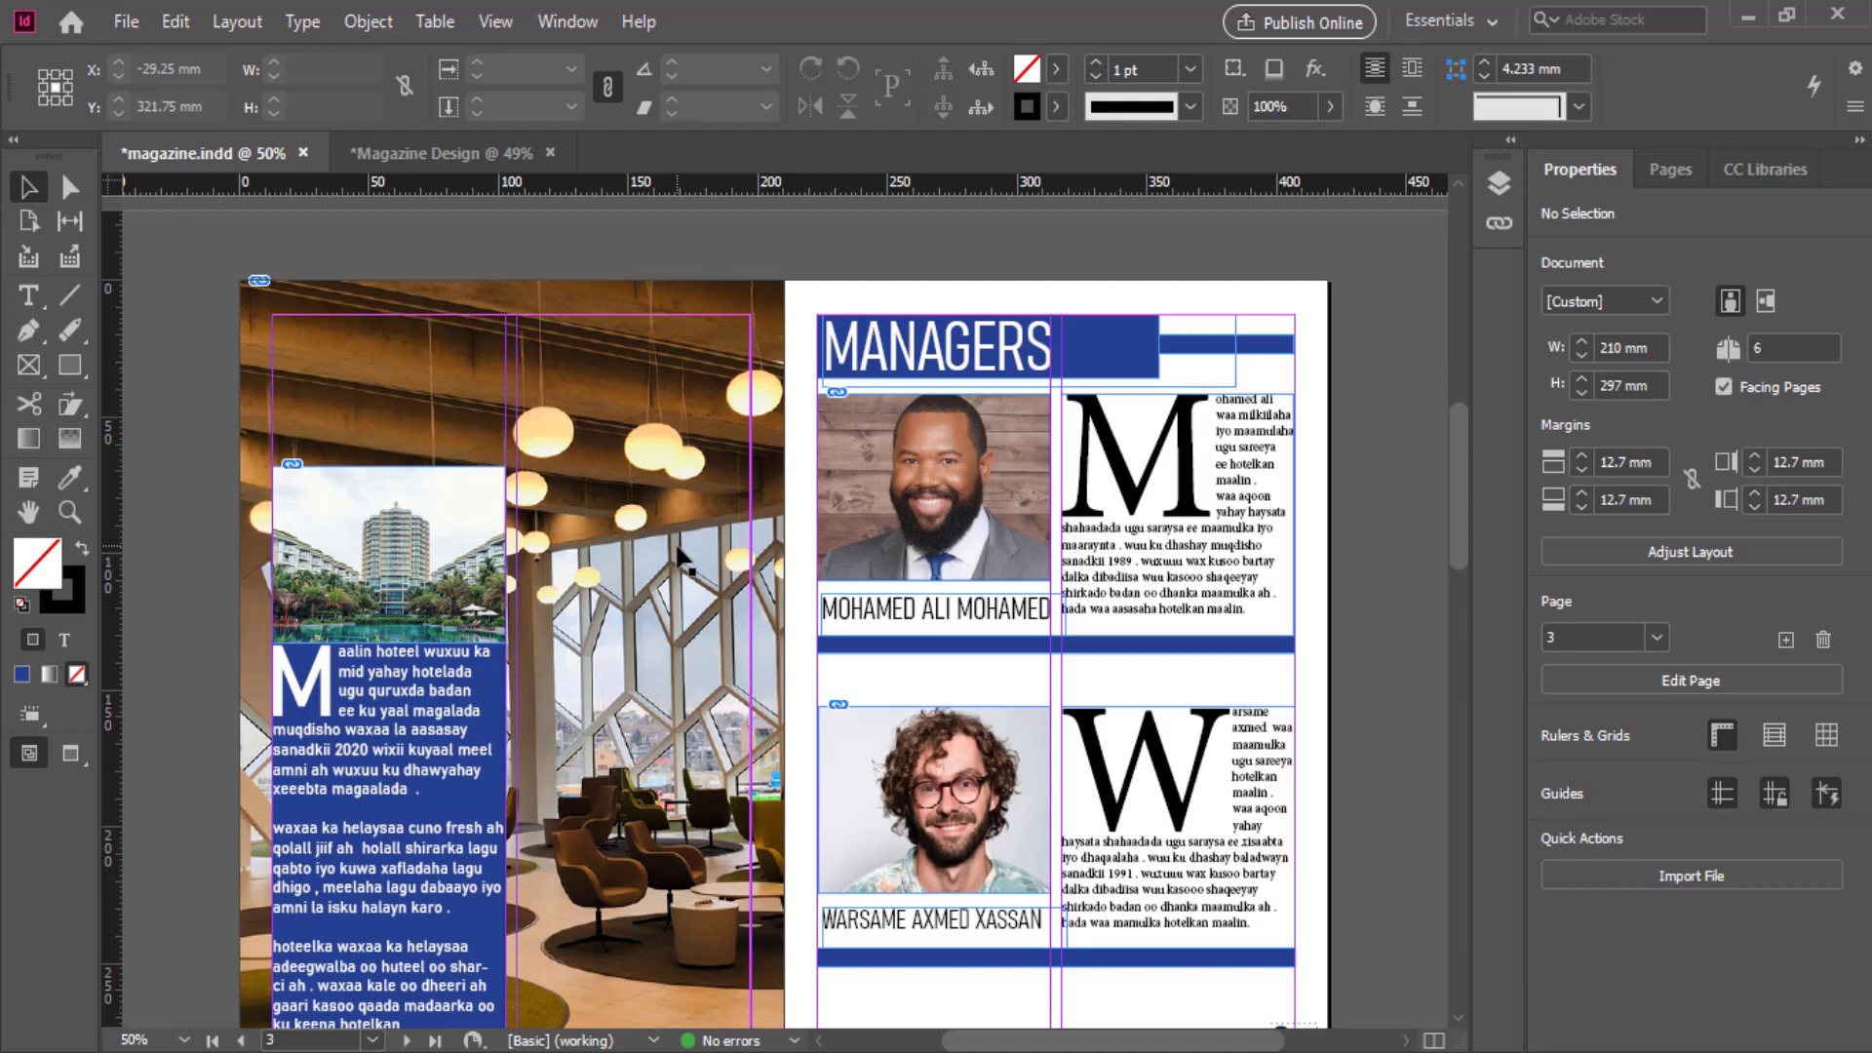
Step: Scroll from the cover and Managers spread down to the blank pages 4–5 spread
scroll(639, 604, up, 2)
scroll(638, 605, up, 2)
scroll(638, 604, up, 2)
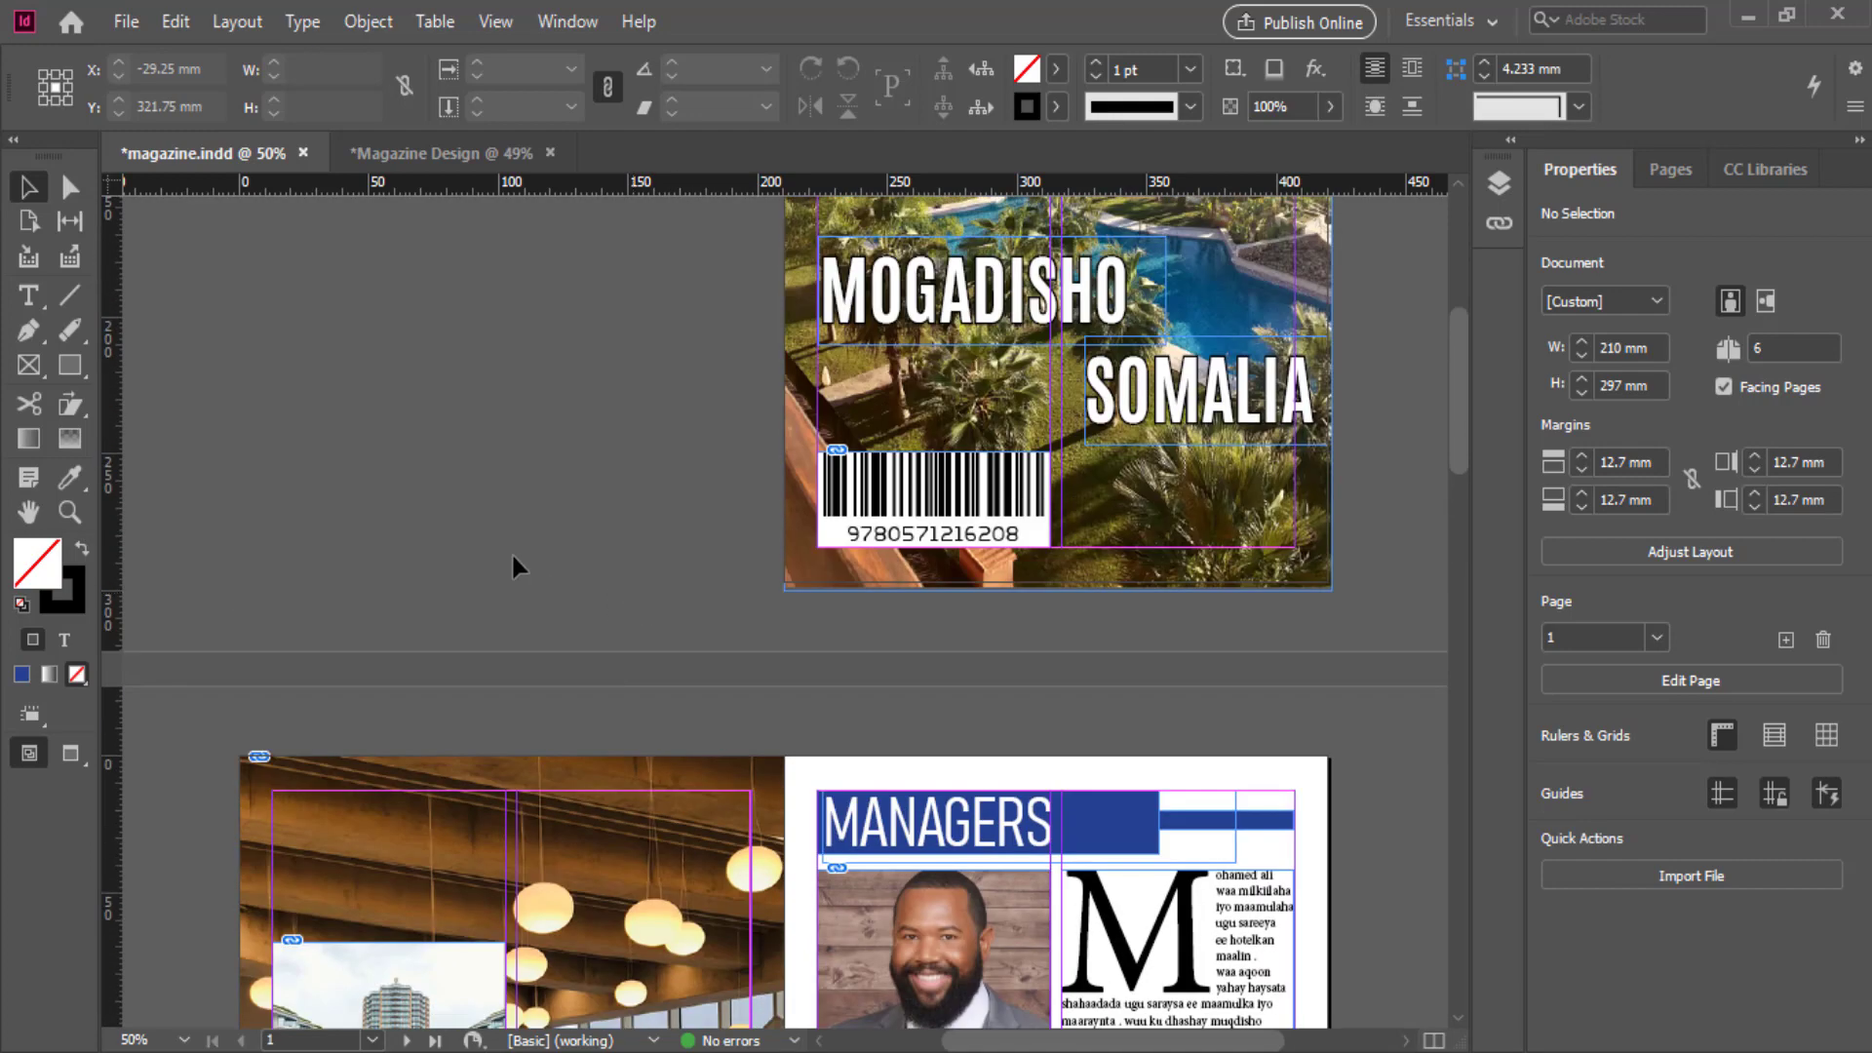
scroll(897, 439, down, 2)
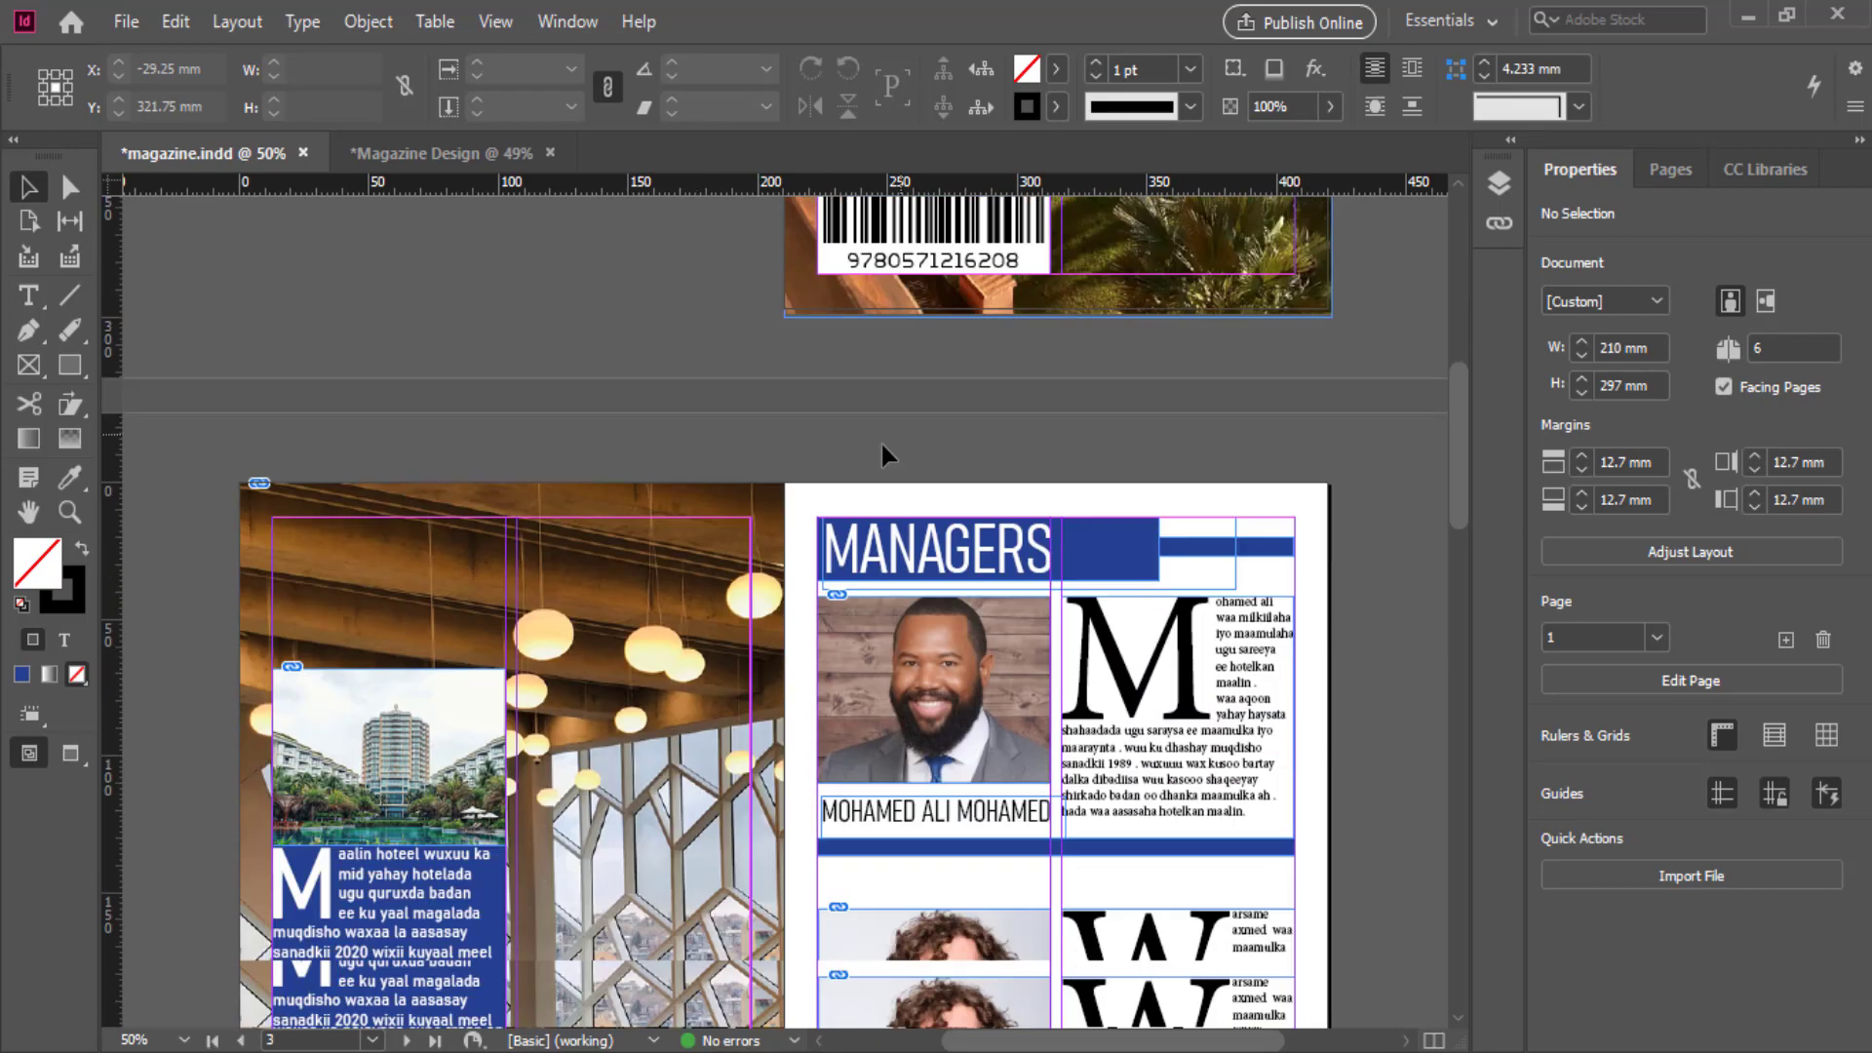
scroll(658, 624, down, 1)
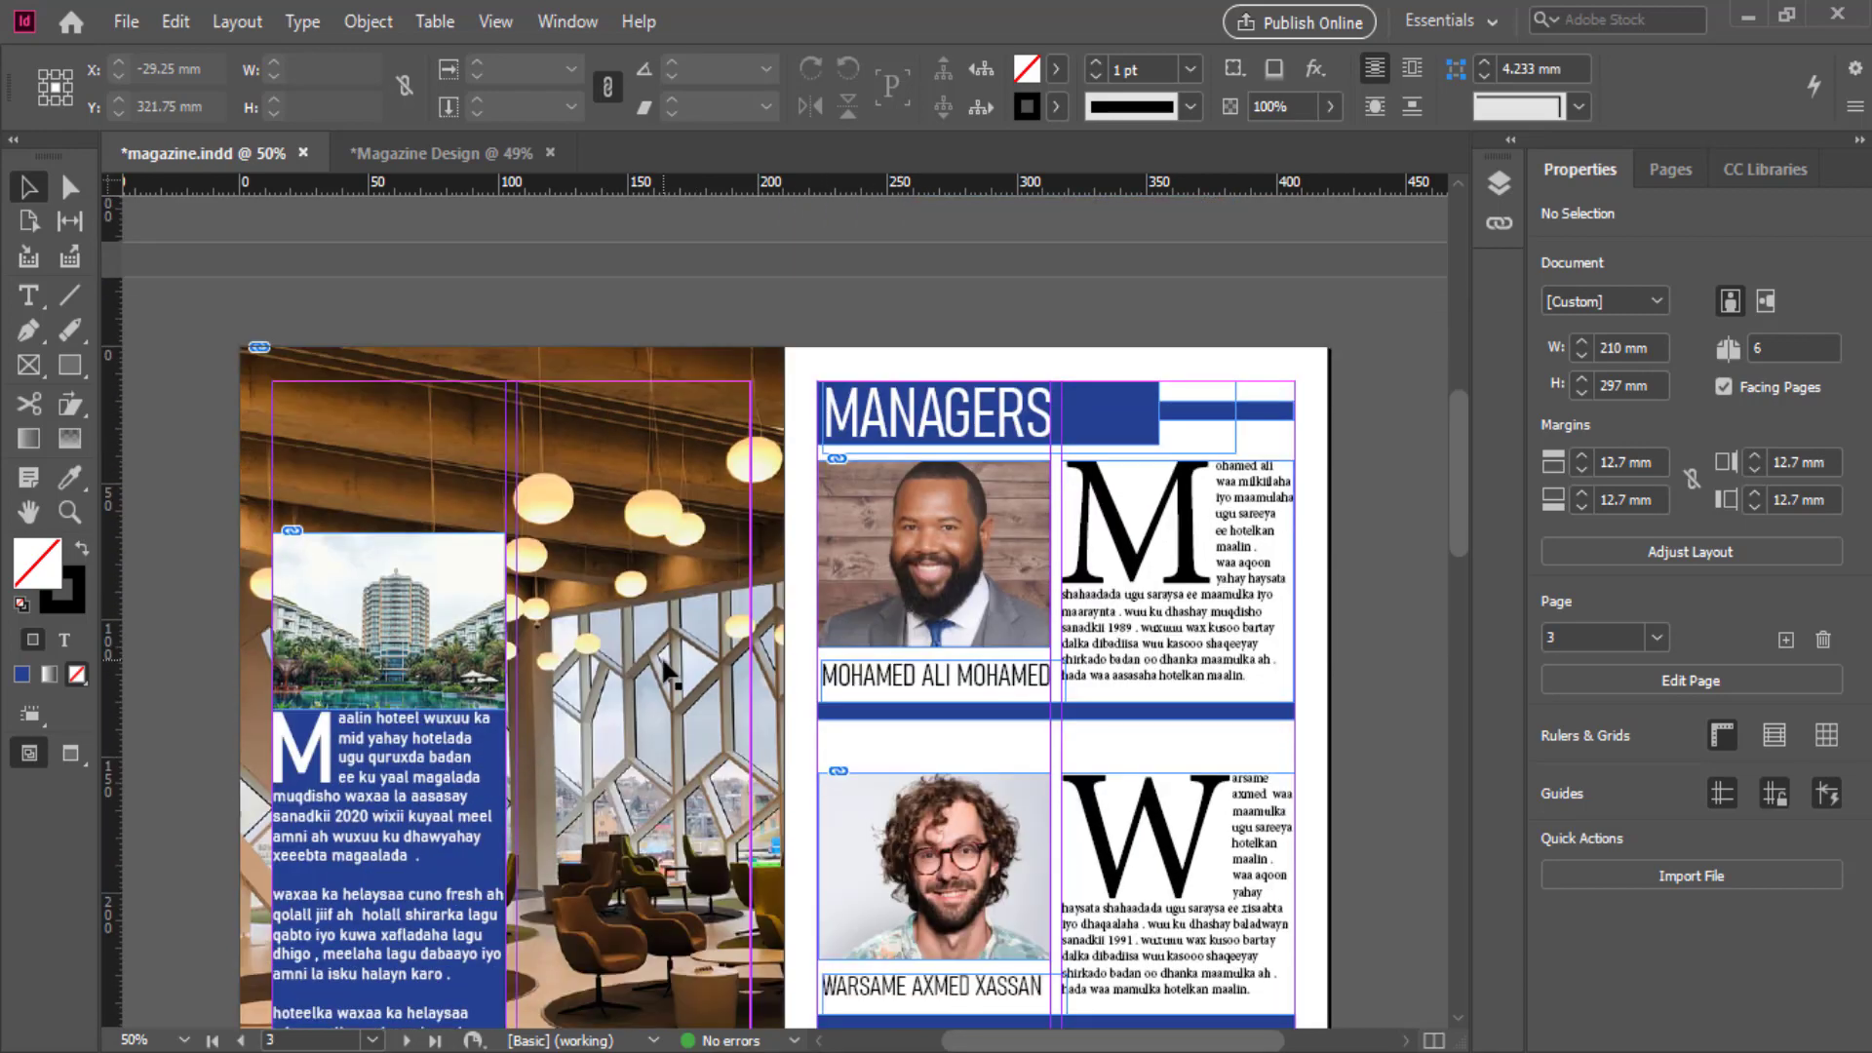
scroll(668, 673, down, 1)
scroll(669, 672, down, 2)
scroll(668, 672, down, 3)
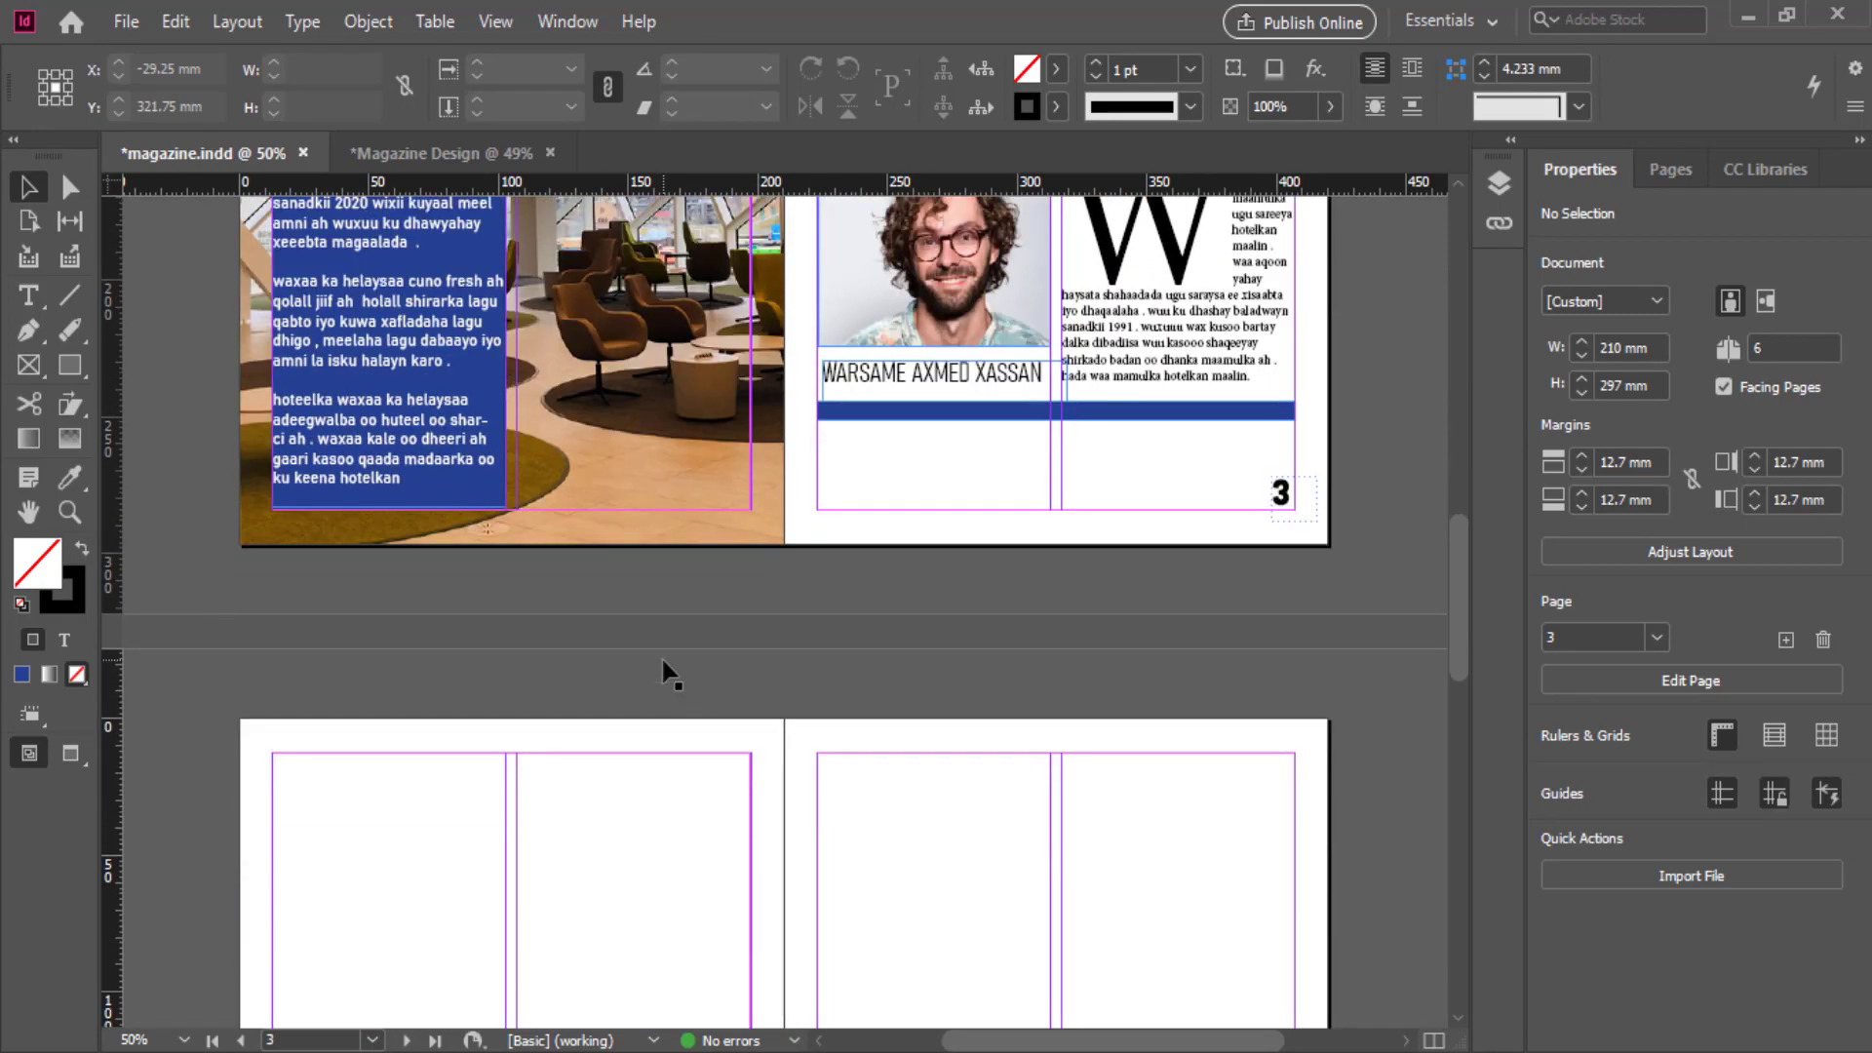
scroll(669, 673, down, 2)
scroll(671, 673, down, 2)
scroll(671, 672, down, 2)
scroll(633, 712, down, 2)
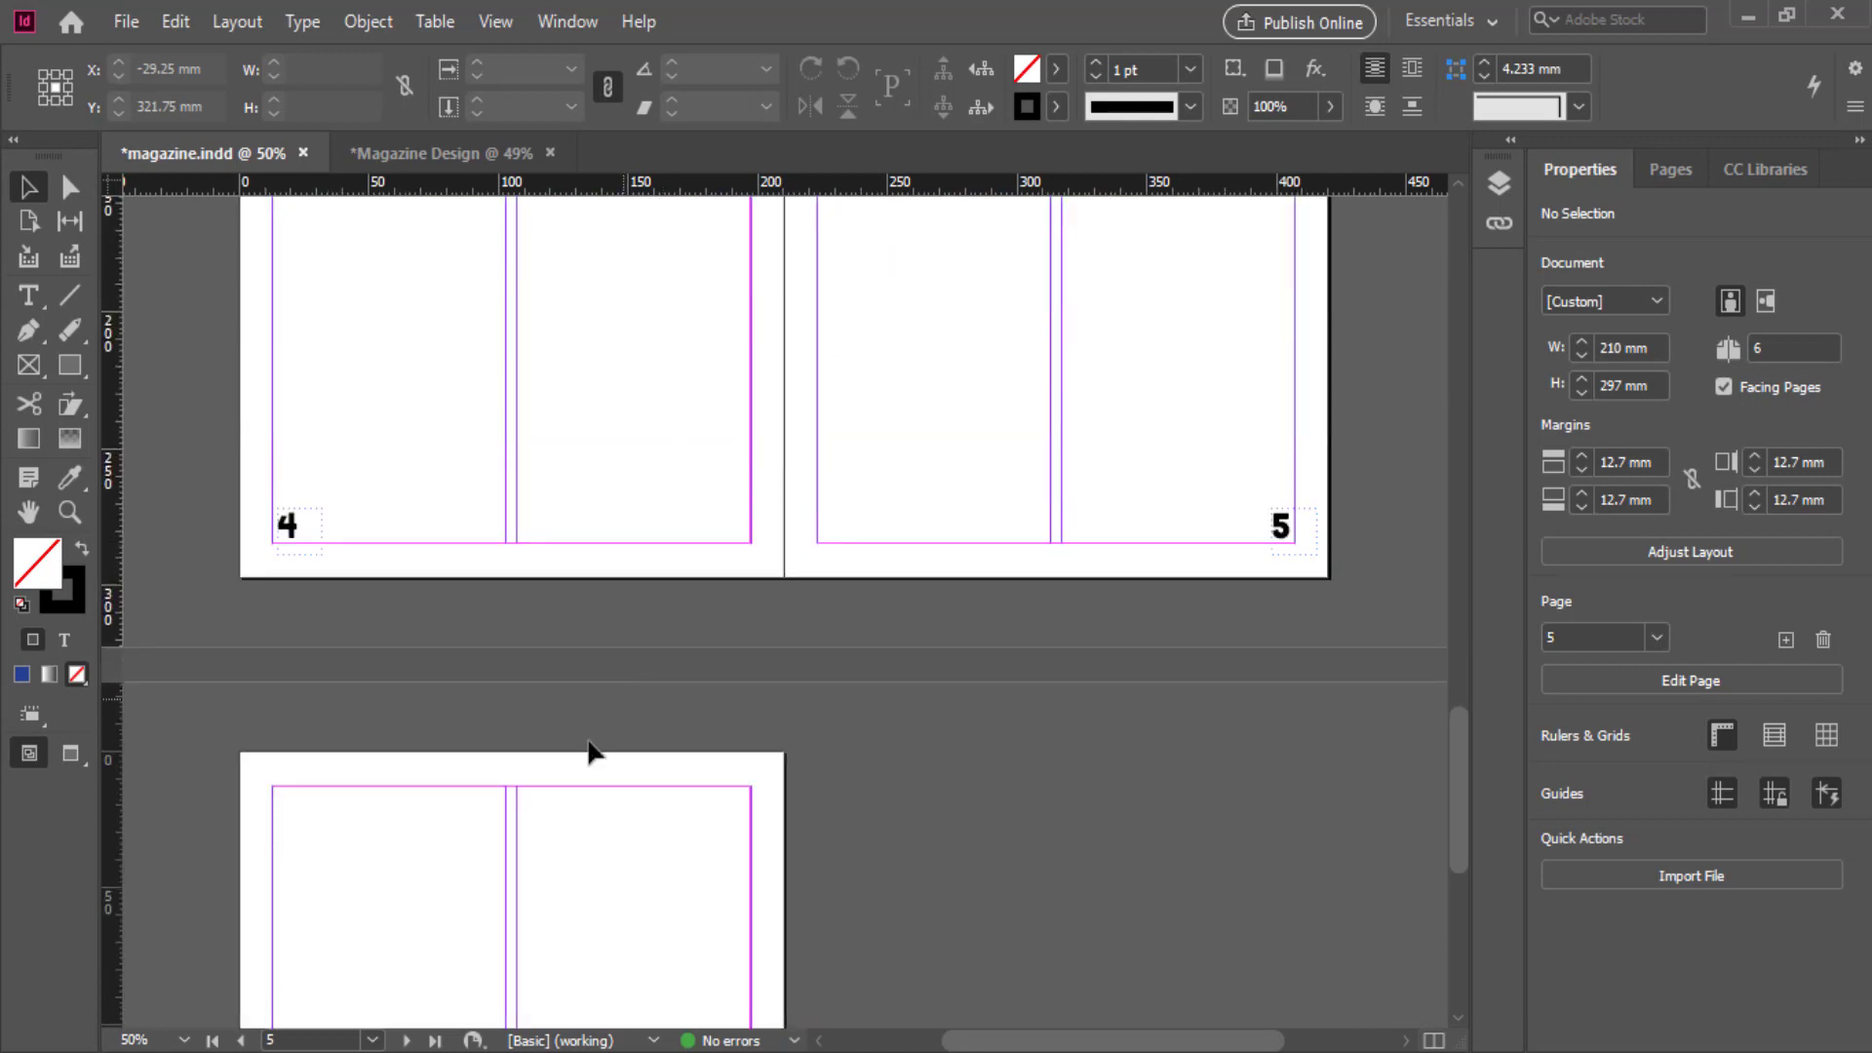
scroll(862, 670, up, 2)
scroll(862, 668, up, 3)
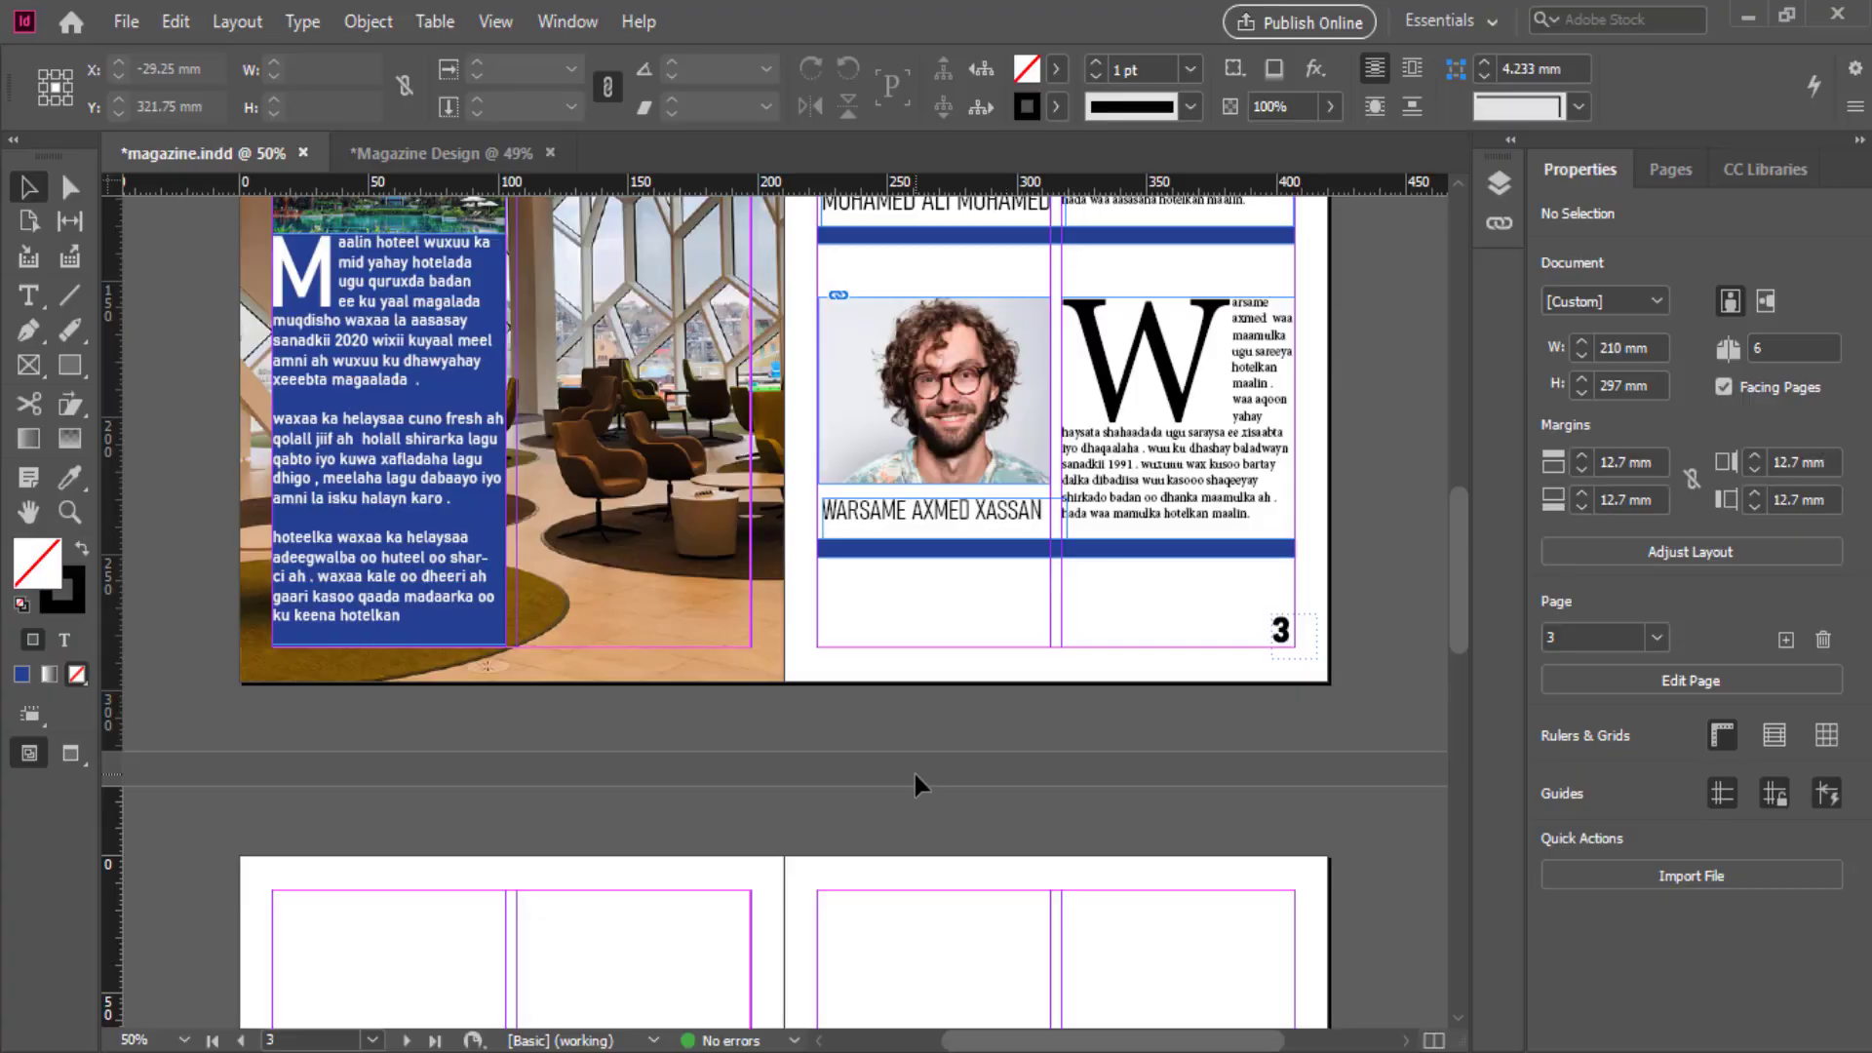
scroll(757, 771, up, 1)
scroll(756, 770, up, 7)
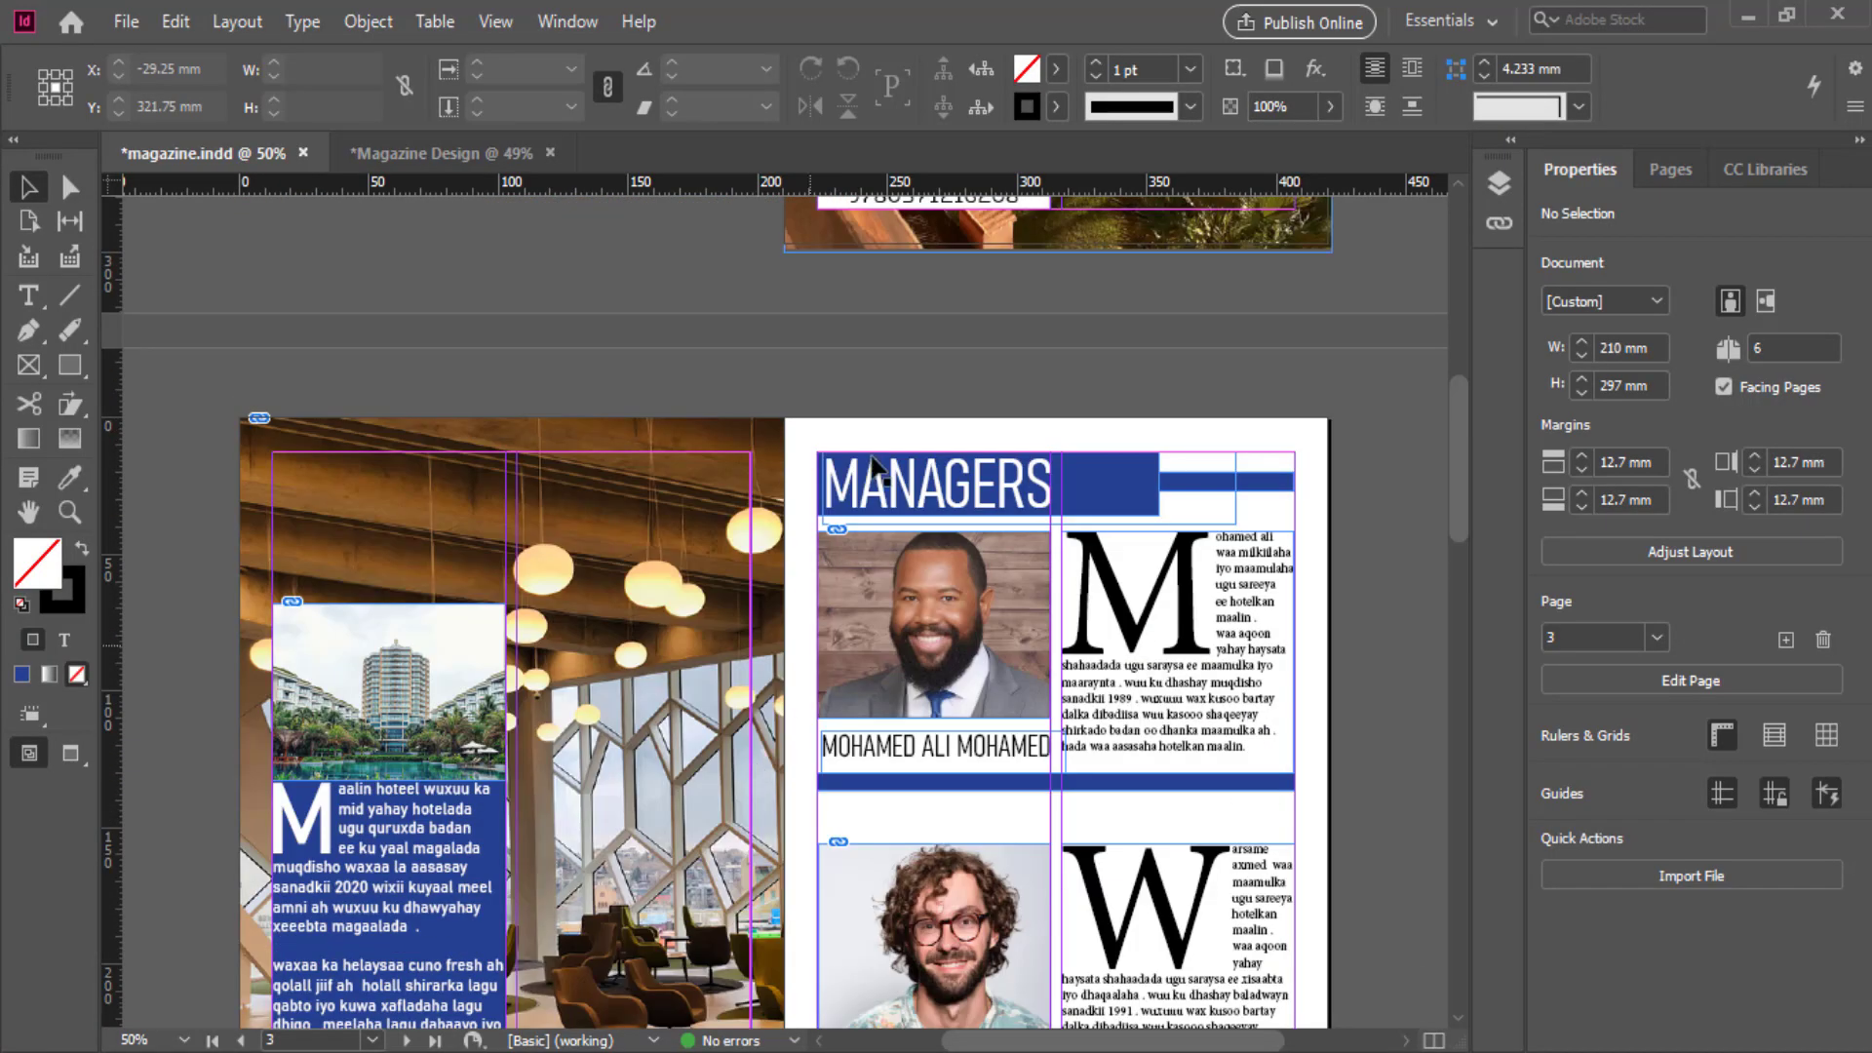
scroll(1115, 371, down, 1)
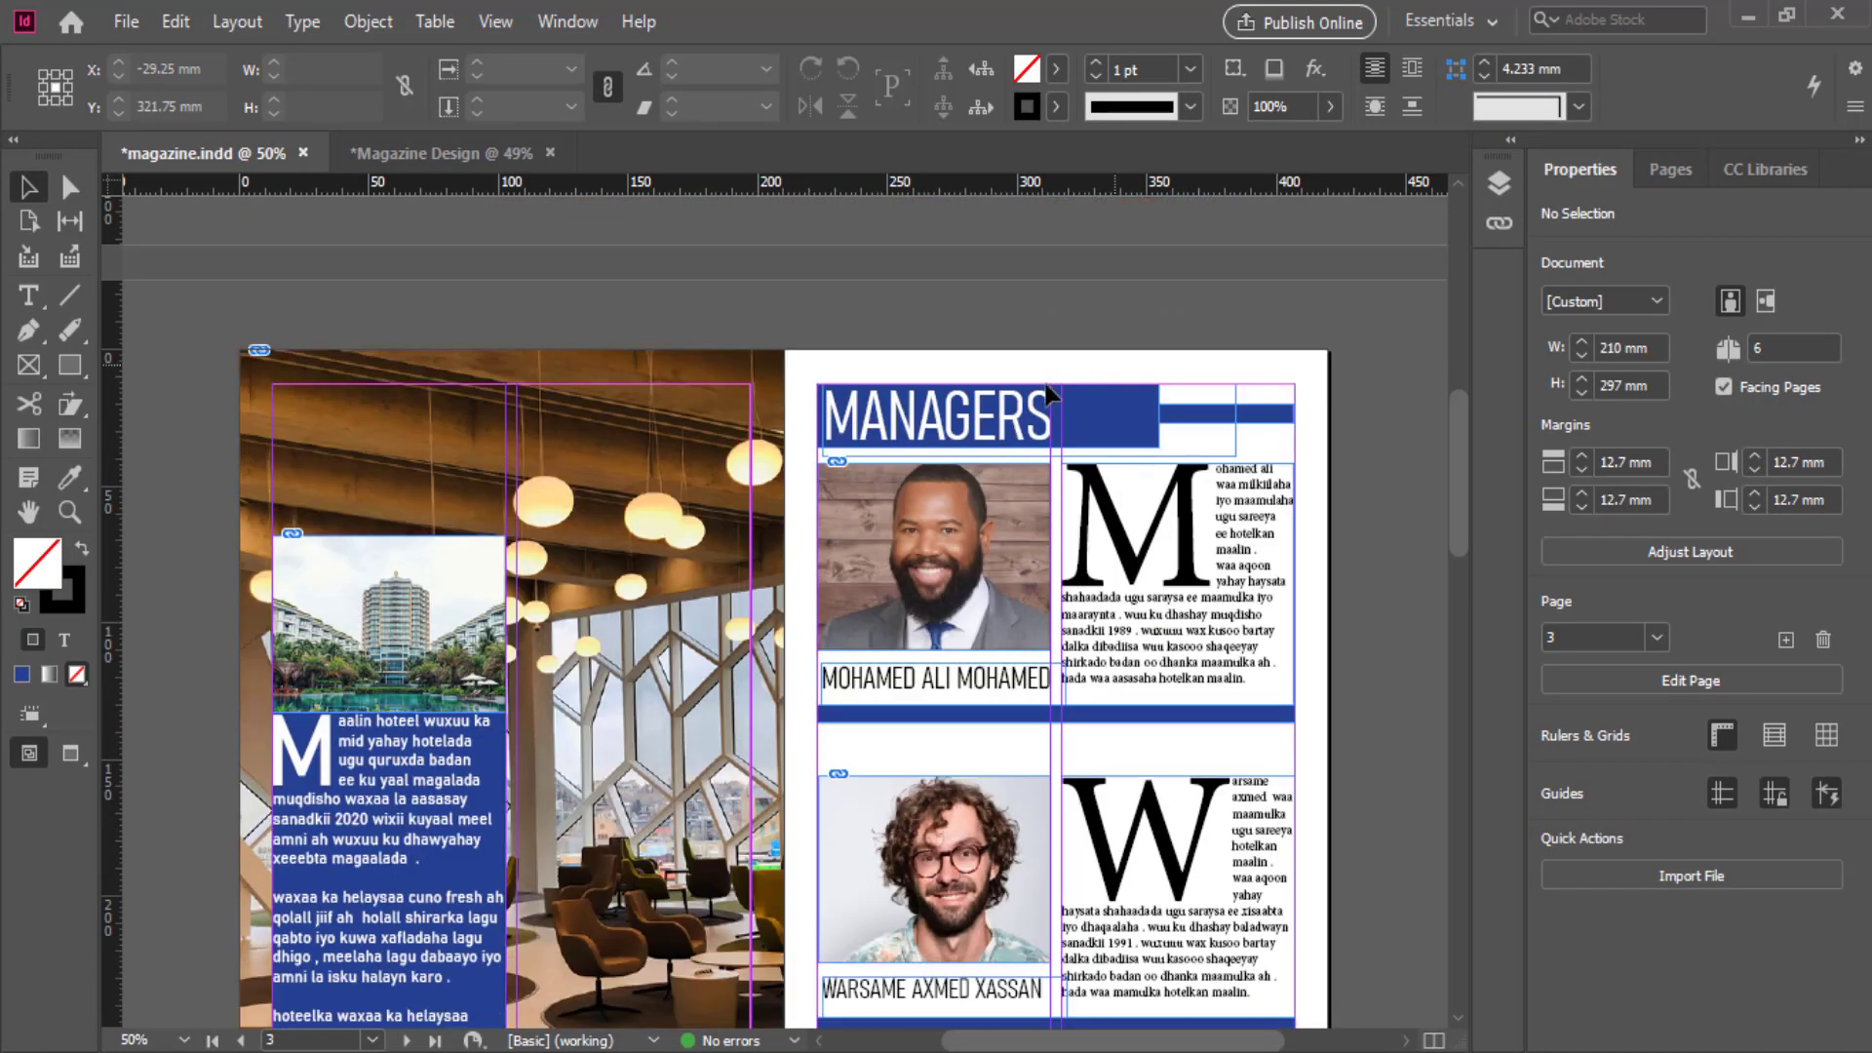
scroll(1077, 319, down, 2)
scroll(877, 489, down, 6)
scroll(856, 518, down, 4)
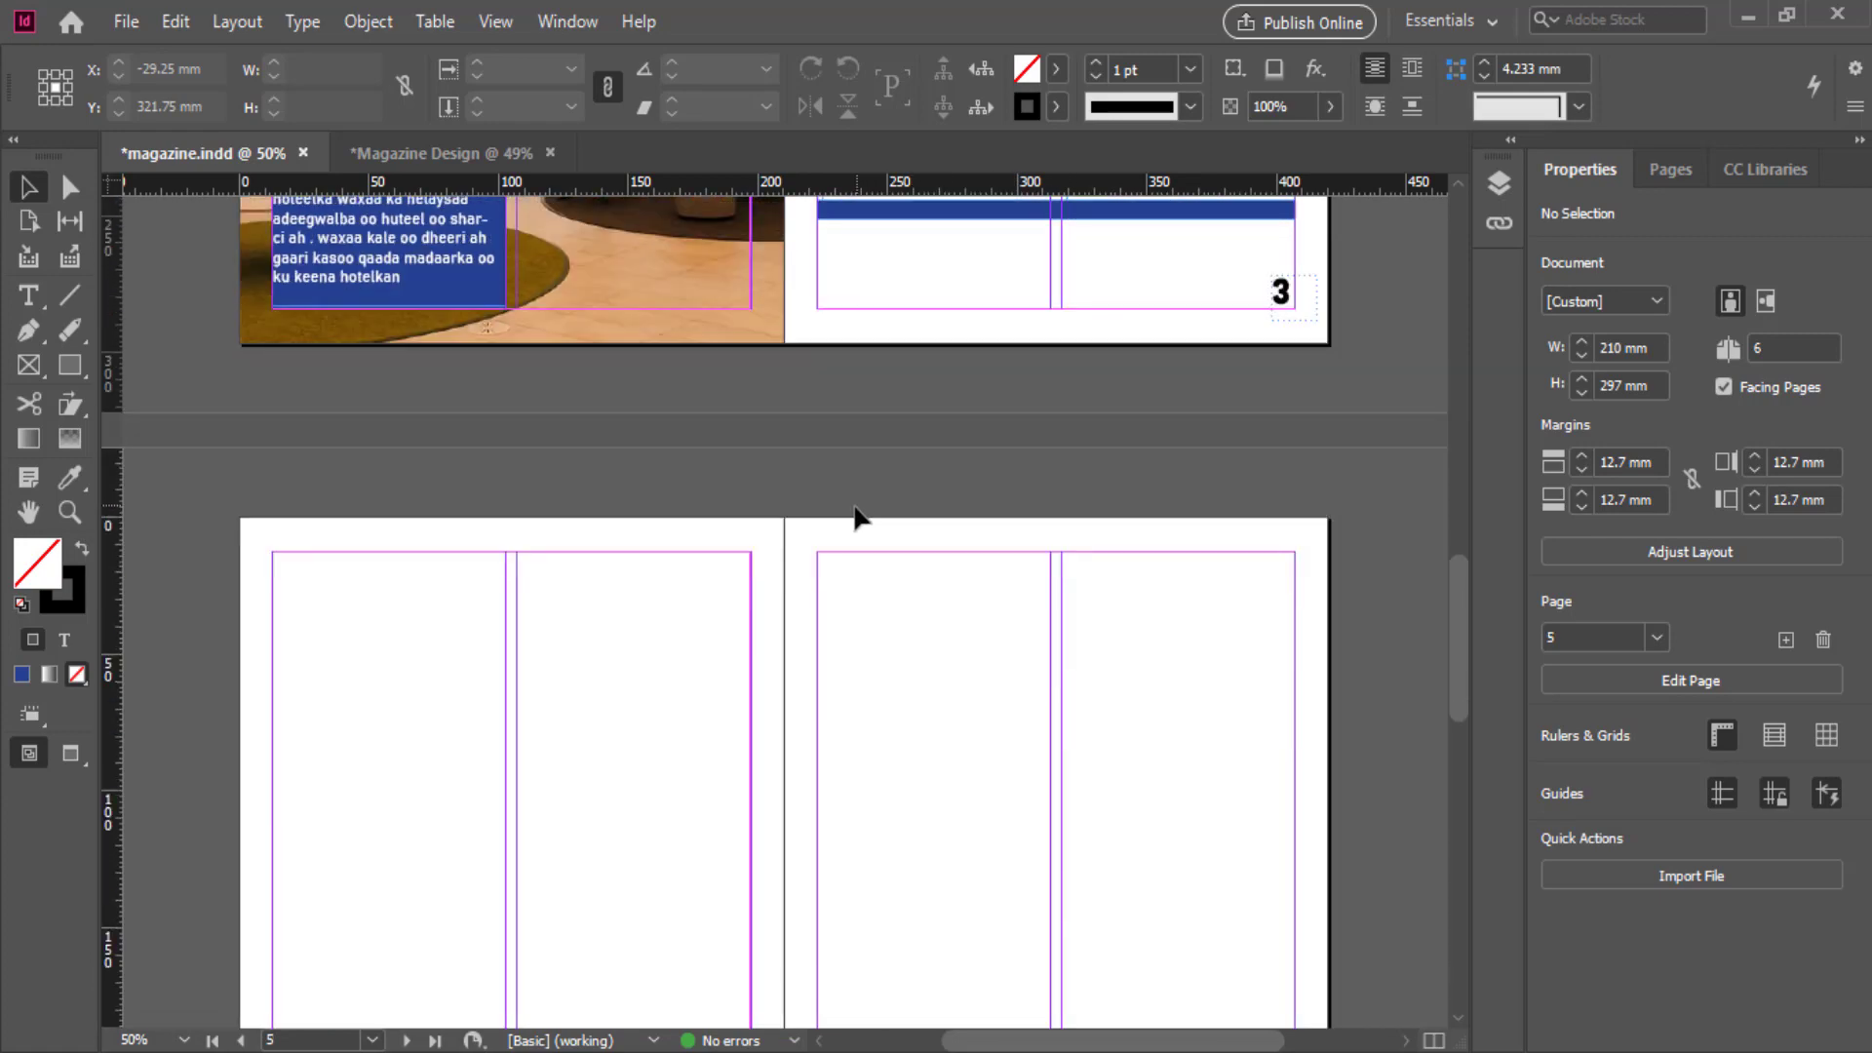
scroll(847, 533, down, 3)
scroll(844, 533, down, 1)
scroll(845, 533, down, 1)
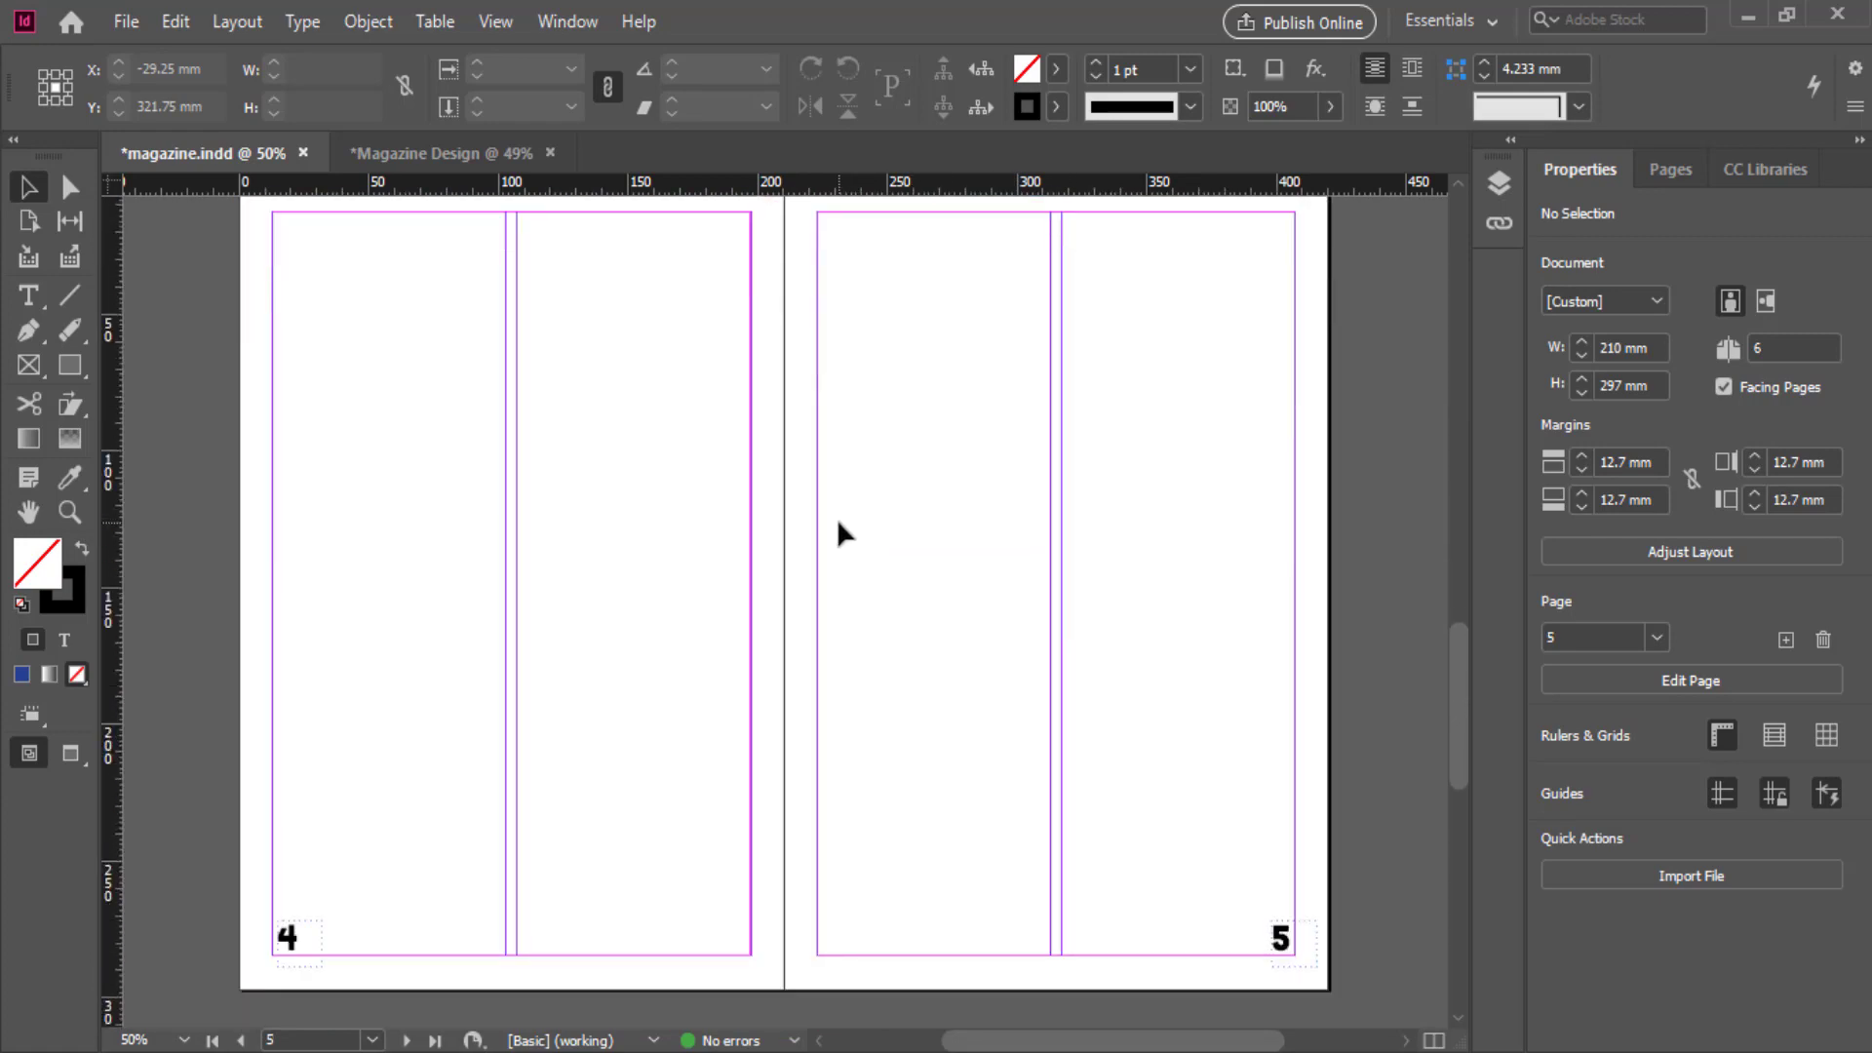
scroll(841, 532, up, 1)
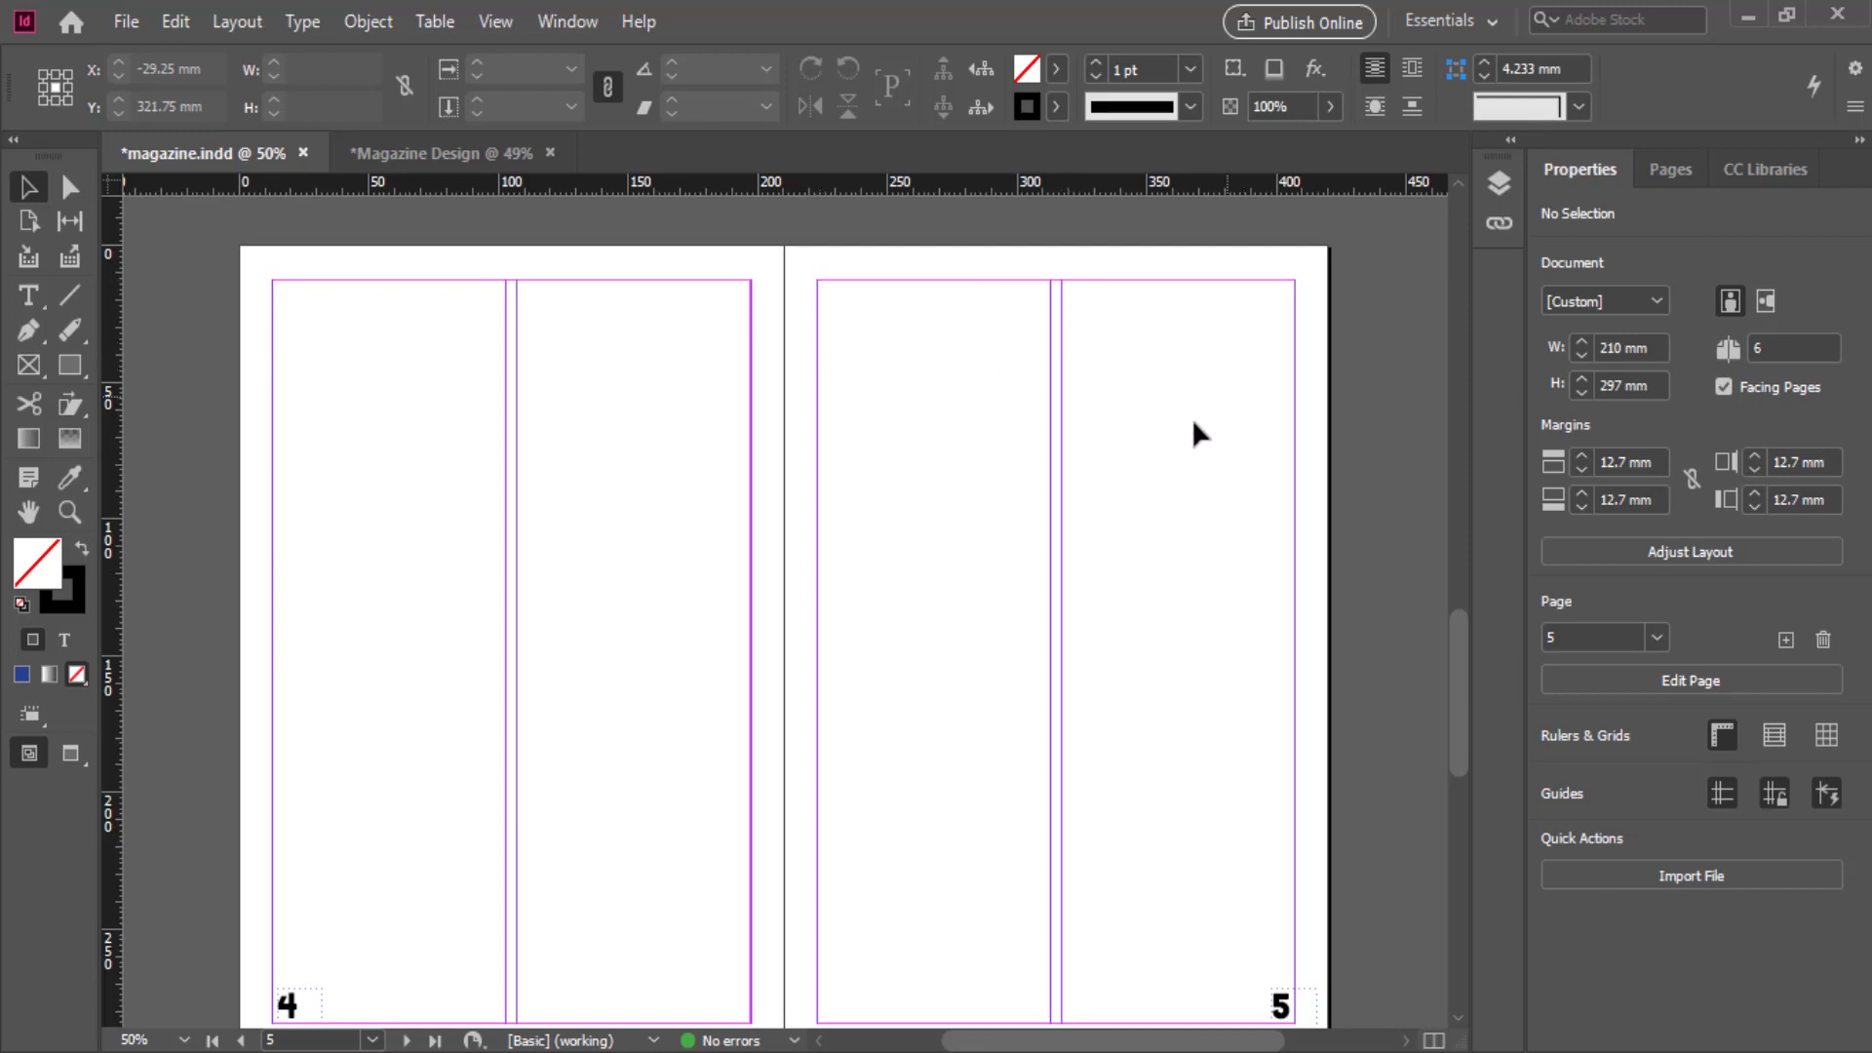
scroll(1128, 480, down, 3)
scroll(877, 535, down, 4)
scroll(539, 563, down, 2)
scroll(540, 564, down, 4)
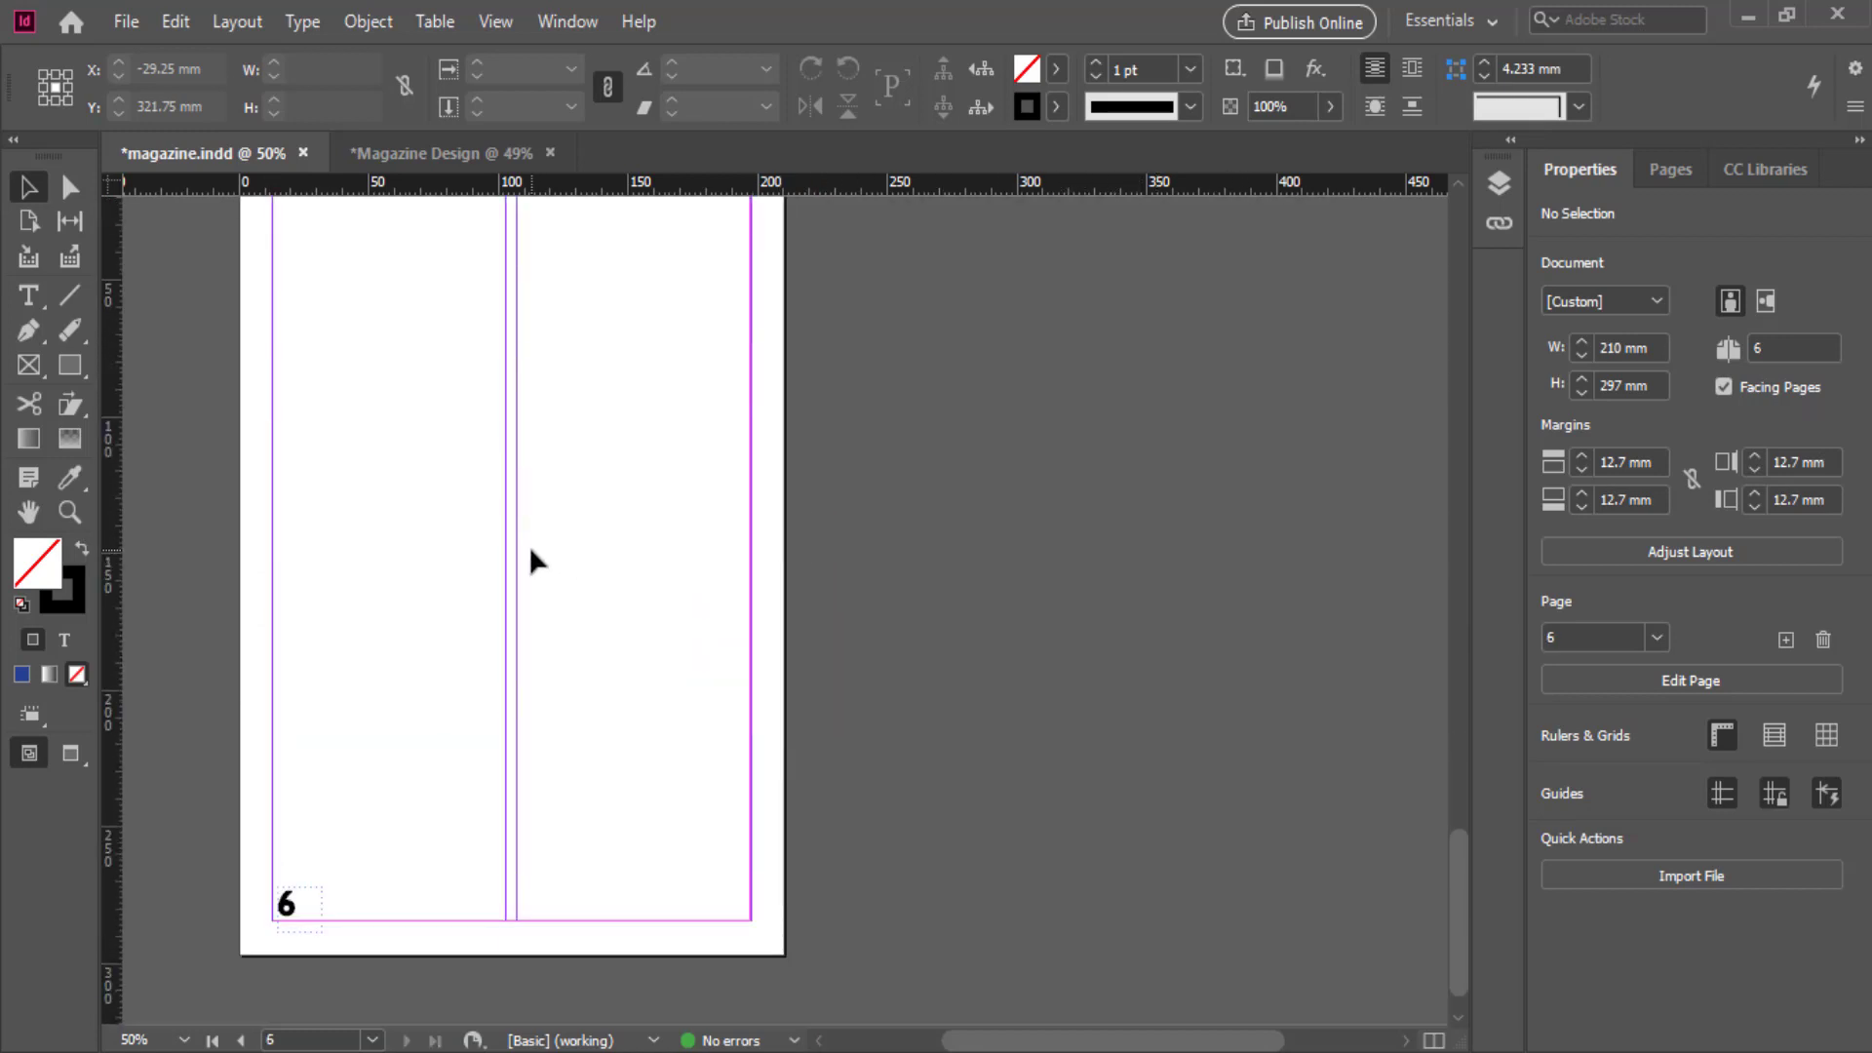
scroll(531, 560, up, 1)
scroll(530, 560, up, 2)
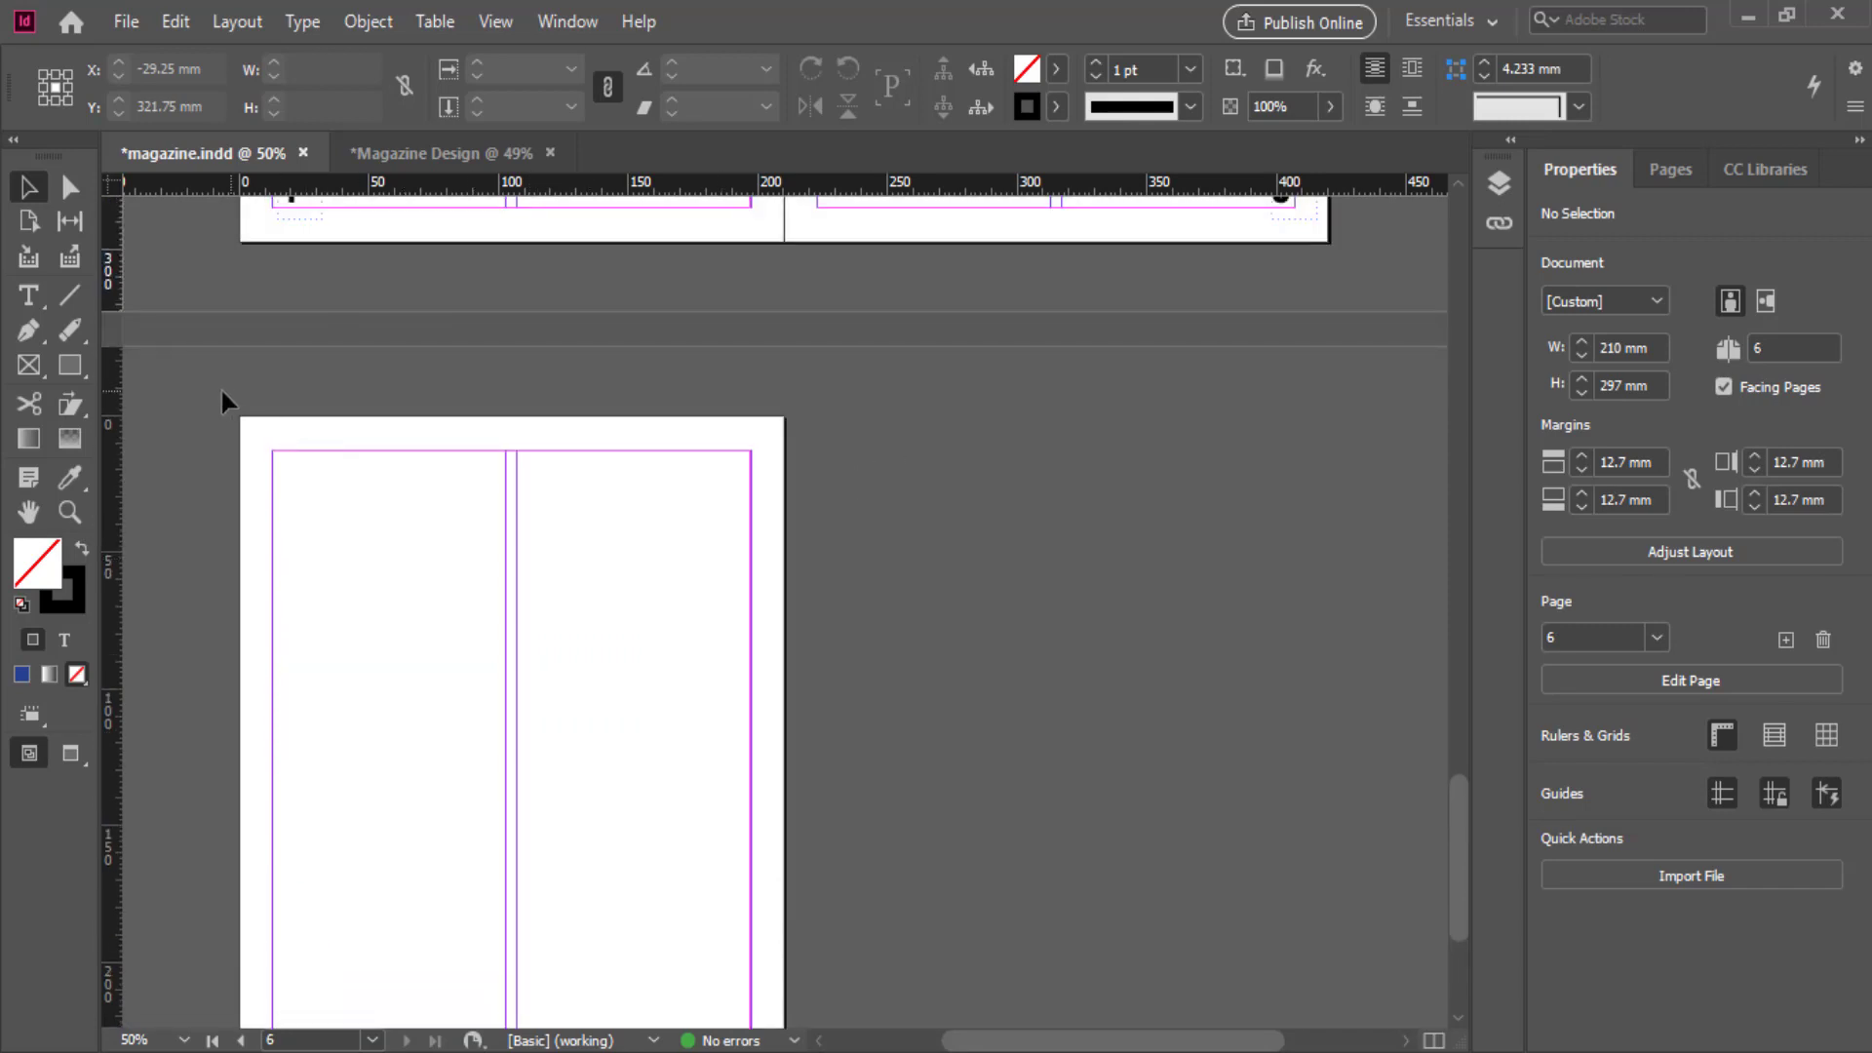
scroll(699, 599, up, 4)
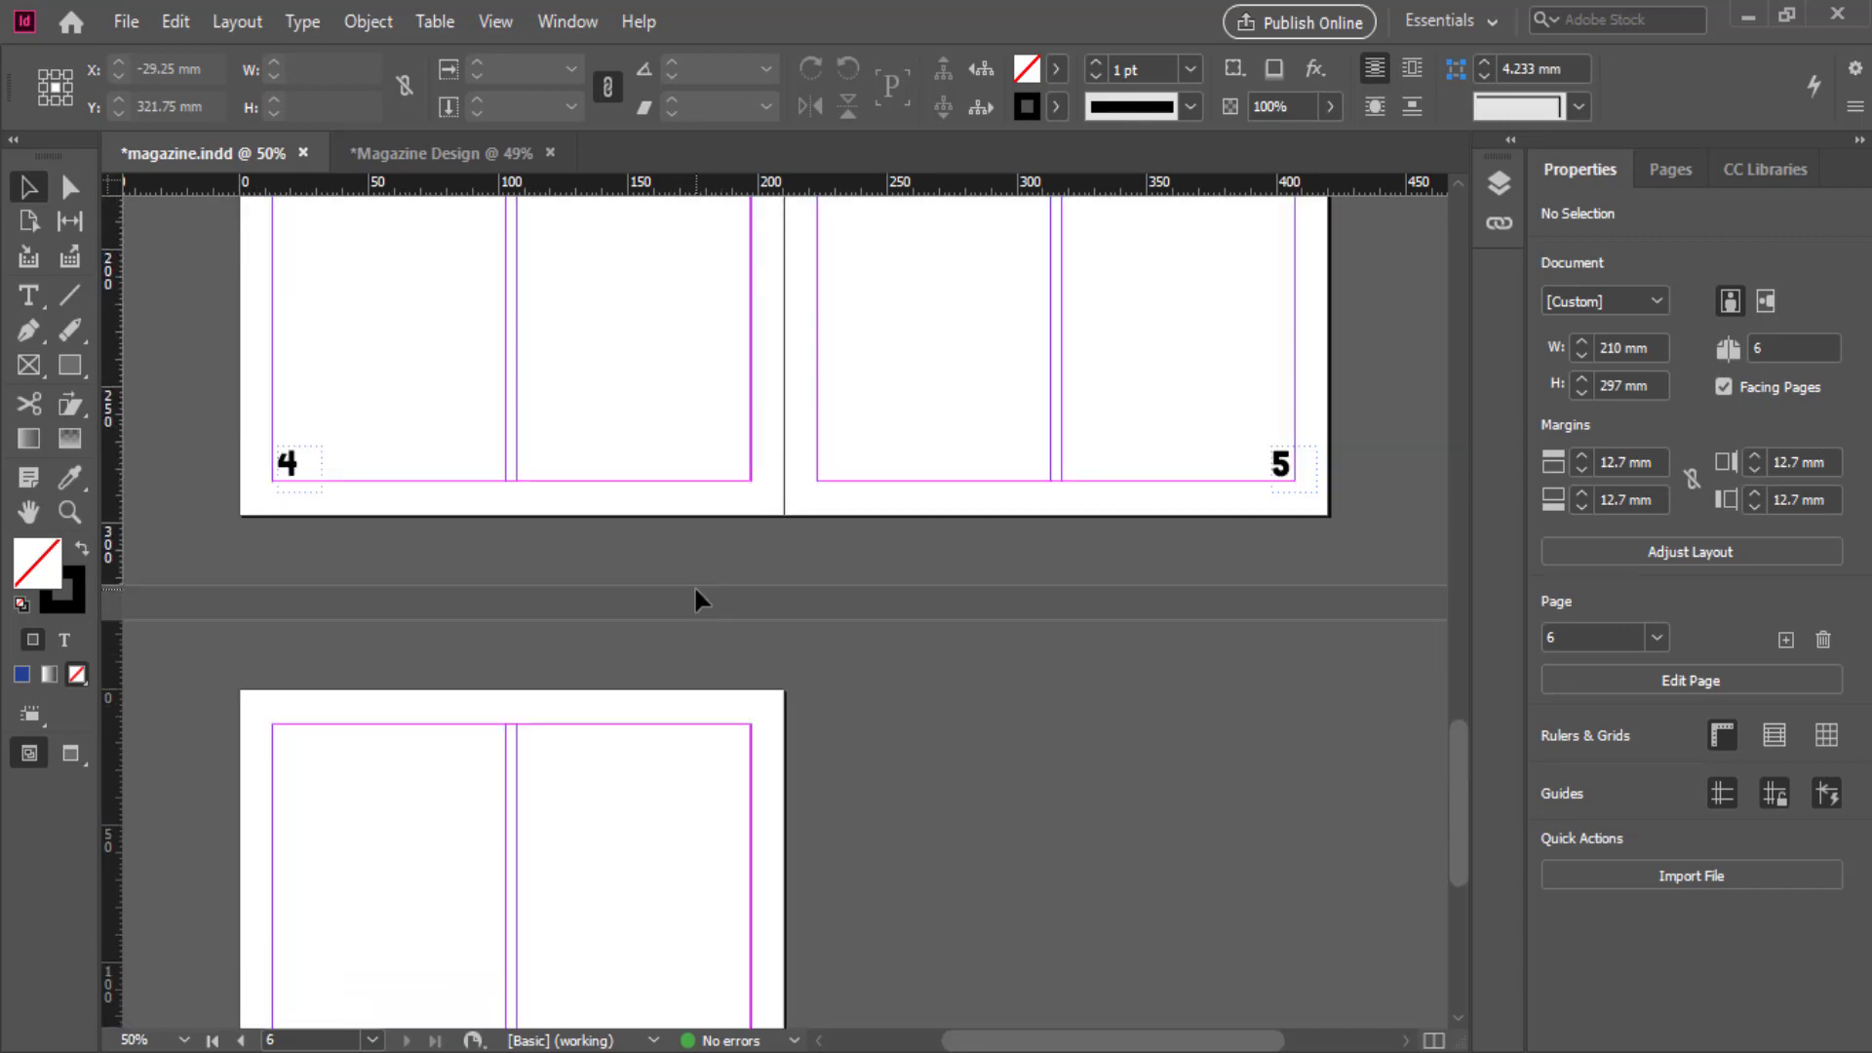
scroll(593, 647, up, 4)
scroll(585, 609, up, 3)
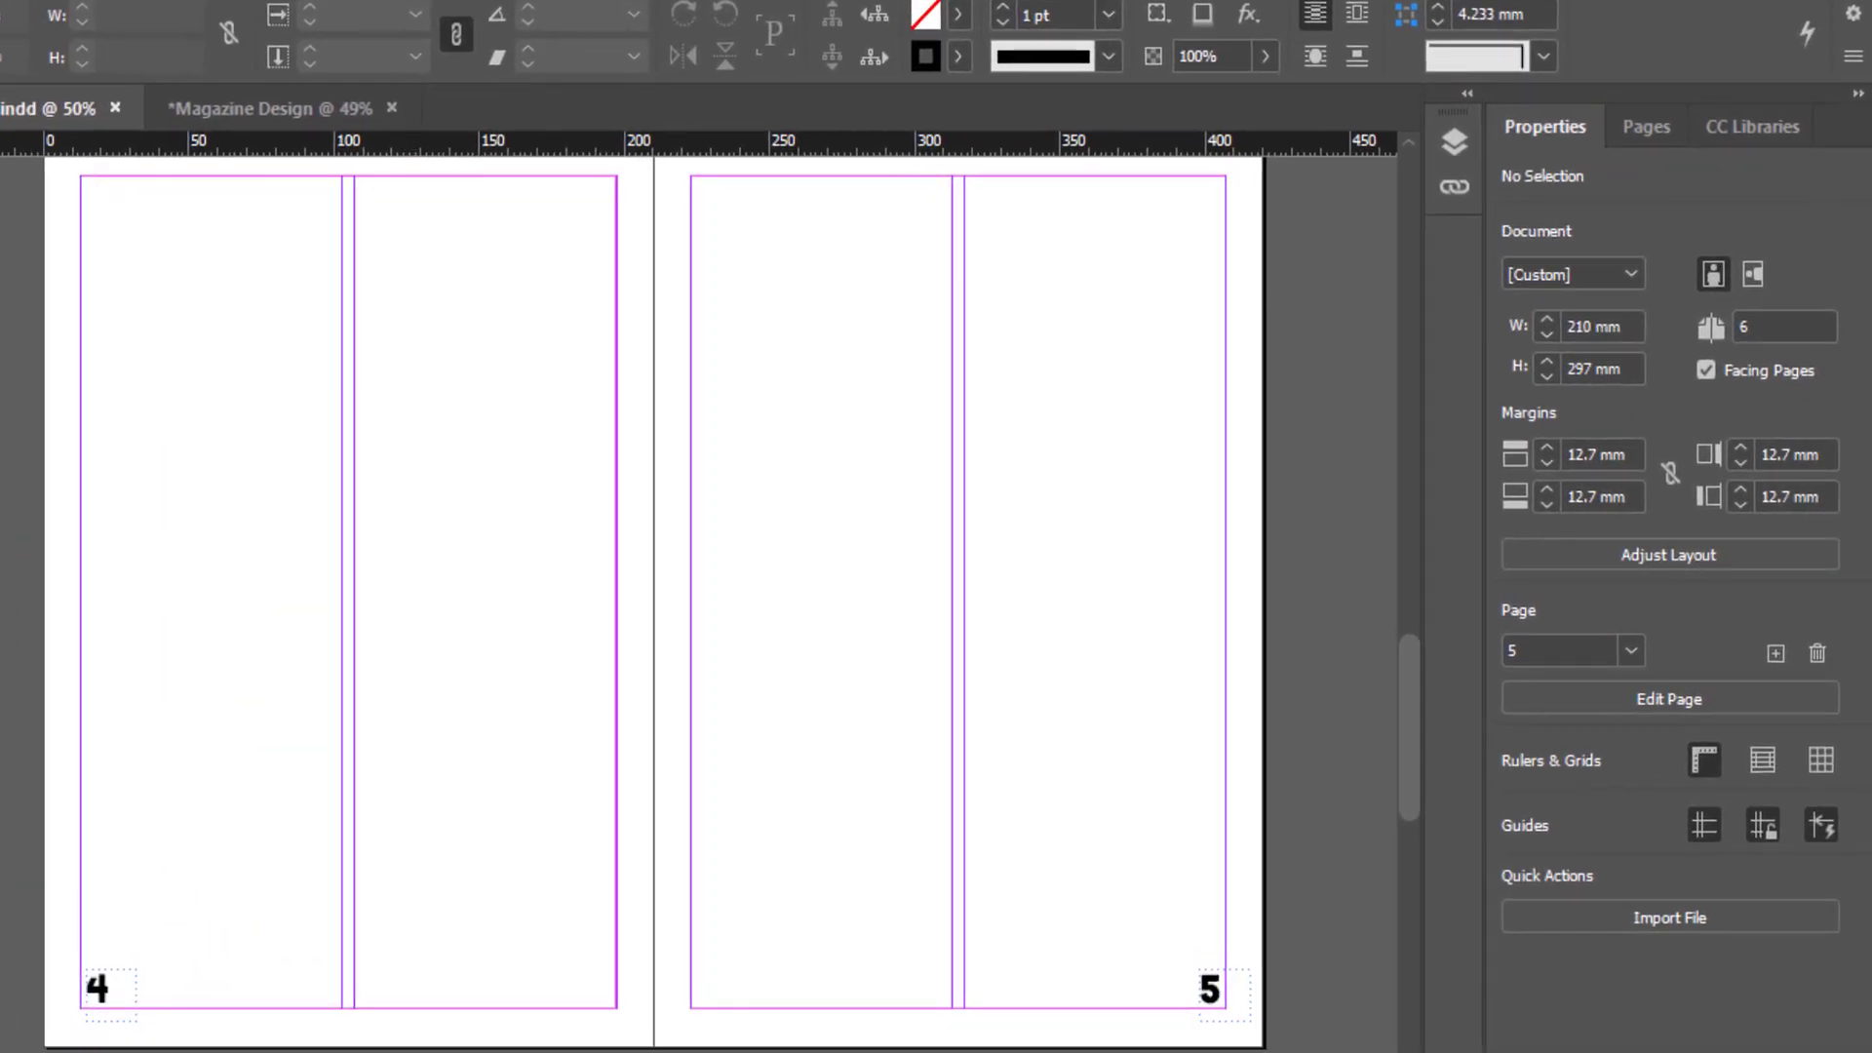
Step: Open the Room text file from the hotel magazine folder in Notepad
click(419, 1015)
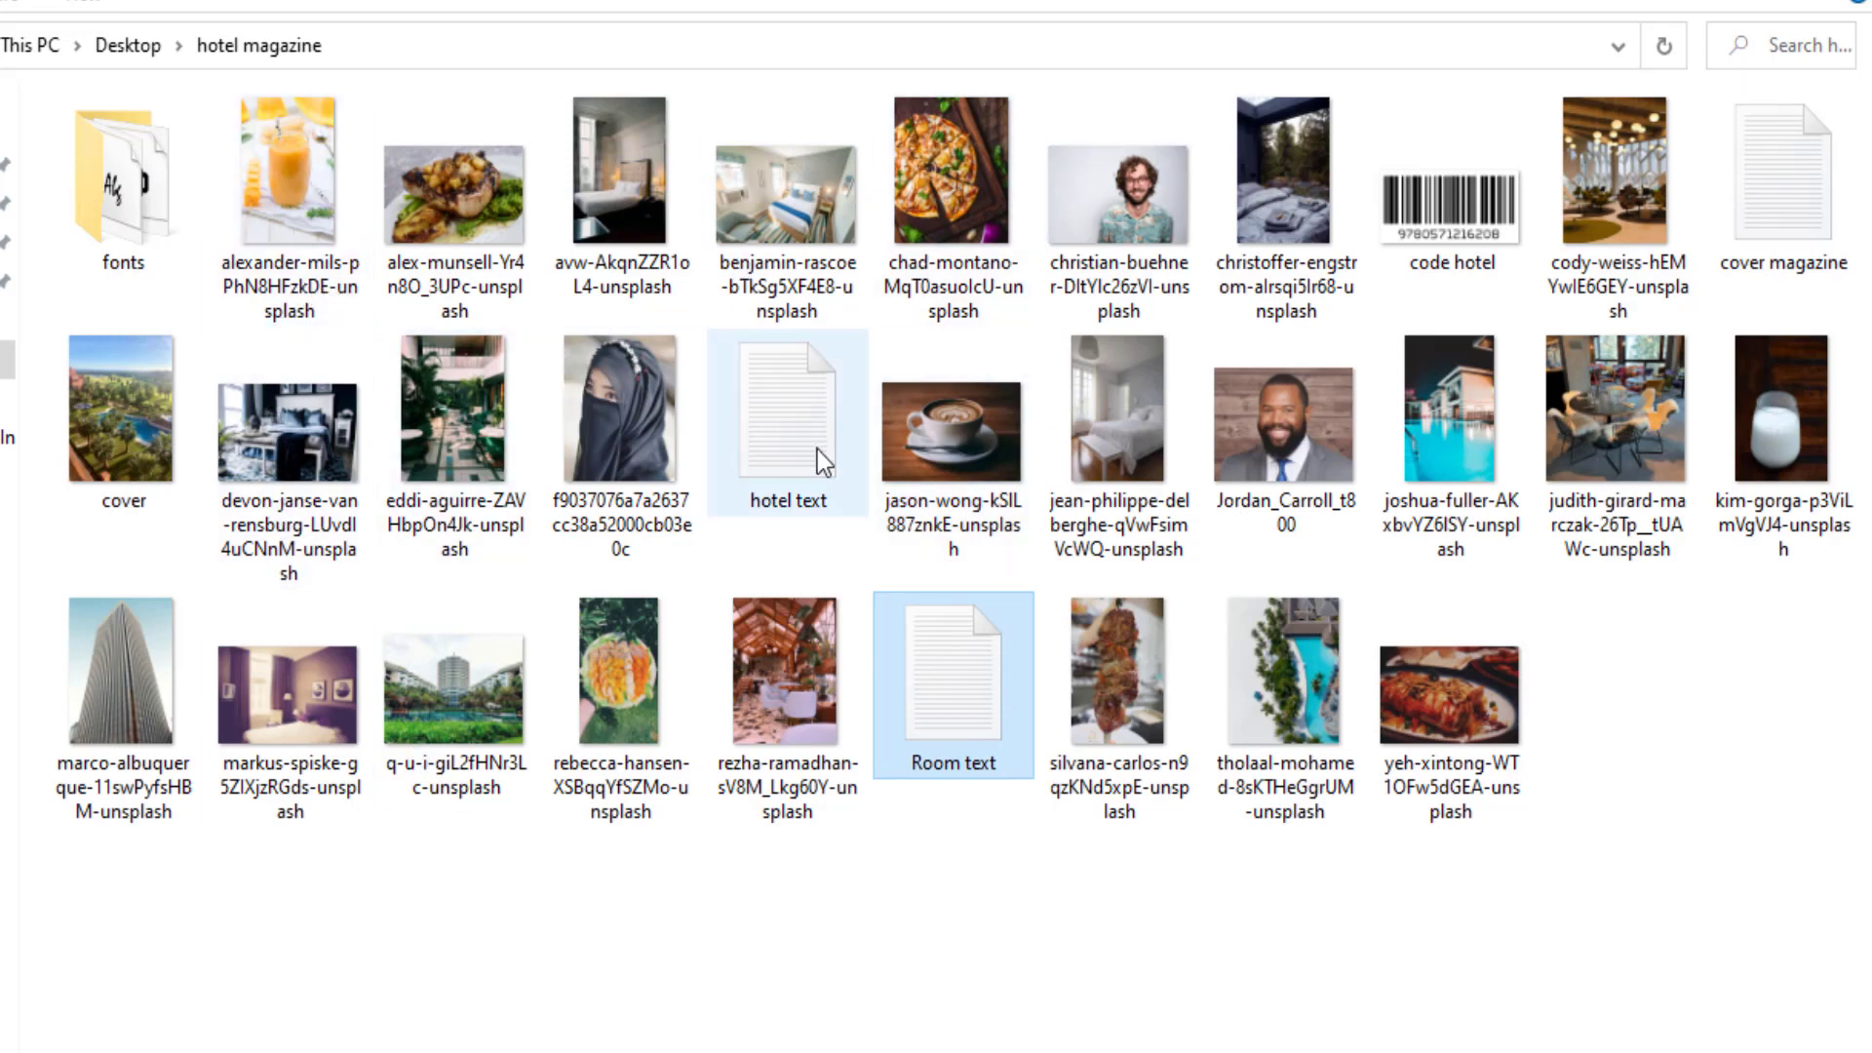
click(1558, 904)
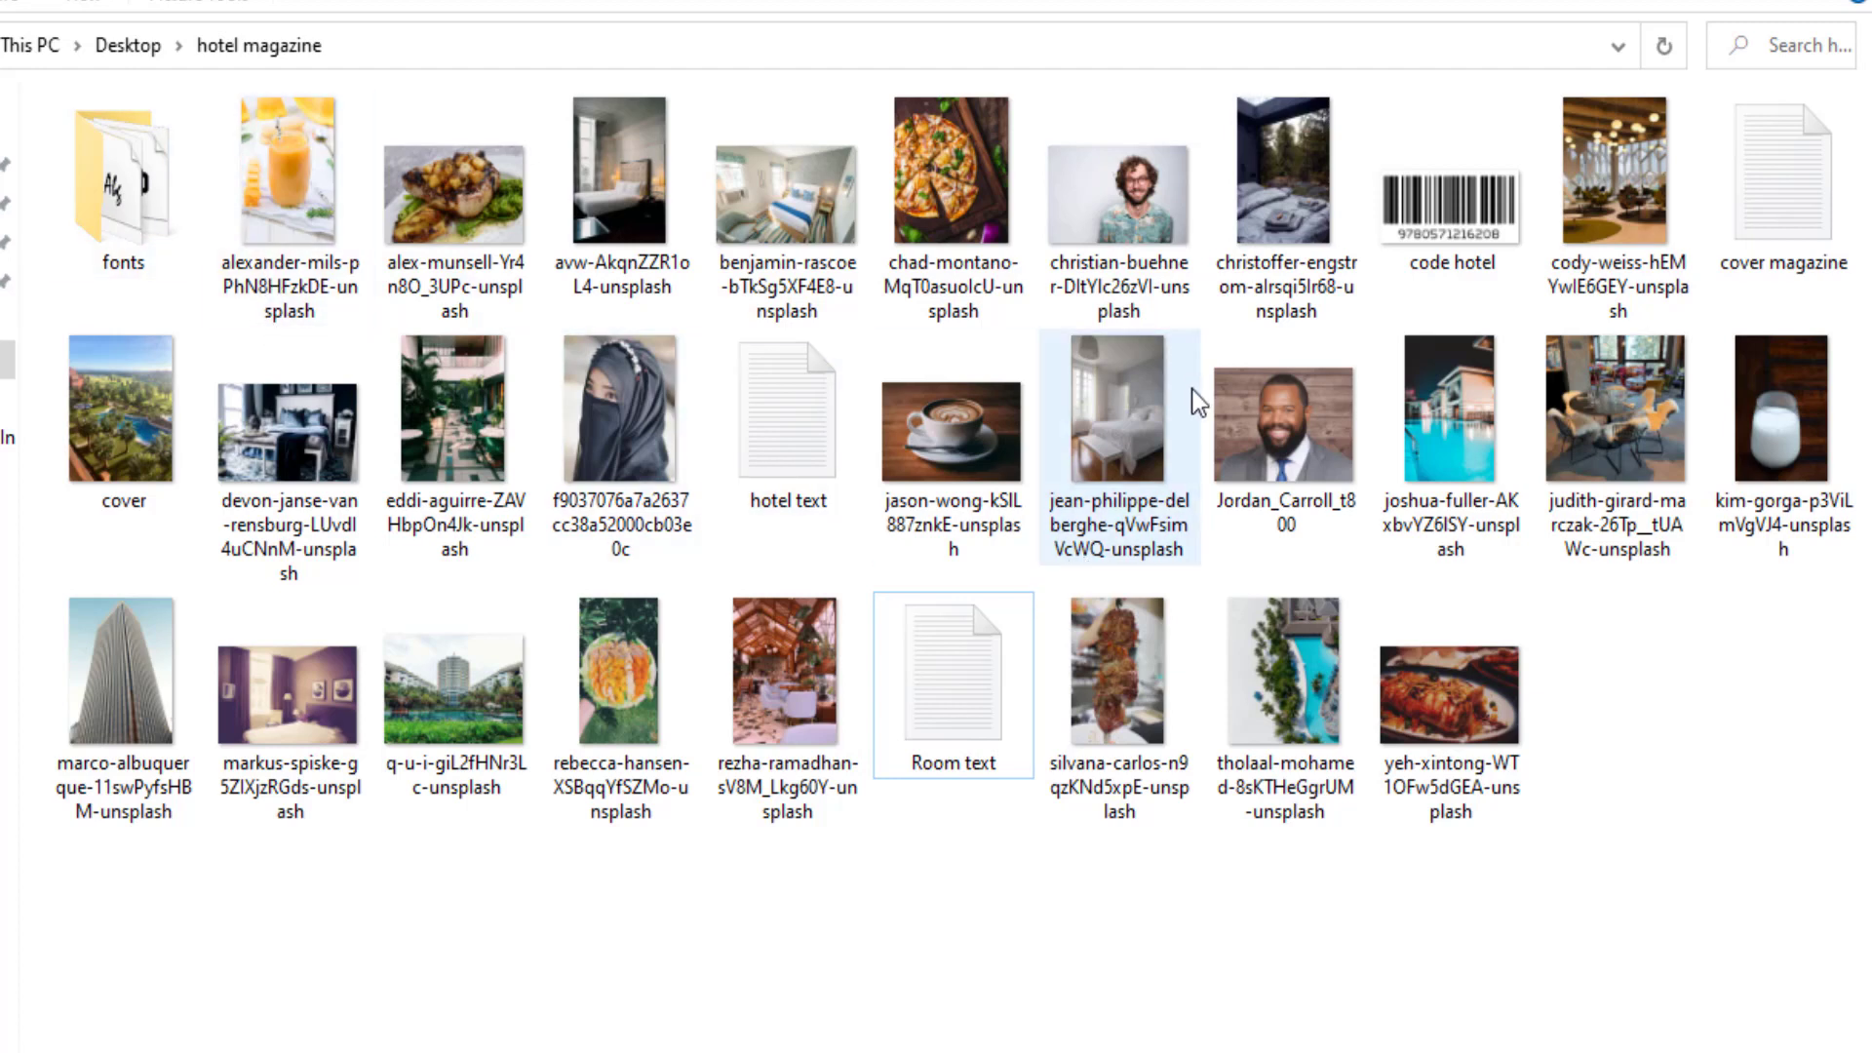
mouse_move(951, 680)
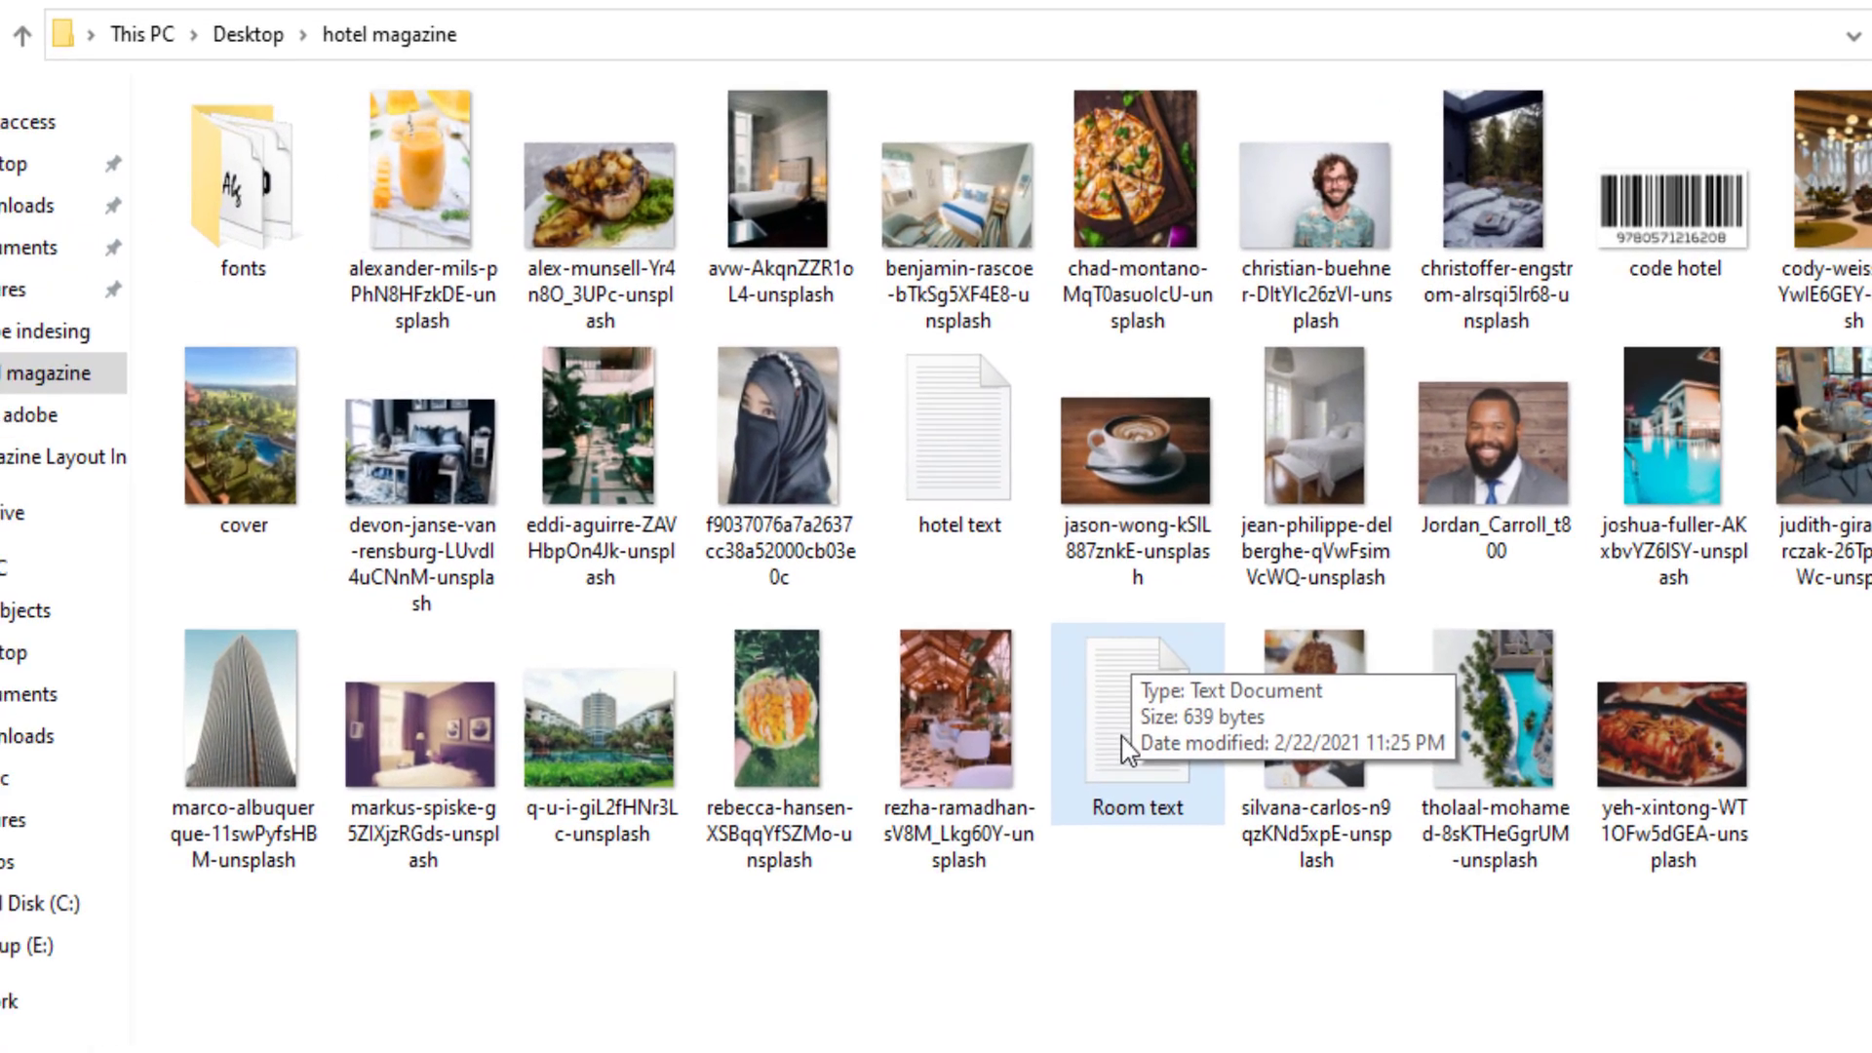
double_click(945, 698)
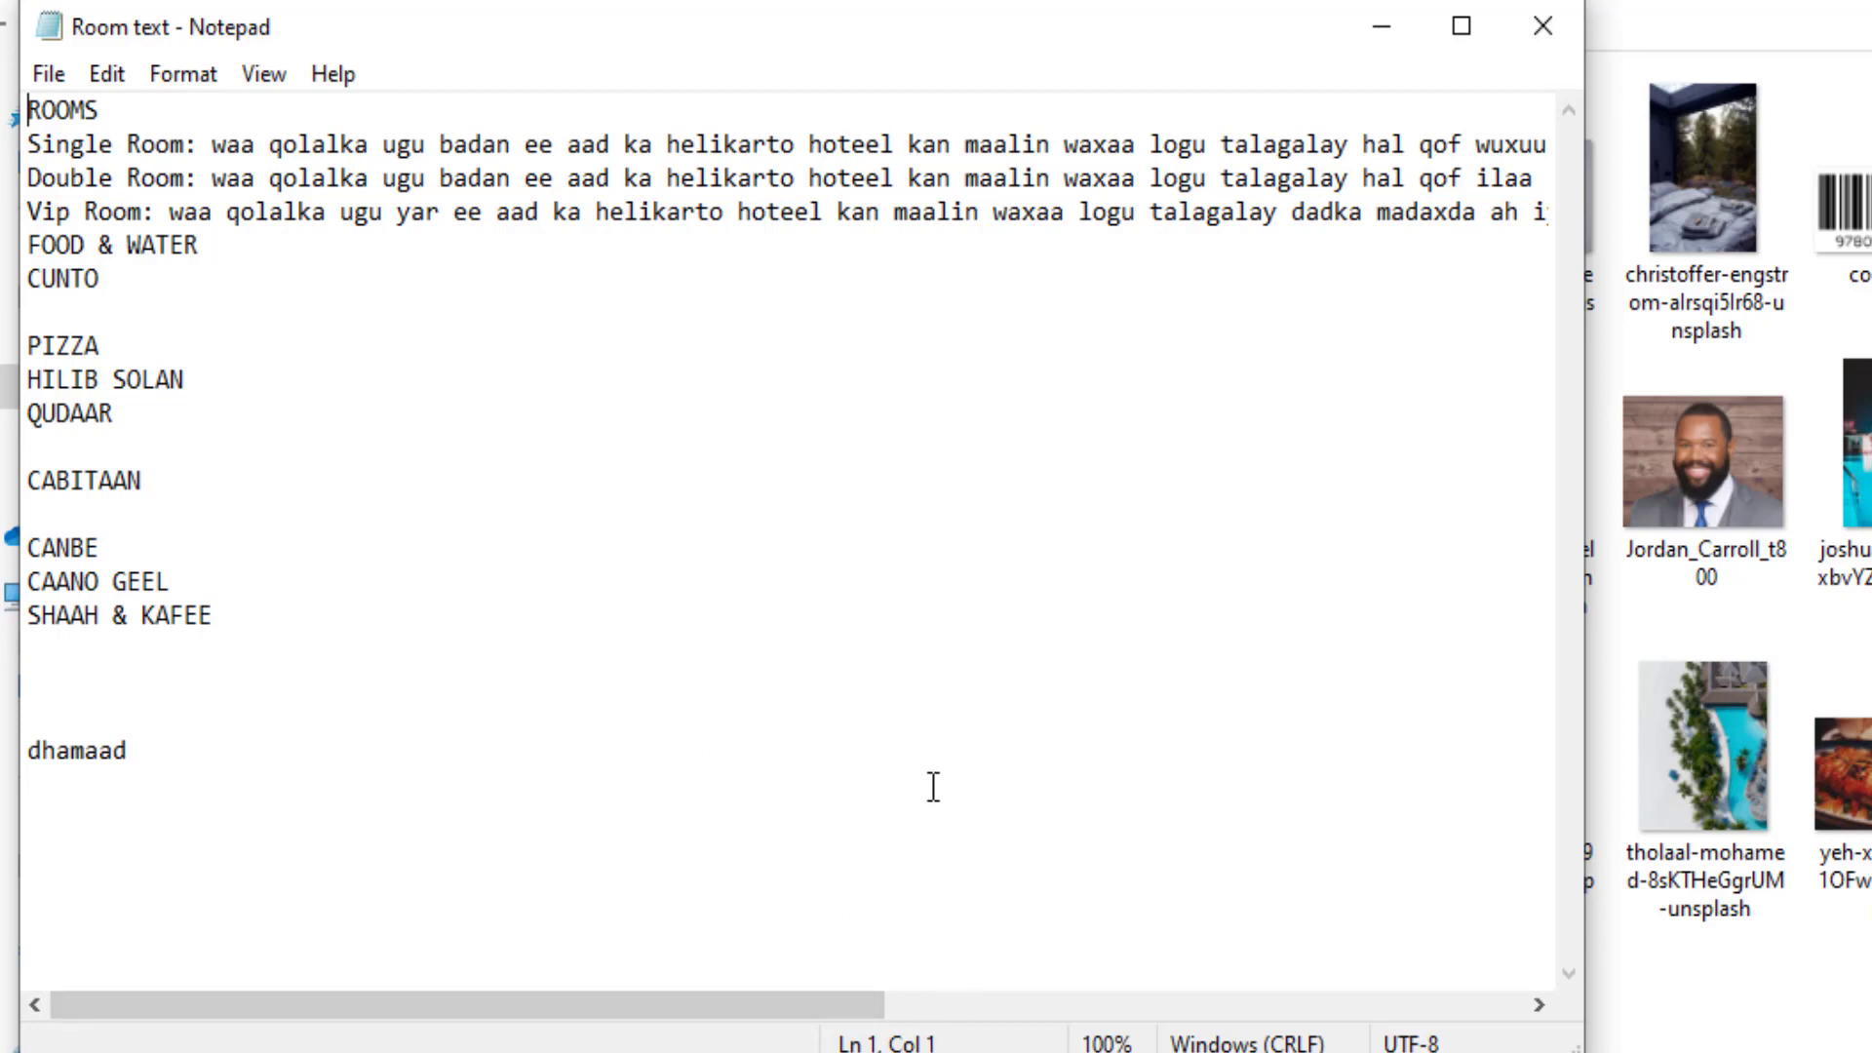
Step: Select and copy the MANAGERS header group with its blue bars
click(877, 1024)
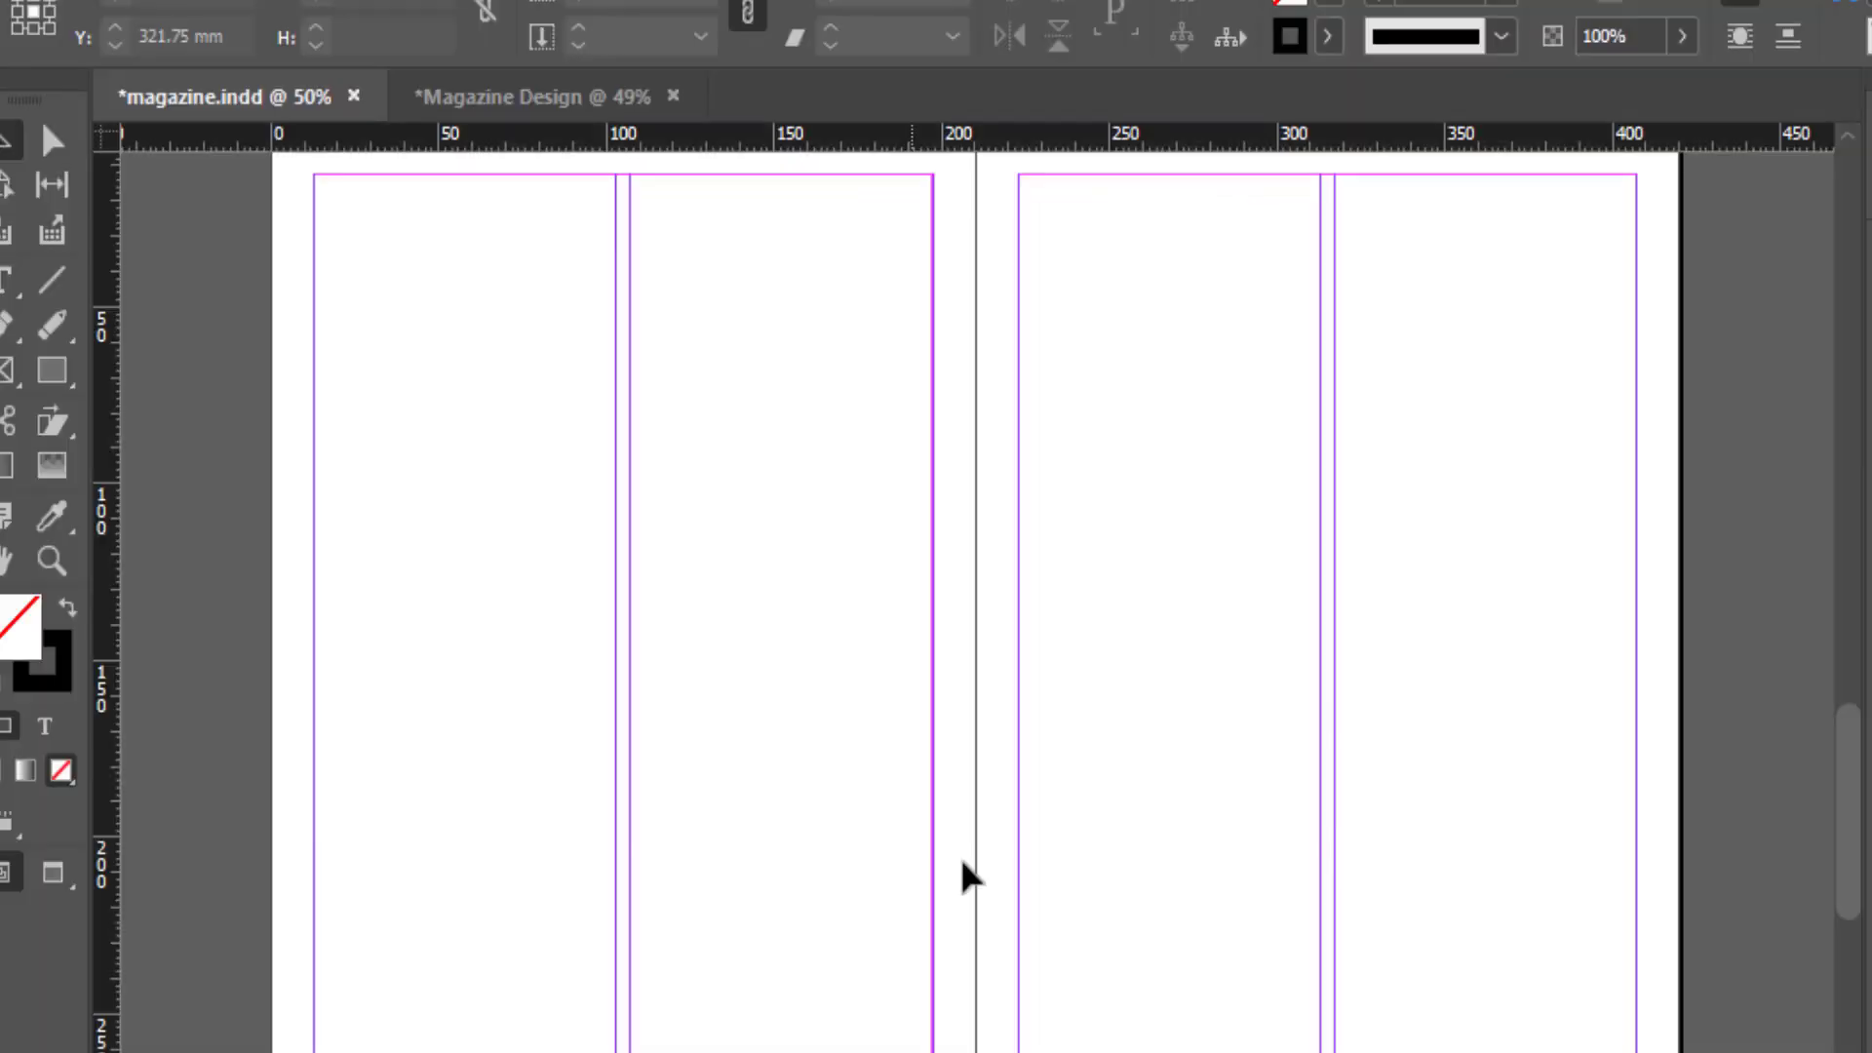
scroll(777, 419, up, 3)
scroll(777, 419, up, 5)
scroll(765, 450, down, 2)
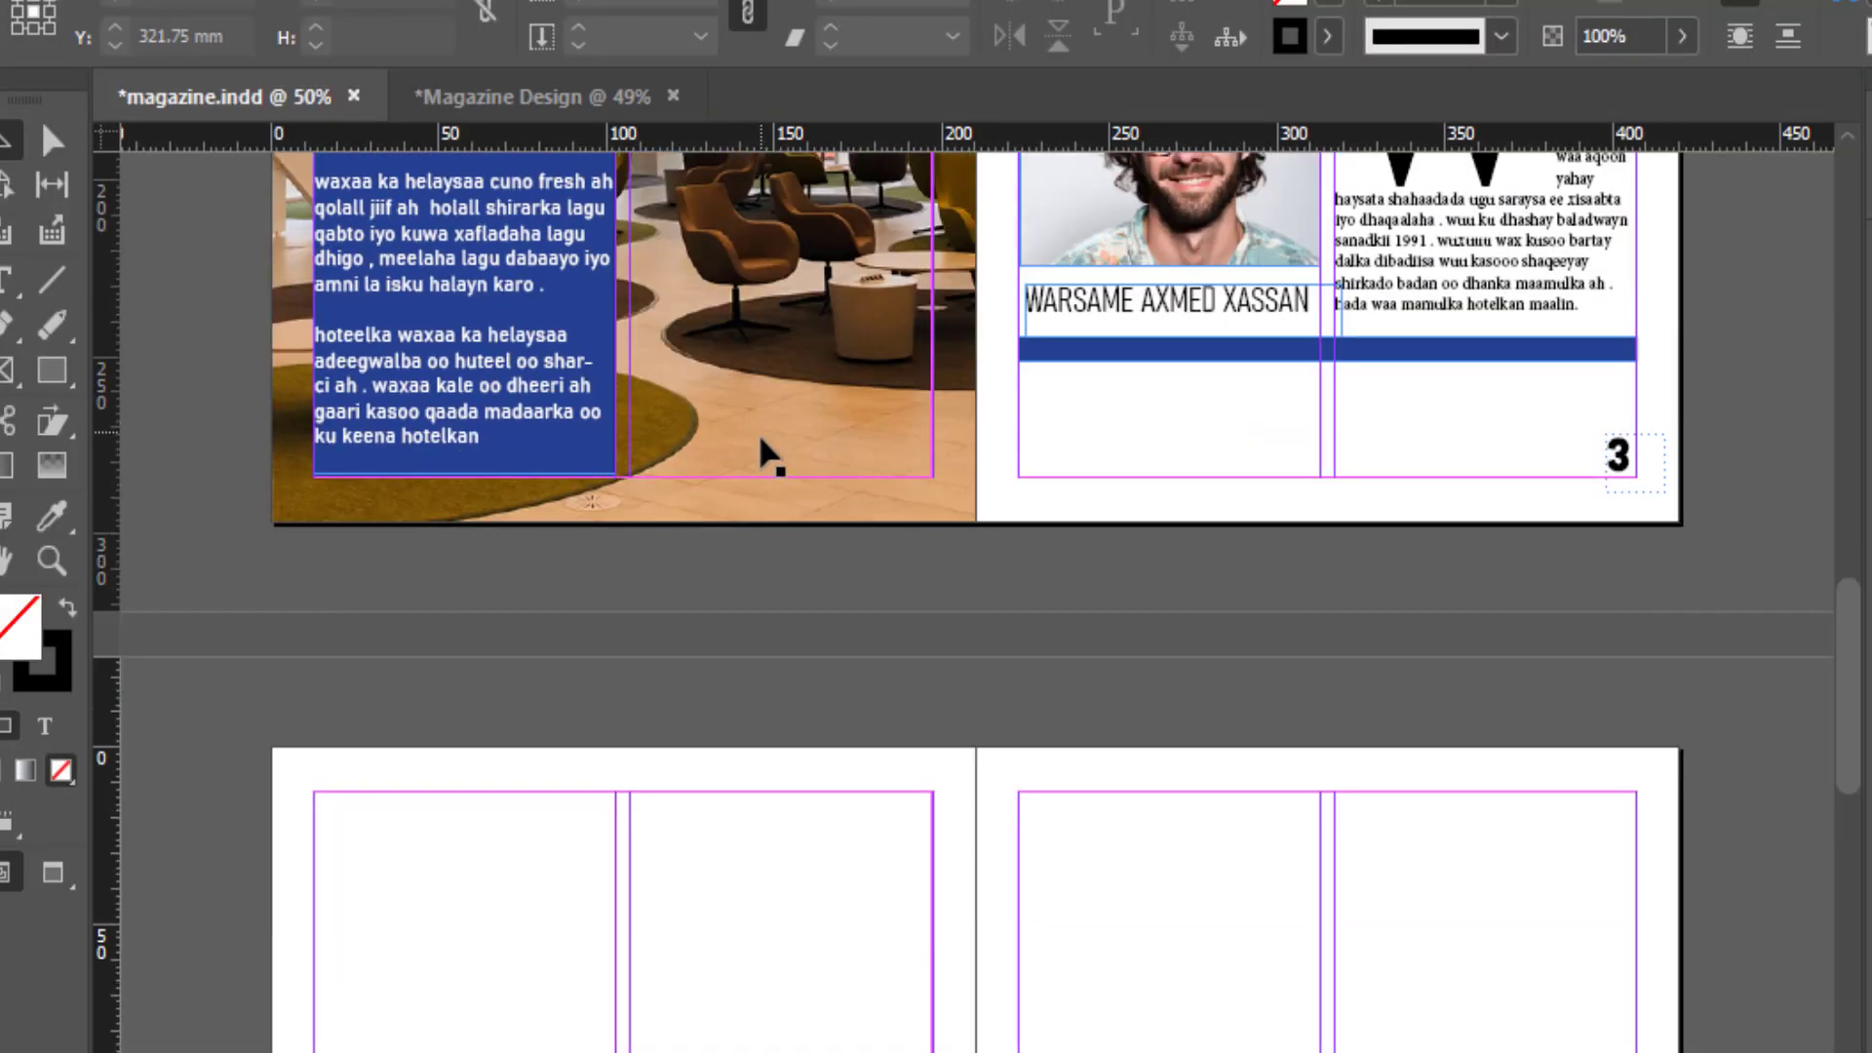
scroll(785, 517, up, 4)
scroll(794, 526, up, 2)
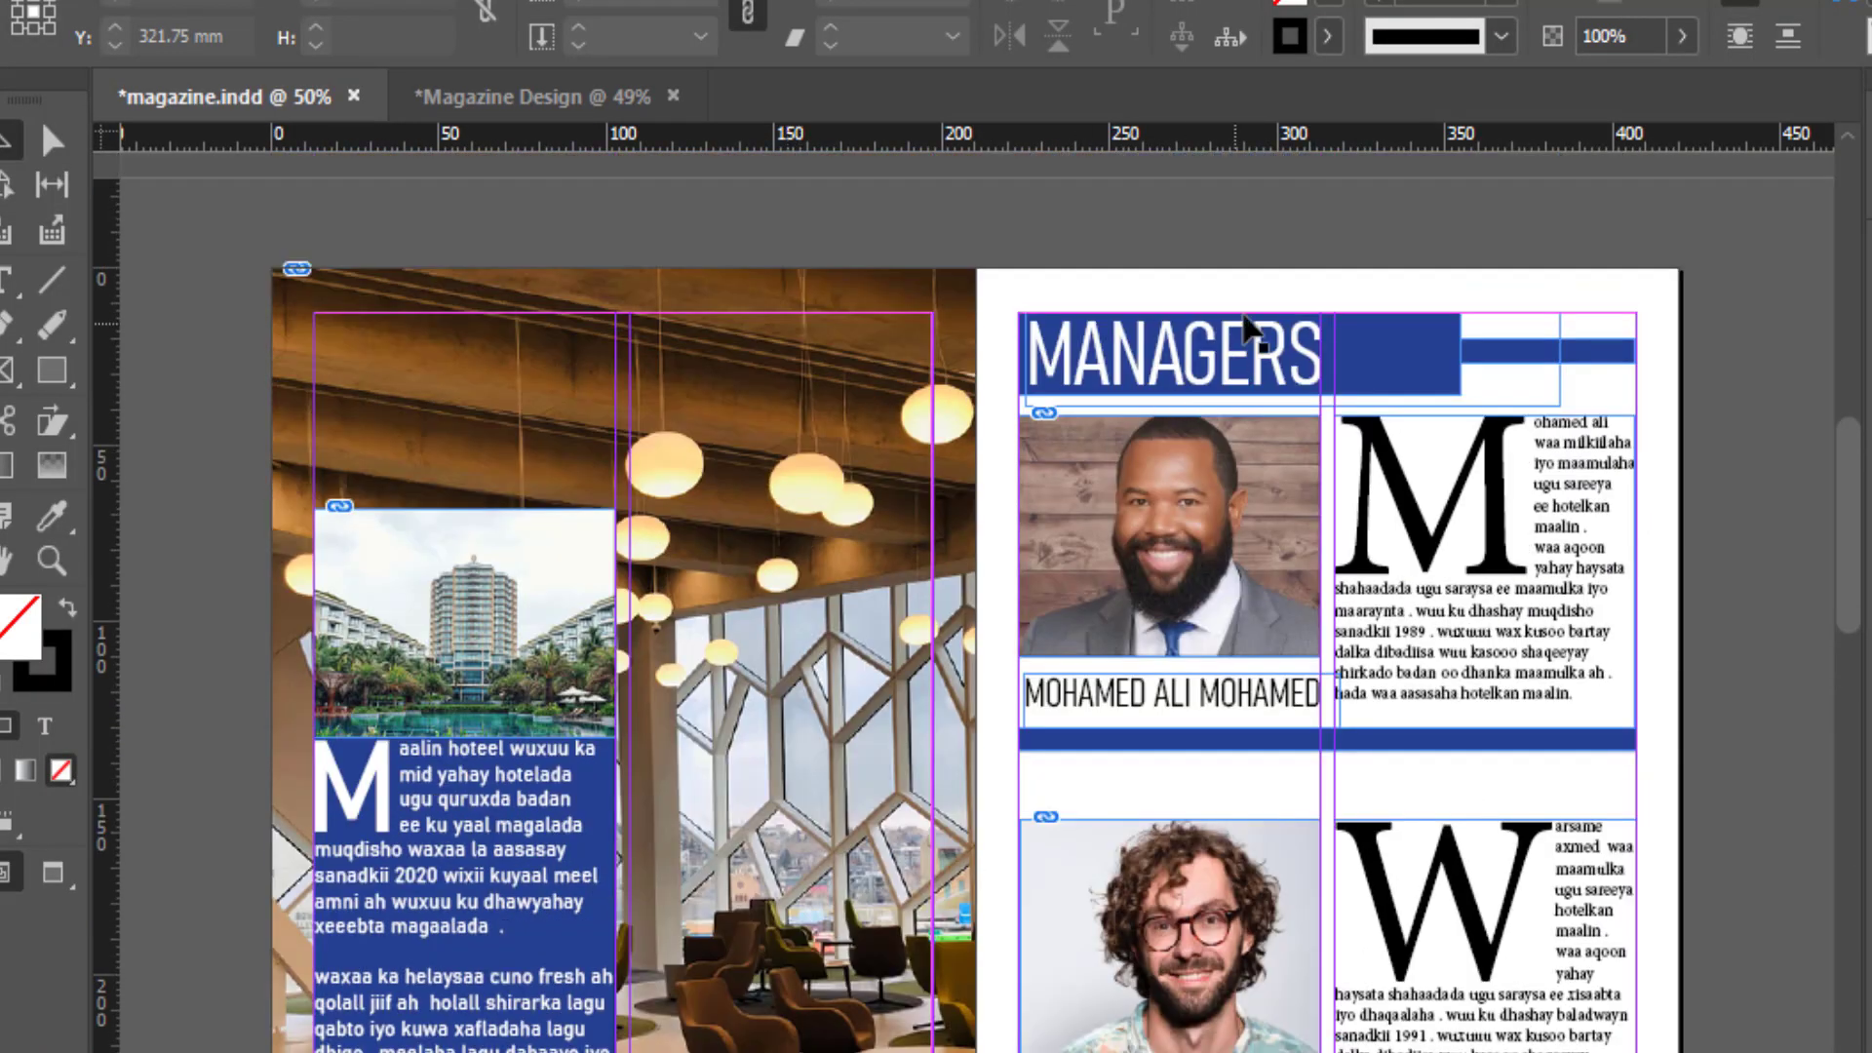
click(1487, 355)
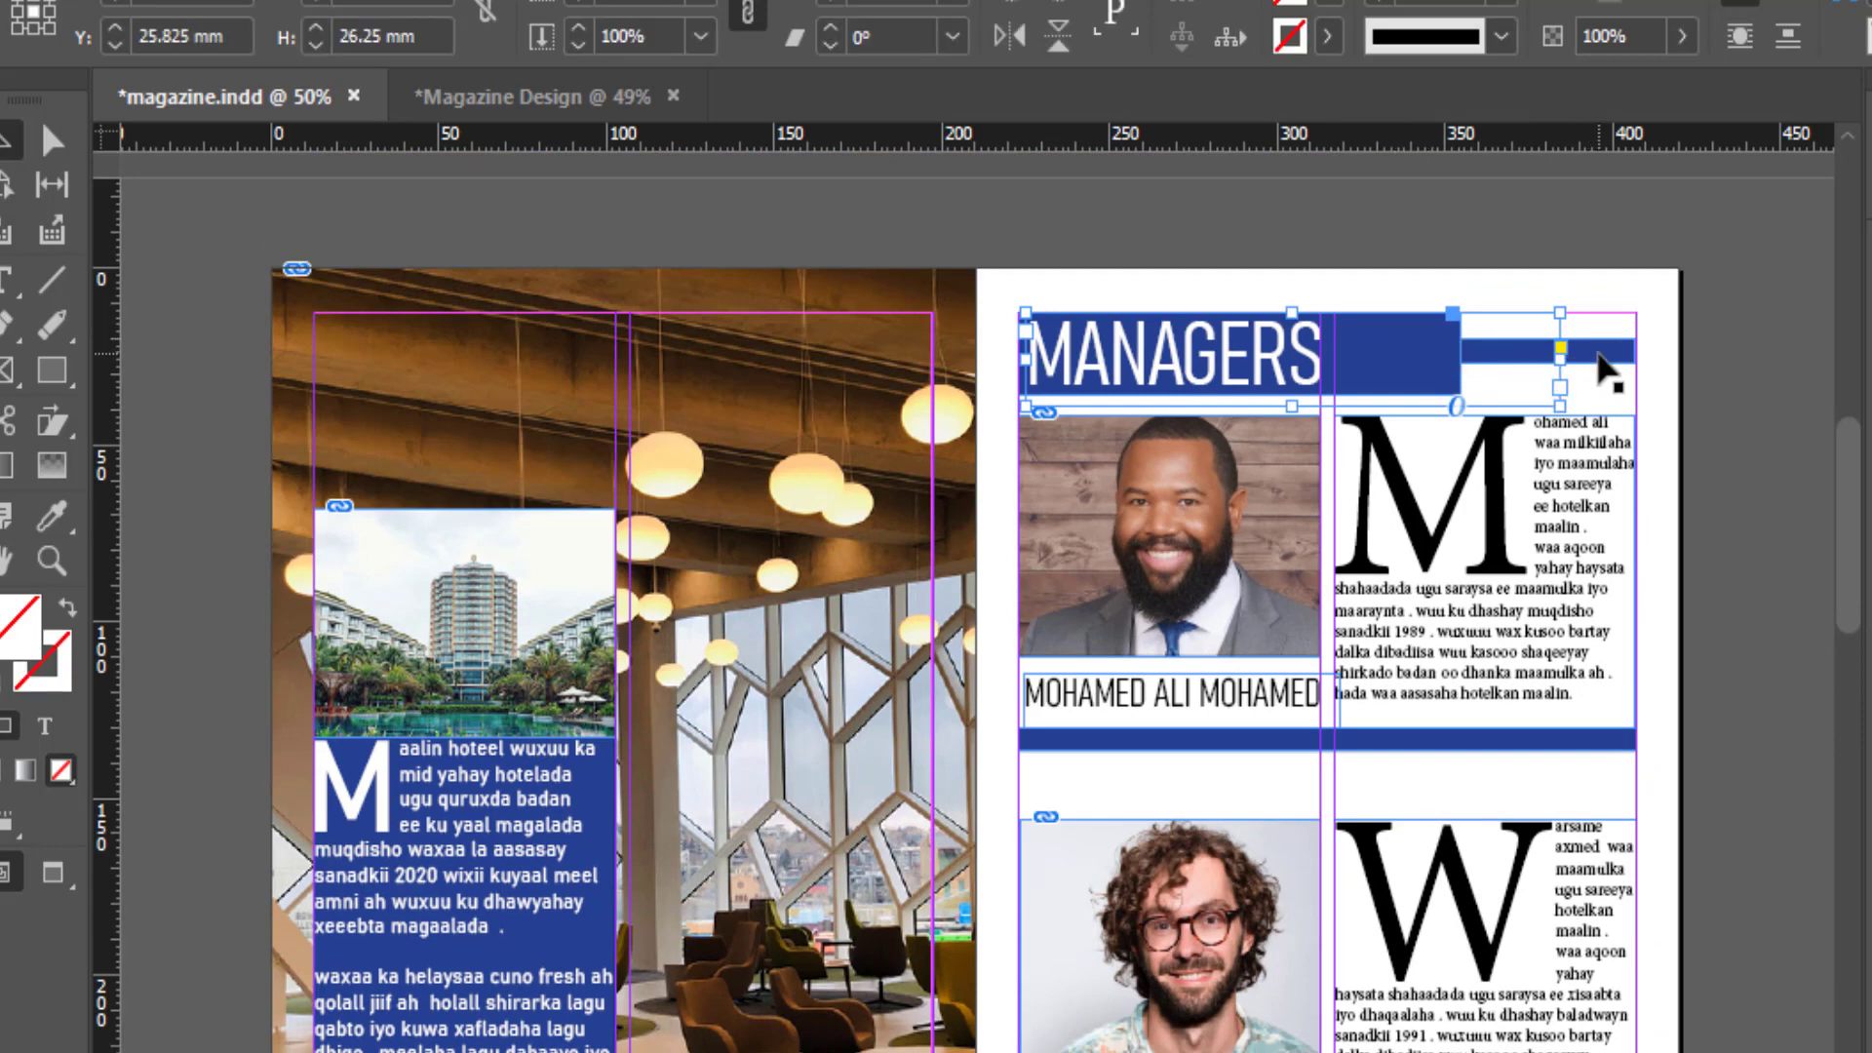
key(ctrl+shift+a)
scroll(1579, 473, up, 2)
mouse_move(1569, 484)
mouse_down()
mouse_move(1343, 604)
mouse_move(1183, 655)
mouse_up()
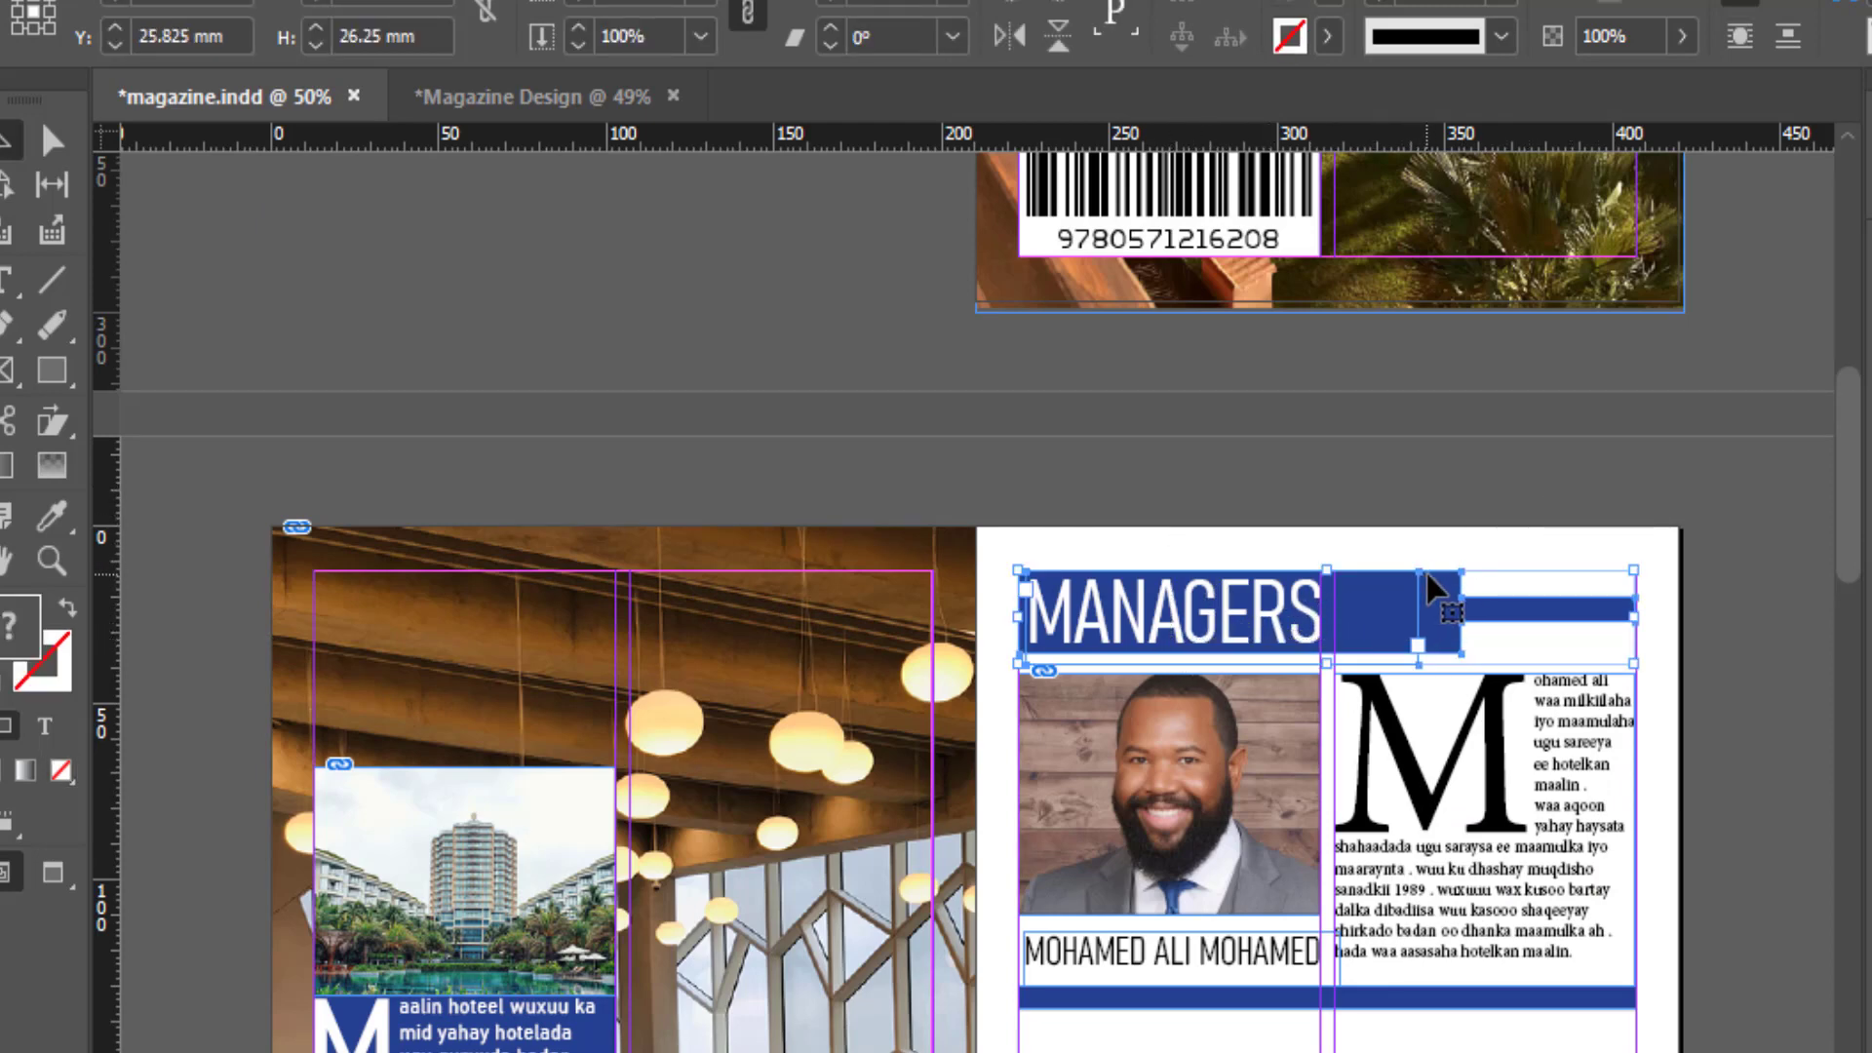
Step: Paste two copies of the MANAGERS header at the top margins of pages 4 and 5
scroll(1327, 596, down, 3)
scroll(1043, 585, down, 4)
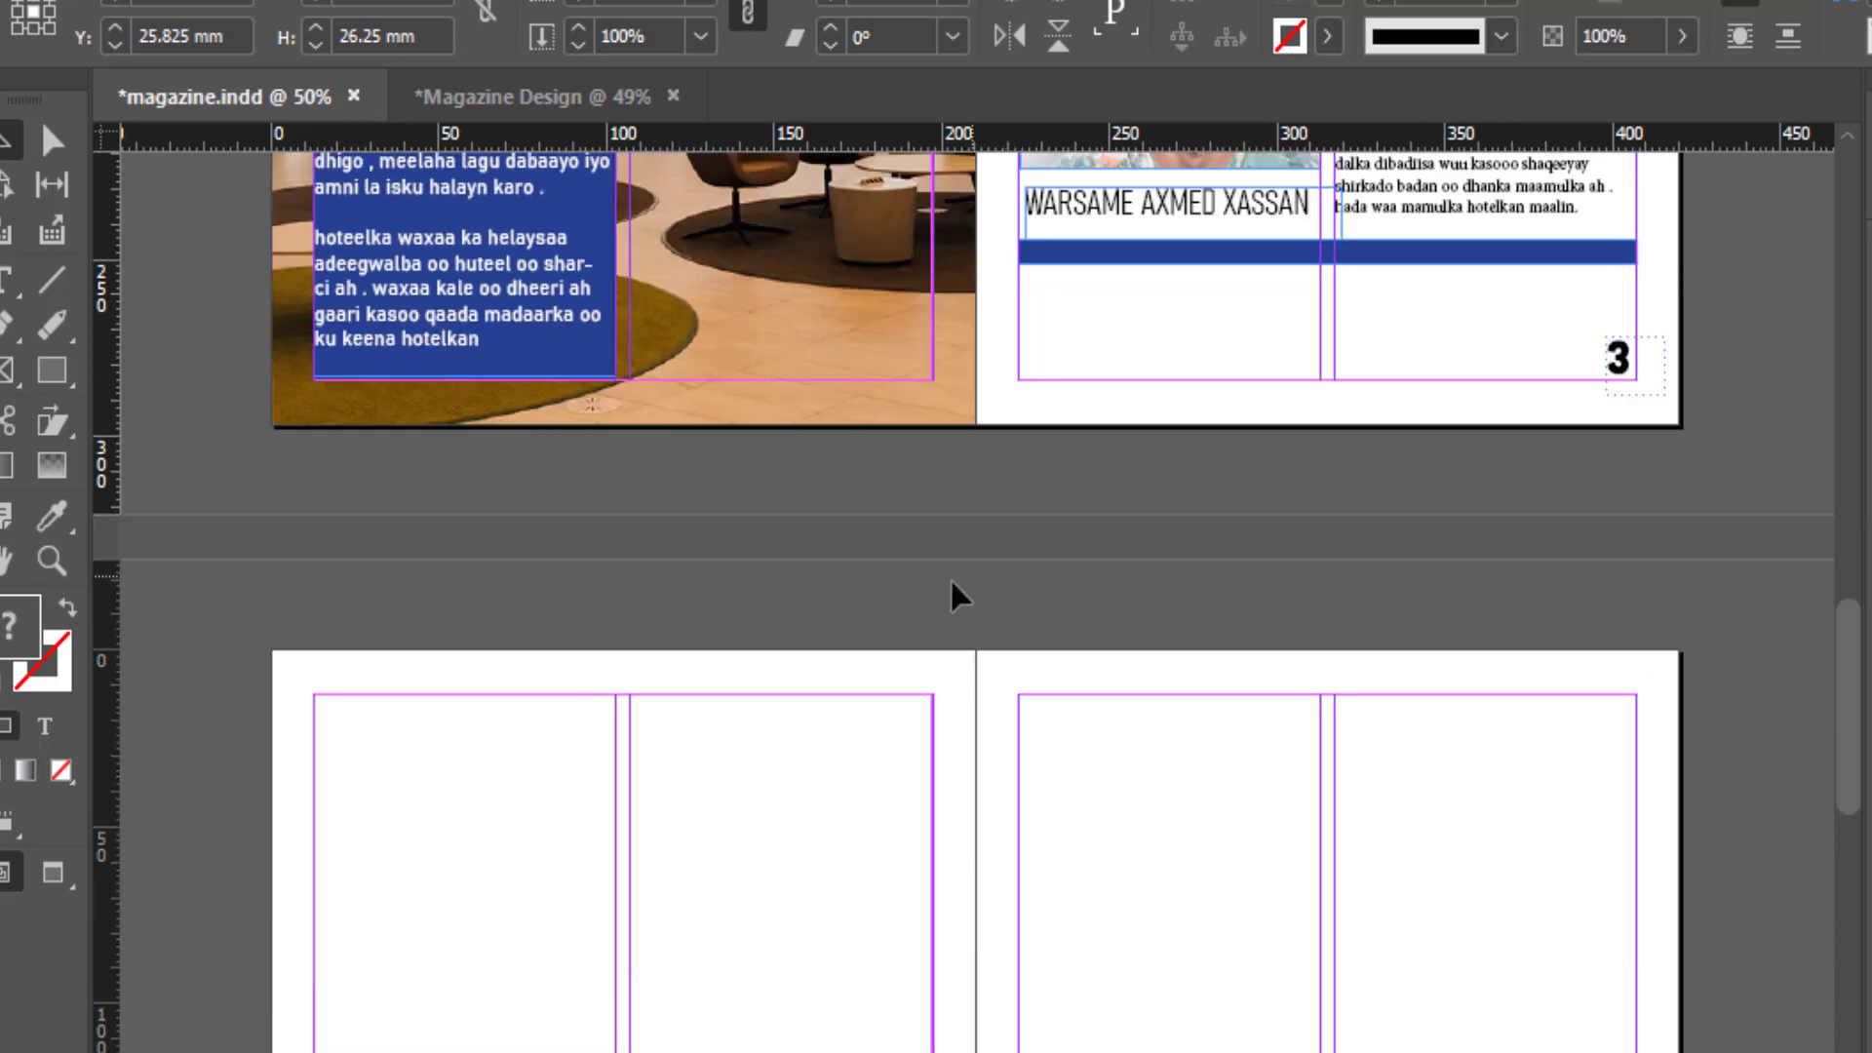
scroll(955, 593, down, 3)
key(ctrl+v)
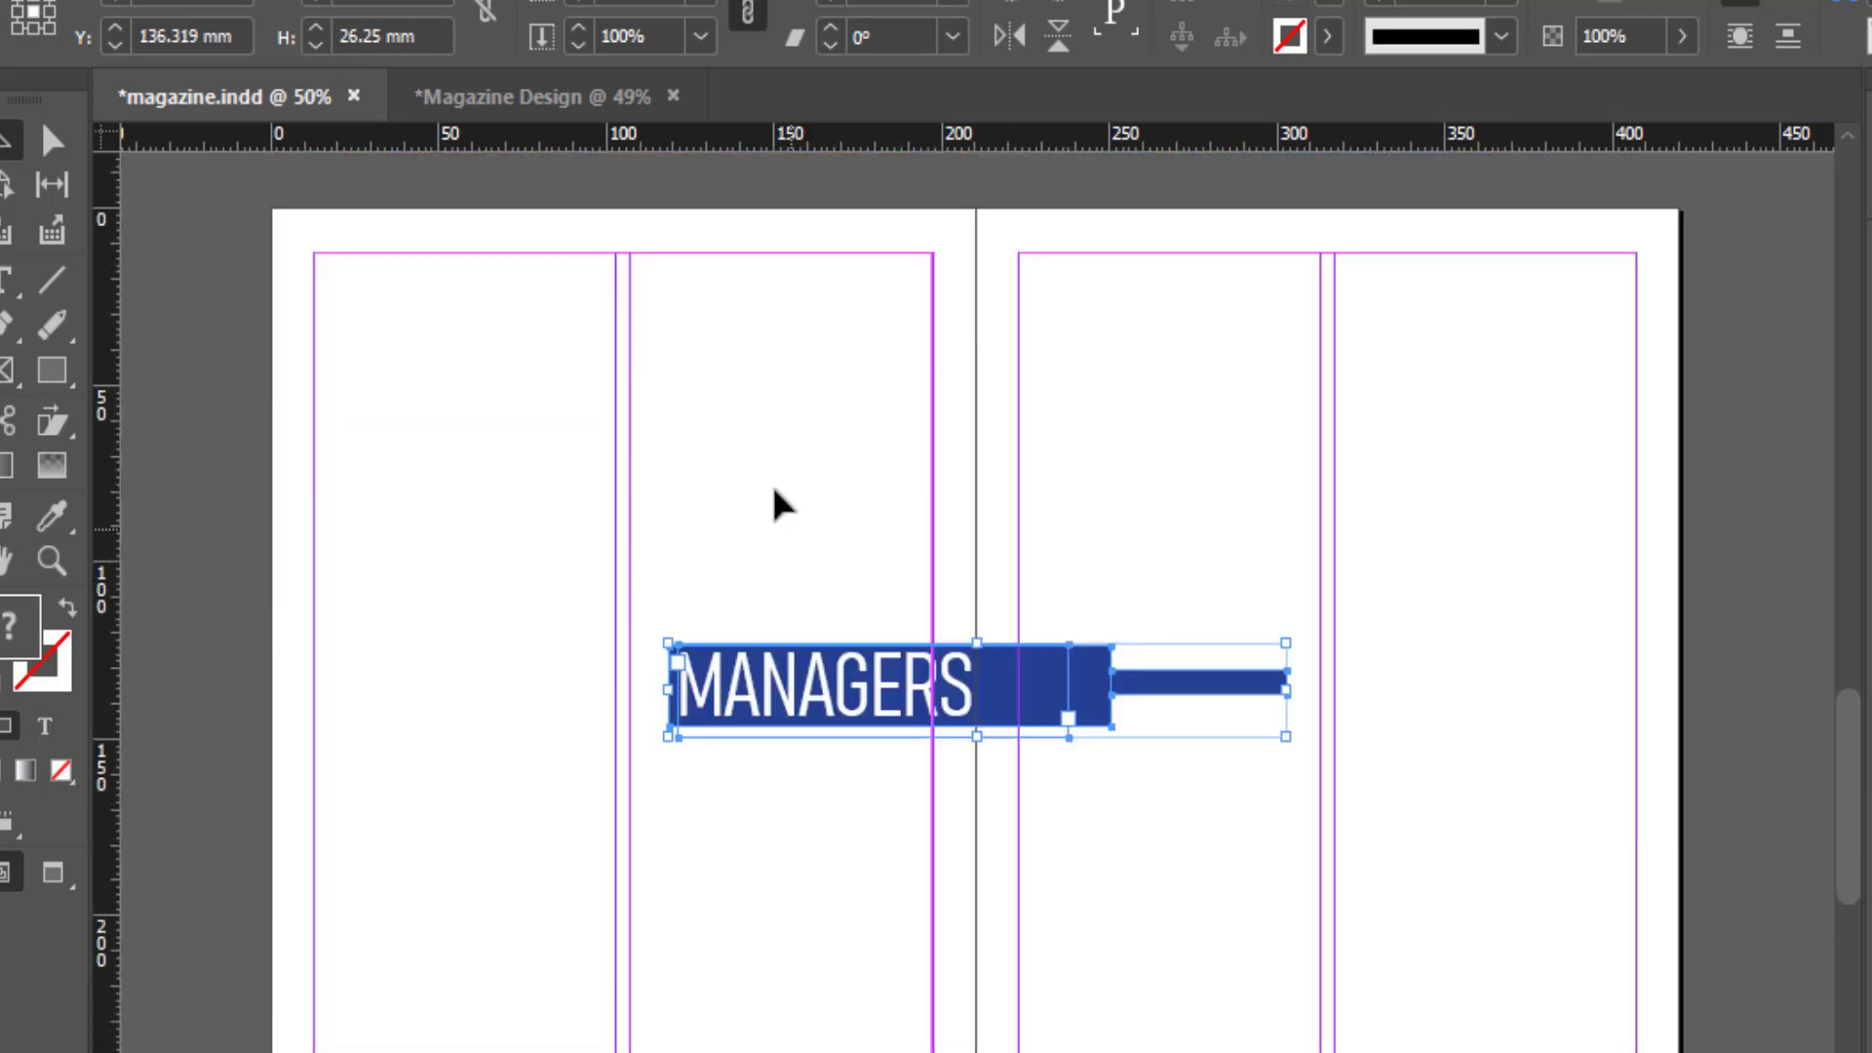
mouse_move(992, 673)
mouse_down()
mouse_move(770, 482)
mouse_move(660, 310)
mouse_up()
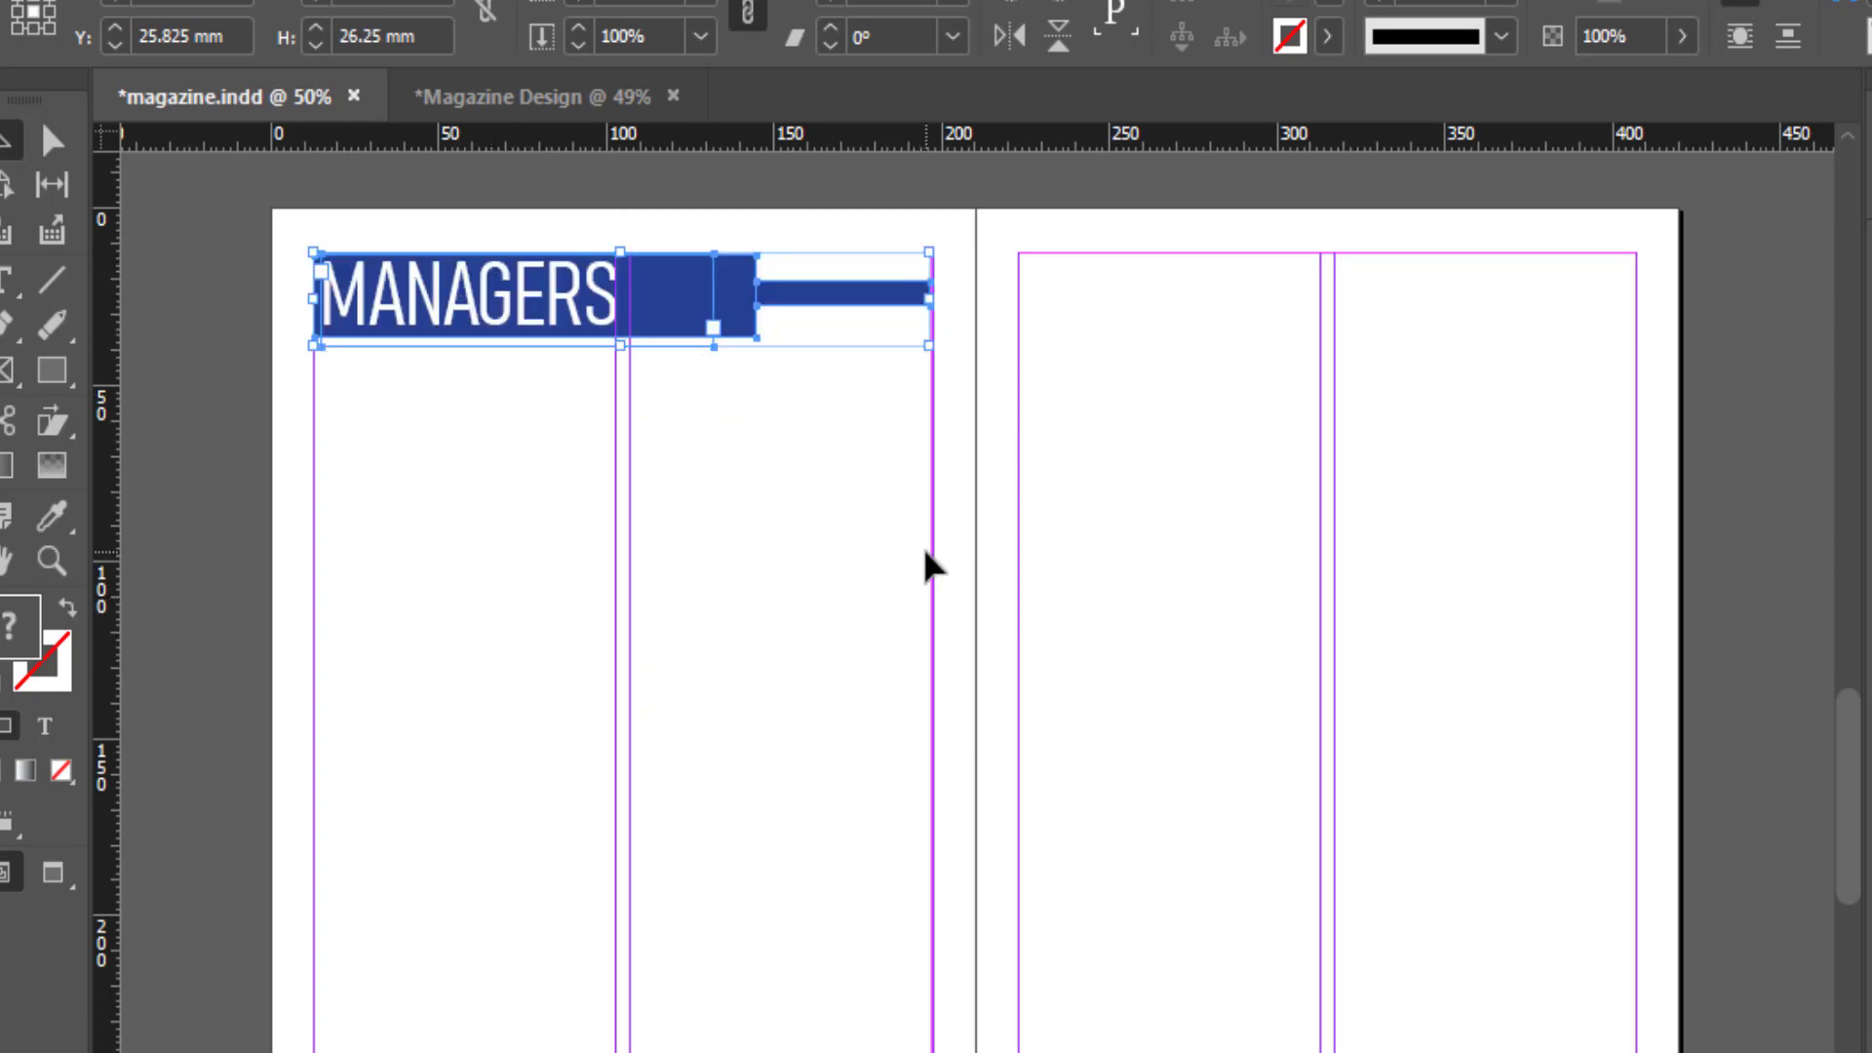
key(ctrl+v)
mouse_move(1024, 731)
mouse_down()
mouse_move(1297, 351)
mouse_move(1357, 326)
mouse_up()
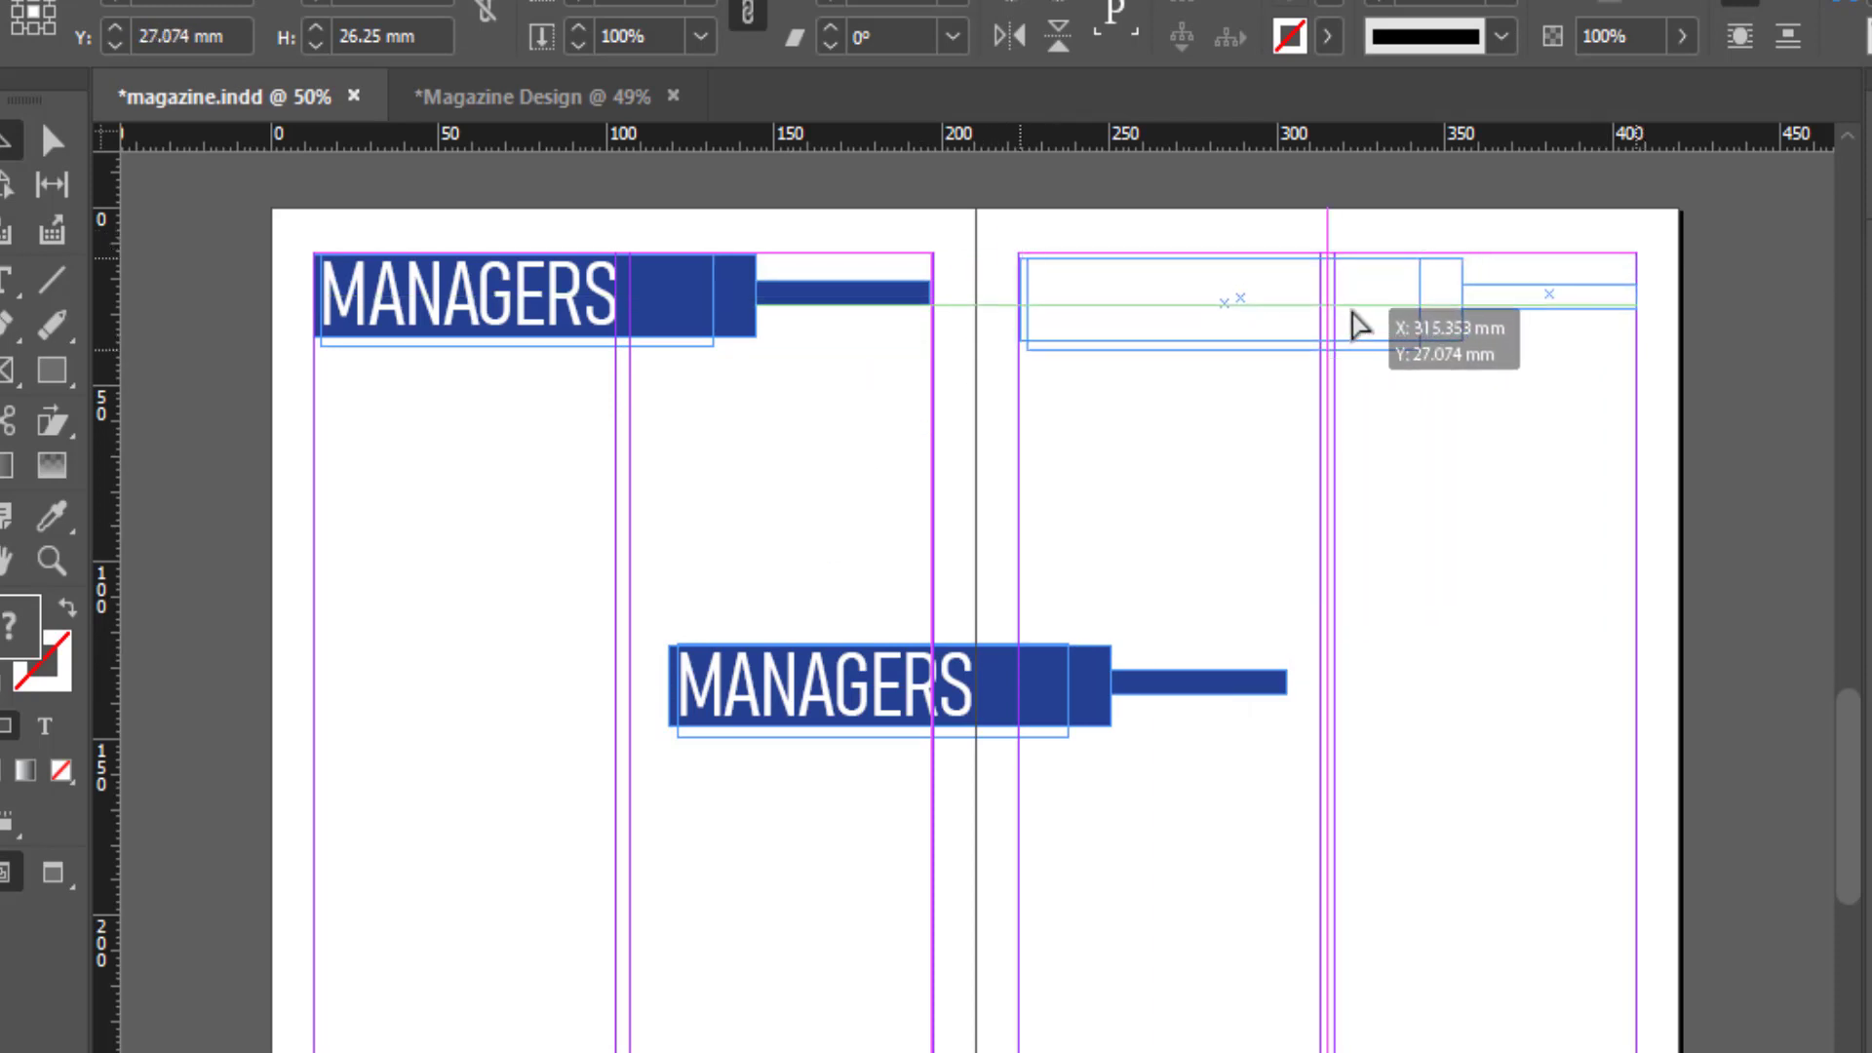
drag(1358, 327, 1355, 320)
click(1420, 355)
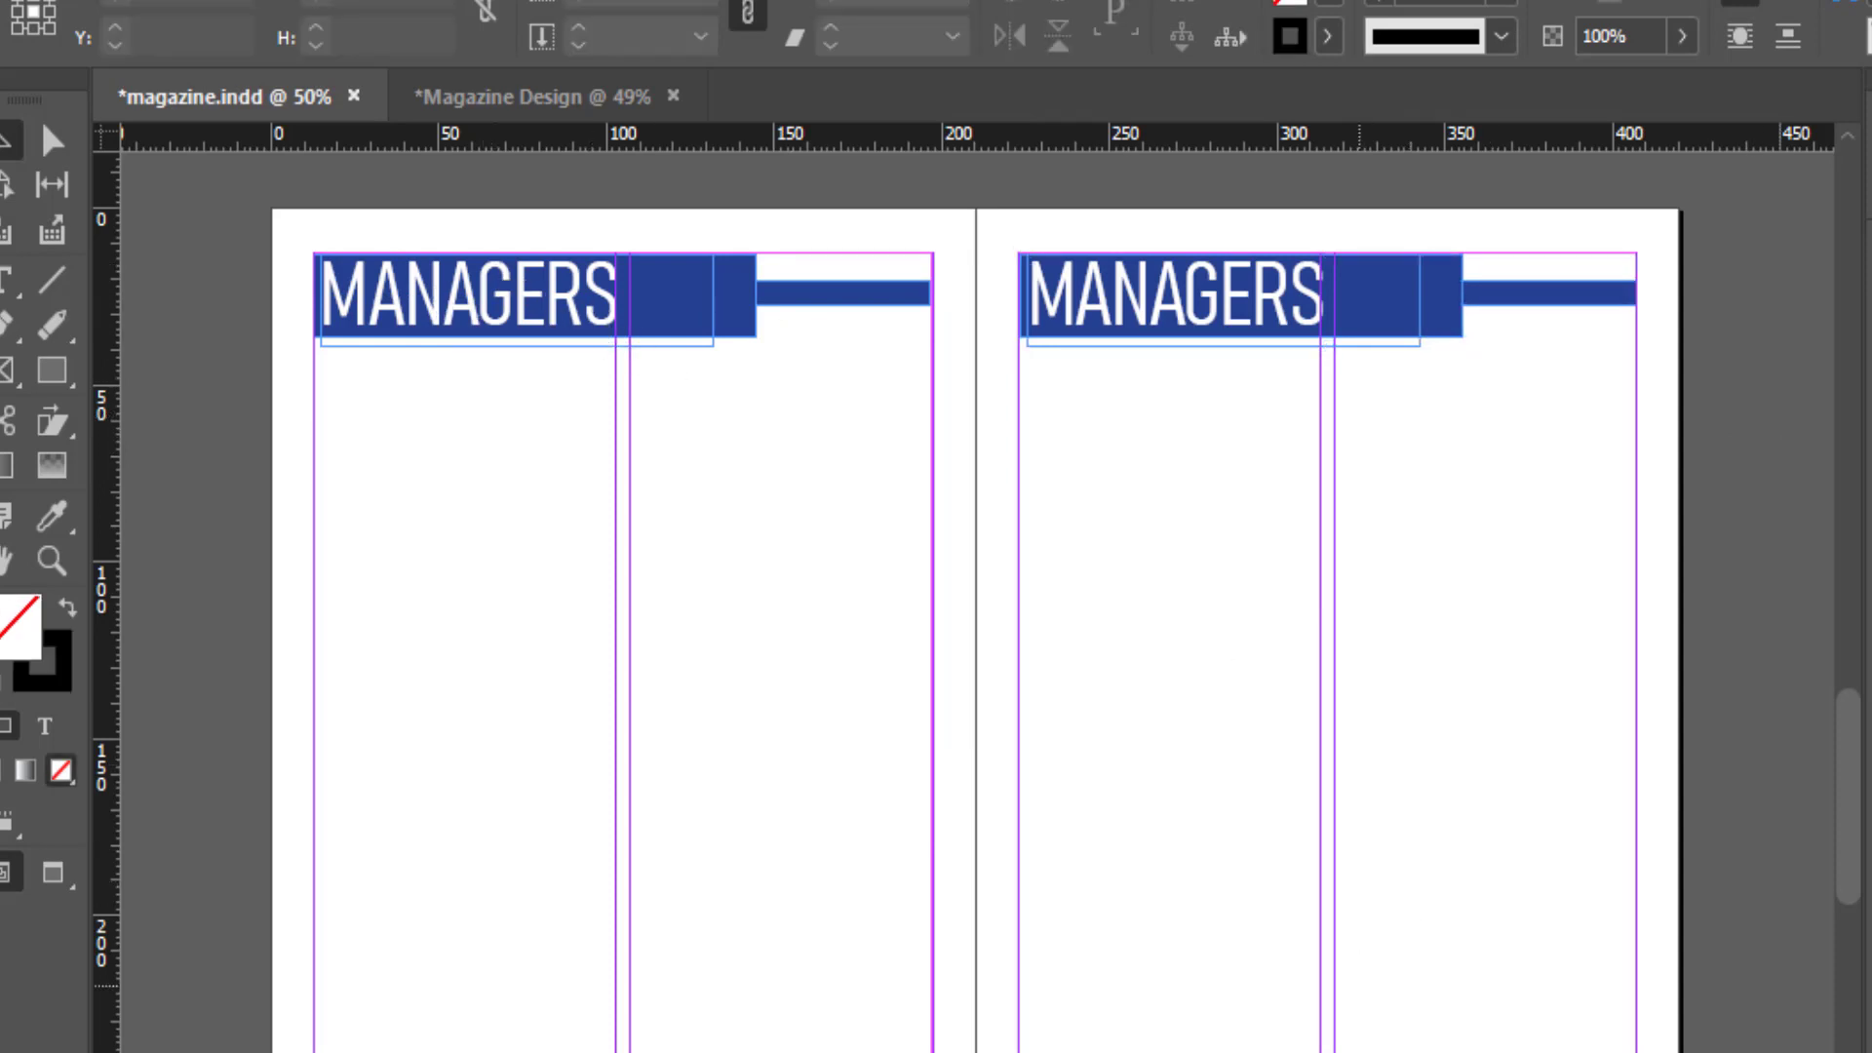
Step: Replace the left page's MANAGERS heading with ROOMS copied from the room notes
key(alt+Tab)
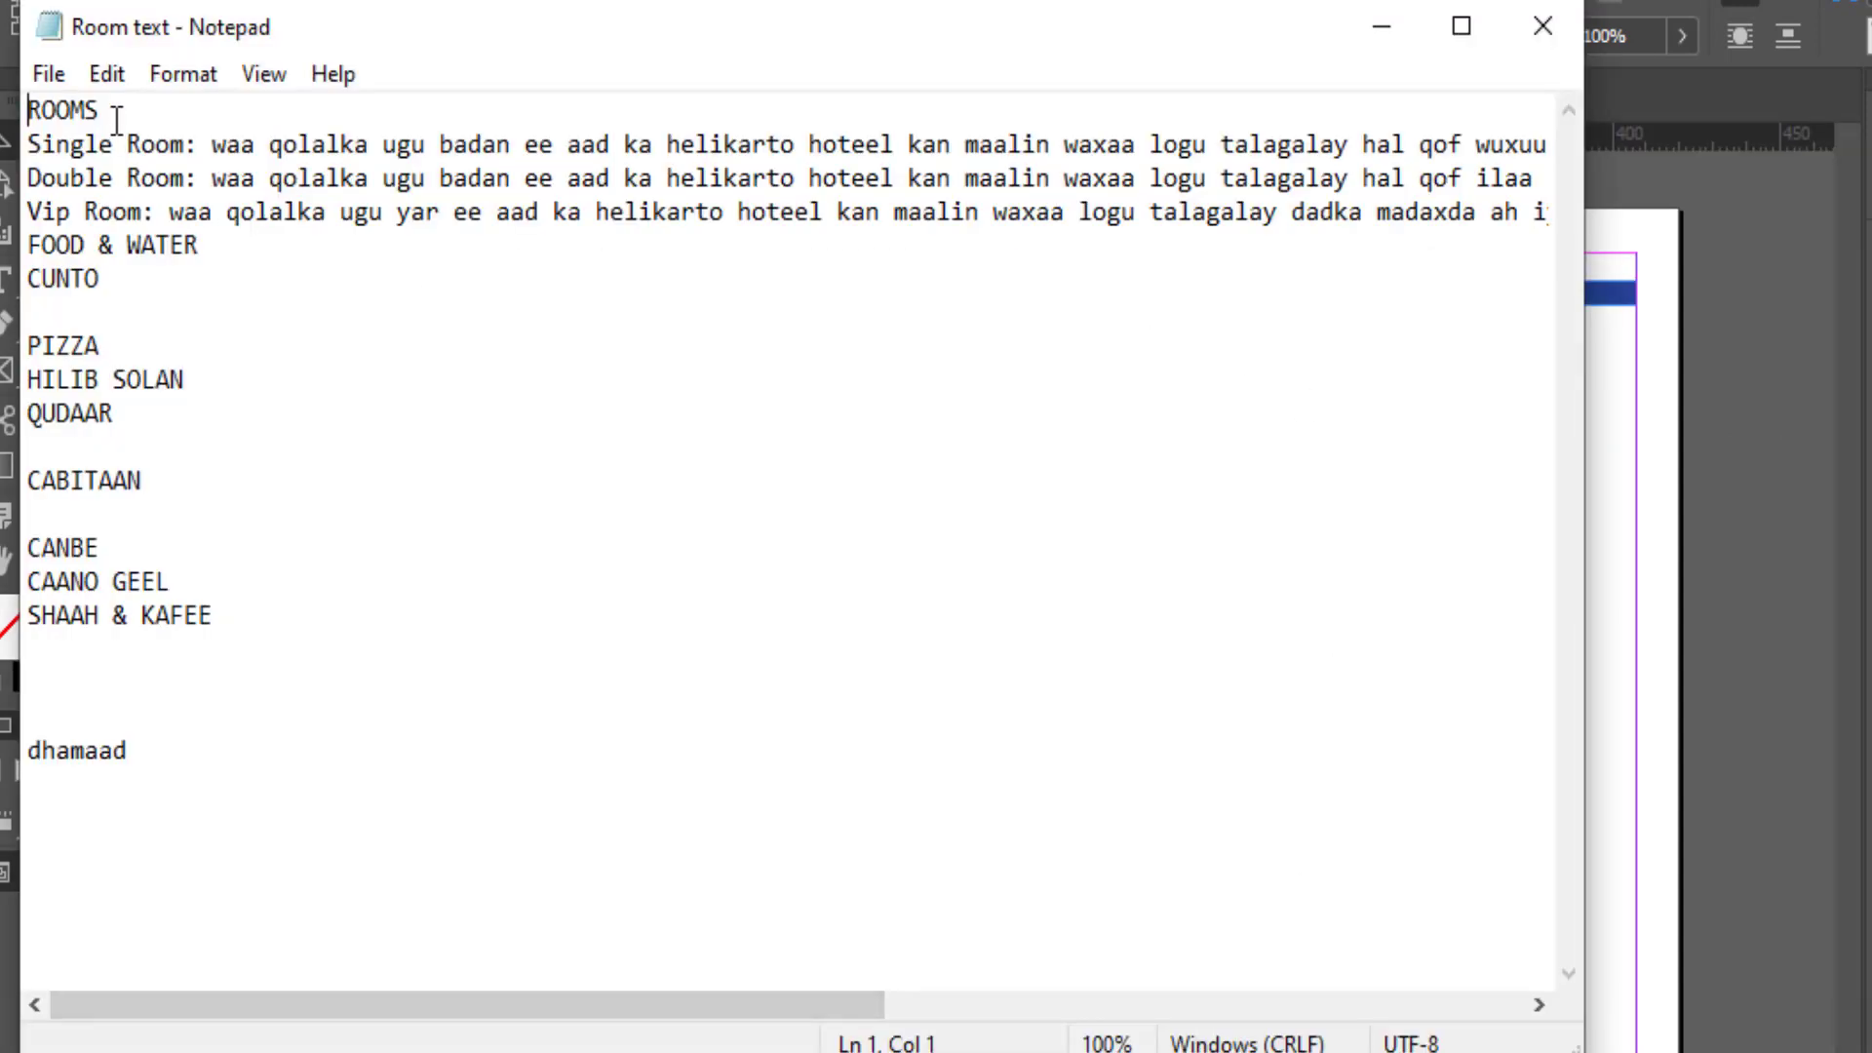
drag(116, 120, 12, 110)
key(ctrl+c)
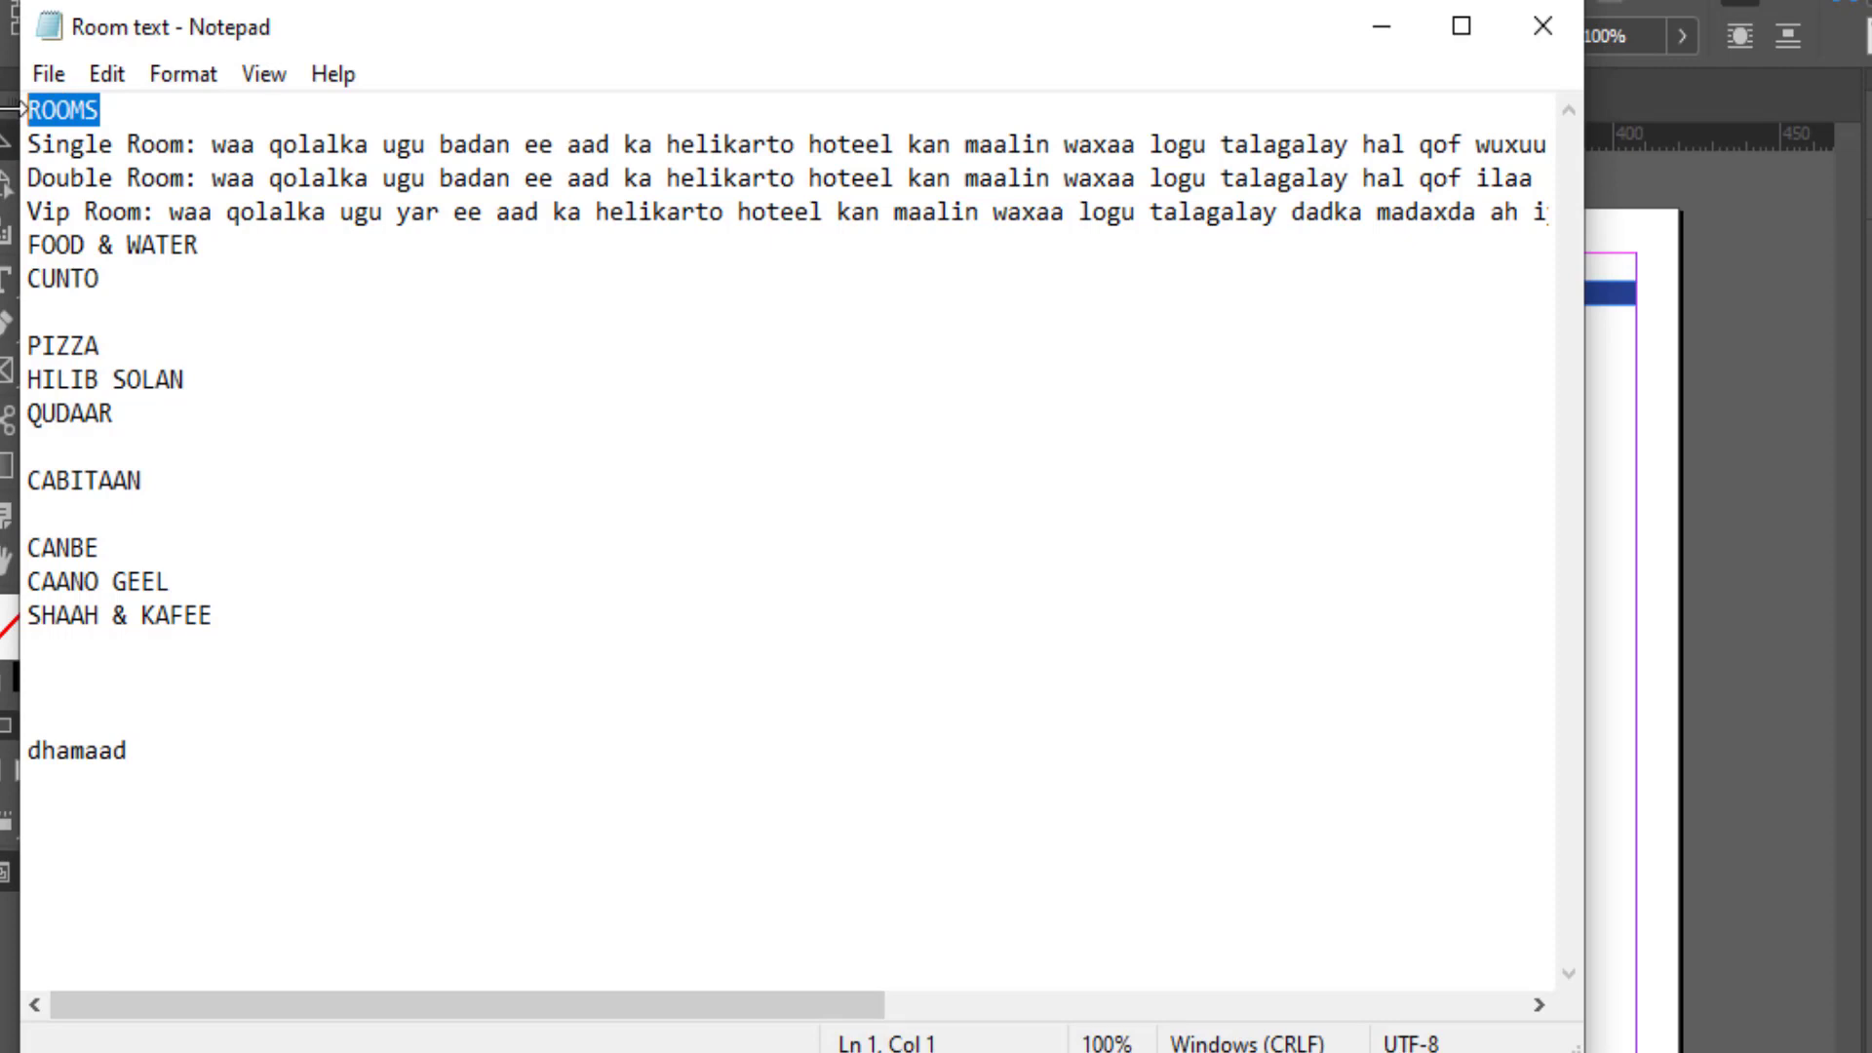
key(alt+Tab)
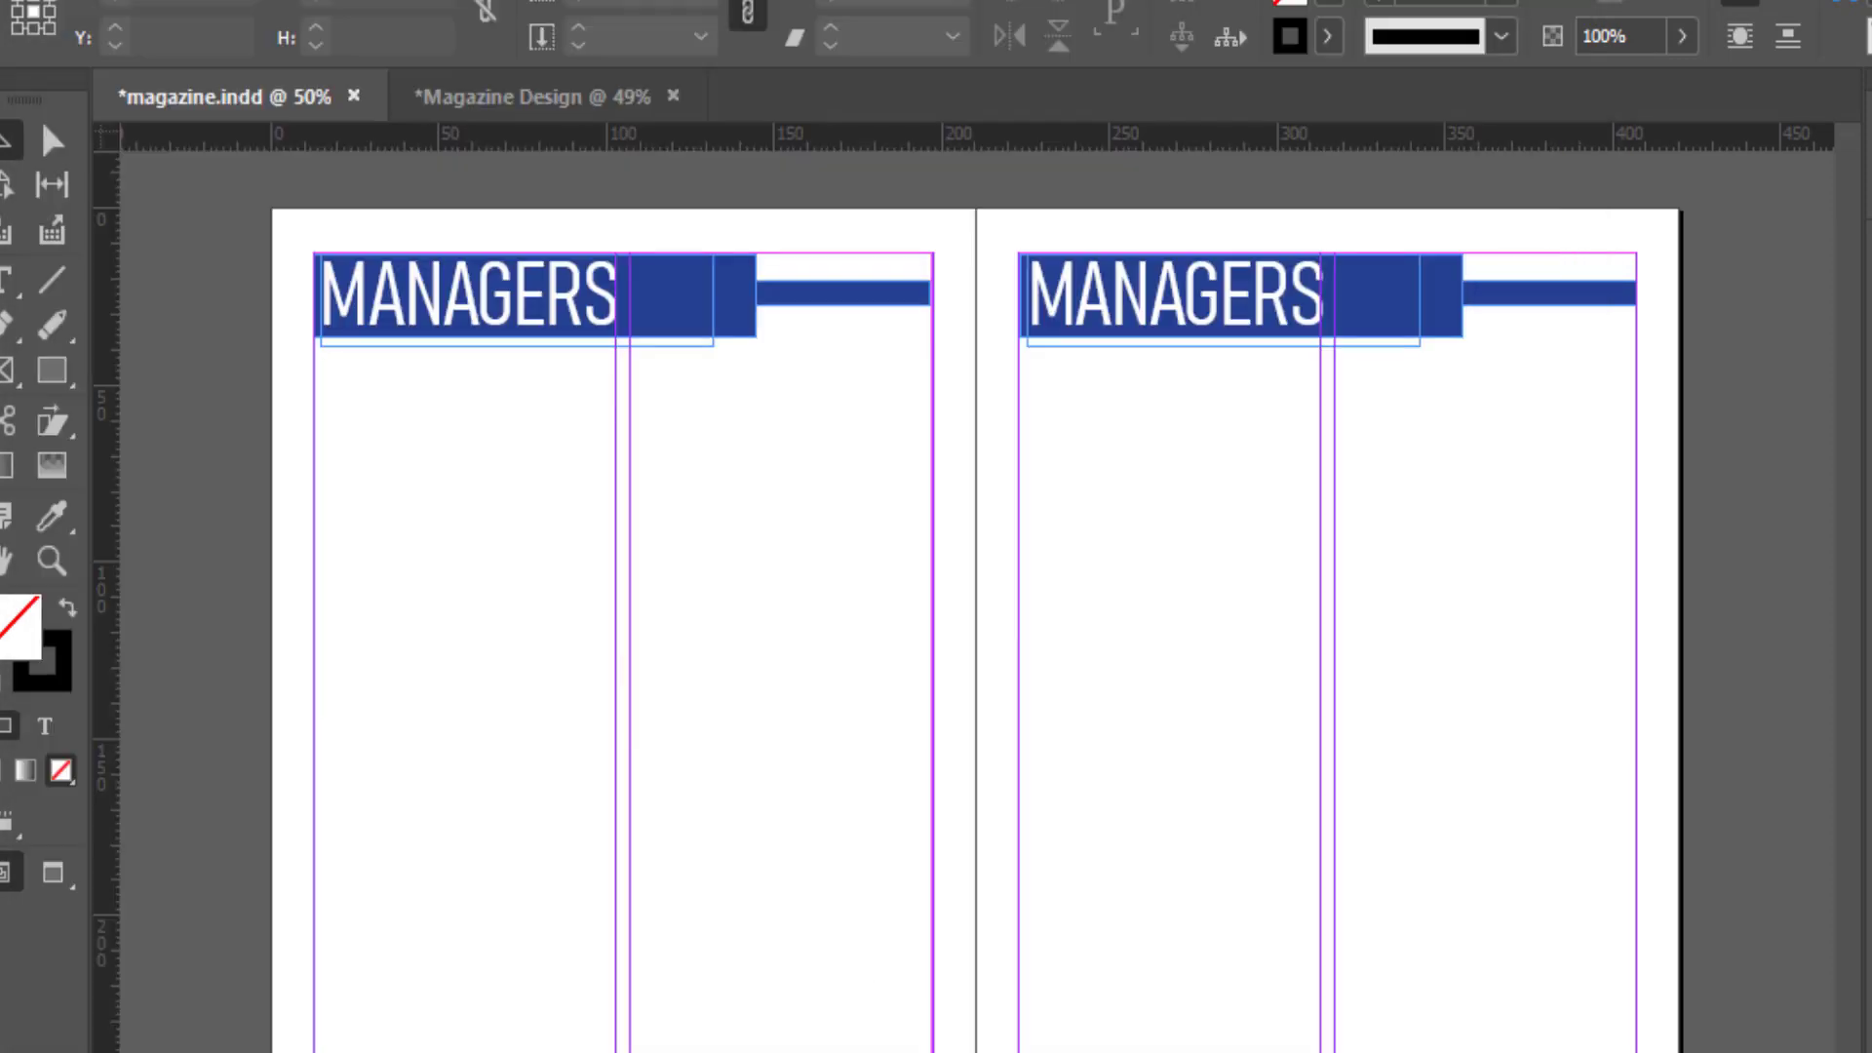
click(50, 337)
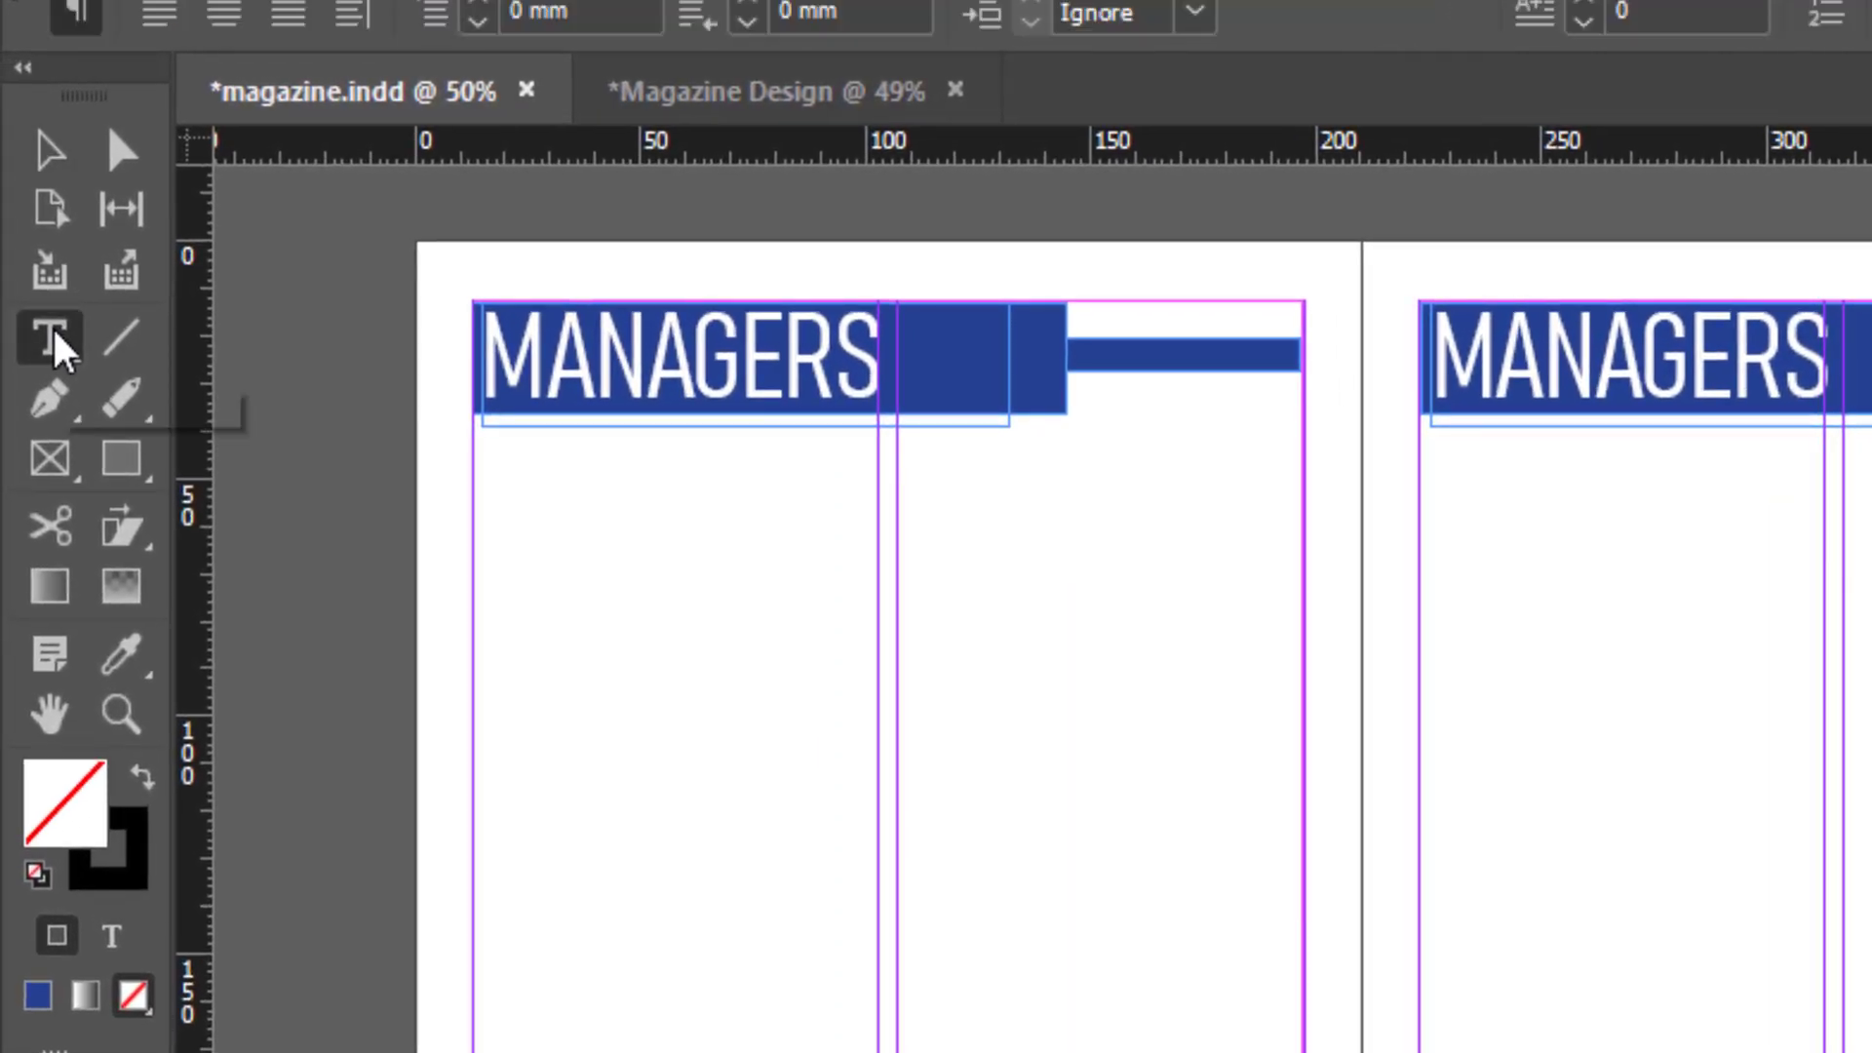
double_click(636, 368)
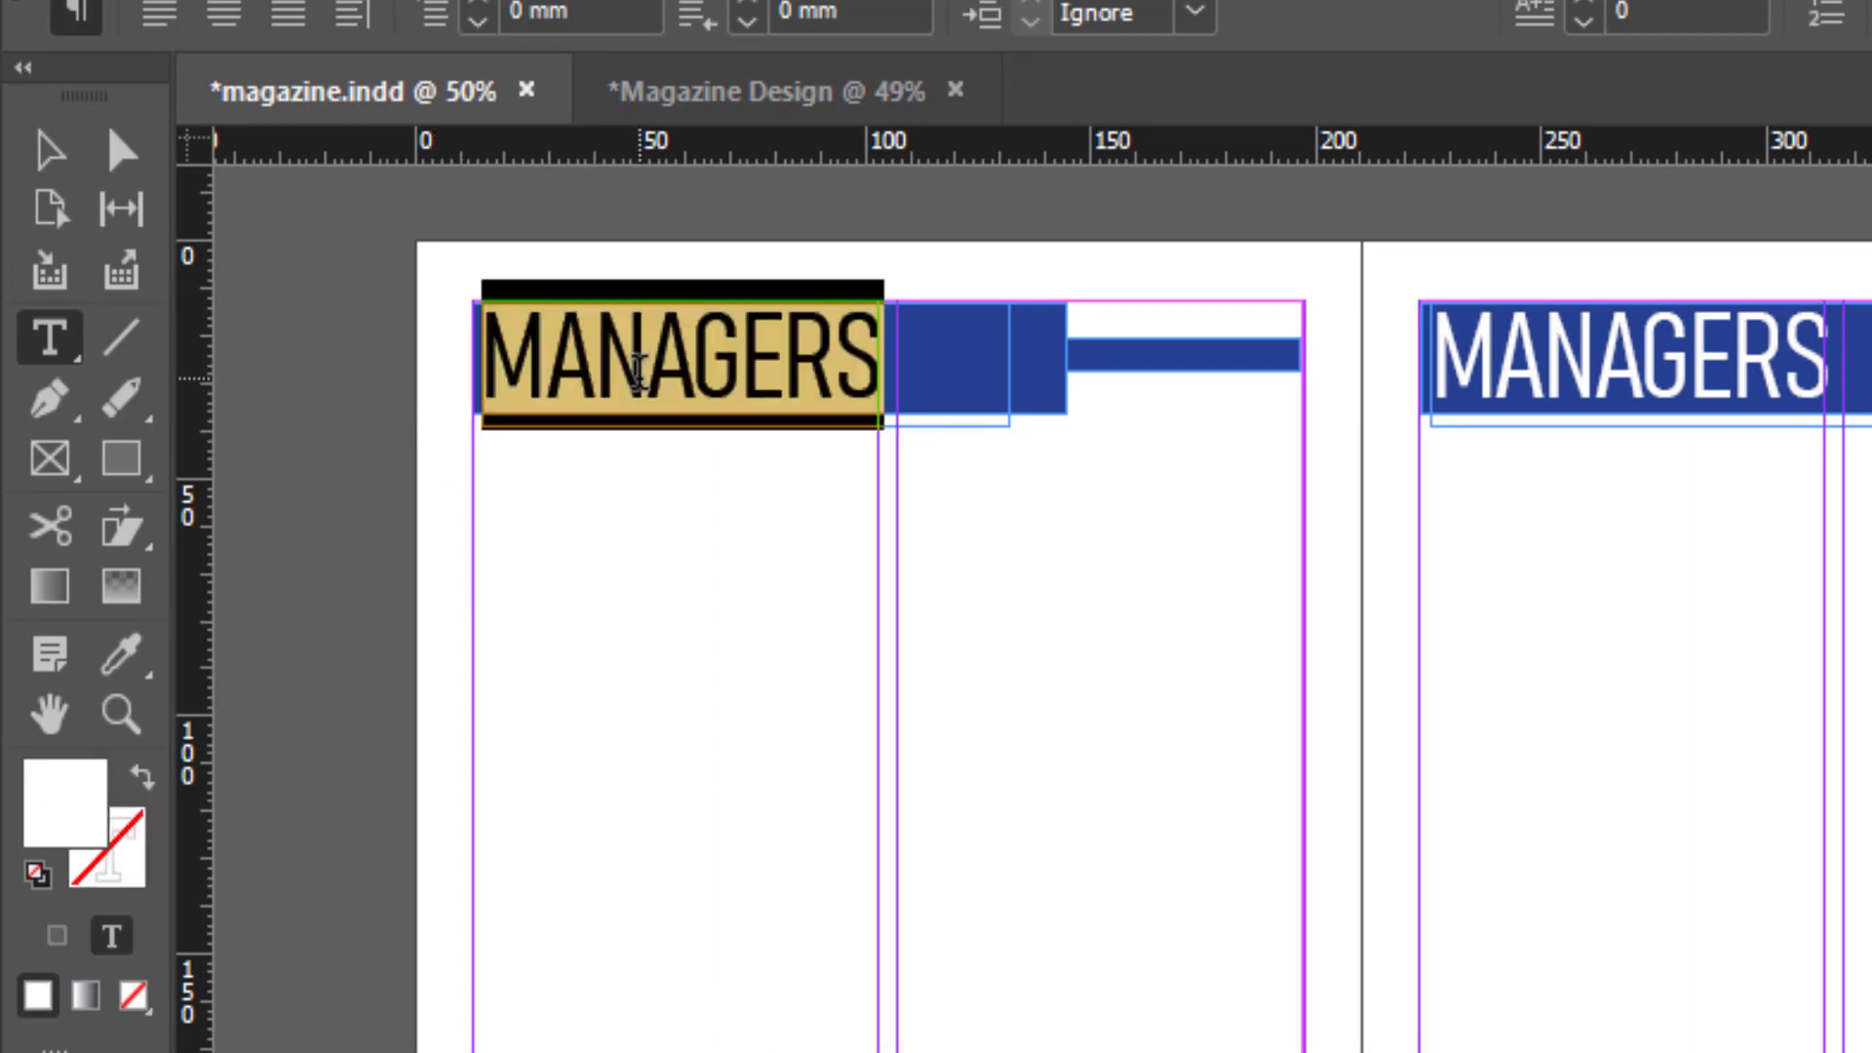
key(ctrl+v)
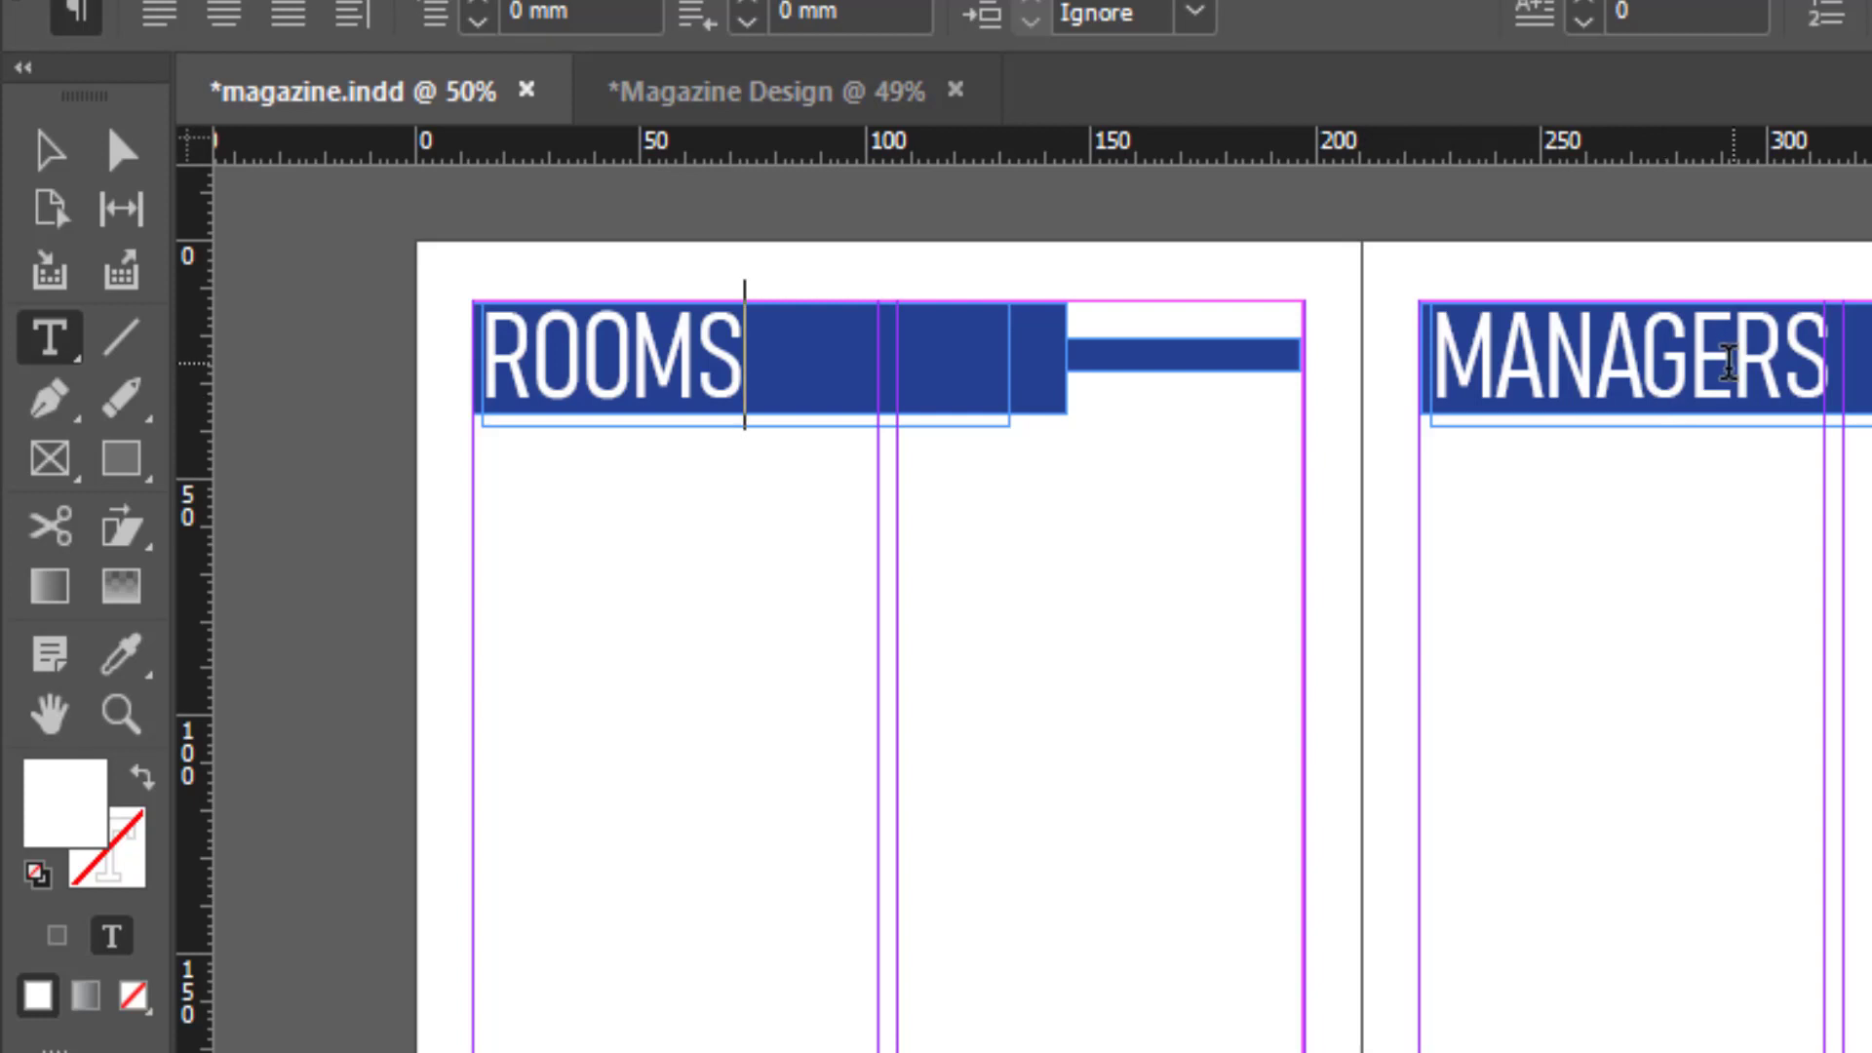
key(alt+Tab)
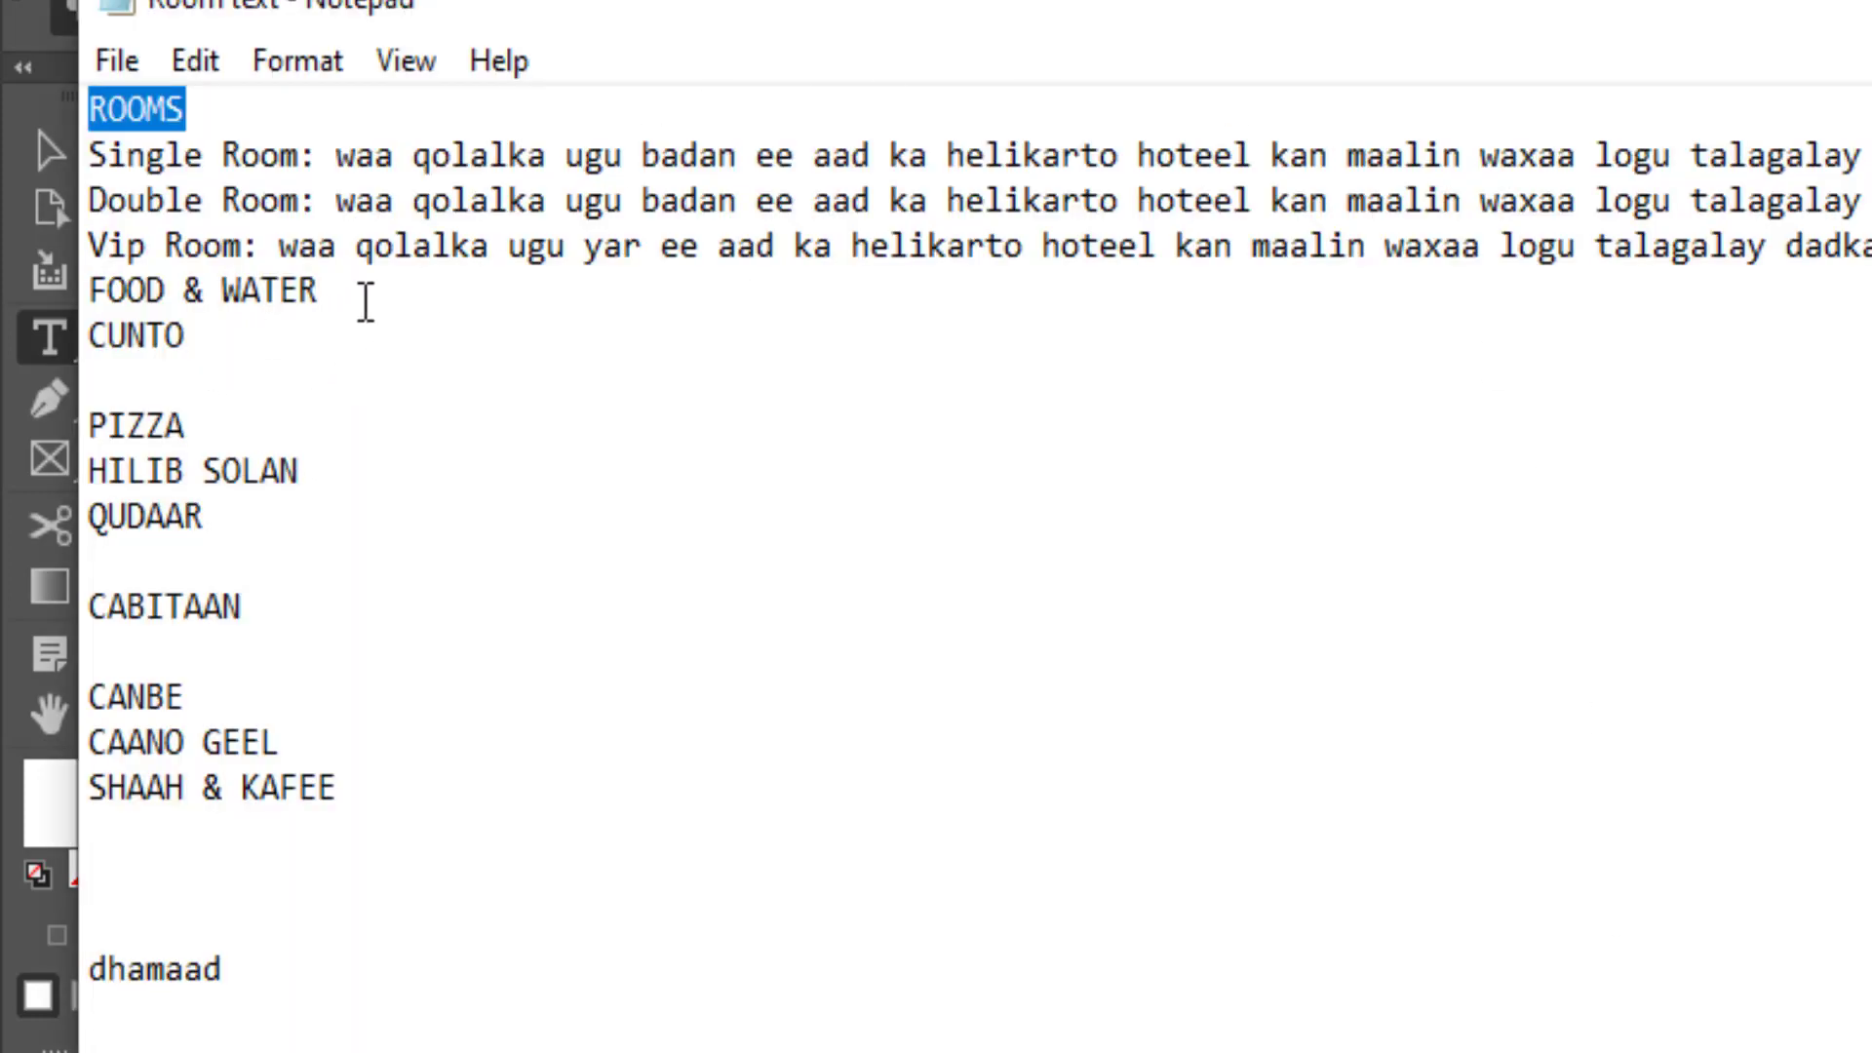
Step: Replace the right page's MANAGERS heading with FOOD & WATER copied from the notes
drag(356, 291, 84, 271)
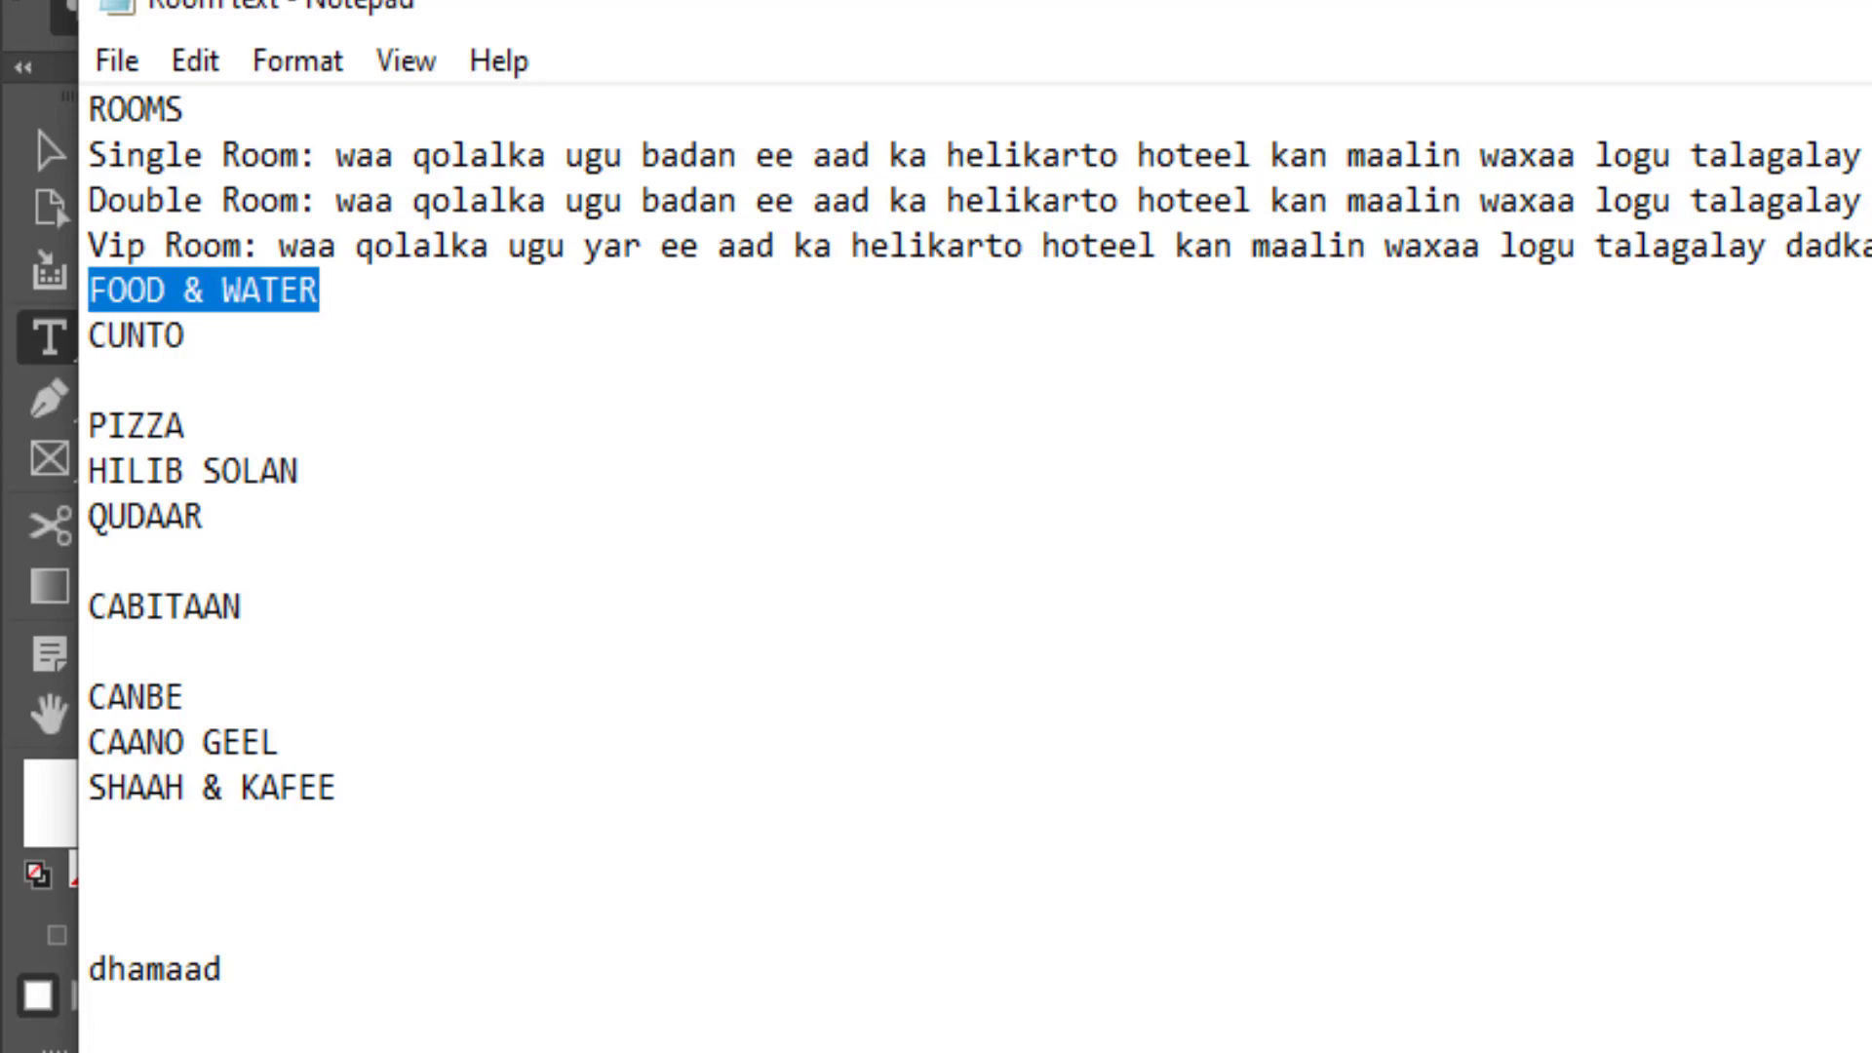
key(alt+Tab)
double_click(1592, 351)
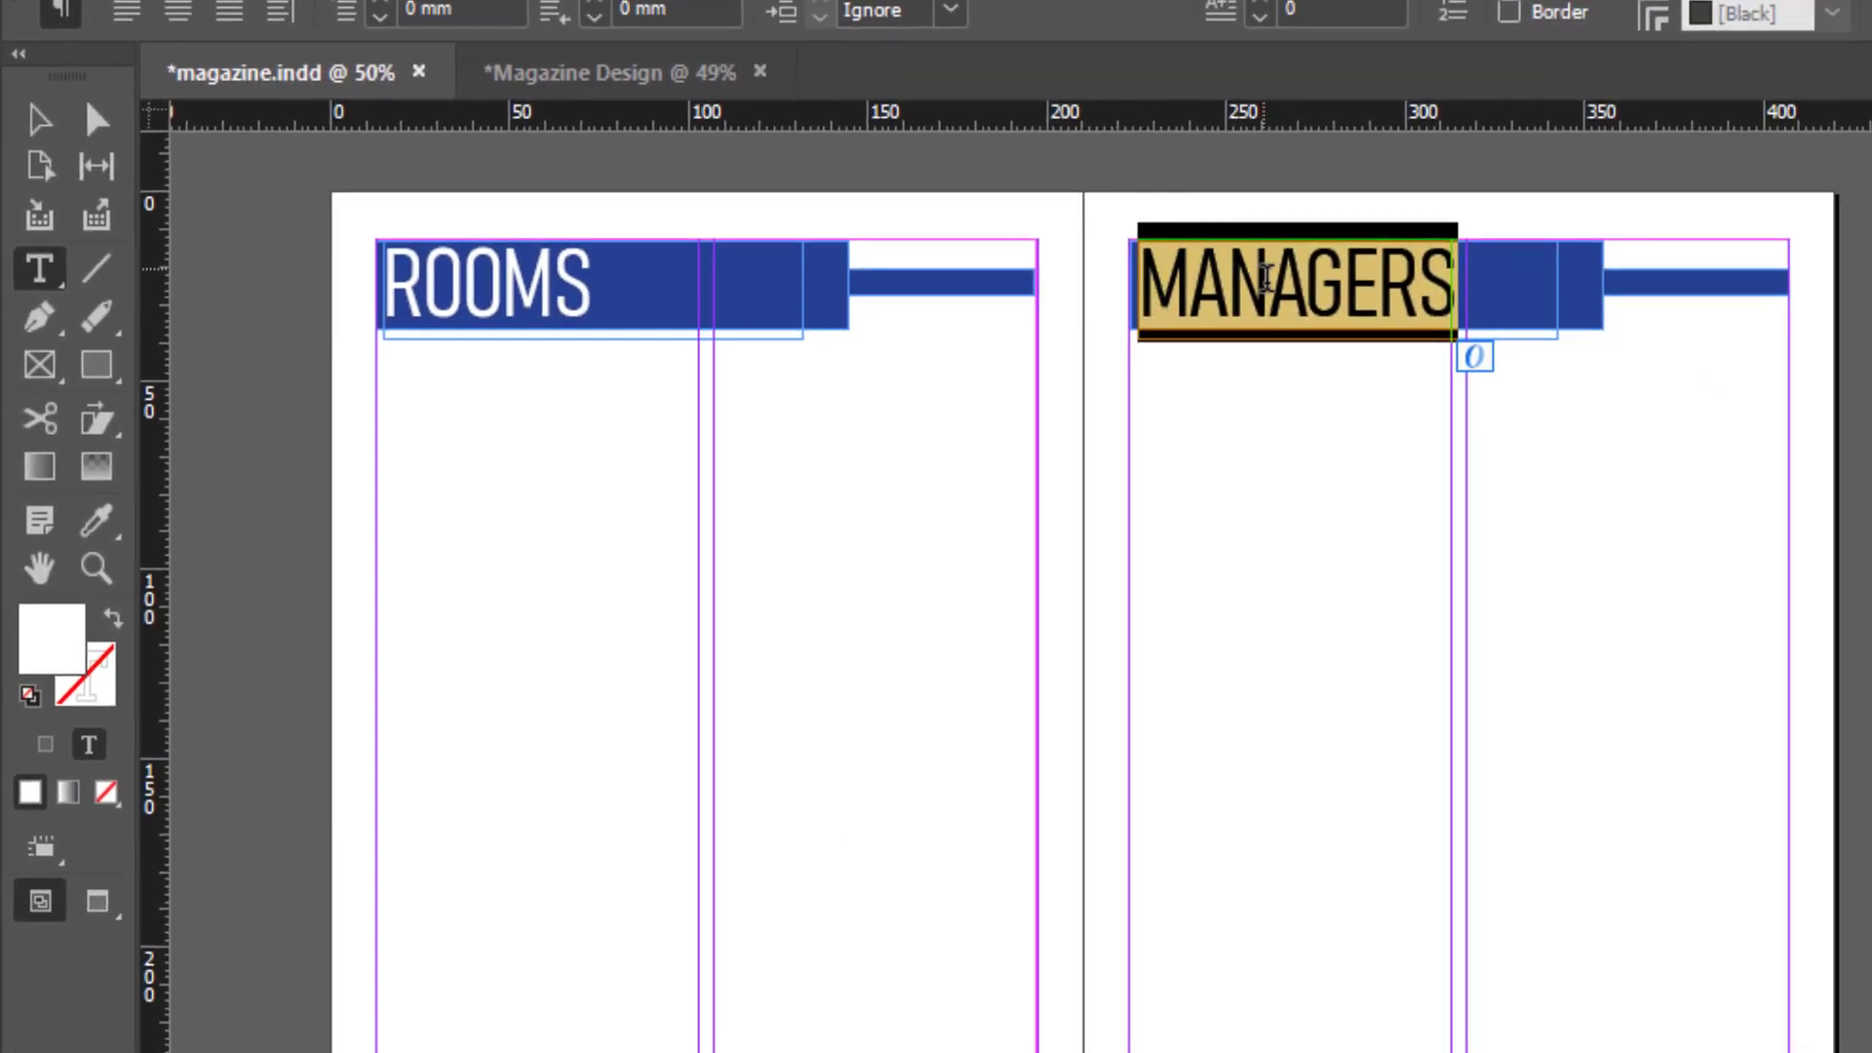
key(ctrl+v)
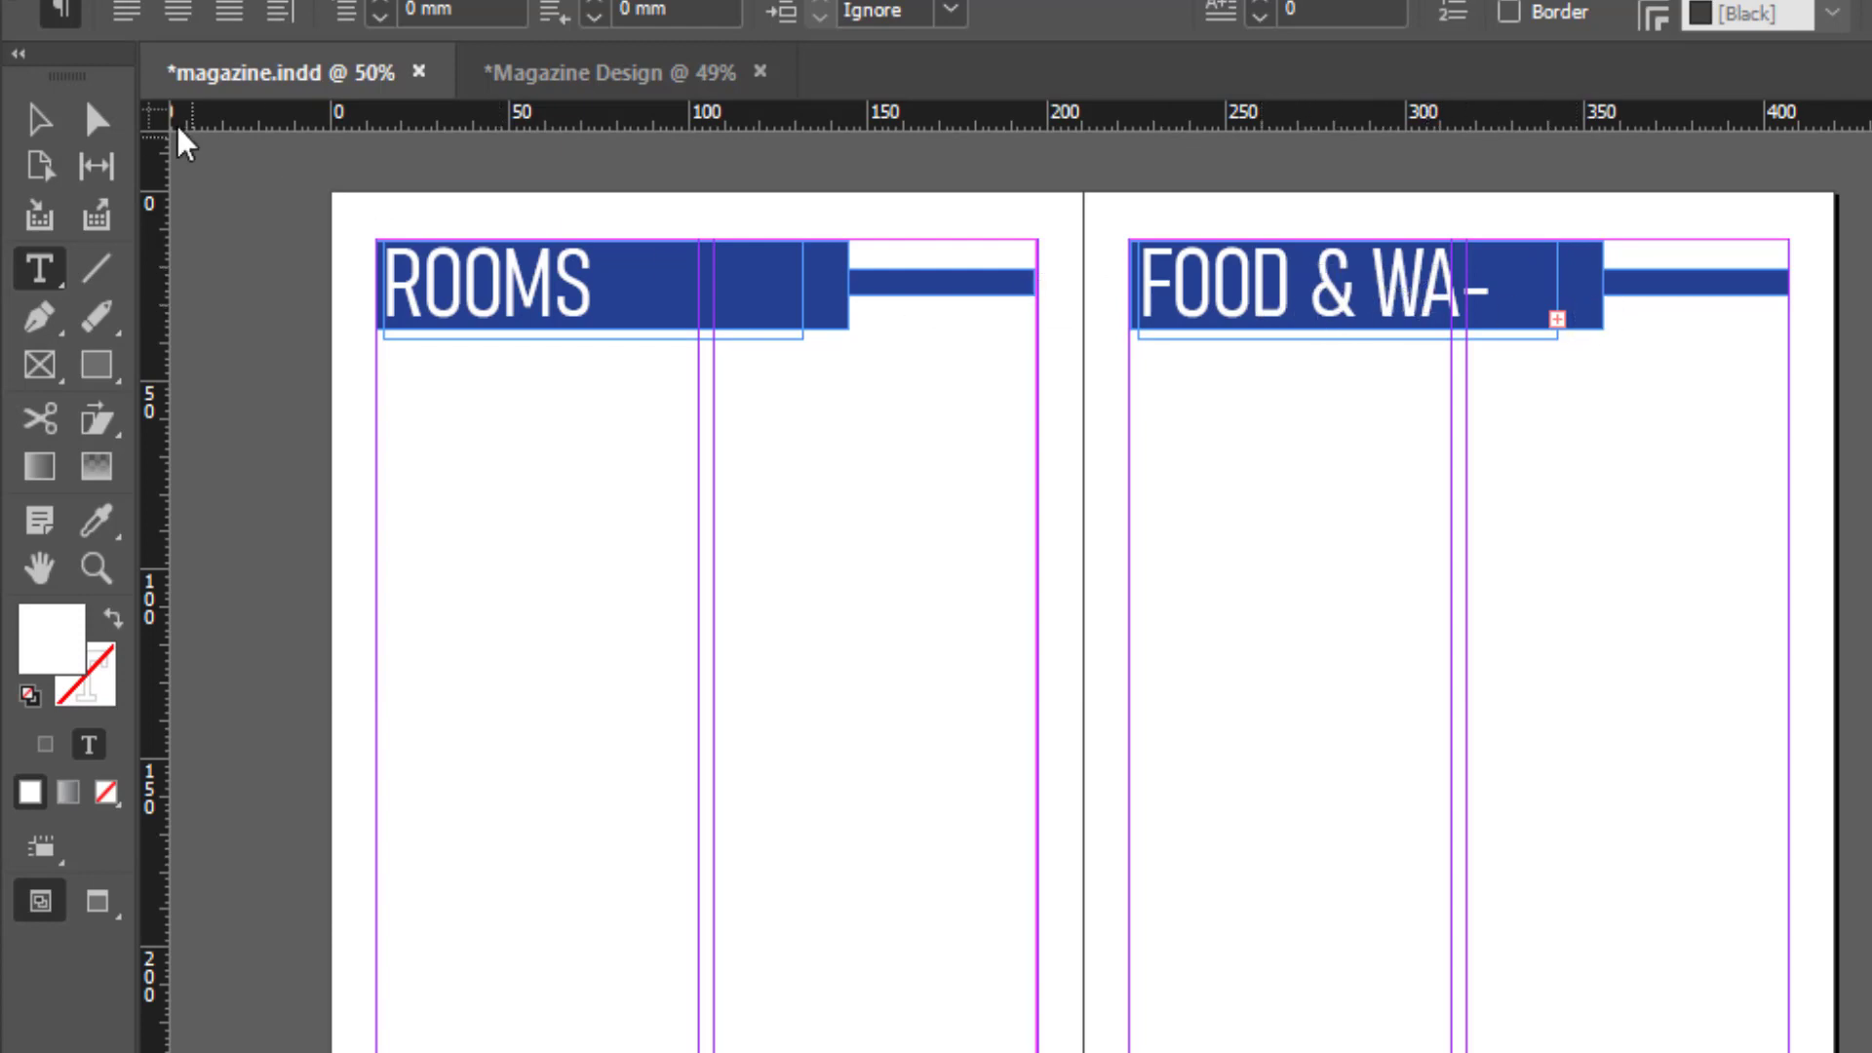
Step: Reduce the FOOD & WATER heading to 65 pt so it fits on one line
triple_click(1270, 277)
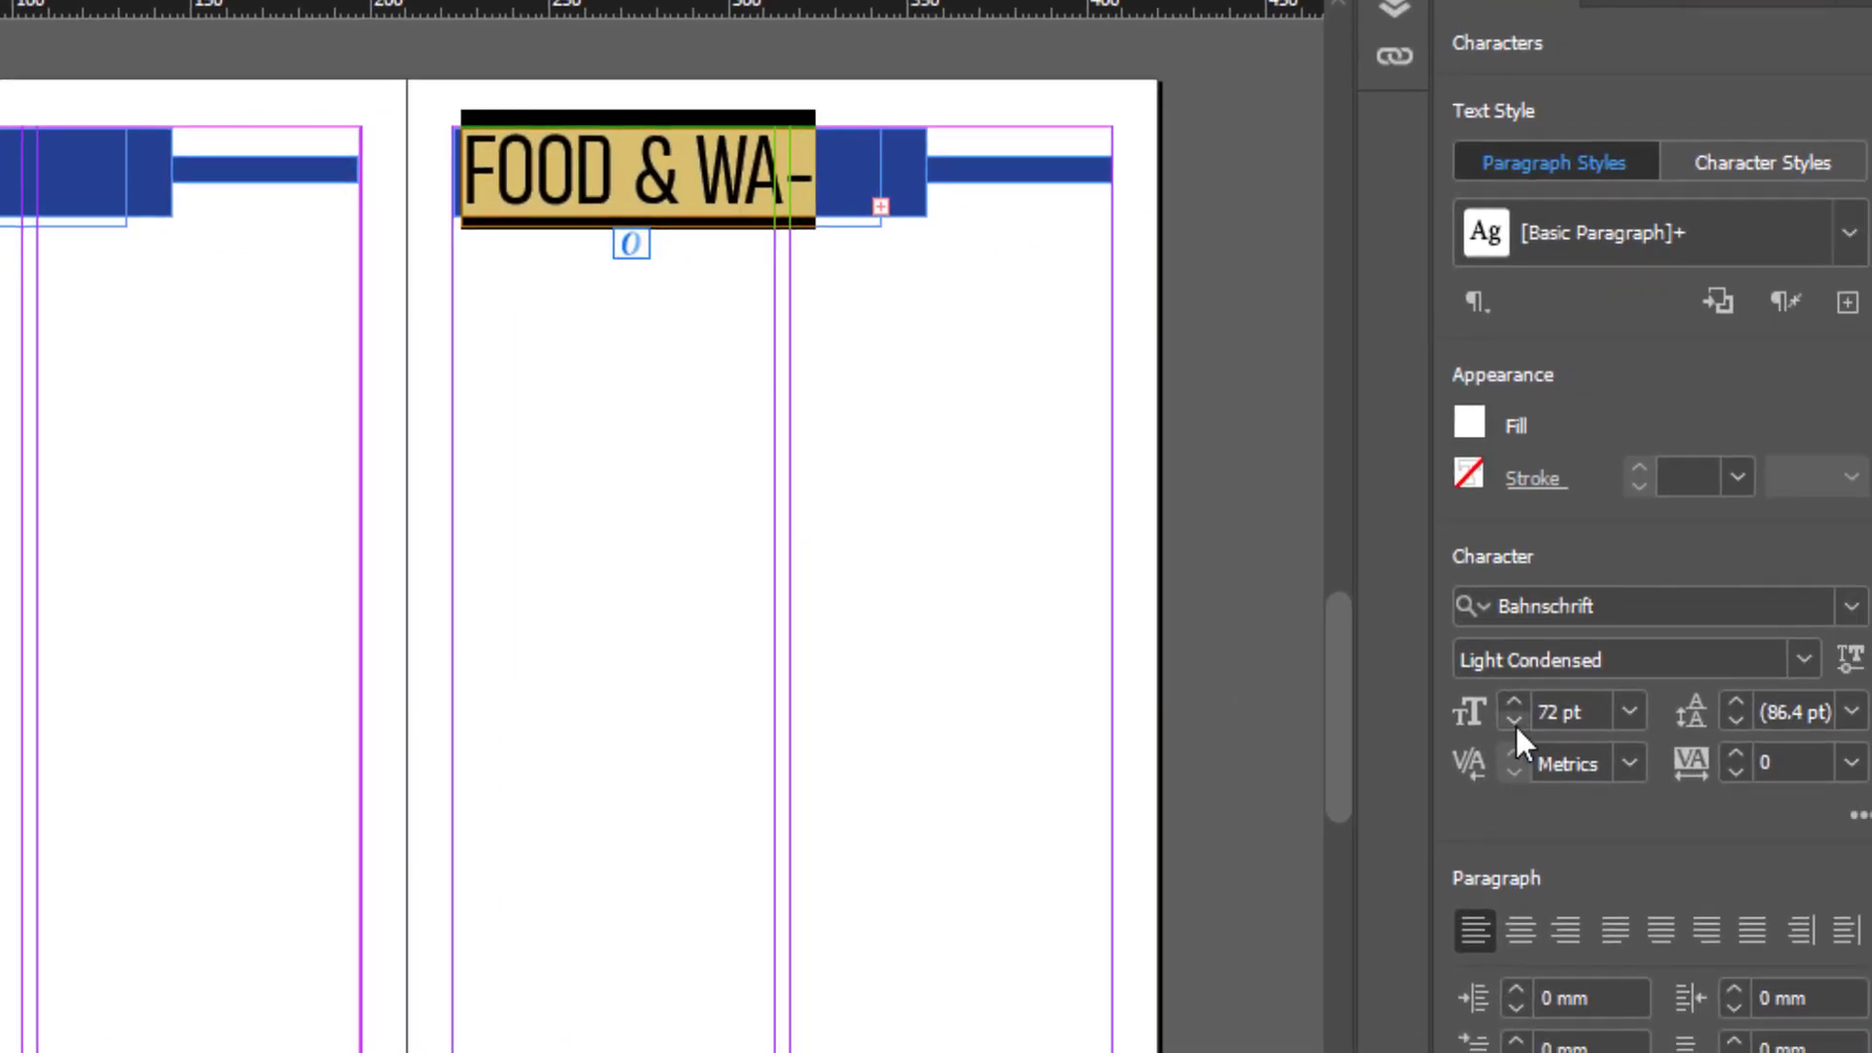
click(1513, 722)
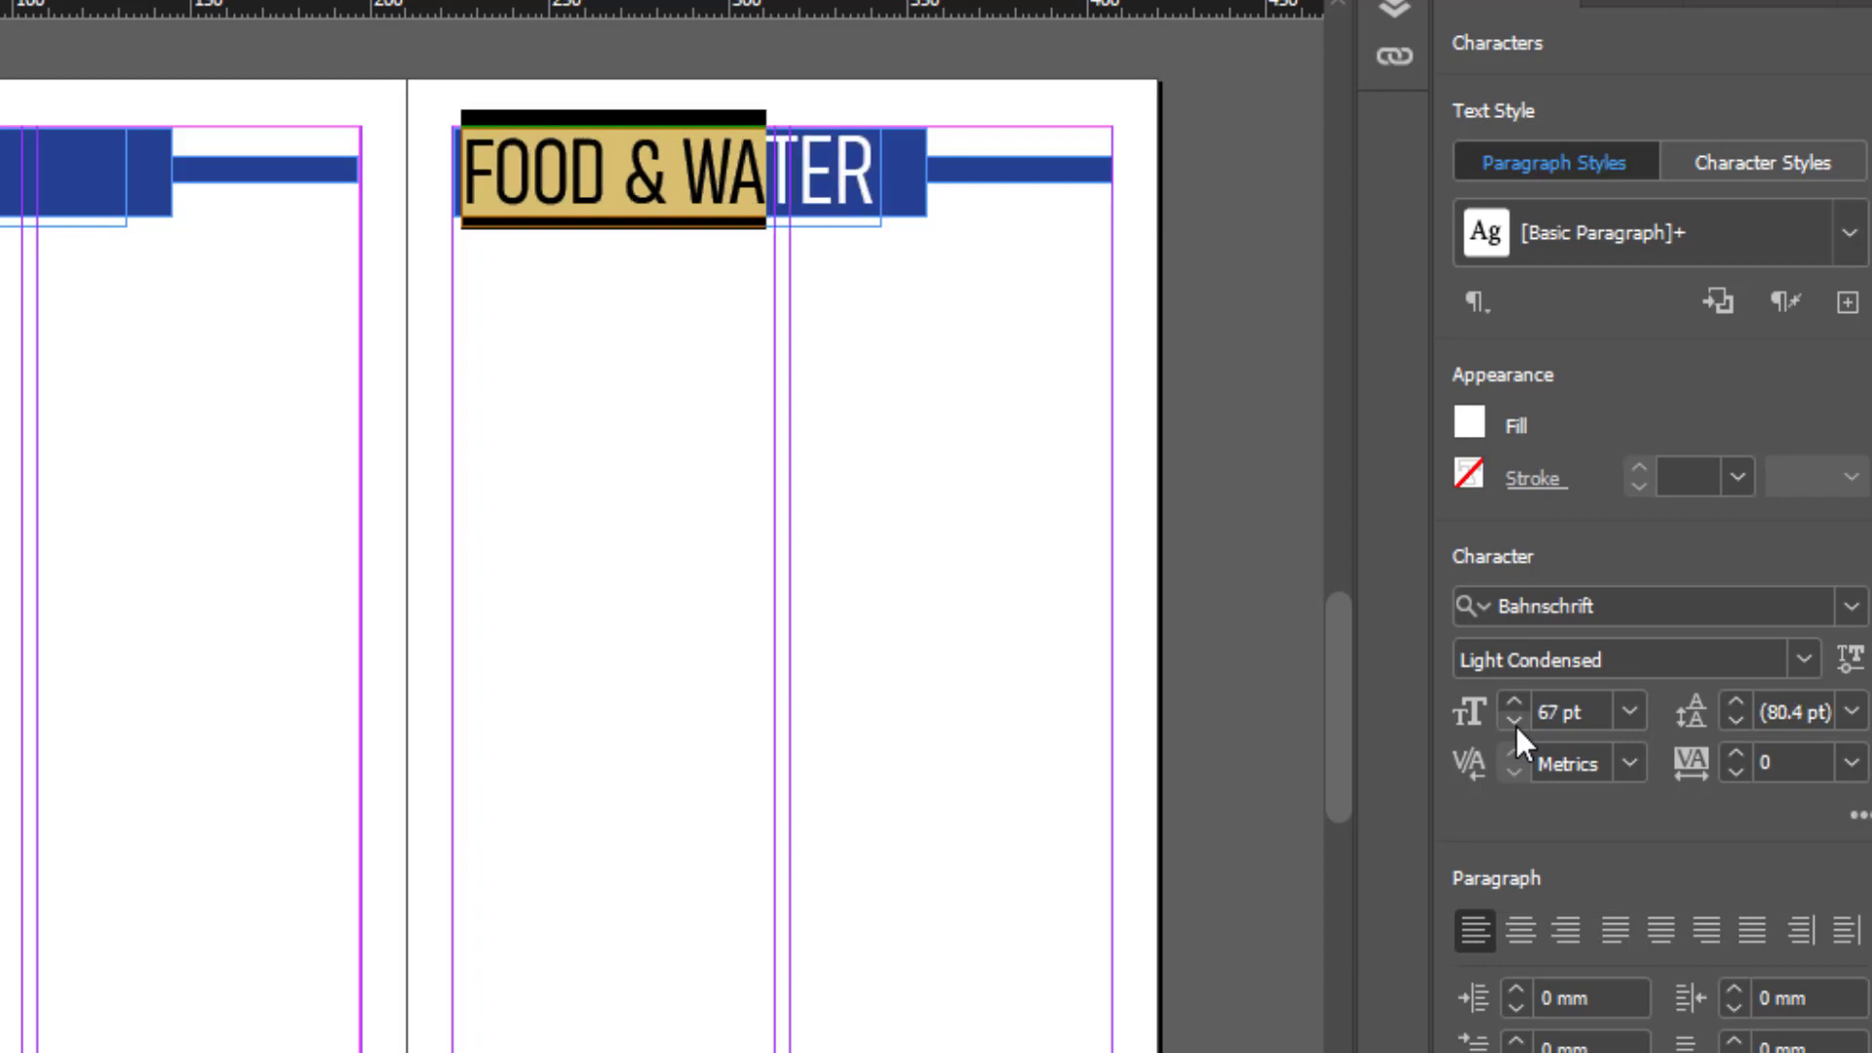
click(1517, 727)
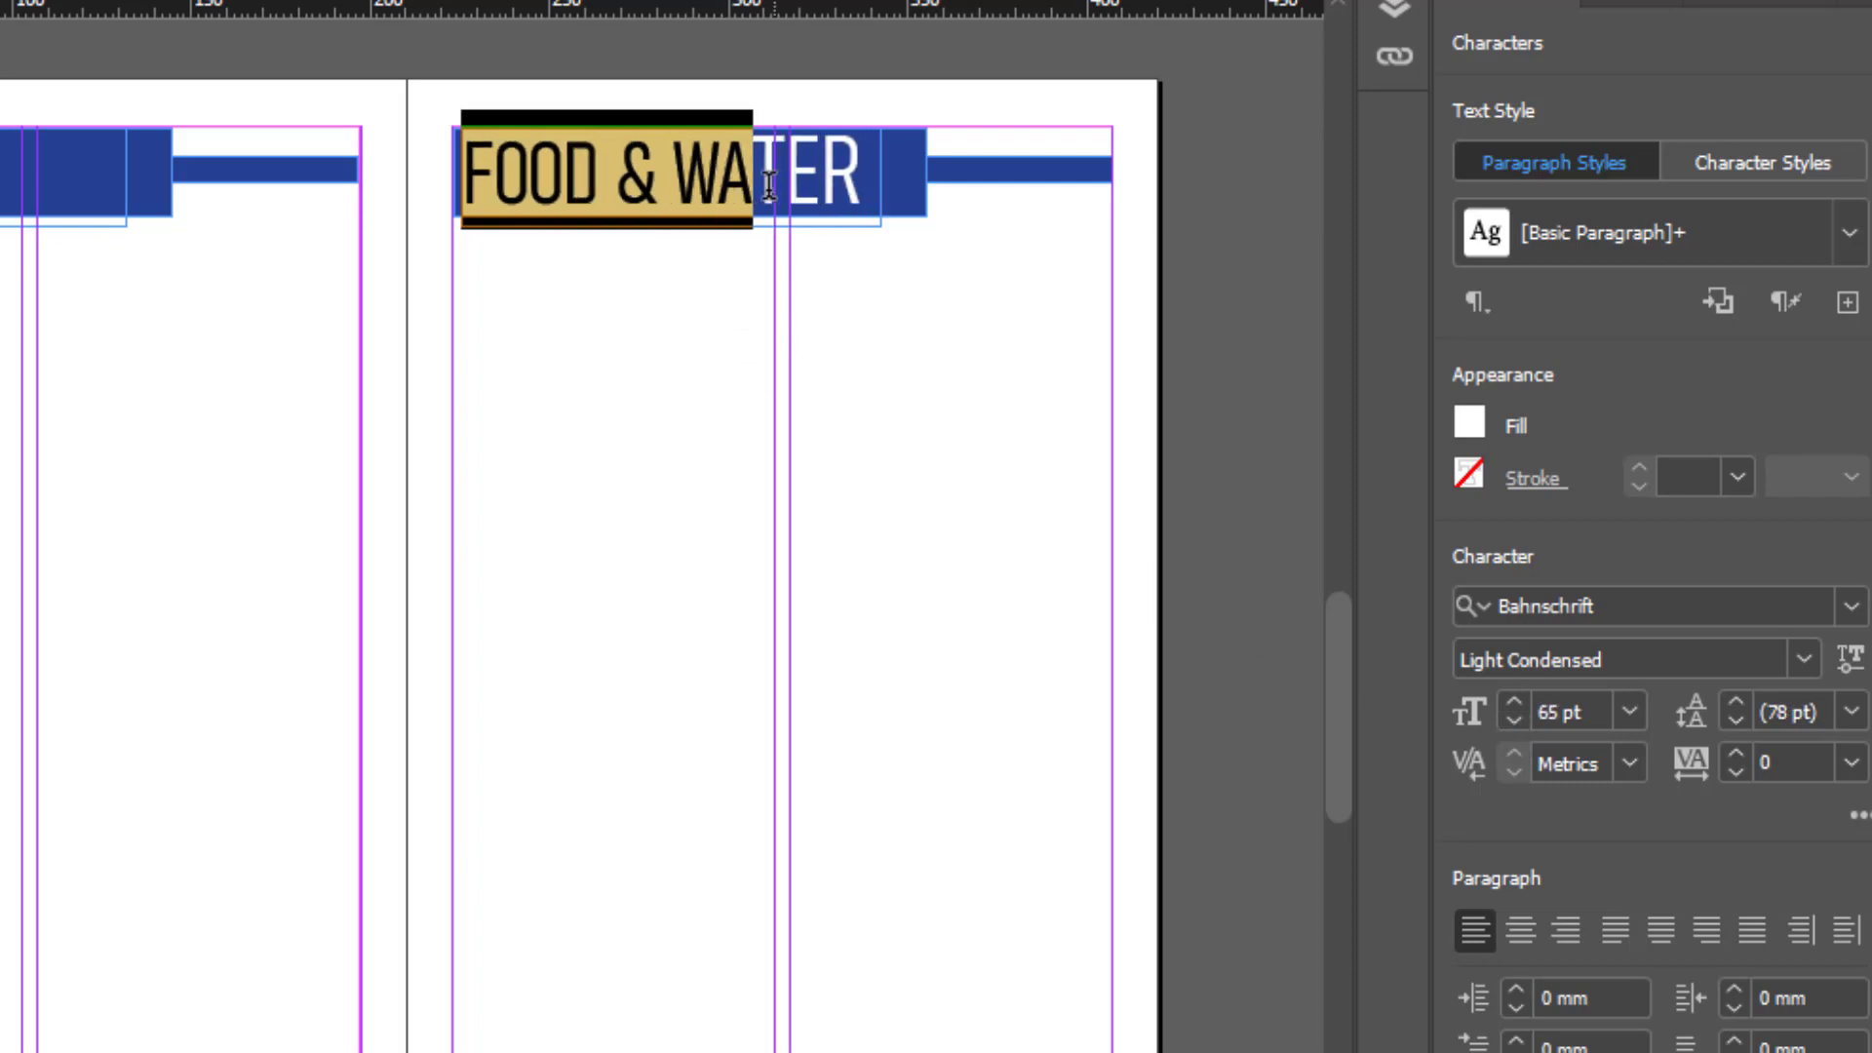
drag(769, 186, 921, 210)
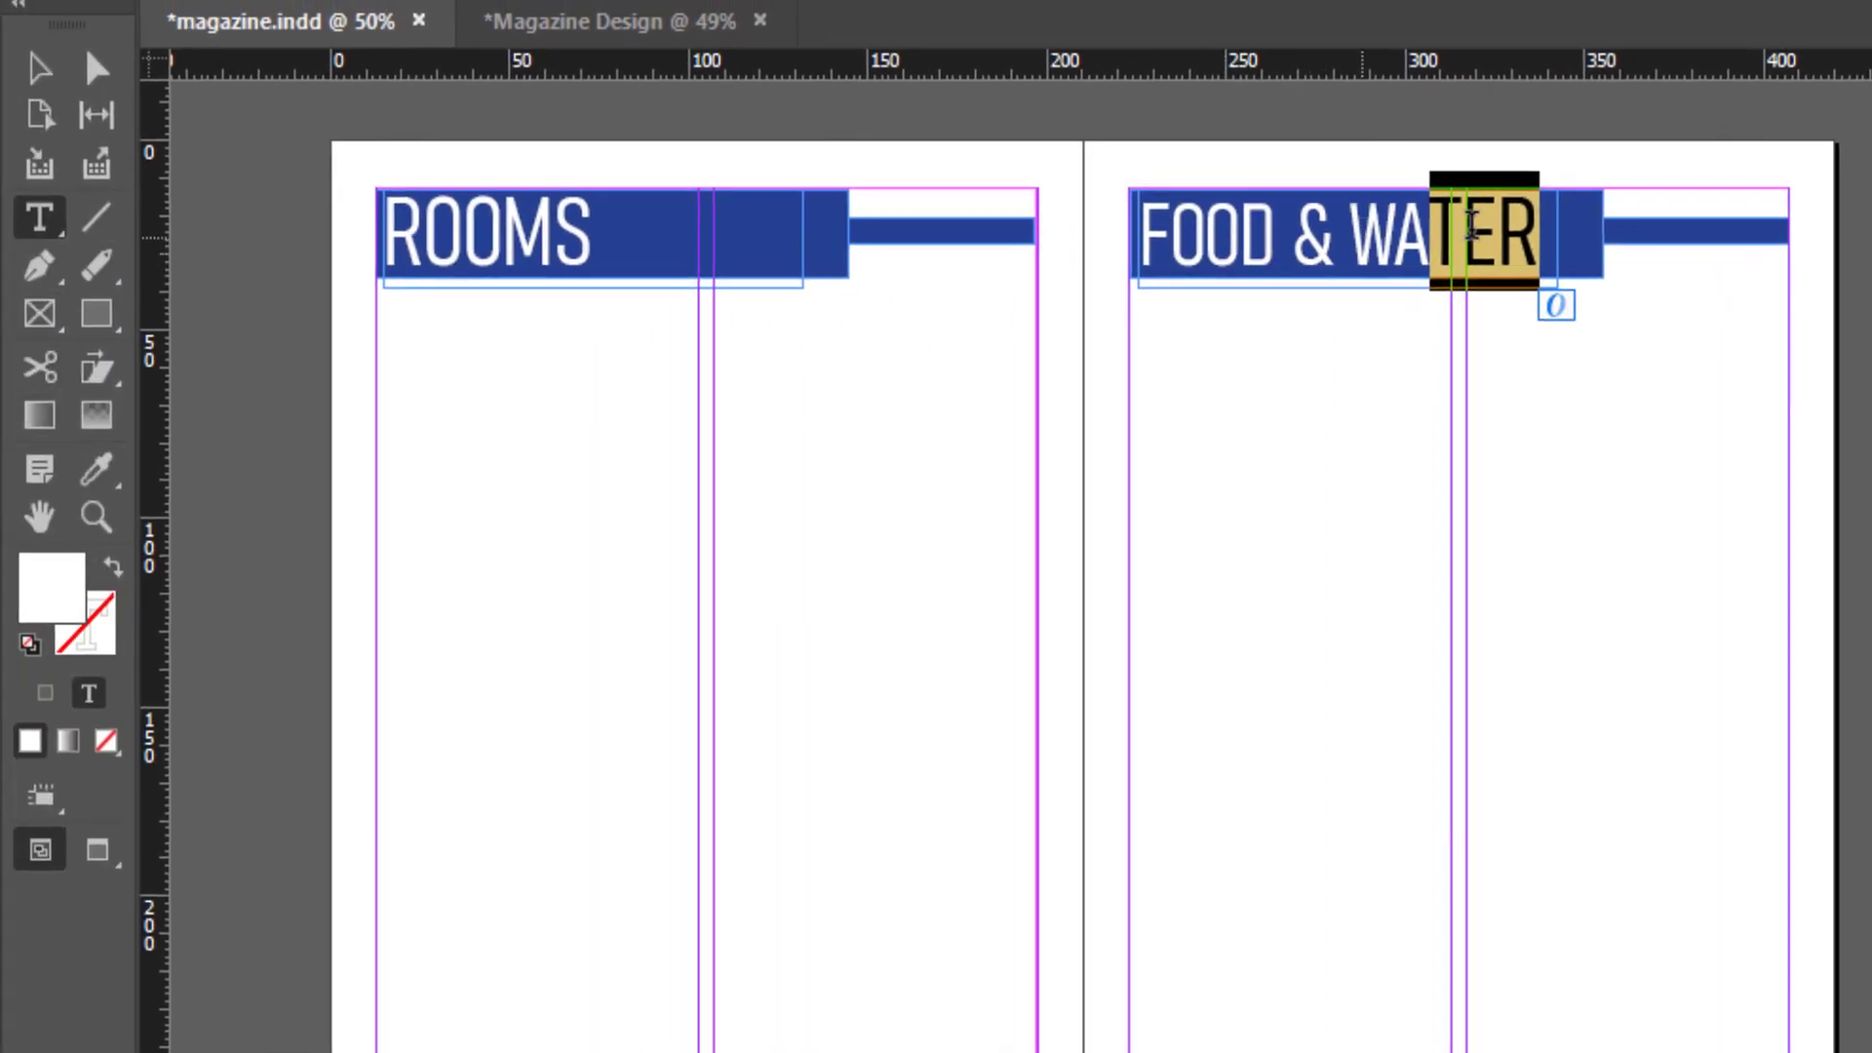
click(93, 476)
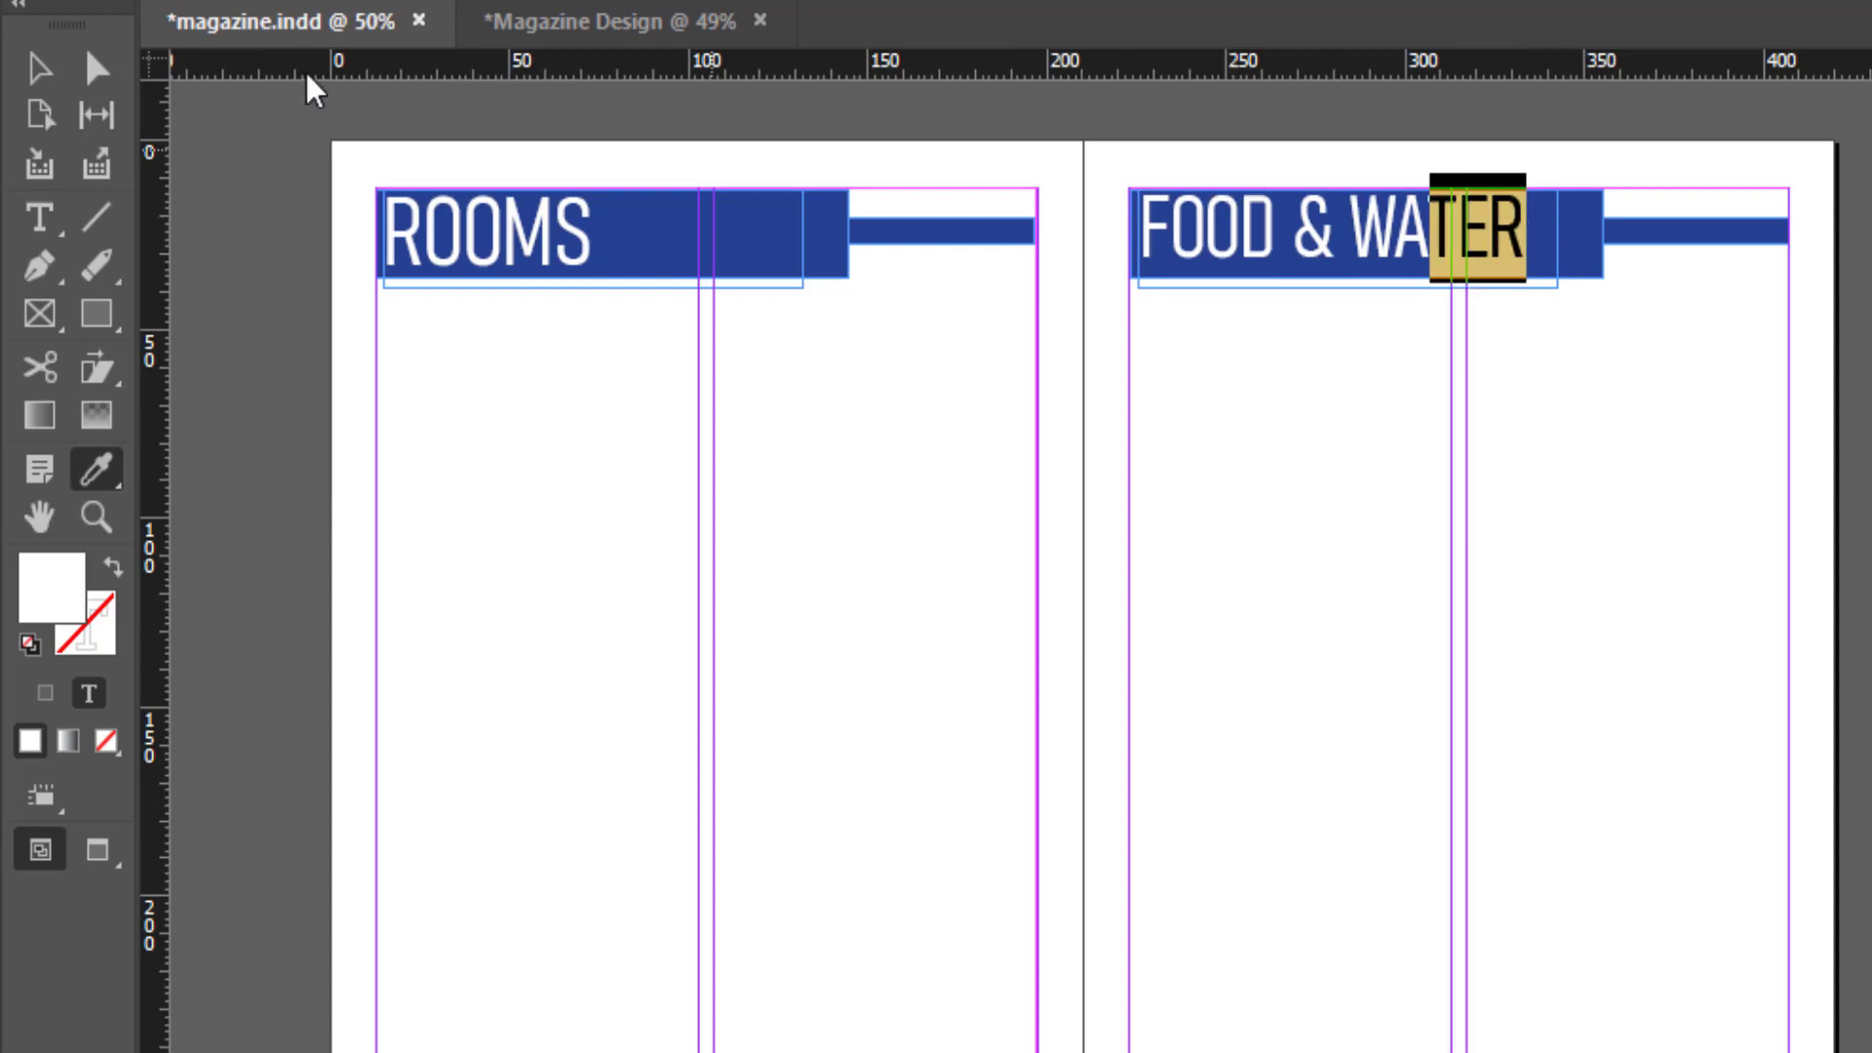
click(37, 70)
click(1295, 493)
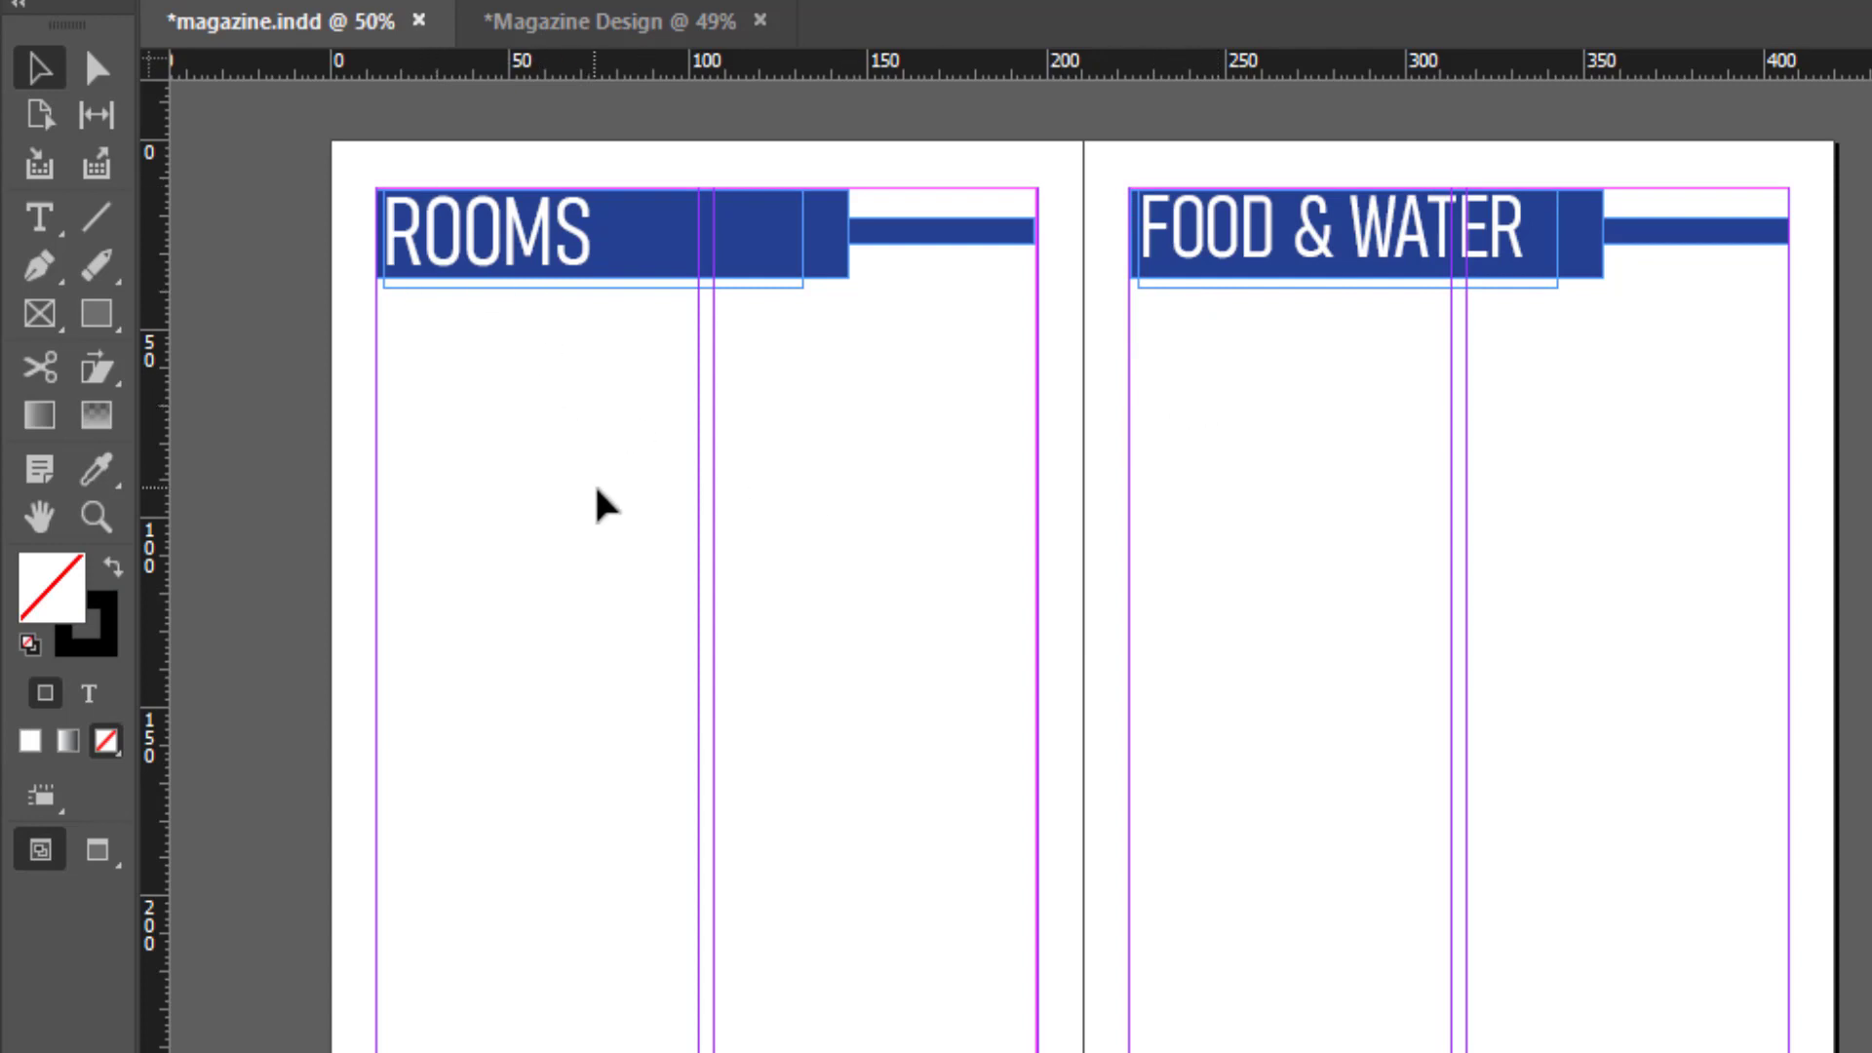
Step: Draw a 183.895 × 50.05 mm frame across both columns below ROOMS, filled C=0 M=0 Y=100 K=0
click(87, 330)
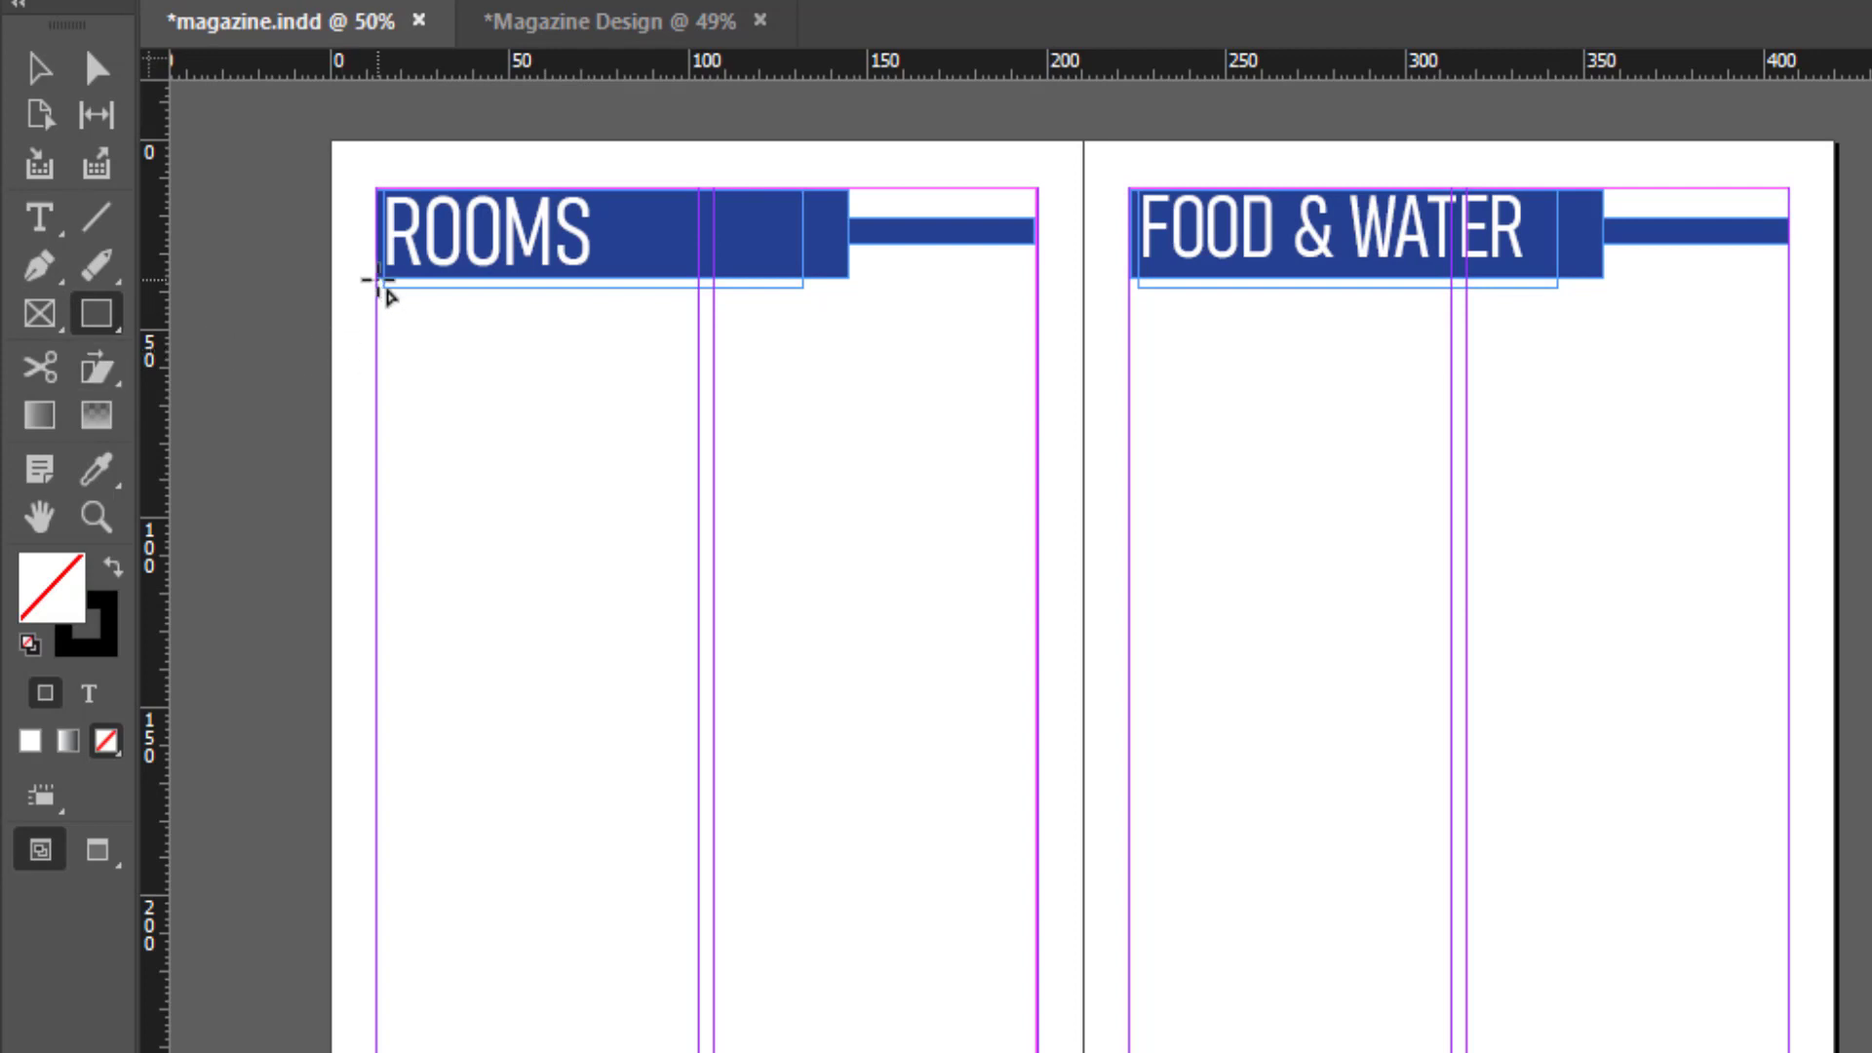
mouse_move(377, 284)
mouse_down()
mouse_move(876, 394)
mouse_move(1038, 480)
mouse_up()
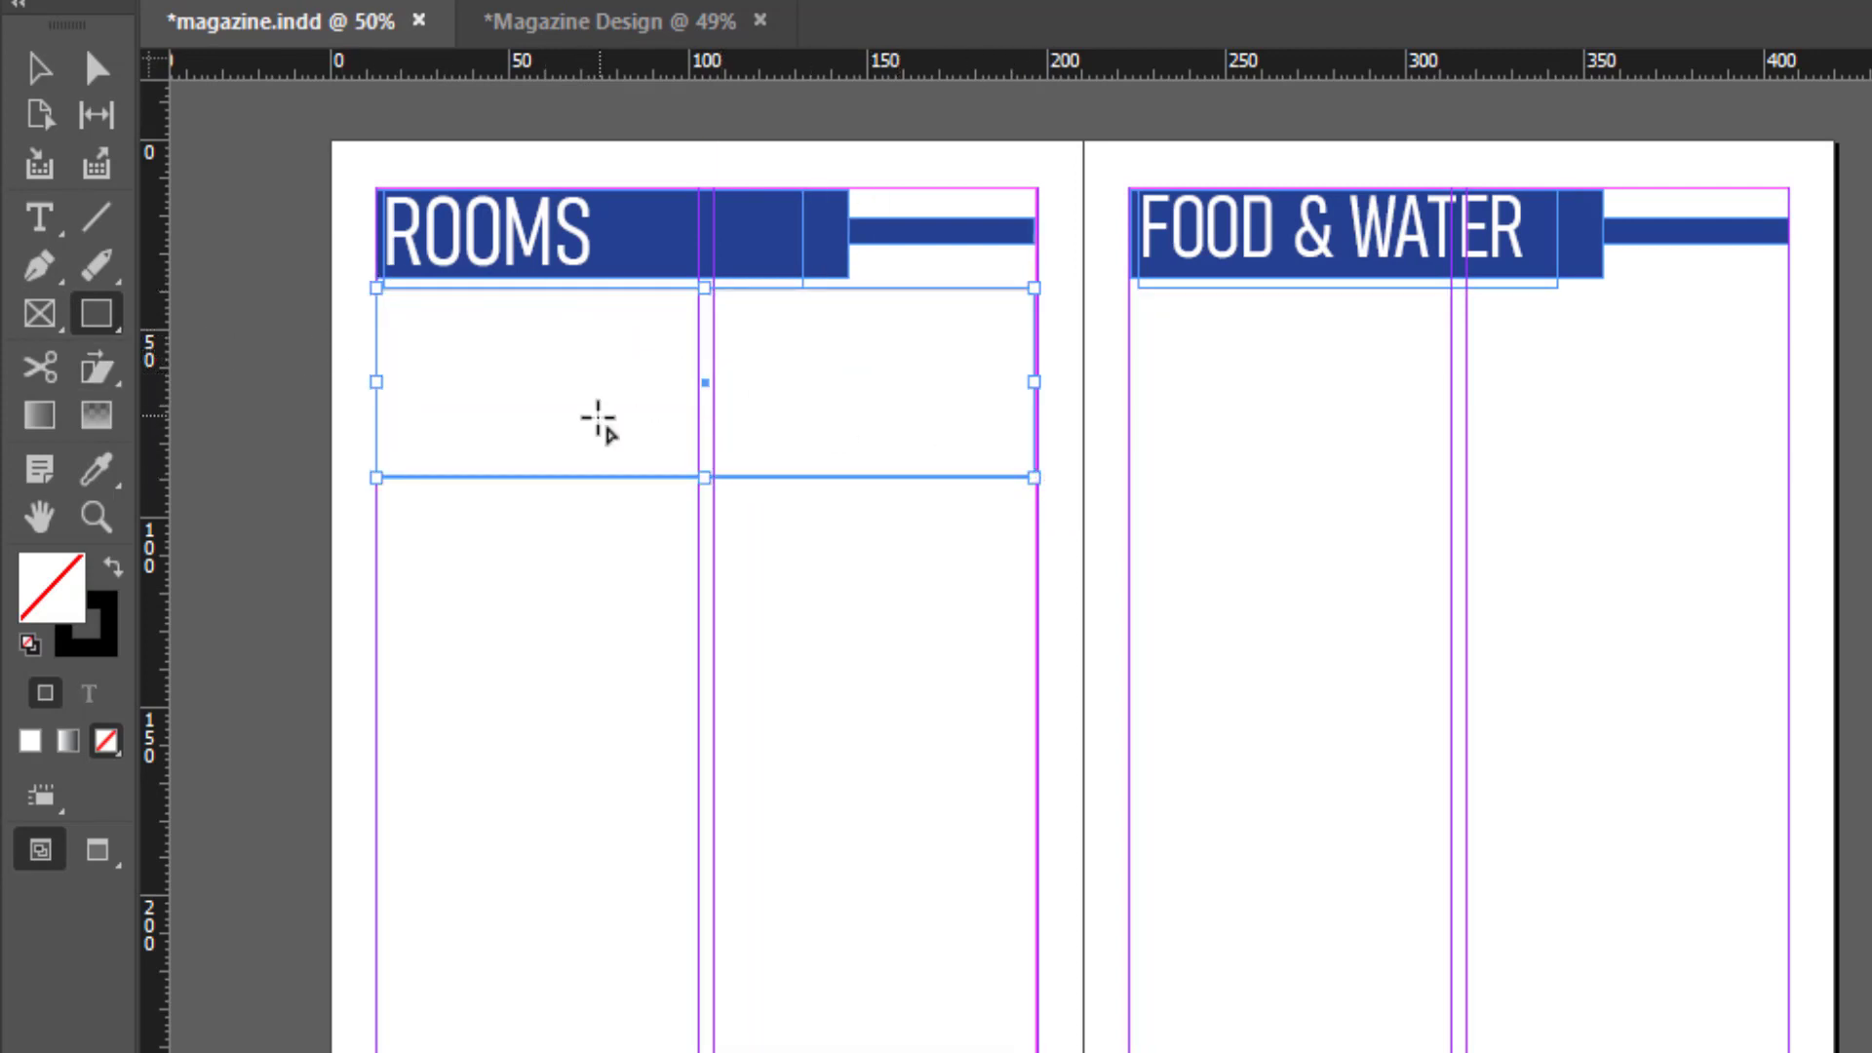
click(1459, 49)
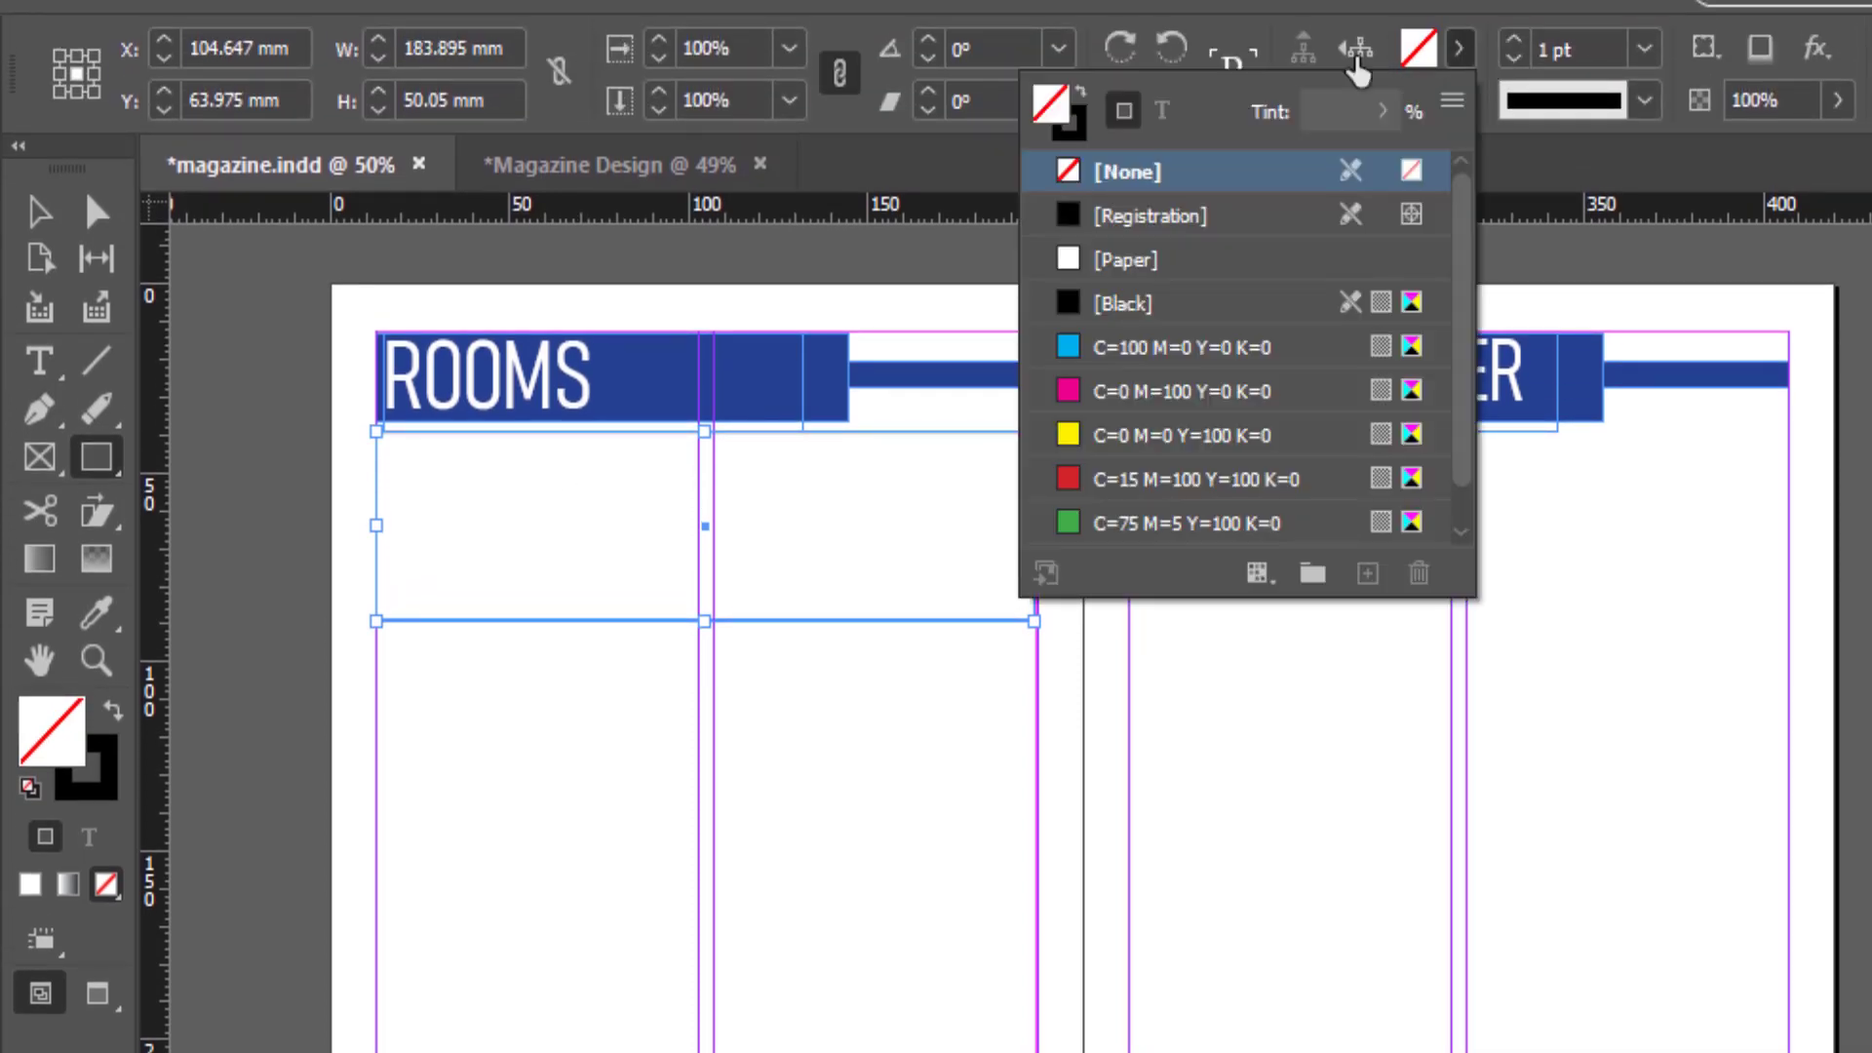
click(1073, 435)
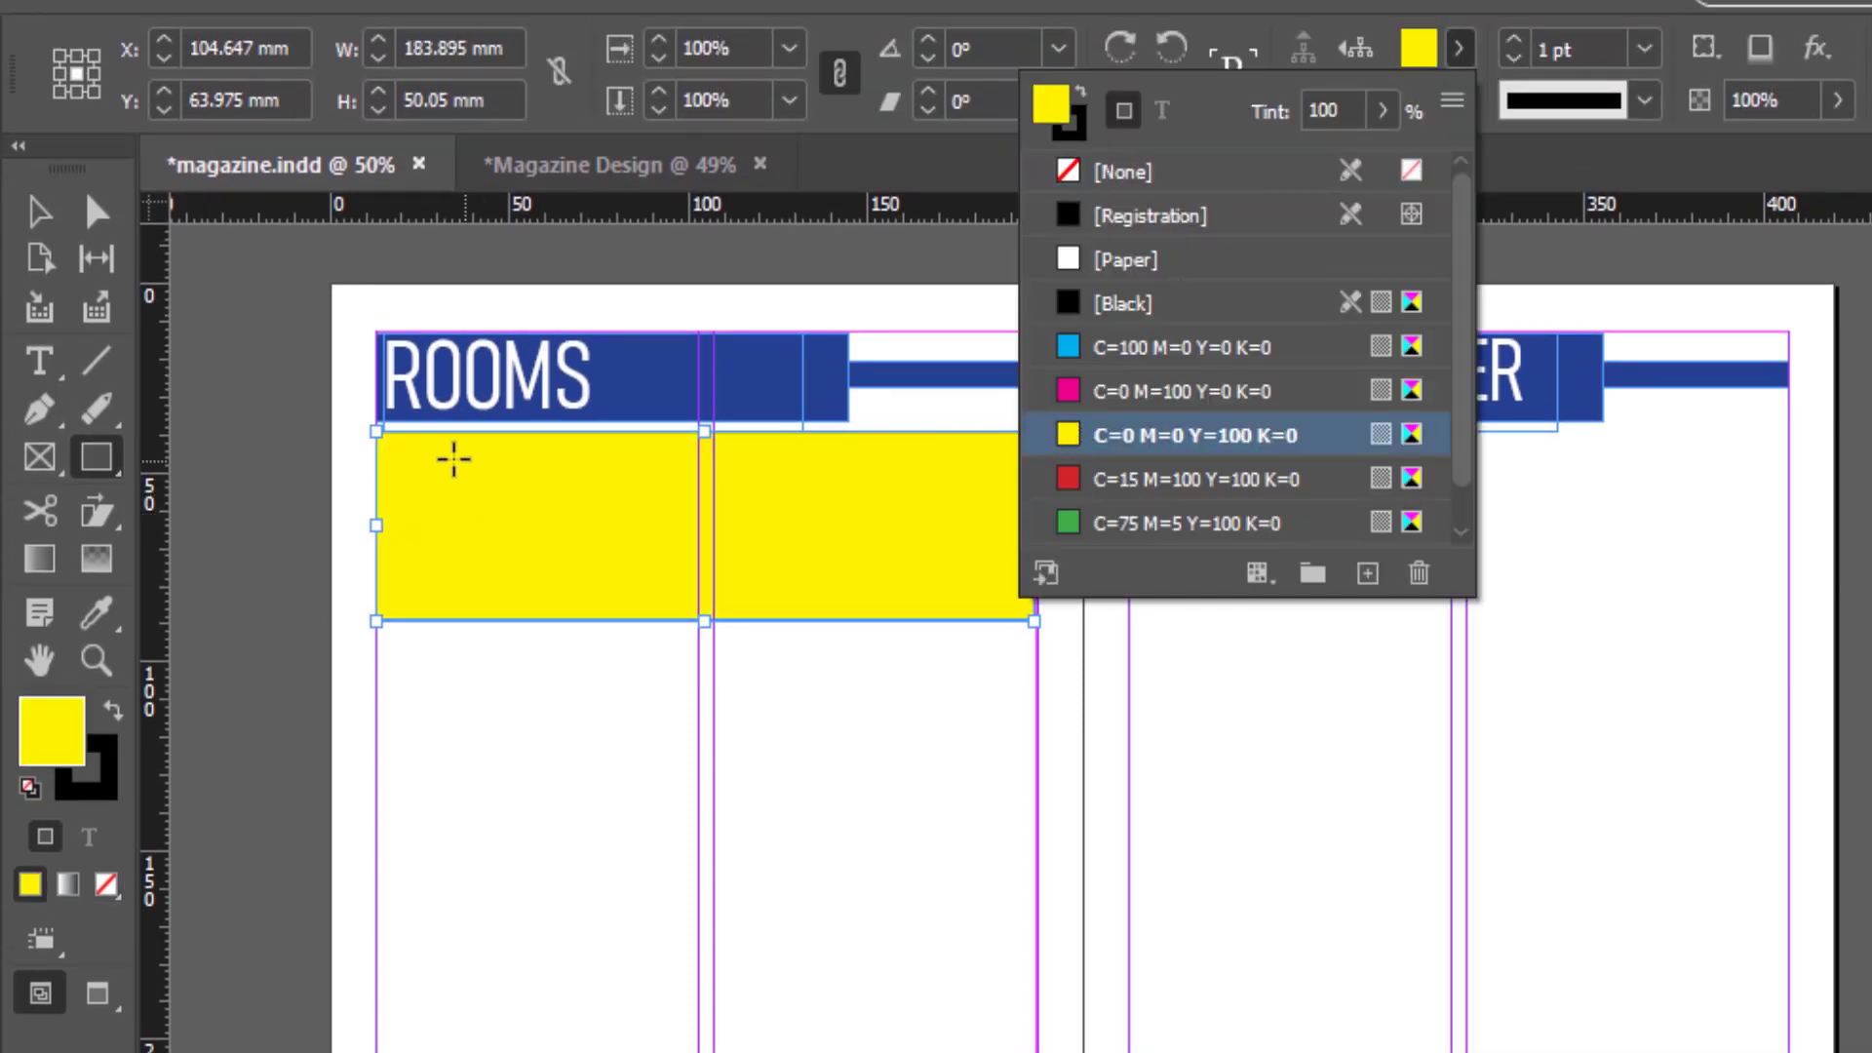
click(29, 204)
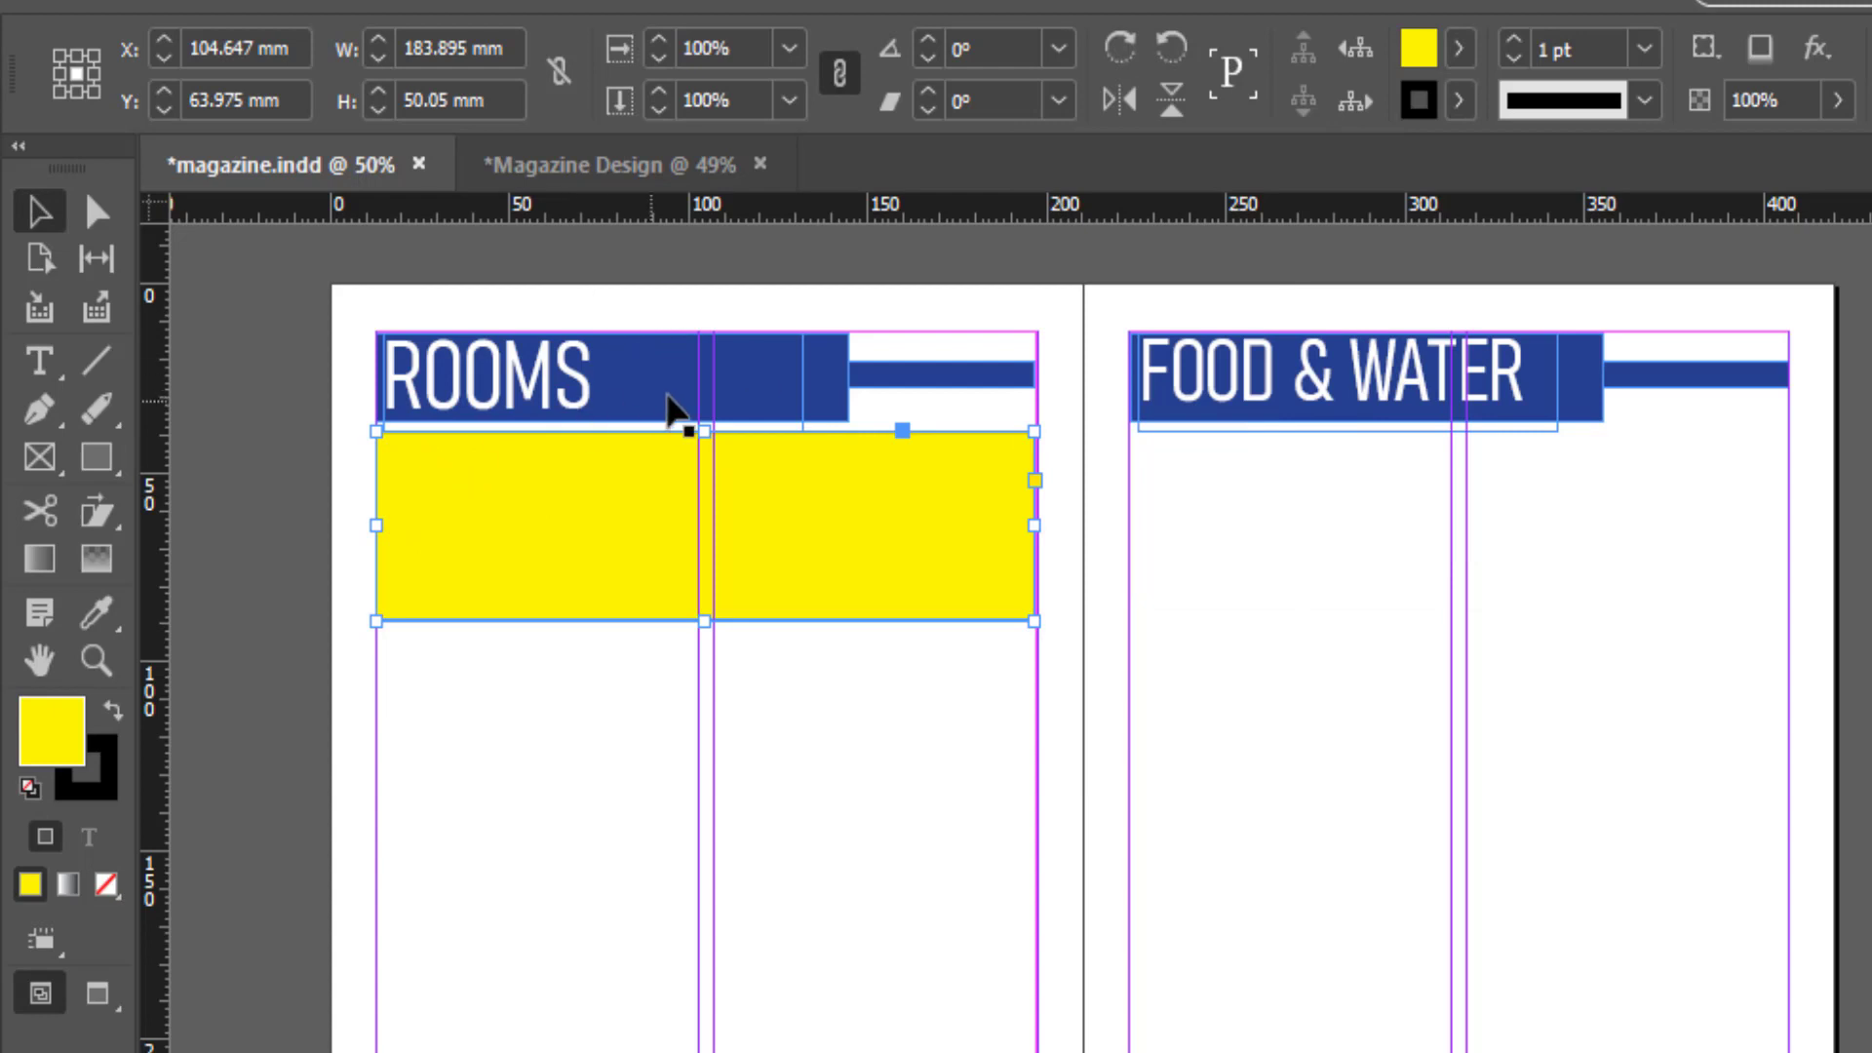
scroll(663, 458, down, 3)
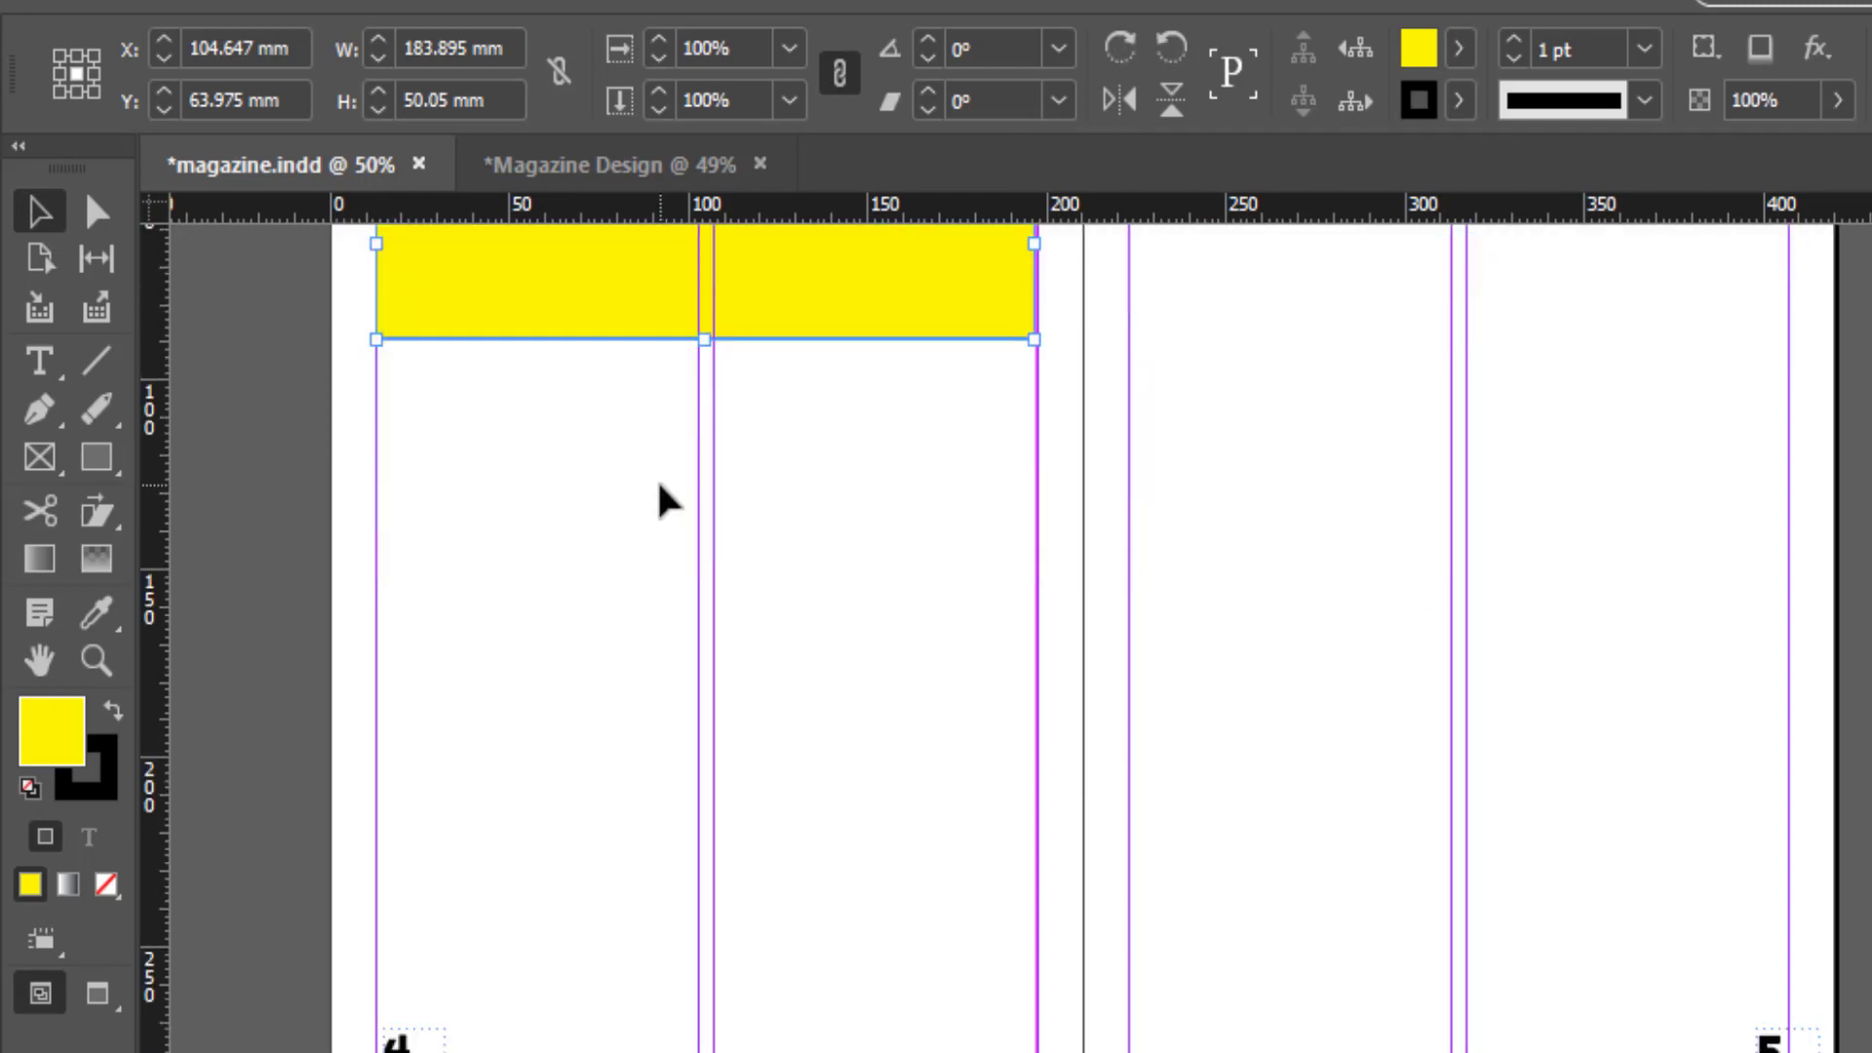
click(96, 458)
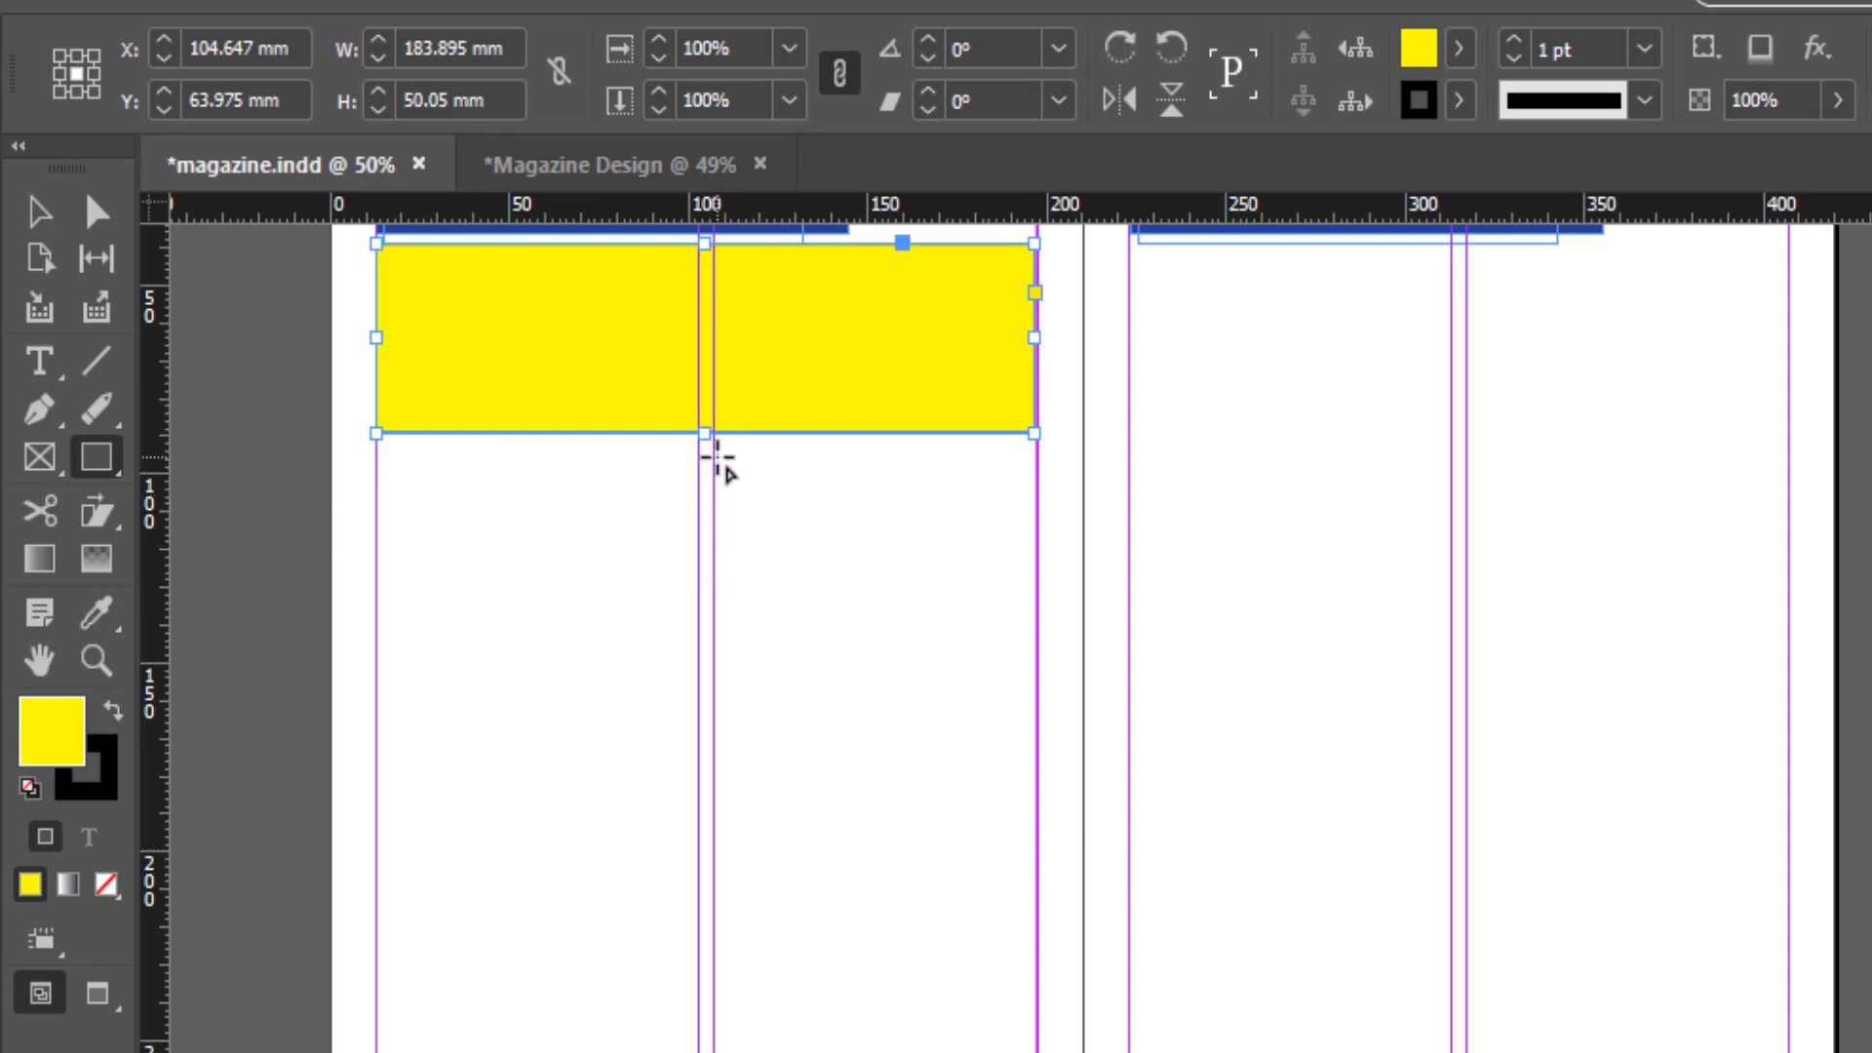
Step: Draw a yellow 89.478 × 64.5 mm frame in the right column below the wide one
drag(714, 454, 1031, 707)
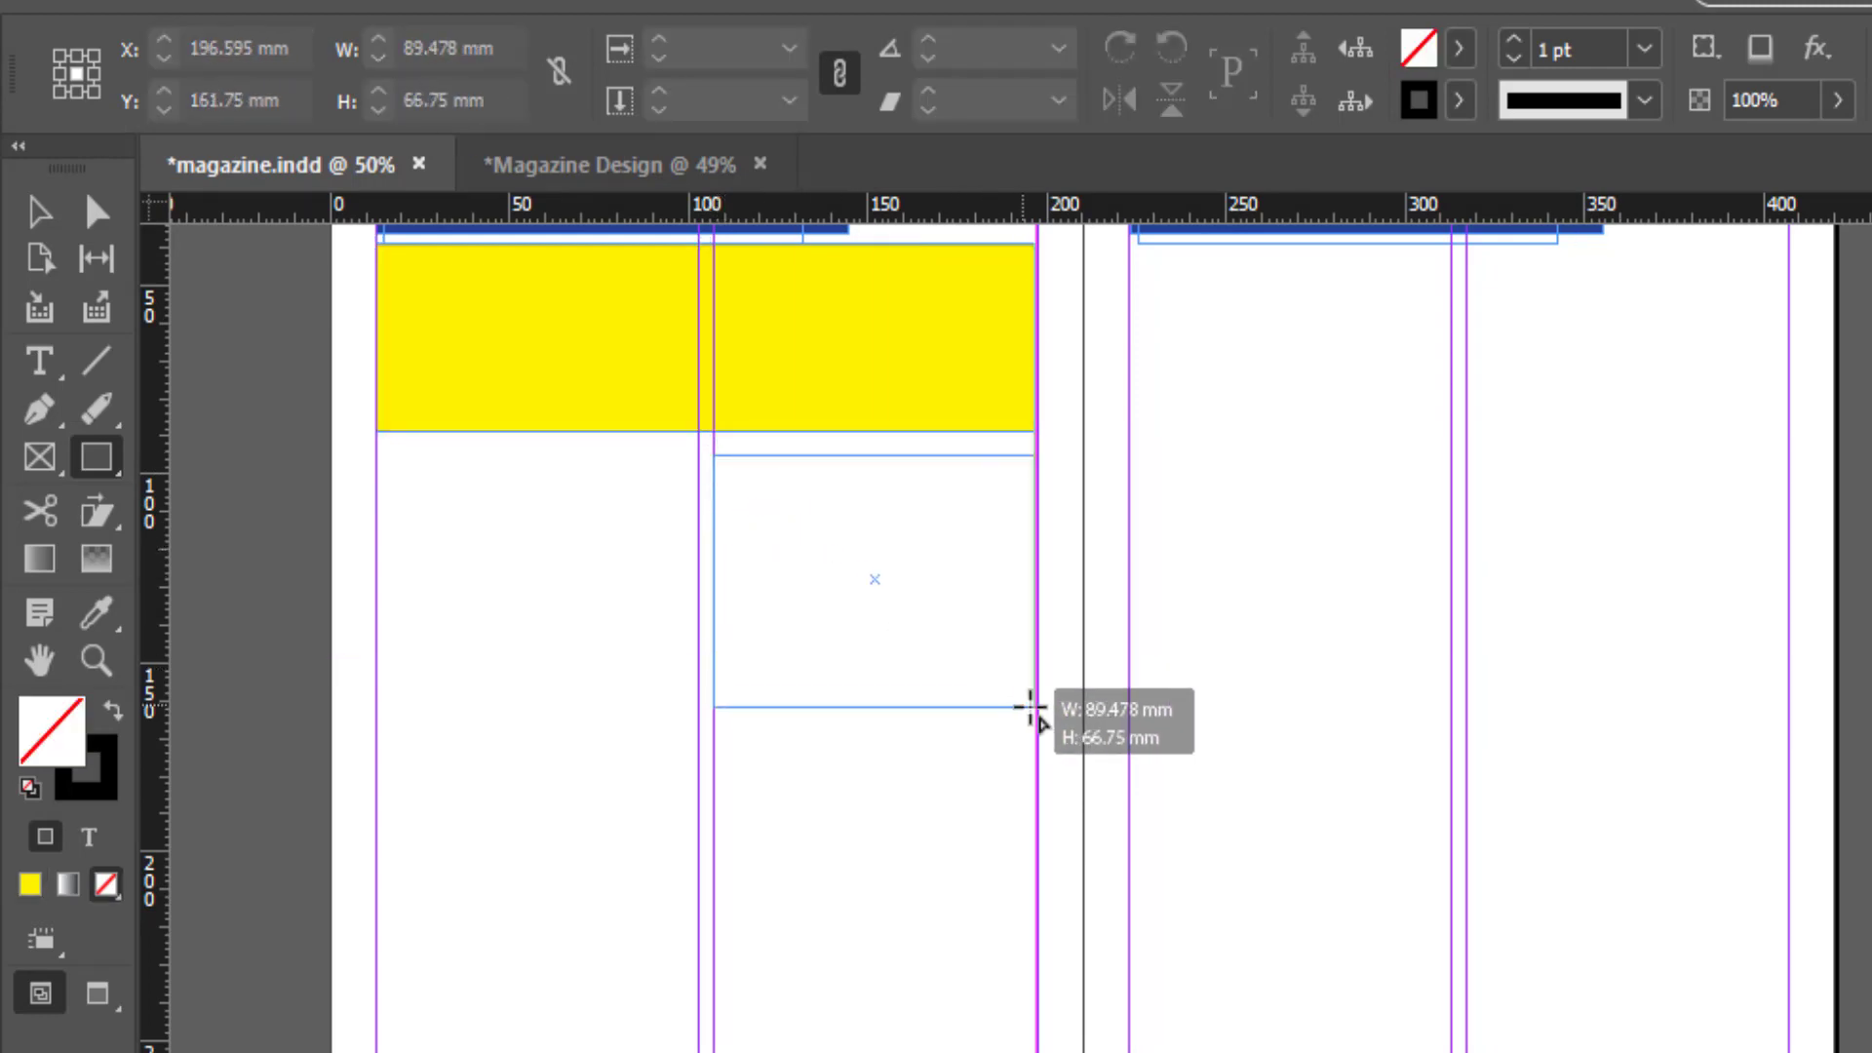
drag(1030, 707, 1033, 699)
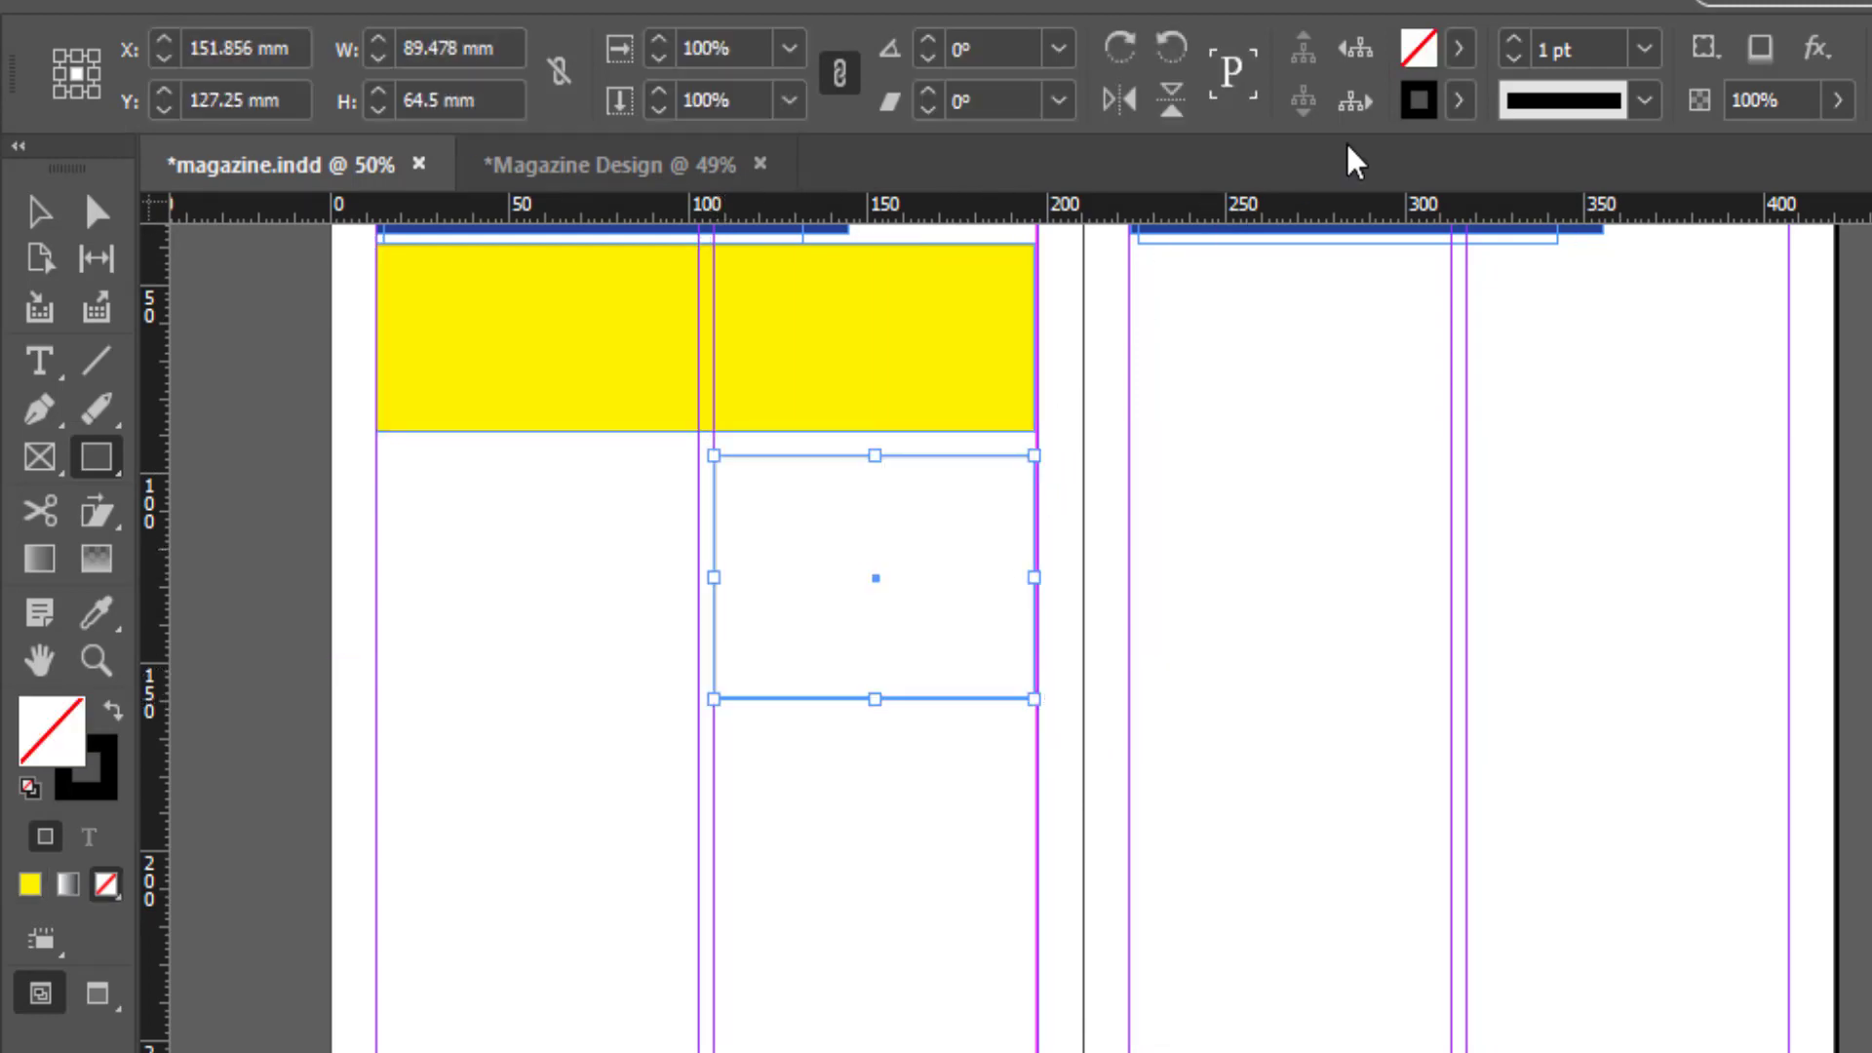
click(1460, 51)
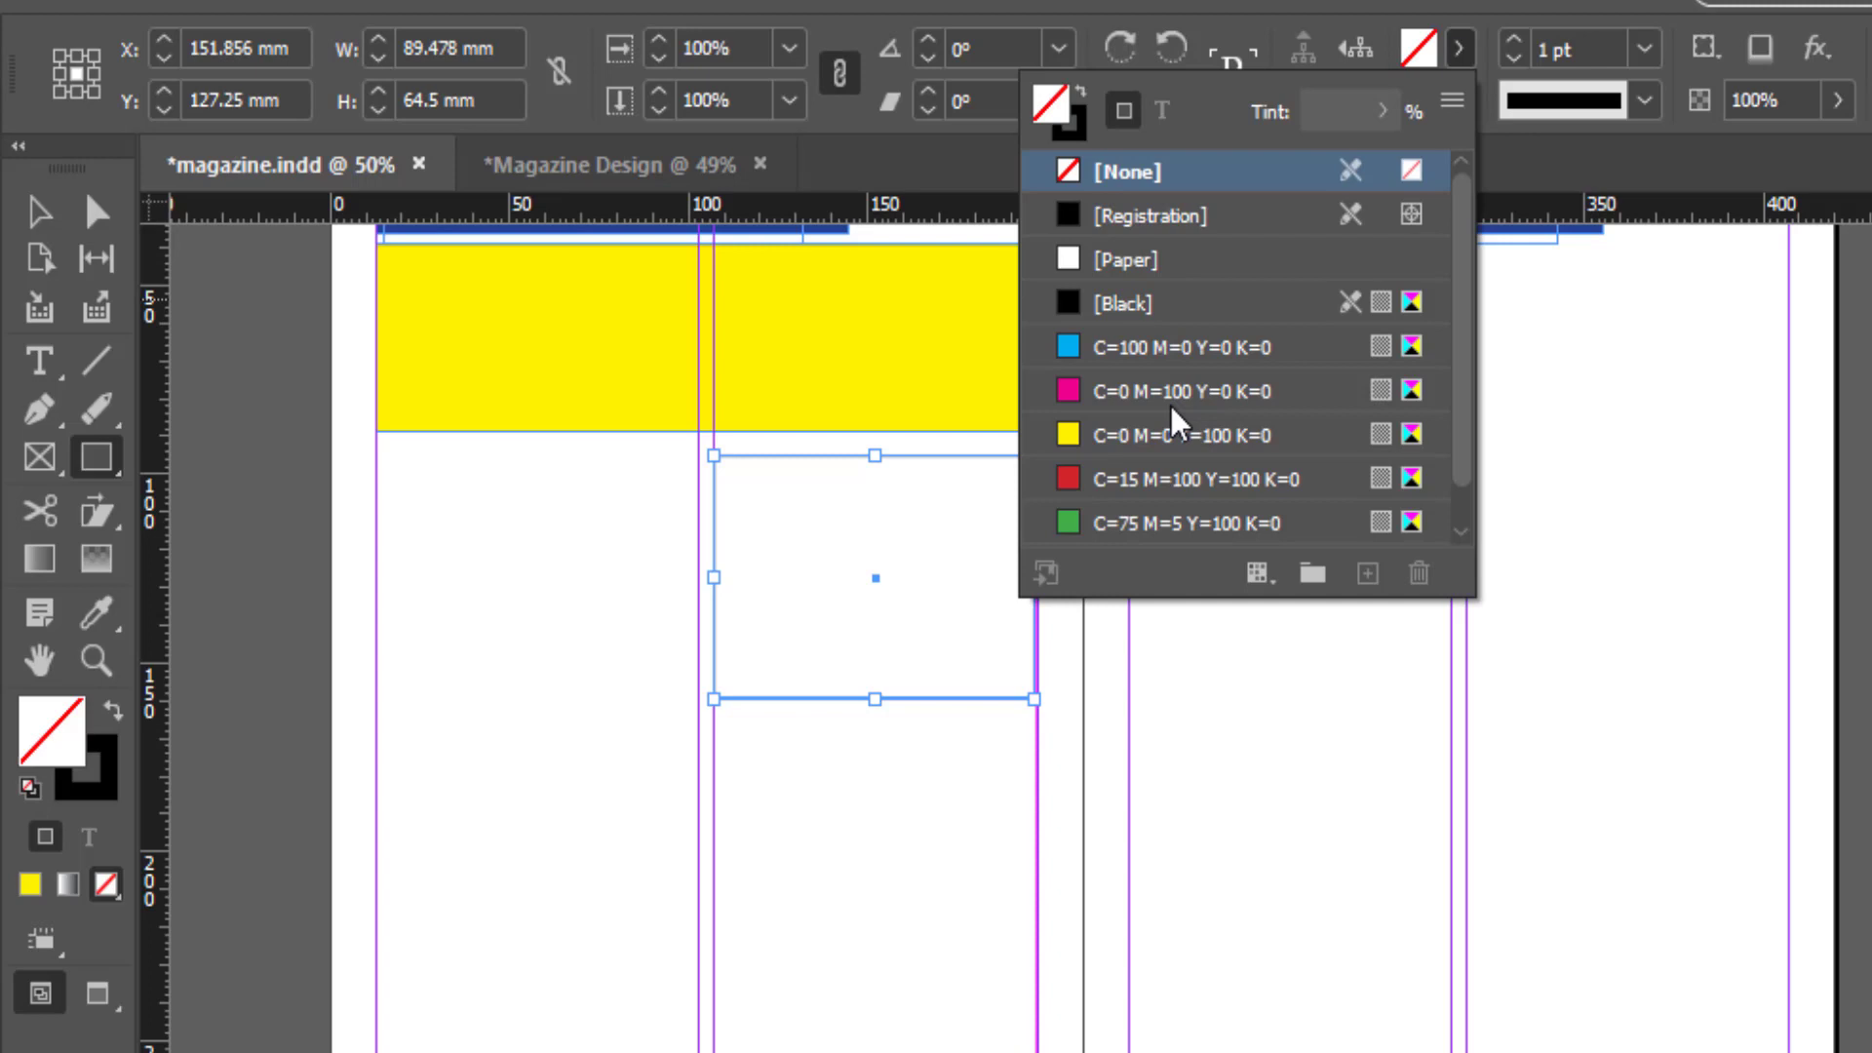
click(1068, 434)
click(29, 210)
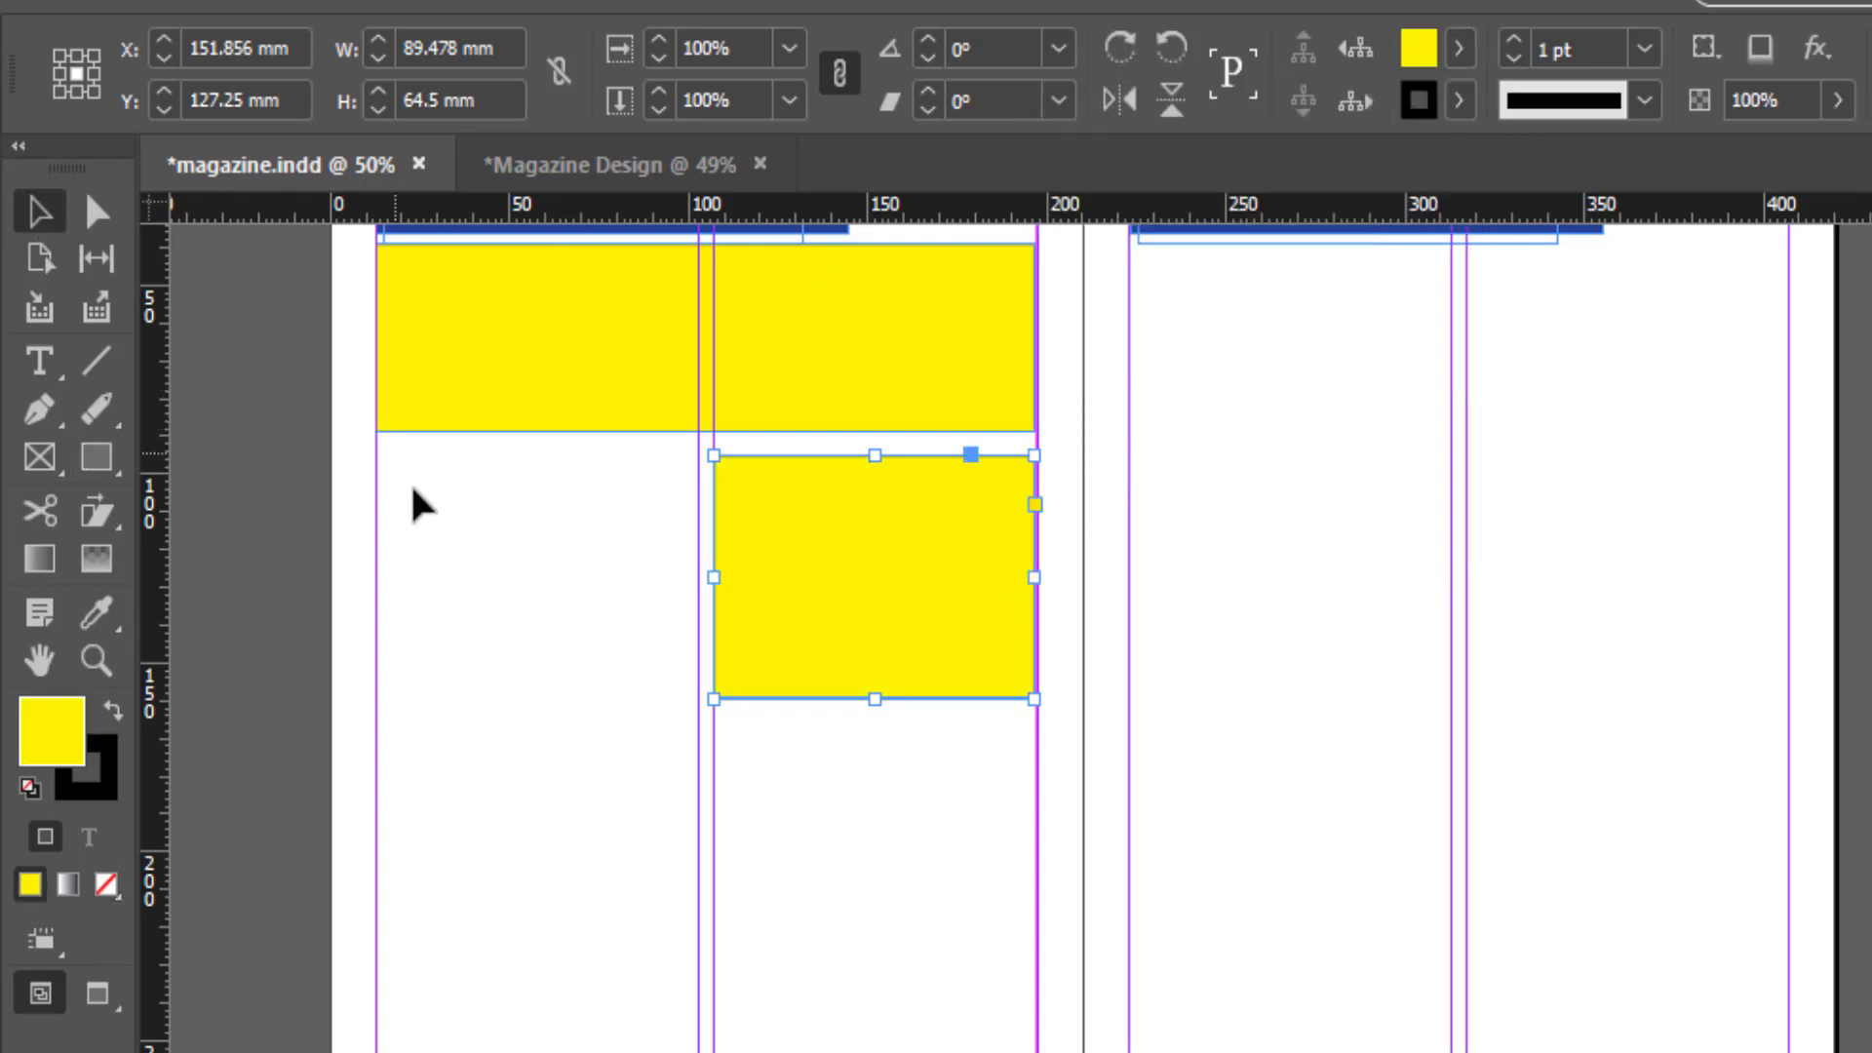
Step: Paste a copy of the yellow frame and move it further down the page
click(605, 565)
click(825, 608)
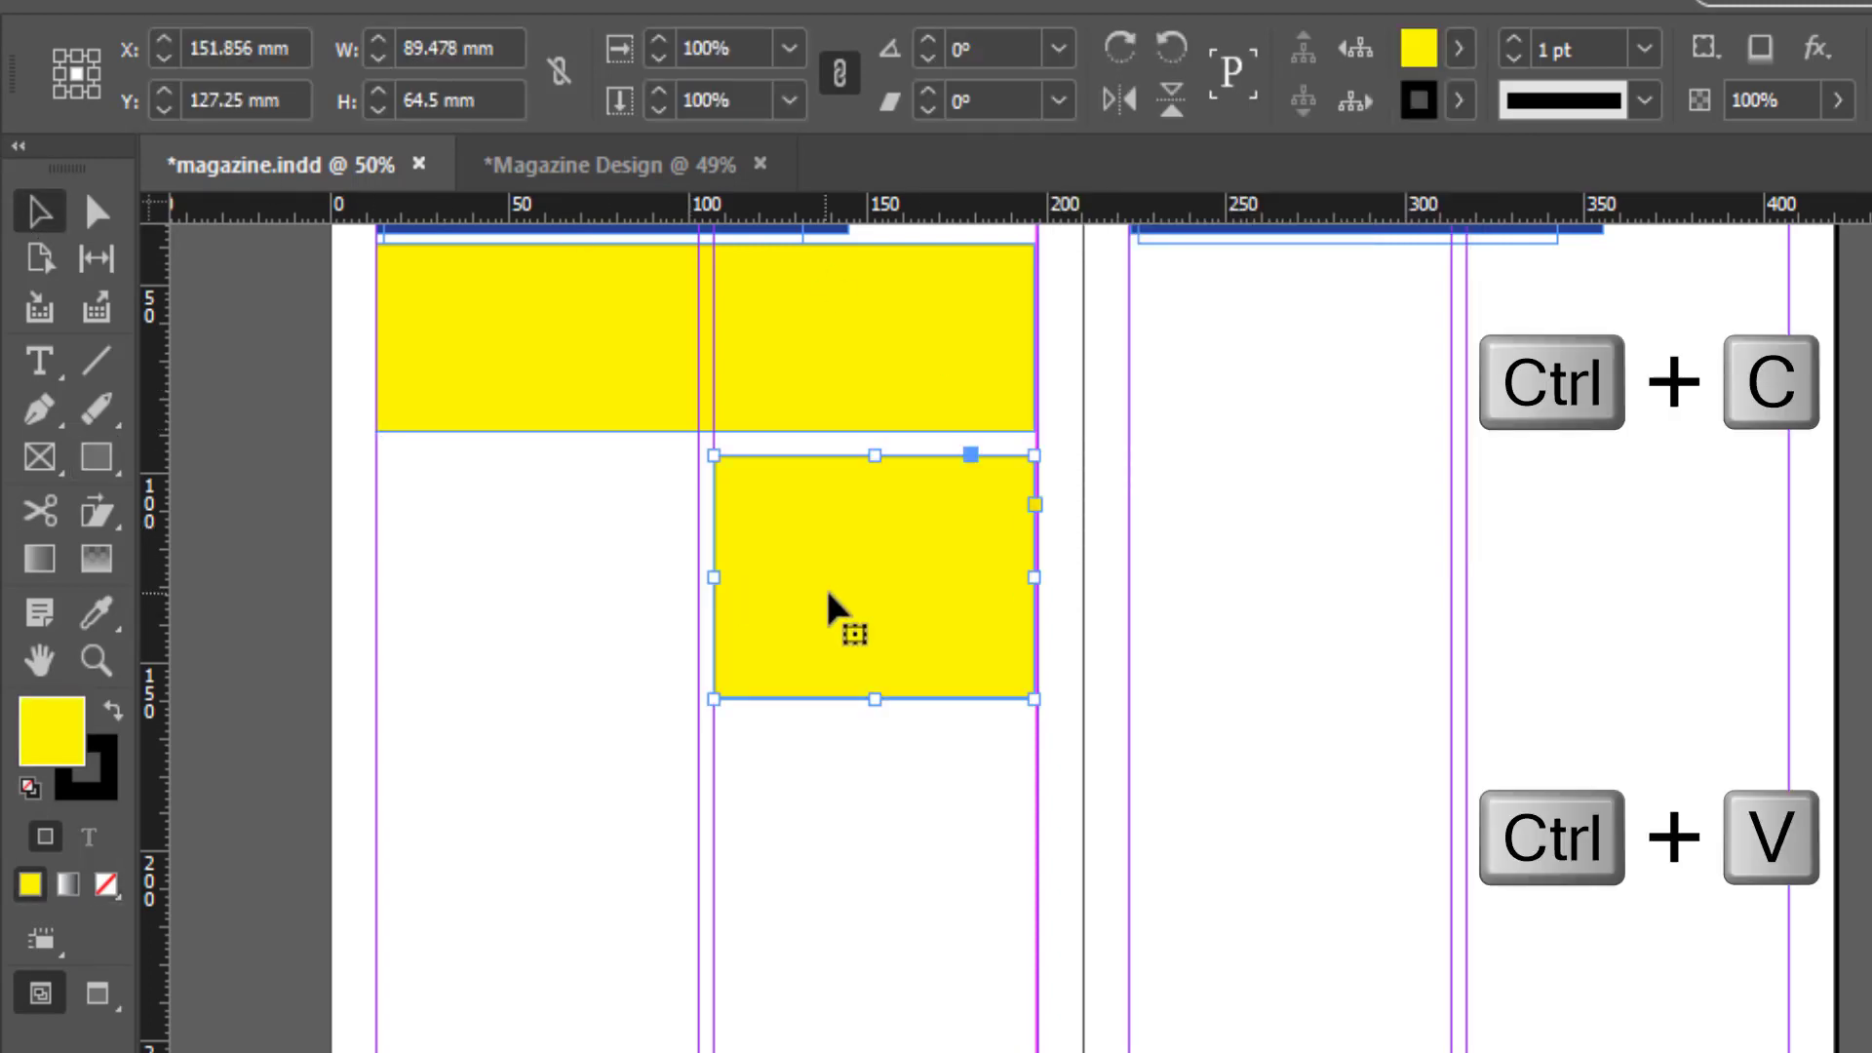
key(ctrl+v)
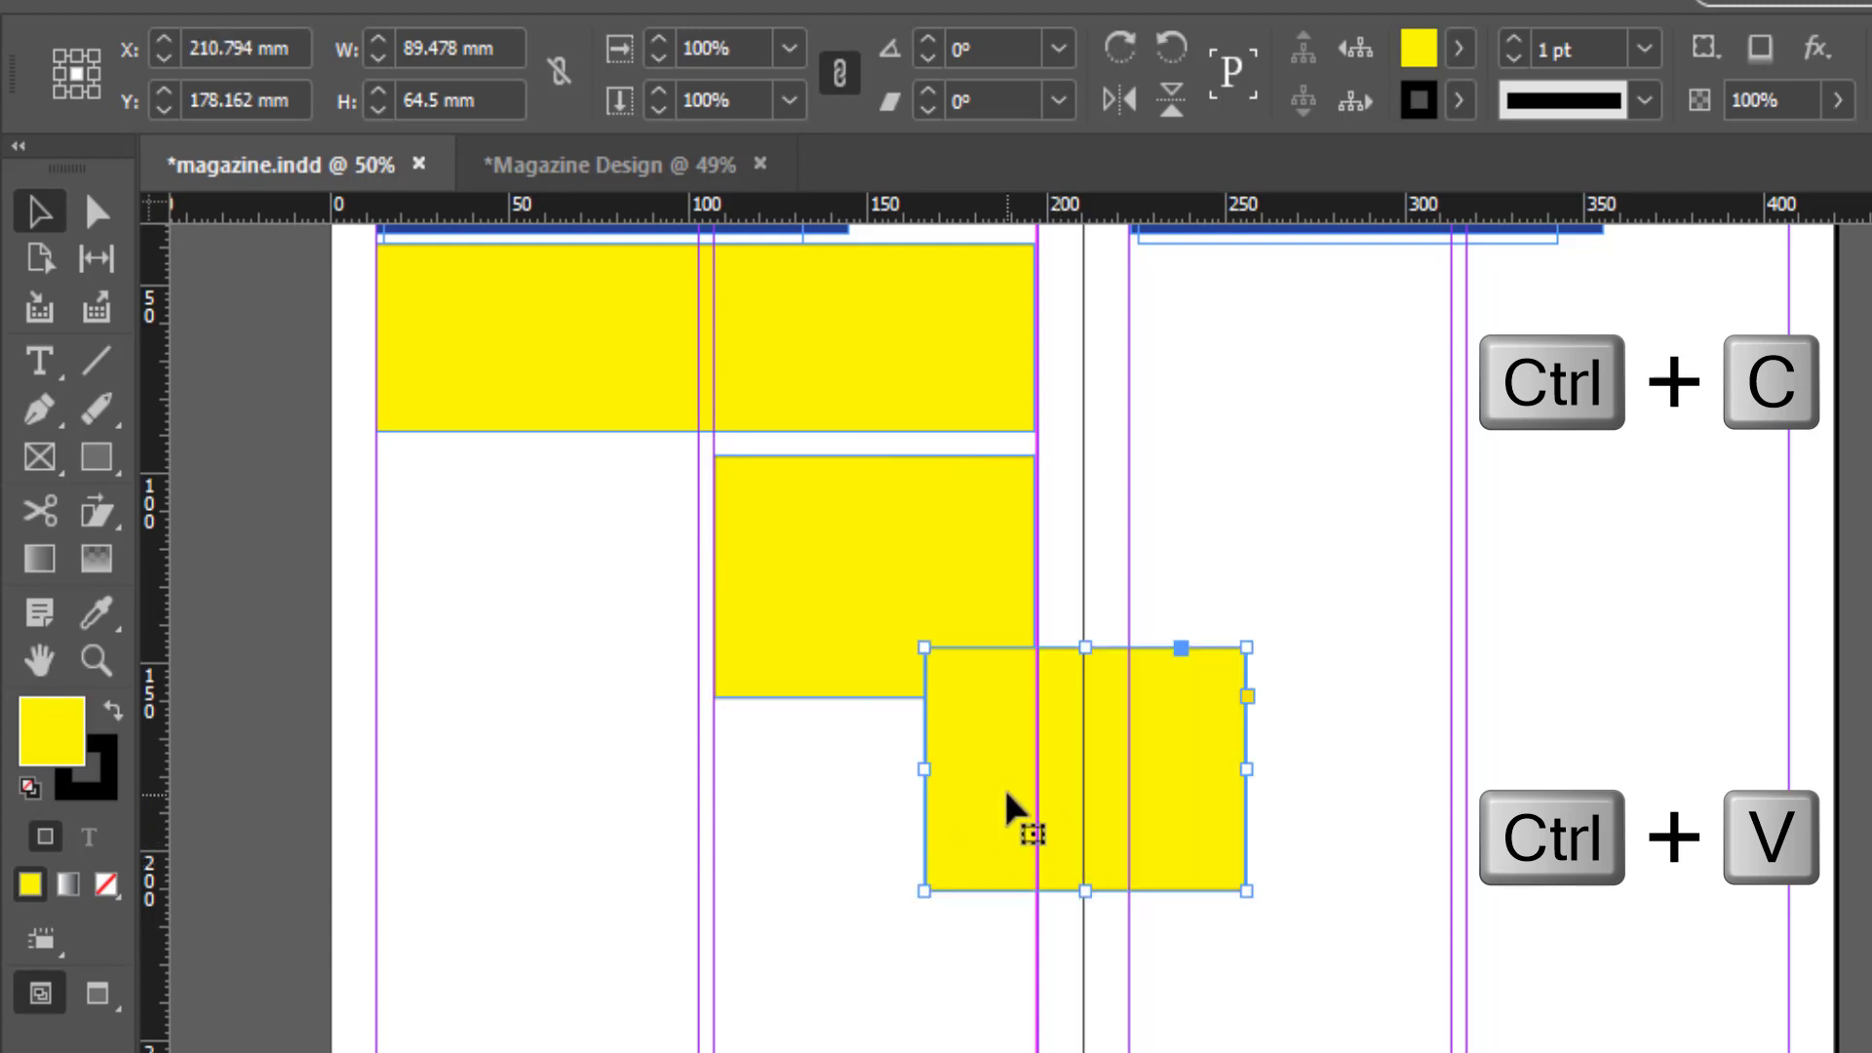
mouse_move(1015, 806)
mouse_down()
mouse_move(807, 1048)
mouse_move(698, 953)
mouse_up()
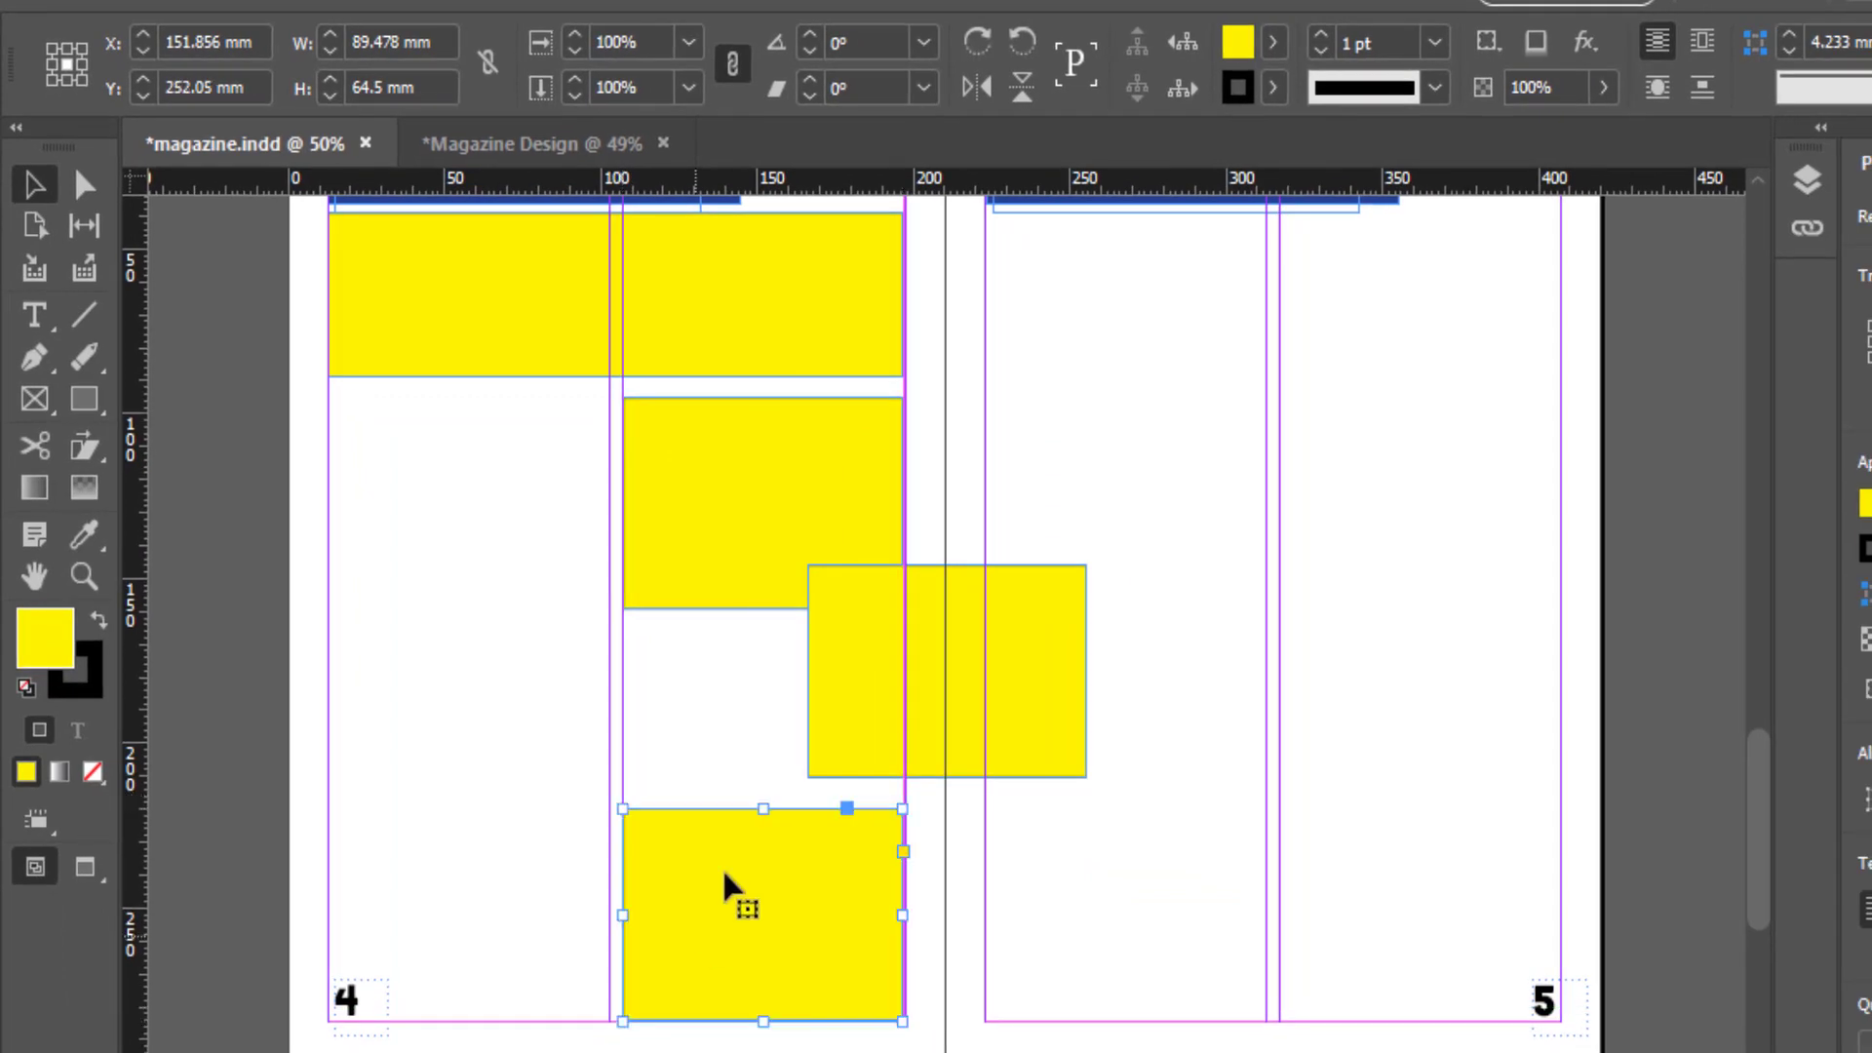
Step: Move the yellow frame straddling the spread into page 4's right column
click(908, 717)
mouse_move(897, 714)
mouse_down()
mouse_move(714, 745)
mouse_move(741, 560)
mouse_up()
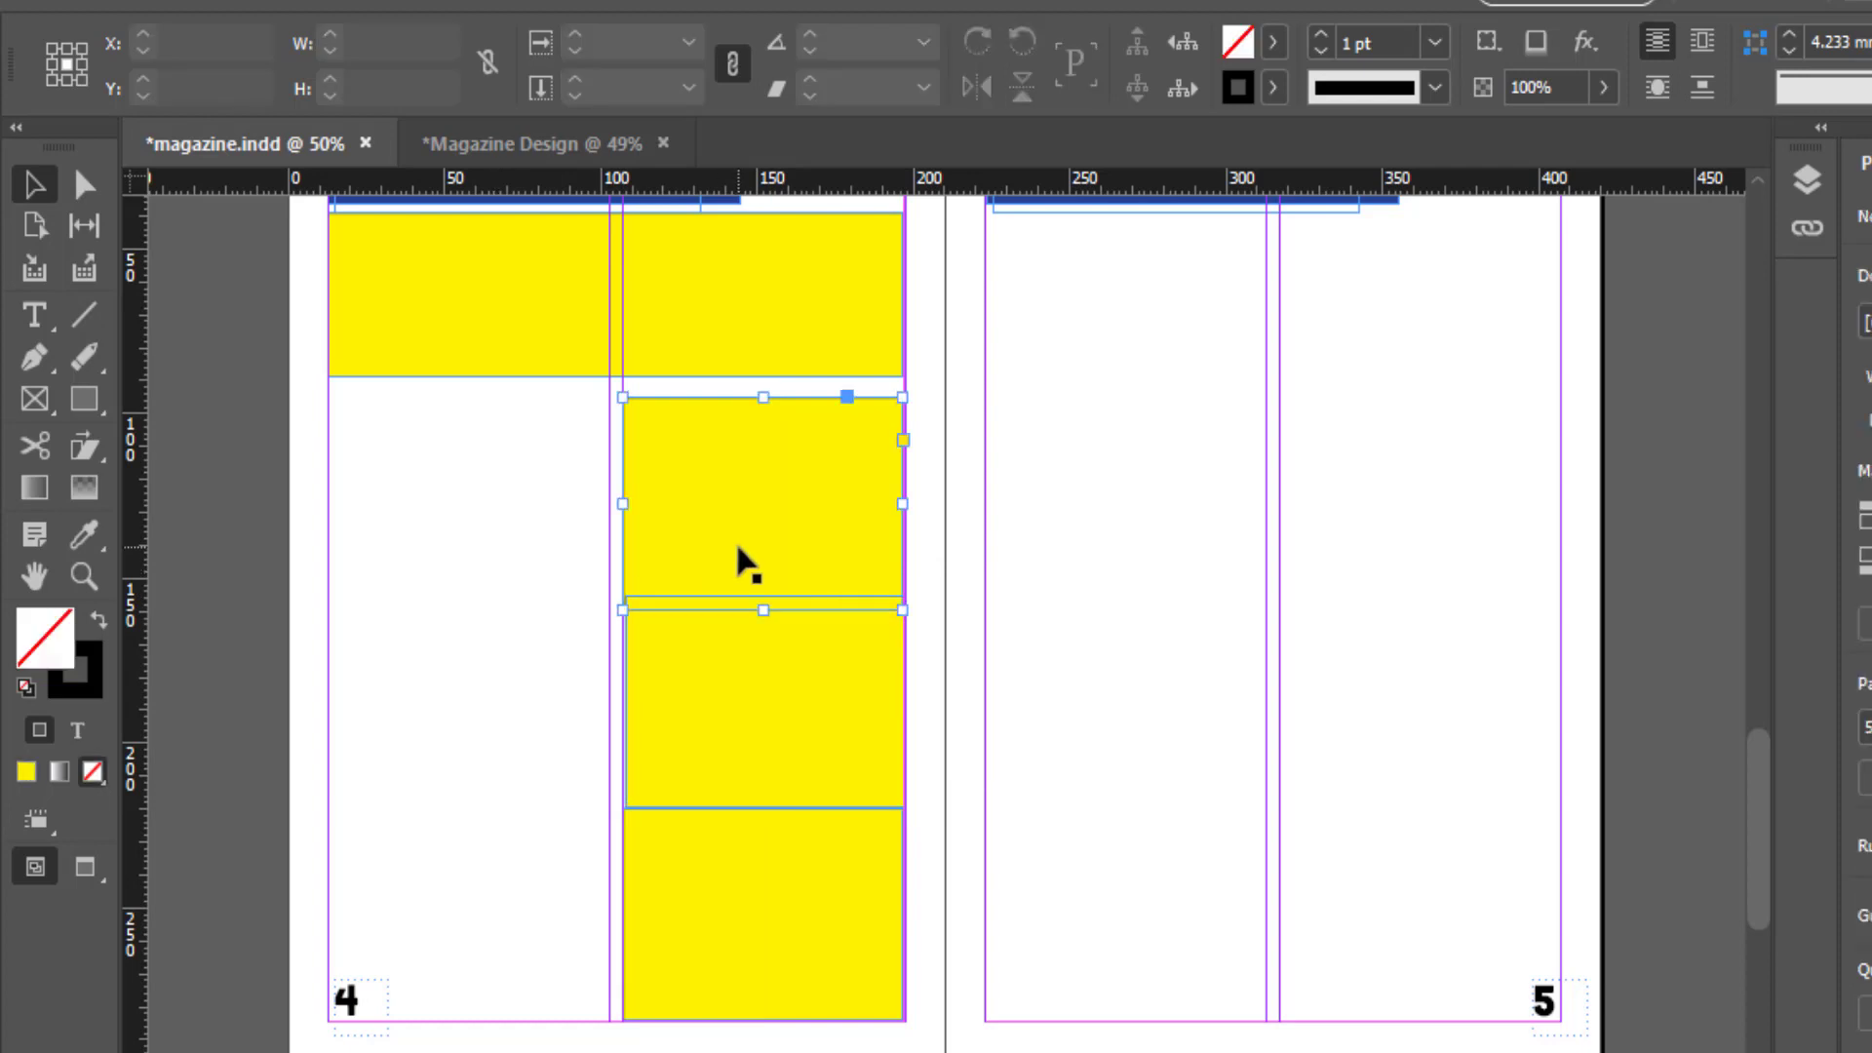
key(Up)
key(Up)
key(Up)
key(Up)
key(Up)
key(Up)
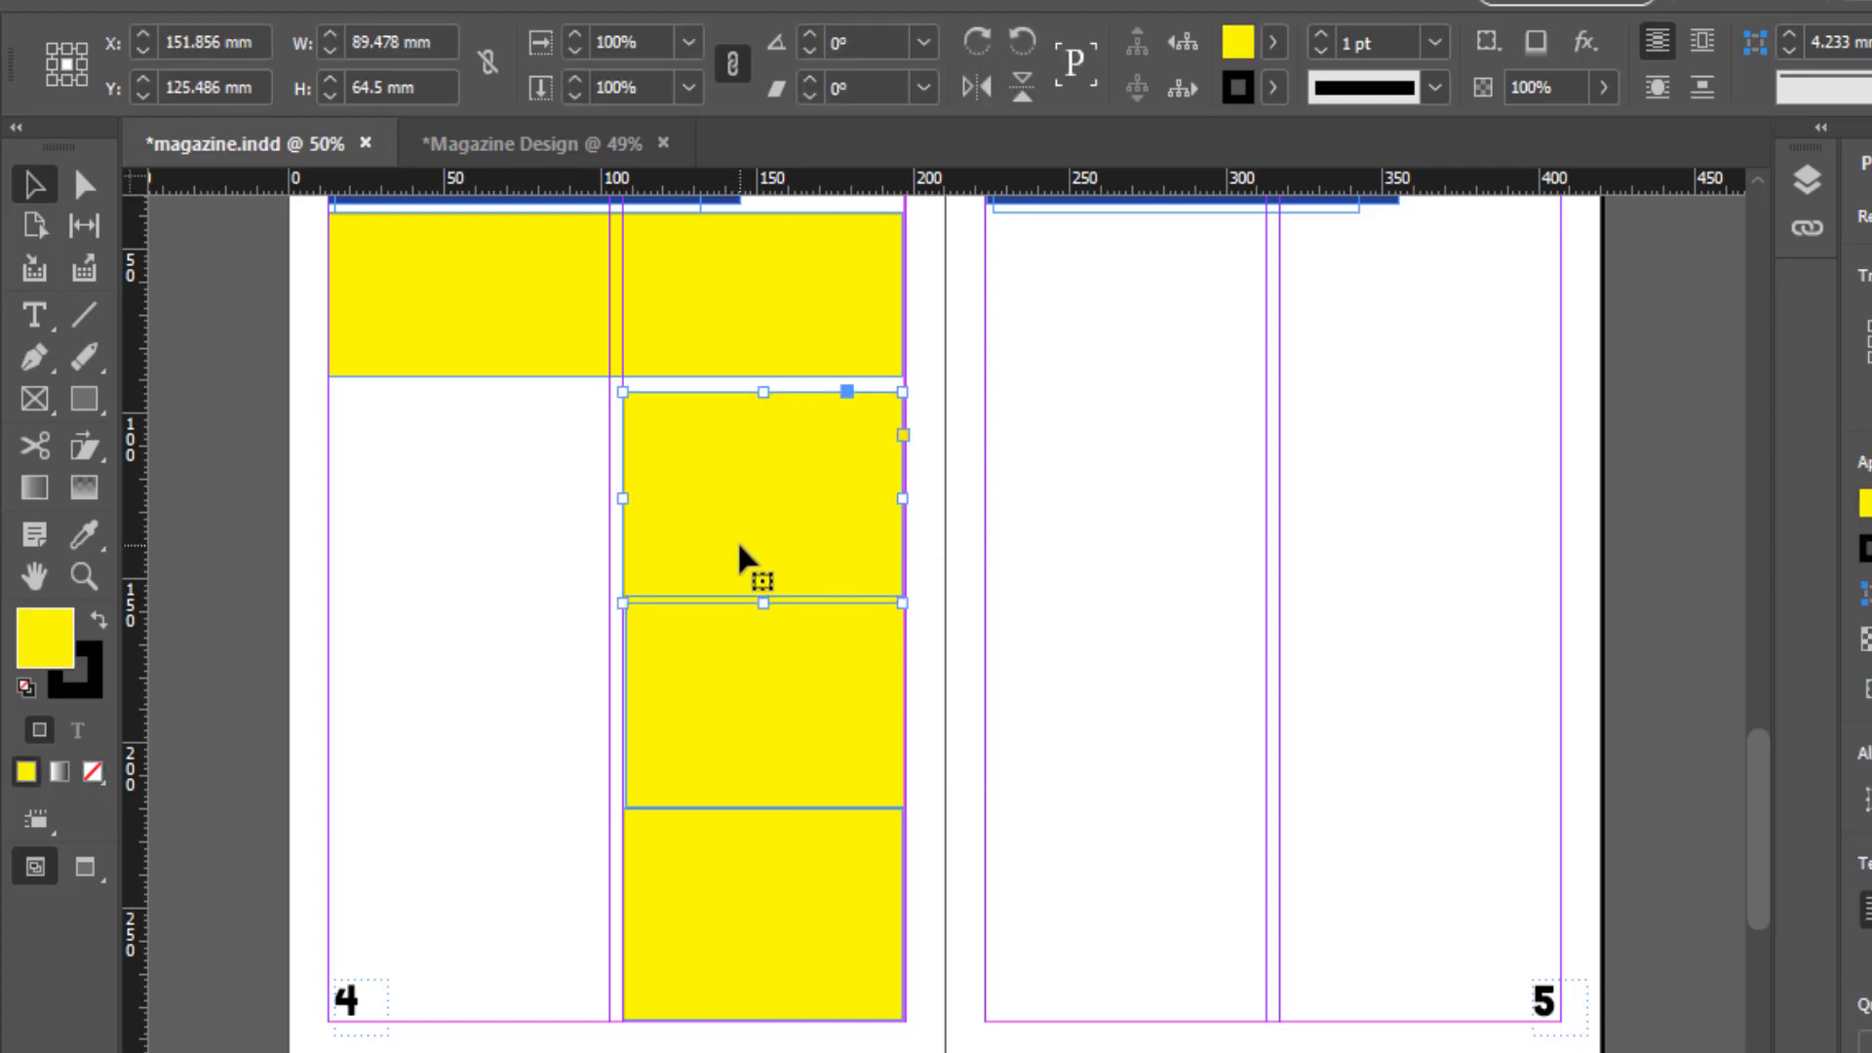
key(Up)
key(Up)
key(Up)
key(Up)
key(Up)
key(Up)
key(Up)
key(Up)
key(Up)
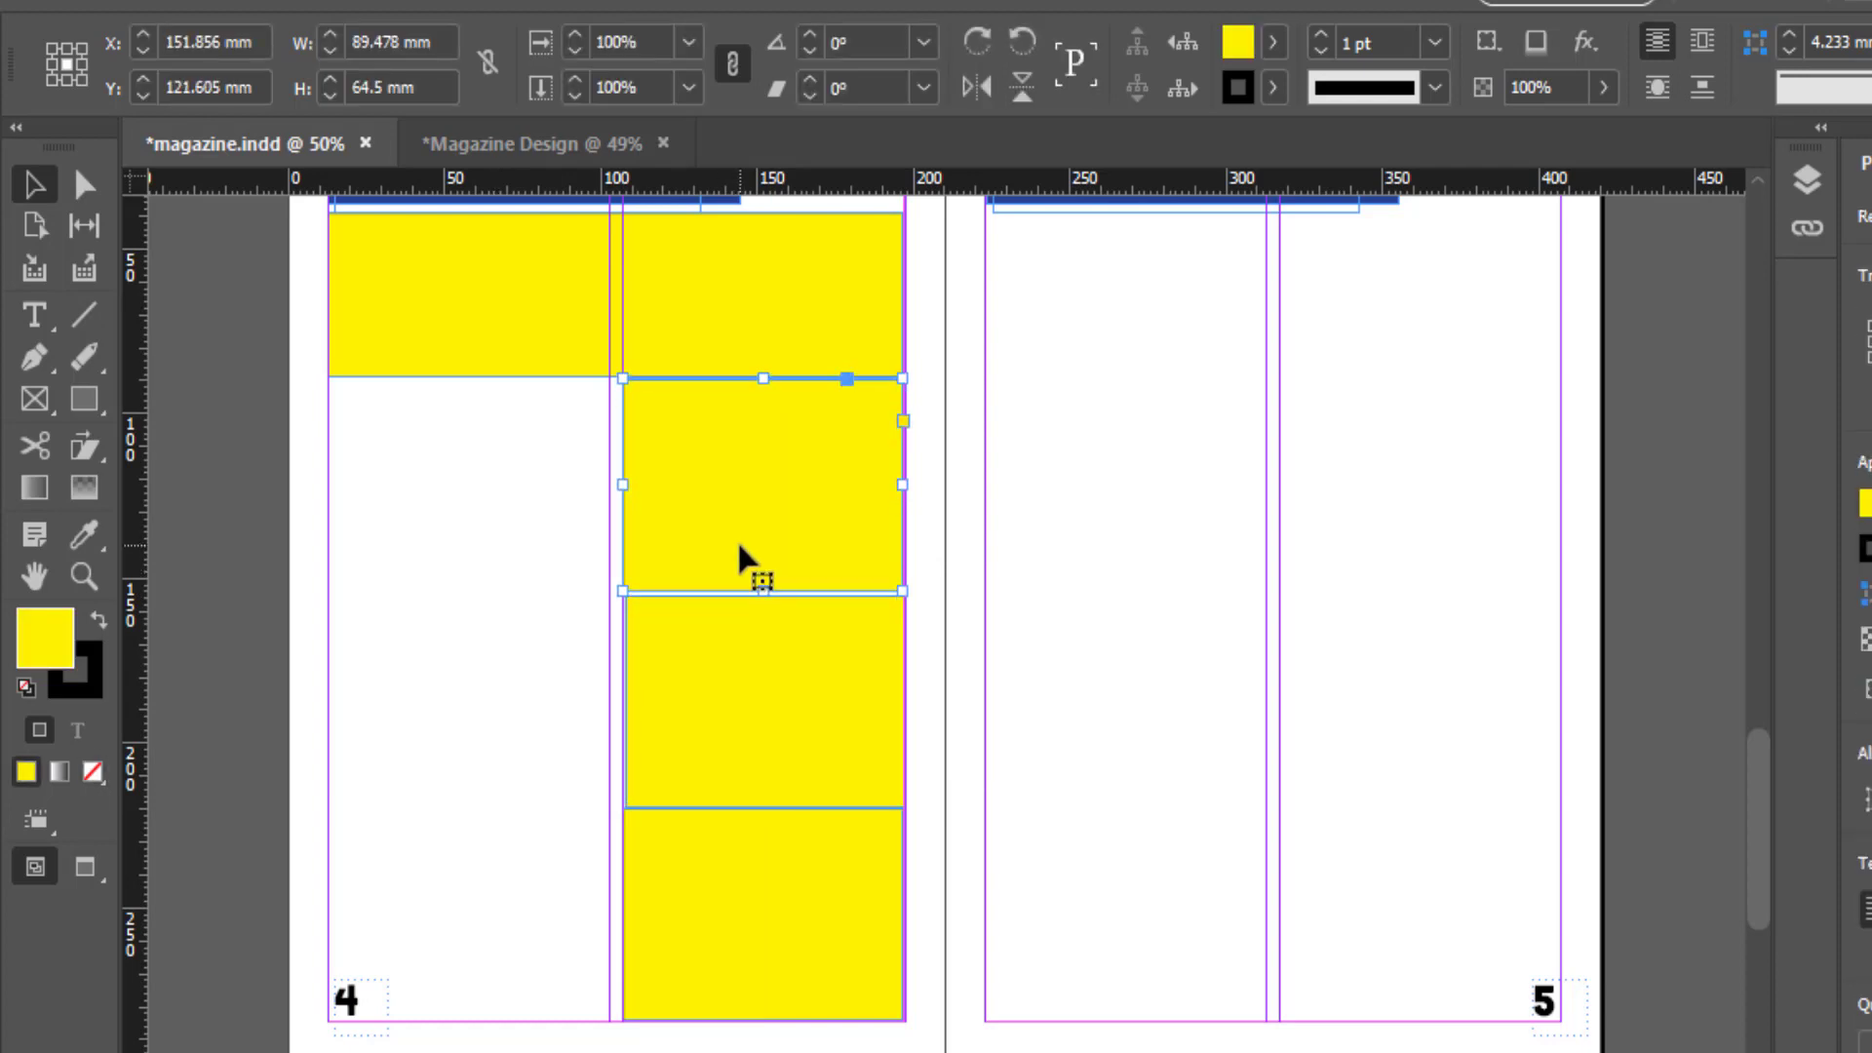
scroll(564, 505, up, 3)
scroll(682, 560, down, 2)
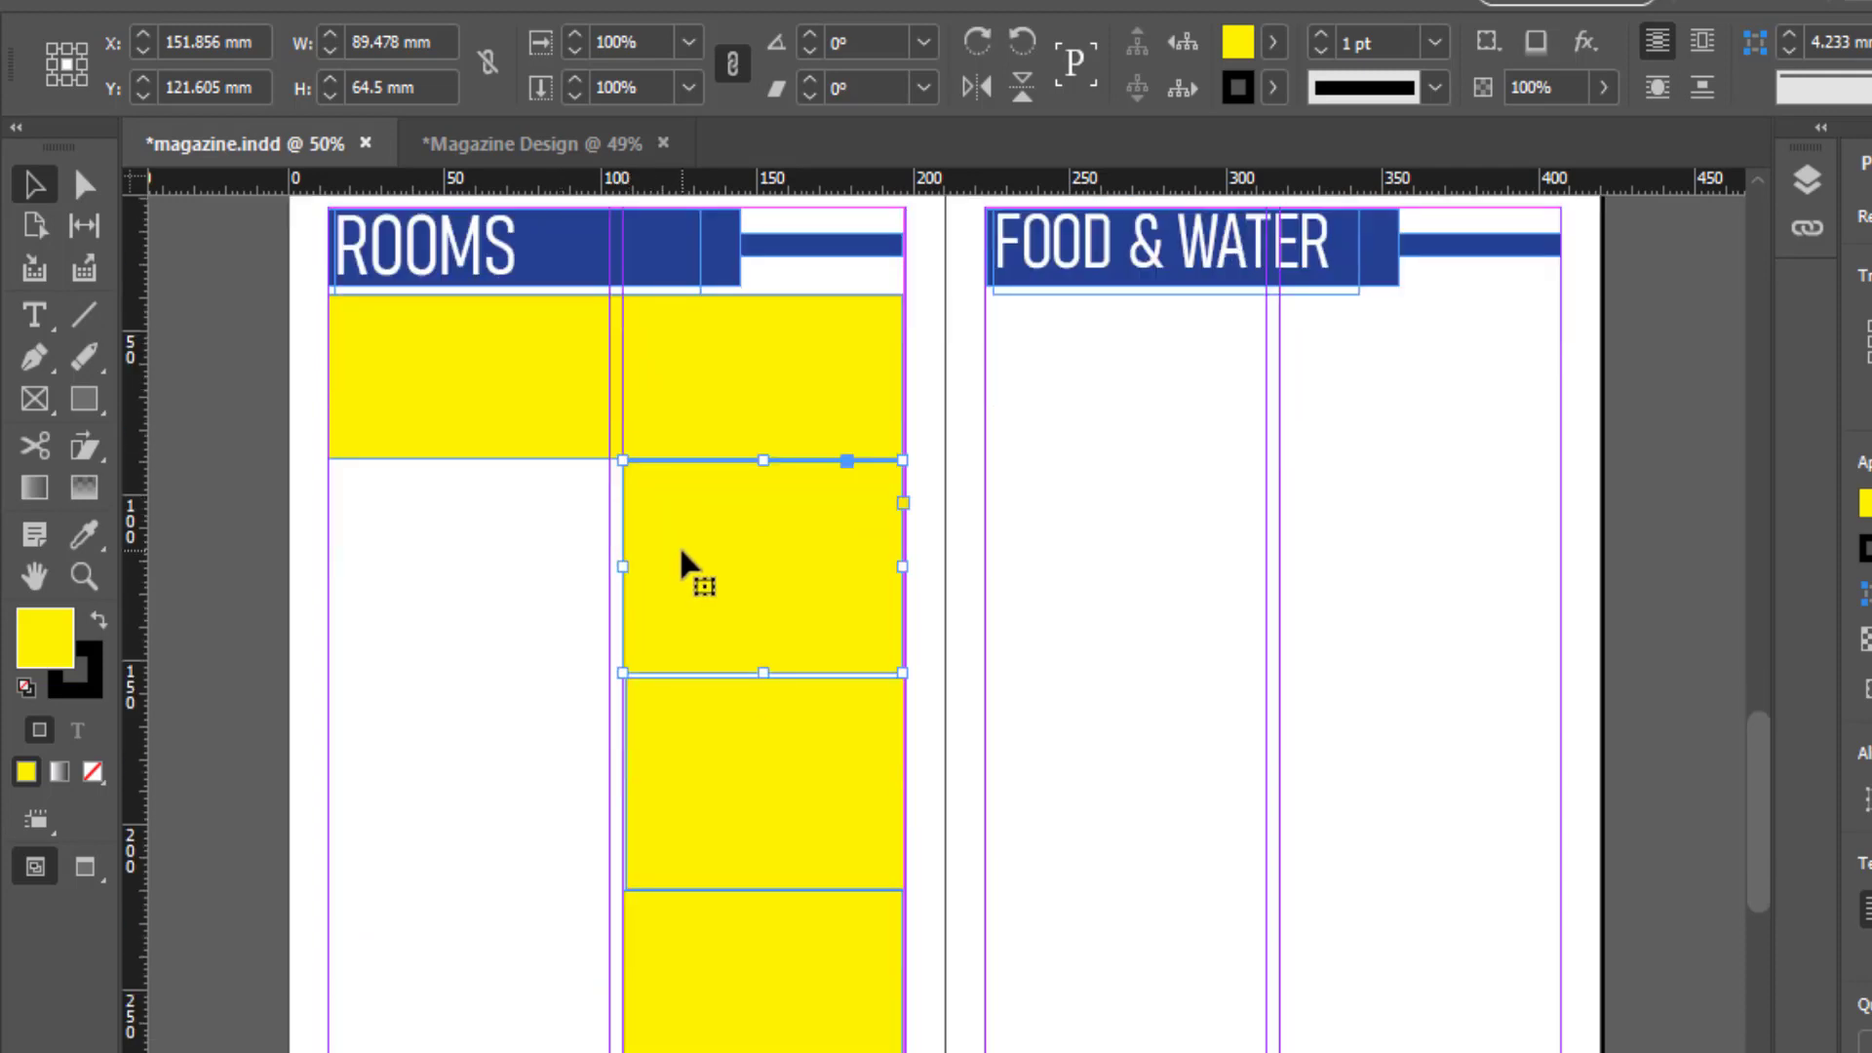
Step: Shorten the bottom three yellow frames to about 60 mm tall
click(770, 1000)
scroll(828, 1014, down, 2)
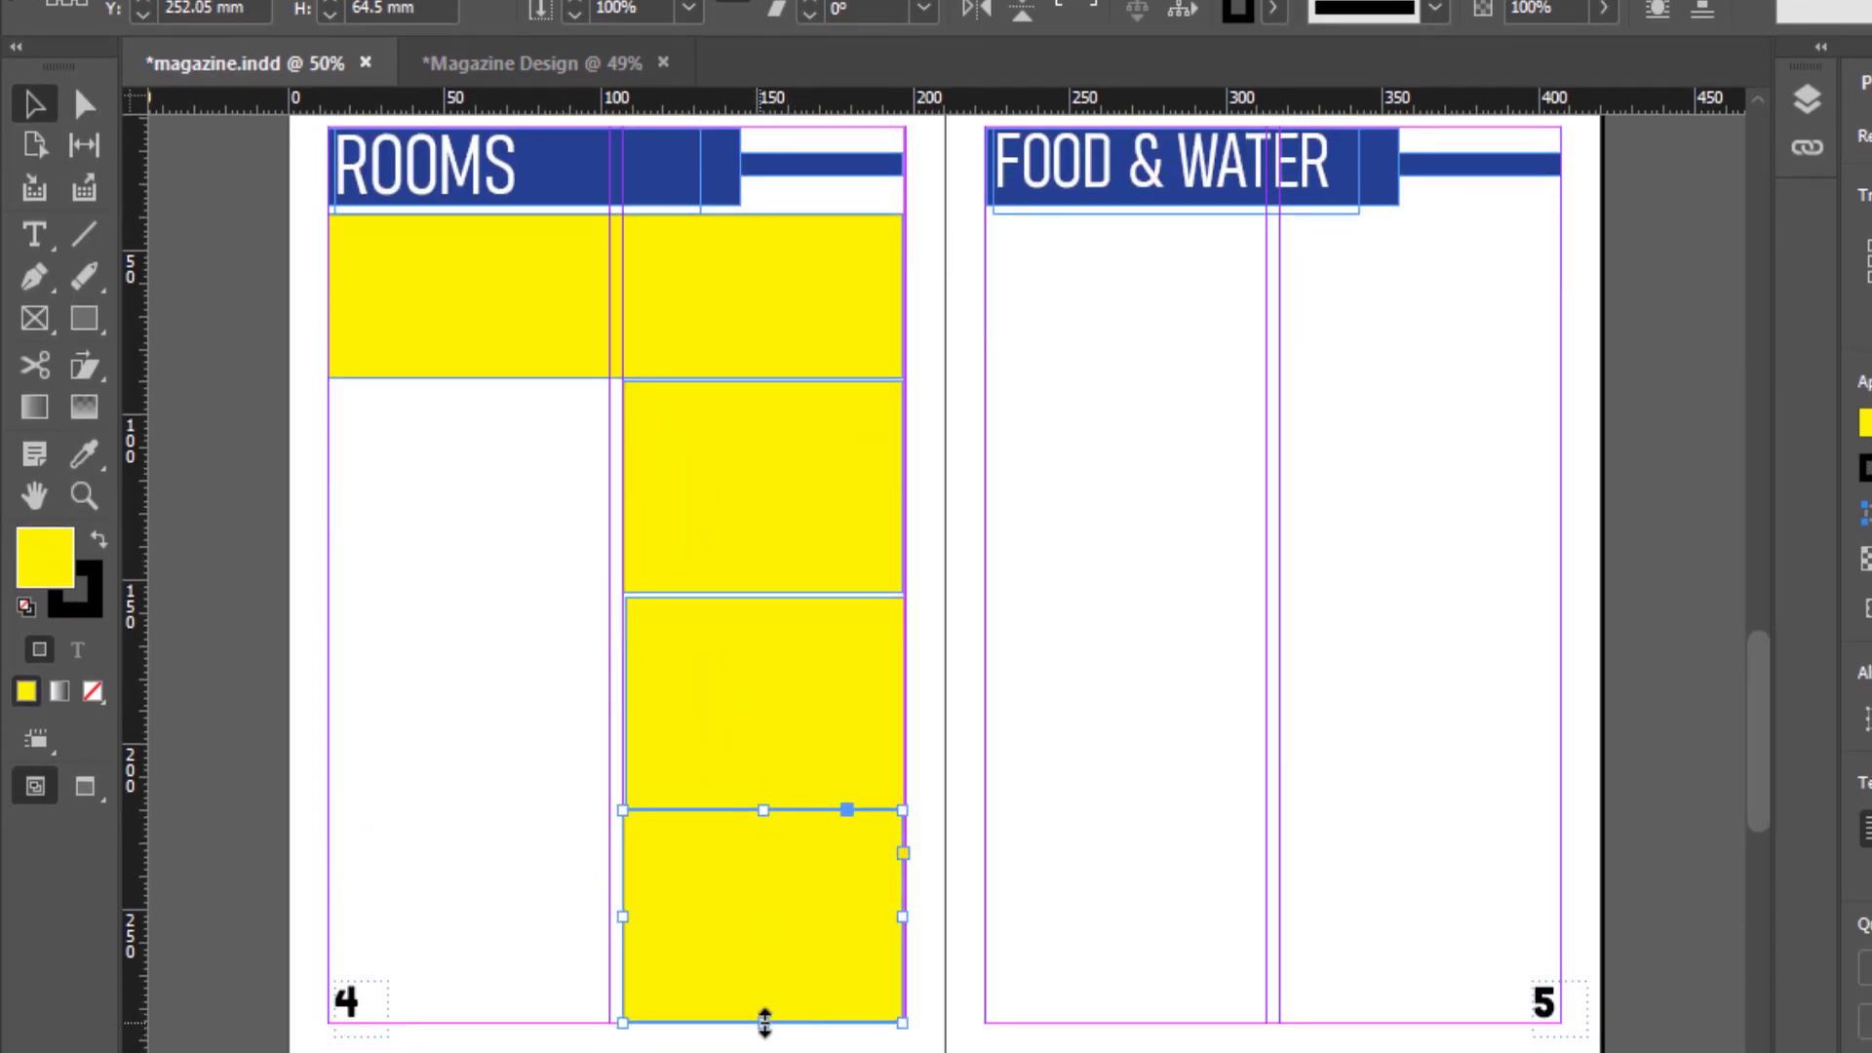
drag(765, 1022, 764, 1009)
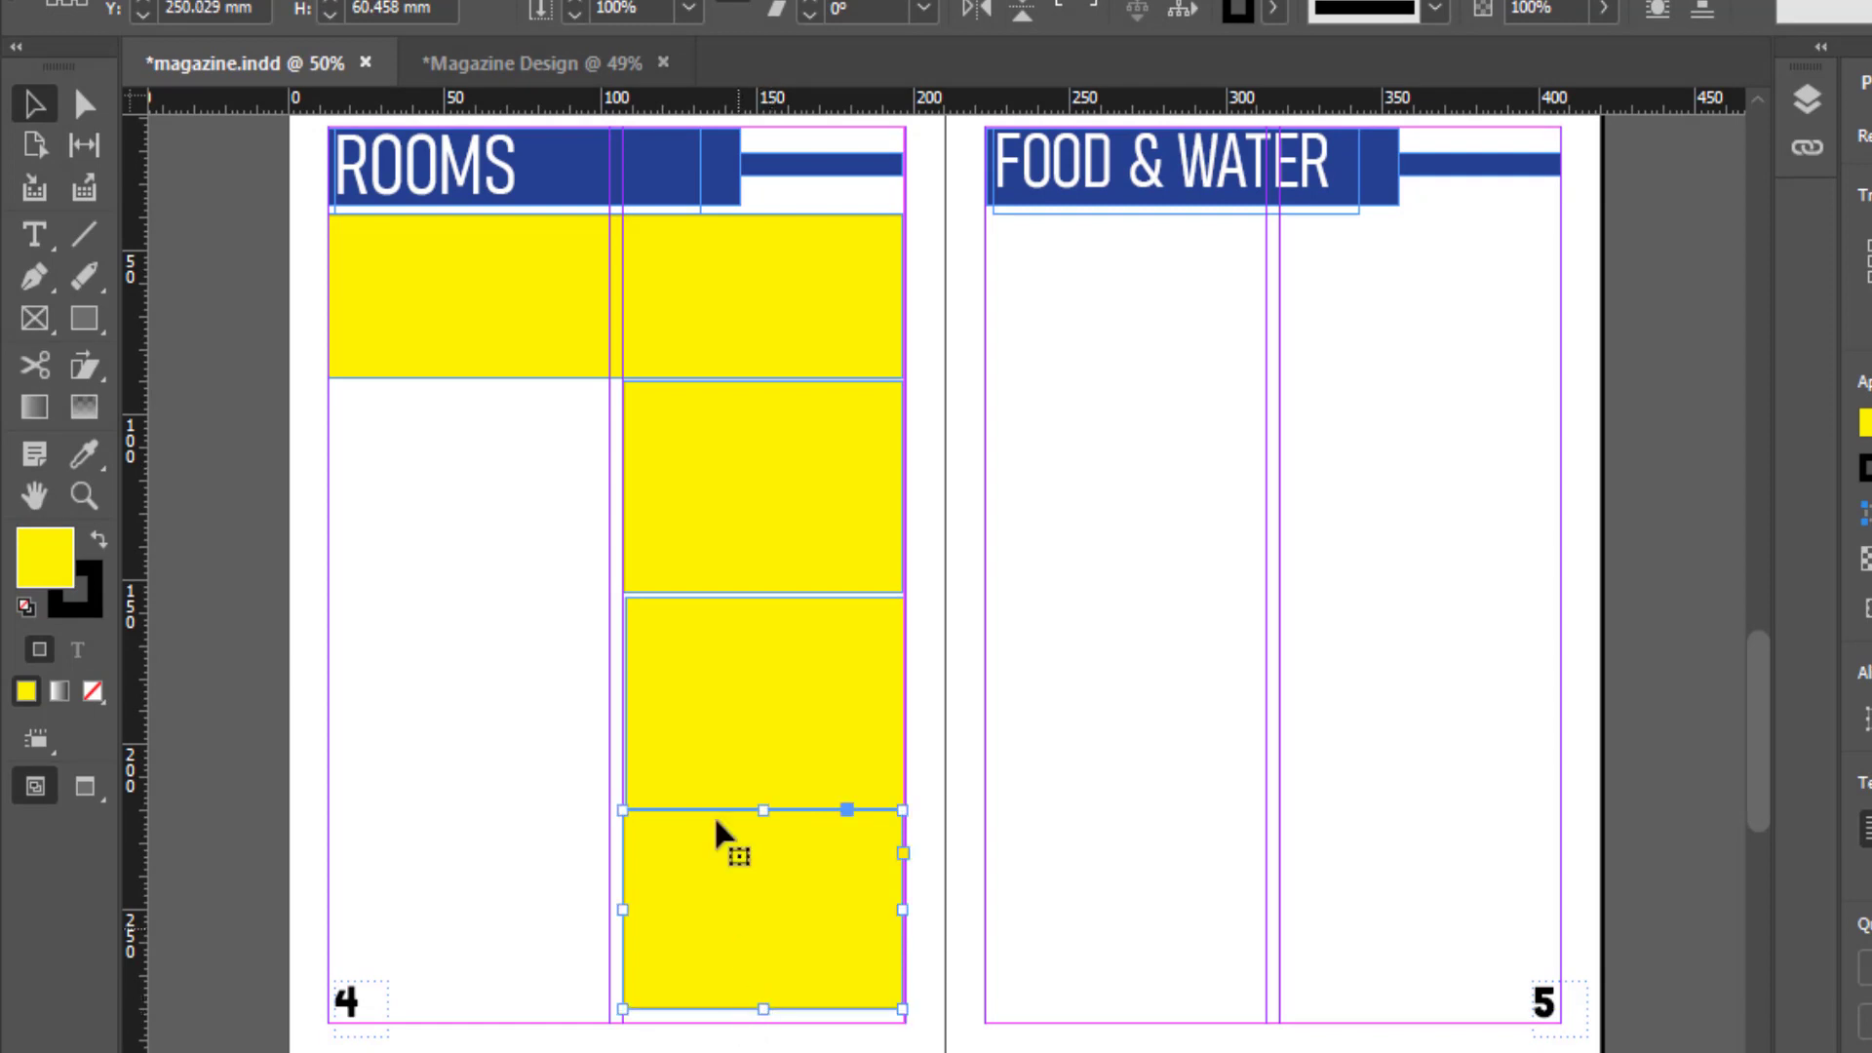
click(764, 742)
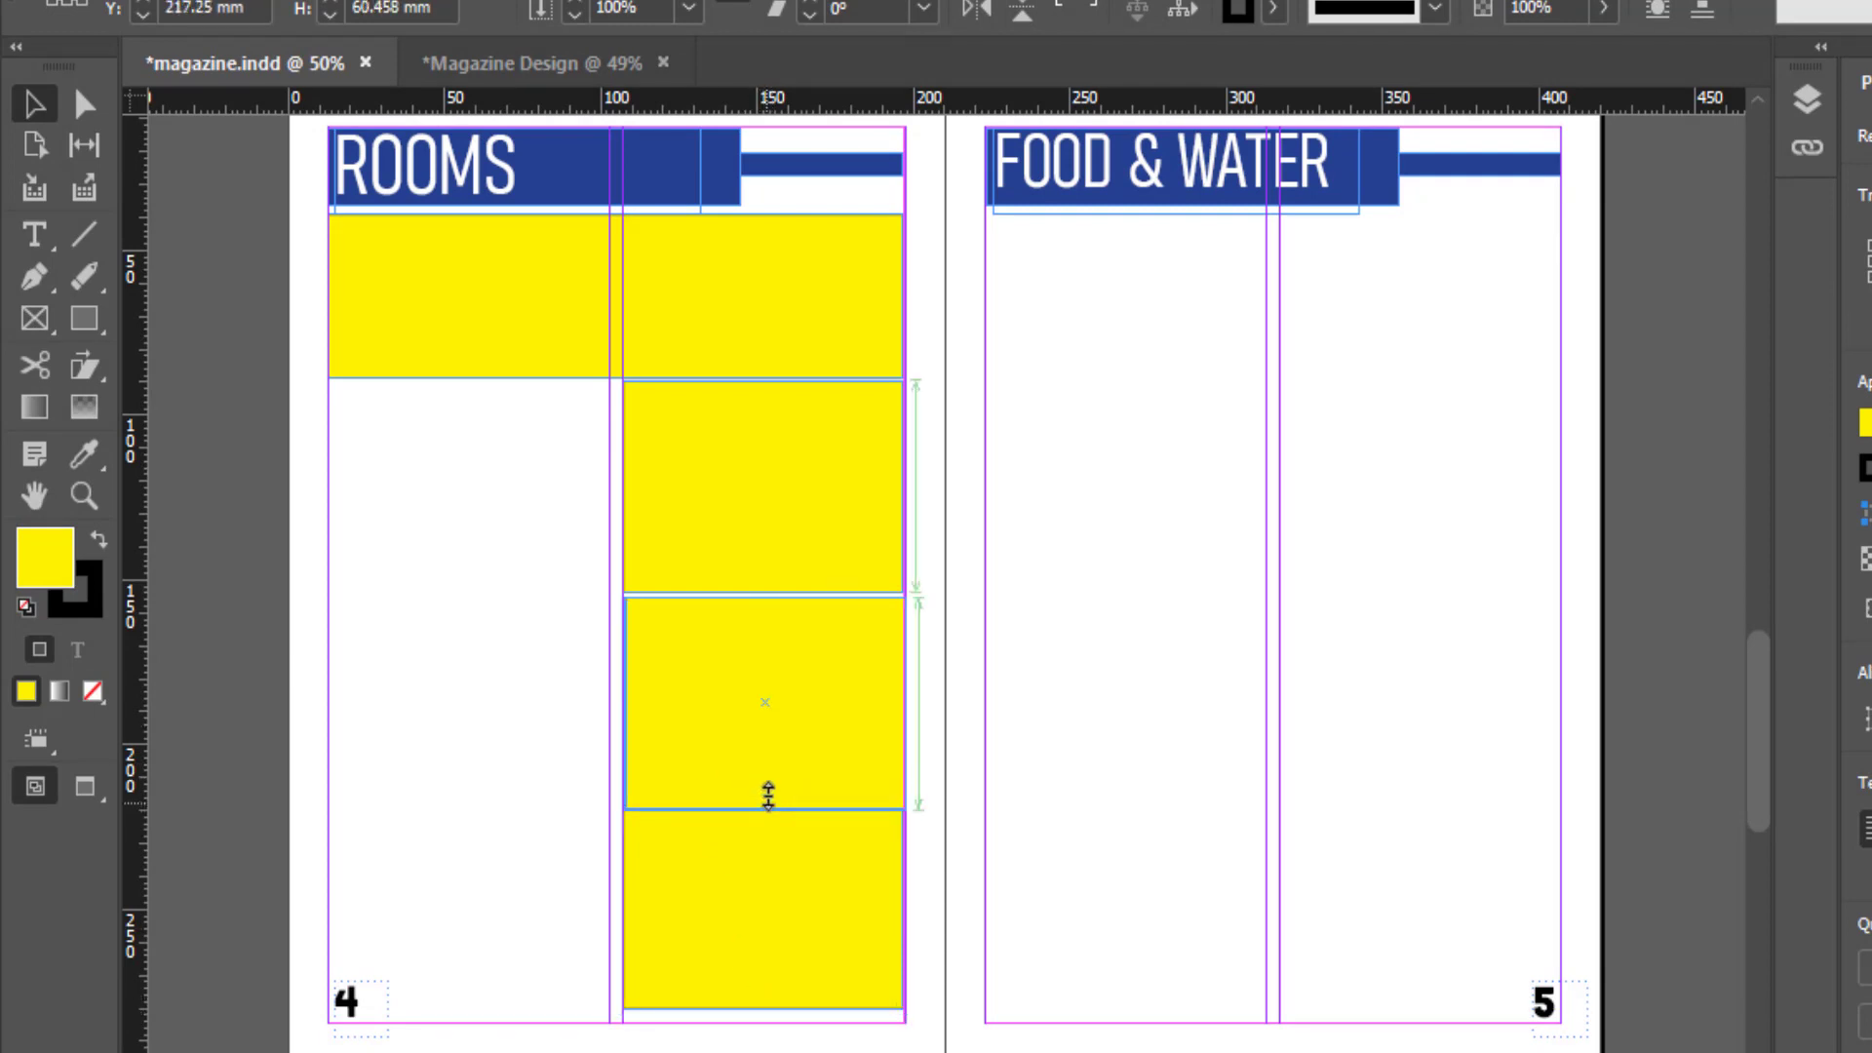
drag(767, 807, 766, 795)
click(777, 544)
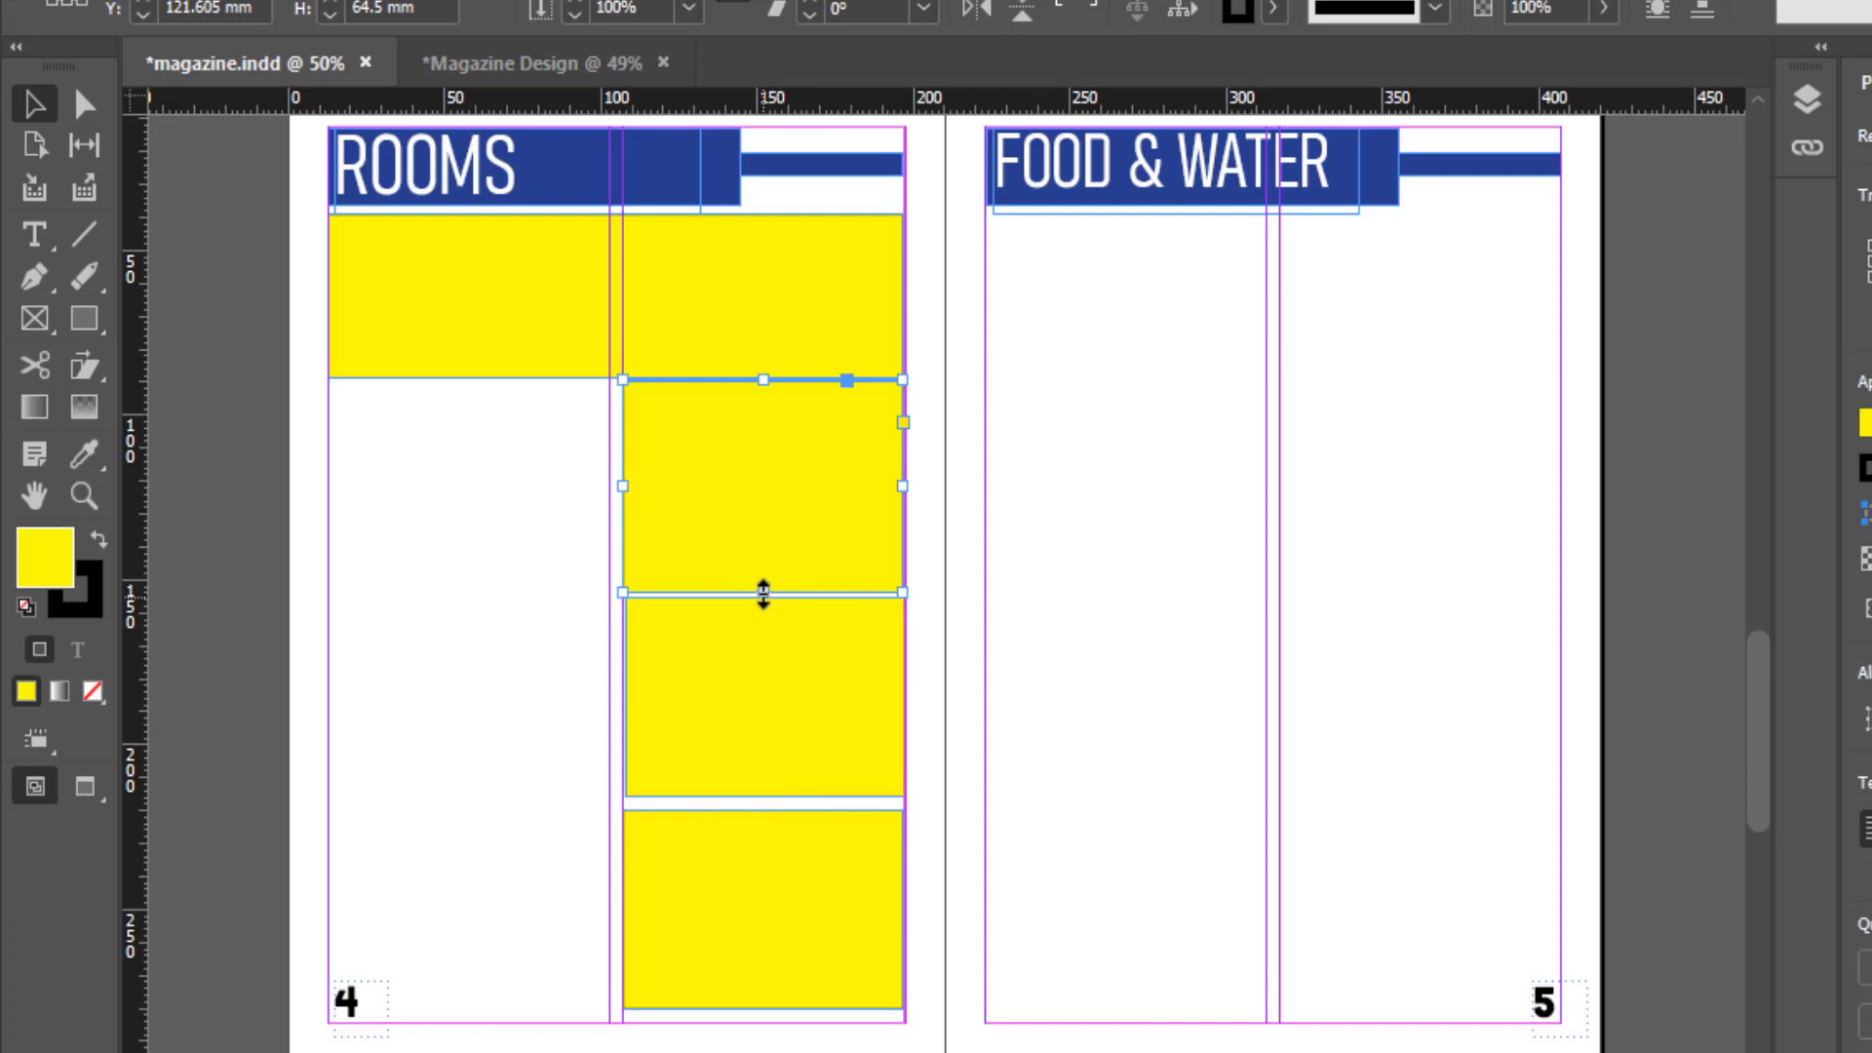
drag(763, 593, 762, 575)
click(495, 594)
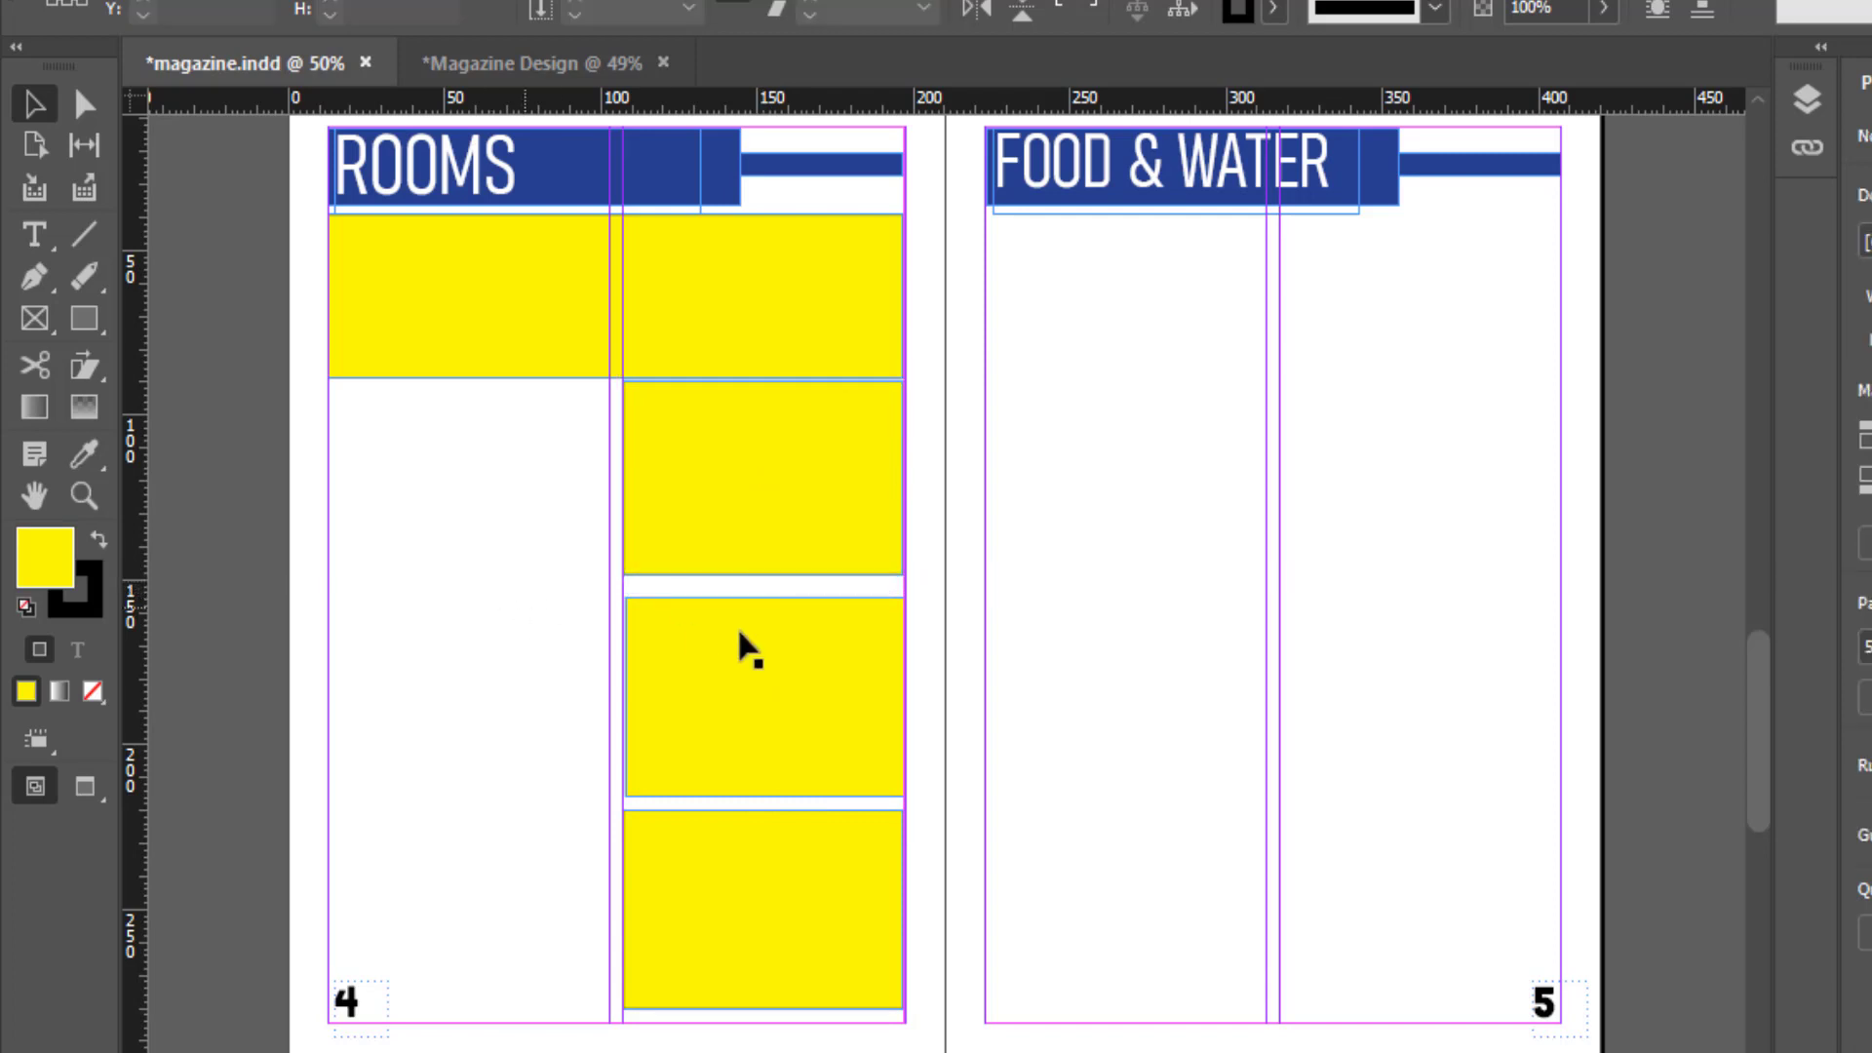
Step: Nudge the bottom yellow frame down to open a gap above it
click(769, 719)
click(749, 924)
click(758, 687)
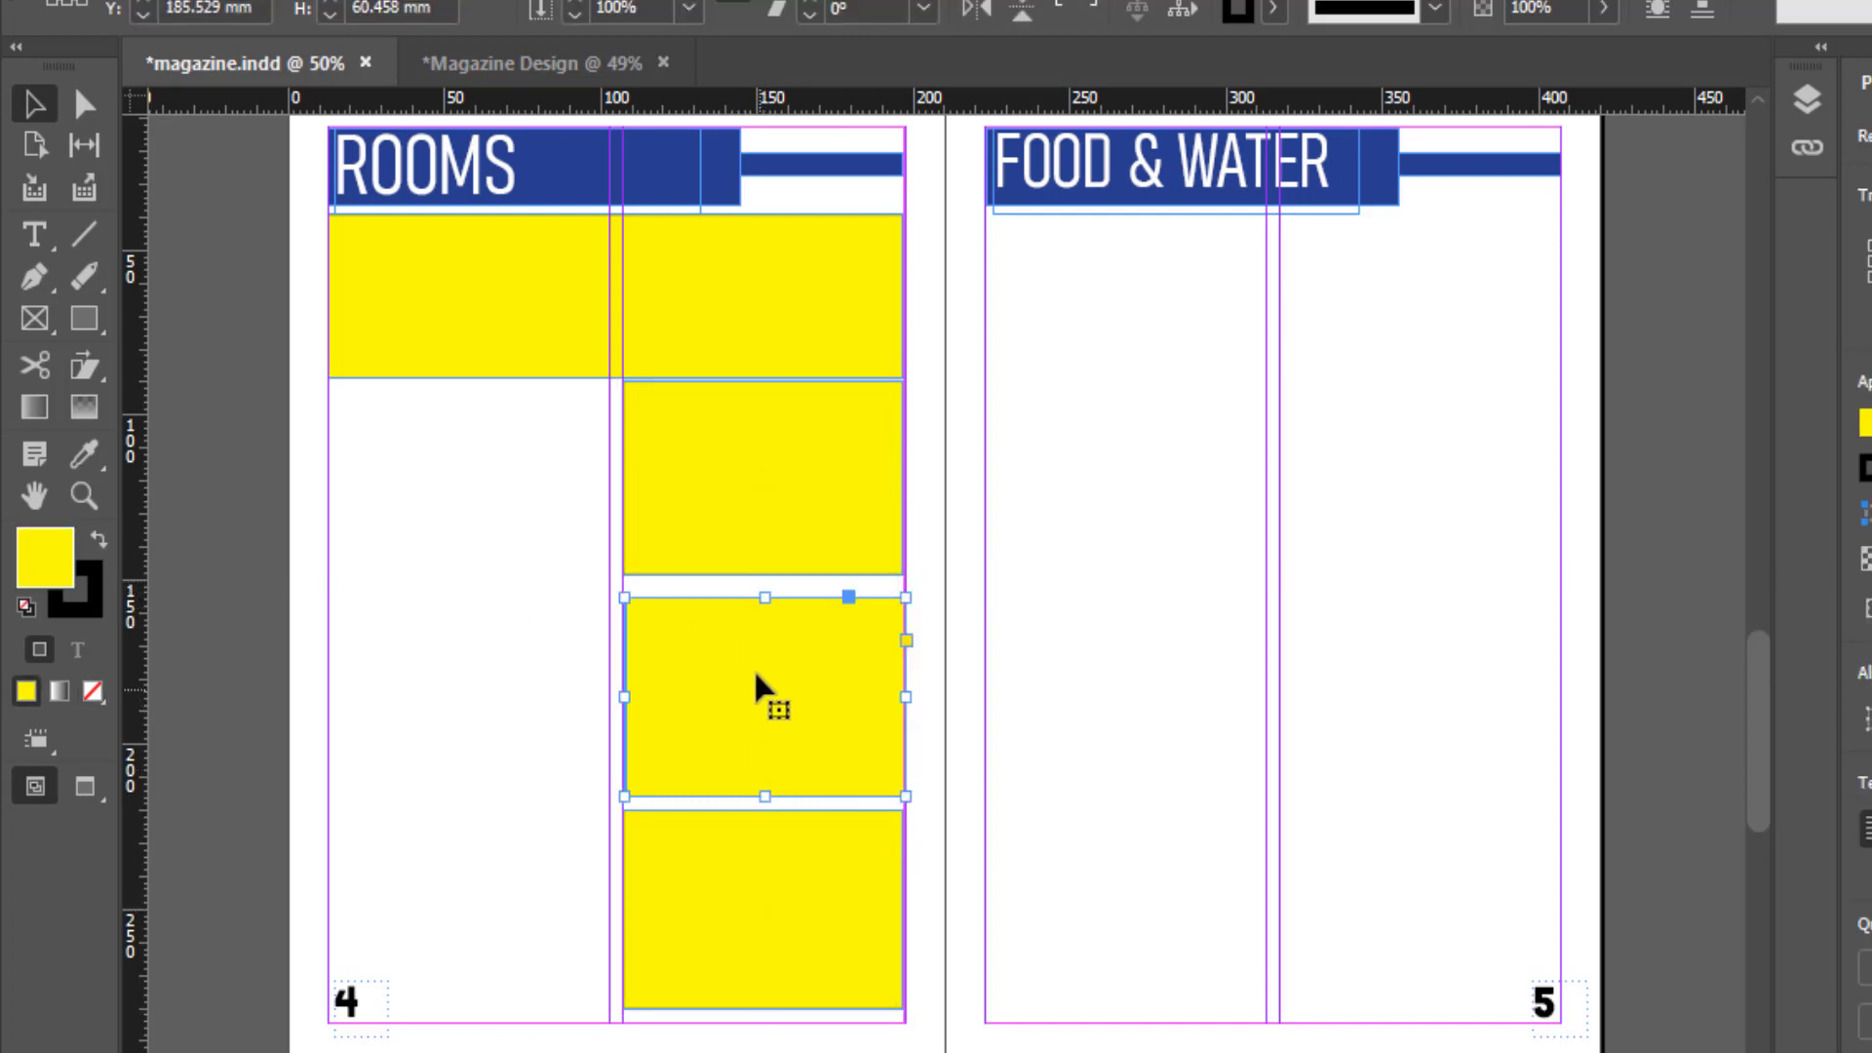
click(773, 923)
key(Down)
key(Down)
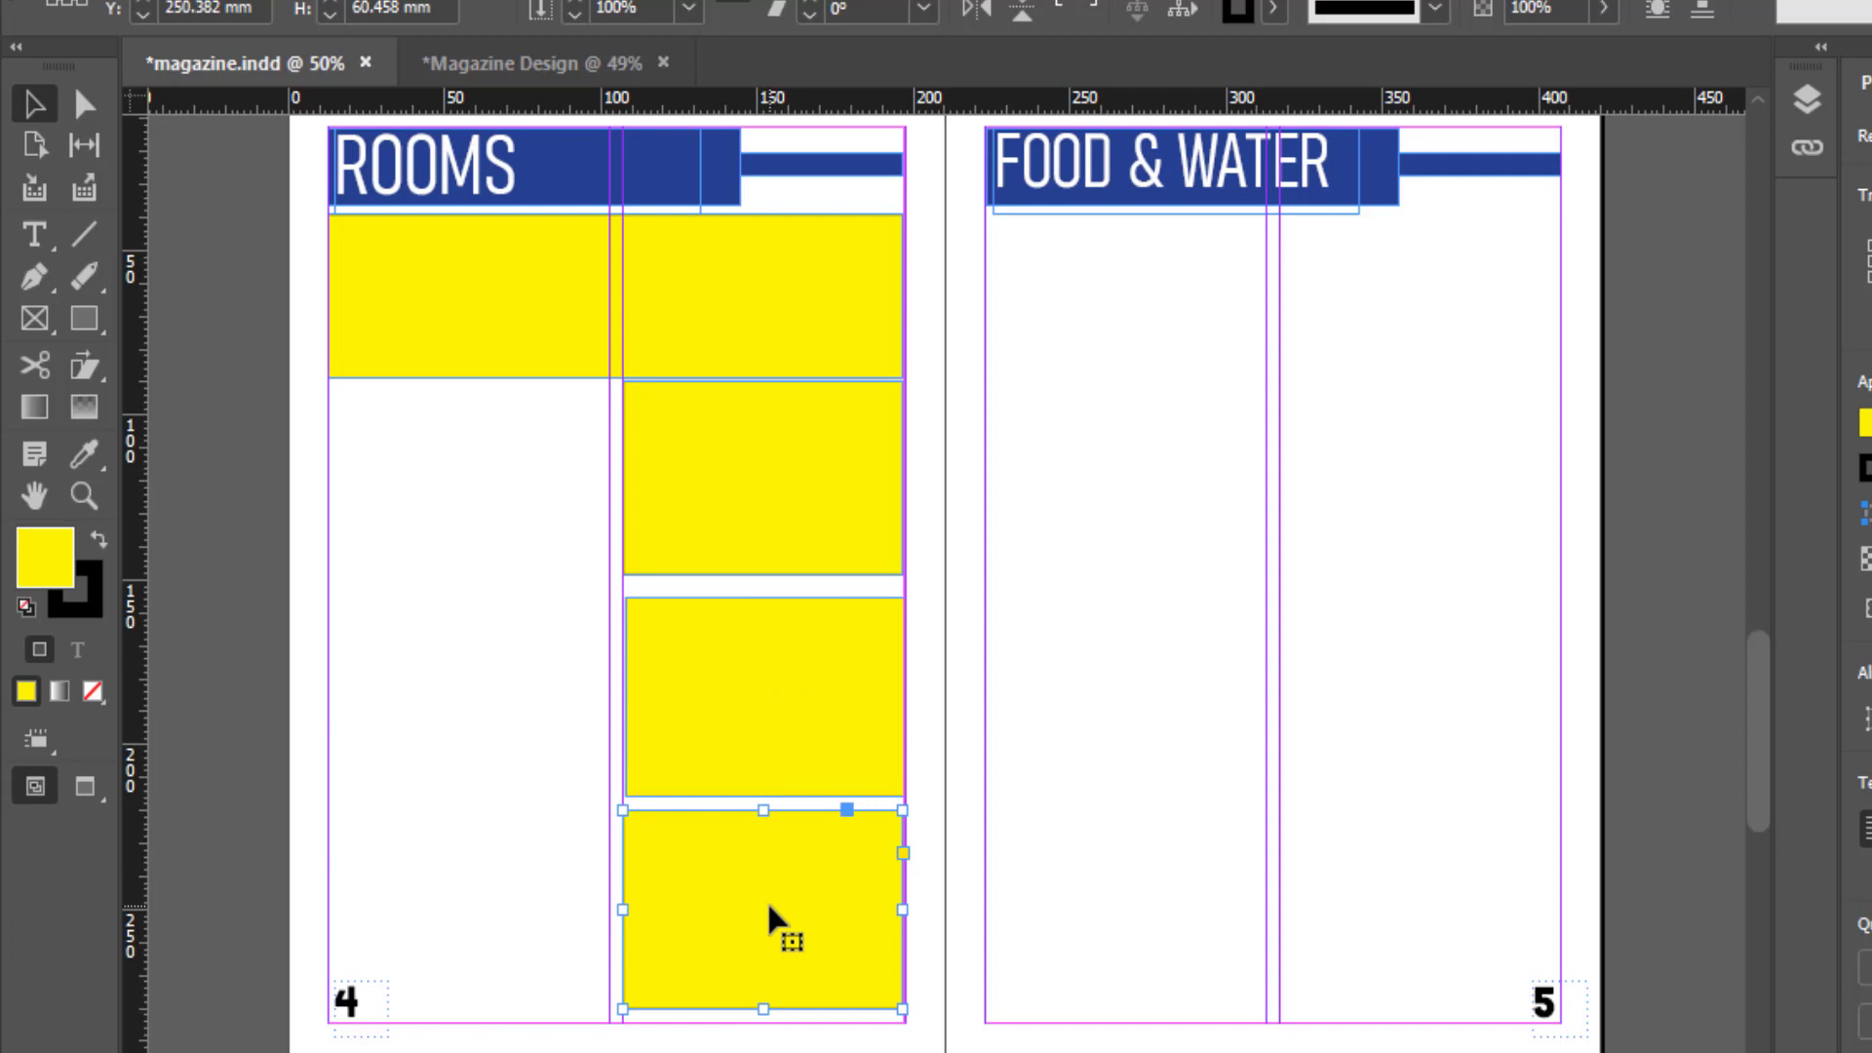
key(Down)
key(Down)
key(Down)
key(Down)
key(Down)
key(Down)
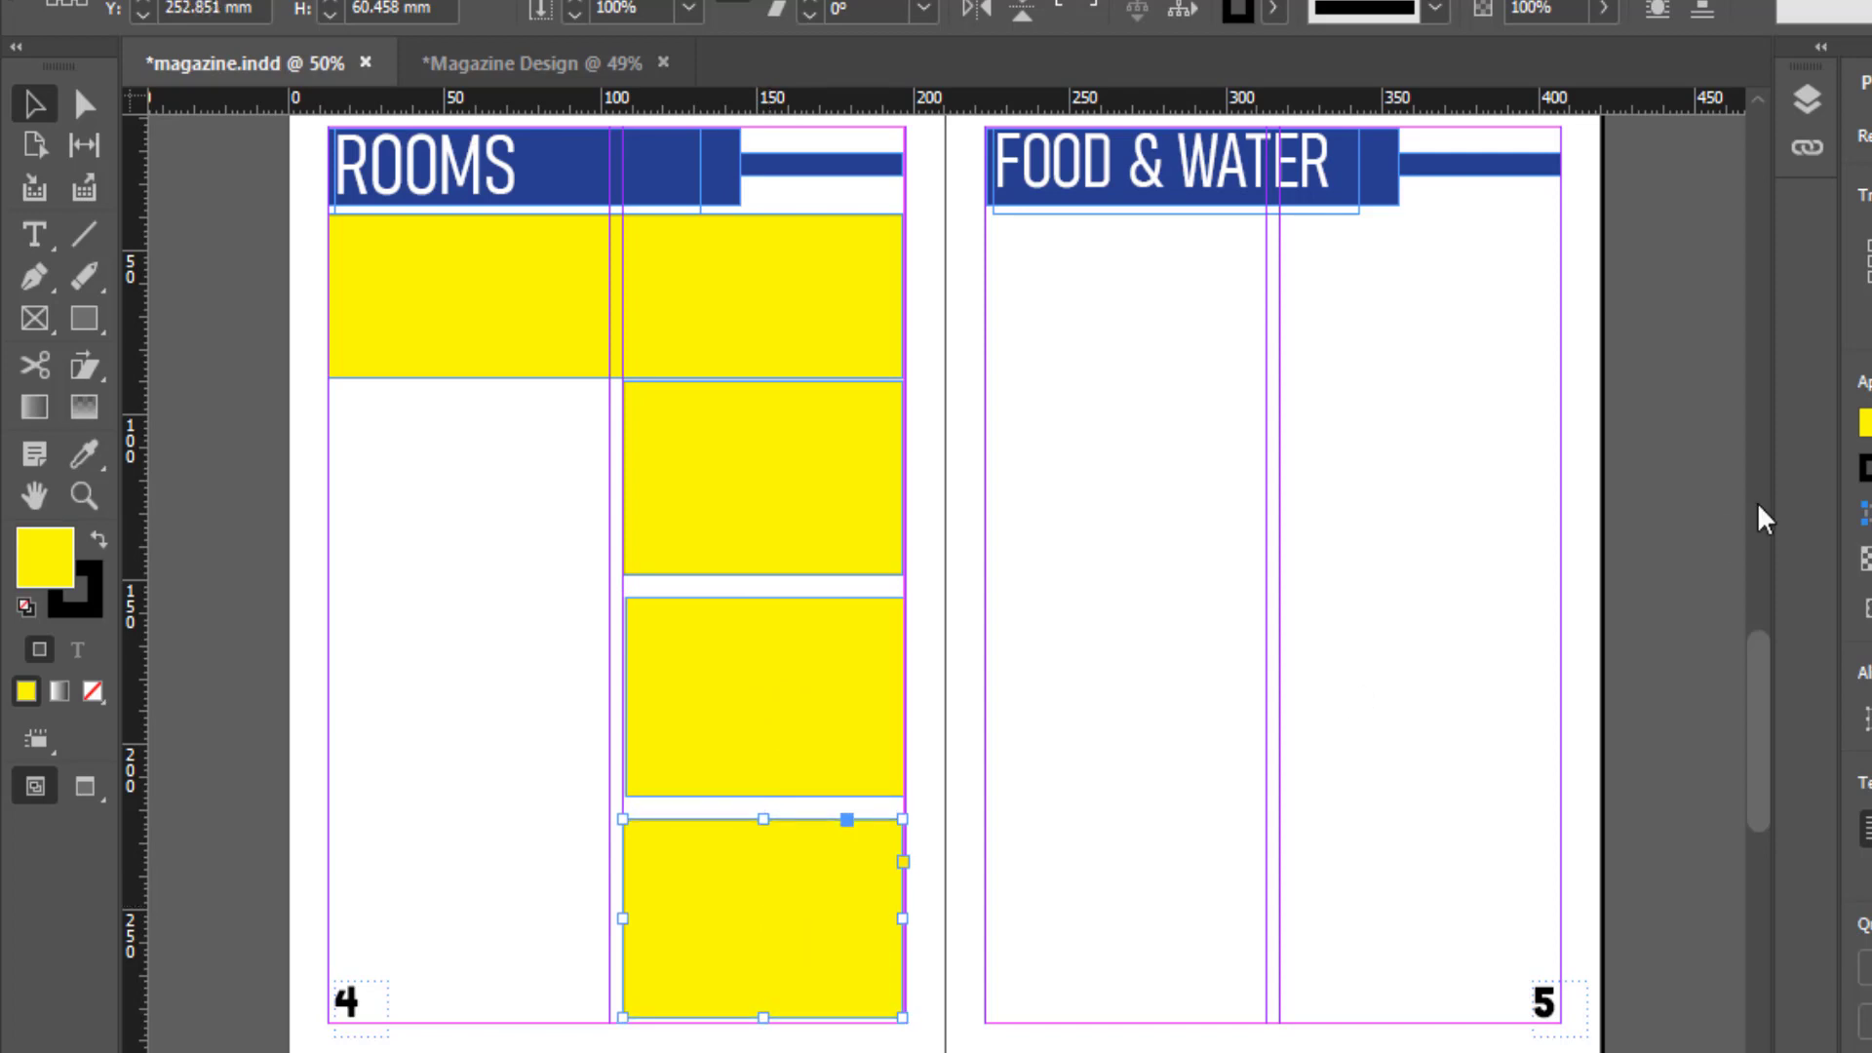
Step: Nudge the top, second and third yellow frames to even out the gaps
click(765, 749)
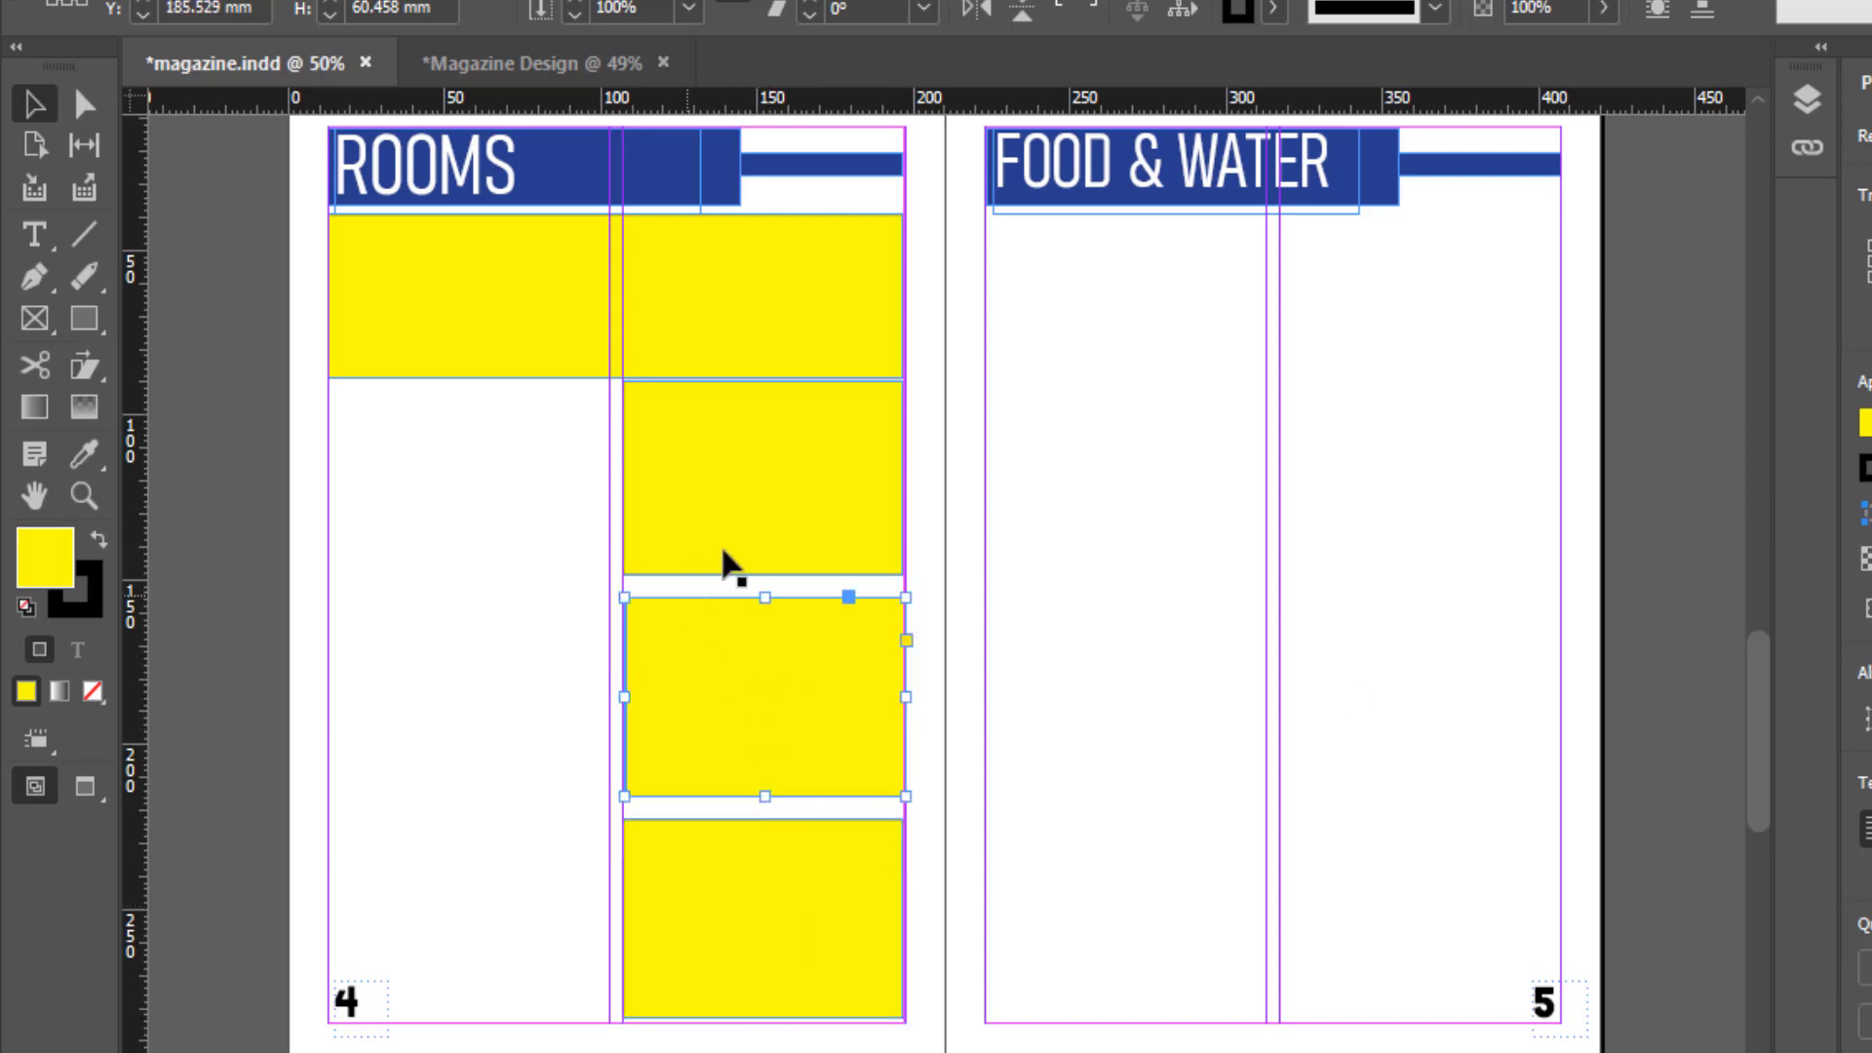
click(722, 546)
click(715, 346)
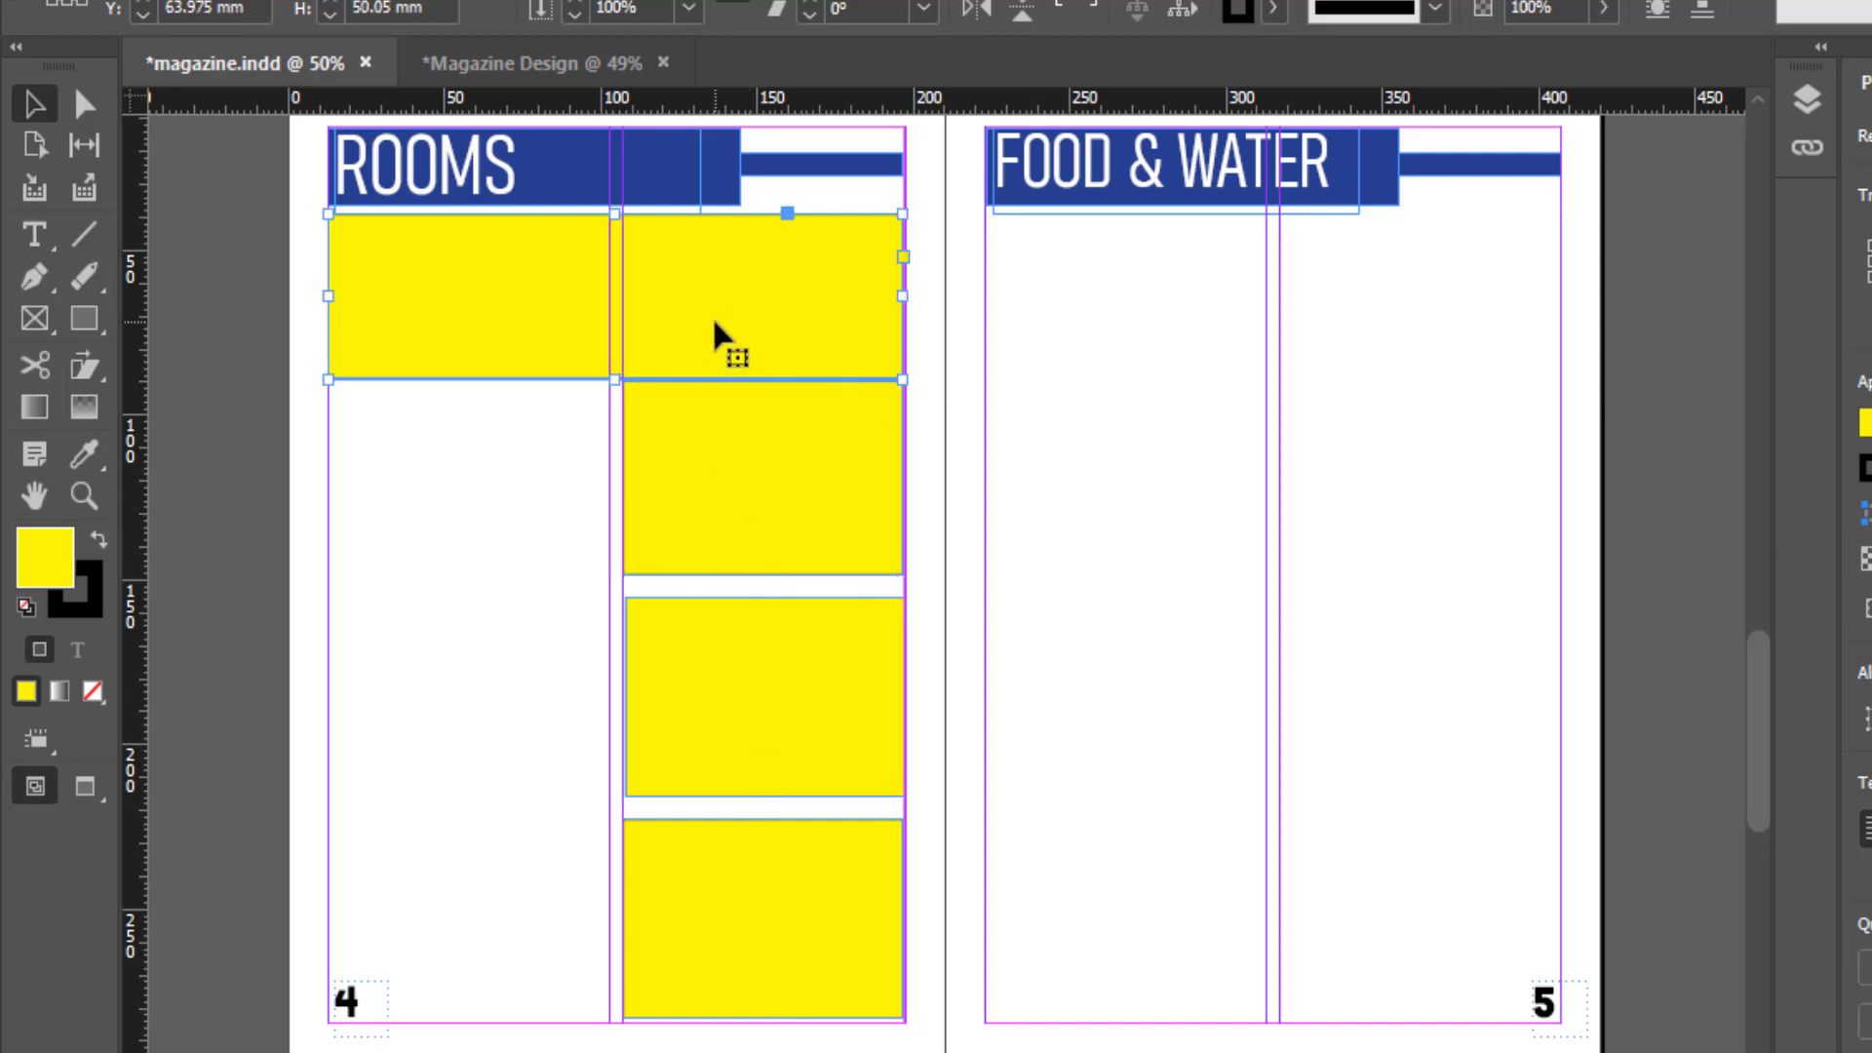
key(Up)
key(Up)
key(Up)
key(Up)
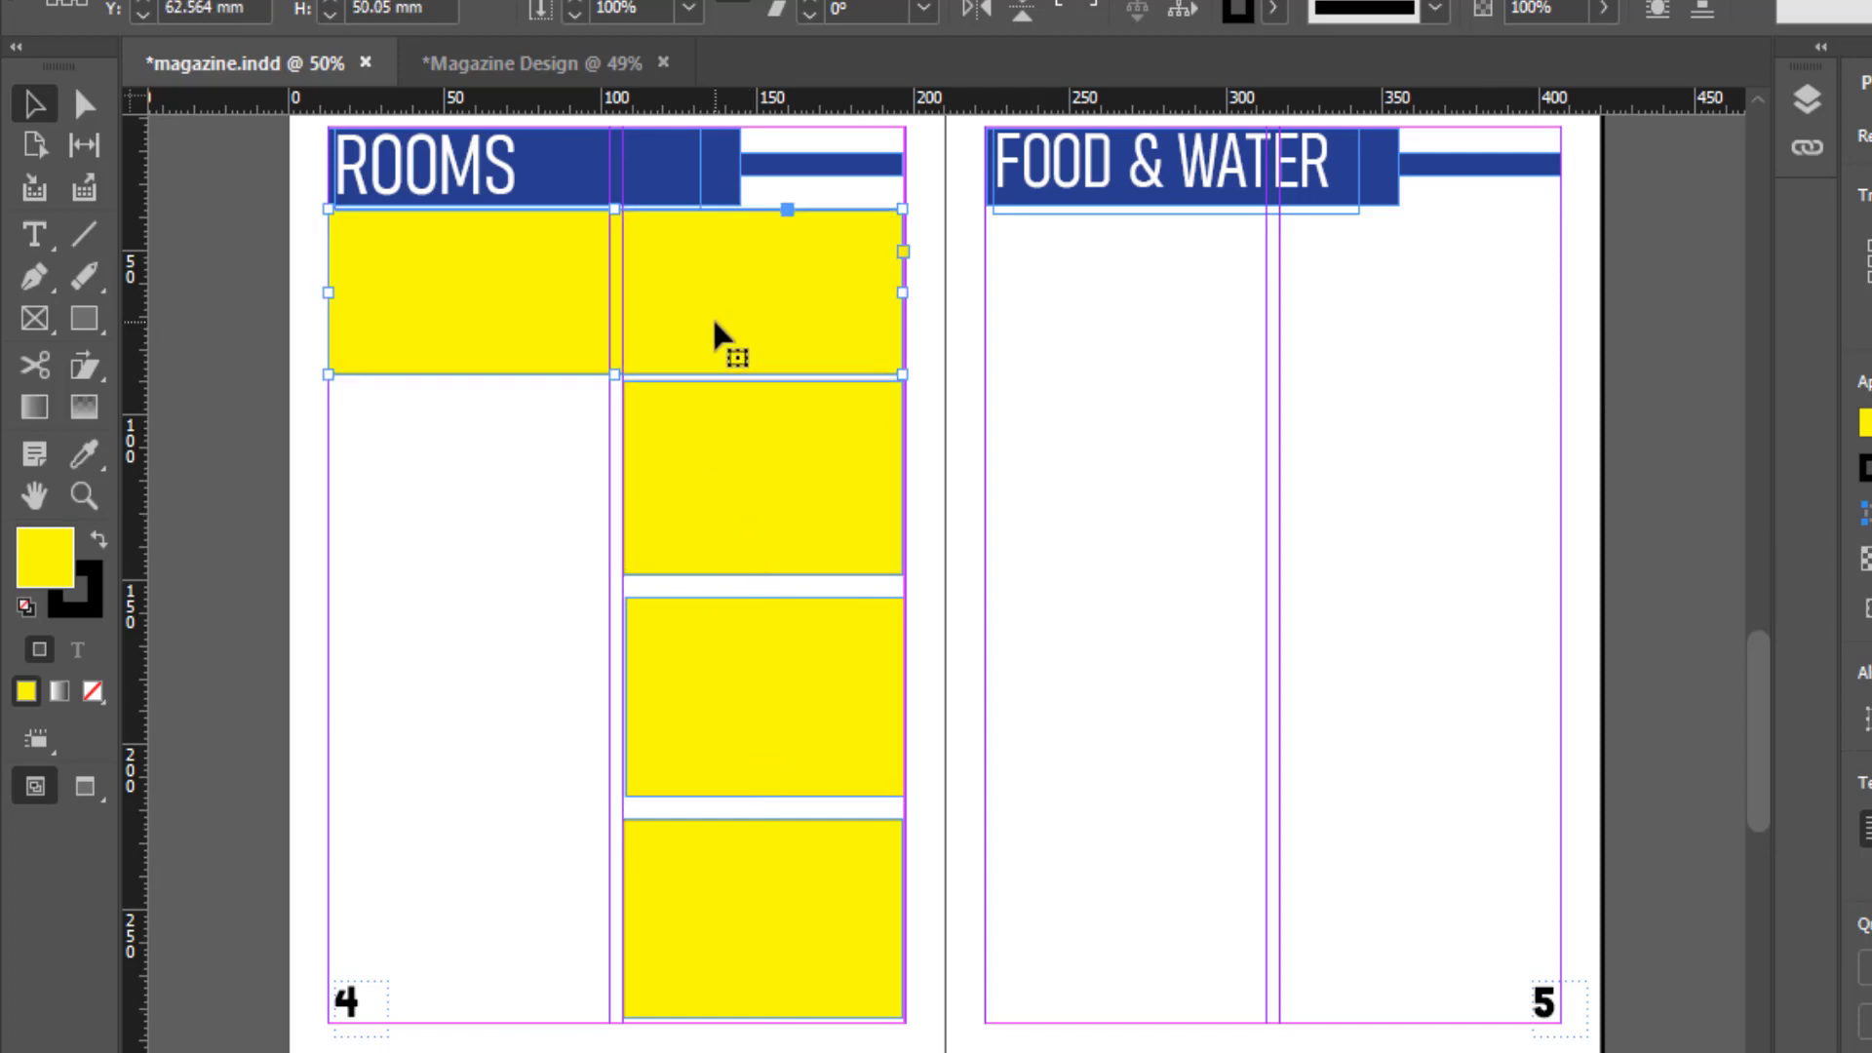
click(167, 406)
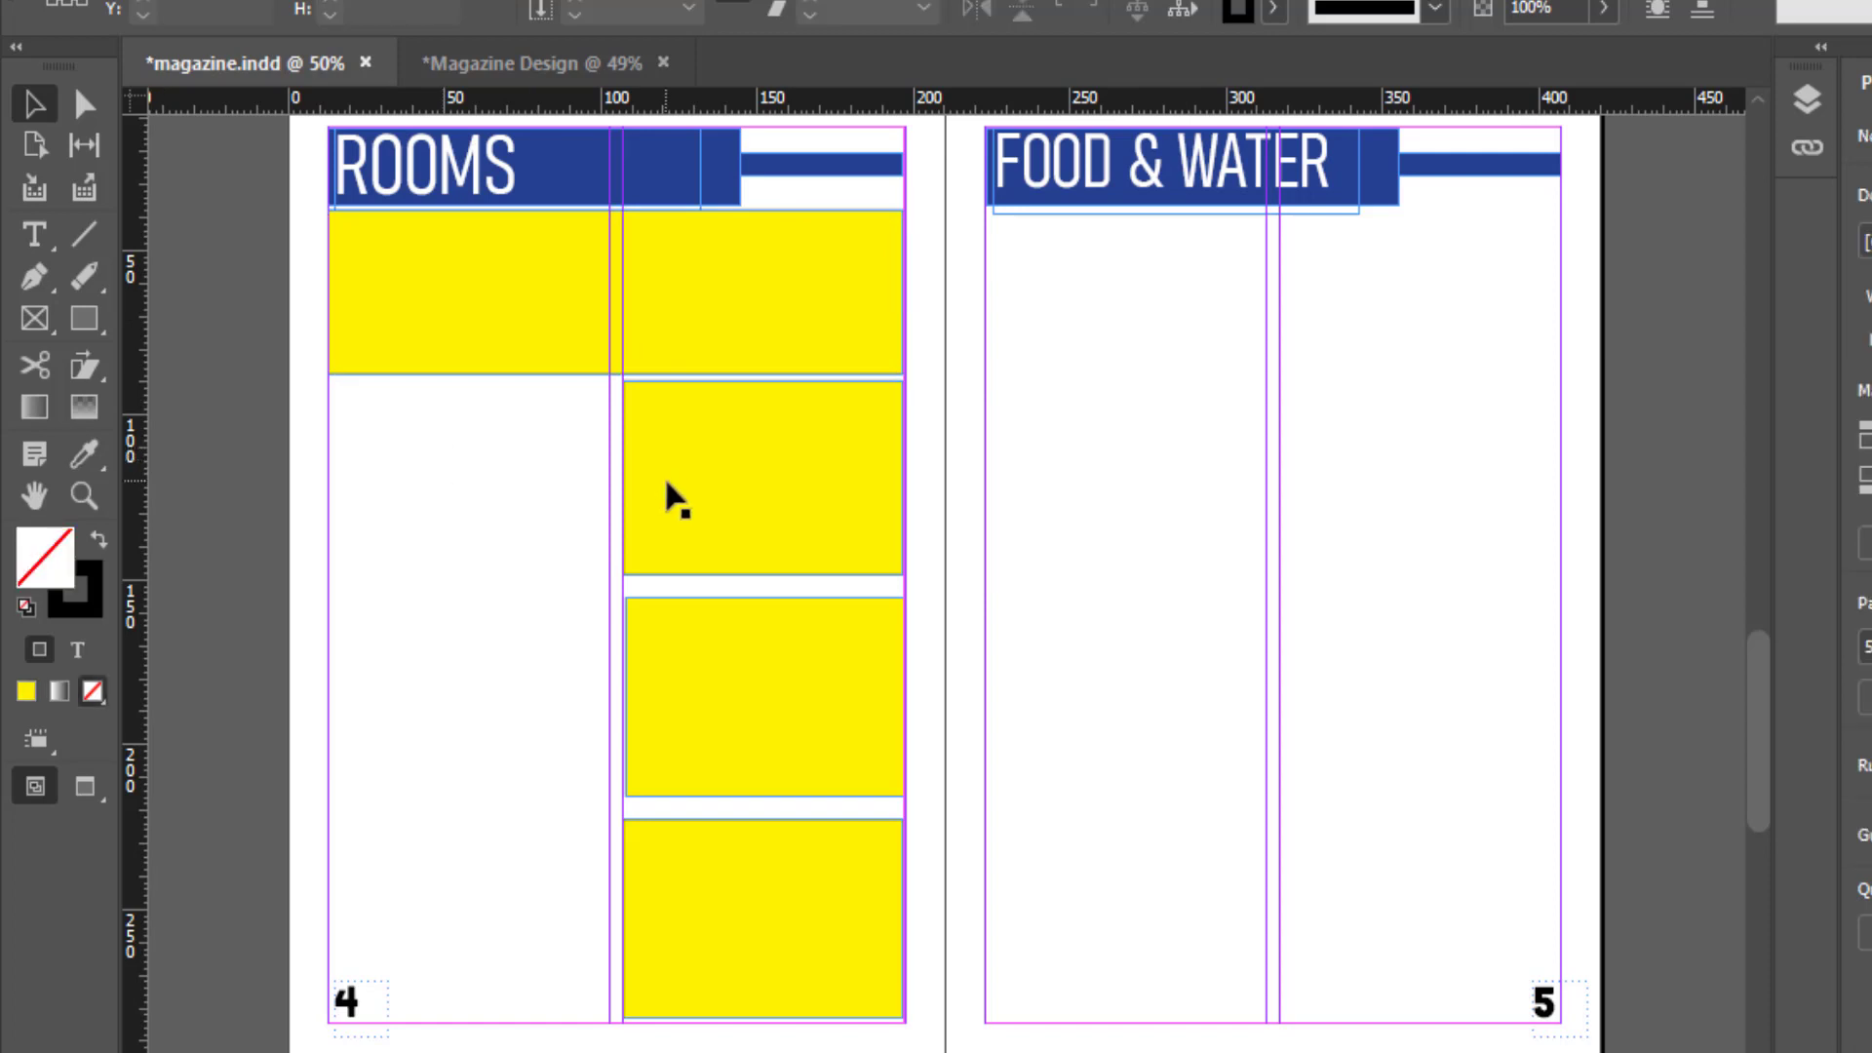
click(672, 497)
key(Down)
key(Down)
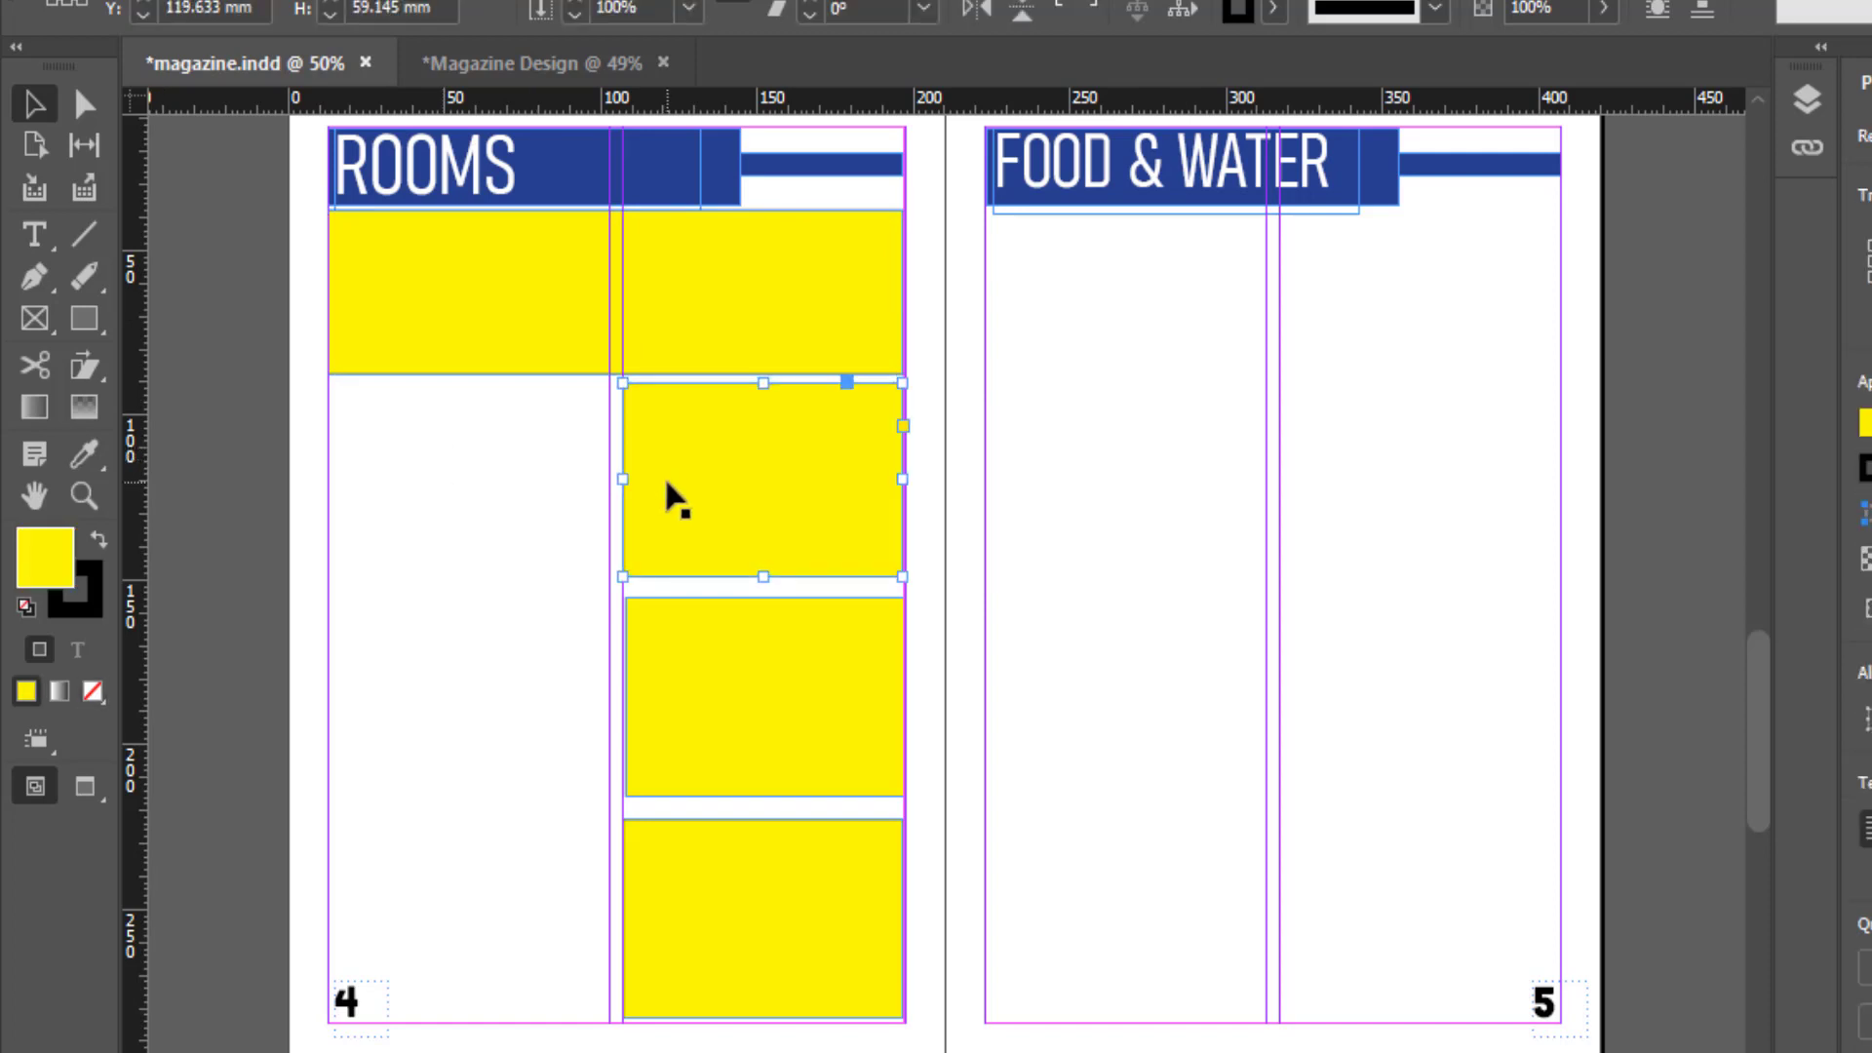
key(Down)
click(710, 668)
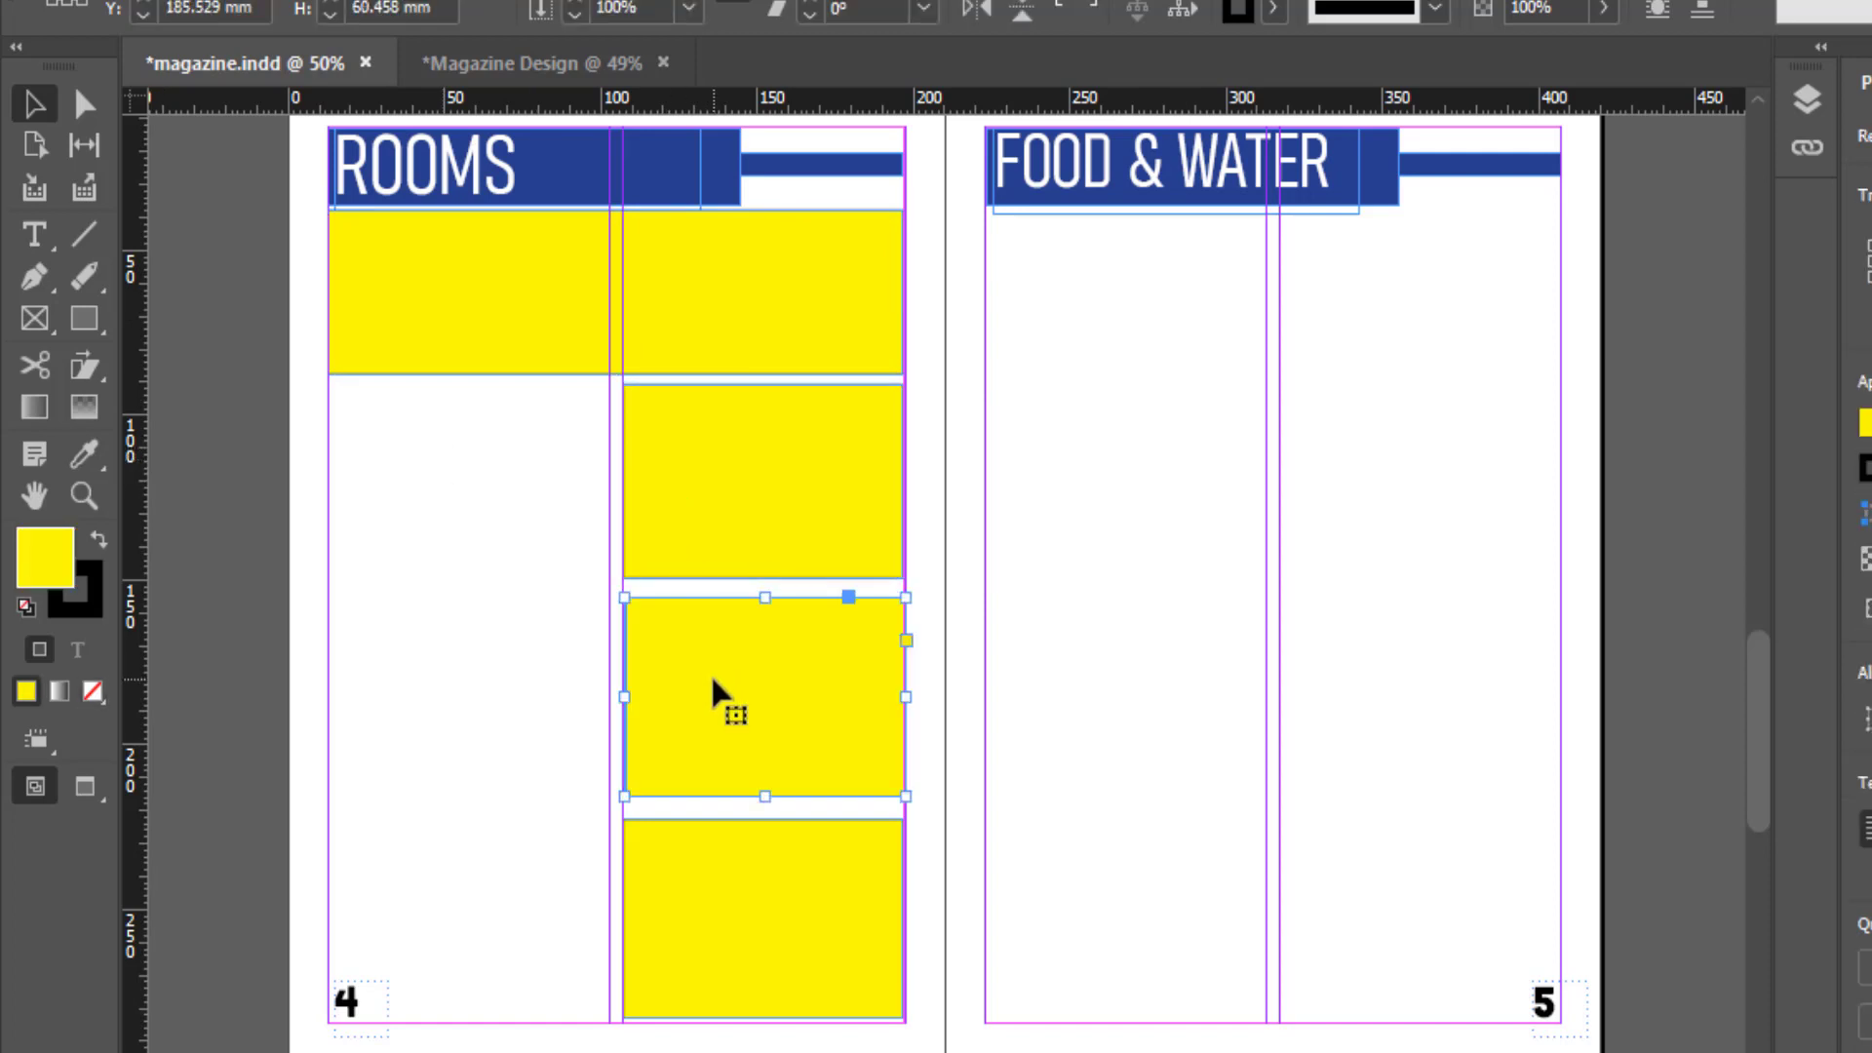
key(Down)
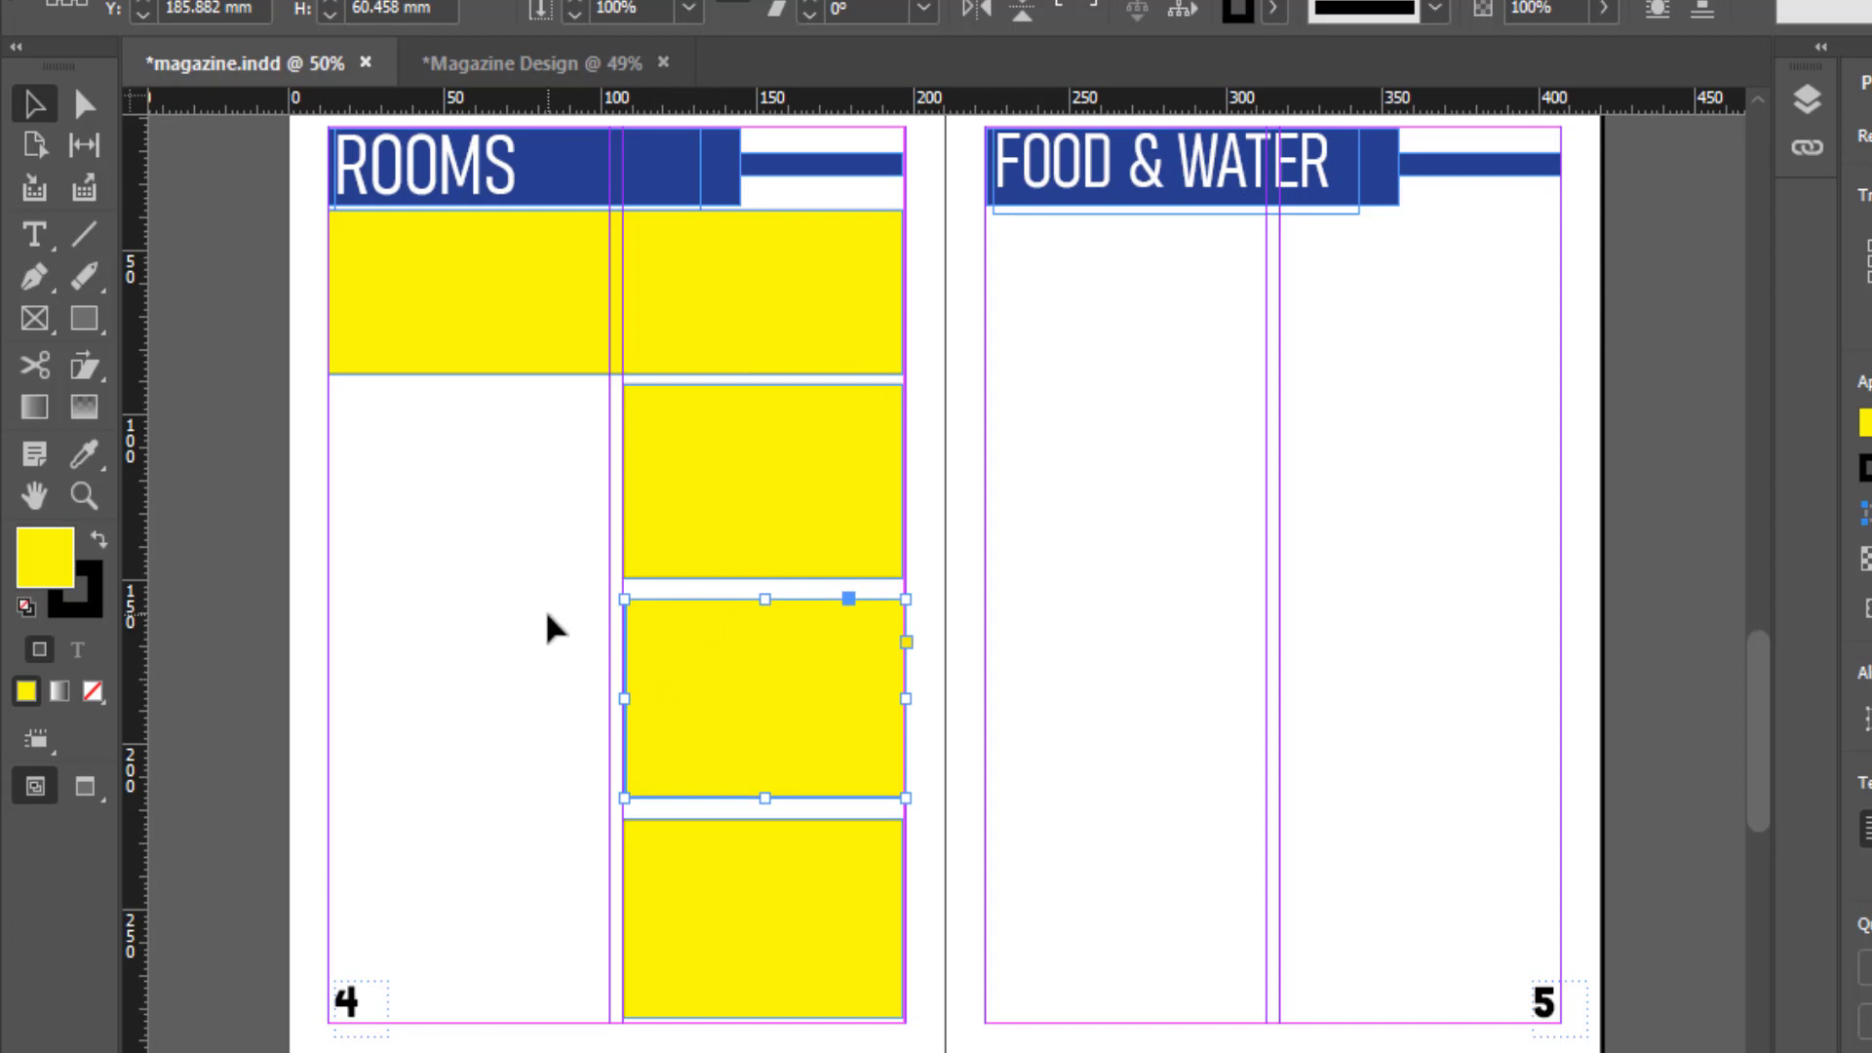
click(84, 322)
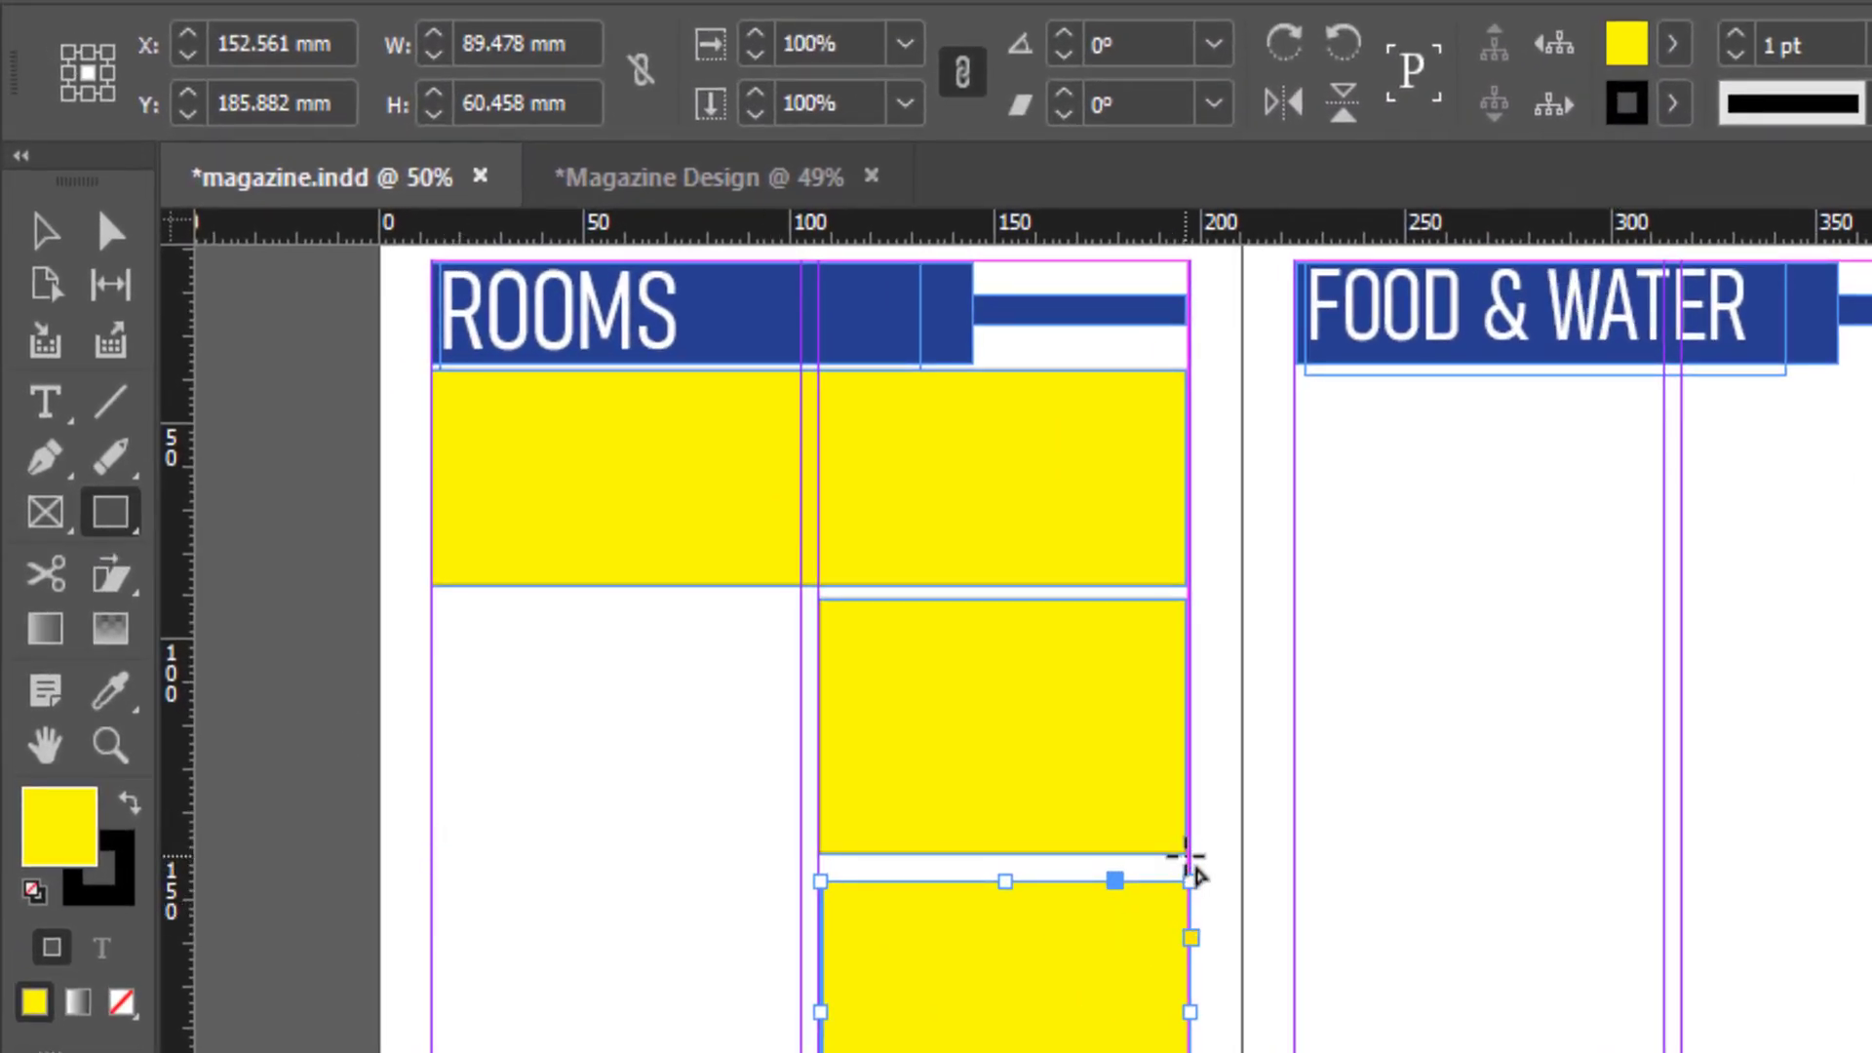
Step: Draw a thin bar across page 4's gap, filled dark blue C=100 M=90 Y=10 K=0
mouse_move(1185, 856)
mouse_down()
mouse_move(709, 890)
mouse_move(434, 867)
mouse_up()
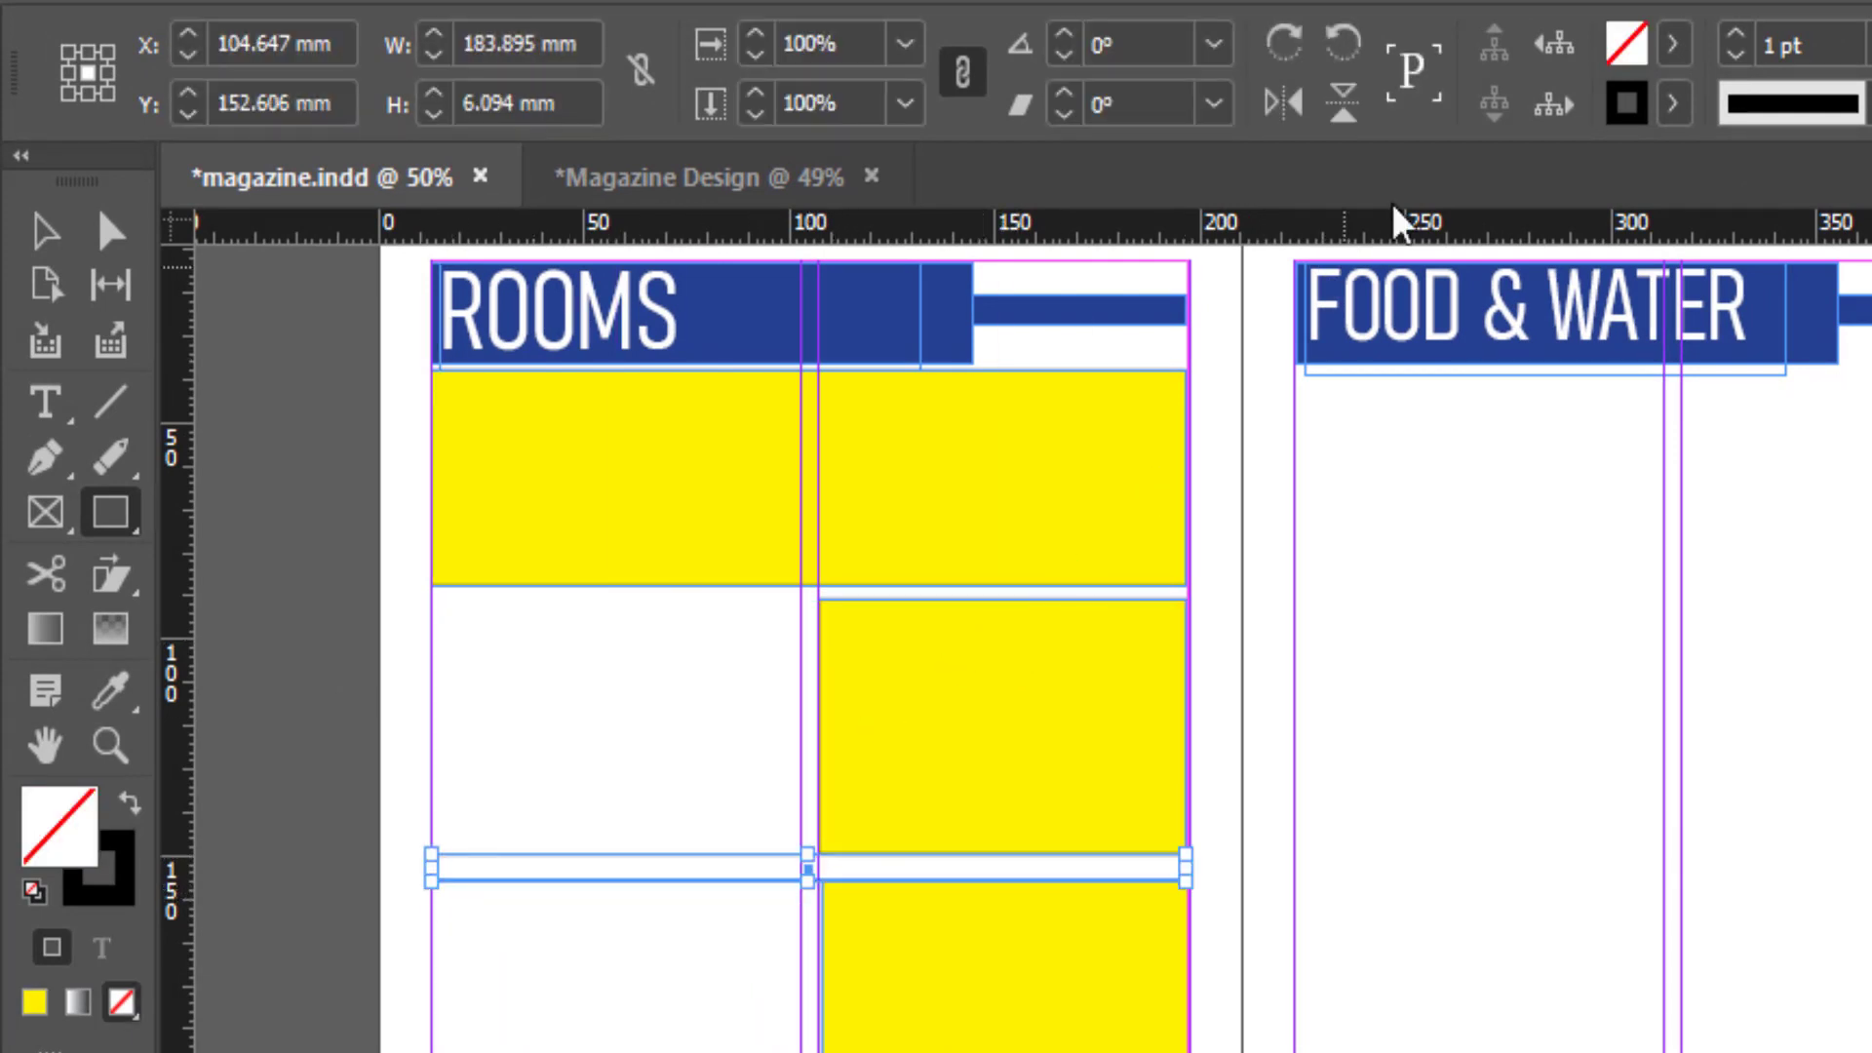
click(1673, 44)
scroll(1248, 575, down, 1)
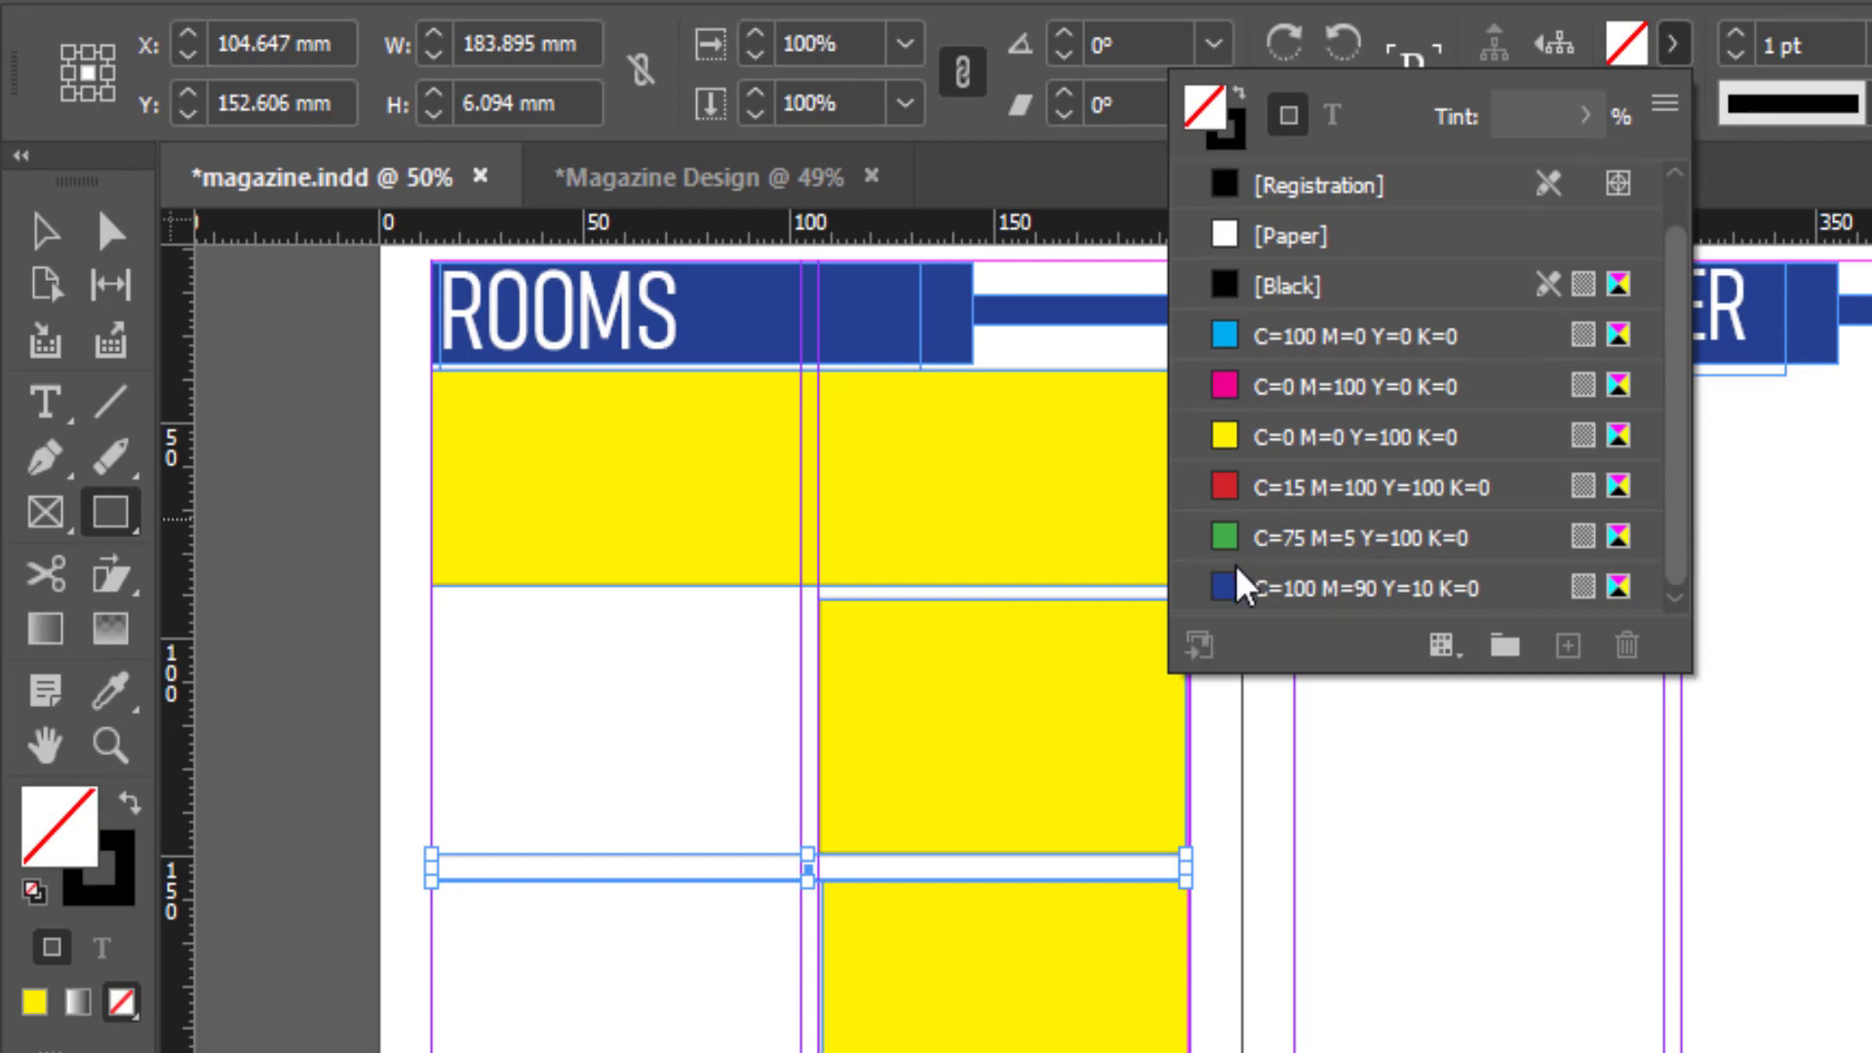
click(1225, 588)
click(49, 234)
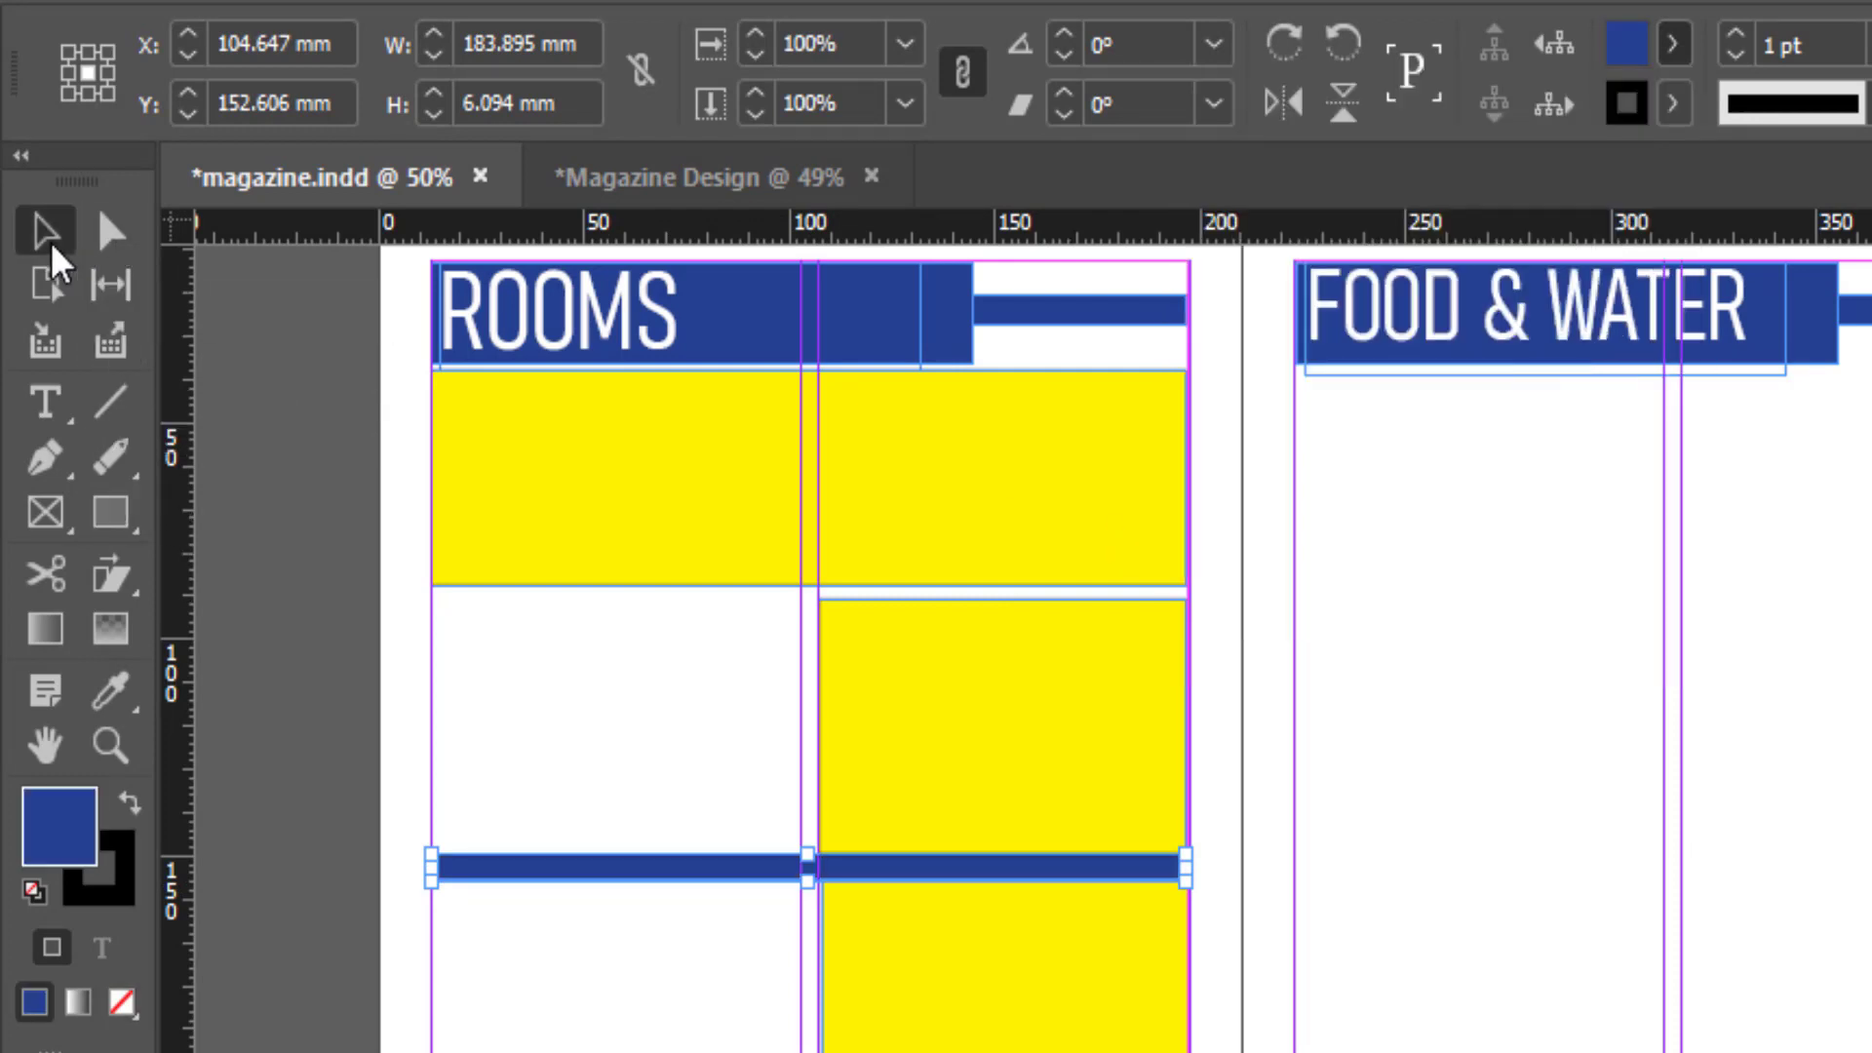
click(488, 1043)
Step: Duplicate the blue bar and move the copy into the lower gap
click(836, 869)
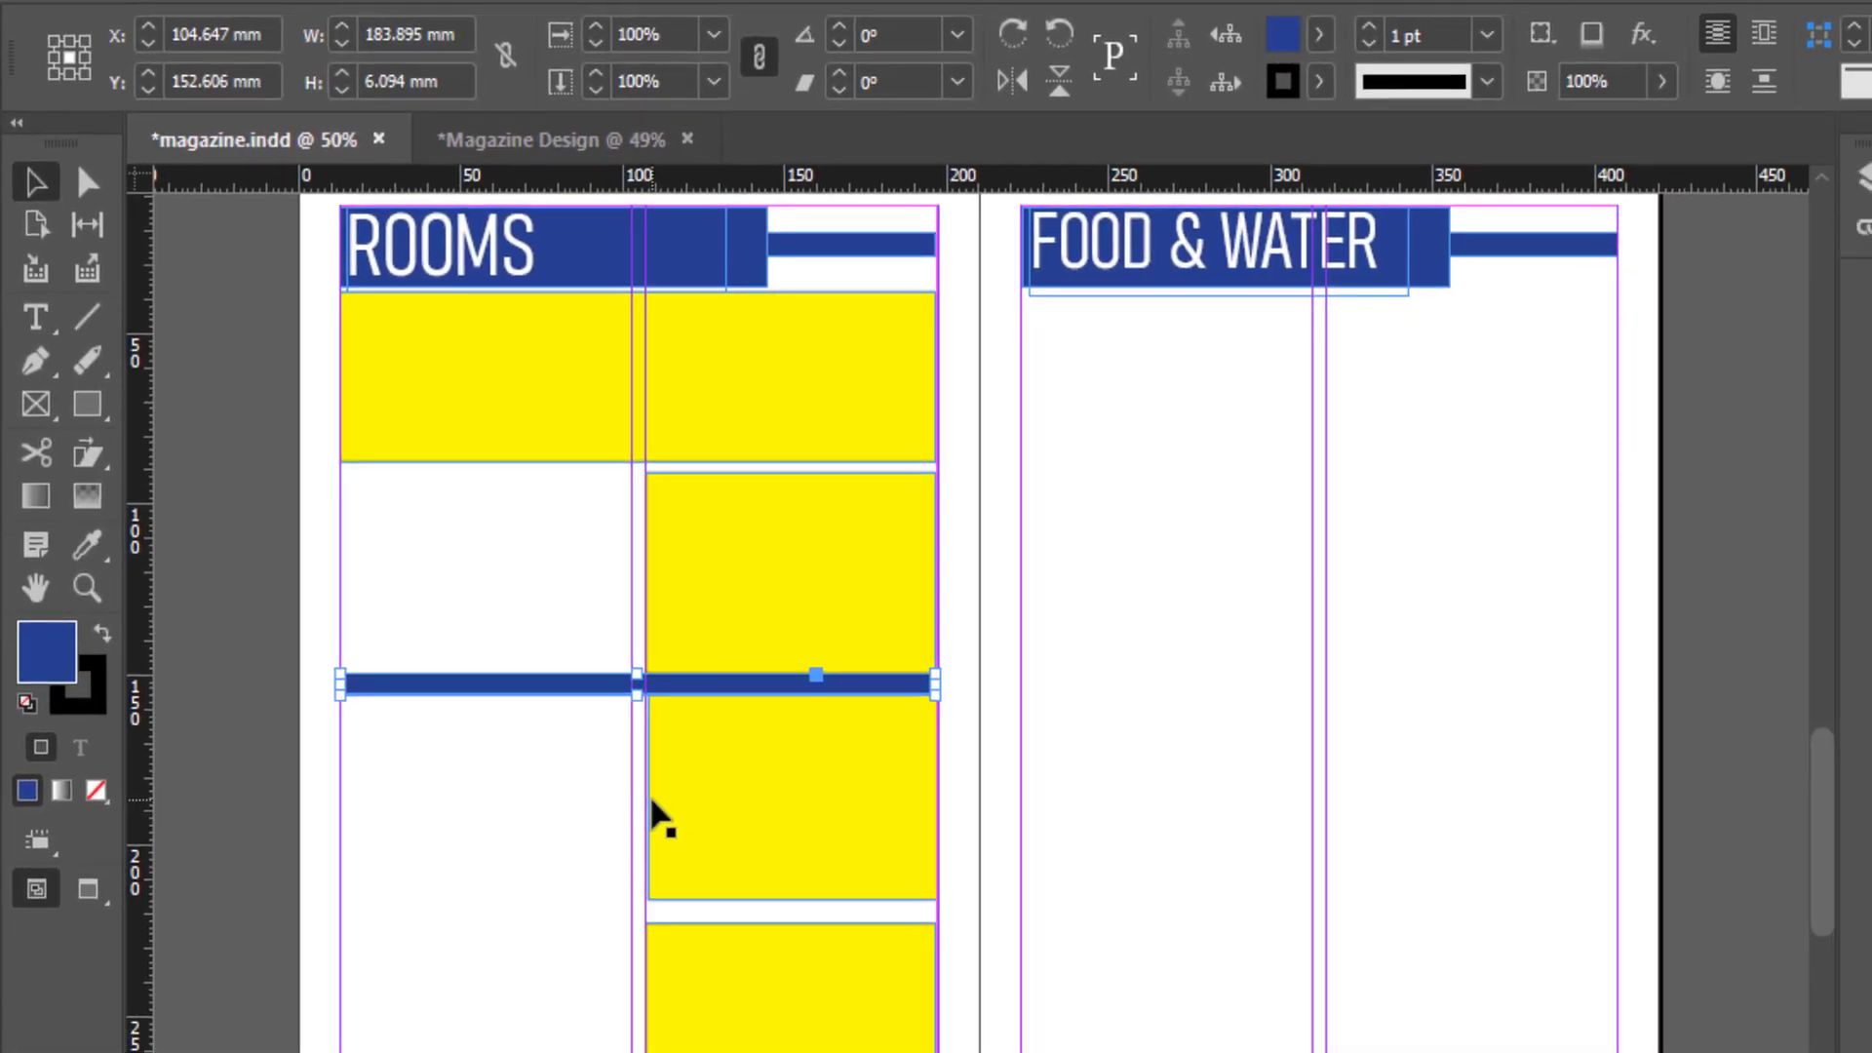
key(ctrl+c)
key(ctrl+v)
drag(1024, 731, 681, 927)
click(213, 765)
Step: Reset the default fill to none and select the top and bottom yellow frames
key(slash)
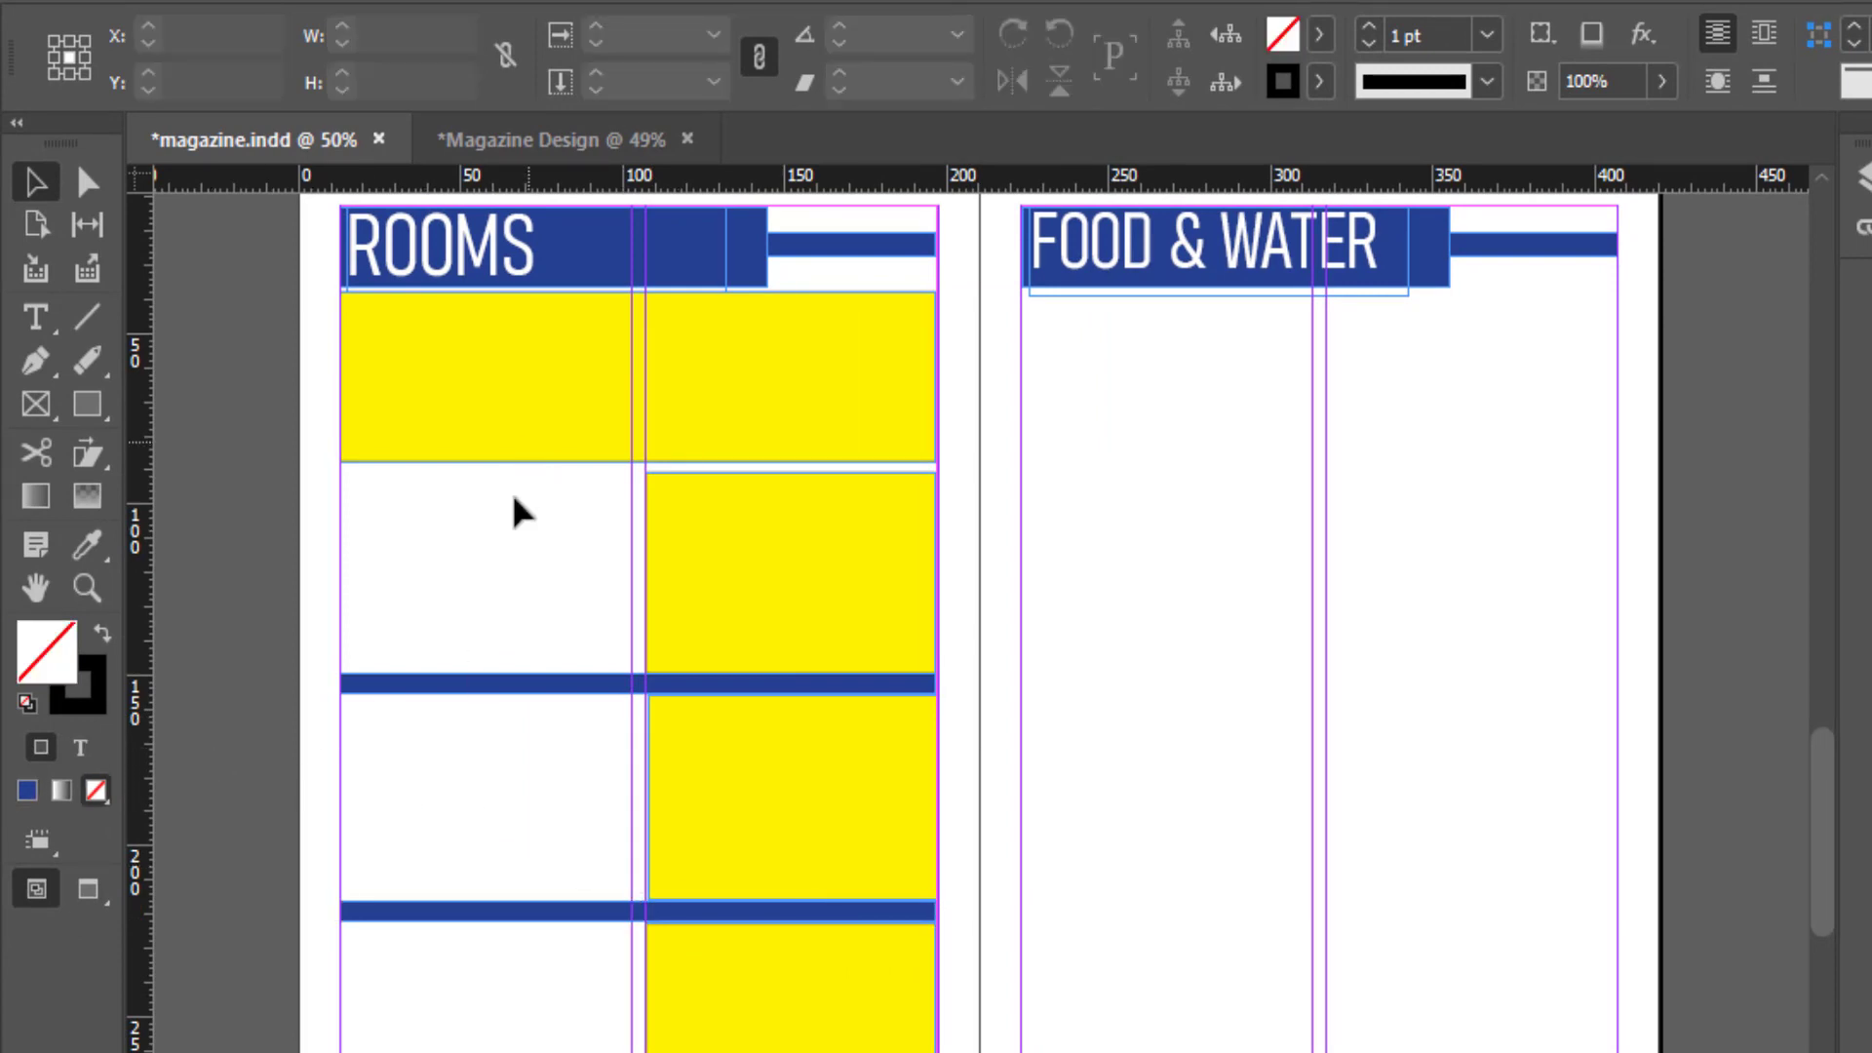
click(766, 611)
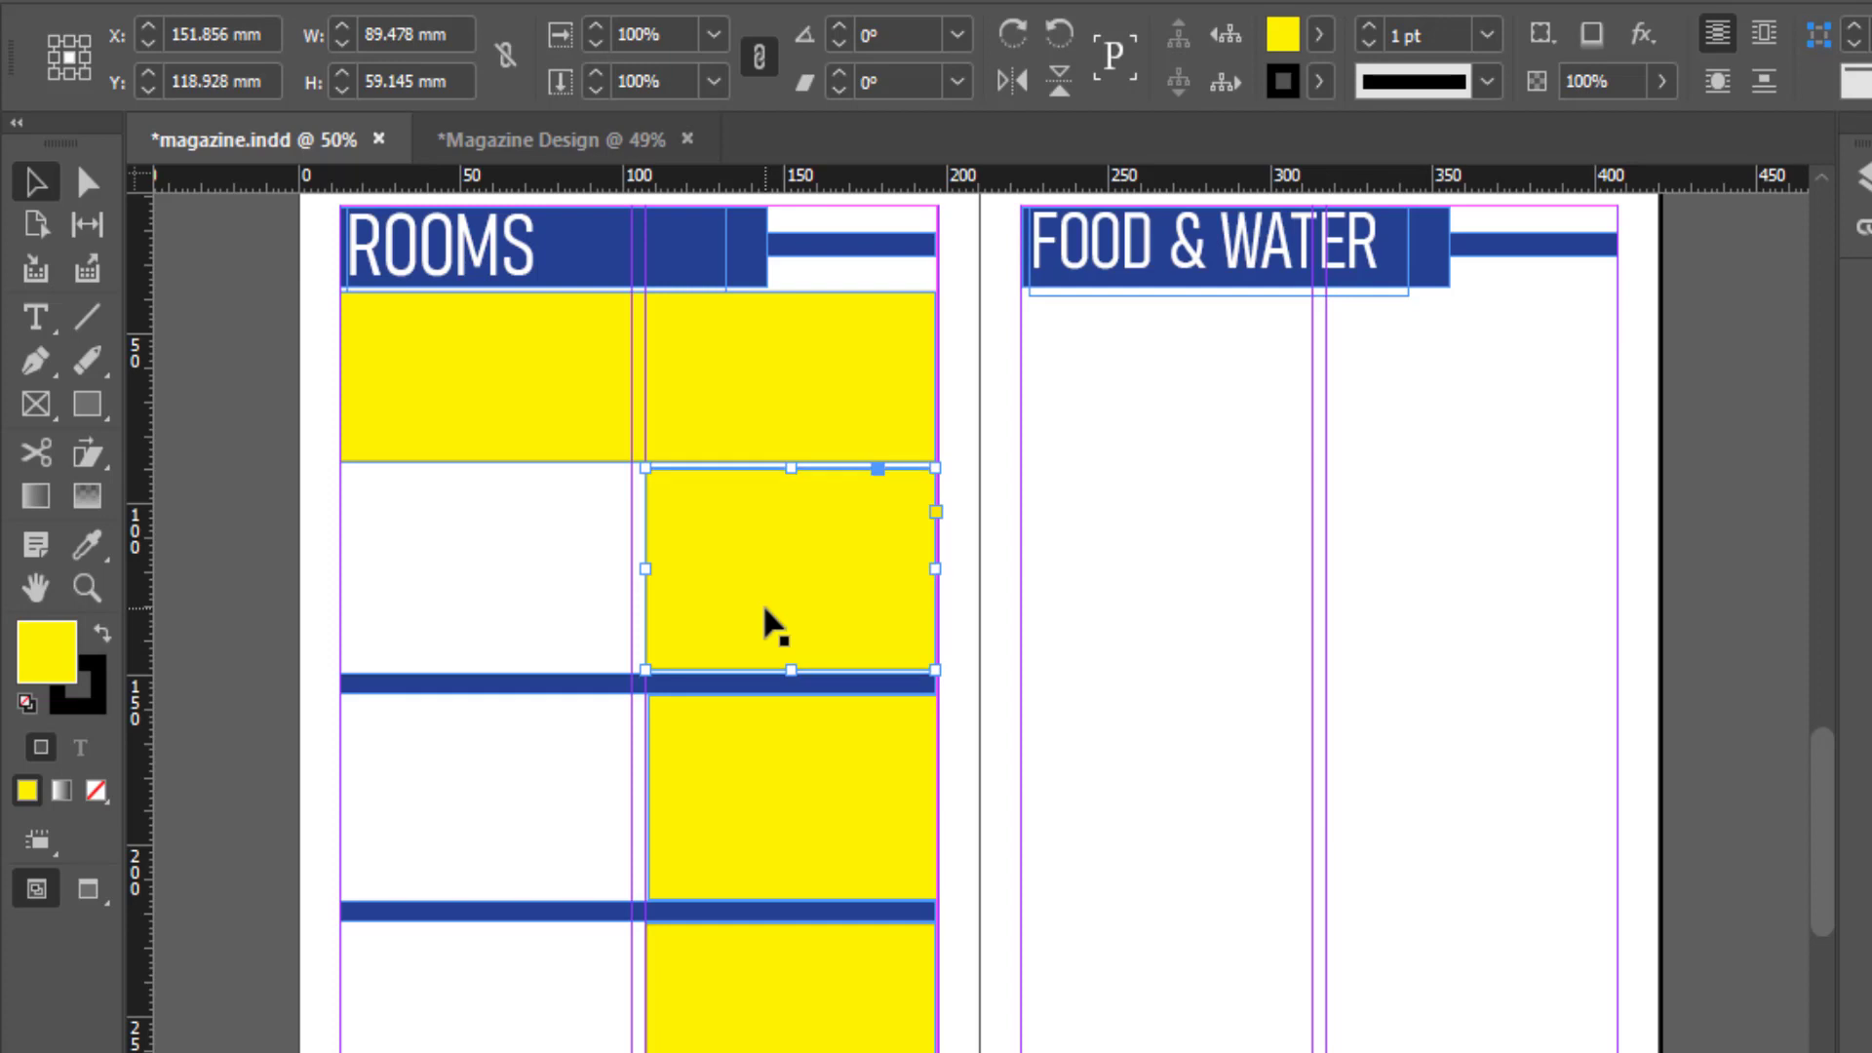
click(256, 655)
key(slash)
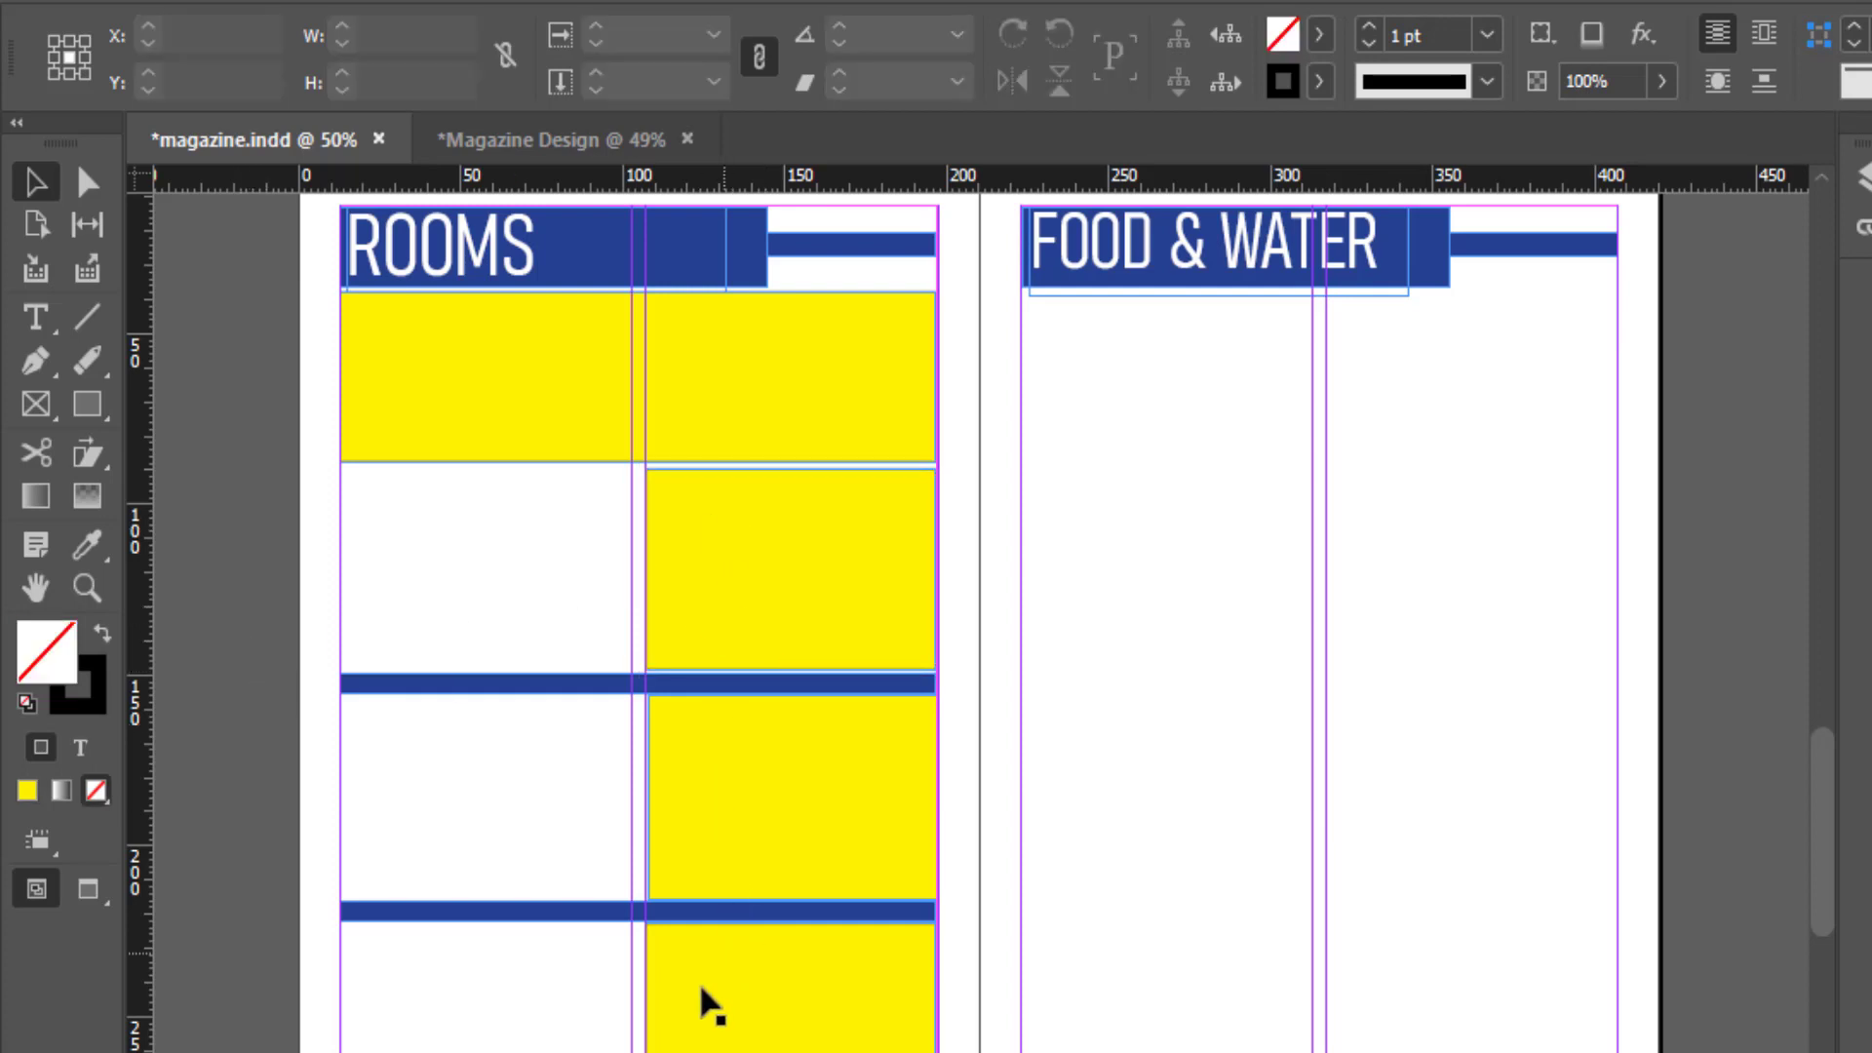
click(735, 398)
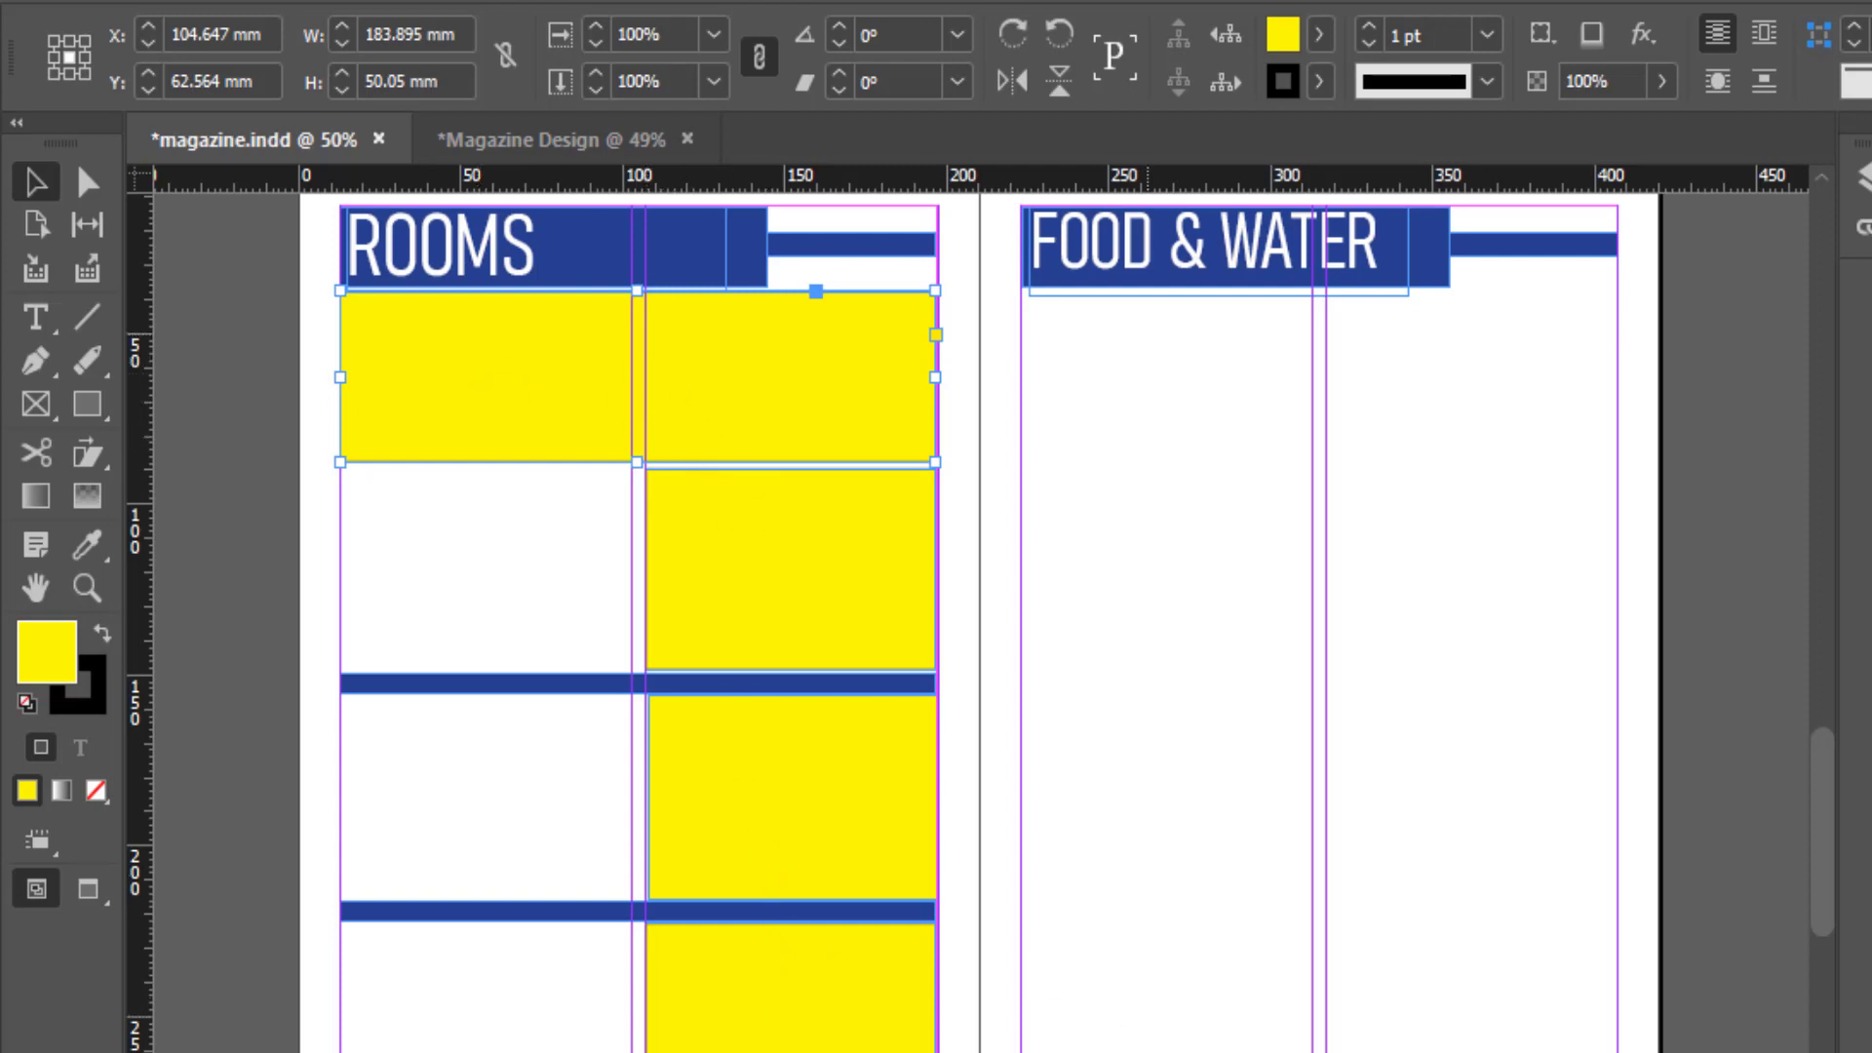
click(790, 985)
Step: Drop the devon-janse-van-rensburg bedroom photo into the ROOMS page's top yellow frame
key(Down)
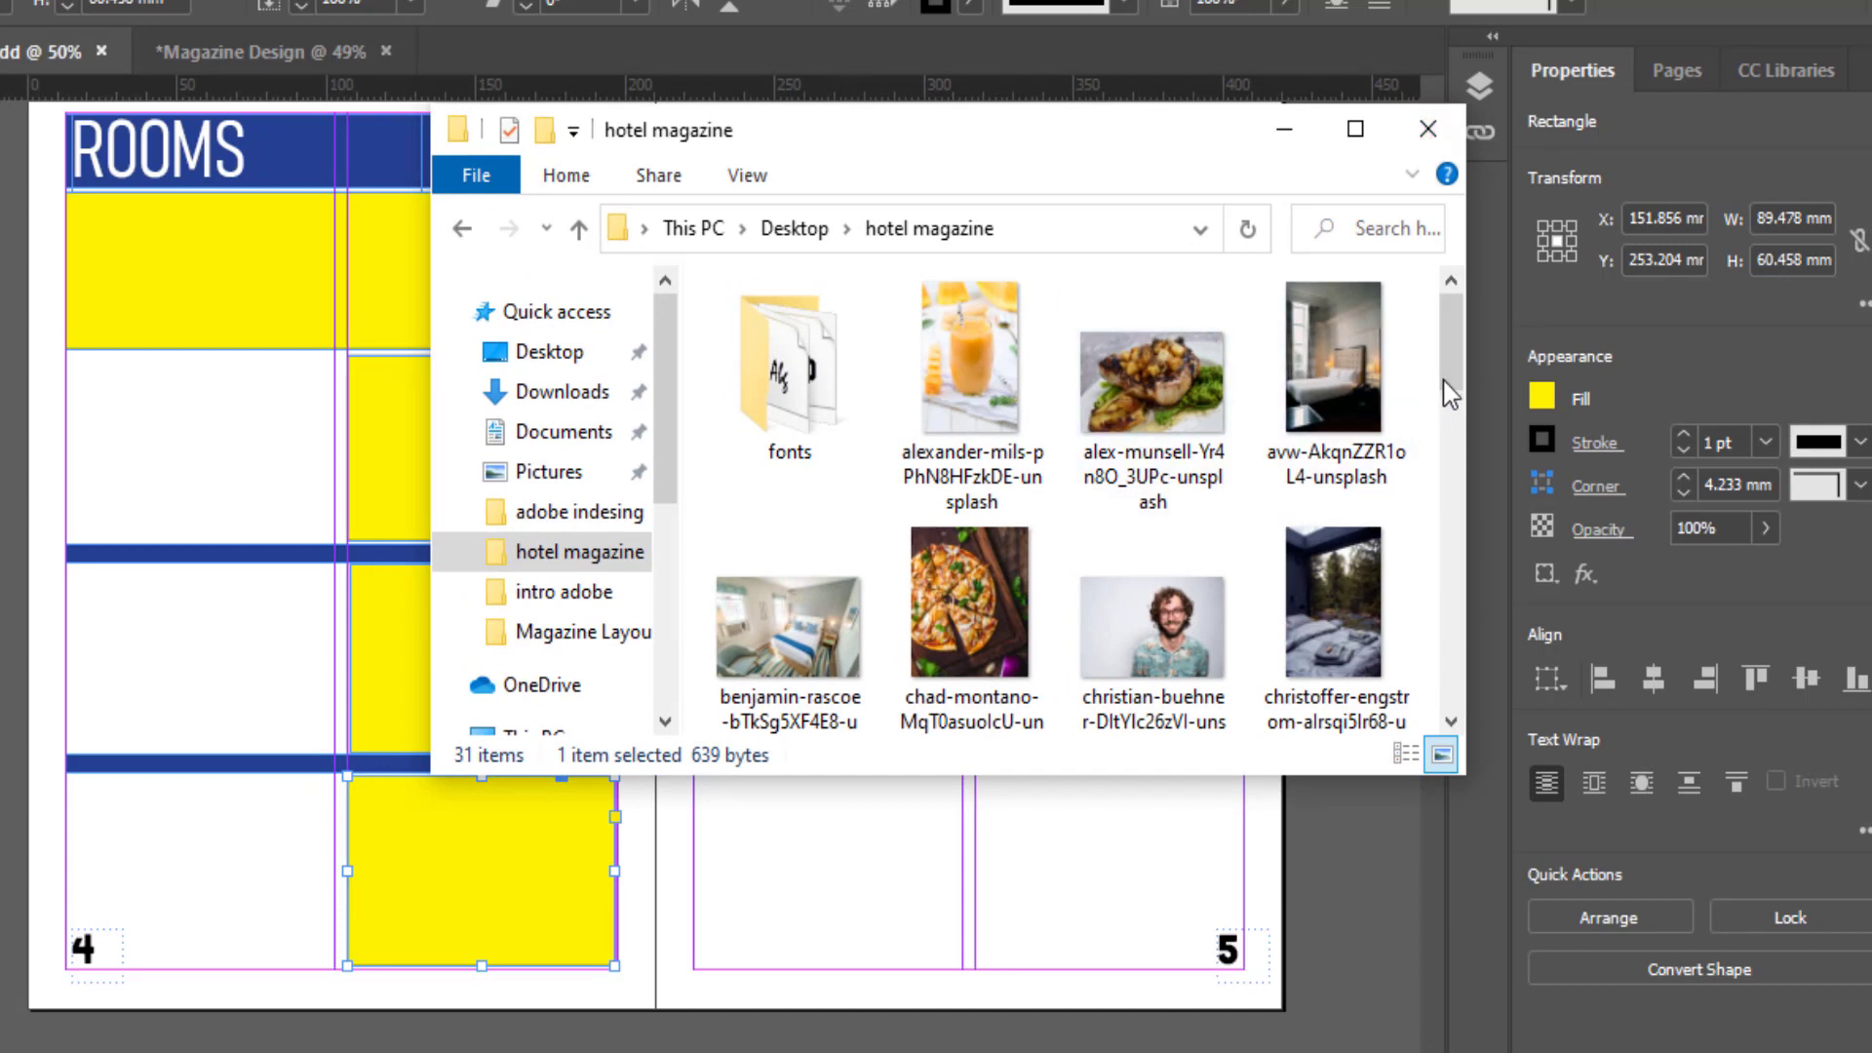
drag(1444, 363, 1442, 477)
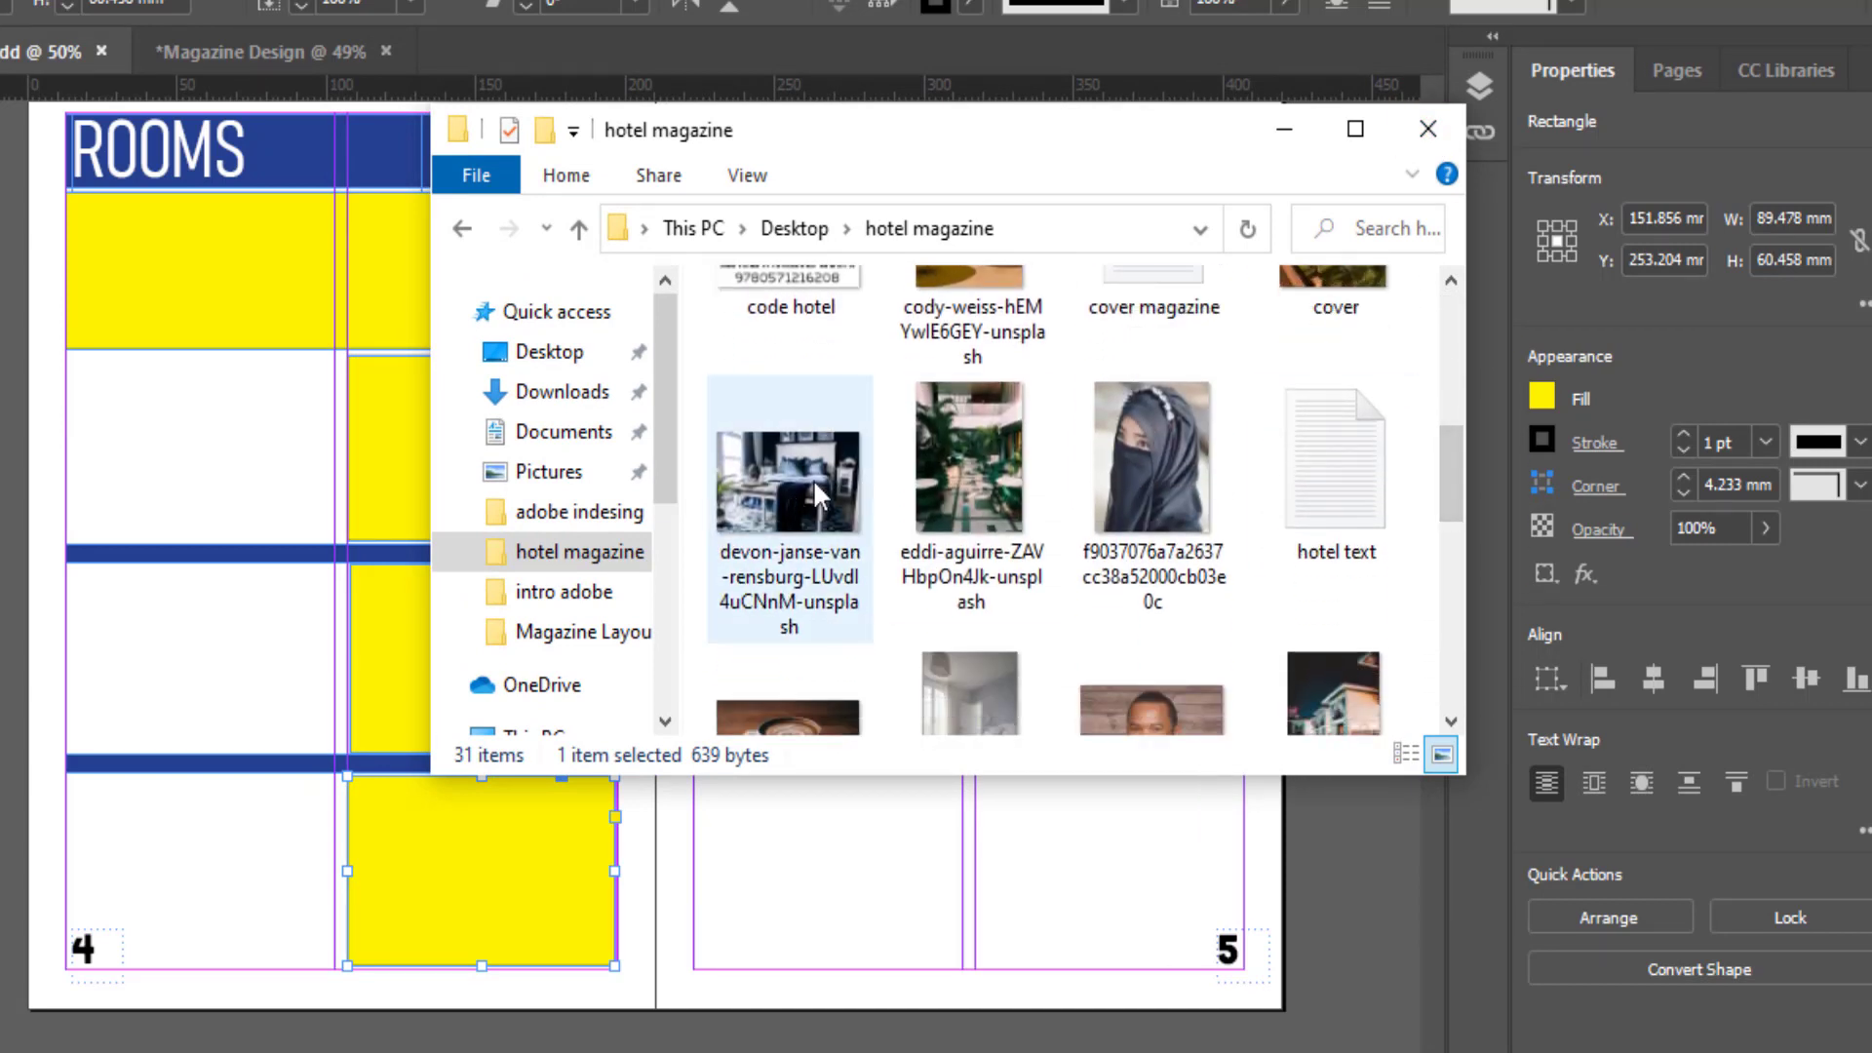
drag(1056, 179, 1429, 204)
drag(1160, 507, 435, 244)
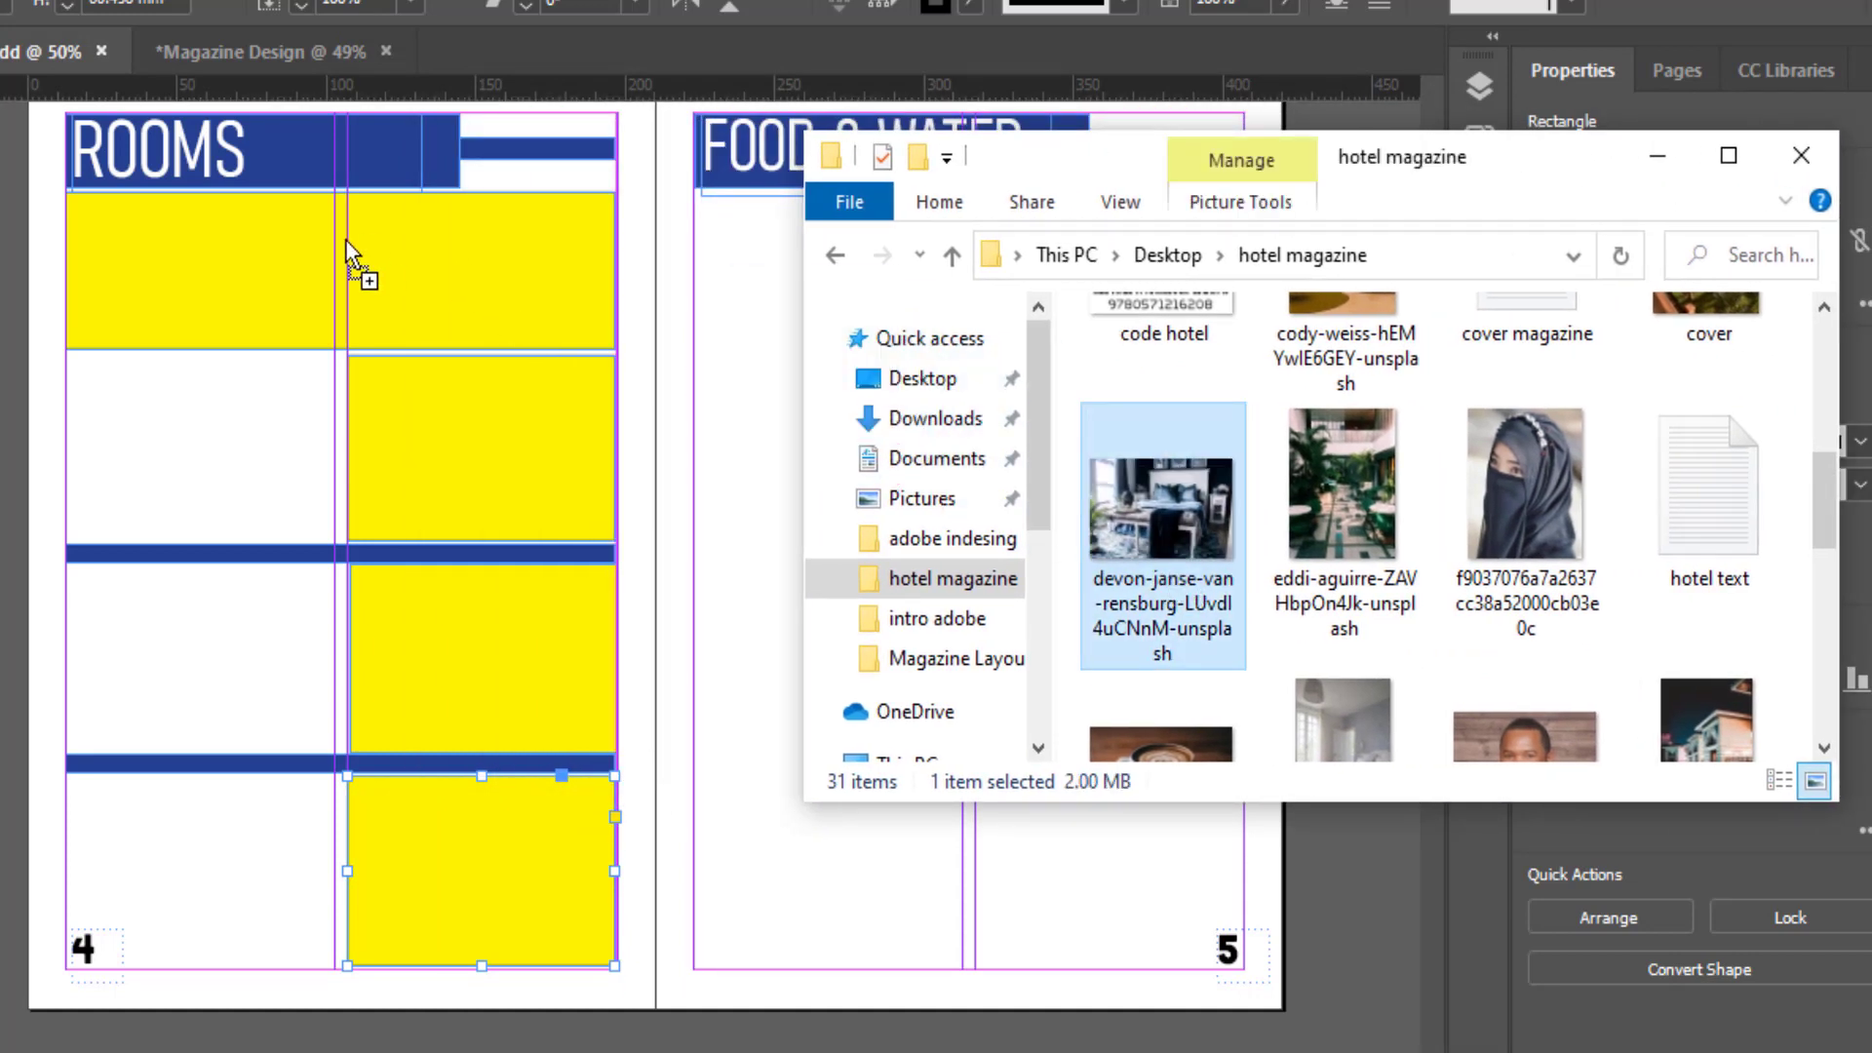
drag(345, 238, 377, 263)
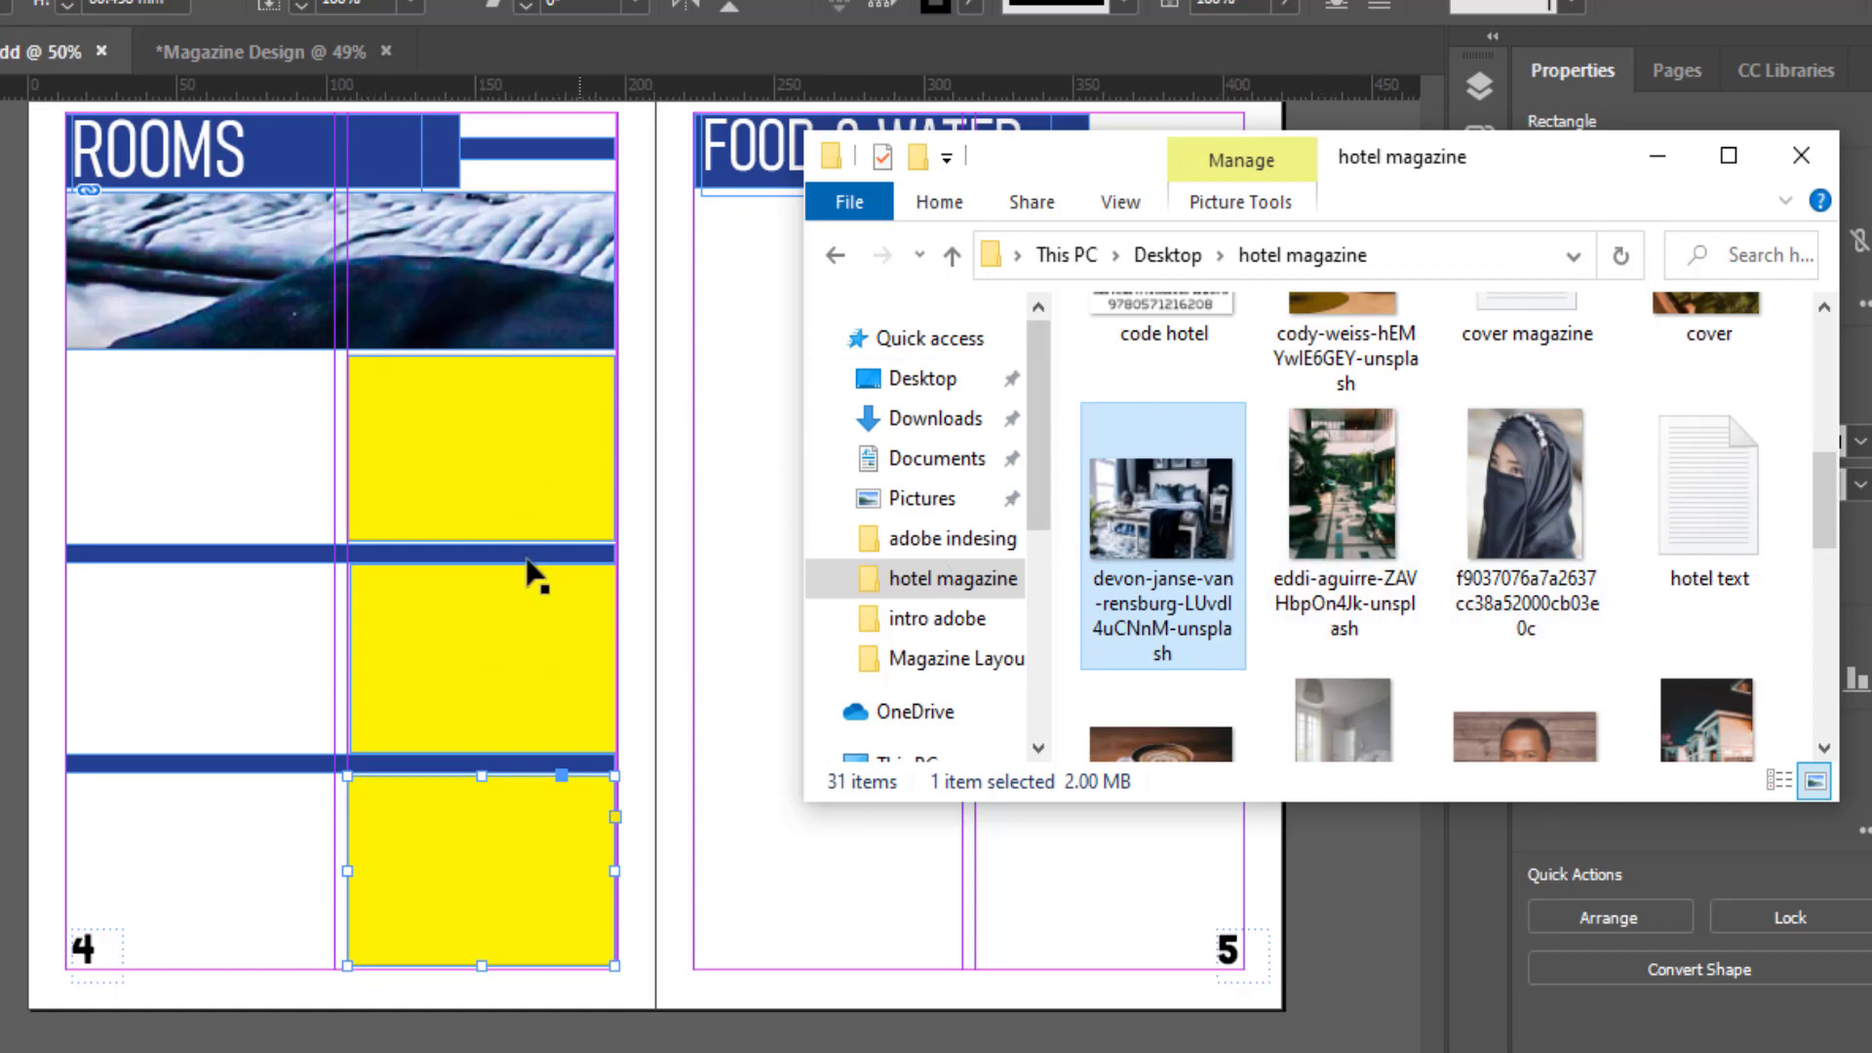
Step: Browse the hotel magazine folder and select the markus-spiske photo
scroll(1443, 569, up, 3)
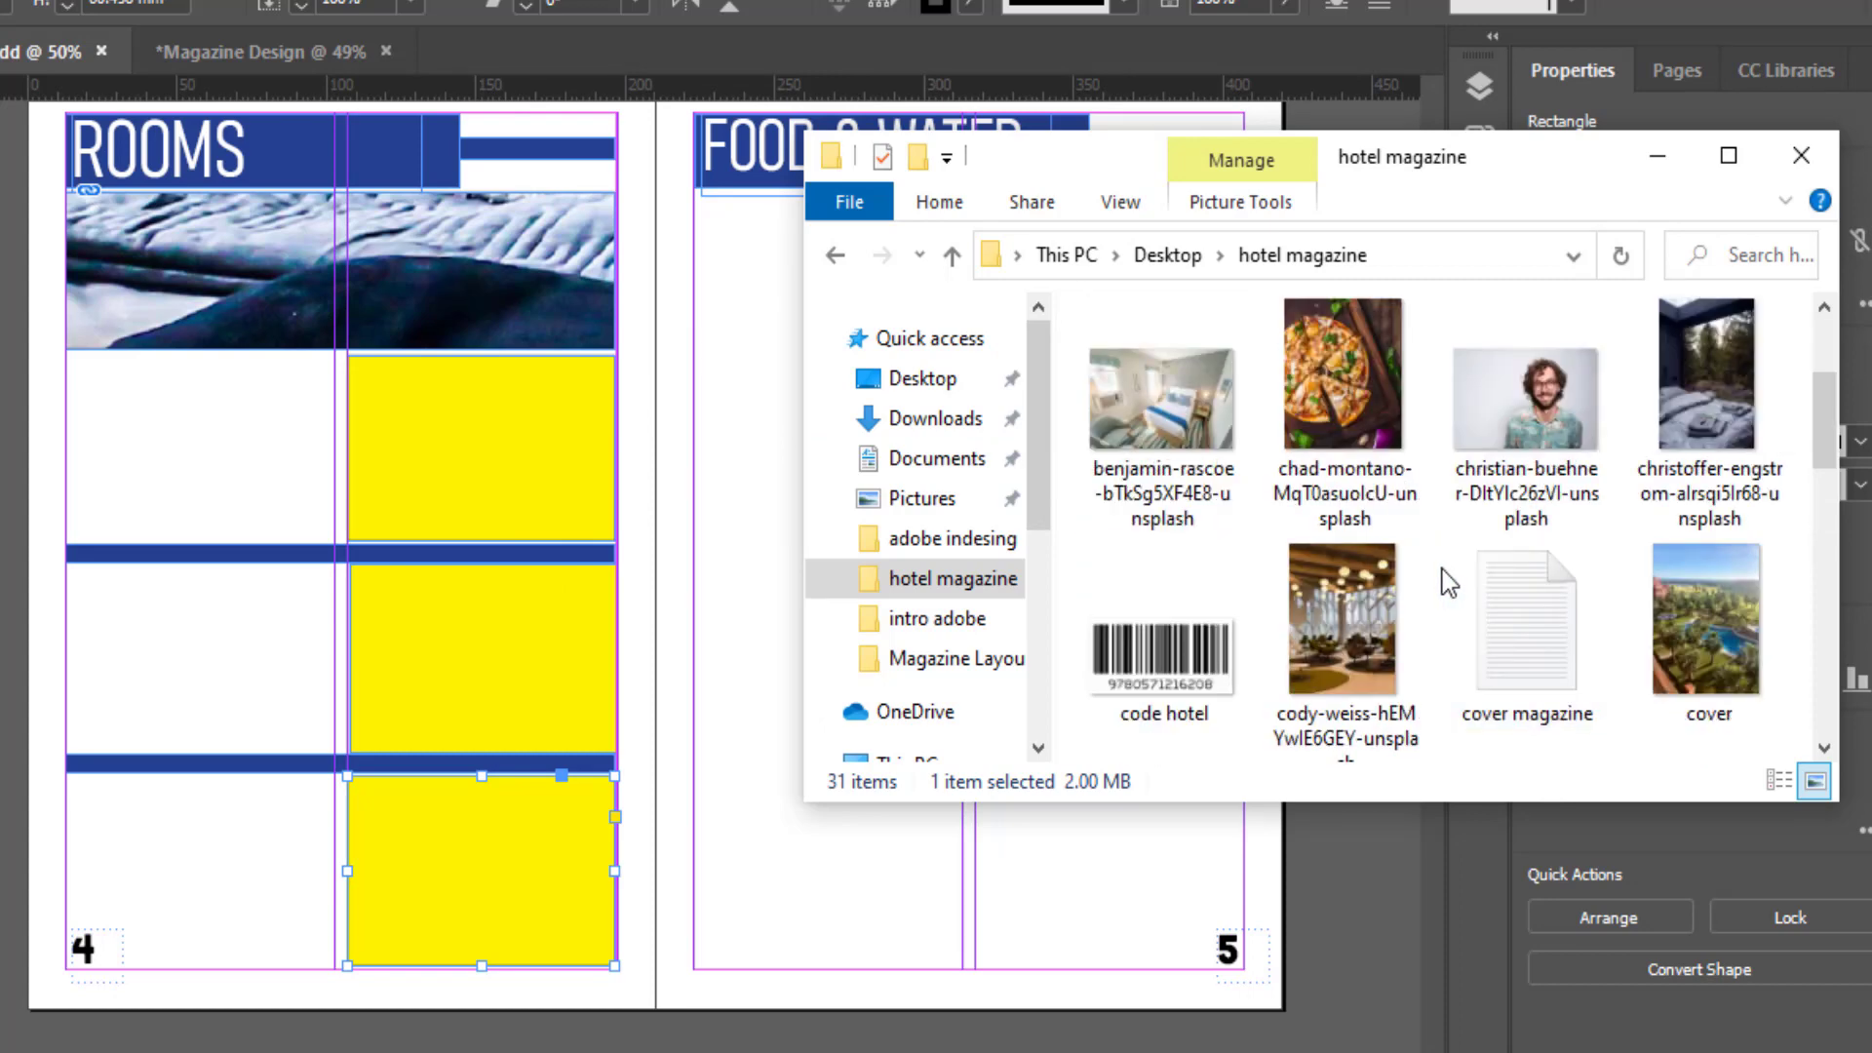
scroll(1443, 569, down, 5)
scroll(1483, 542, down, 2)
scroll(1484, 542, down, 3)
scroll(1493, 527, up, 3)
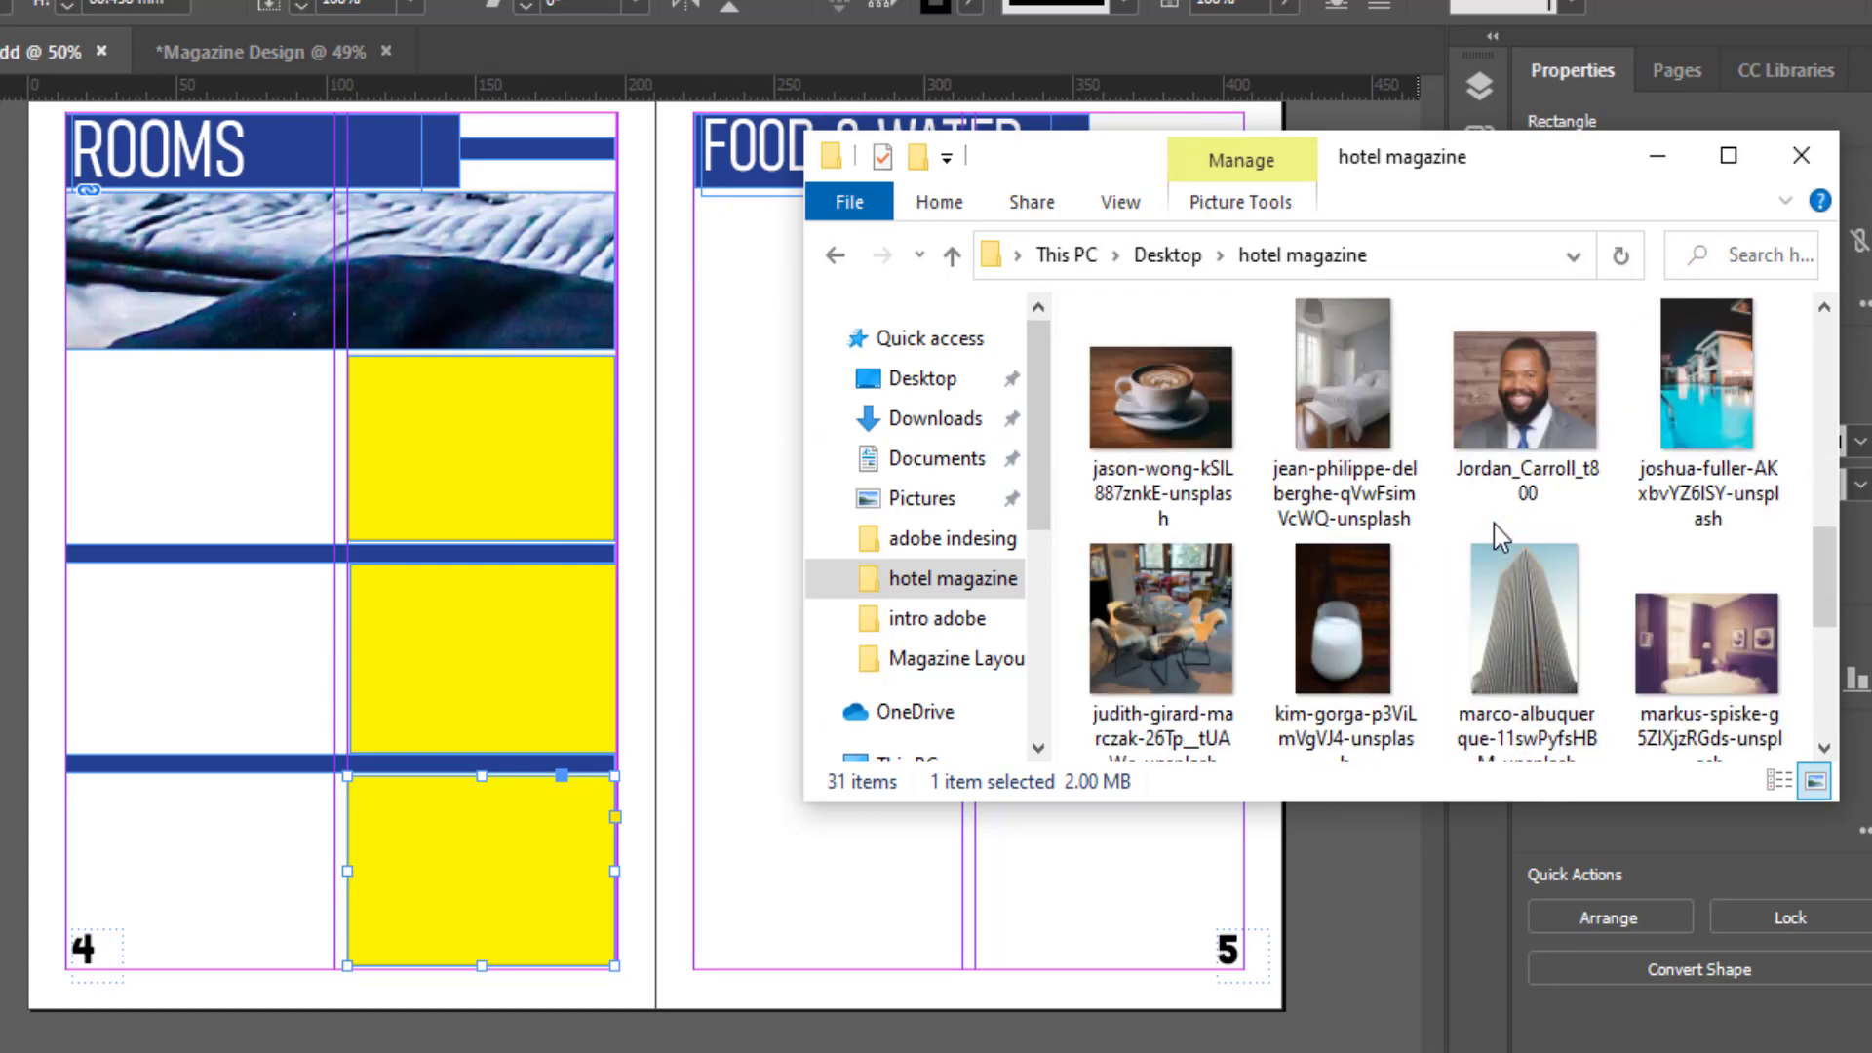
click(1723, 604)
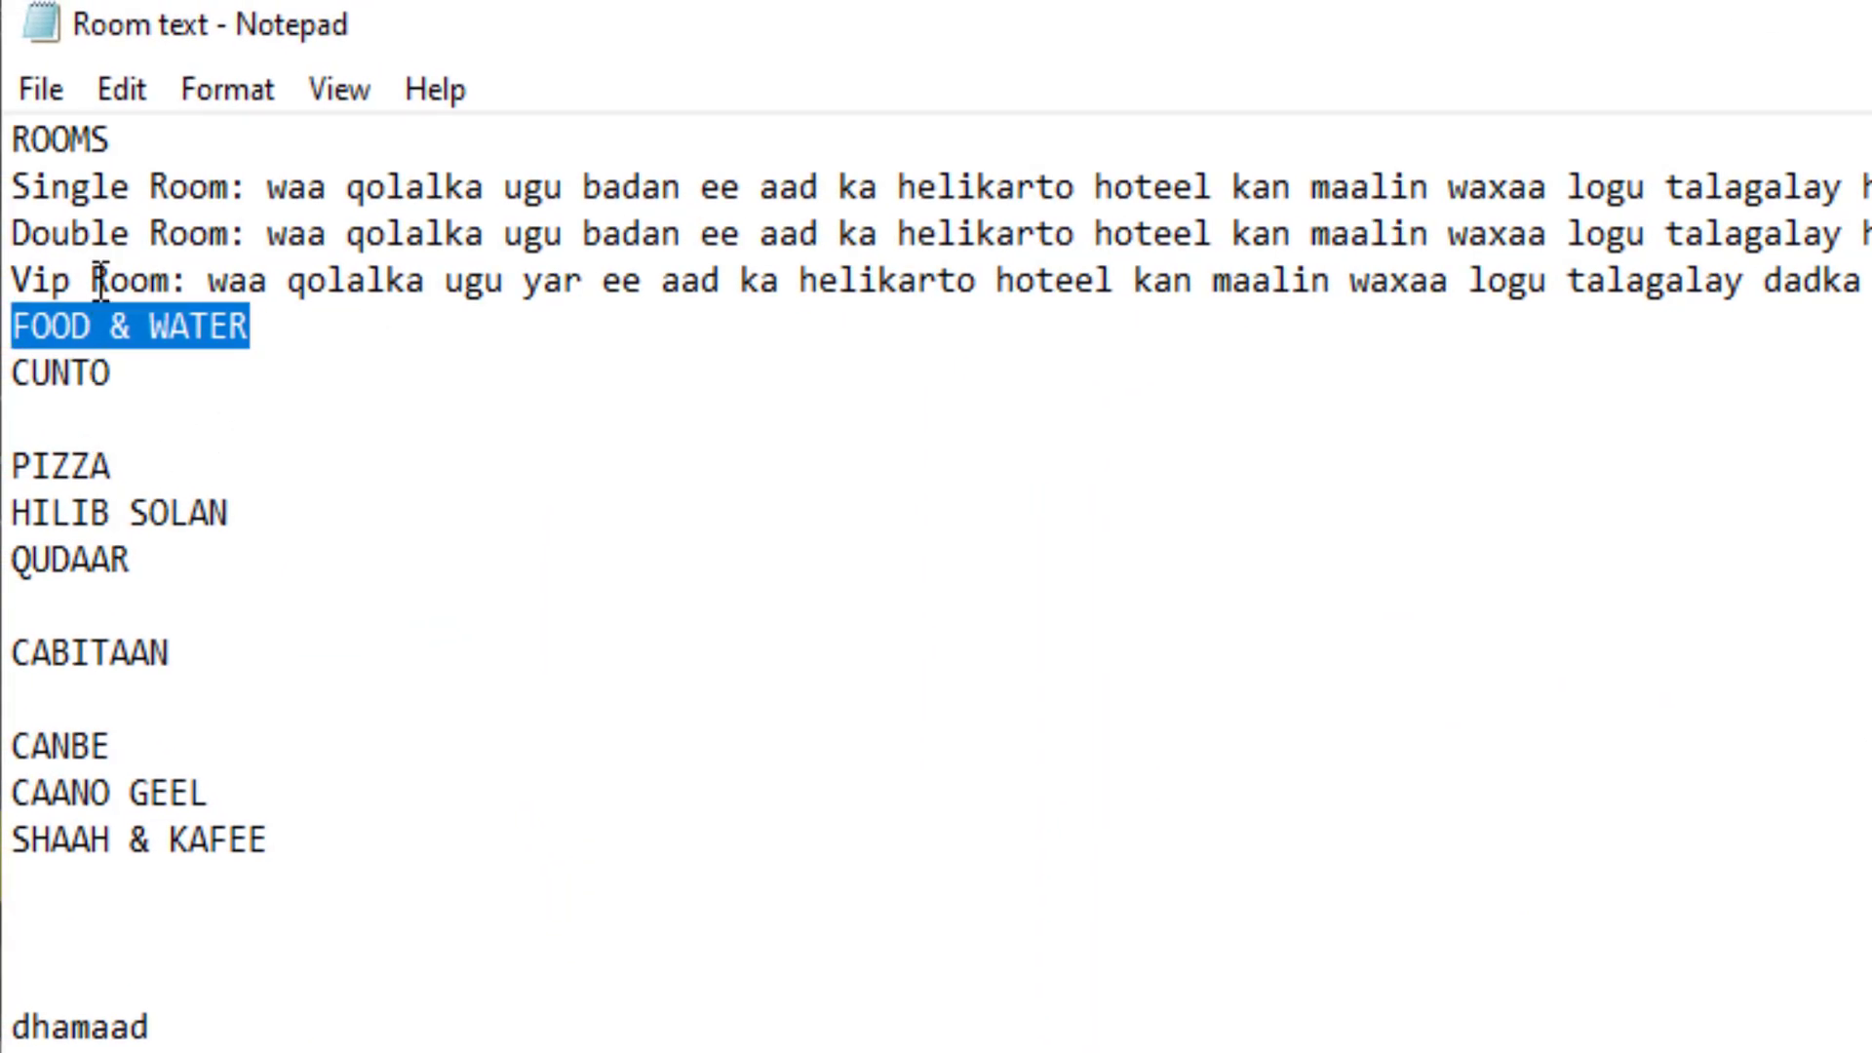
click(20, 183)
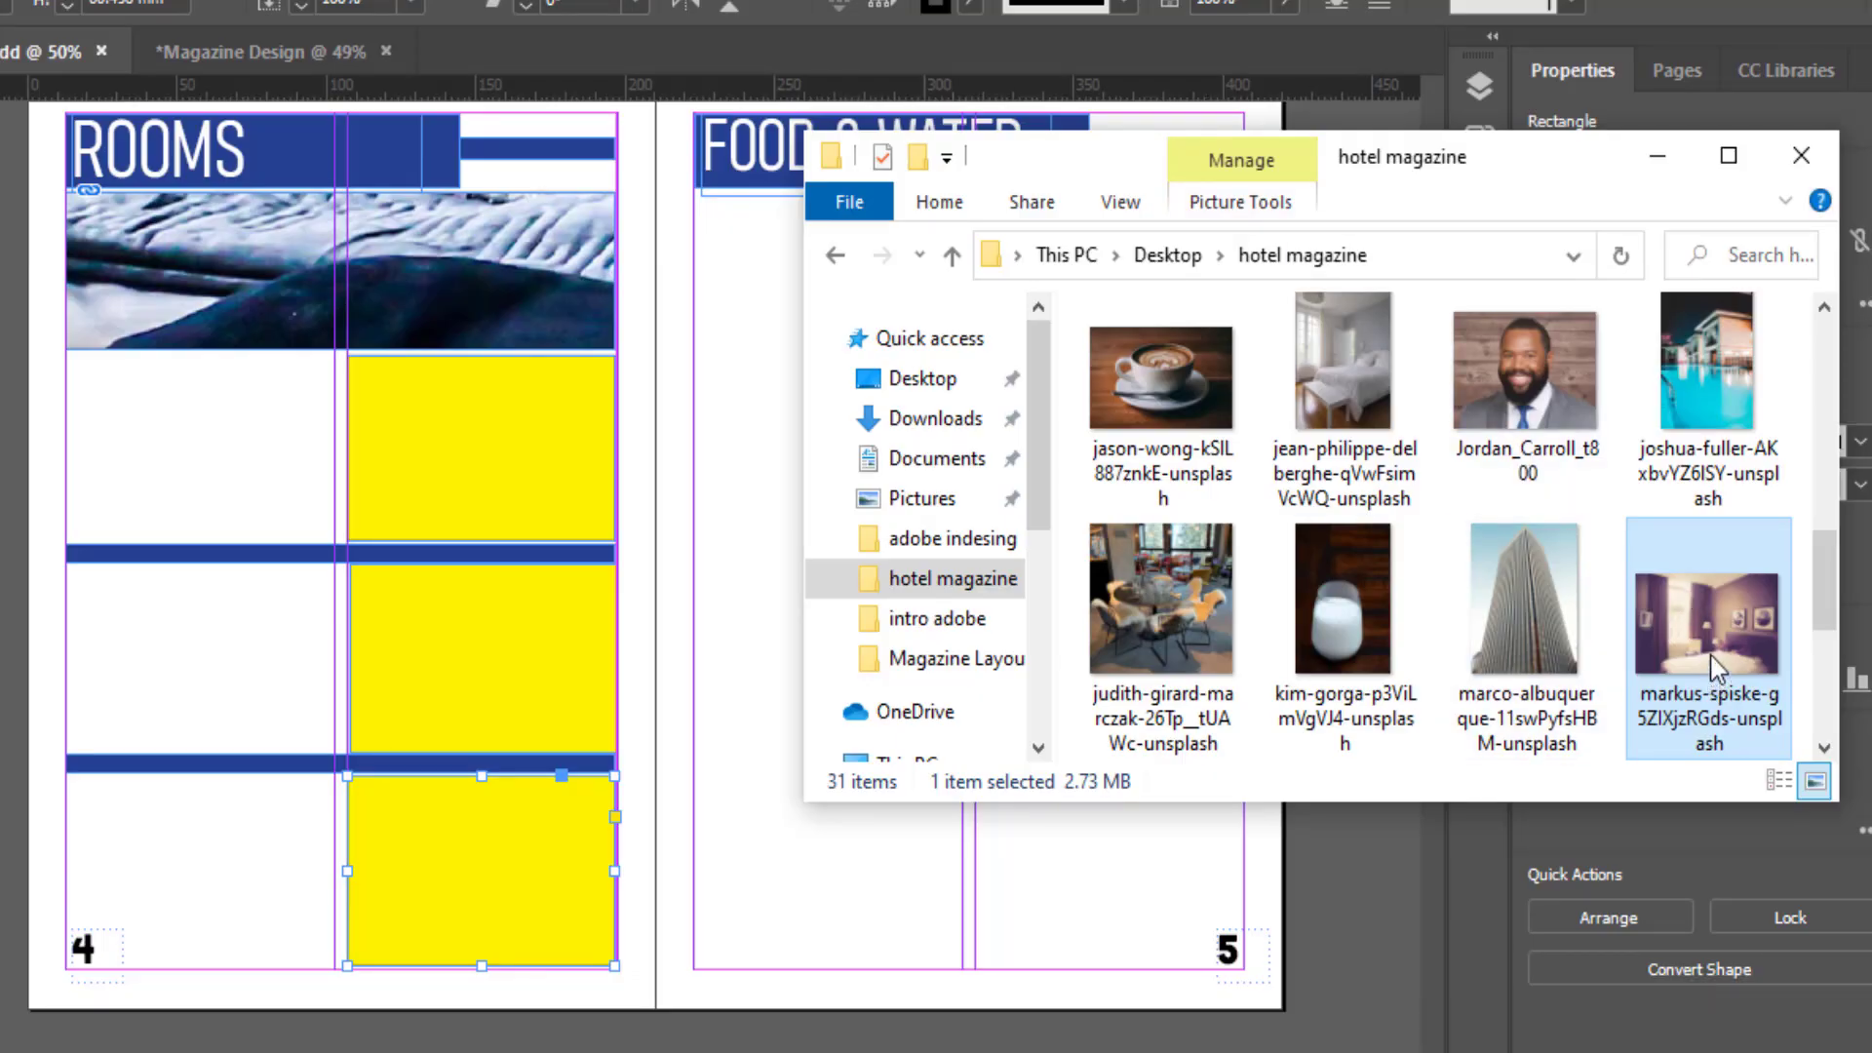
Step: Place the markus-spiske lamp photo into the second yellow frame on the ROOMS page
mouse_move(1706, 622)
drag(1738, 631, 443, 452)
drag(425, 436, 452, 400)
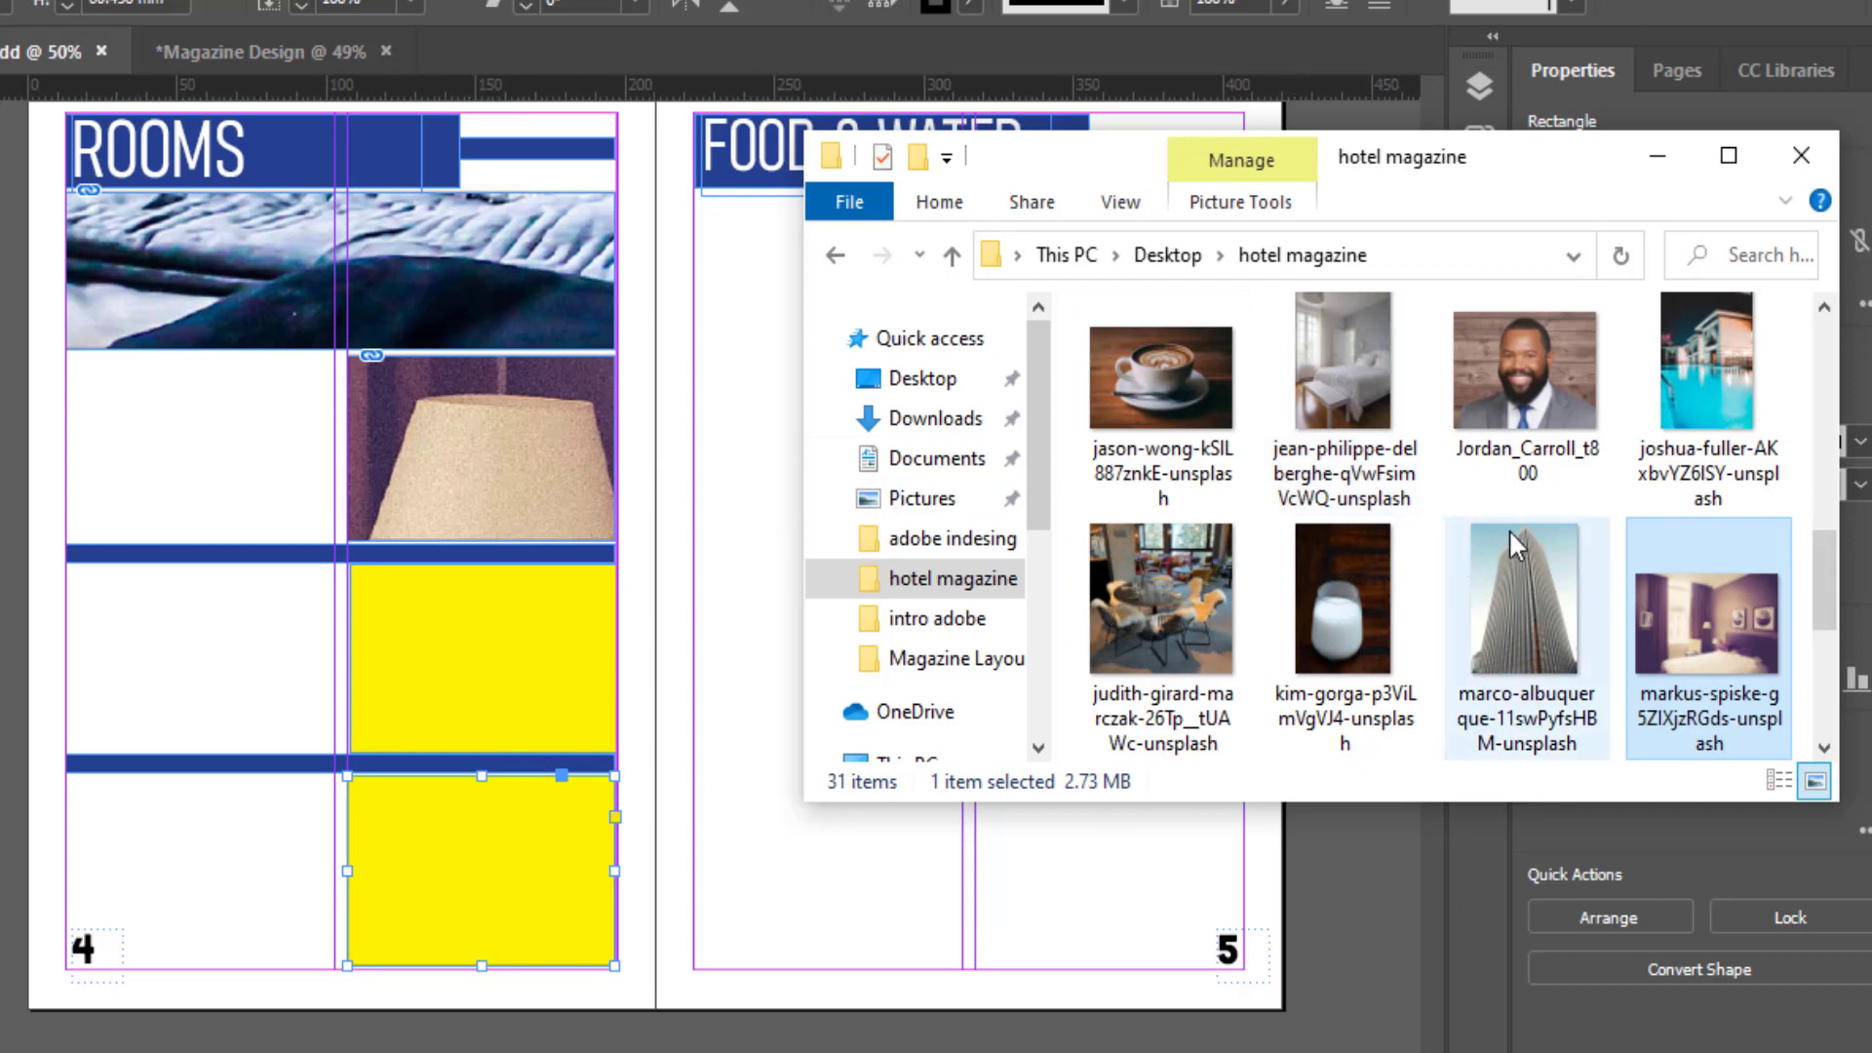
scroll(1343, 582, down, 3)
scroll(1343, 582, up, 2)
scroll(1338, 588, up, 2)
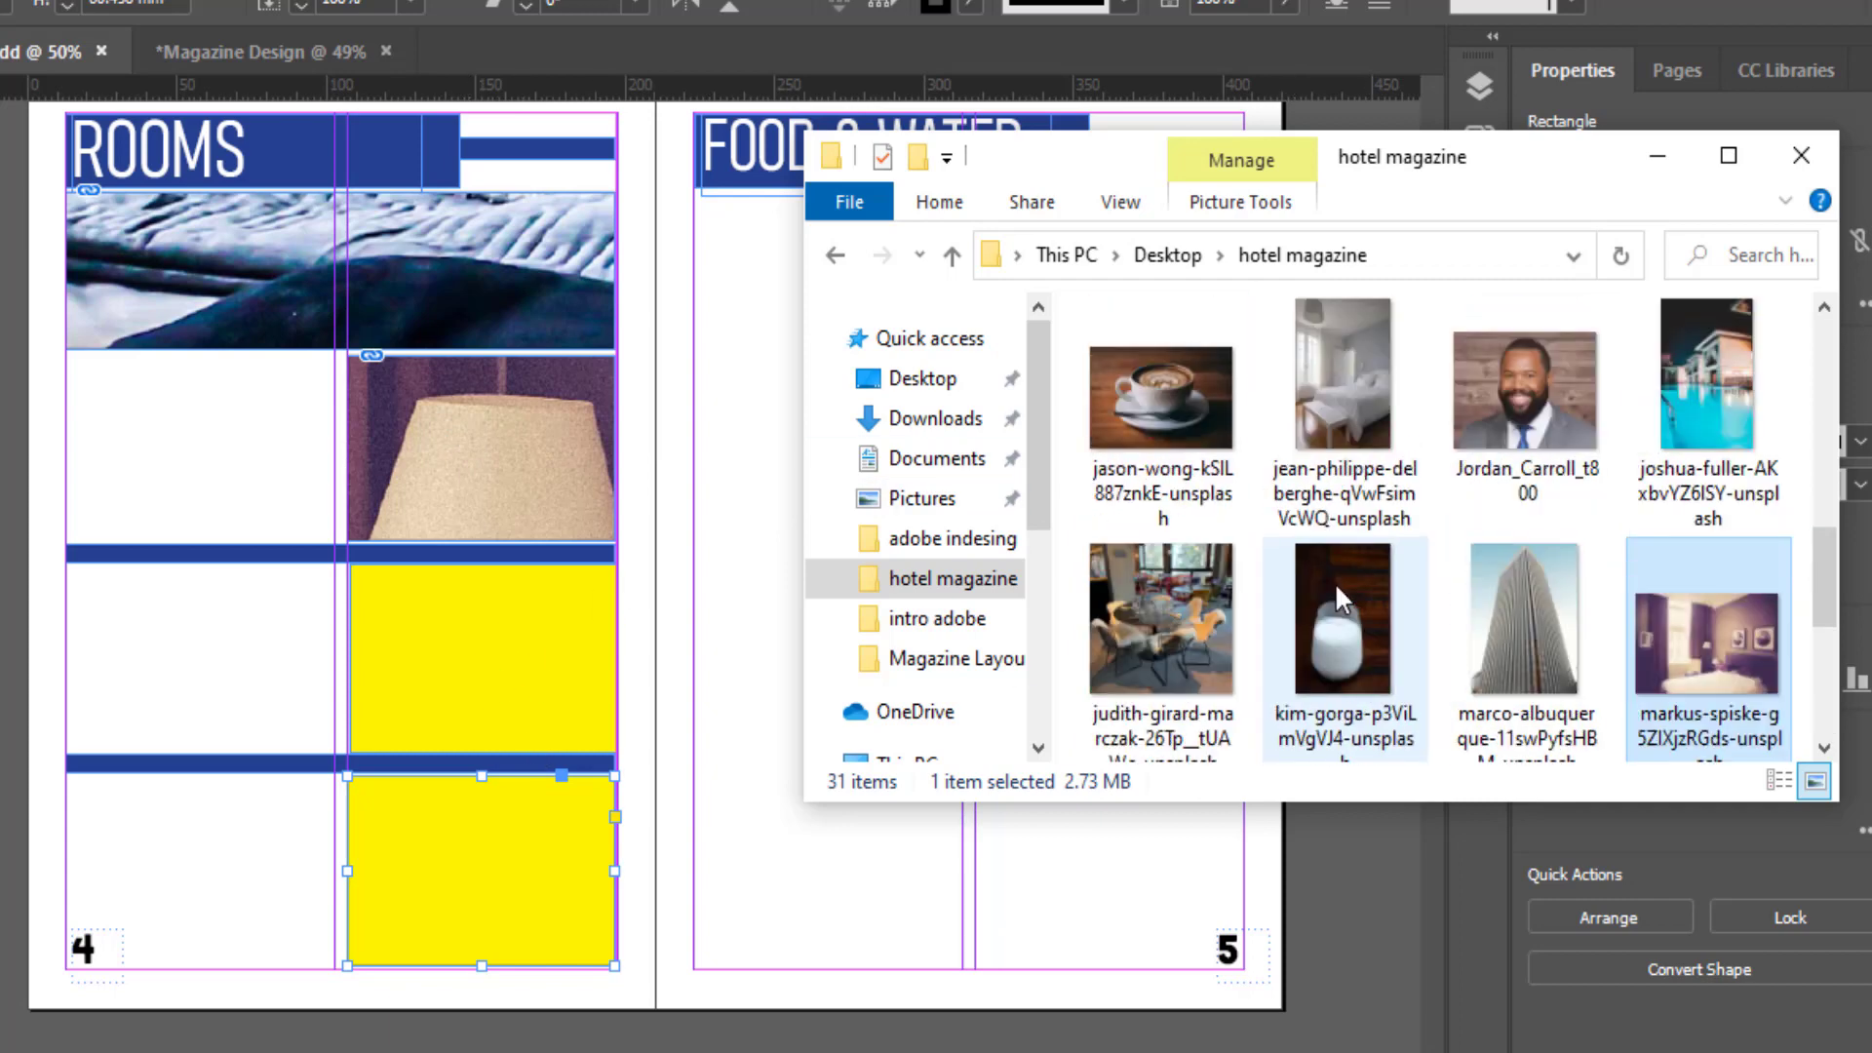
scroll(1451, 570, up, 2)
scroll(1423, 564, up, 2)
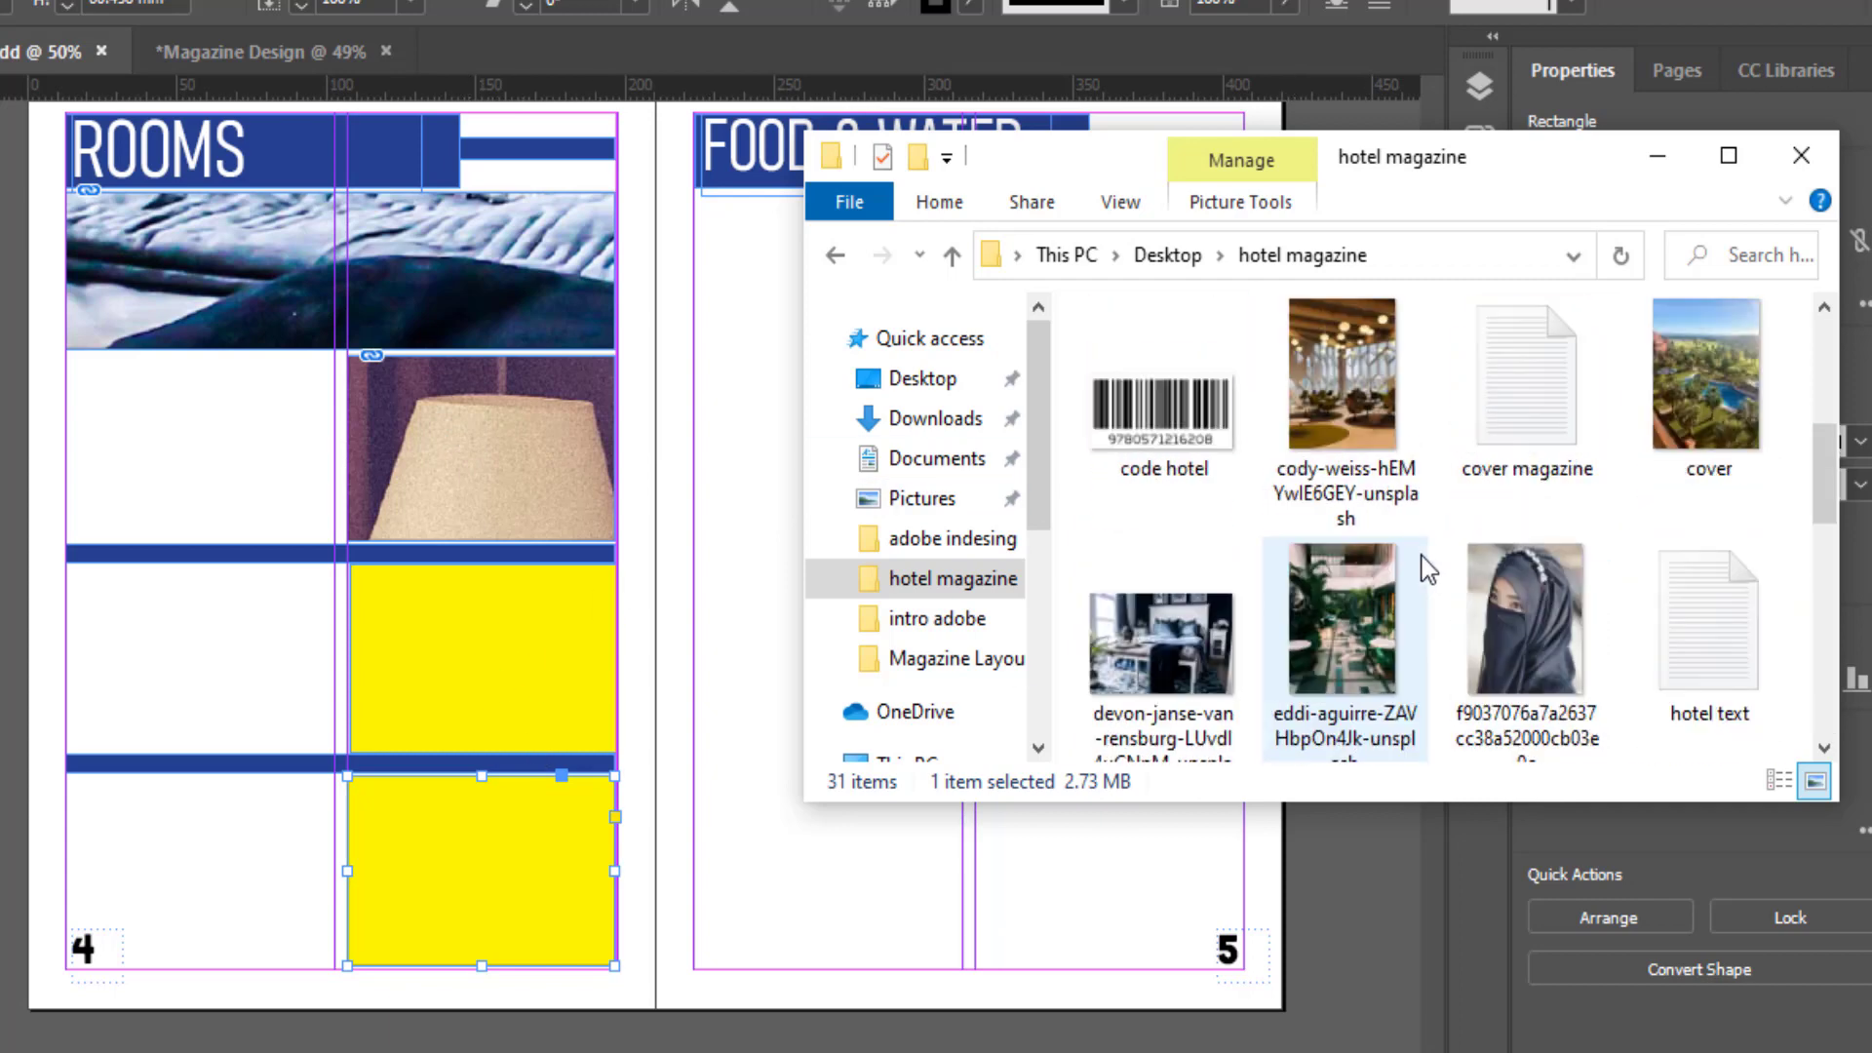
scroll(1424, 557, up, 2)
scroll(1426, 568, up, 2)
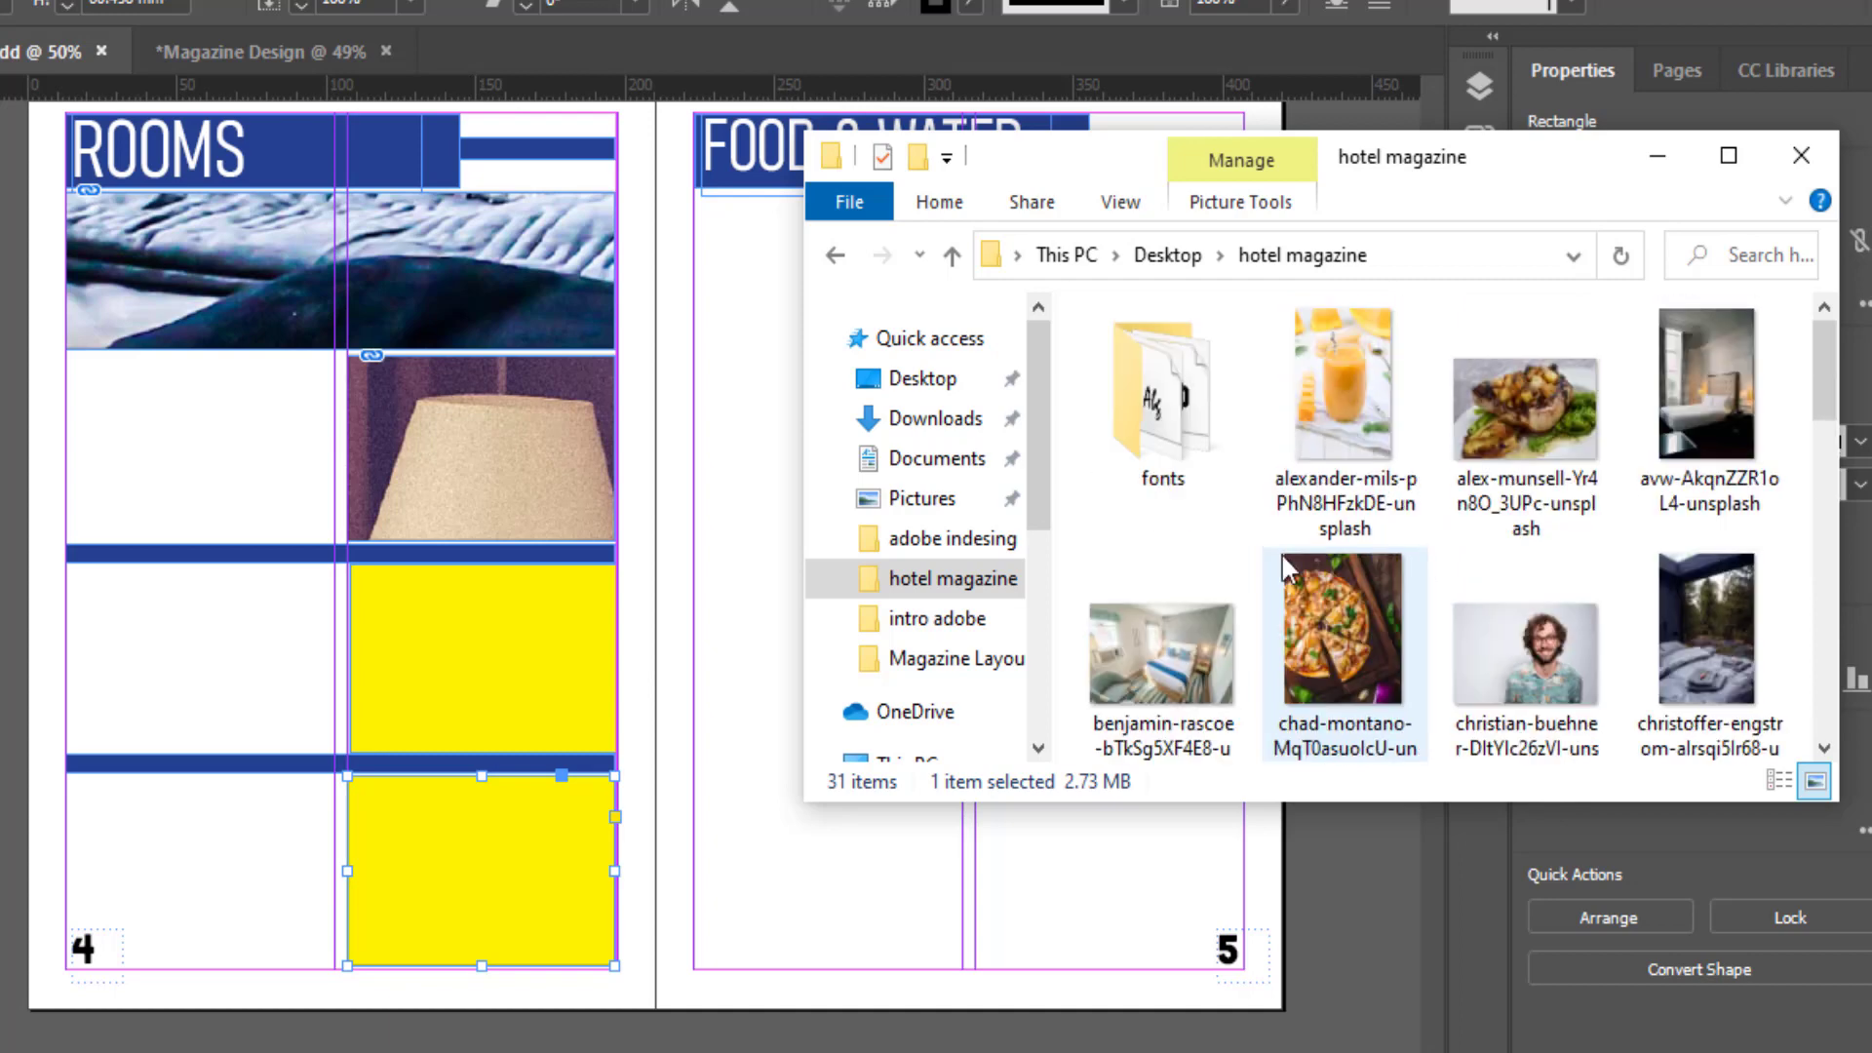
Step: Fill the third and bottom frames with the benjamin-rascoe and christoffer-engstrom photos
click(1152, 659)
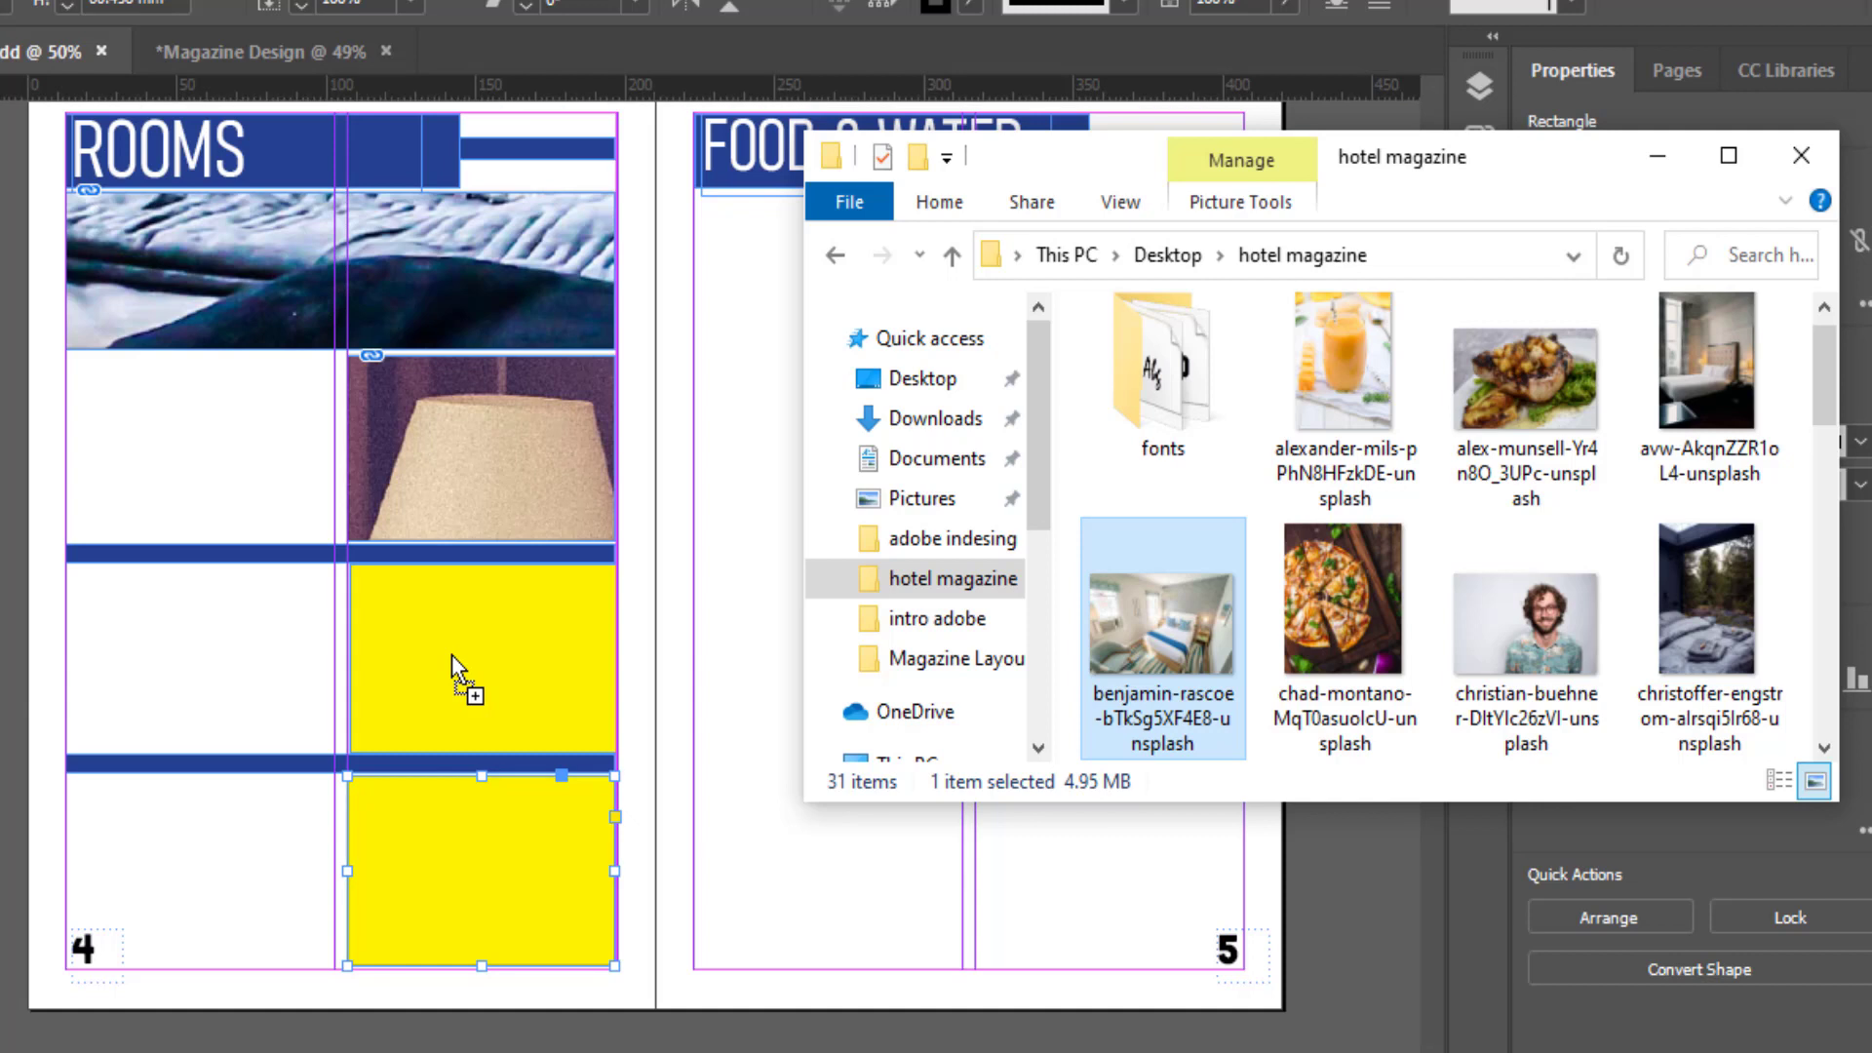
drag(453, 653, 452, 653)
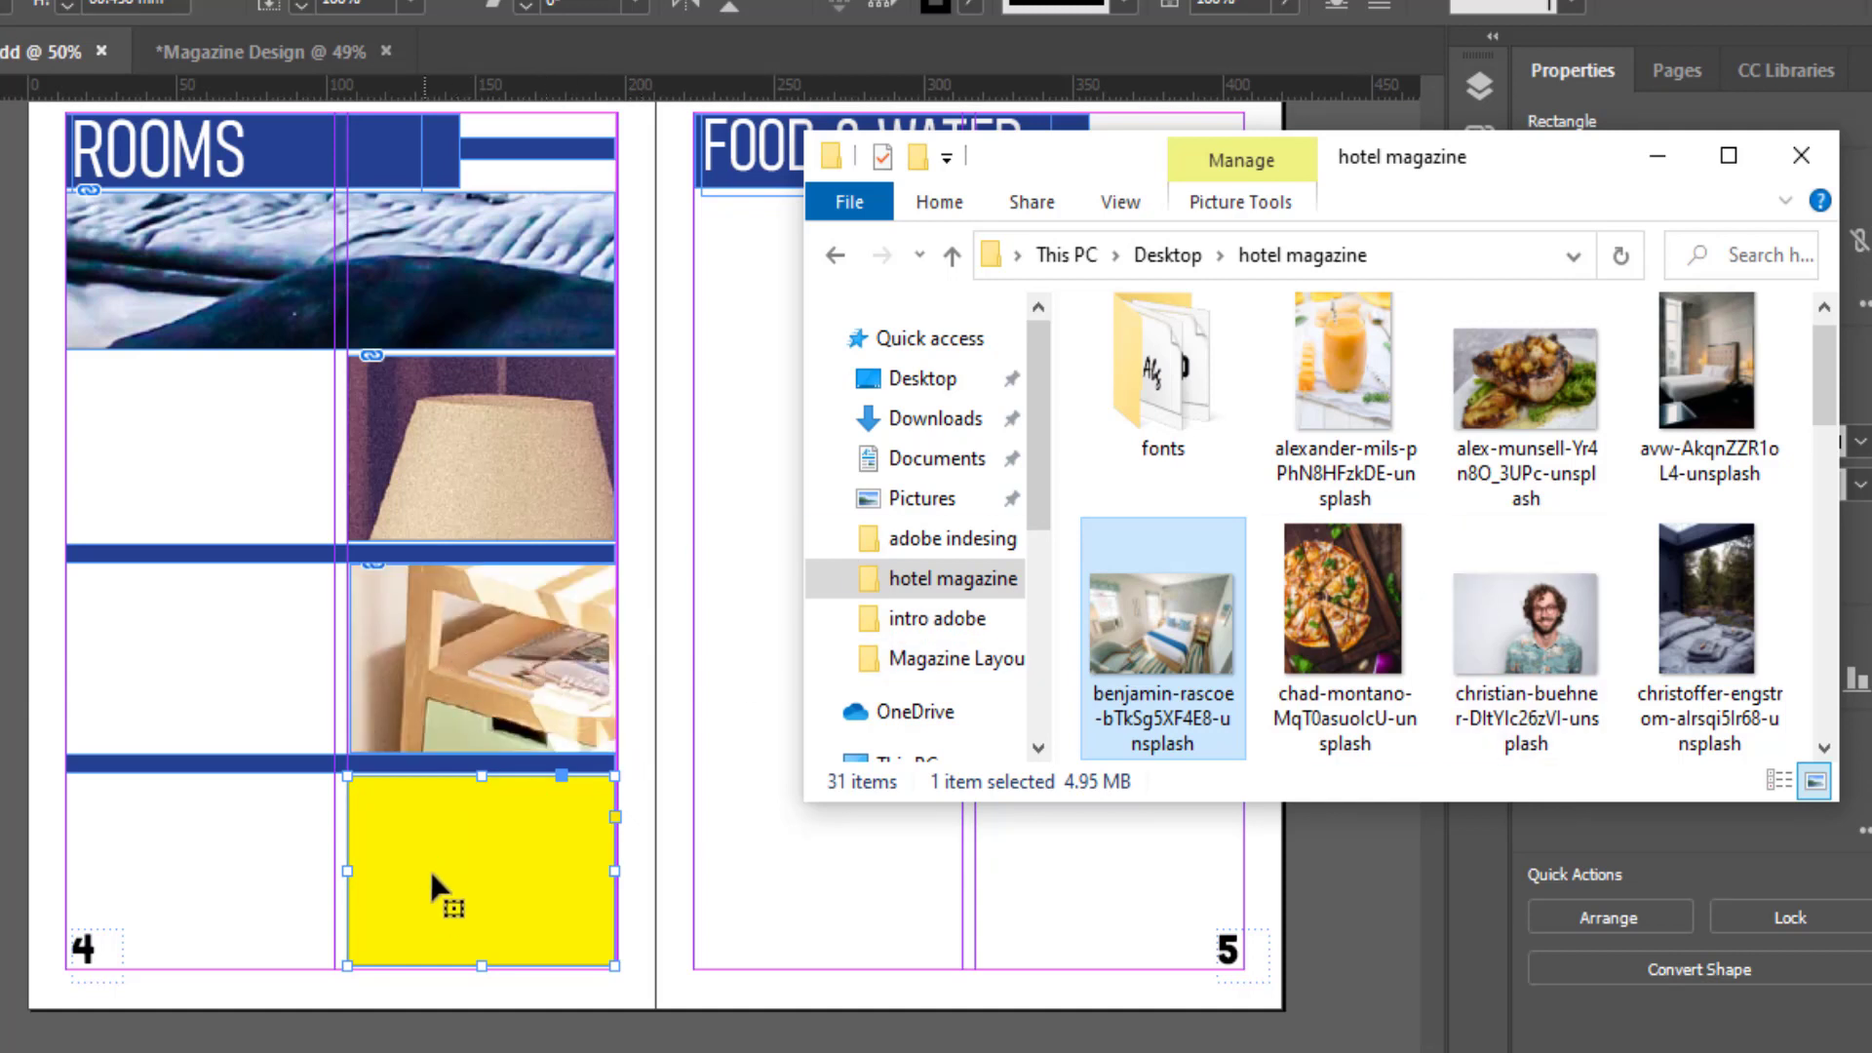
click(1722, 615)
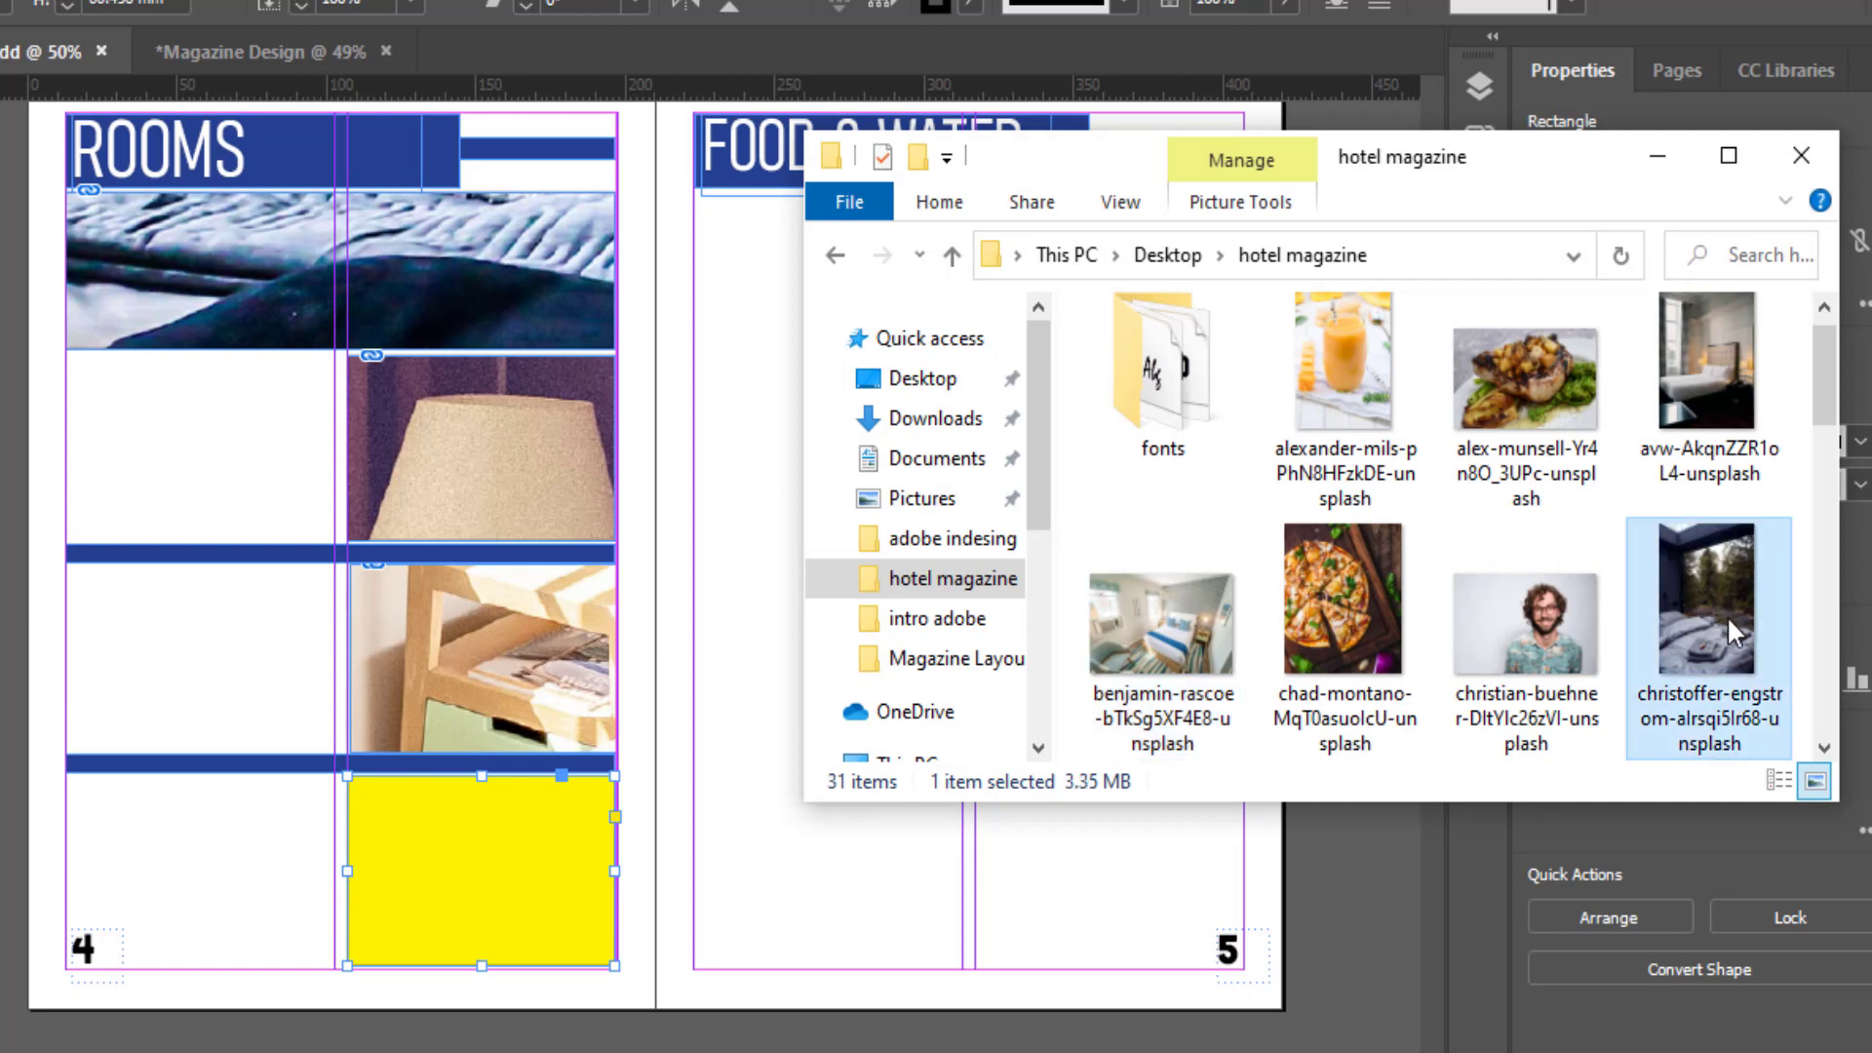
drag(1717, 613, 431, 875)
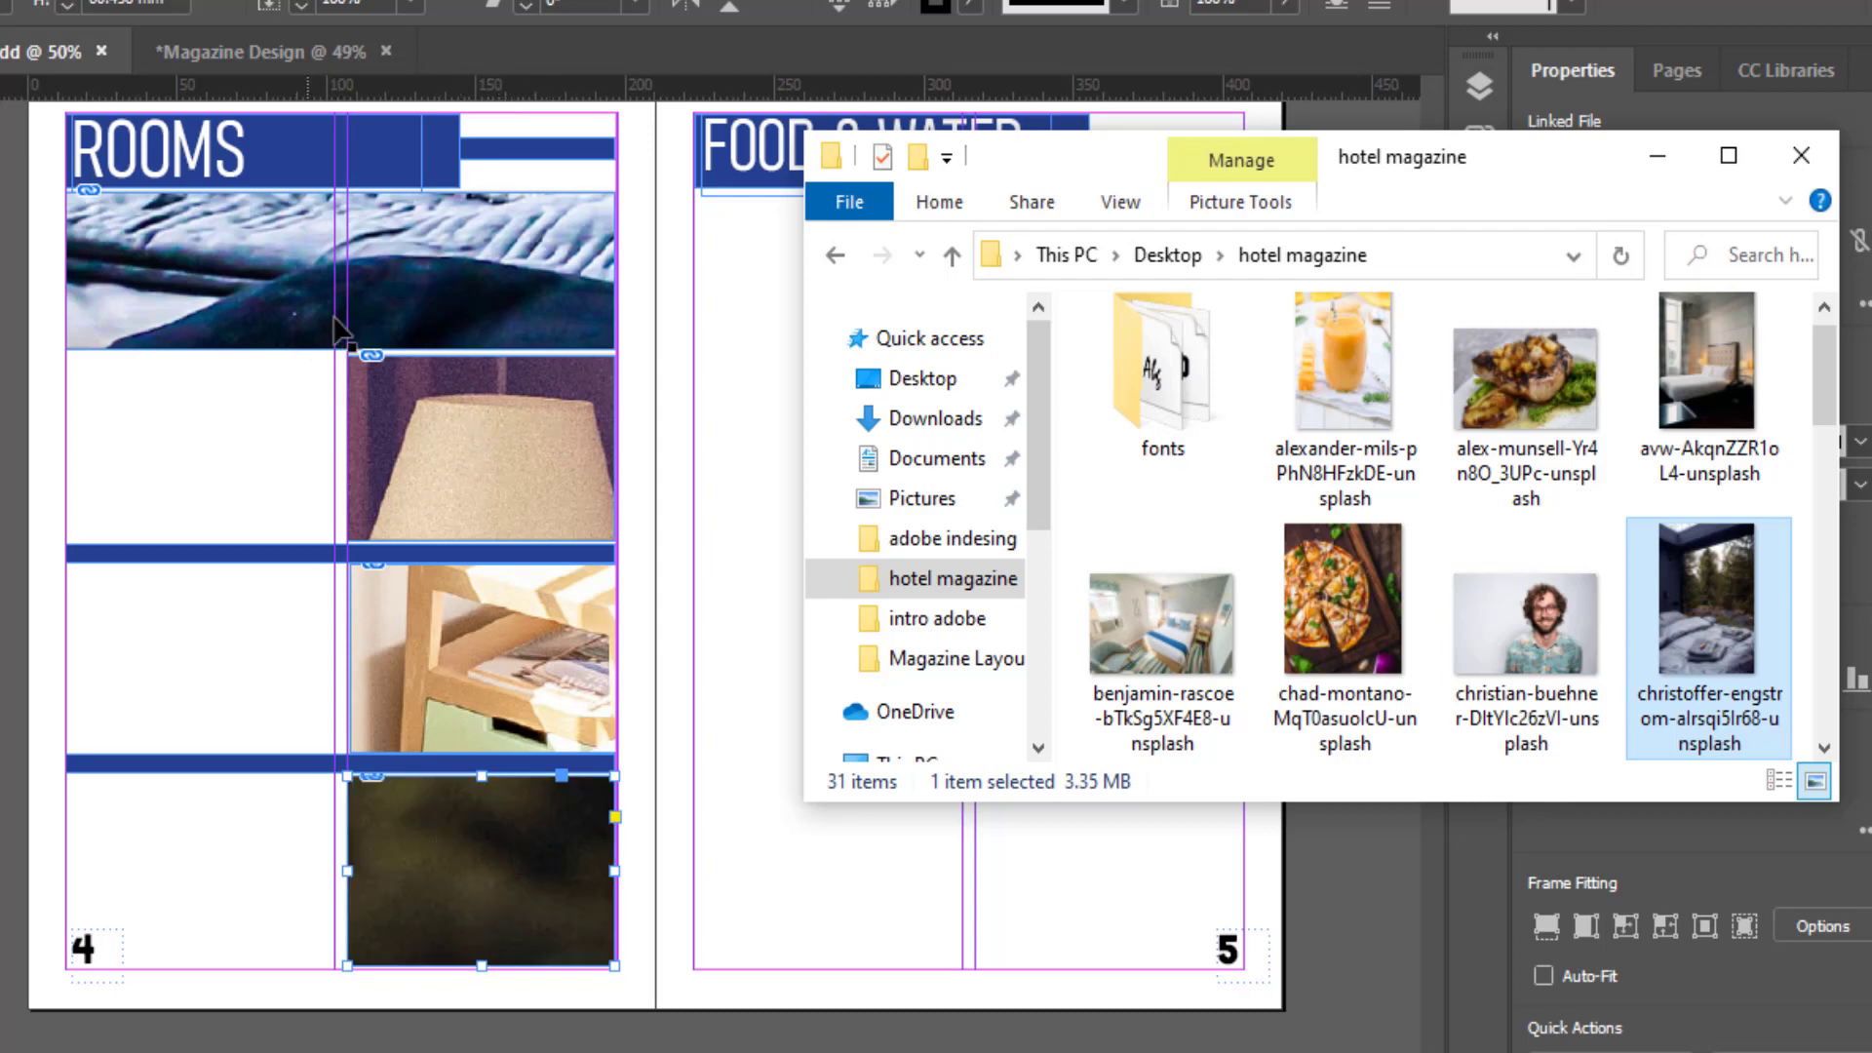
Step: Shrink the oversized bedroom photo proportionally inside the ROOMS banner frame
click(1657, 156)
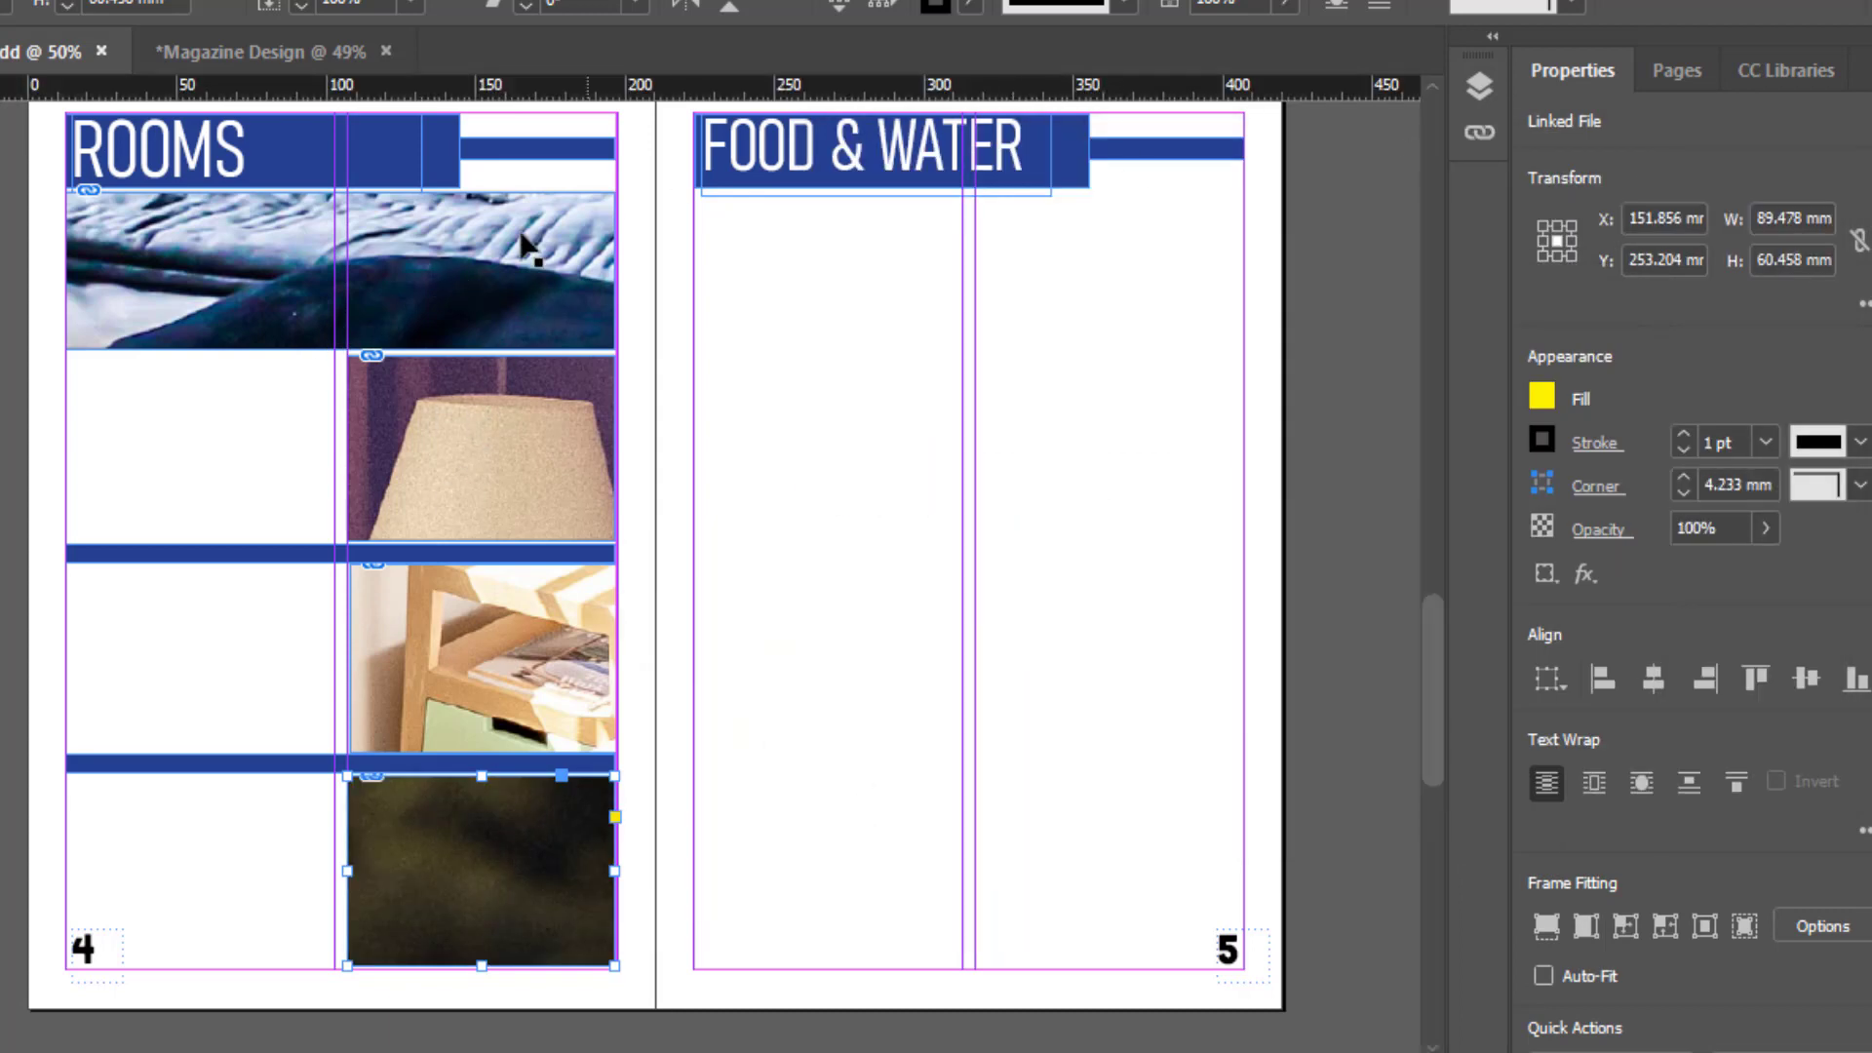
scroll(506, 265, down, 2)
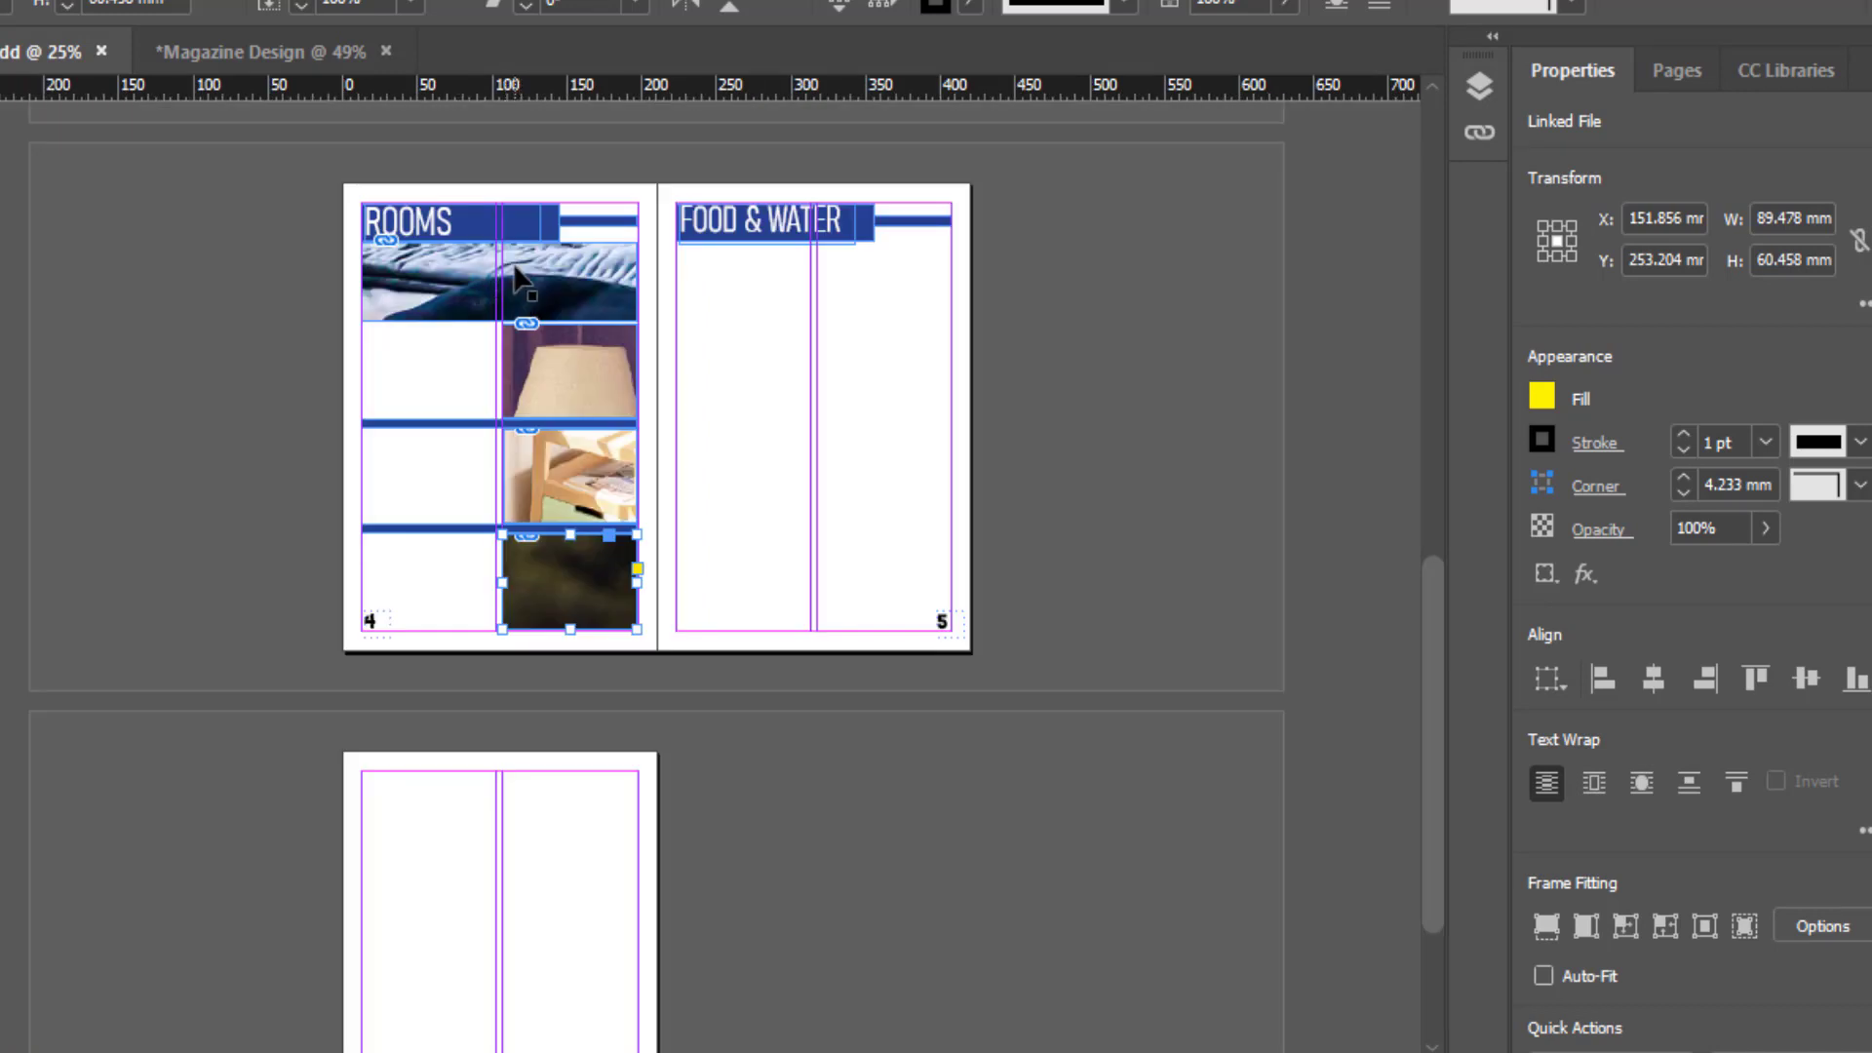
scroll(517, 278, down, 2)
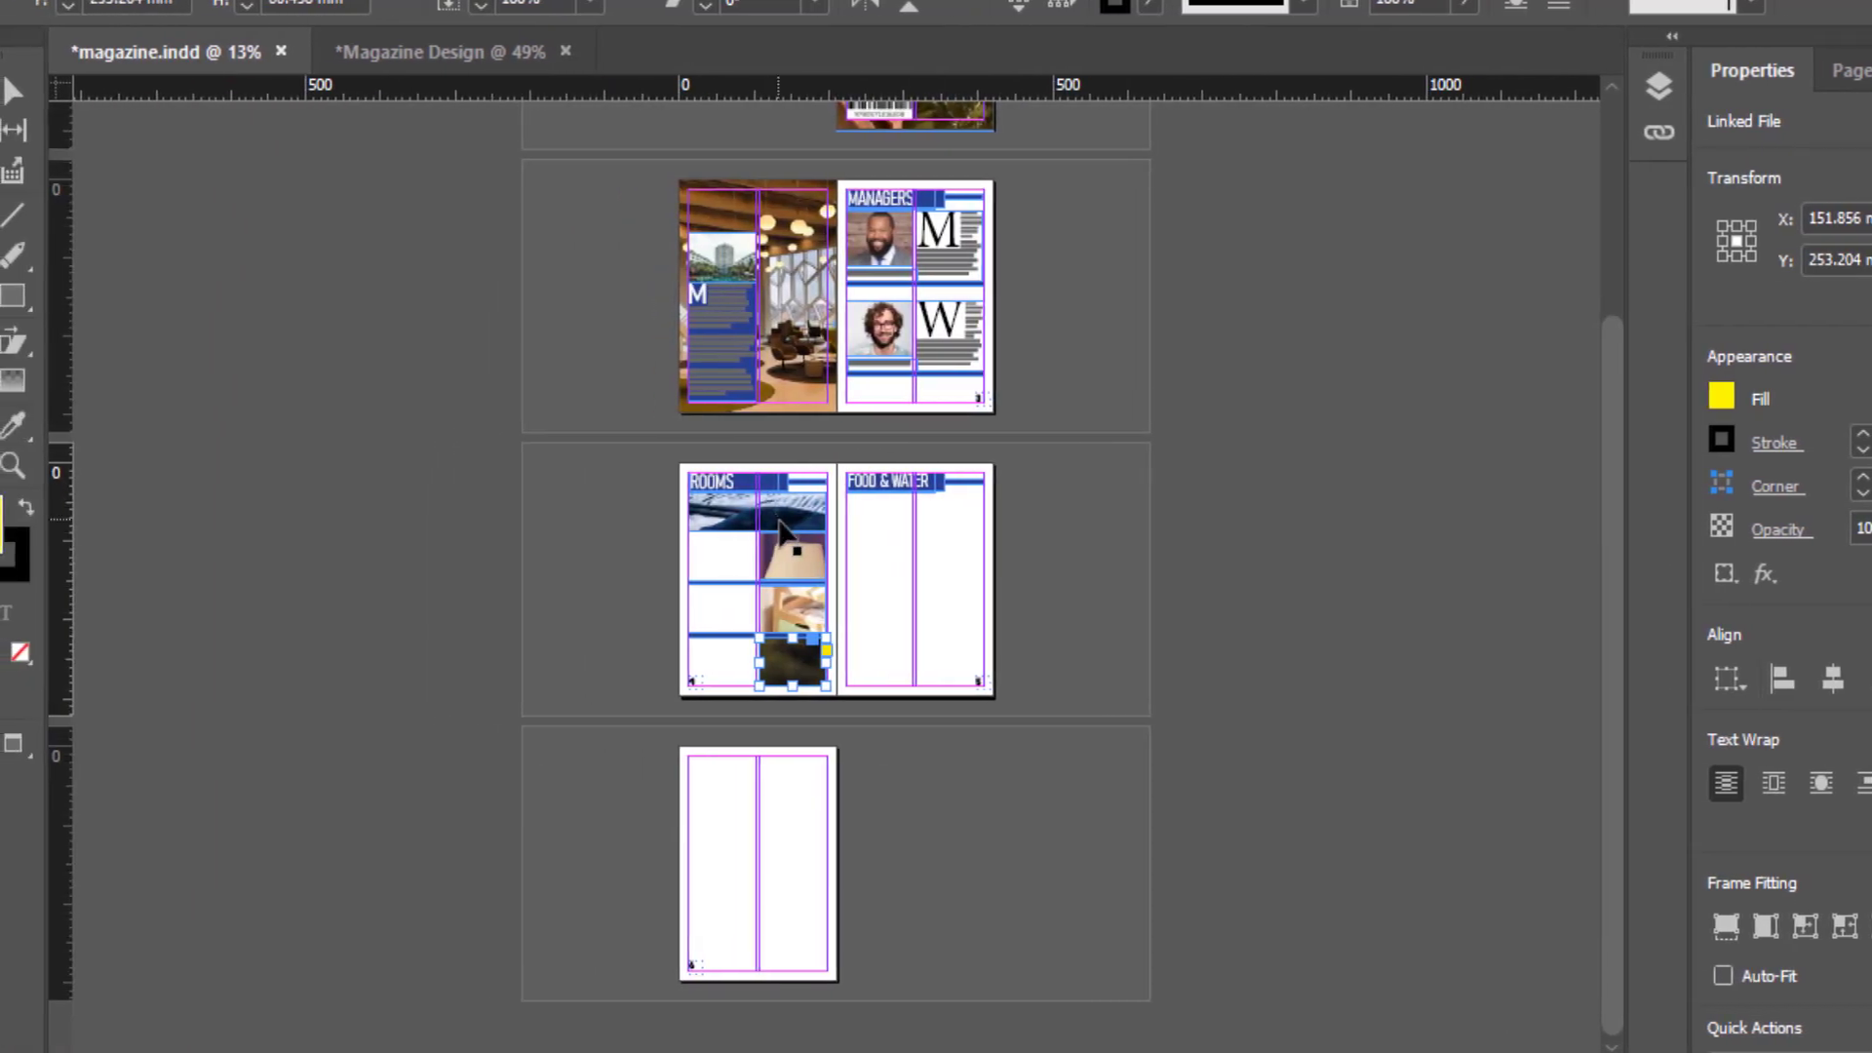
click(606, 527)
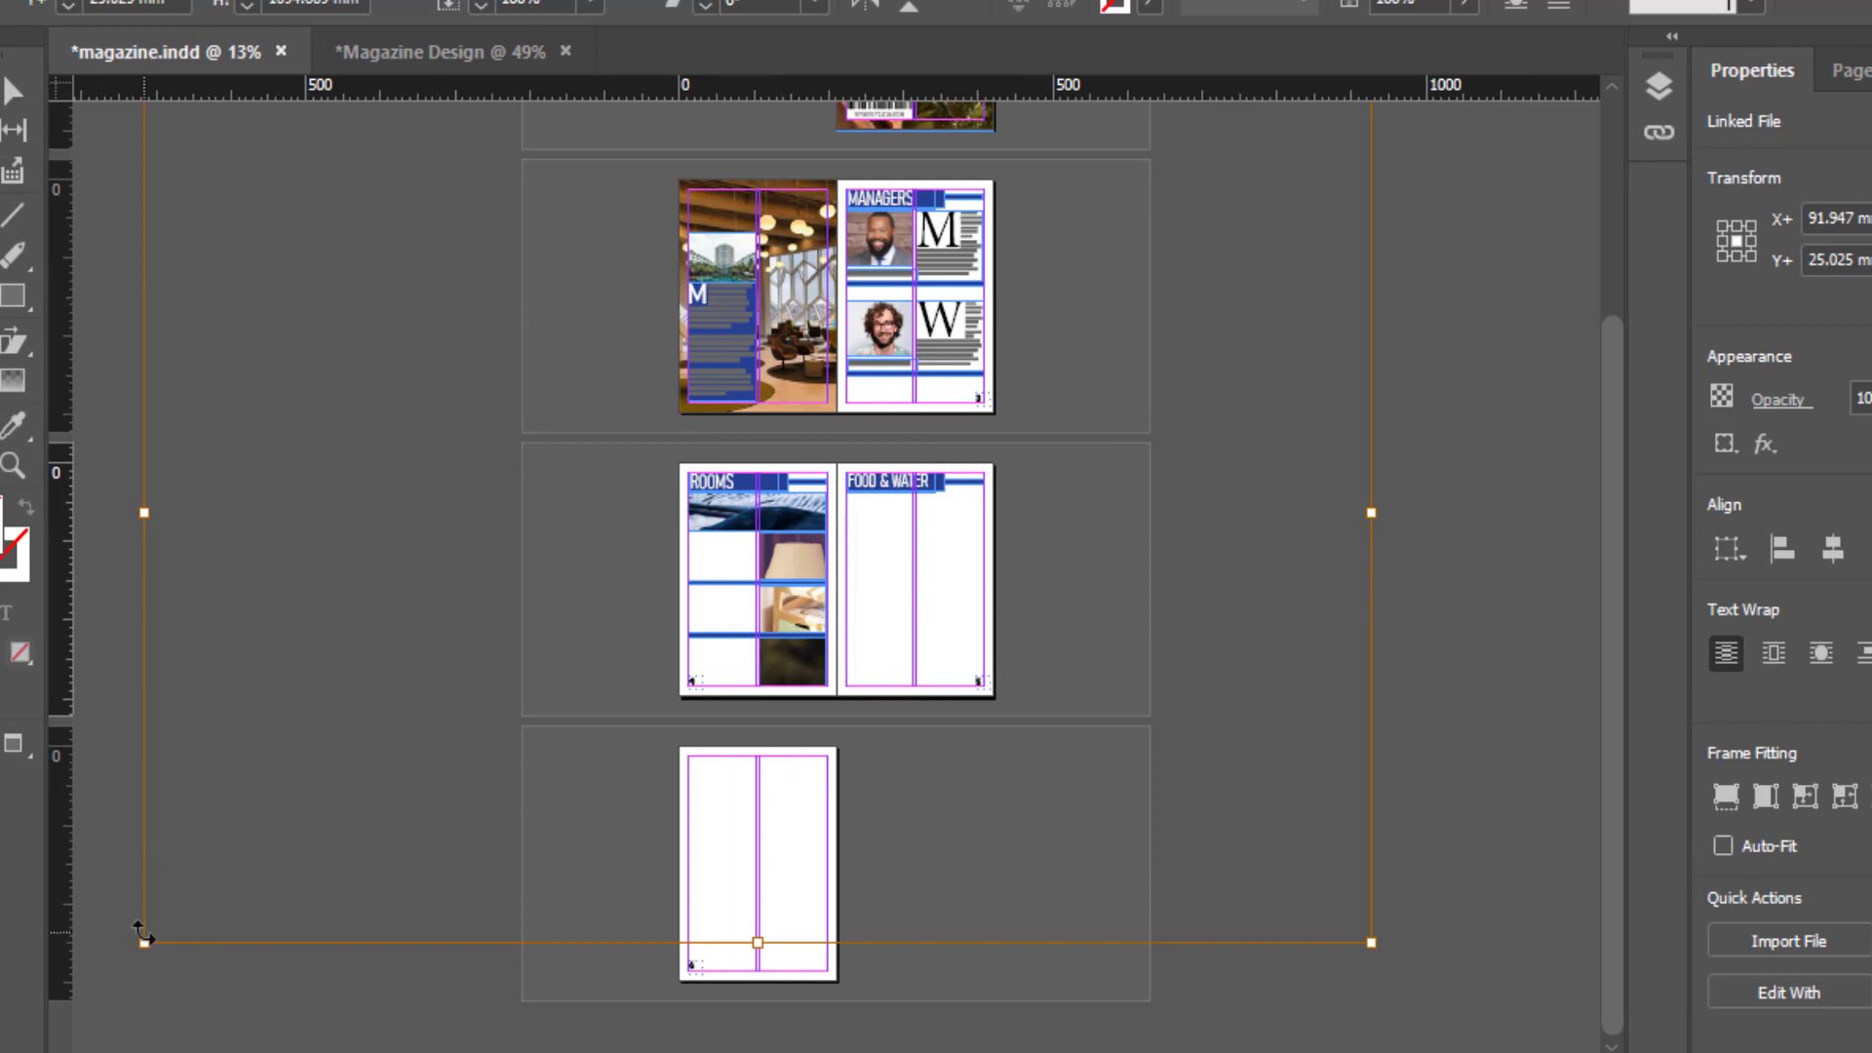
key(shift)
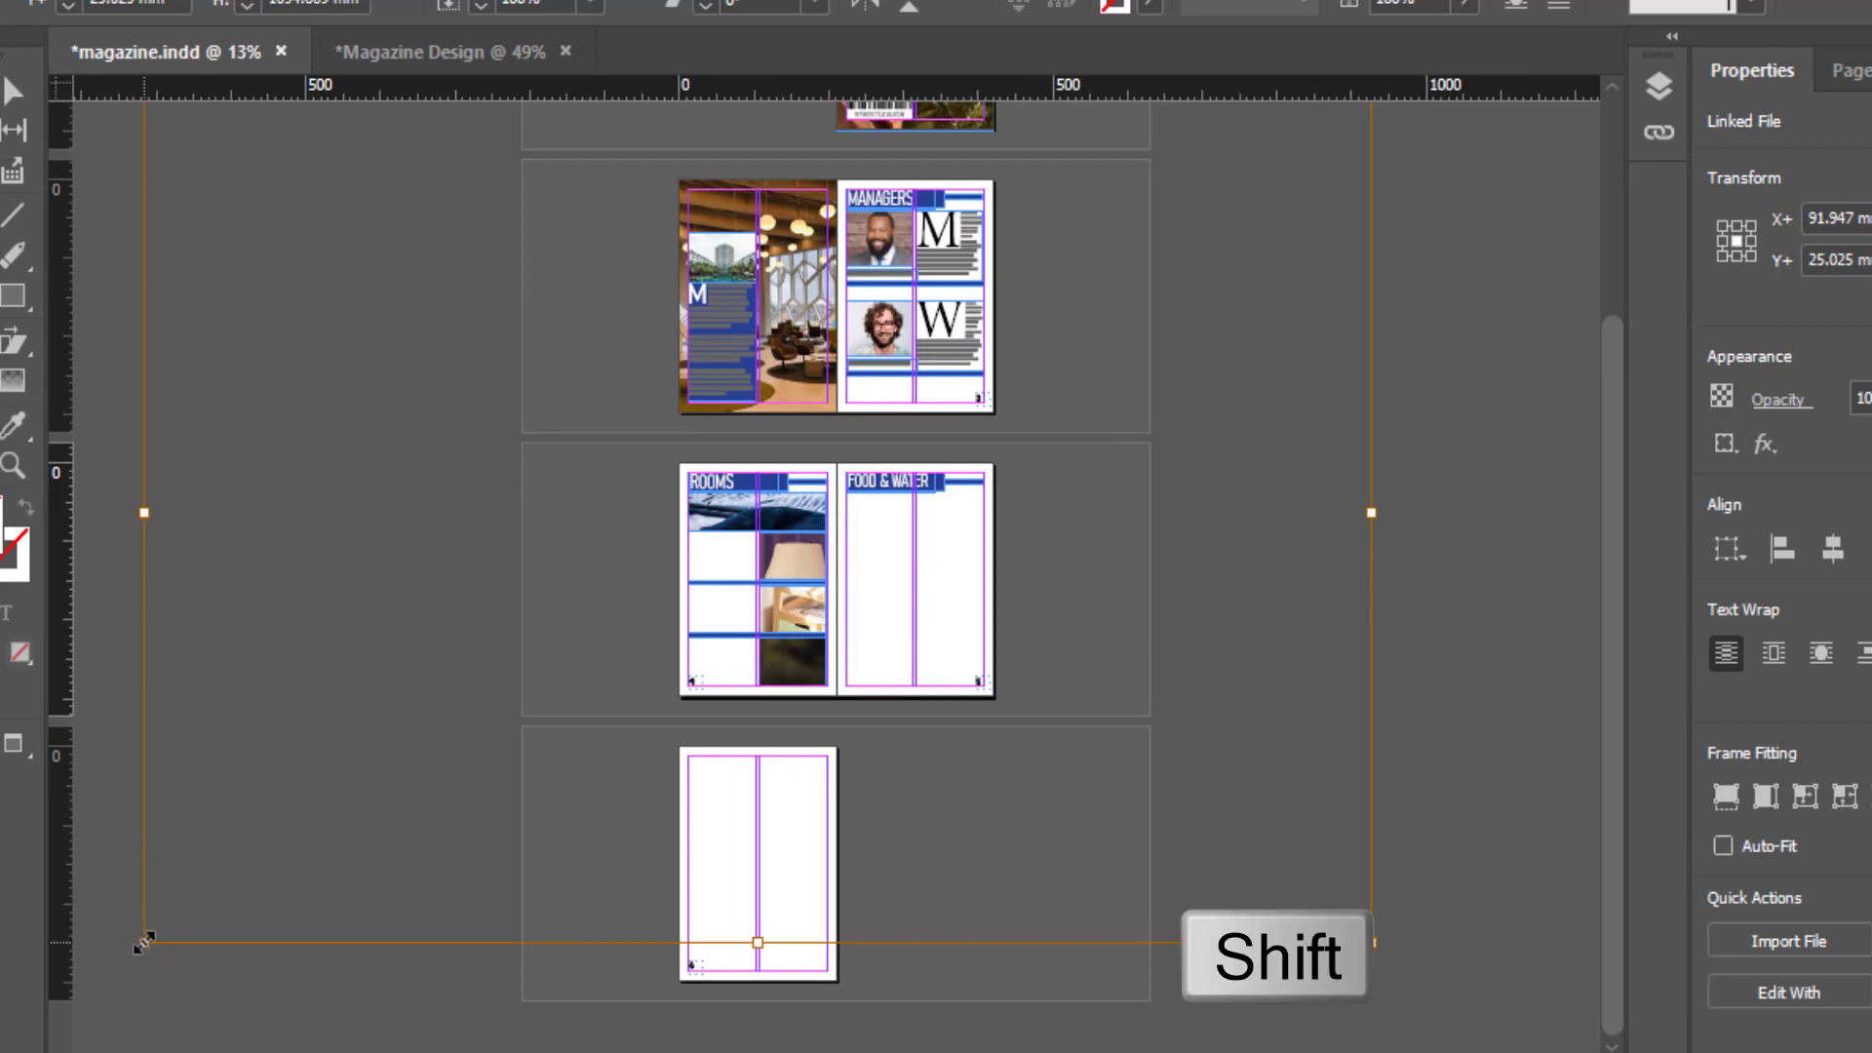
drag(144, 941, 660, 580)
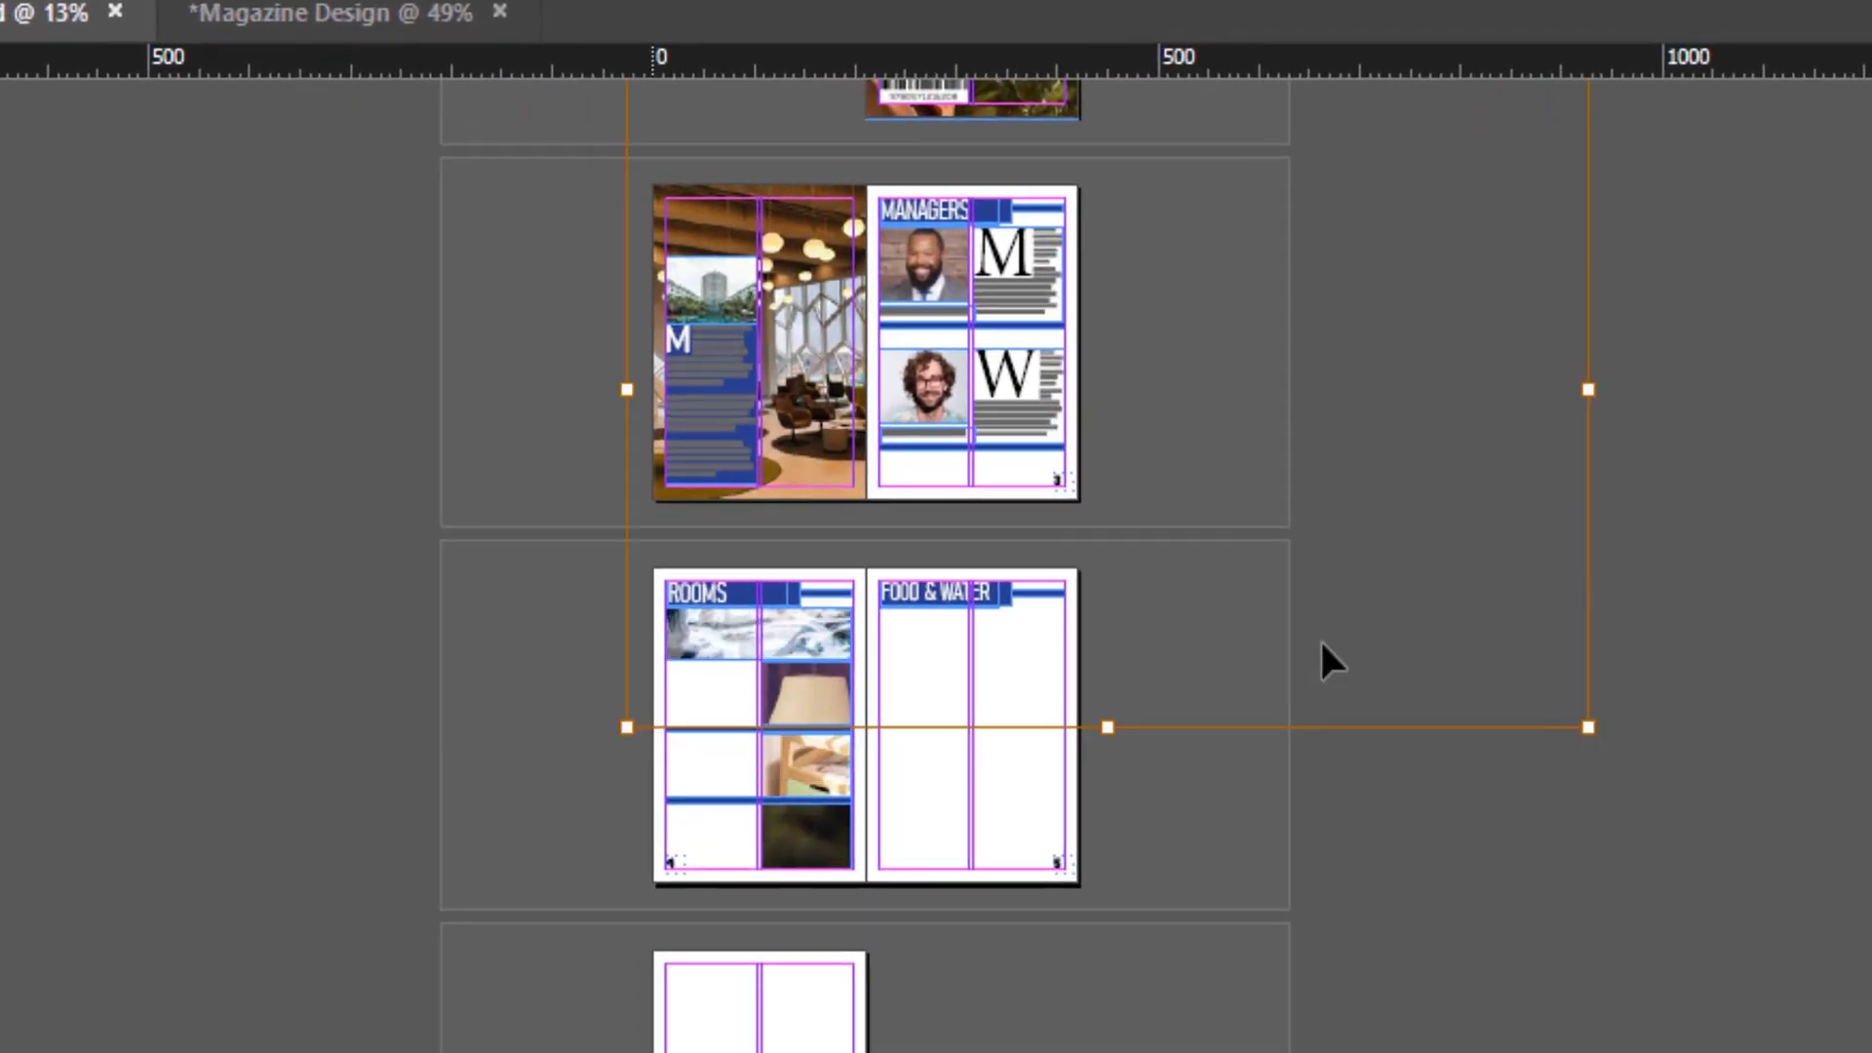
scroll(1403, 600, up, 3)
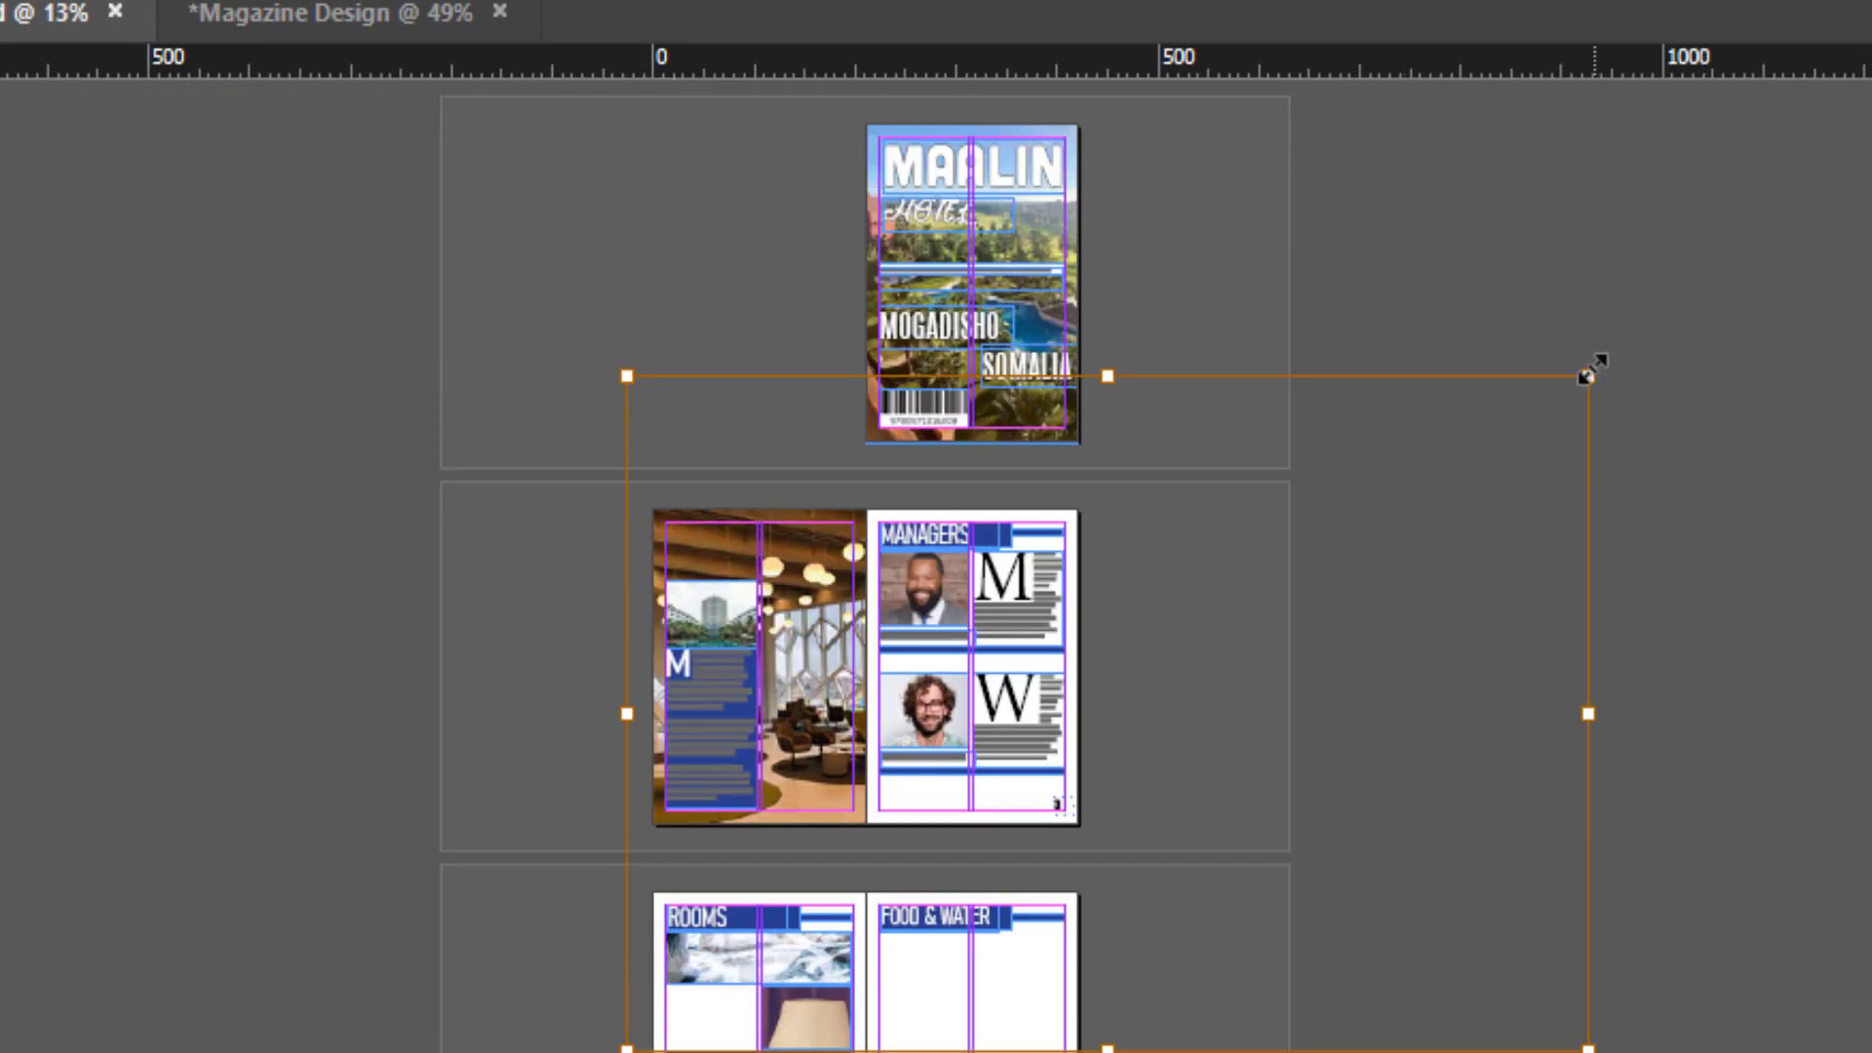
drag(1587, 375, 865, 877)
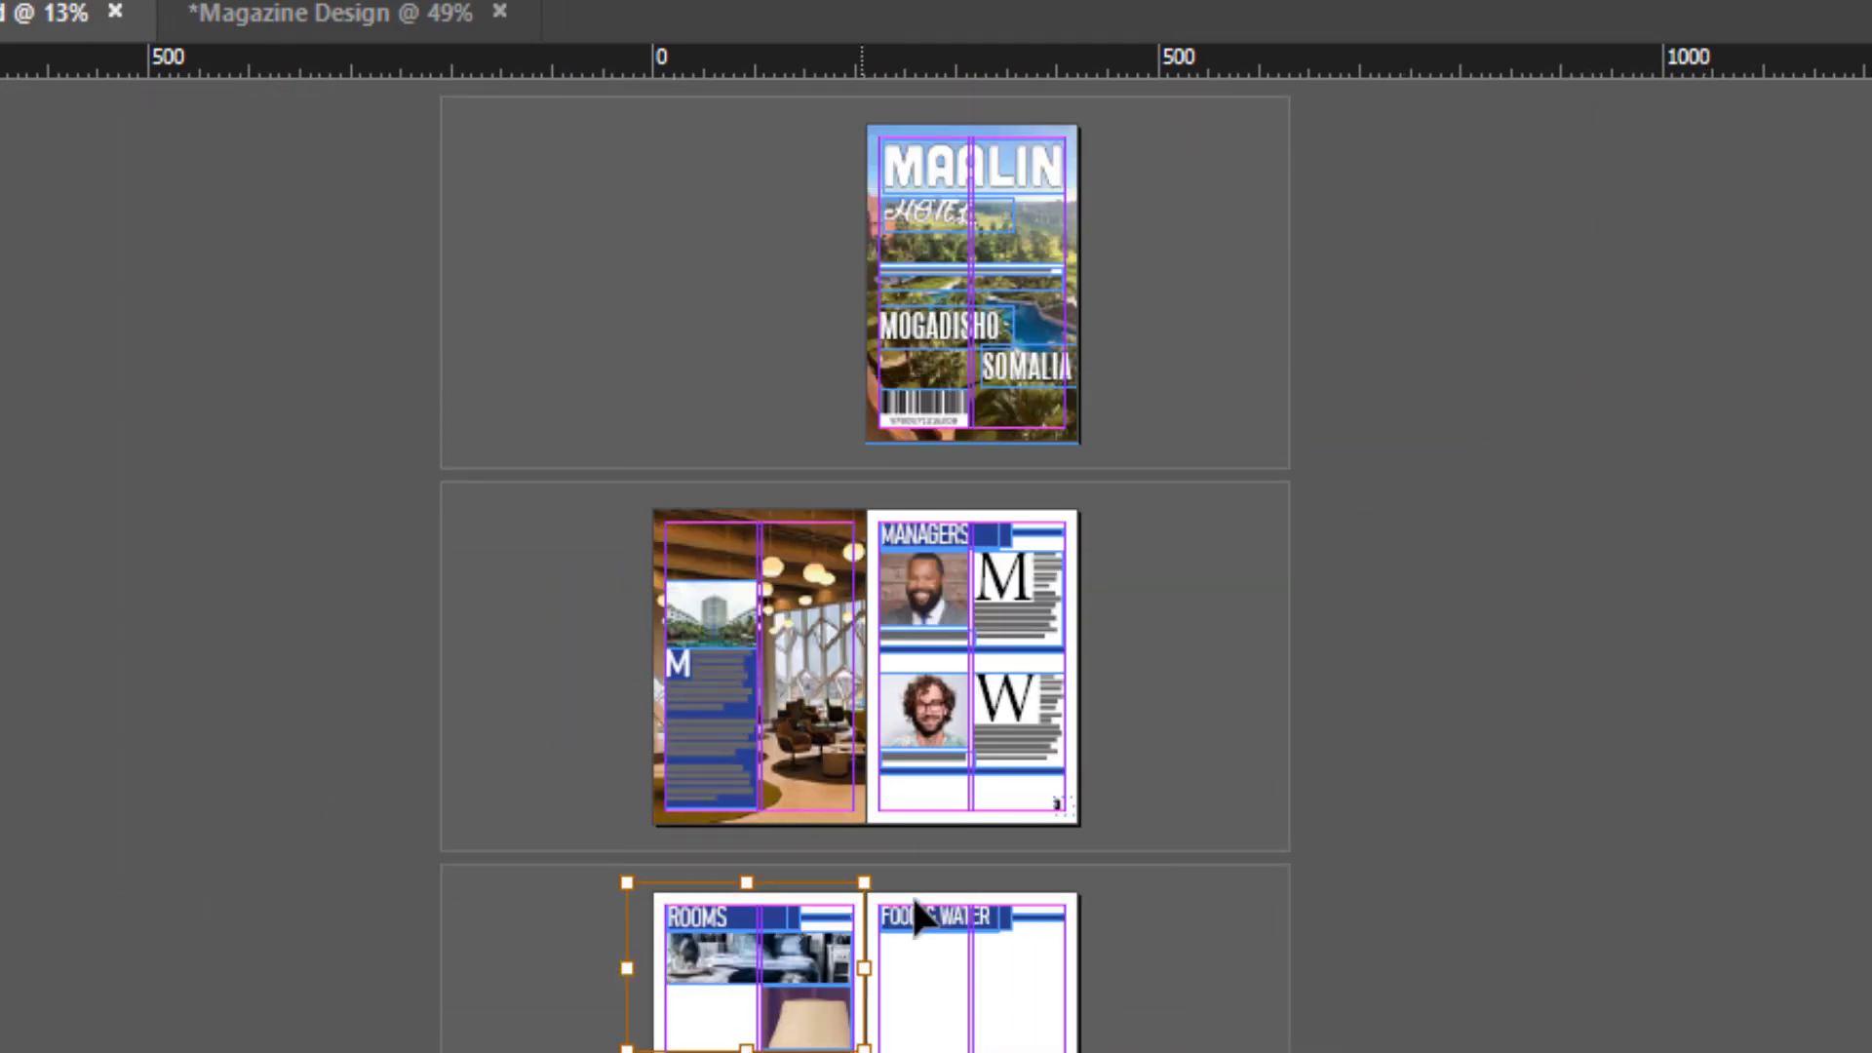
Step: Fit the bedroom photo to the banner width, about 222 mm, and nudge it to show the bed
key(ctrl+equal)
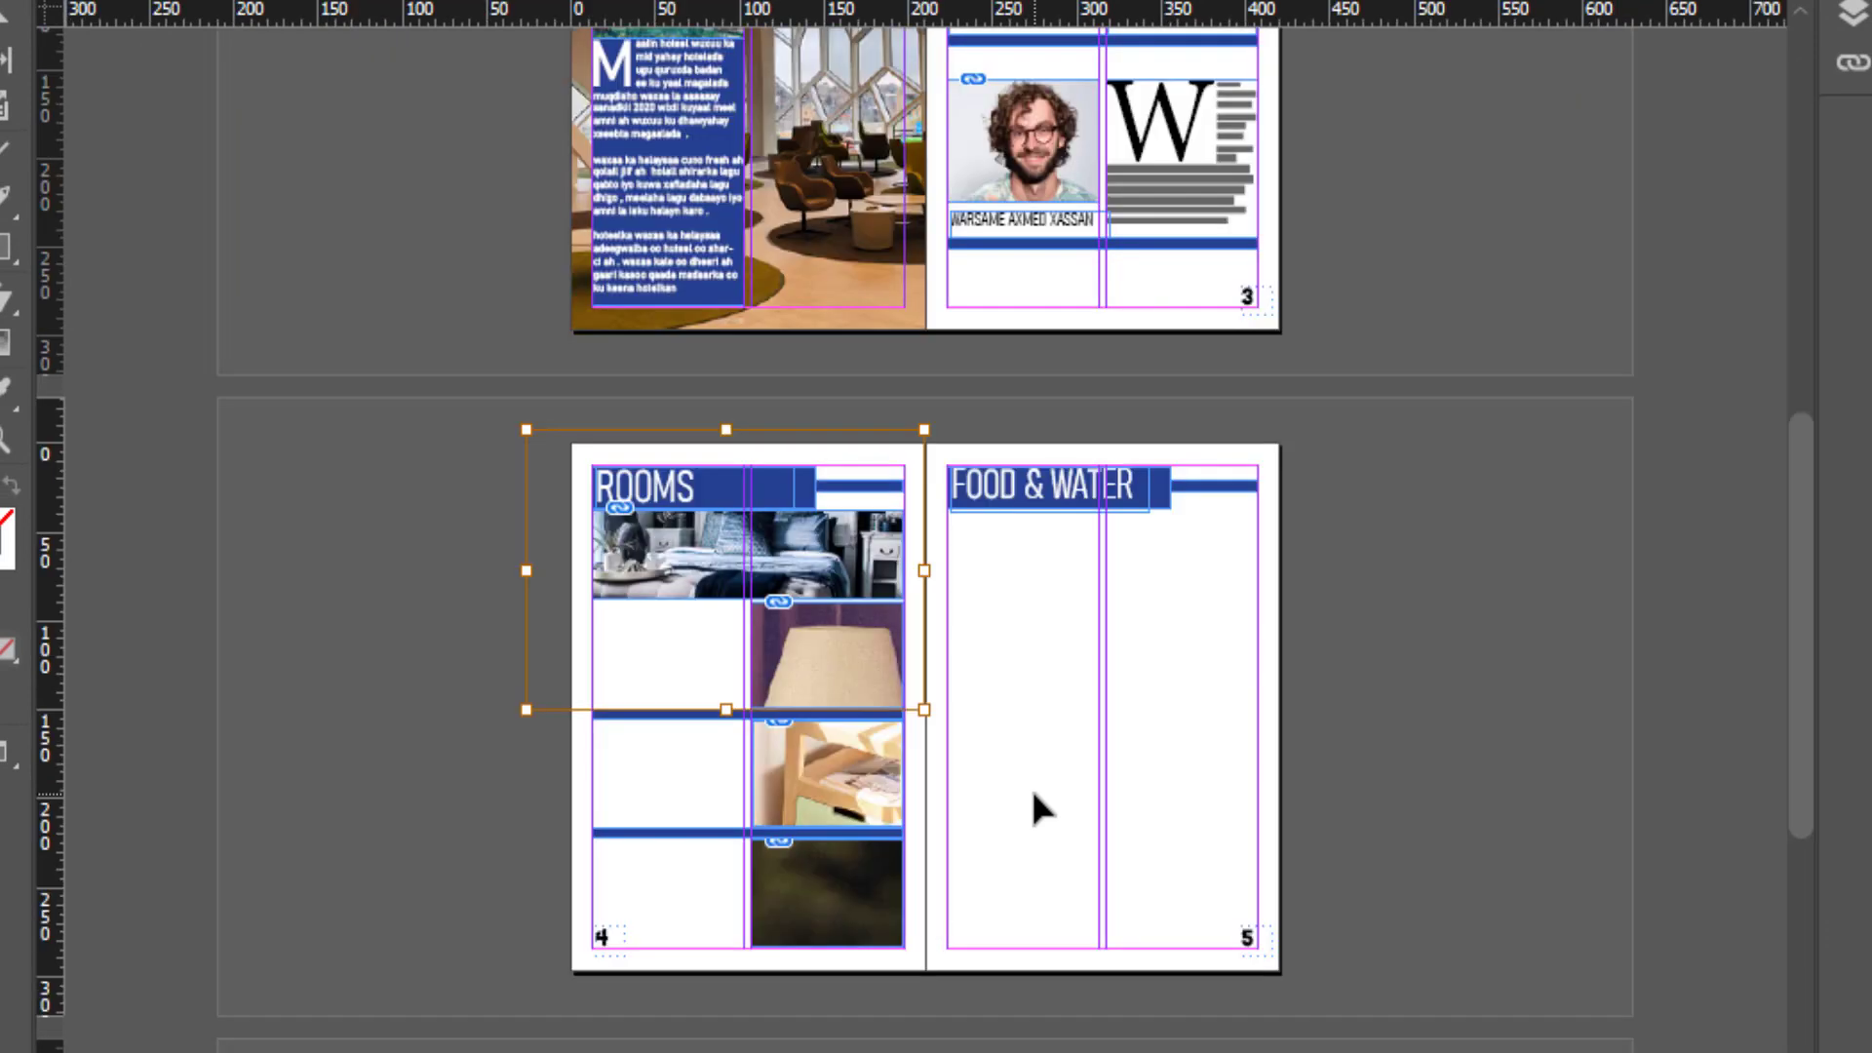
key(ctrl+equal)
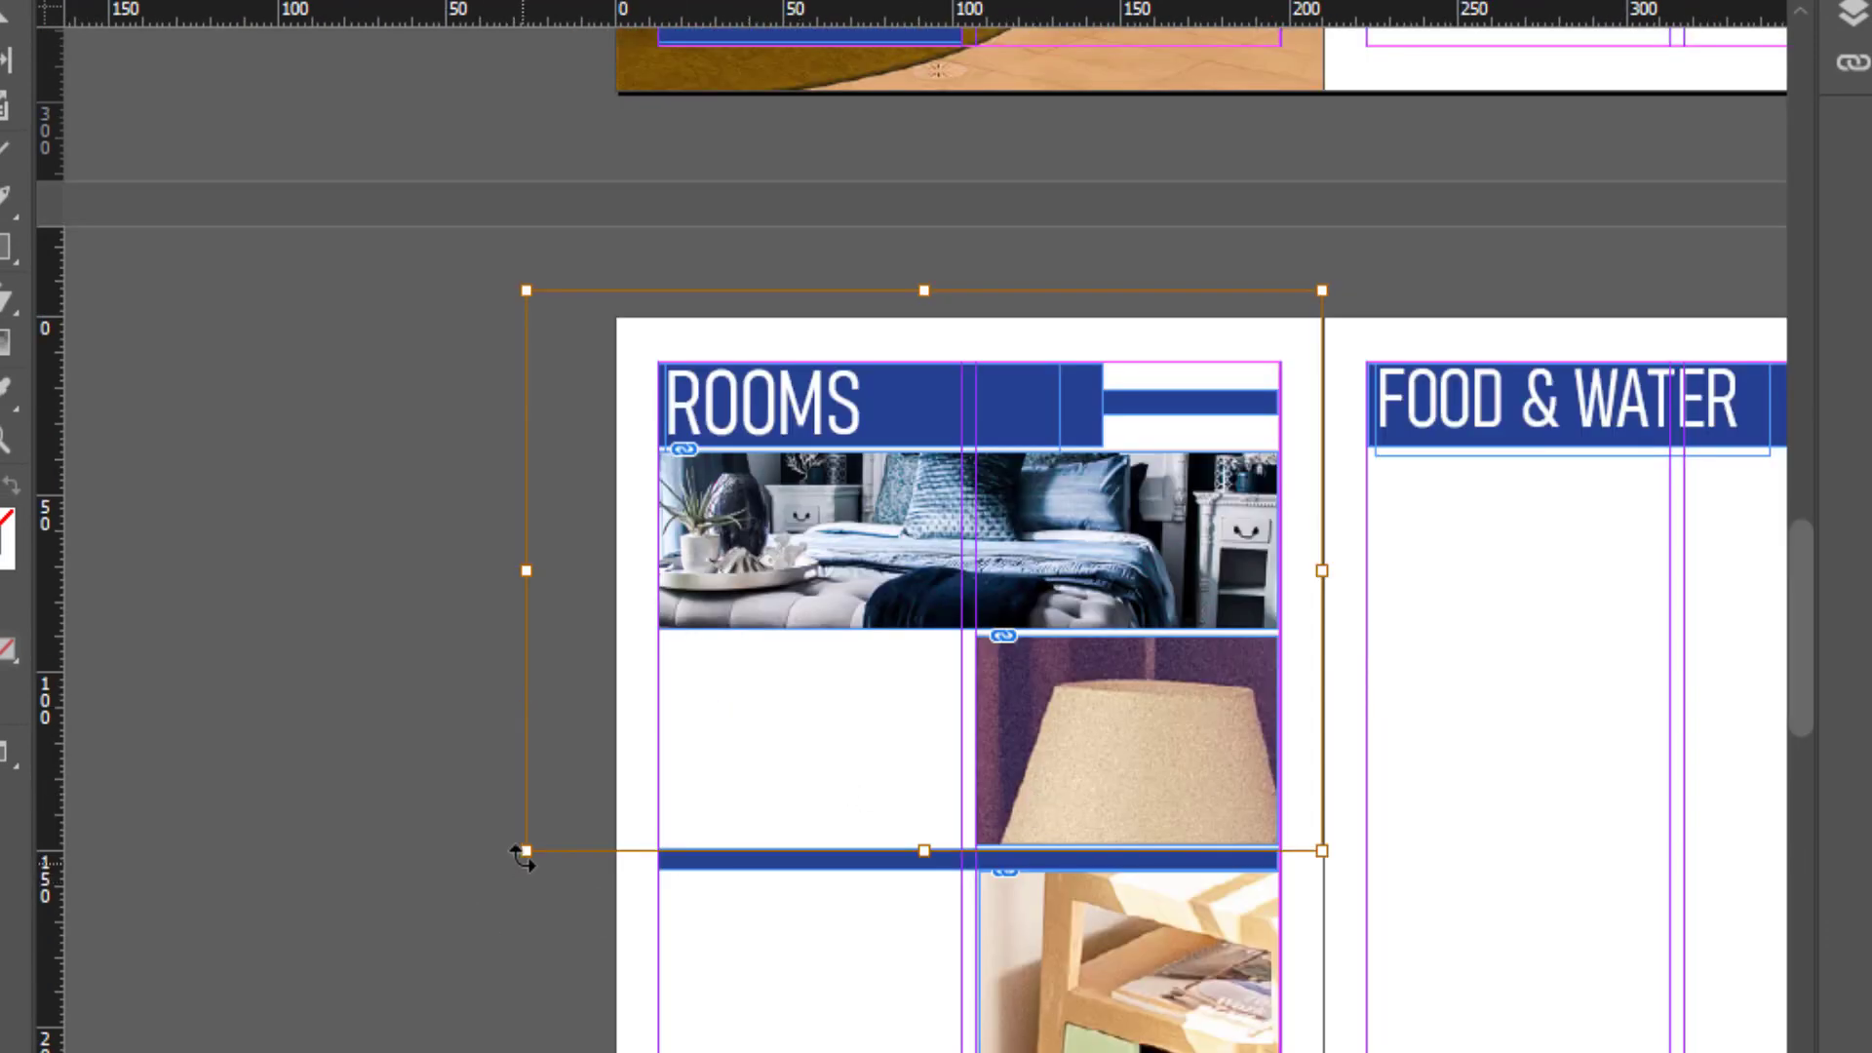
drag(523, 848, 660, 694)
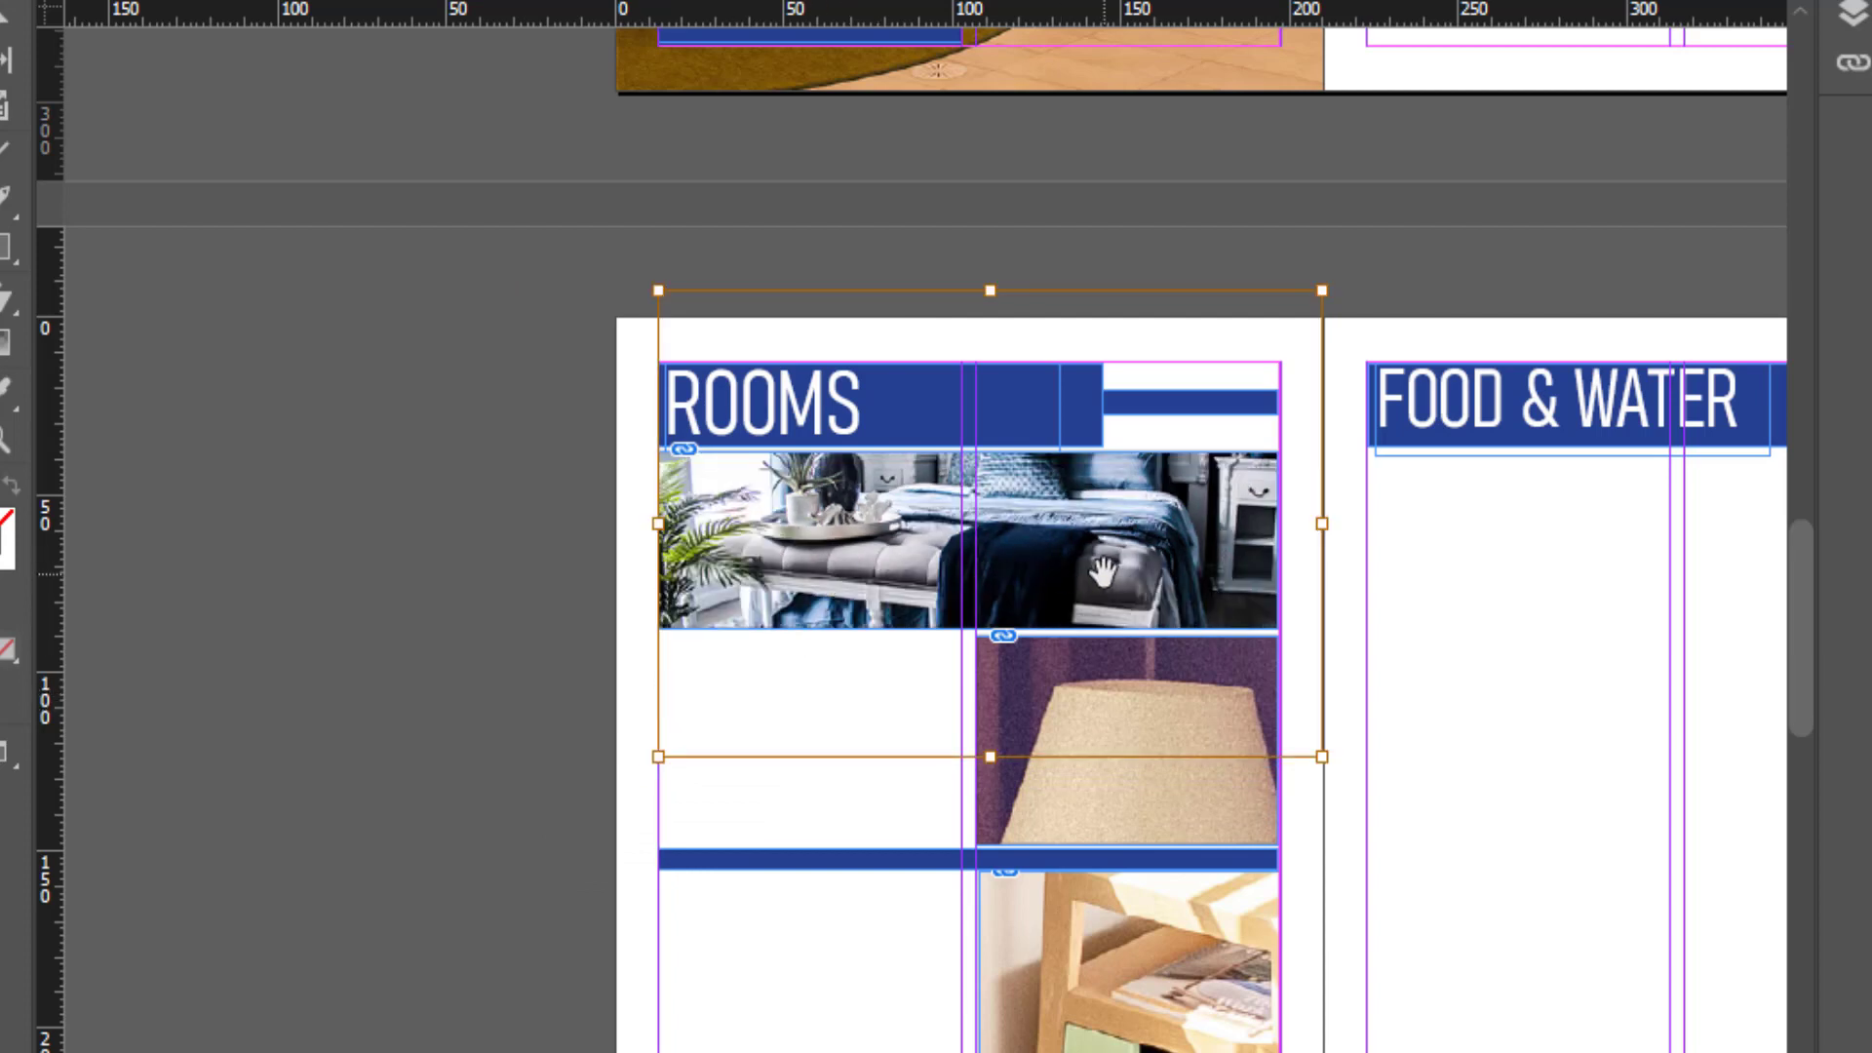
key(shift+Down)
key(shift+Down)
key(shift+Down)
key(shift+Down)
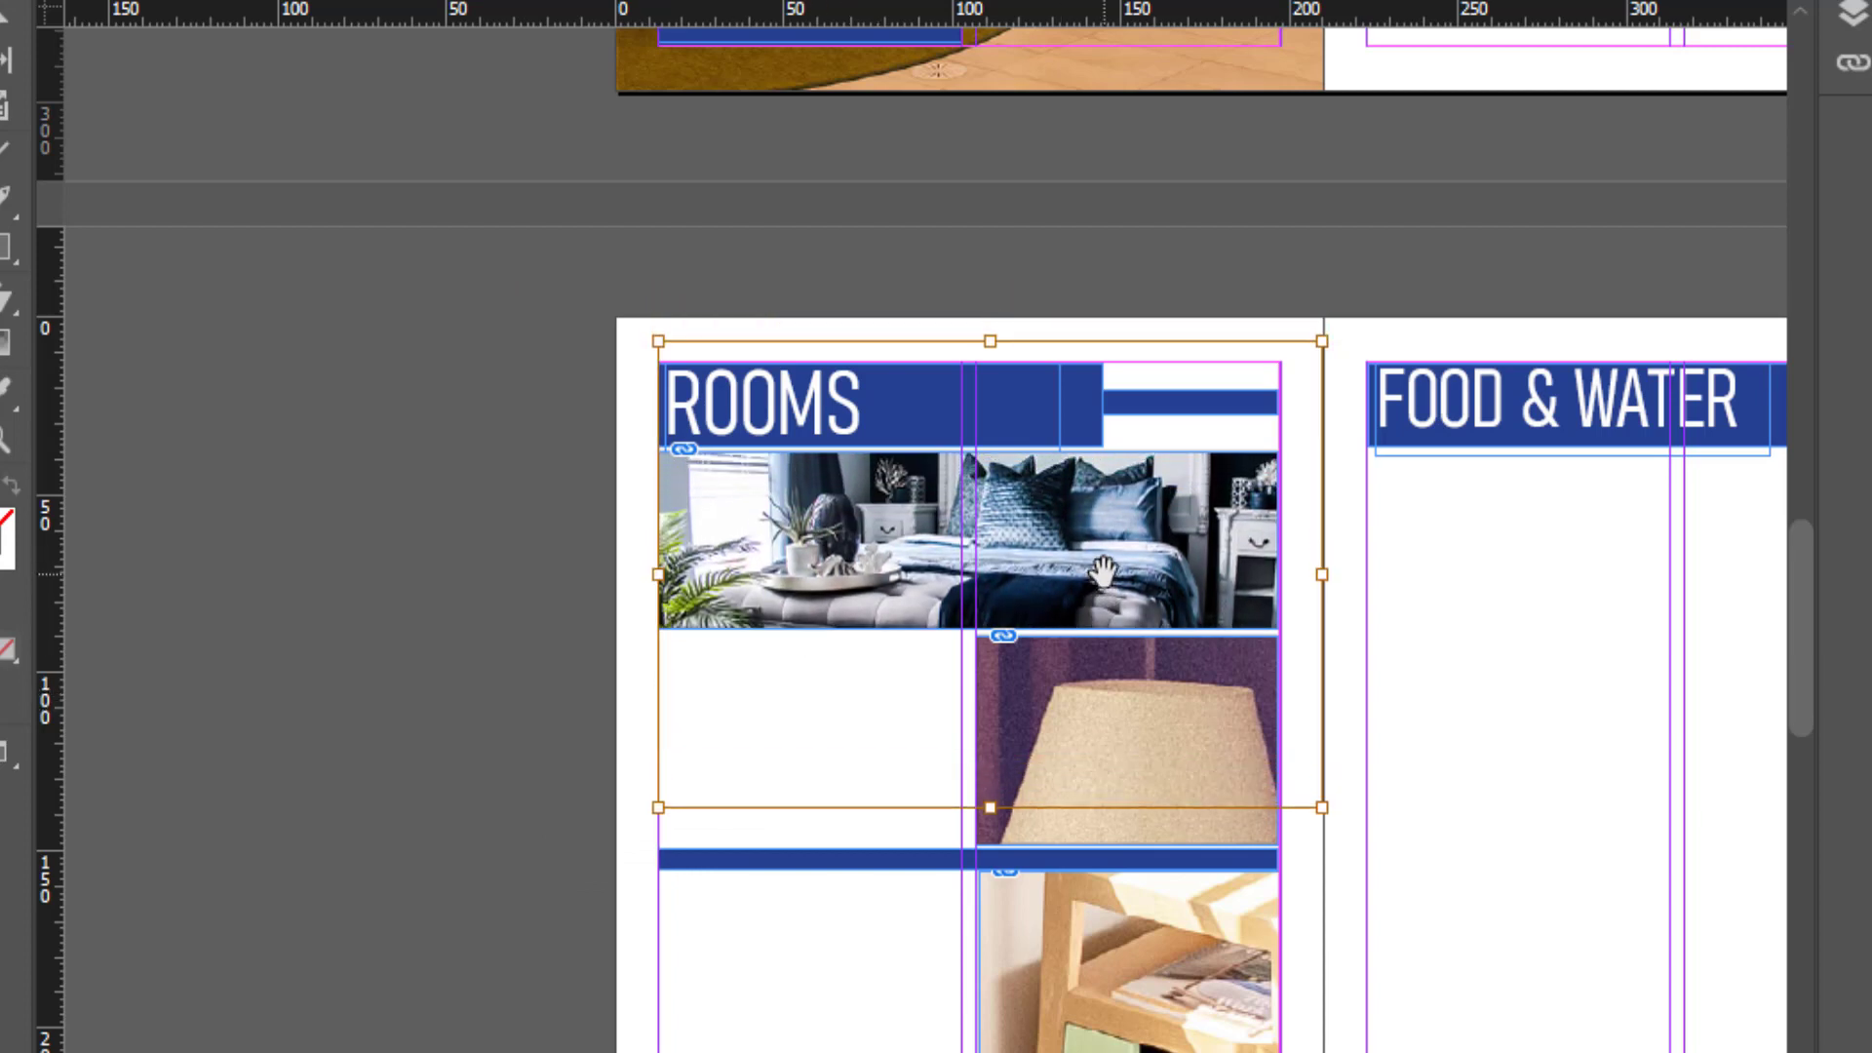
key(shift+Down)
key(shift+Down)
key(shift+Down)
key(Up)
key(Up)
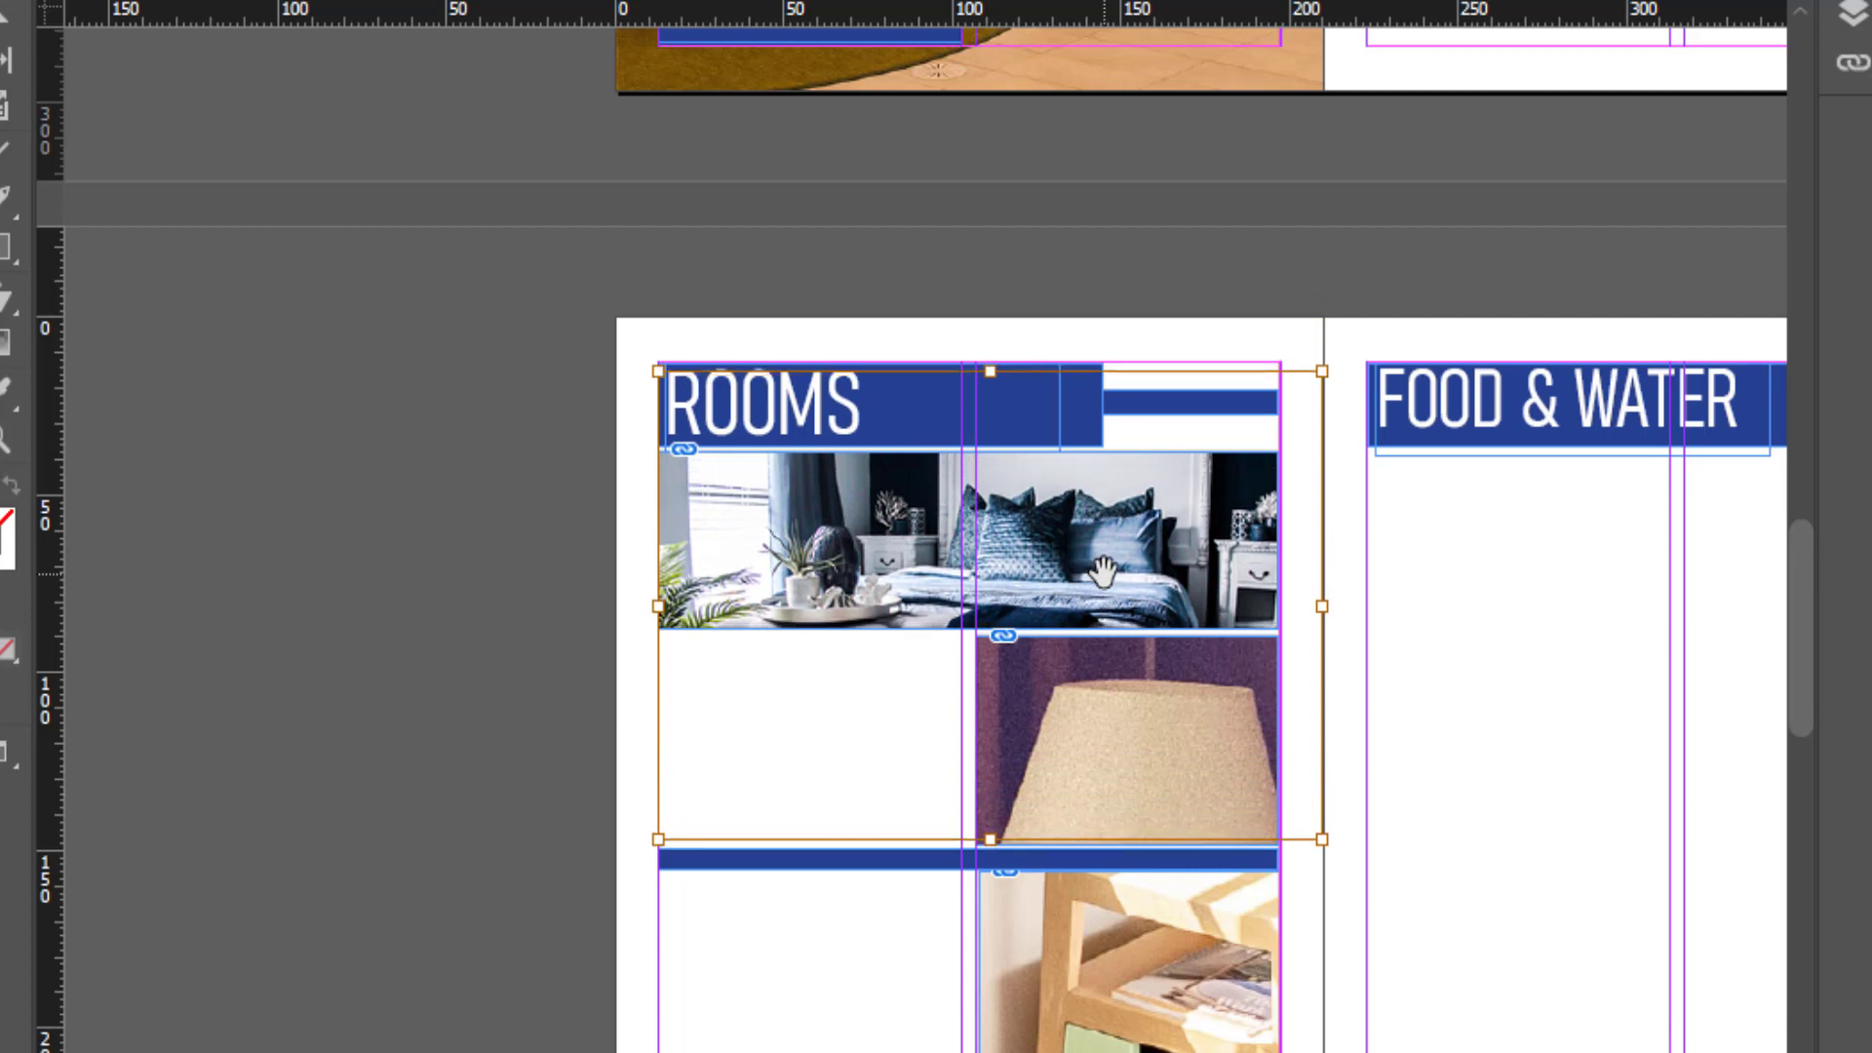
Step: Scale down the lamp-frame photo to roughly fit its frame and nudge it up
click(218, 523)
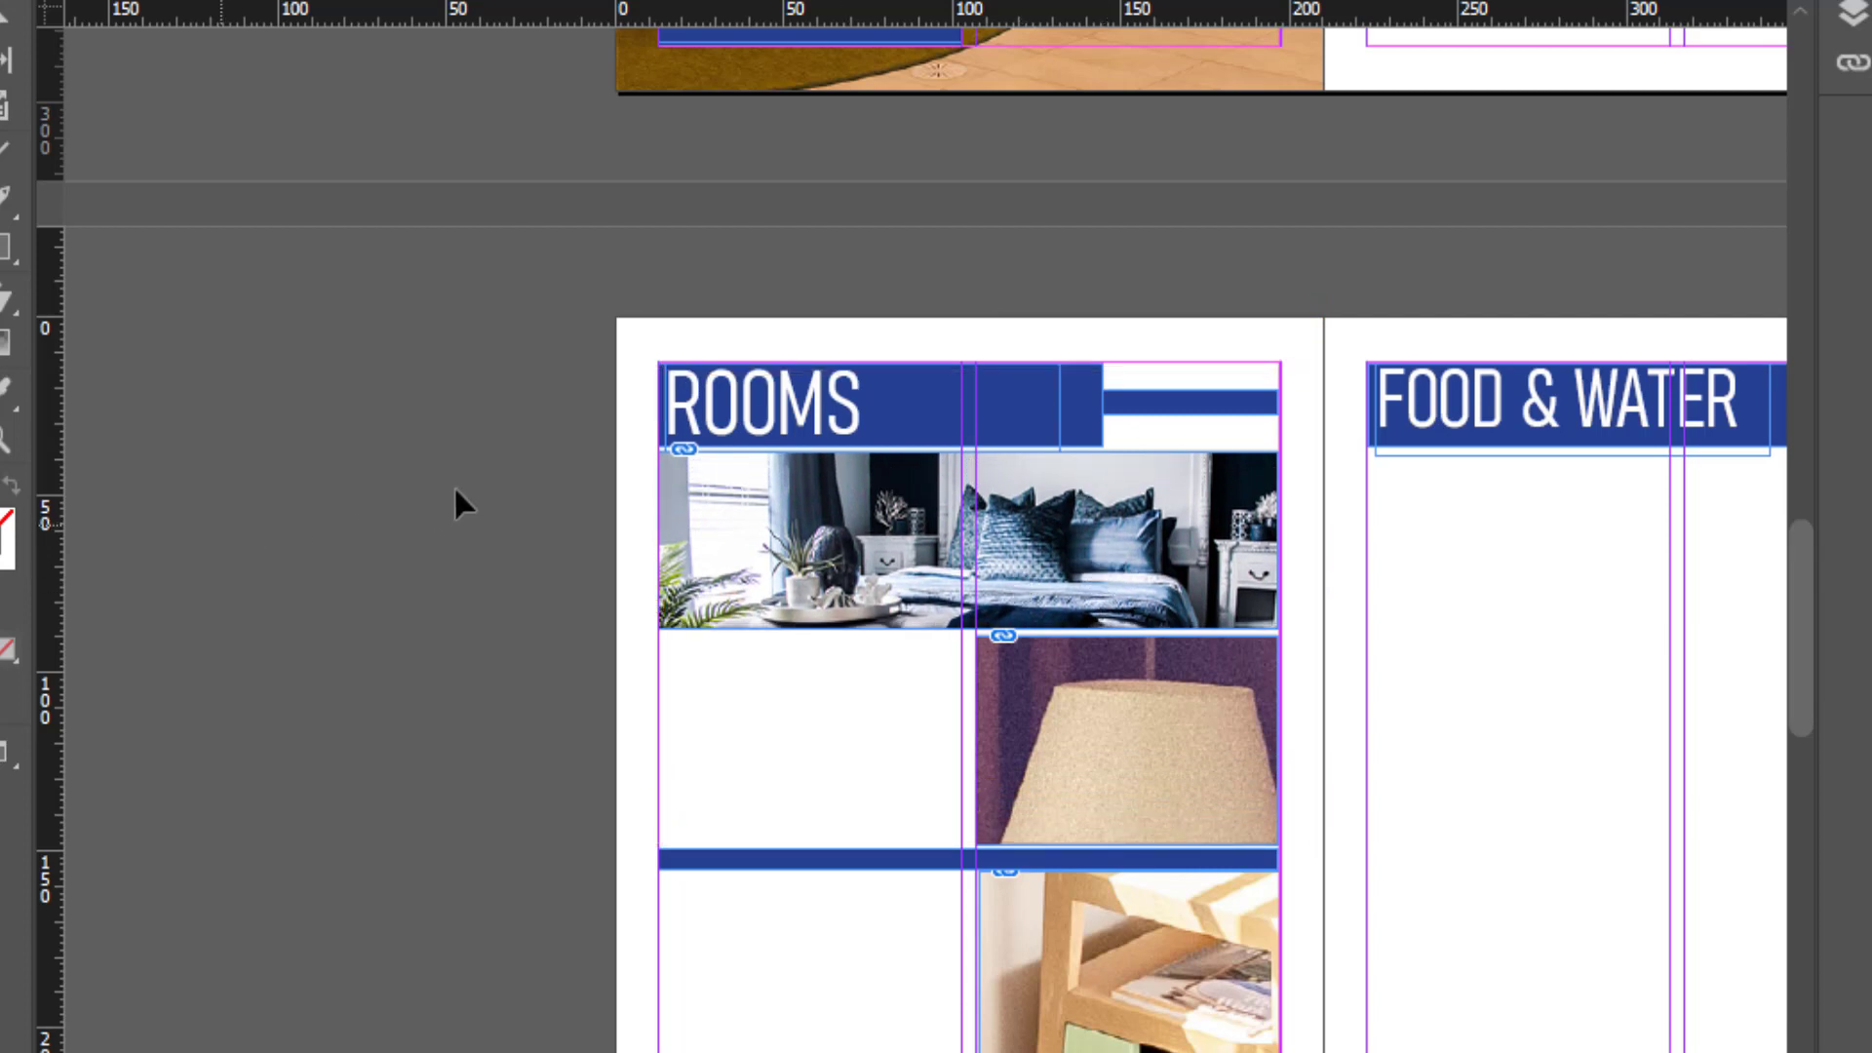
scroll(517, 487, down, 3)
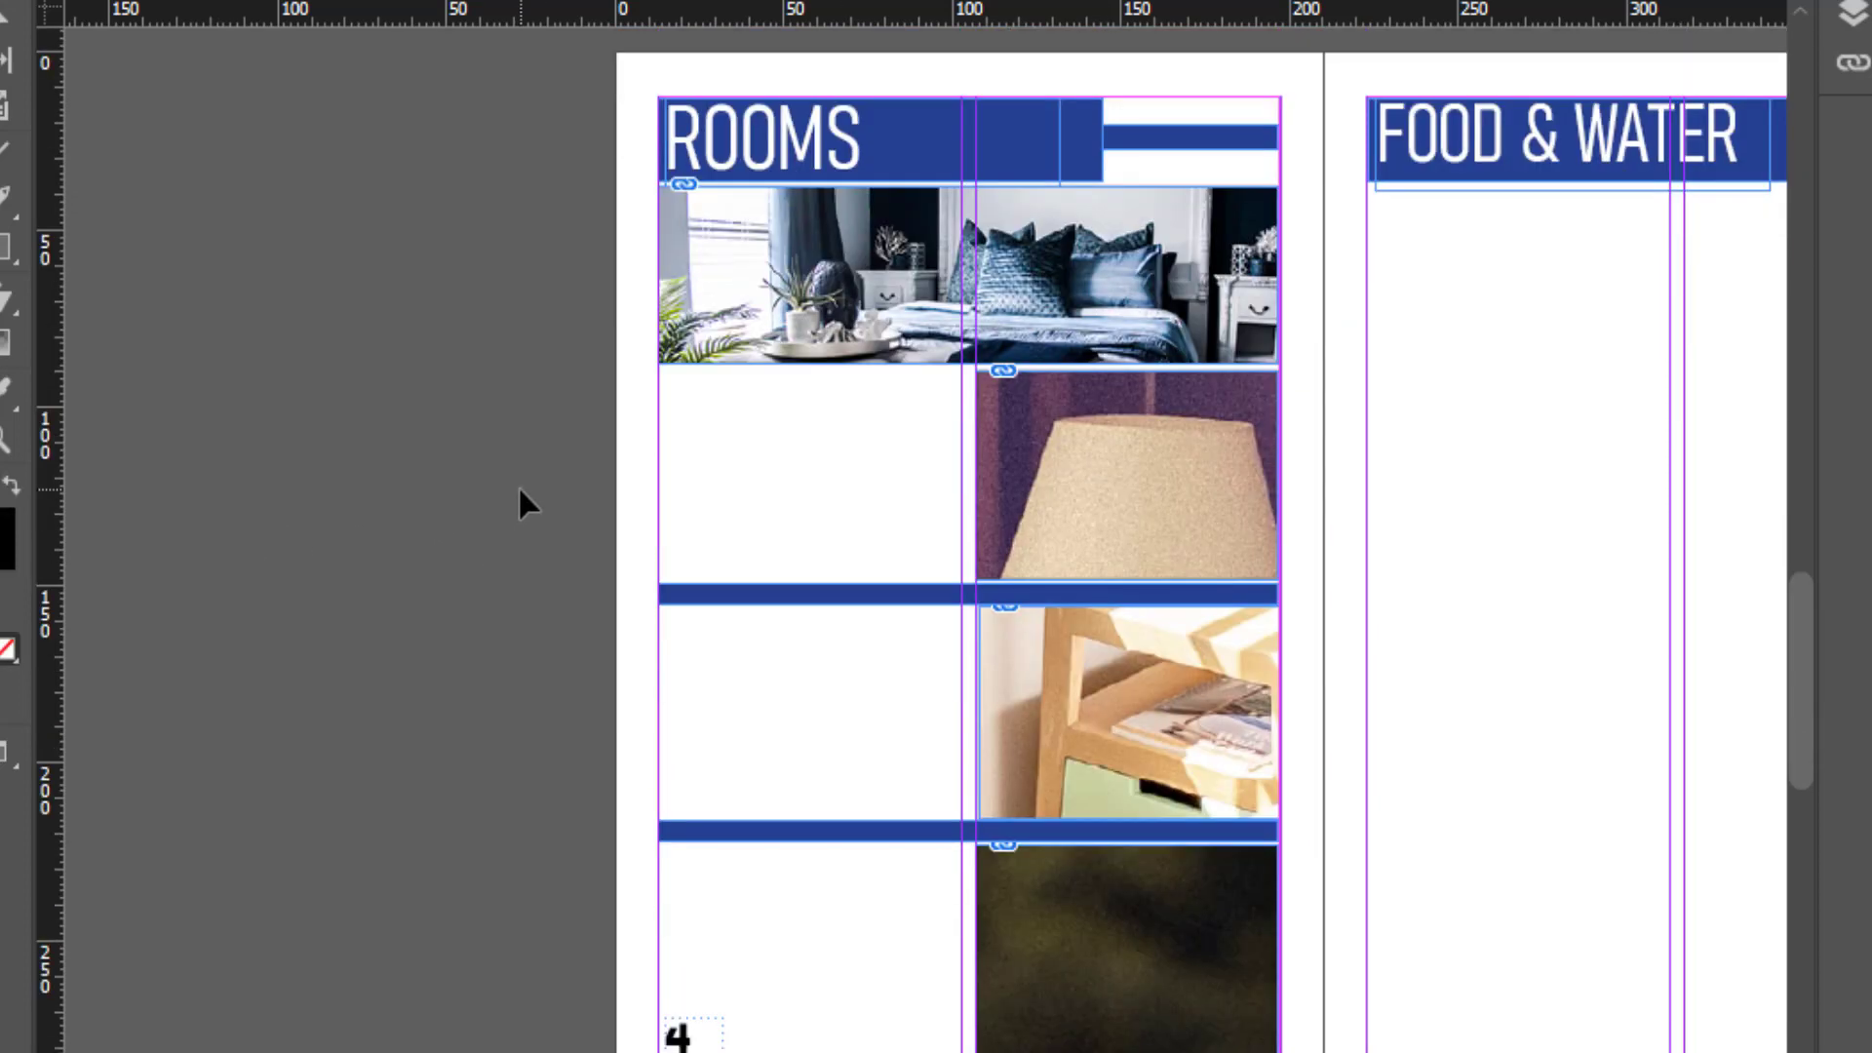
click(1157, 500)
key(ctrl+minus)
key(ctrl+minus)
key(ctrl+minus)
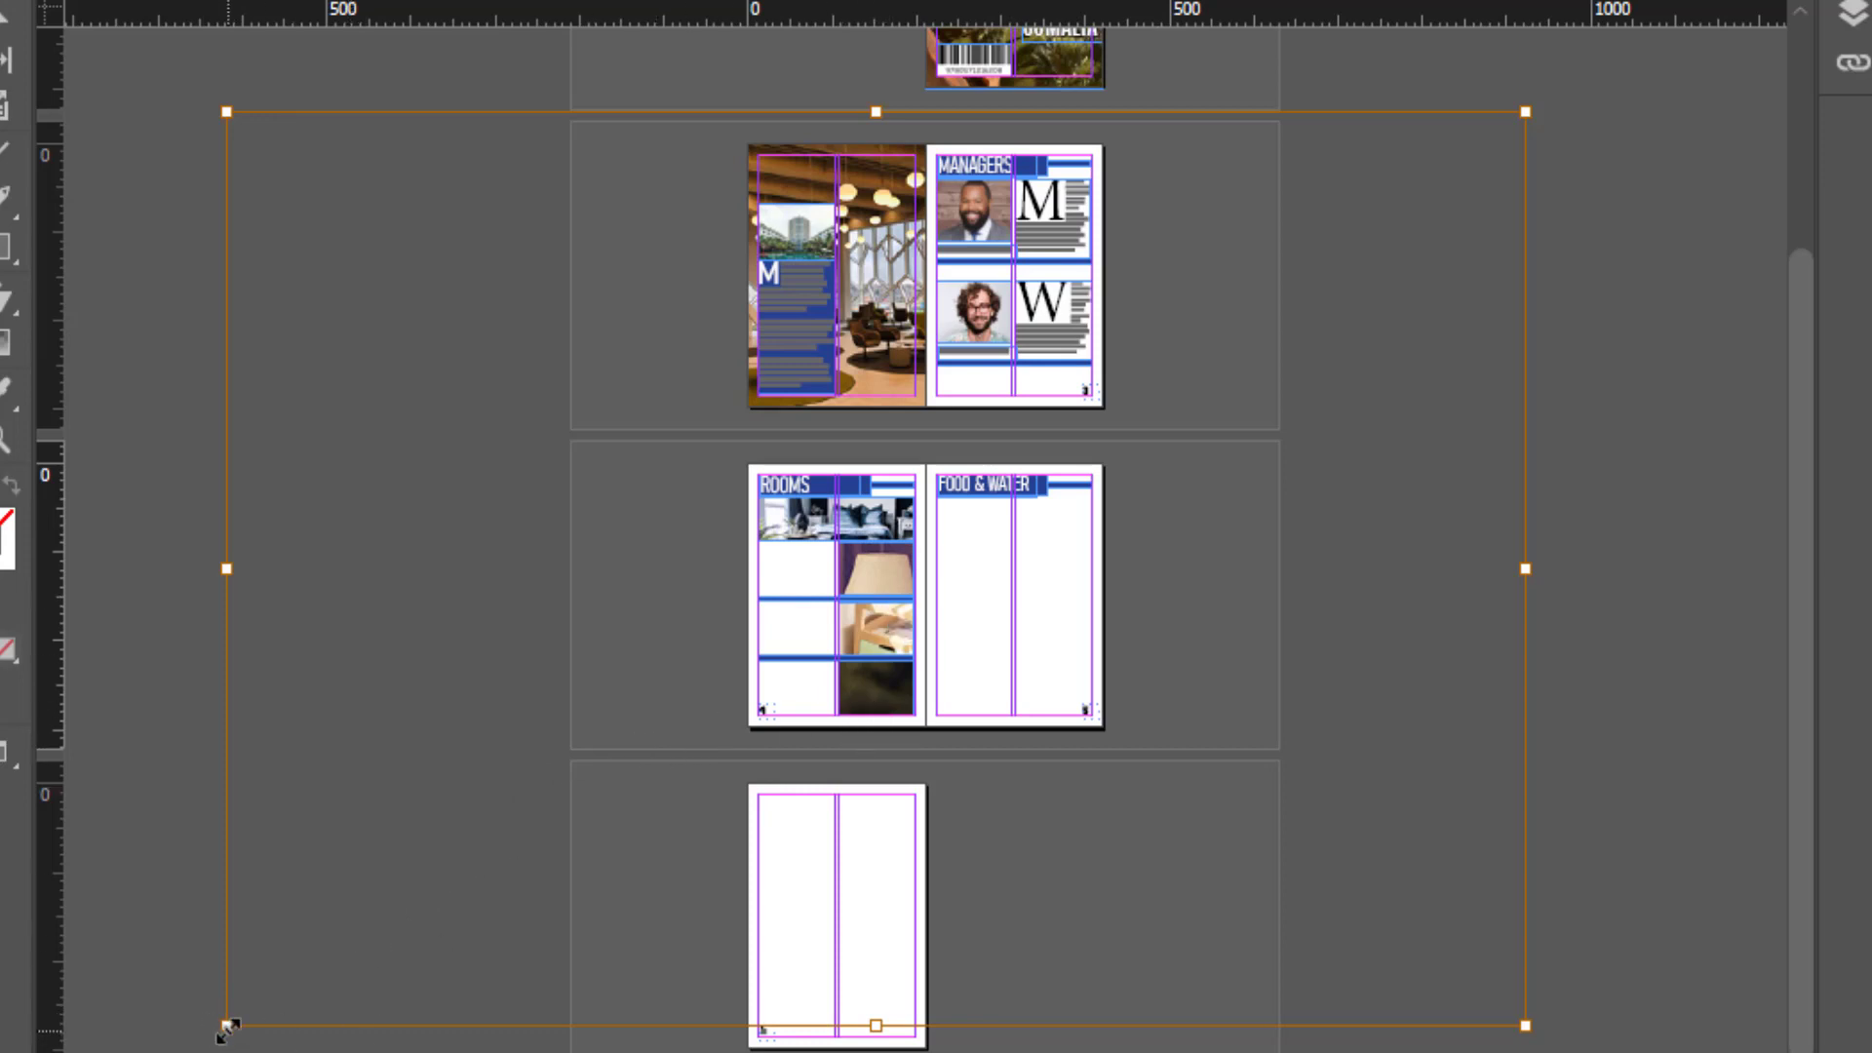
drag(227, 1027, 810, 615)
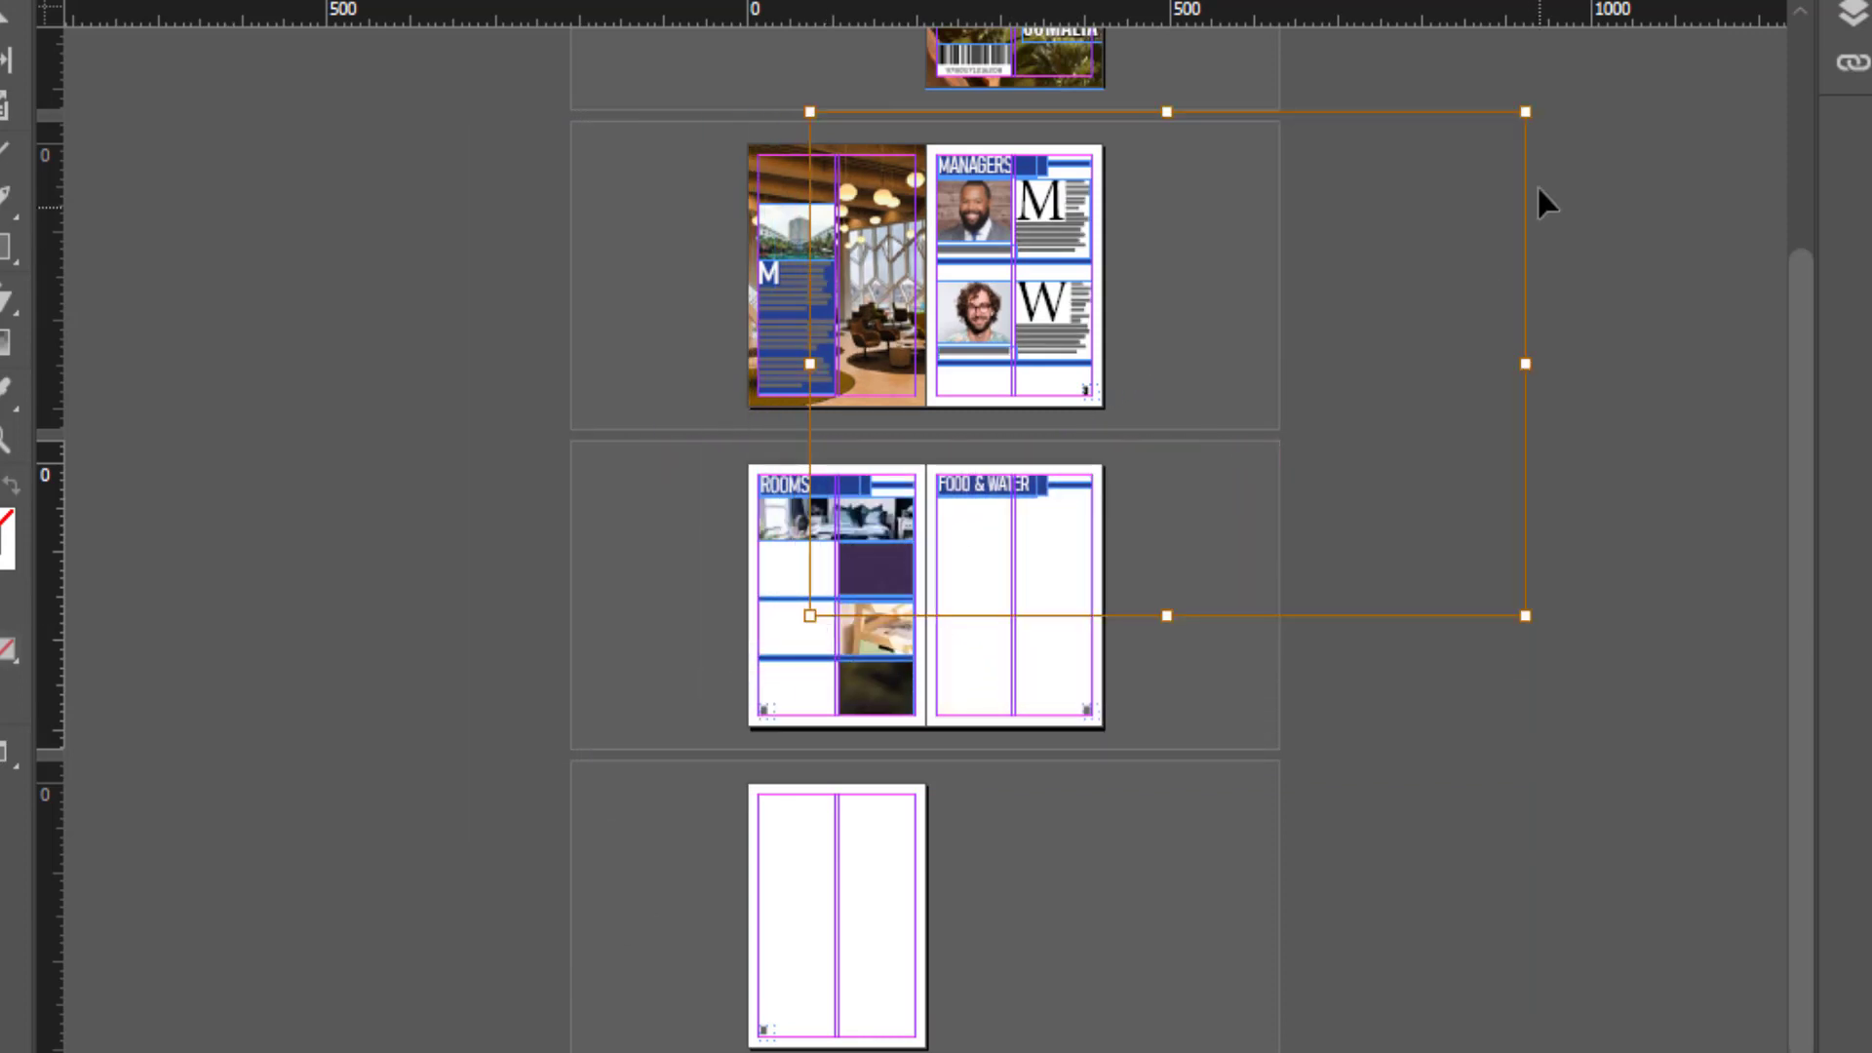
drag(1527, 113, 947, 520)
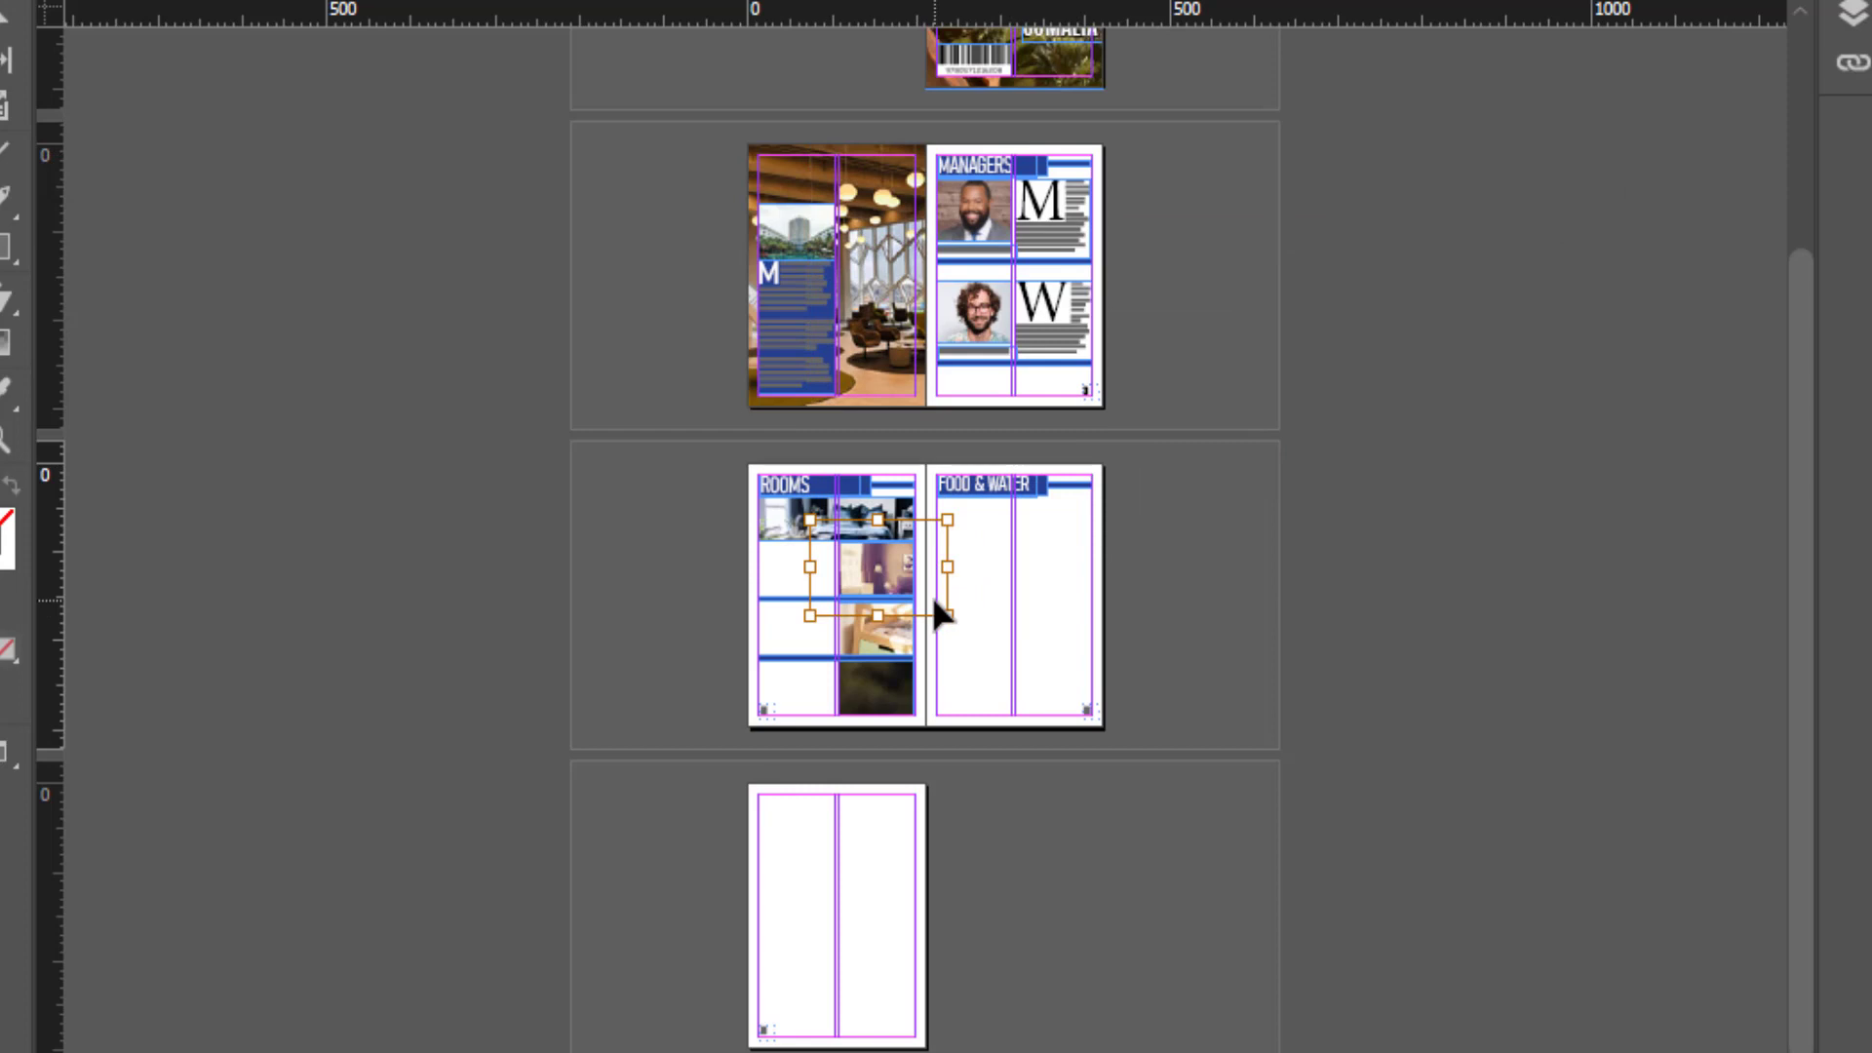
key(ctrl+equal)
key(ctrl+equal)
key(ctrl+equal)
key(ctrl+equal)
key(ctrl+equal)
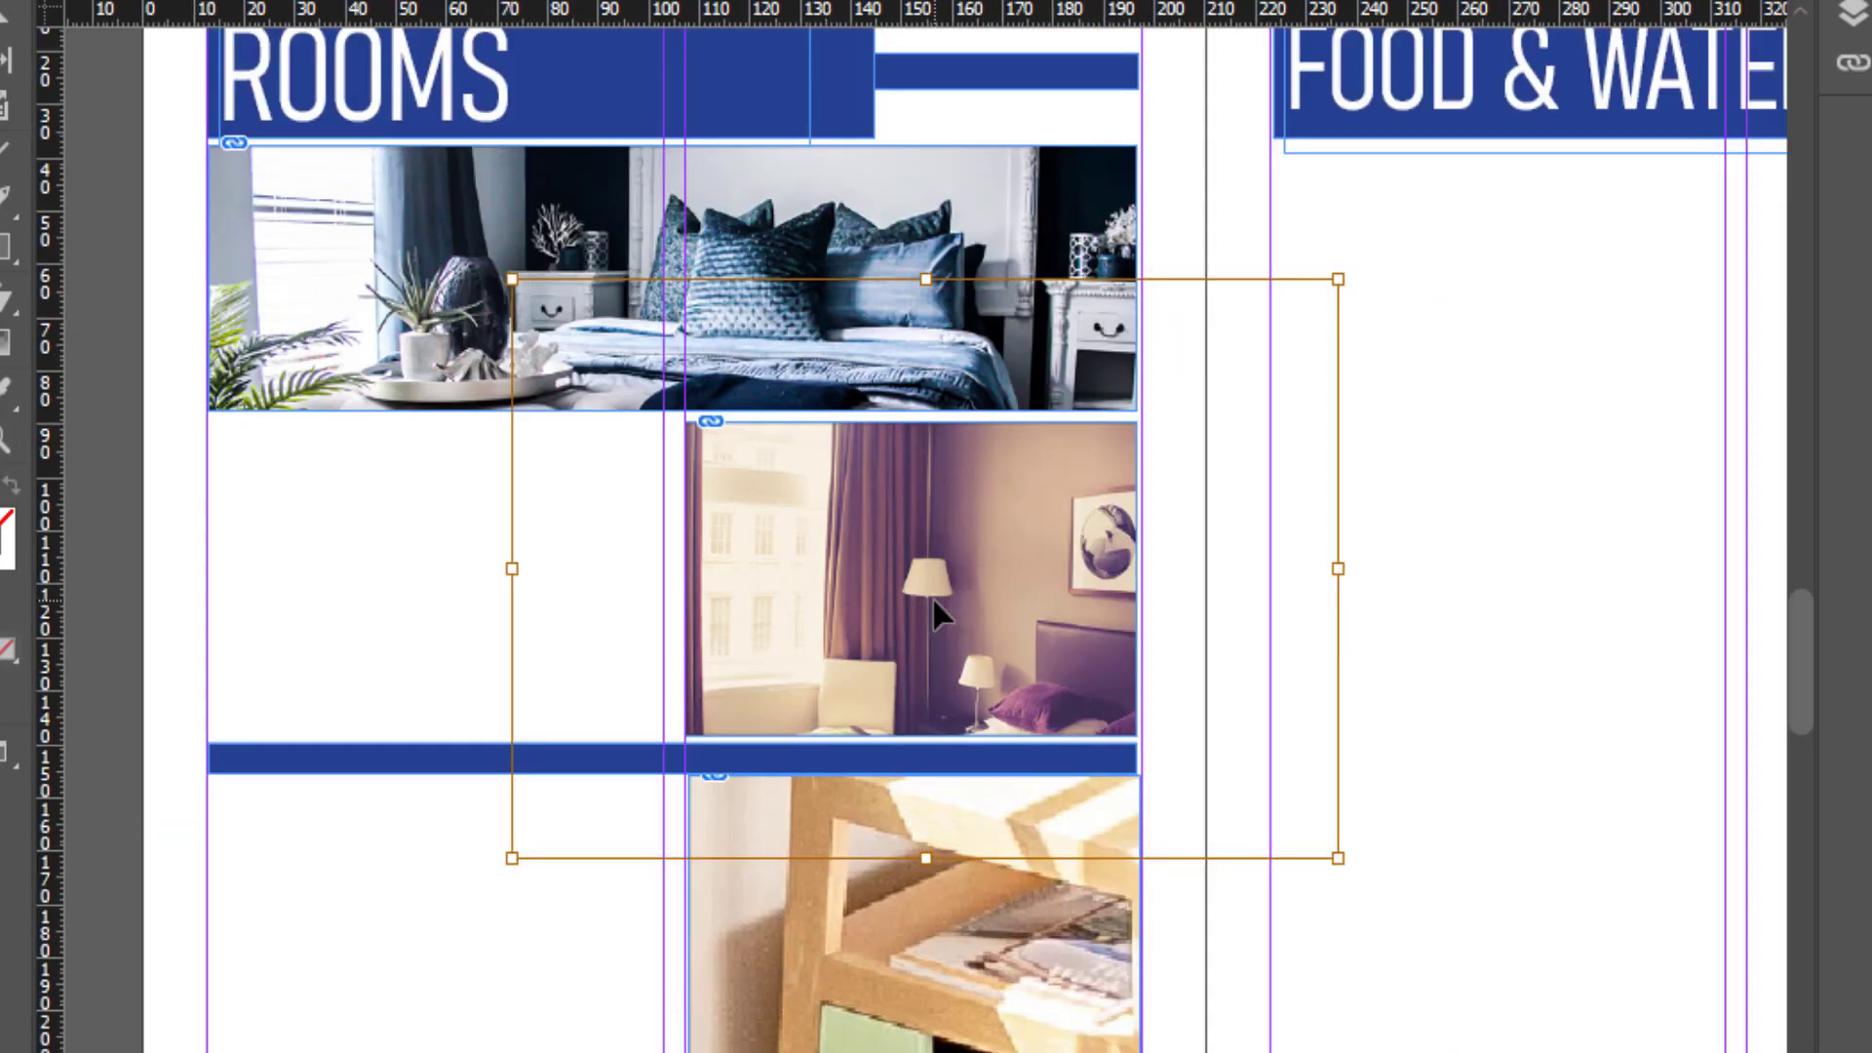
drag(511, 858, 655, 758)
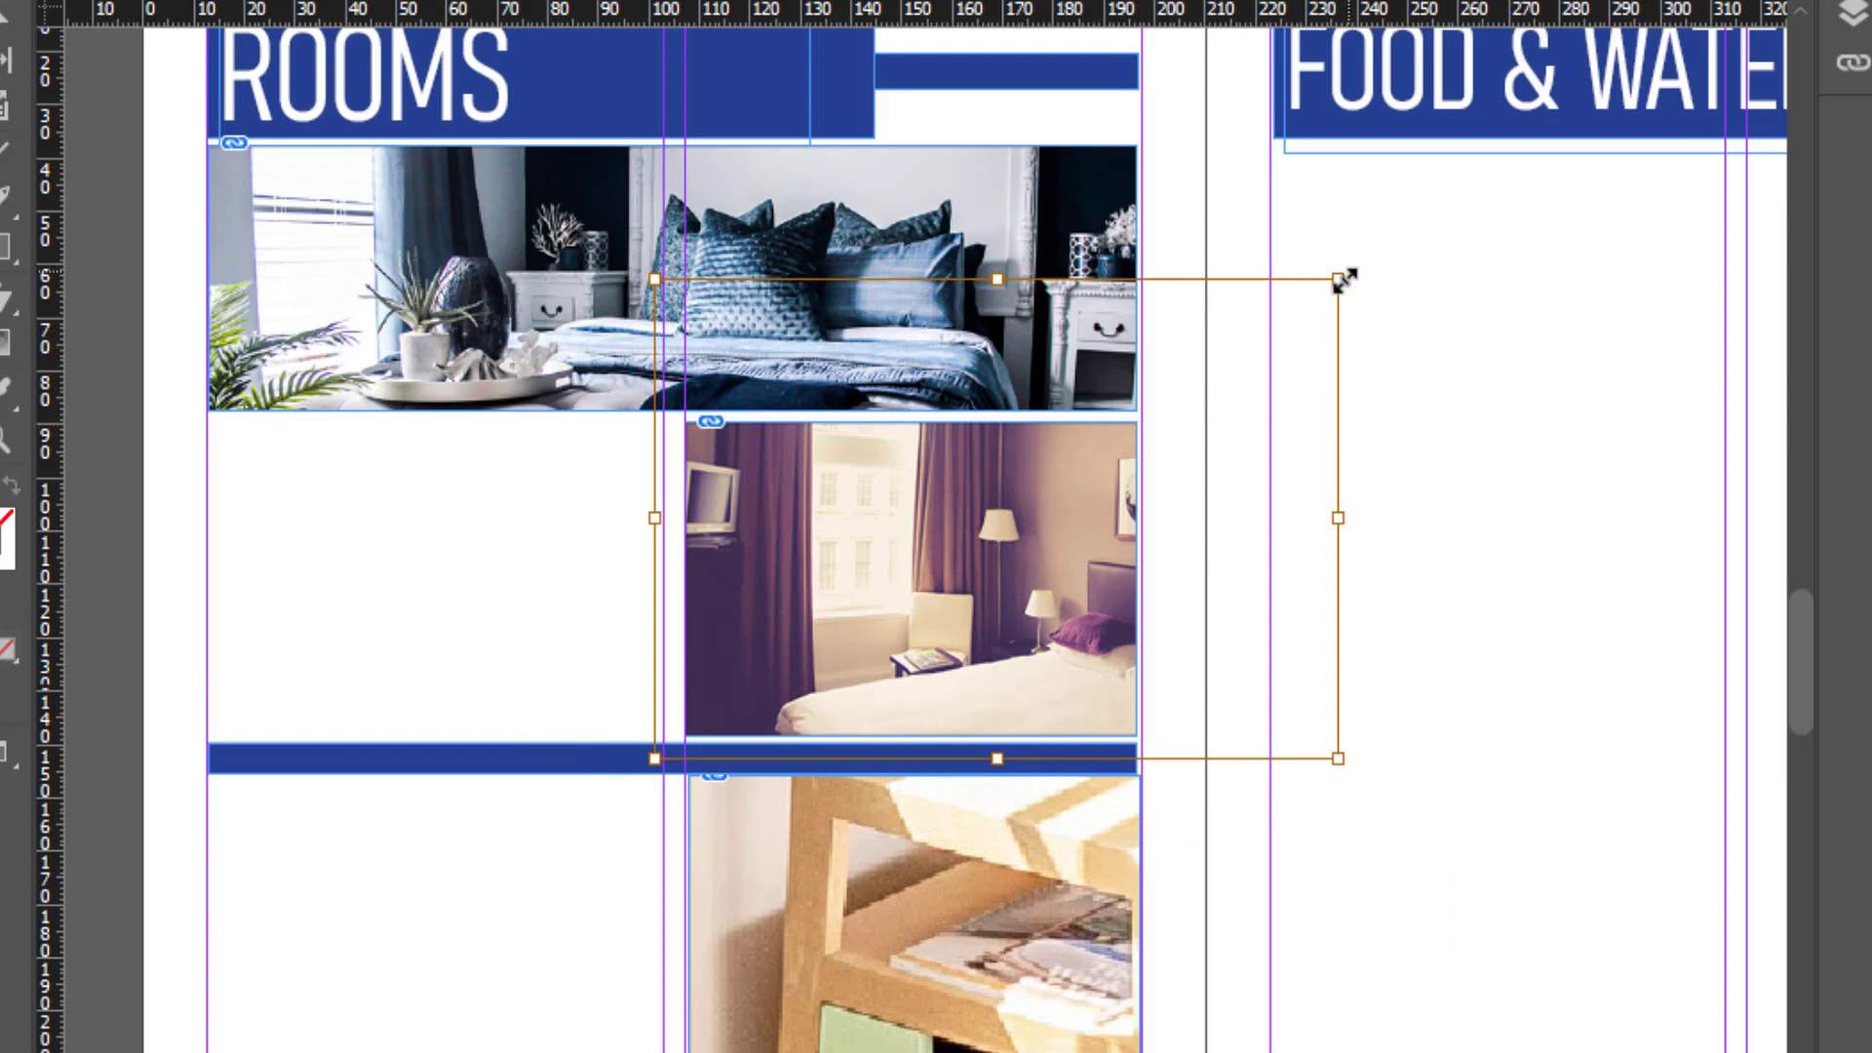
drag(1343, 280, 1162, 444)
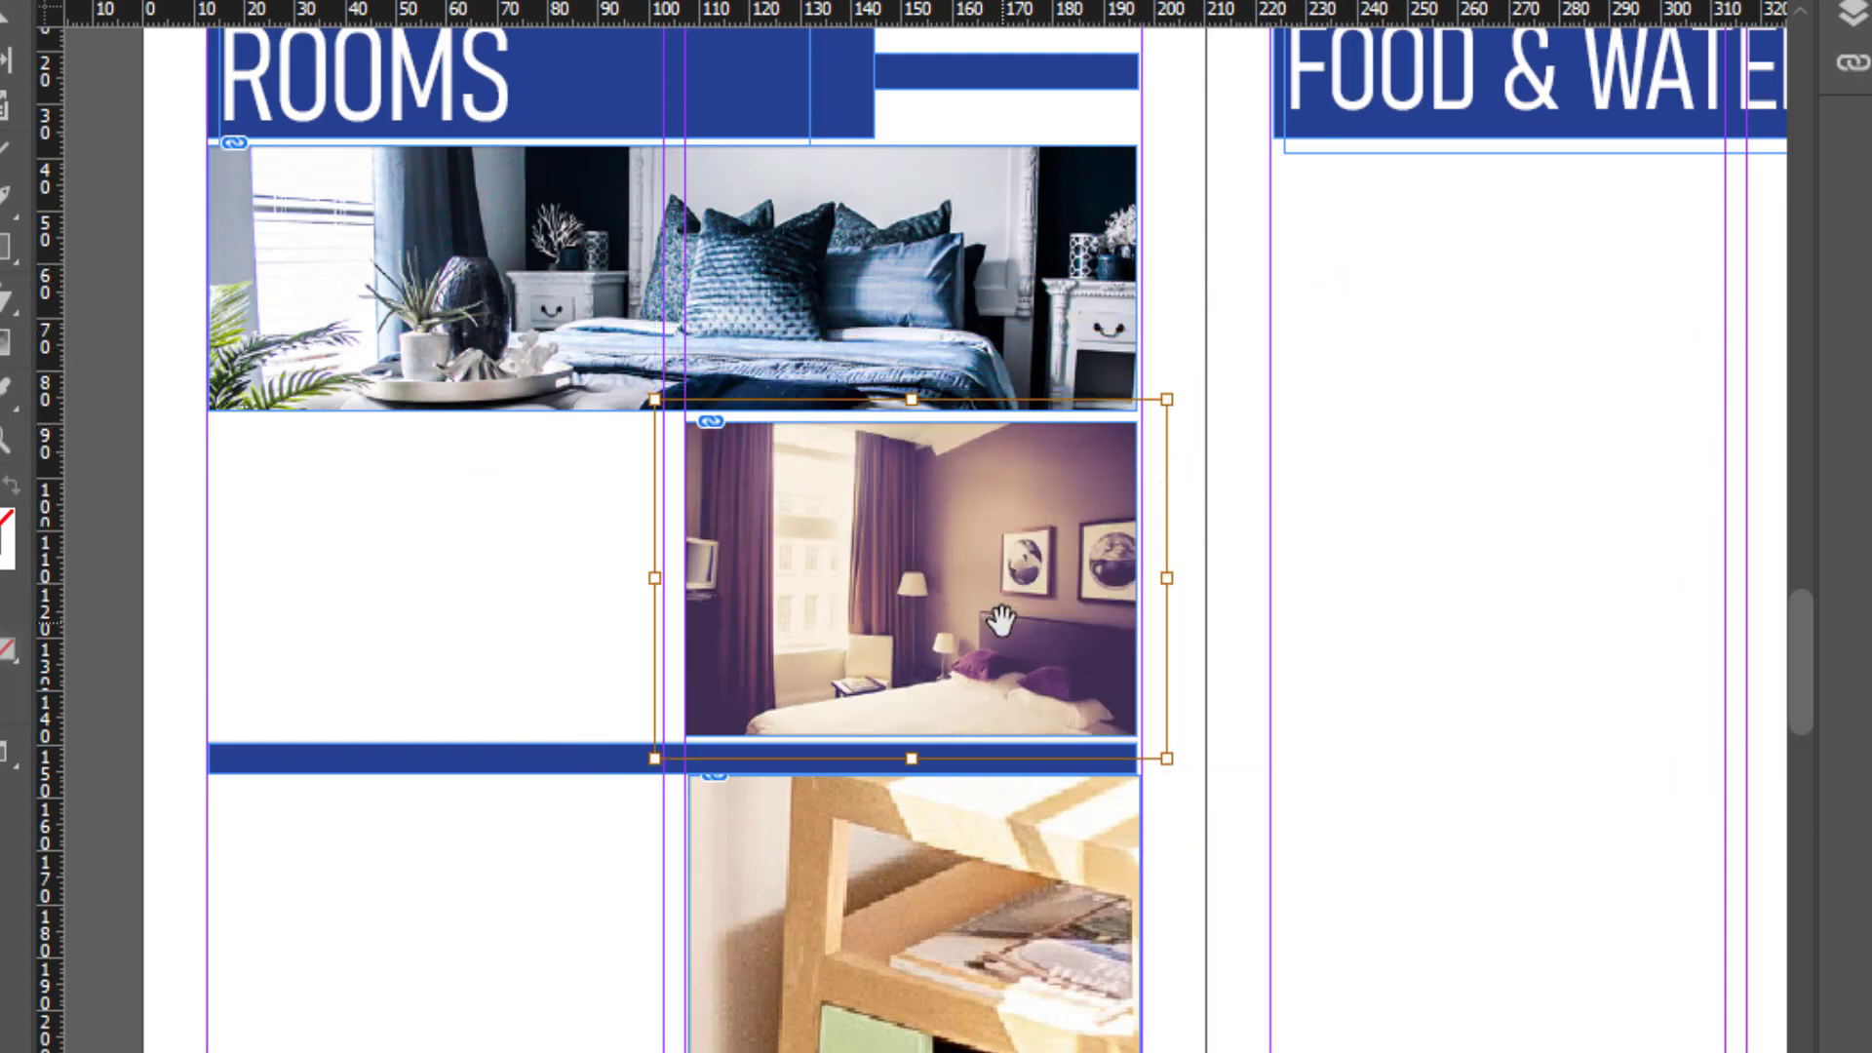
key(Up)
key(Up)
key(Up)
key(Up)
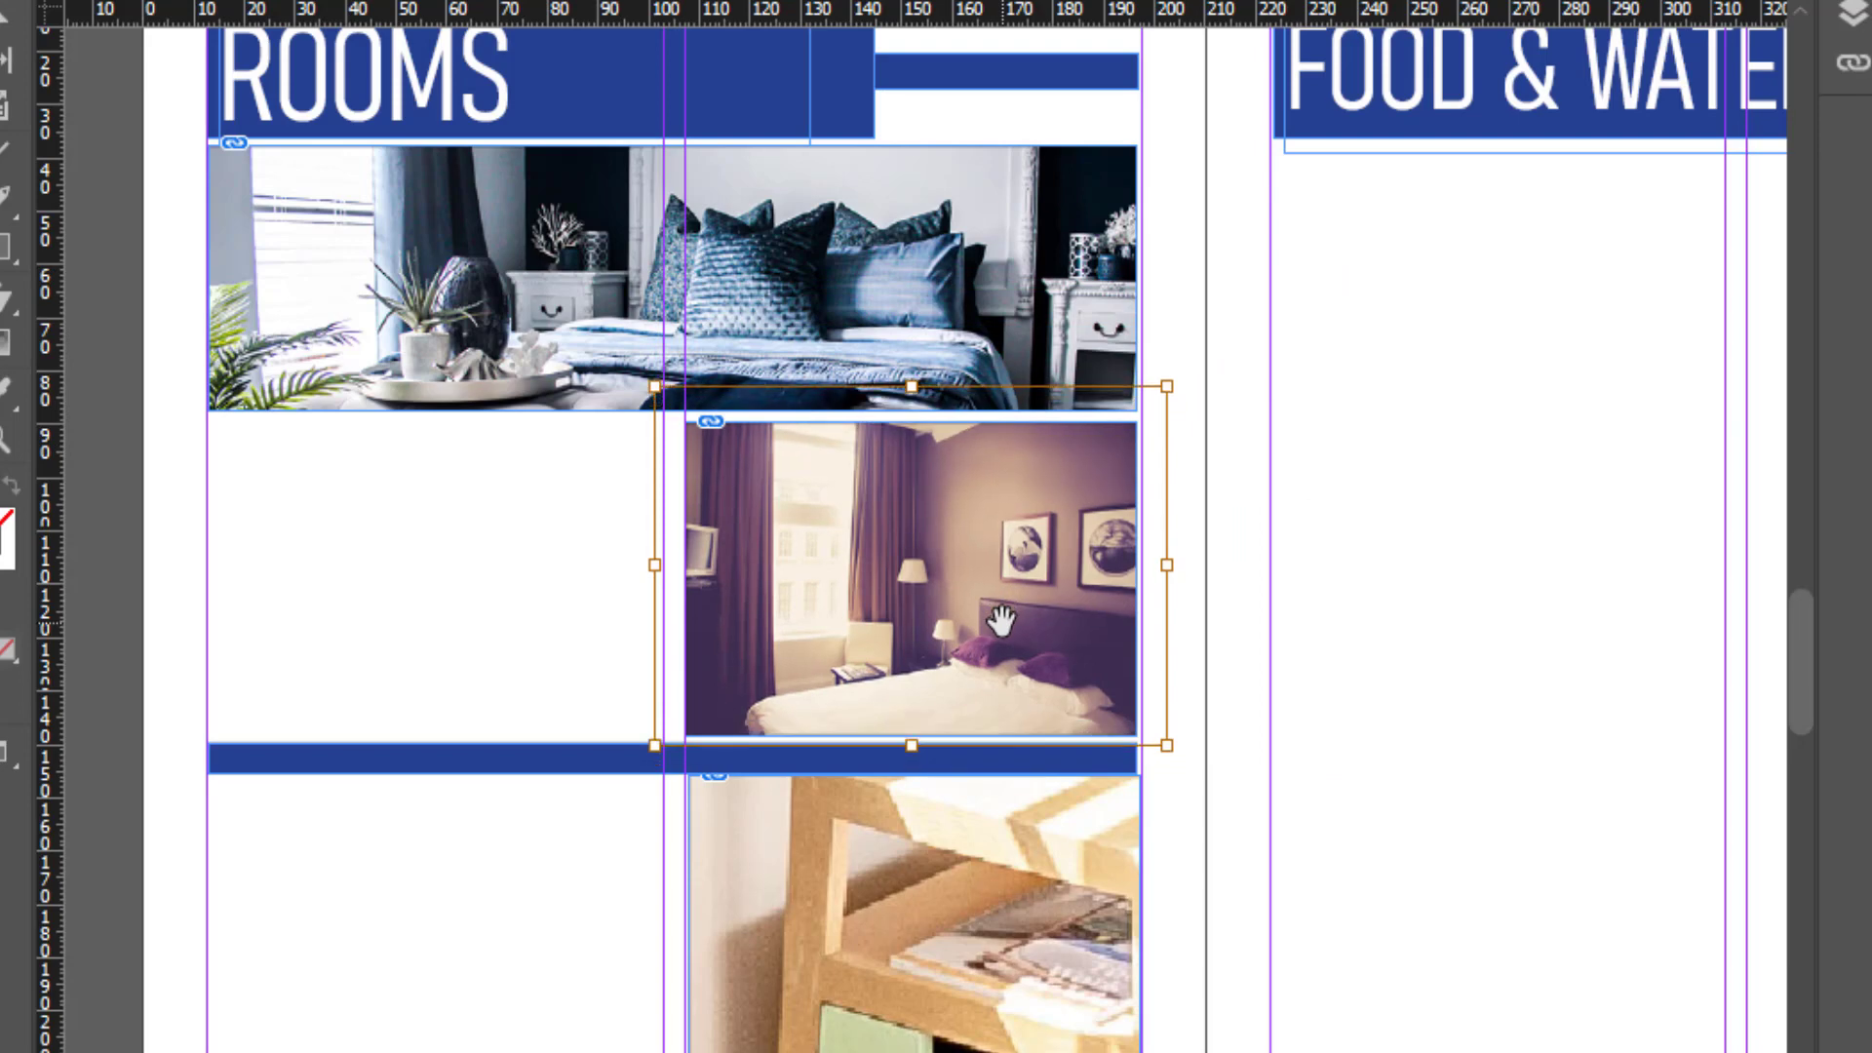
Step: Shrink the remaining lower bedroom photos so each shows a whole room scene
scroll(1002, 620, down, 1)
scroll(997, 634, down, 4)
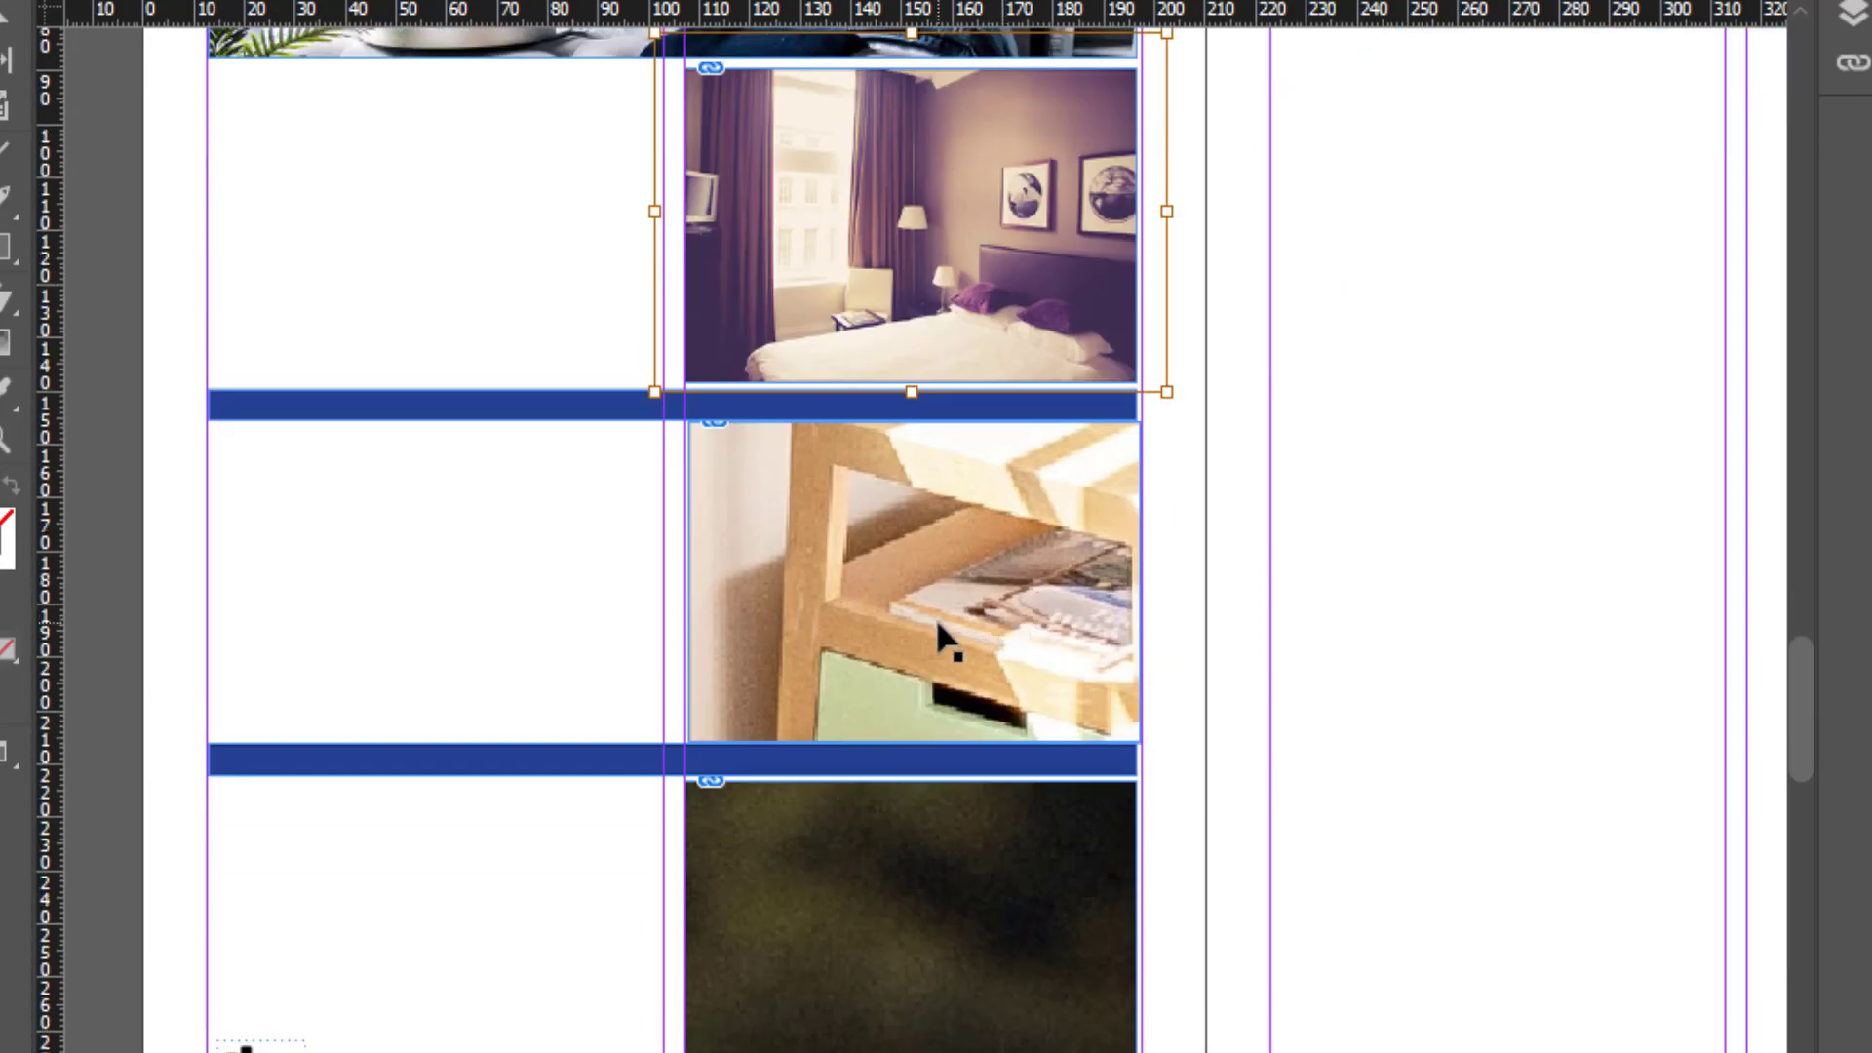
key(ctrl+minus)
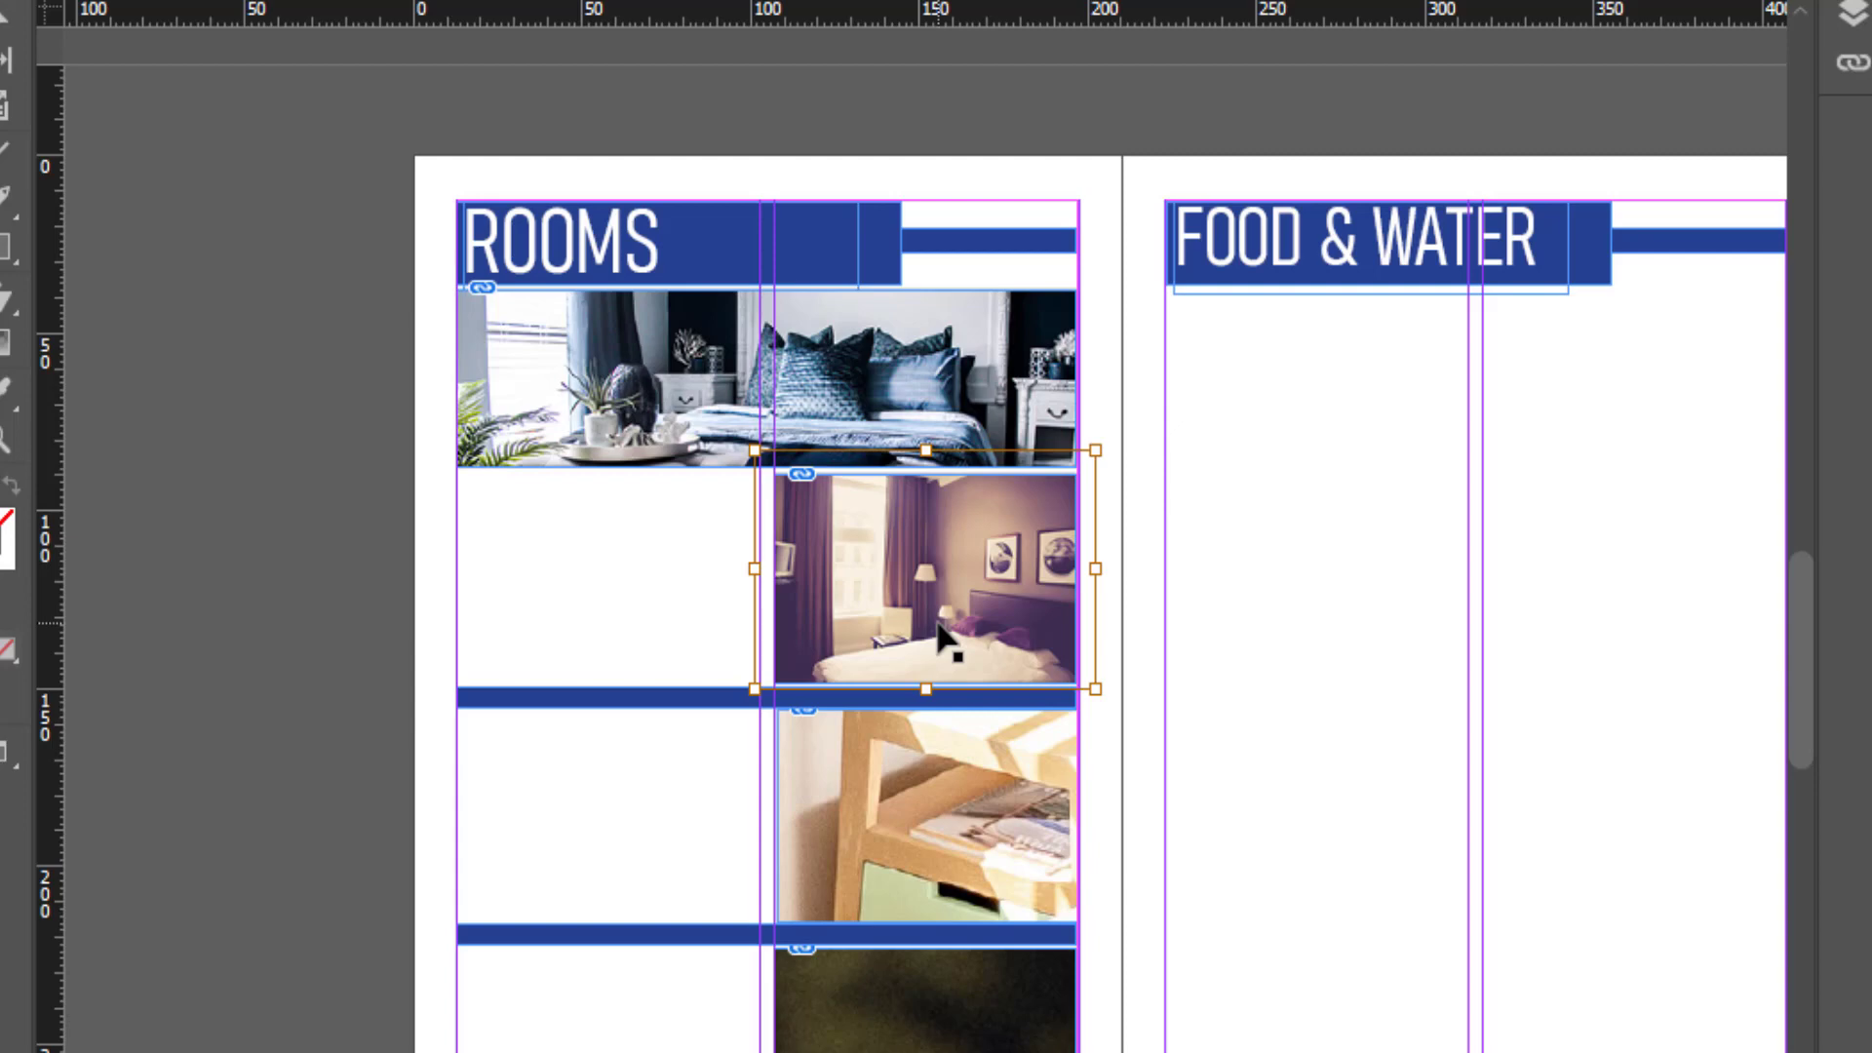
scroll(942, 633, down, 2)
drag(961, 541, 939, 638)
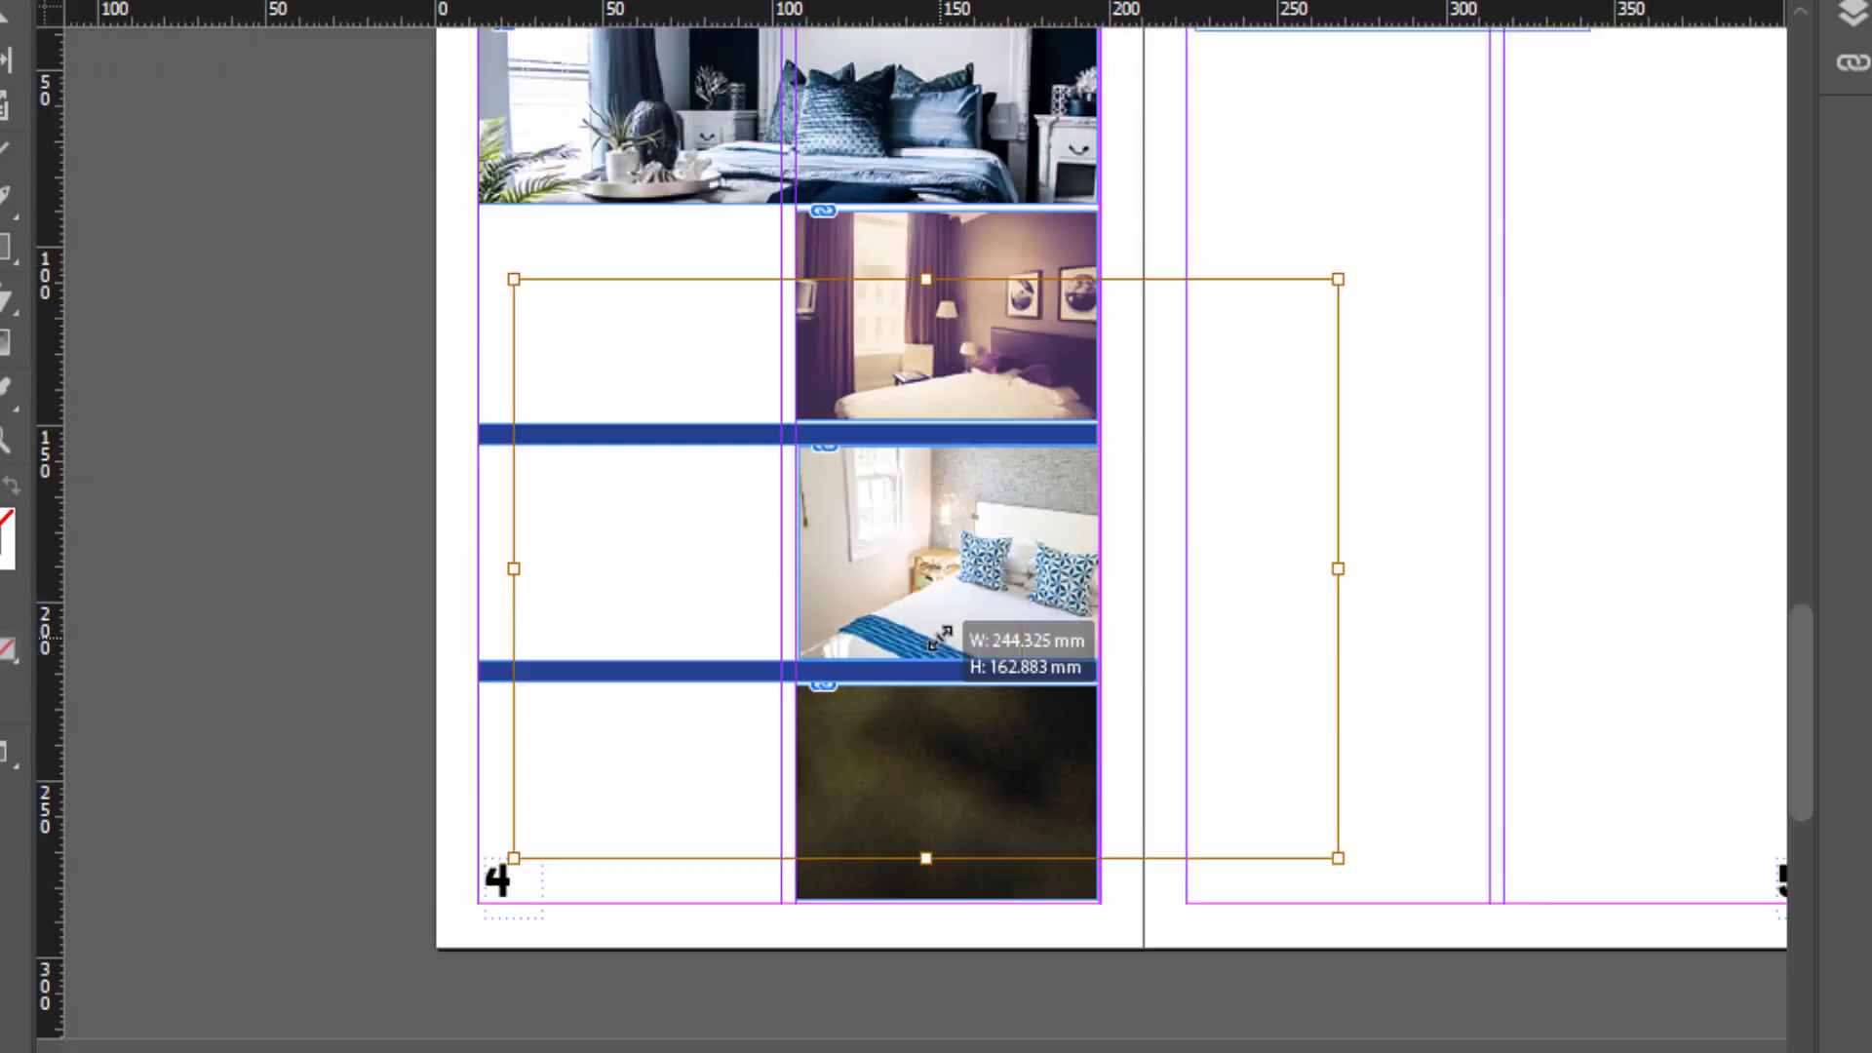
scroll(967, 573, down, 3)
scroll(967, 572, down, 5)
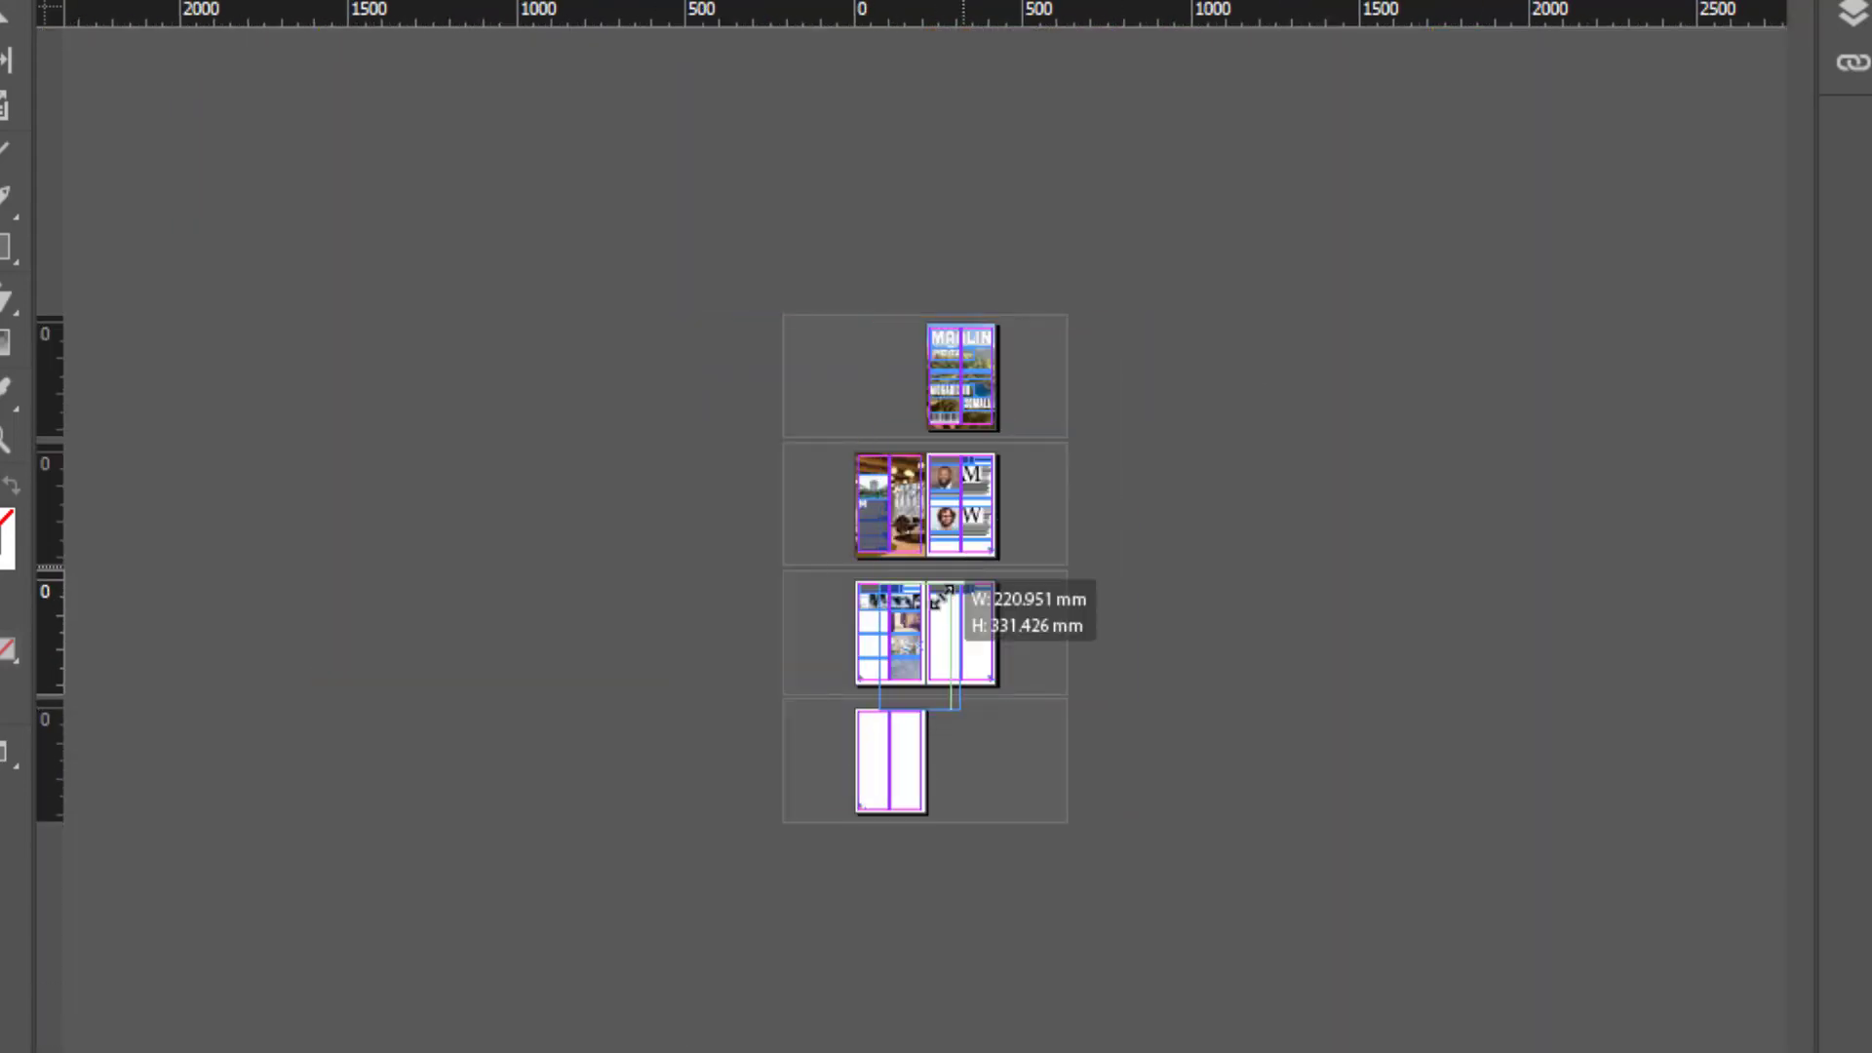
scroll(939, 596, up, 5)
drag(939, 596, 1058, 782)
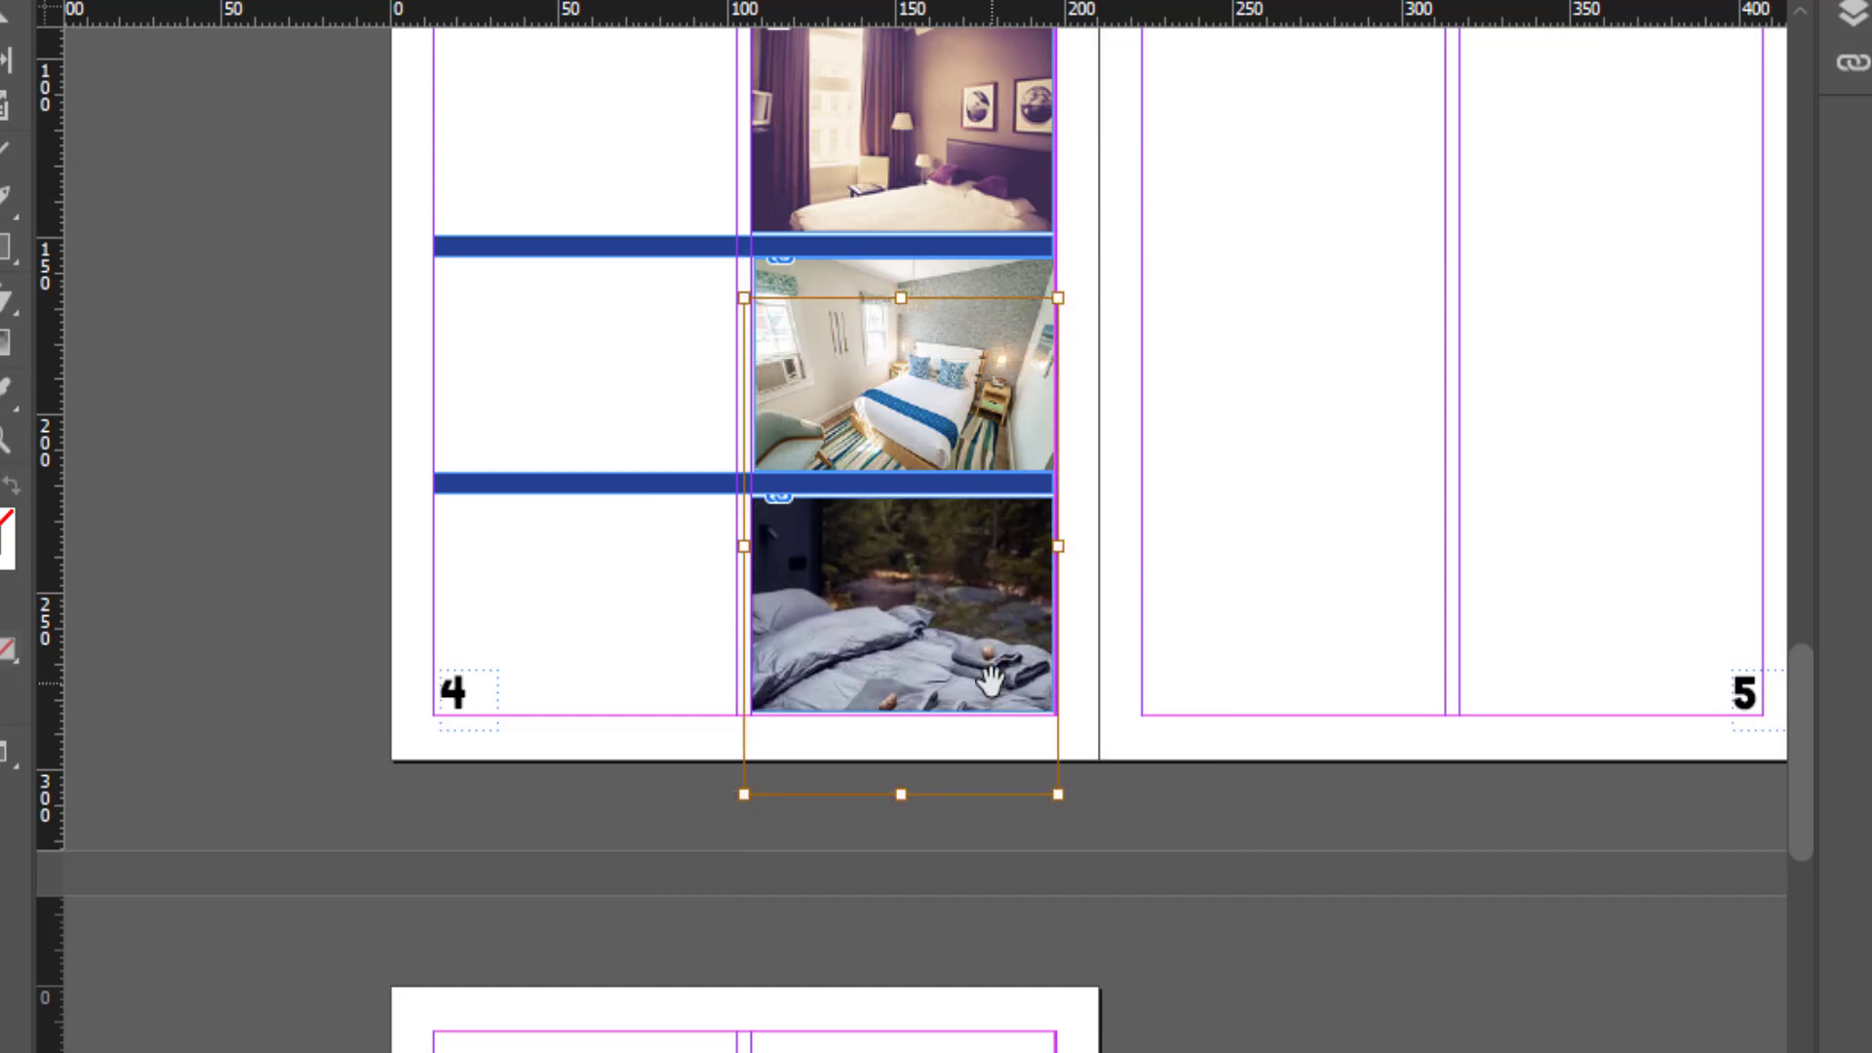
click(1096, 832)
scroll(878, 600, up, 2)
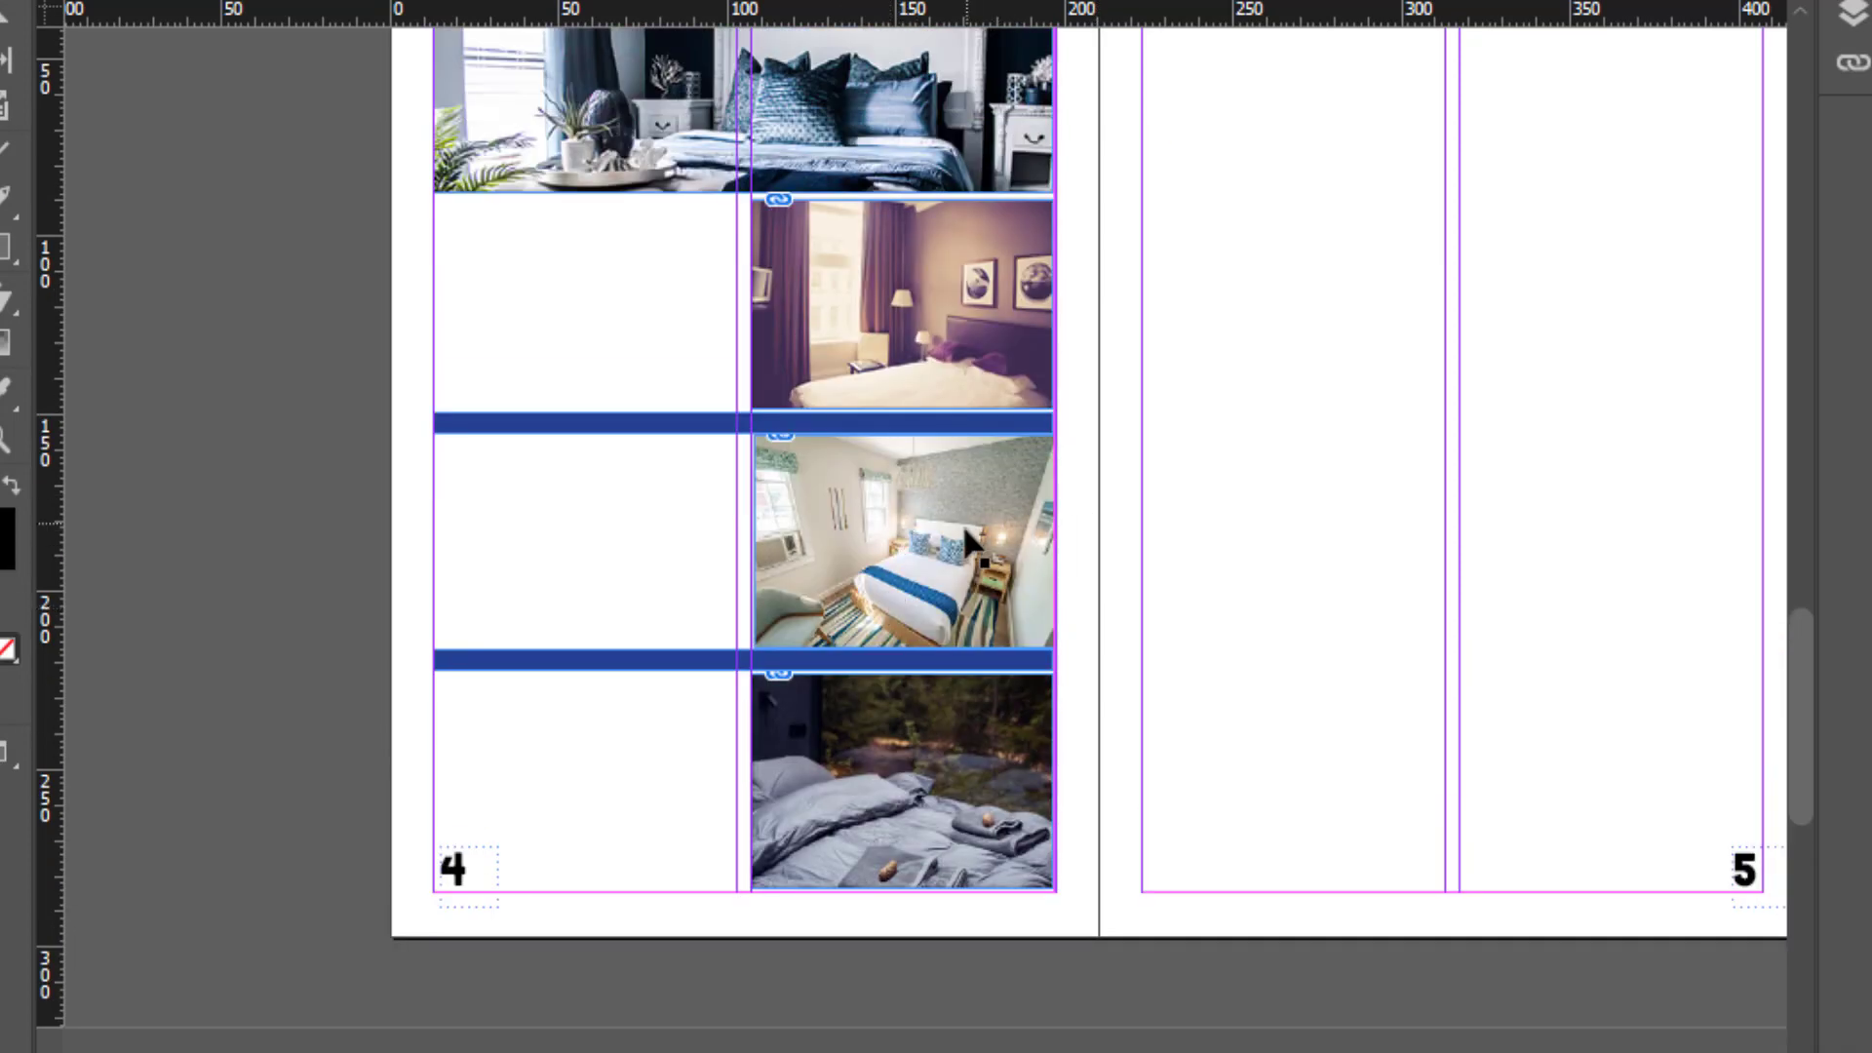
click(872, 731)
scroll(770, 624, up, 4)
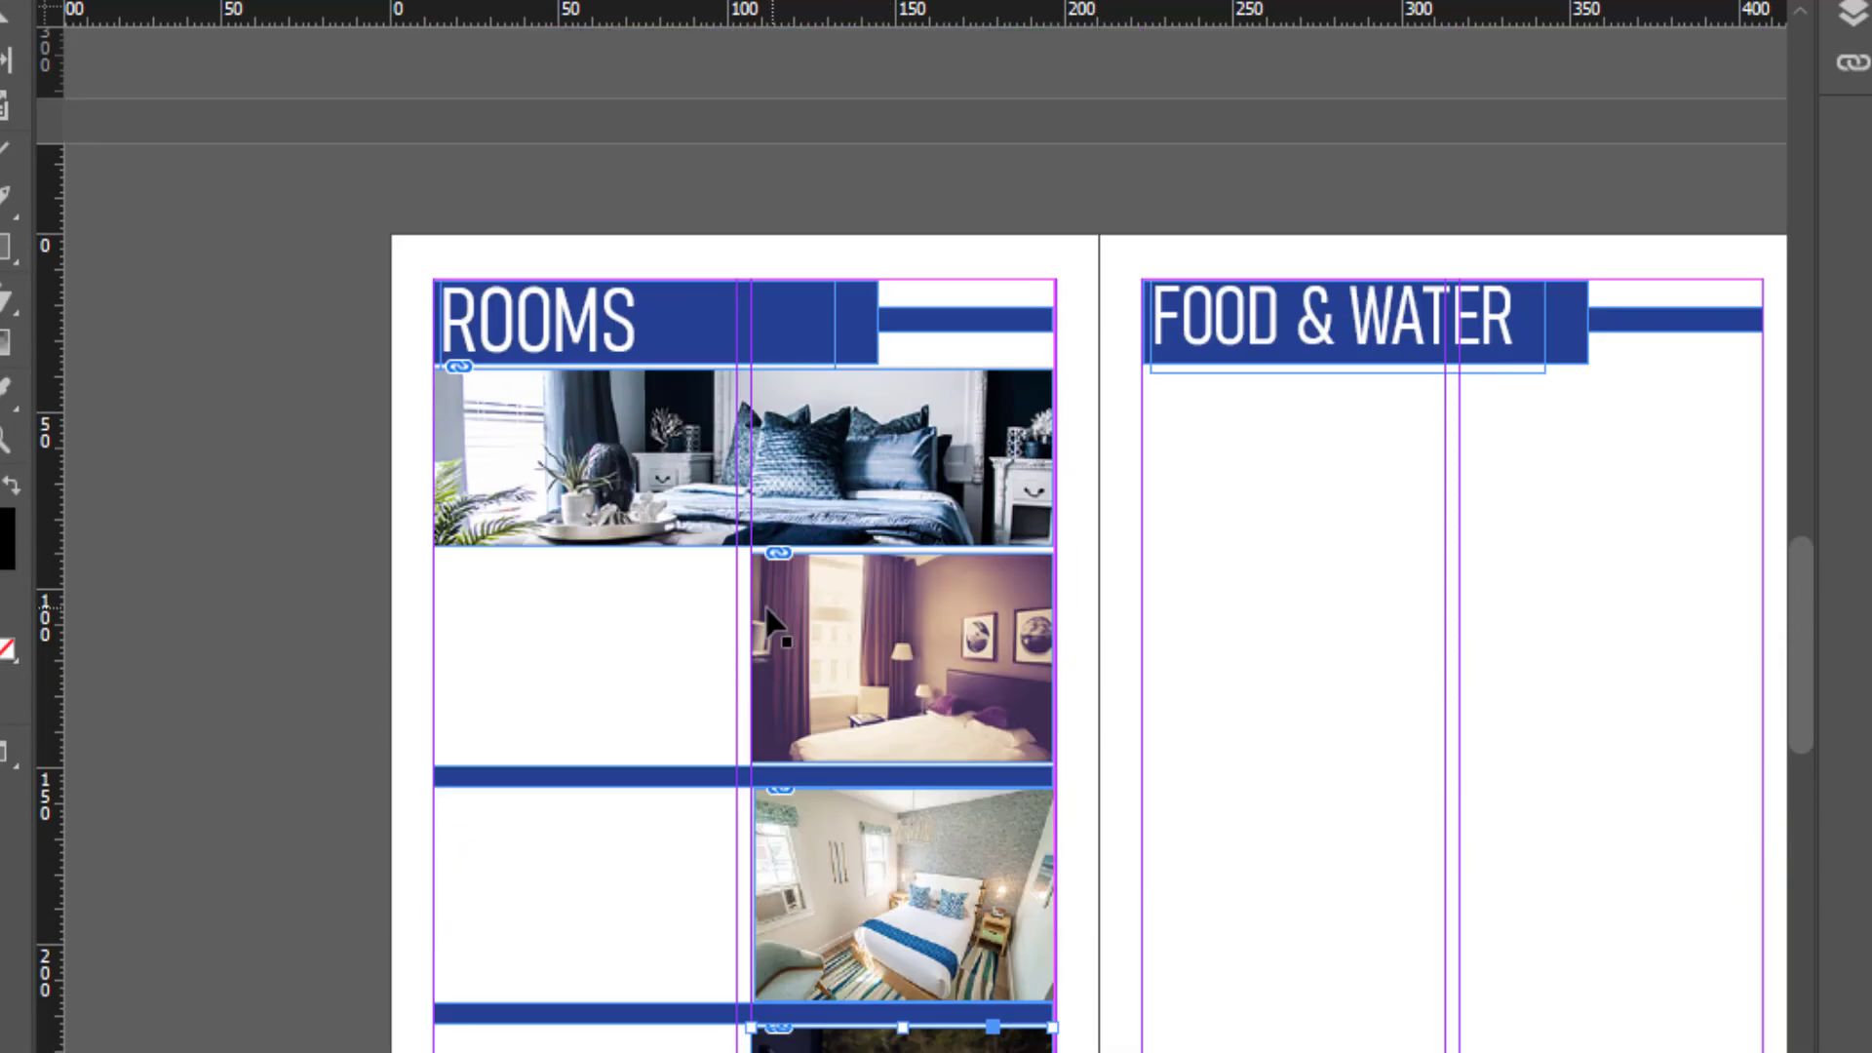
scroll(767, 623, down, 2)
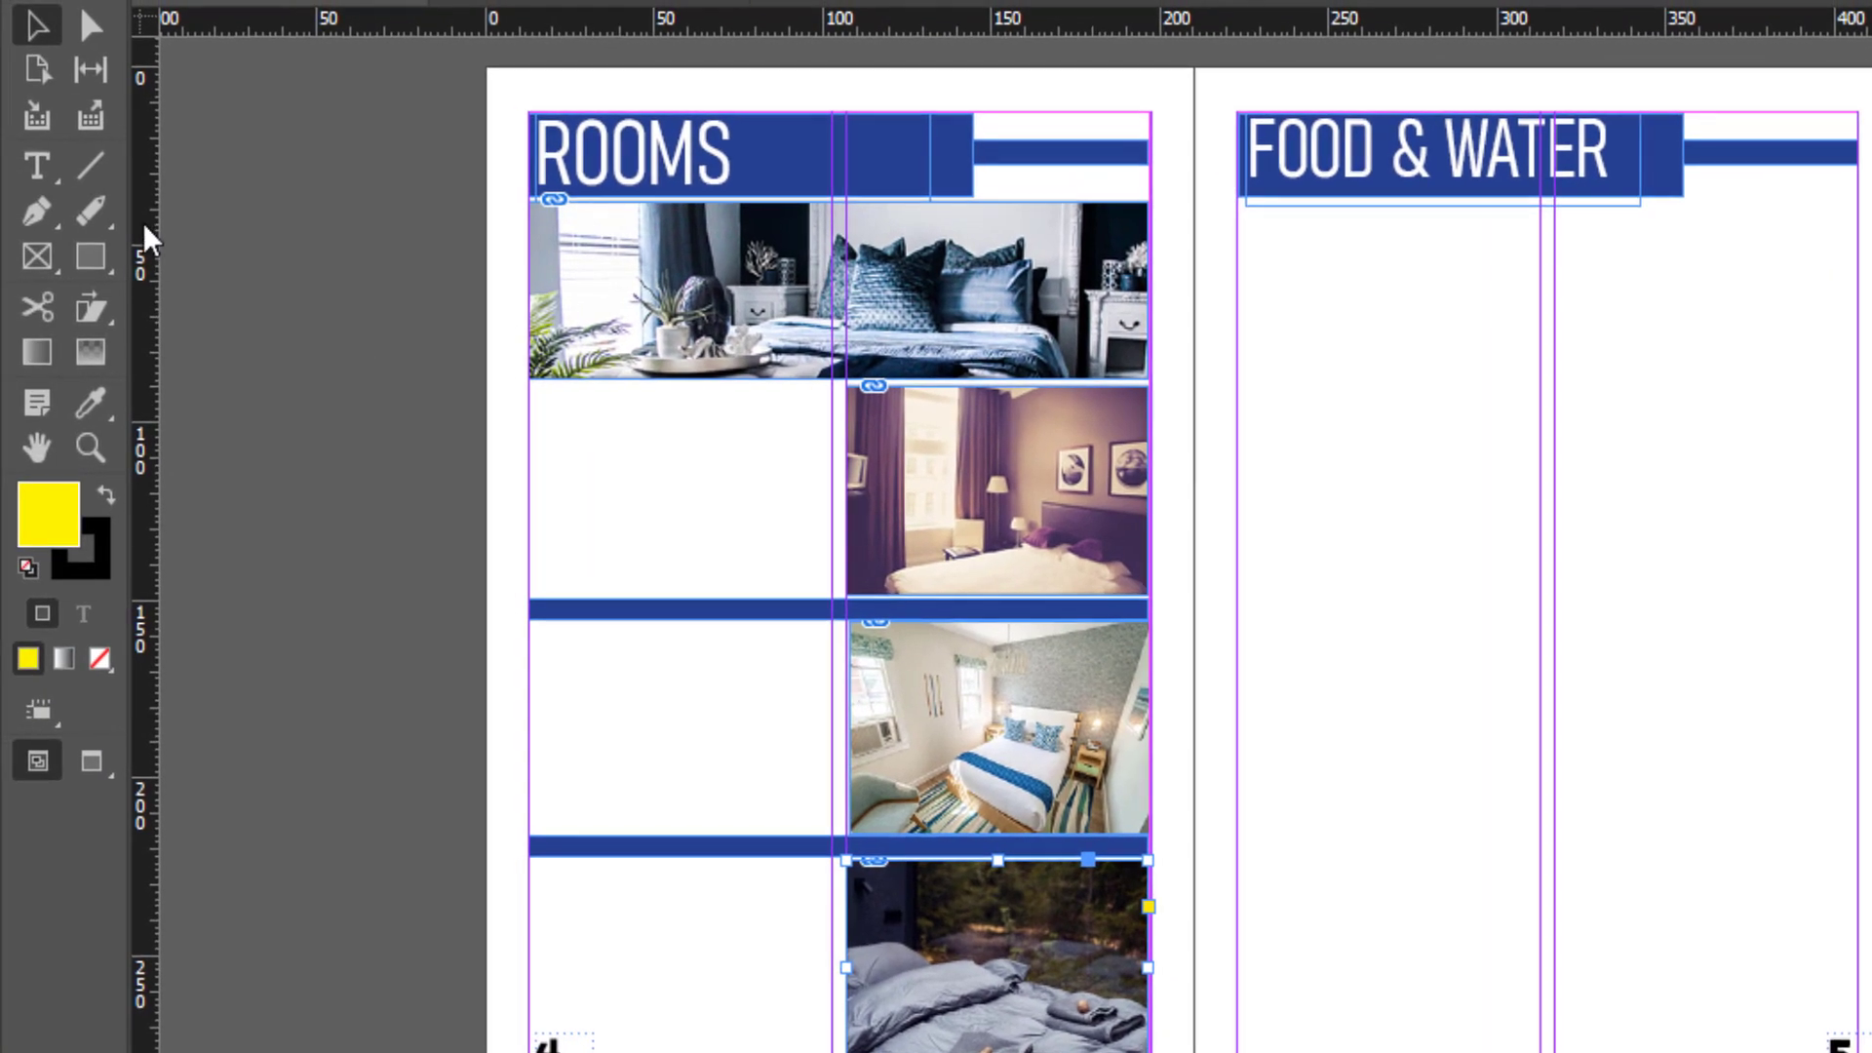
Step: Draw a 90.183 × 61.97 mm text frame in the empty cell beside the purple bedroom photo
key(t)
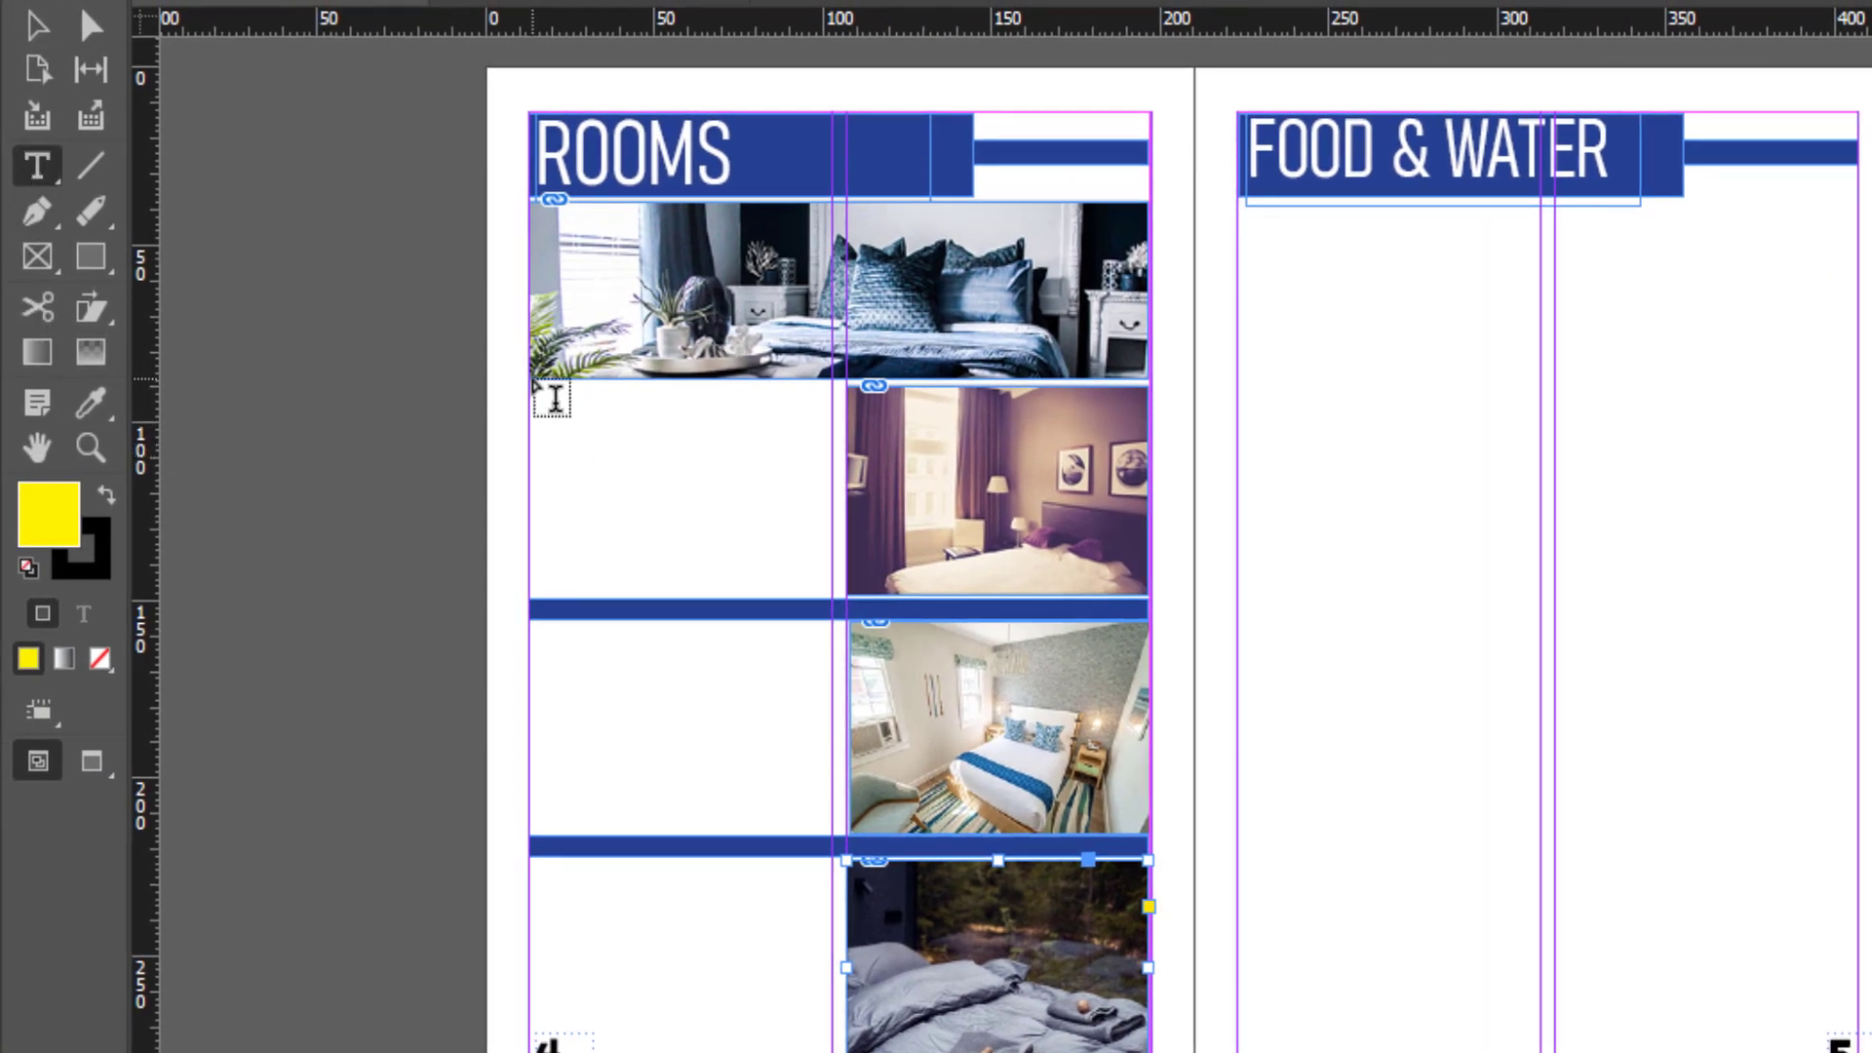
mouse_move(533, 384)
mouse_down()
mouse_move(769, 582)
mouse_move(832, 596)
mouse_up()
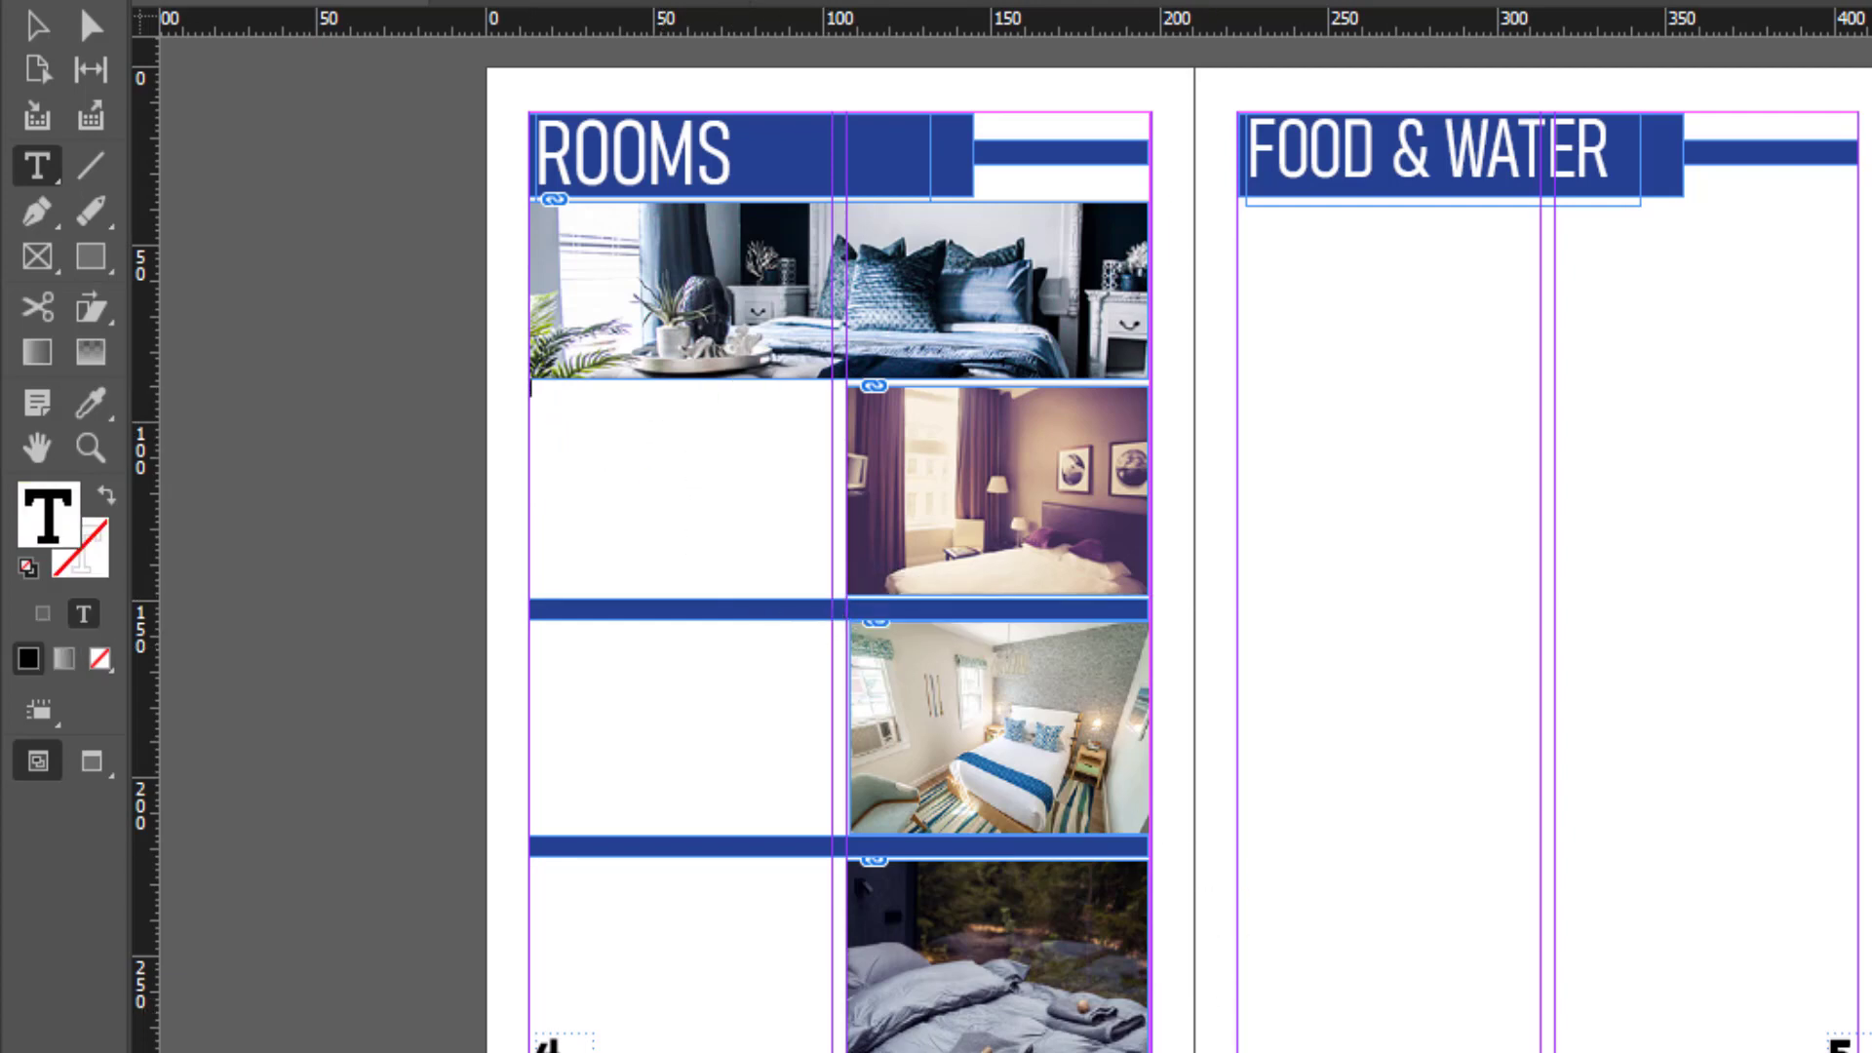
key(alt+Tab)
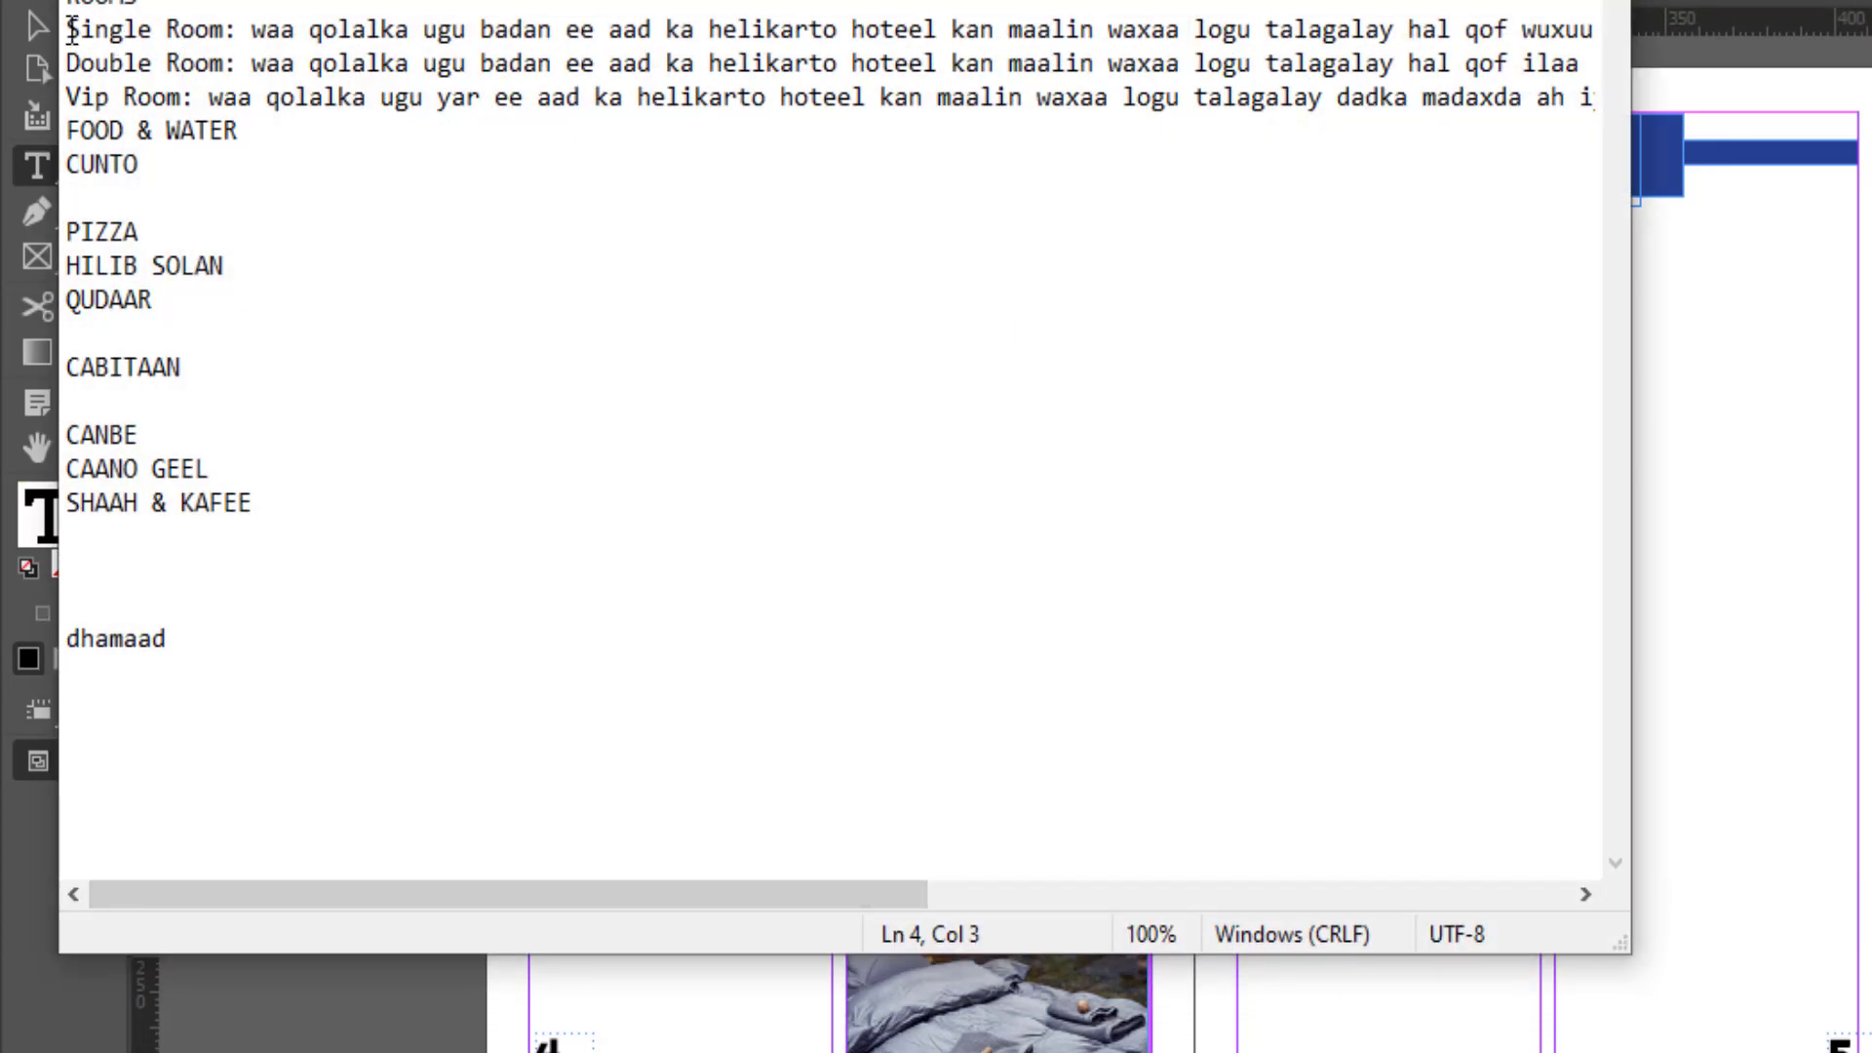
Step: Copy the Single Room description line from Notepad and return to InDesign
drag(72, 30, 1620, 33)
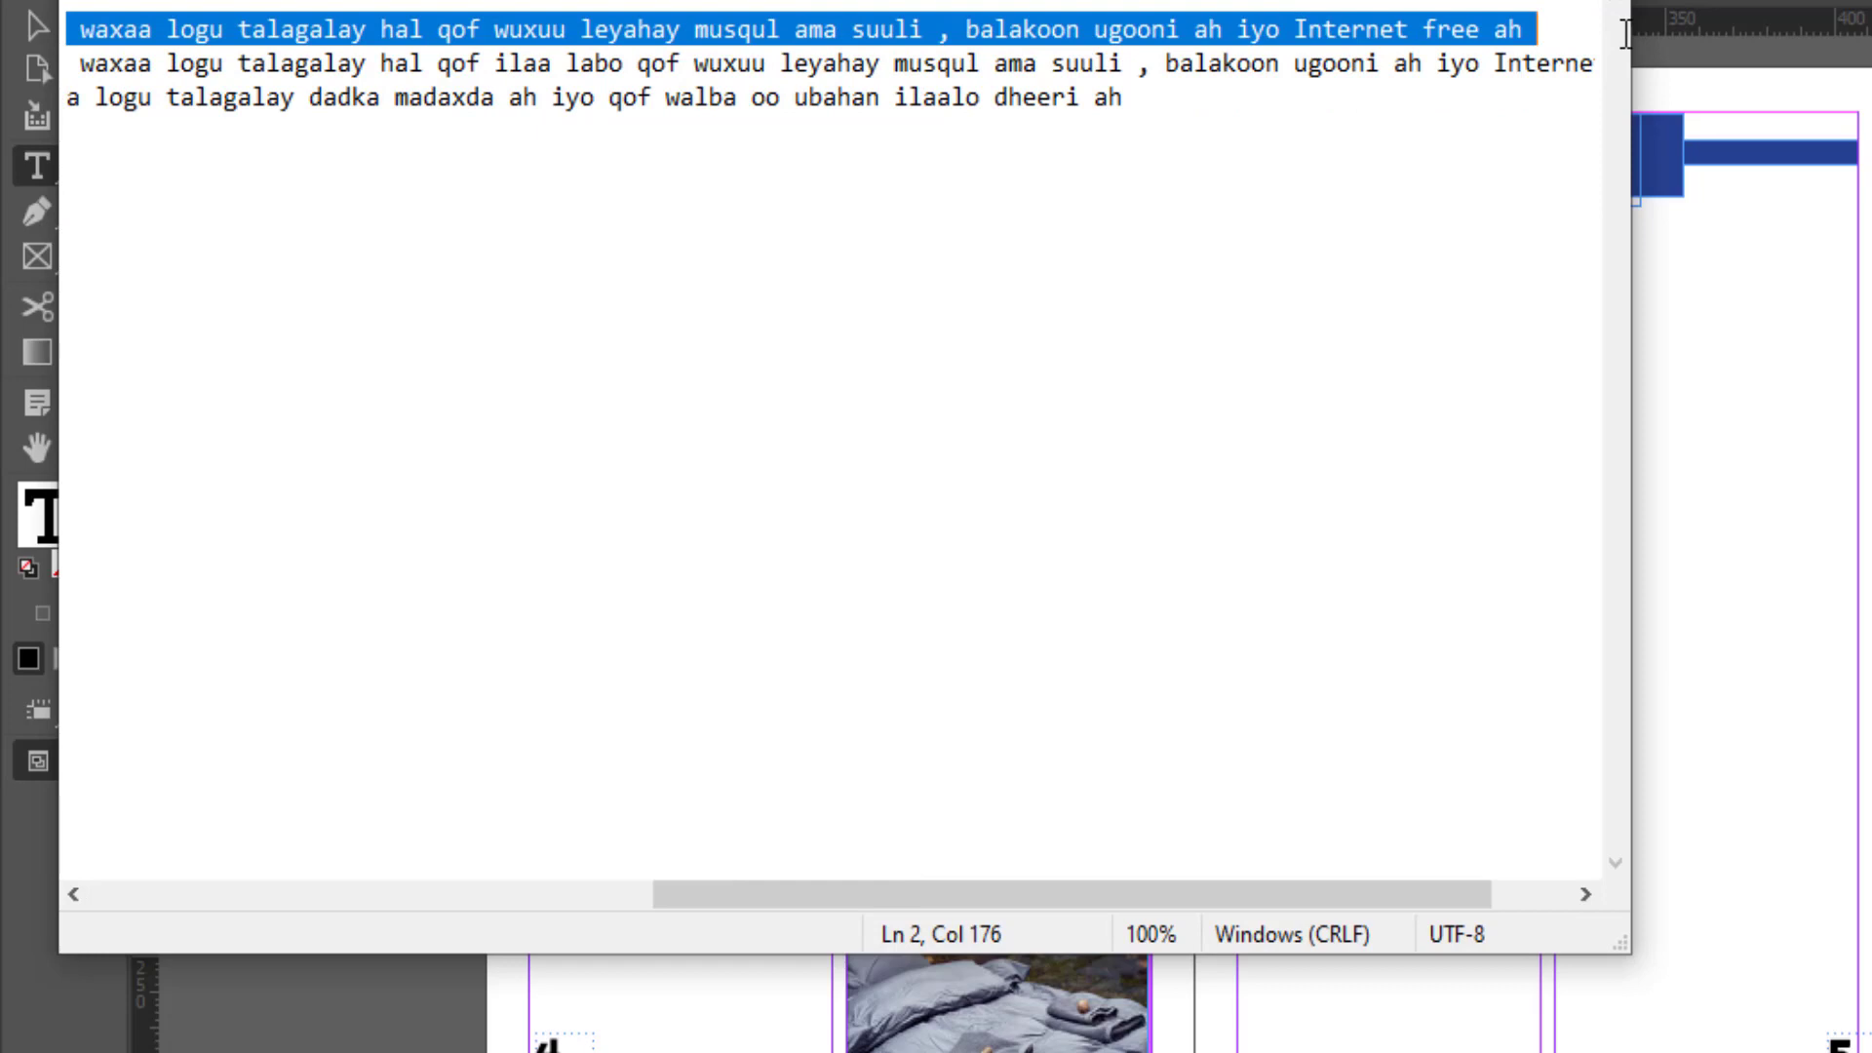
key(alt+Tab)
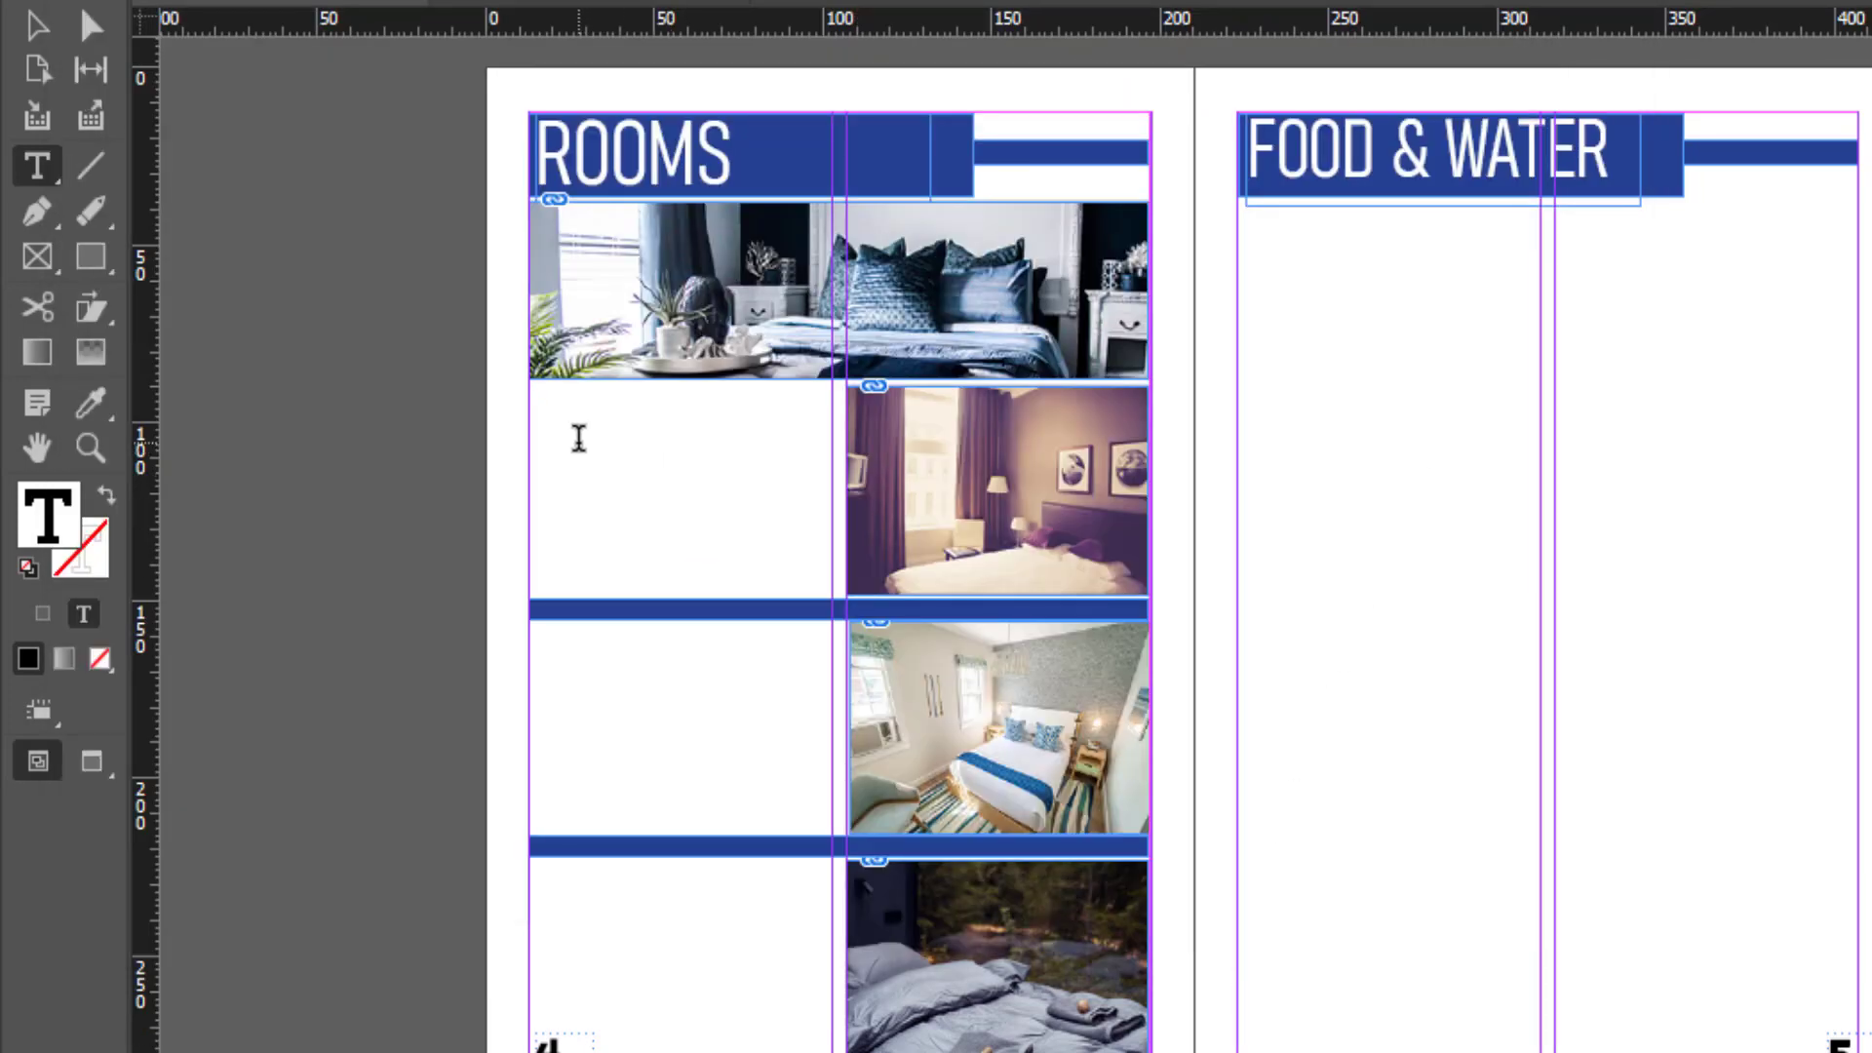
Step: Paste the Single Room description into the new text frame
click(579, 438)
key(ctrl+v)
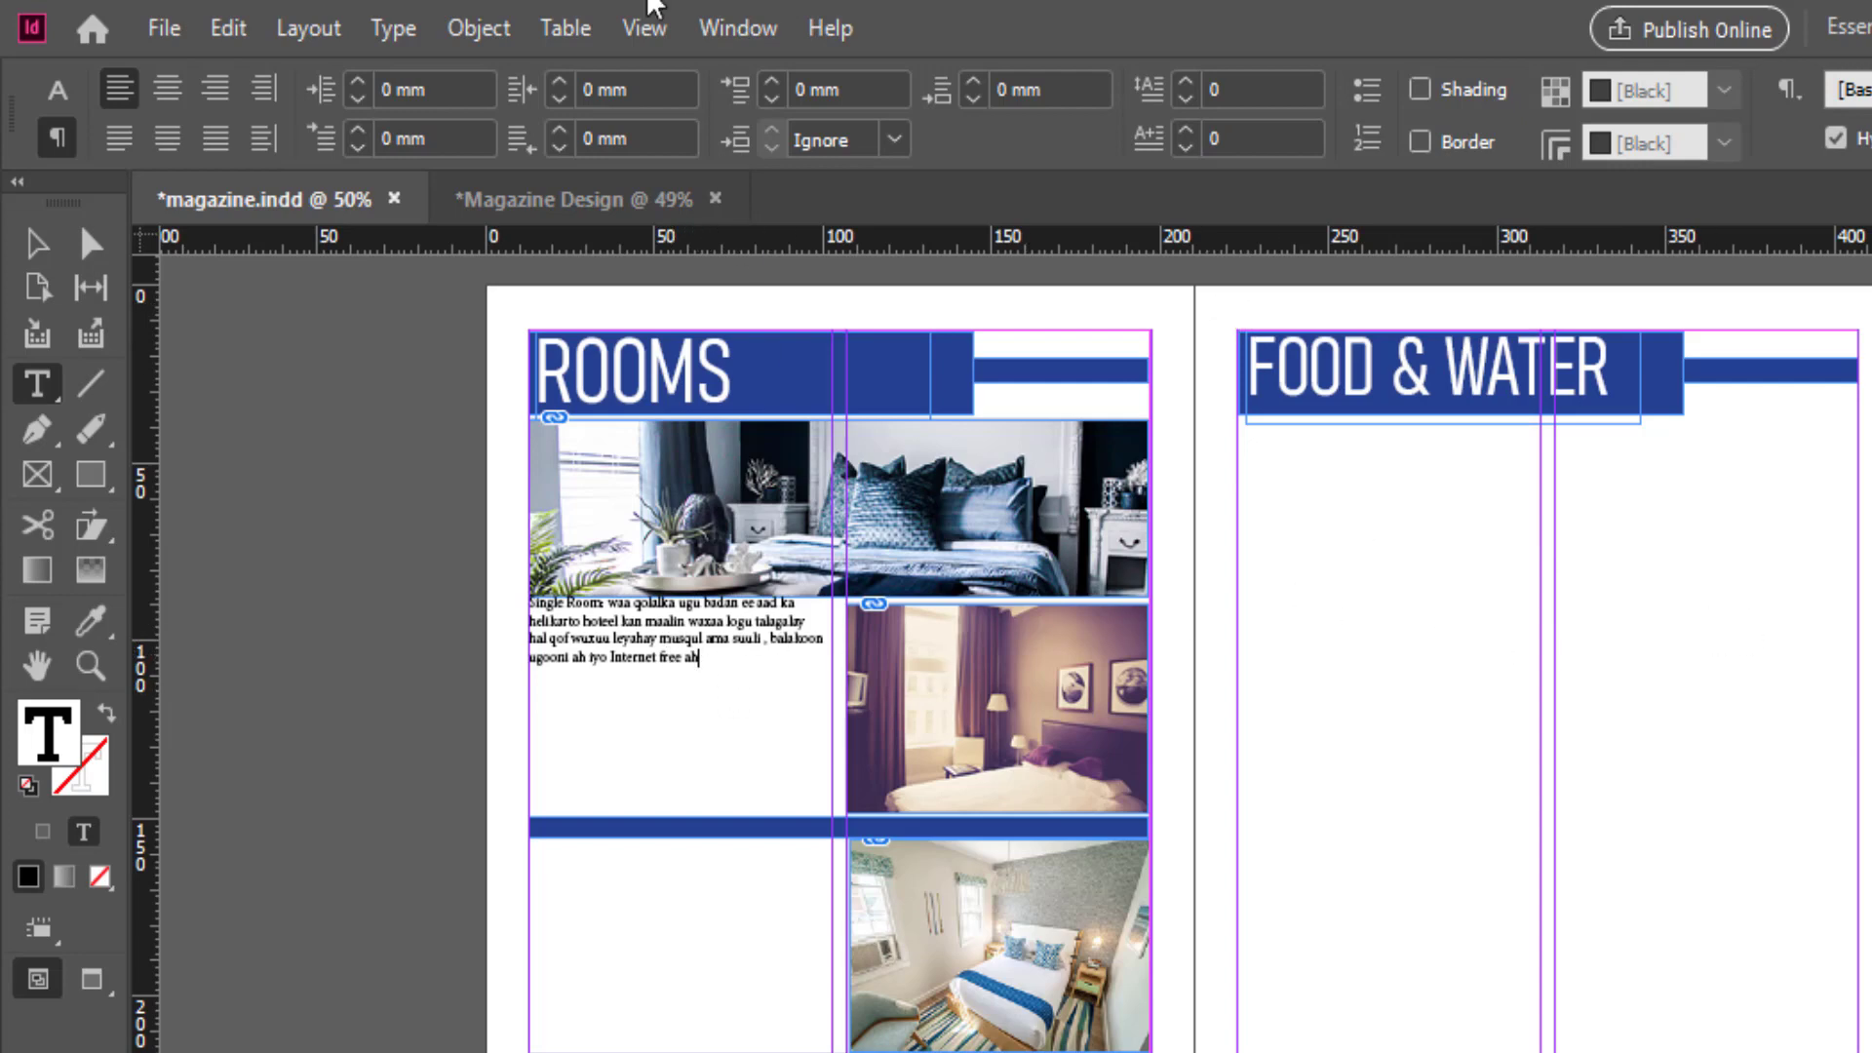
click(726, 28)
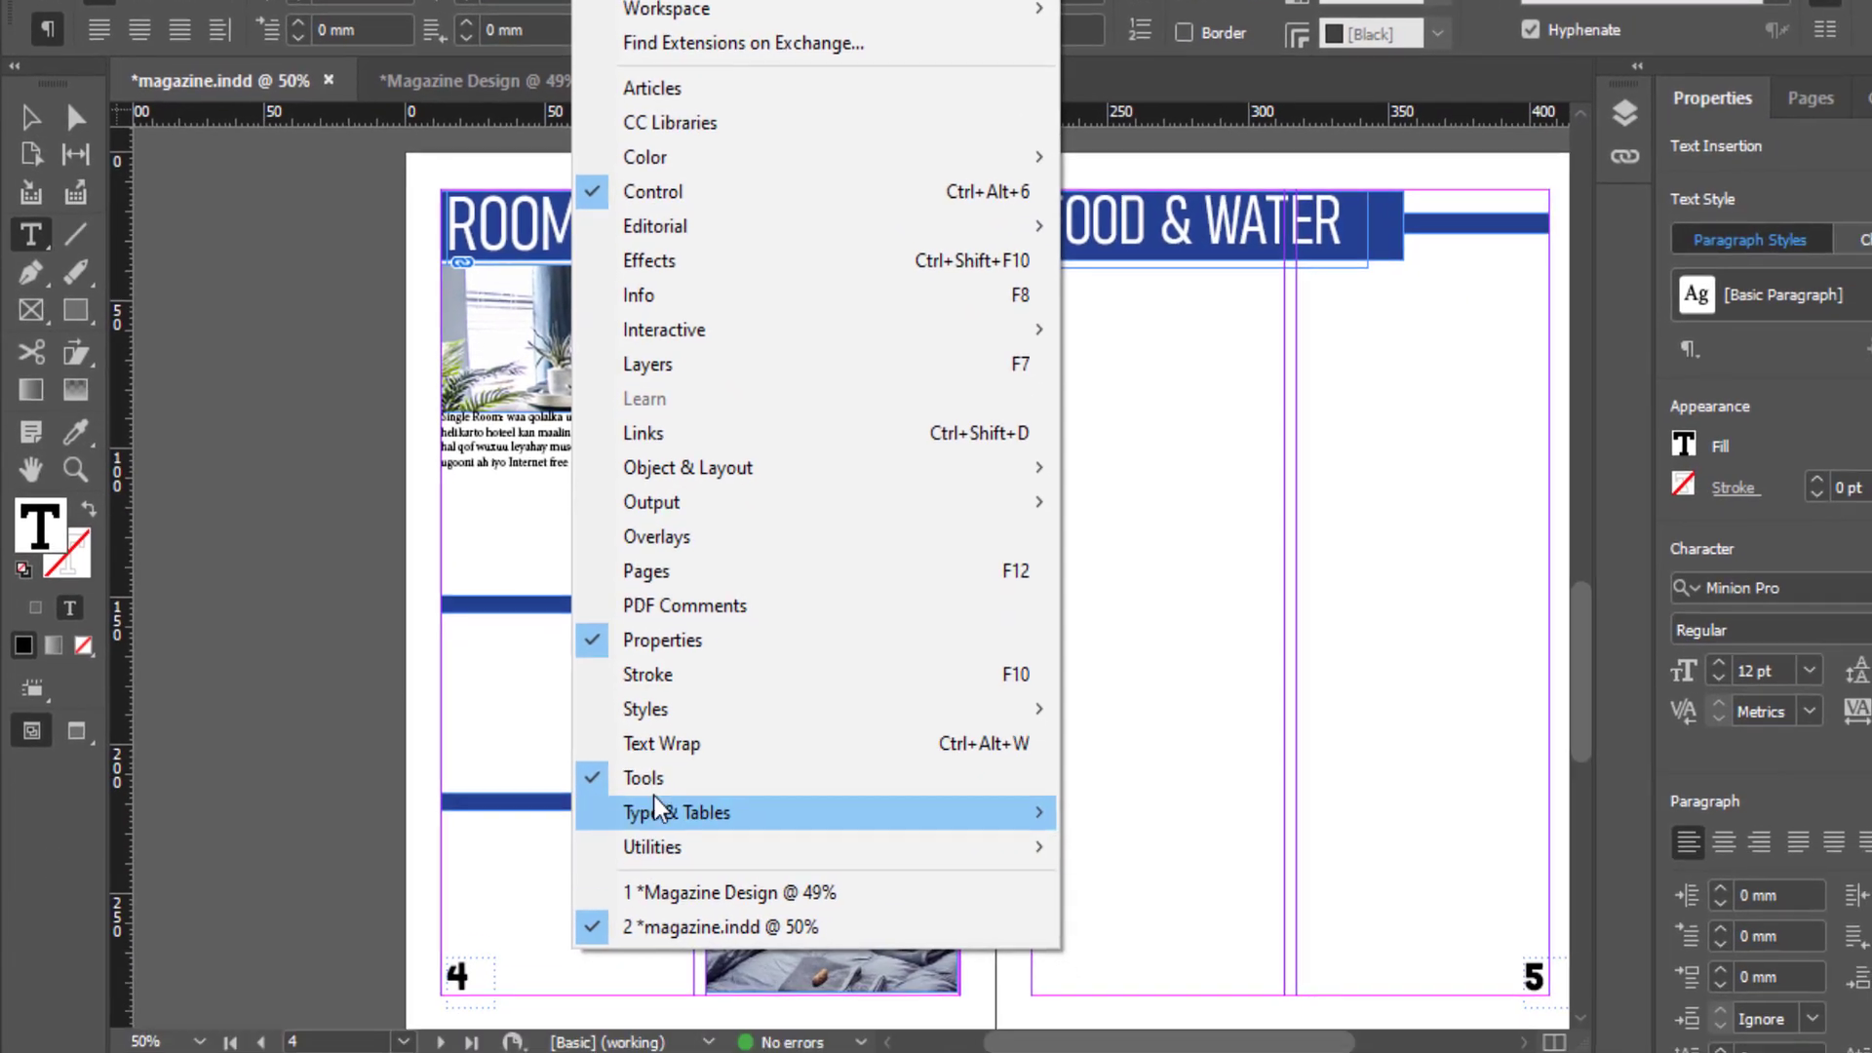
mouse_move(675, 810)
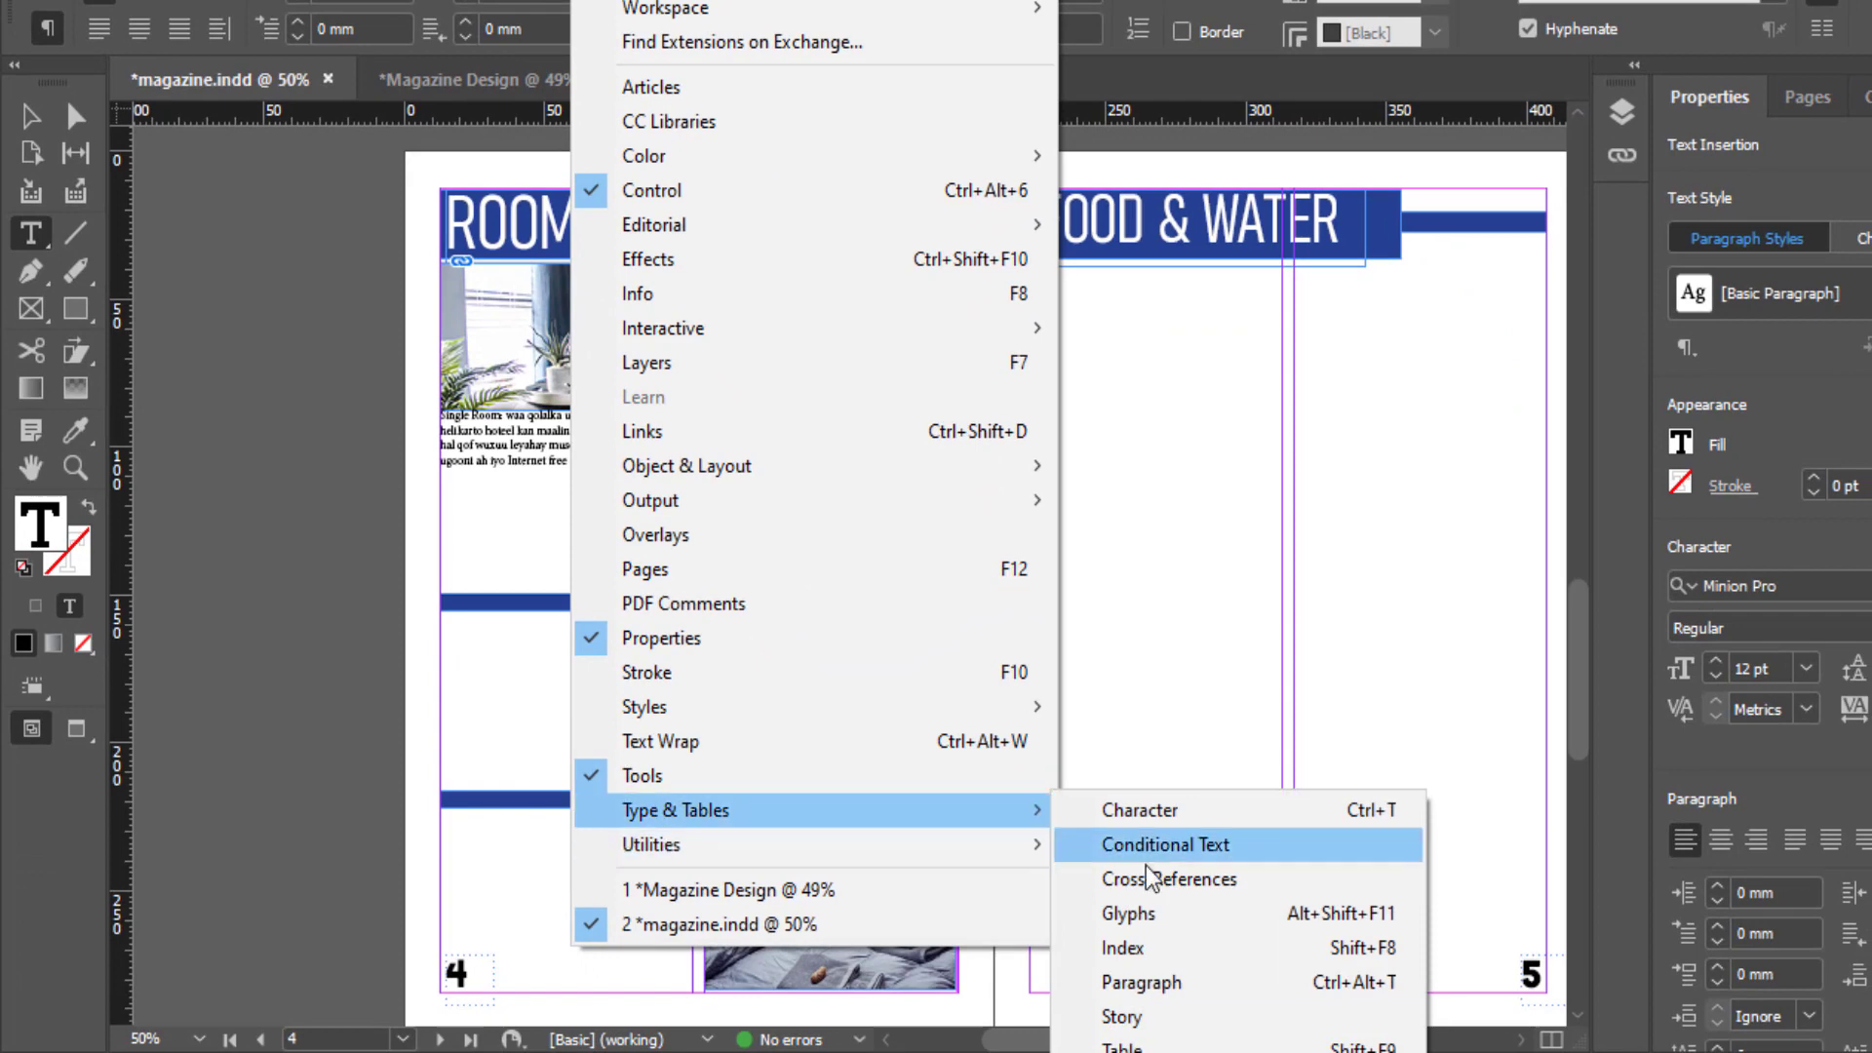
click(1188, 825)
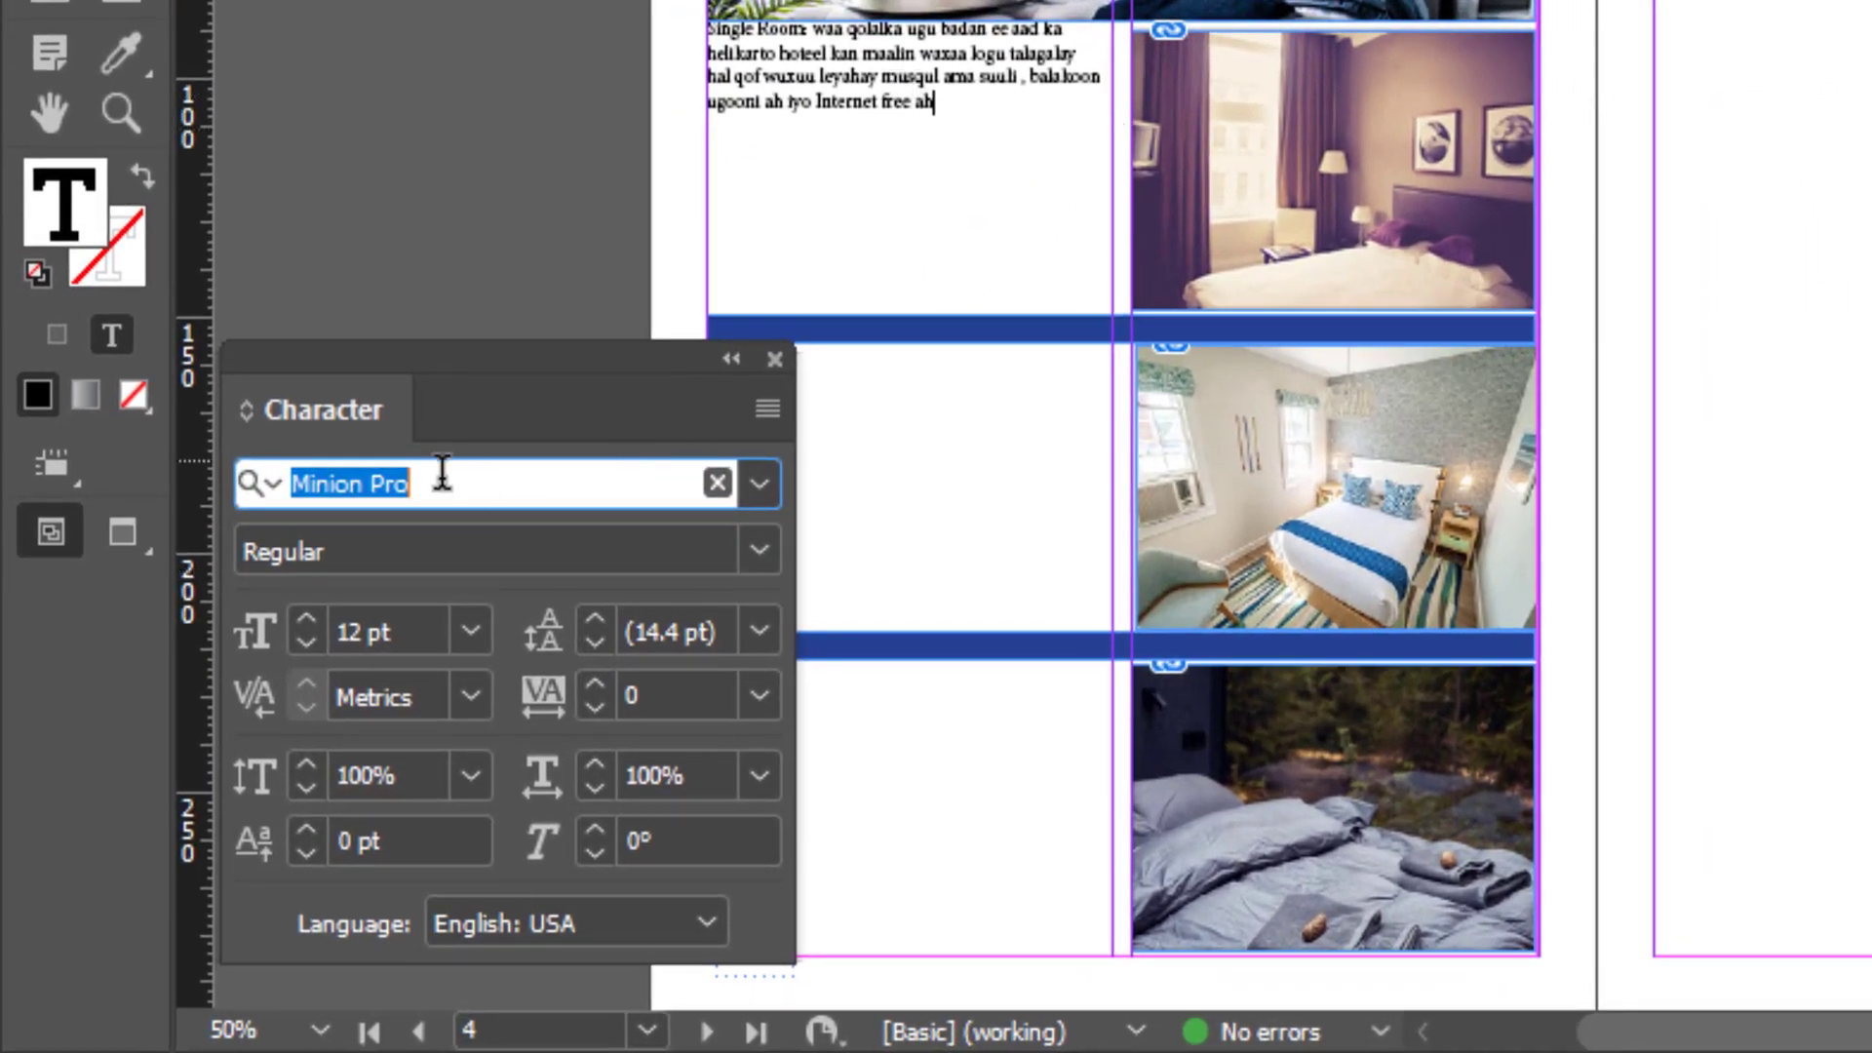
click(328, 484)
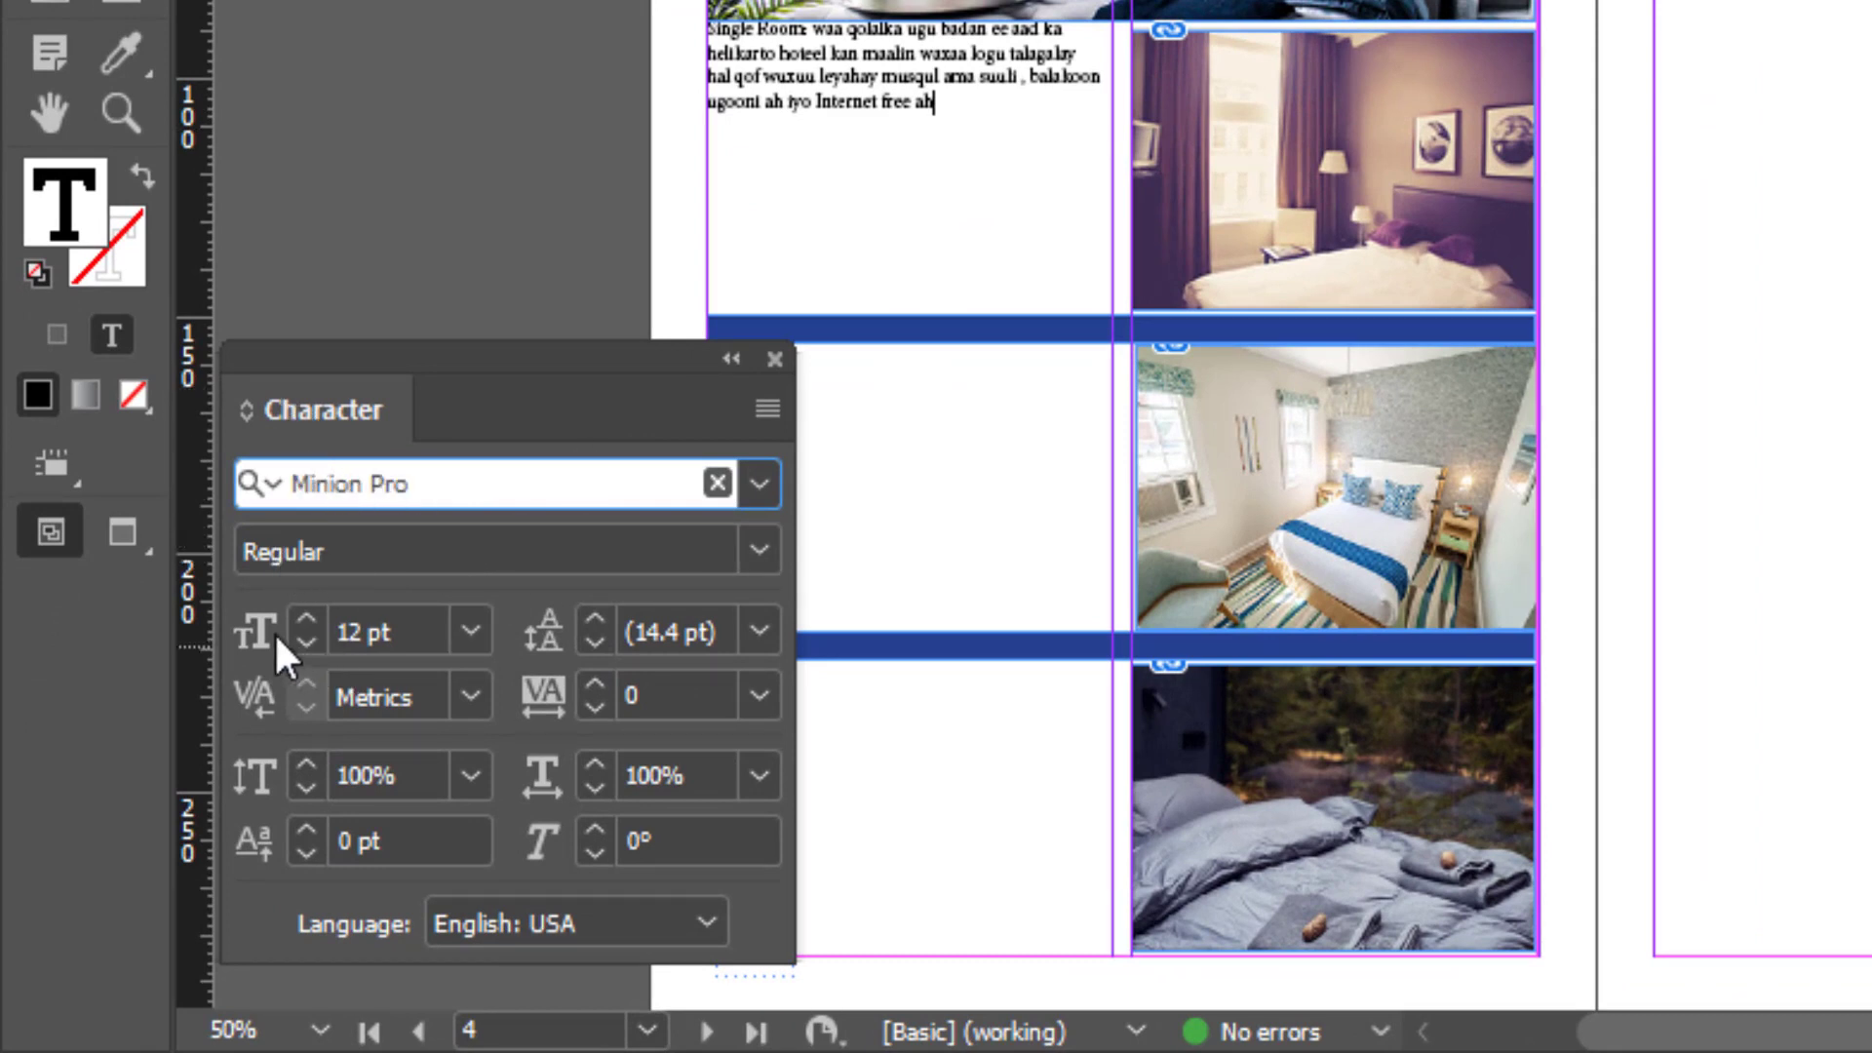
Step: Set the whole Single Room text in Minion Pro Regular at 18 pt
triple_click(973, 146)
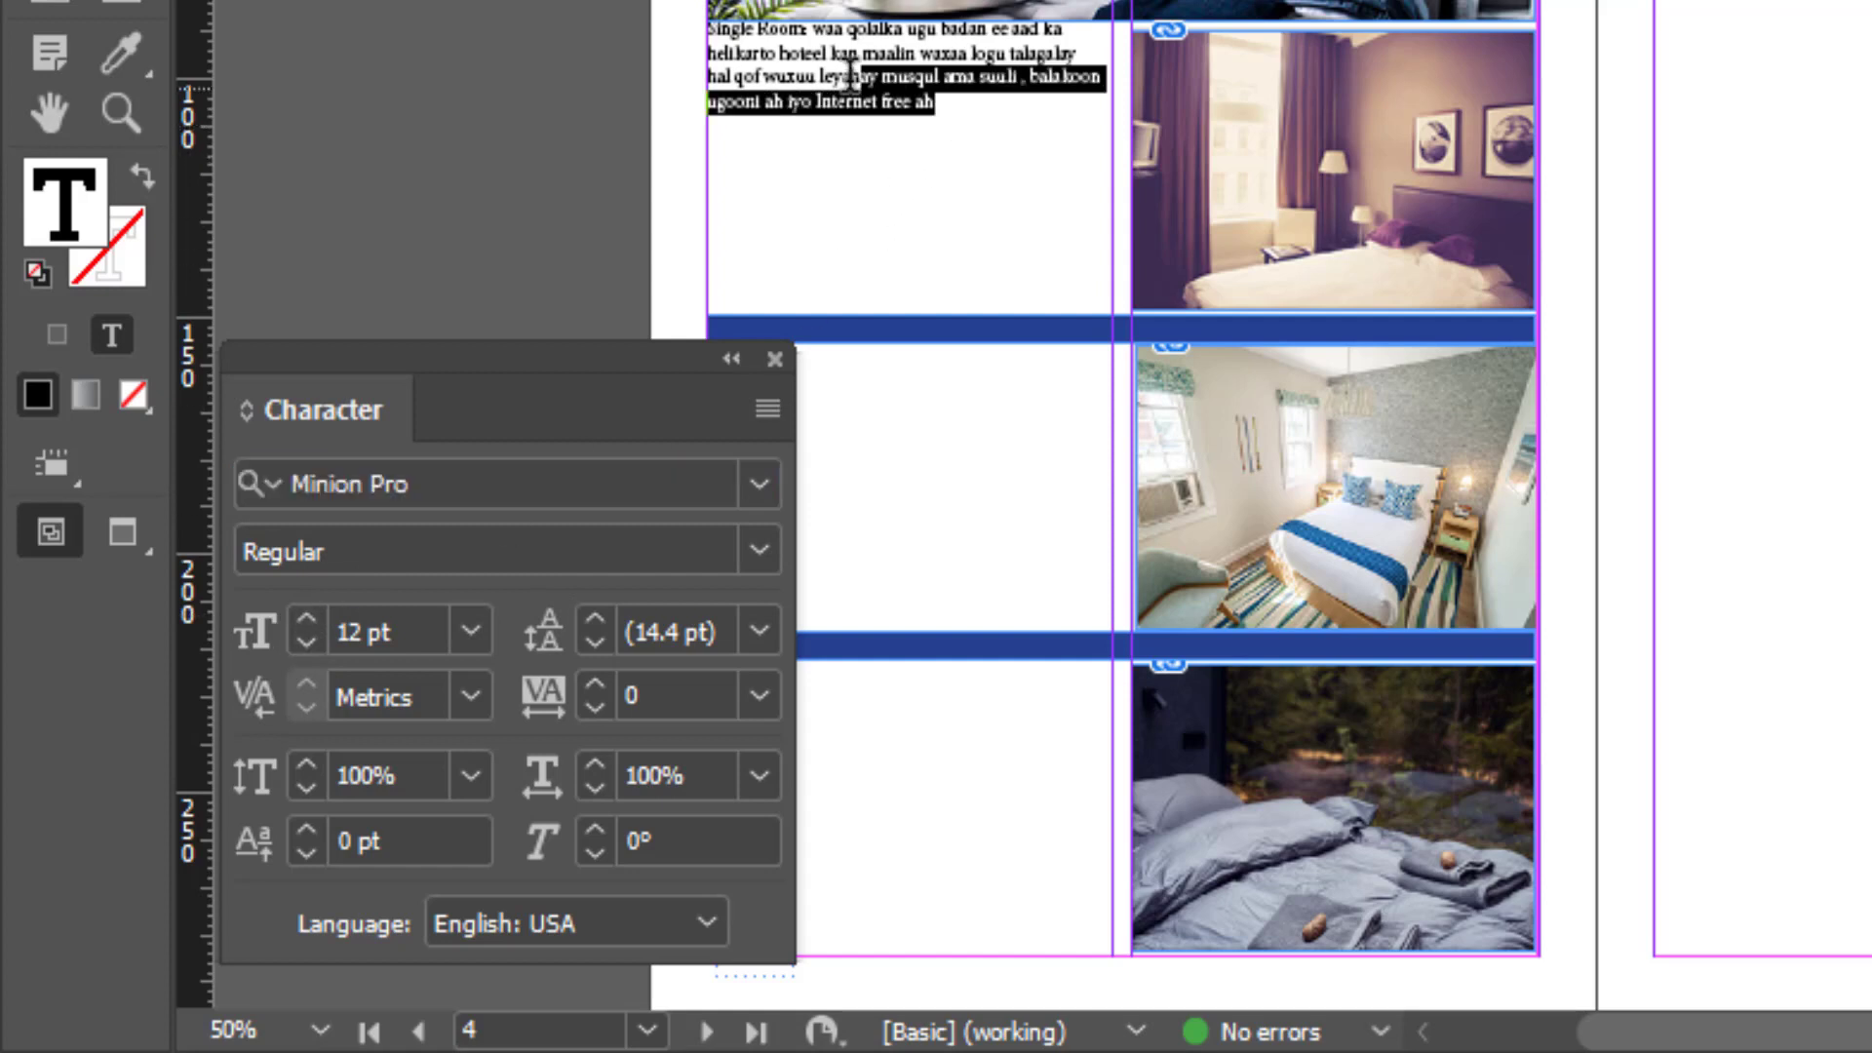
click(296, 616)
click(295, 617)
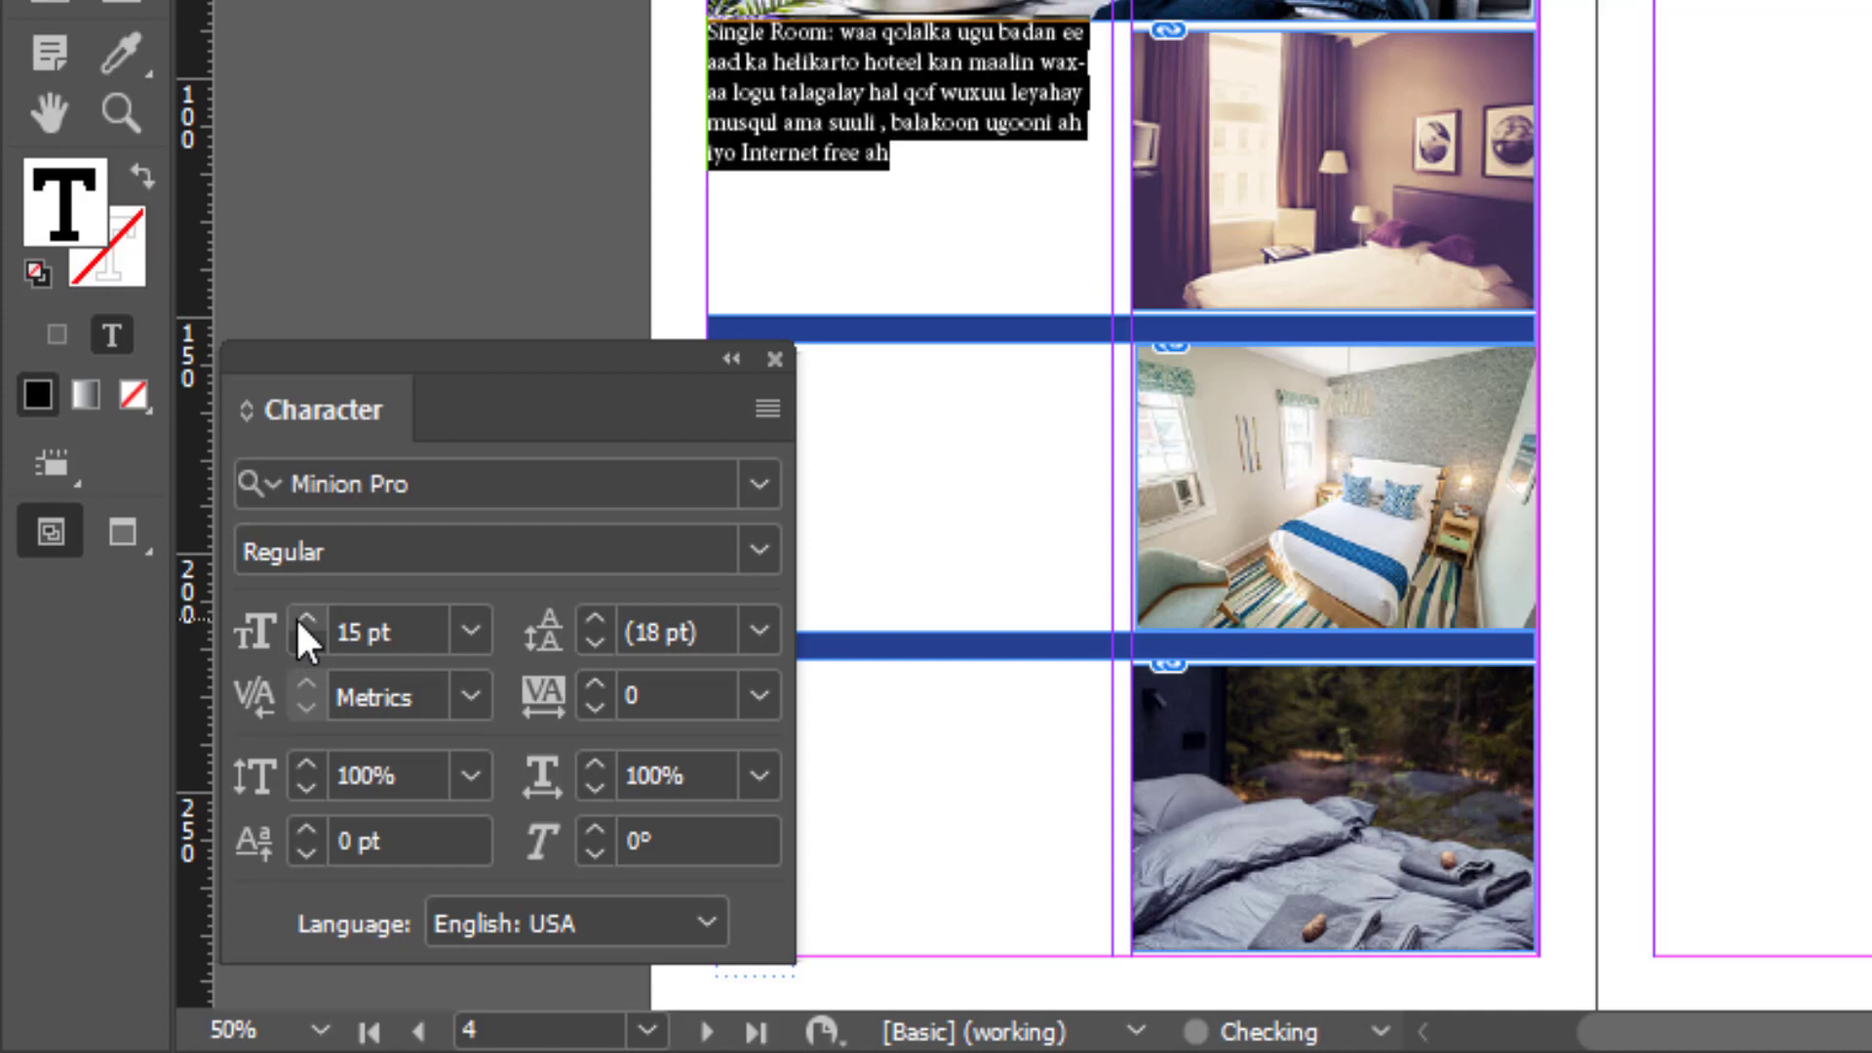
click(297, 616)
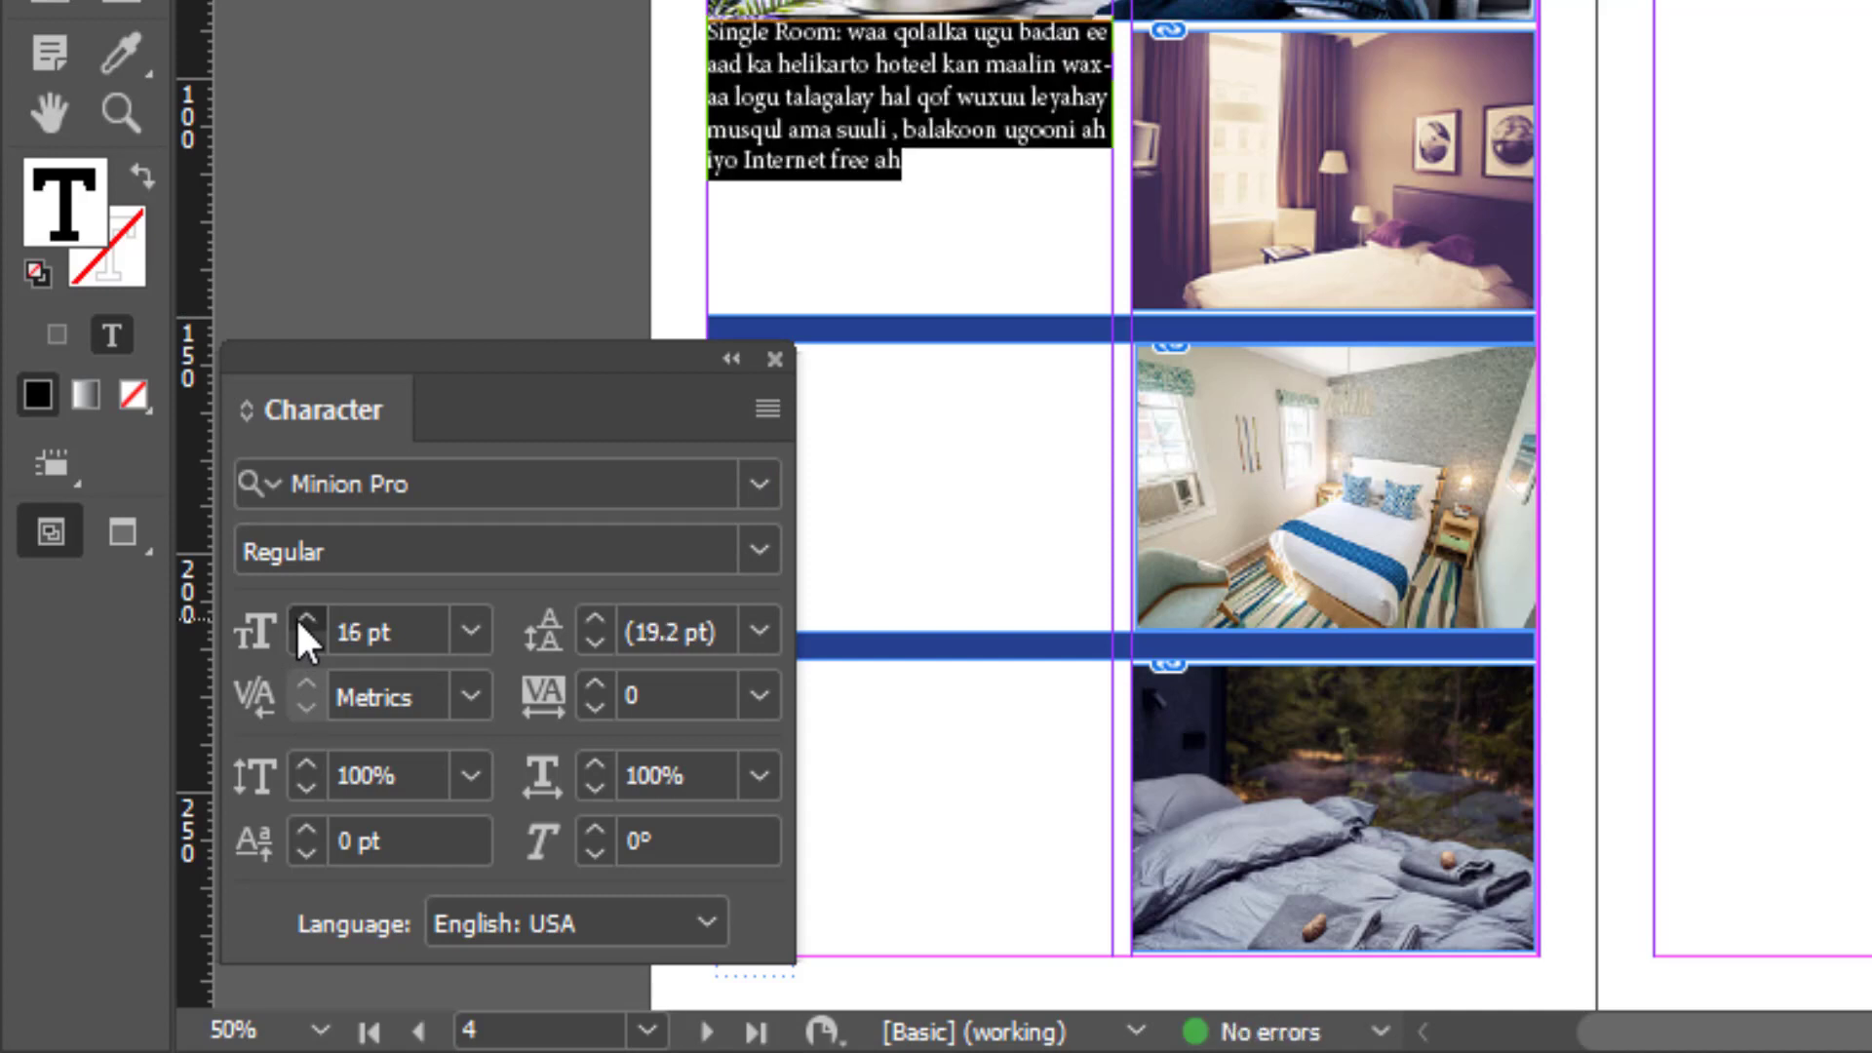
click(298, 616)
click(295, 616)
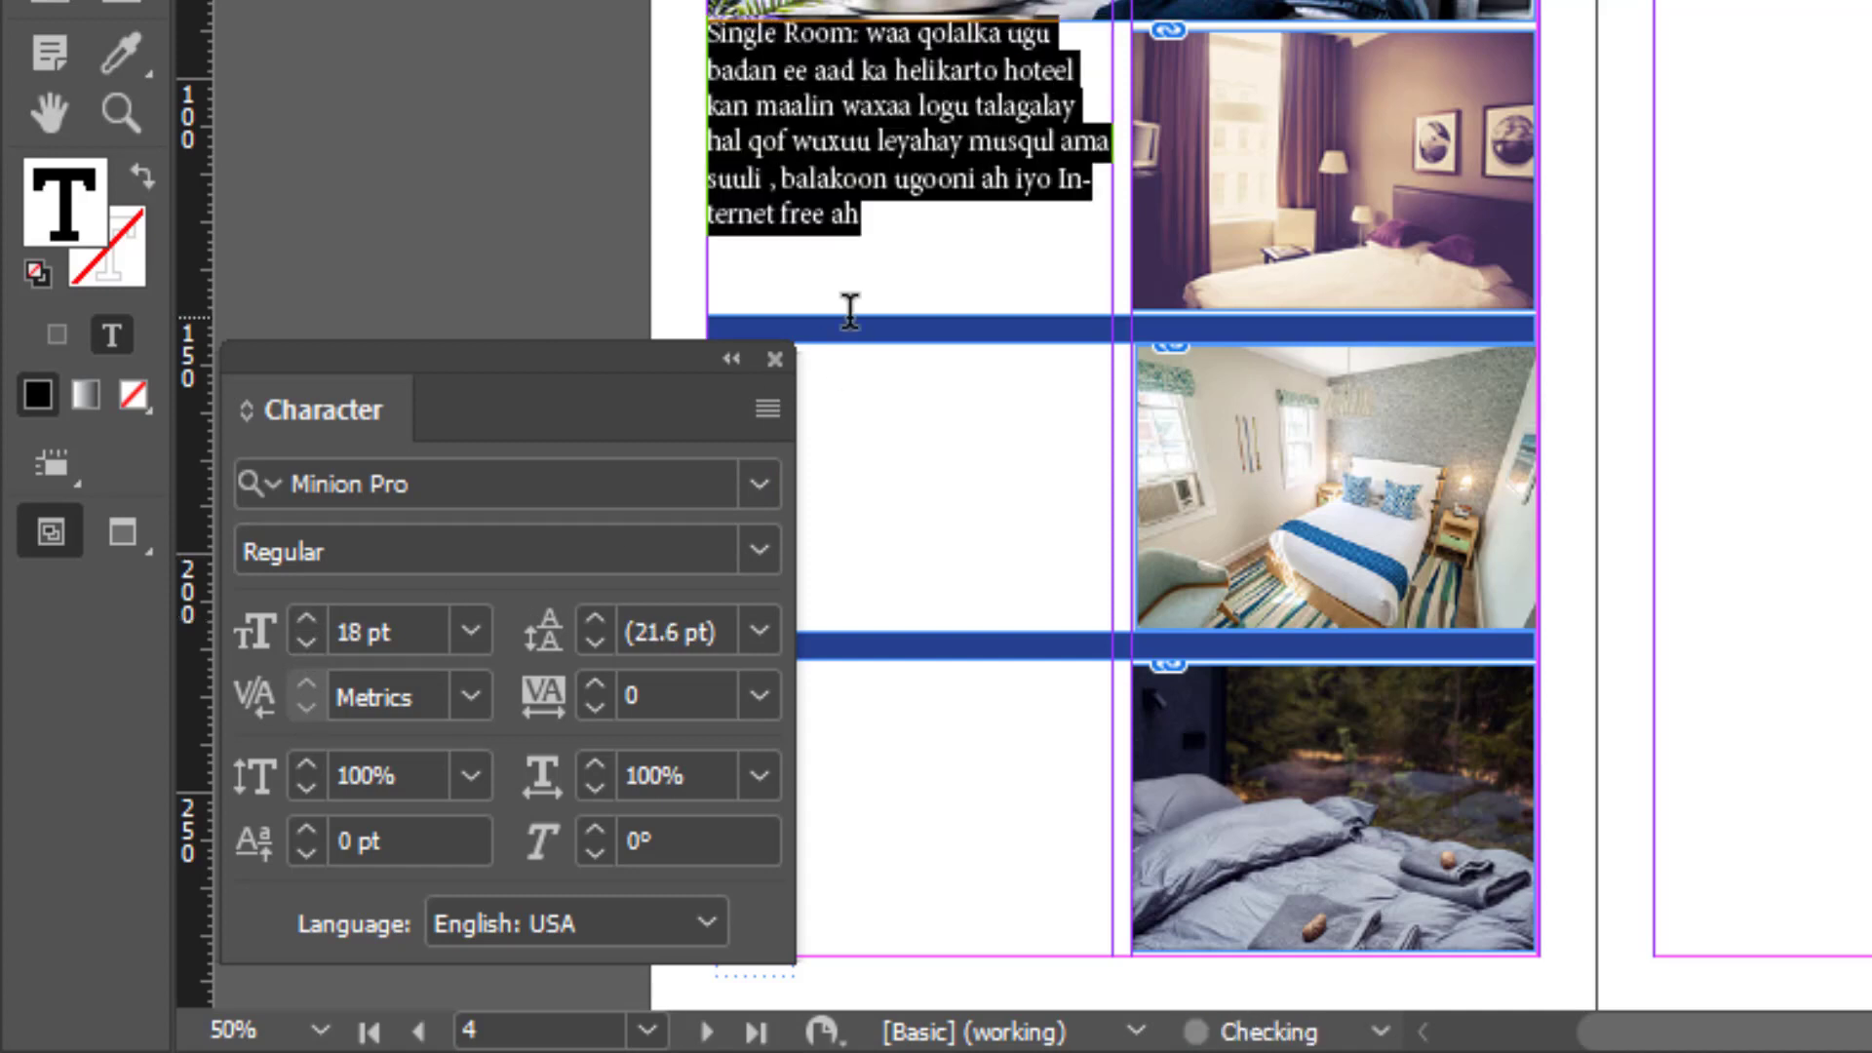
click(865, 218)
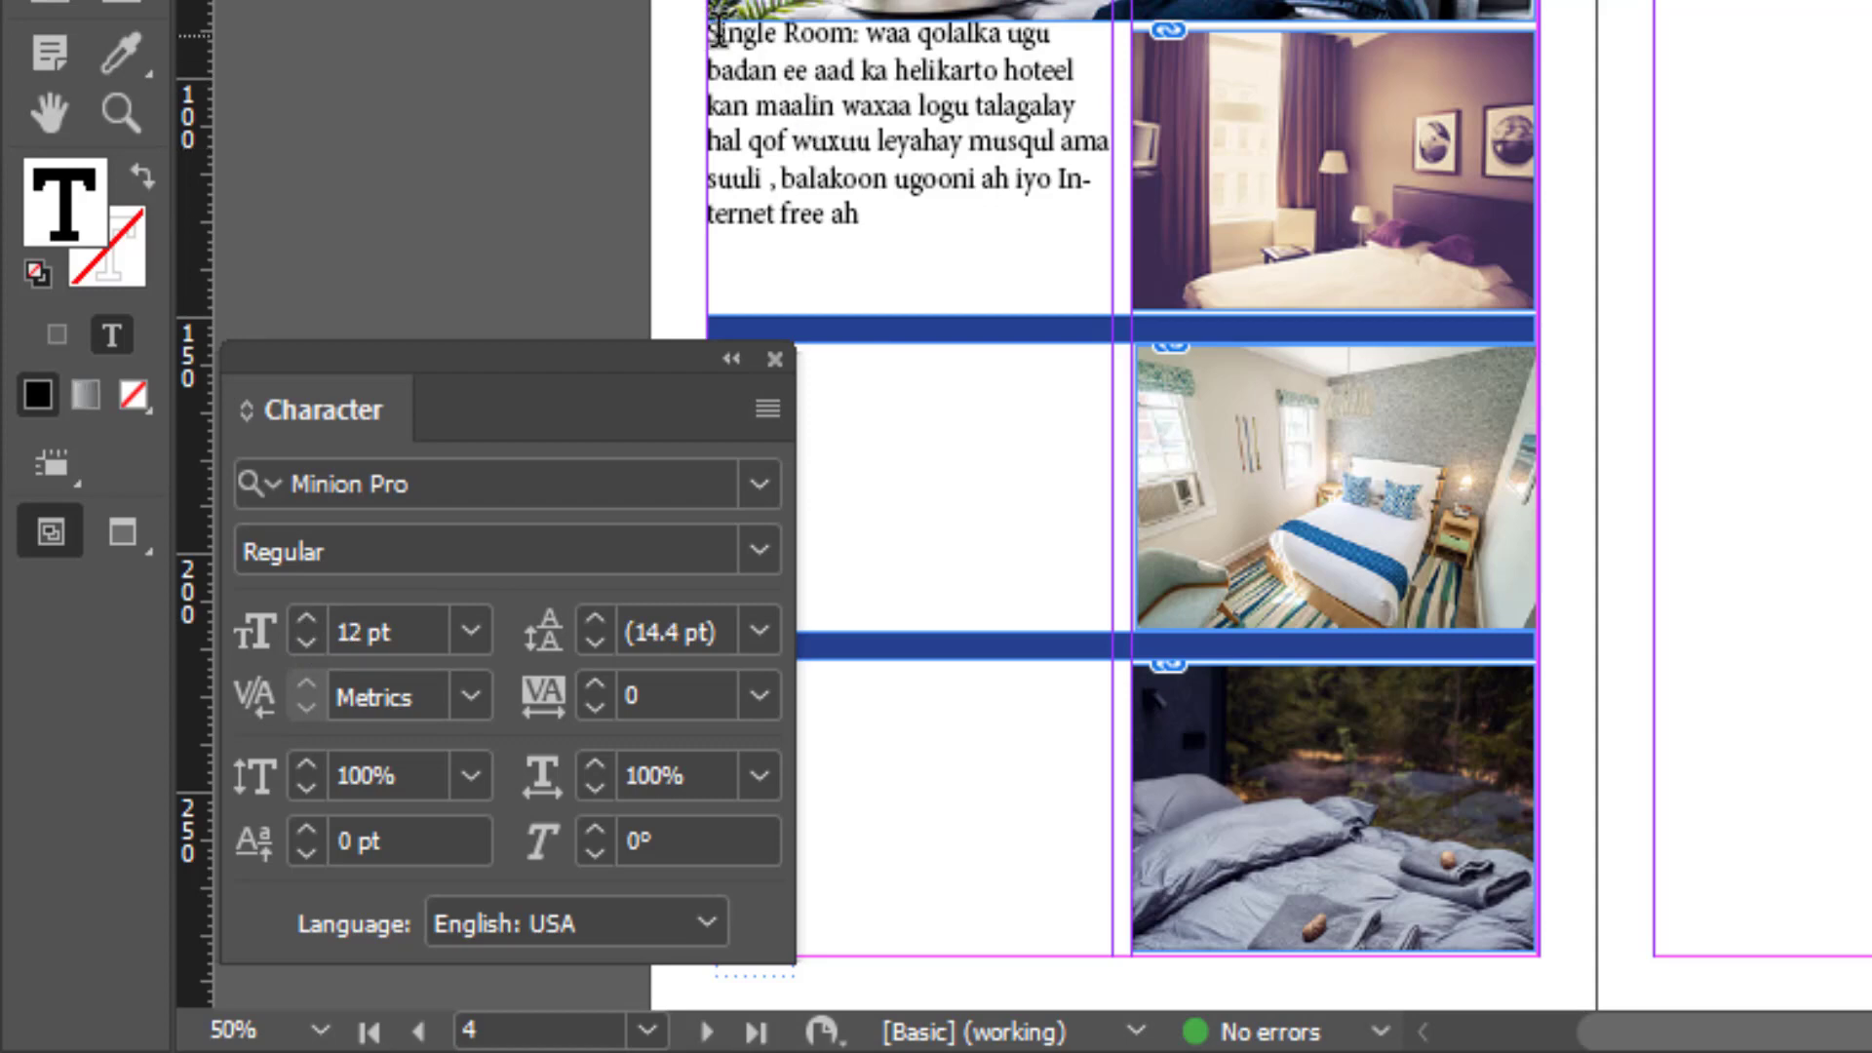
drag(709, 34, 721, 37)
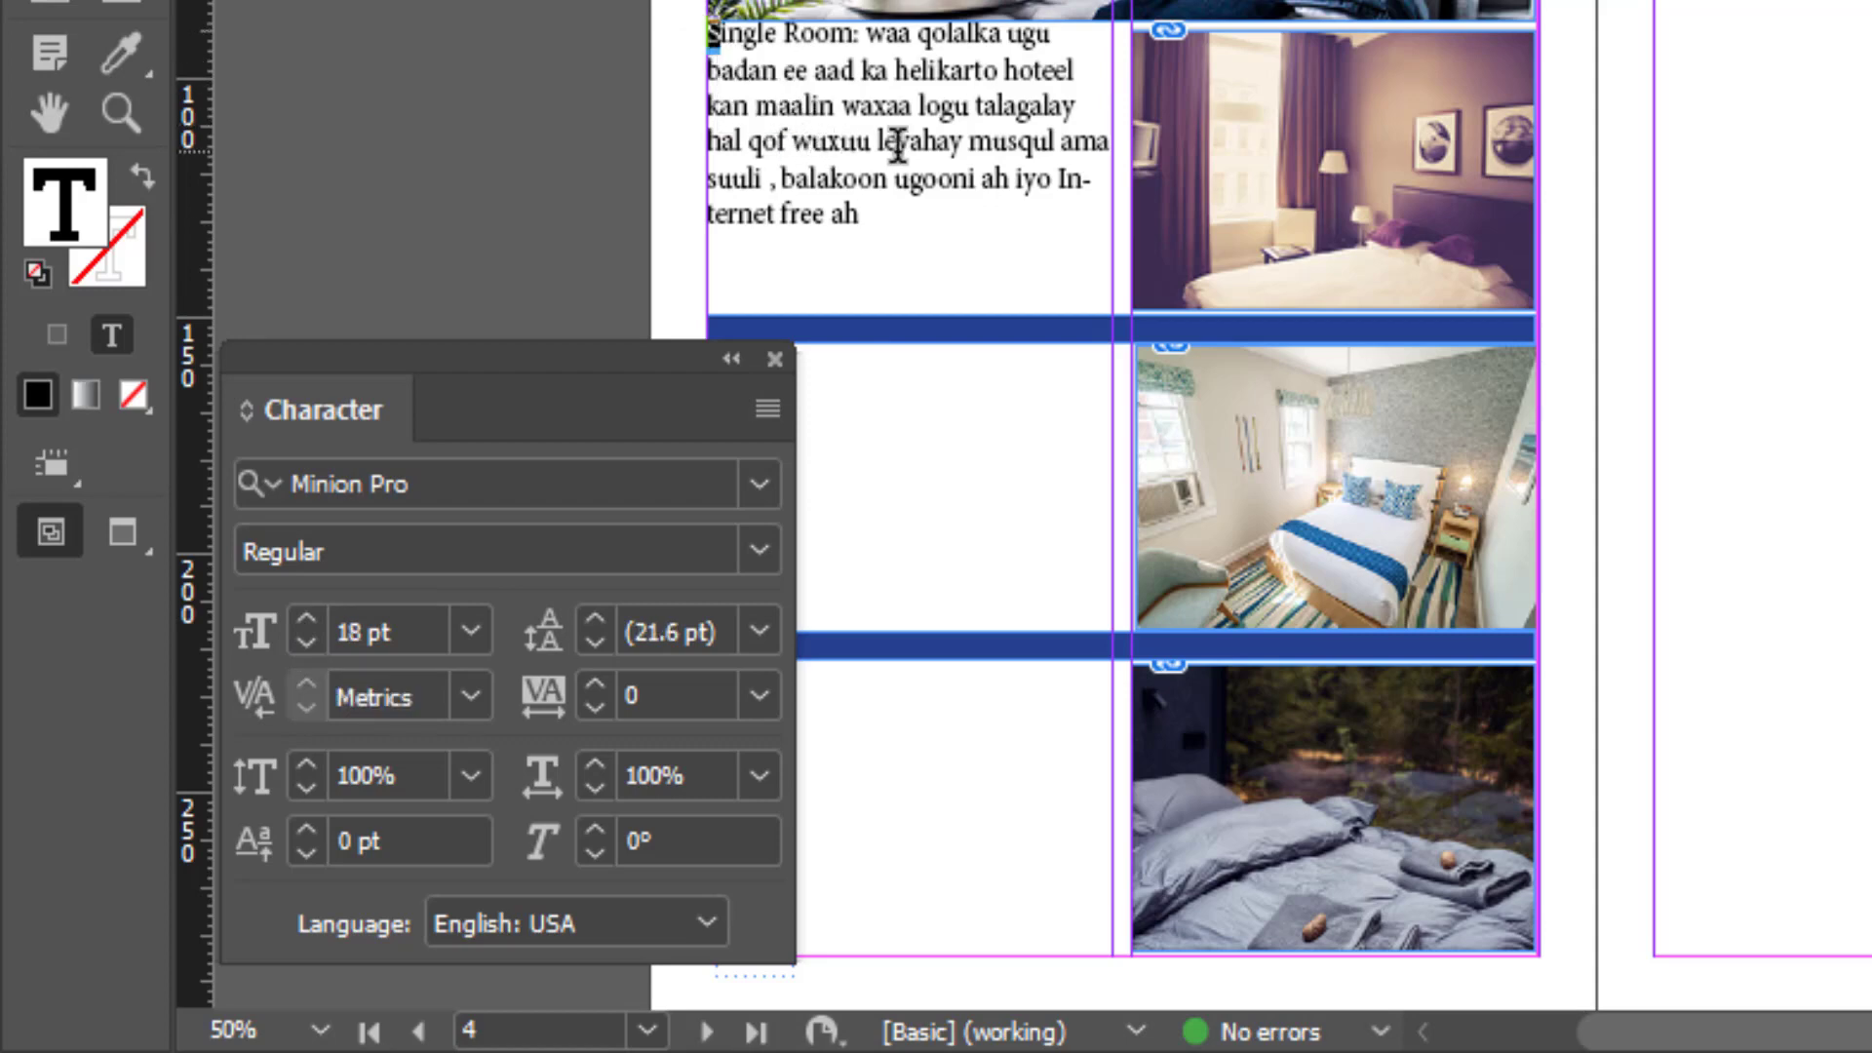
click(709, 68)
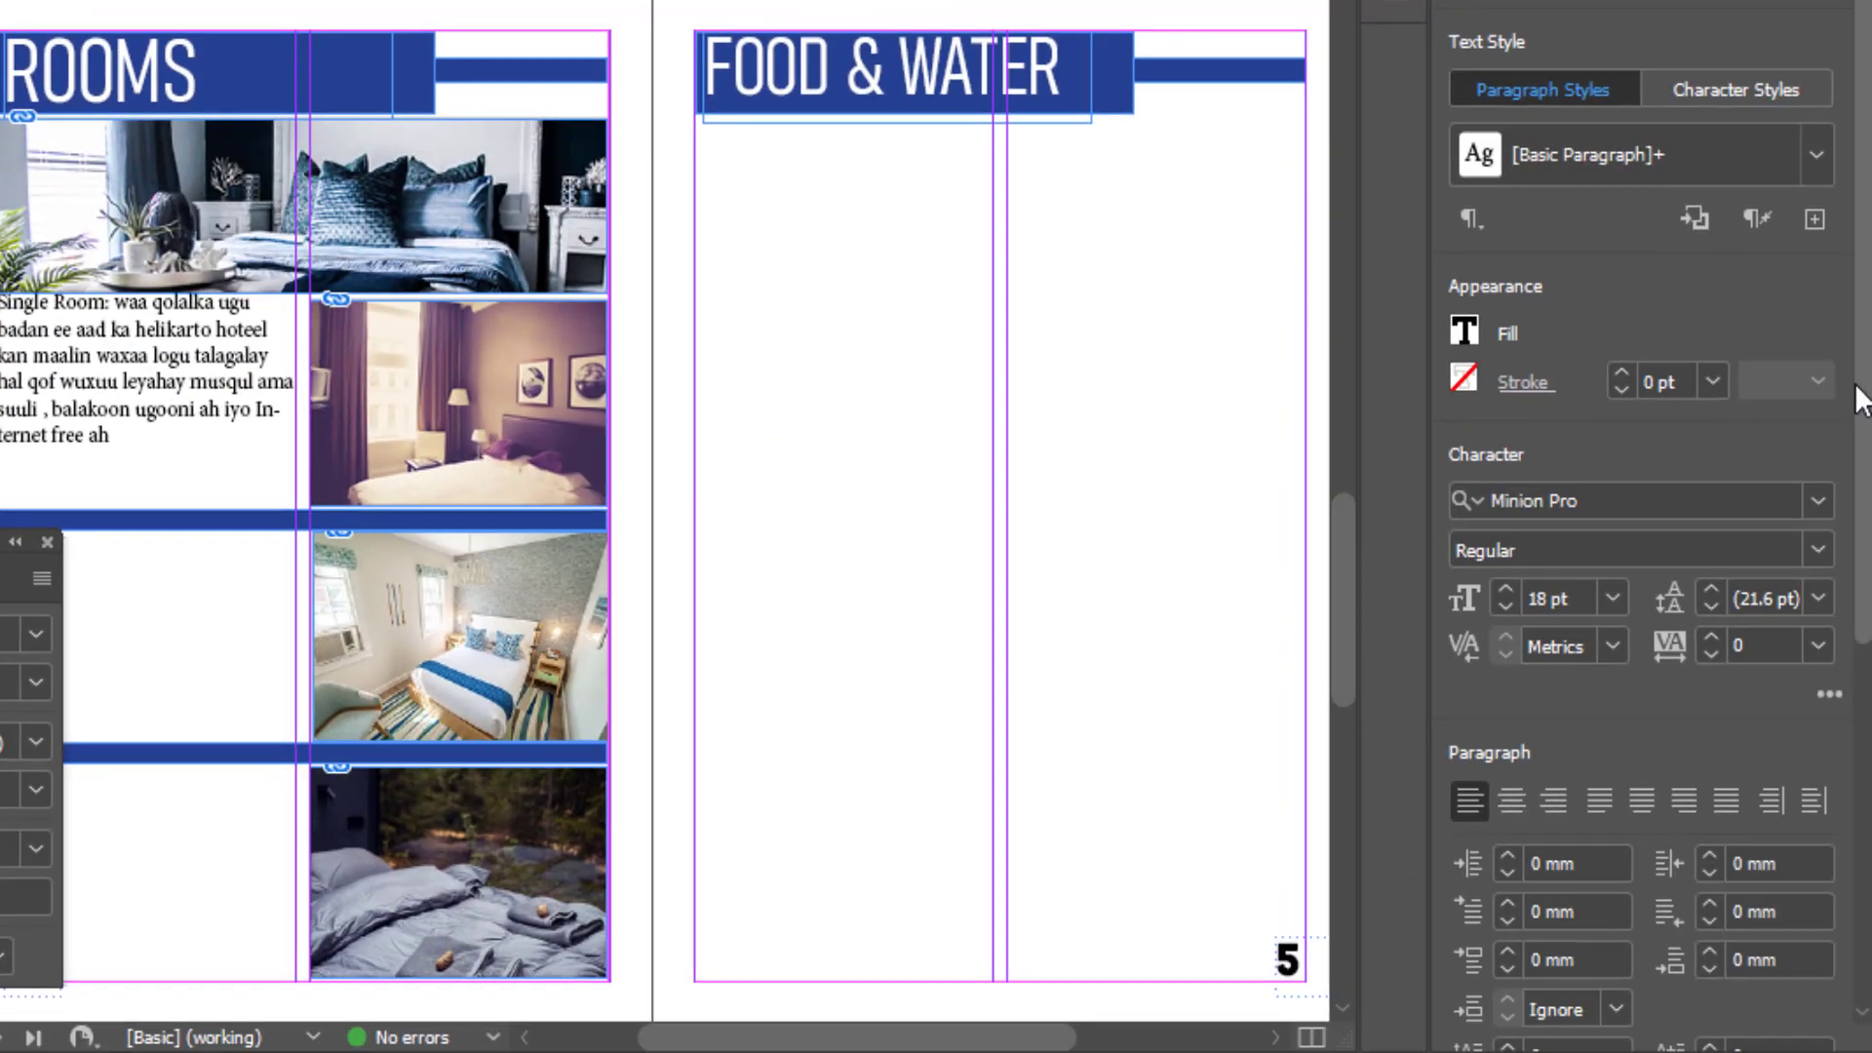
Step: Uncheck Hyphenate and give the Single Room paragraph a 5-line drop cap S
scroll(1577, 645, down, 4)
scroll(1577, 646, down, 1)
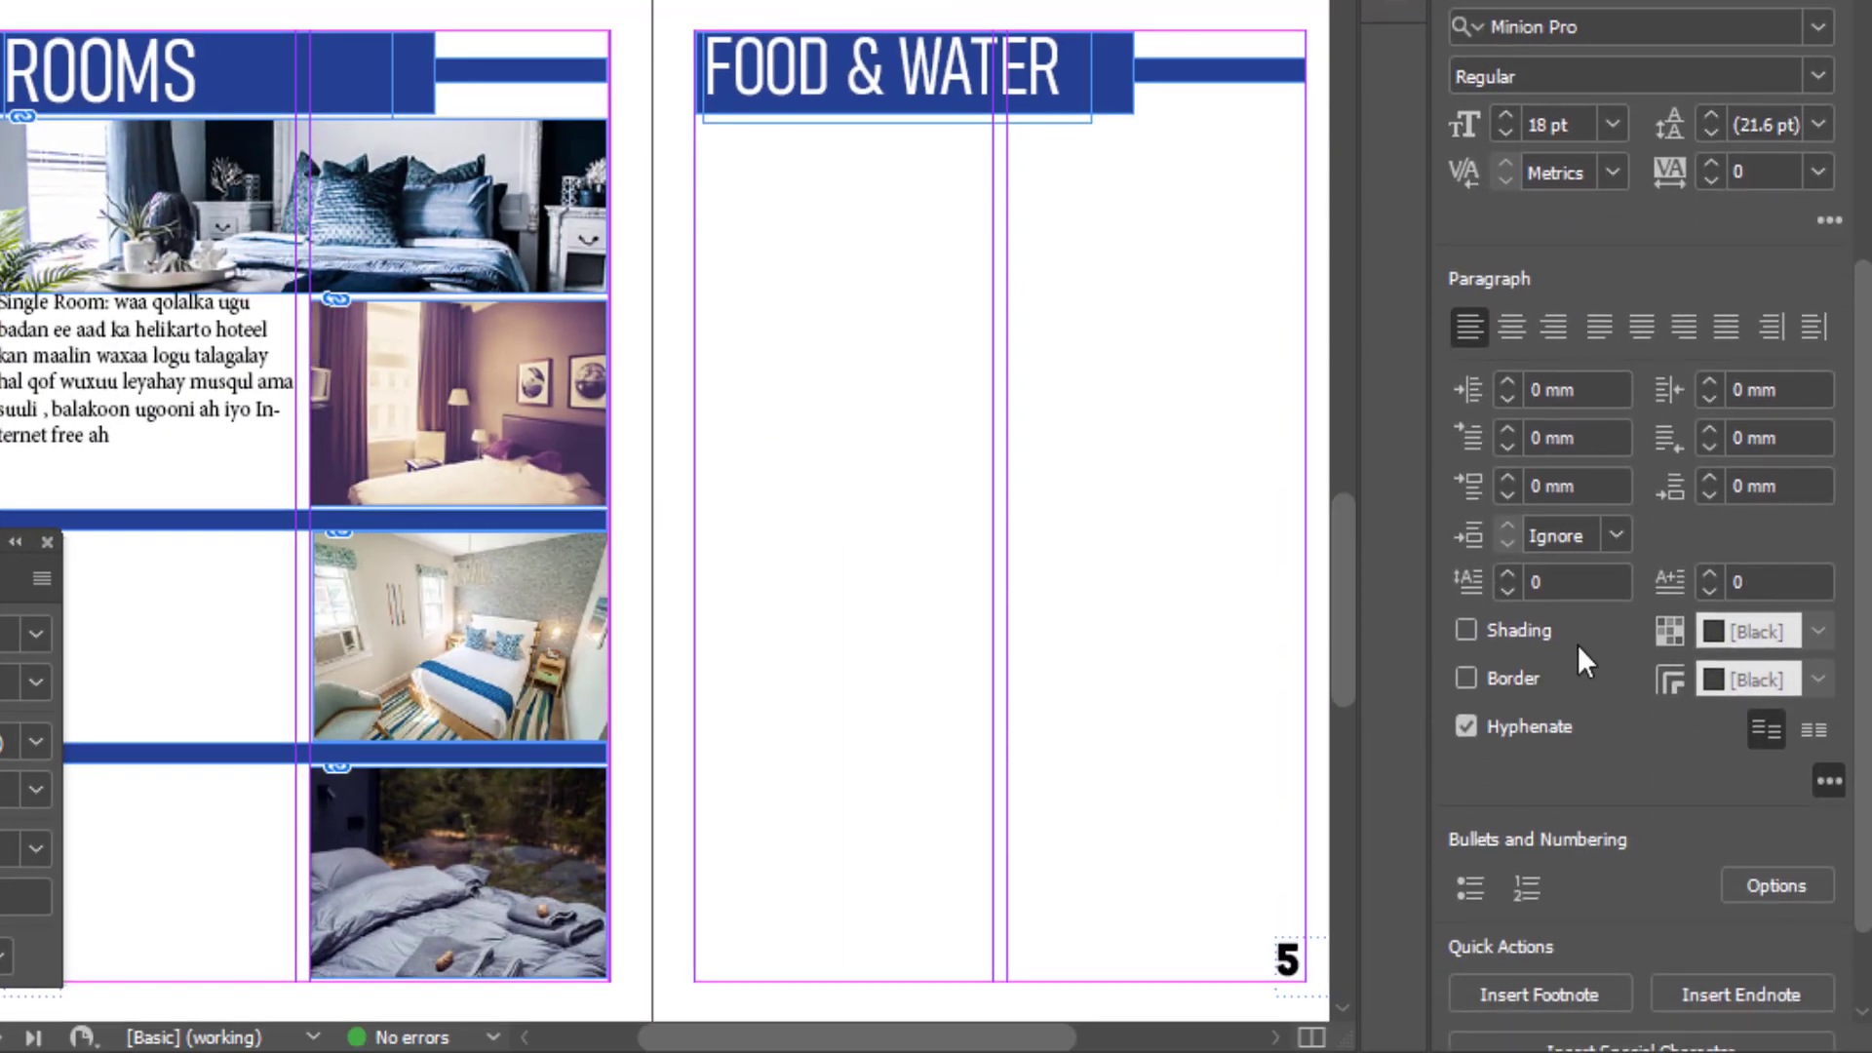
click(1466, 727)
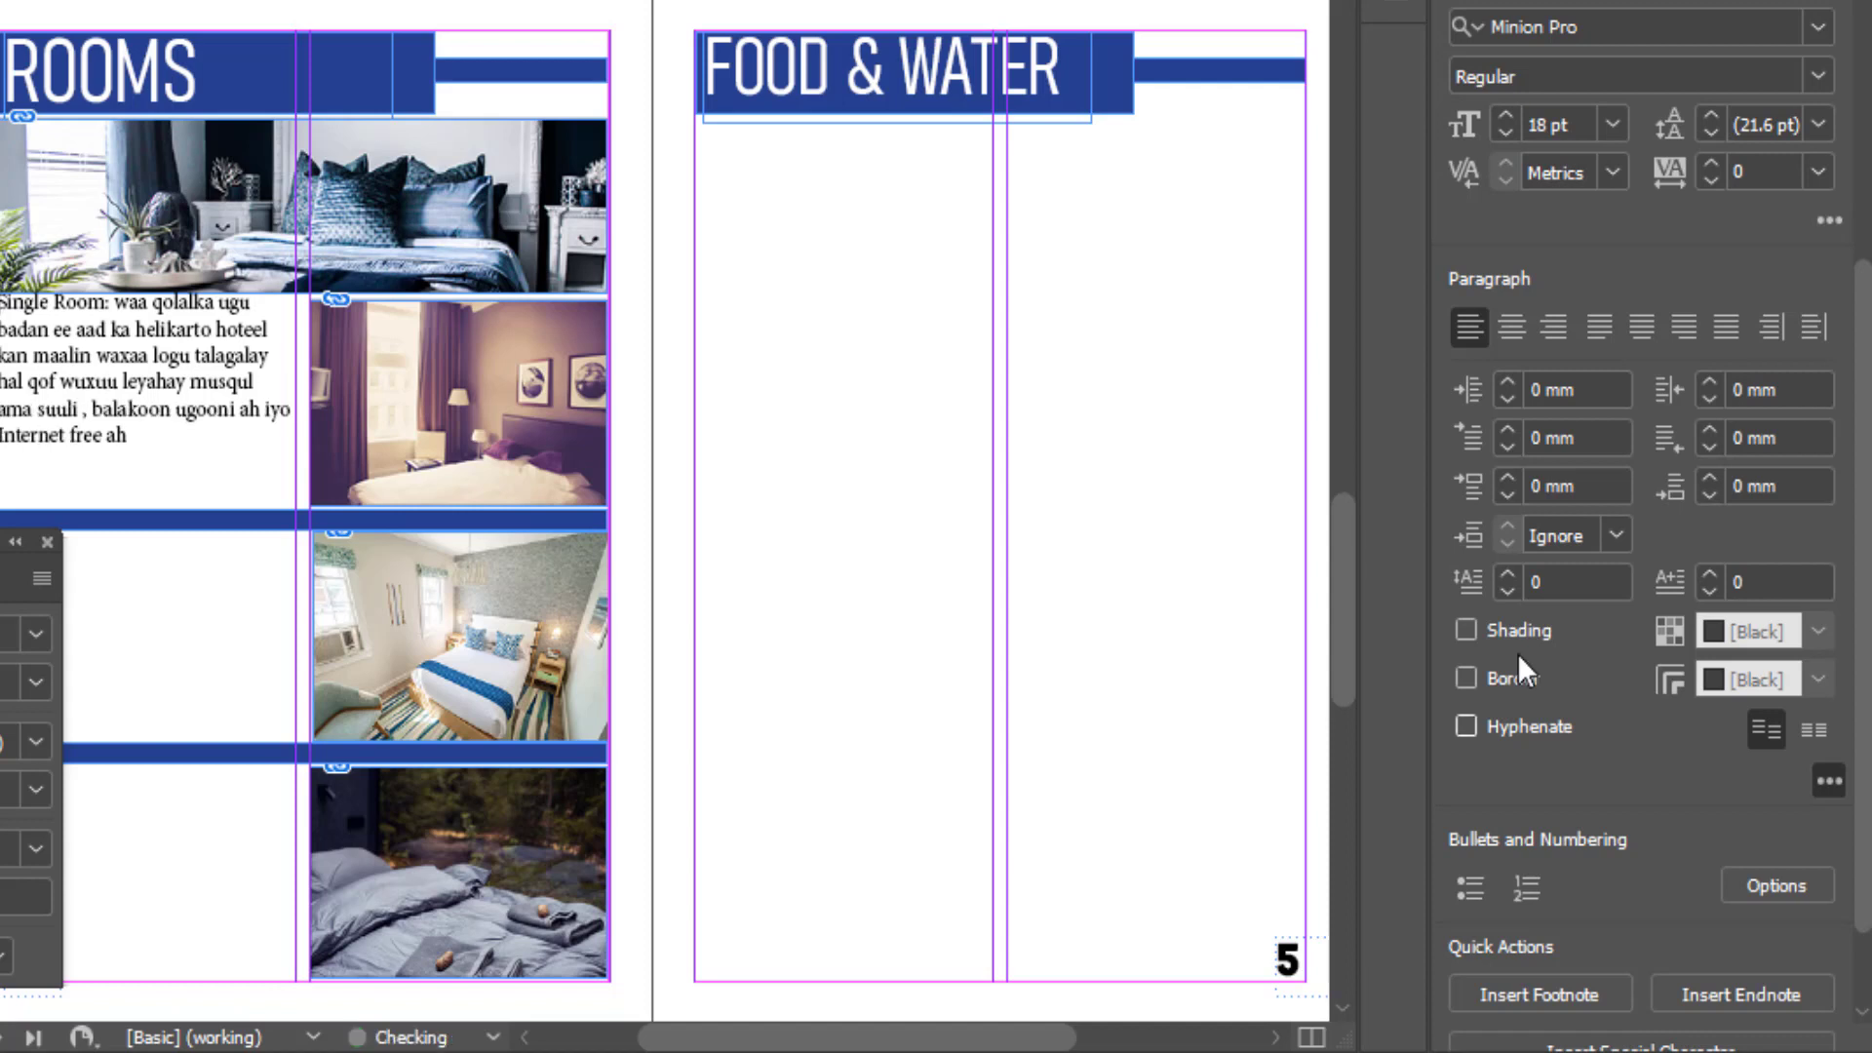
click(1510, 575)
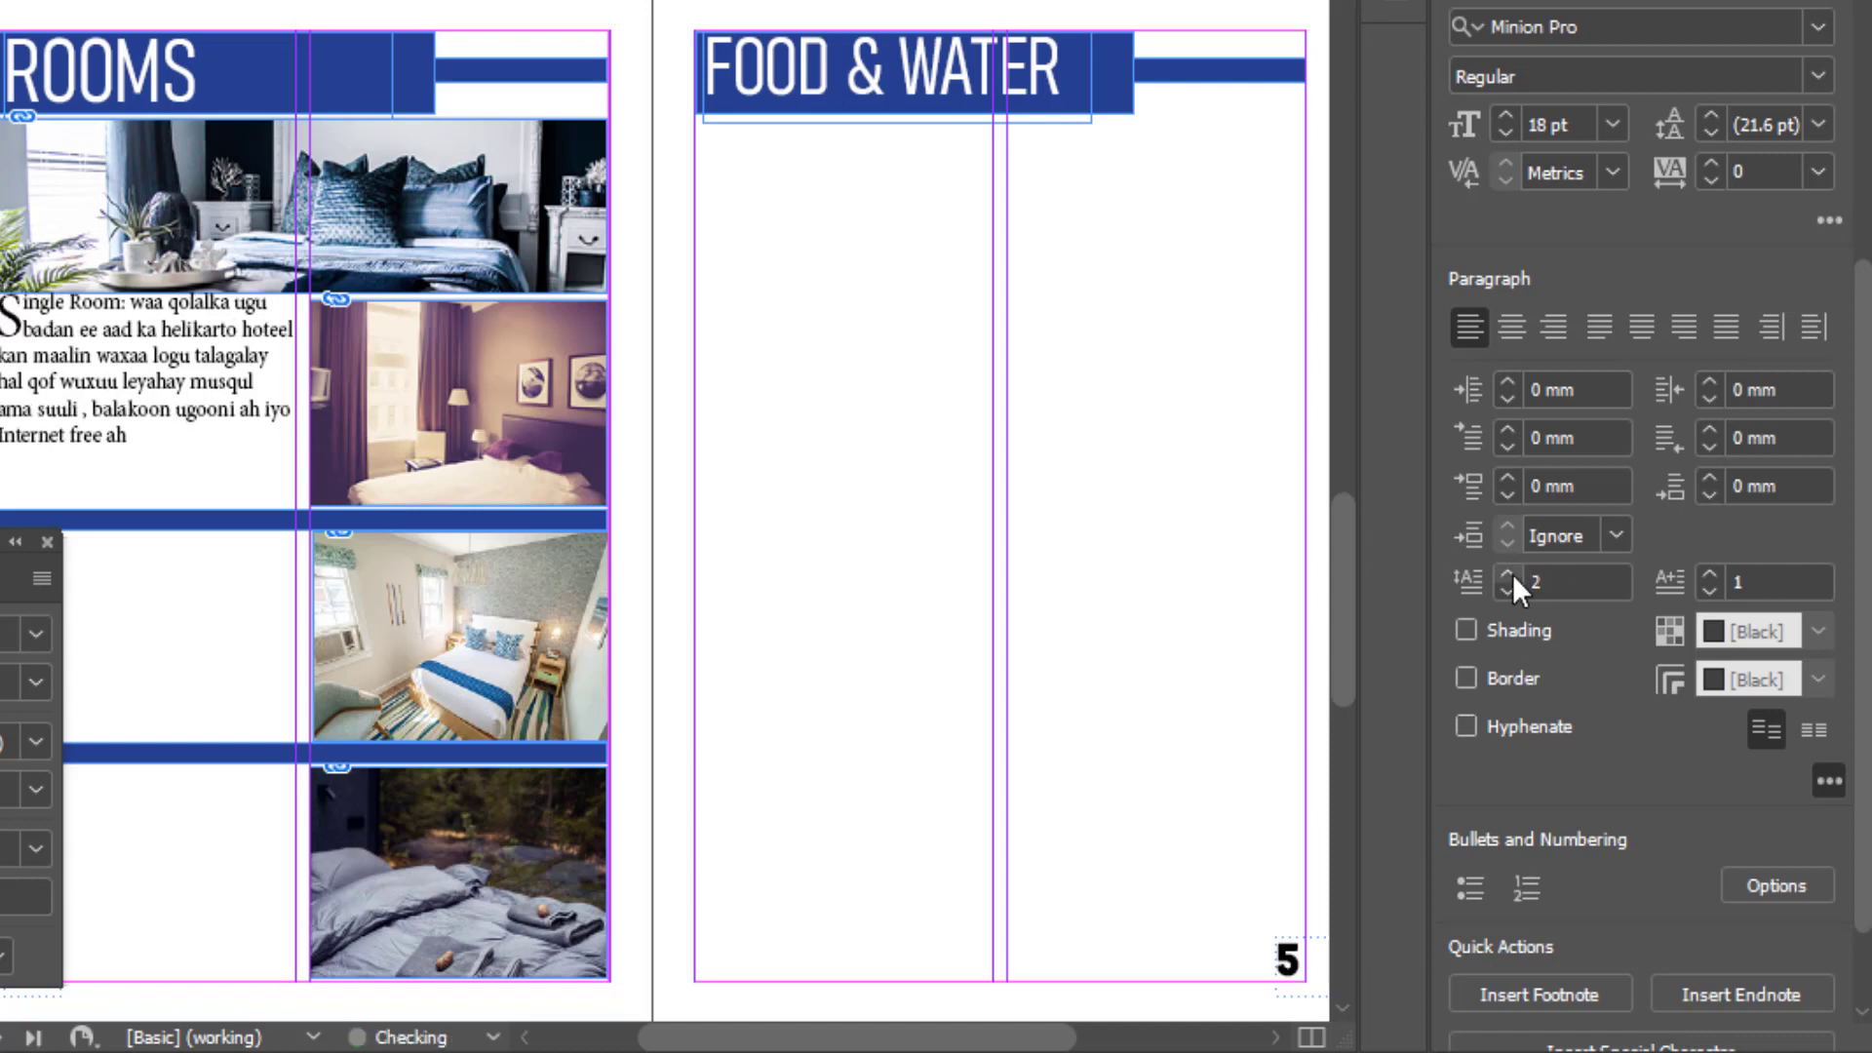
click(1508, 575)
click(1508, 575)
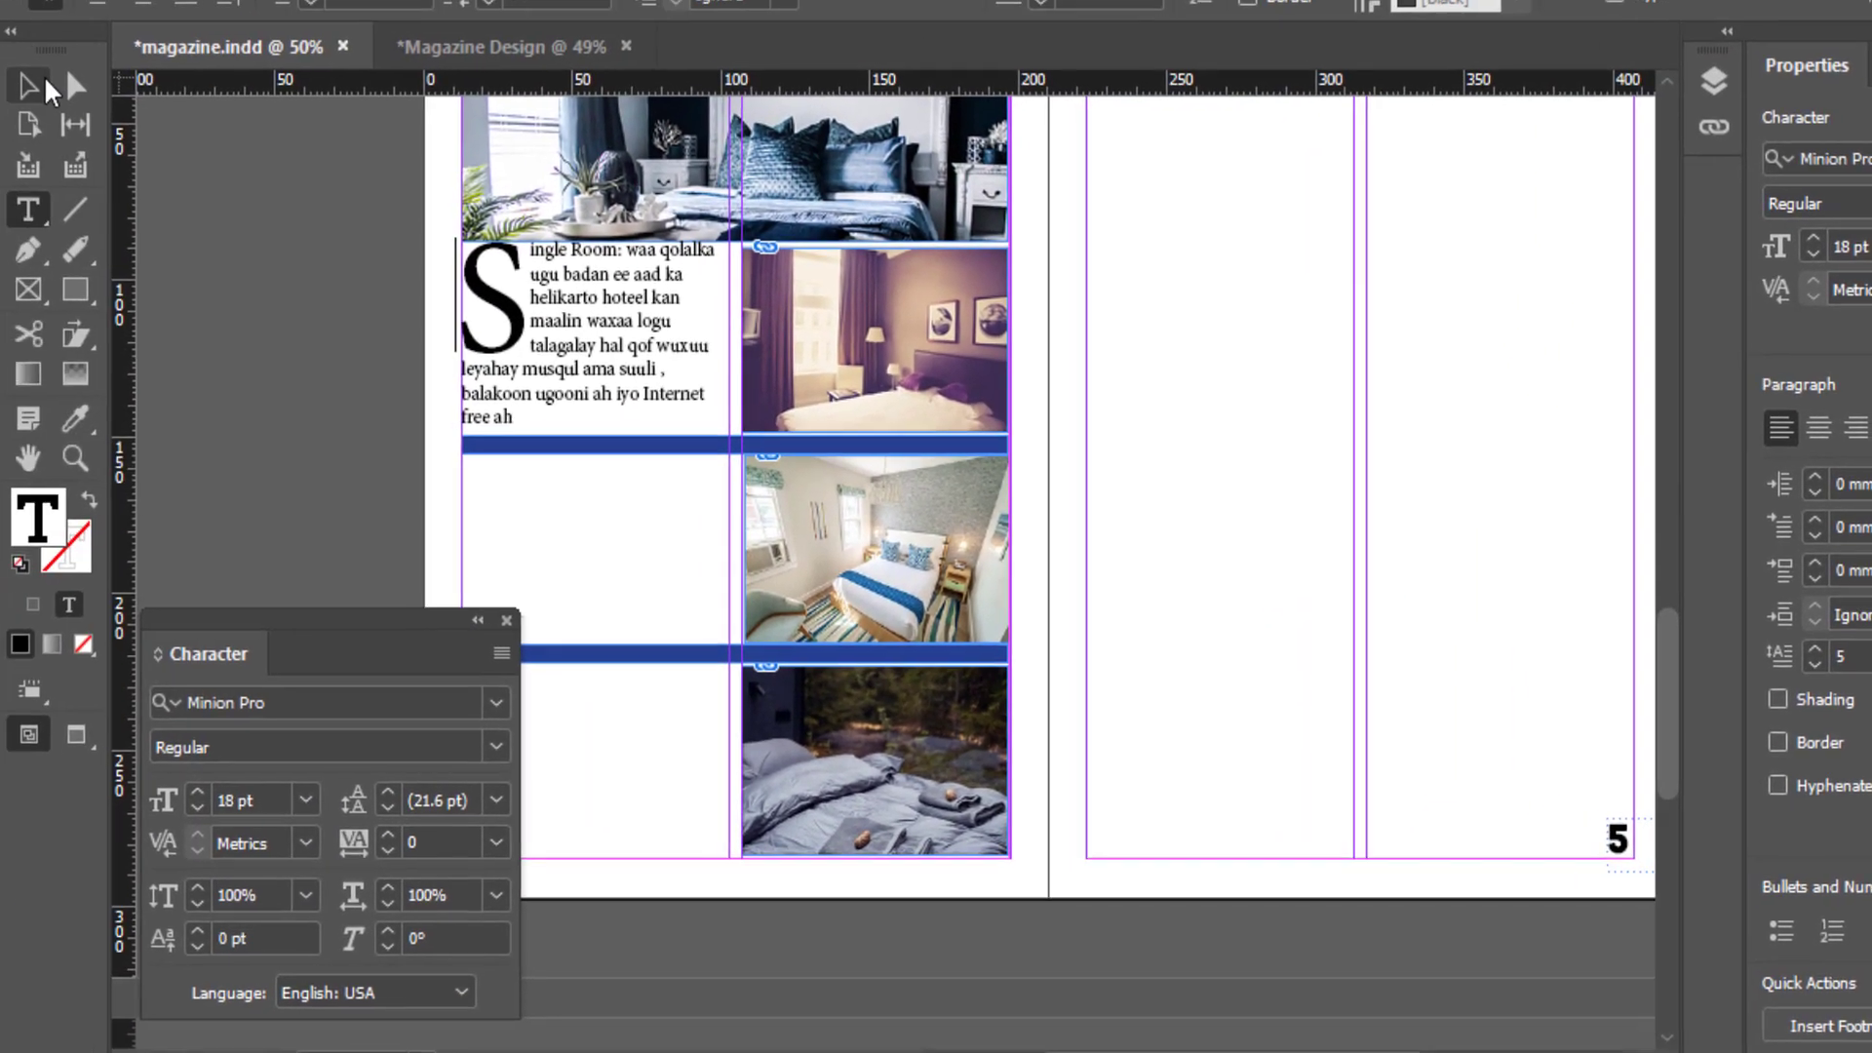
Step: Alt-drag two copies of the Single Room text frame into the lower left cells beside the photos
click(333, 378)
scroll(633, 293, down, 2)
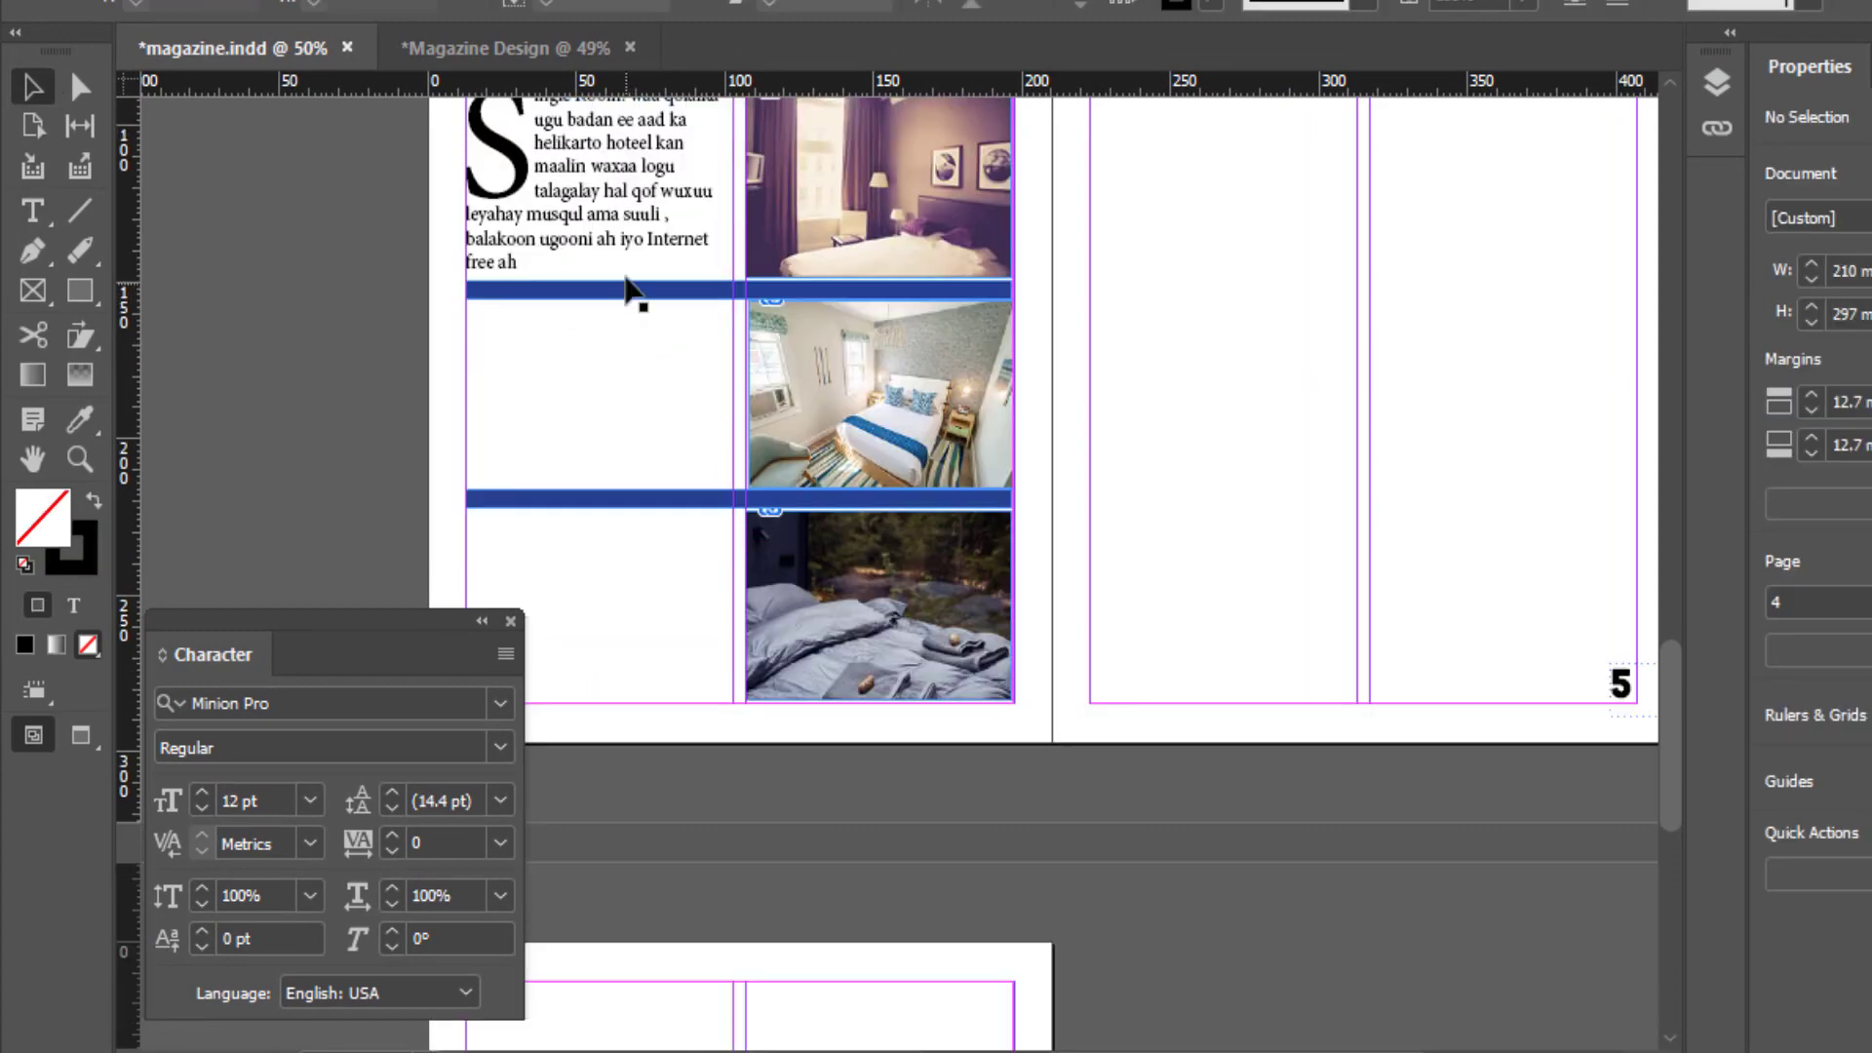
scroll(629, 278, up, 1)
click(629, 278)
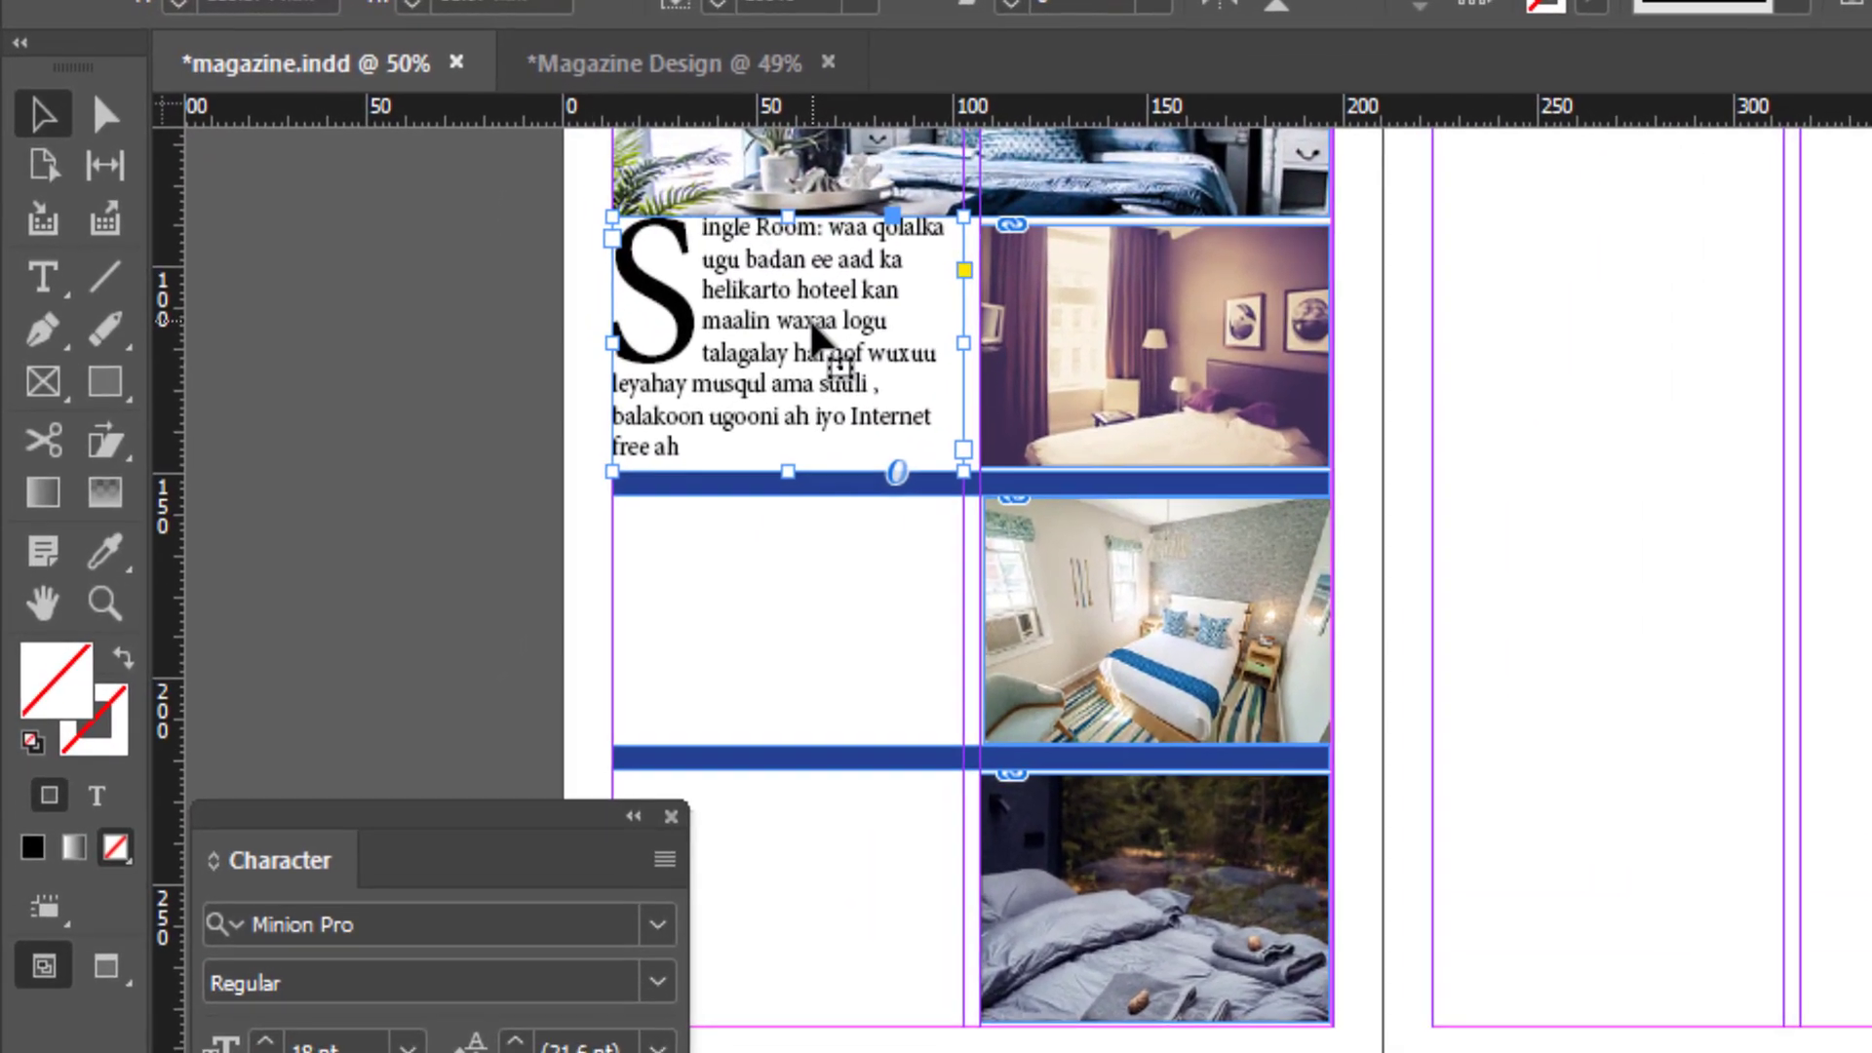
drag(826, 342, 770, 626)
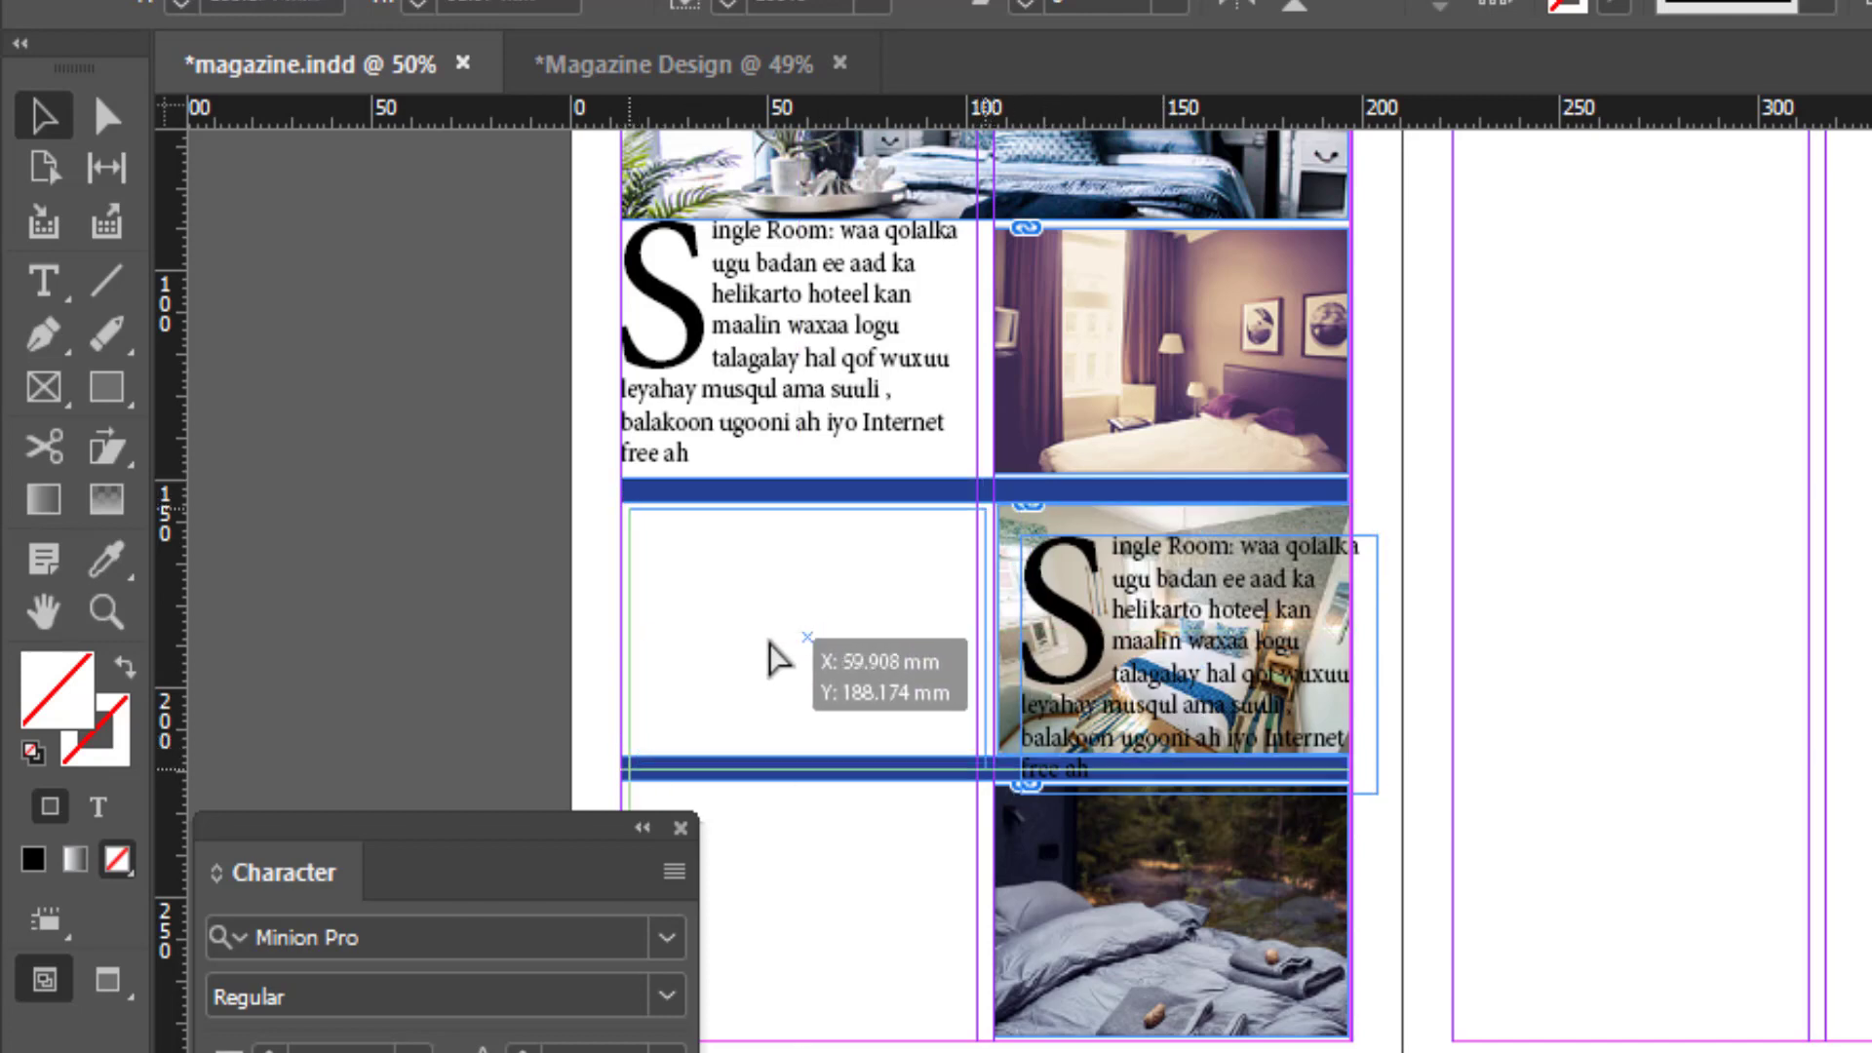
drag(770, 626, 775, 658)
scroll(1636, 793, down, 3)
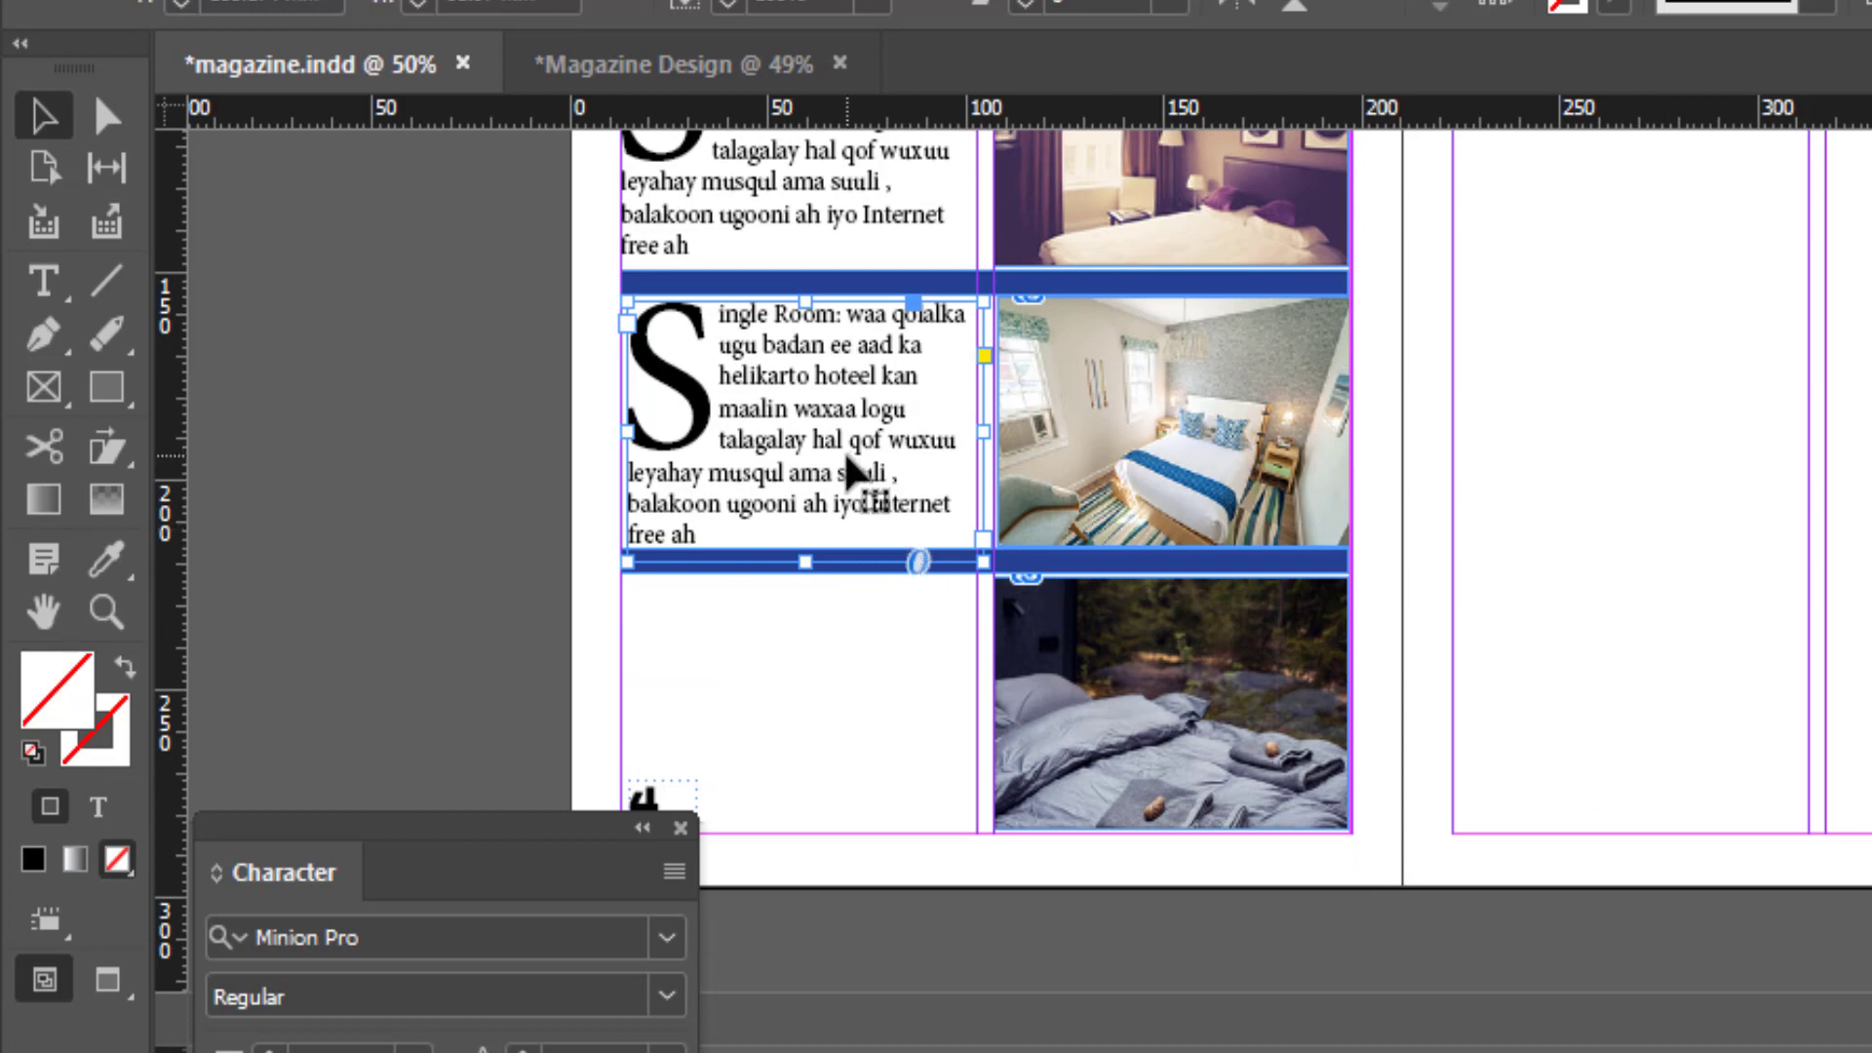
mouse_move(853, 473)
mouse_down()
mouse_move(817, 738)
mouse_move(797, 739)
mouse_up()
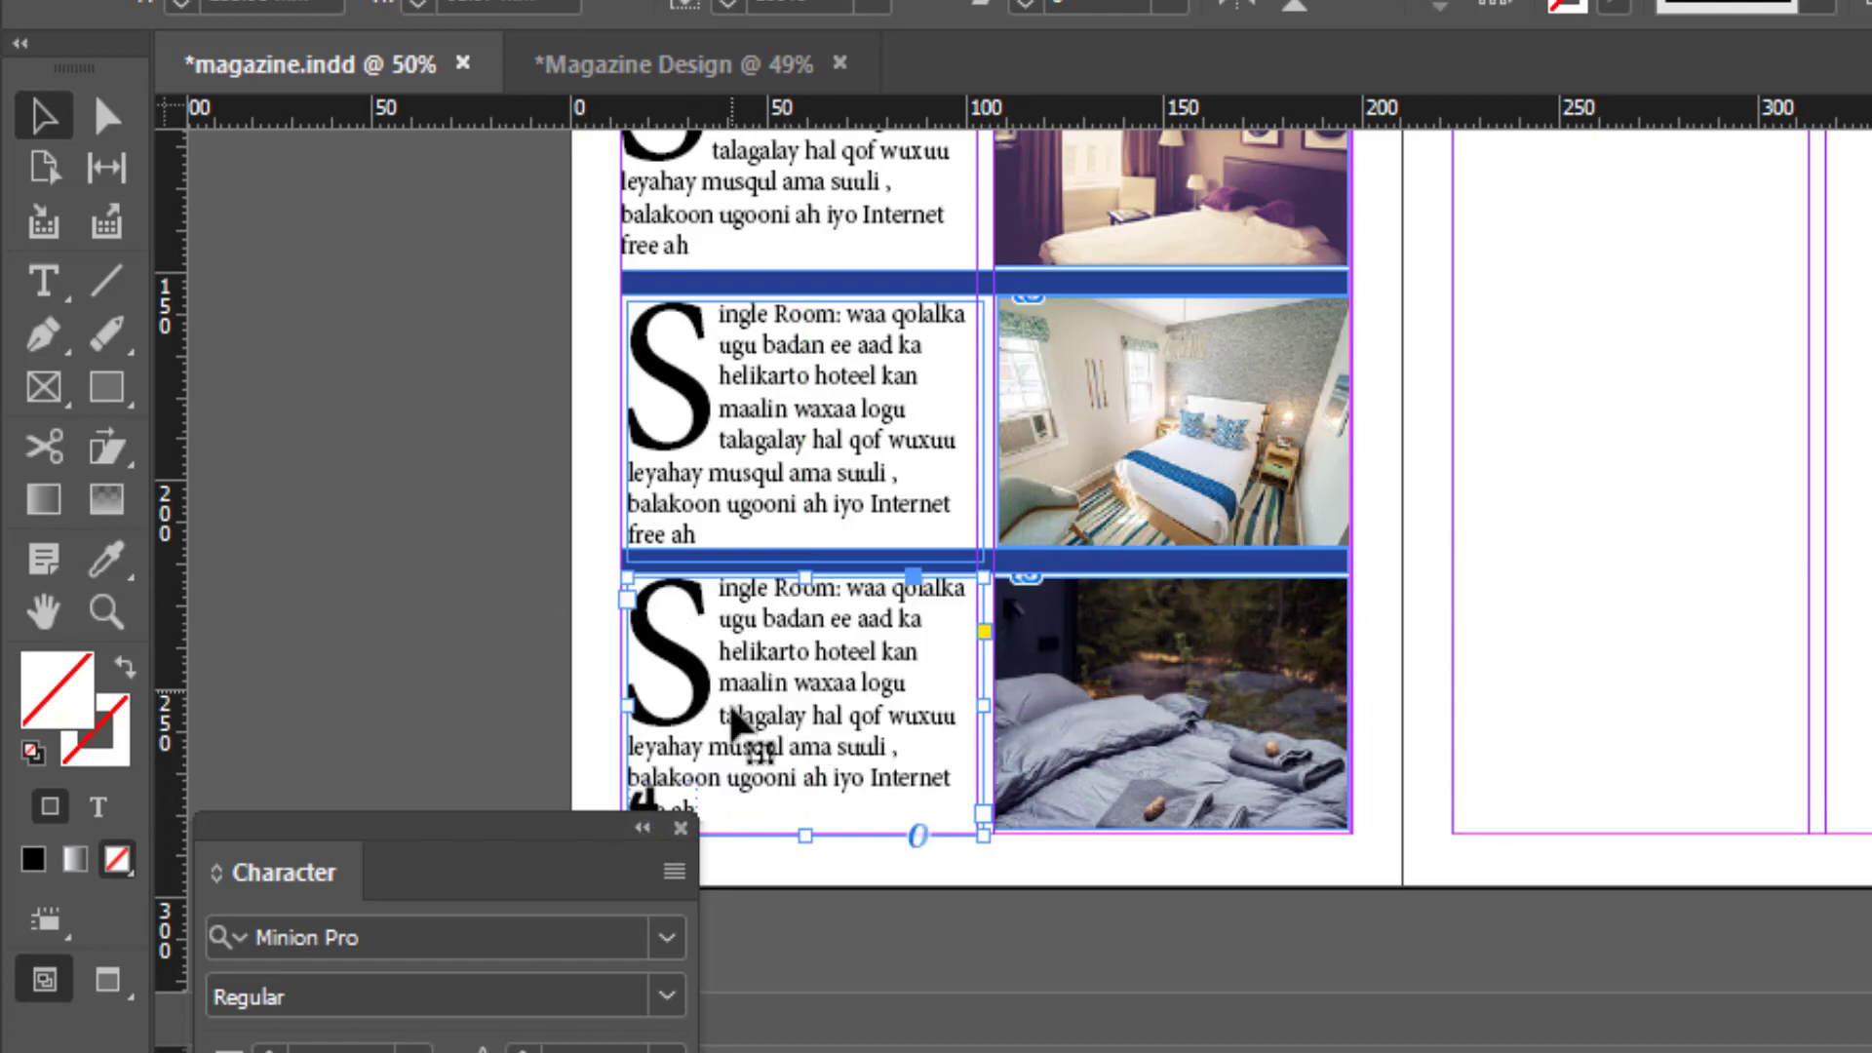
Step: Select and copy the Double Room description line in Notepad, then return to InDesign
key(alt+Tab)
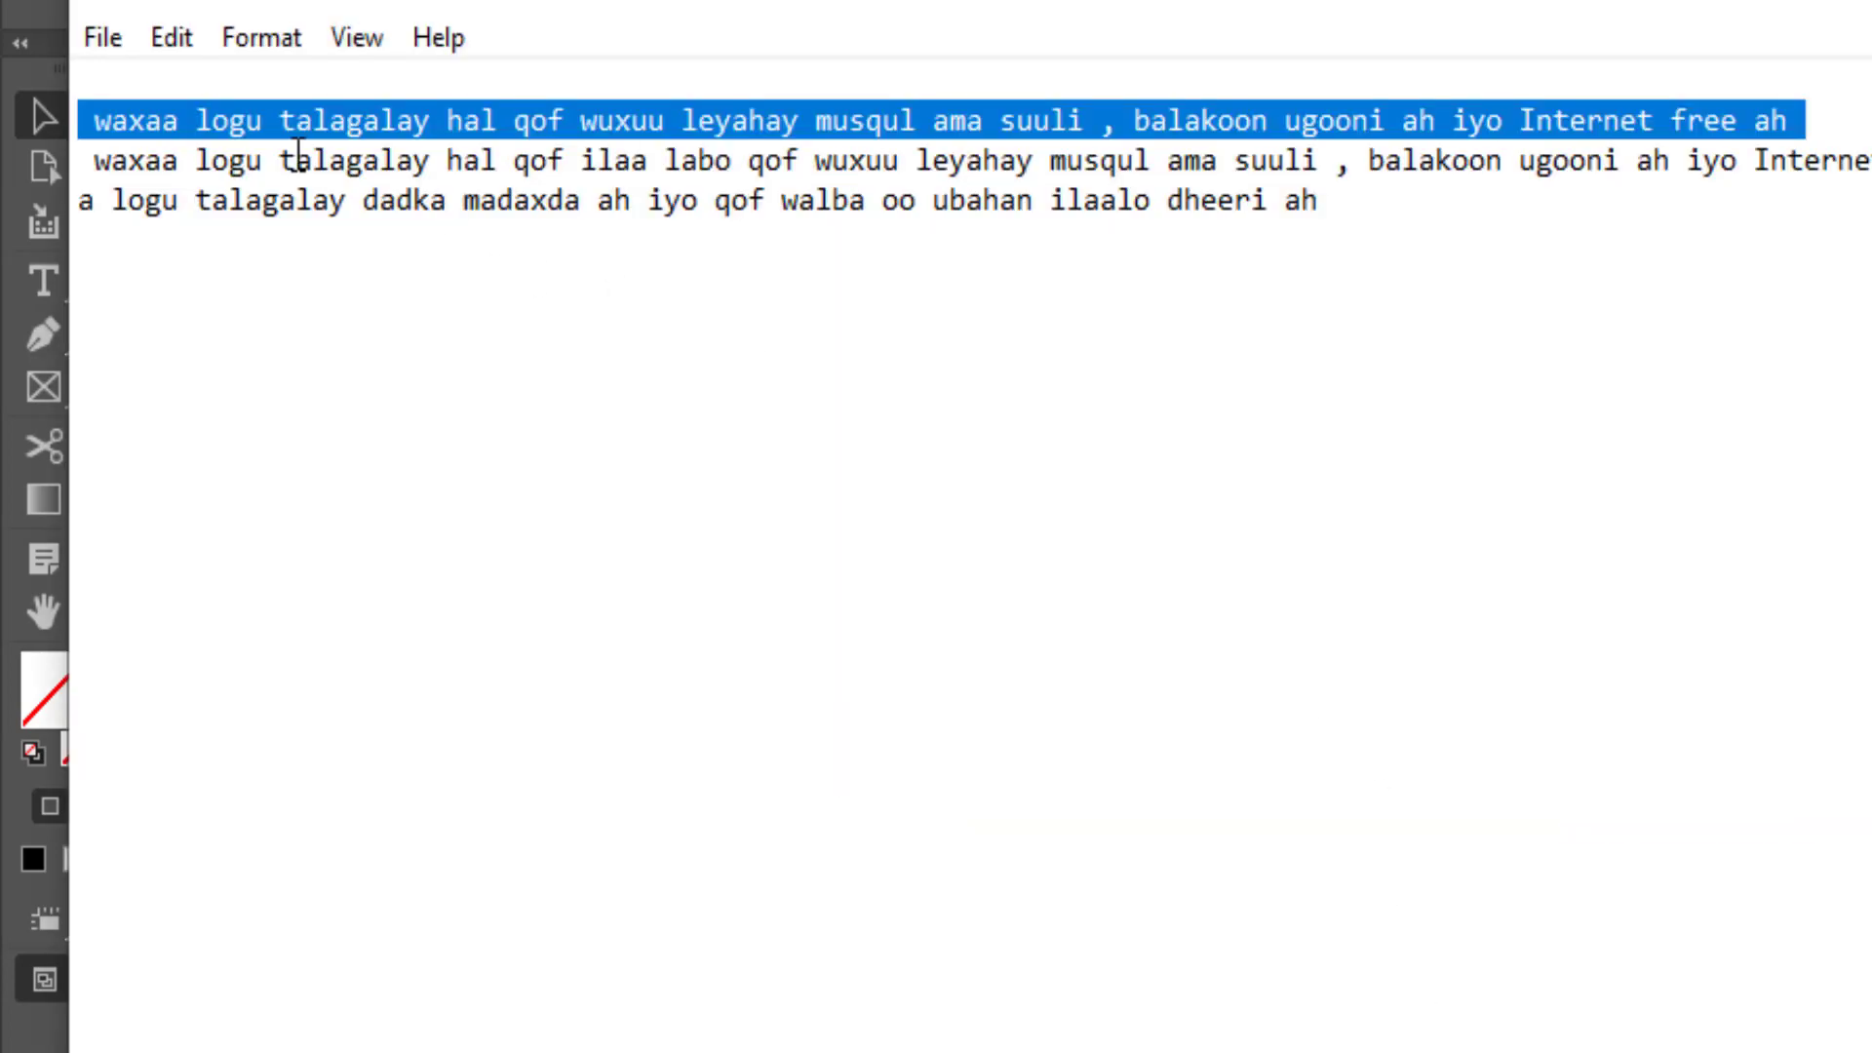
scroll(368, 756, left, 5)
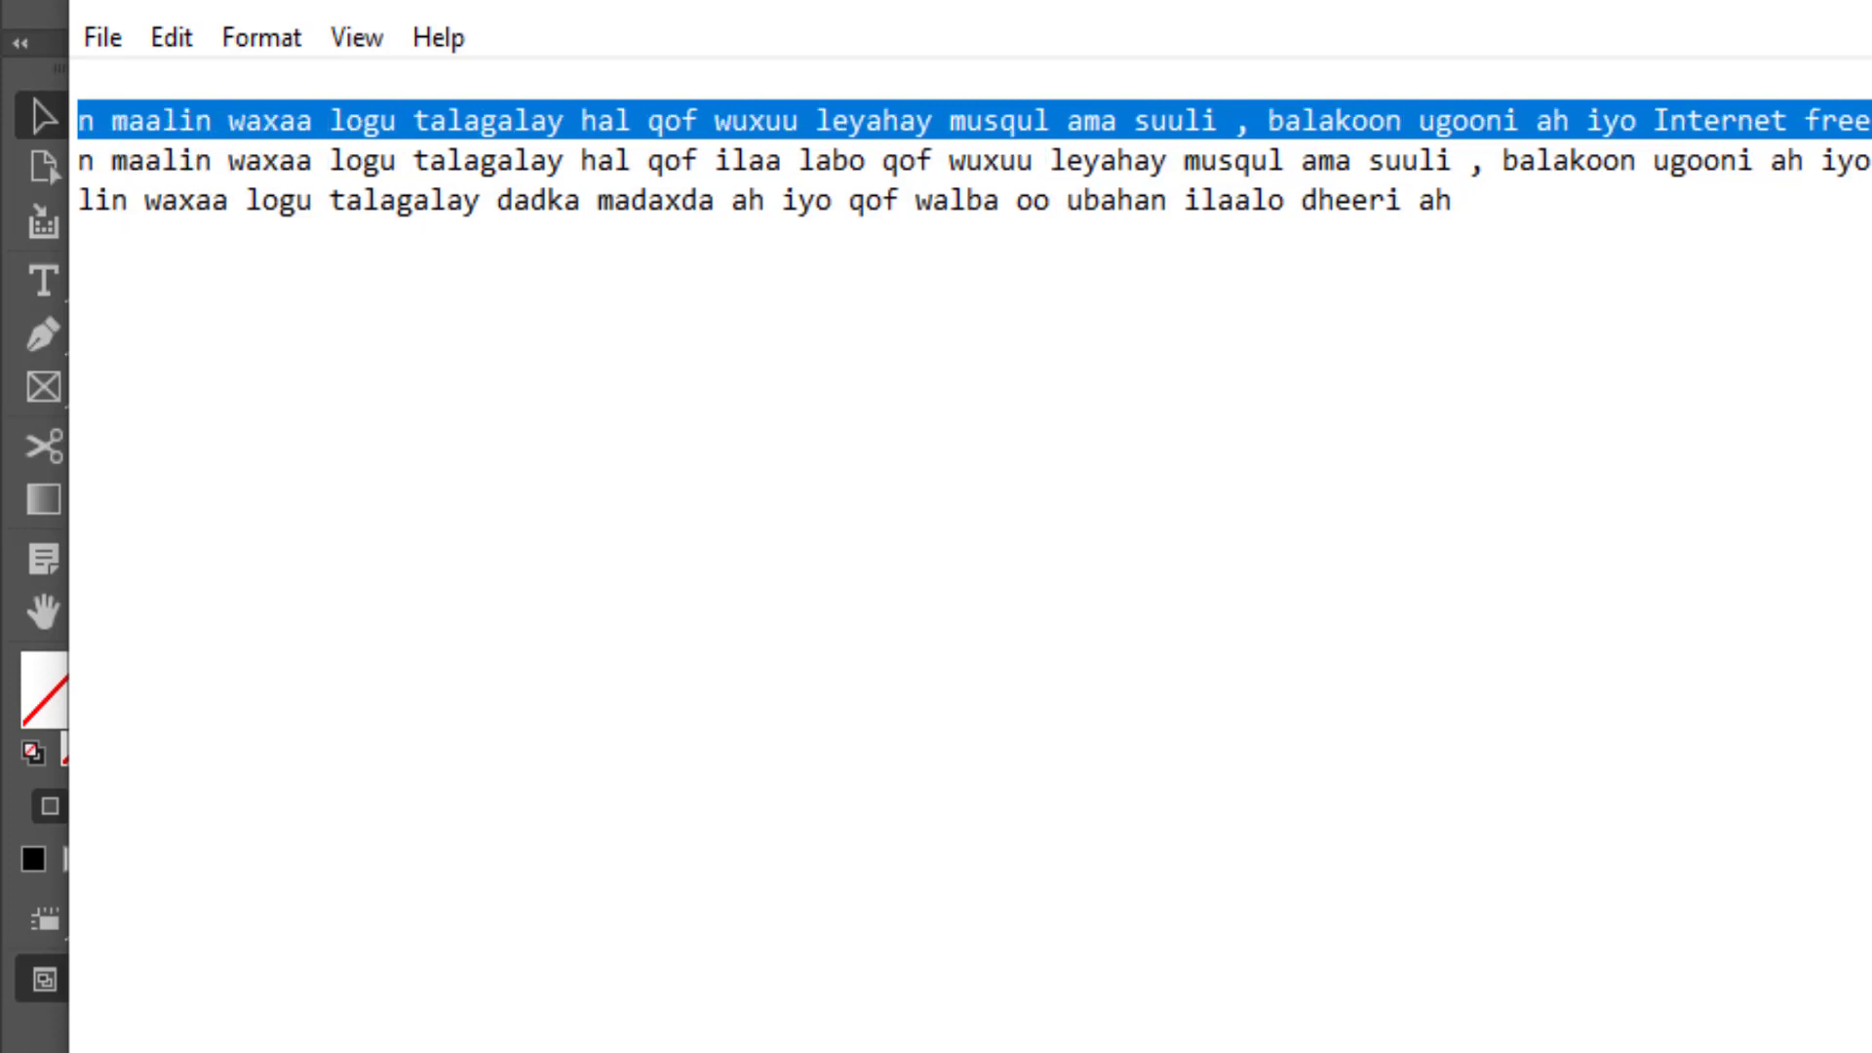
scroll(367, 755, left, 5)
scroll(367, 755, left, 5)
mouse_move(85, 161)
mouse_down()
mouse_move(1742, 161)
mouse_move(1871, 201)
mouse_up()
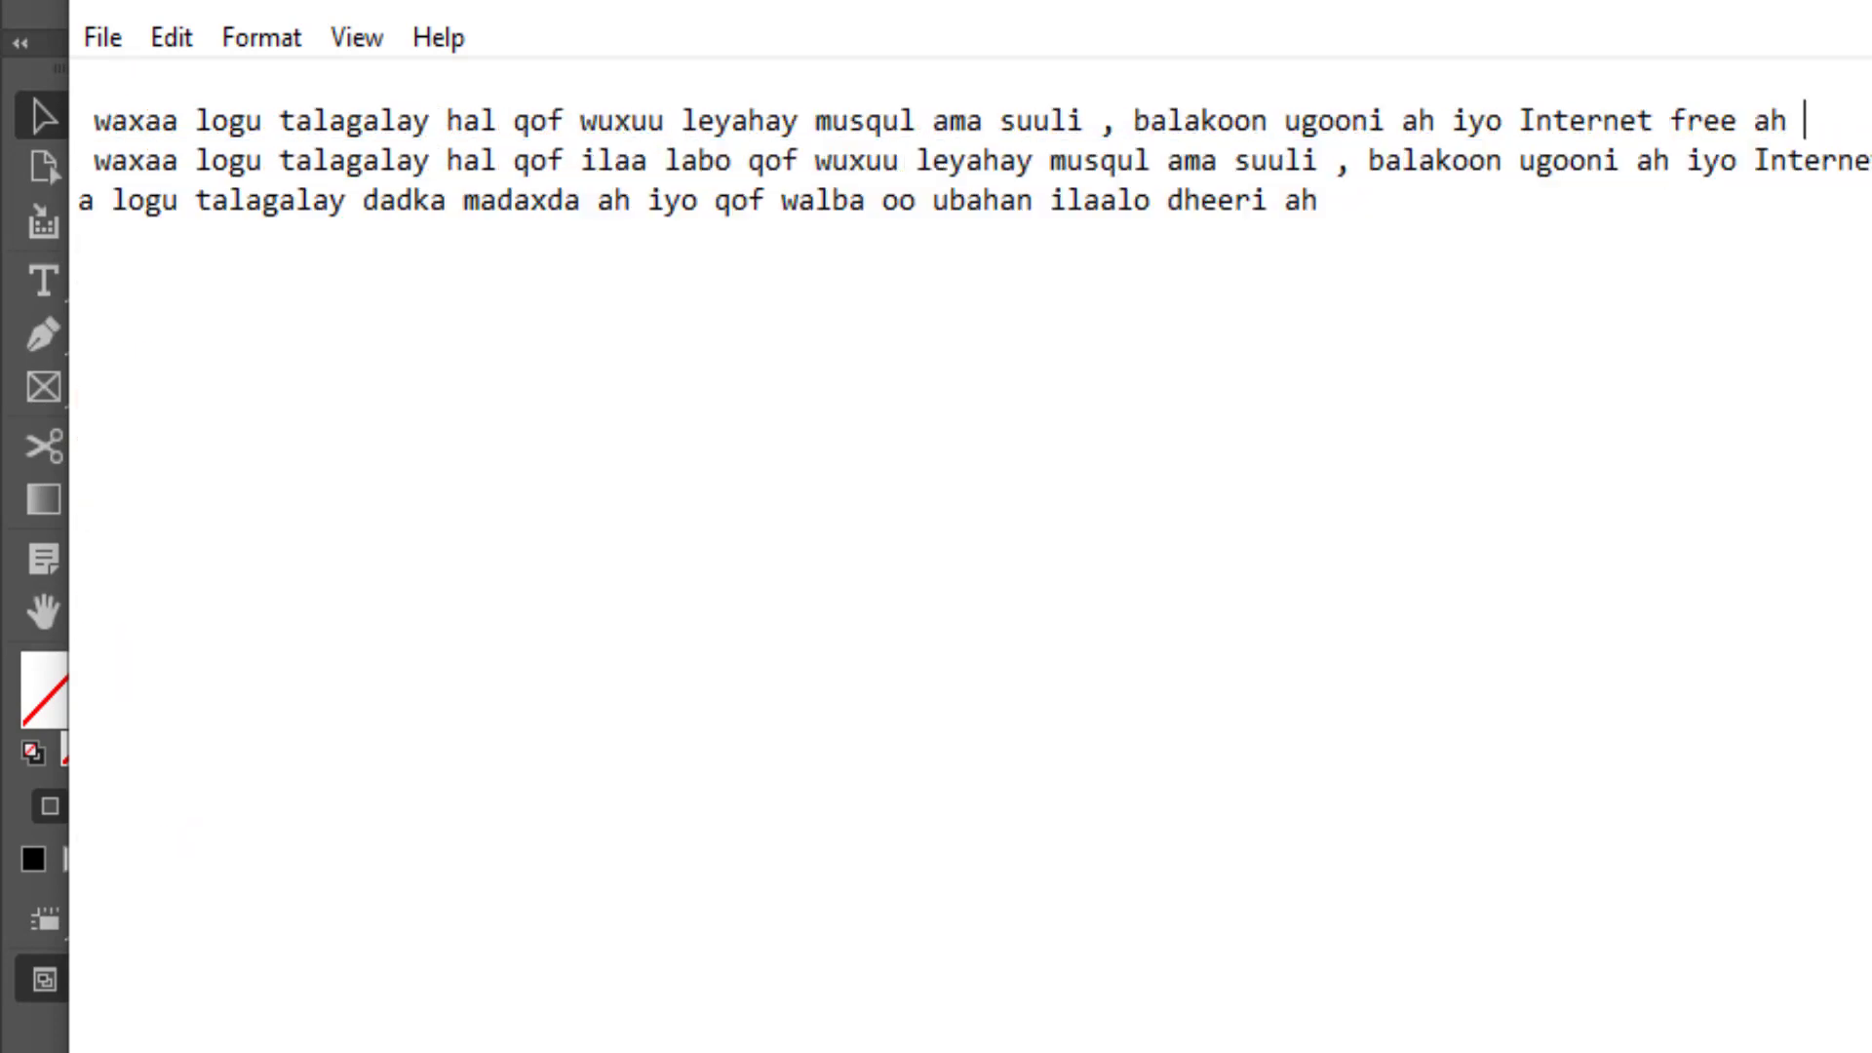
mouse_move(86, 160)
mouse_down()
mouse_move(1871, 201)
mouse_move(1870, 161)
mouse_up()
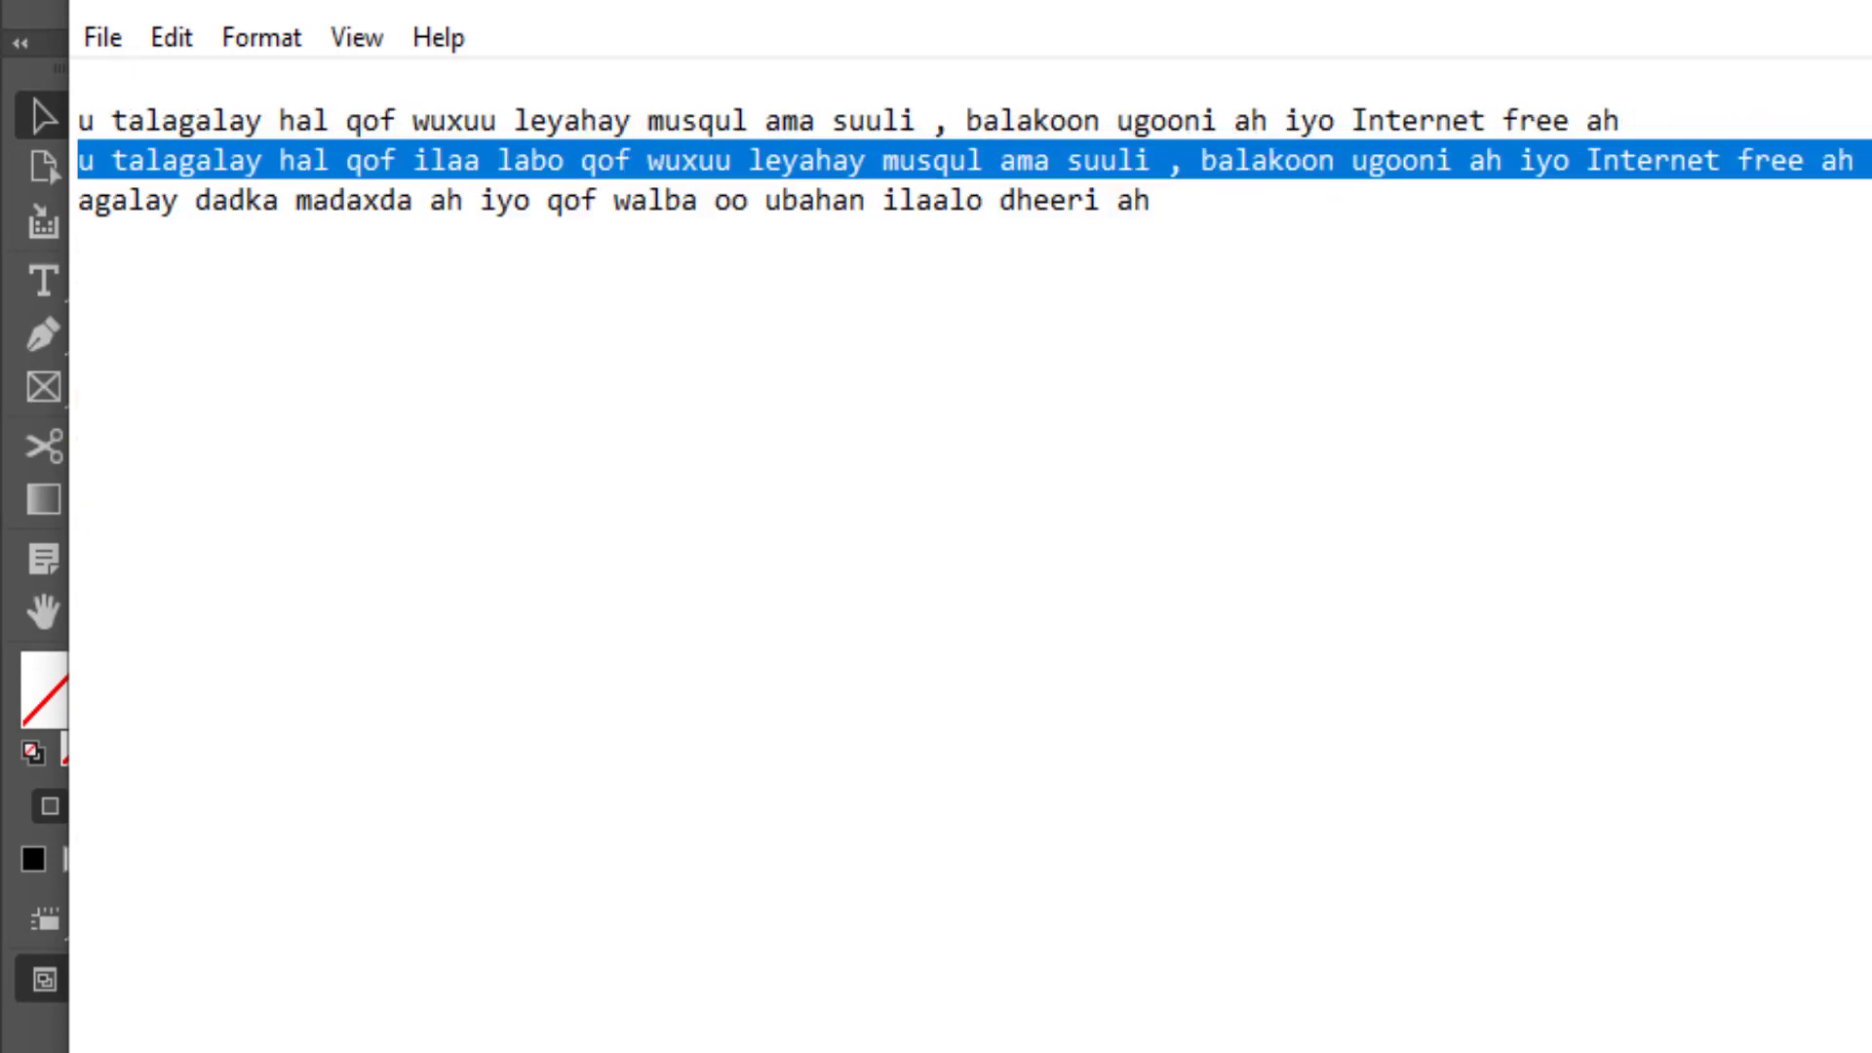
key(alt+Tab)
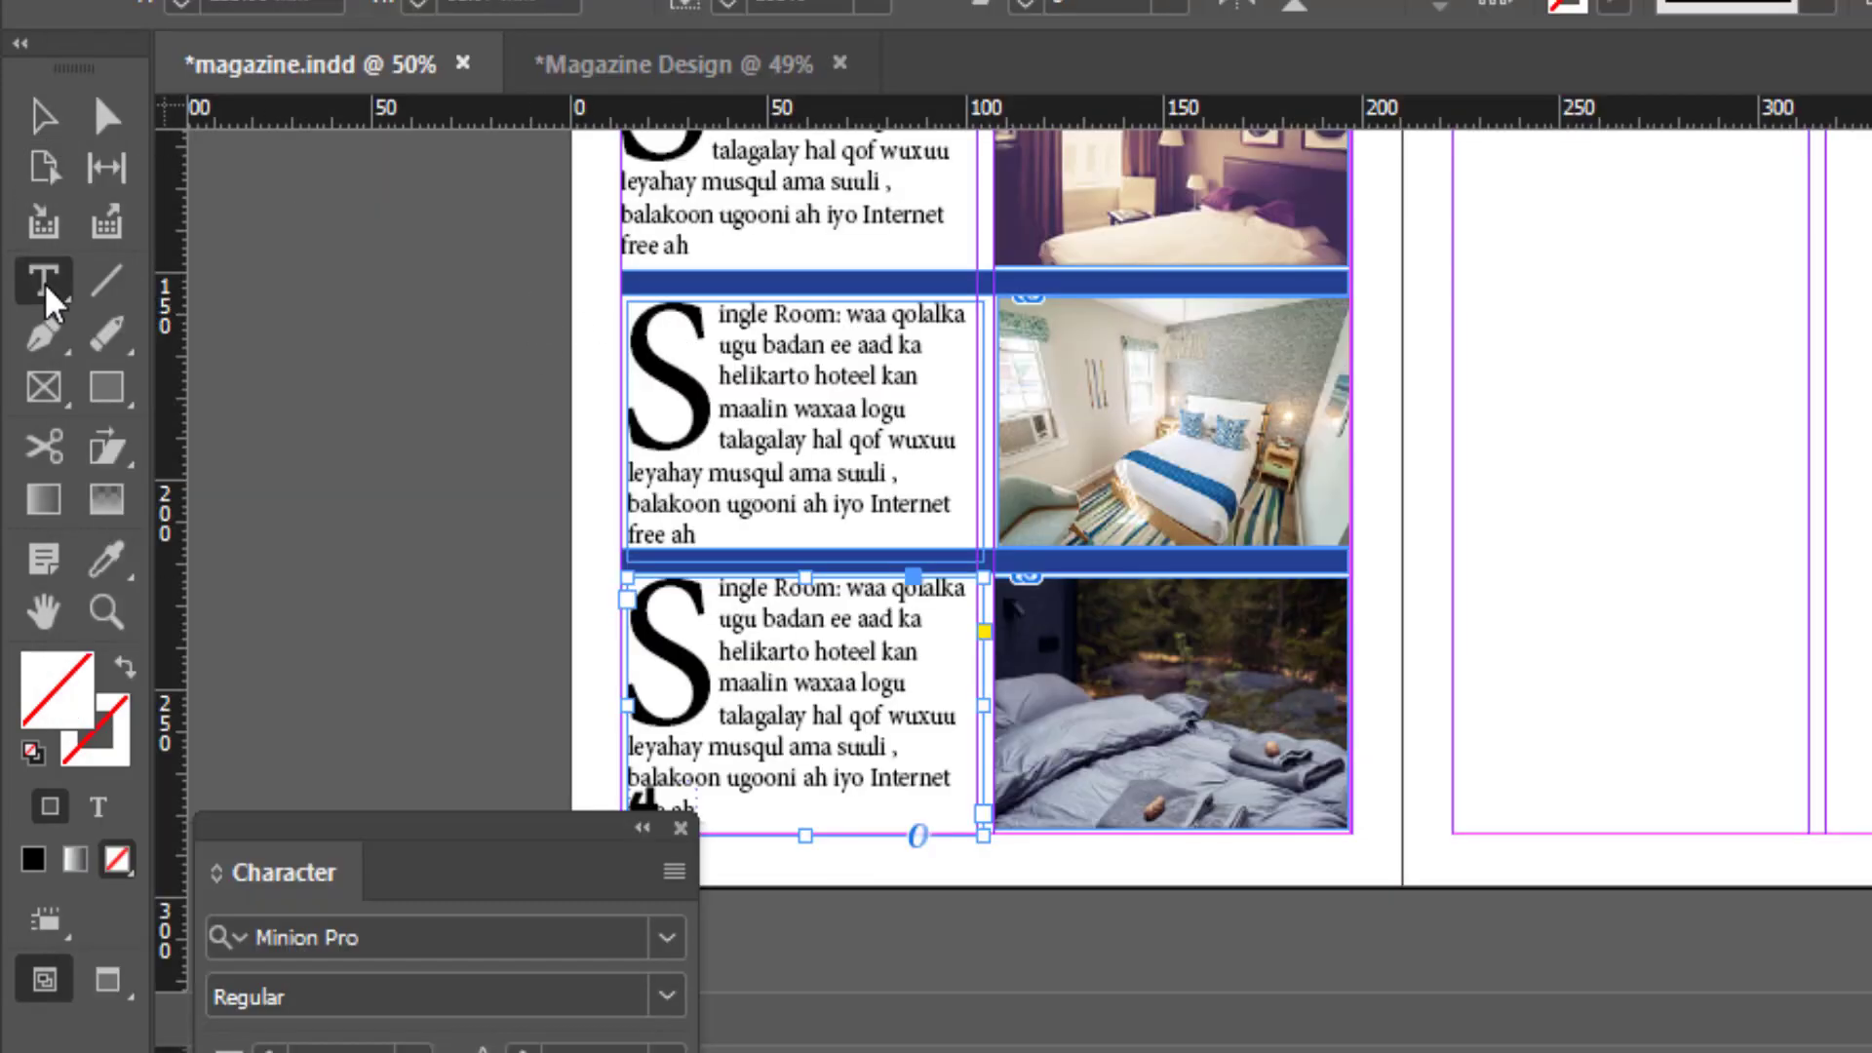
Step: Replace the middle frame's text with the Double Room description, then select the bottom frame's text
click(44, 283)
drag(726, 534, 659, 298)
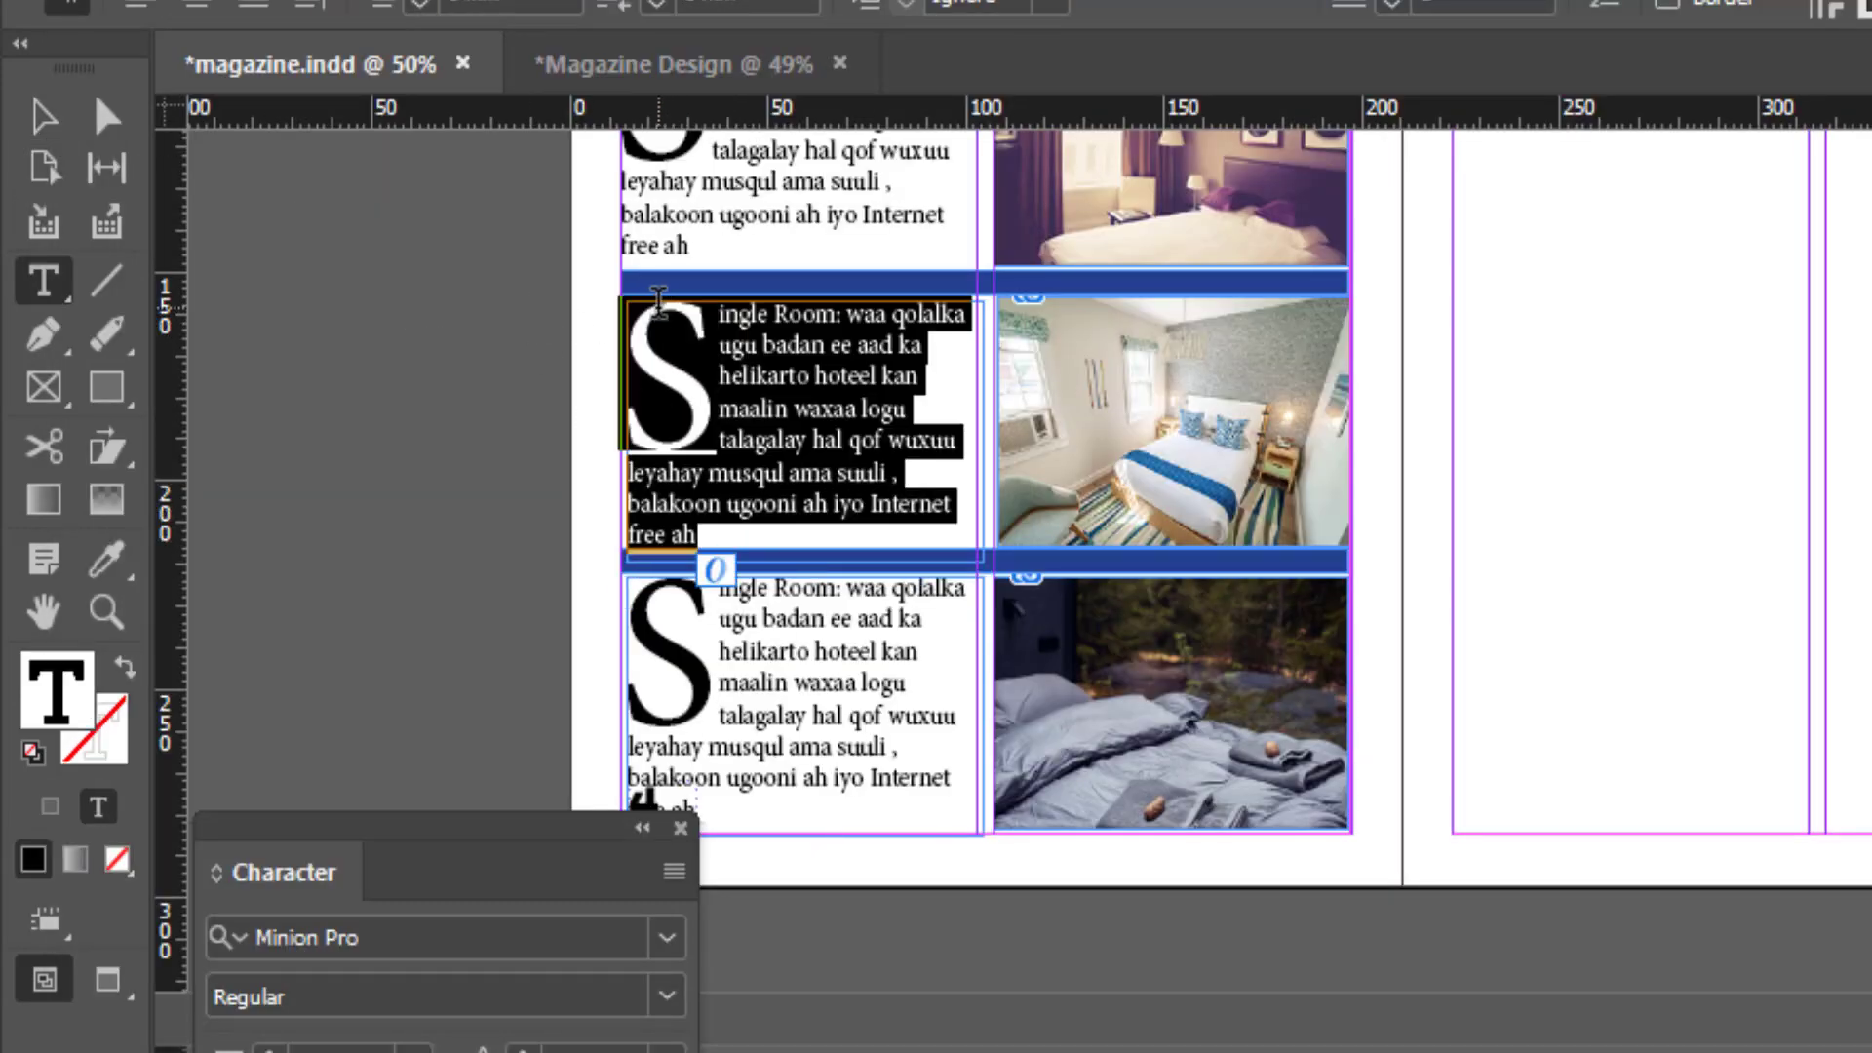
key(ctrl+v)
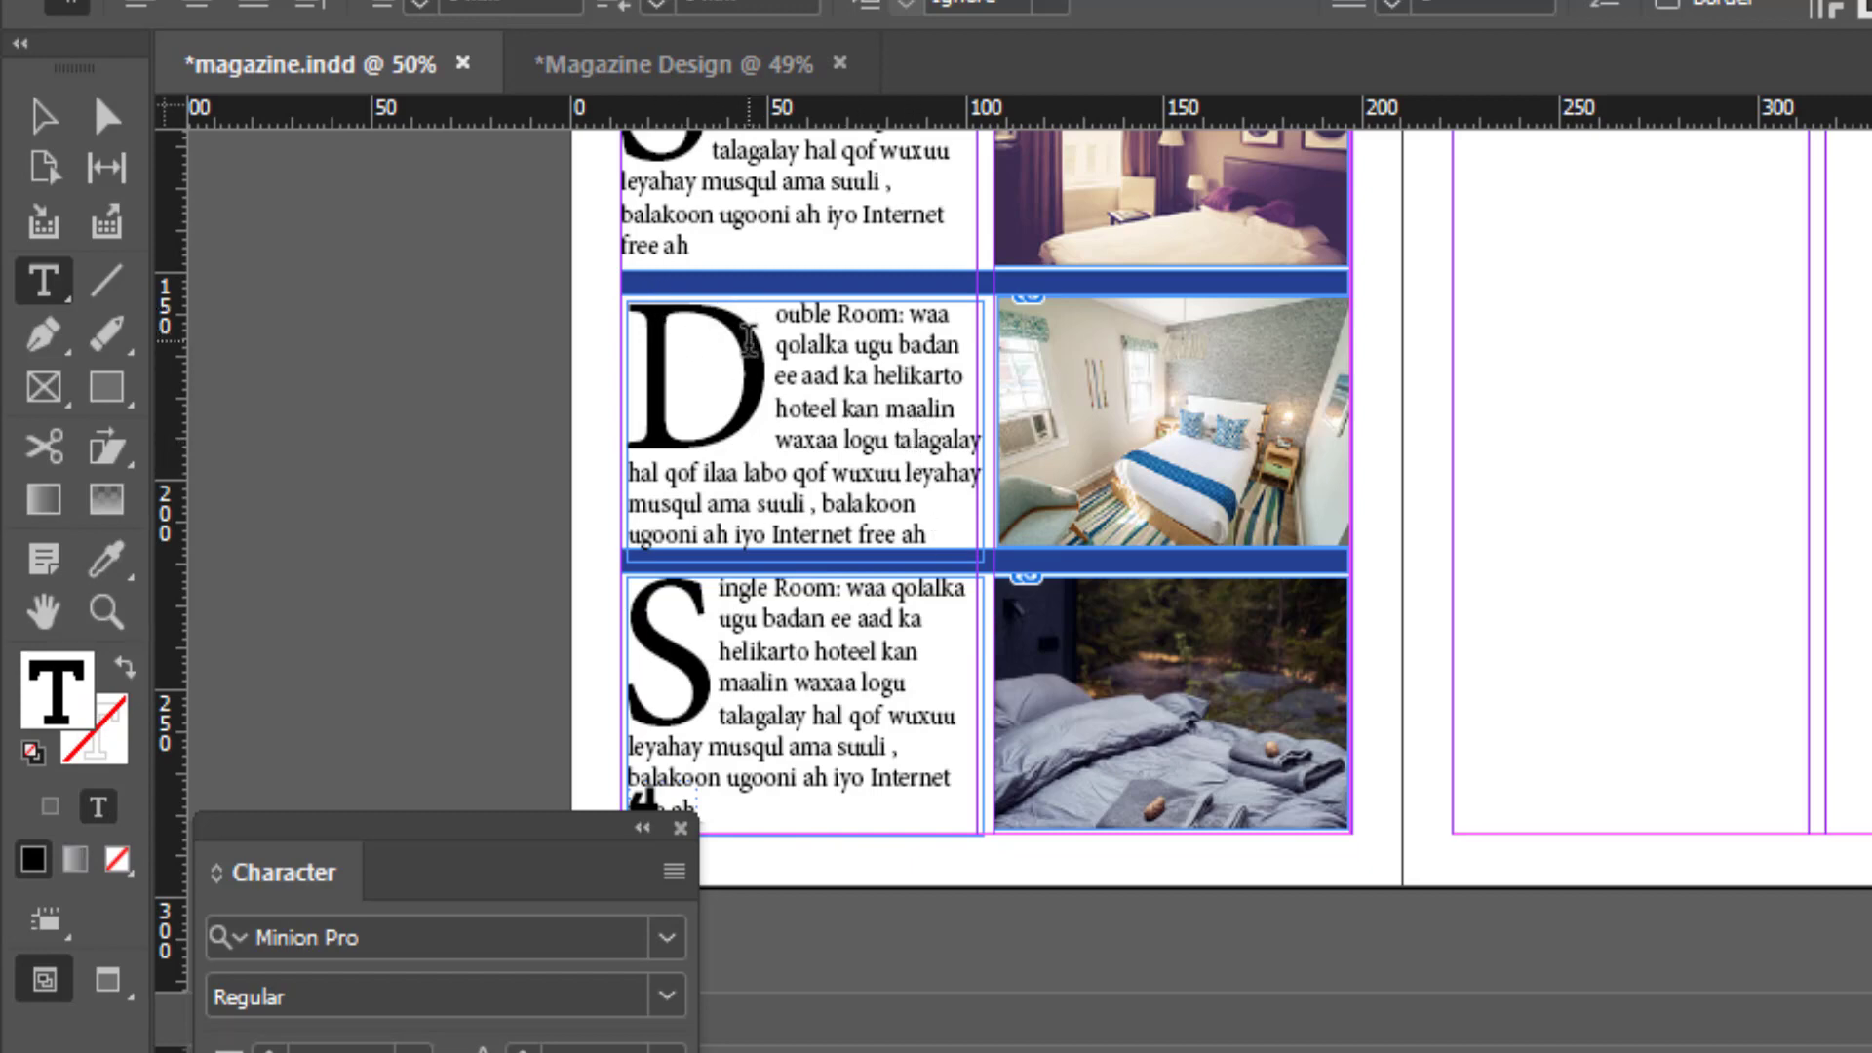
scroll(741, 390, down, 2)
key(ctrl+a)
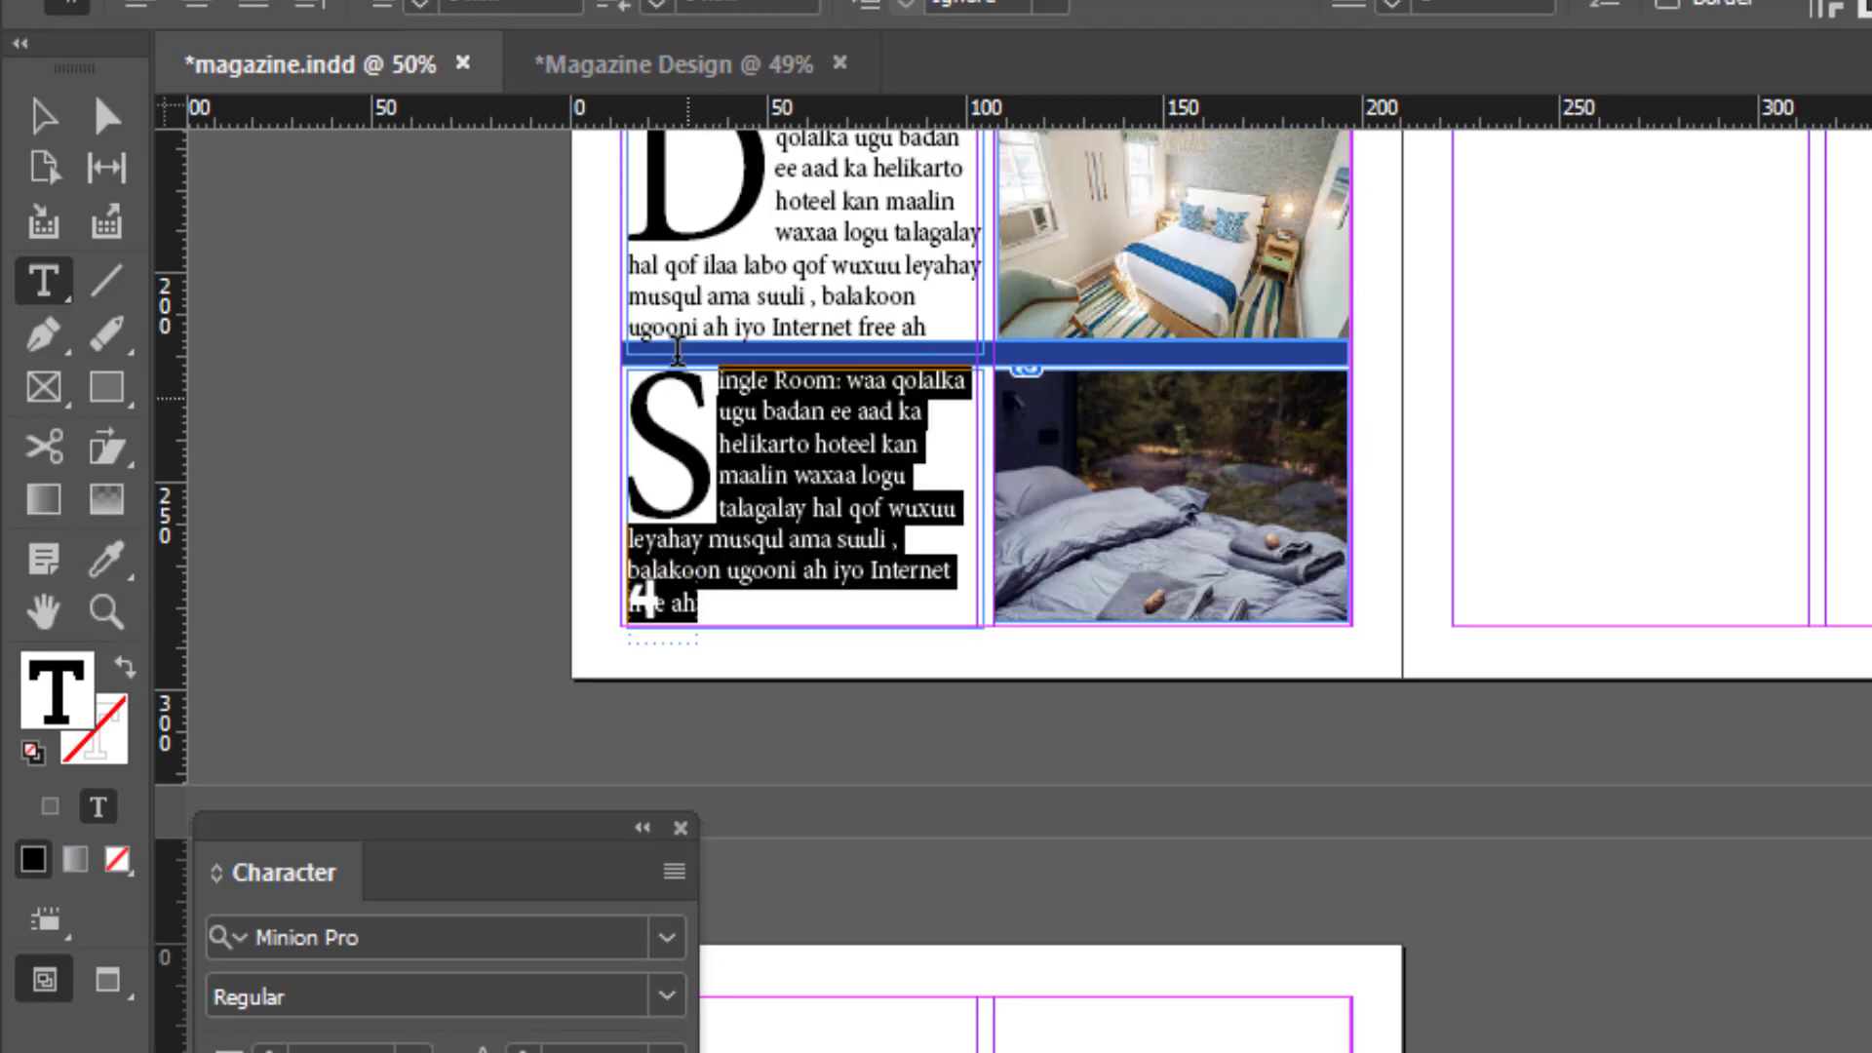
Step: Copy the Vip Room description line from the Notepad notes and return to InDesign
key(alt+Tab)
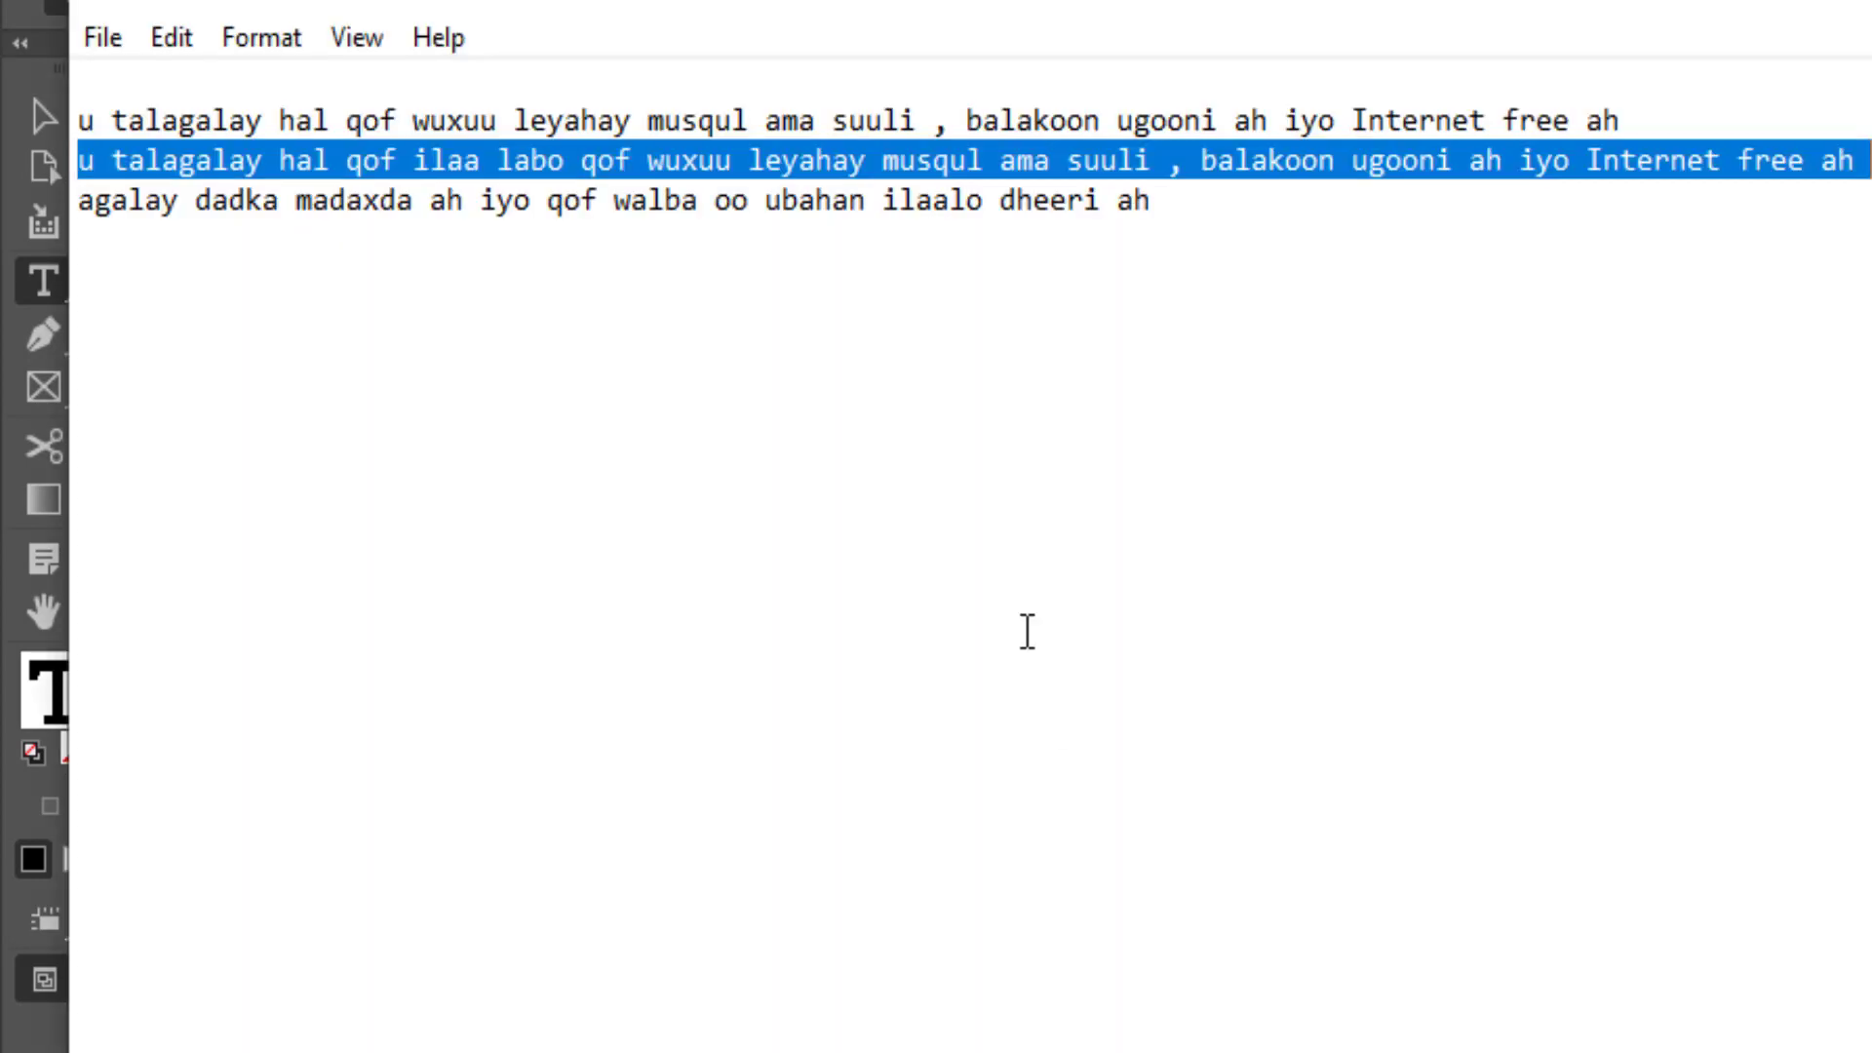
scroll(975, 390, left, 3)
scroll(975, 390, left, 3)
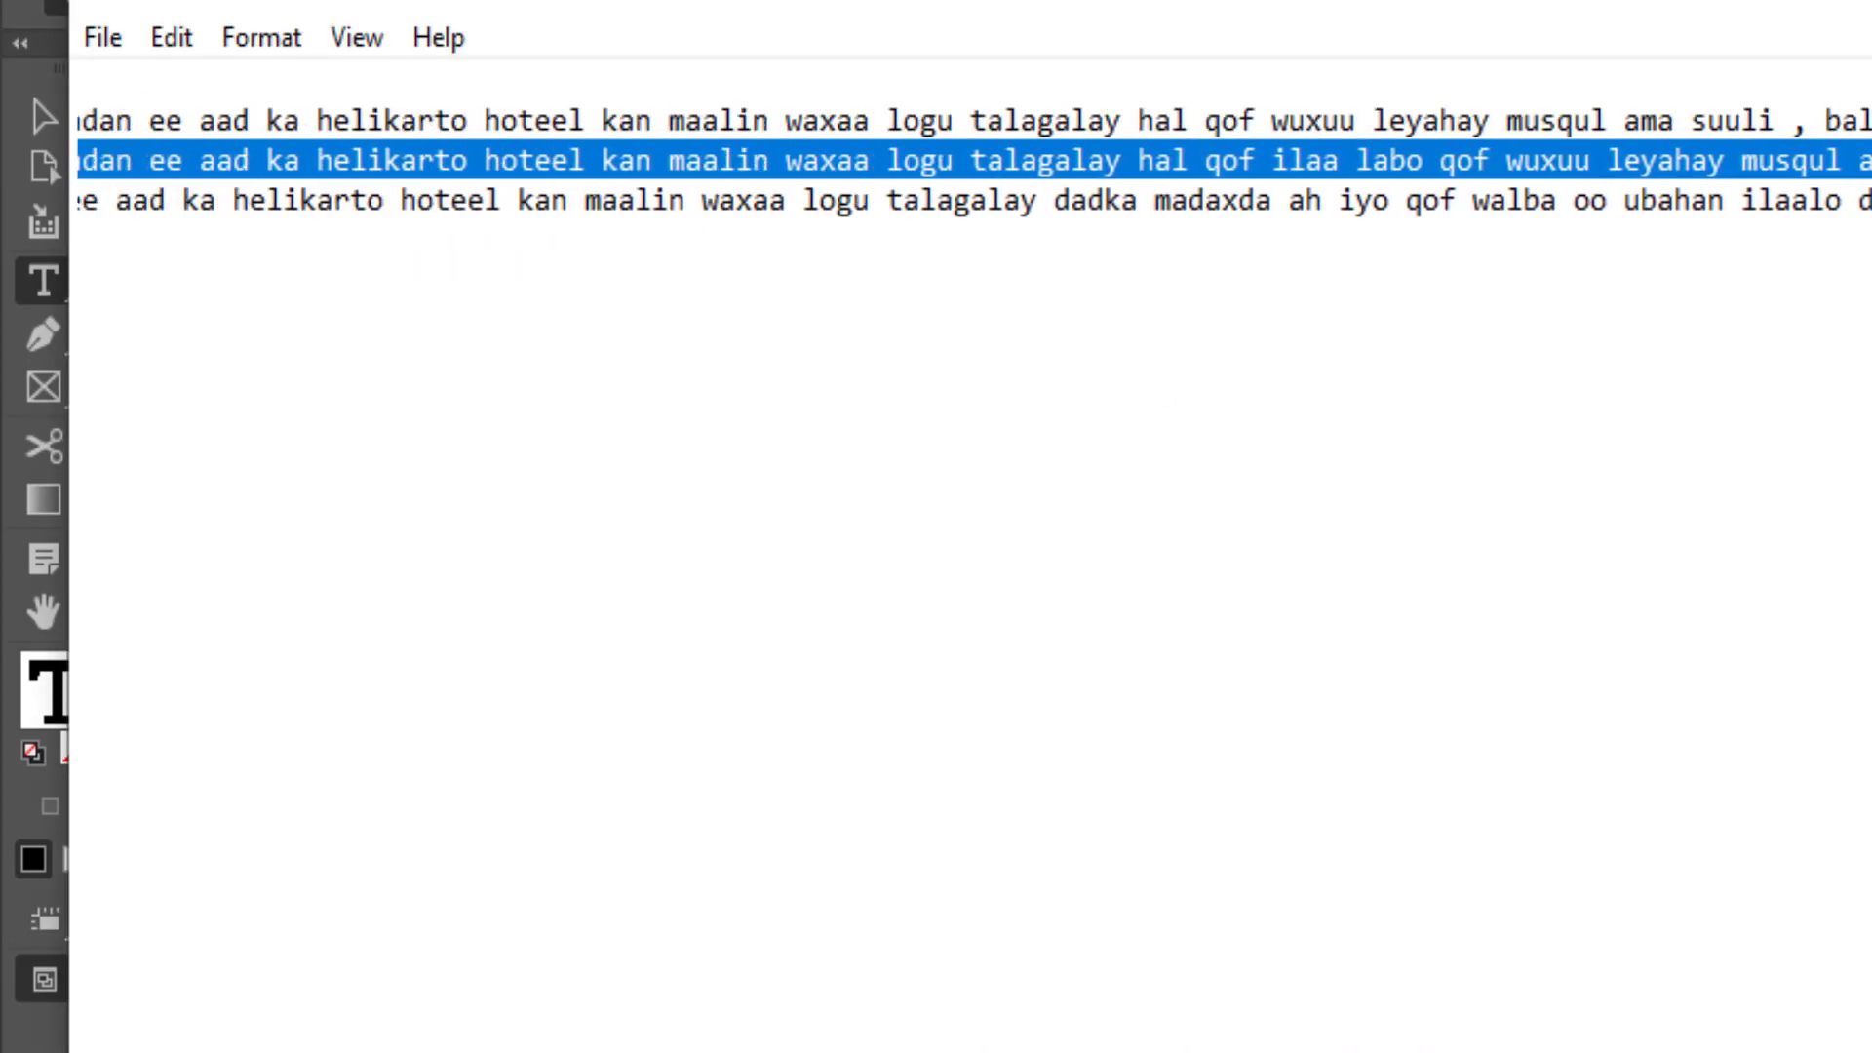
scroll(975, 390, left, 3)
scroll(975, 390, left, 3)
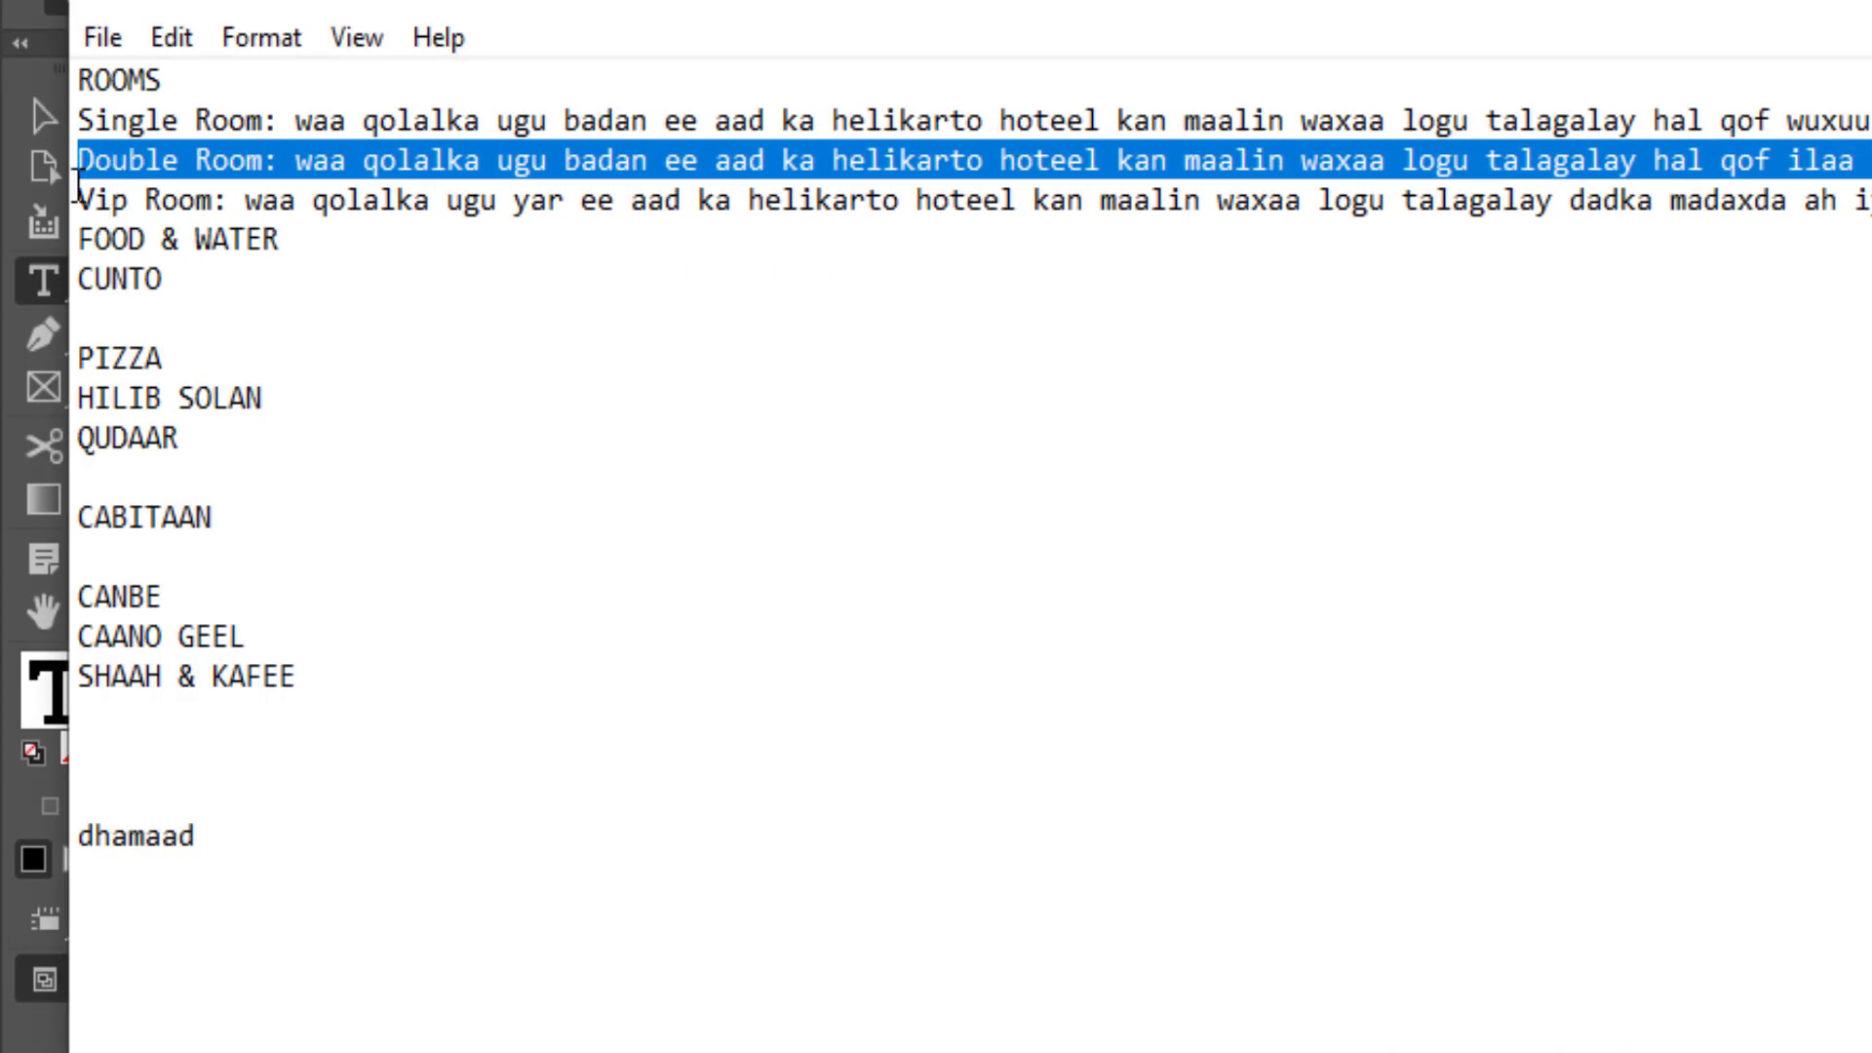
click(101, 189)
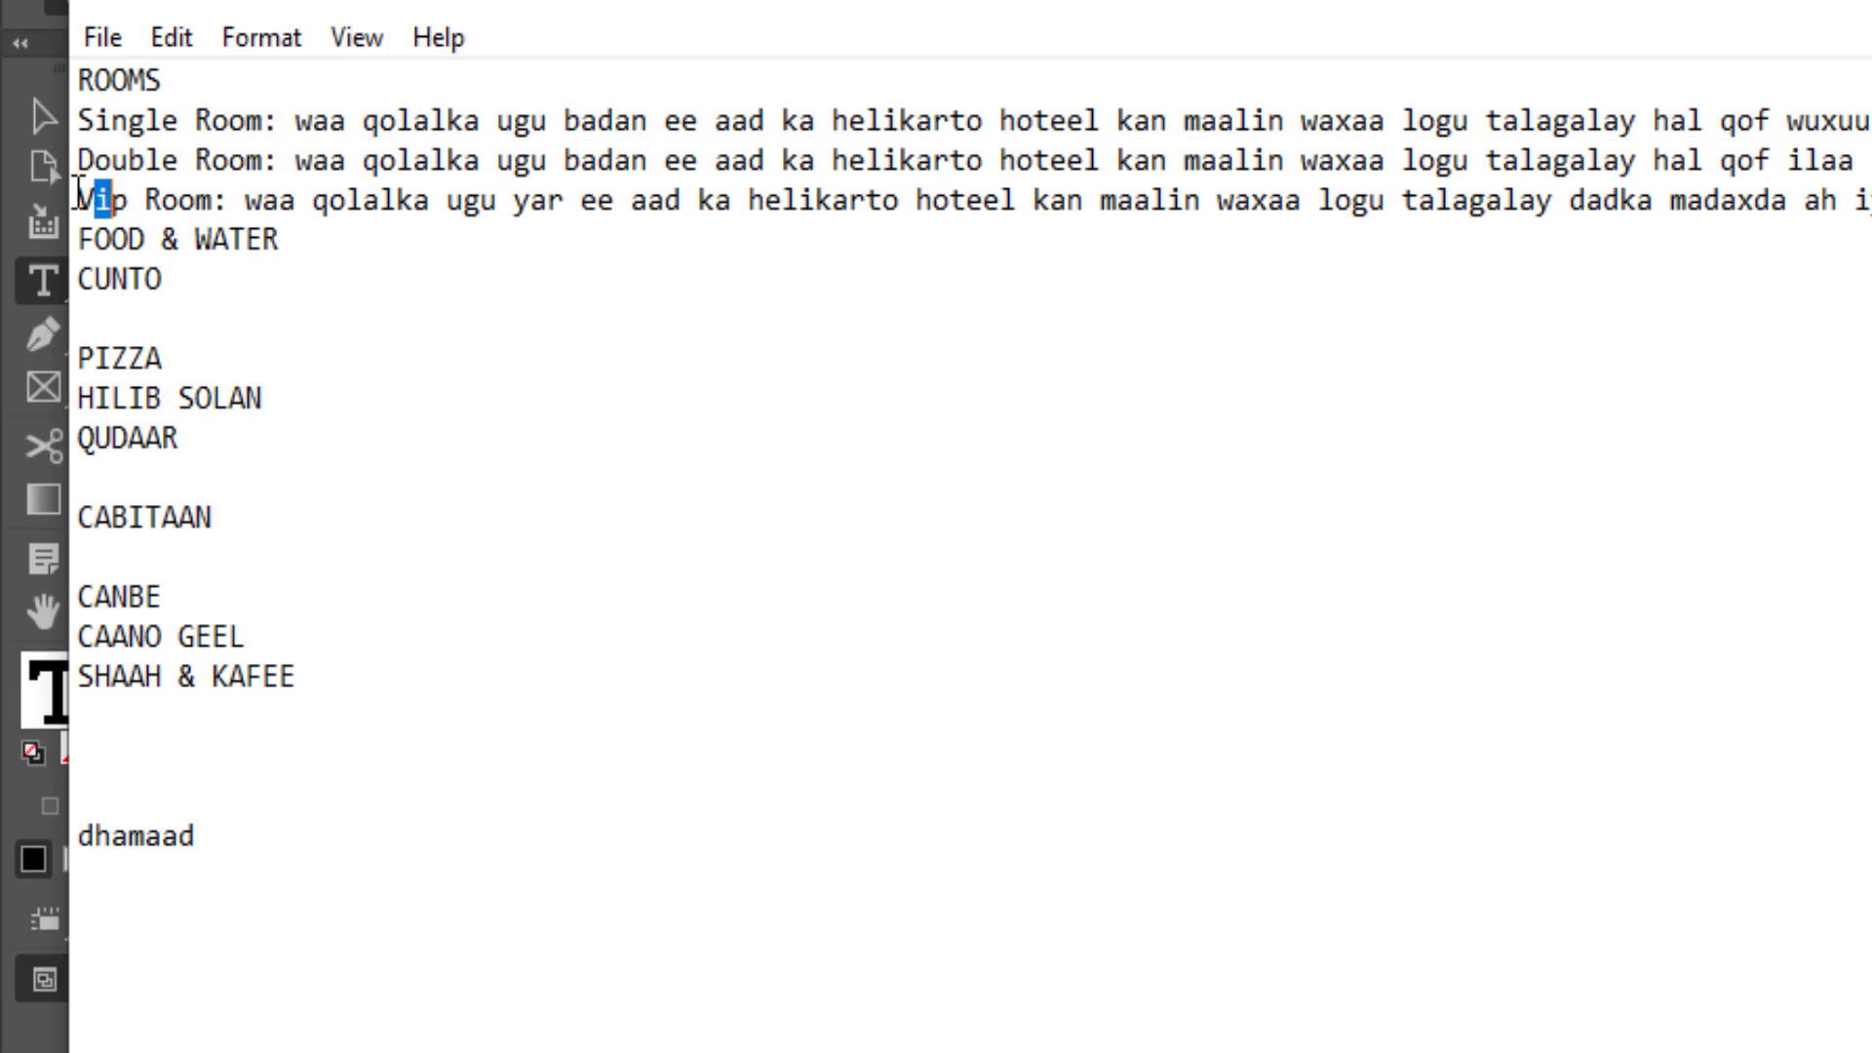
drag(78, 188, 1867, 199)
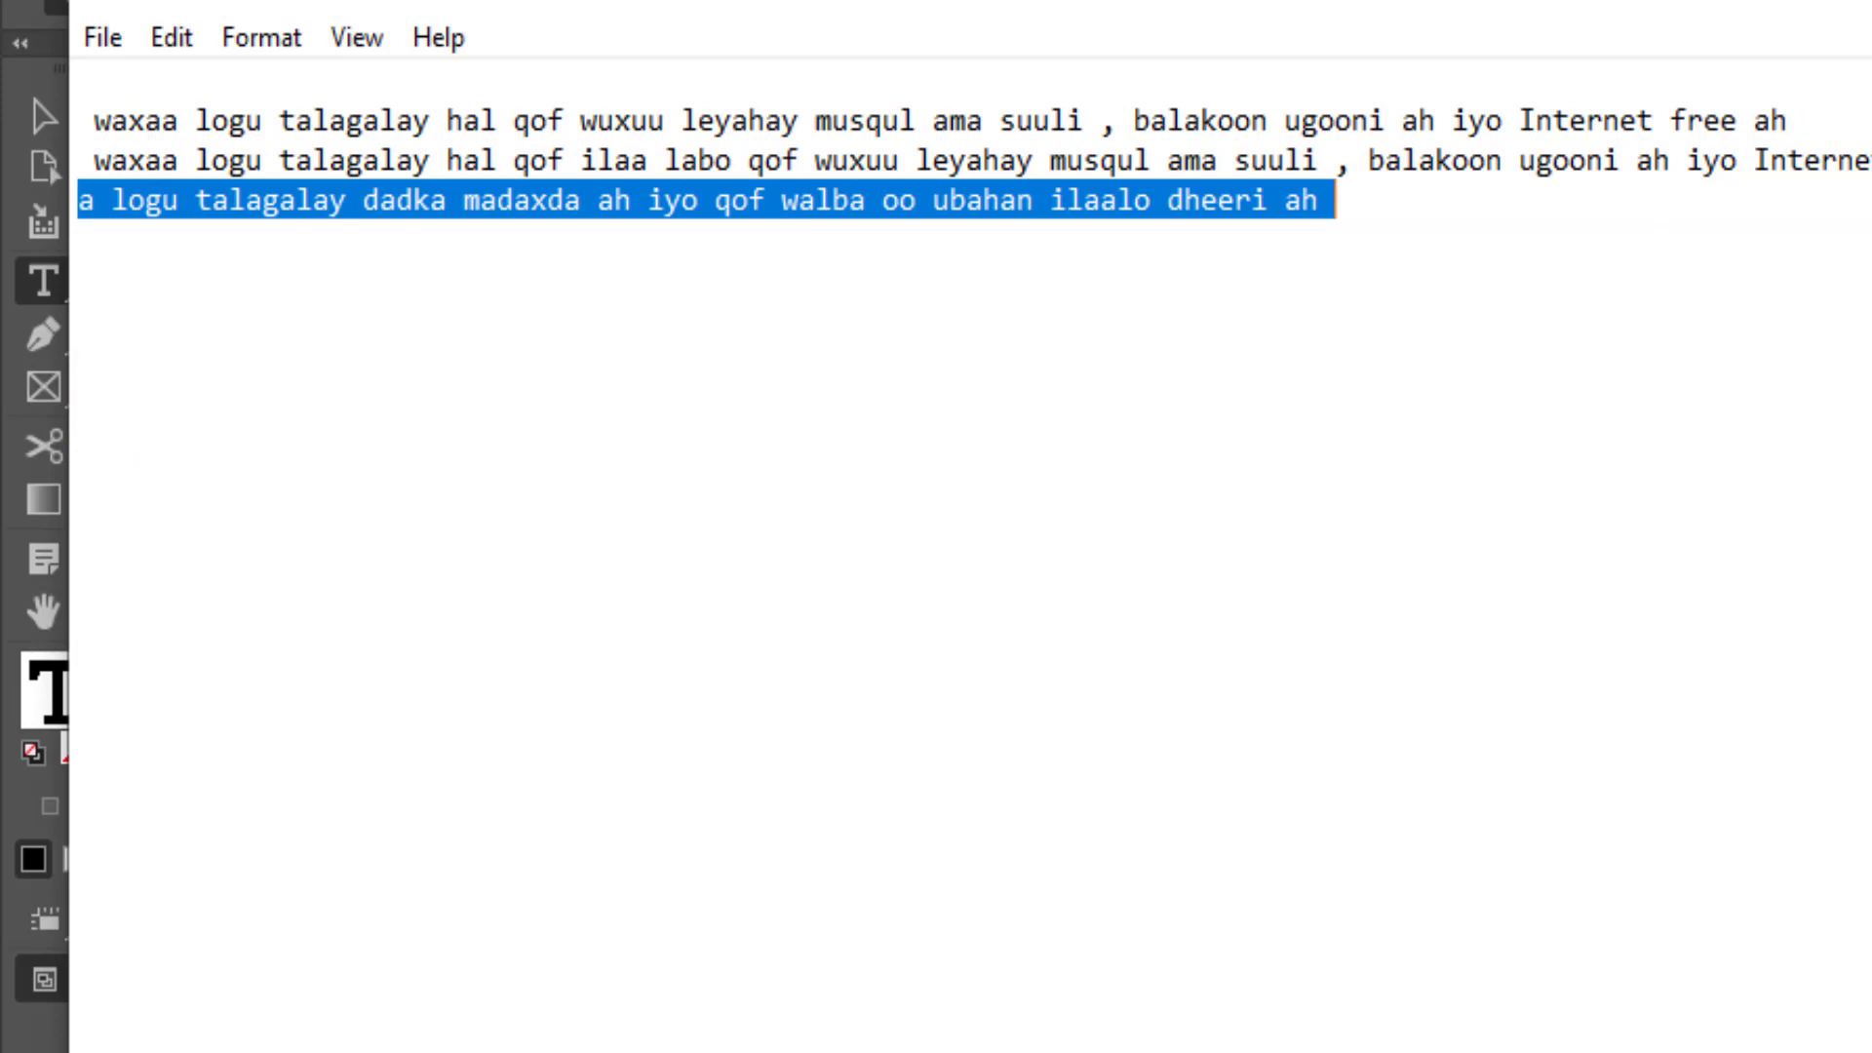
key(alt+Tab)
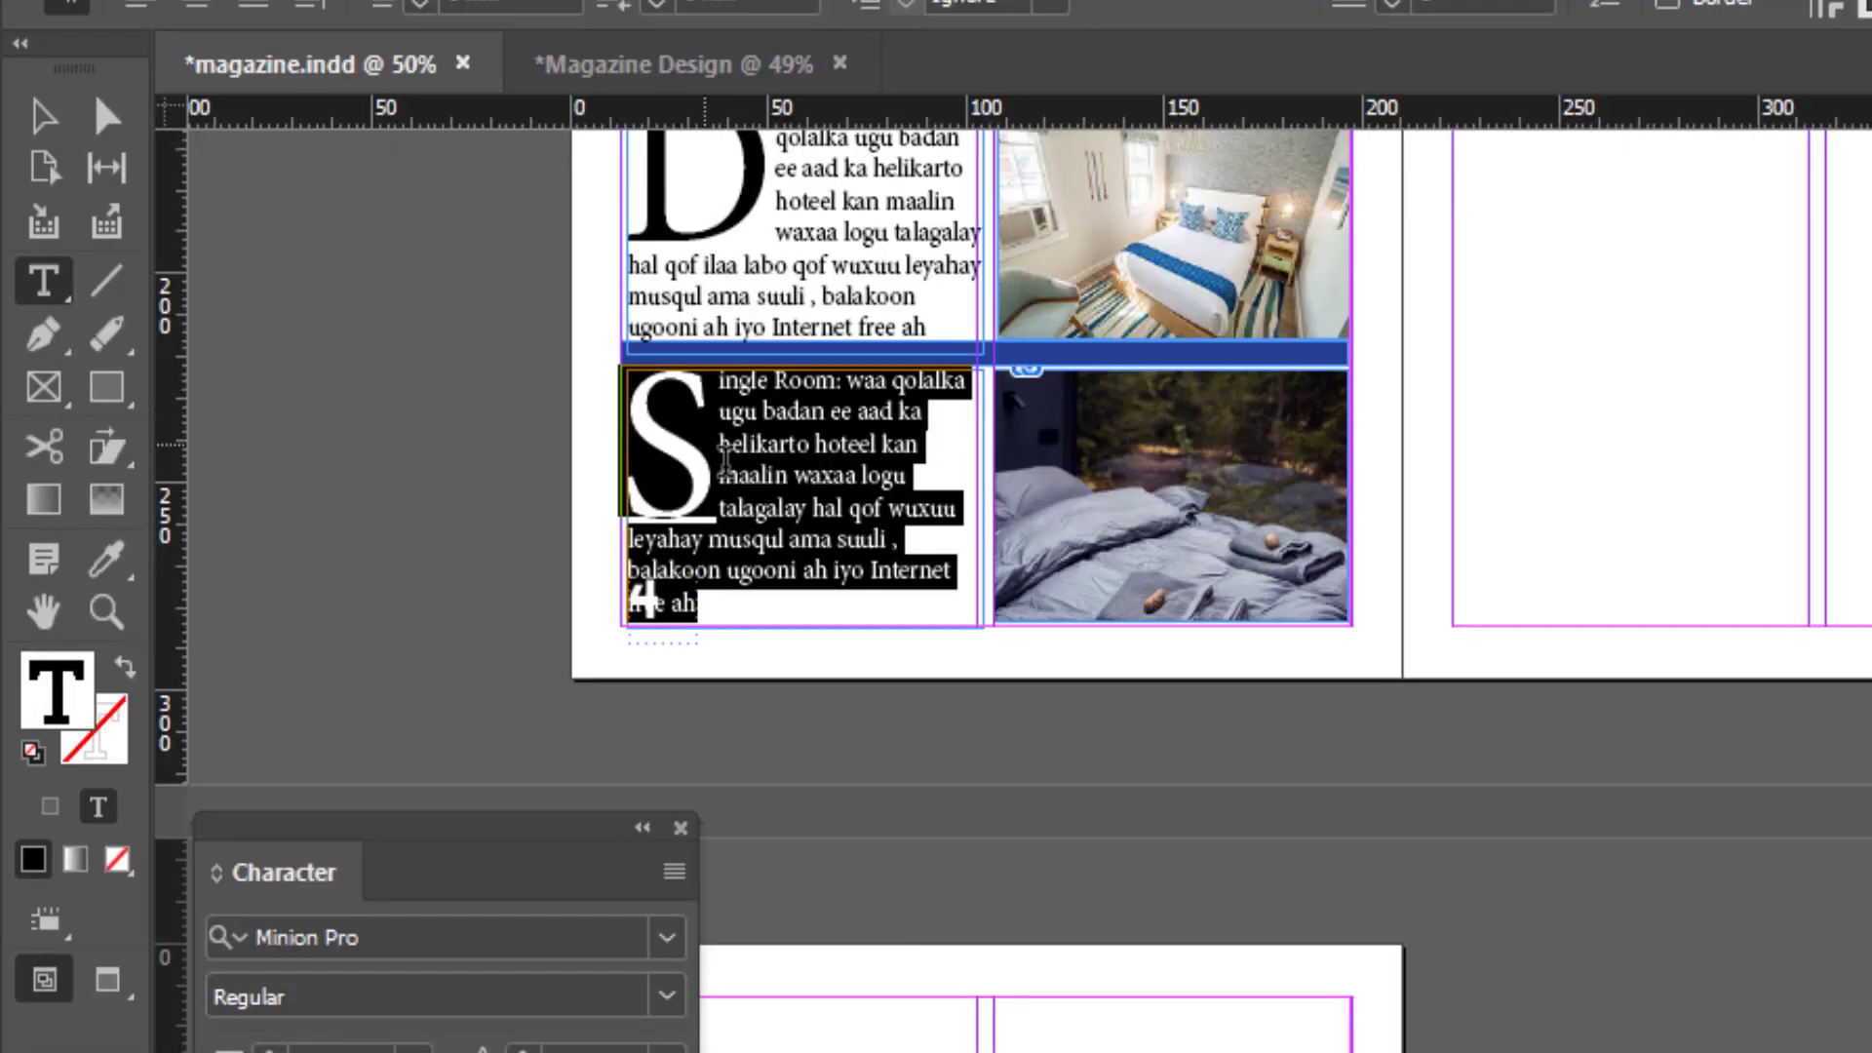
Step: Paste the Vip Room description over the bottom frame's Single Room text
key(ctrl+v)
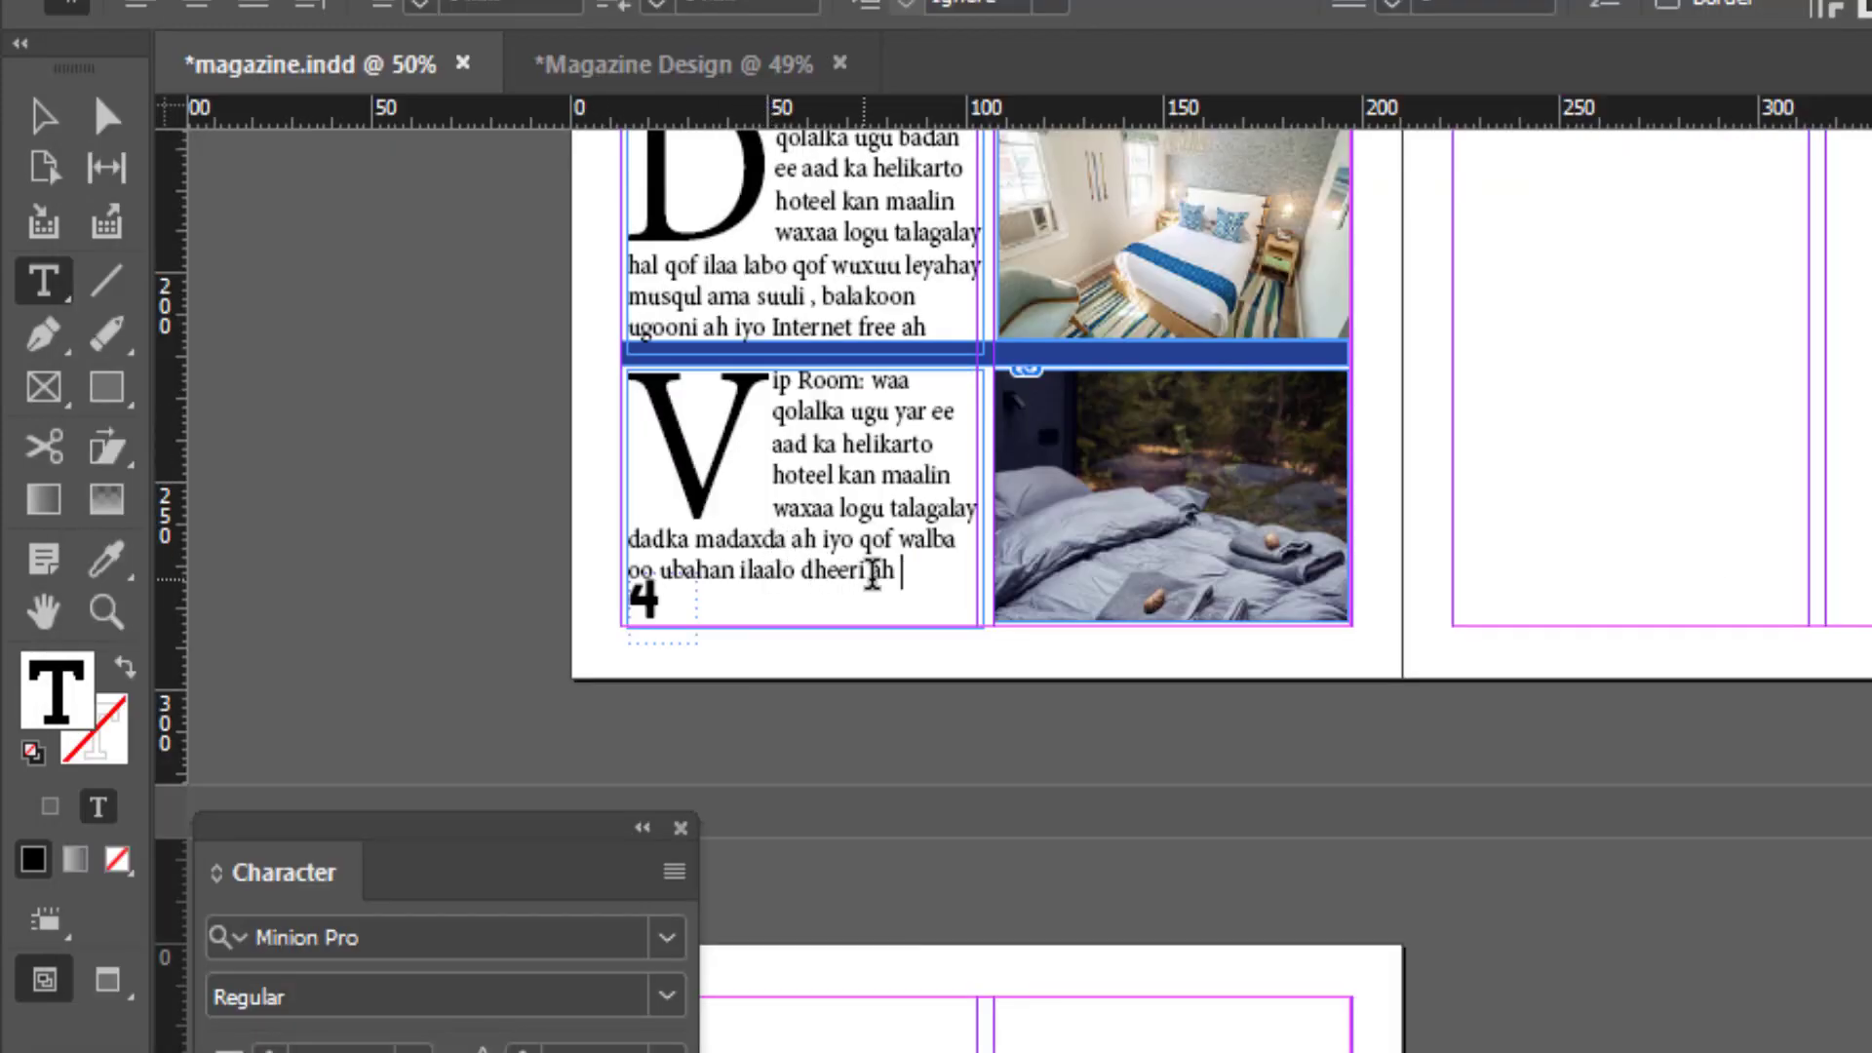
scroll(922, 439, up, 1)
scroll(916, 502, up, 3)
scroll(974, 634, up, 3)
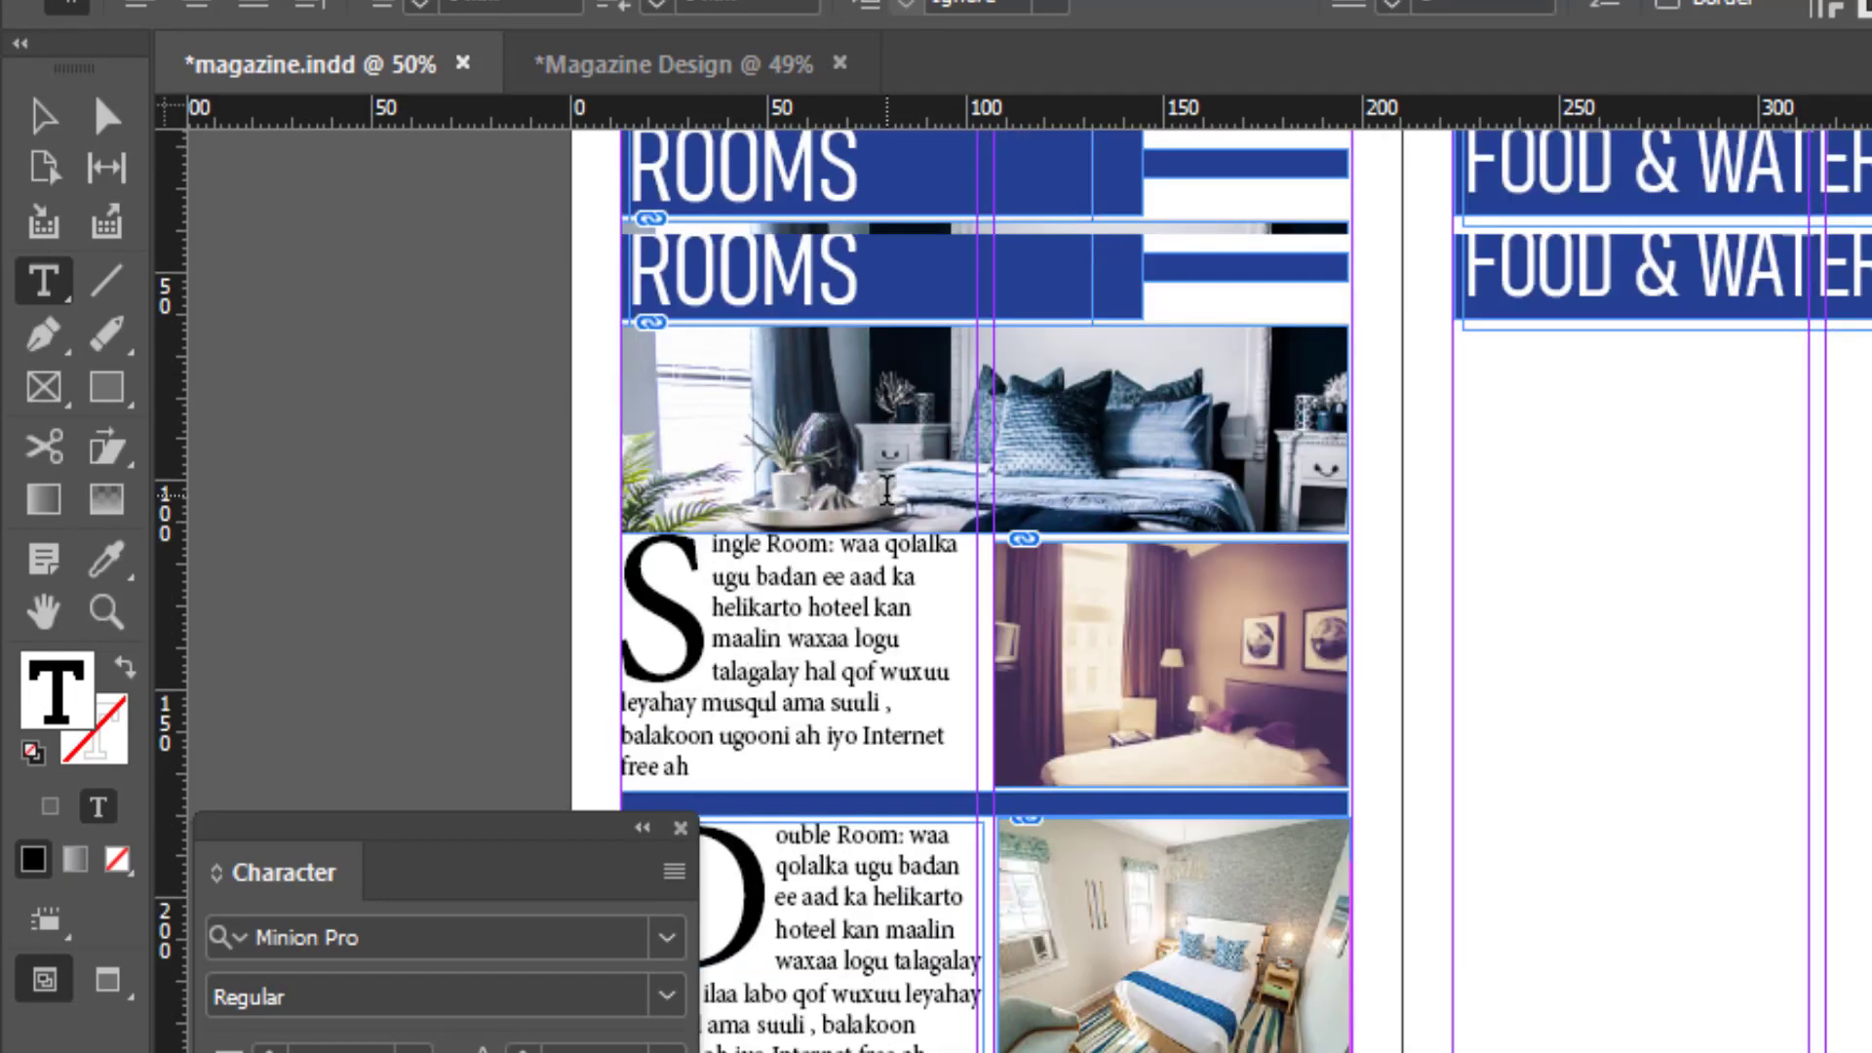
scroll(1072, 829, up, 1)
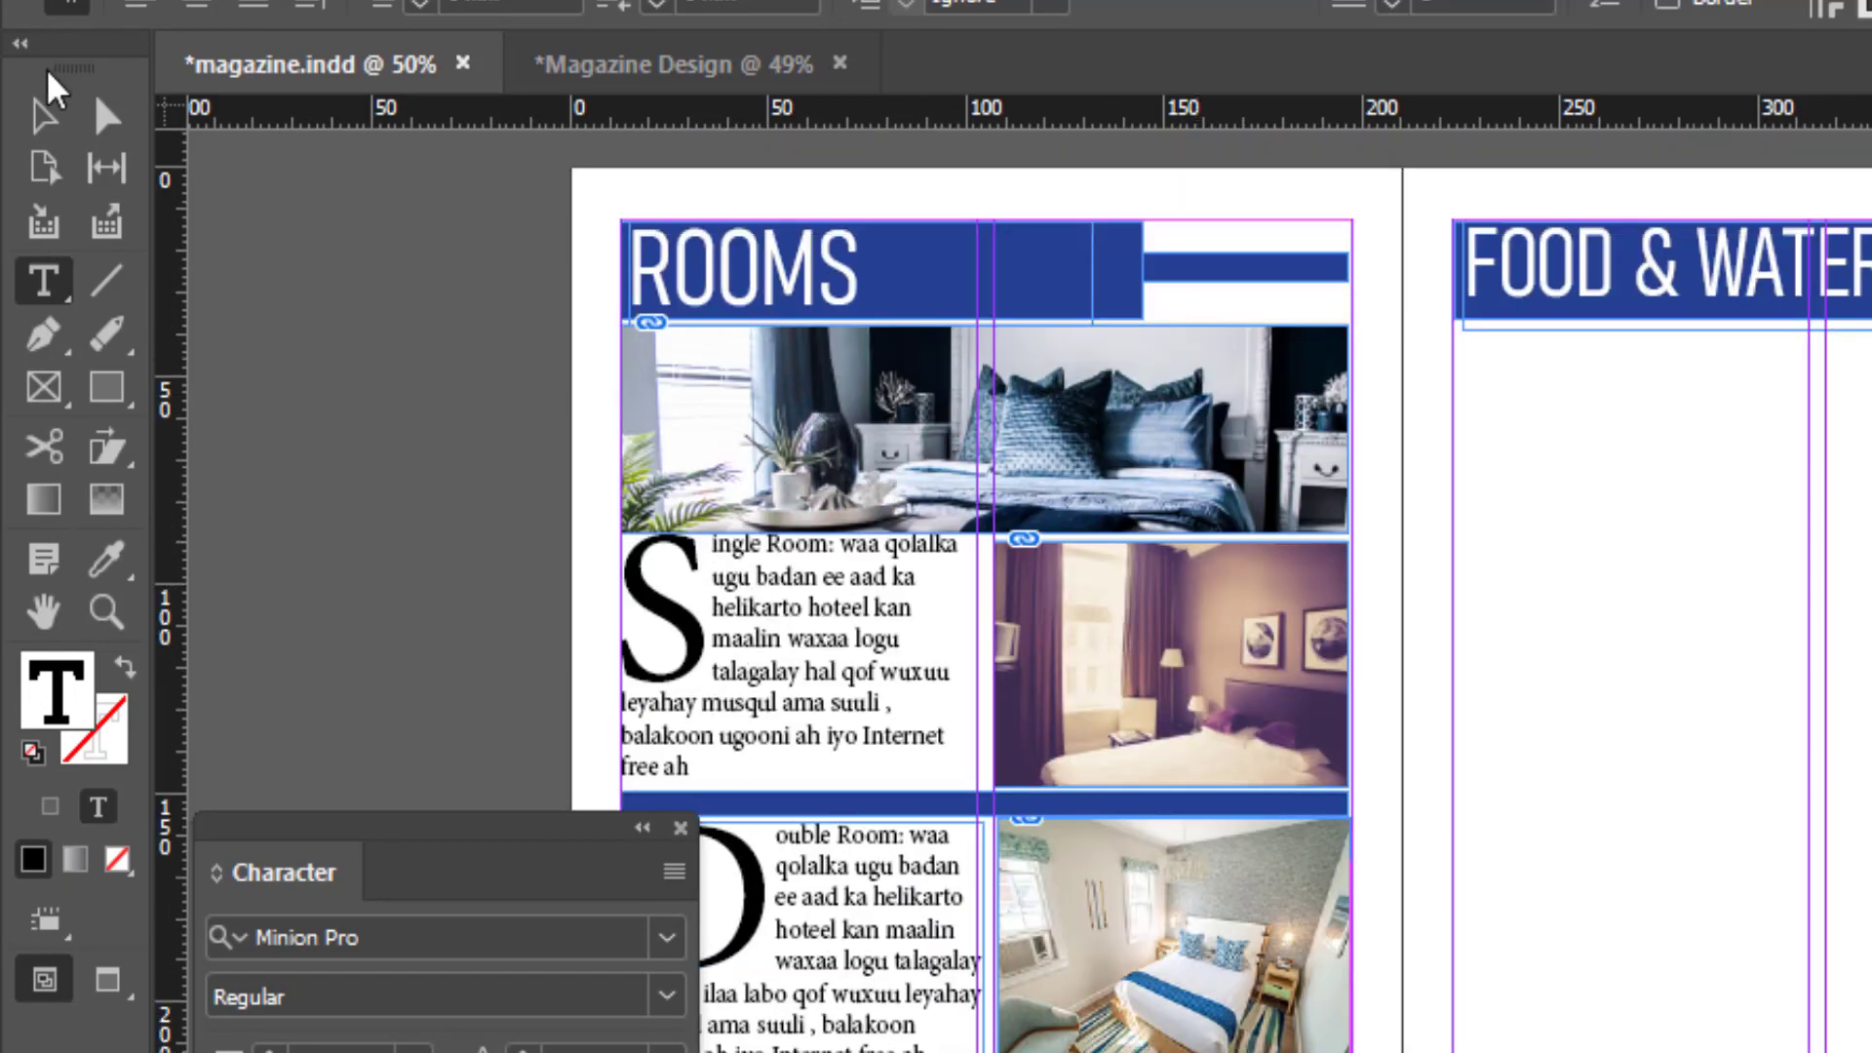
Step: Nudge the Double Room text frame up one step and the Single Room frame down two
click(44, 115)
scroll(1389, 545, down, 3)
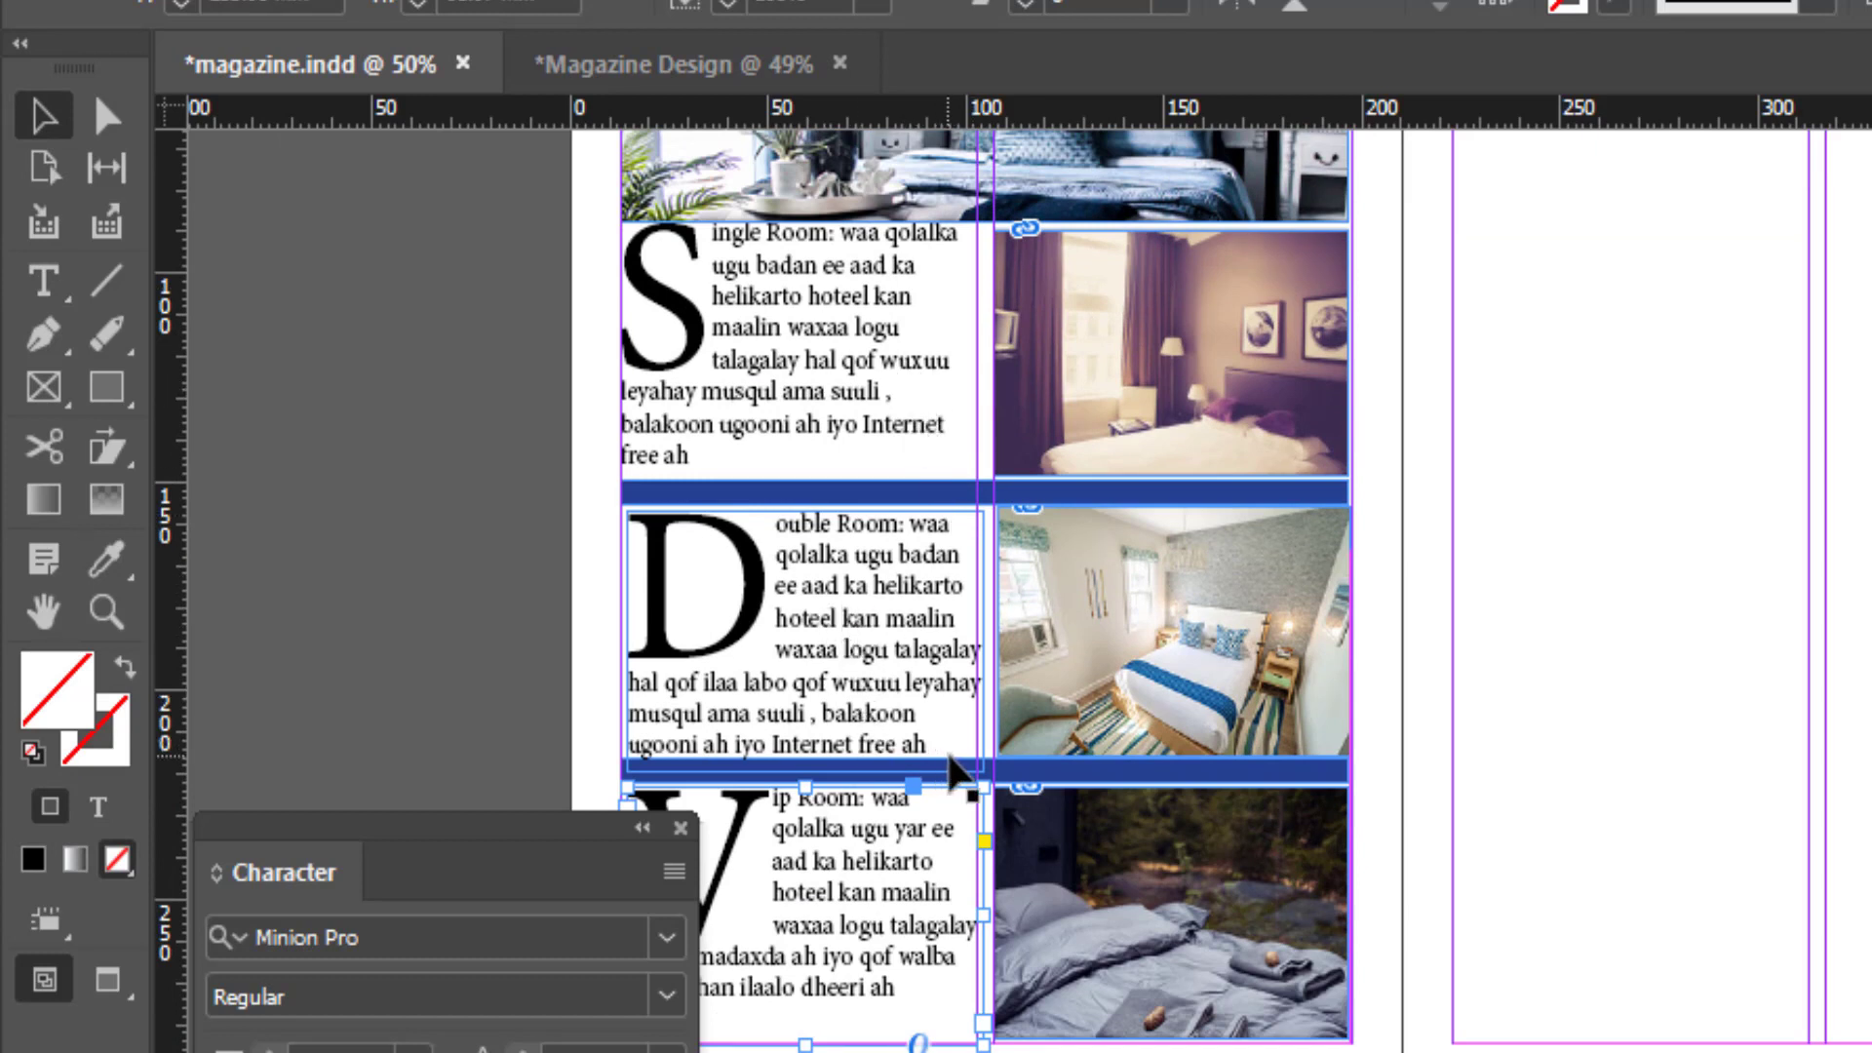
click(808, 699)
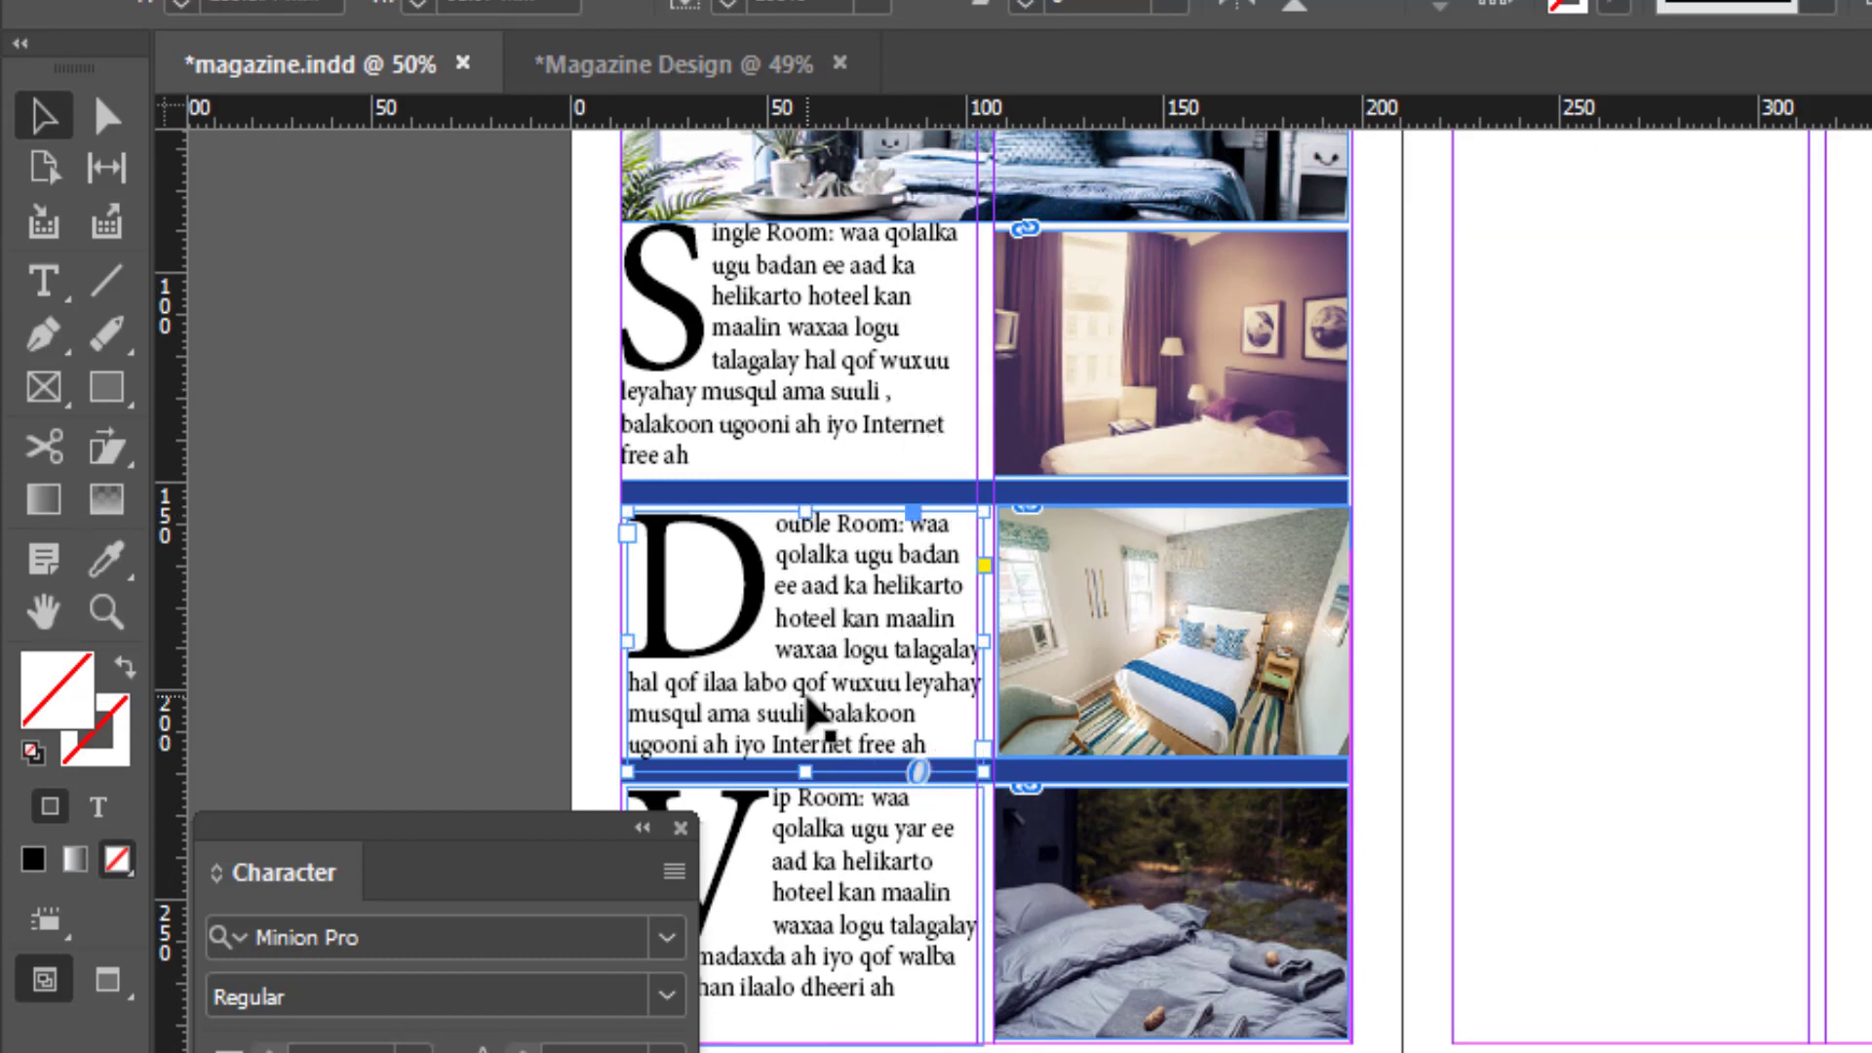
key(Up)
key(Up)
key(Up)
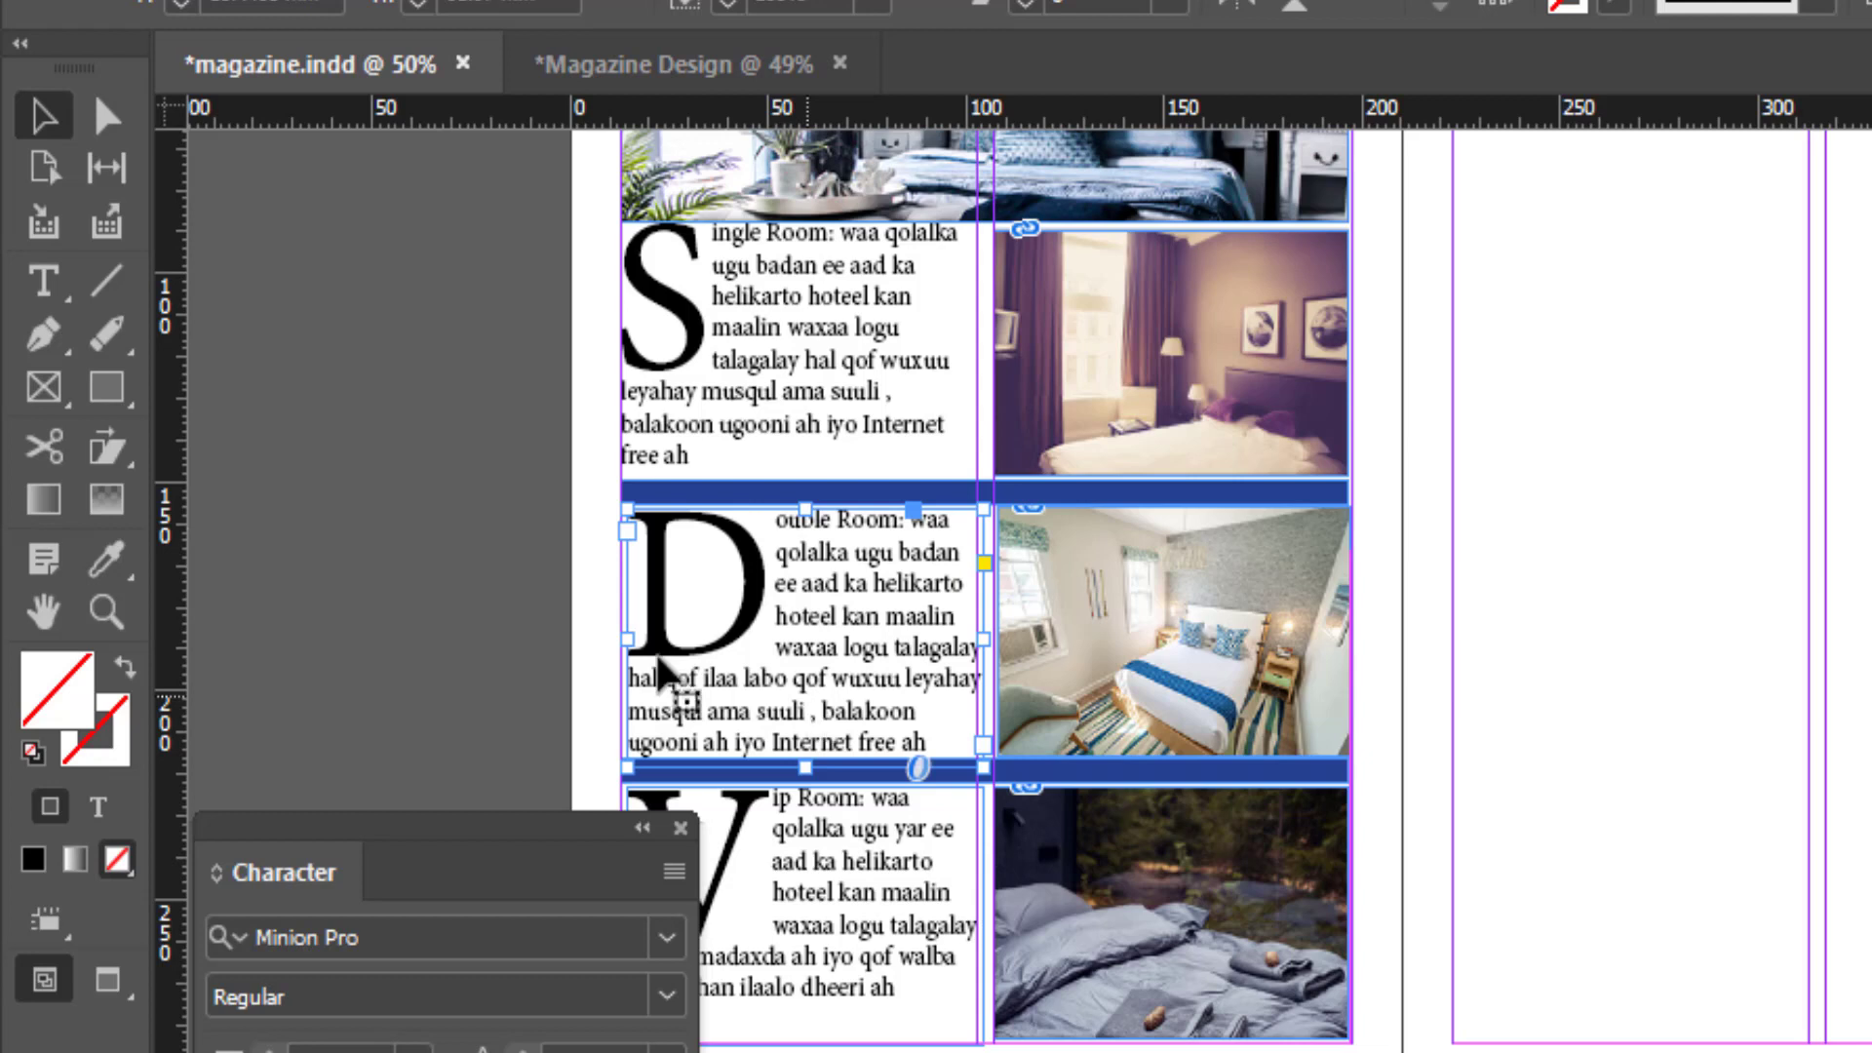
click(474, 603)
click(797, 289)
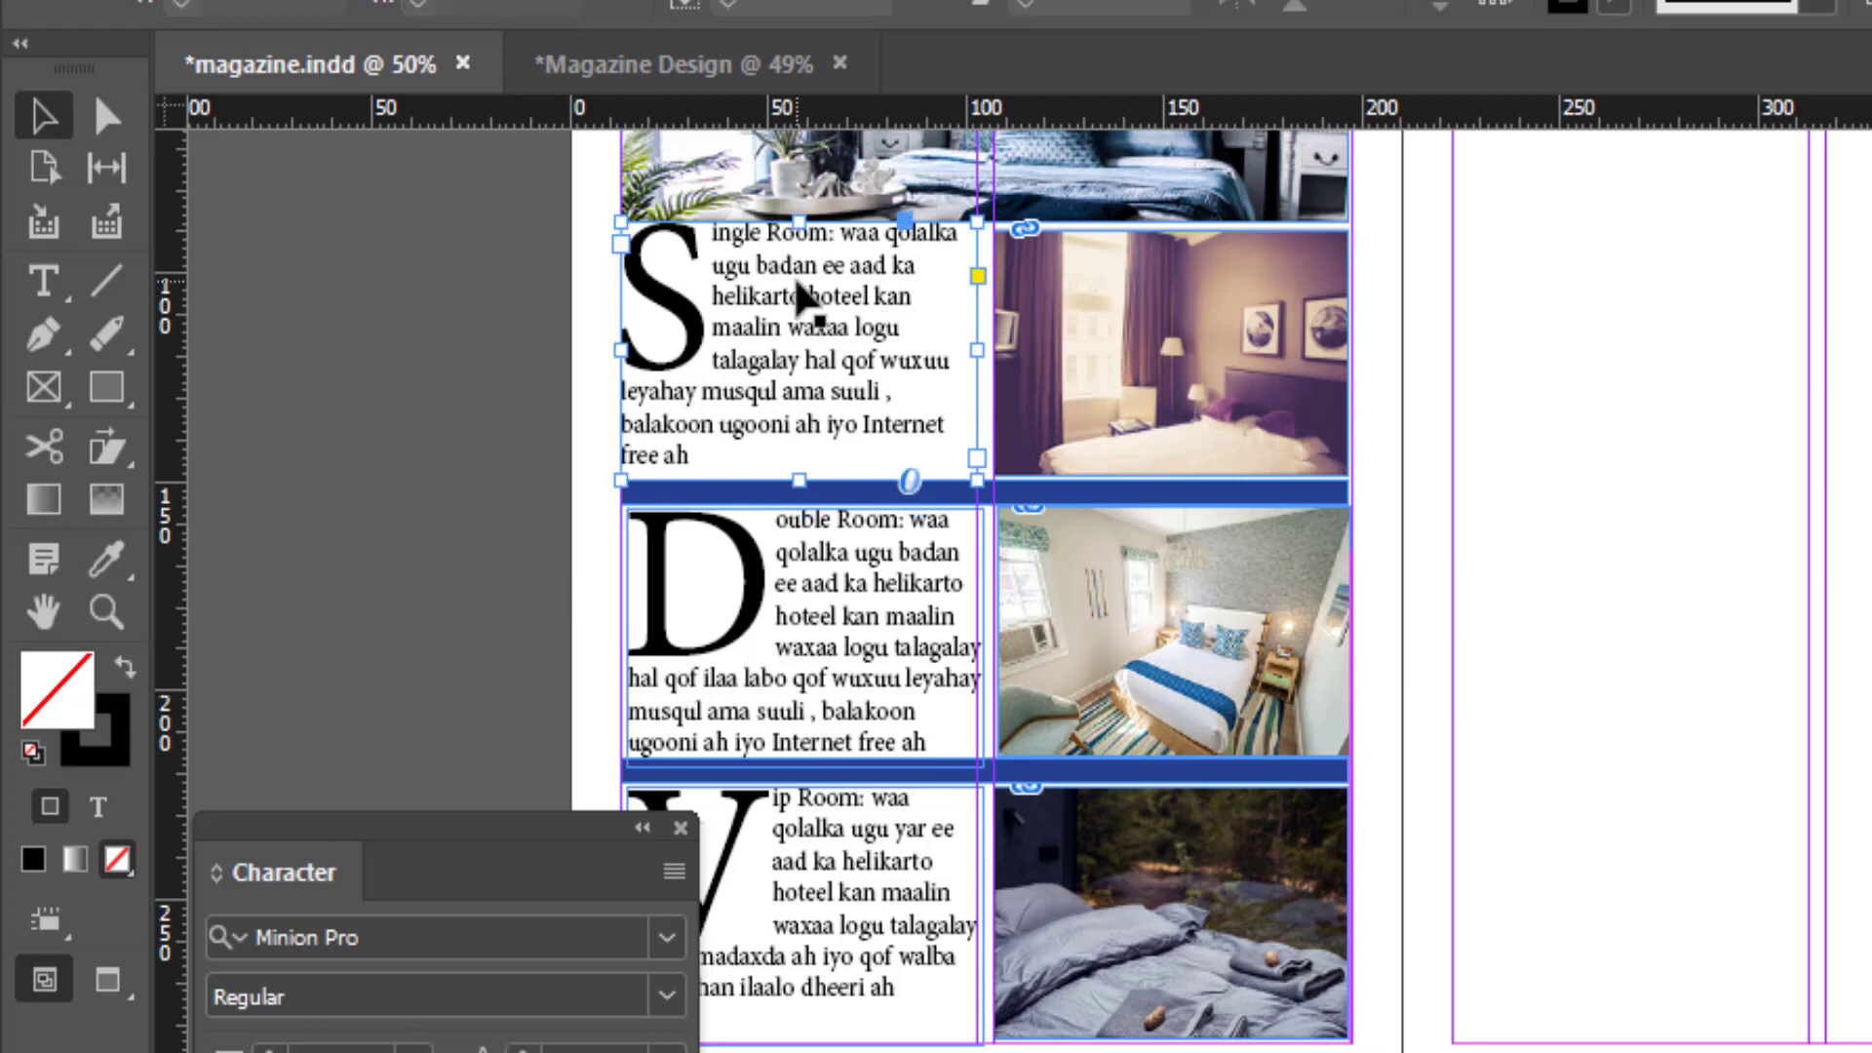
key(Down)
key(Down)
key(Down)
key(Down)
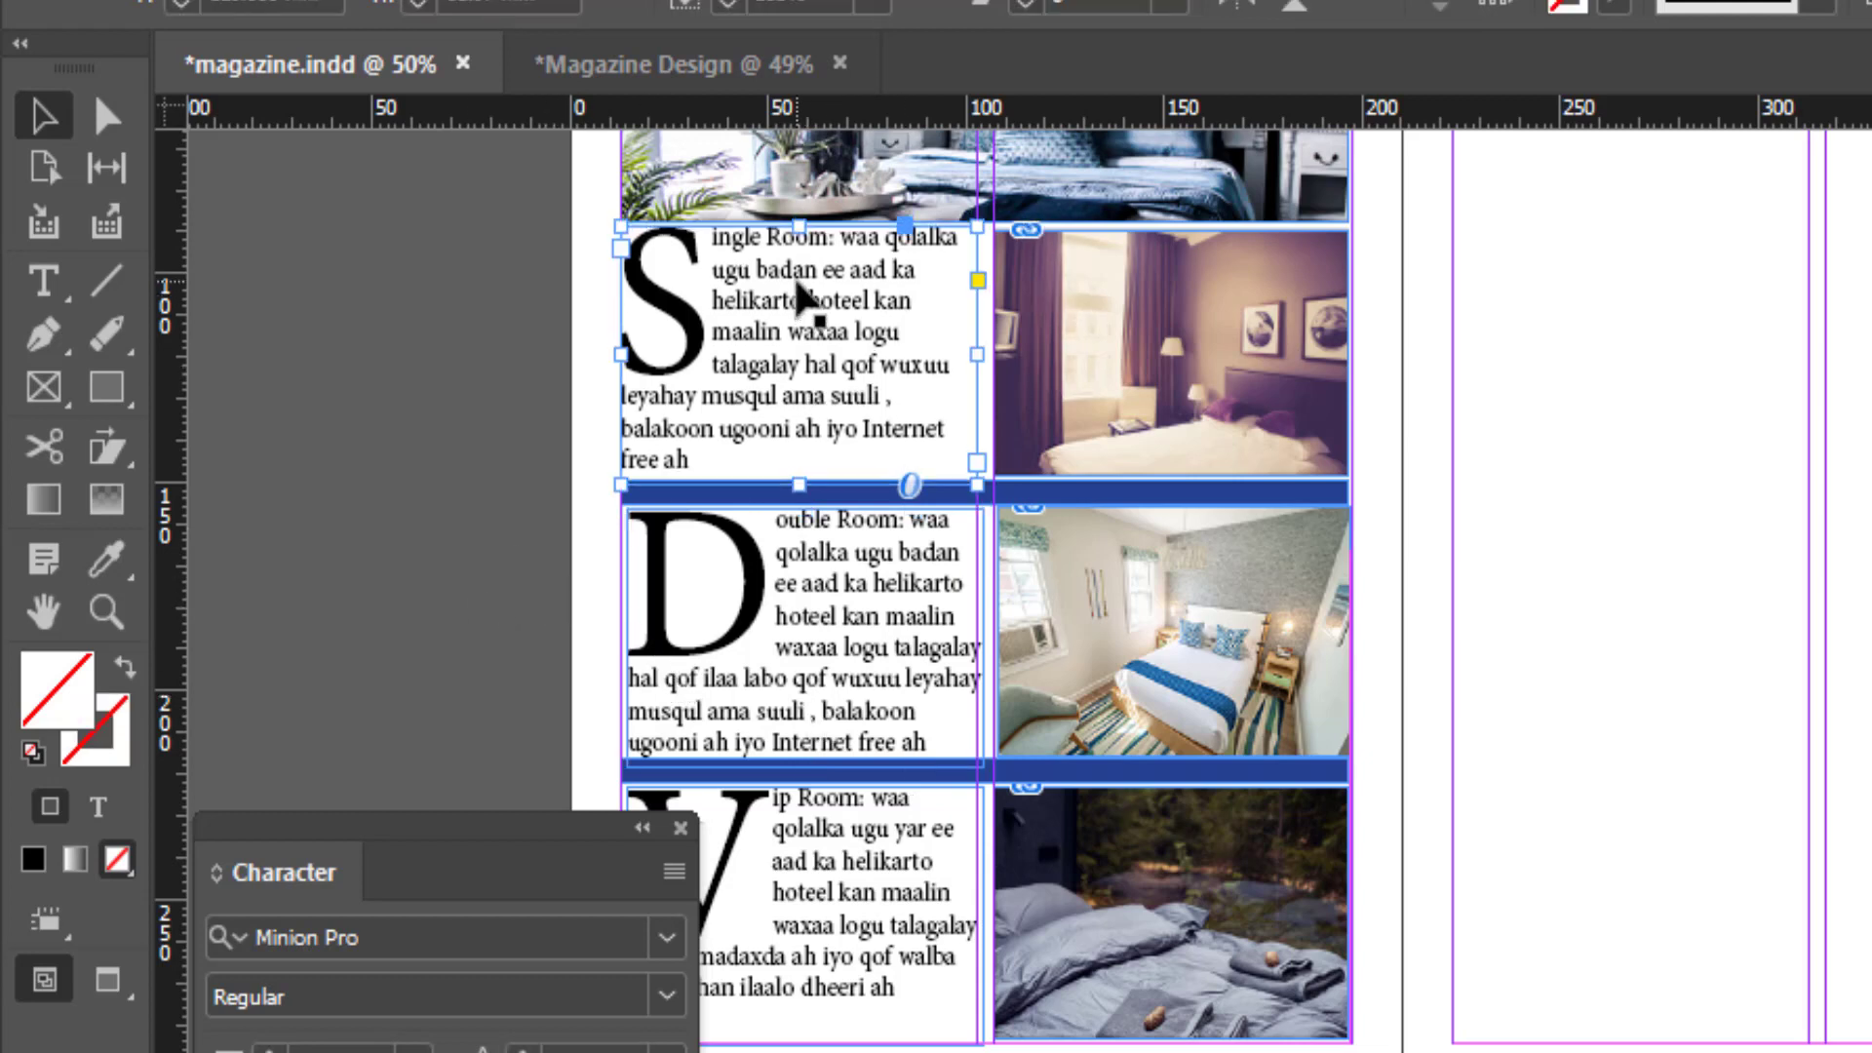
key(Down)
Step: Nudge the top bedroom photo and the purple bedroom photo up slightly to align the rows
scroll(351, 502, down, 2)
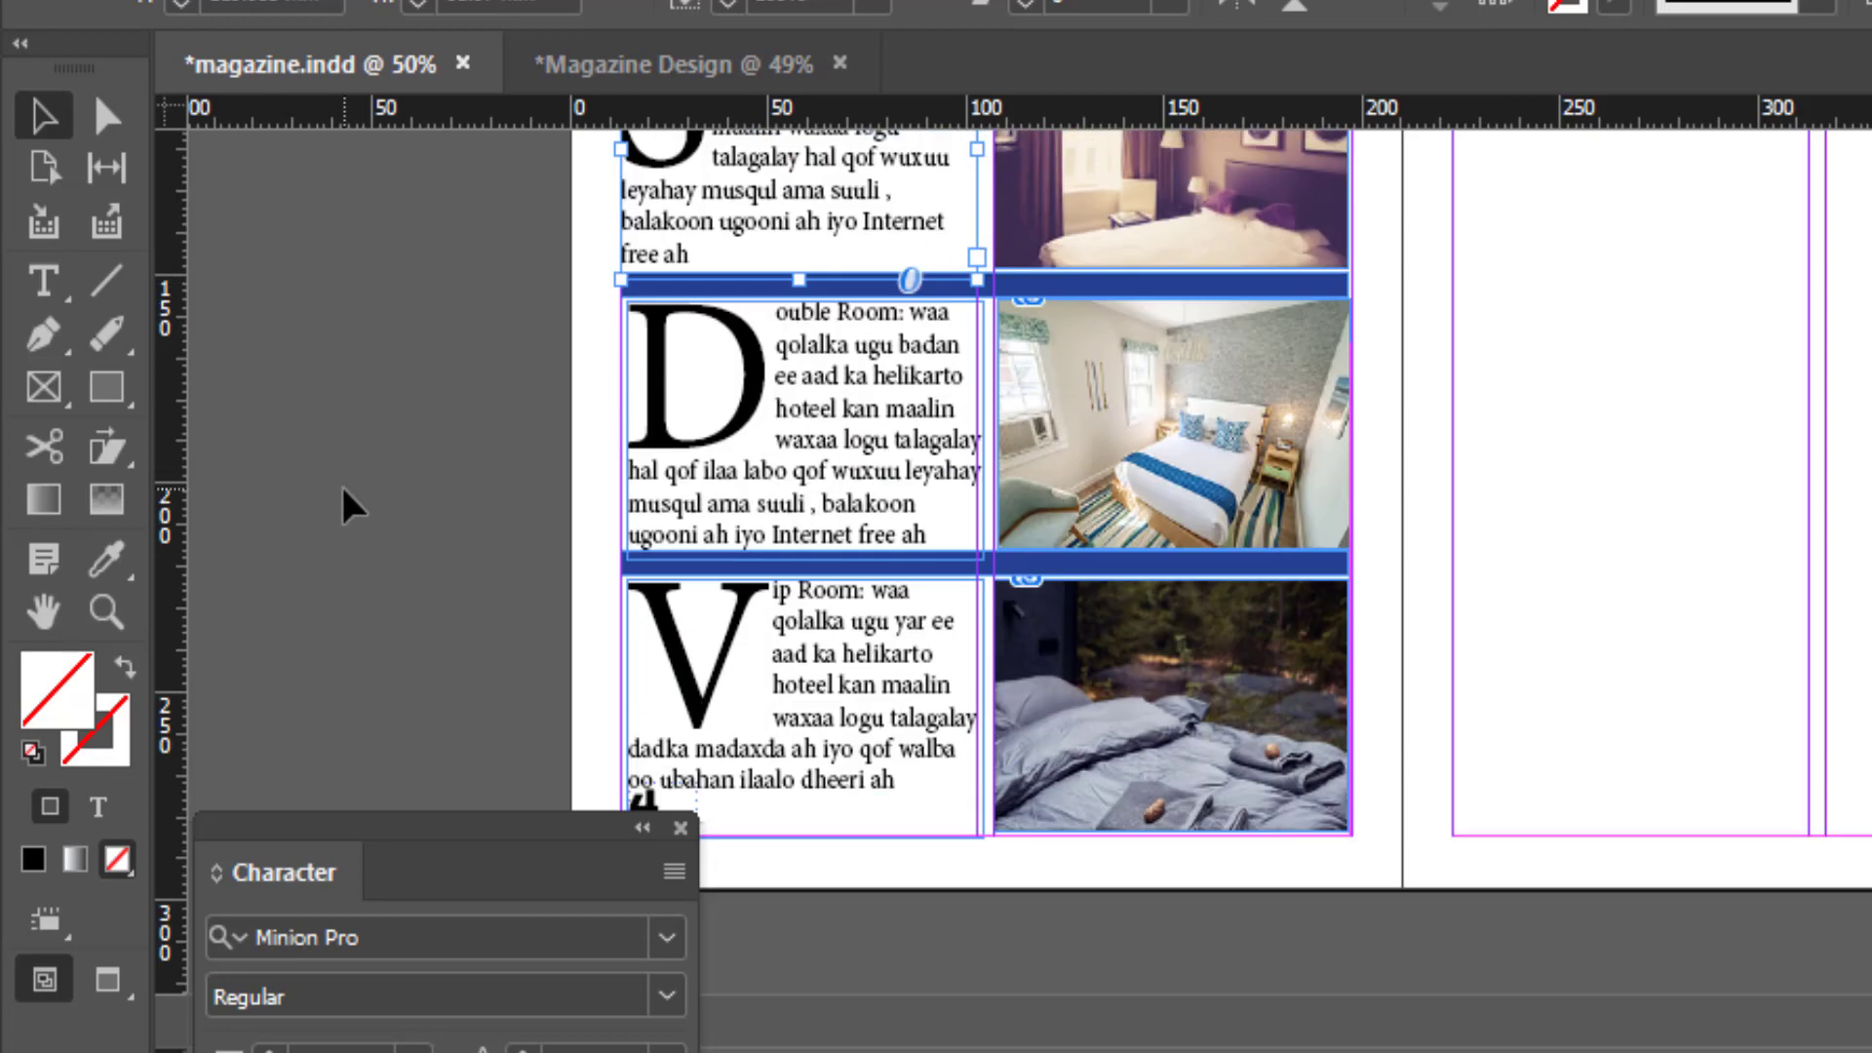
scroll(390, 514, down, 1)
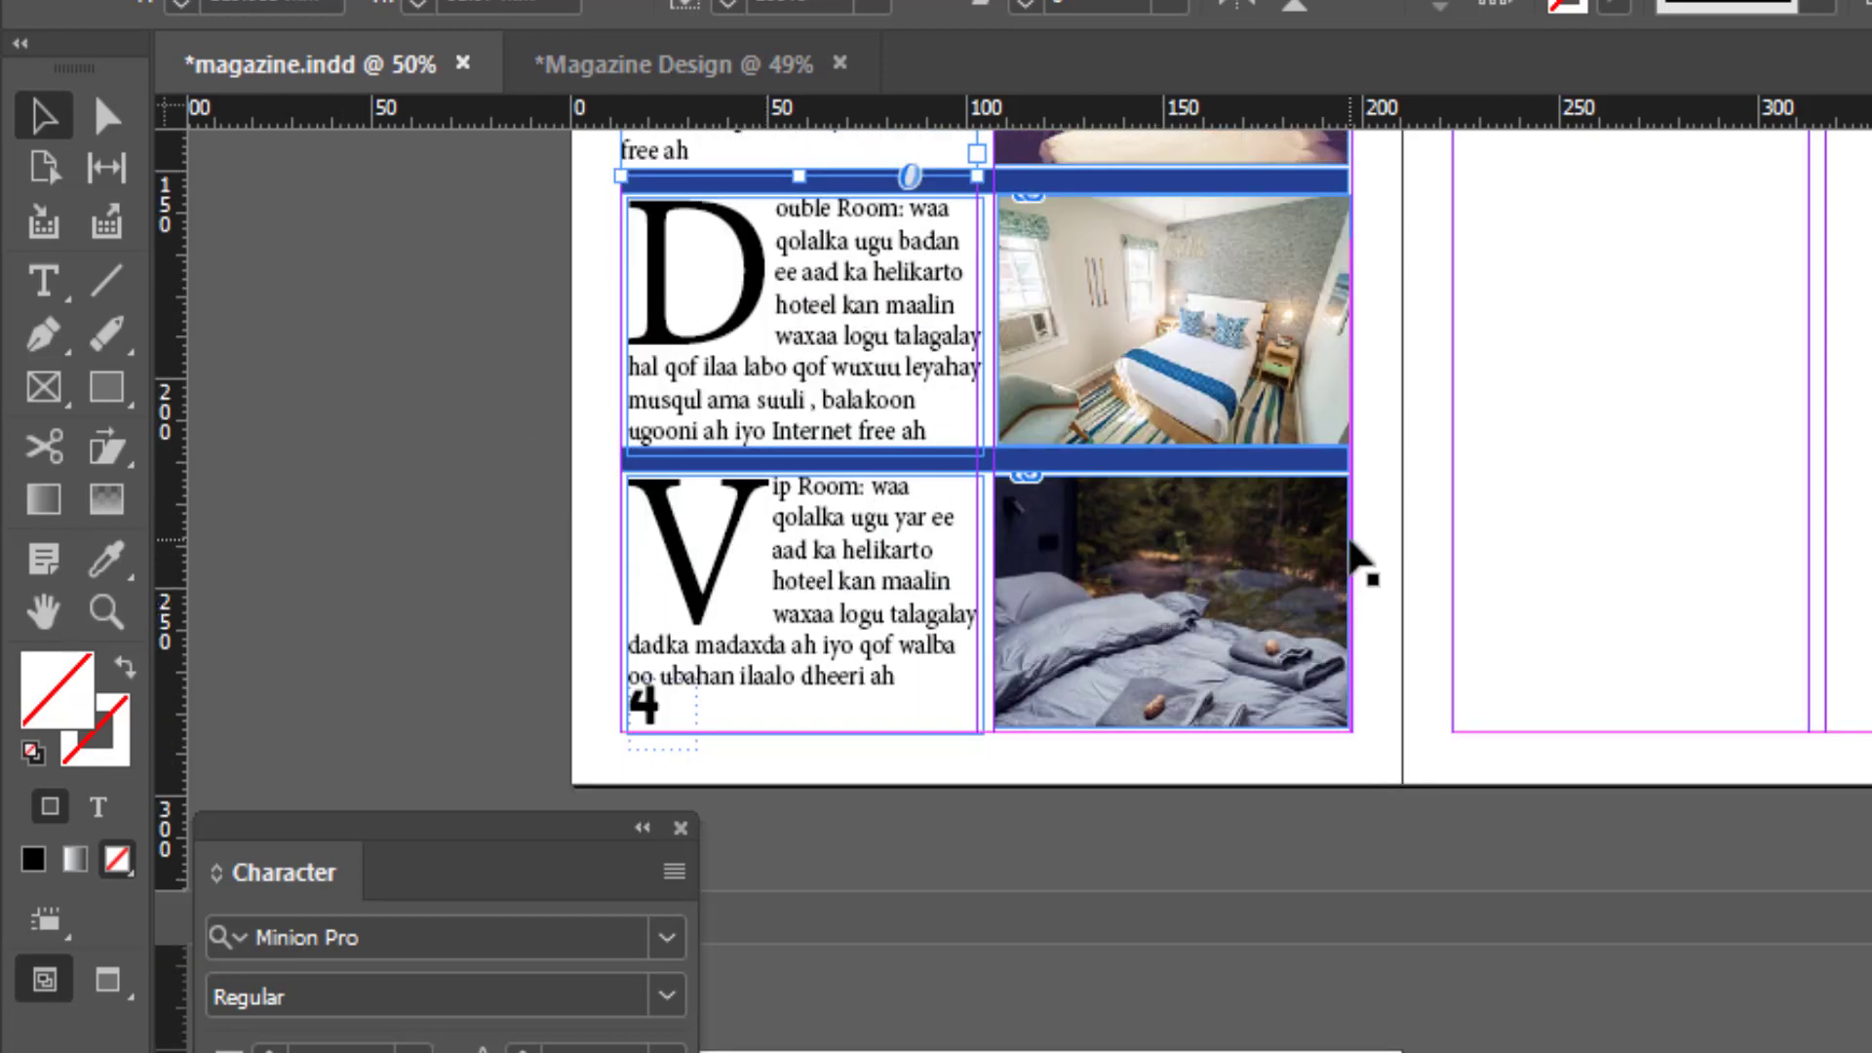
scroll(1358, 556, up, 2)
scroll(1355, 554, up, 2)
click(1599, 492)
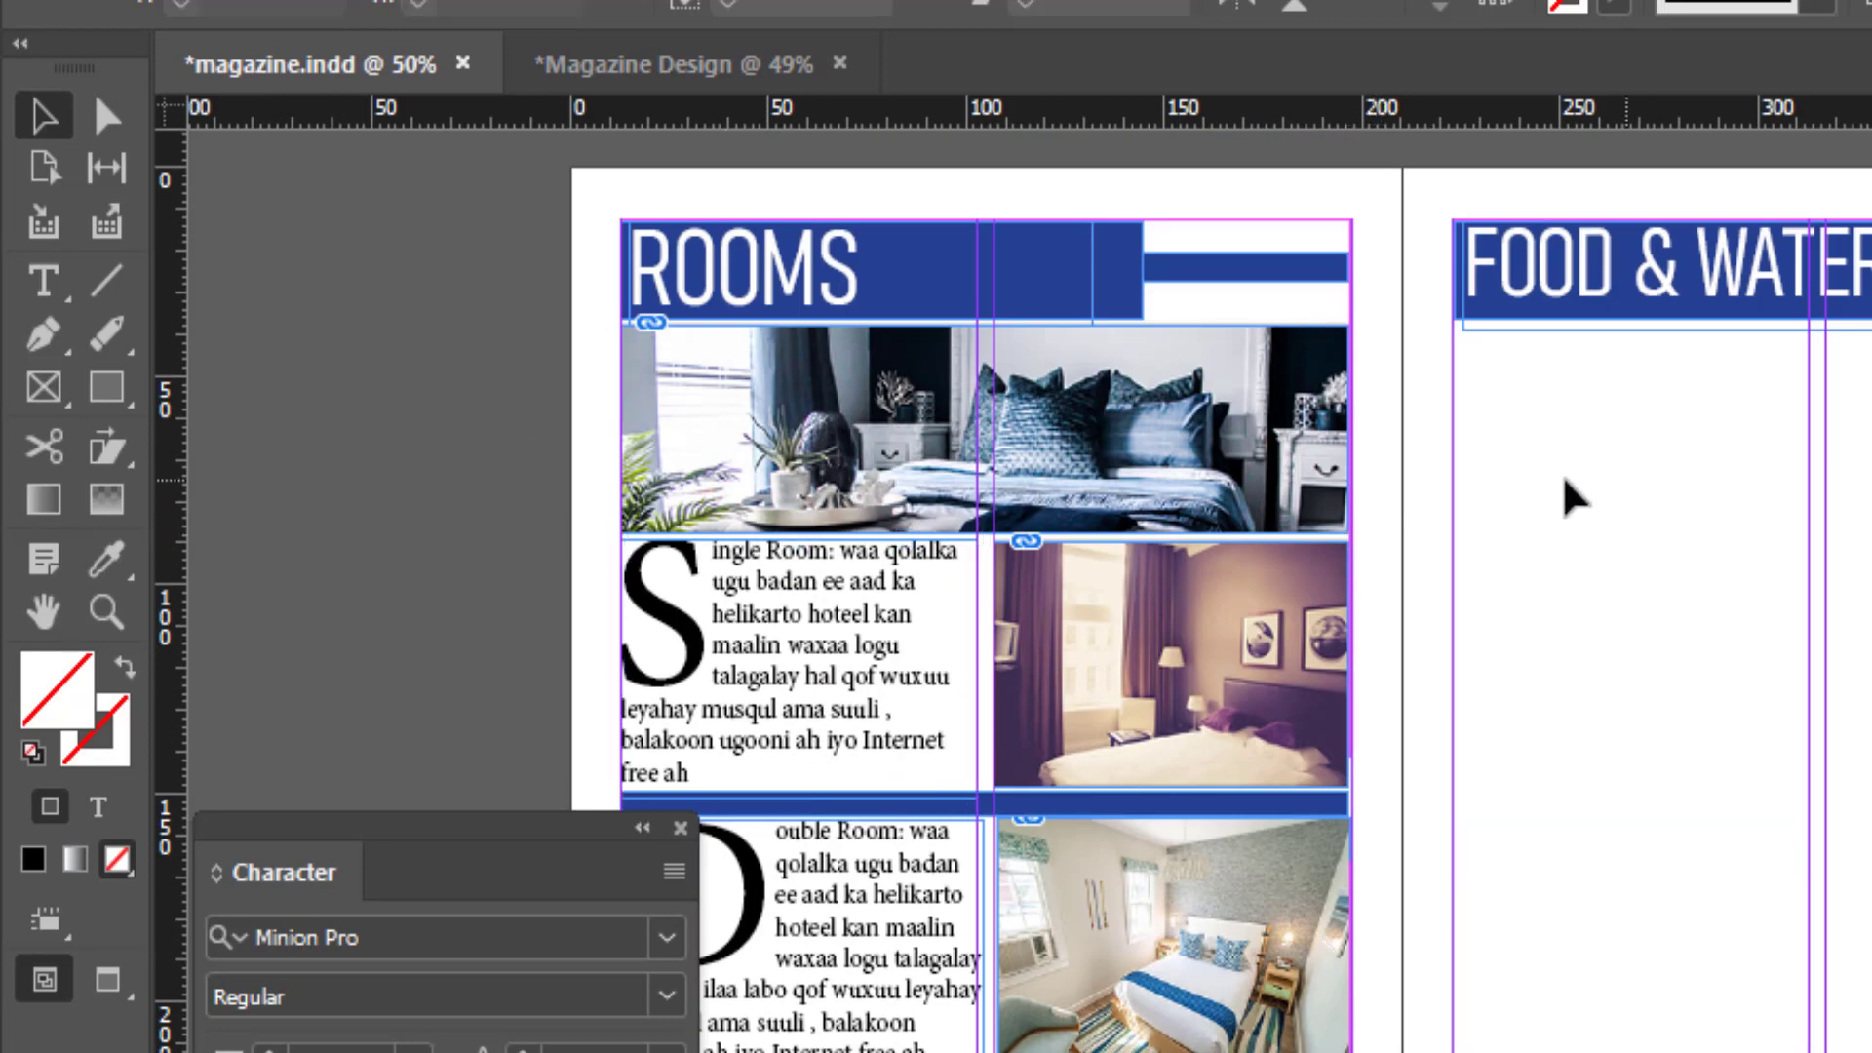
click(1219, 429)
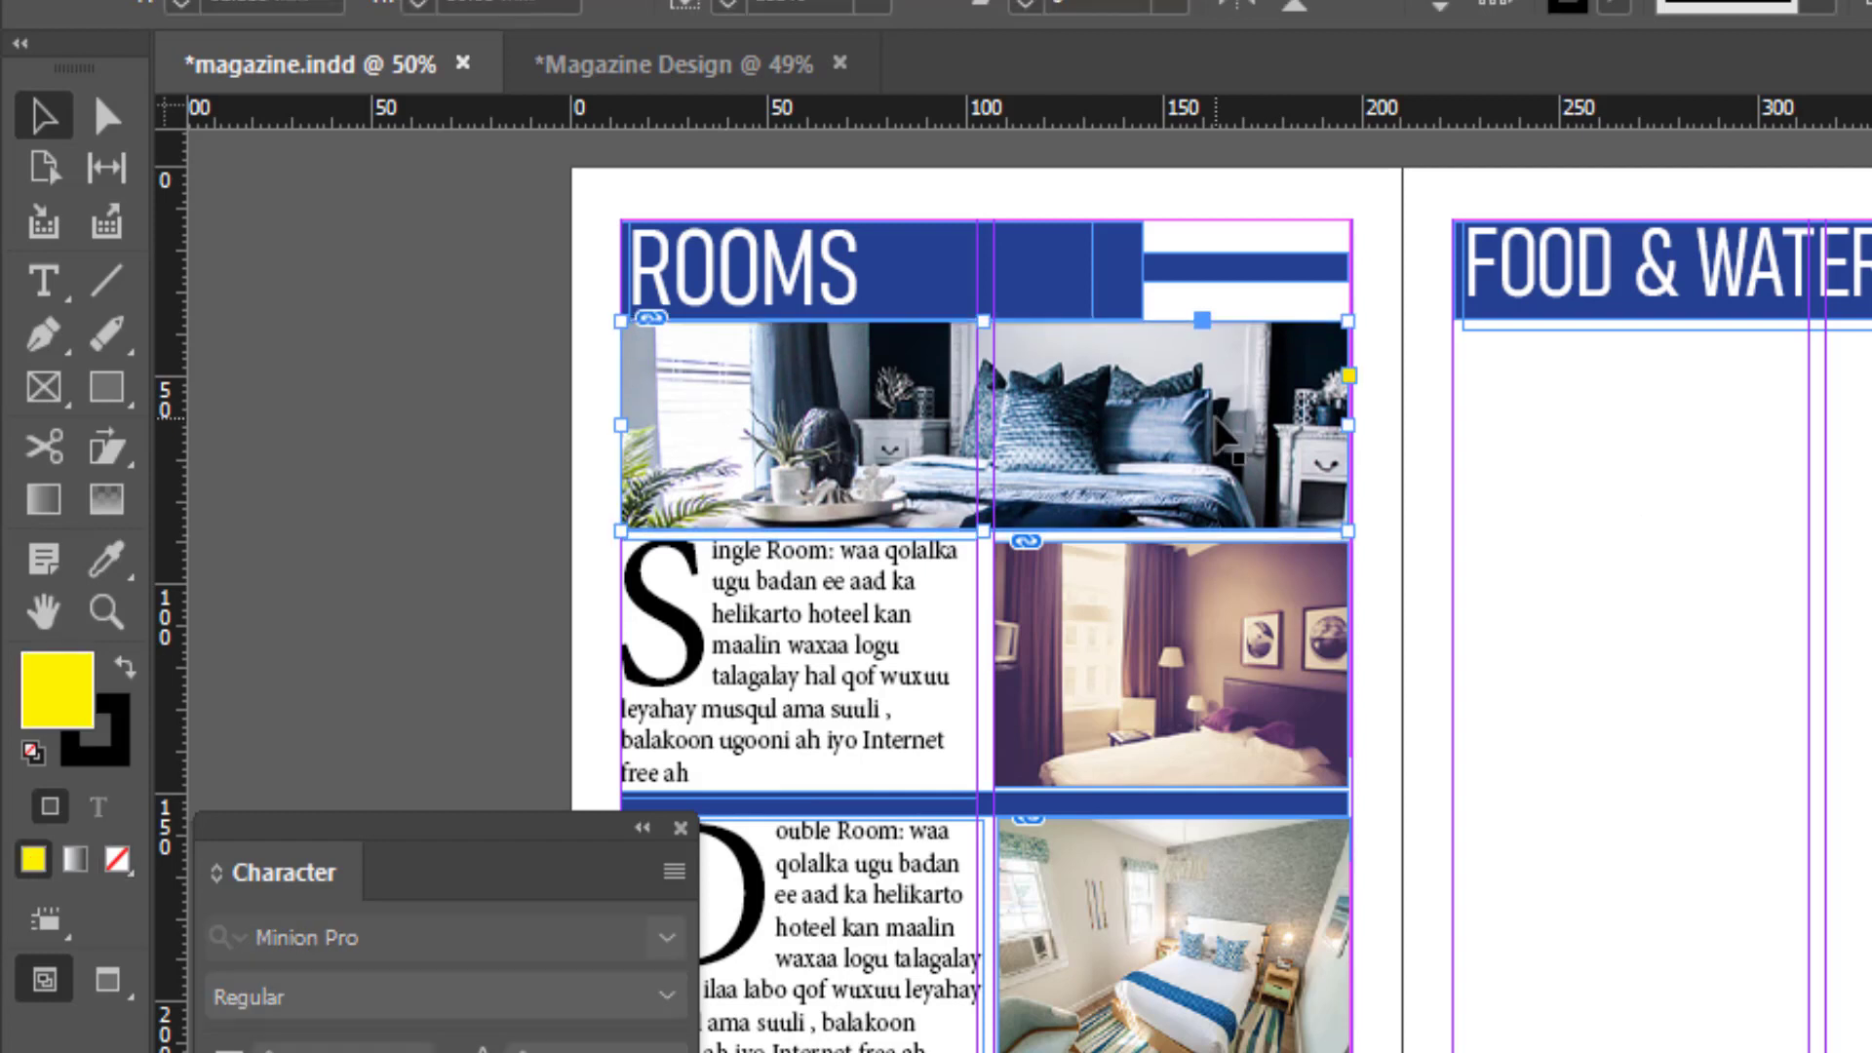
key(Up)
key(Up)
key(Up)
click(341, 590)
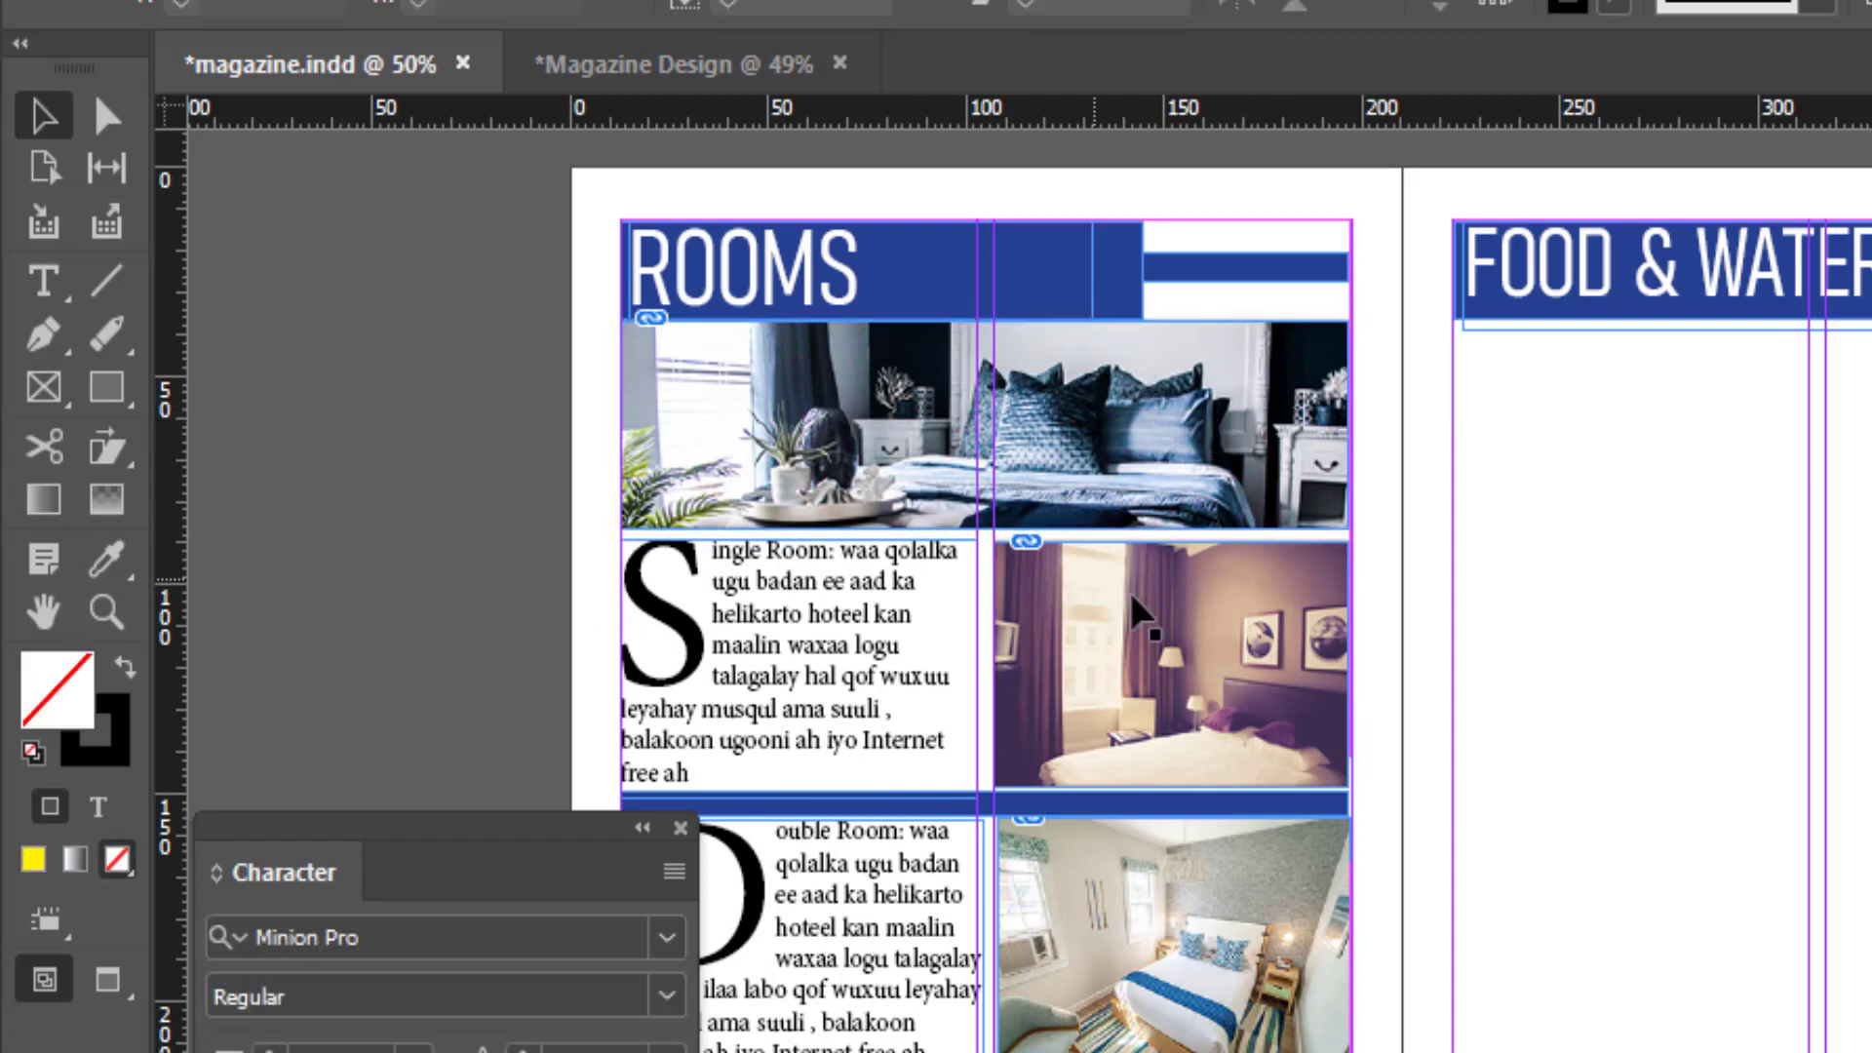
click(1160, 638)
key(Up)
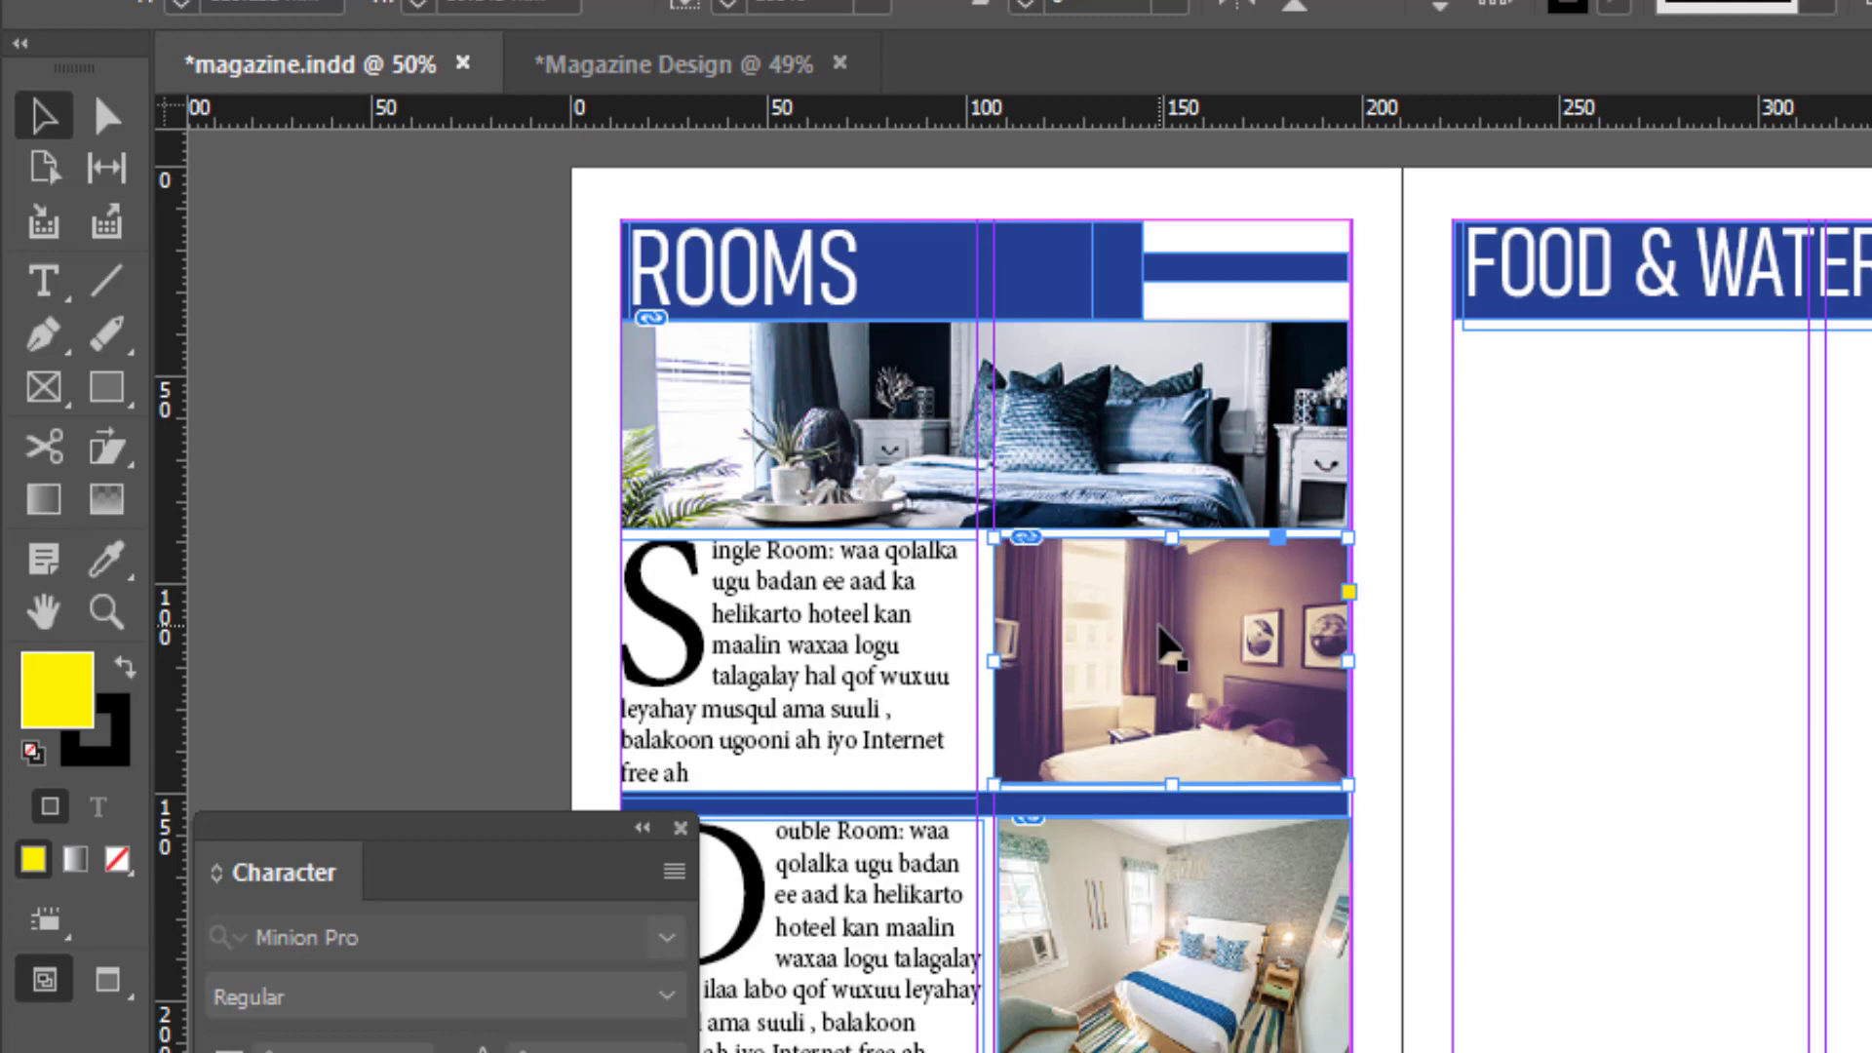
scroll(1579, 711, down, 1)
scroll(1579, 711, down, 3)
scroll(1629, 744, down, 1)
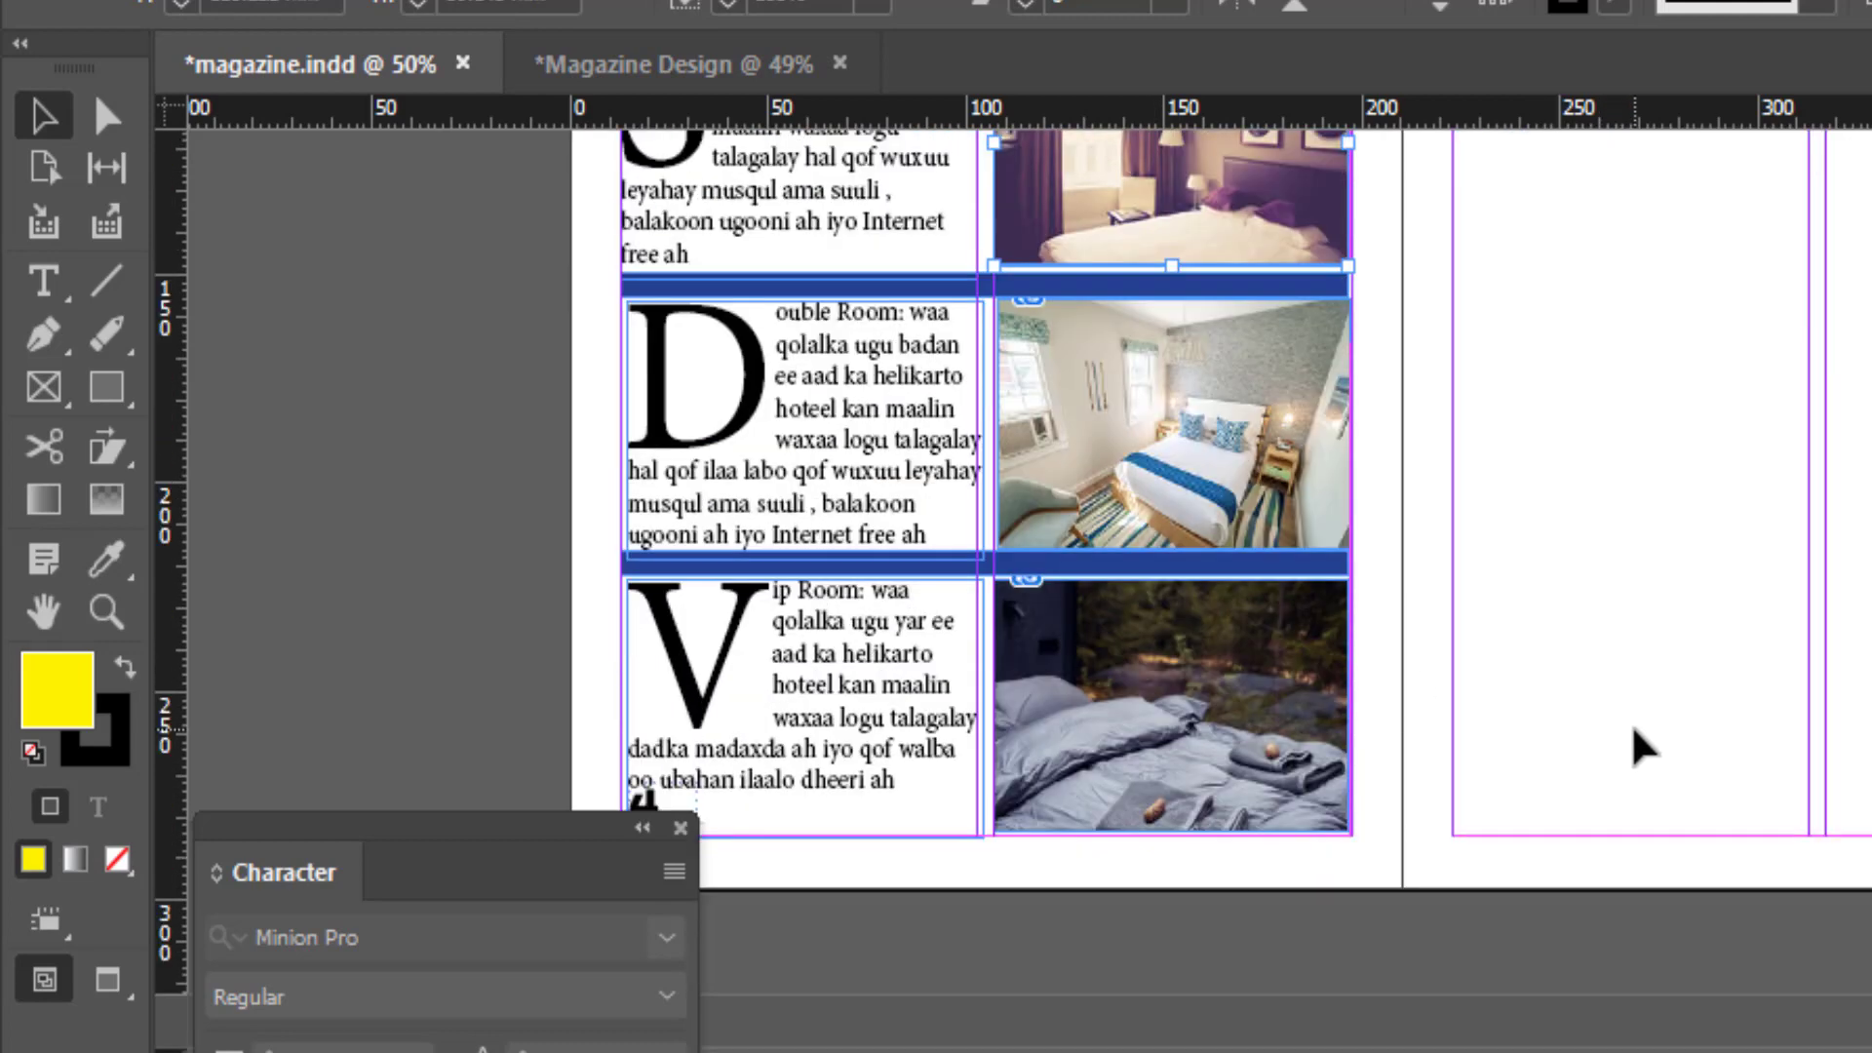
scroll(1370, 926, right, 5)
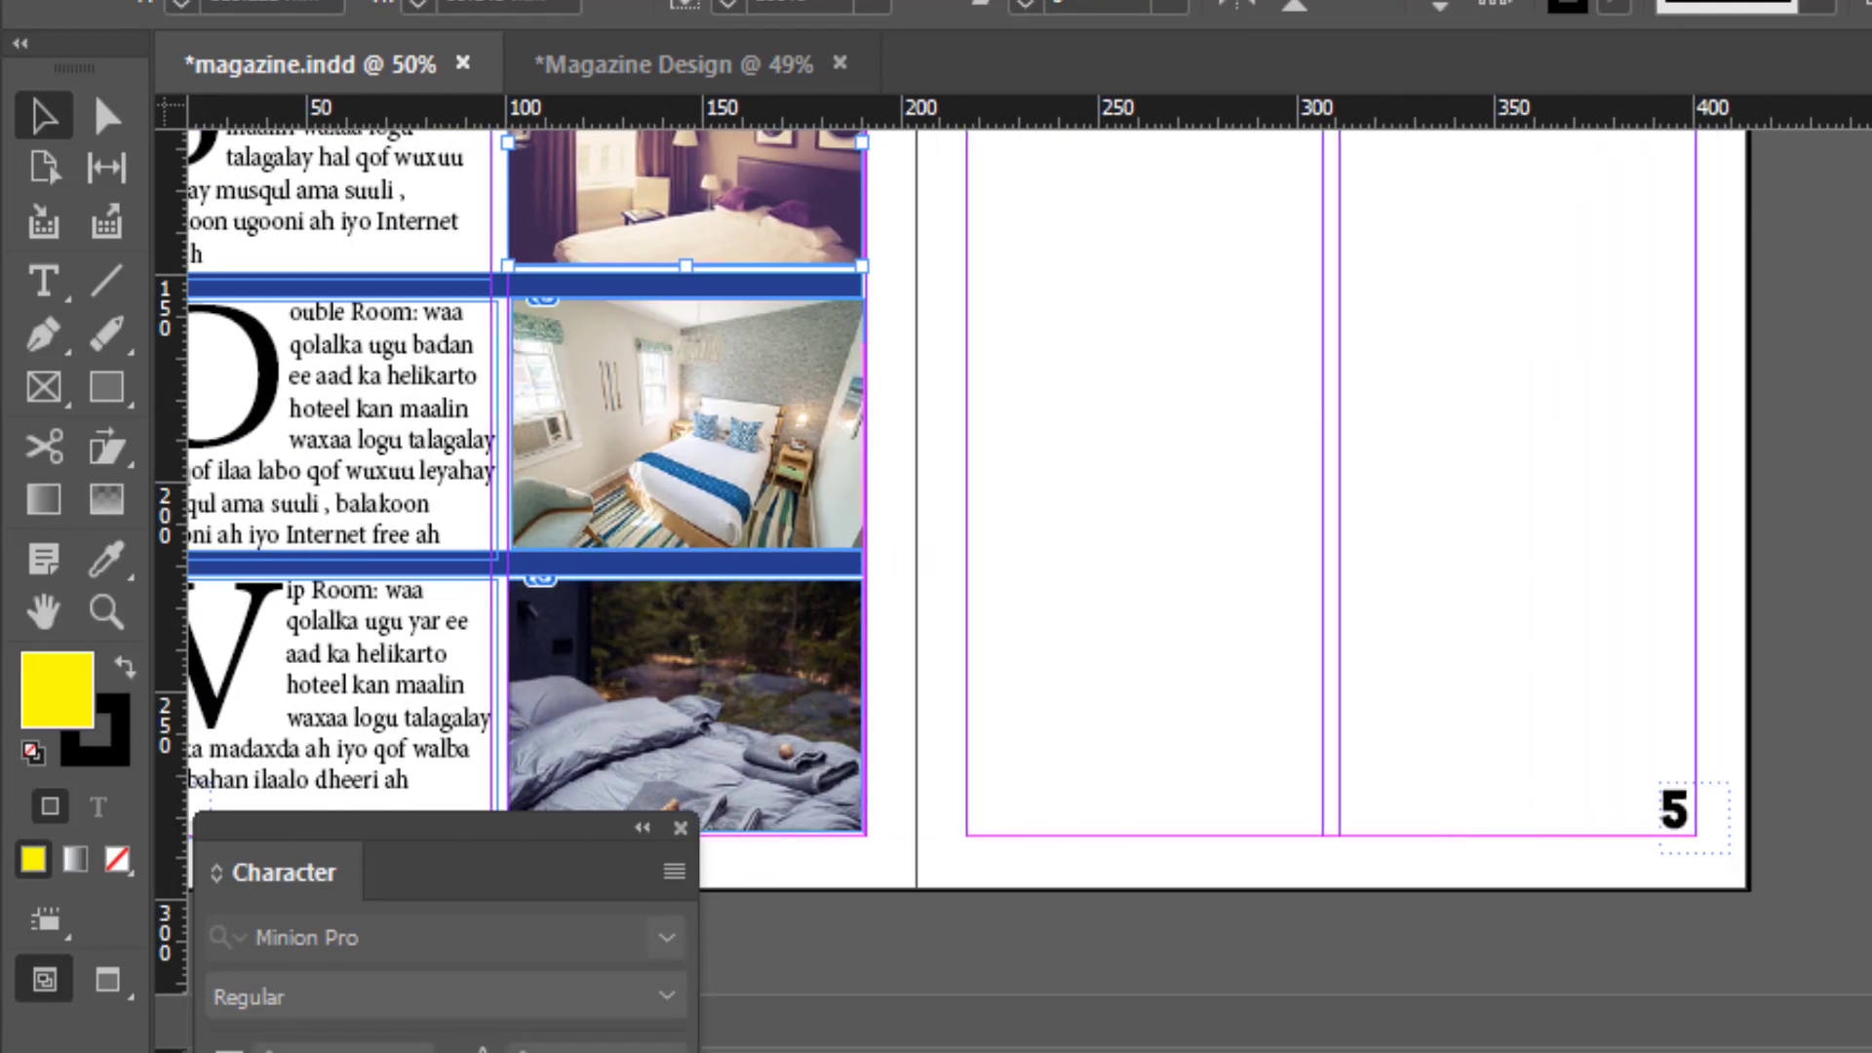
scroll(1370, 926, up, 1)
scroll(1370, 926, up, 4)
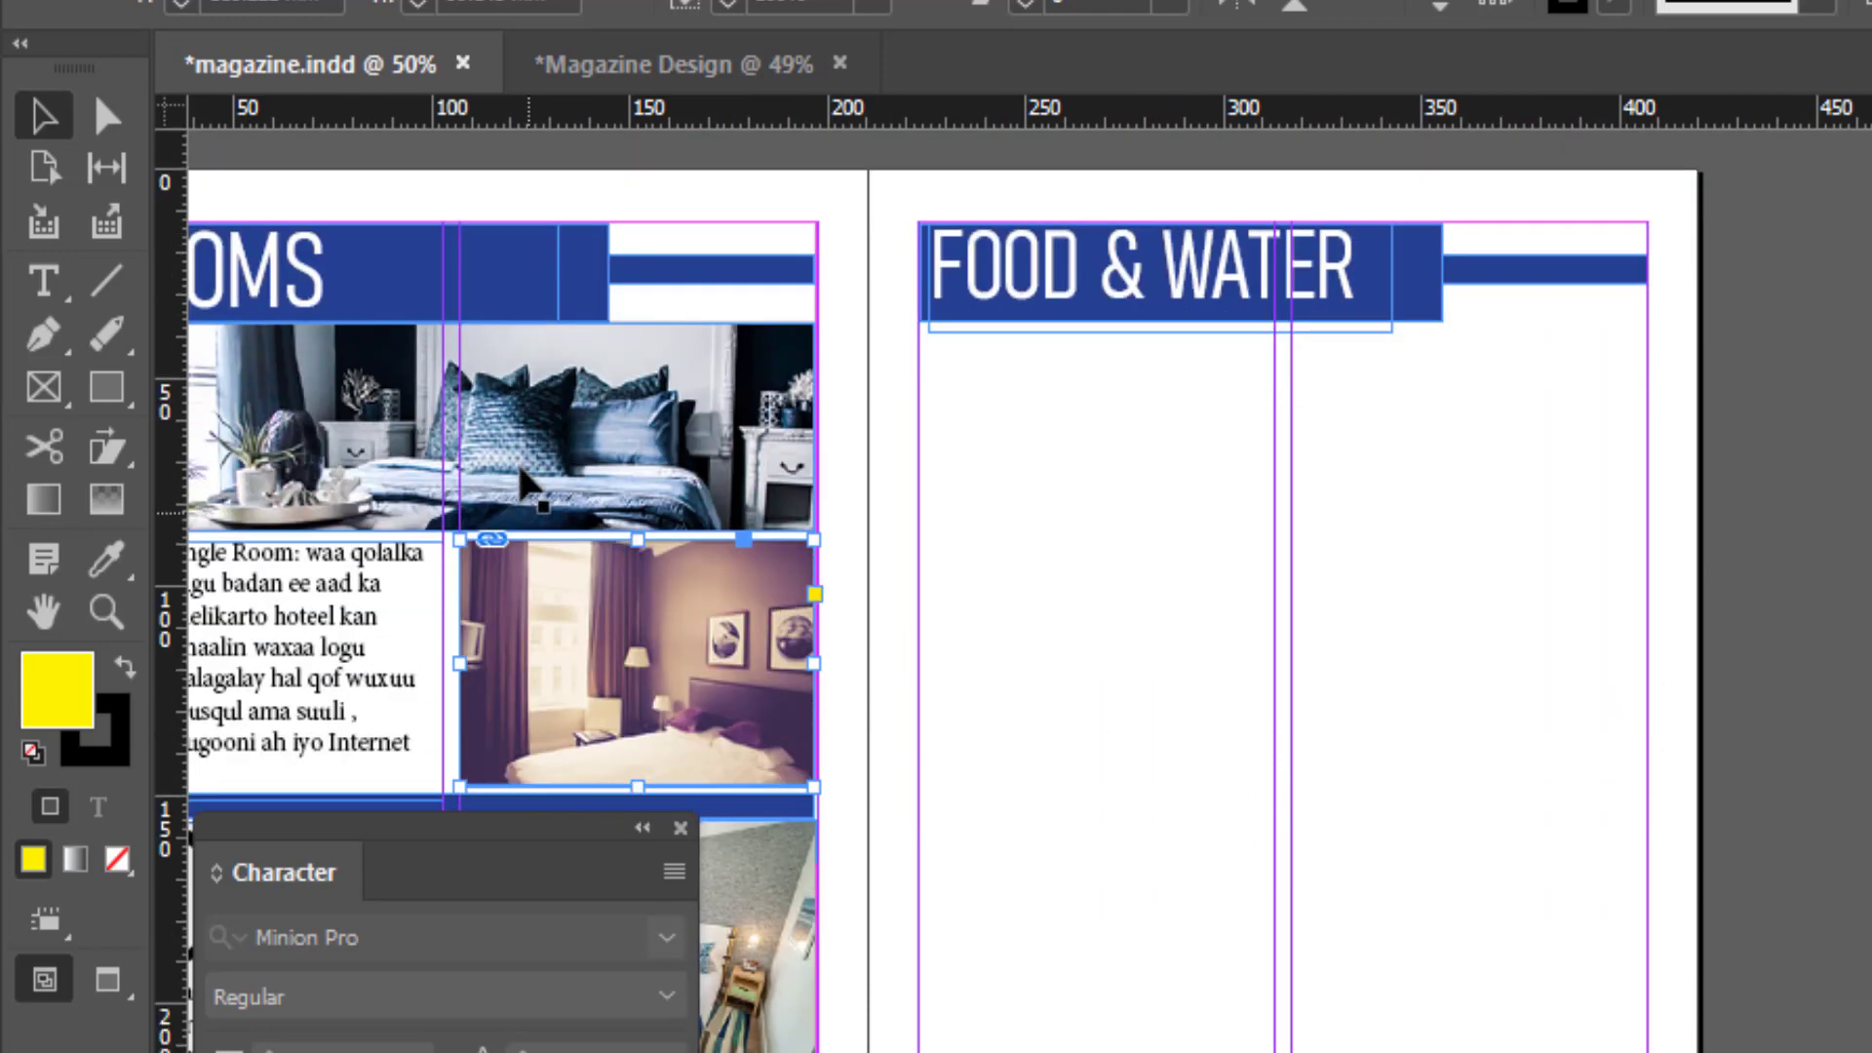
Step: Draw a rectangle below the FOOD & WATER banner and fill it yellow
click(106, 386)
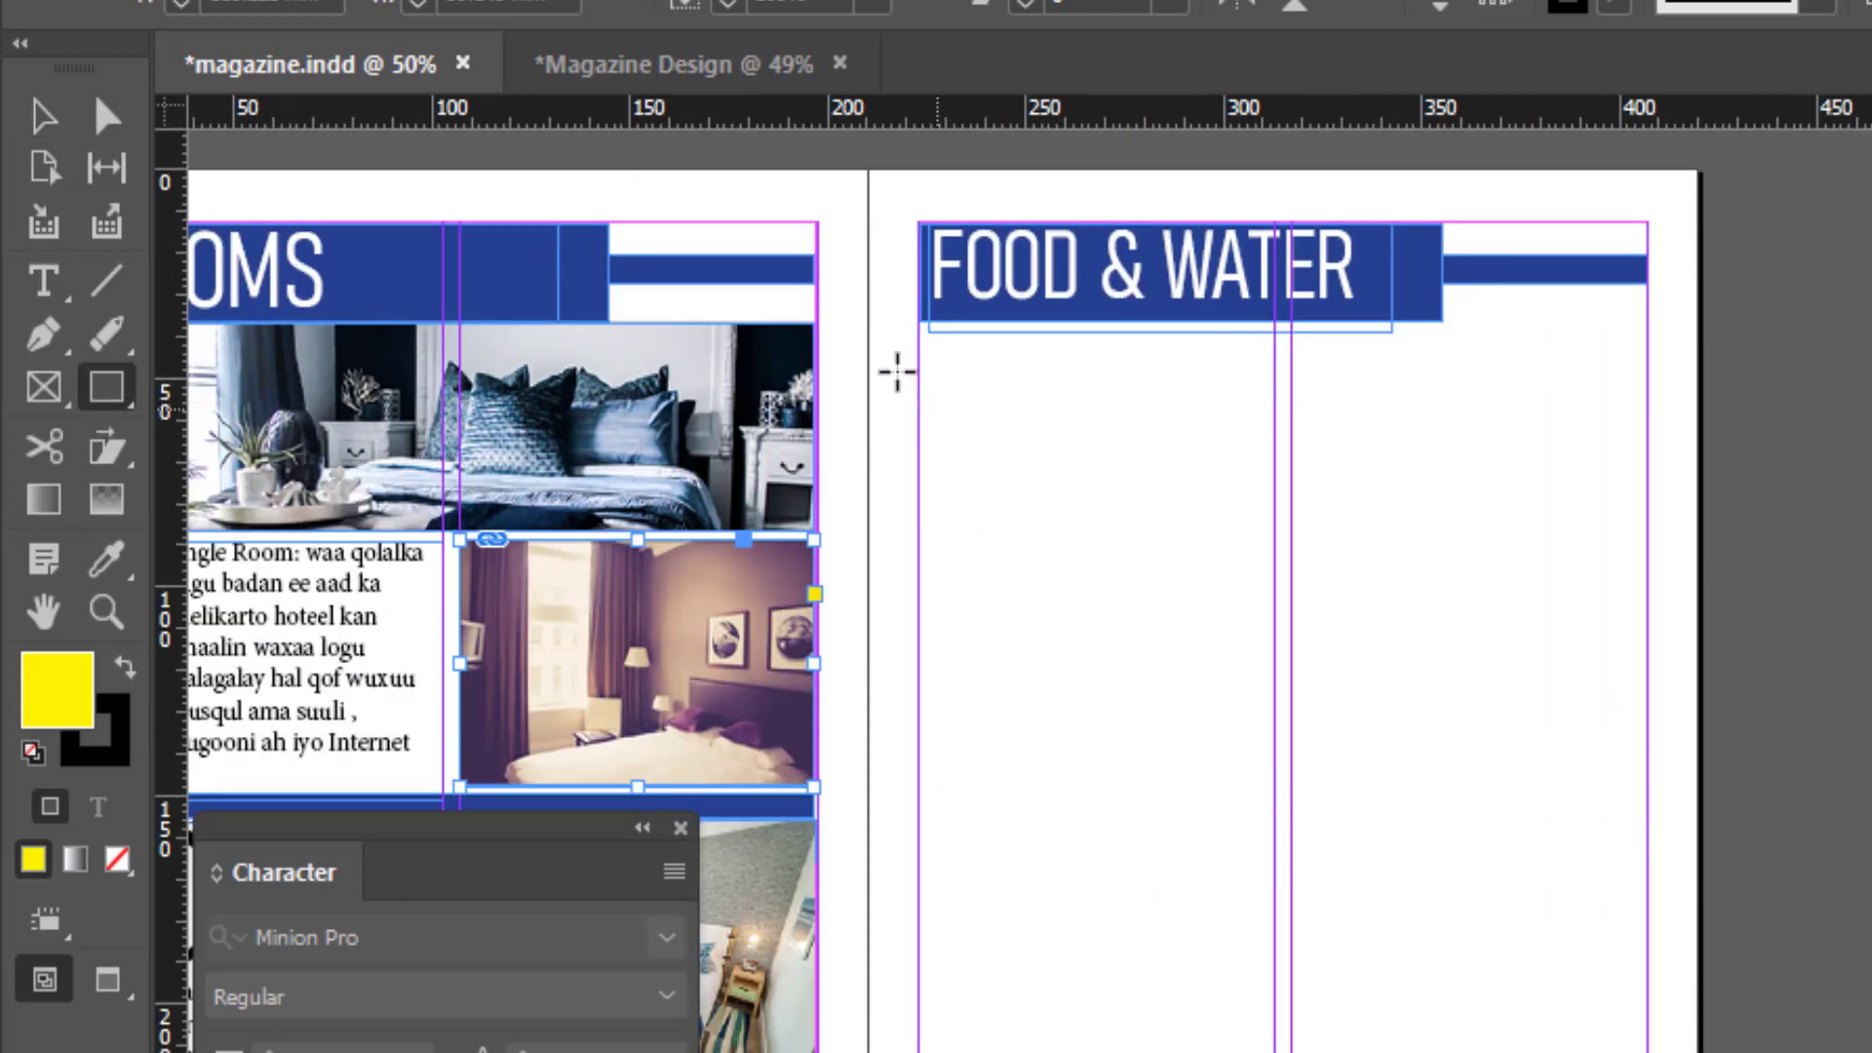
drag(924, 334, 1669, 484)
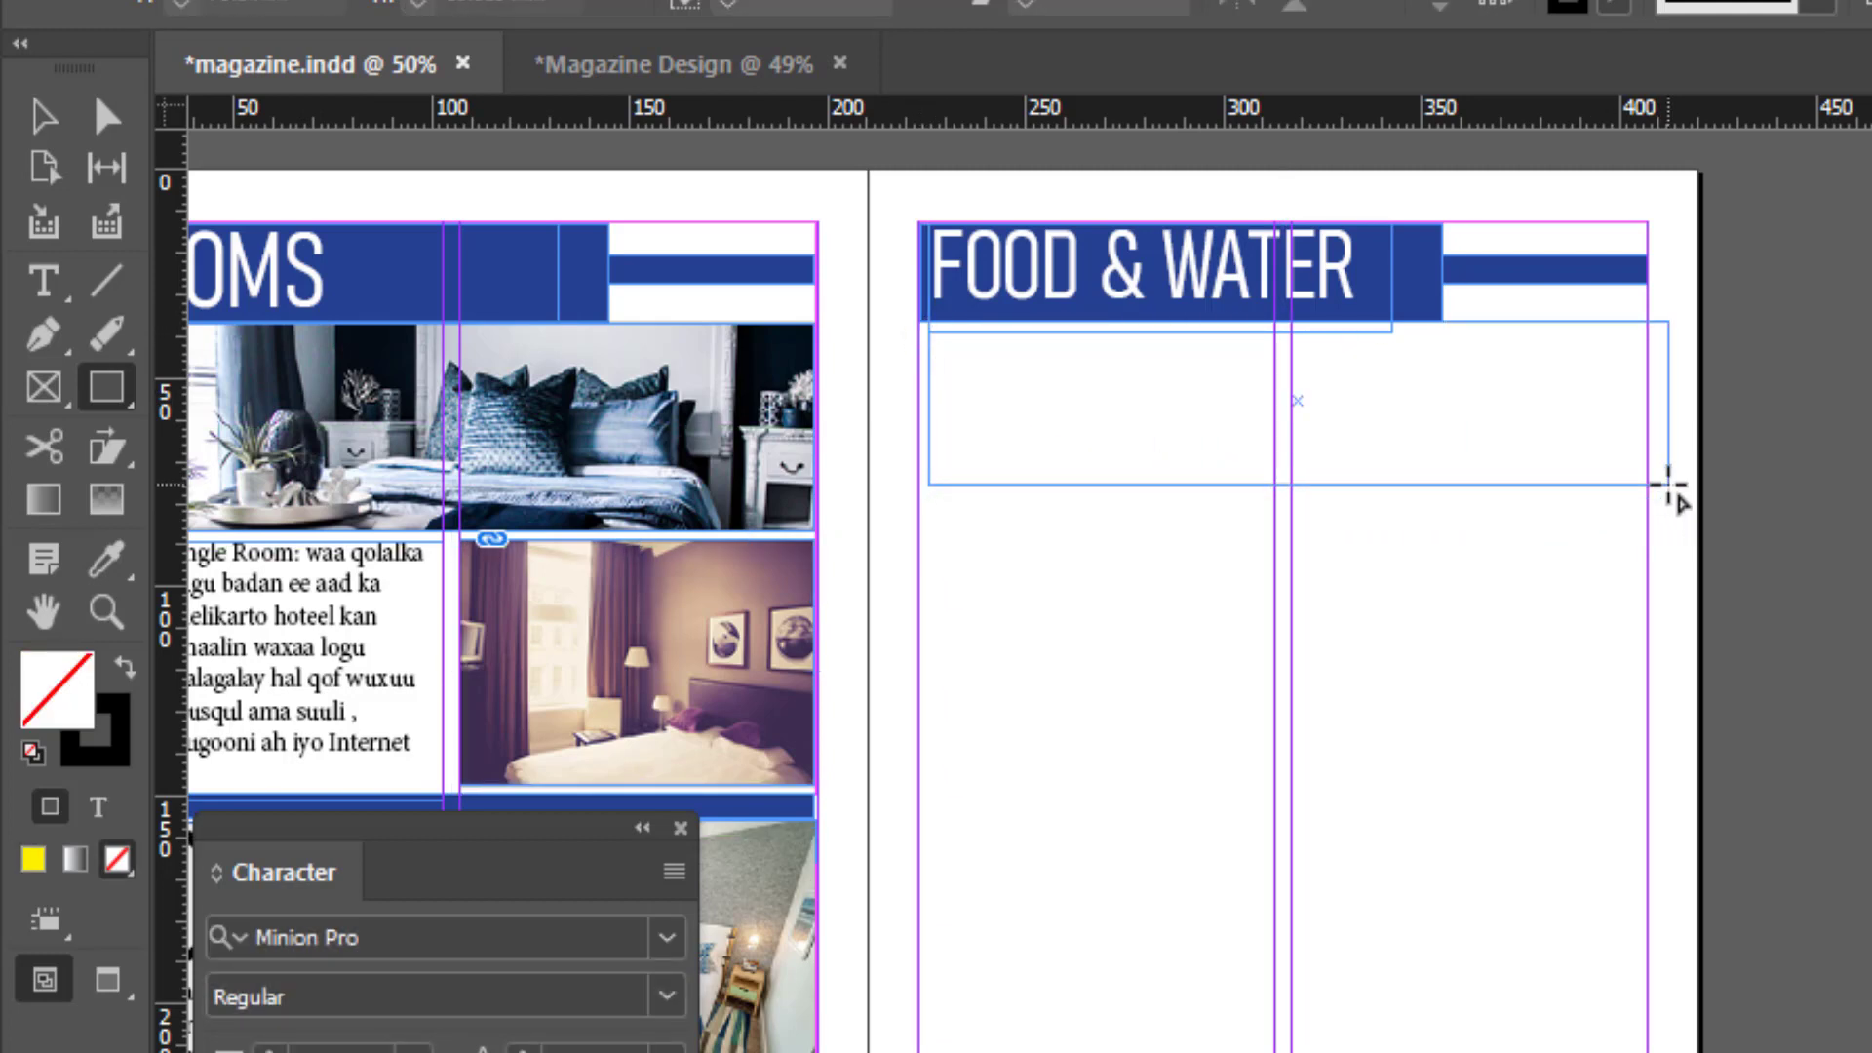
click(1614, 6)
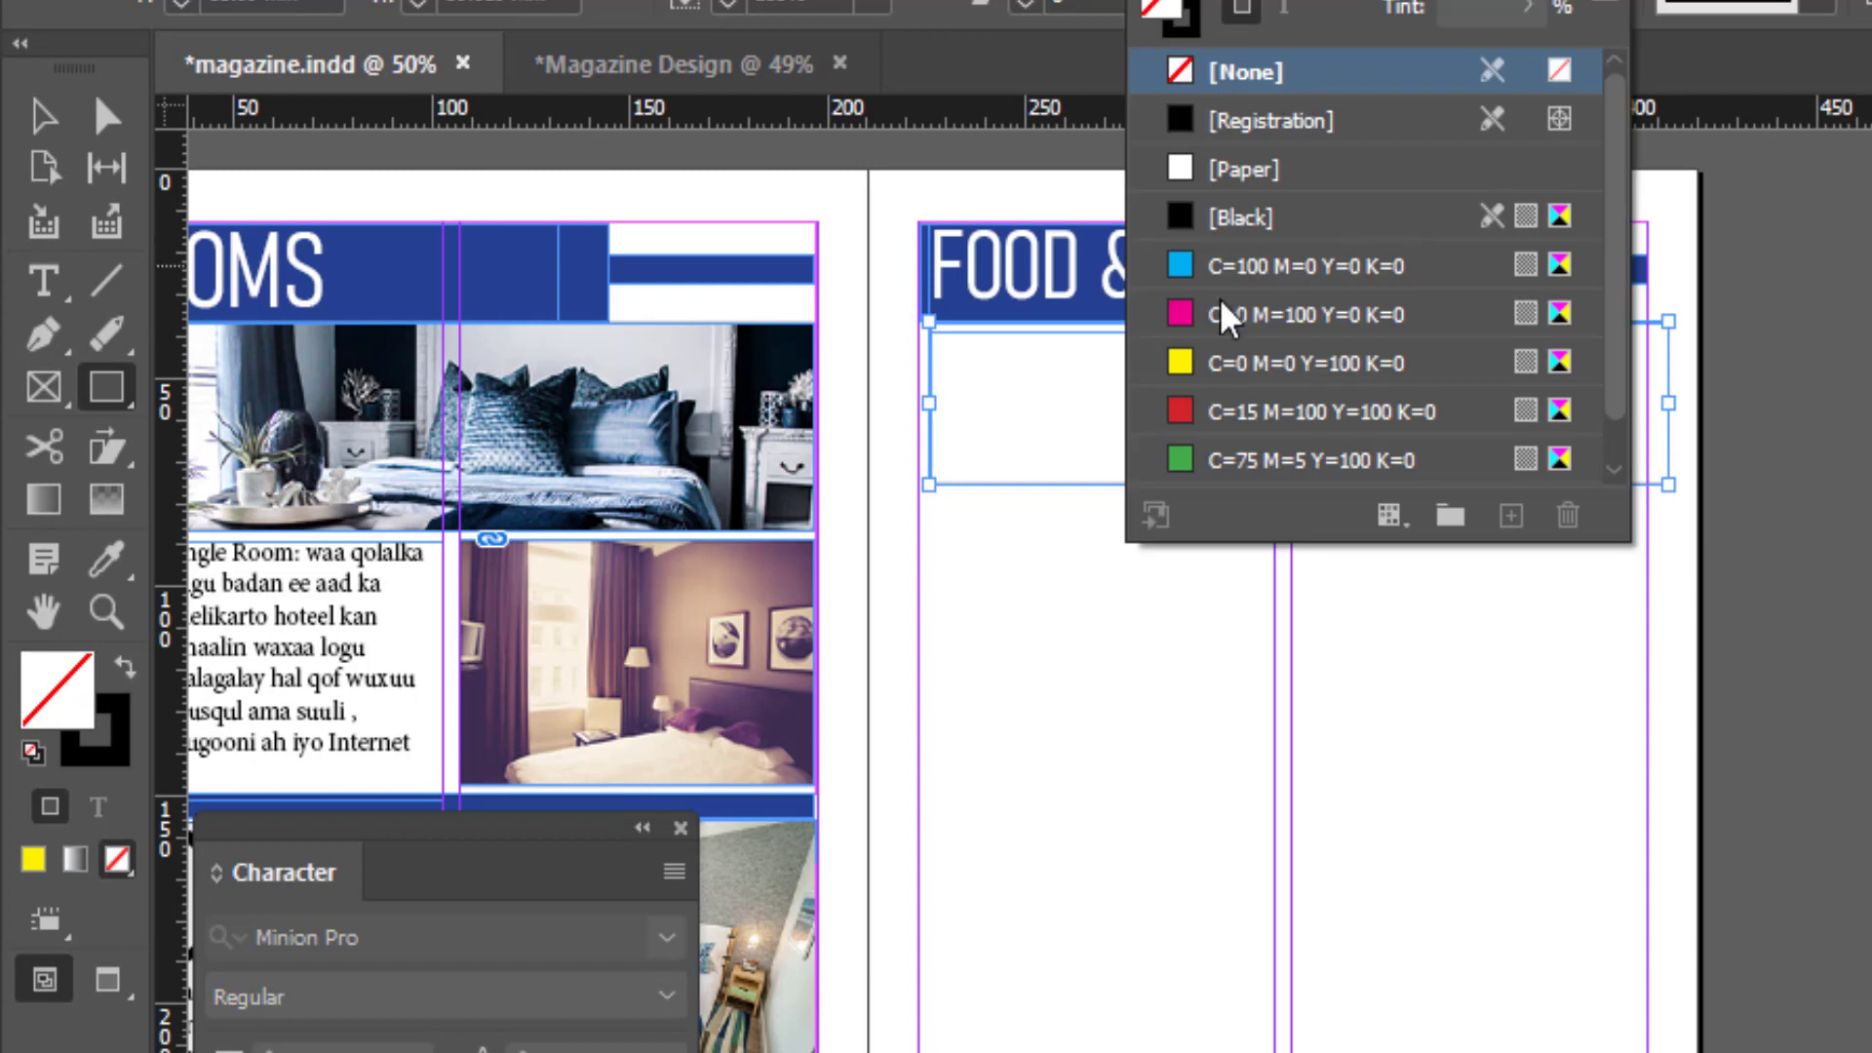
click(1204, 362)
click(29, 110)
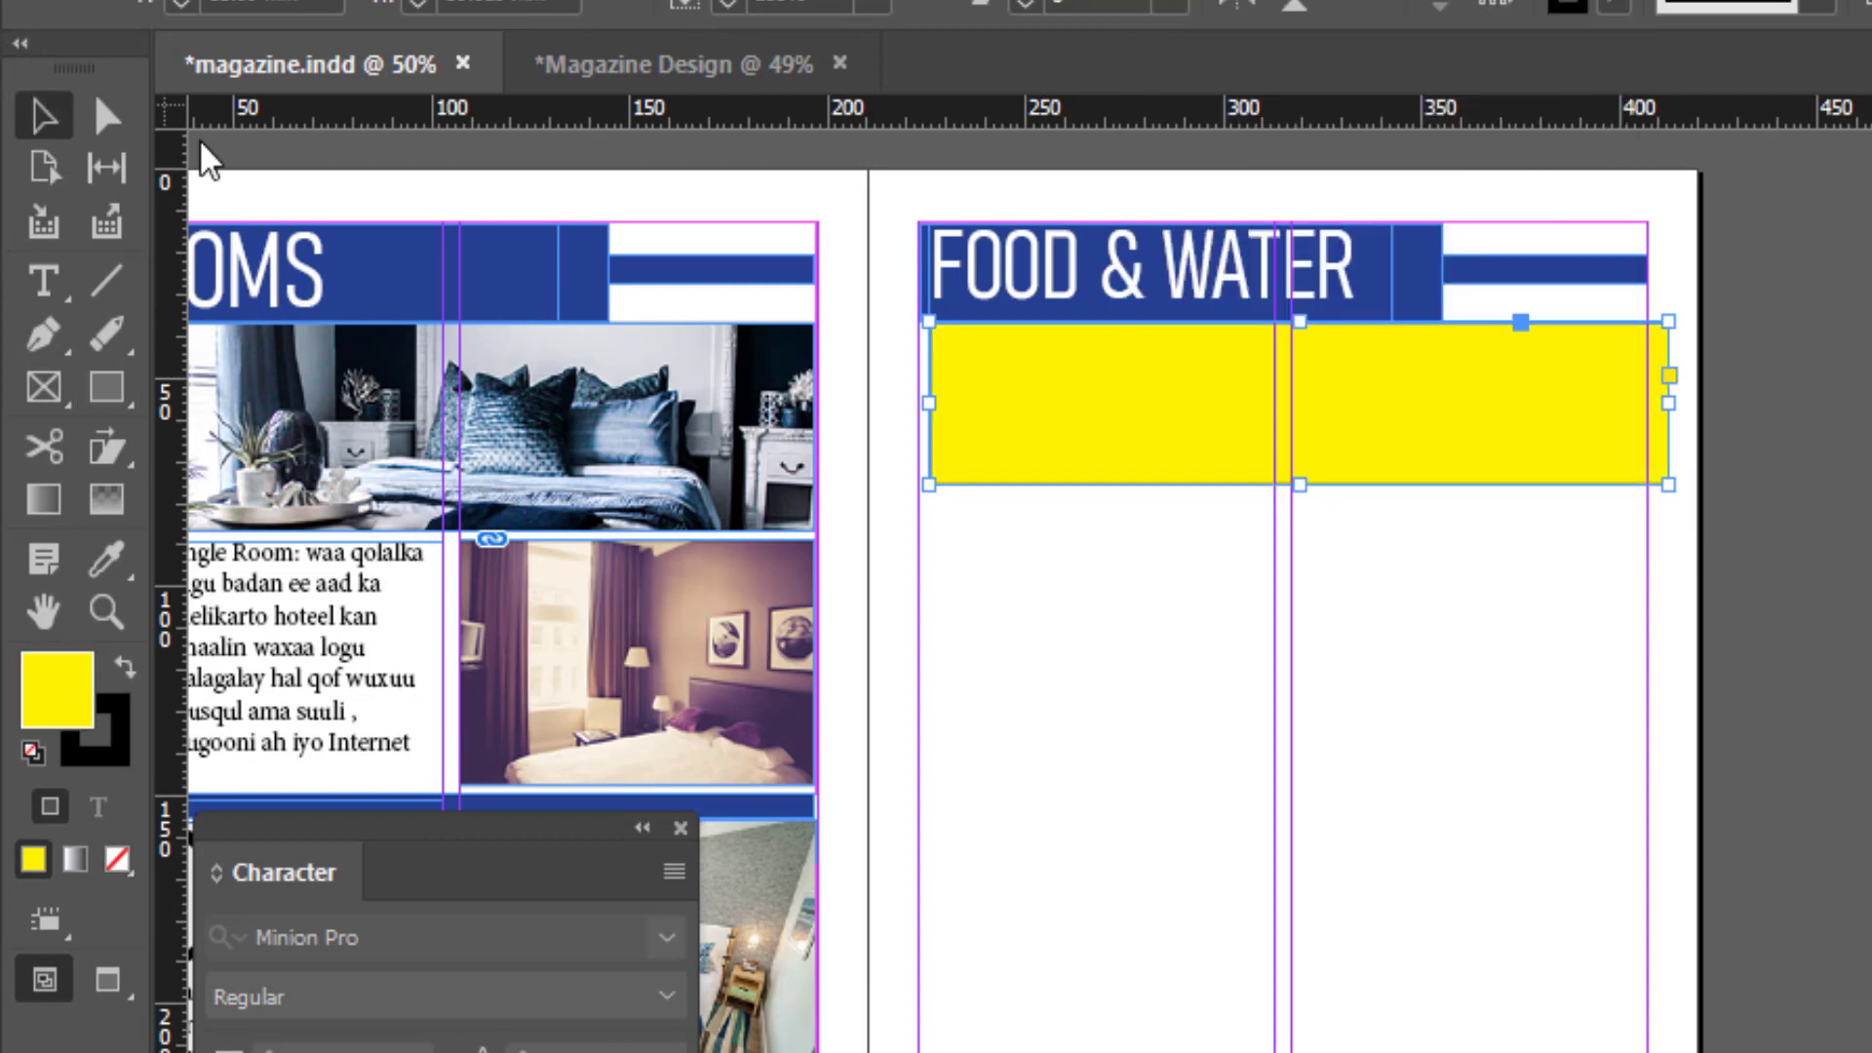
Step: Nudge the yellow rectangle left, narrow it to the right margin, and bring up the image folder
key(Left)
key(Left)
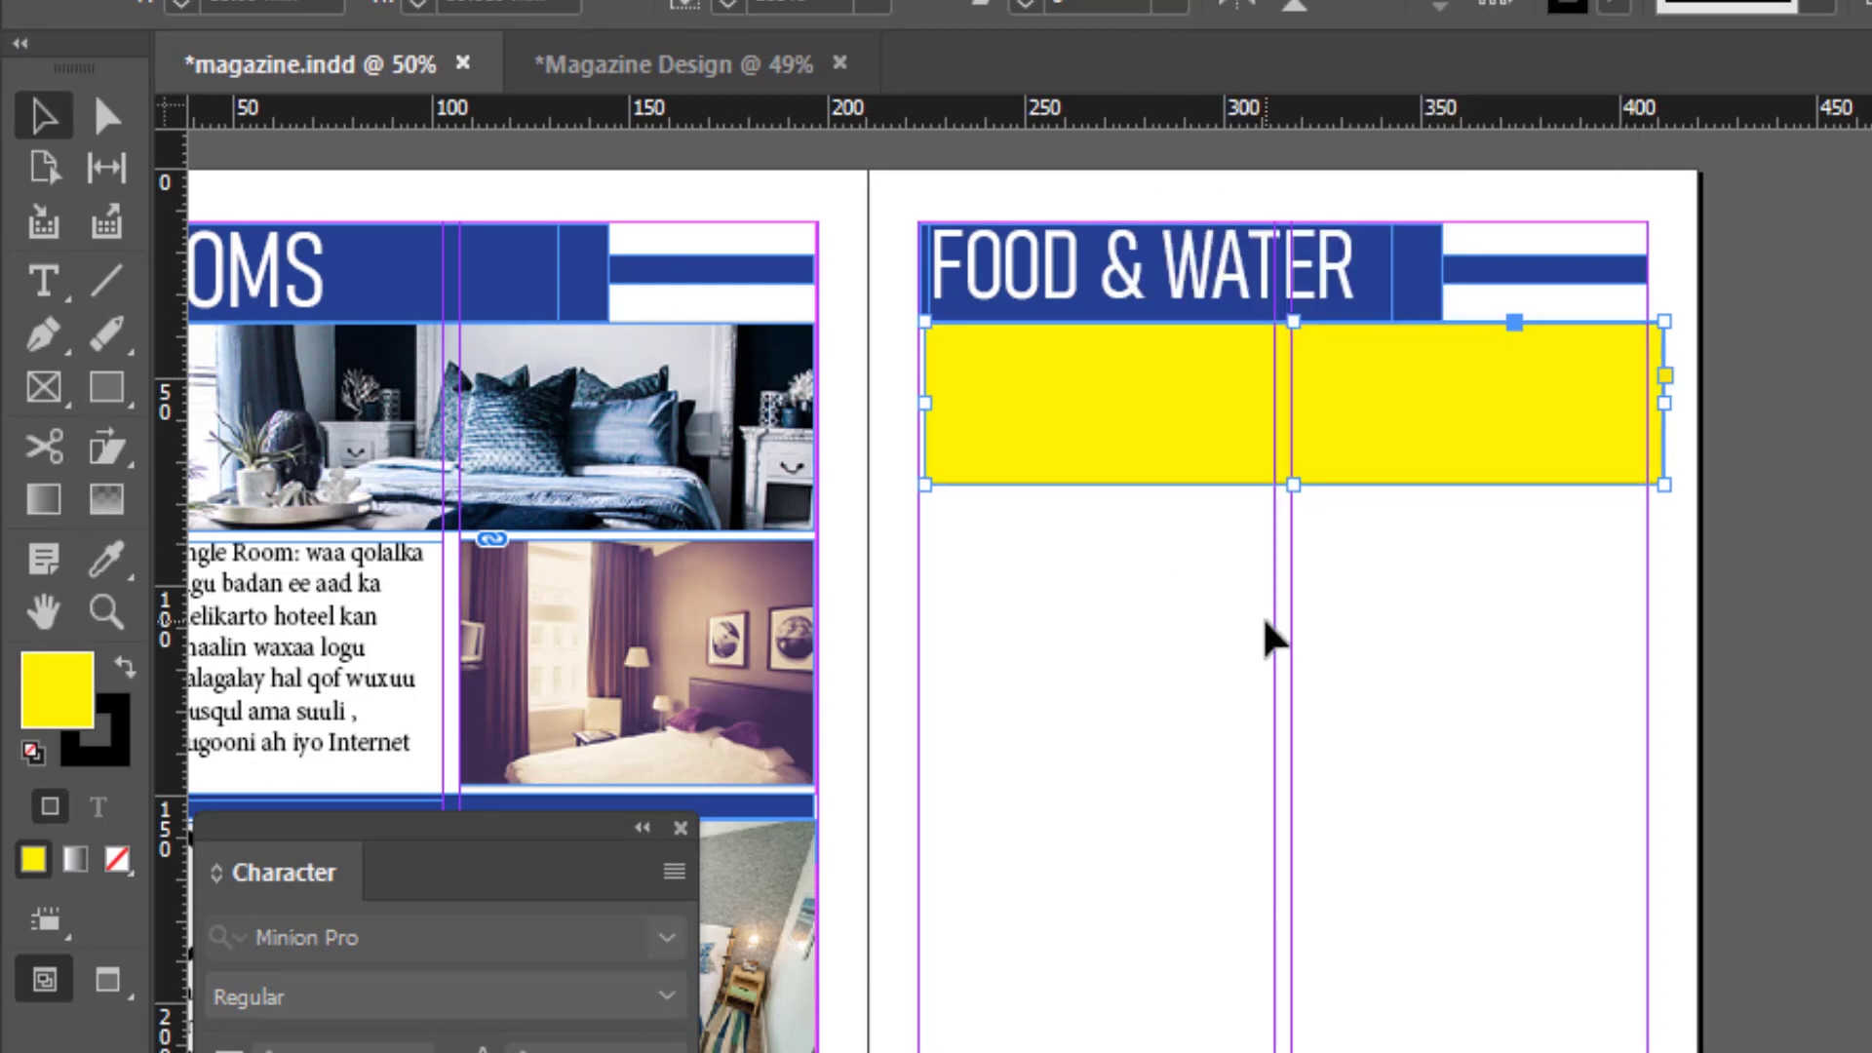
key(Left)
key(Left)
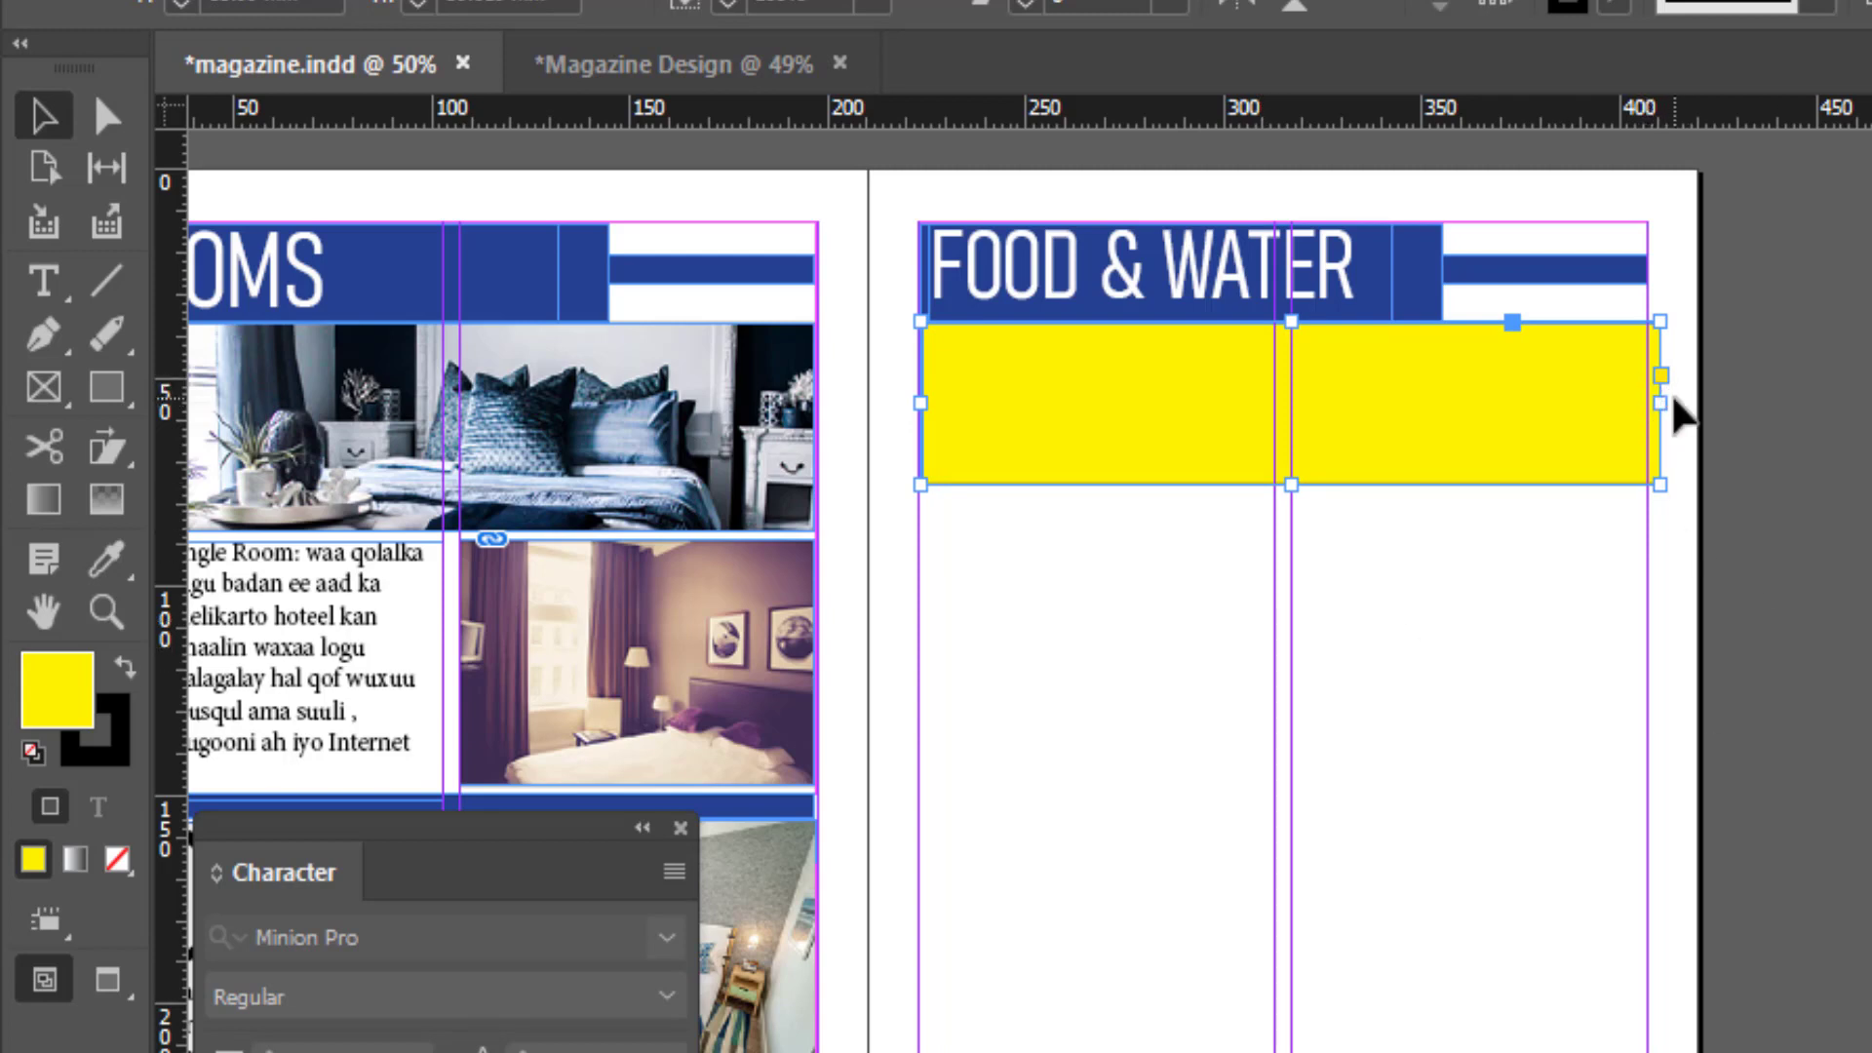
drag(1660, 402, 1647, 402)
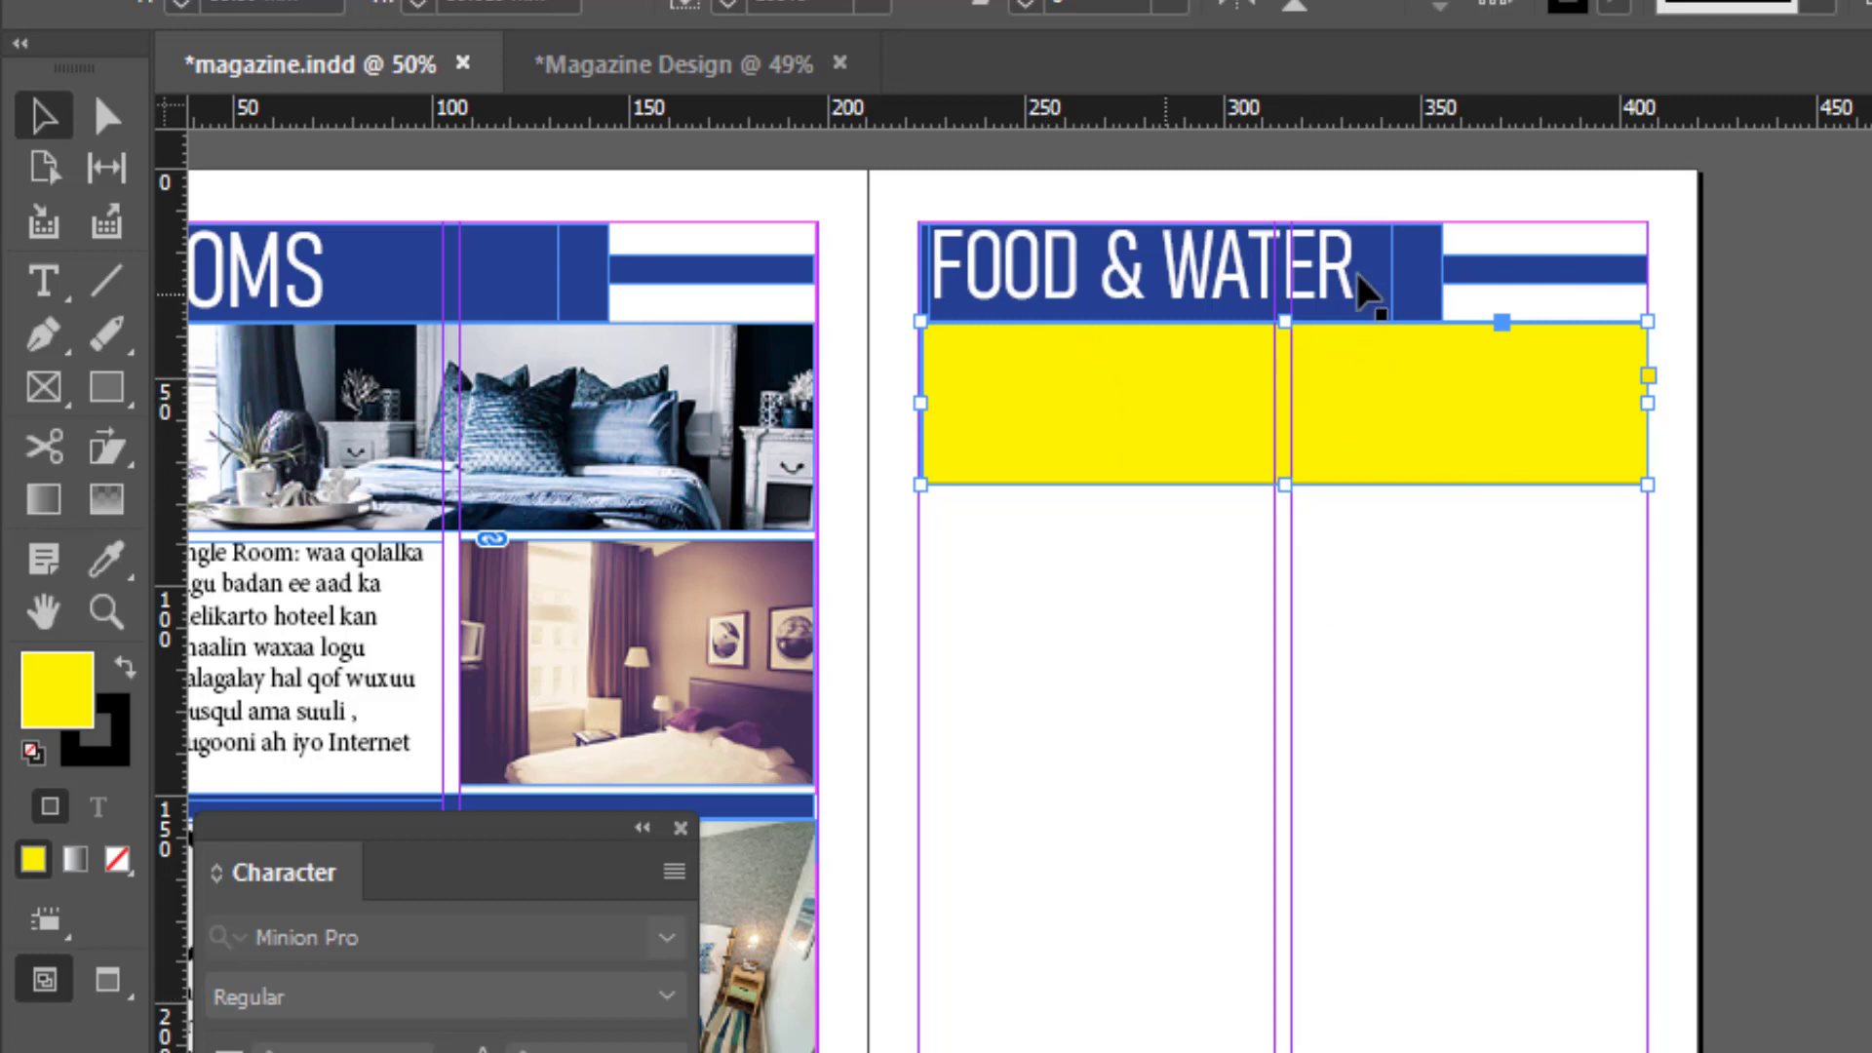
key(alt+Tab)
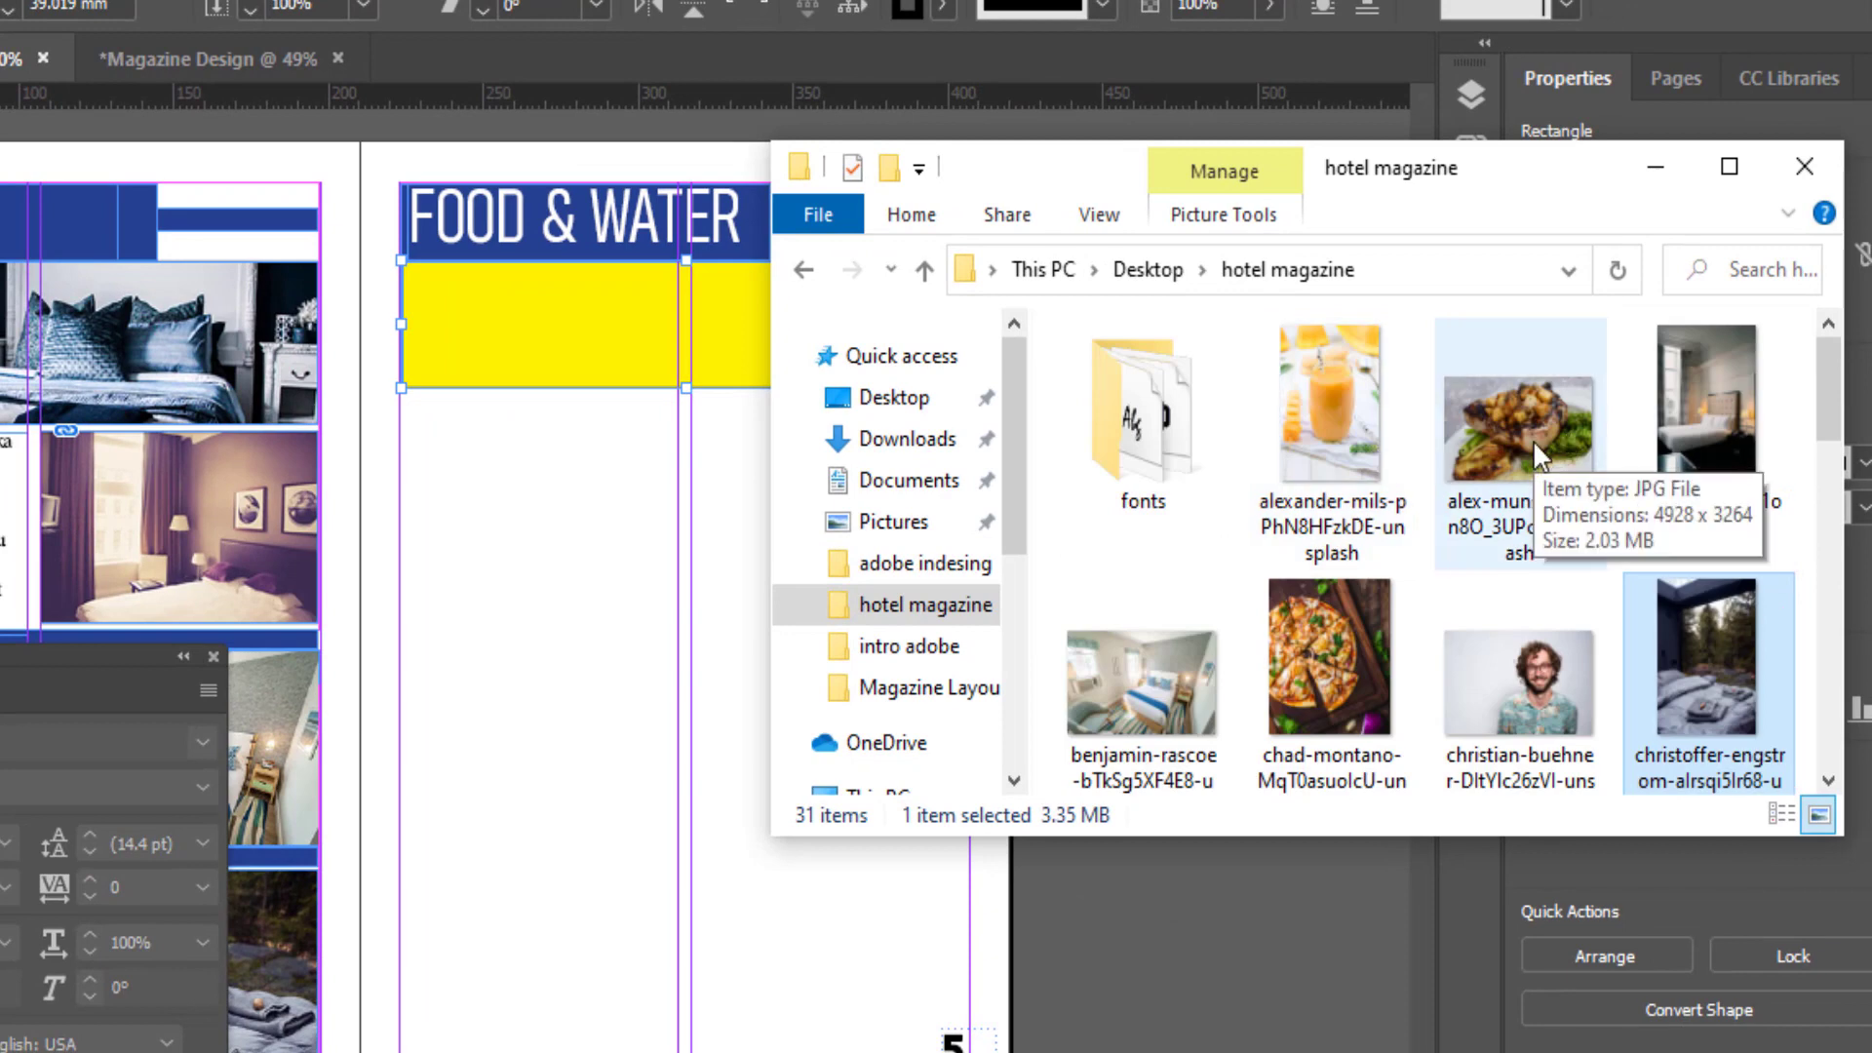
Step: Drag the alex-munsell food photo into the yellow frame and minimize the Explorer window
drag(1533, 441, 600, 325)
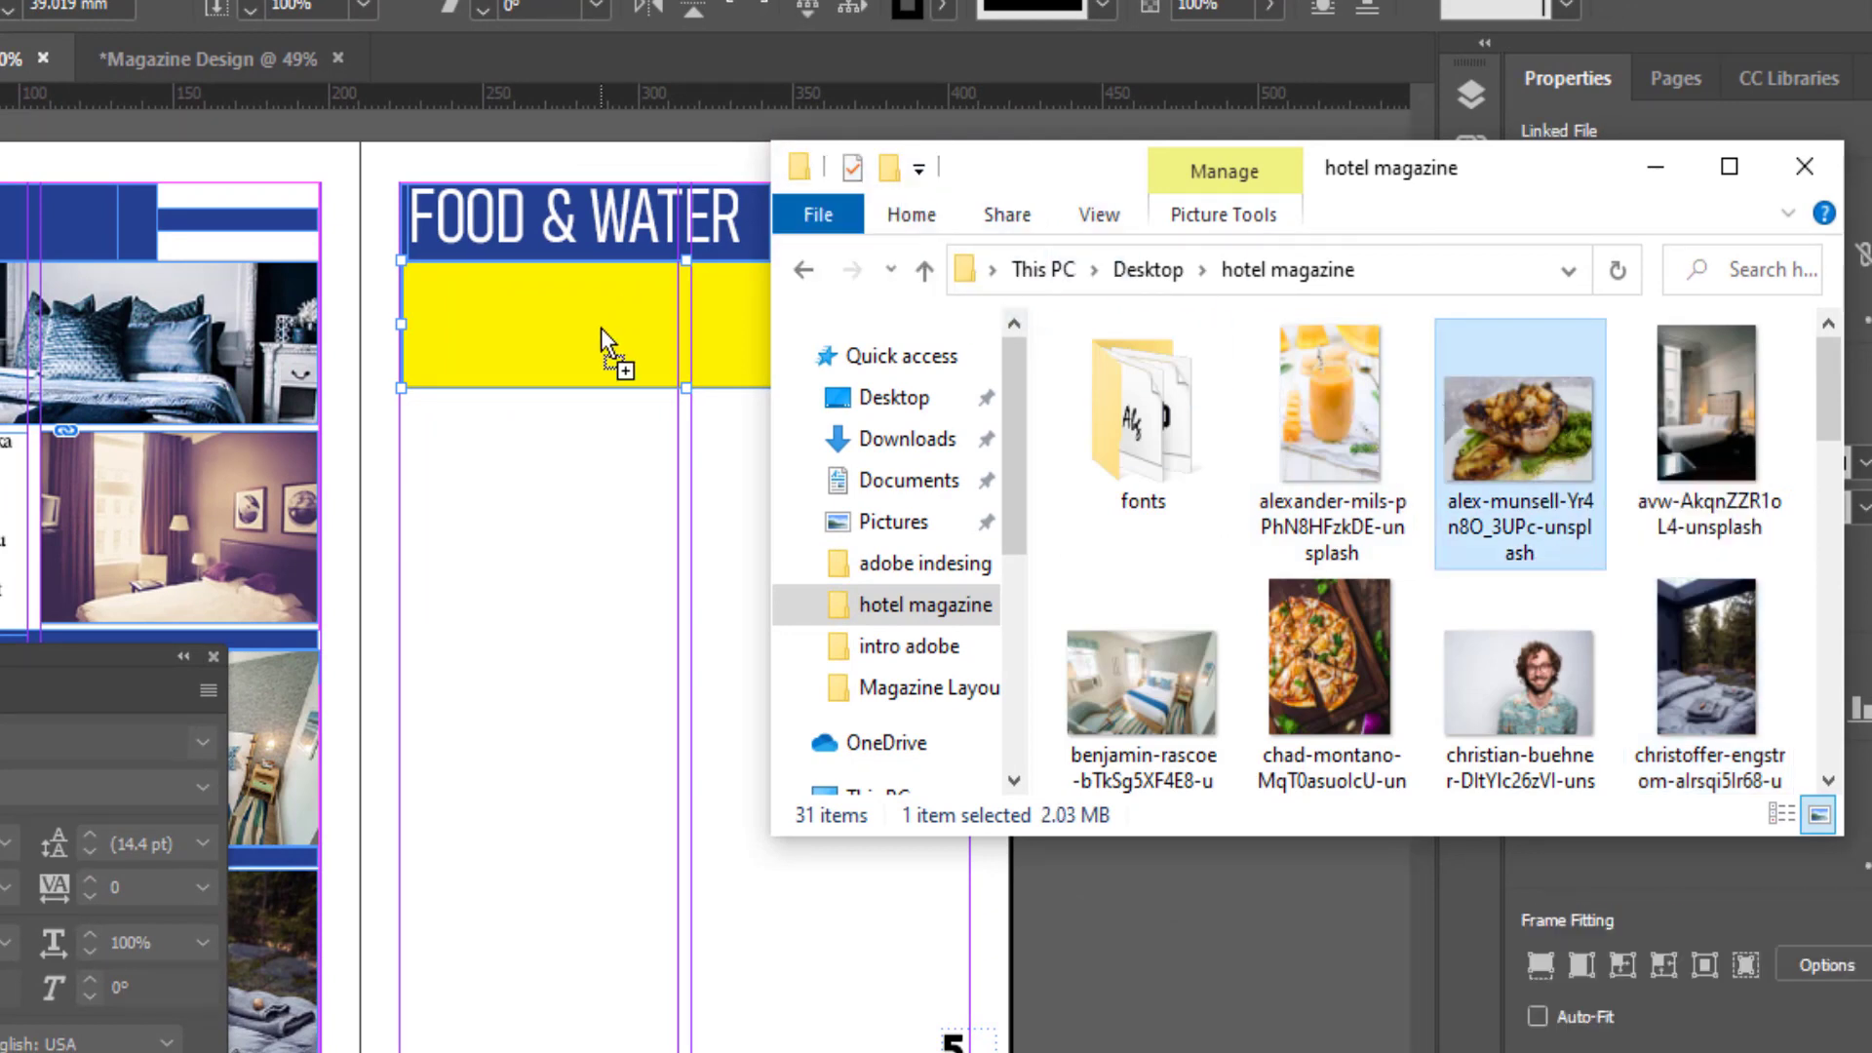
click(1655, 166)
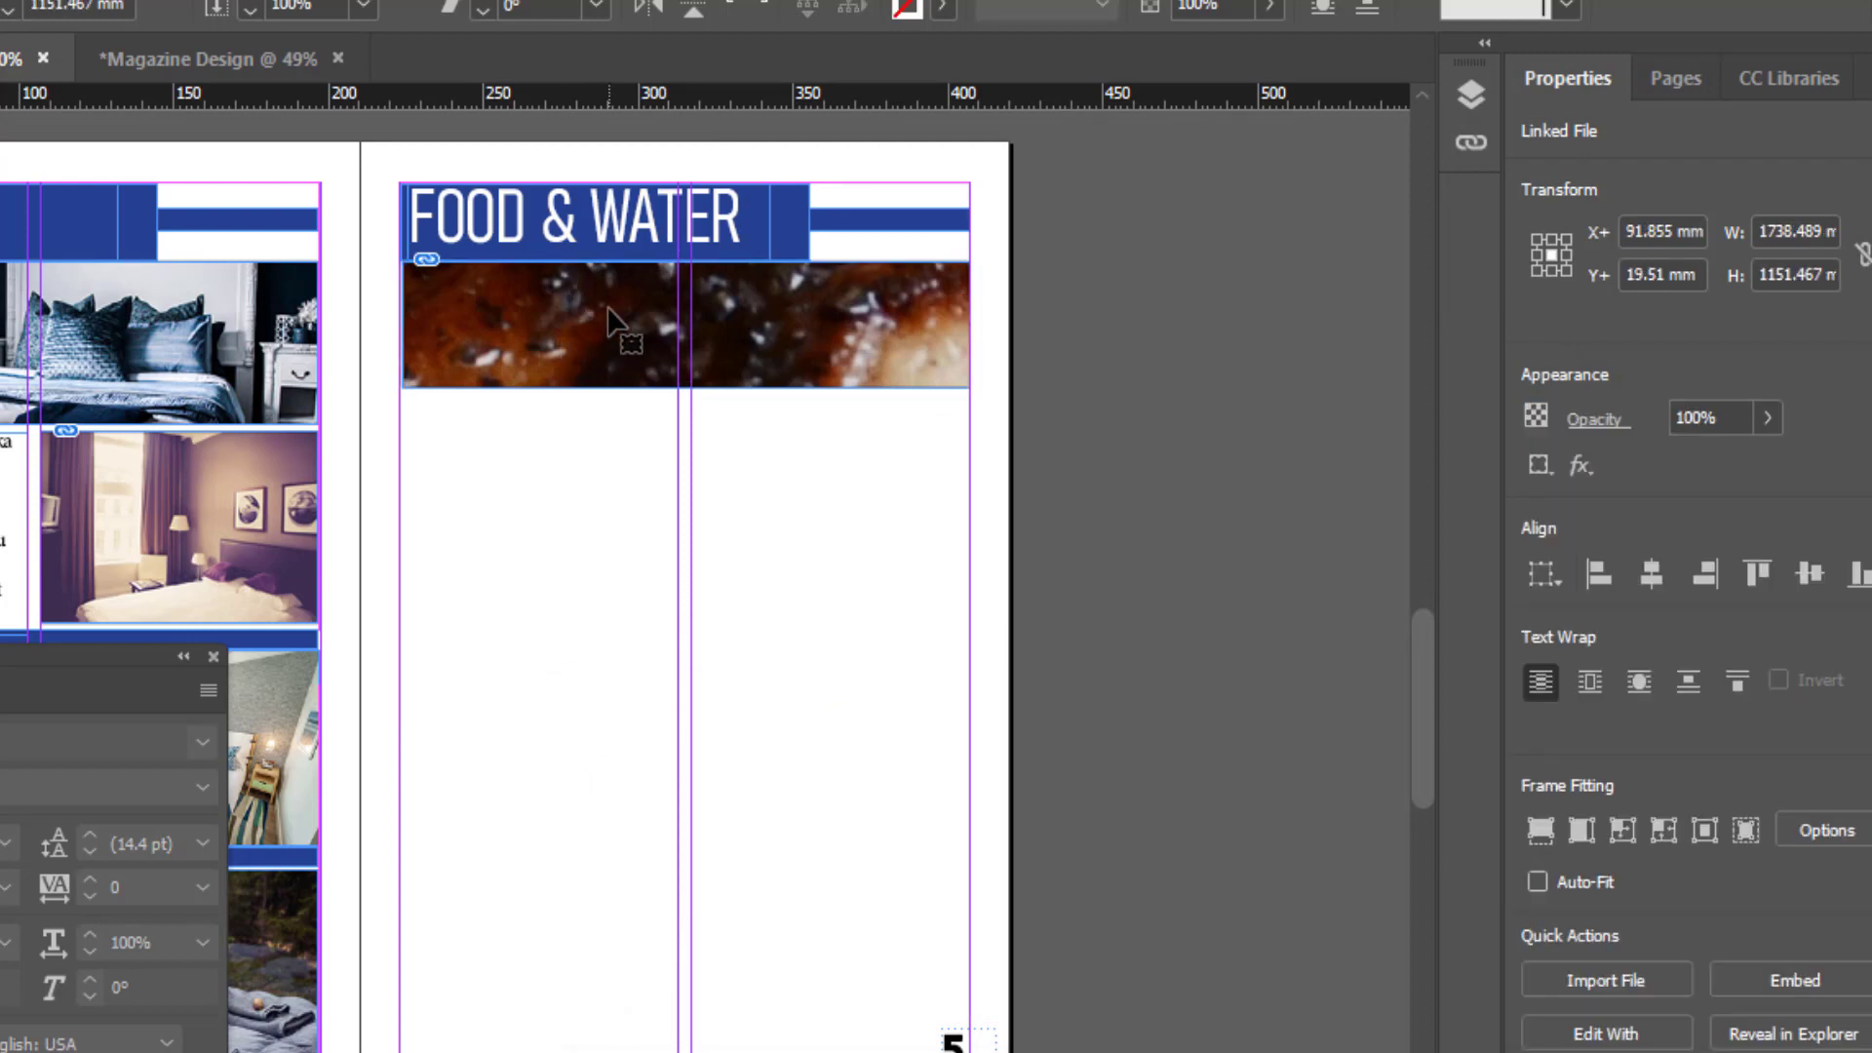
Step: Shrink the oversized food image frame to banner size and nudge it down under the heading
key(ctrl+minus)
key(ctrl+minus)
key(ctrl+minus)
key(ctrl+minus)
key(ctrl+minus)
key(ctrl+minus)
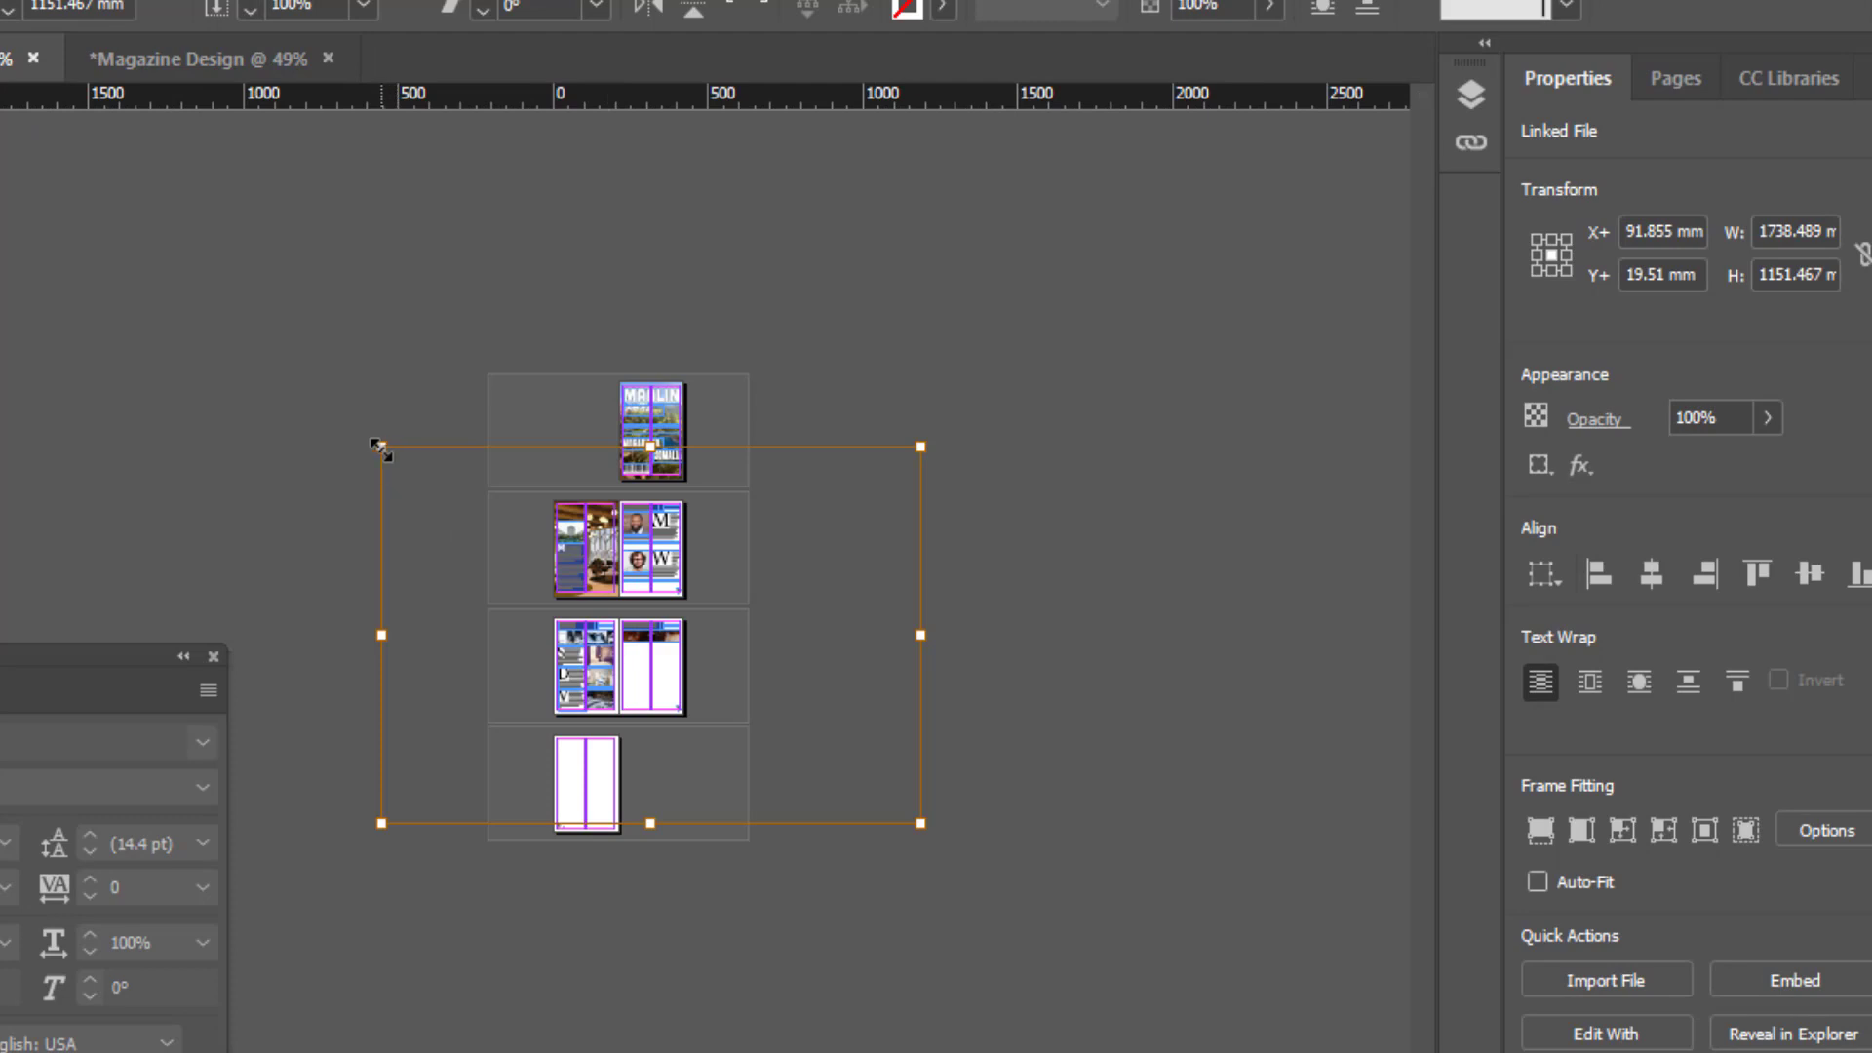
drag(381, 448, 606, 604)
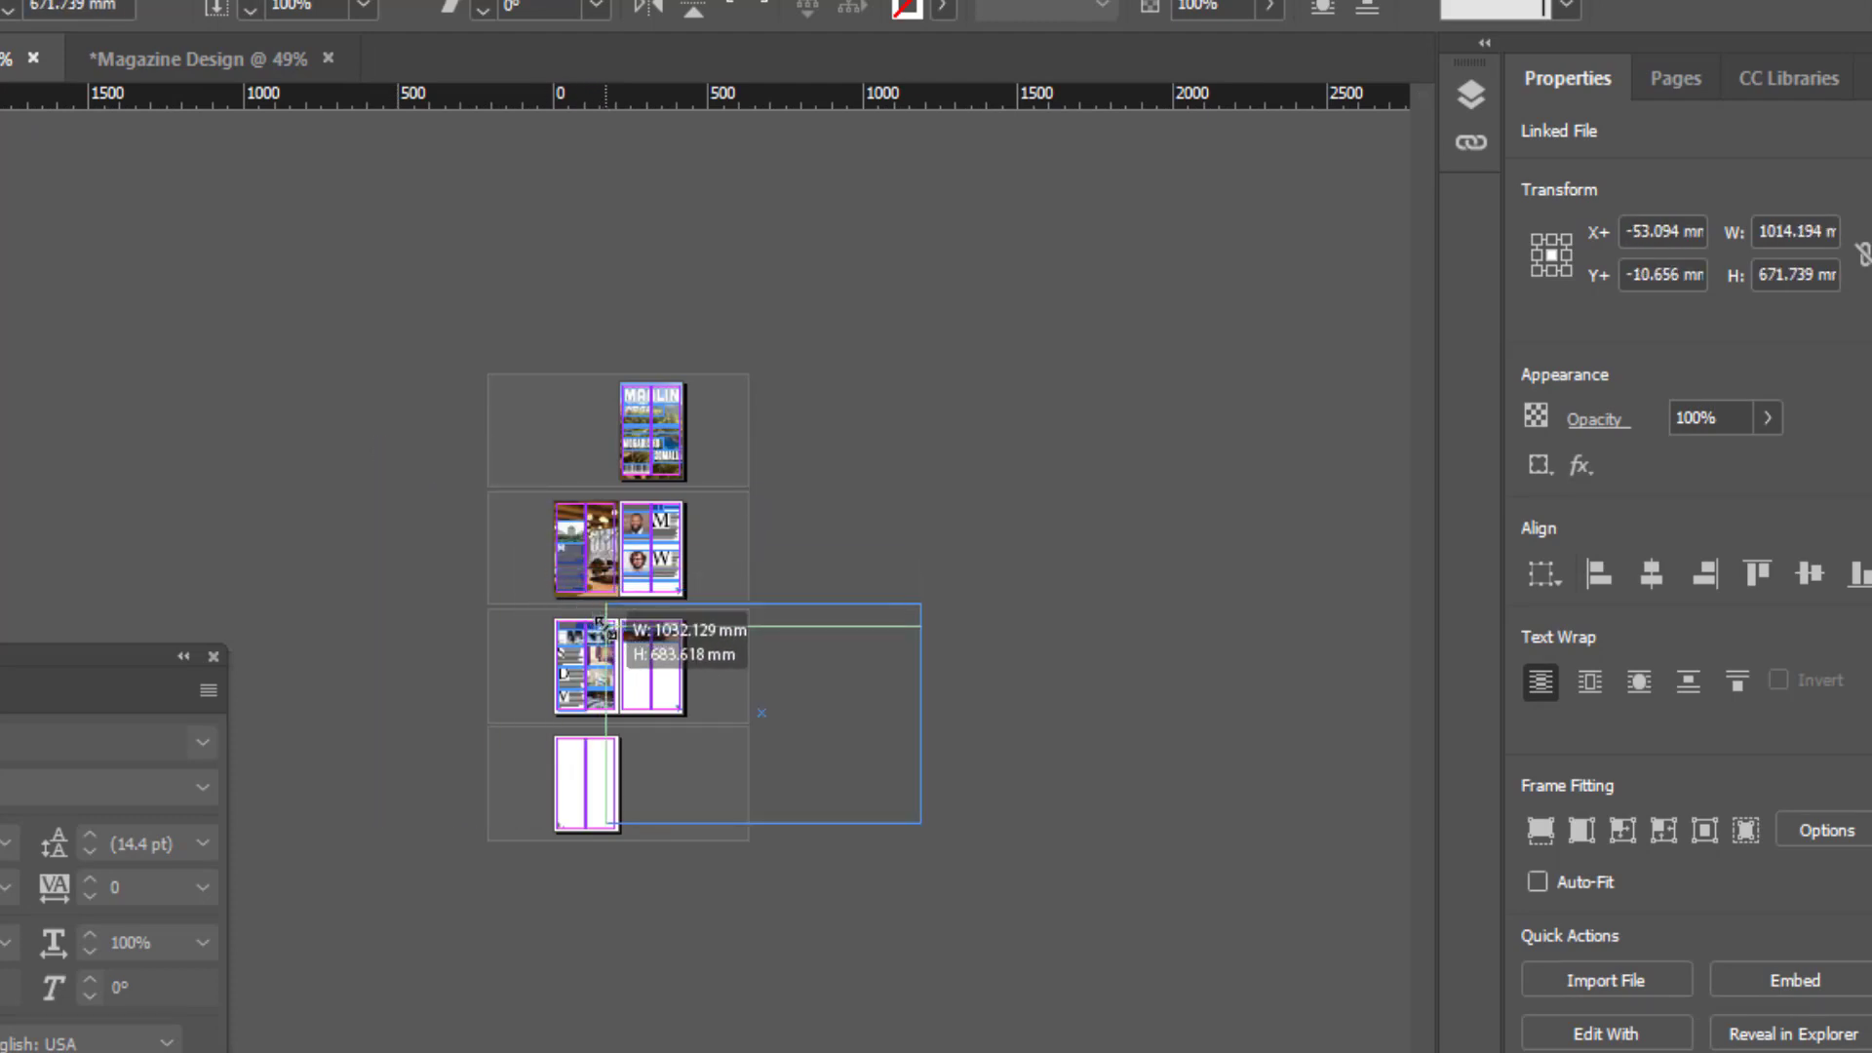
drag(921, 823, 663, 675)
scroll(661, 669, up, 3)
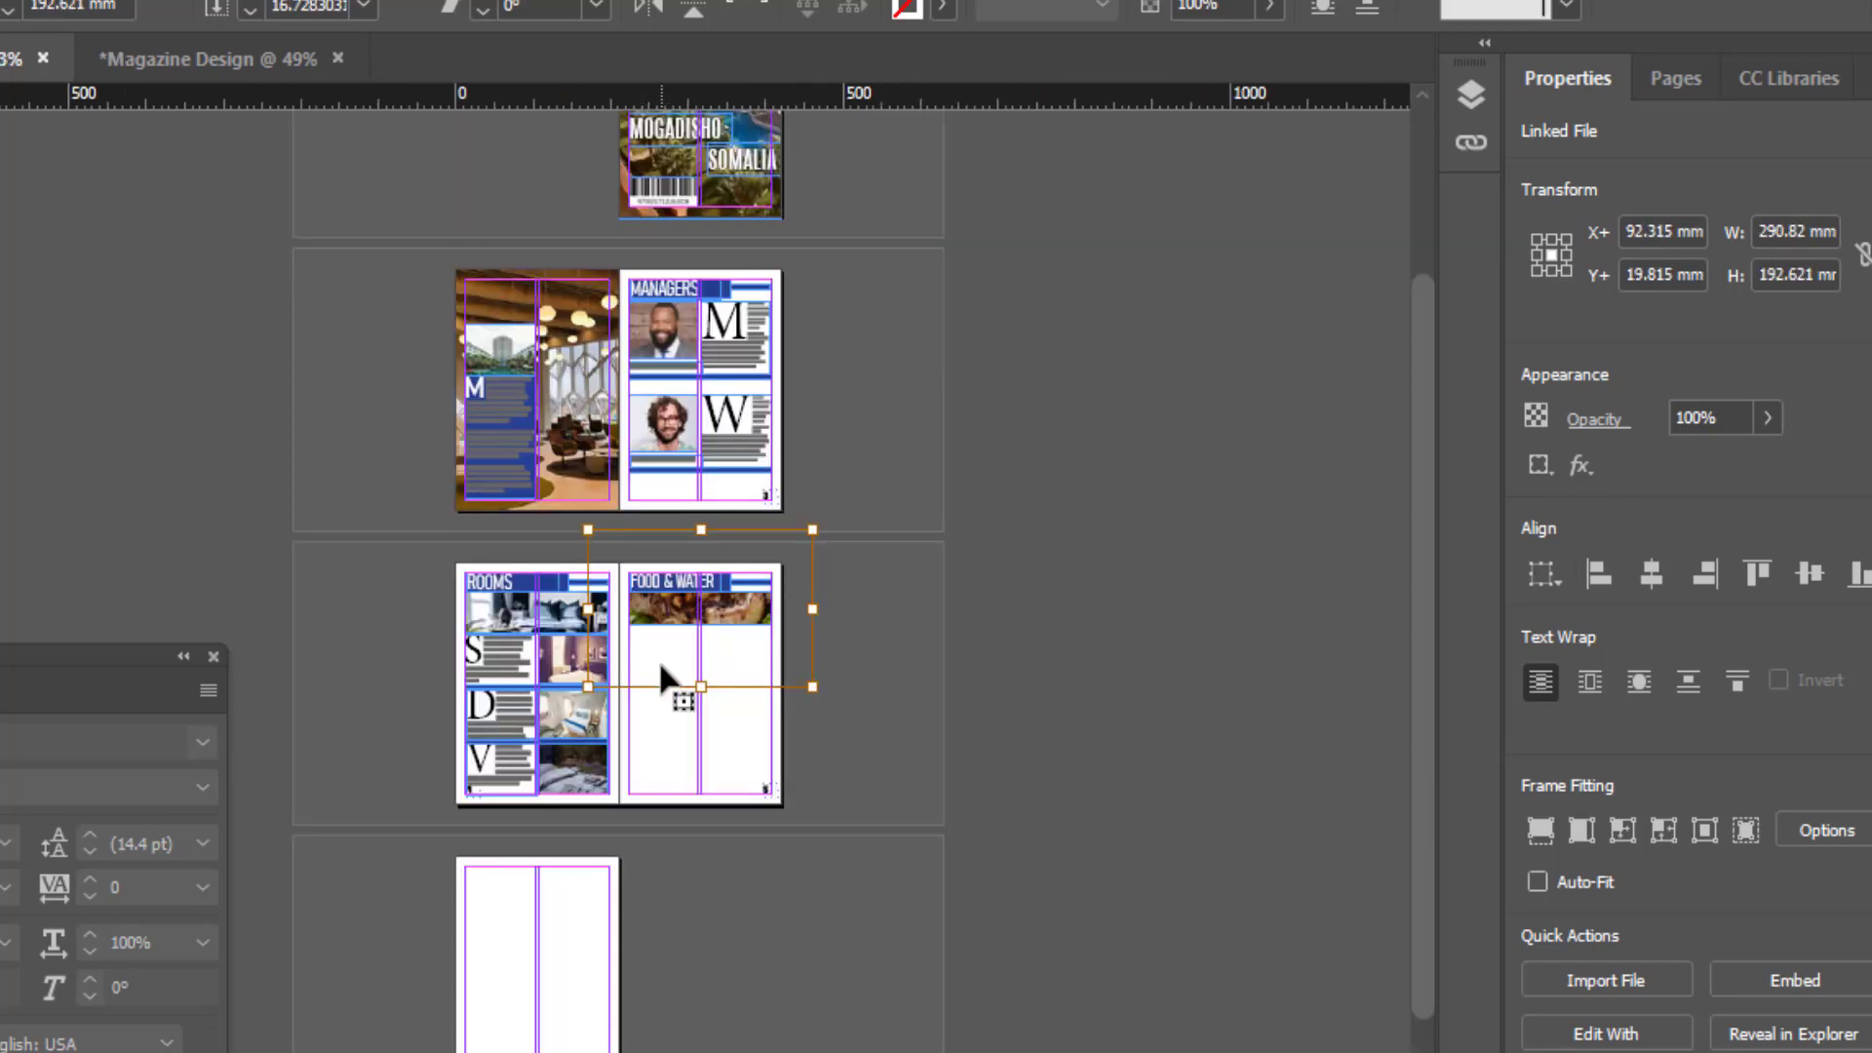
scroll(661, 668, up, 2)
scroll(661, 669, up, 2)
scroll(661, 669, up, 2)
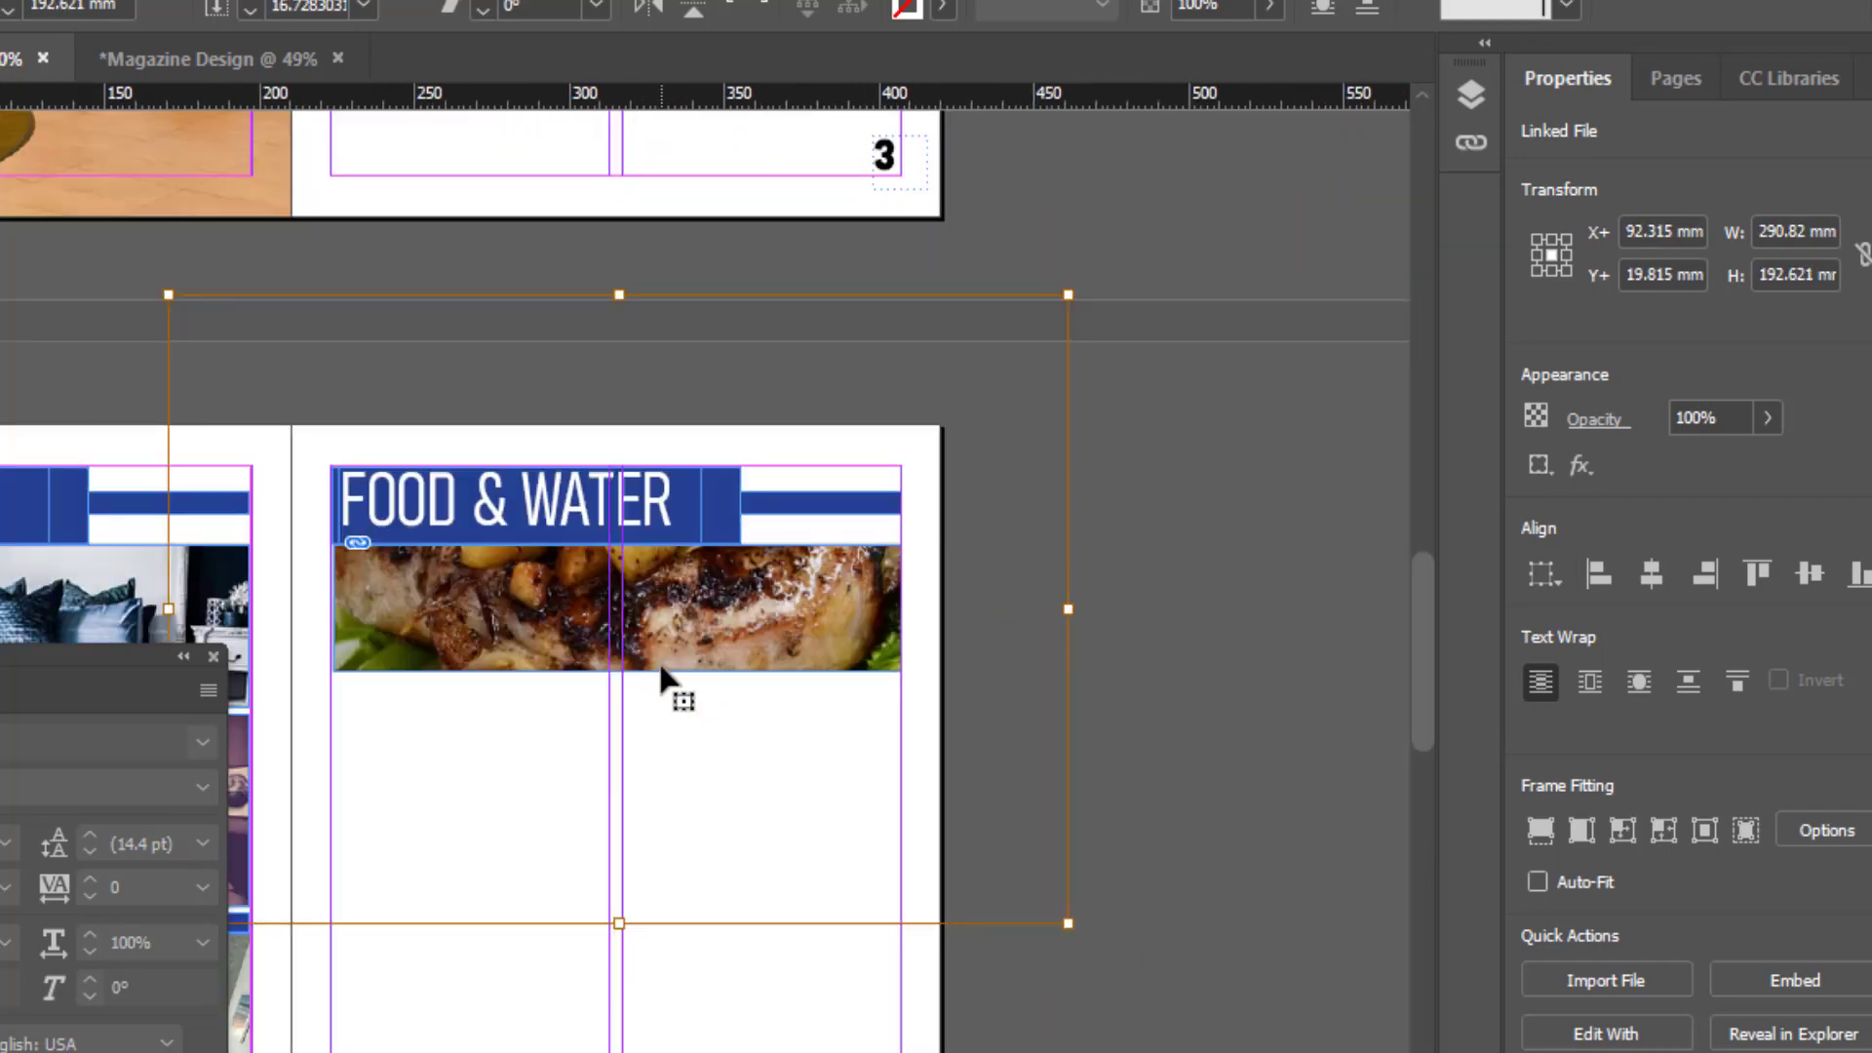
scroll(660, 670, down, 2)
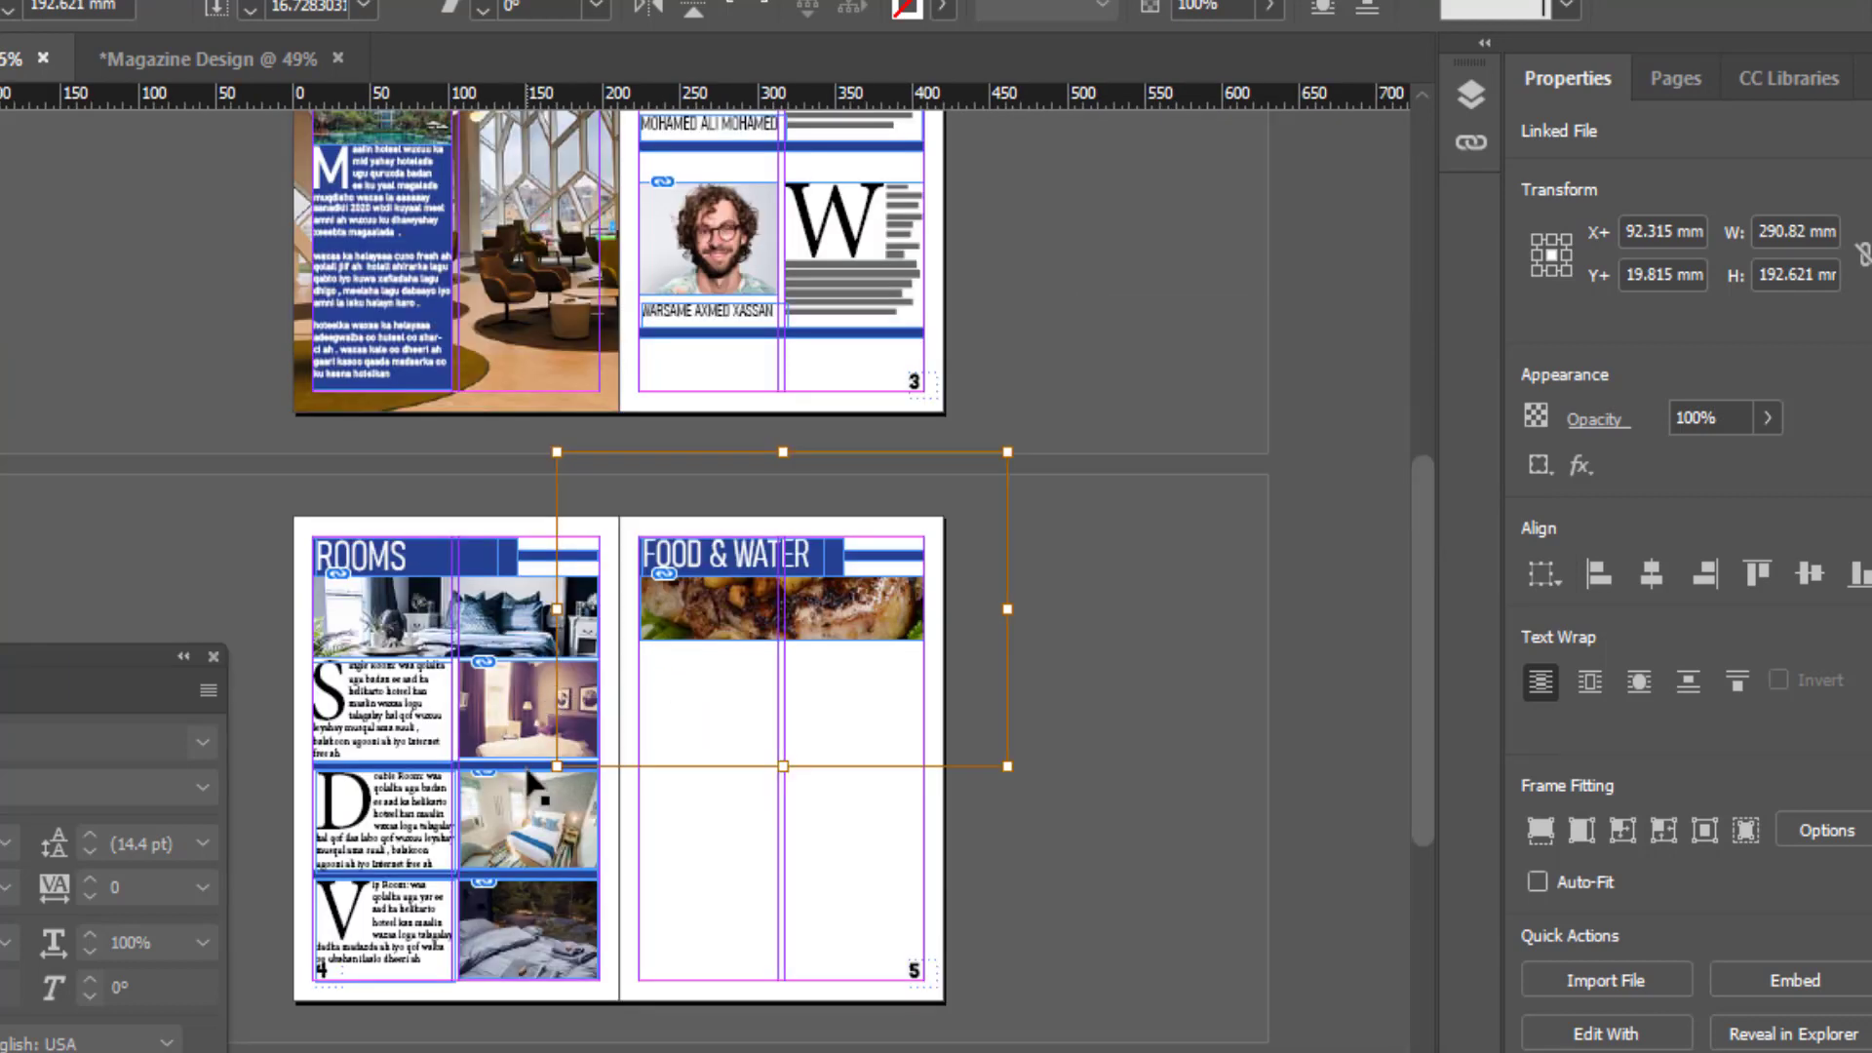
drag(557, 766, 642, 705)
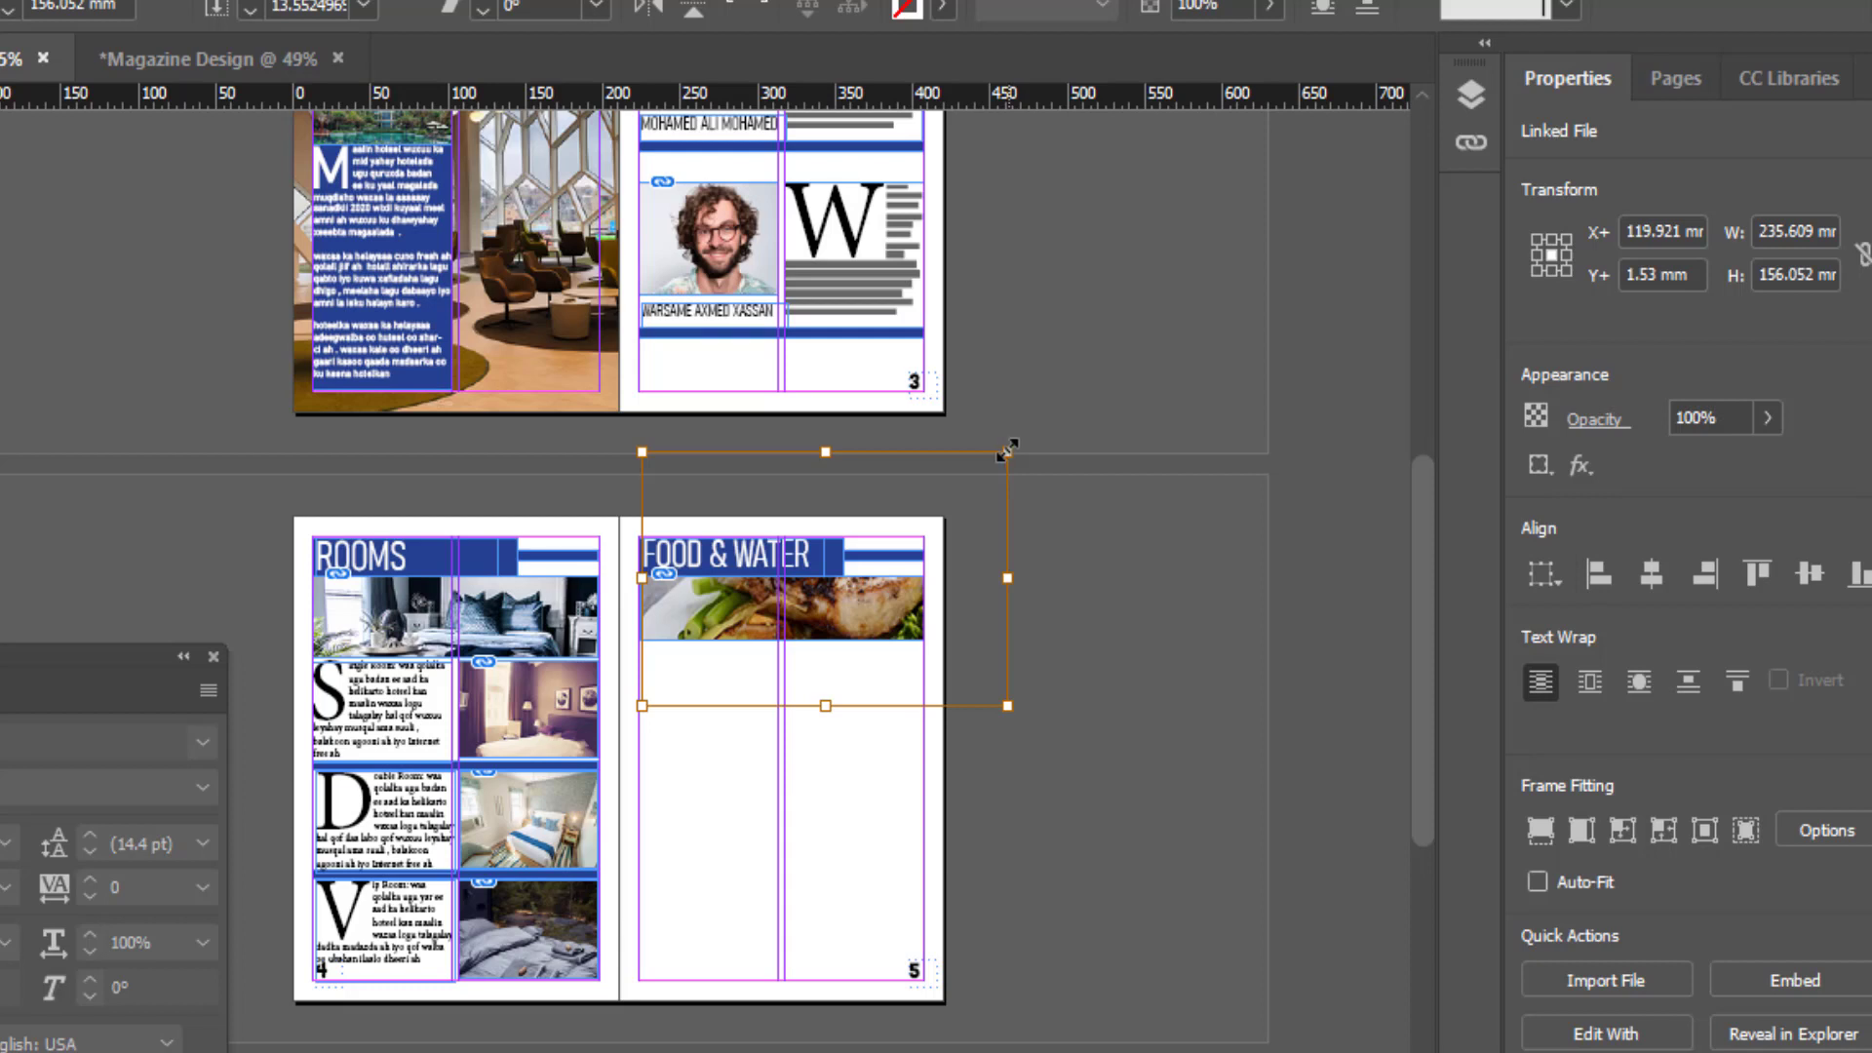
drag(1007, 450, 922, 509)
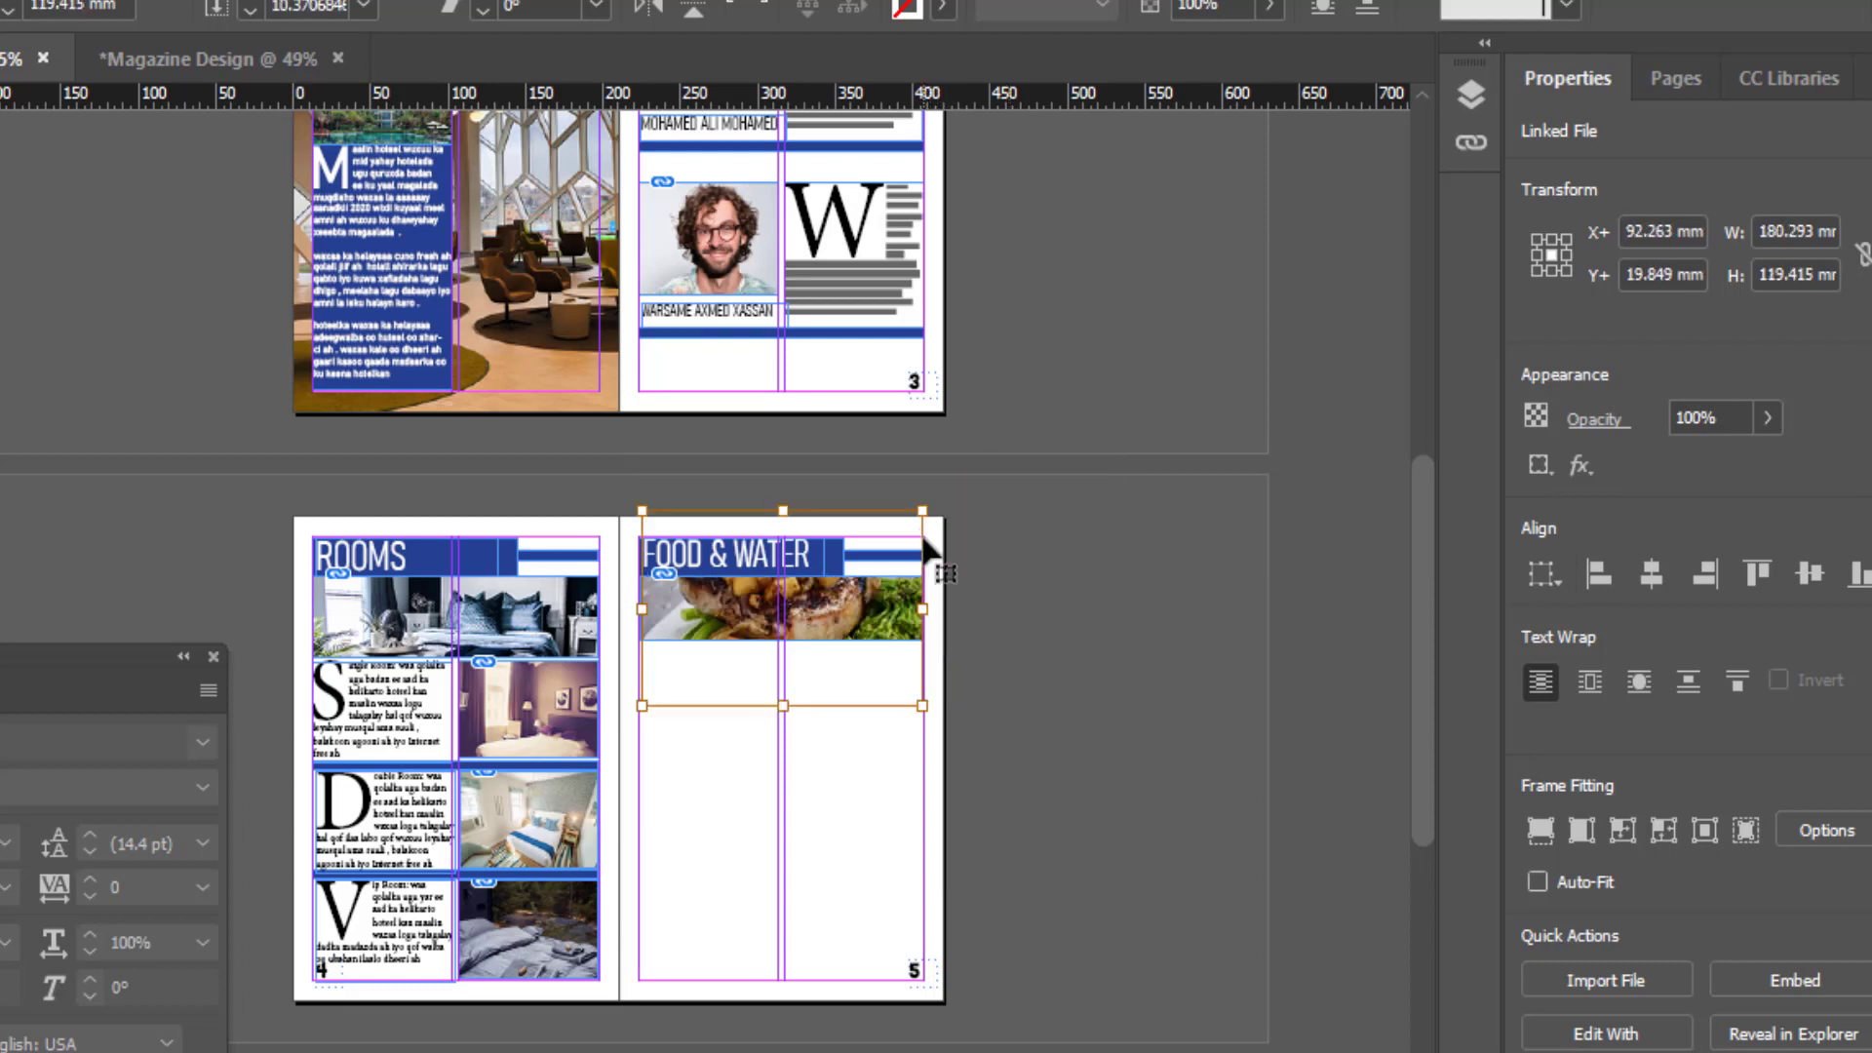
key(Down)
key(Down)
key(Down)
key(Down)
key(Down)
key(Down)
key(Down)
key(Down)
key(Down)
key(Down)
key(Down)
key(Down)
key(Down)
key(Down)
key(Down)
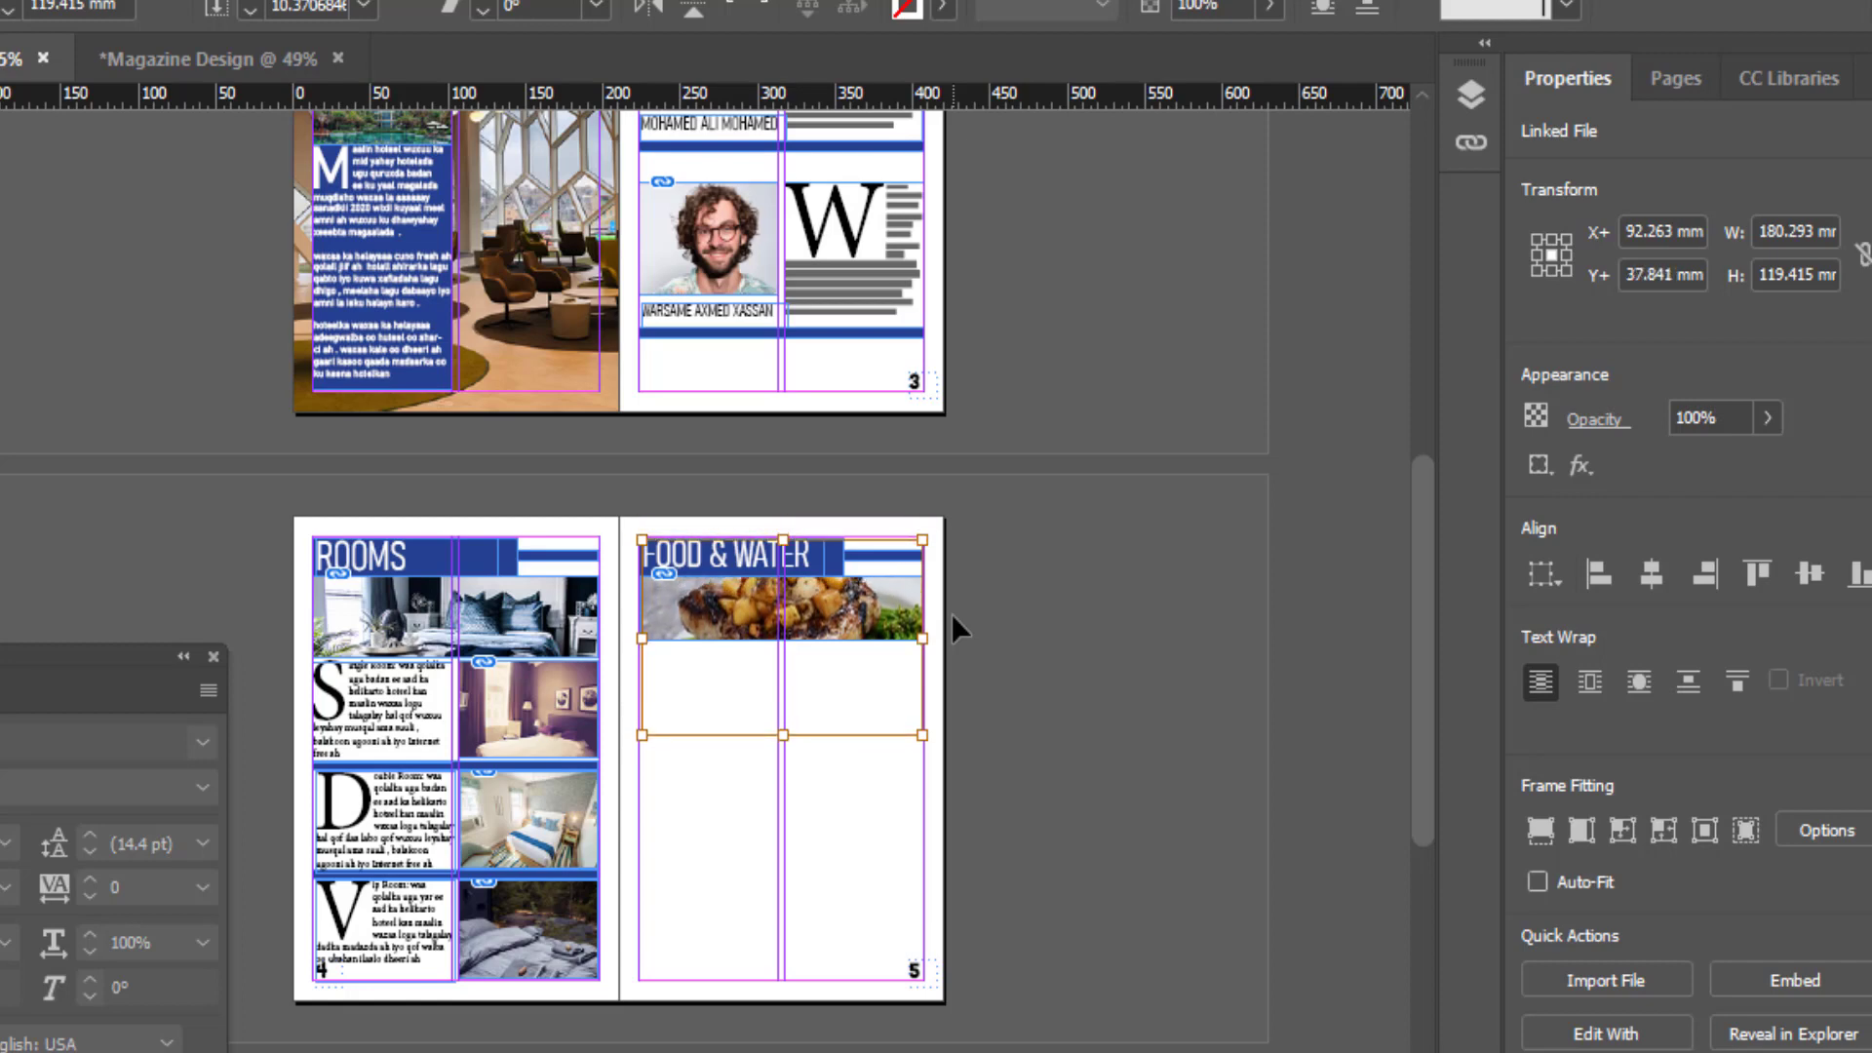
click(1060, 611)
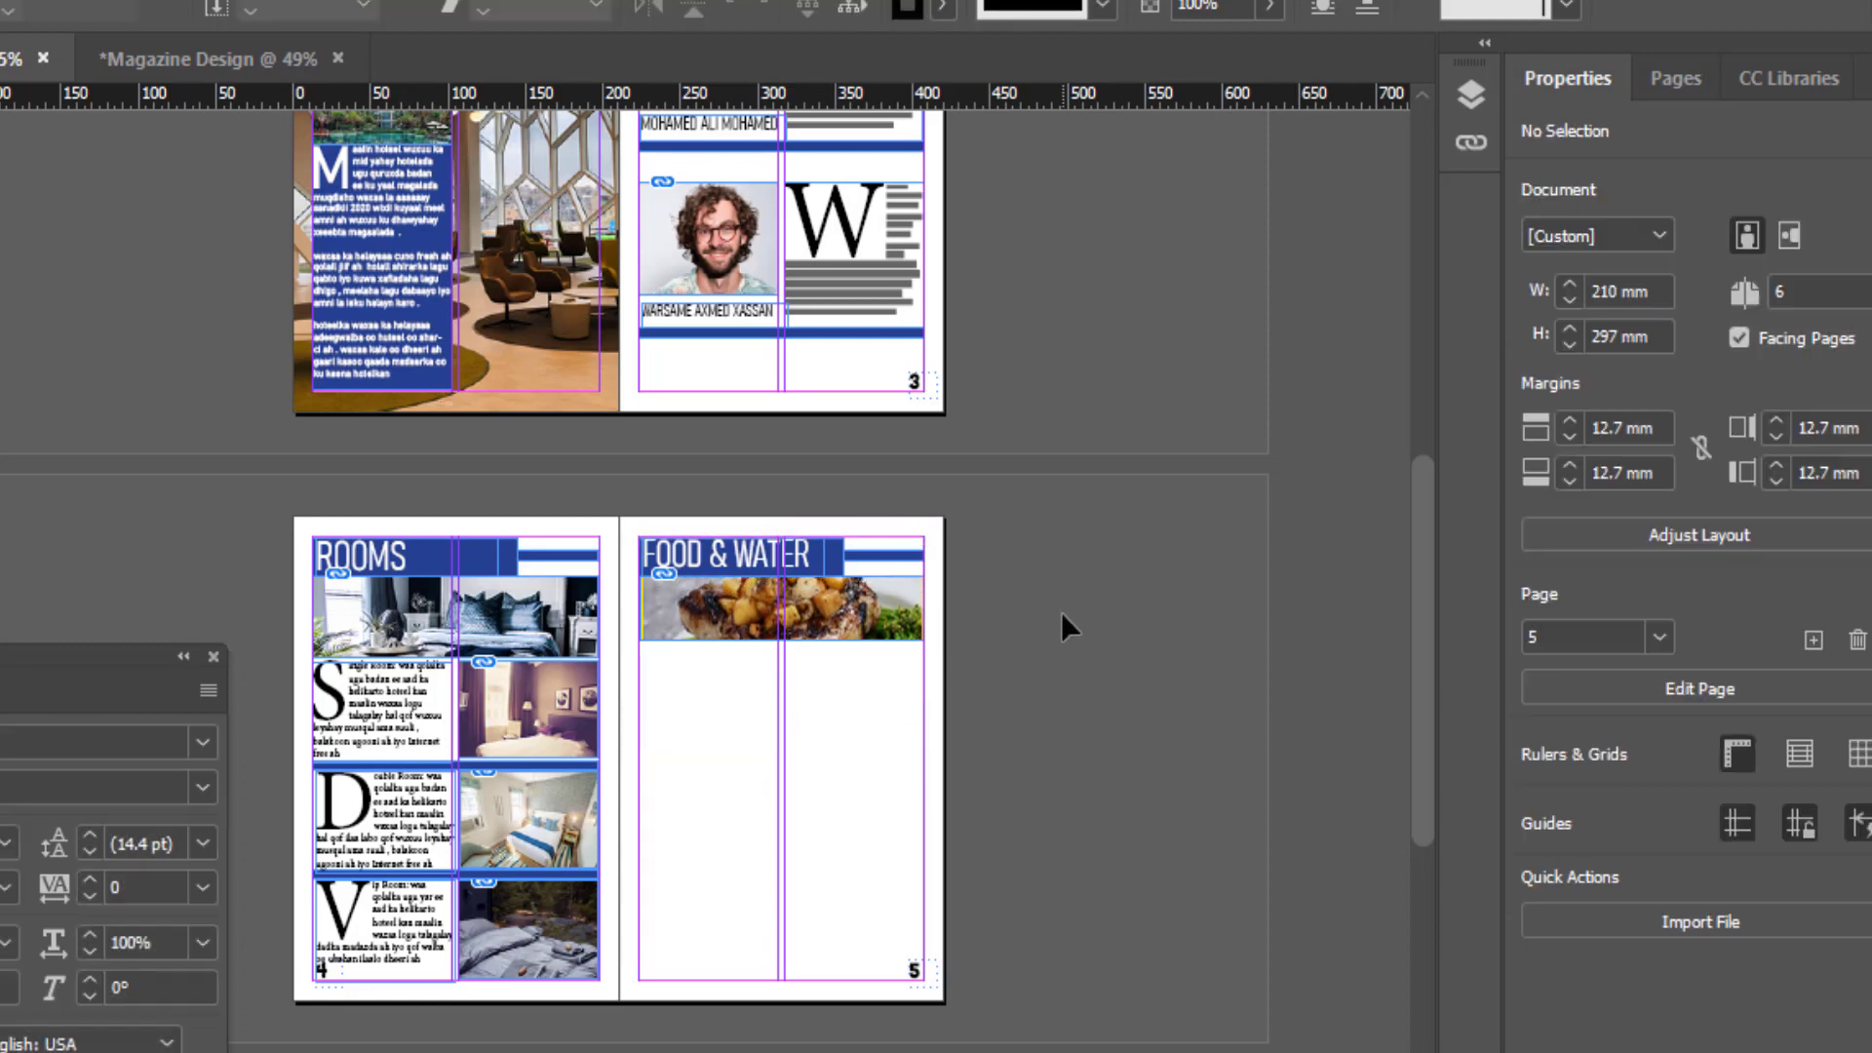
Step: Rescale the food picture inside its frame so it fills the banner
key(ctrl+=)
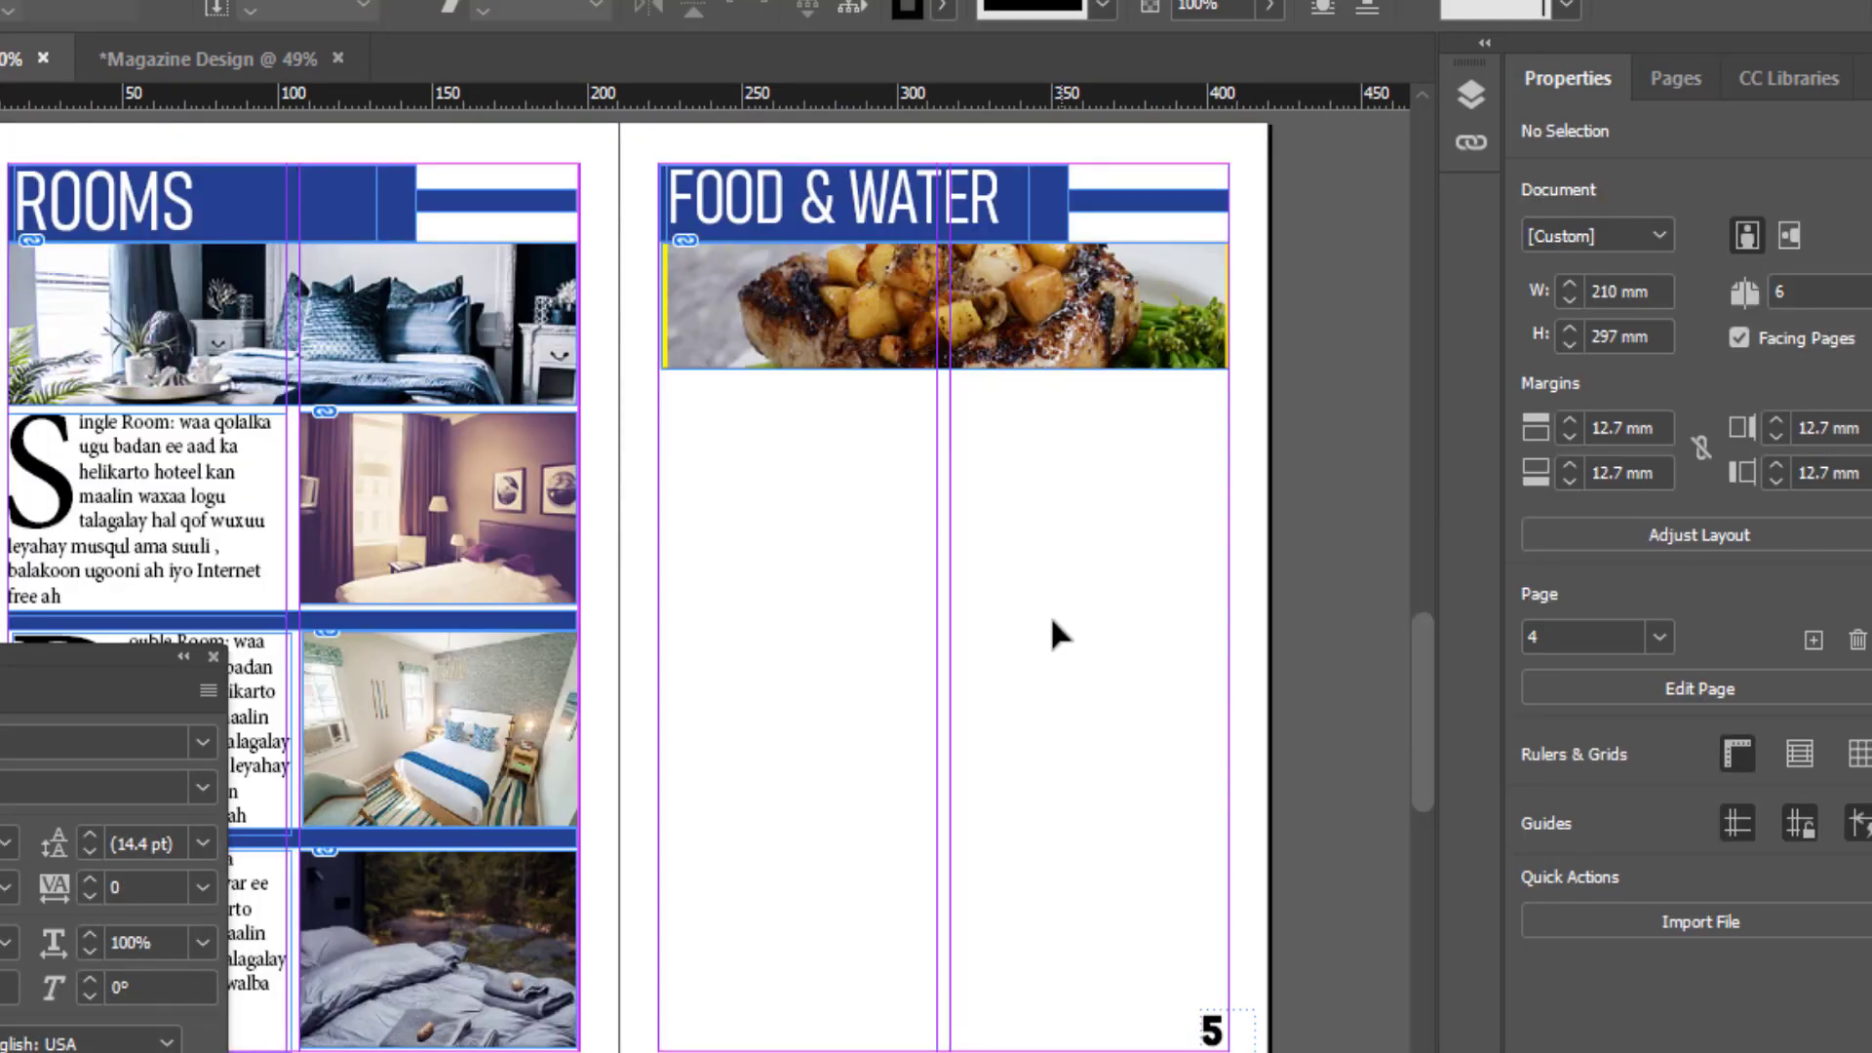
click(1091, 339)
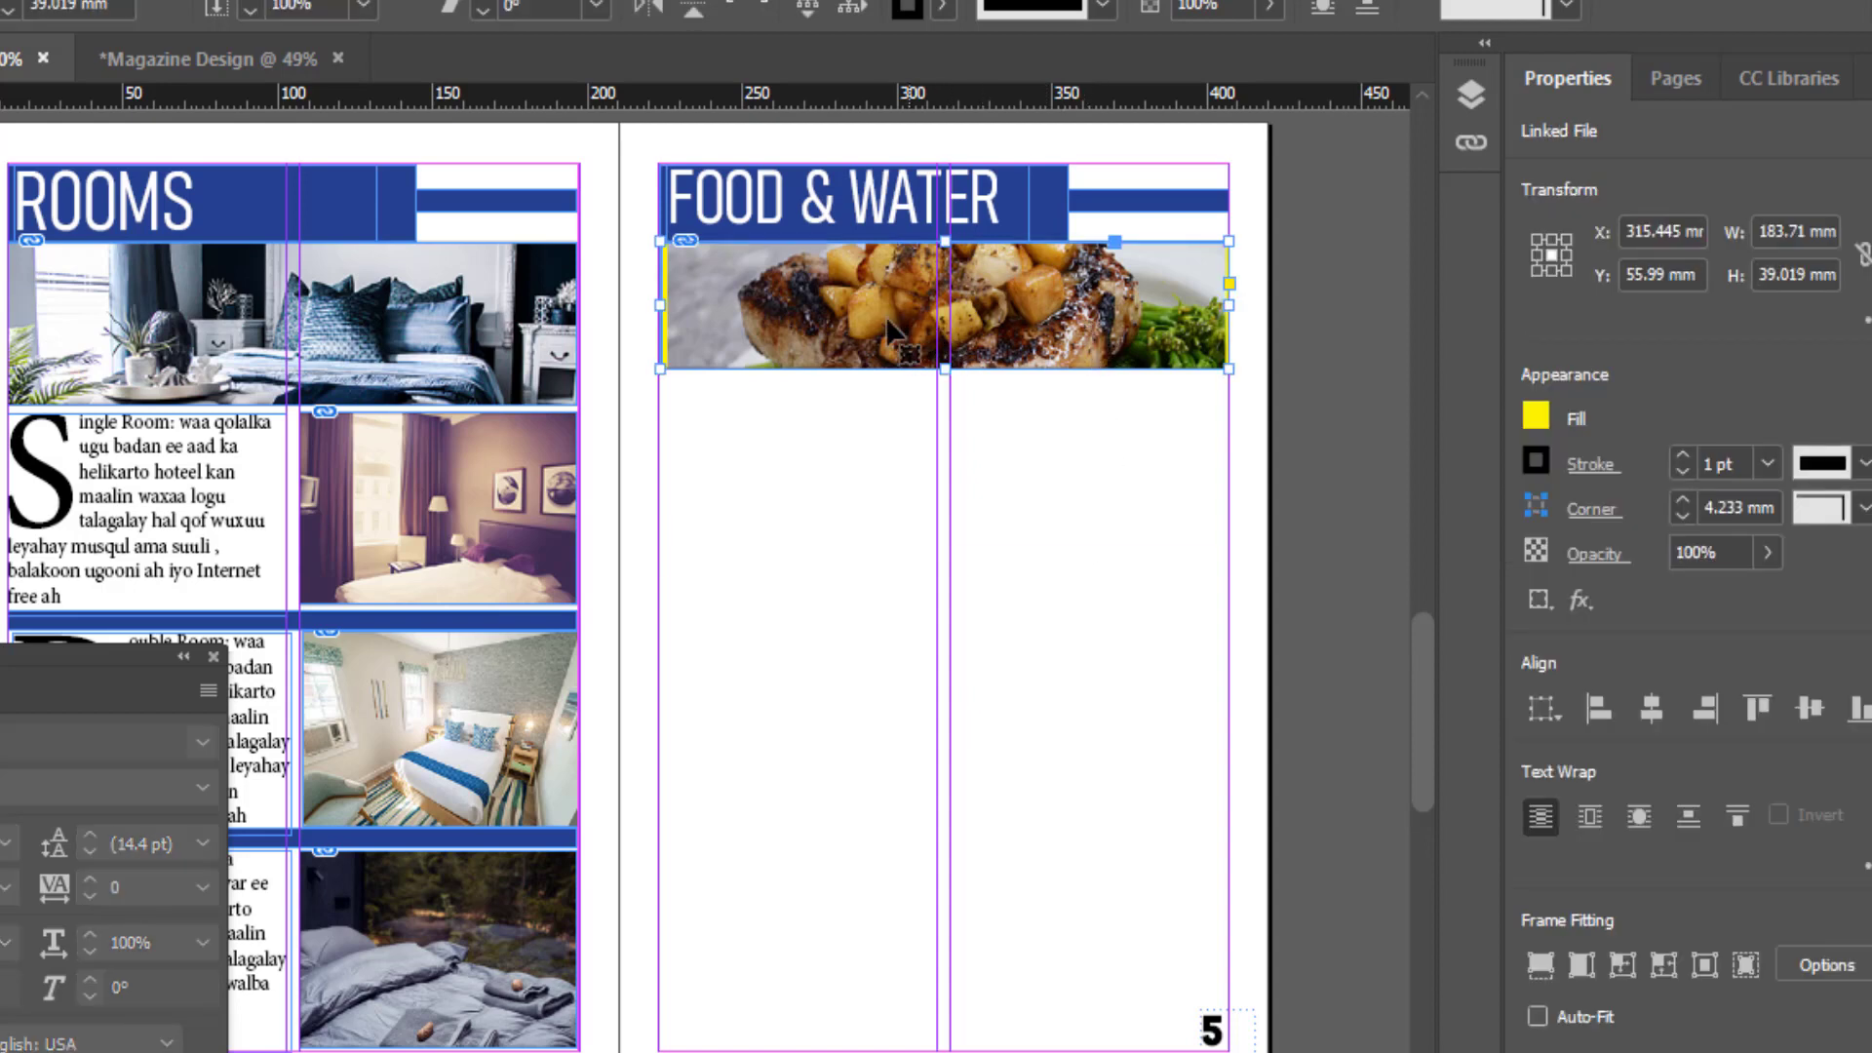
double_click(890, 329)
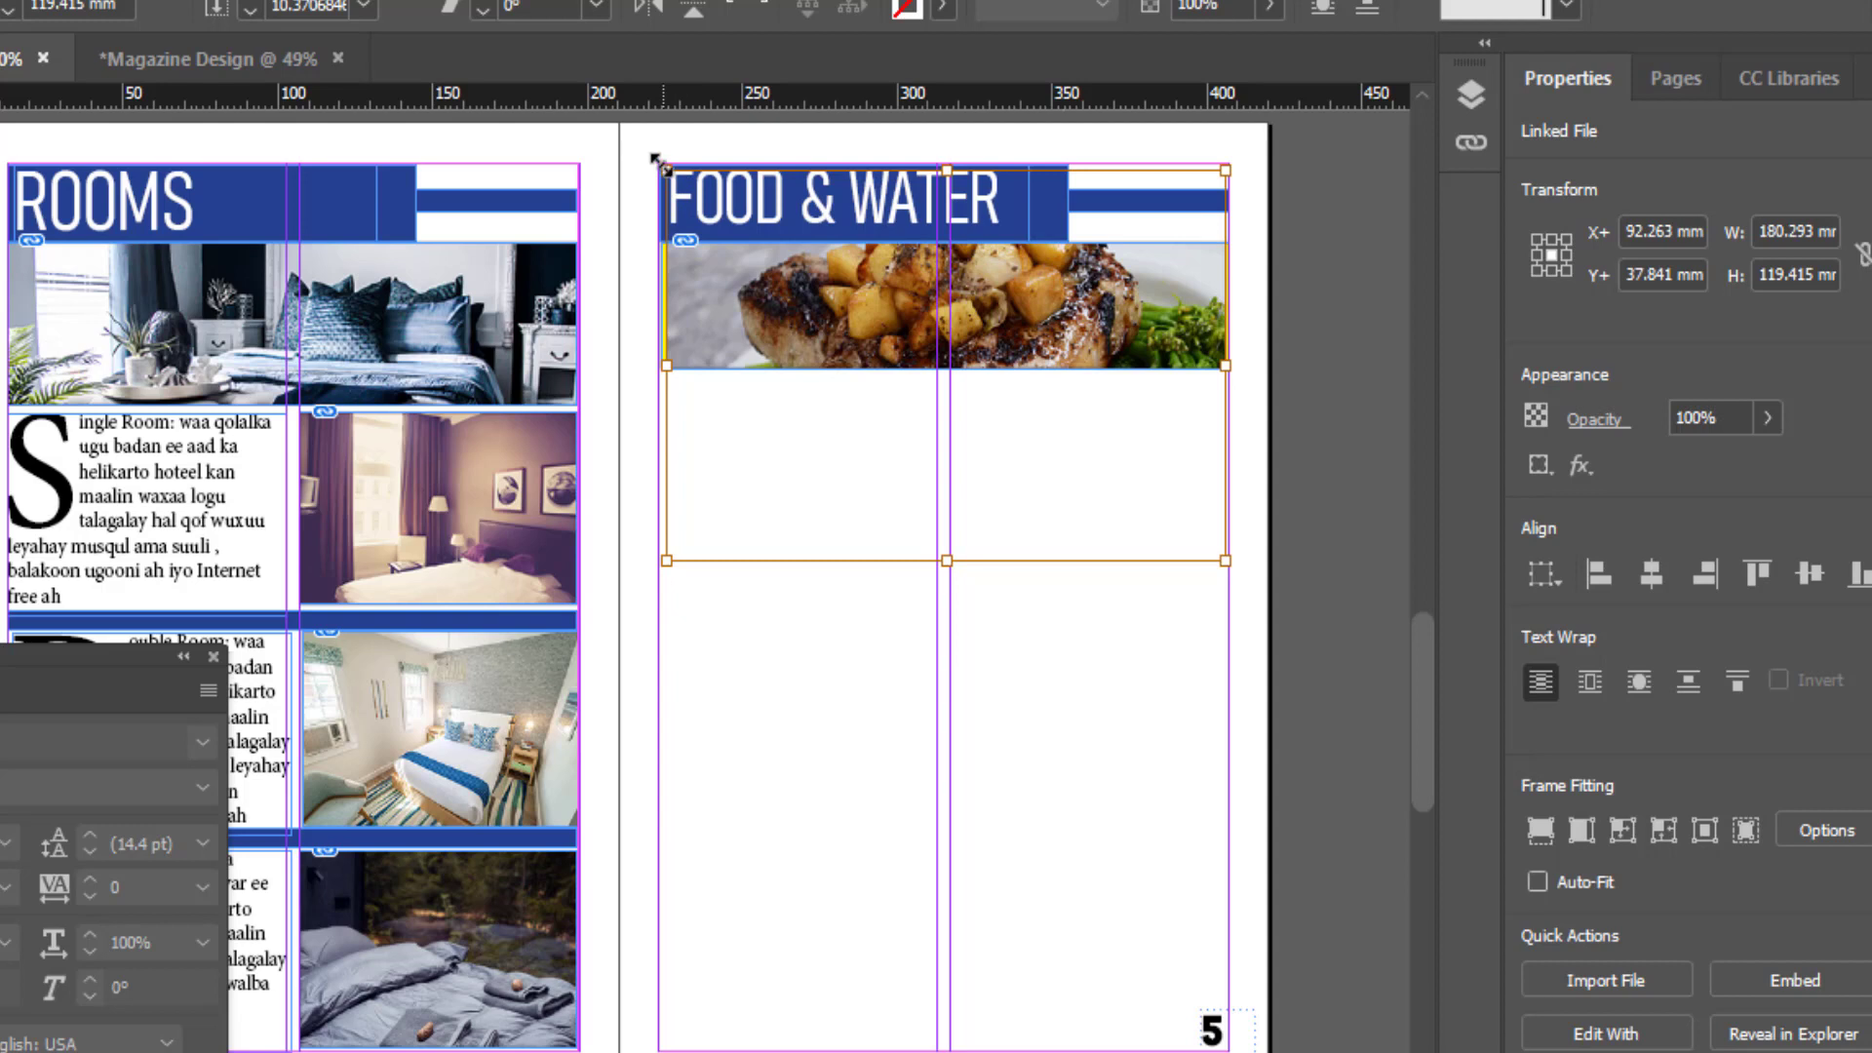
drag(654, 158, 647, 151)
click(1328, 384)
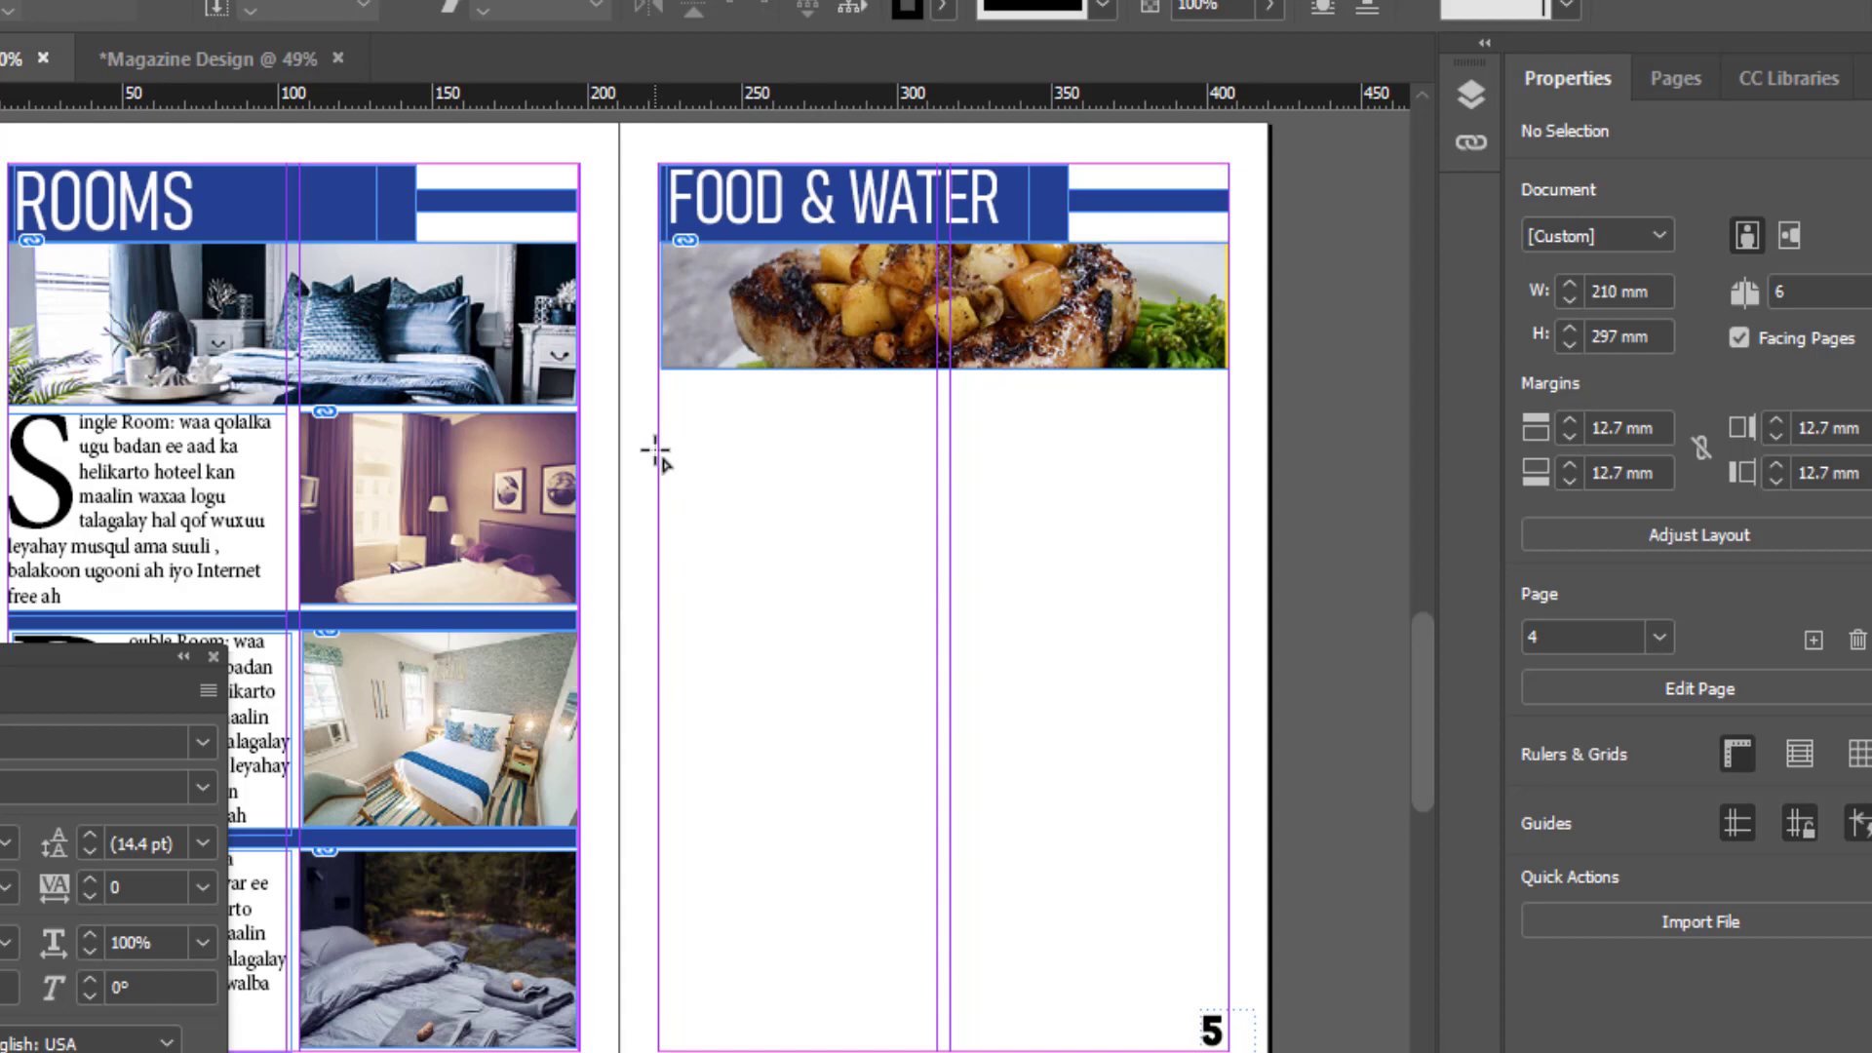
Step: Draw a square placeholder frame below the food banner and fill it yellow
drag(659, 450, 856, 660)
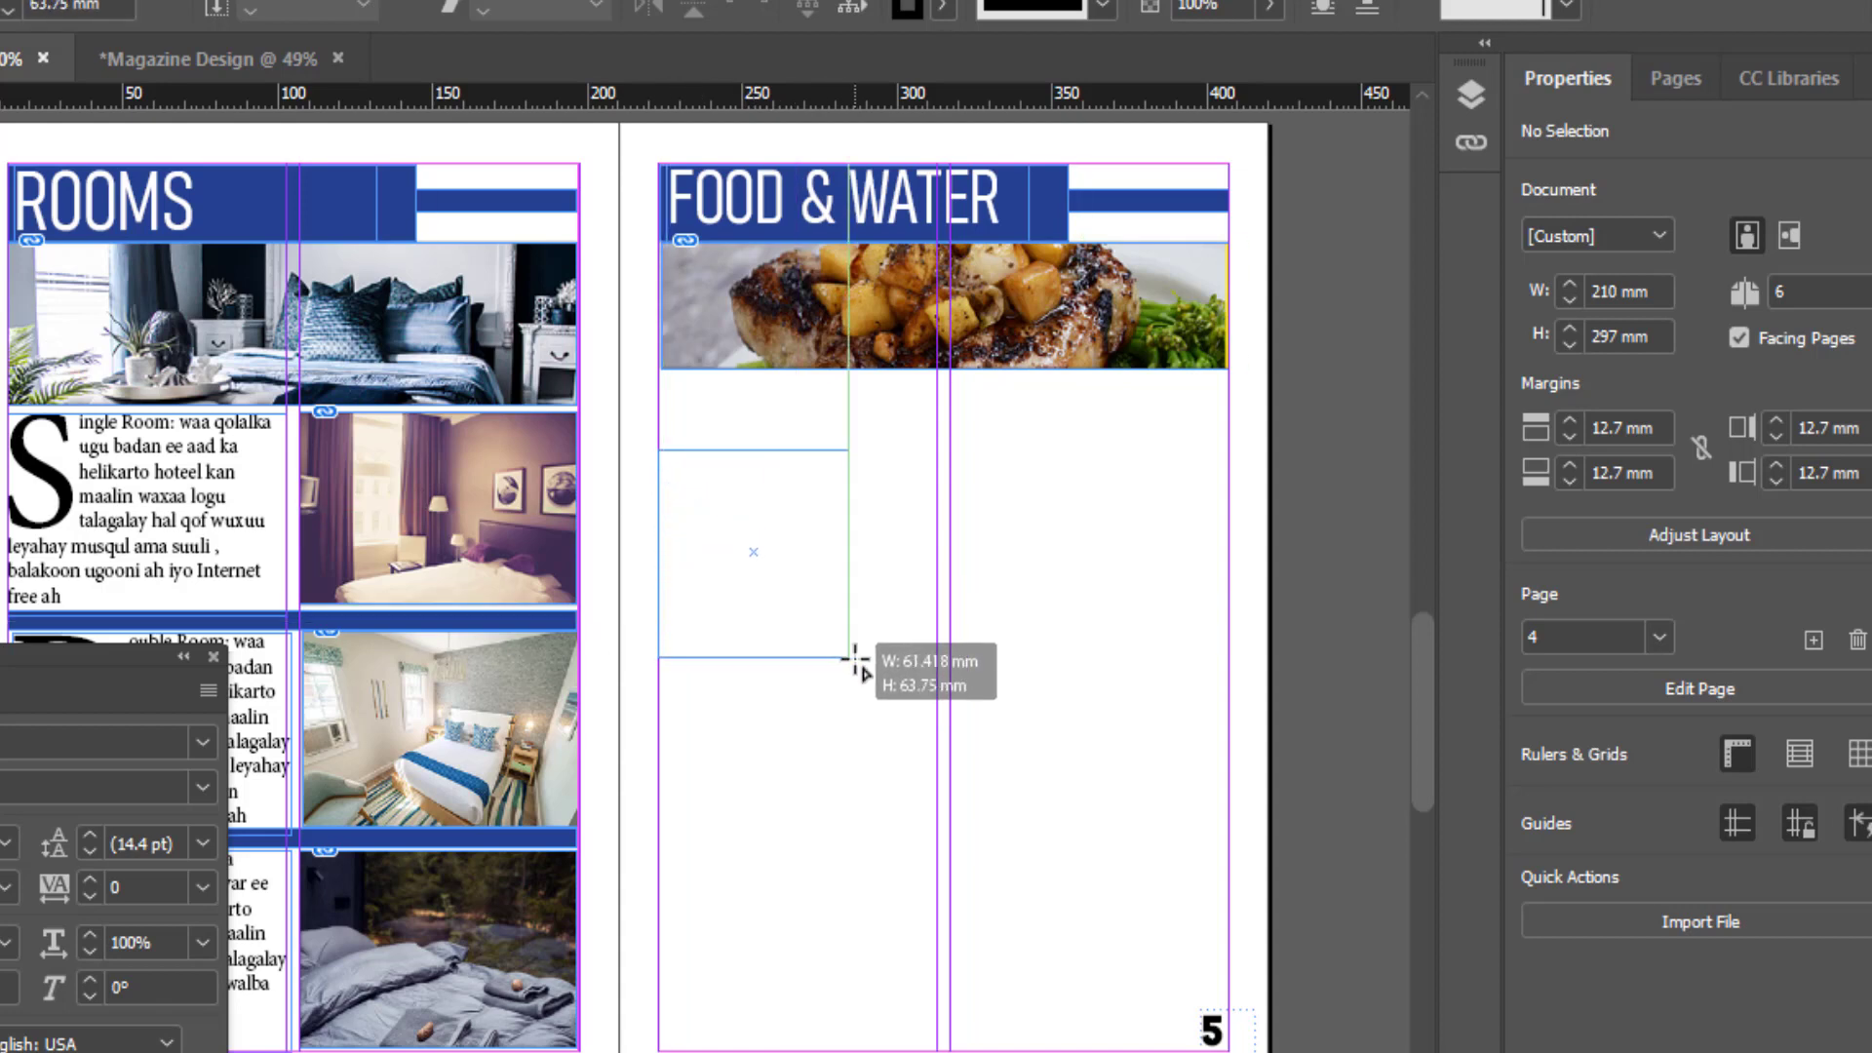
drag(856, 660, 858, 658)
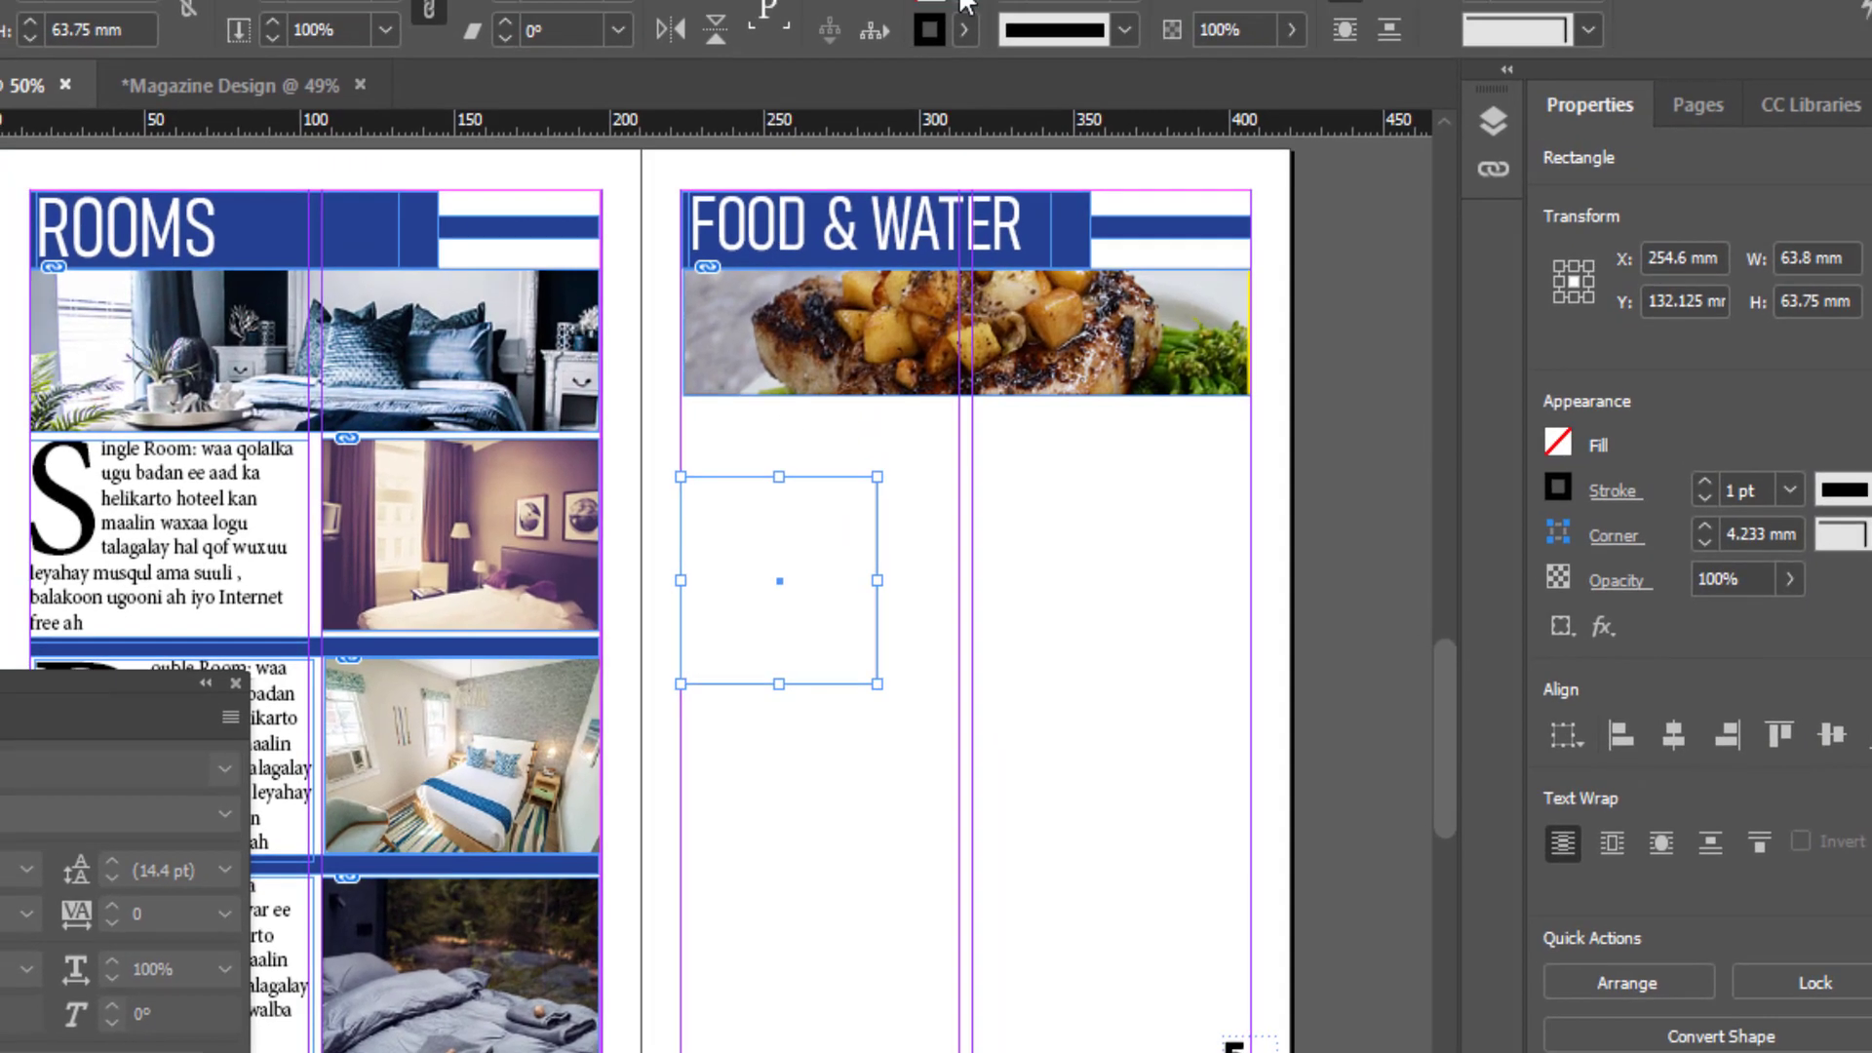
click(963, 1)
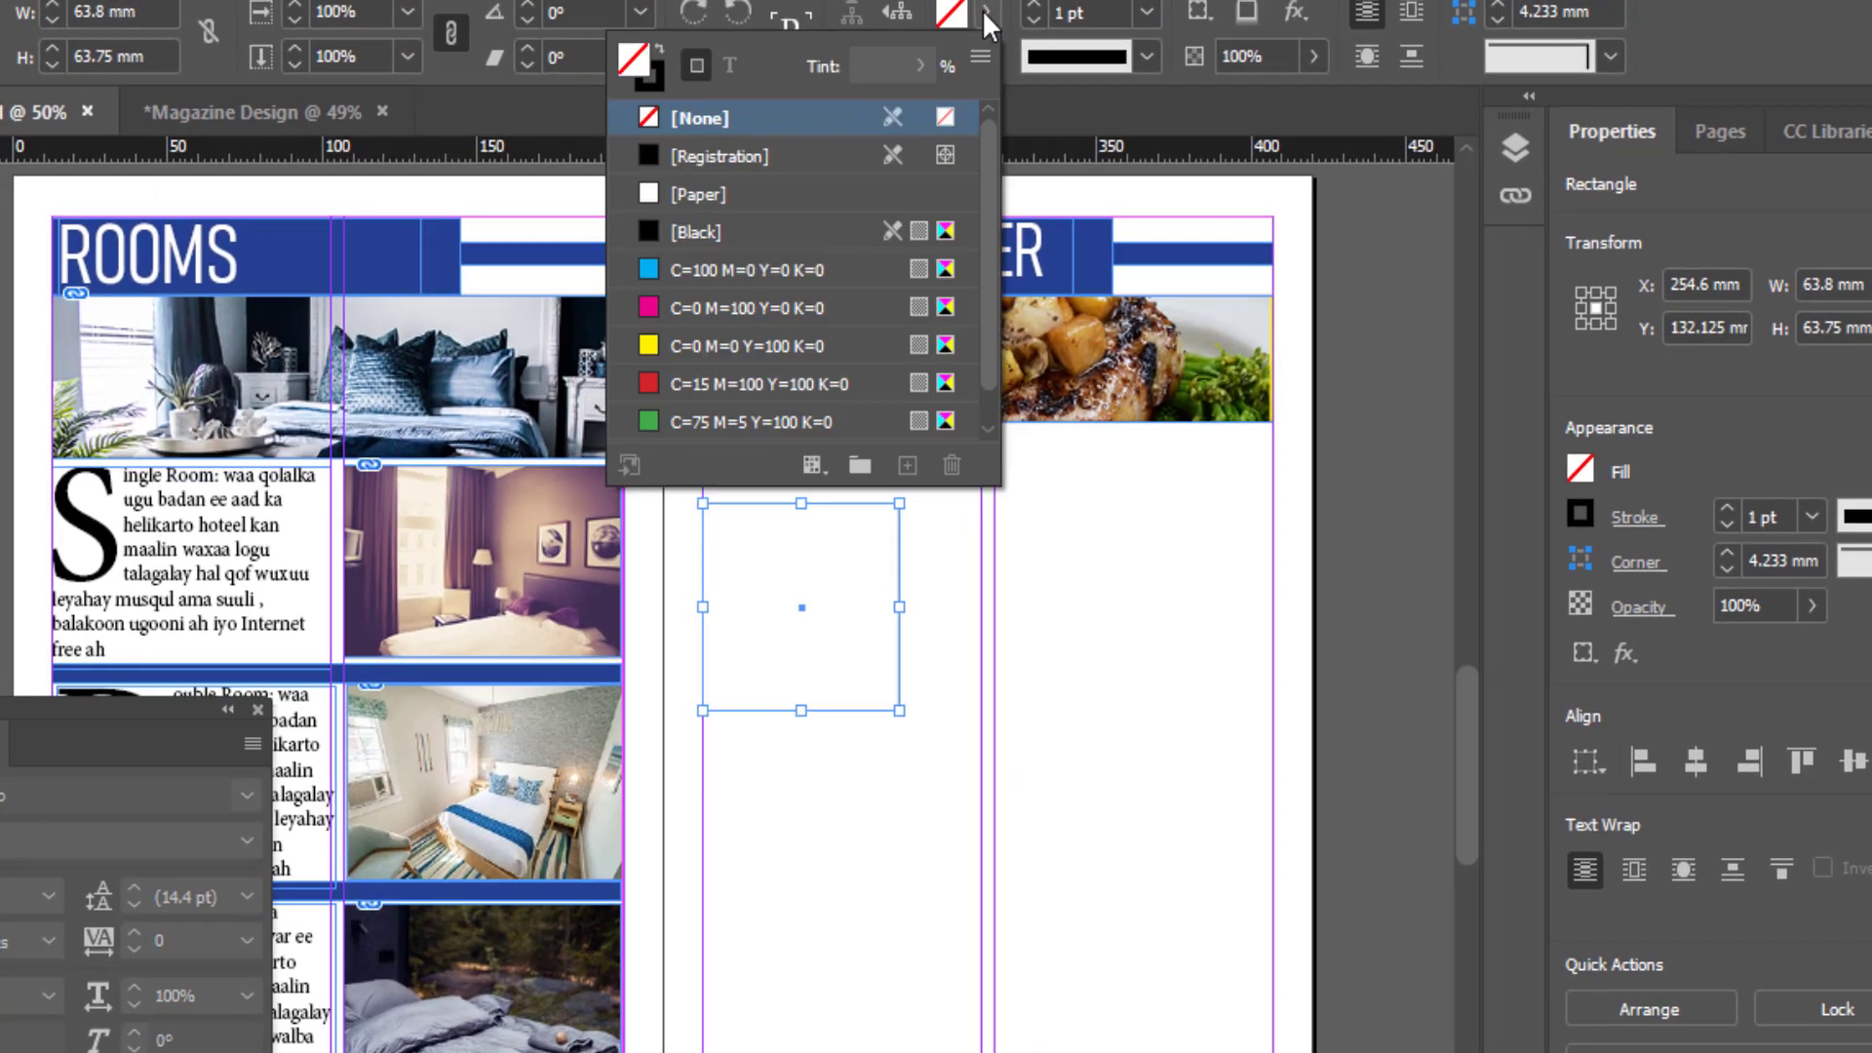
click(656, 351)
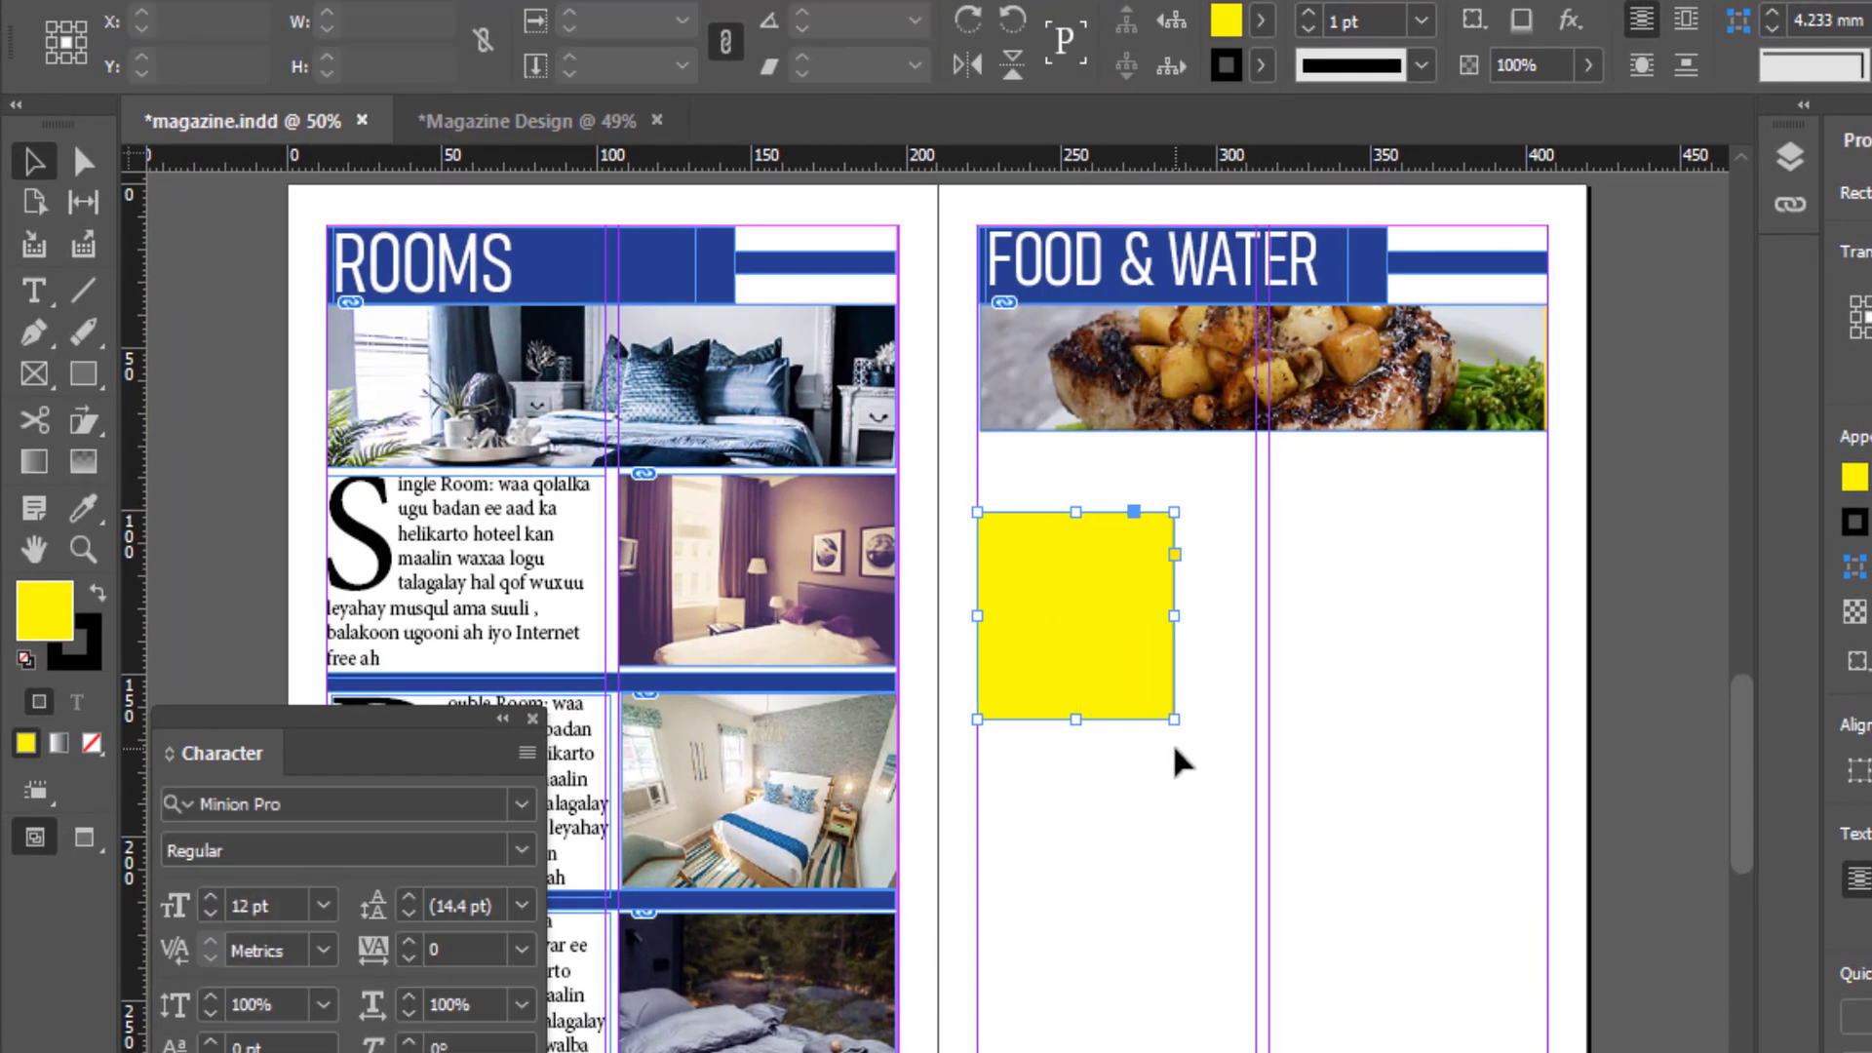
Step: Duplicate the yellow frame into a row of three, adjusting the first and middle frames
click(1055, 581)
key(ctrl+v)
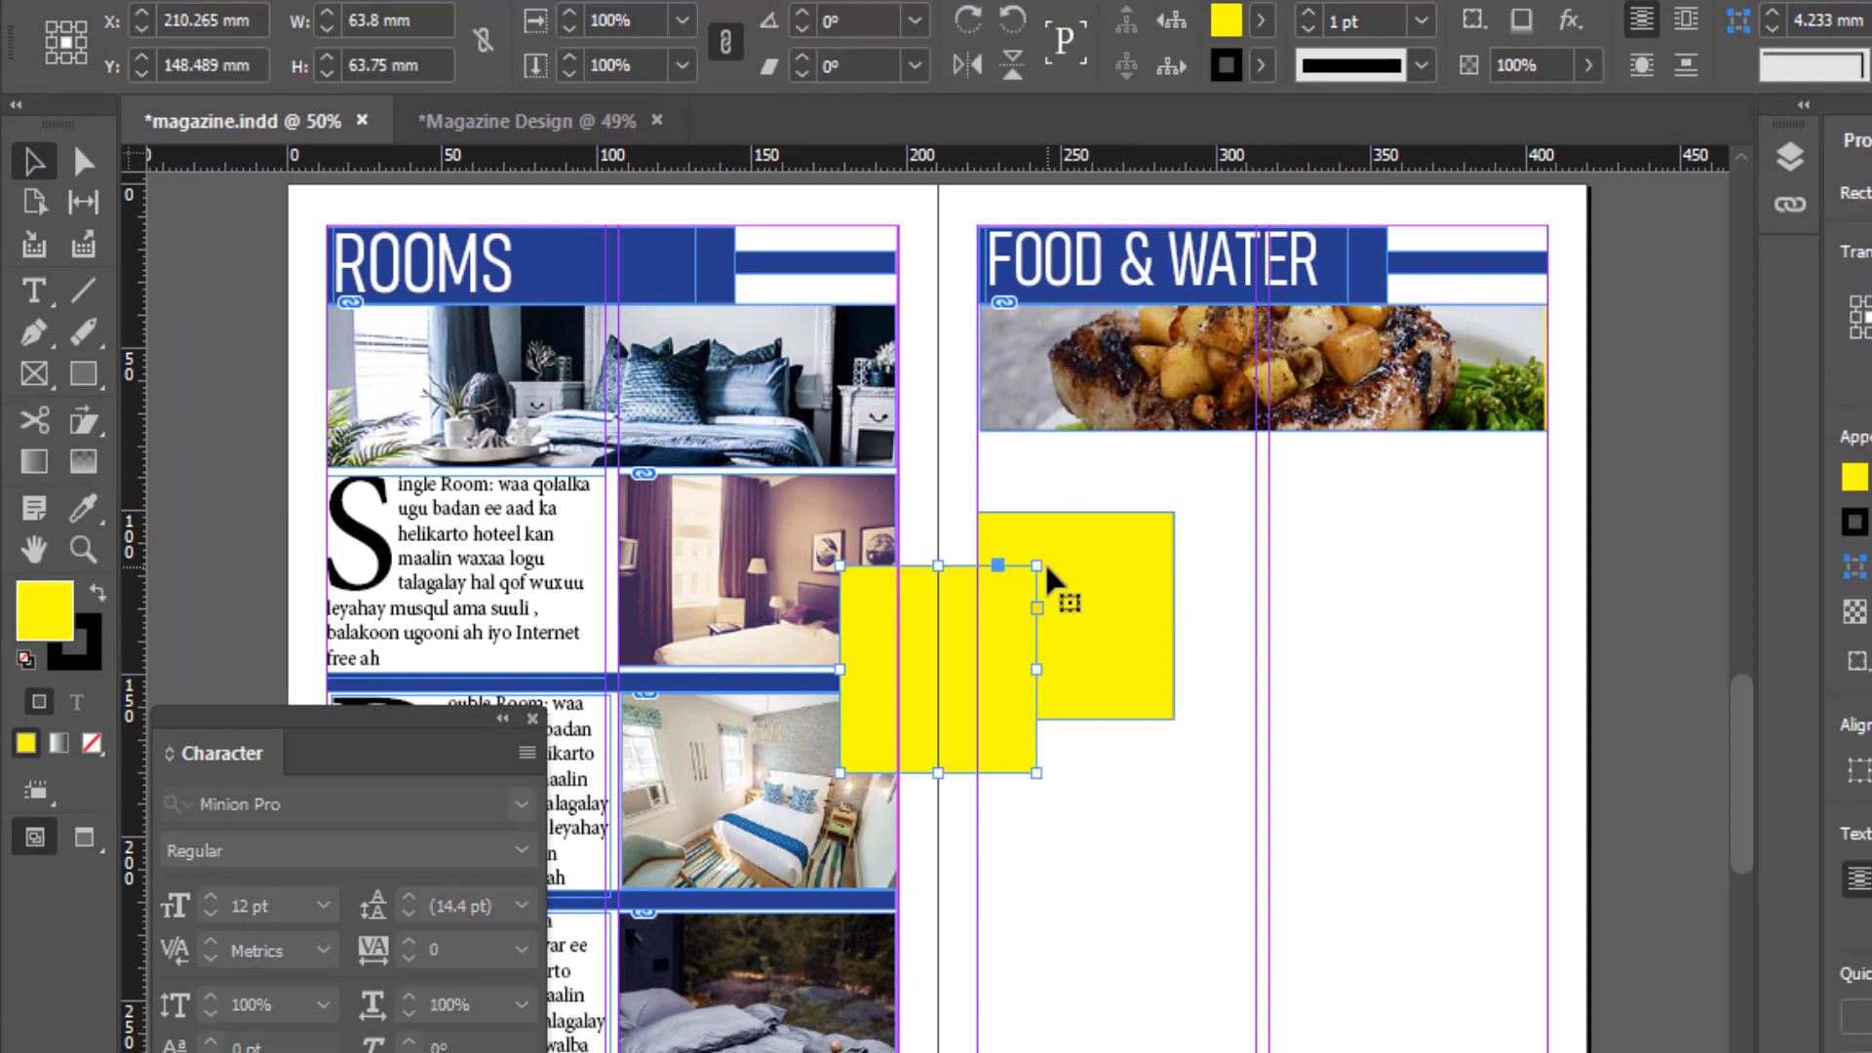
mouse_move(996, 716)
mouse_down()
mouse_move(1344, 653)
mouse_move(1567, 680)
mouse_up()
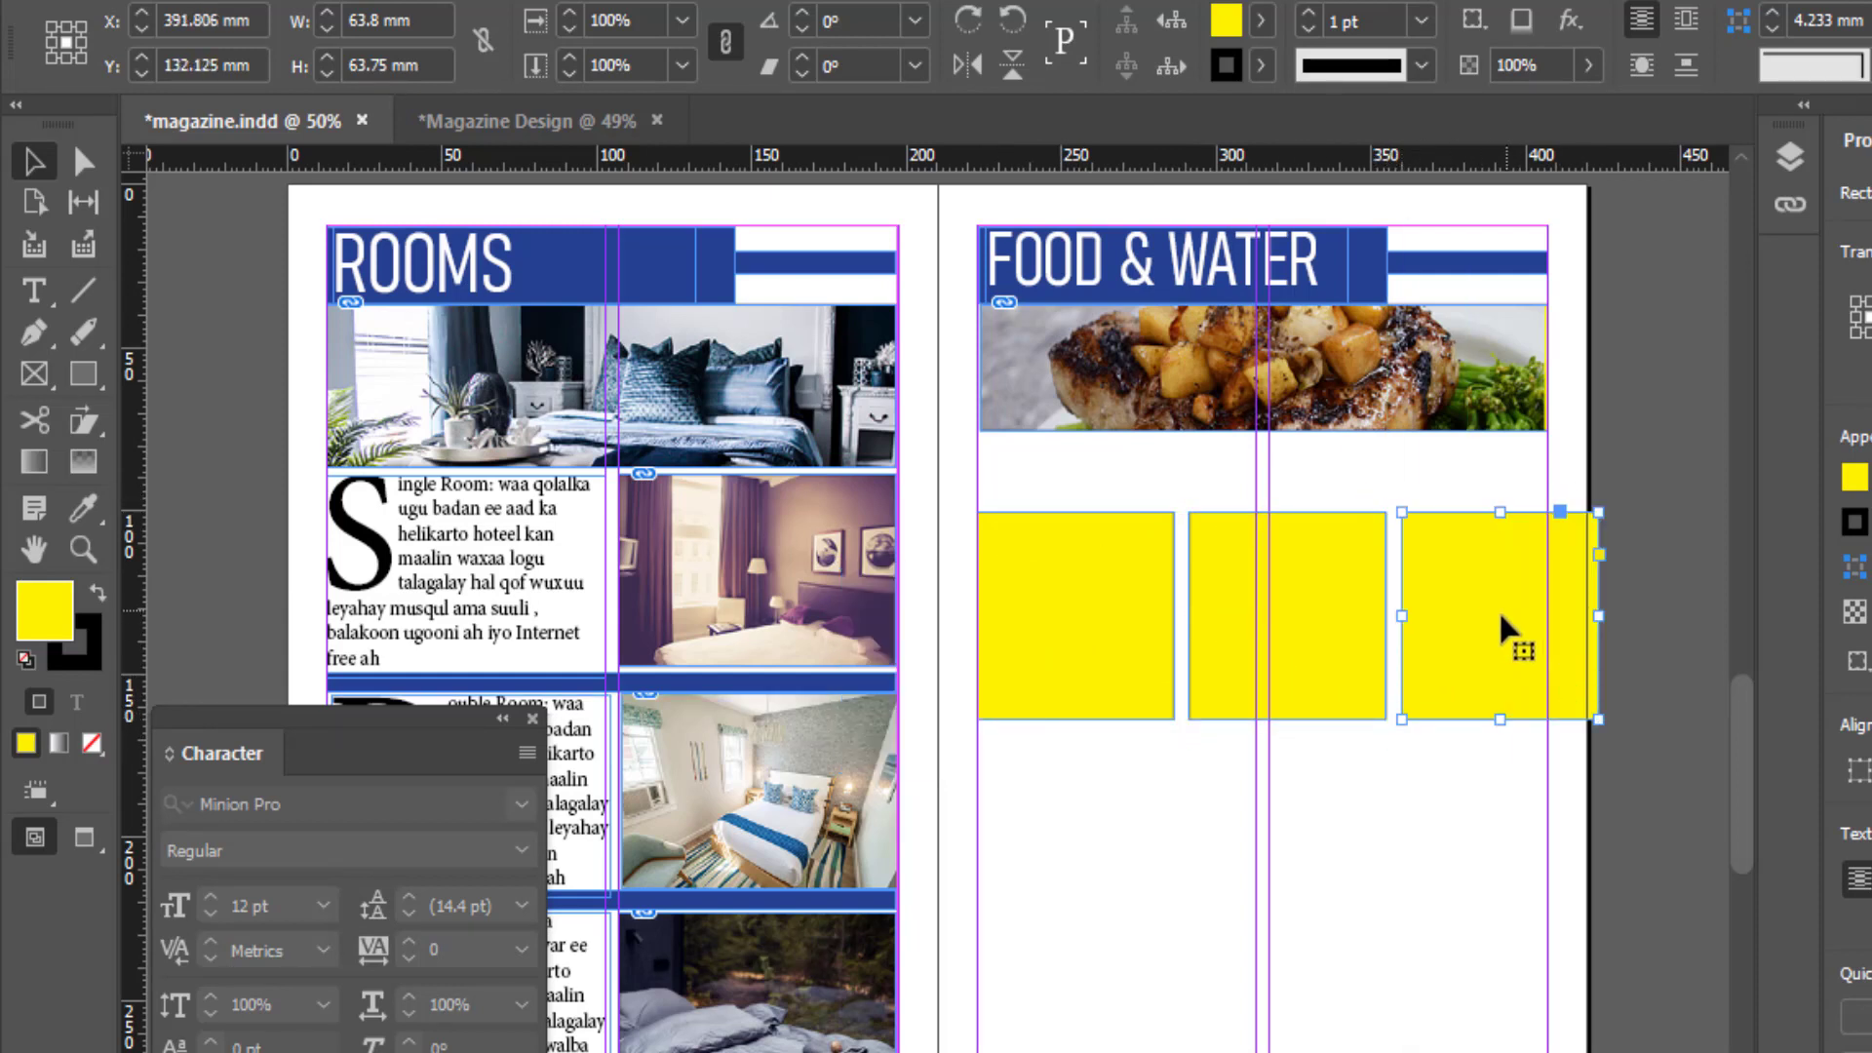
click(1092, 648)
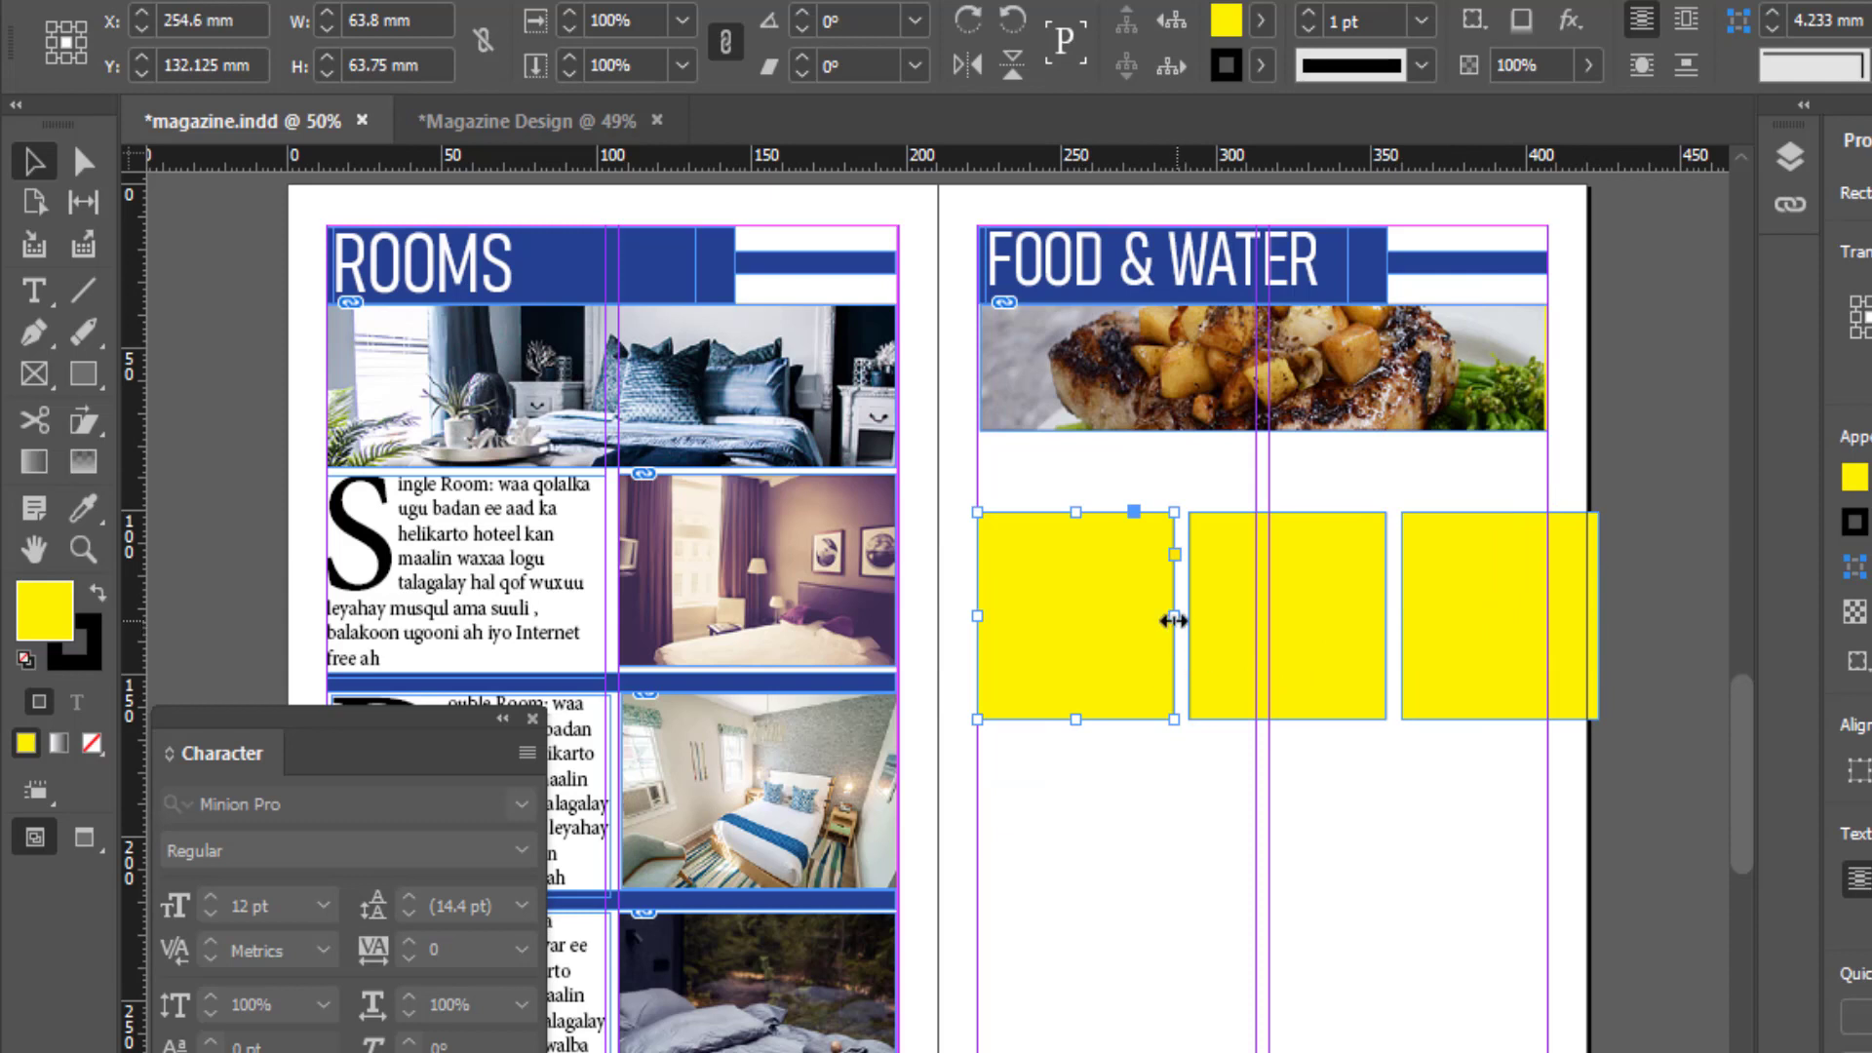
drag(1174, 616, 1154, 624)
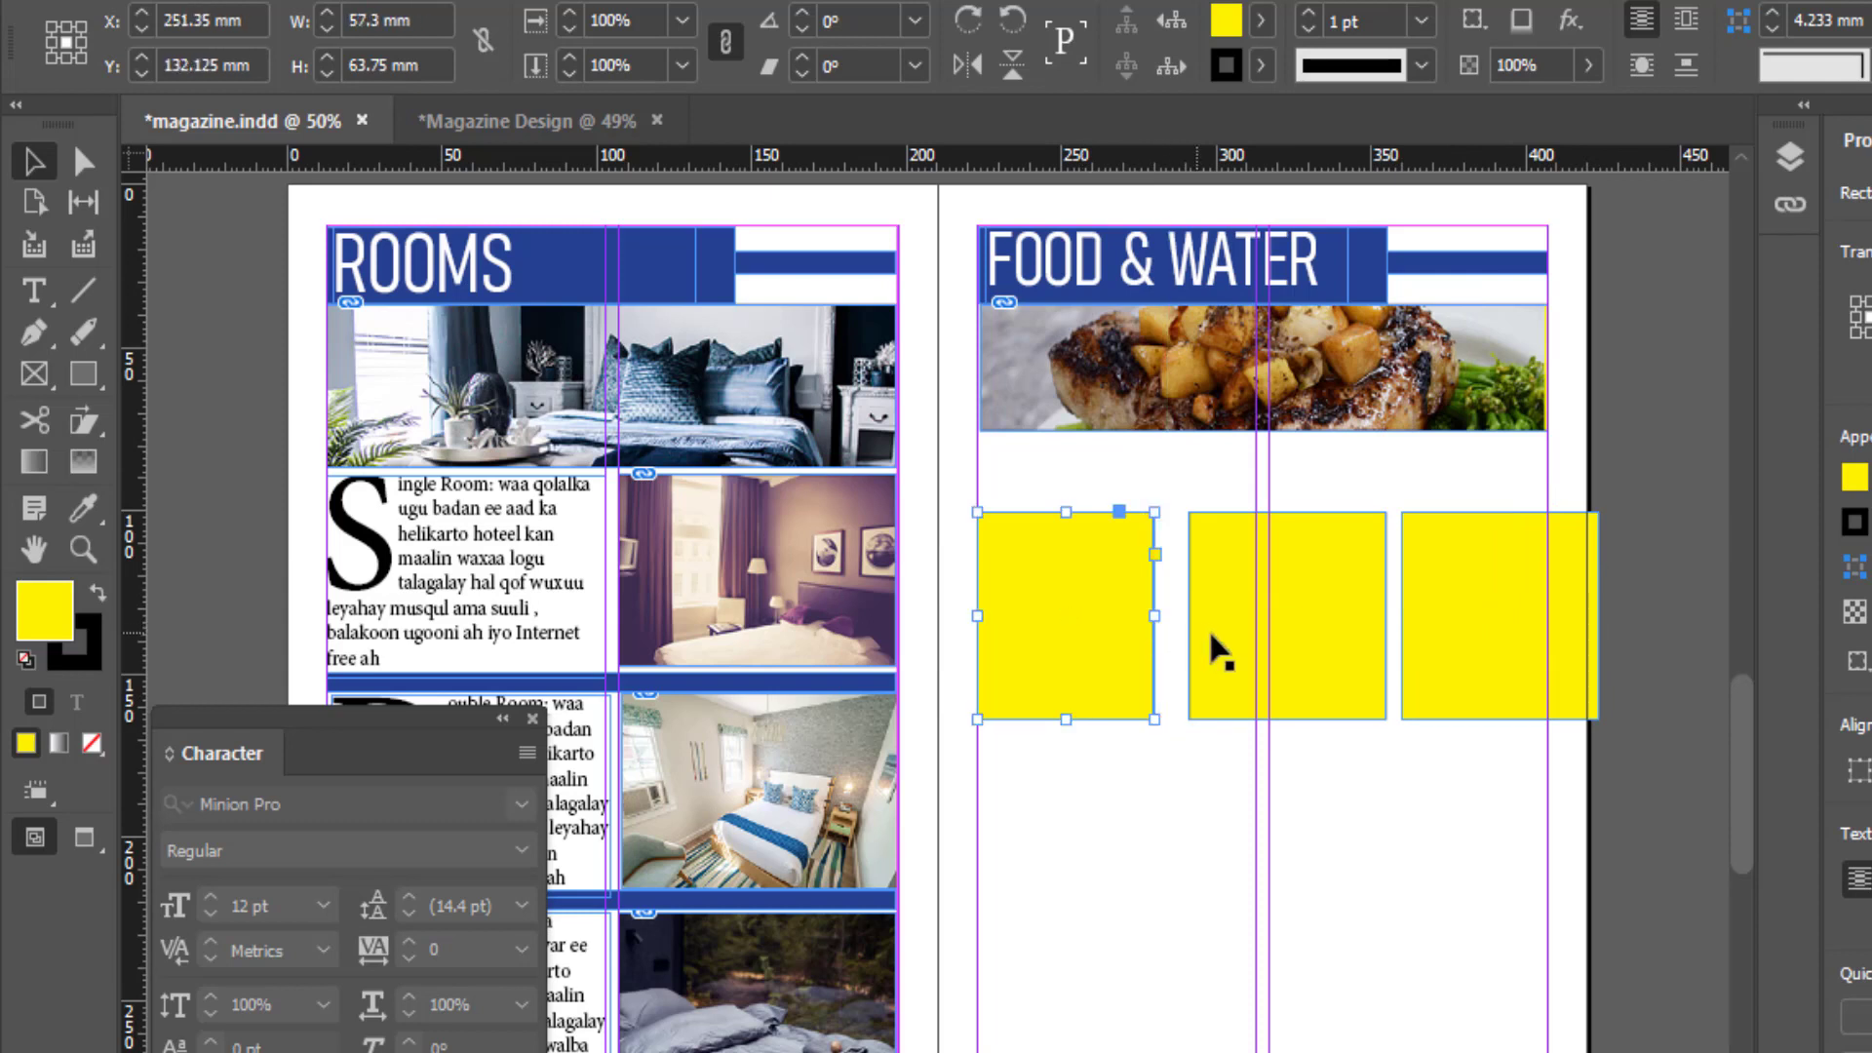
click(1334, 653)
mouse_move(1331, 648)
mouse_down()
mouse_move(1312, 648)
mouse_move(1358, 616)
mouse_up()
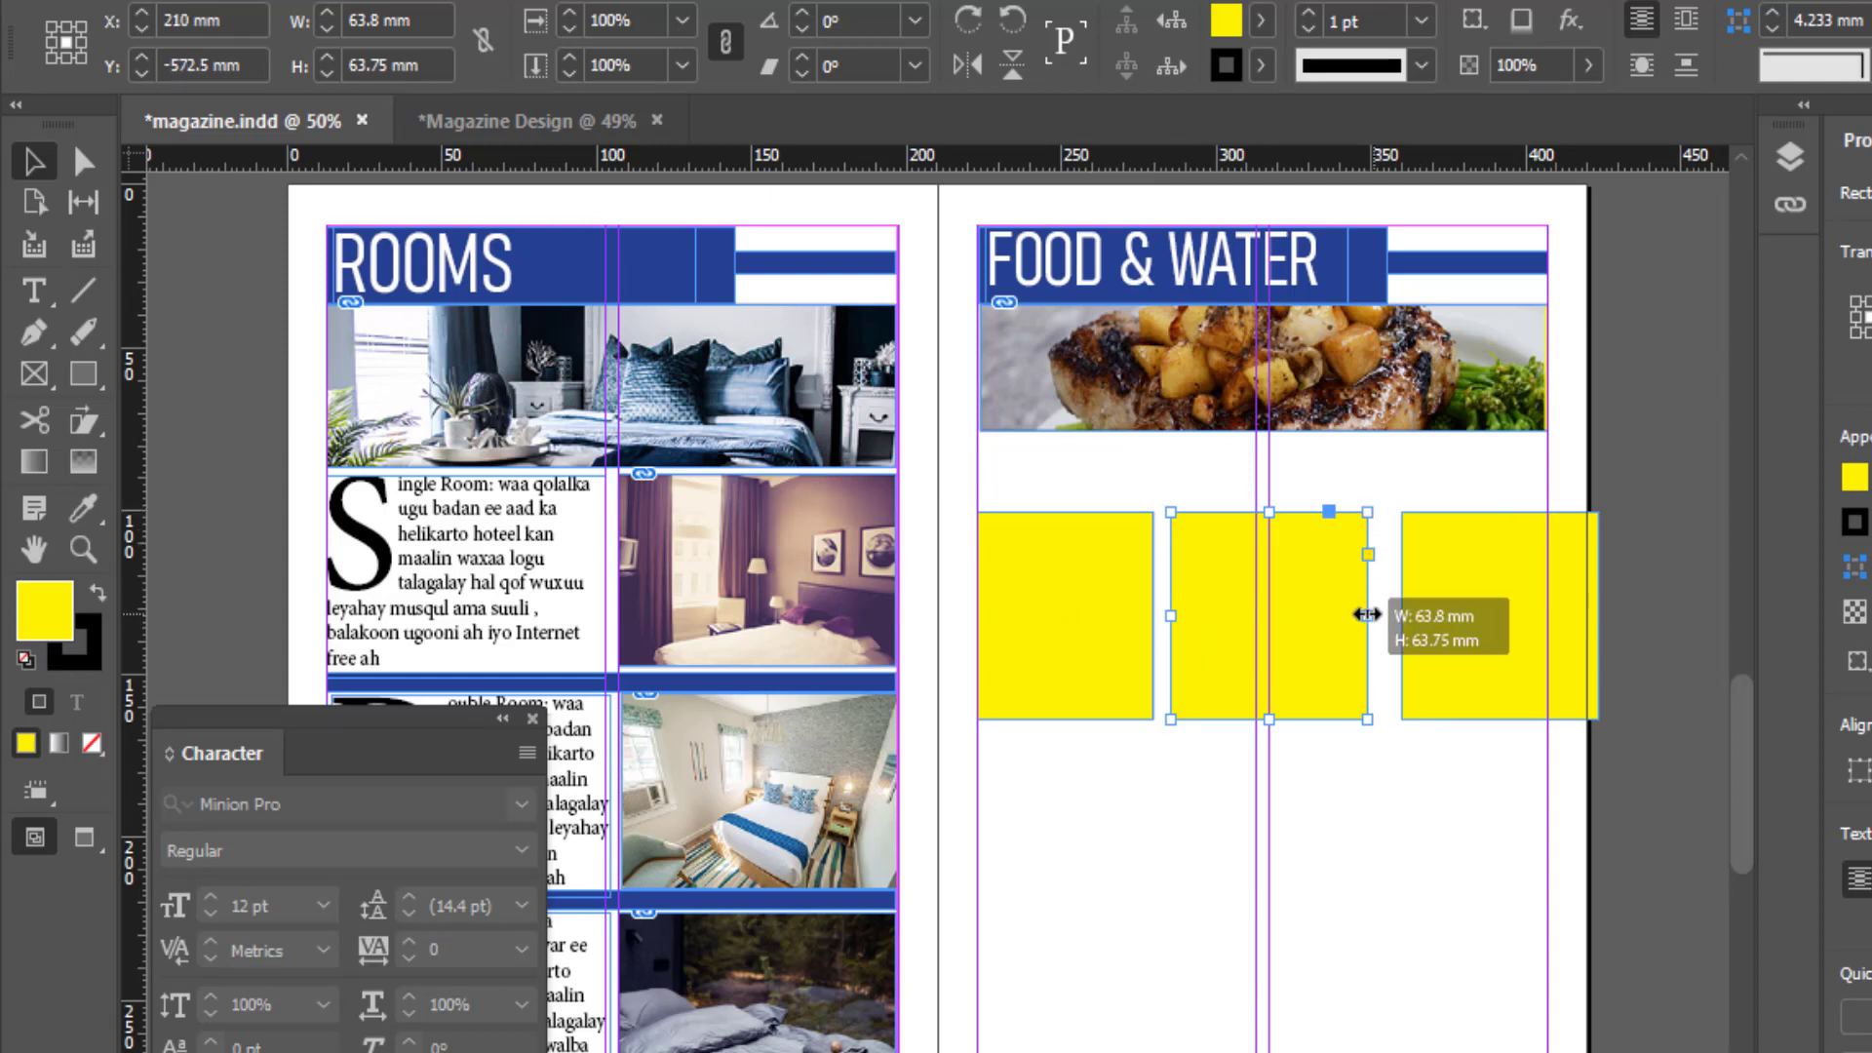
Step: Fit the right yellow frame inside the right margin and set the middle one 60.533 mm wide
click(1450, 635)
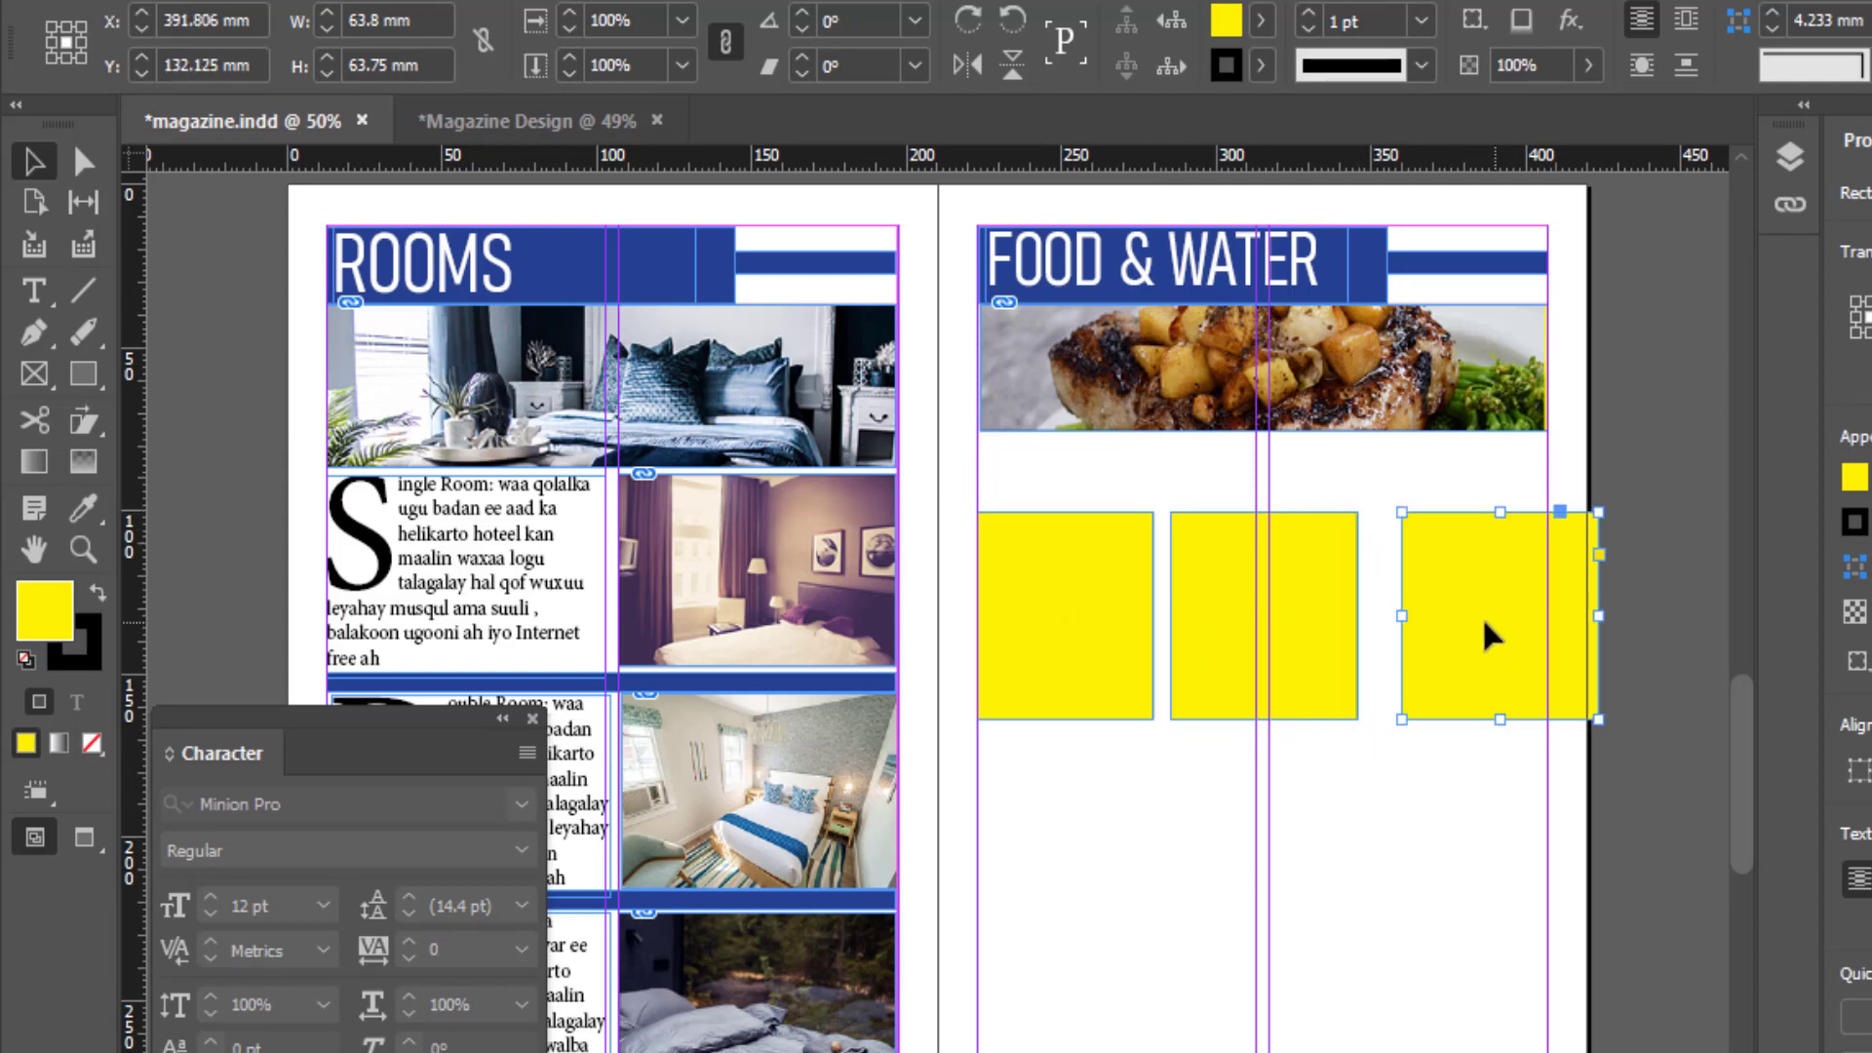
drag(1483, 635, 1547, 615)
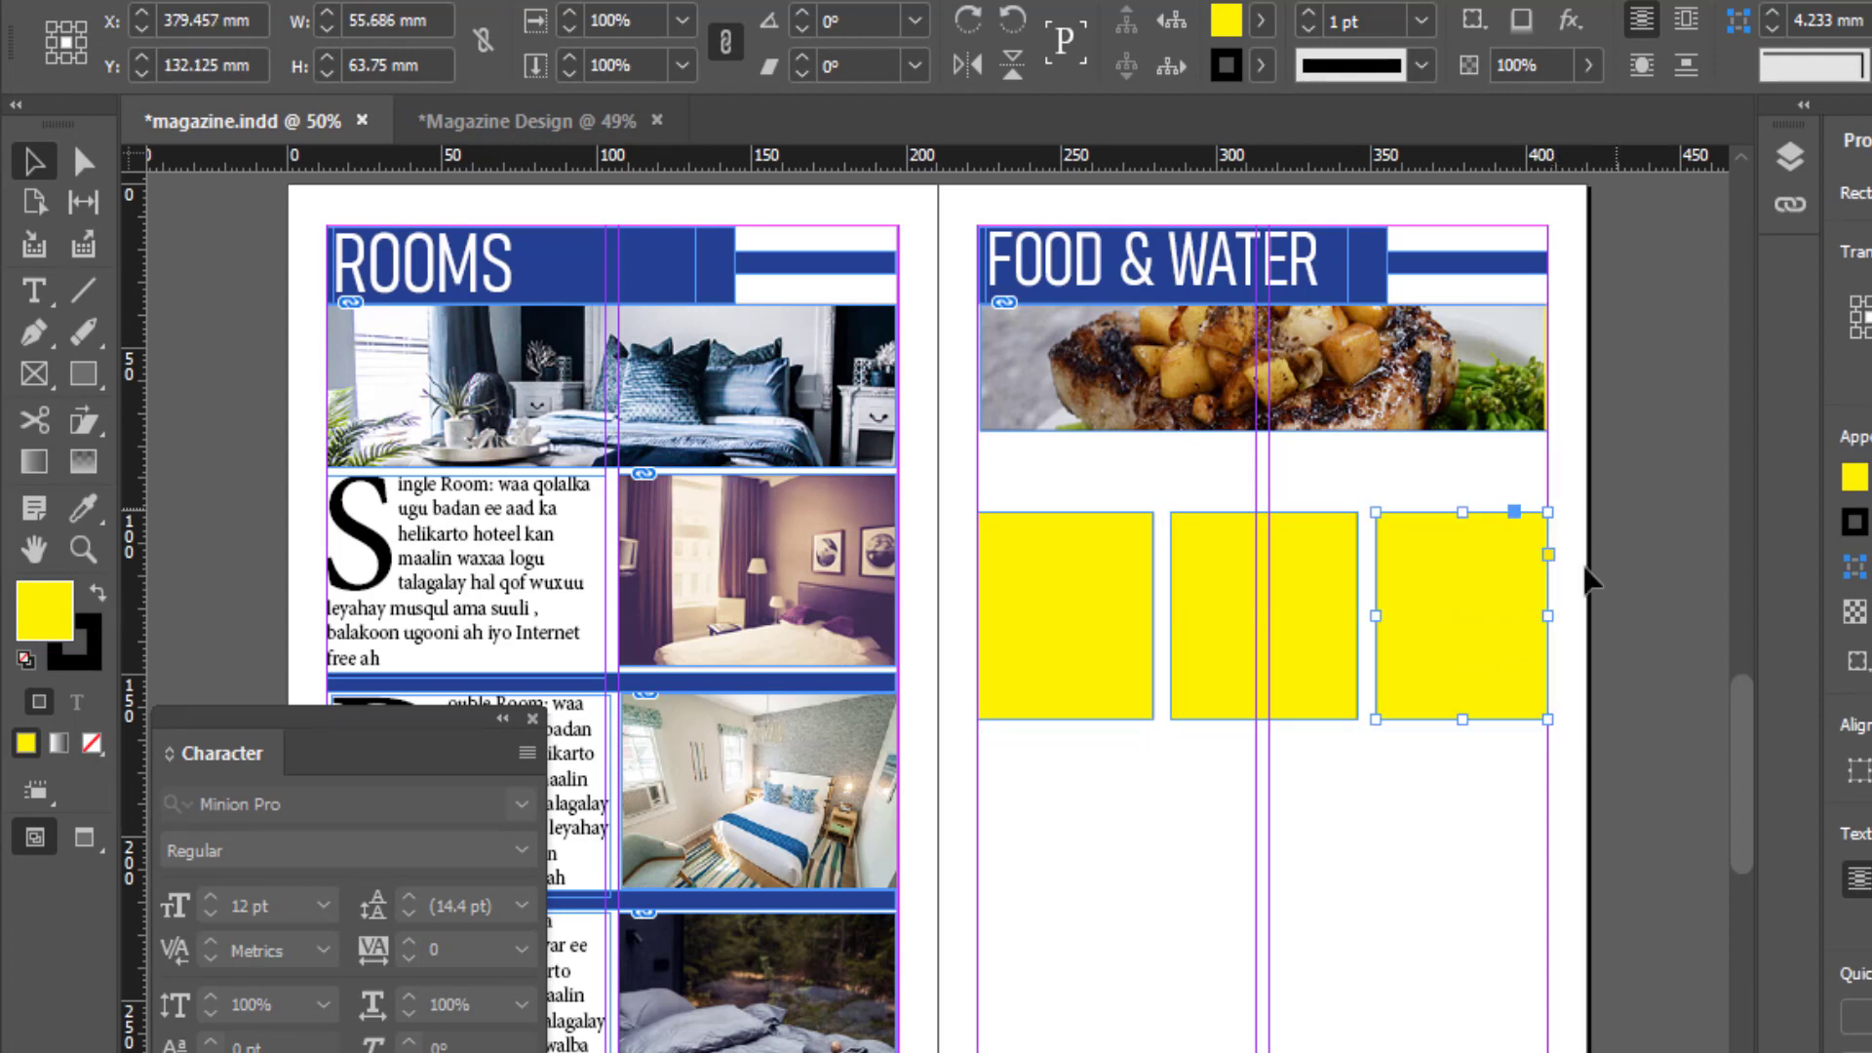
click(1662, 590)
click(1298, 687)
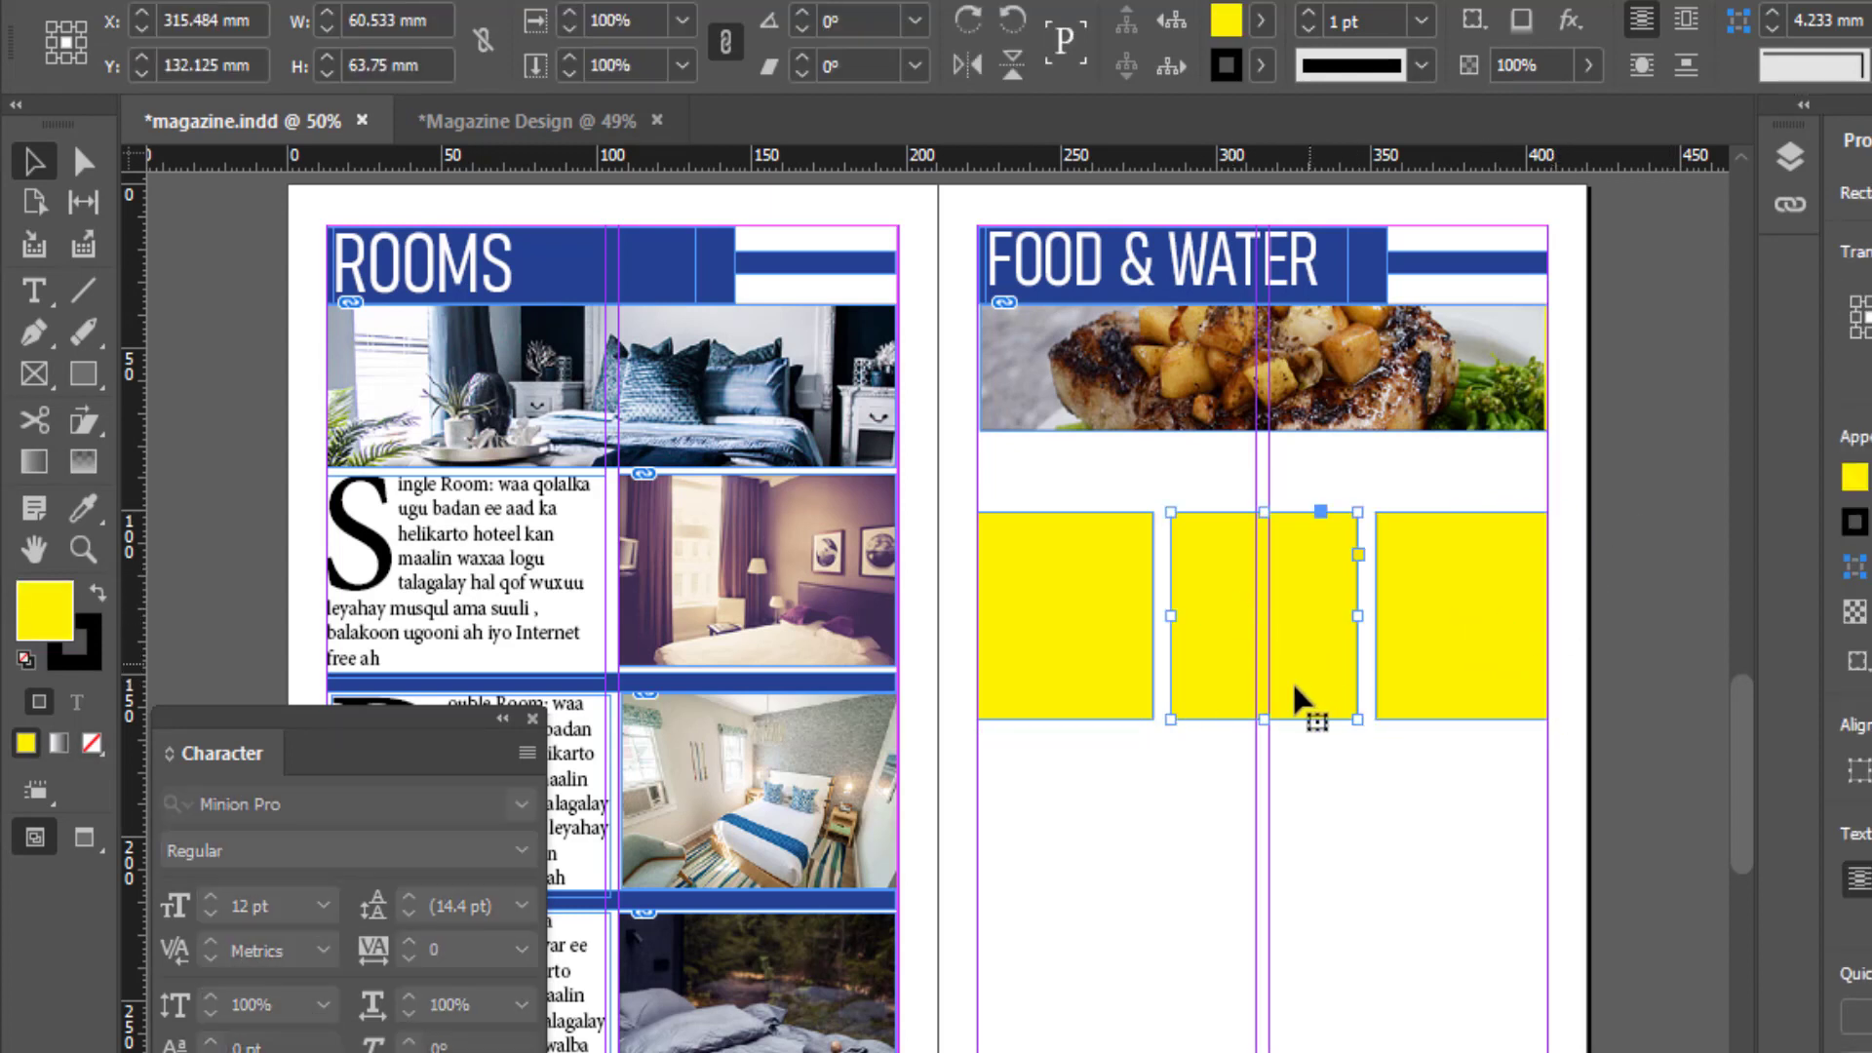
scroll(1296, 790, down, 2)
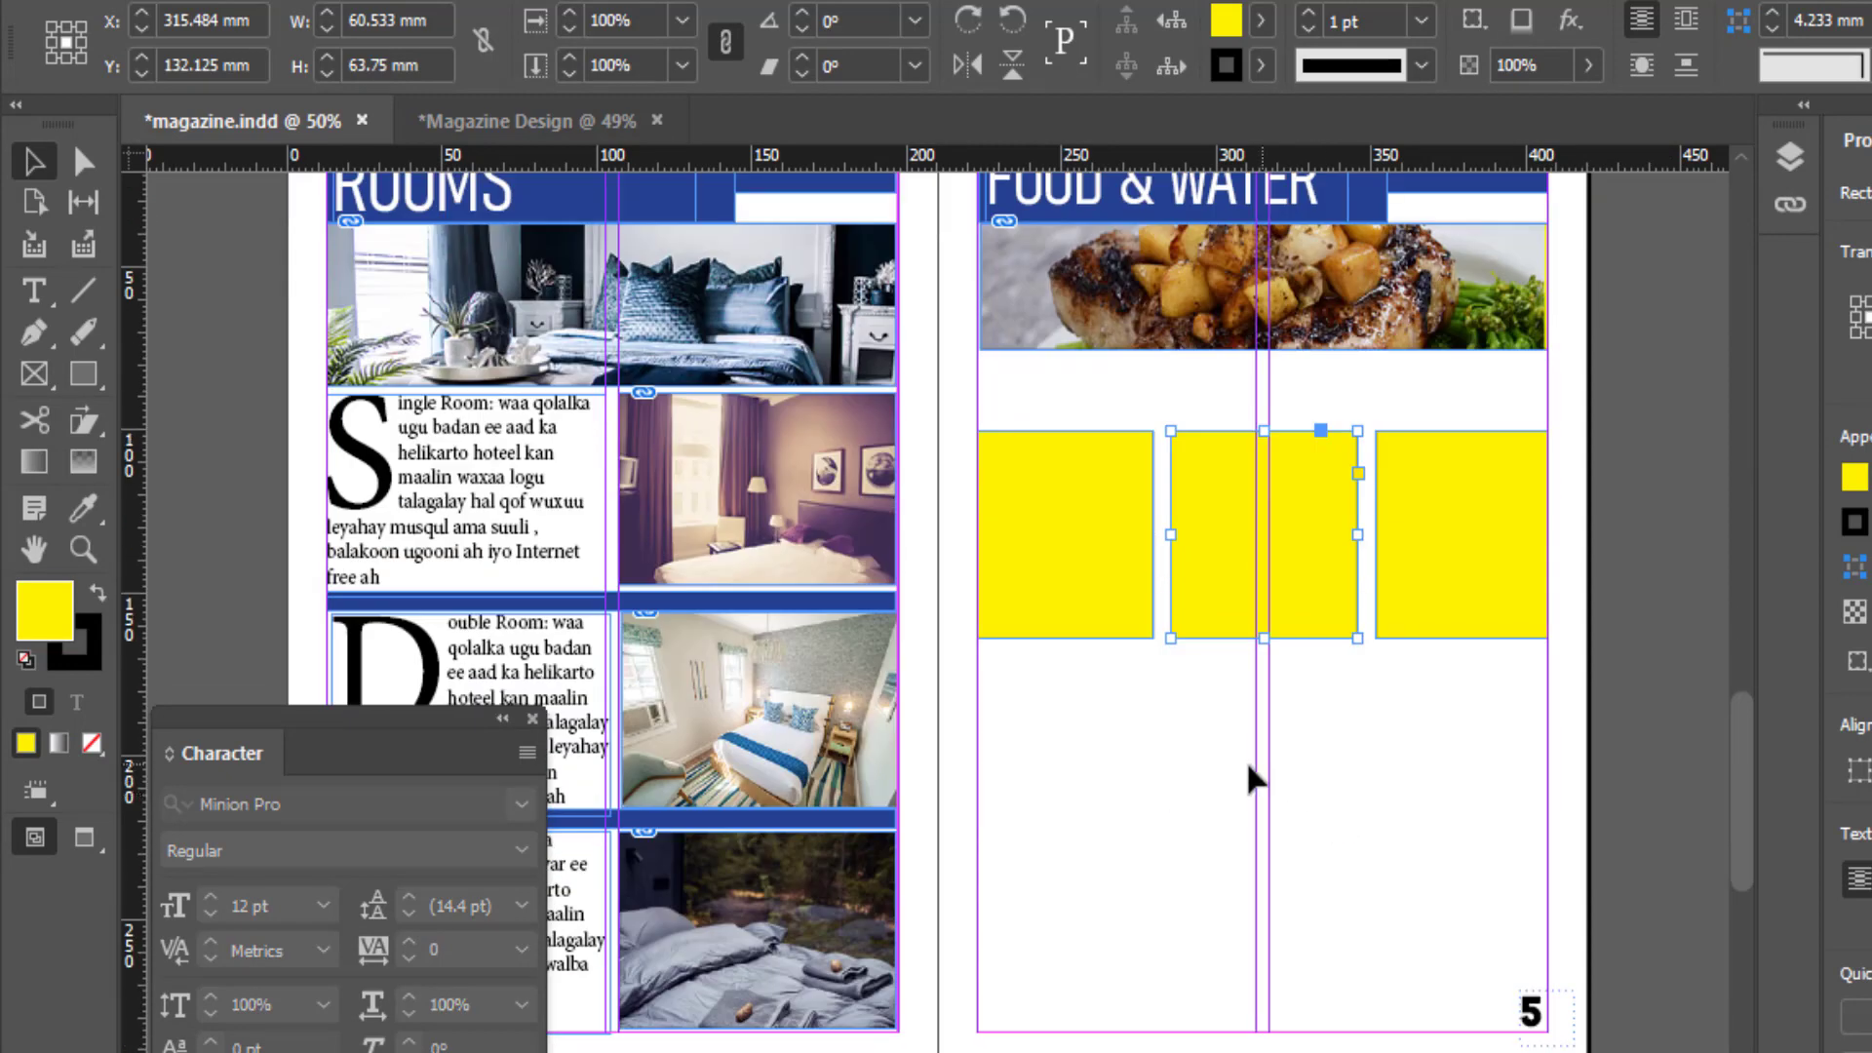
click(1252, 780)
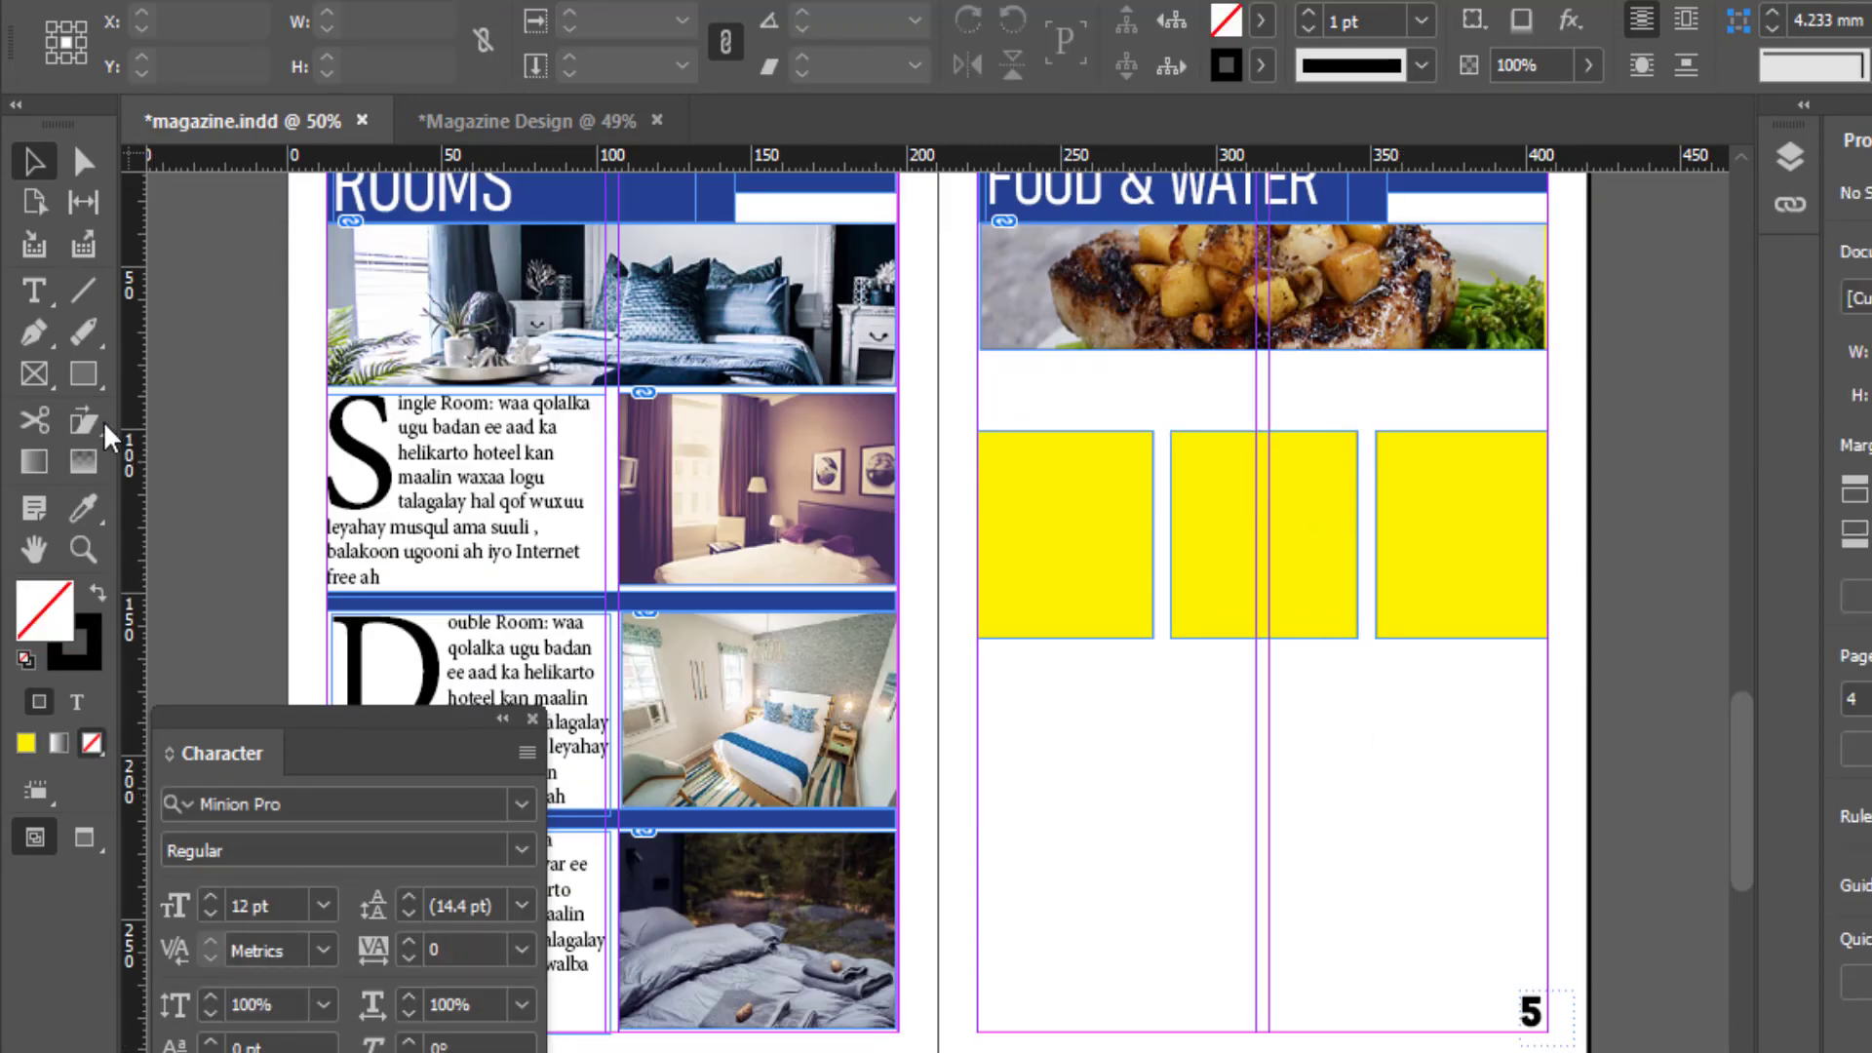
Step: Draw a caption bar under the first yellow frame, filled C=100 M=90 Y=10 K=0 blue
click(83, 374)
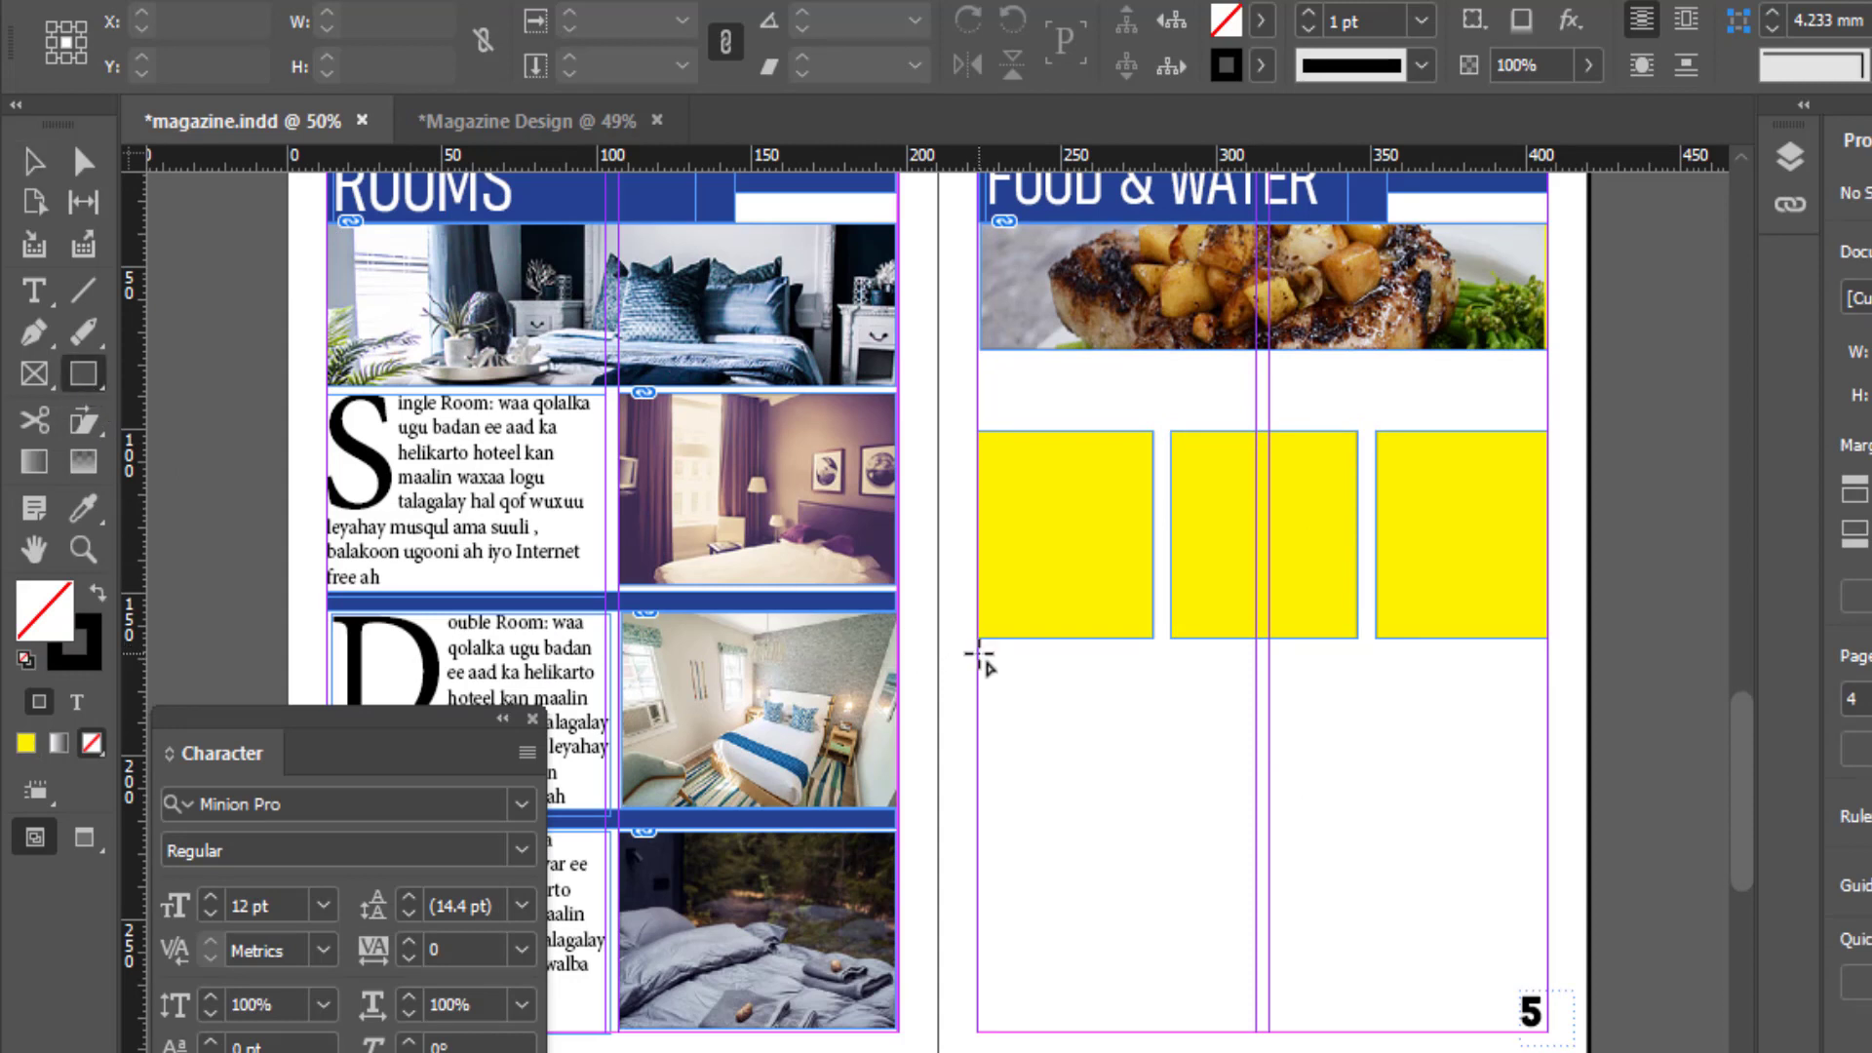
drag(979, 655, 1156, 697)
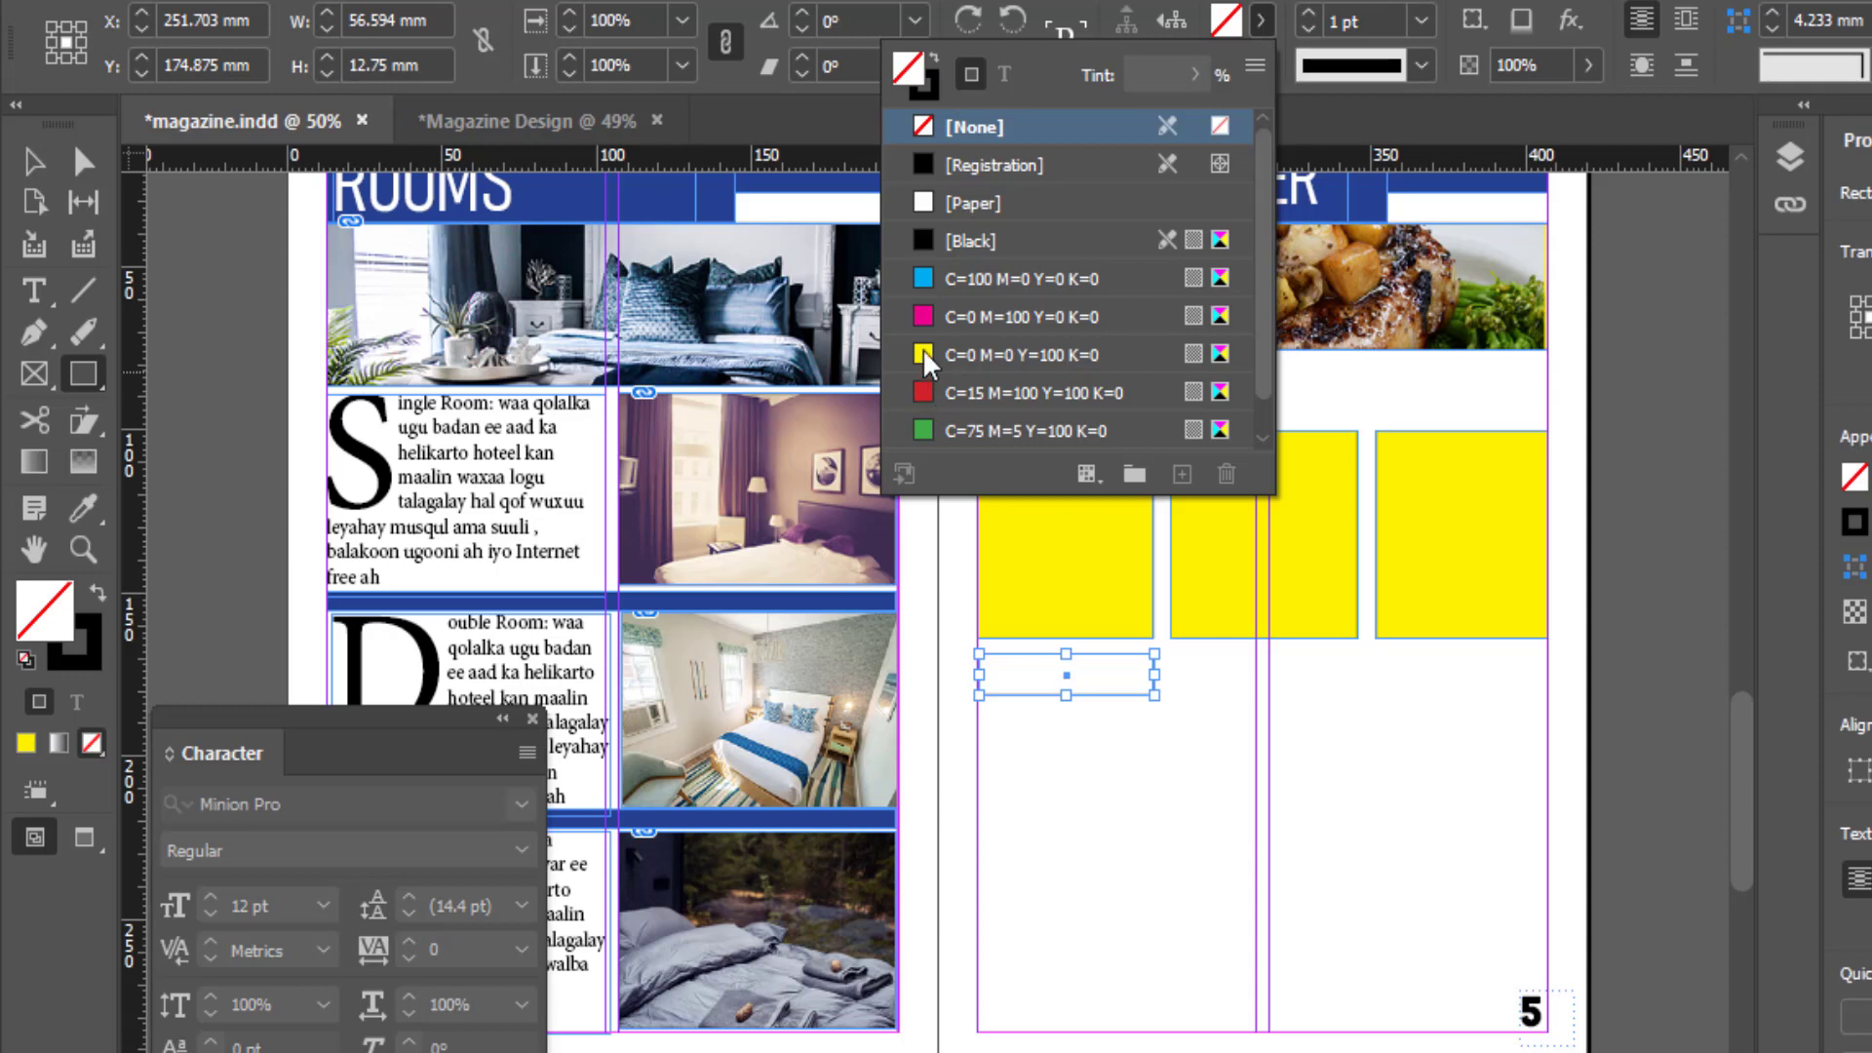
scroll(924, 363, down, 1)
click(924, 430)
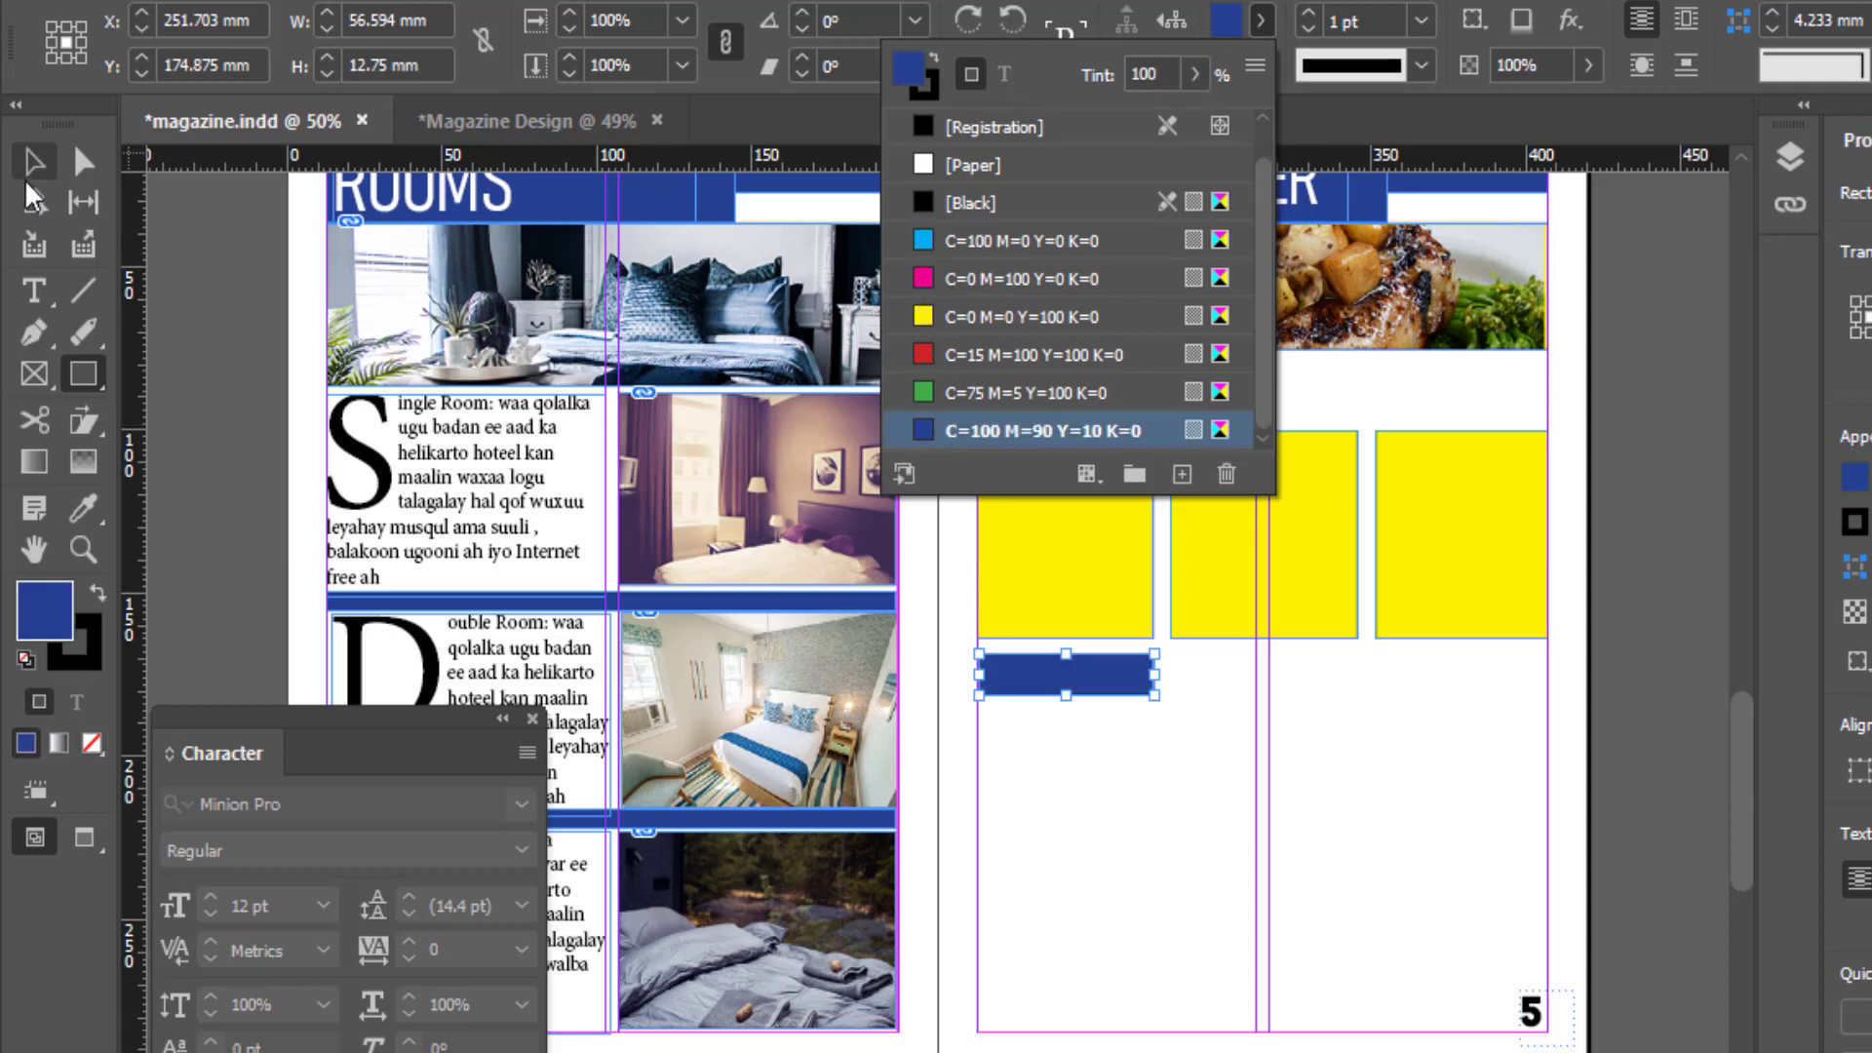
click(33, 168)
click(1035, 797)
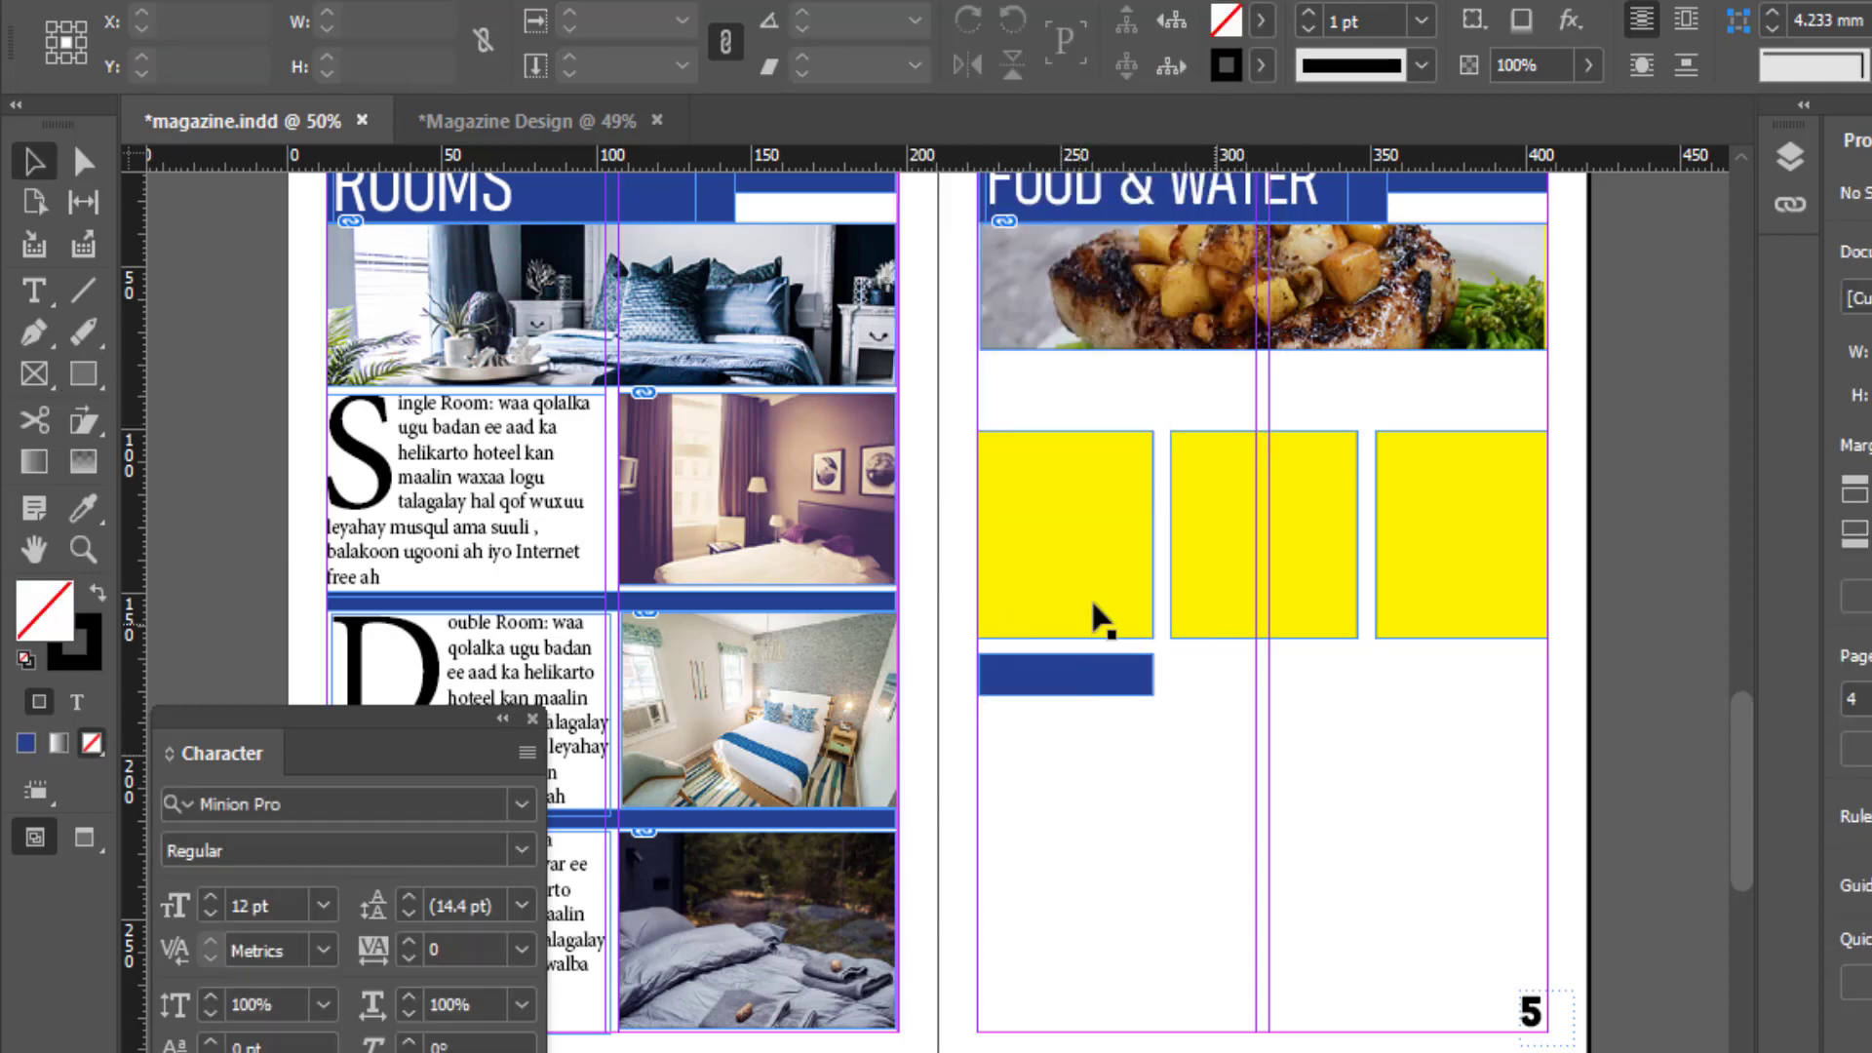
Step: Add a matching dark-blue caption bar under the middle yellow frame
click(84, 375)
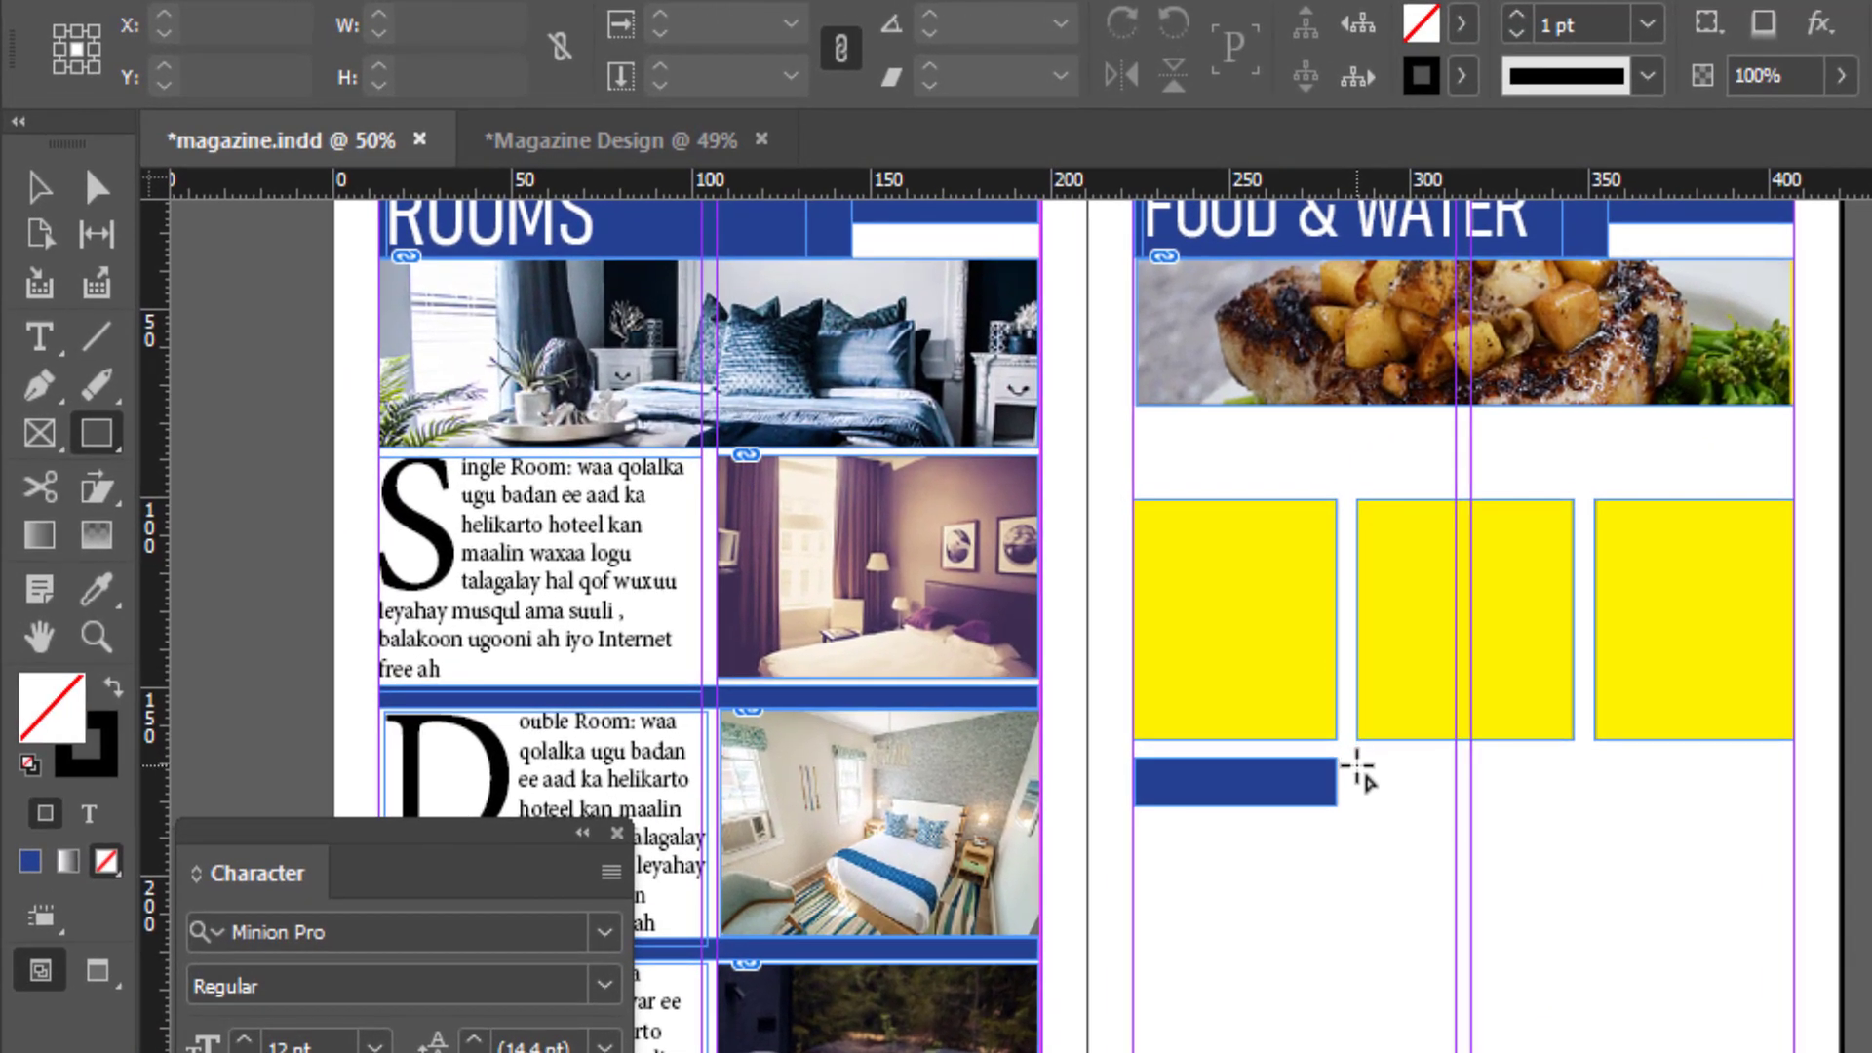
mouse_move(1357, 759)
mouse_down()
mouse_move(1591, 805)
mouse_move(1574, 805)
mouse_up()
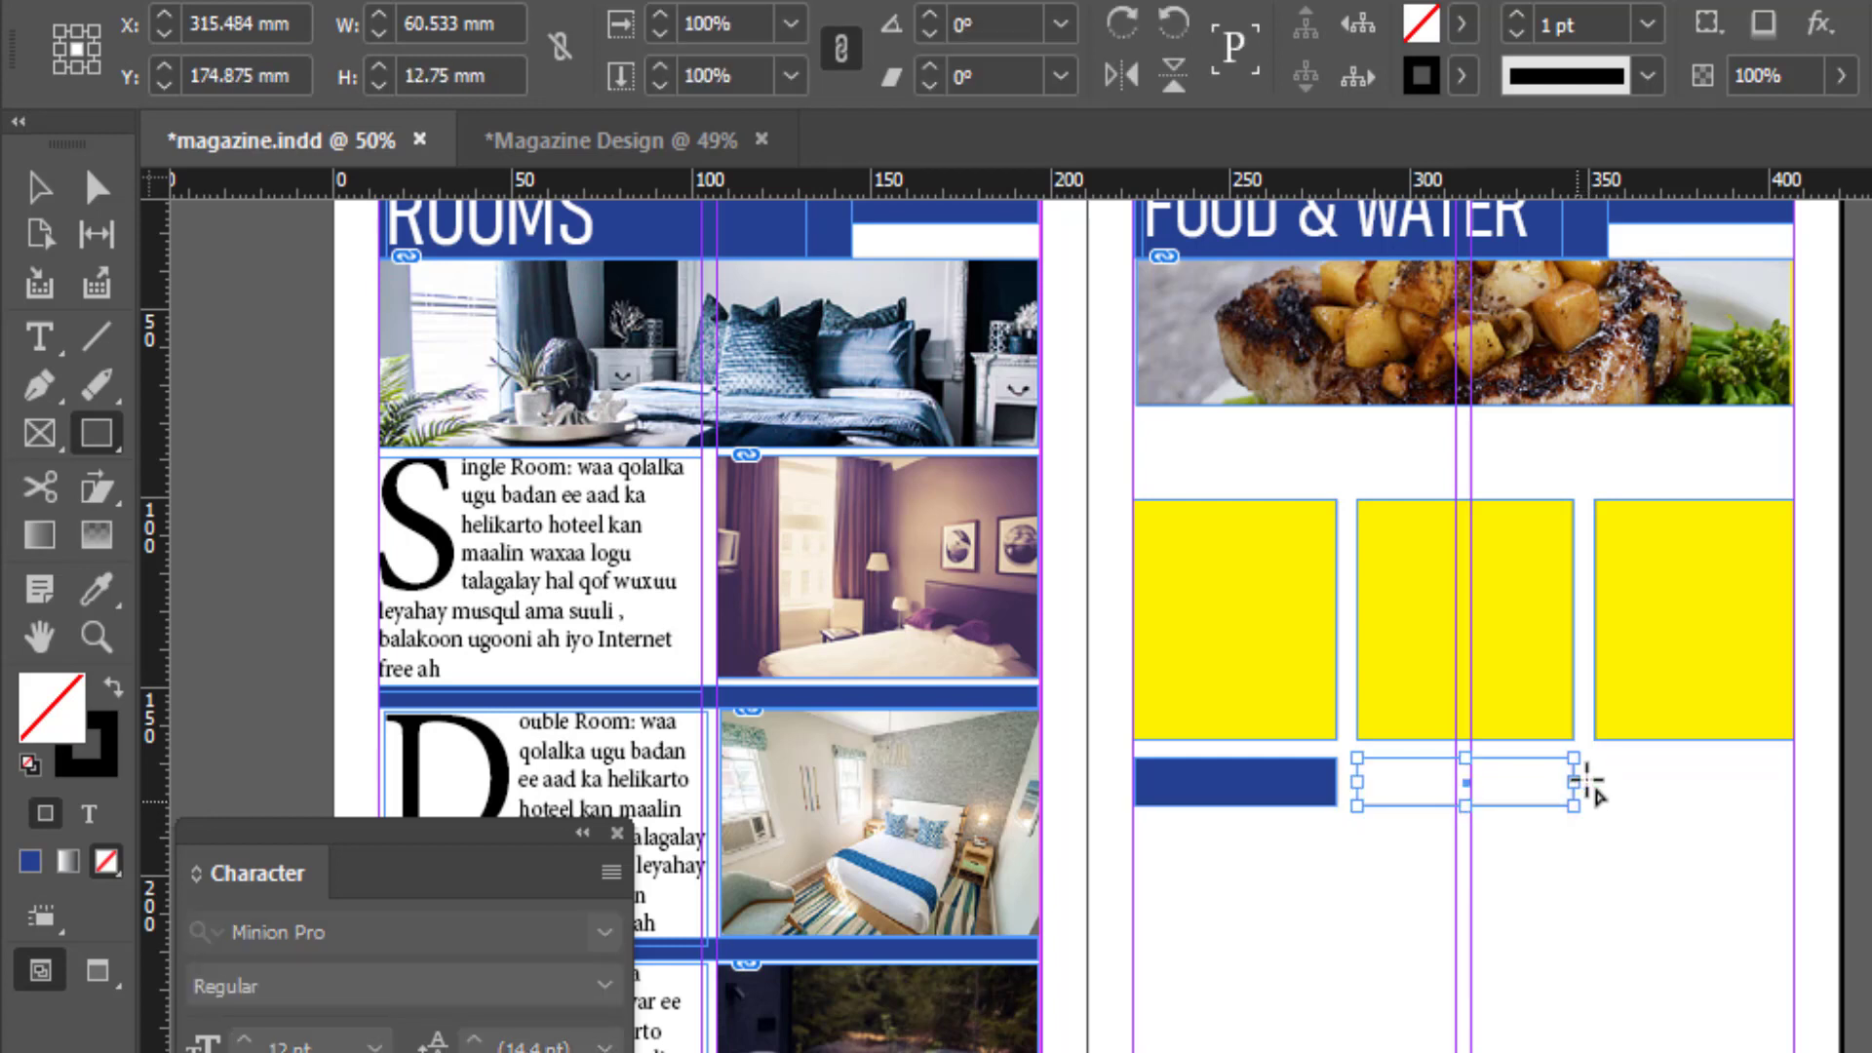
click(1462, 23)
click(1071, 499)
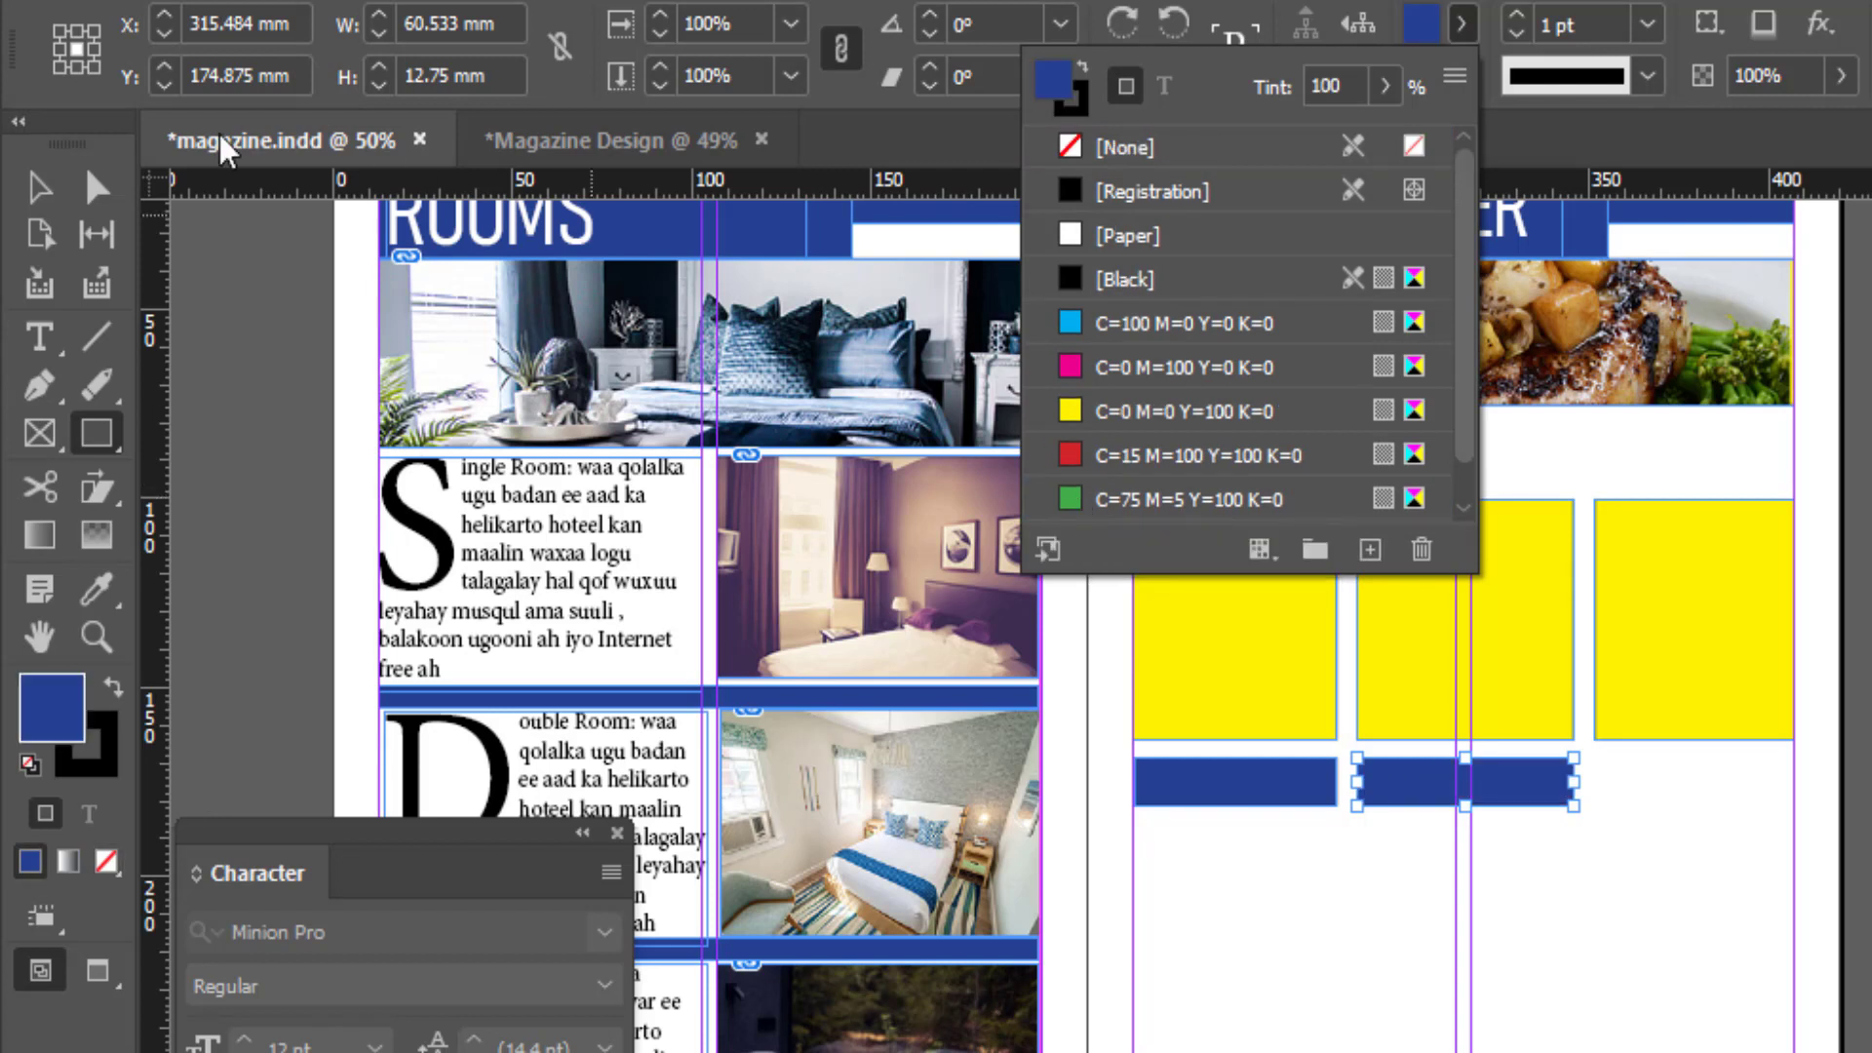
click(39, 187)
click(1438, 950)
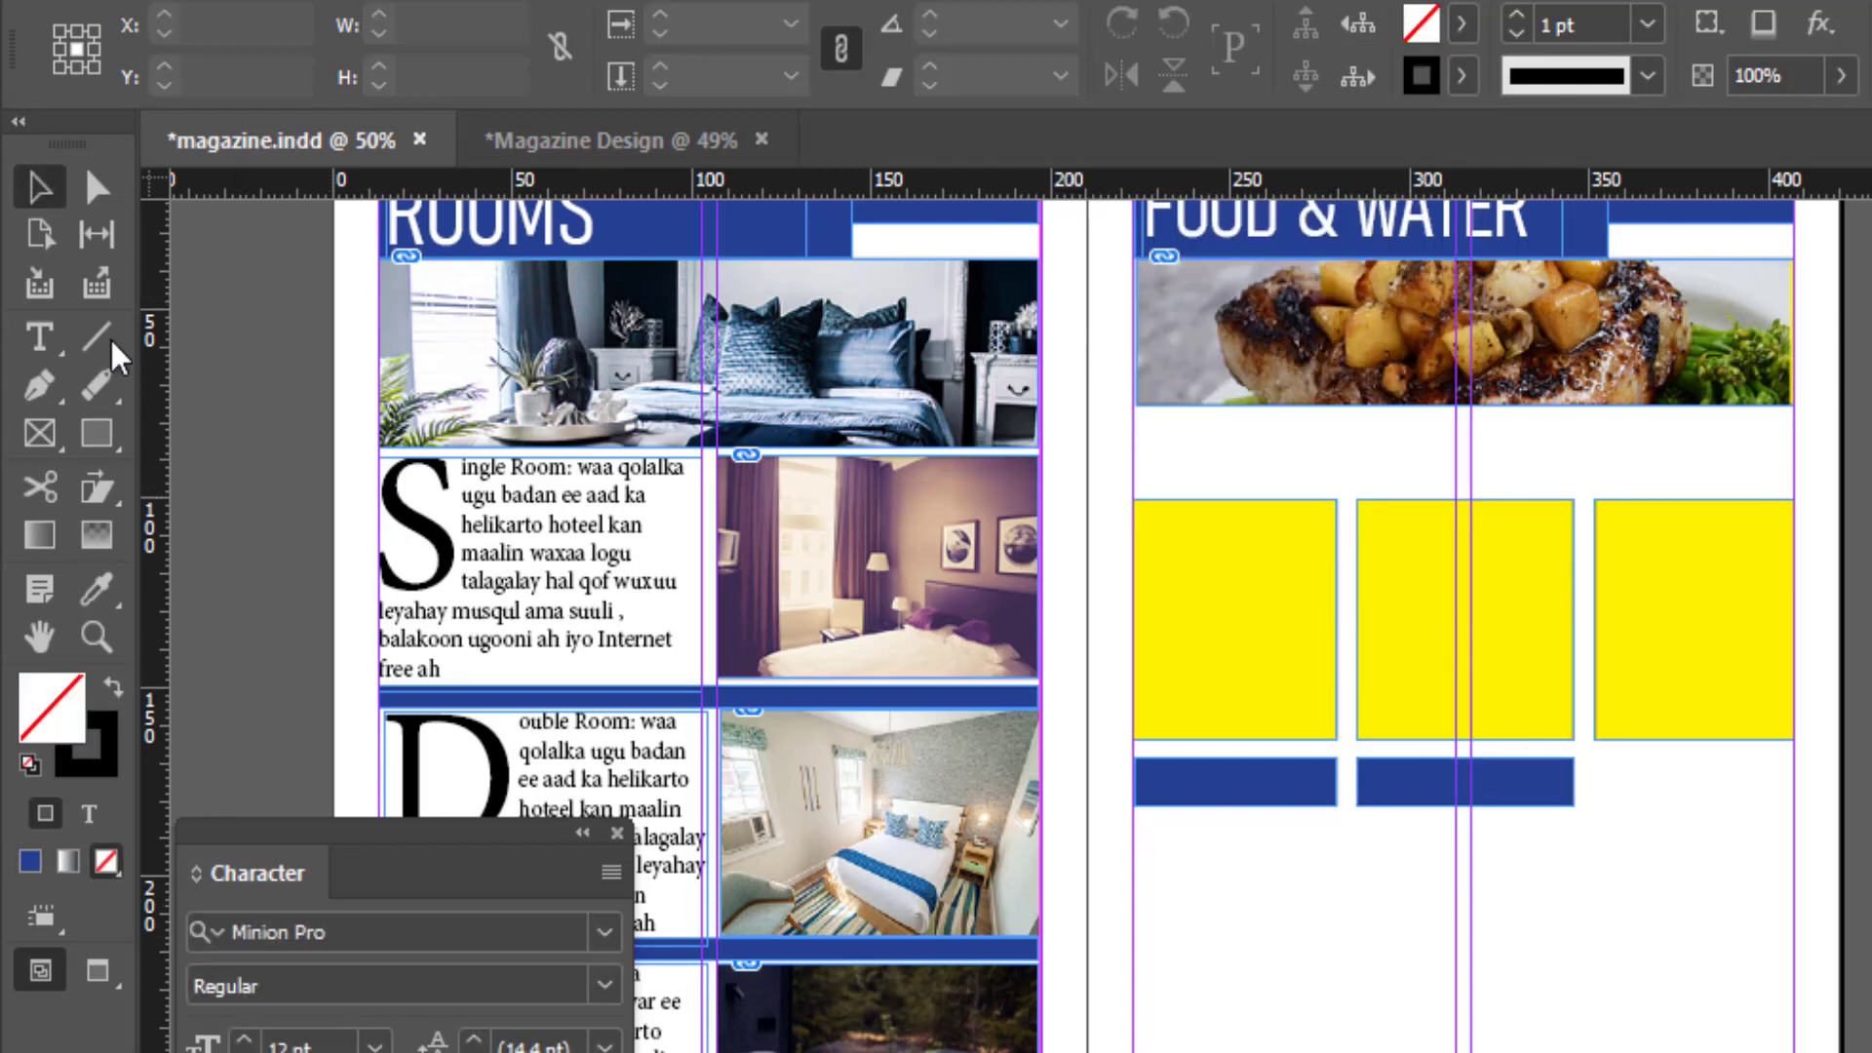
Step: Add a dark-blue caption bar, 55.15 by 12.75 mm, under the right yellow frame
click(96, 433)
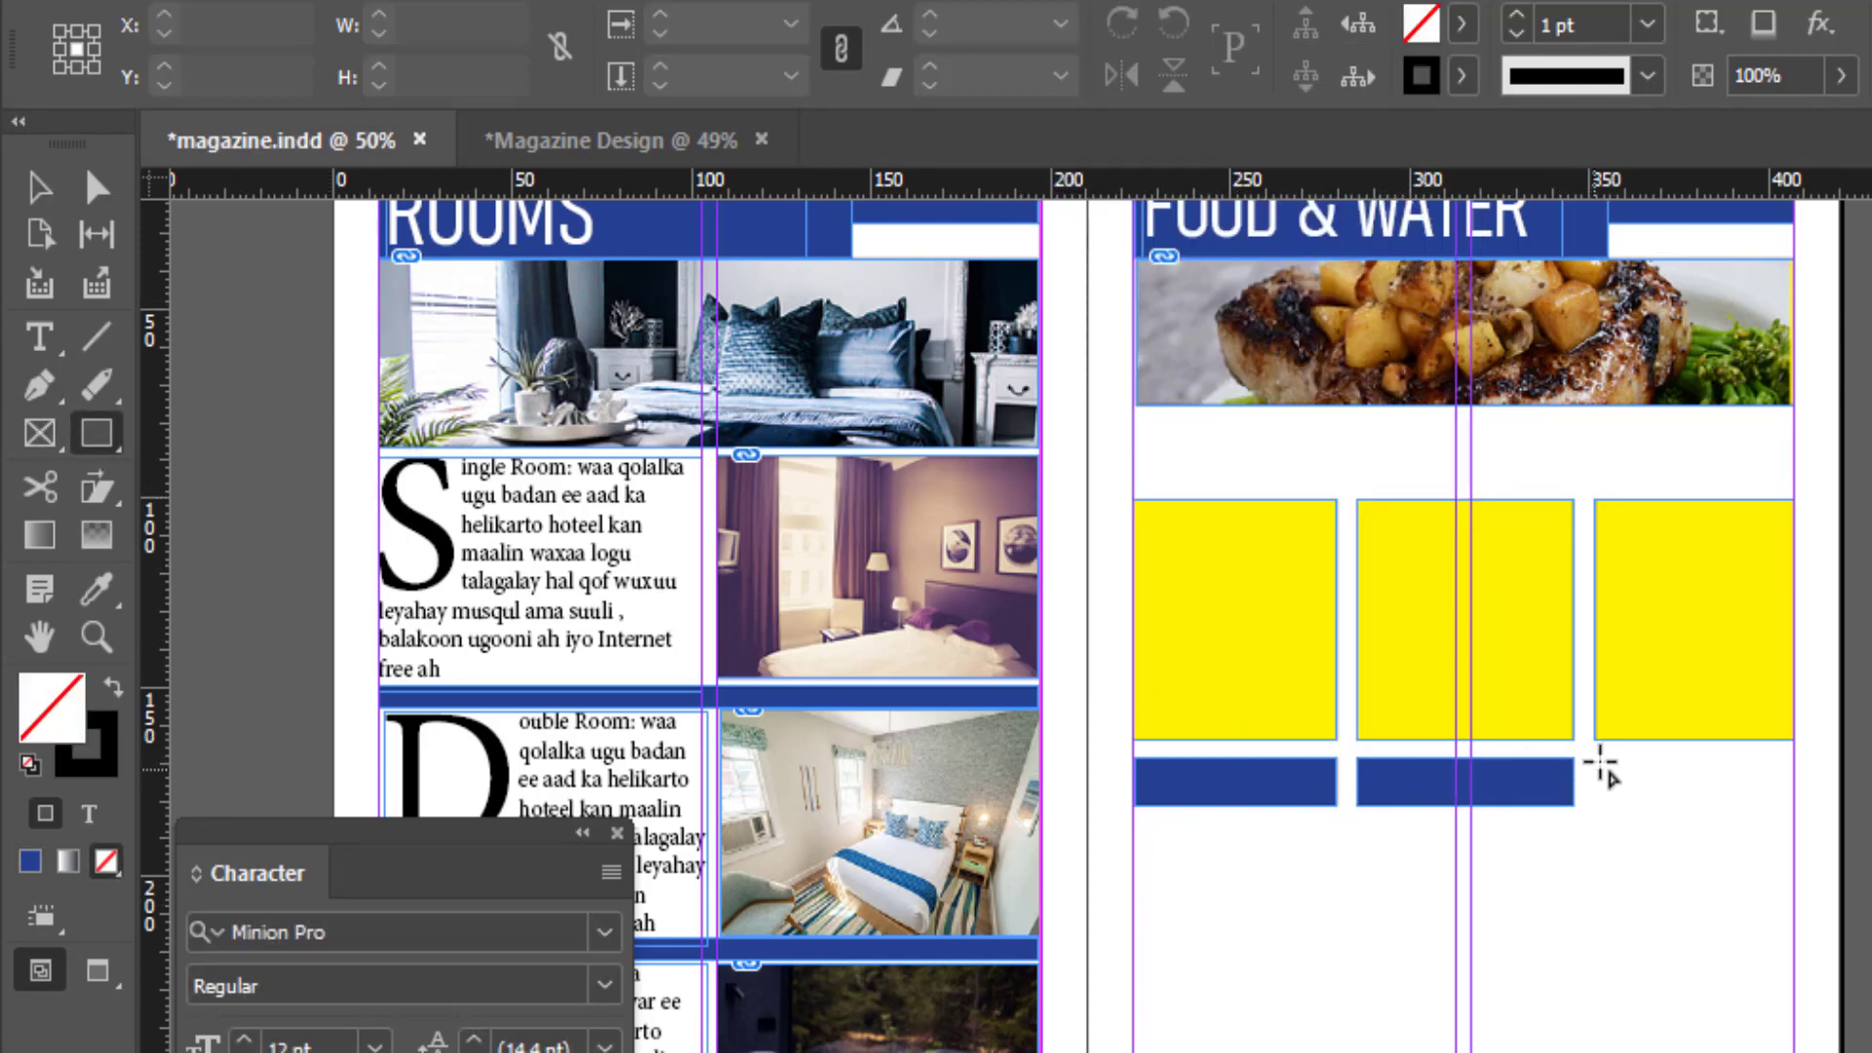
mouse_move(1594, 757)
mouse_down()
mouse_move(1755, 822)
mouse_move(1789, 805)
mouse_up()
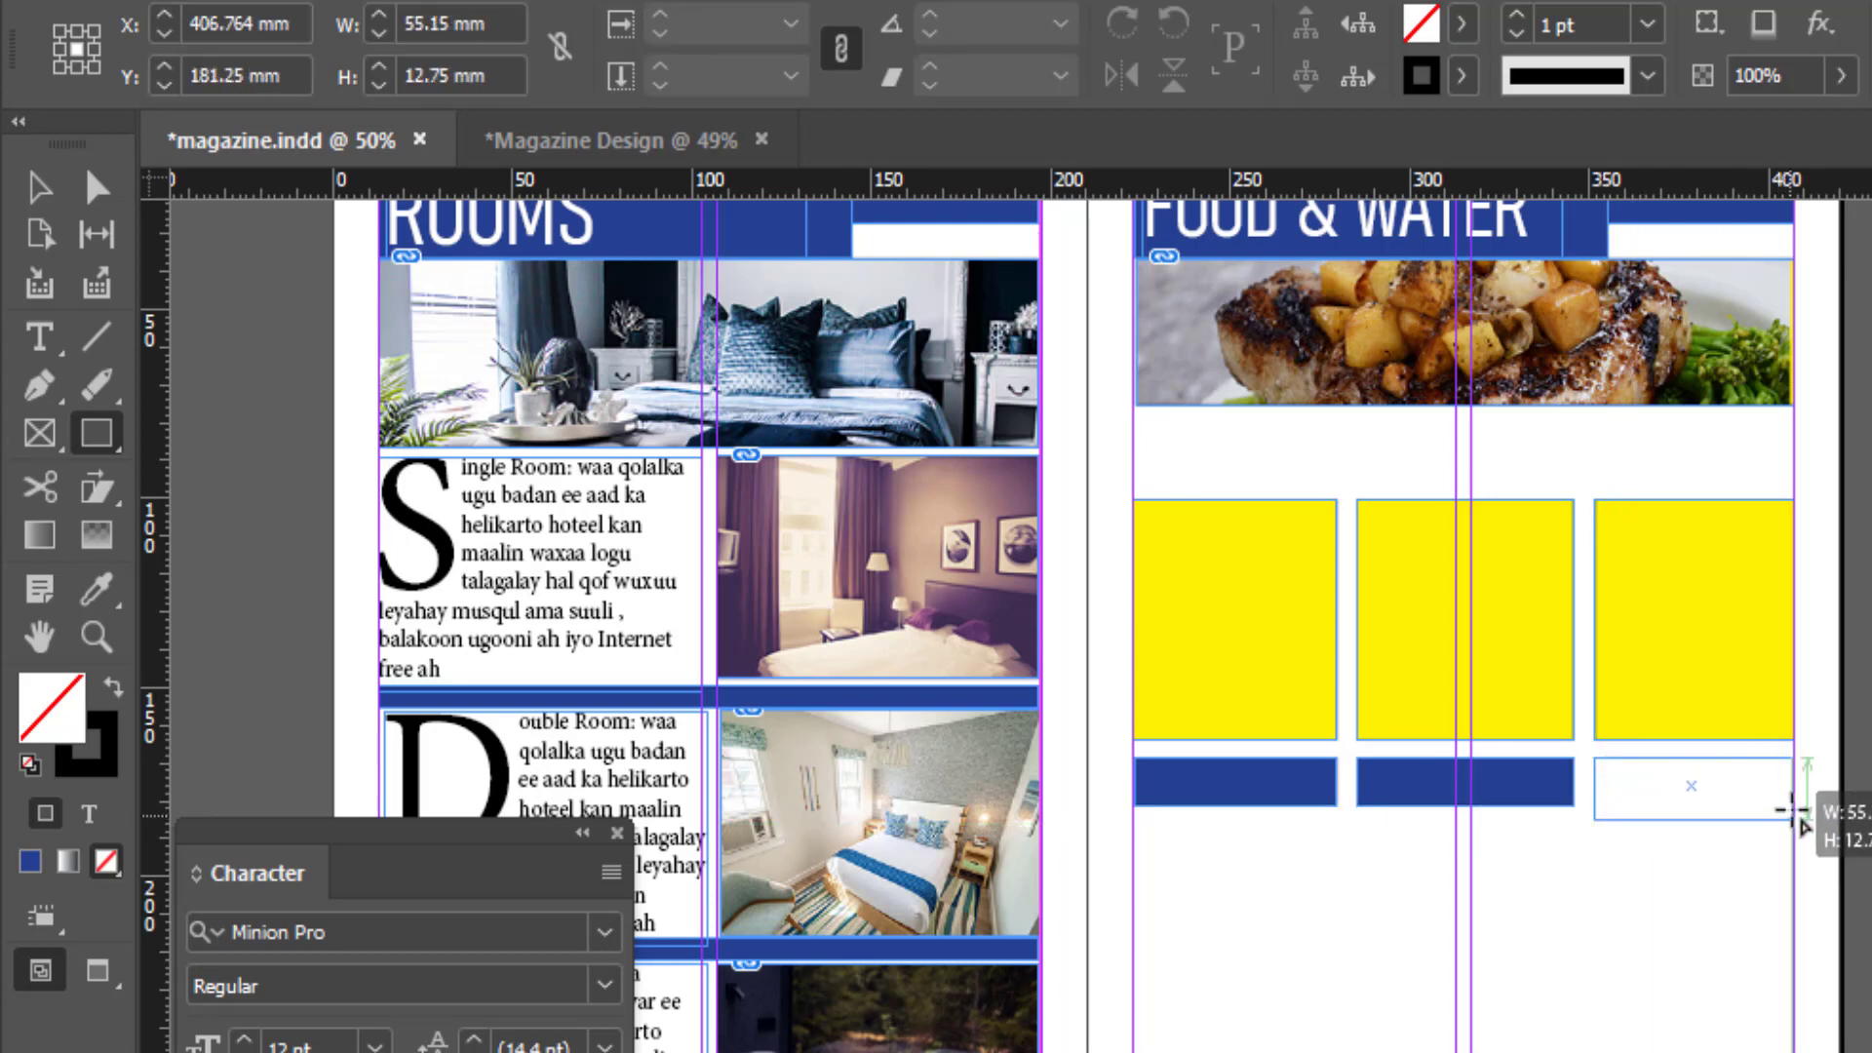
click(1461, 24)
scroll(1078, 446, down, 1)
click(1078, 500)
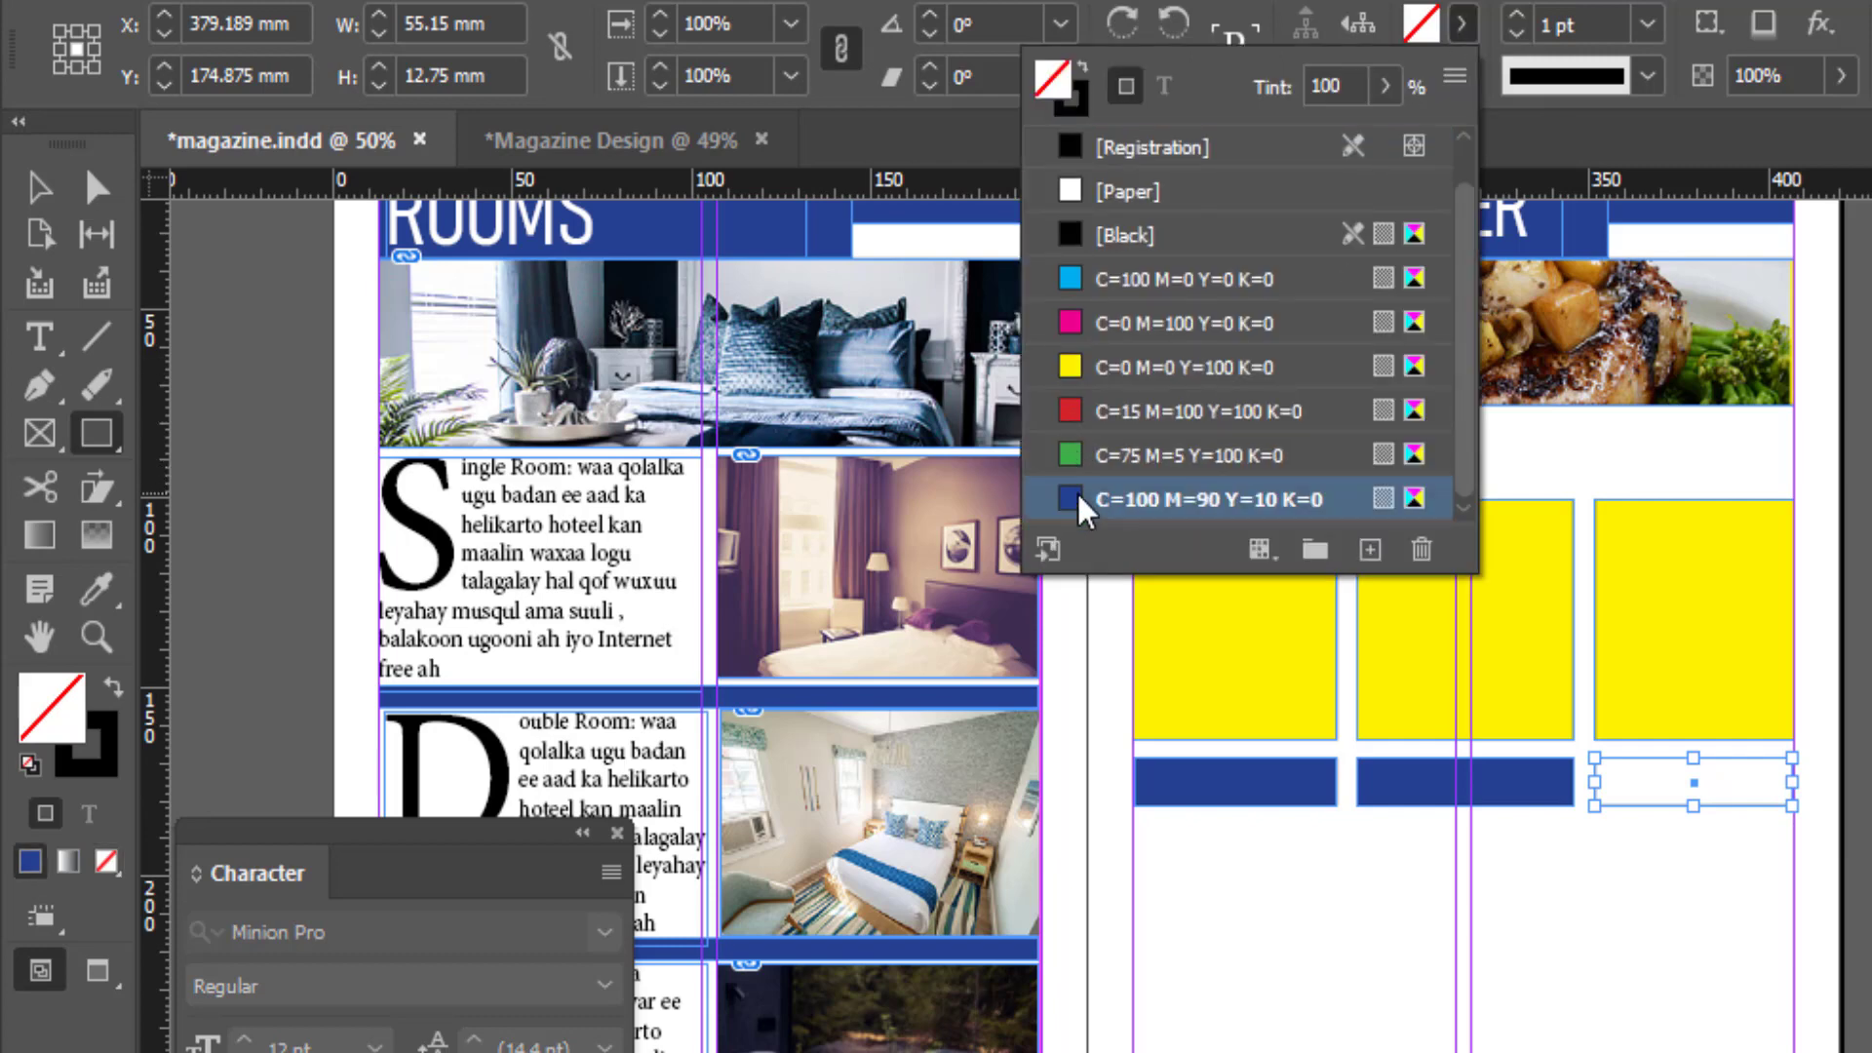
click(41, 195)
scroll(1365, 888, down, 2)
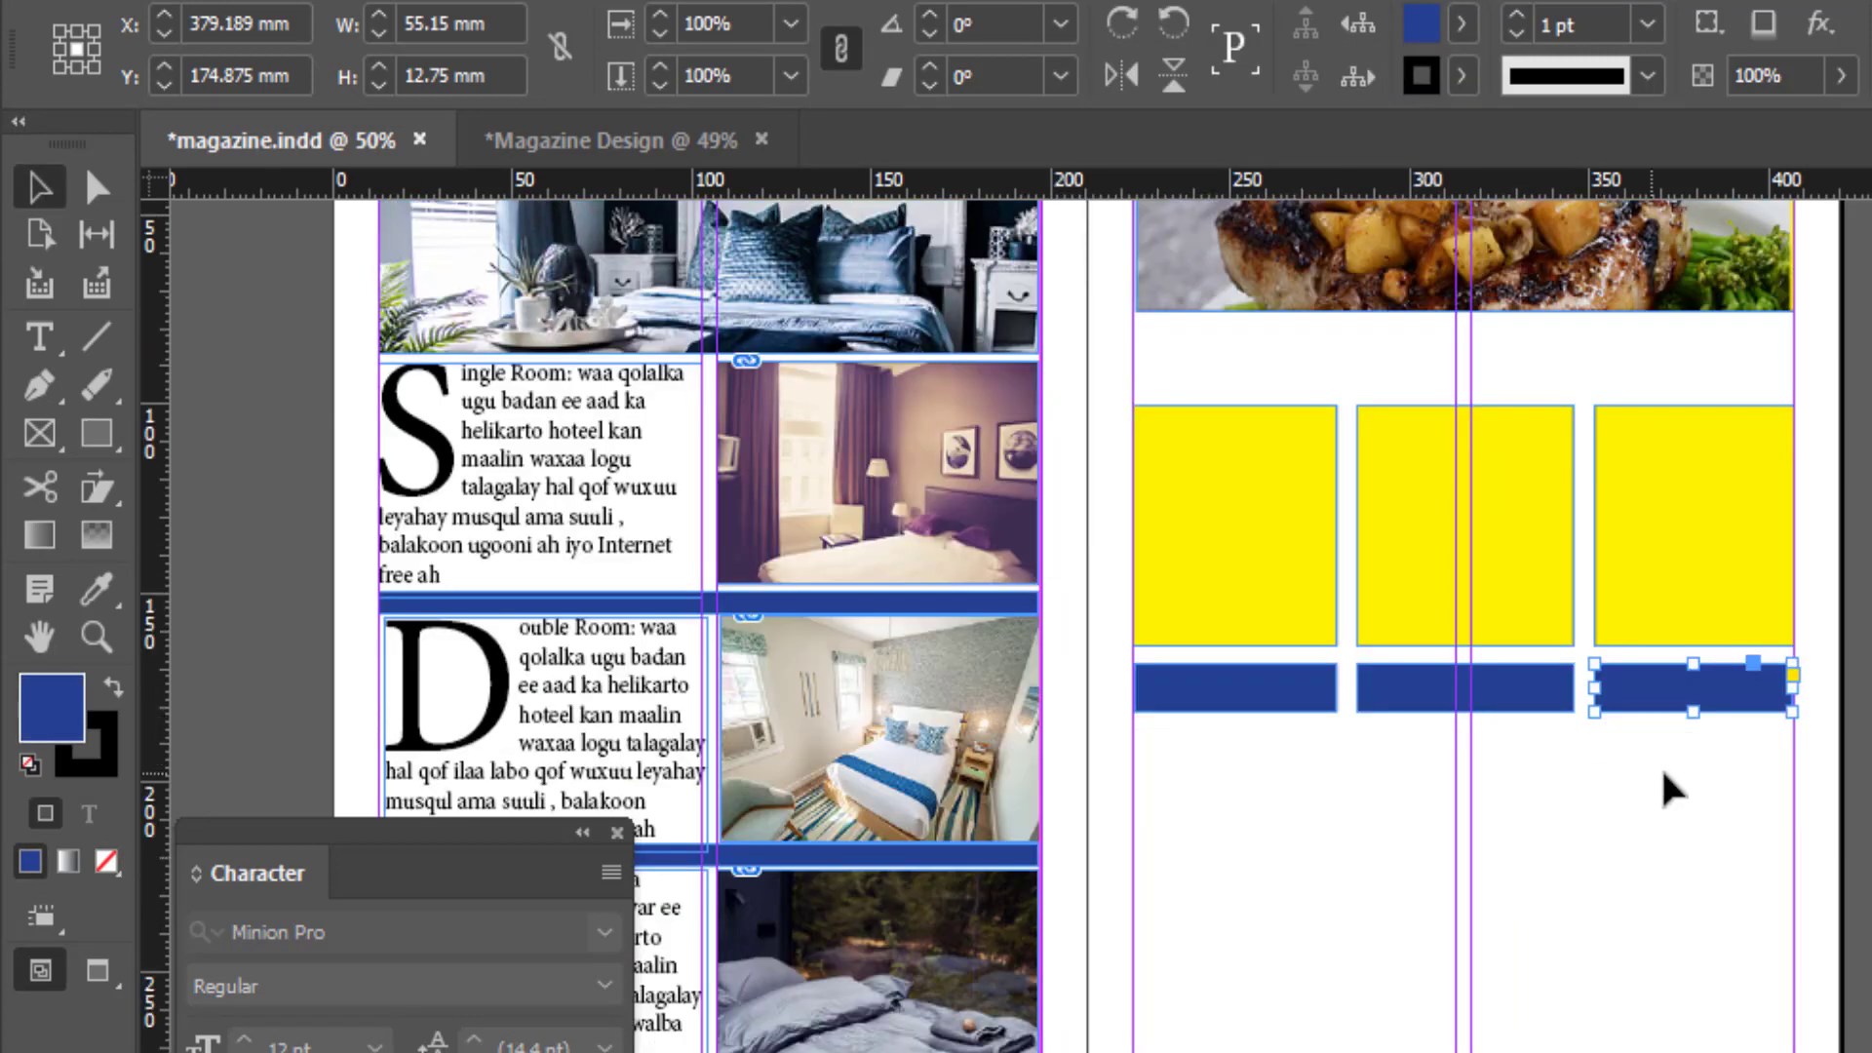
Step: Duplicate the six yellow frames and blue bars as a second row below
drag(1713, 797, 1262, 493)
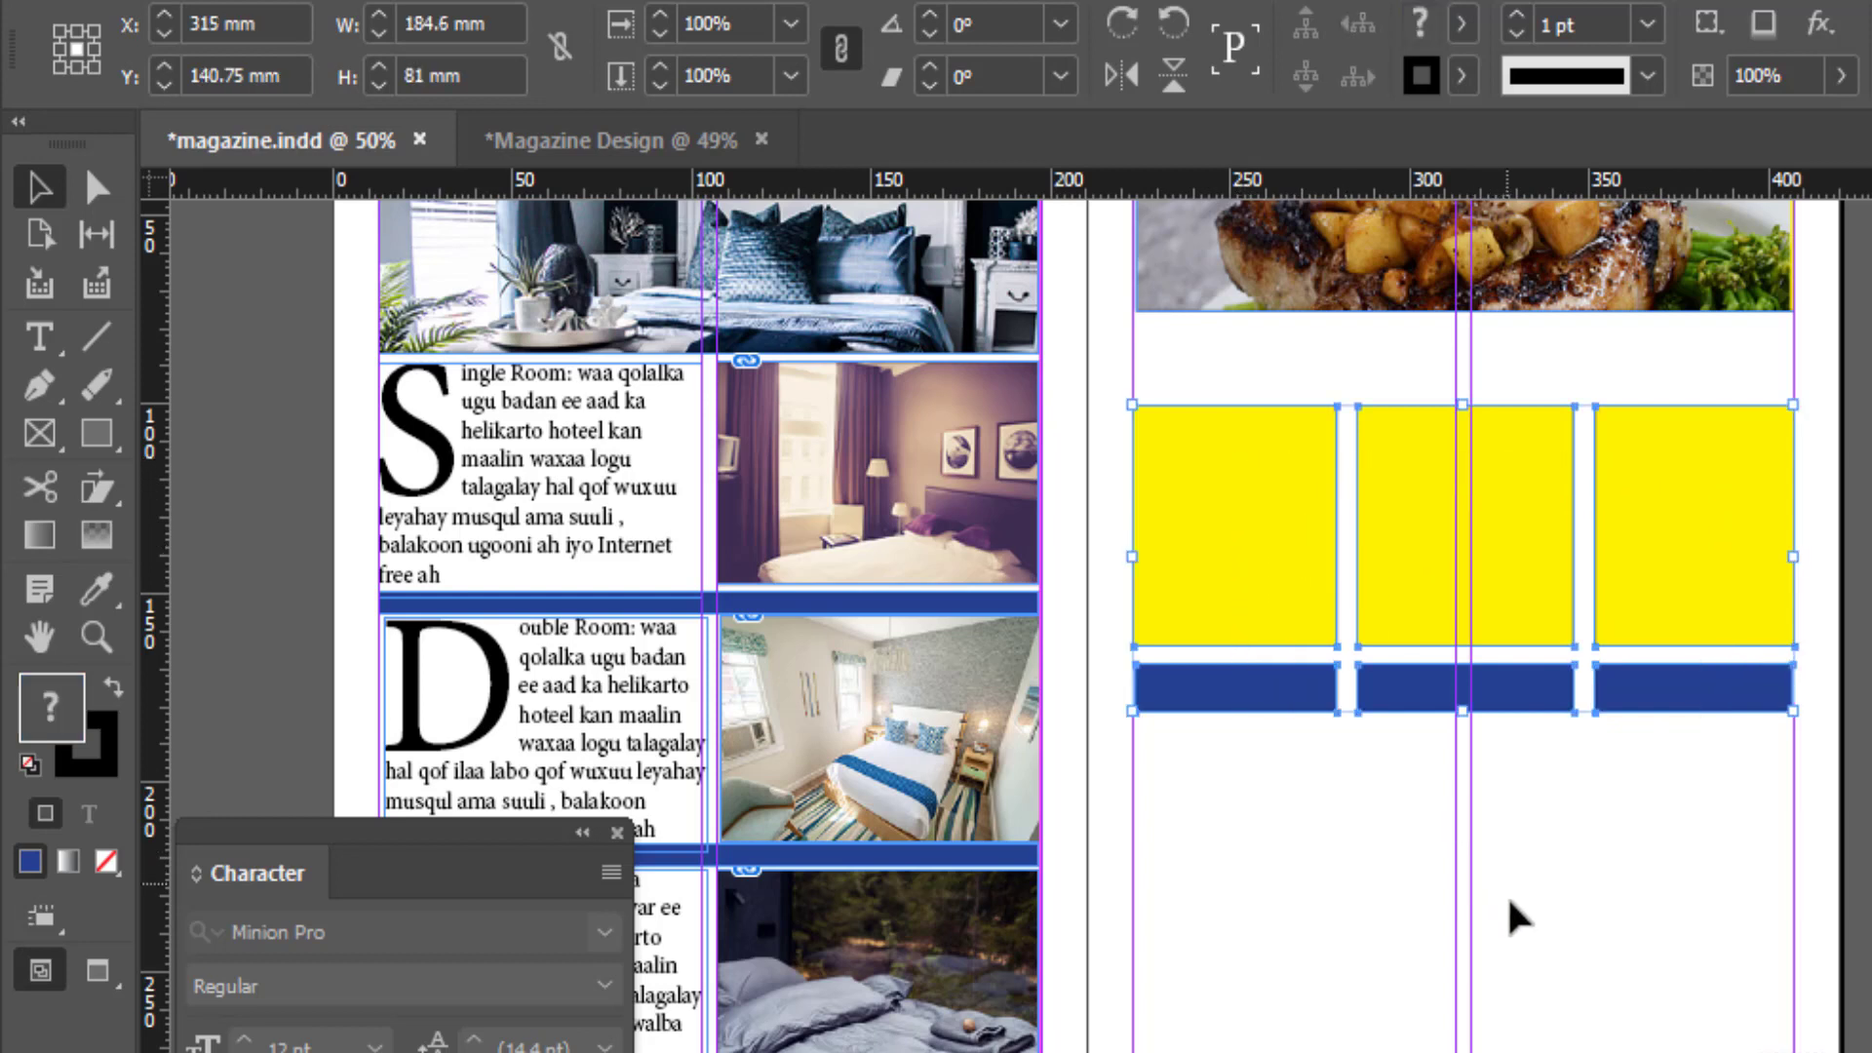
key(ctrl+v)
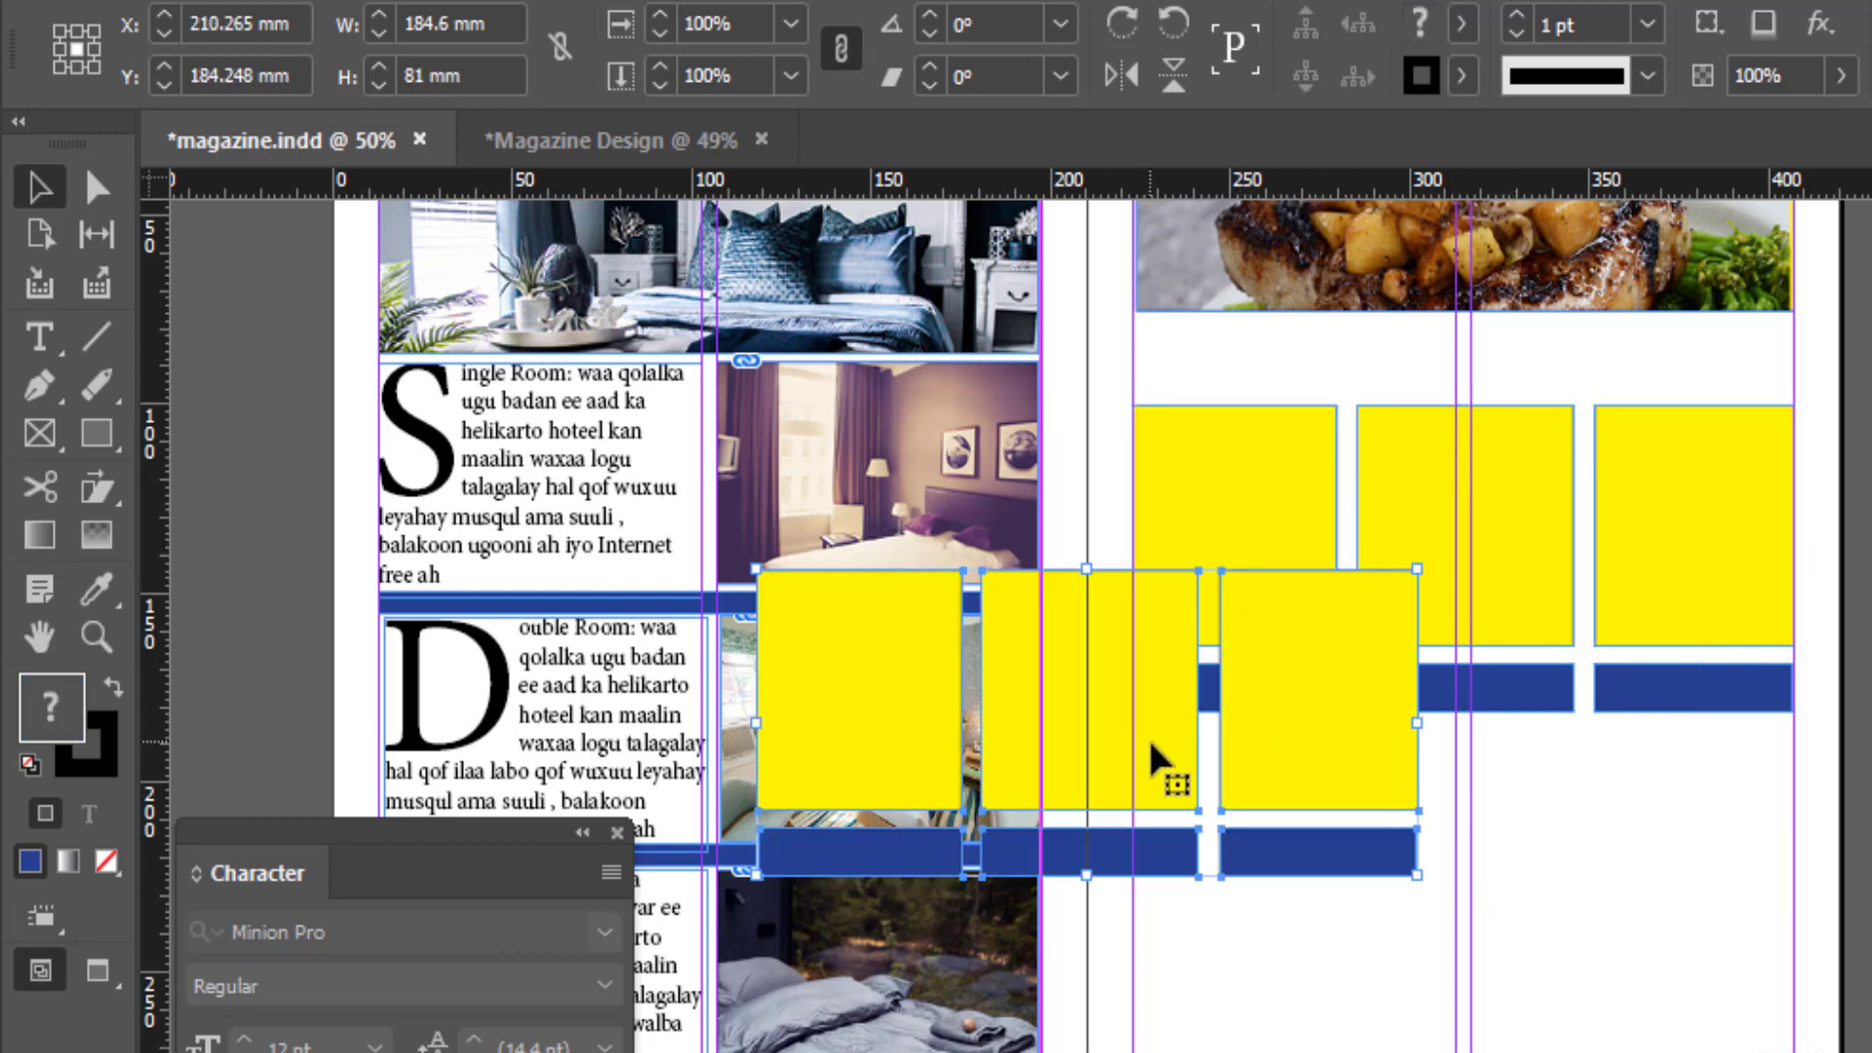
mouse_move(1175, 780)
mouse_down()
mouse_move(1336, 892)
mouse_move(1529, 938)
mouse_up()
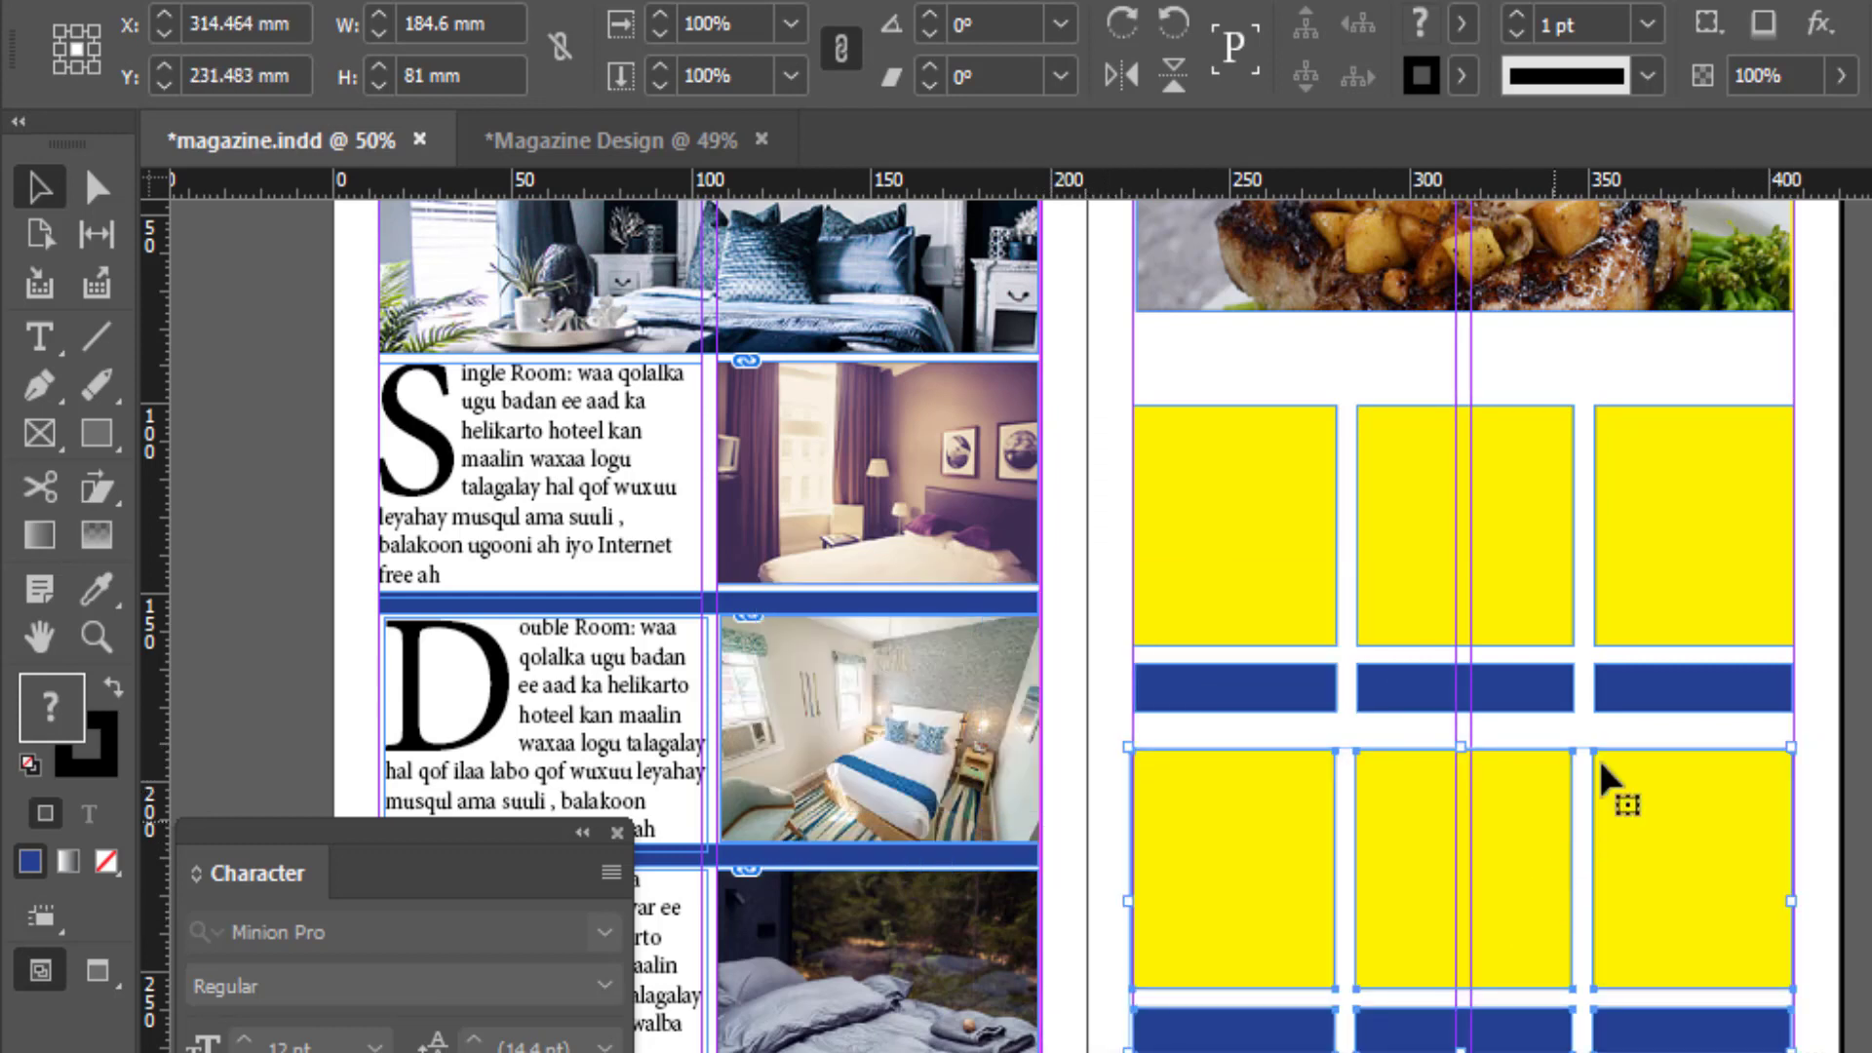
Step: Nudge the top row of yellow frames and blue bars up two steps
drag(1852, 653, 1266, 454)
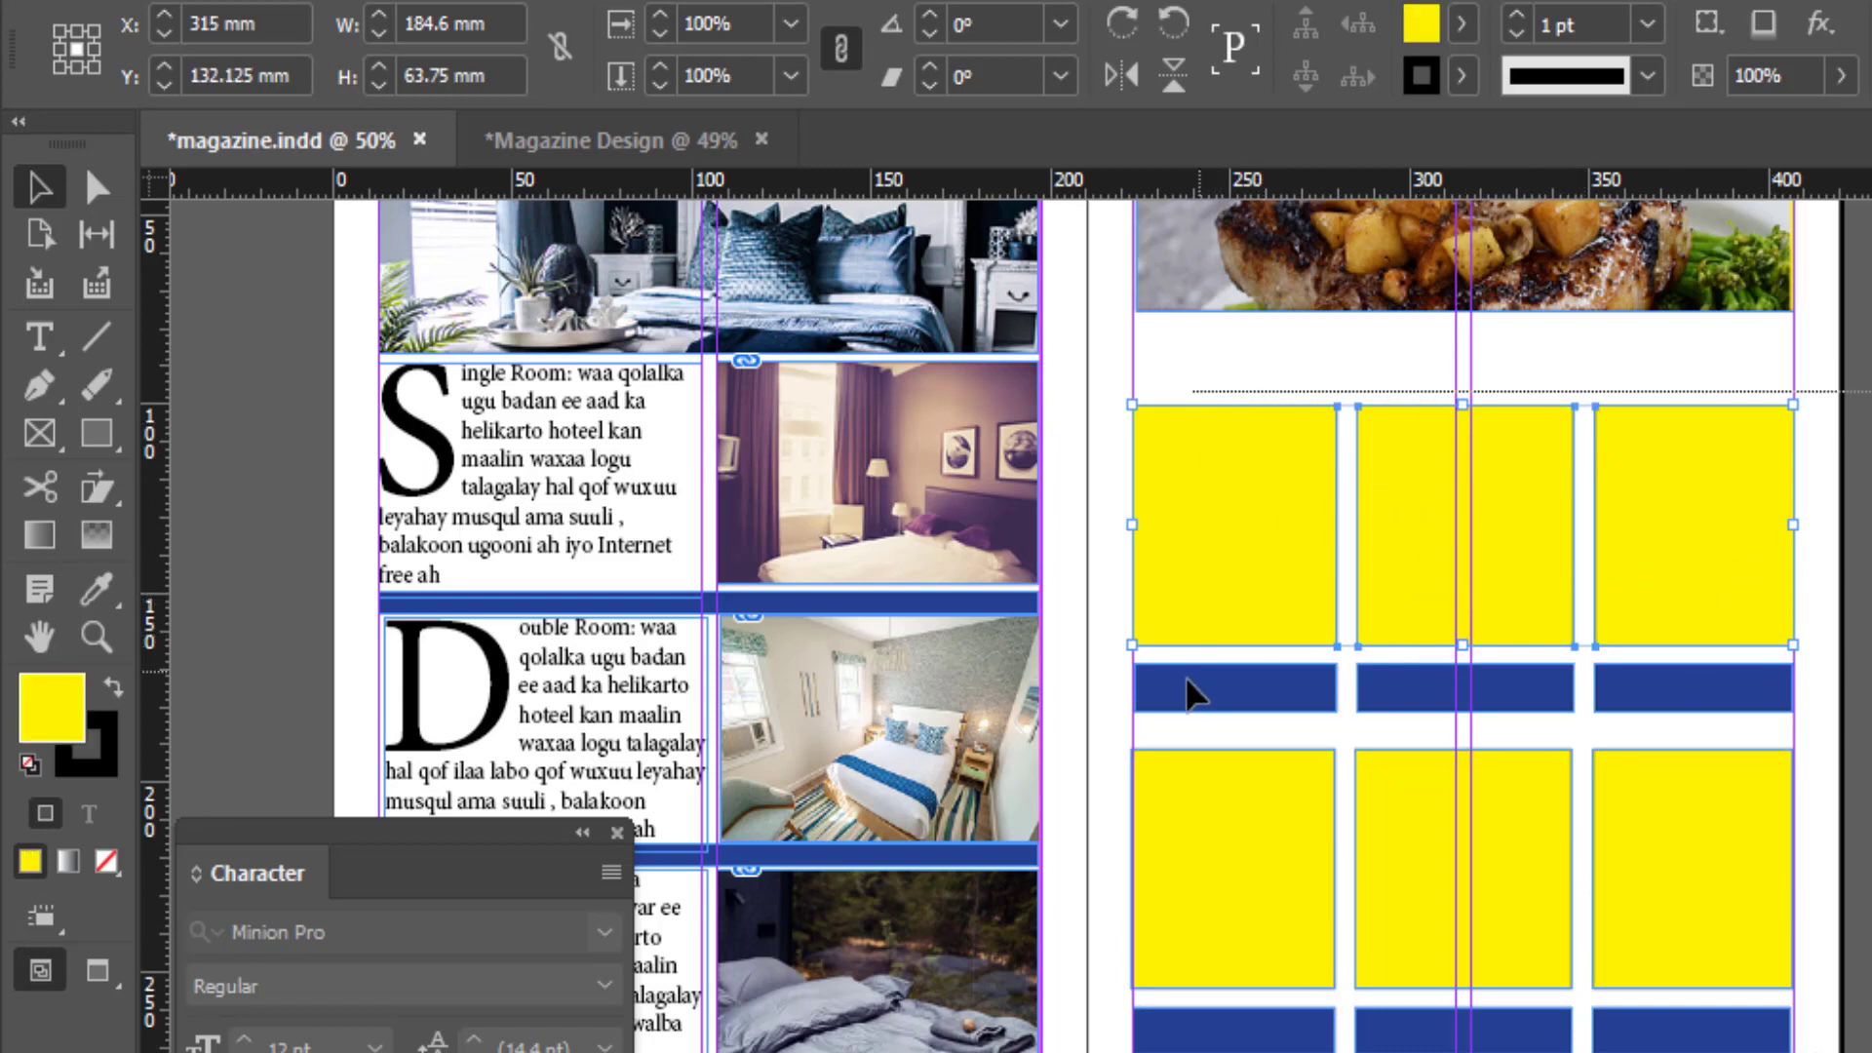
shift+click(1192, 692)
key(Up)
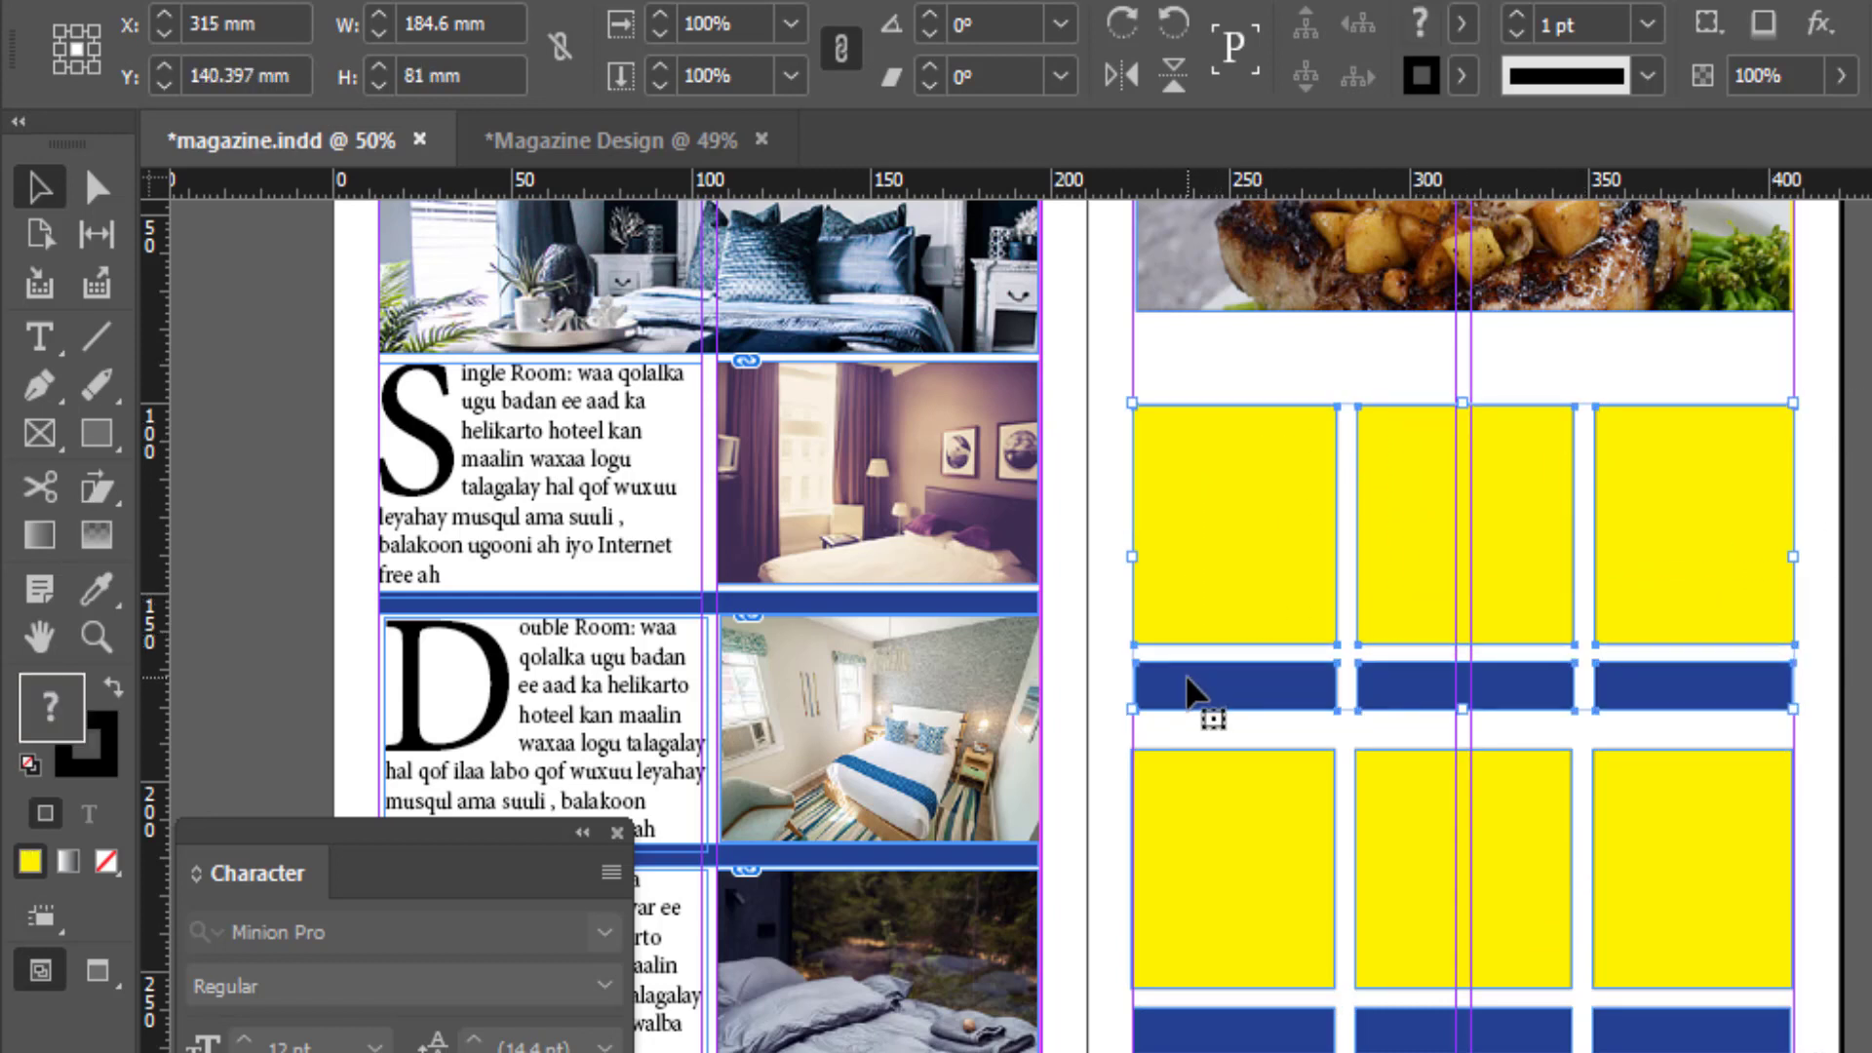
key(Up)
key(Up)
key(Up)
key(Up)
key(Up)
key(Up)
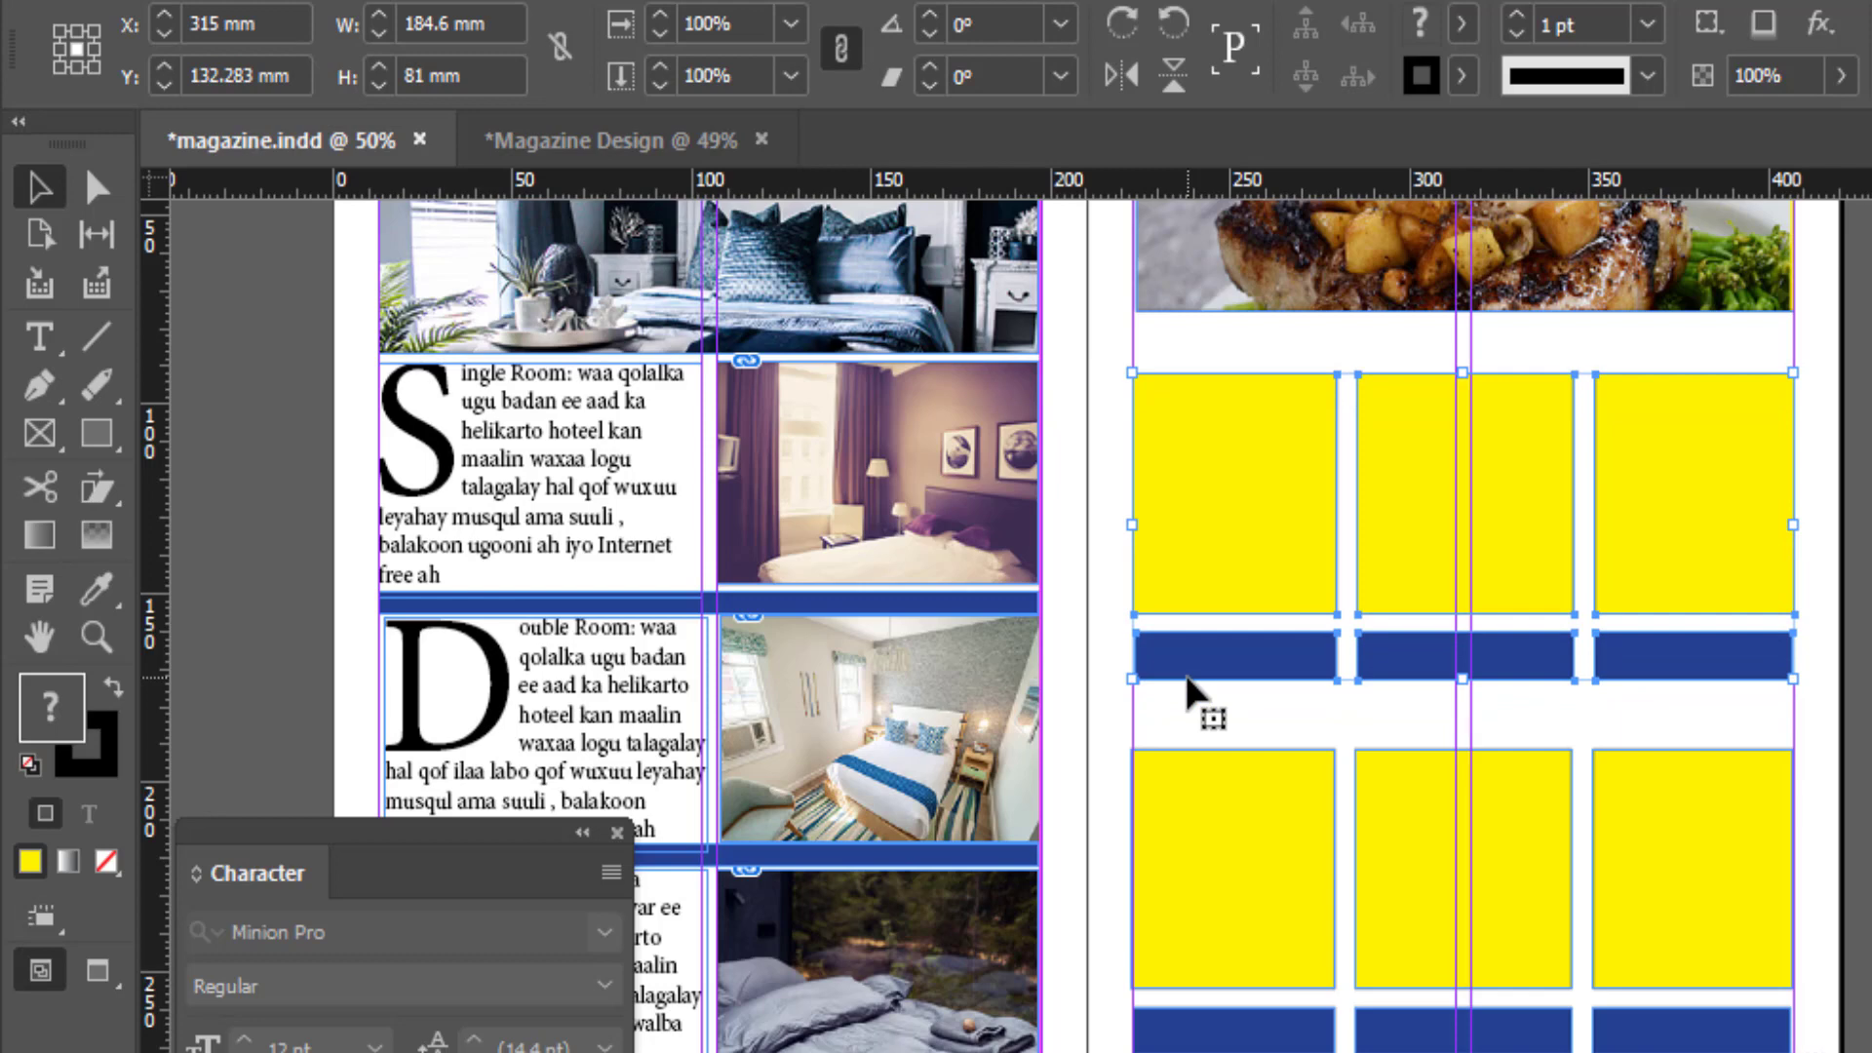
scroll(1188, 679, up, 3)
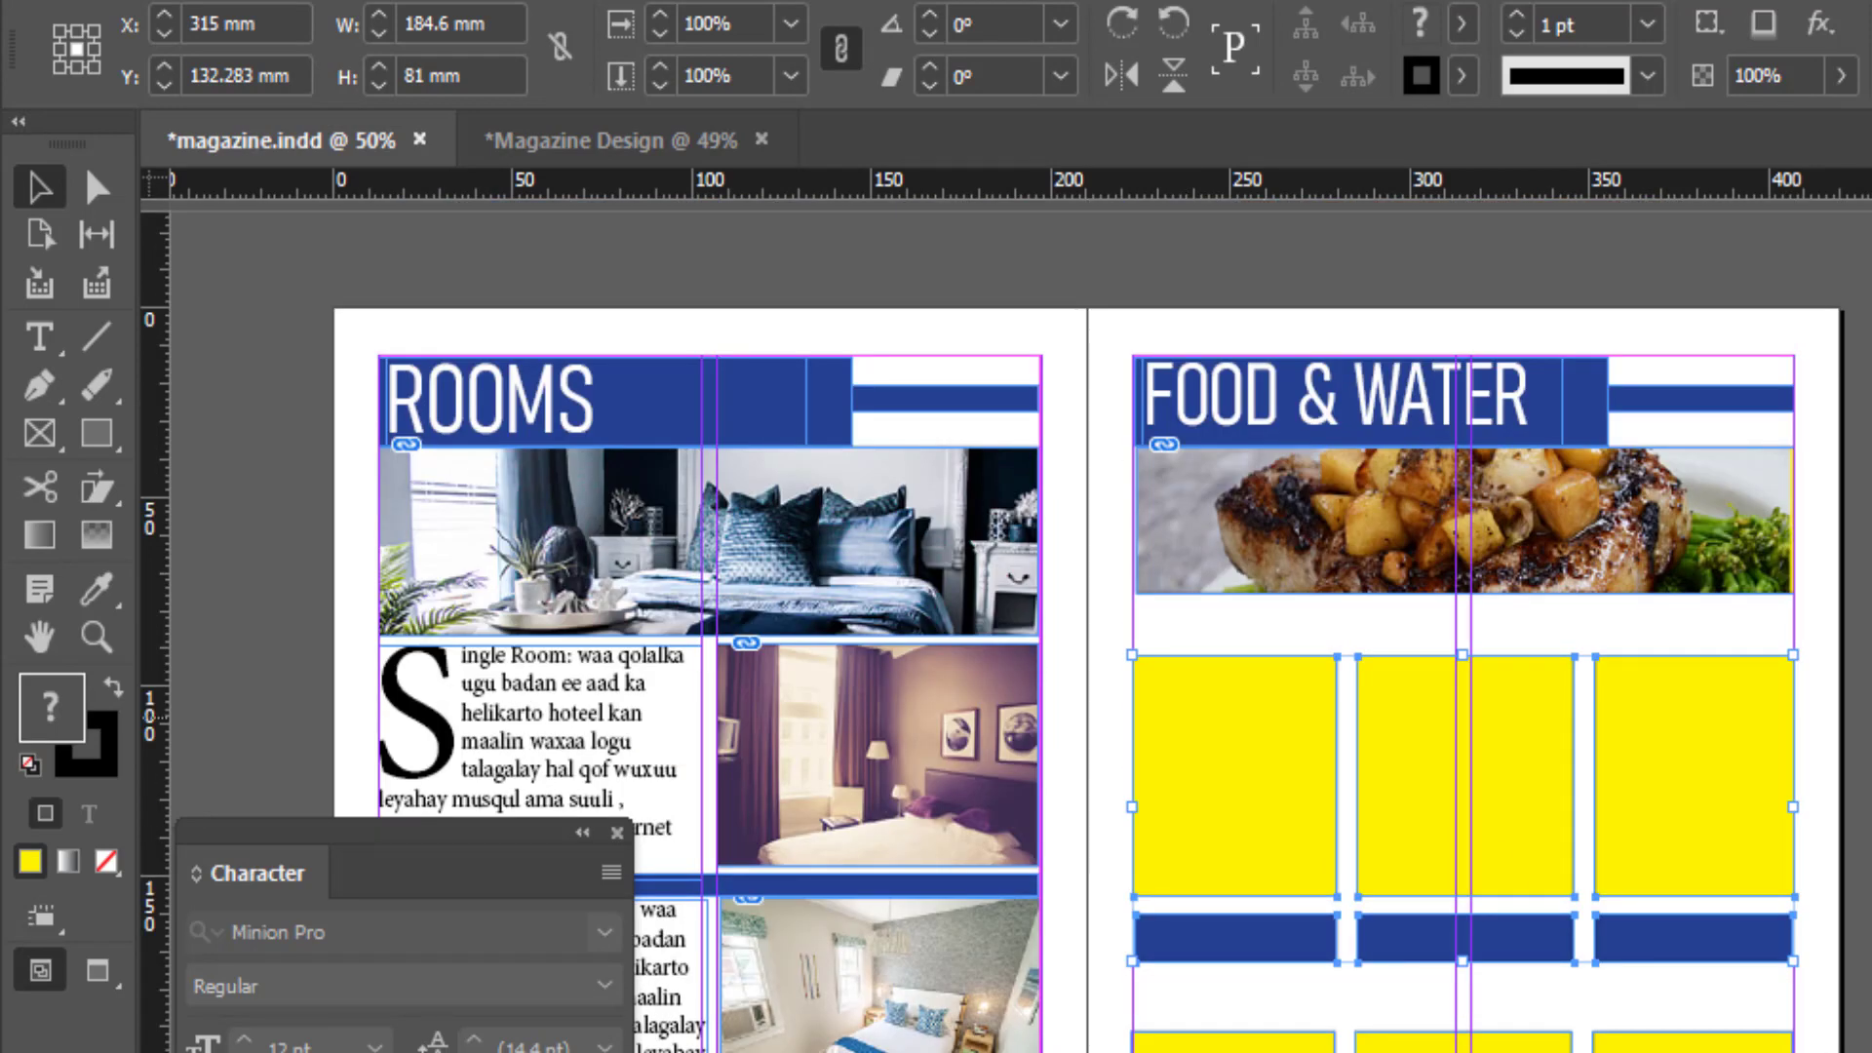
click(1828, 596)
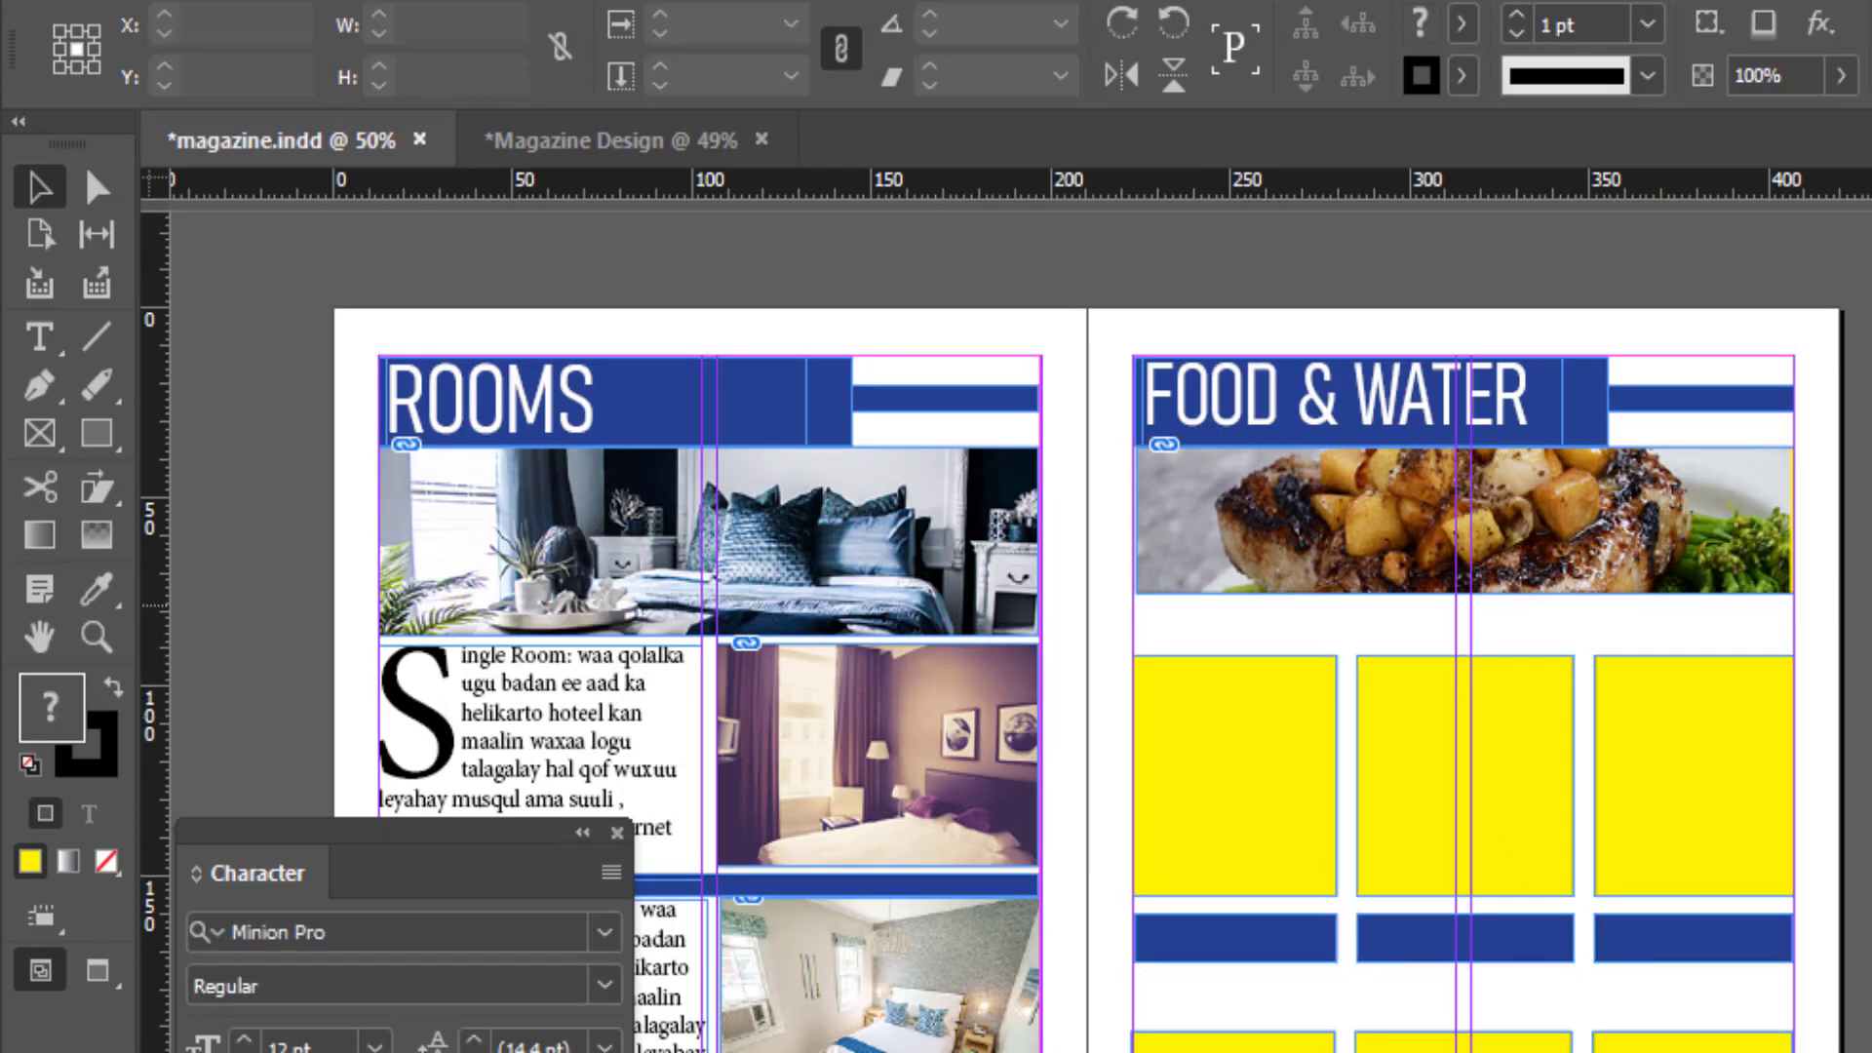
scroll(1378, 988, down, 2)
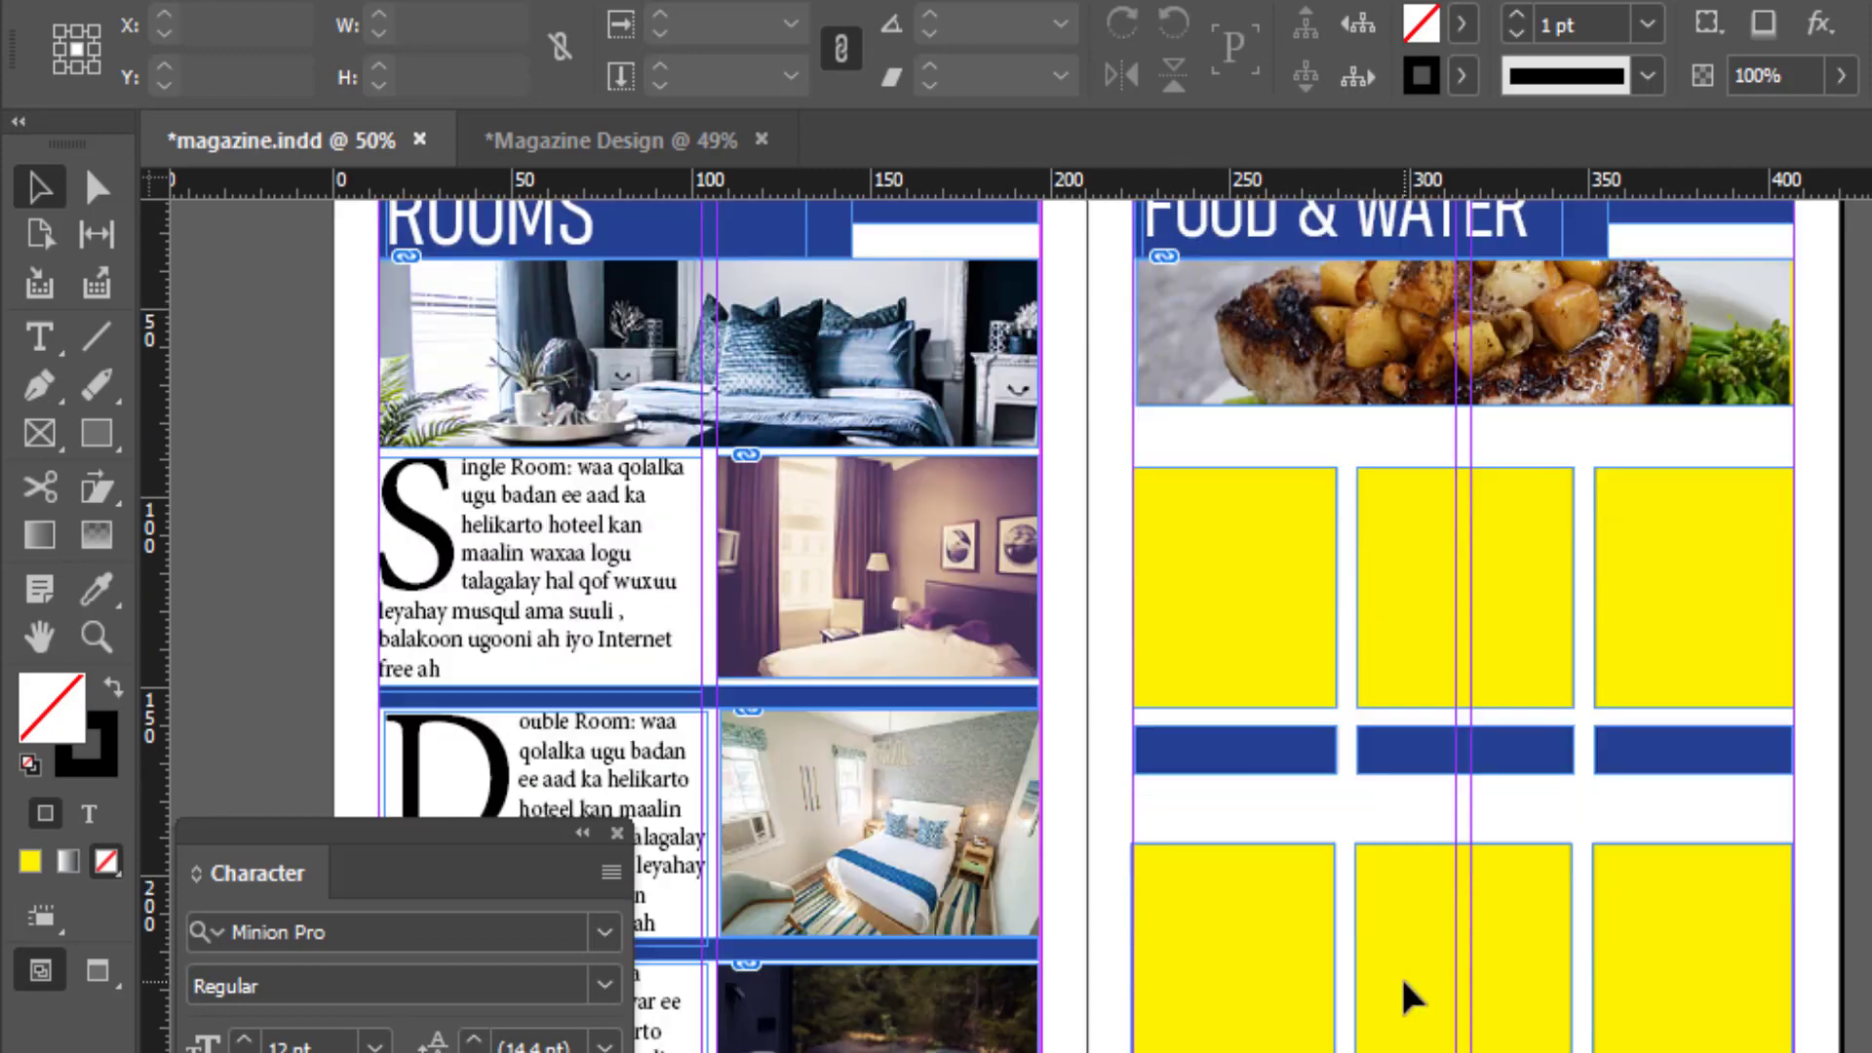
scroll(1460, 775, up, 2)
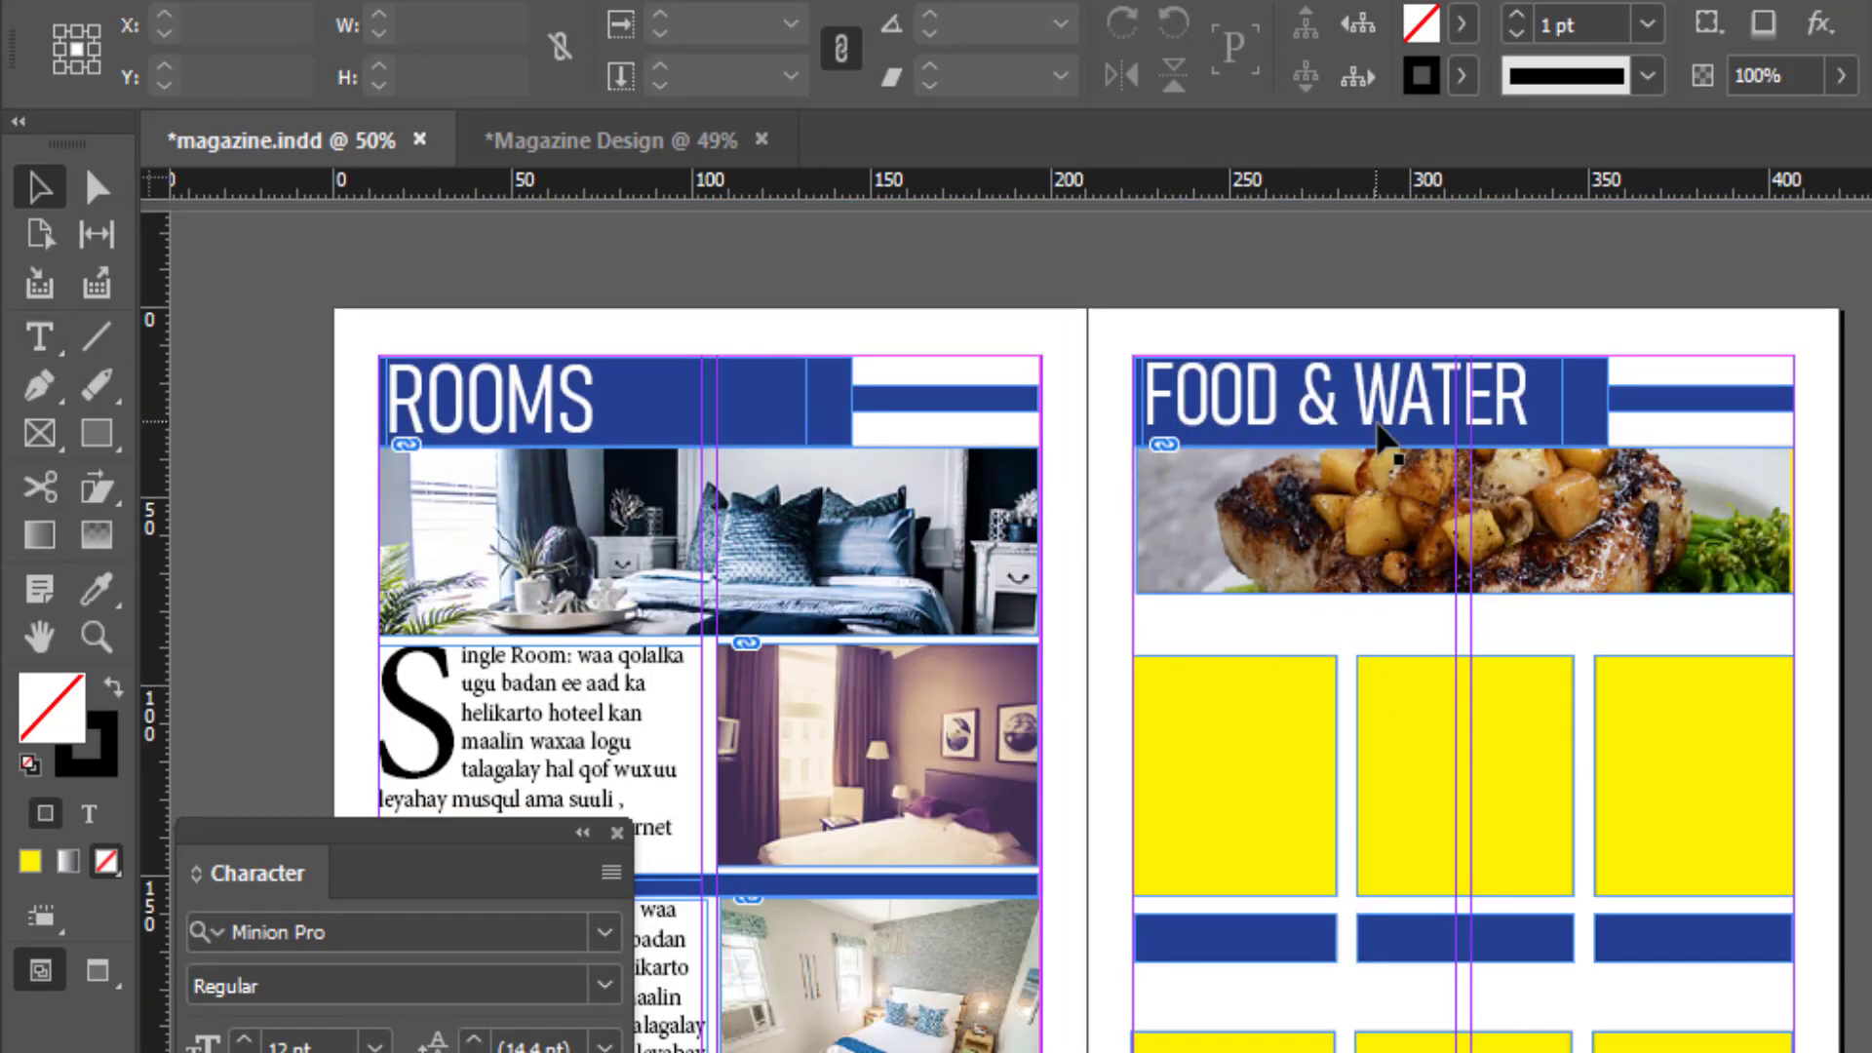
Step: Draw an empty text frame just under the food photo, then bring up the Notepad notes
click(37, 337)
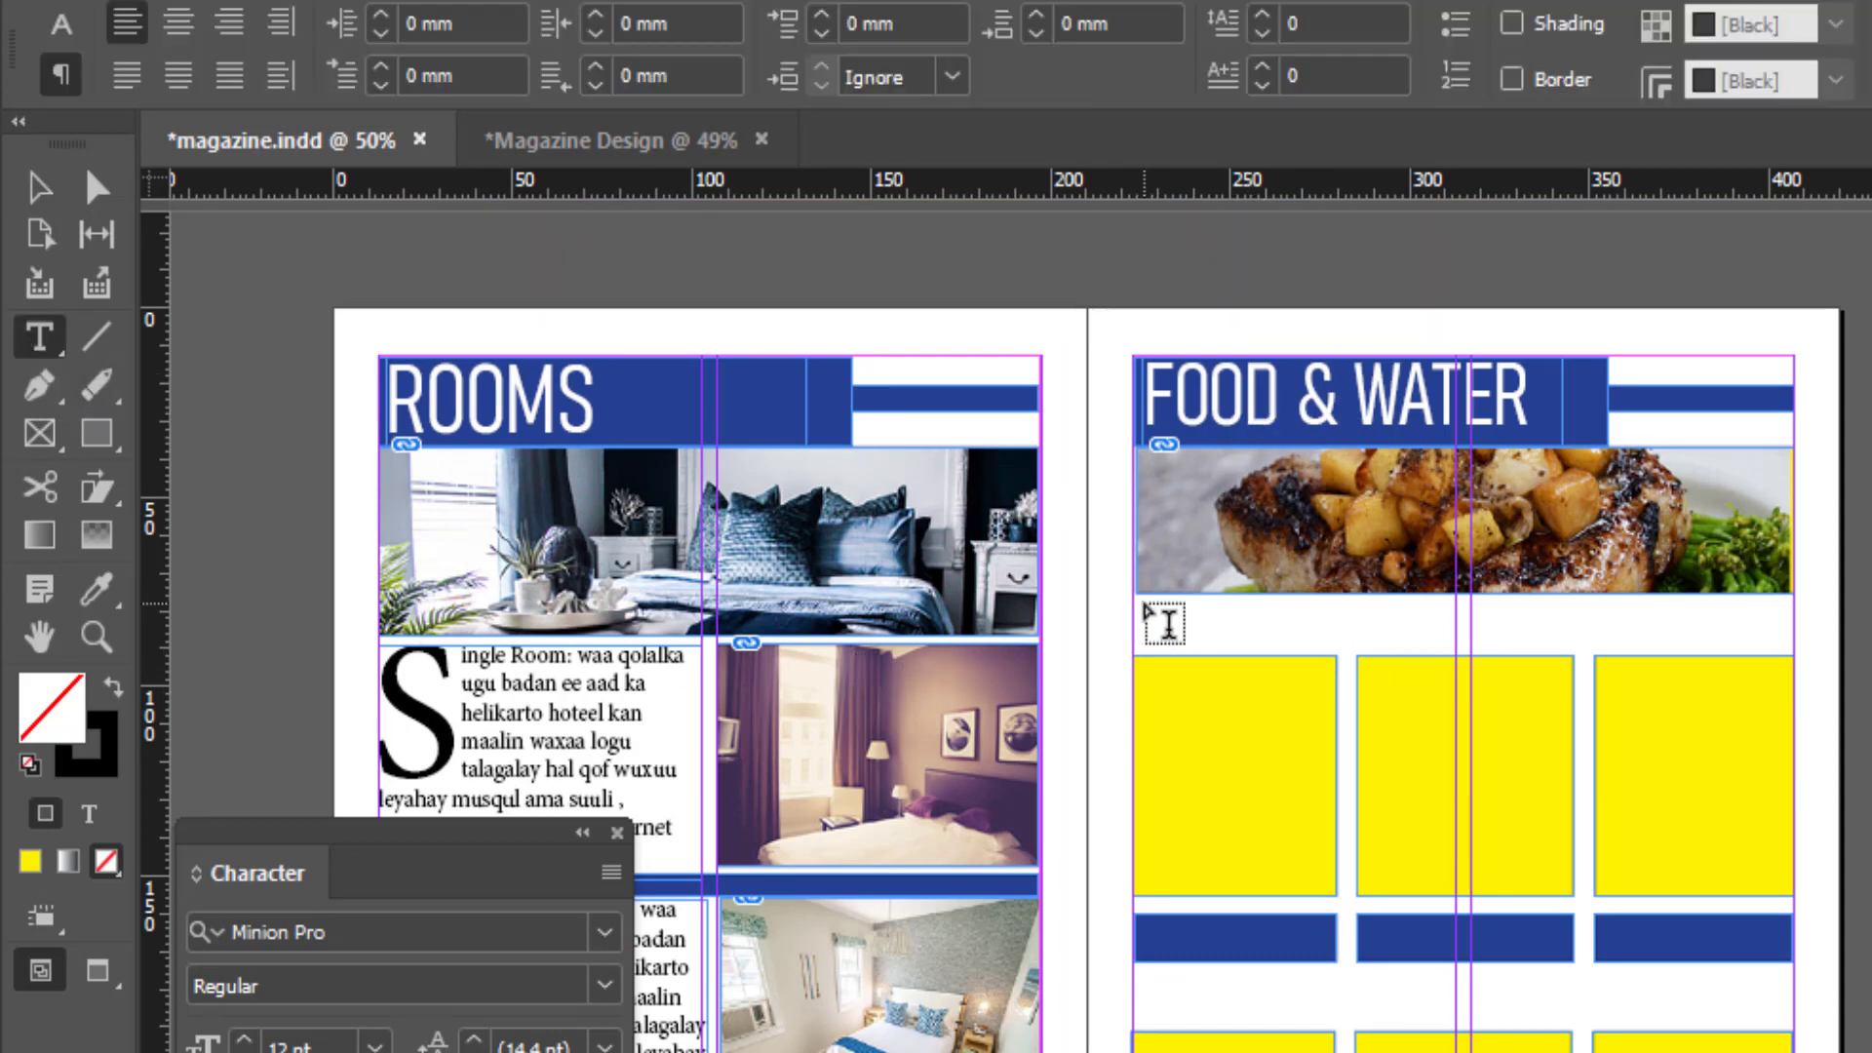
drag(1141, 596, 1338, 656)
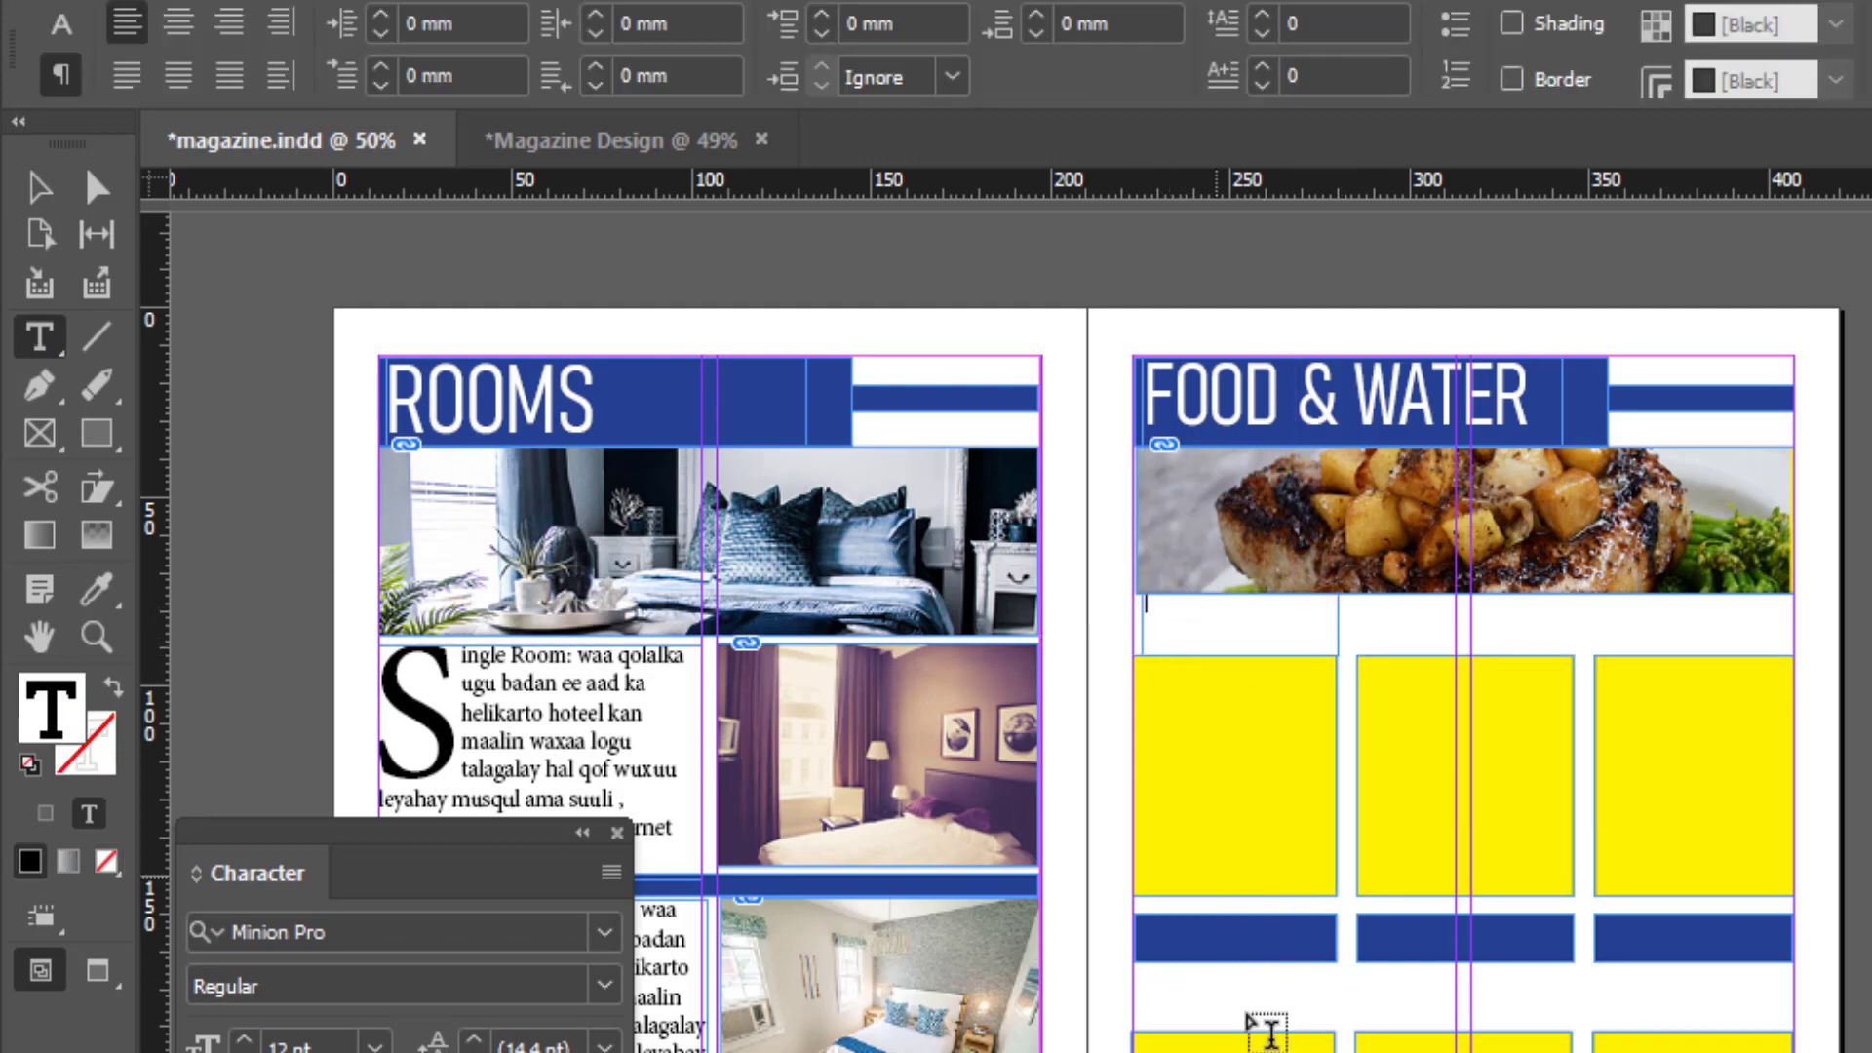
key(alt+Tab)
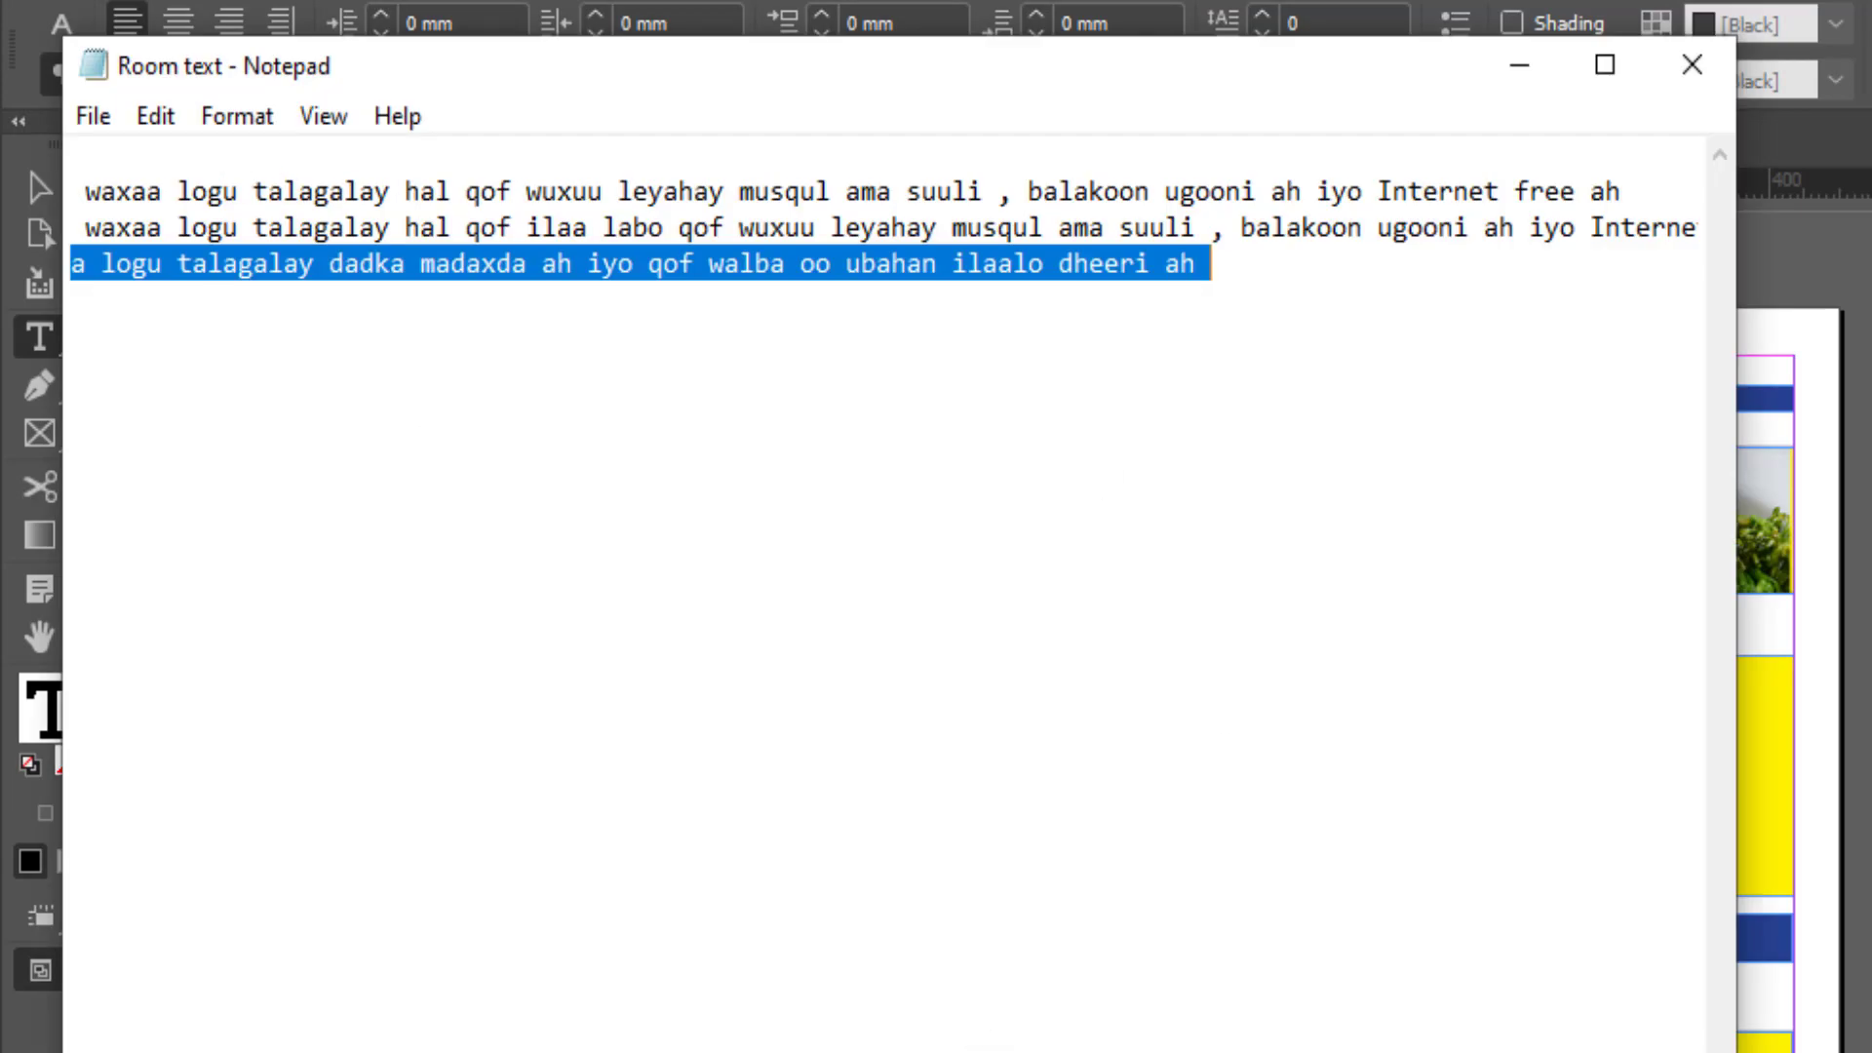
Step: Select the food label CUNTO in the Notepad room notes and return to the layout
scroll(407, 1029, left, 10)
scroll(408, 1029, left, 5)
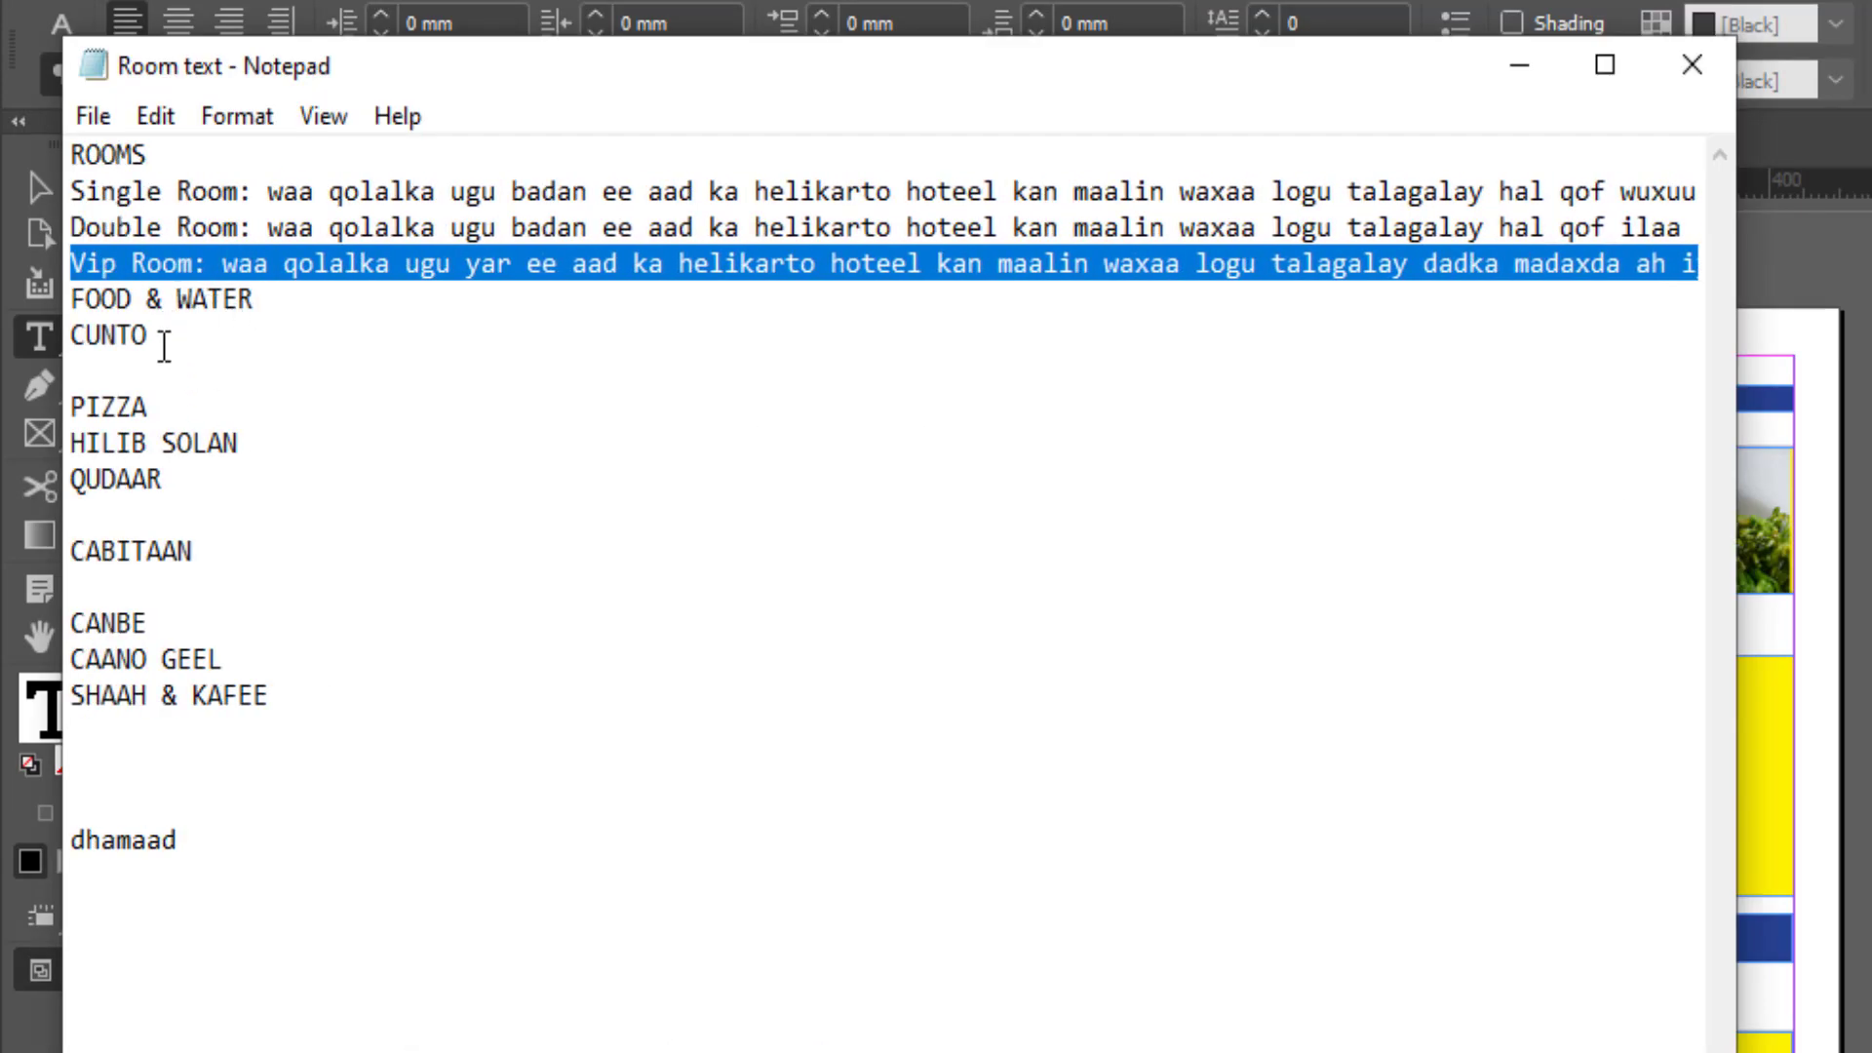
drag(164, 345, 21, 331)
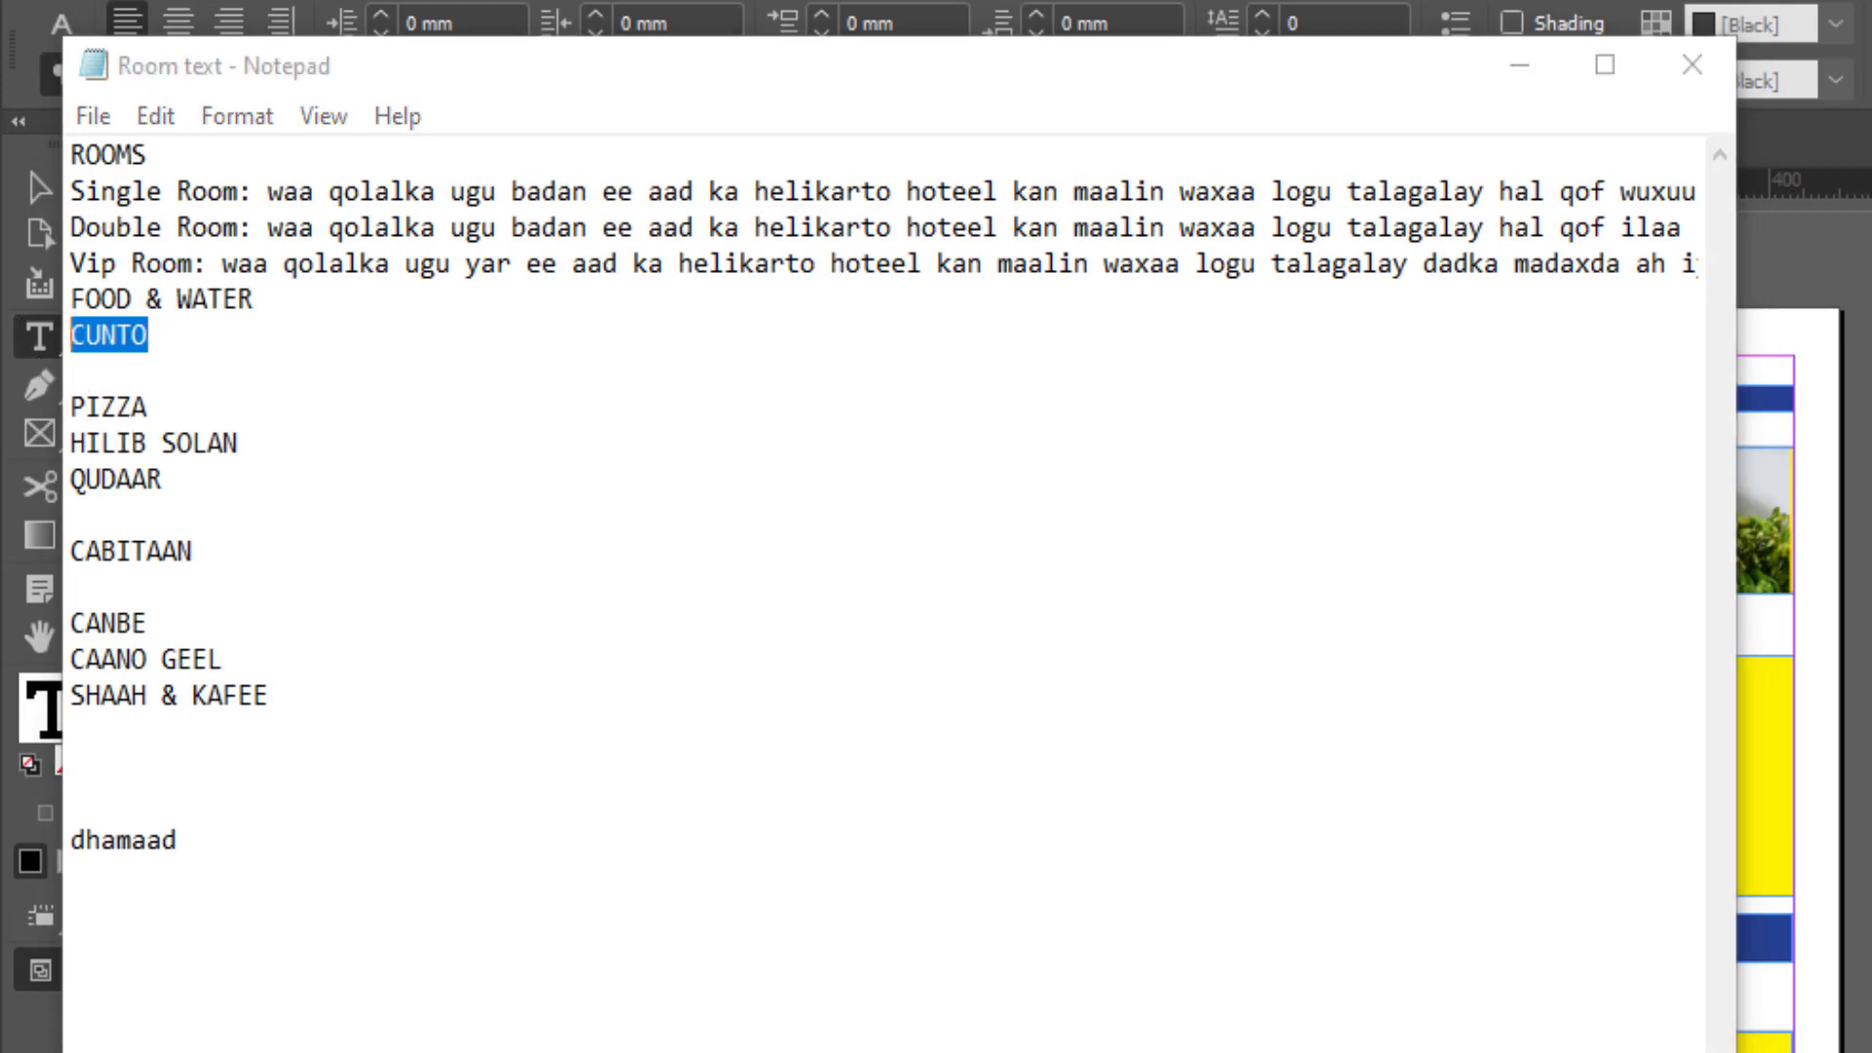
key(alt+Tab)
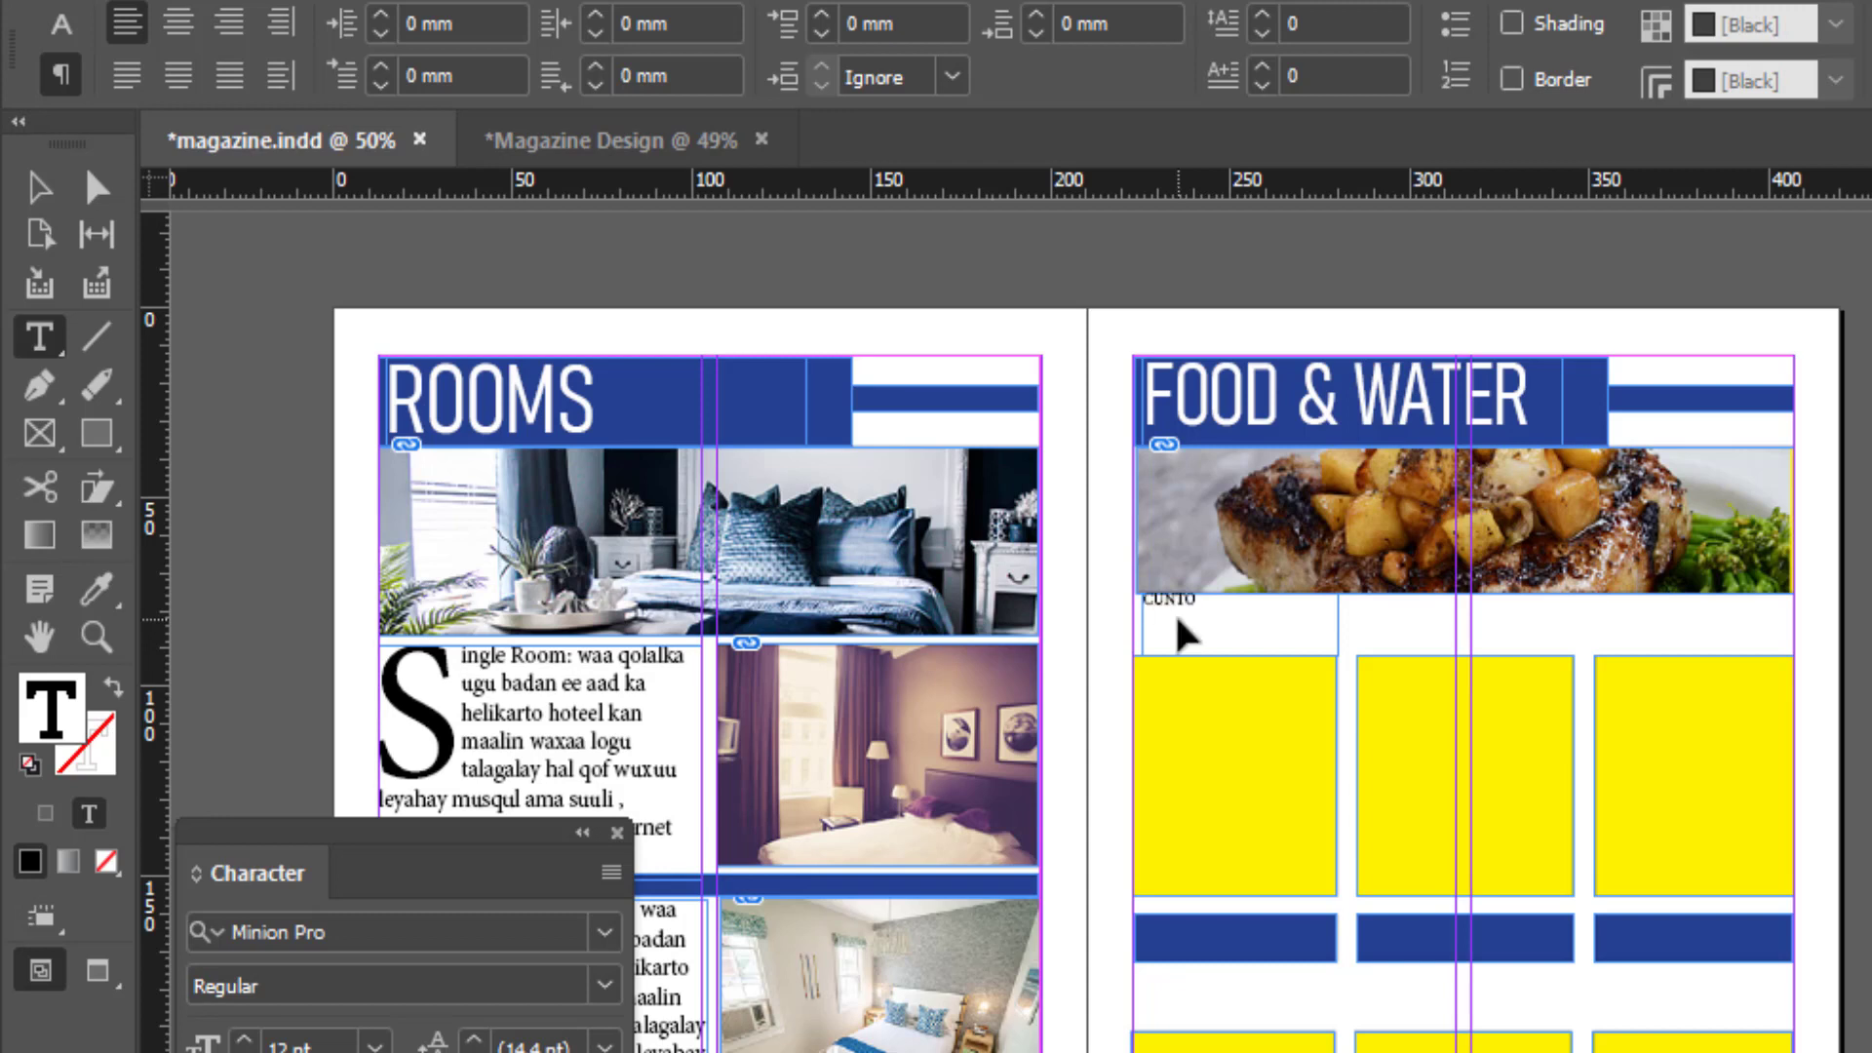
Step: Try the FOOD & WATER heading's formatting on CUNTO, then undo it
drag(1224, 611, 1120, 598)
key(i)
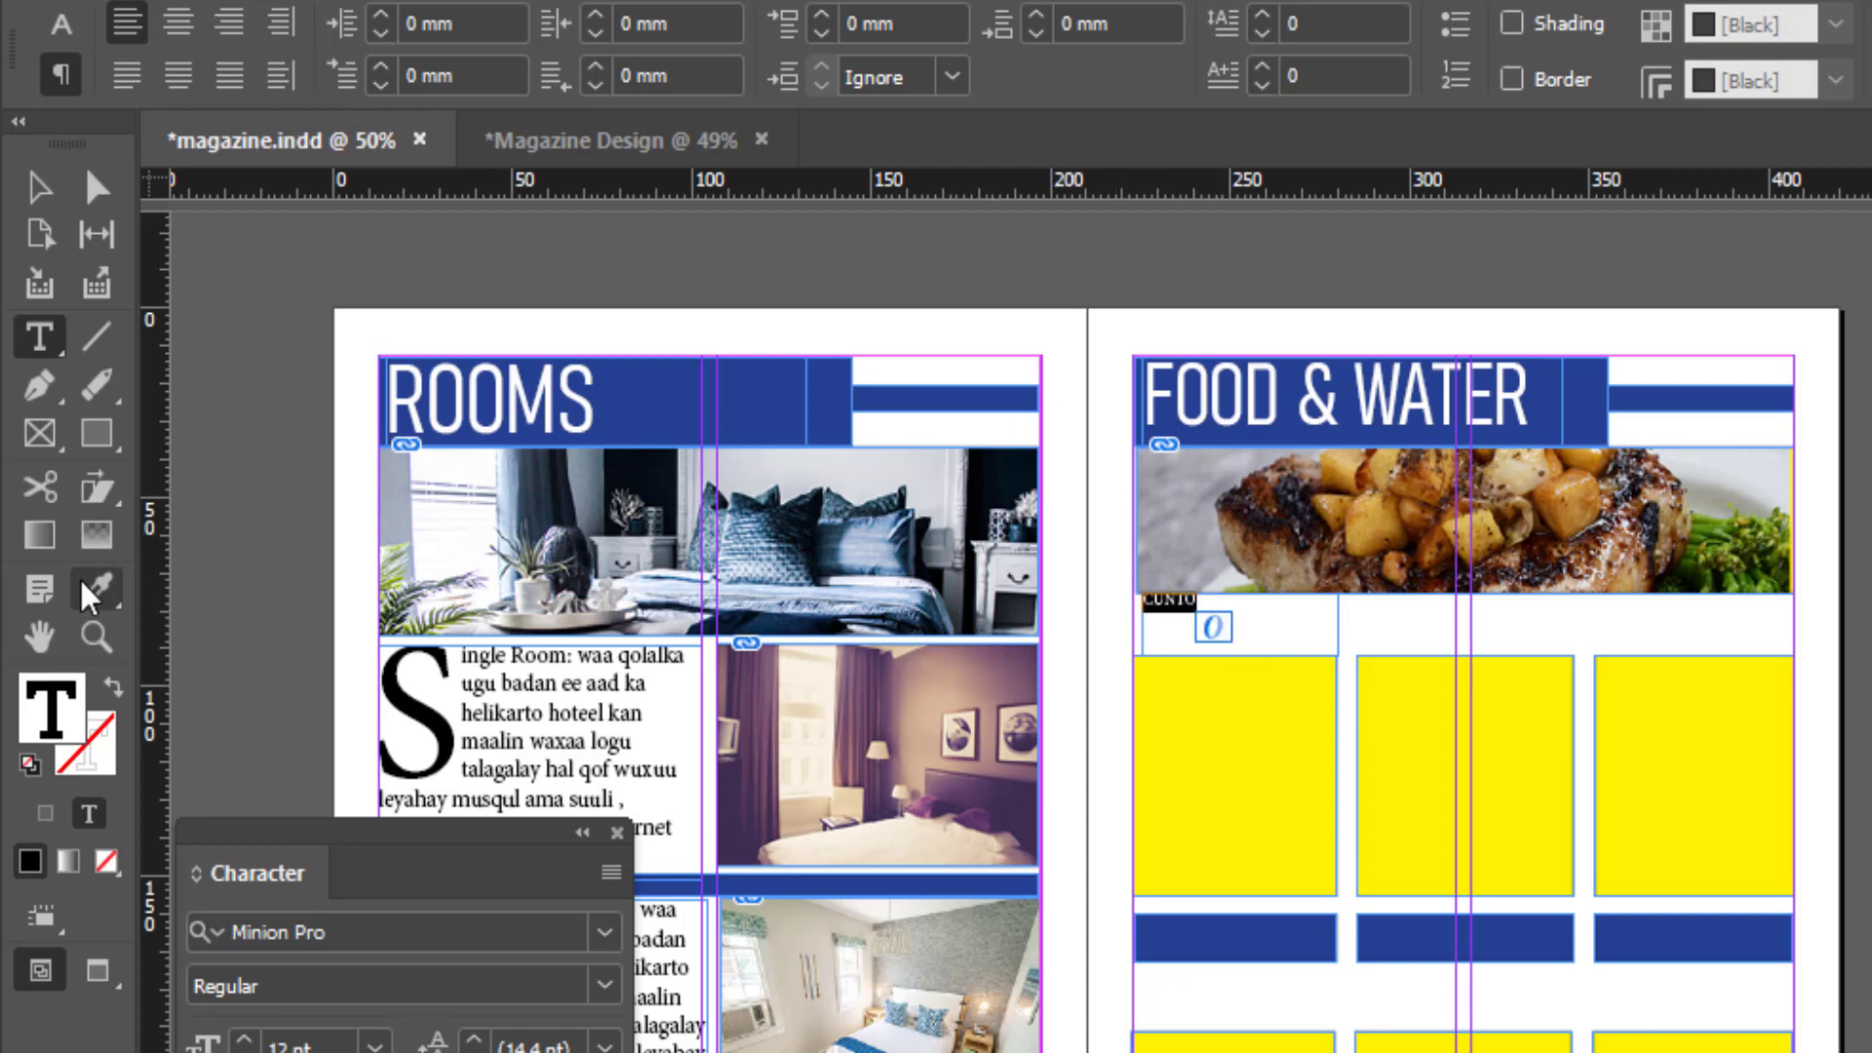
click(1252, 407)
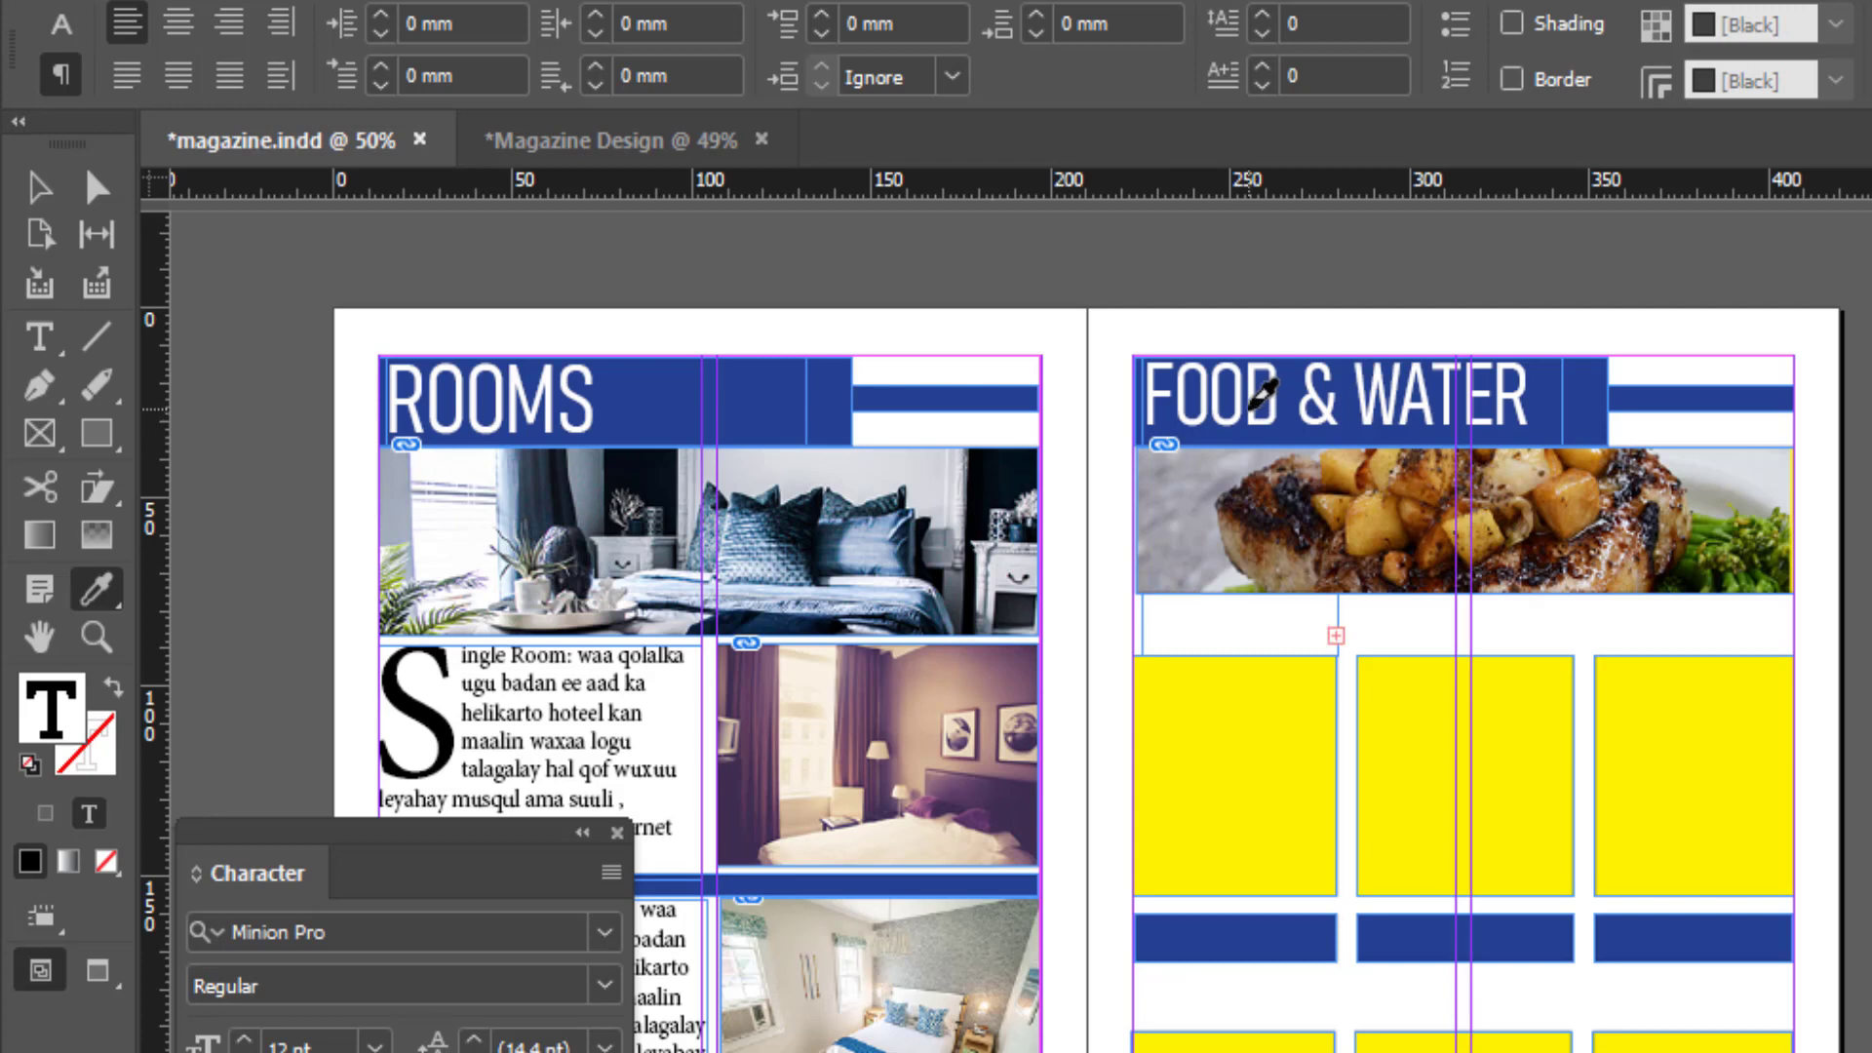
key(ctrl+z)
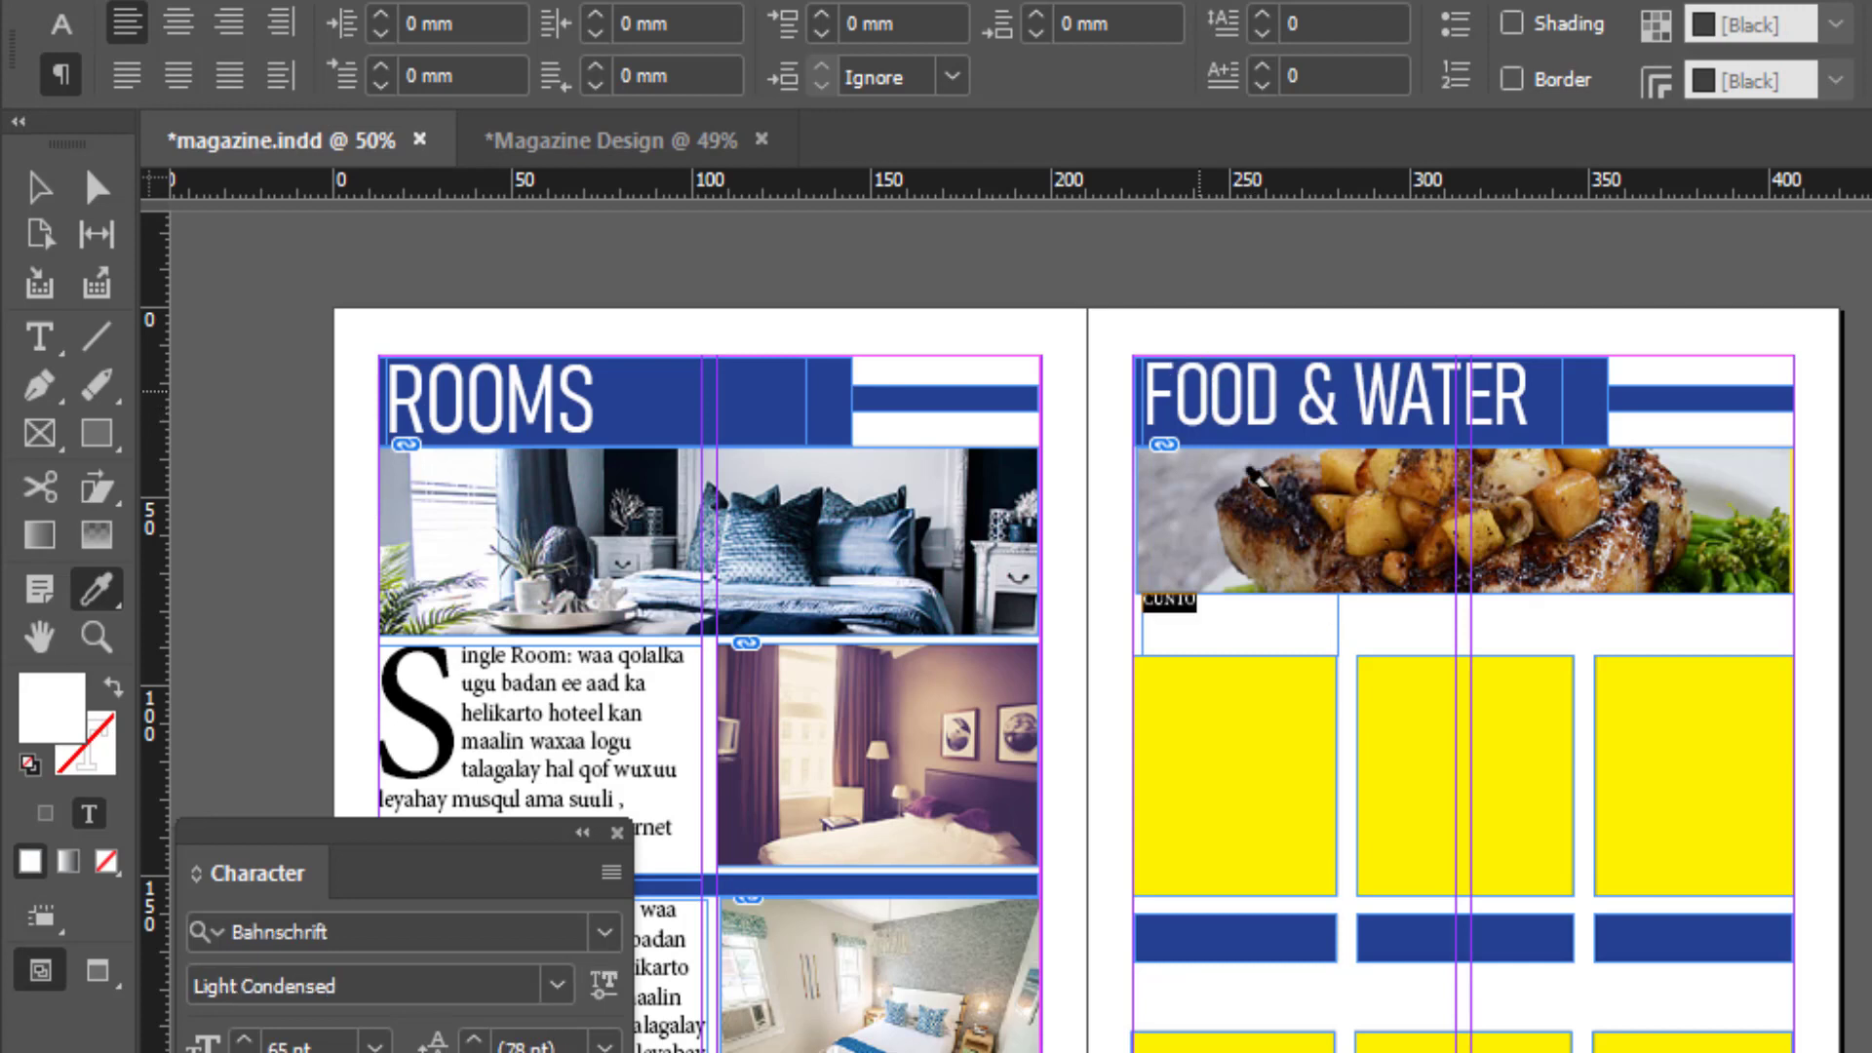
Step: Enlarge the CUNTO text frame toward about 97 × 34.5 mm over the yellow frames
key(v)
click(1297, 610)
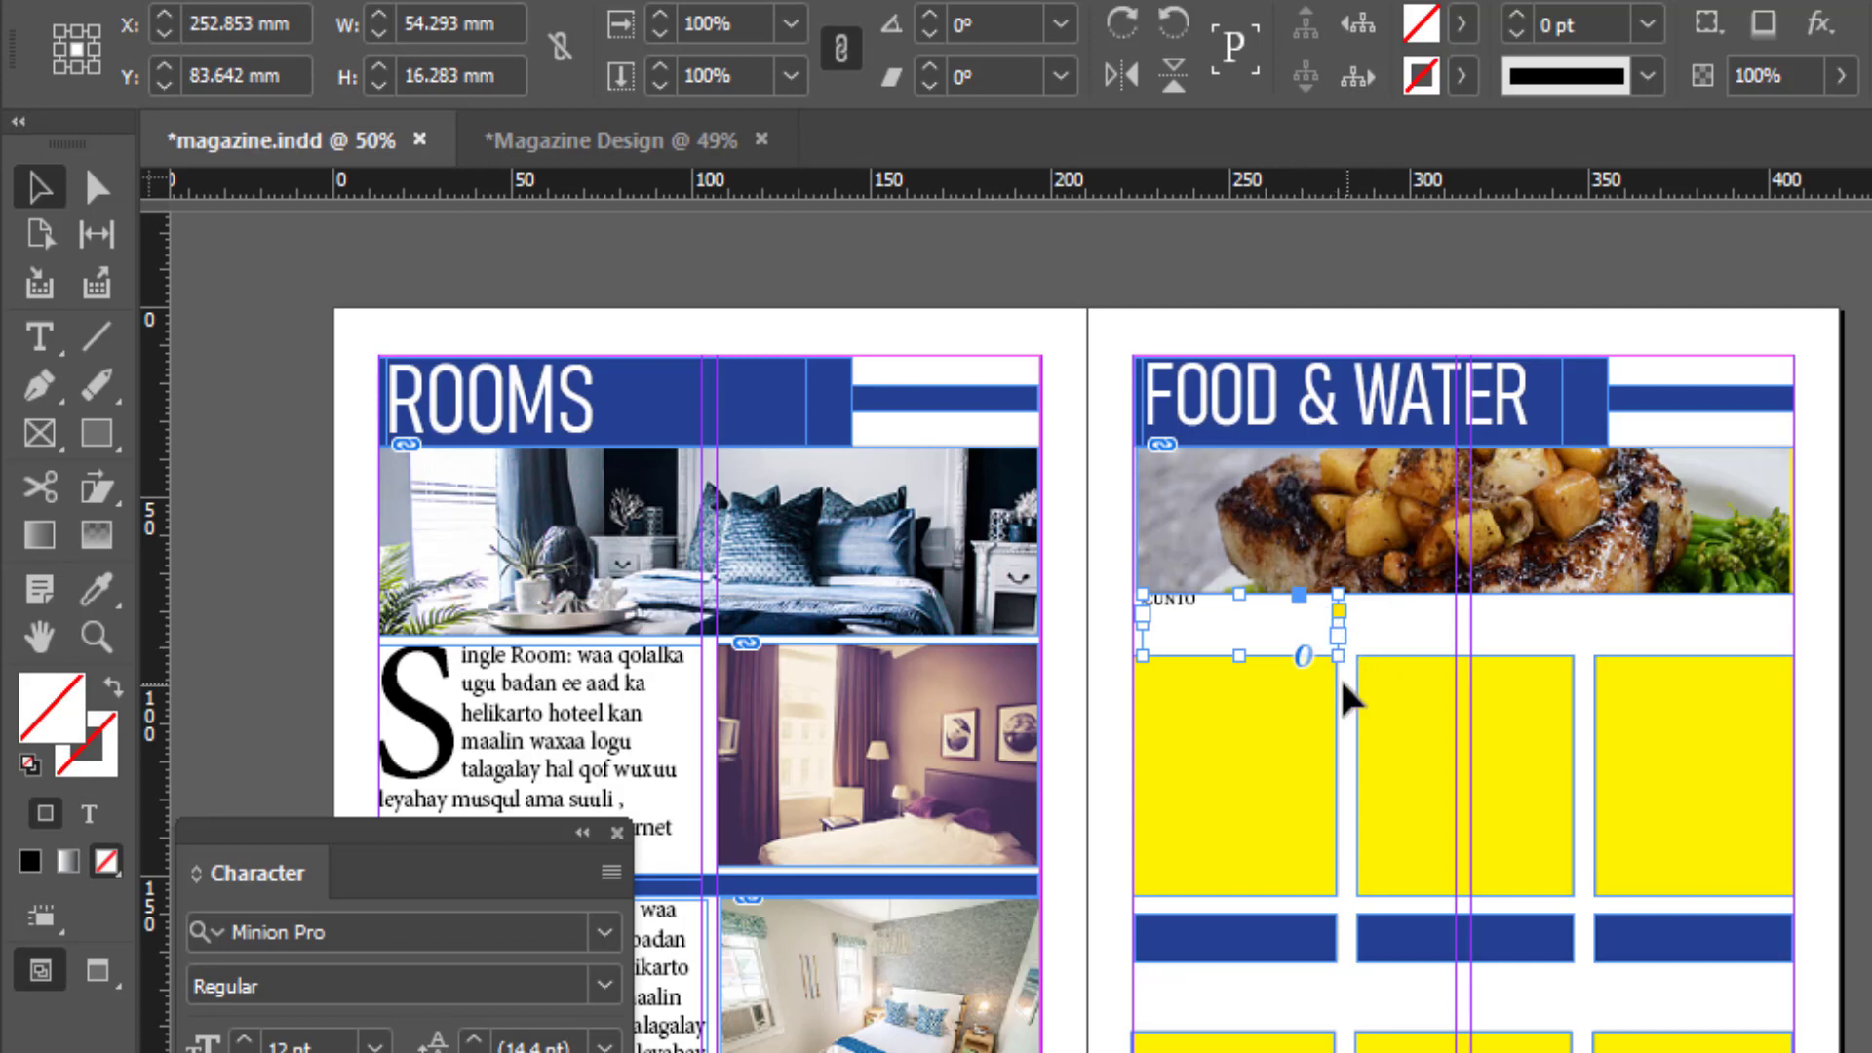
drag(1337, 655, 1490, 723)
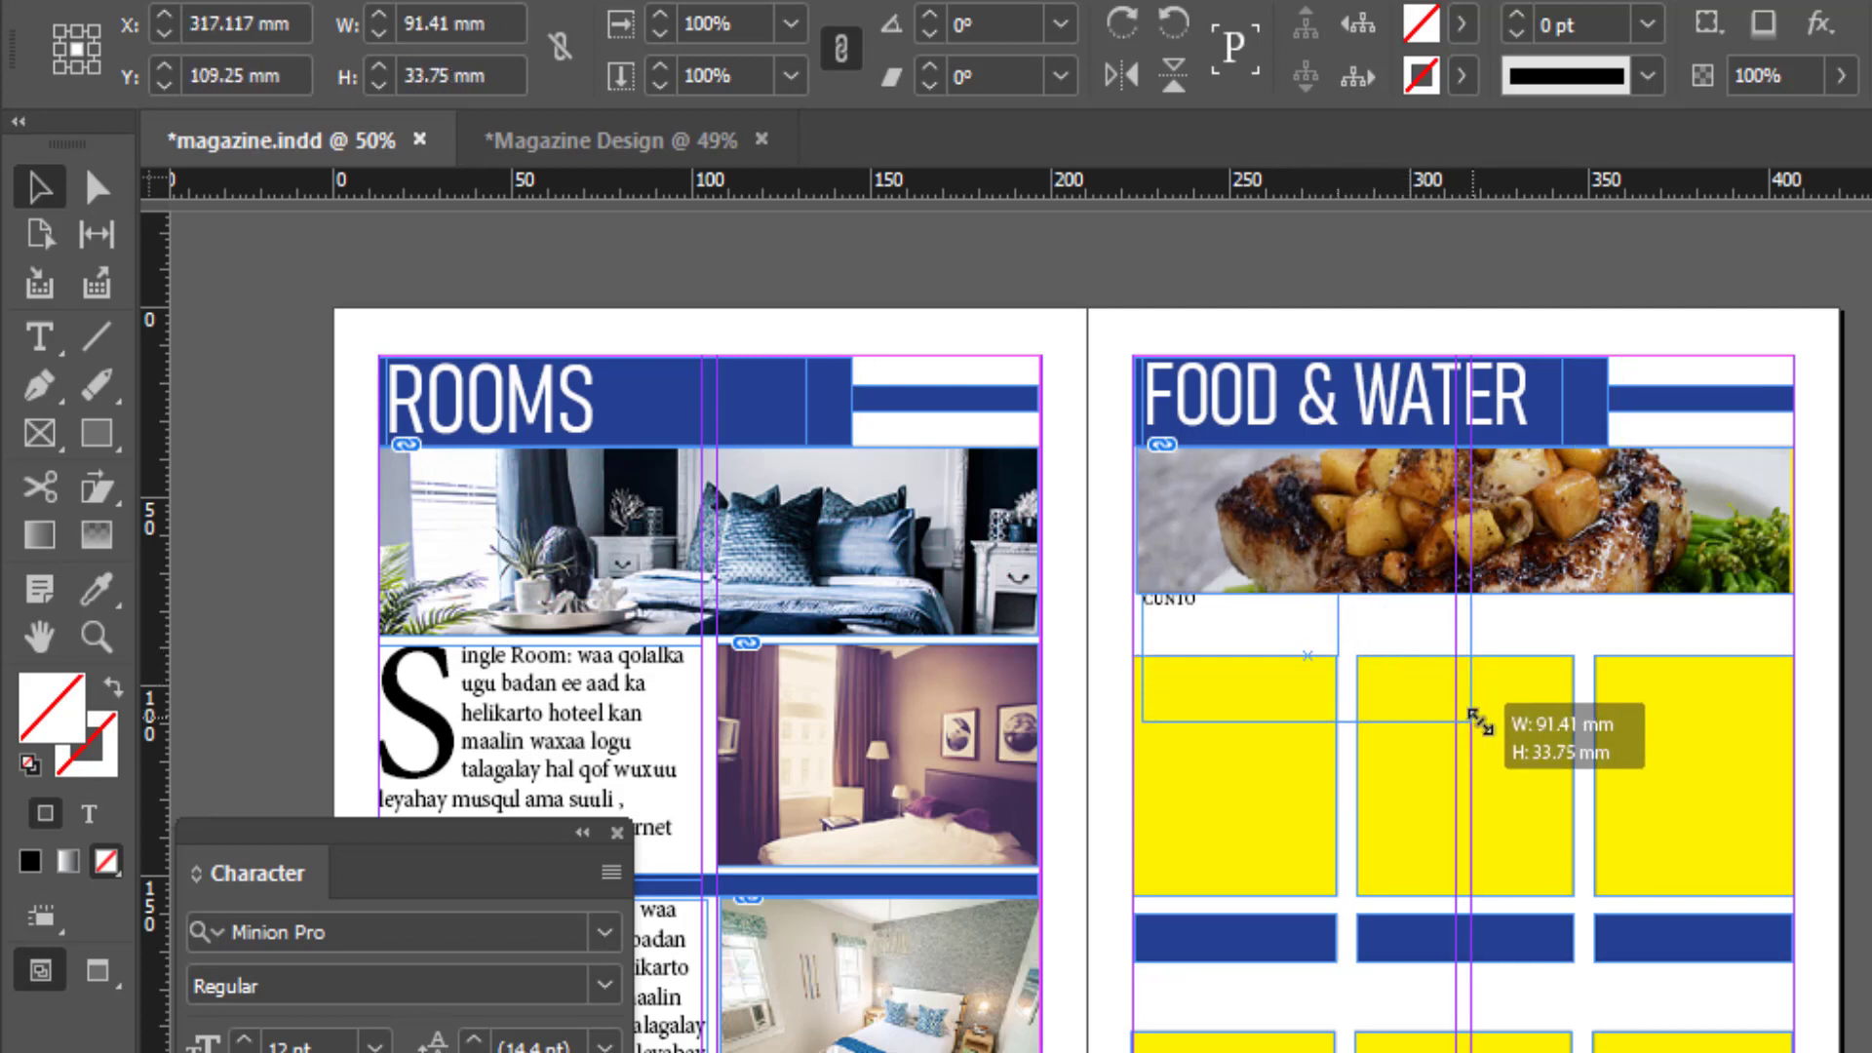
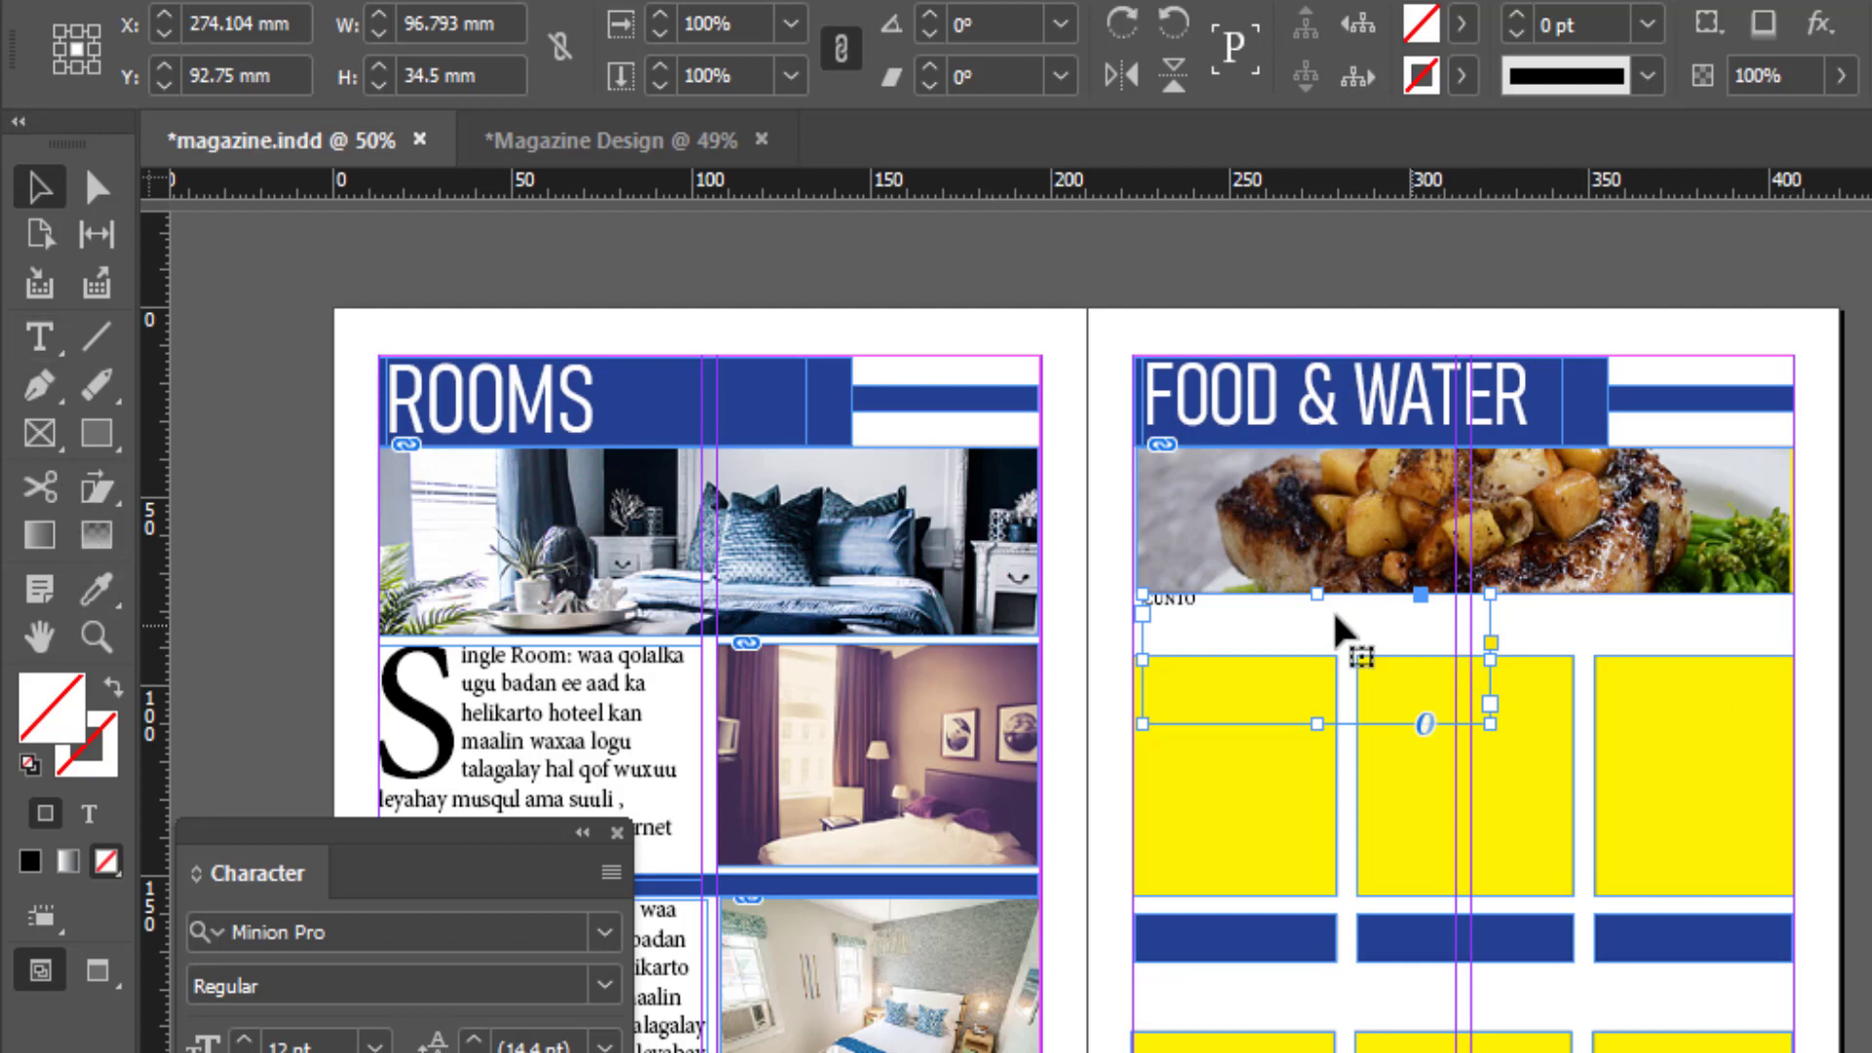
Step: Eyedropper the FOOD & WATER heading's Bahnschrift Light Condensed formatting onto the CUNTO text
click(54, 336)
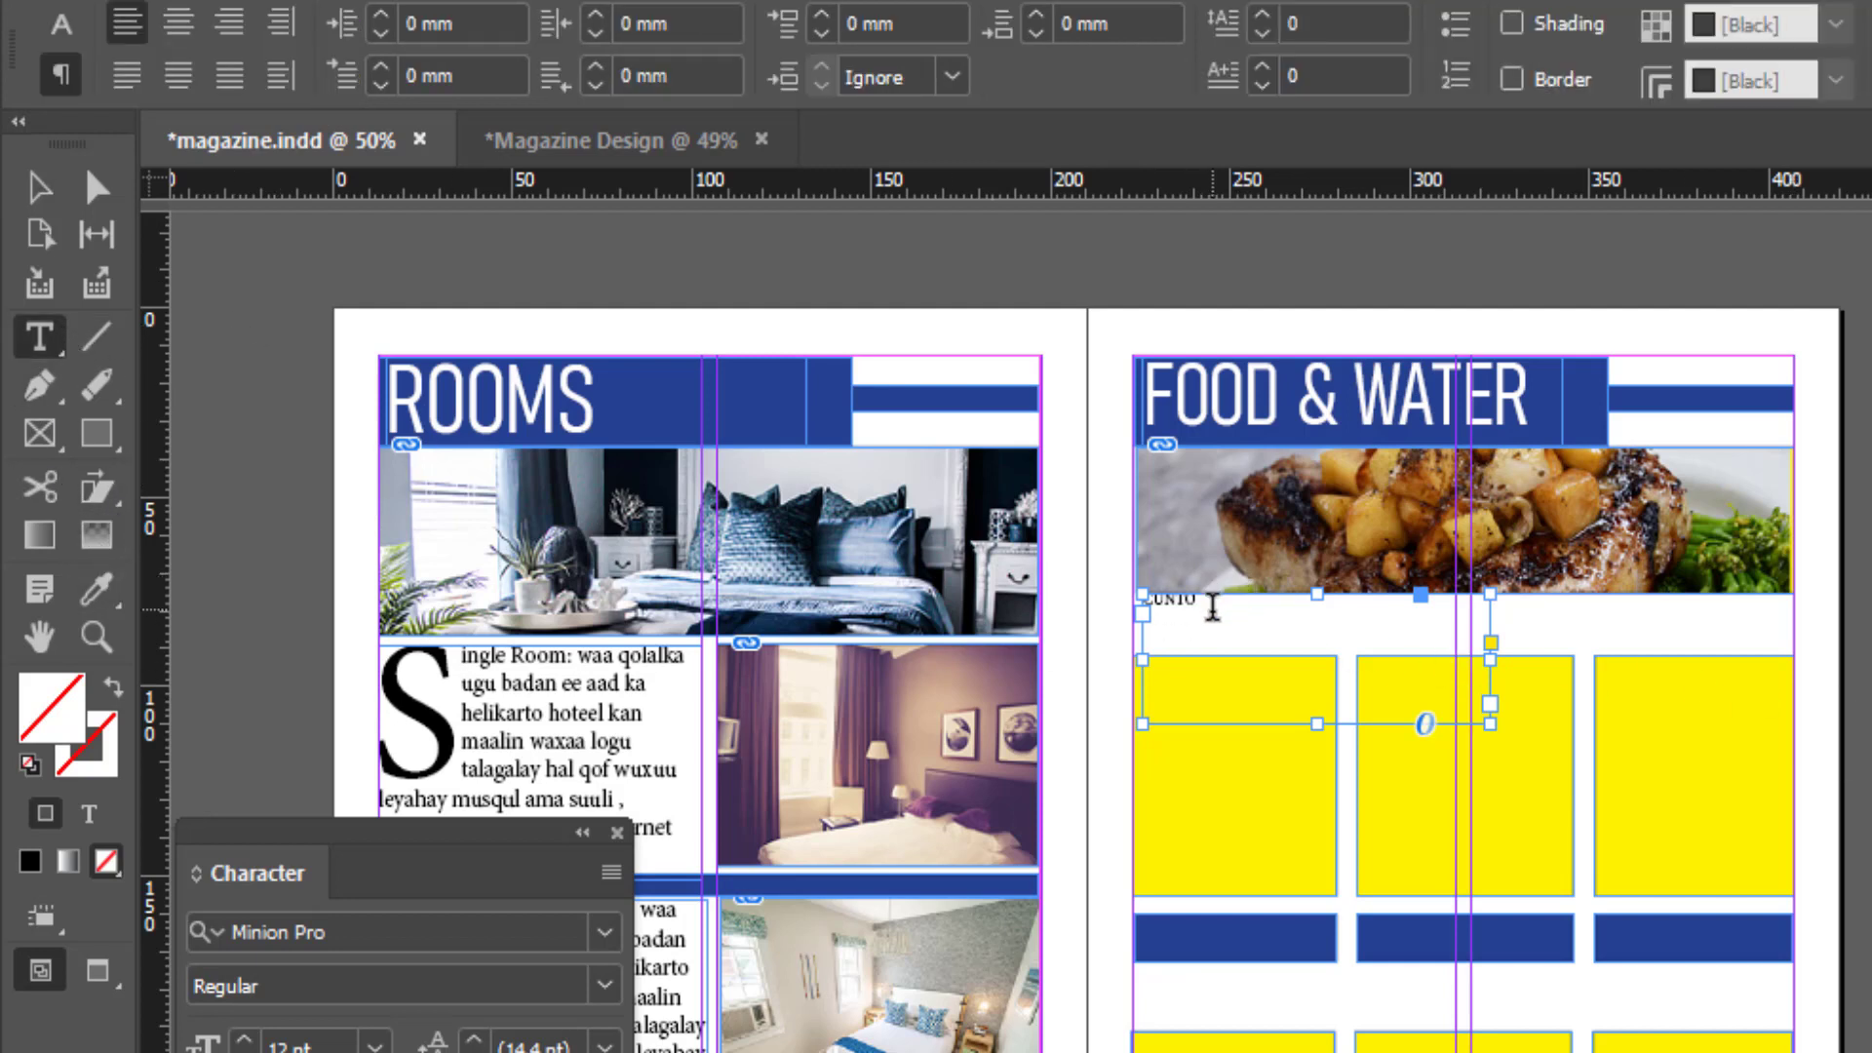
drag(1212, 597, 1105, 585)
click(97, 589)
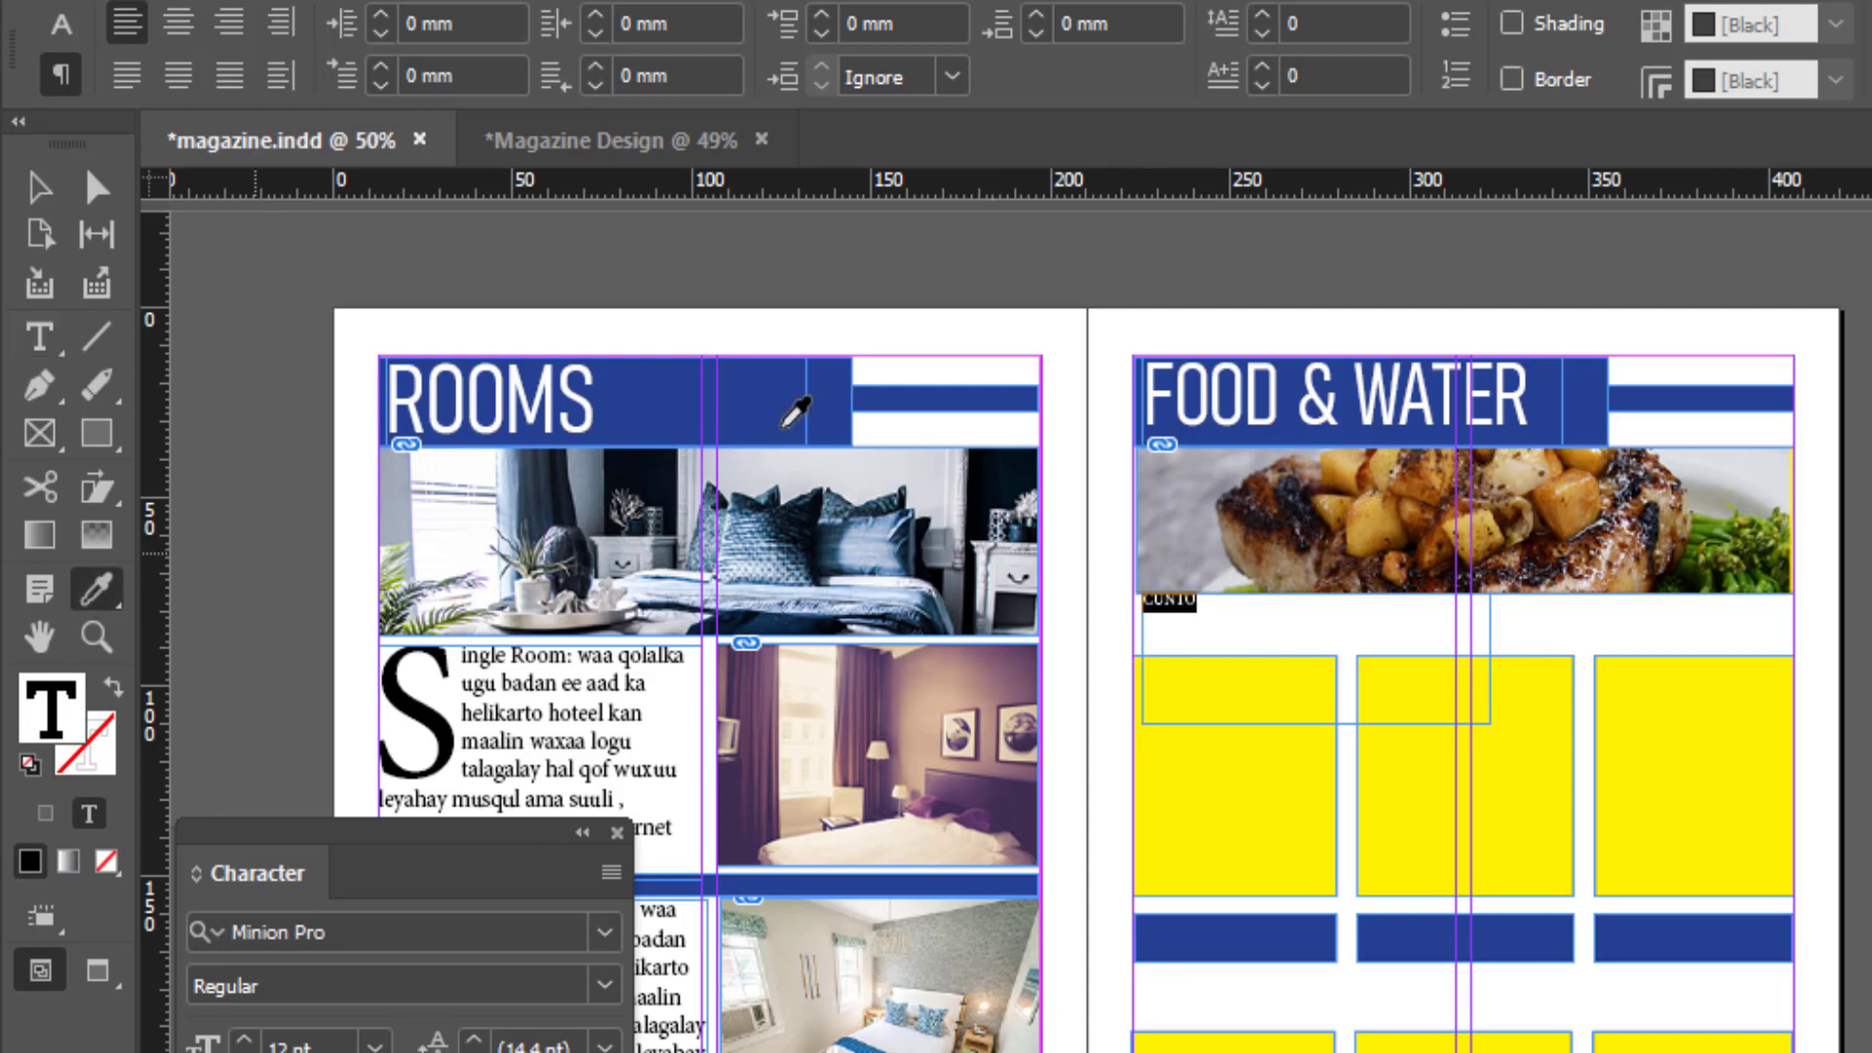
click(1230, 353)
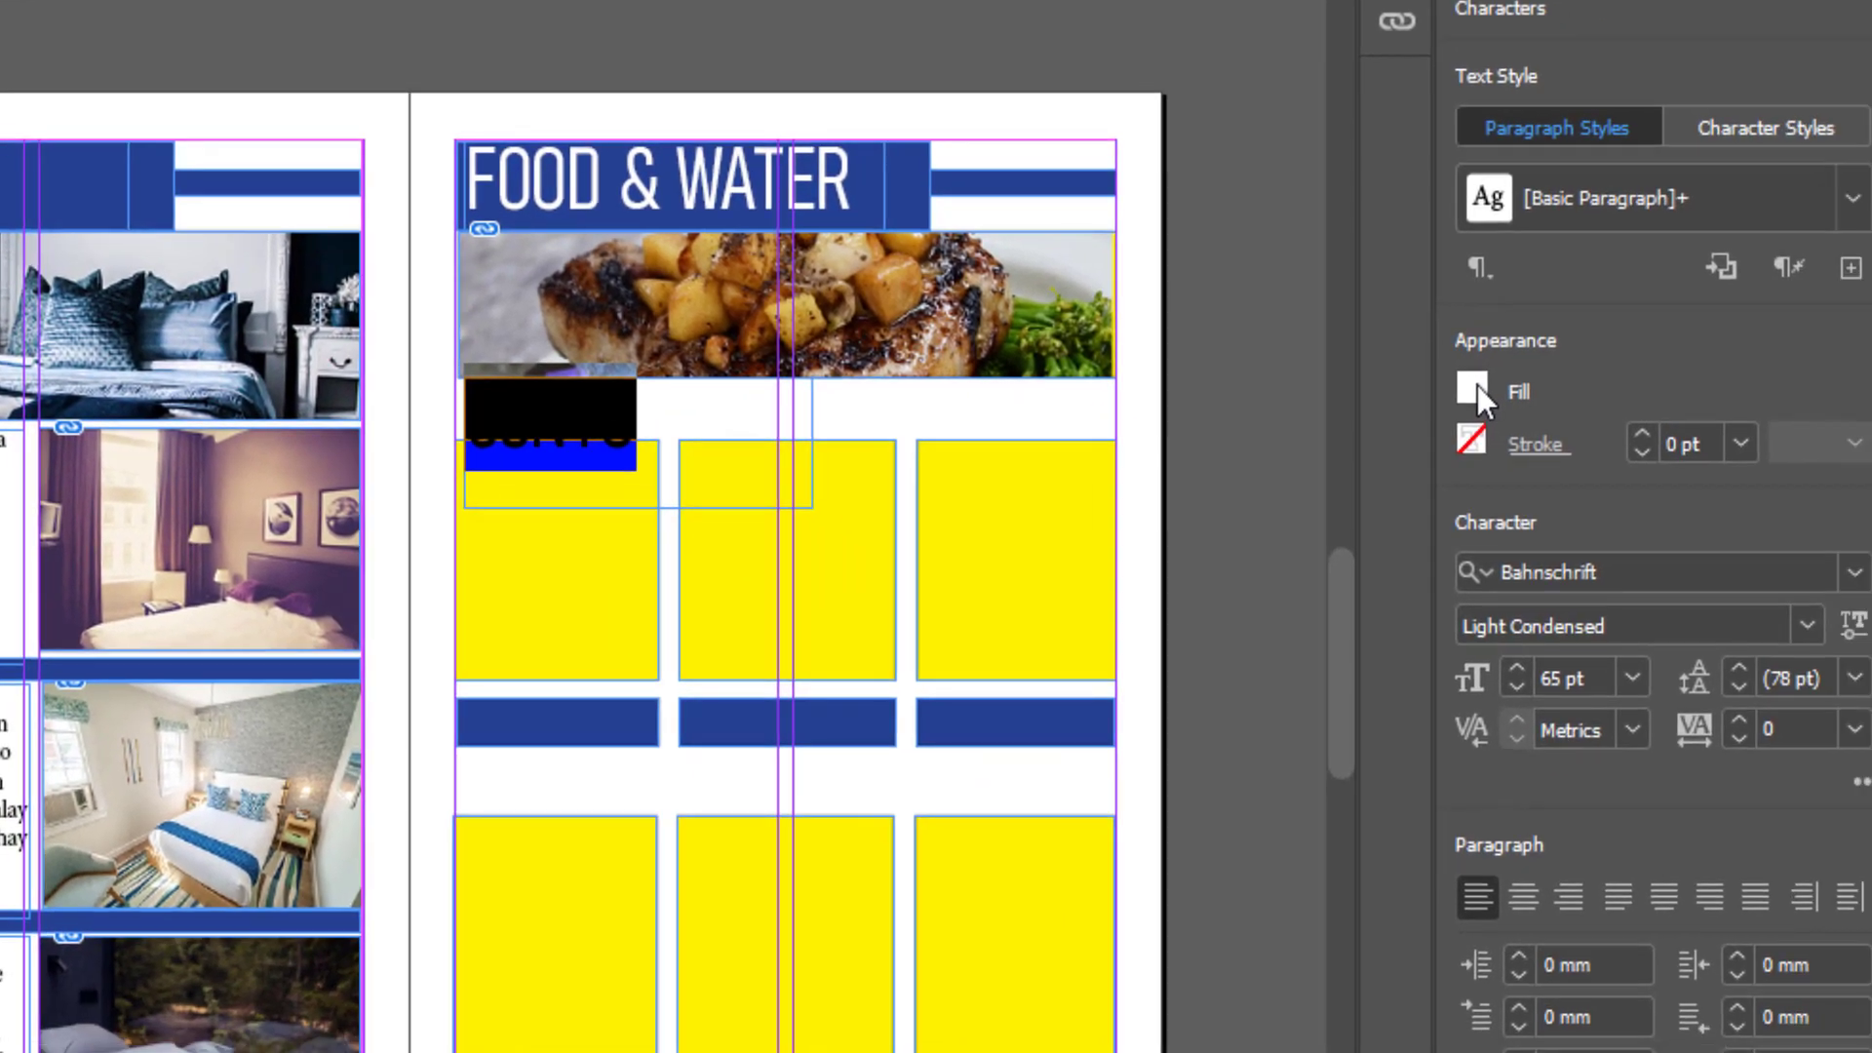
Step: Make CUNTO black with [Black] fill and step its size down to 45 pt
click(1474, 389)
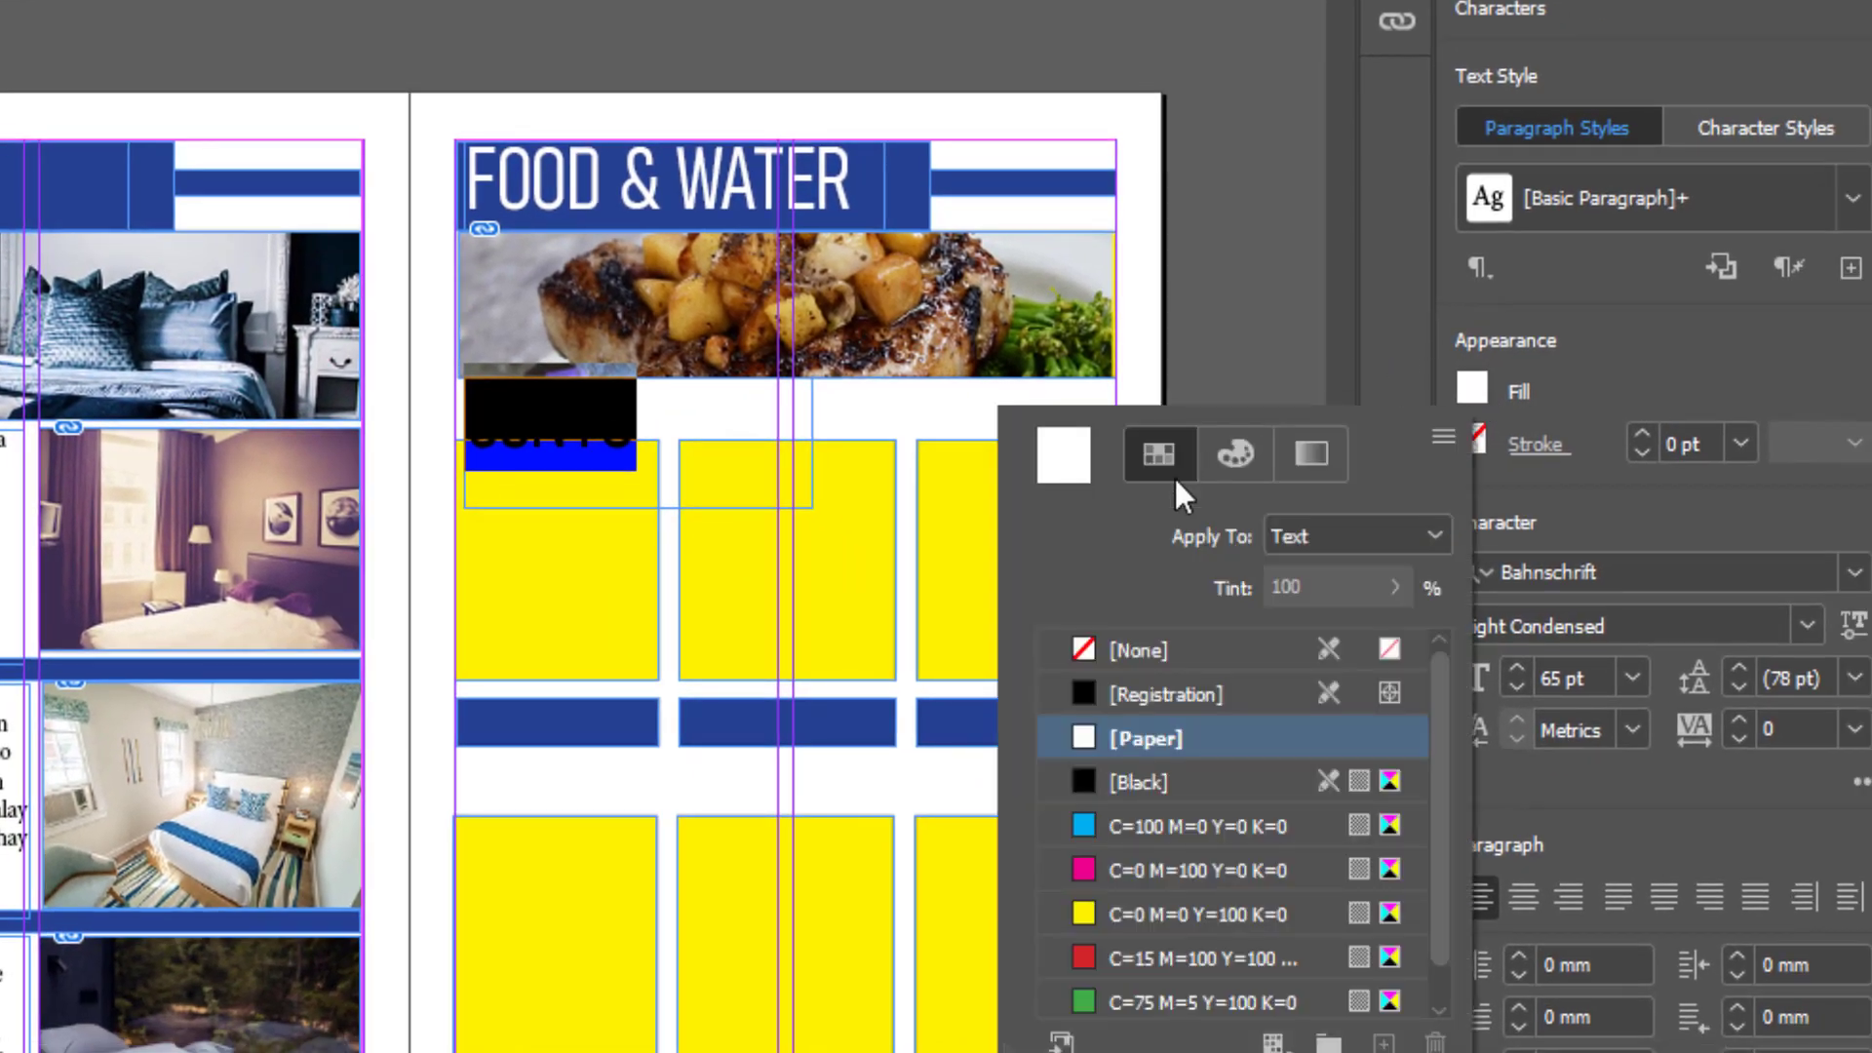
click(1082, 781)
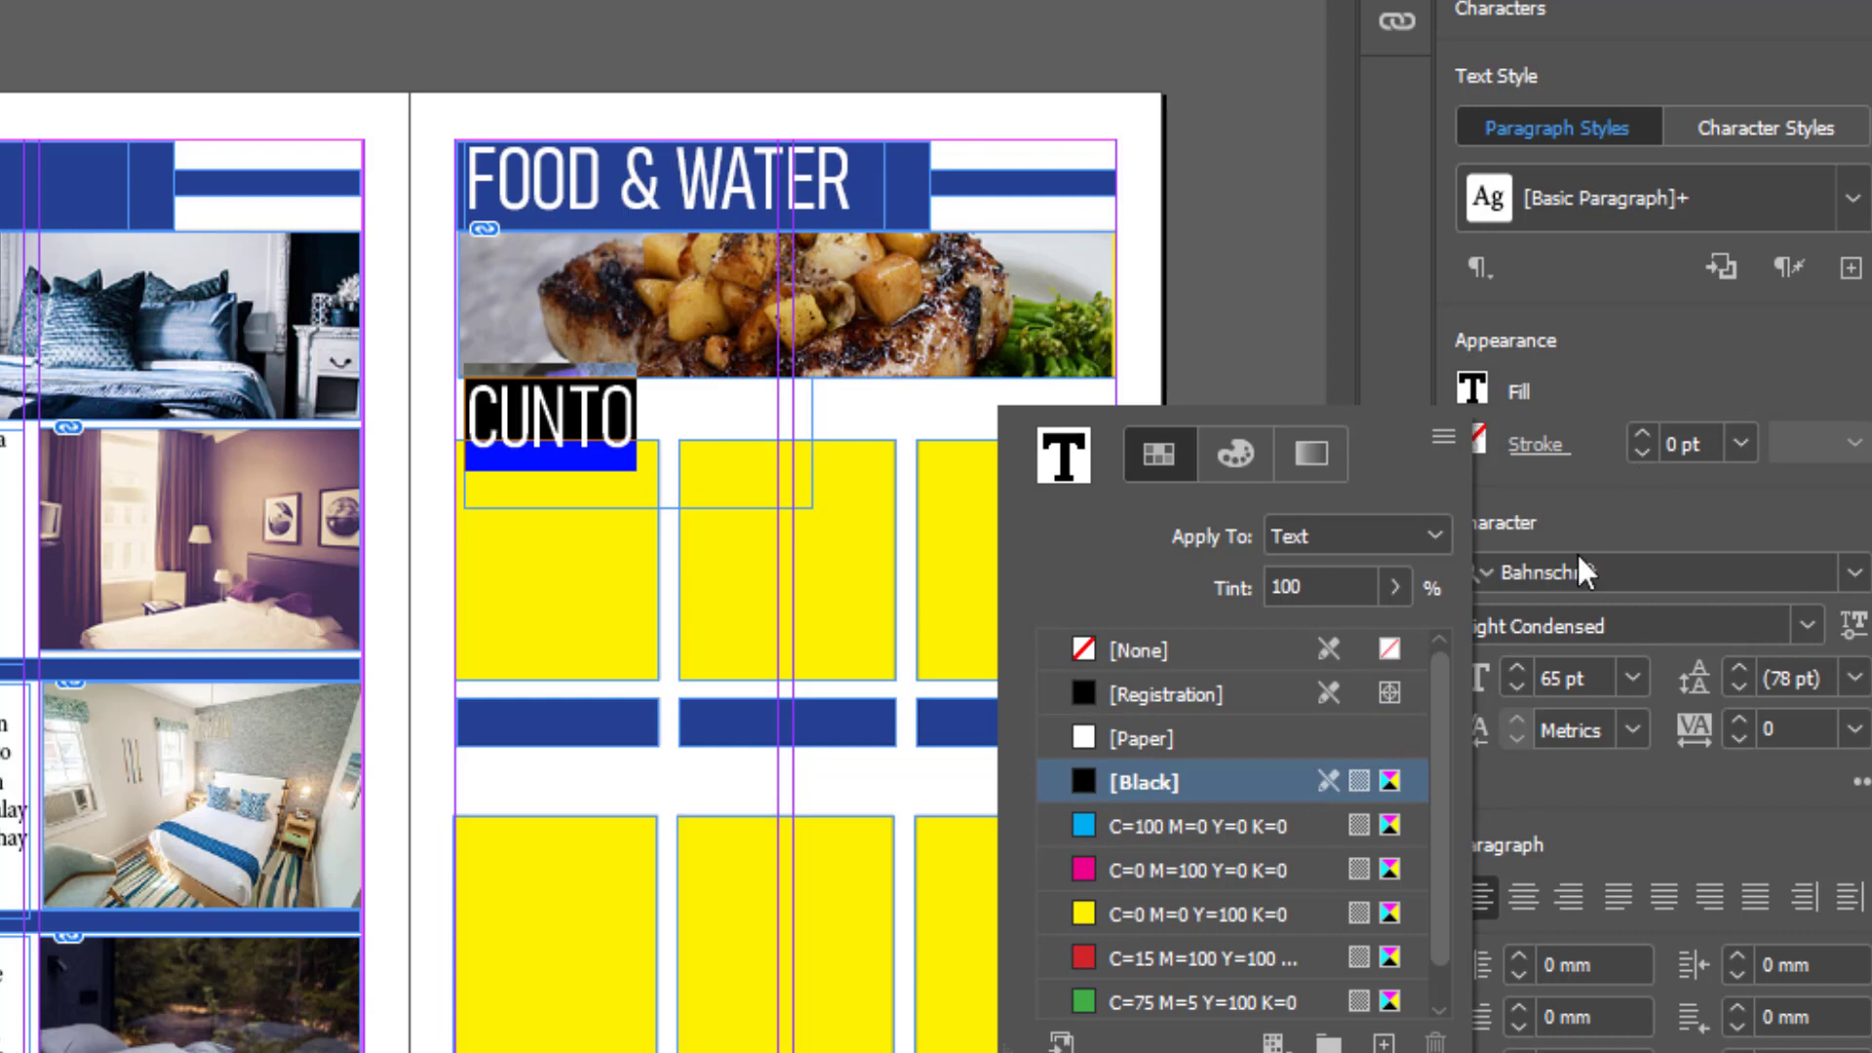
click(1658, 469)
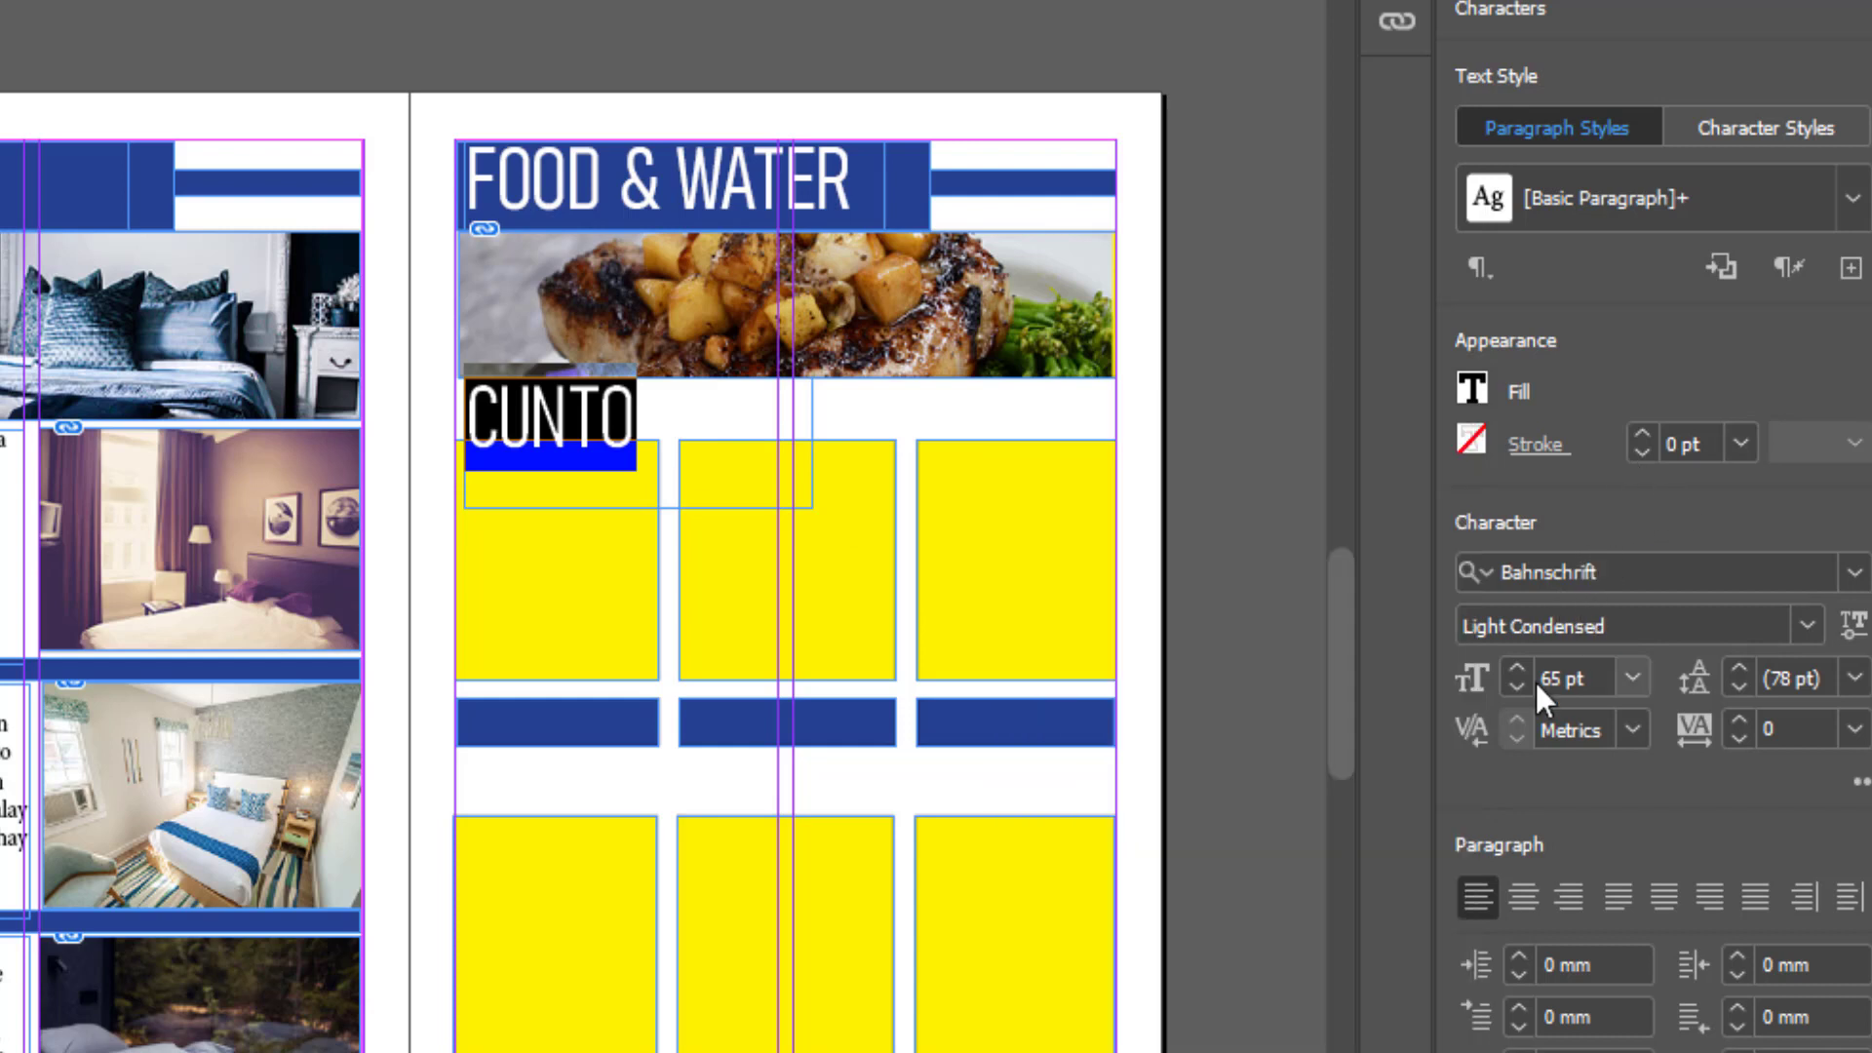
click(1518, 688)
click(1518, 688)
click(1518, 686)
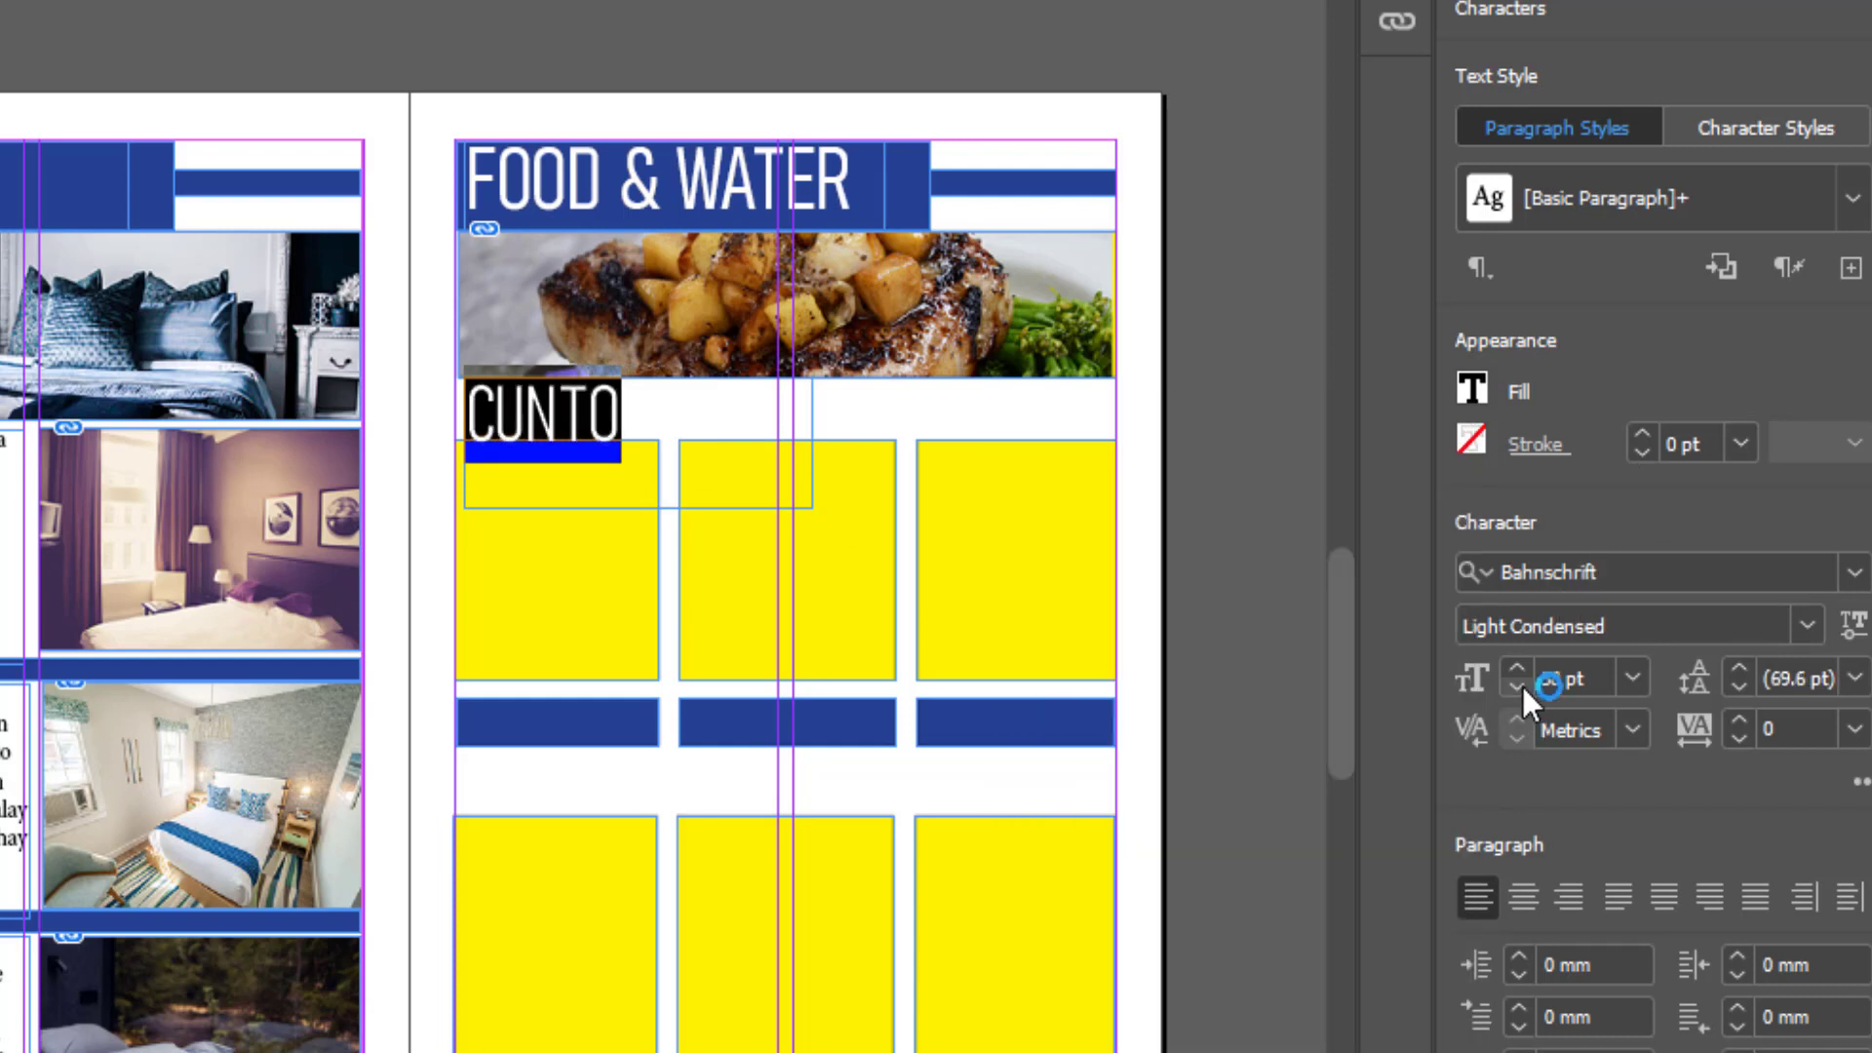
click(1517, 683)
click(1517, 683)
click(1517, 682)
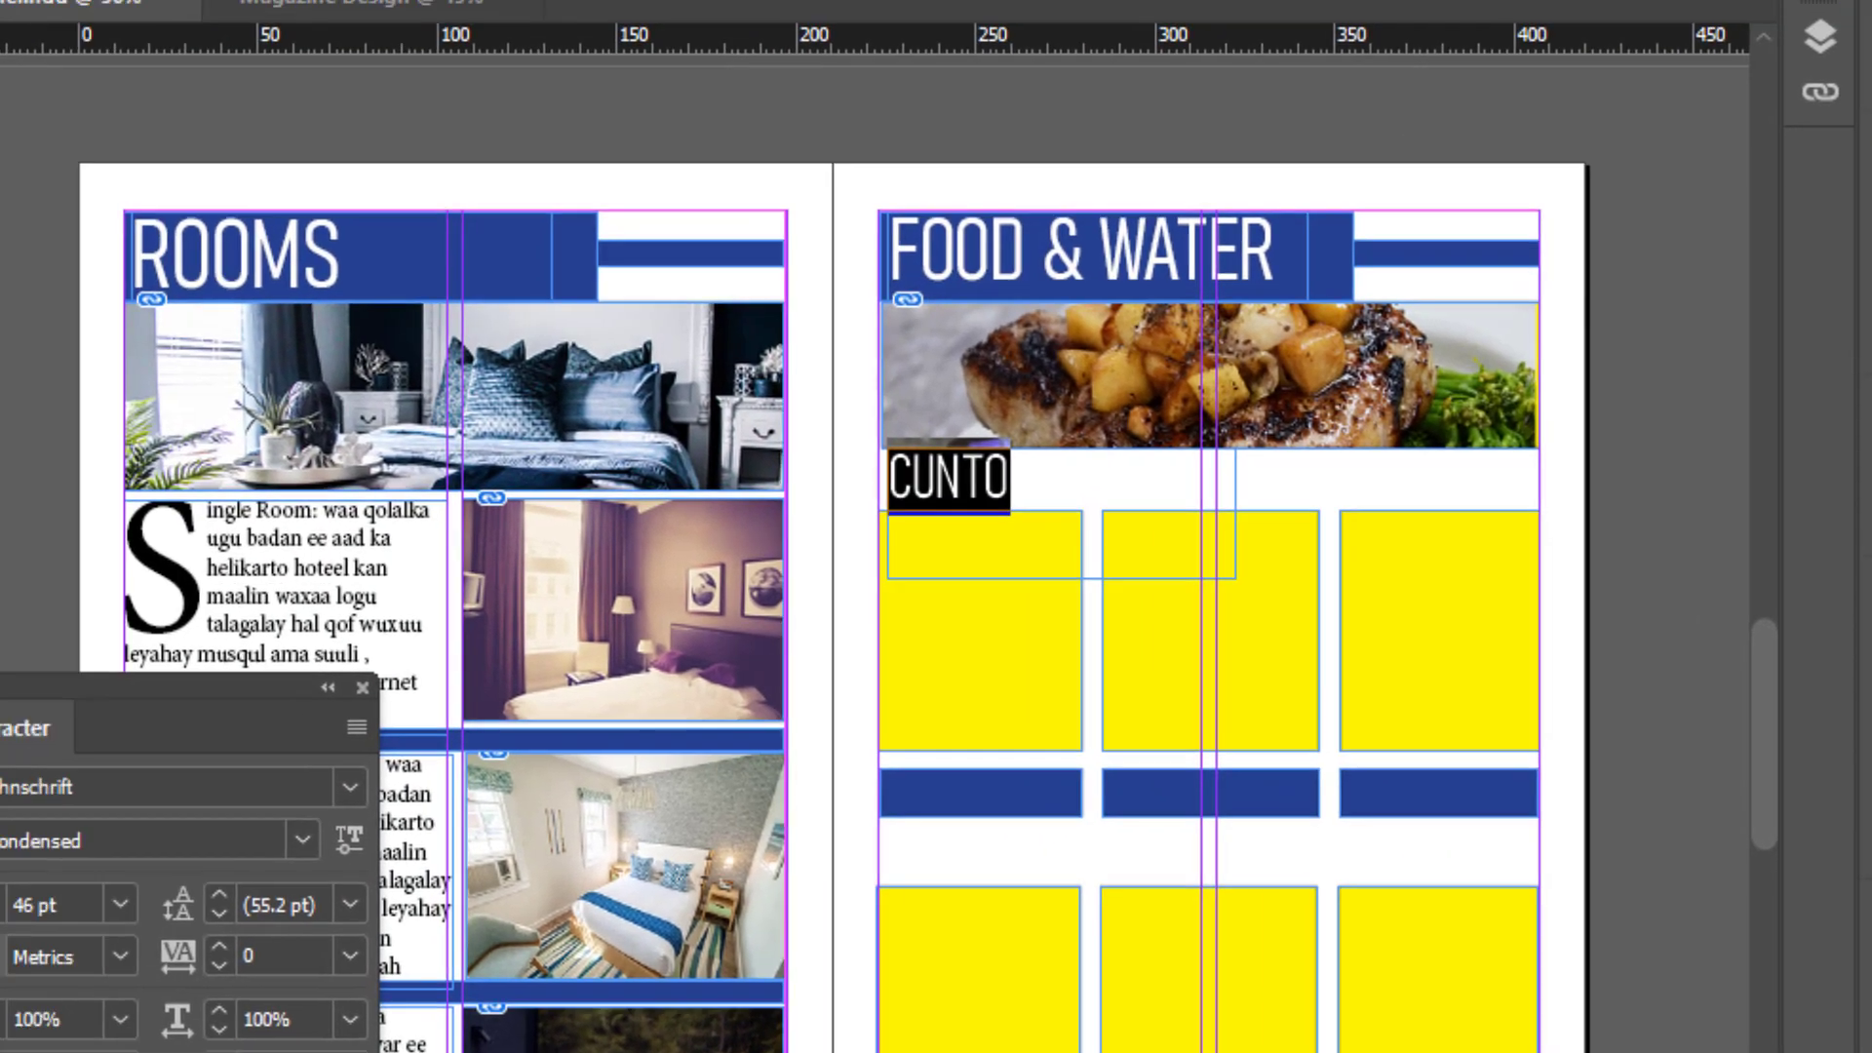
click(244, 958)
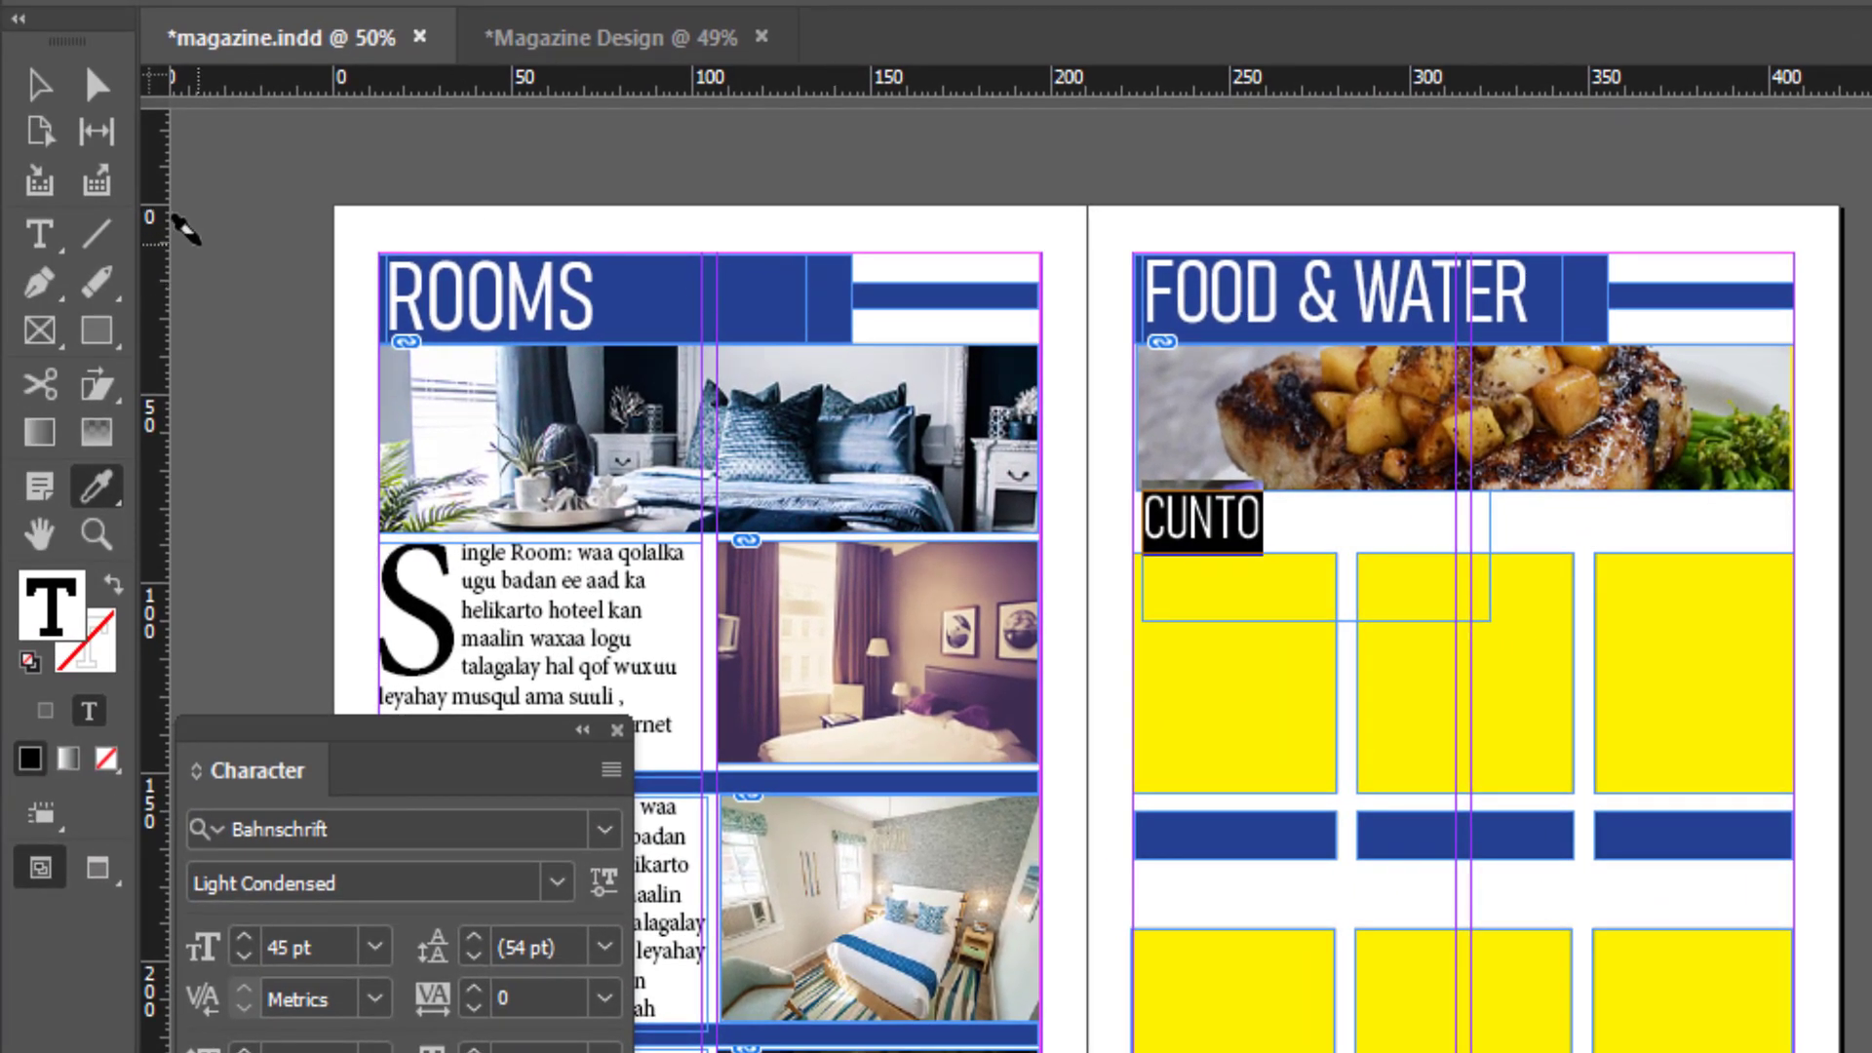
Step: Drag the CUNTO frame's bottom edge up so the frame fits the word
key(Escape)
click(1403, 205)
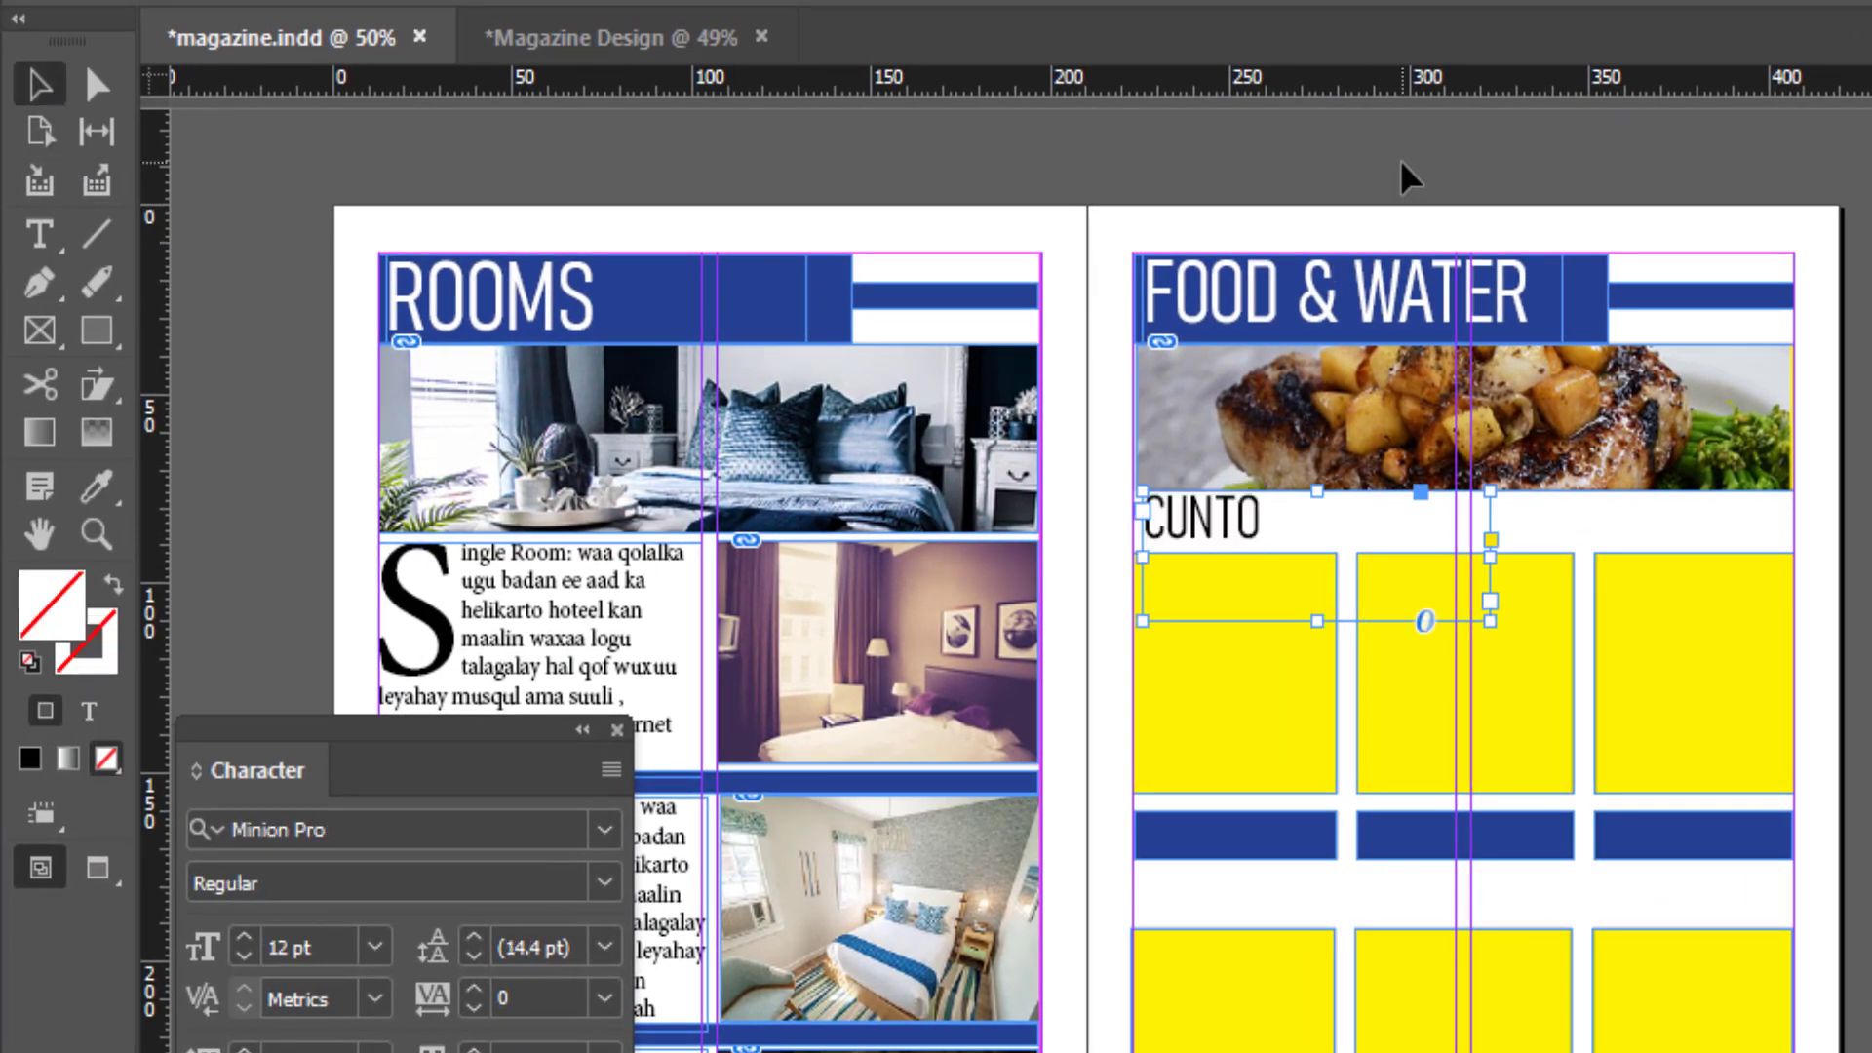
click(1209, 531)
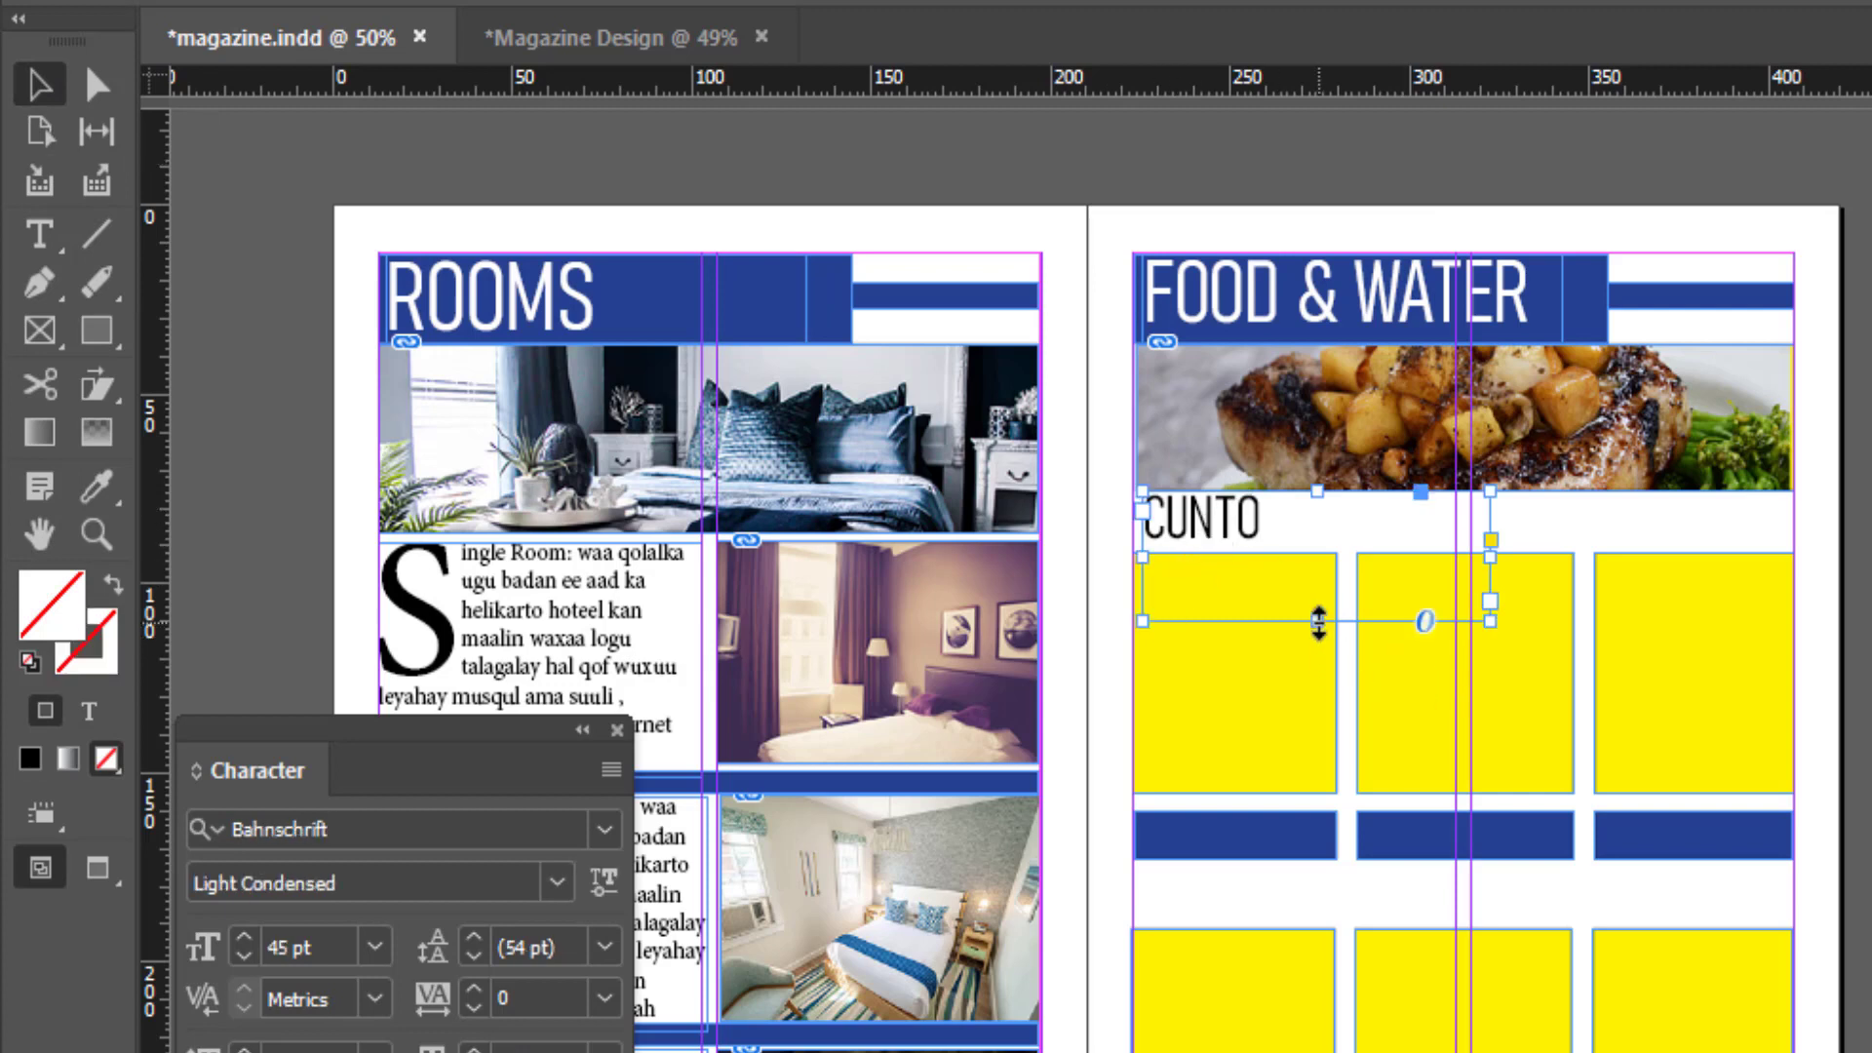
drag(1320, 620, 1318, 553)
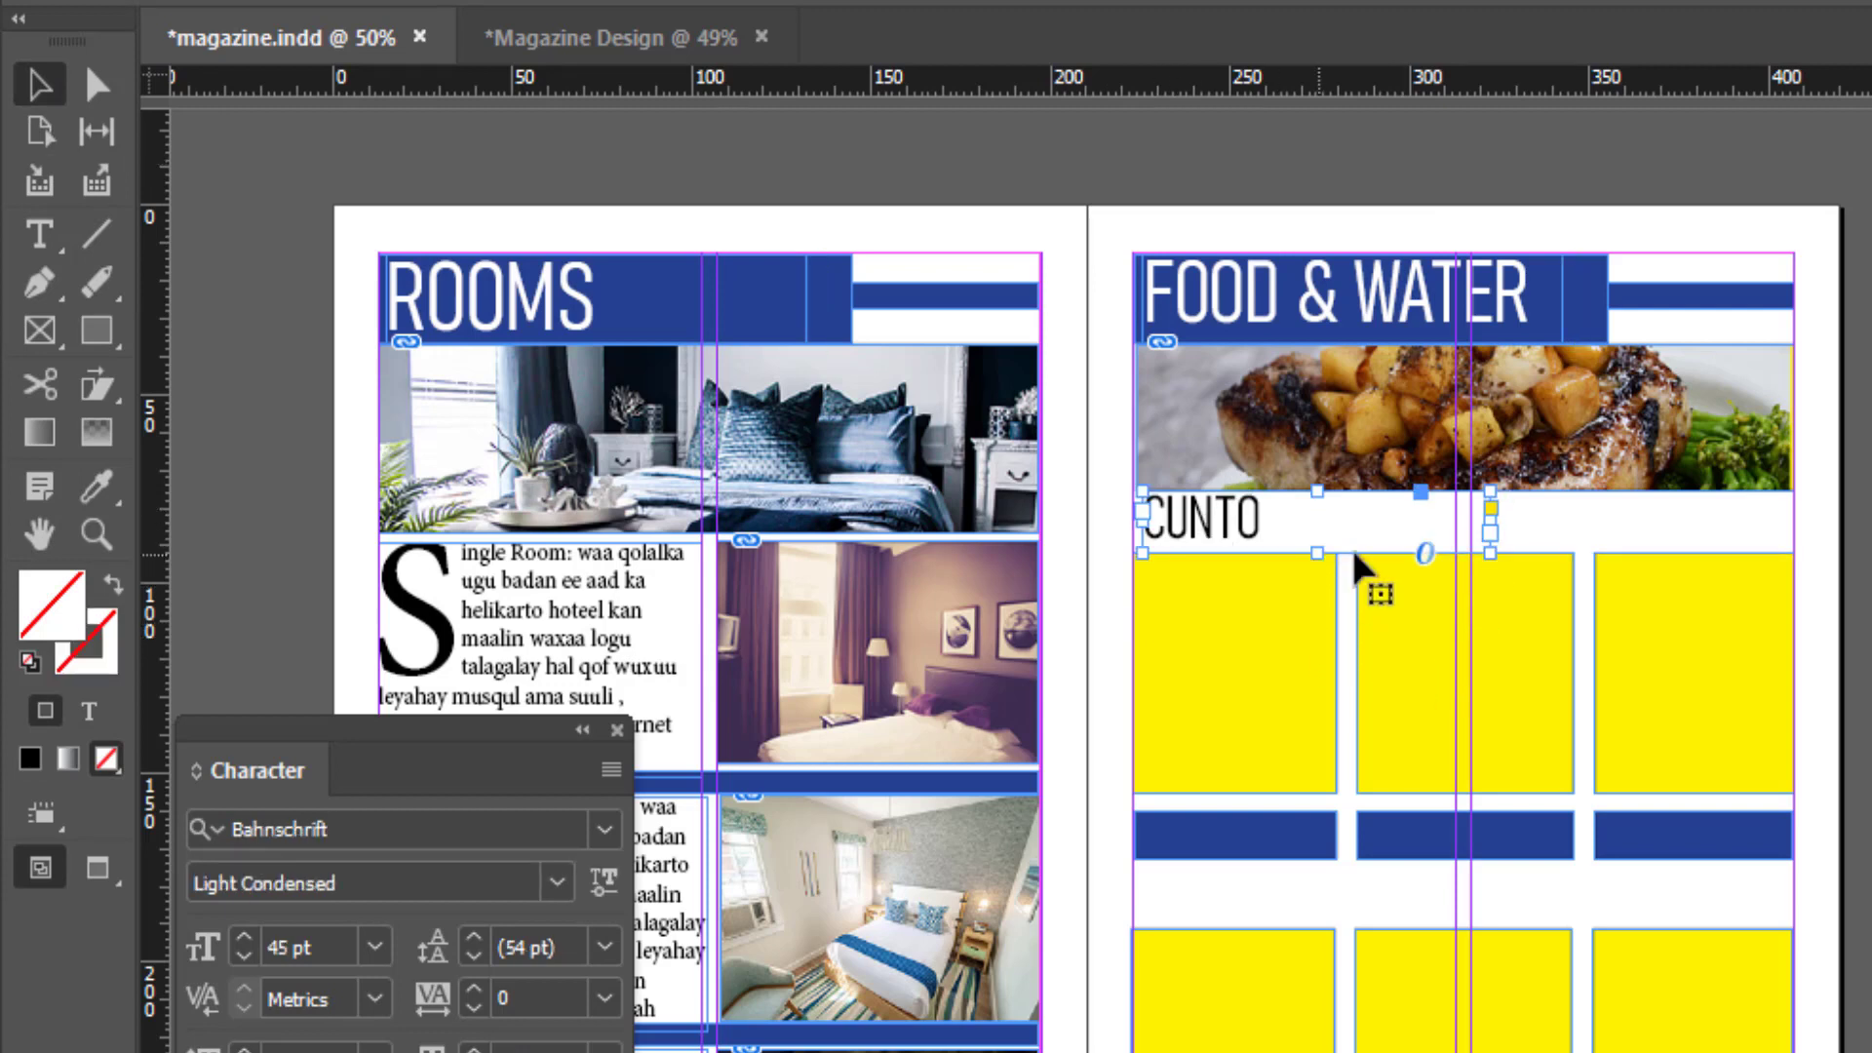
click(1614, 537)
click(1221, 546)
Step: Colour the CUNTO text with the dark blue C=100 M=90 Y=10 K=0 swatch
click(39, 234)
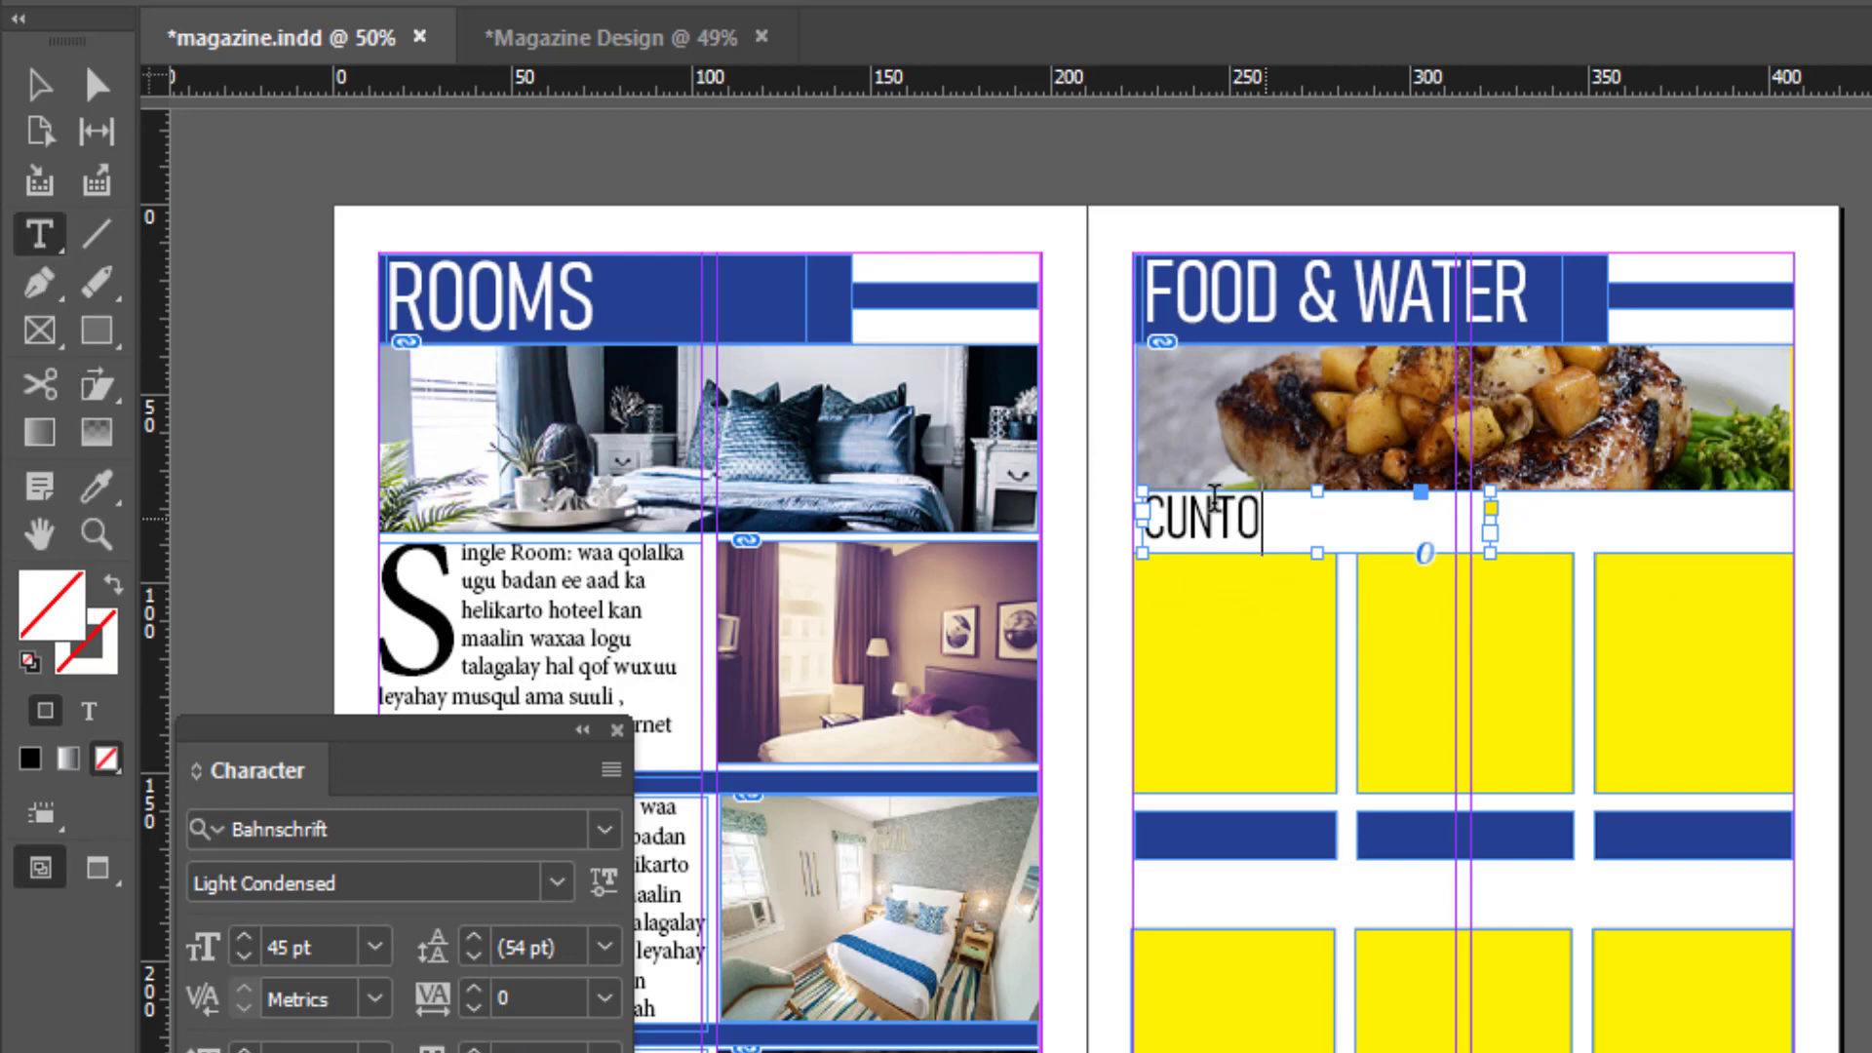
double_click(1214, 502)
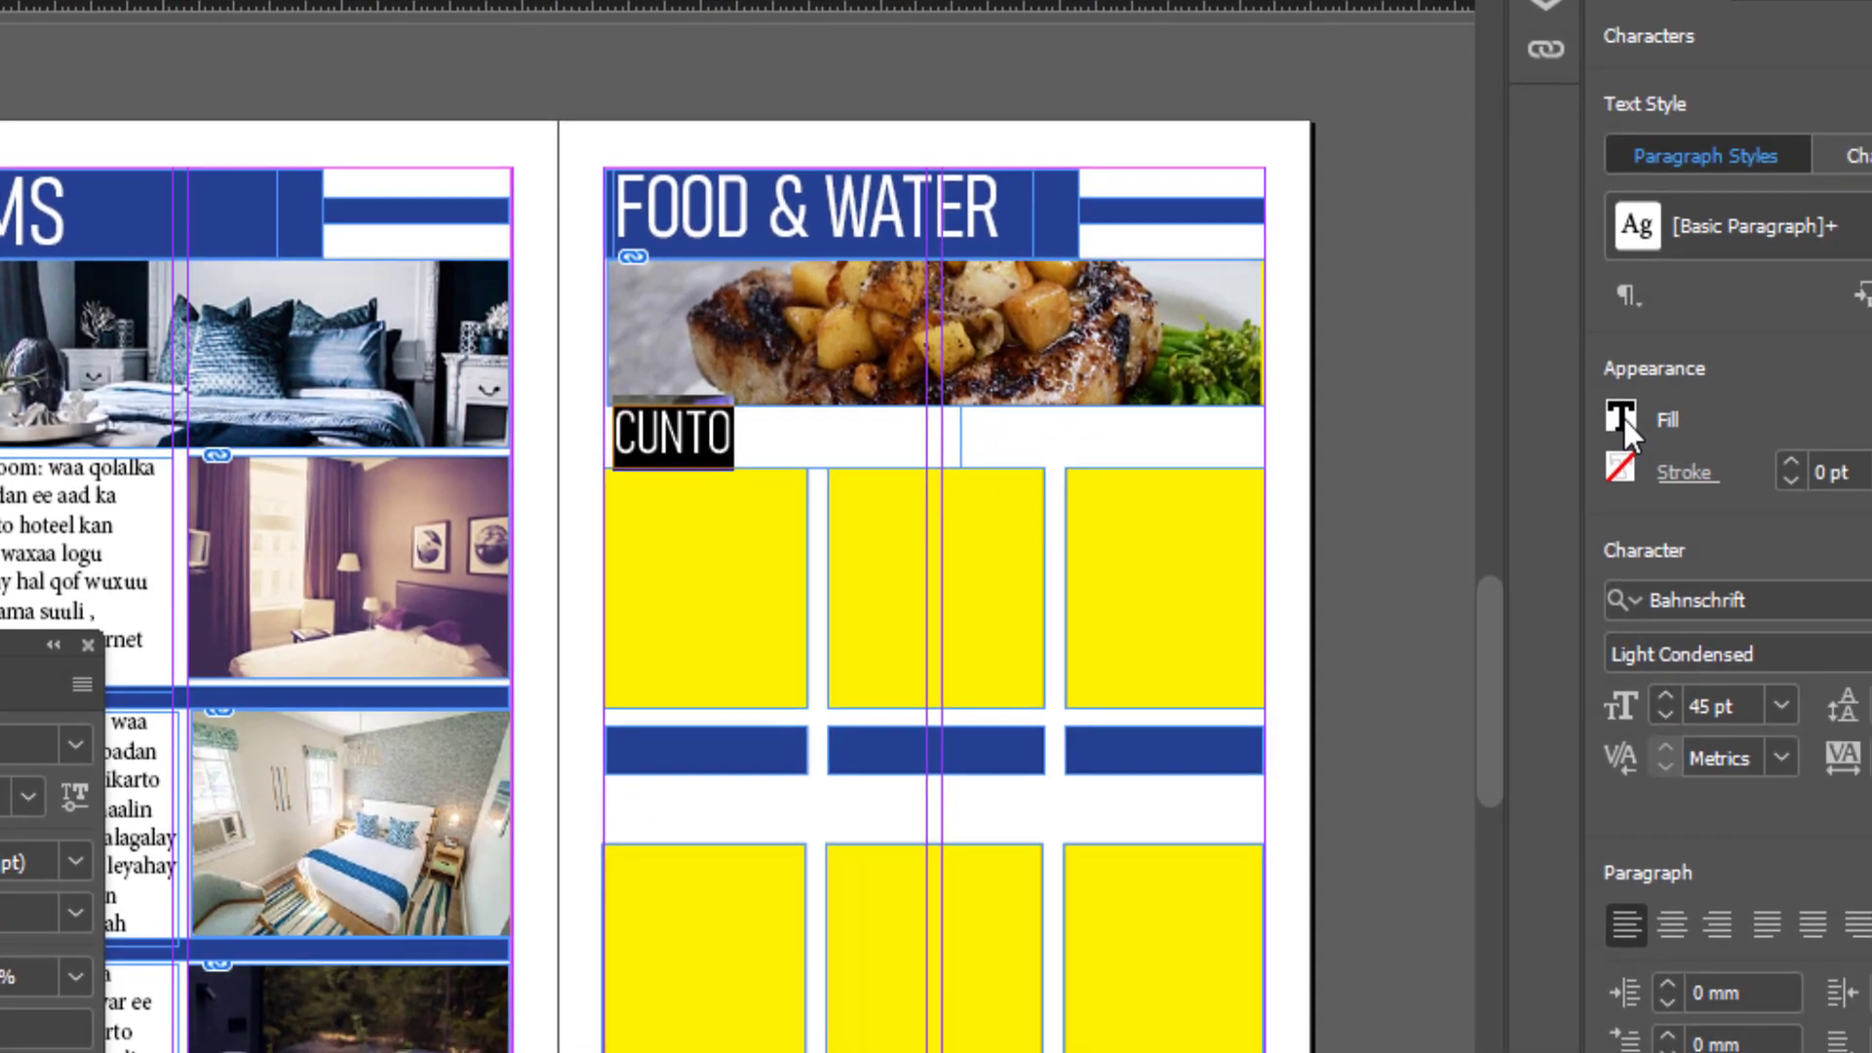
click(1620, 417)
scroll(1178, 986, down, 1)
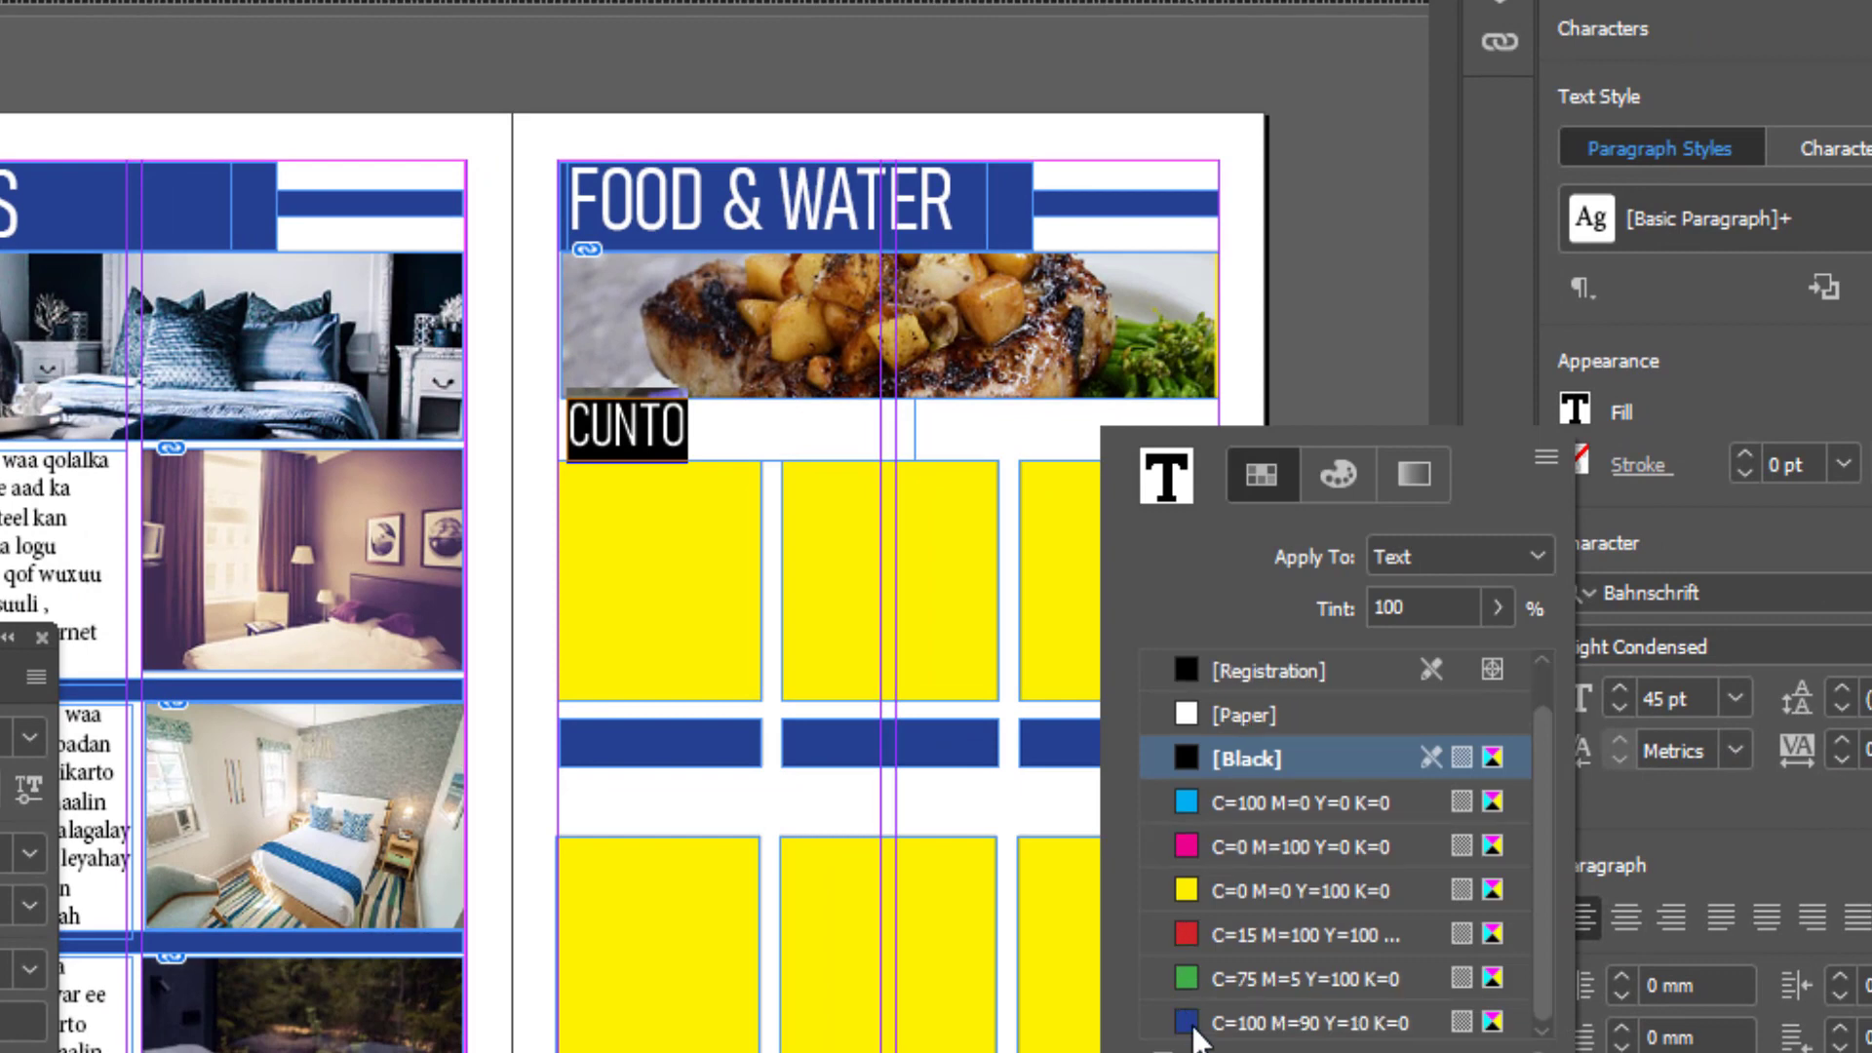
click(1191, 1023)
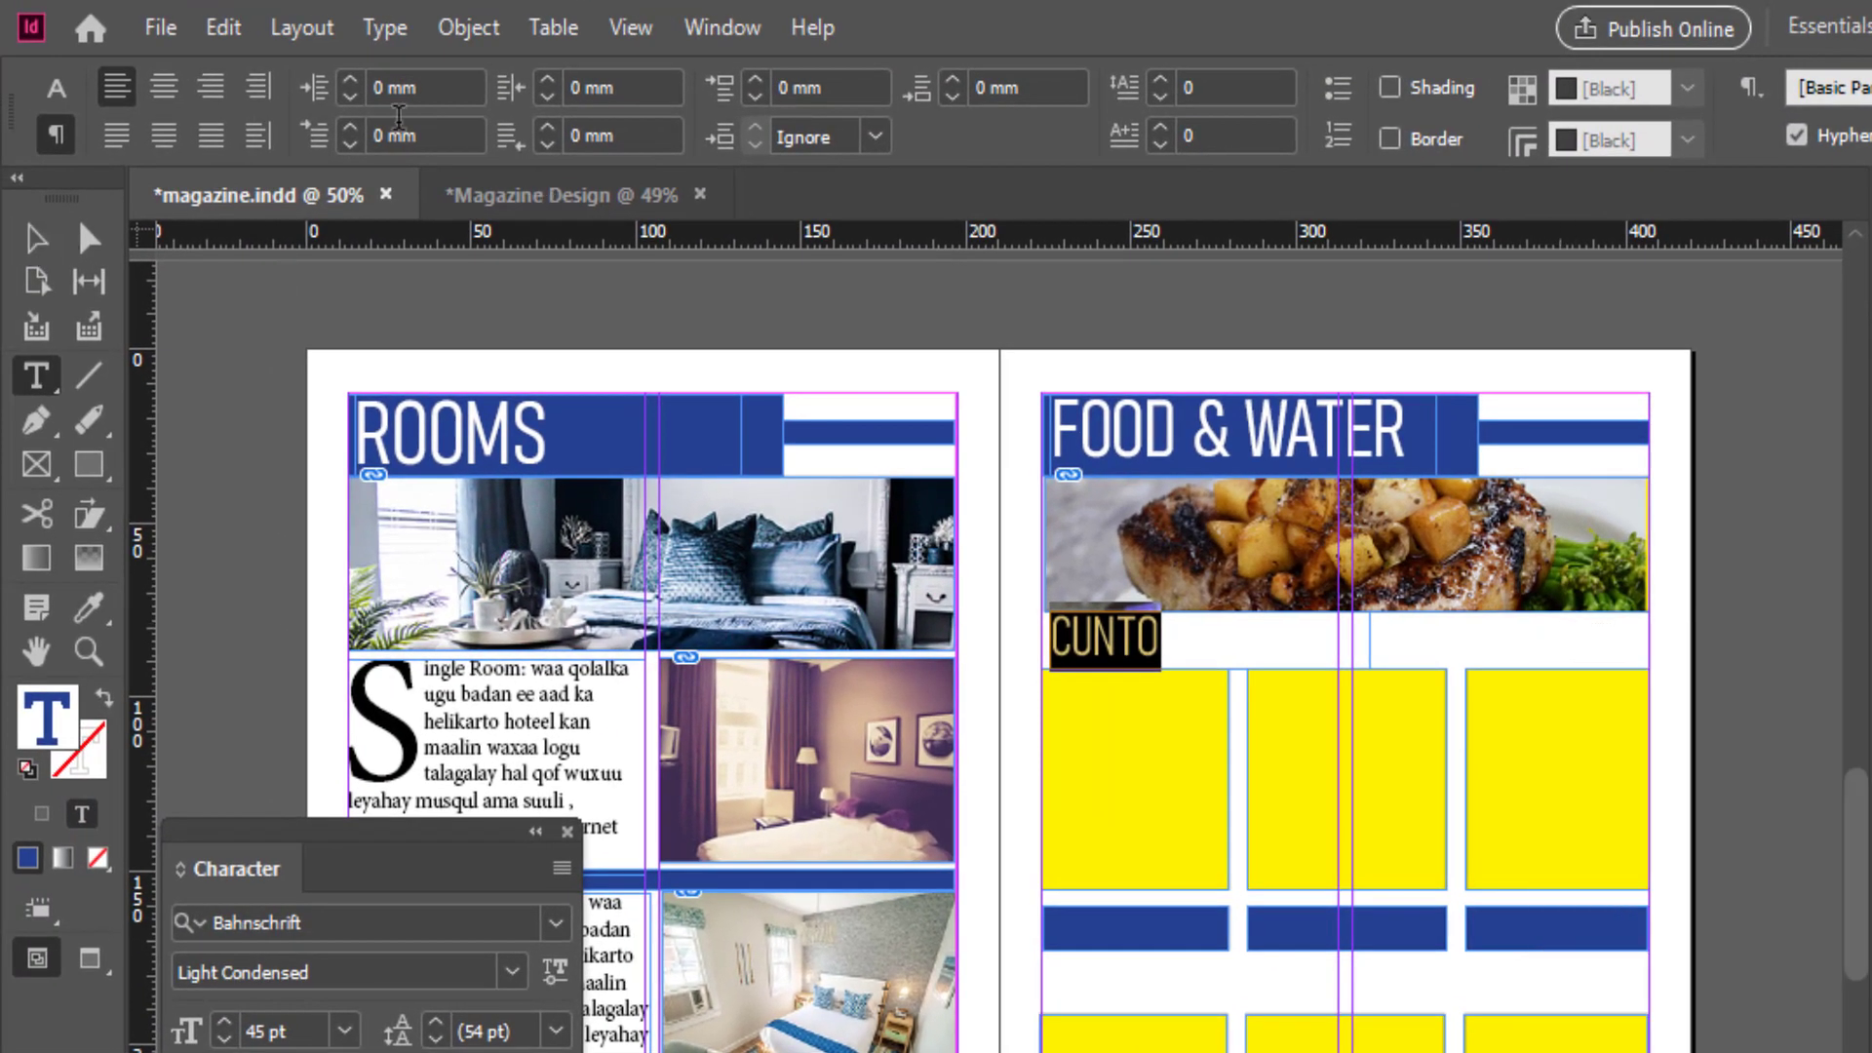
key(Escape)
click(1643, 656)
Step: Alt-drag a CUNTO copy below the blue bars, nudge it left, and select its word
click(1072, 648)
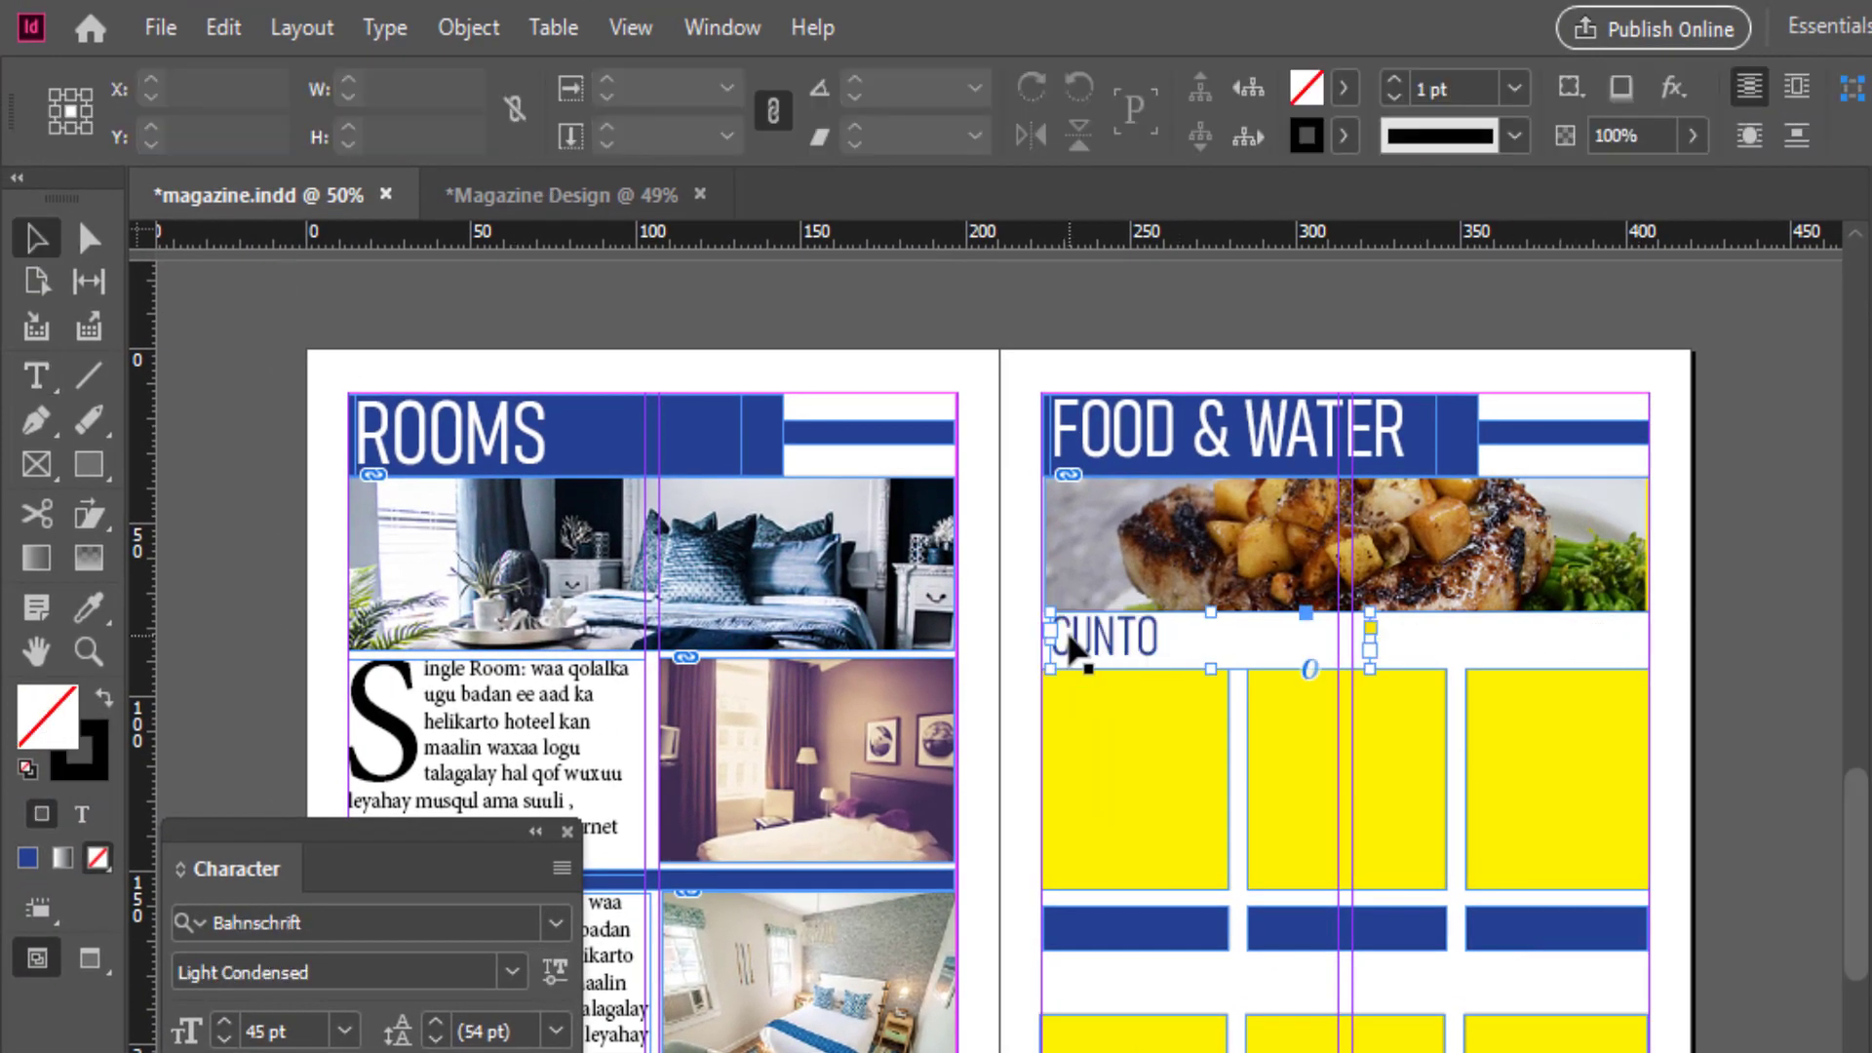
drag(1073, 649, 1141, 975)
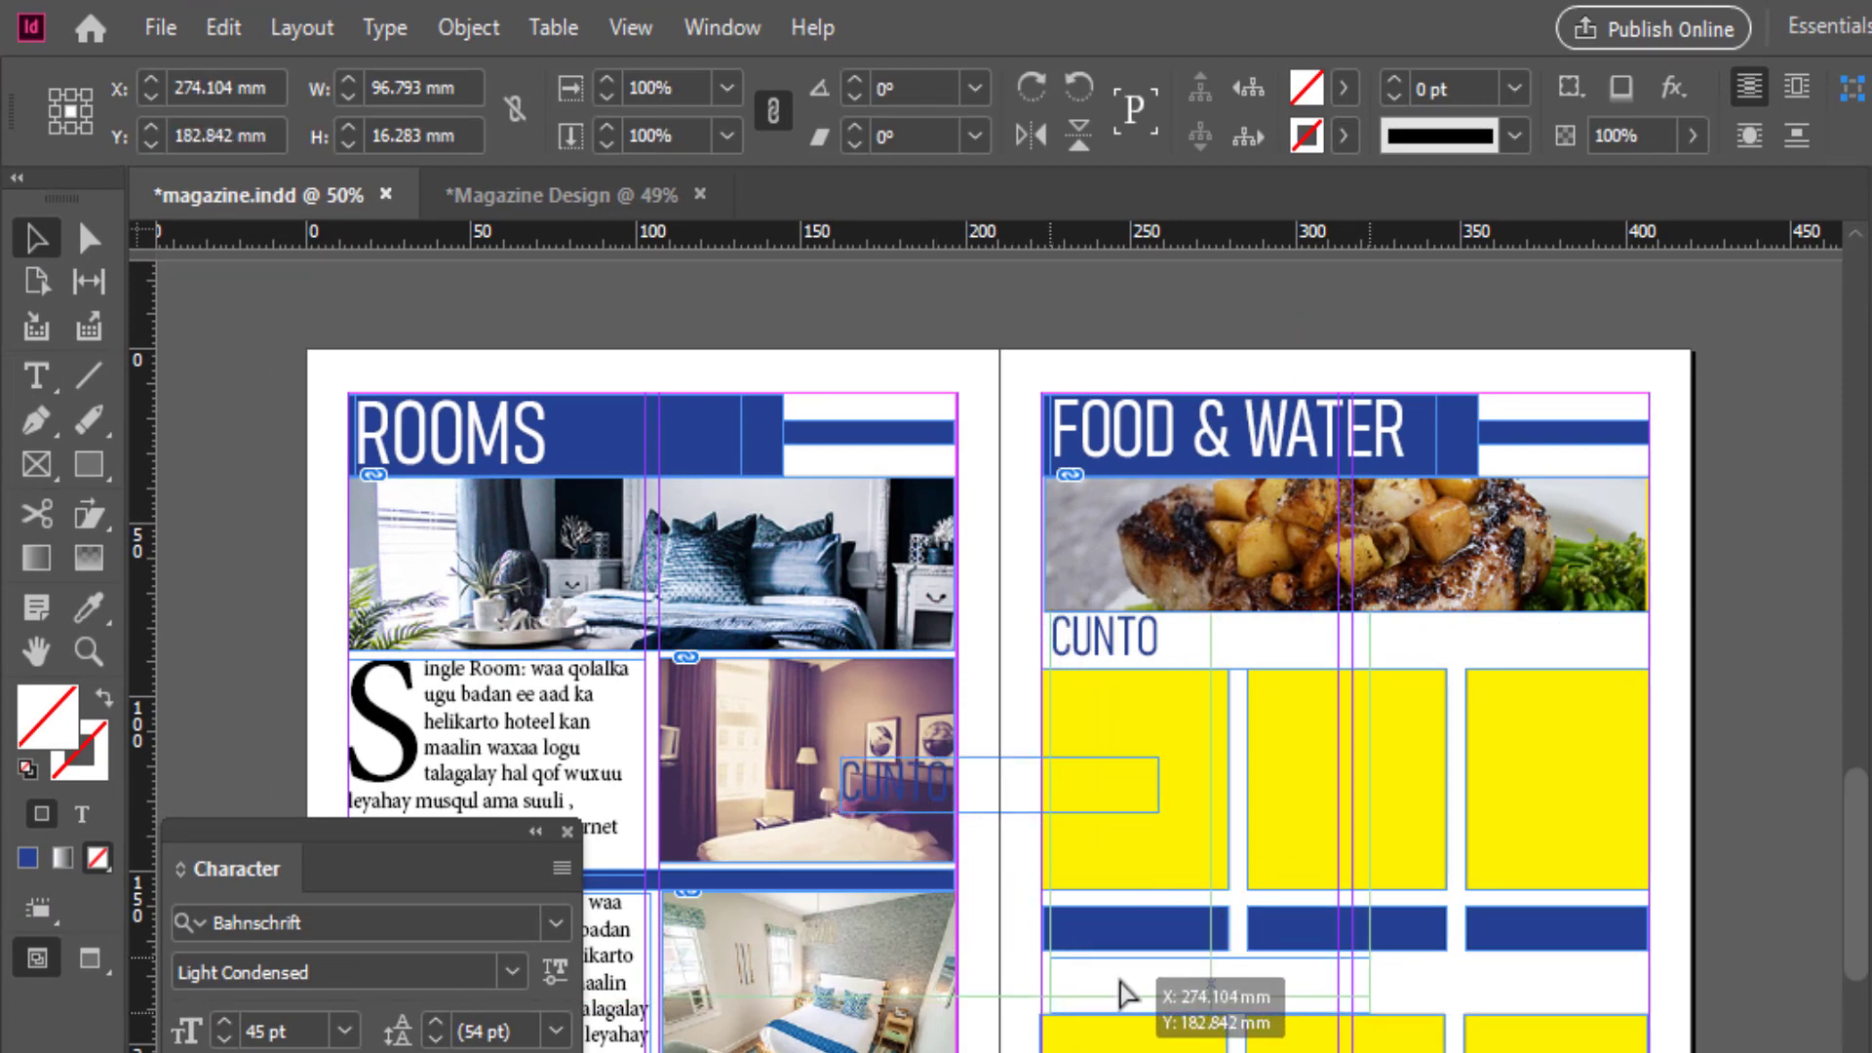
drag(1141, 975, 1121, 987)
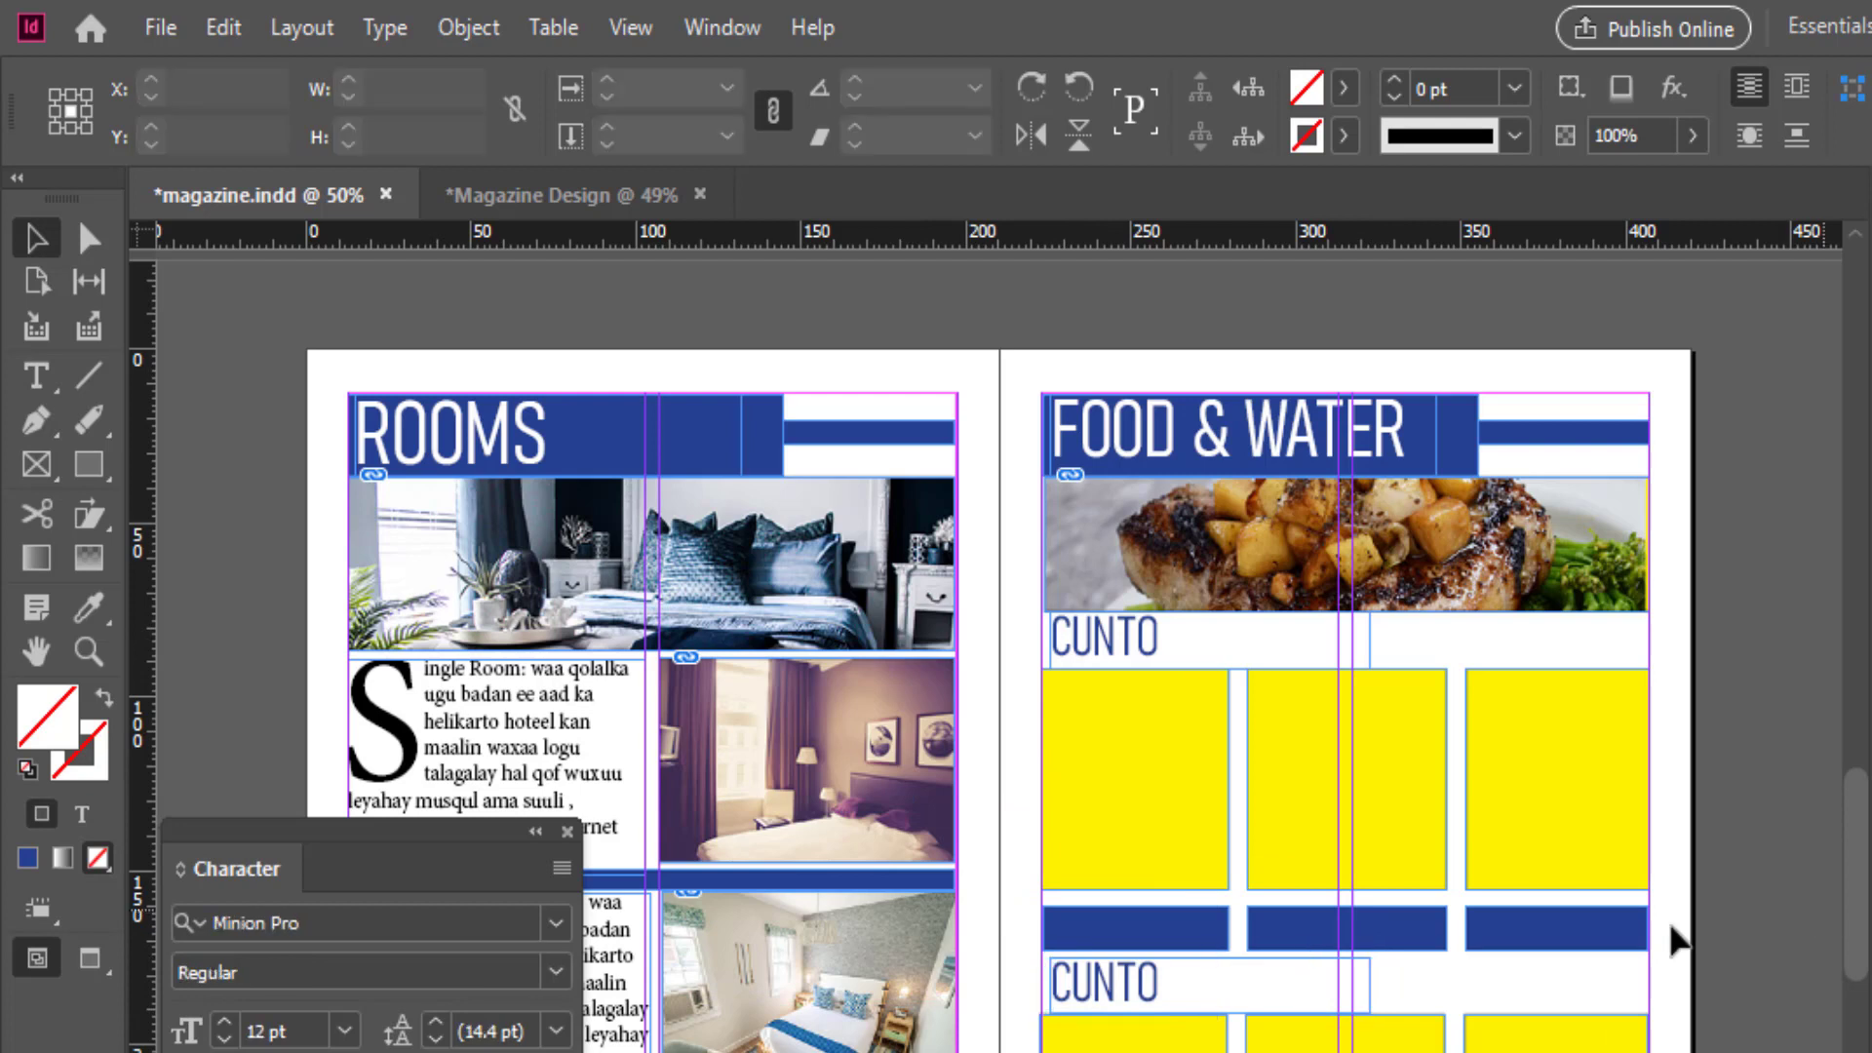
drag(1112, 985, 1108, 985)
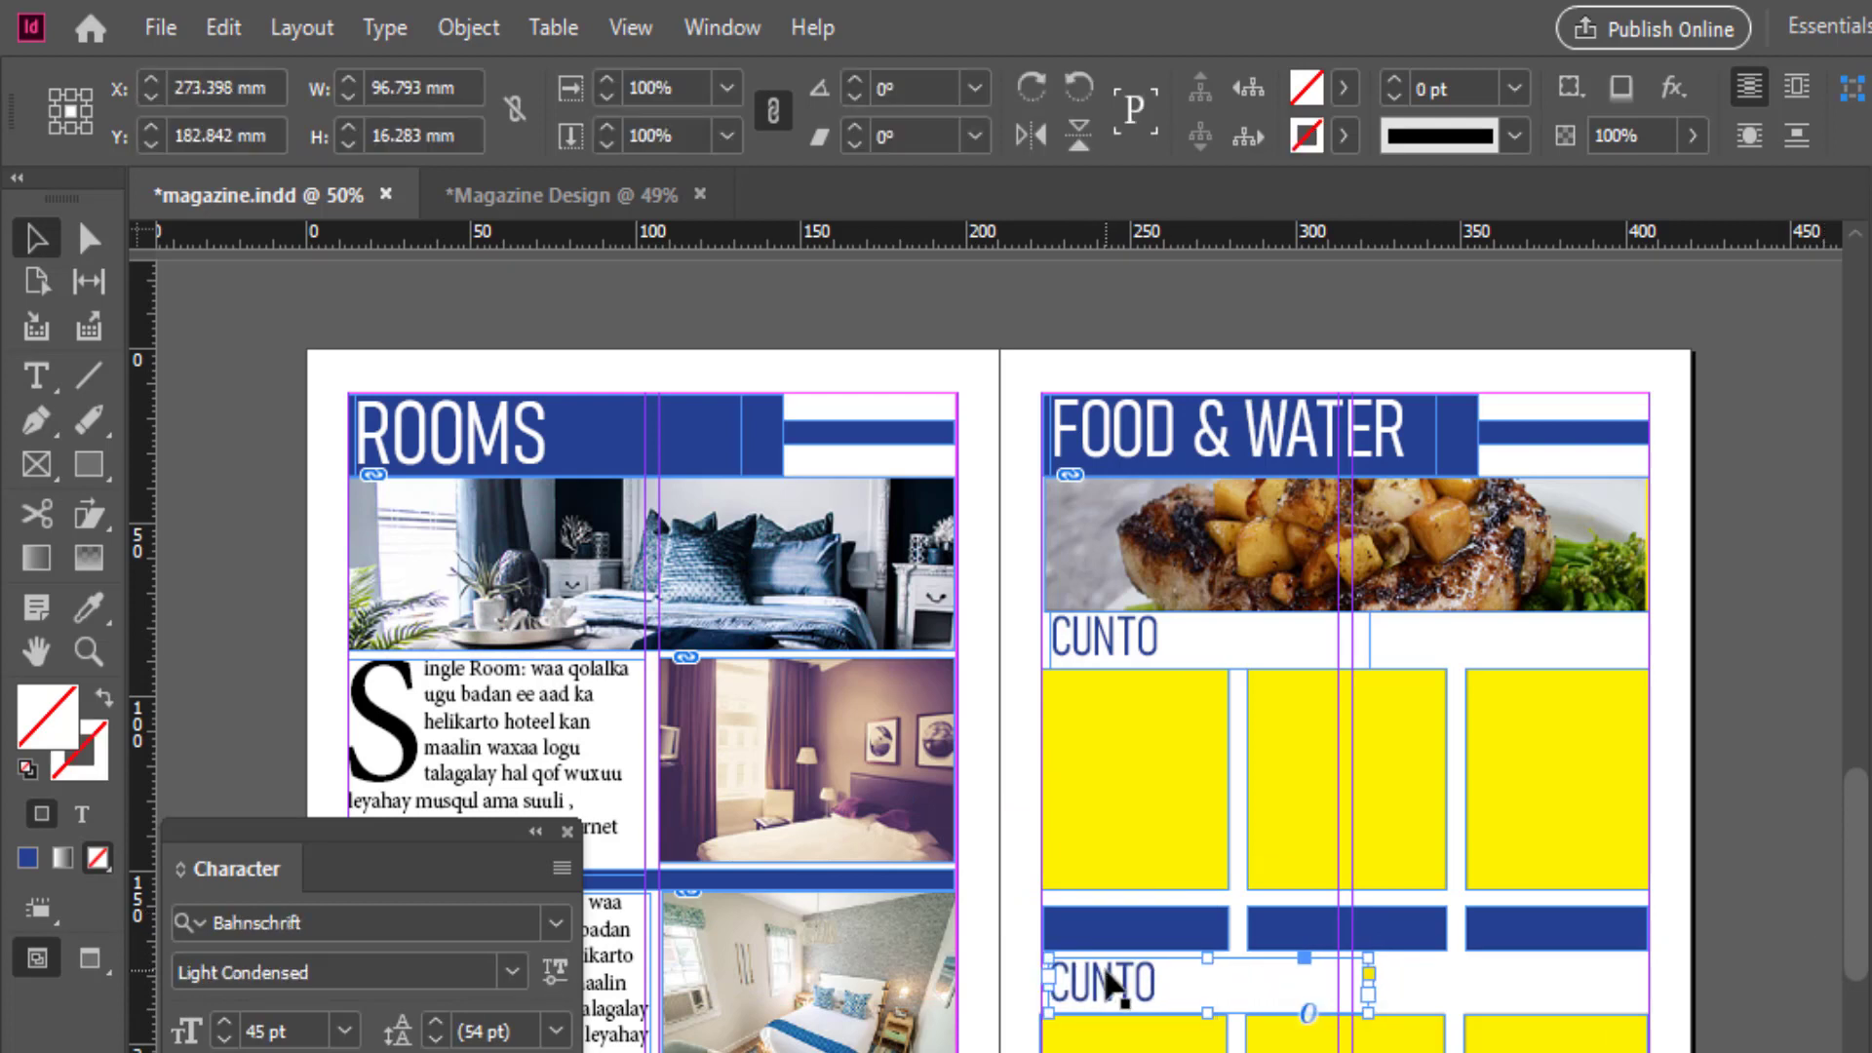
click(36, 375)
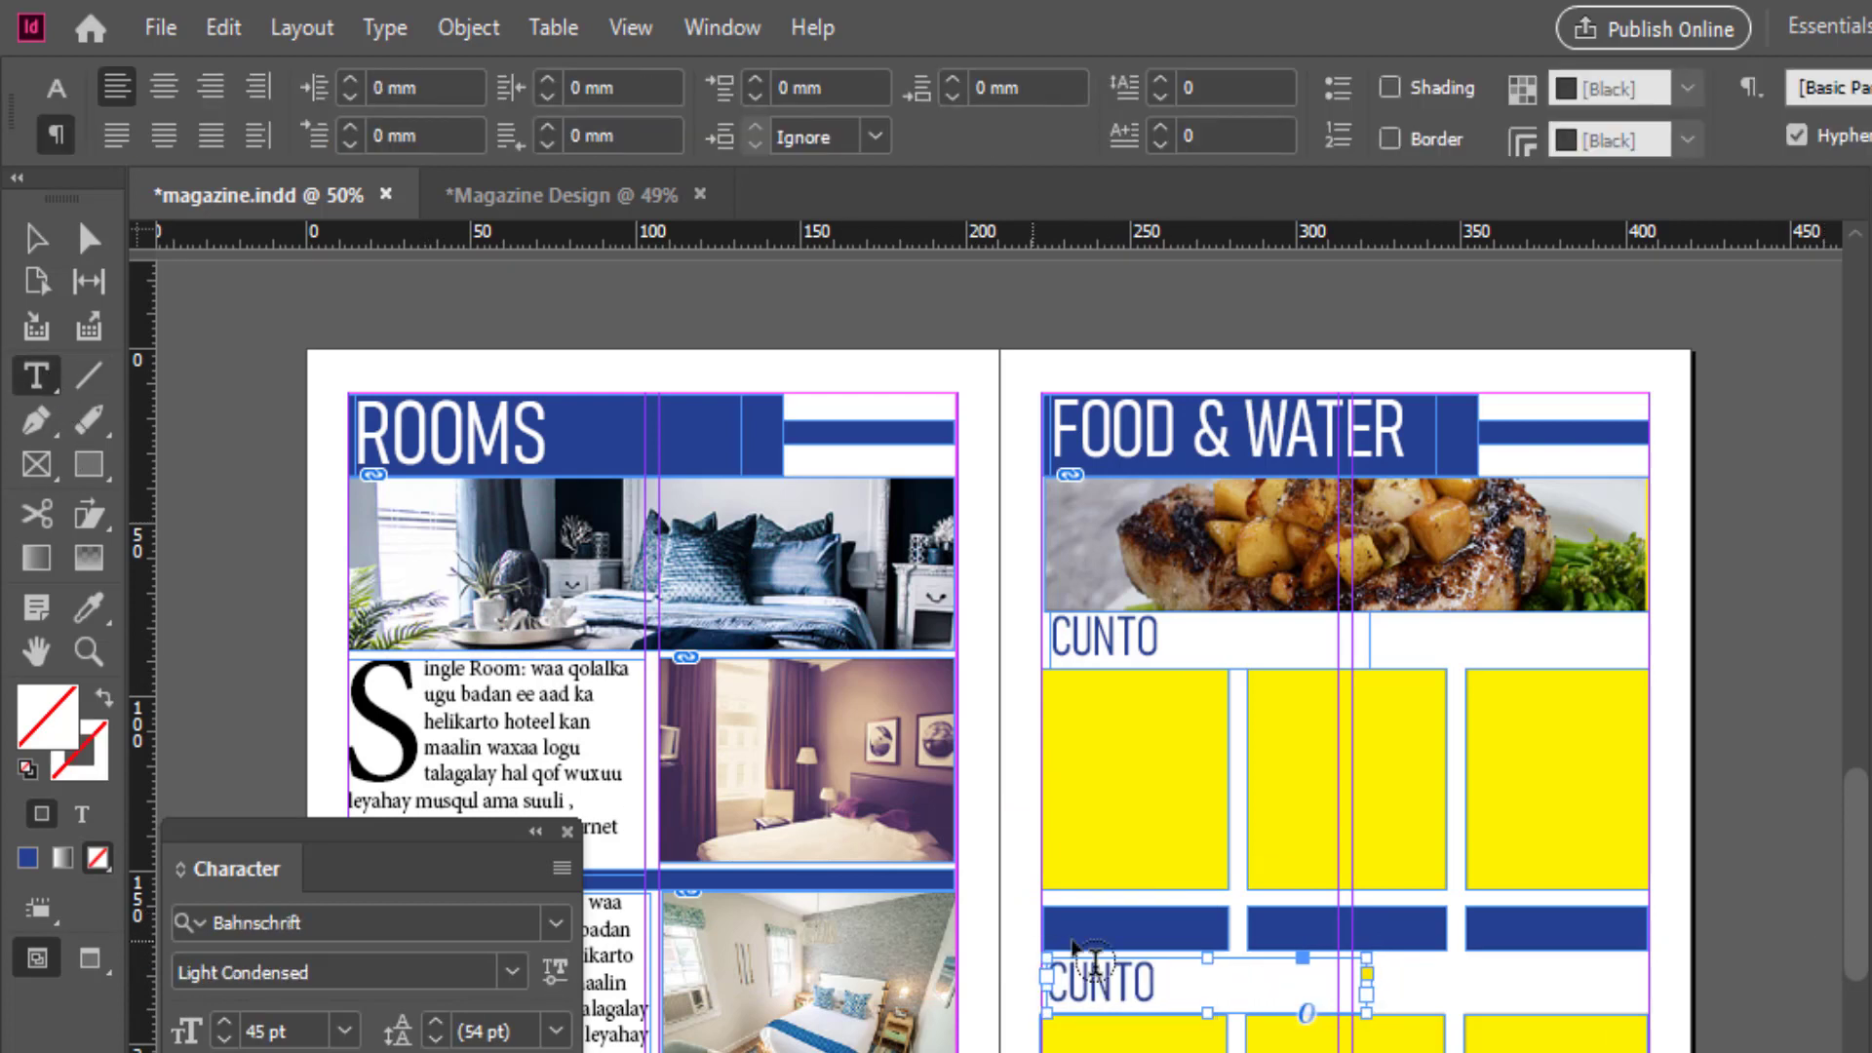
drag(1168, 987, 1019, 988)
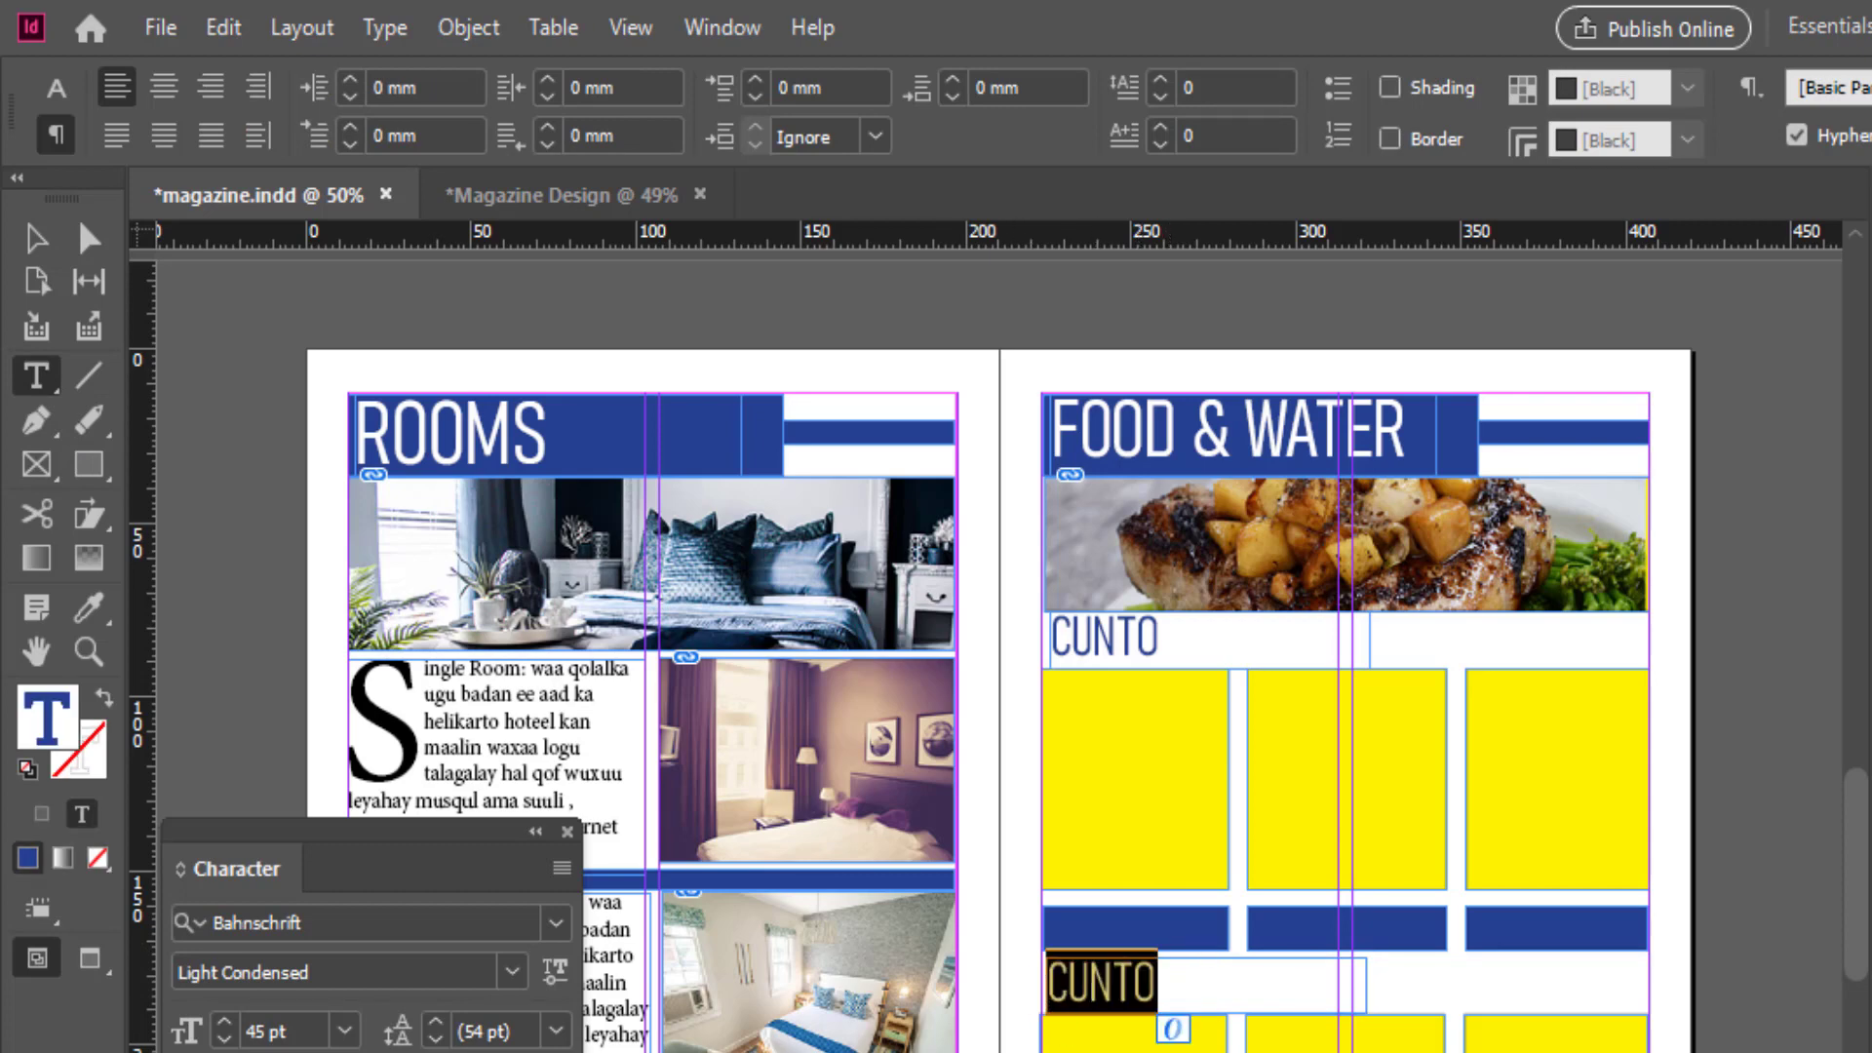
Step: Copy CABITAAN from the Notepad room text and paste it over the lower CUNTO
key(alt+Tab)
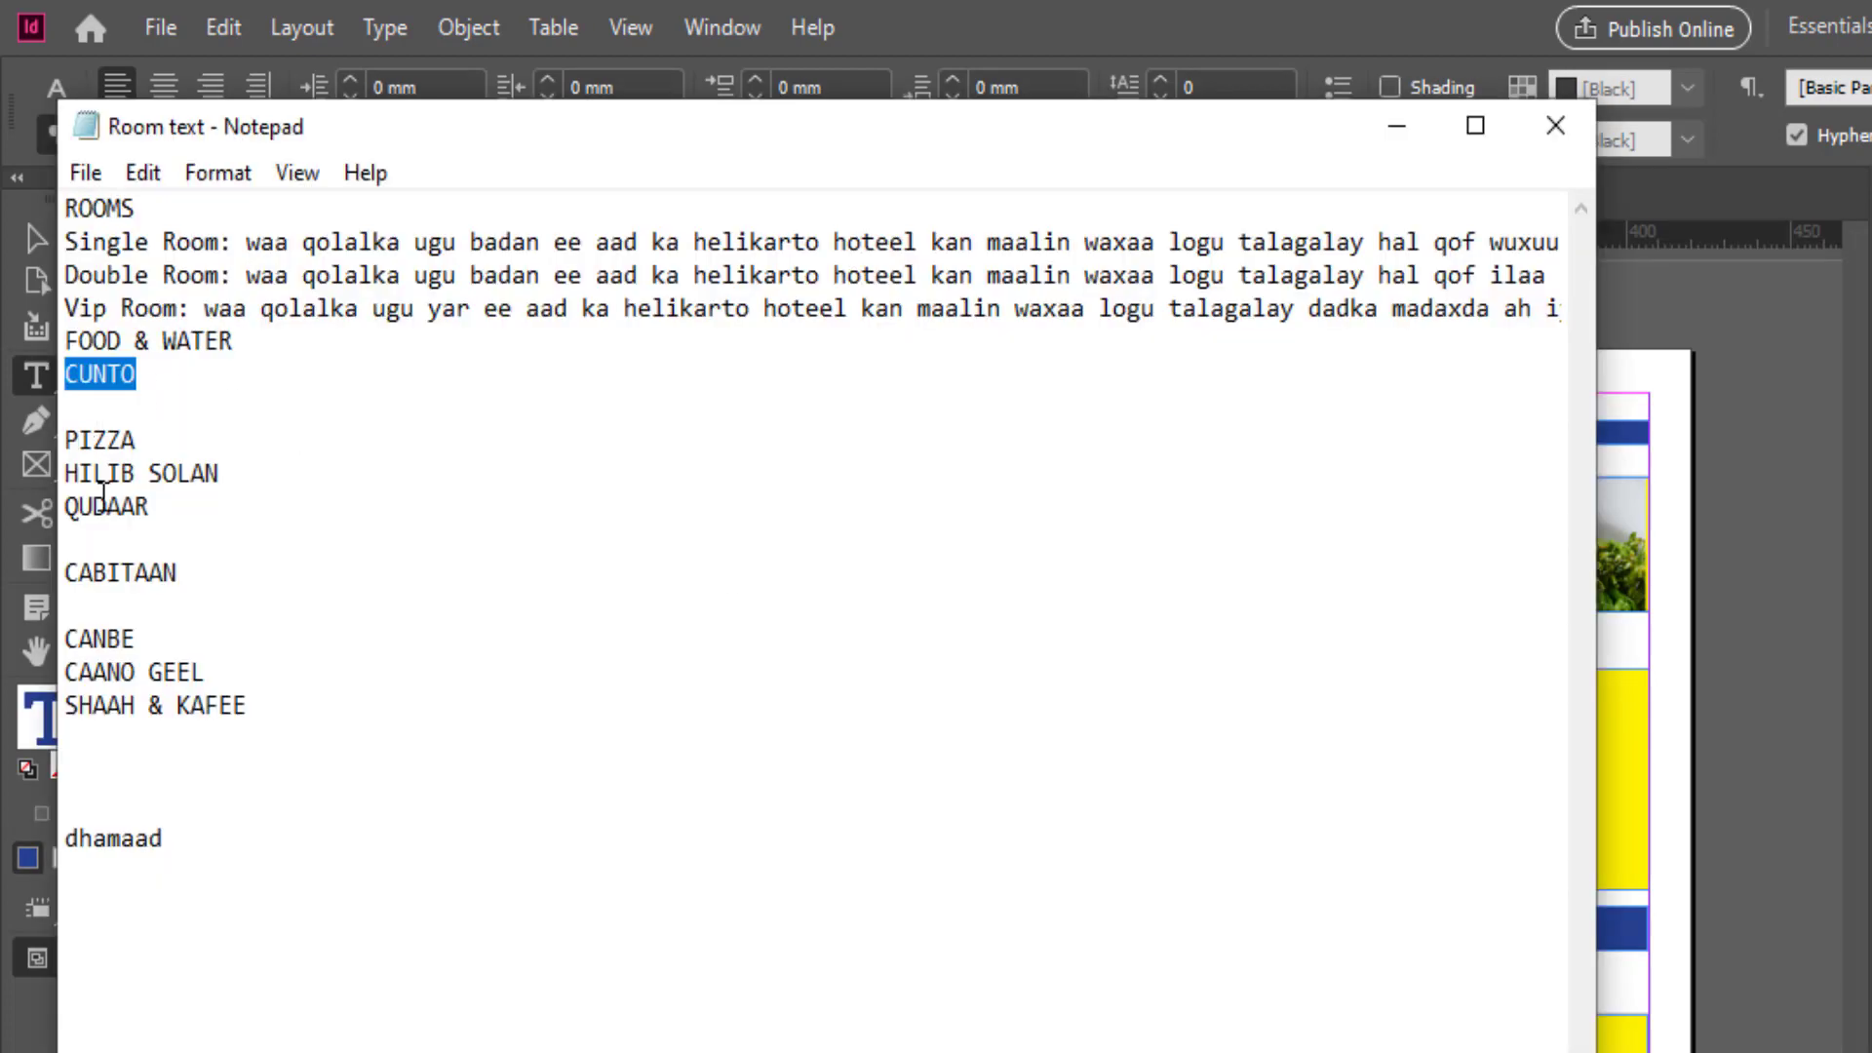
drag(198, 581, 51, 563)
key(ctrl+c)
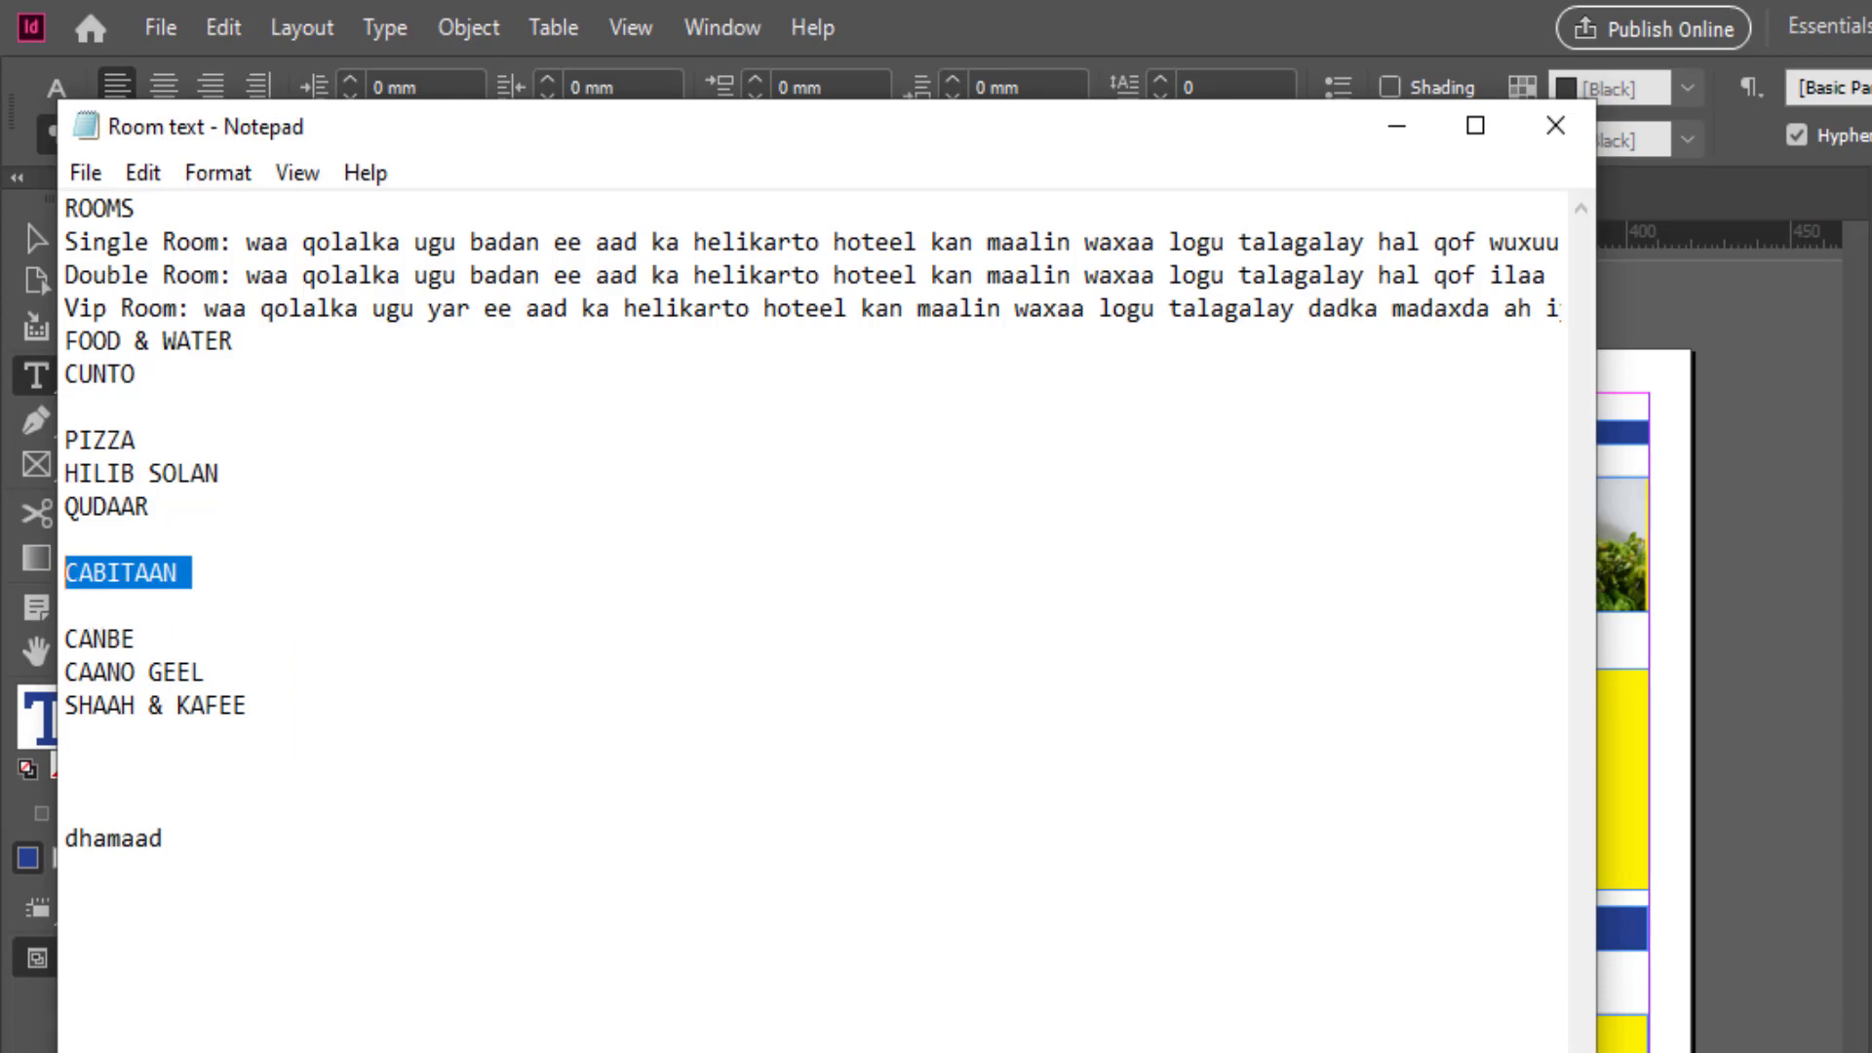
key(alt+Tab)
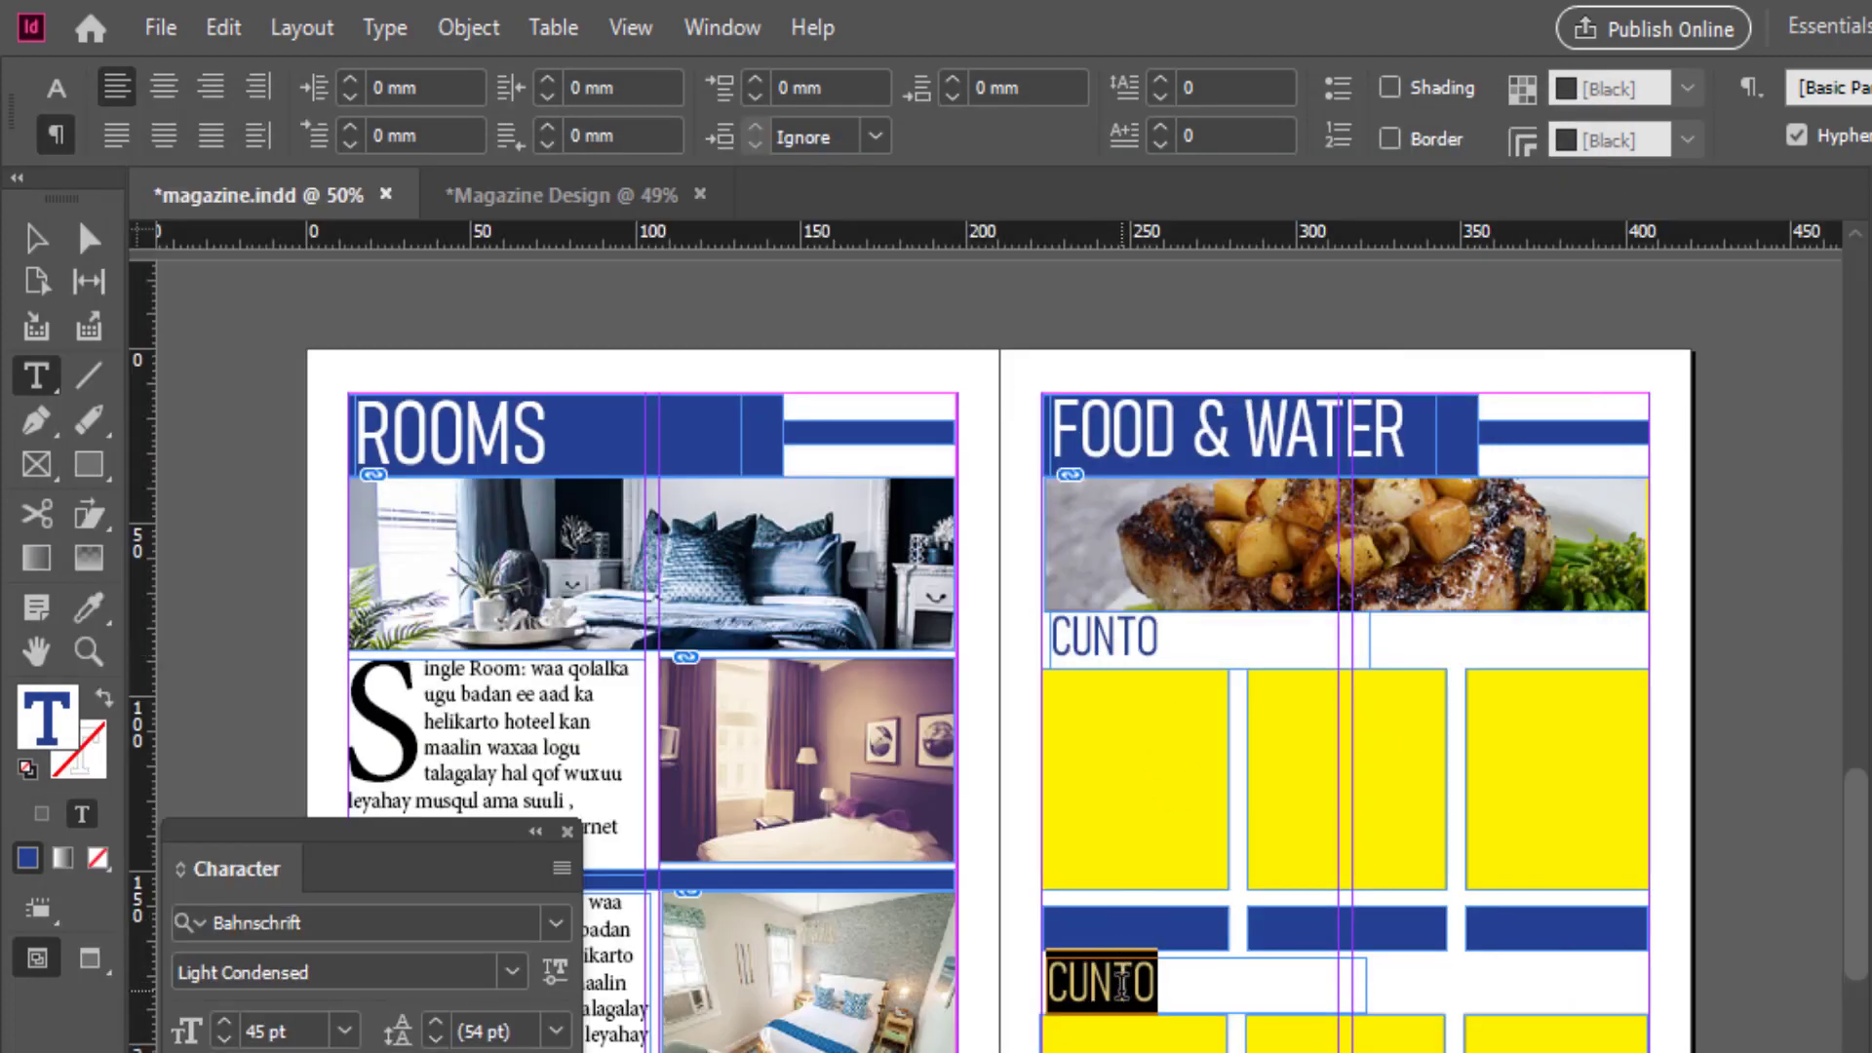
key(ctrl+v)
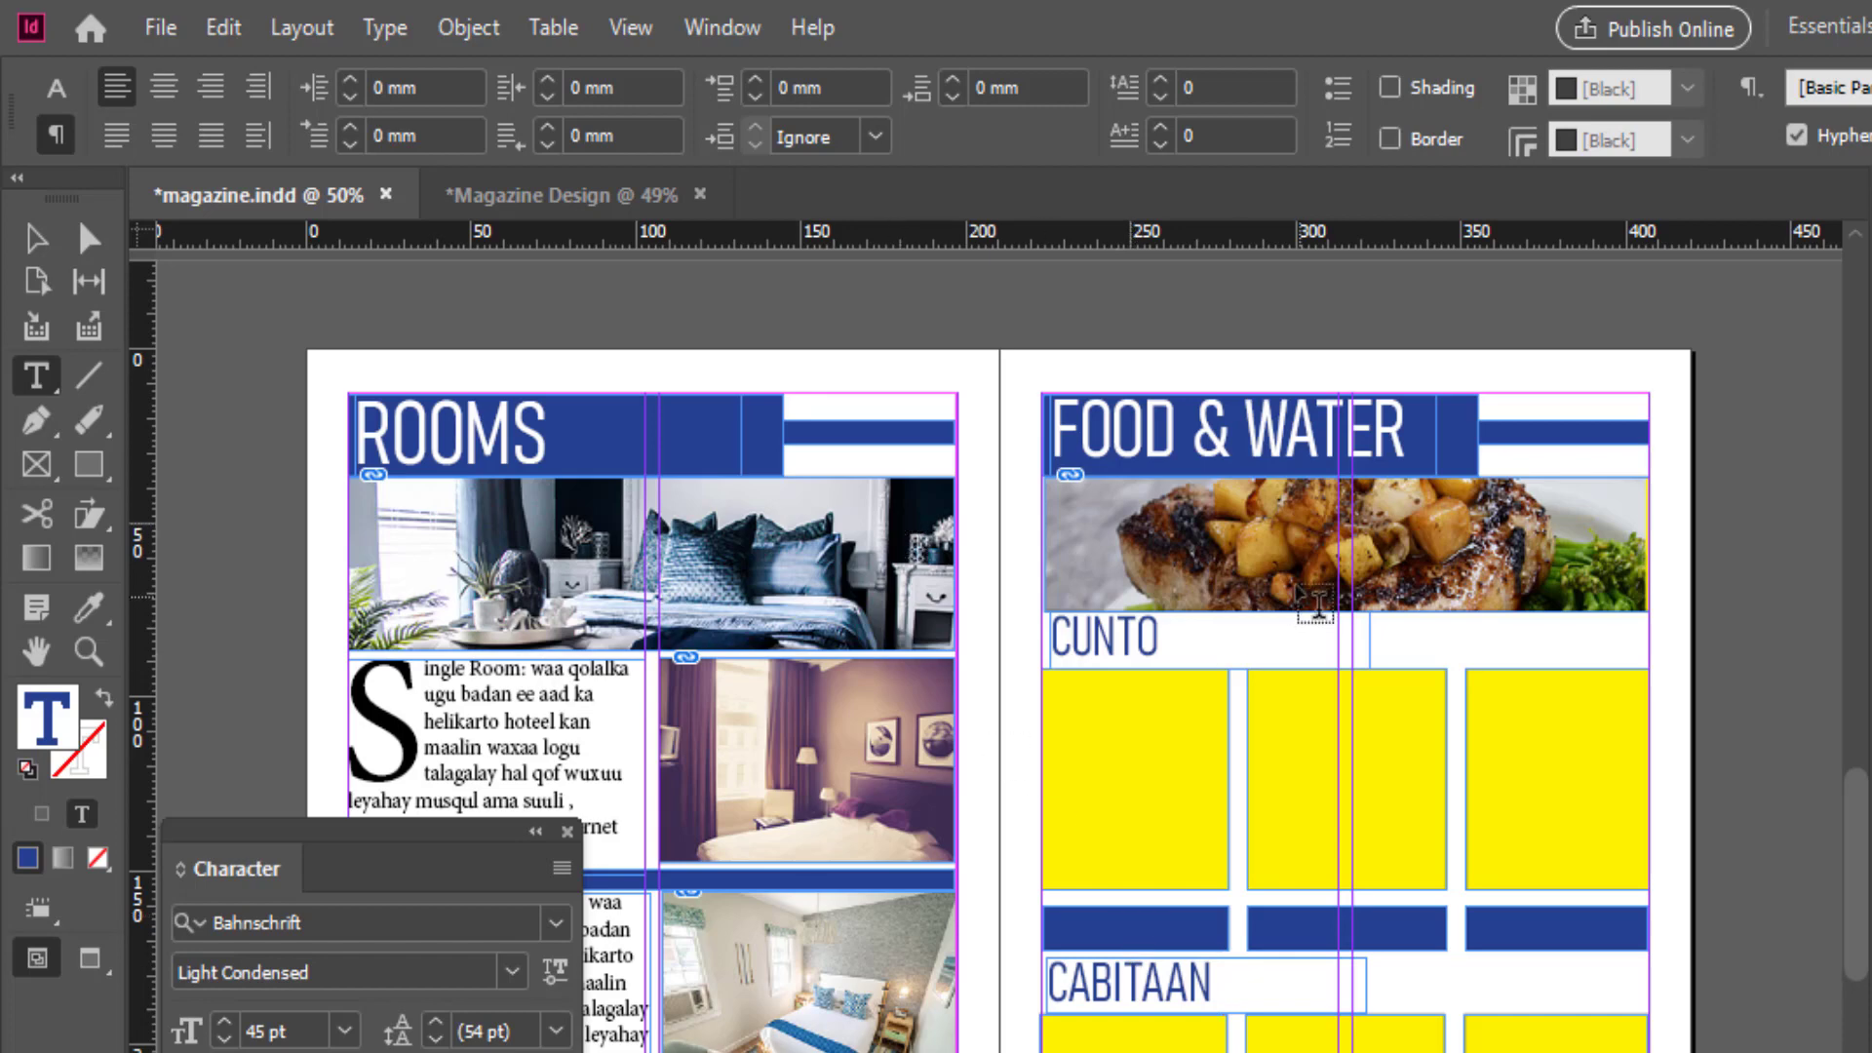
Step: Place the hotel magazine folder beside the page and drag the pizza photo into a yellow frame
click(37, 239)
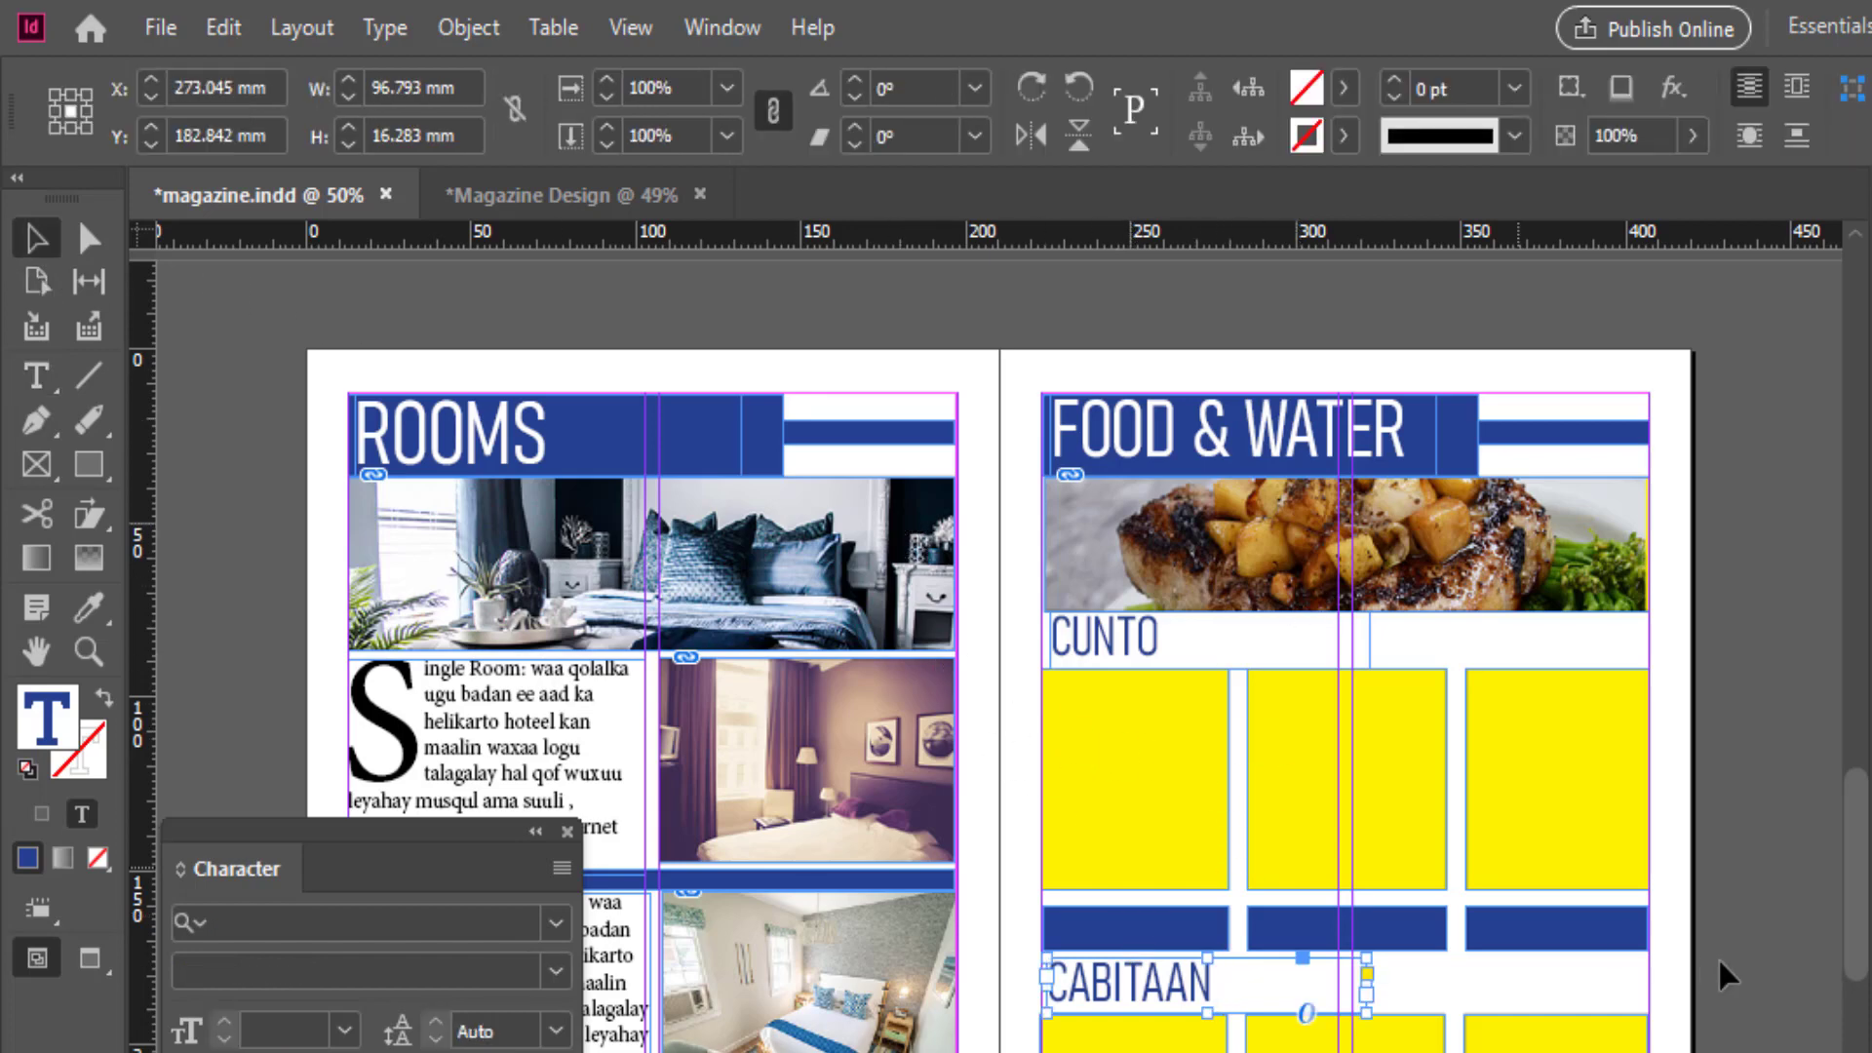
click(1797, 940)
scroll(1283, 731, down, 2)
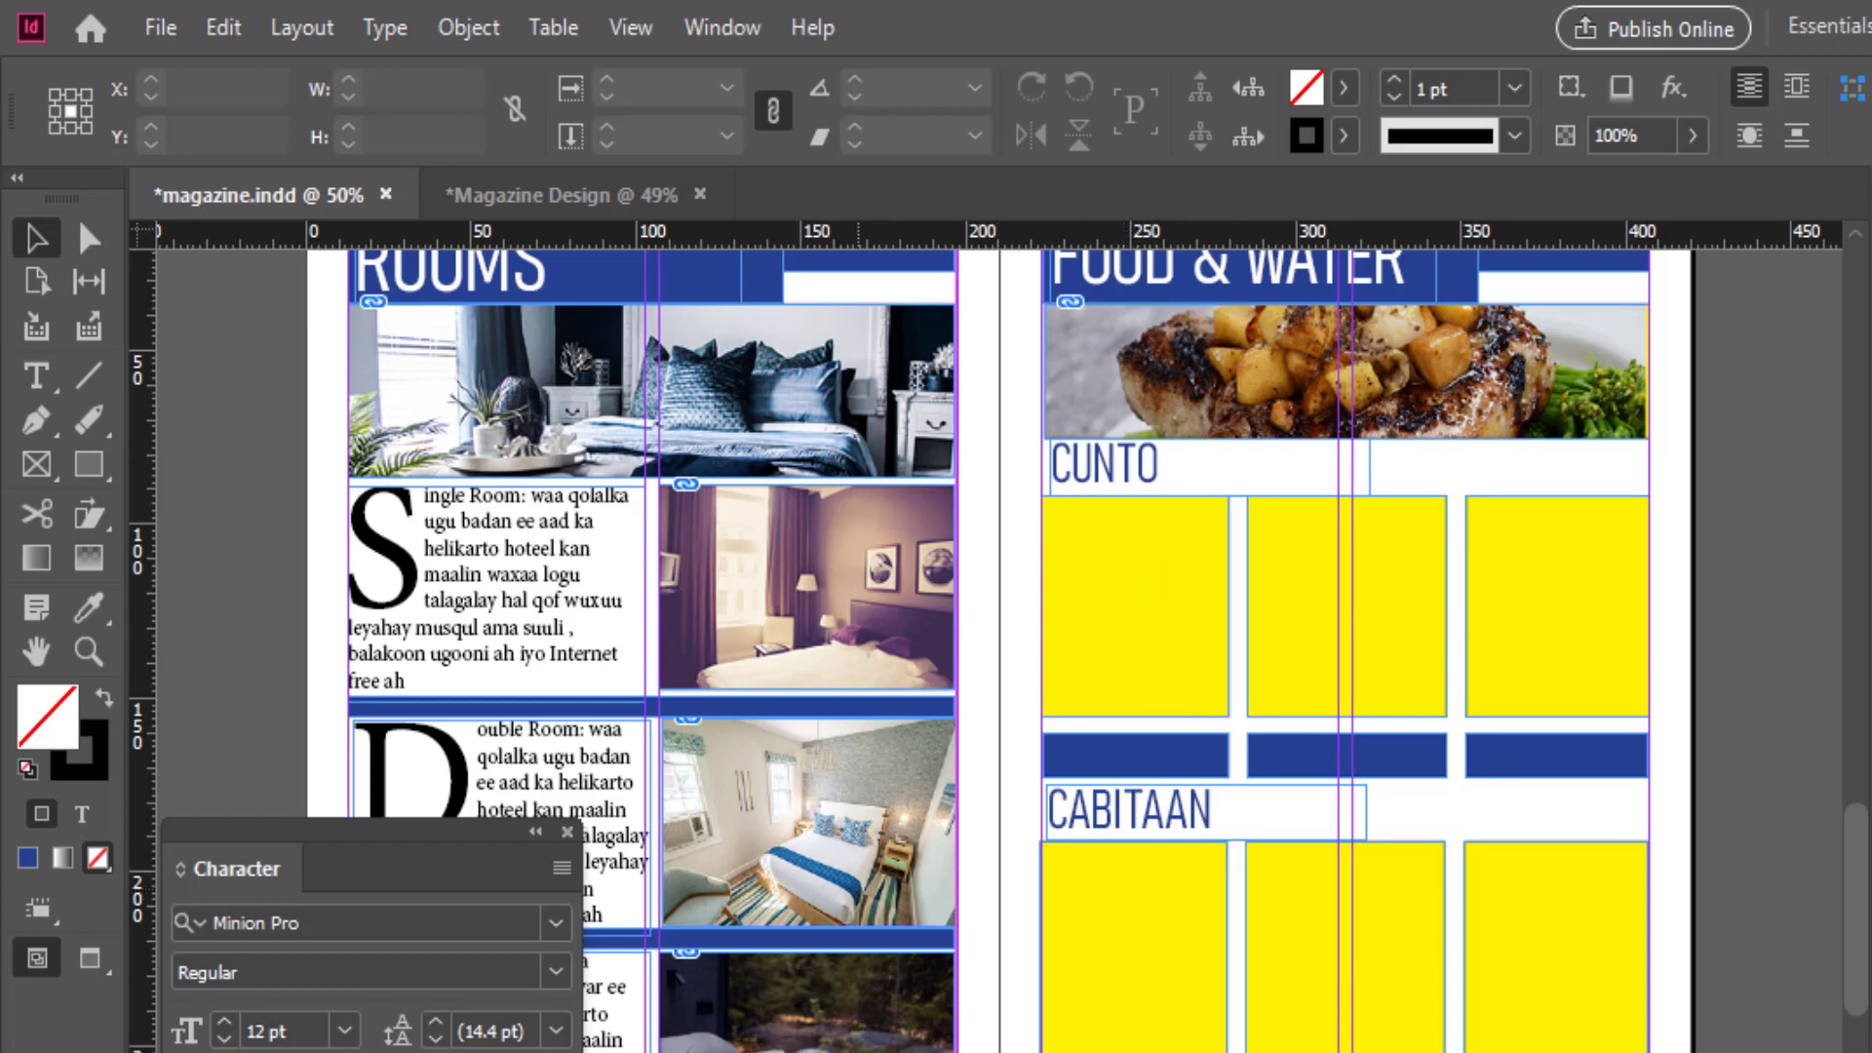
key(alt+Tab)
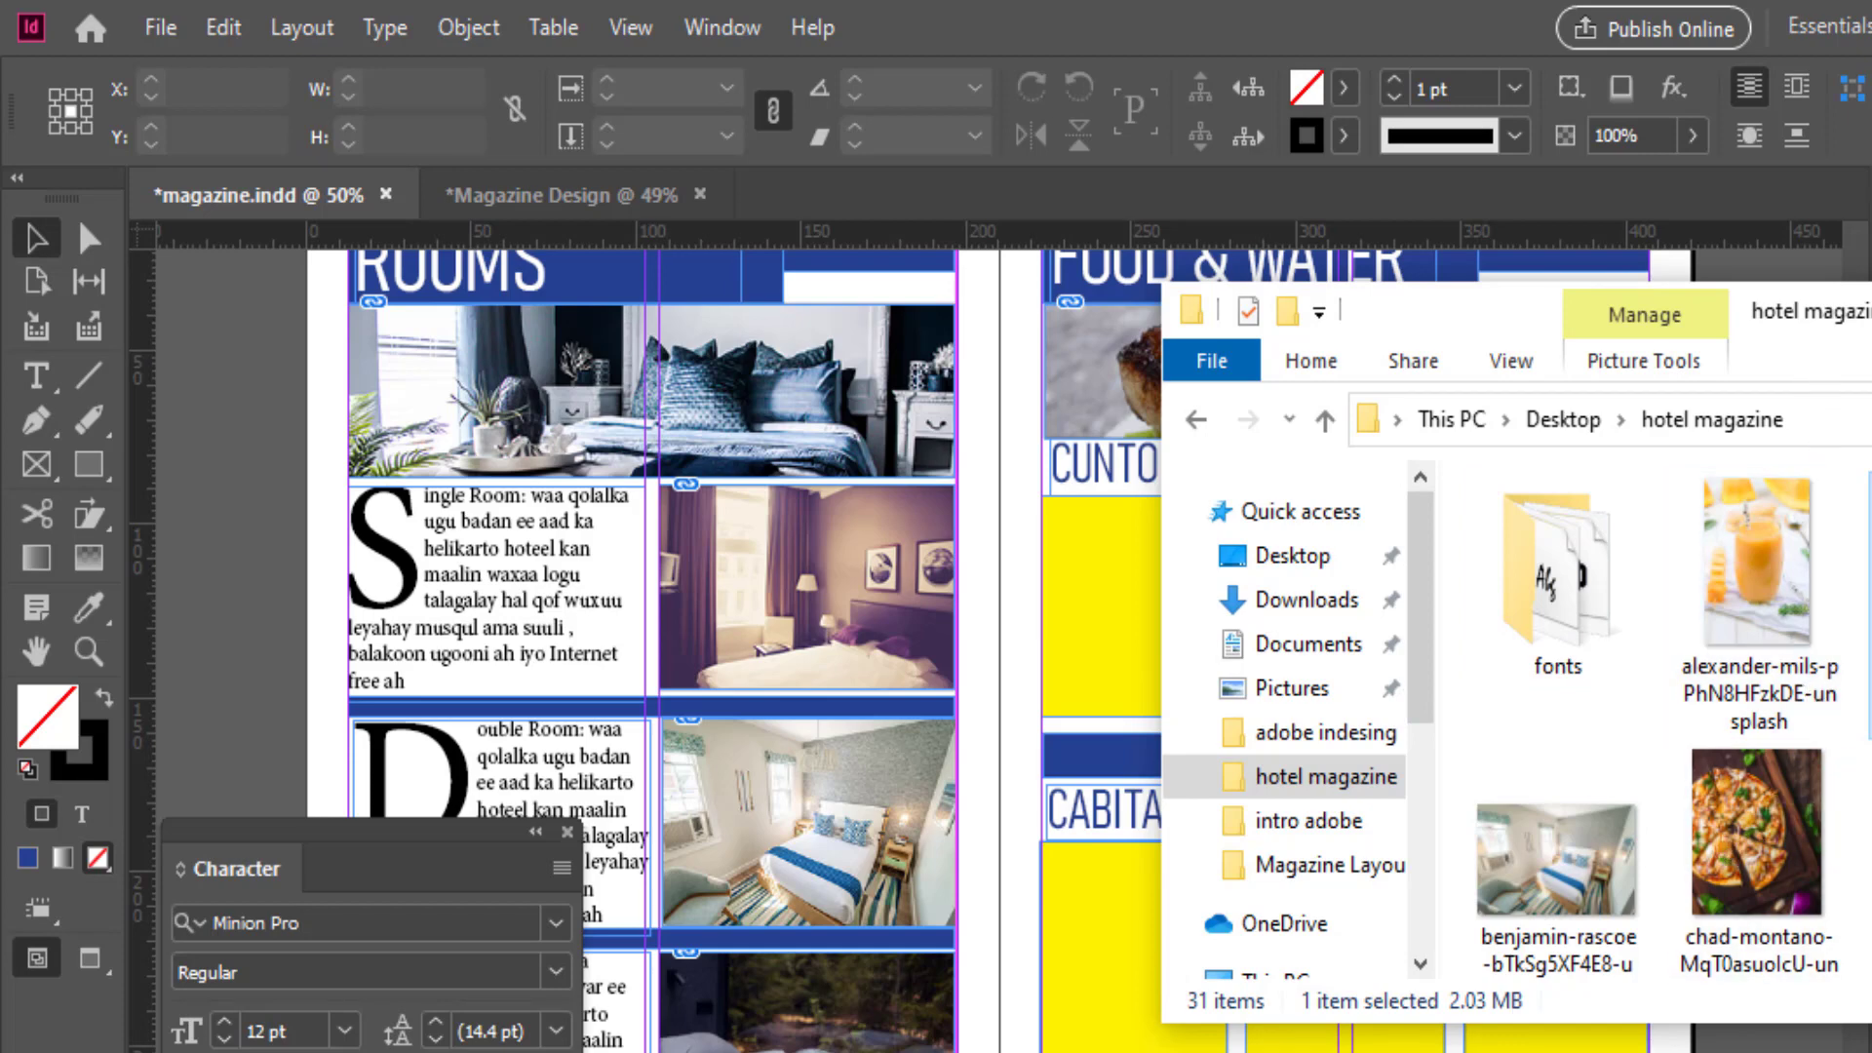
drag(1657, 310, 1871, 325)
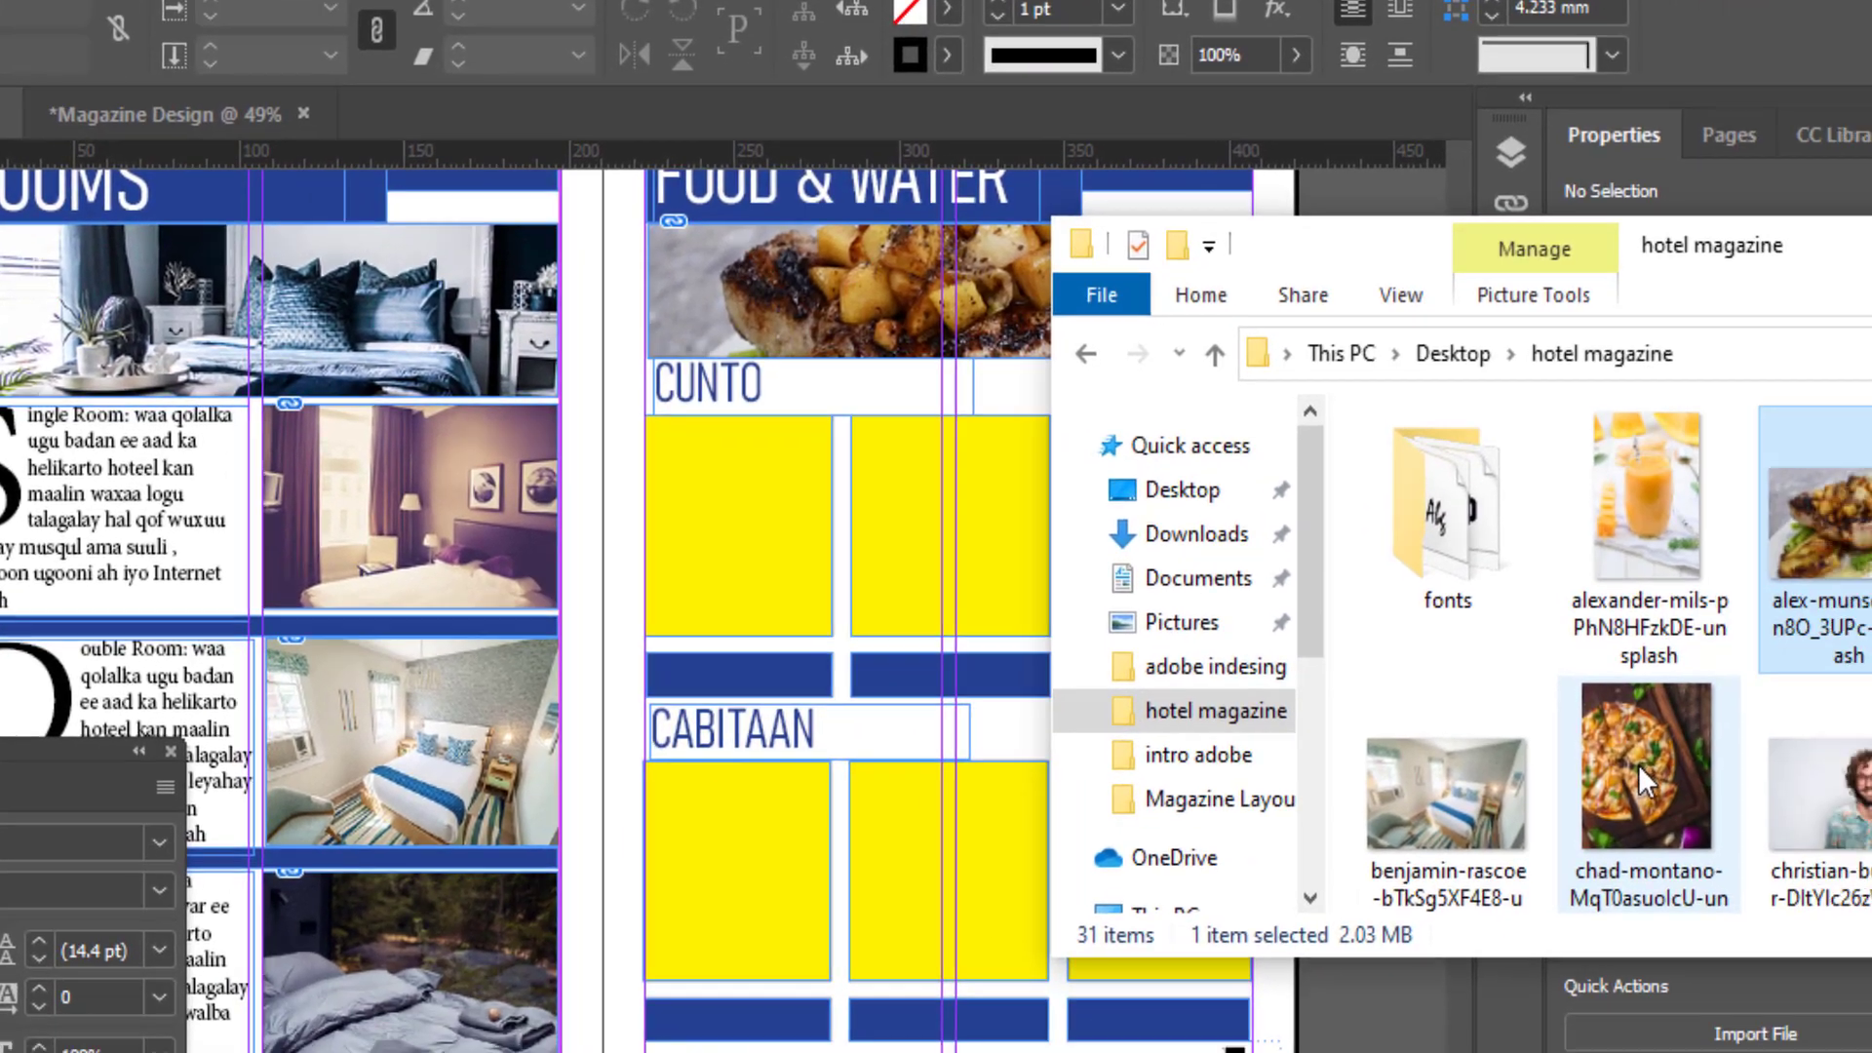
mouse_move(1641, 779)
mouse_down()
mouse_move(597, 507)
mouse_move(624, 488)
mouse_up()
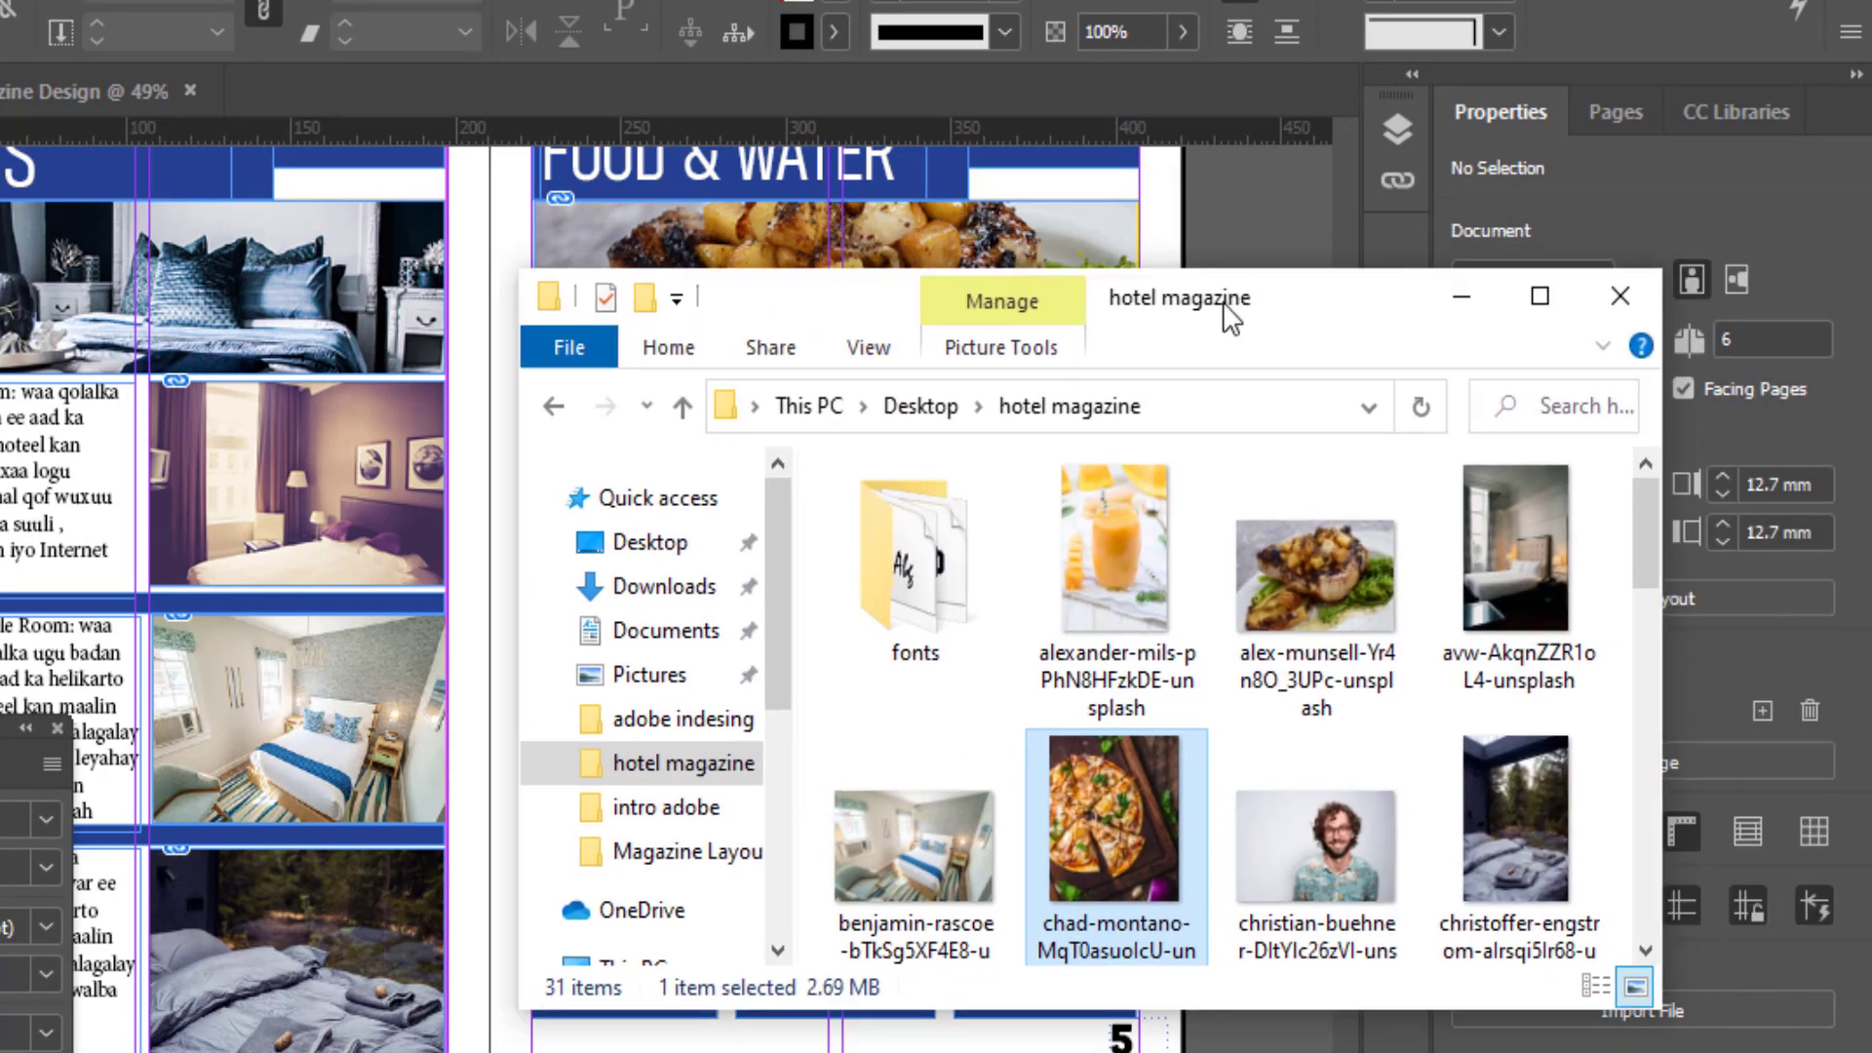
Step: Drag two more food photos, including the orange fruit, into the remaining CUNTO frames
drag(1772, 241, 609, 316)
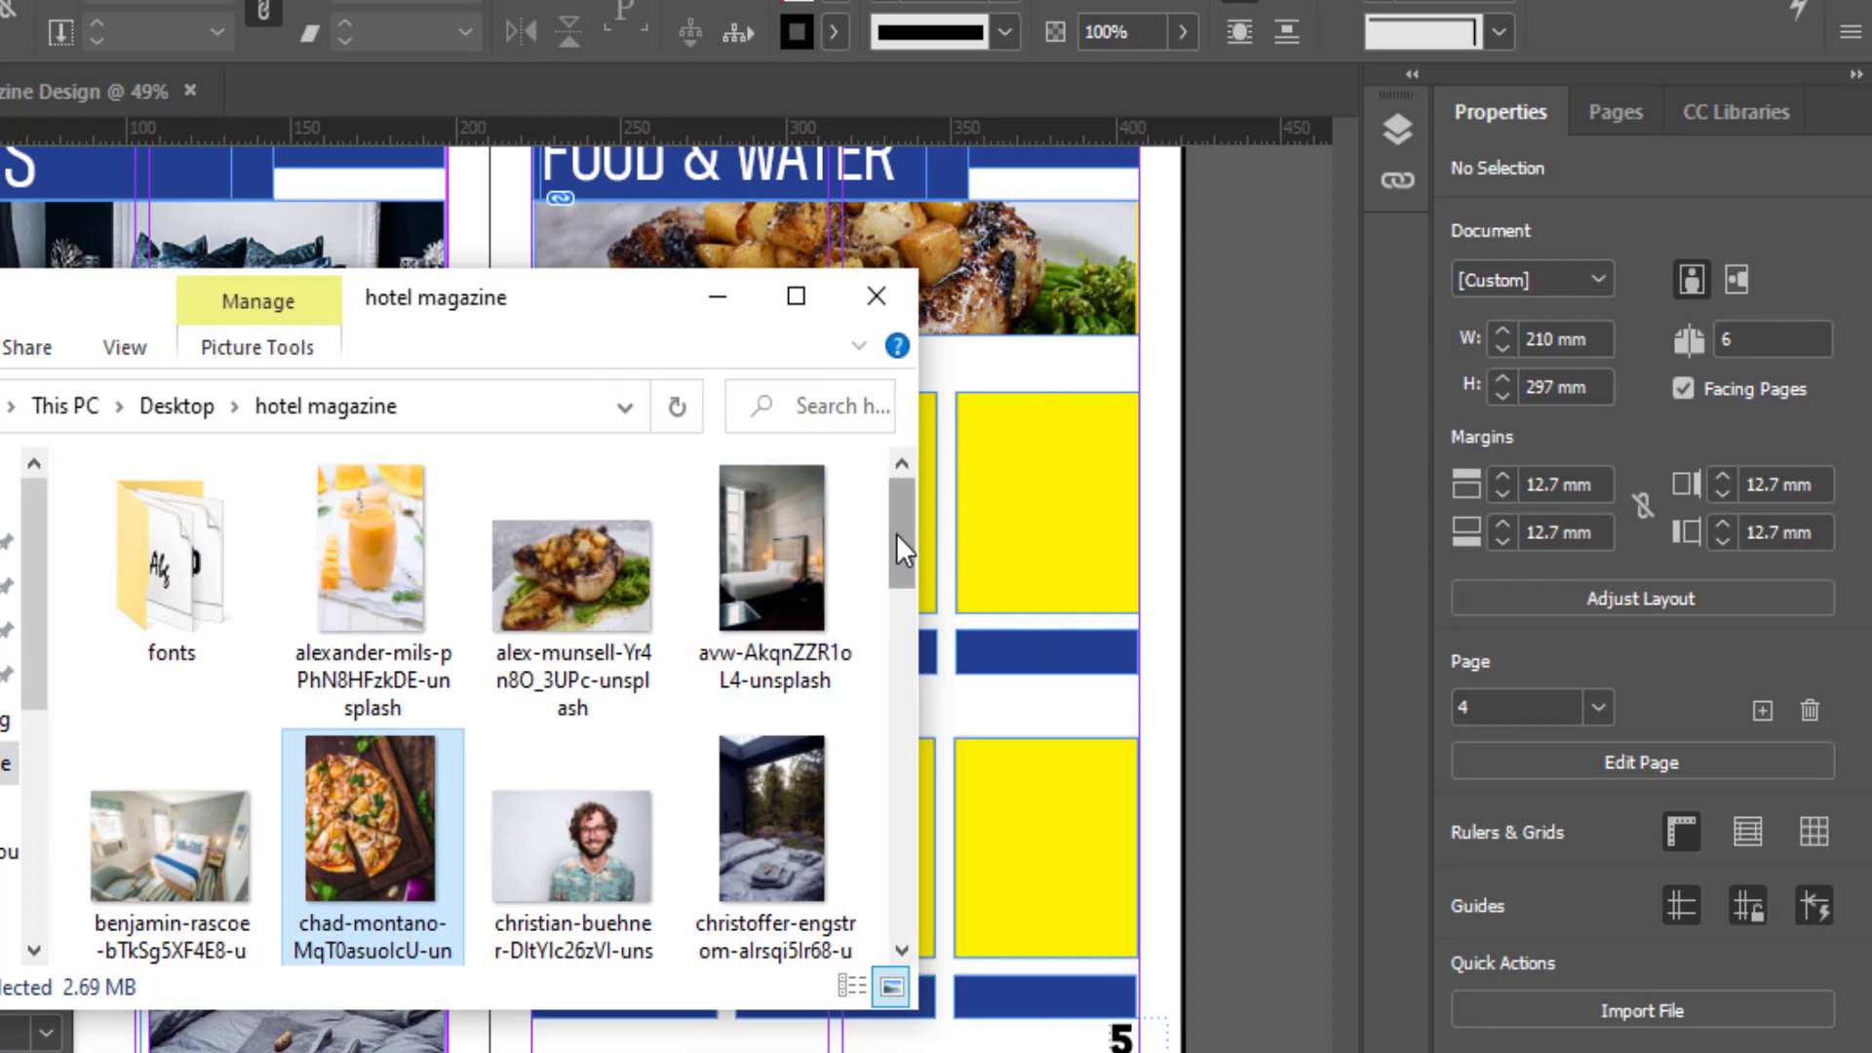
drag(897, 536, 901, 880)
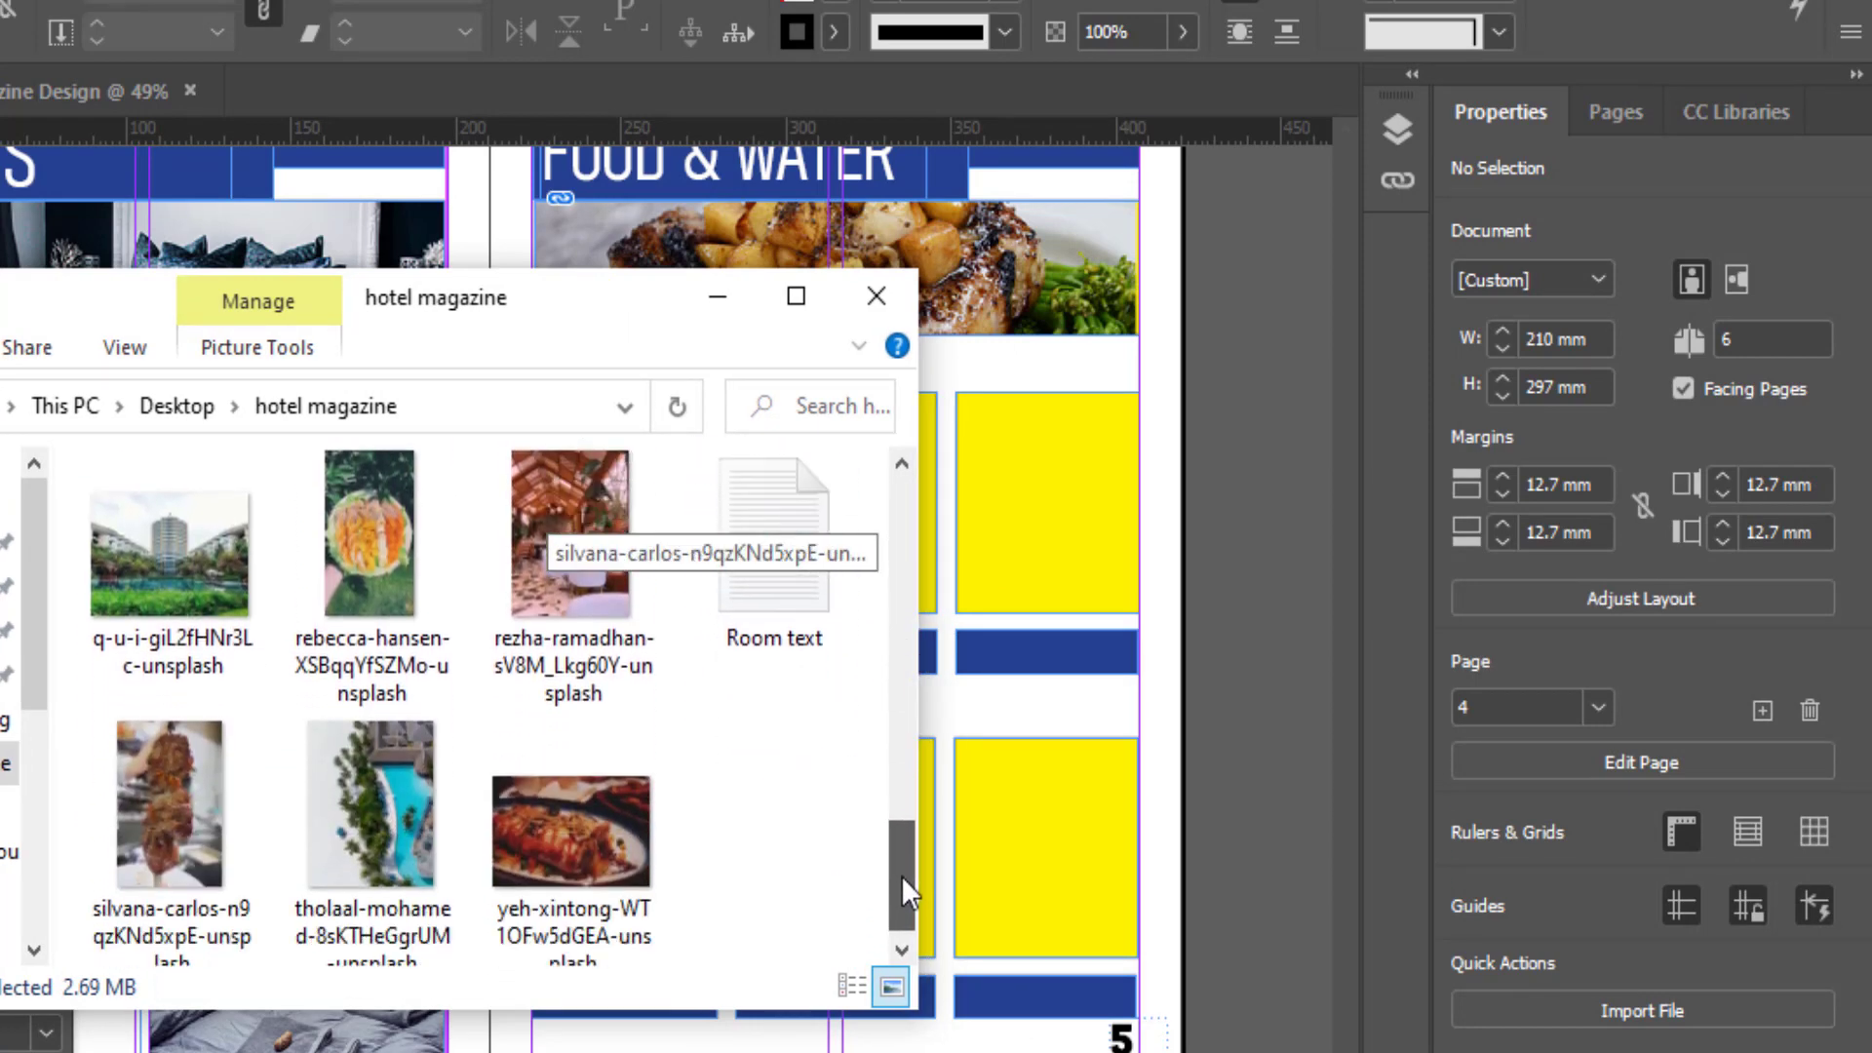
drag(597, 348, 581, 587)
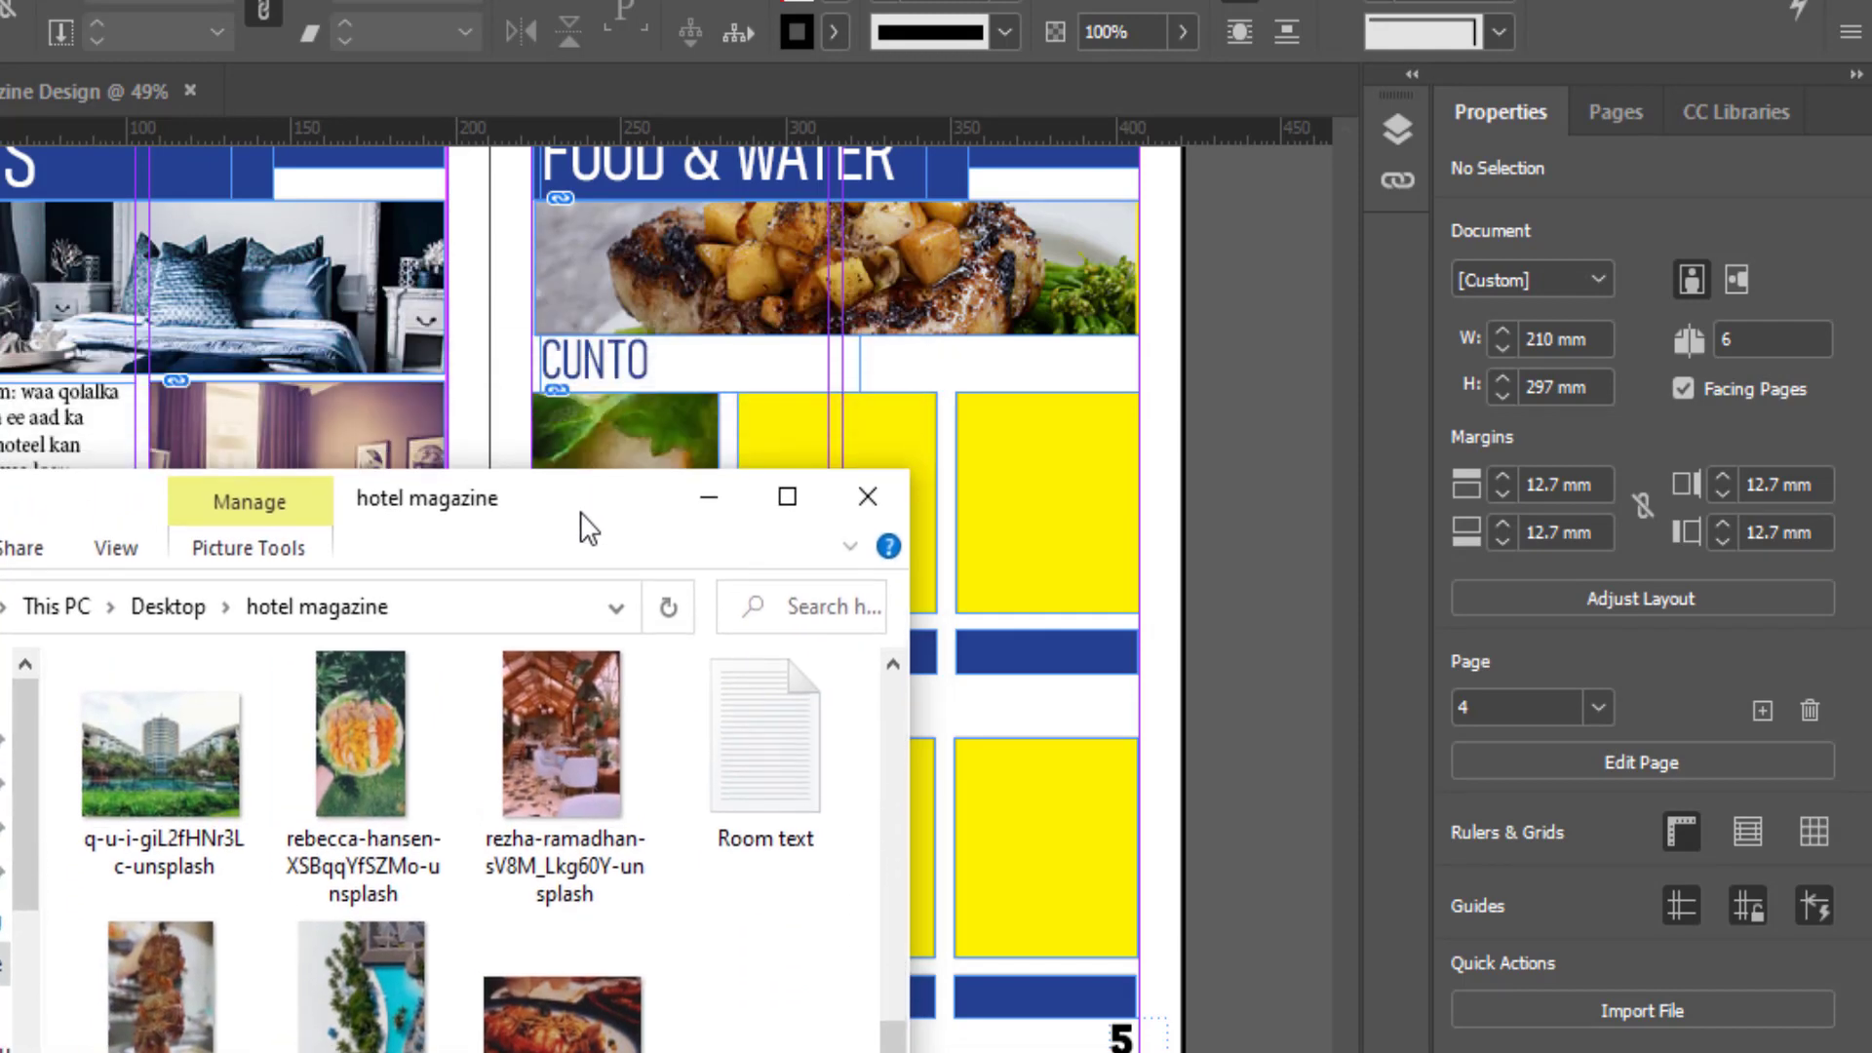
mouse_move(156, 1004)
mouse_down()
mouse_move(798, 523)
mouse_move(845, 425)
mouse_move(852, 440)
mouse_up()
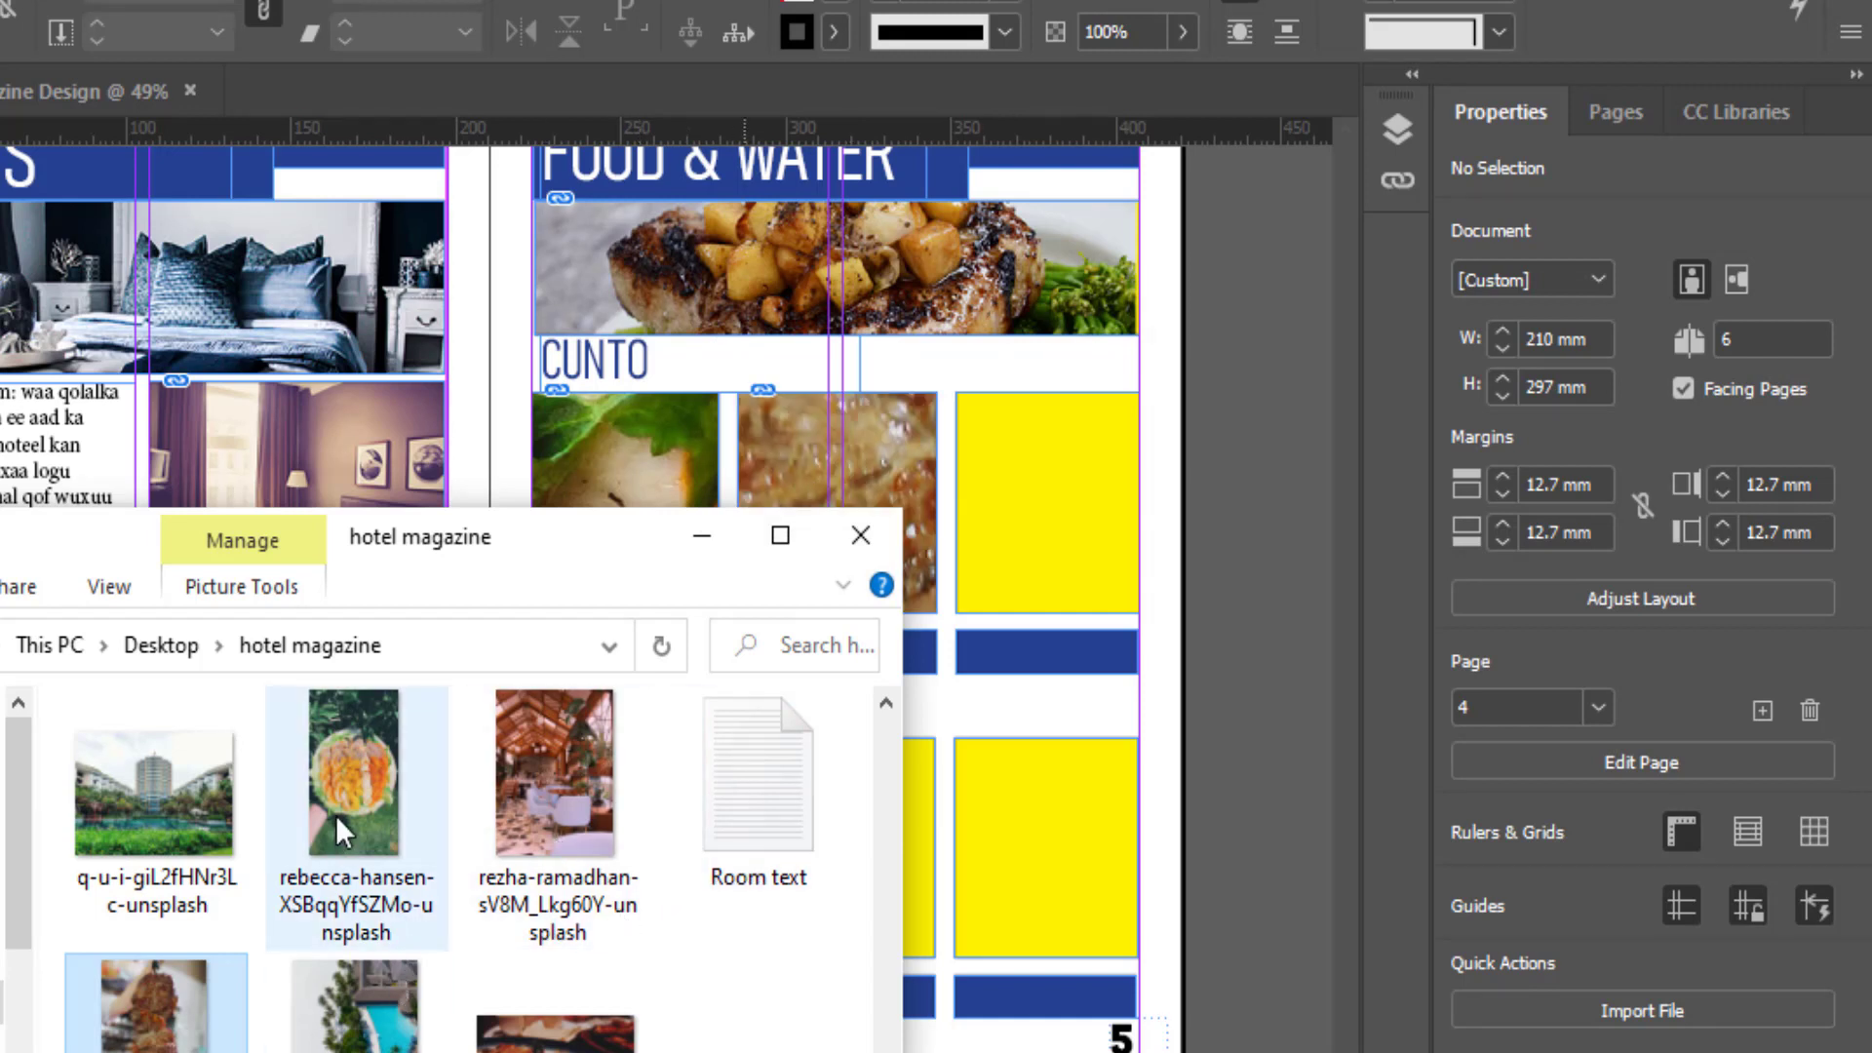
drag(353, 819, 1066, 542)
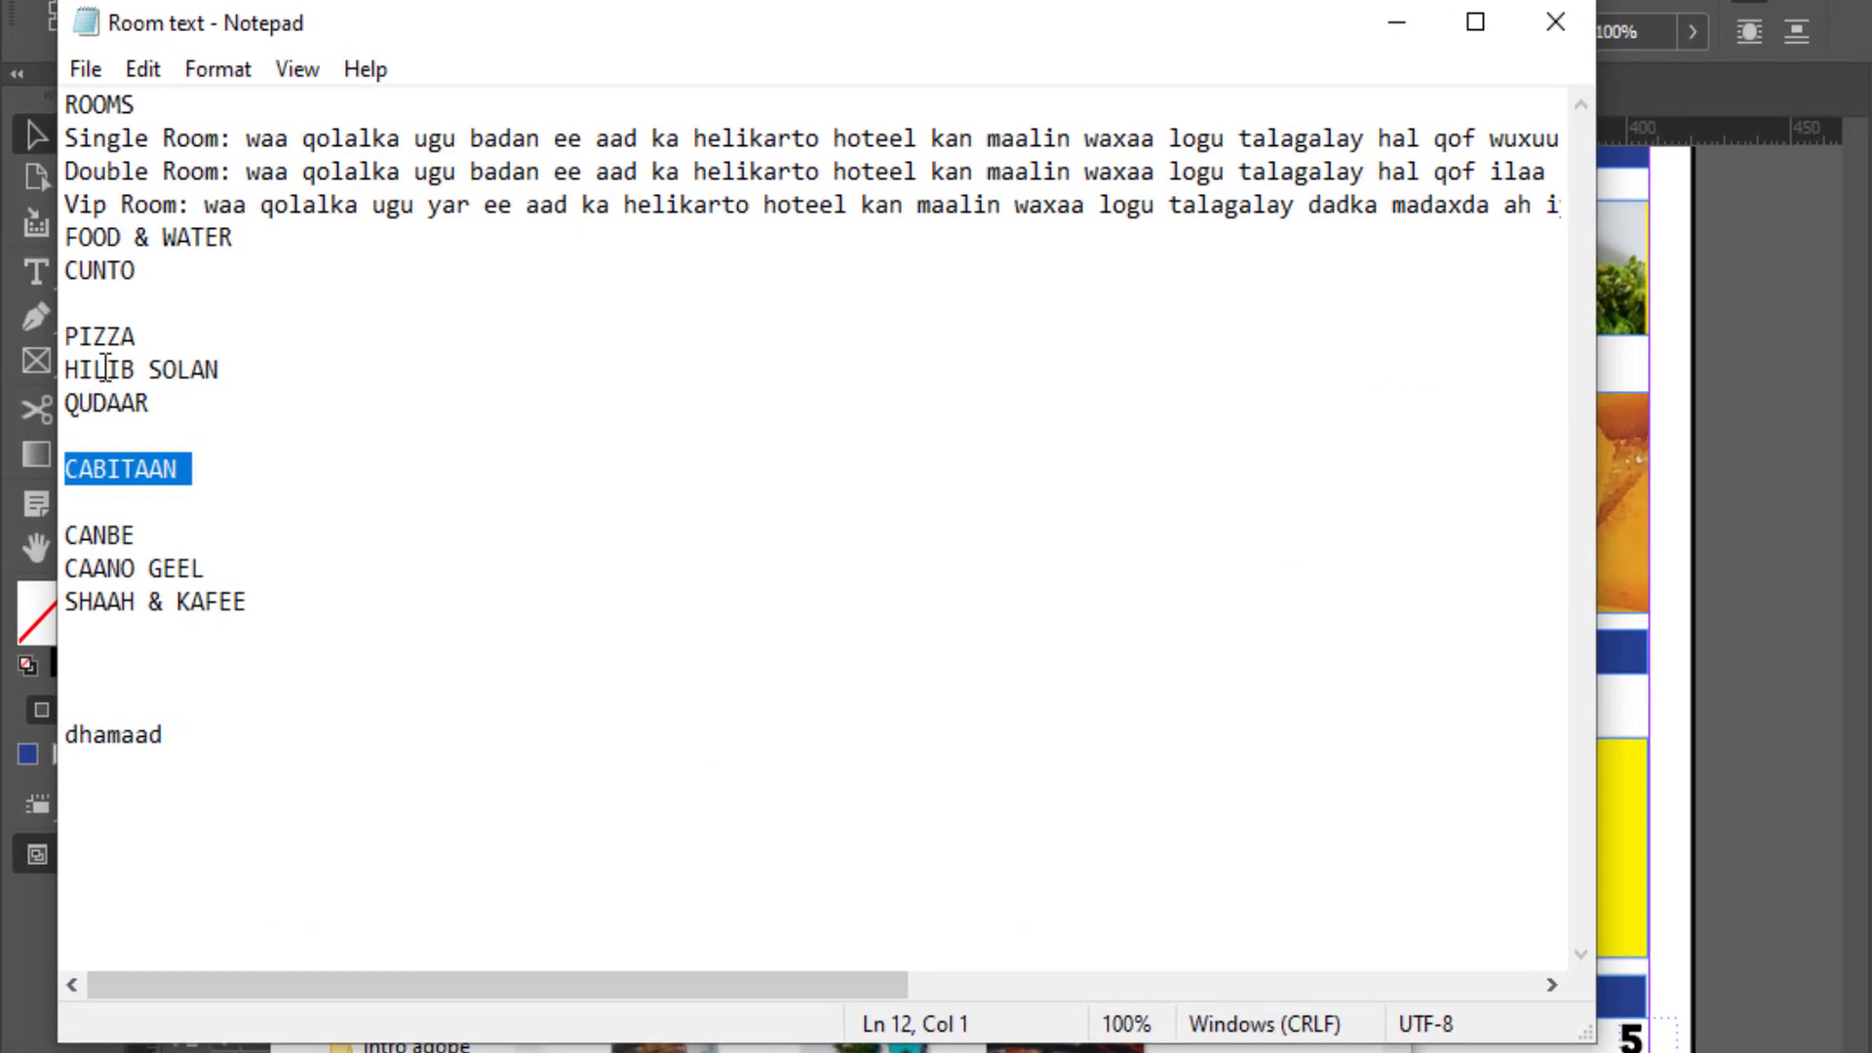
click(105, 339)
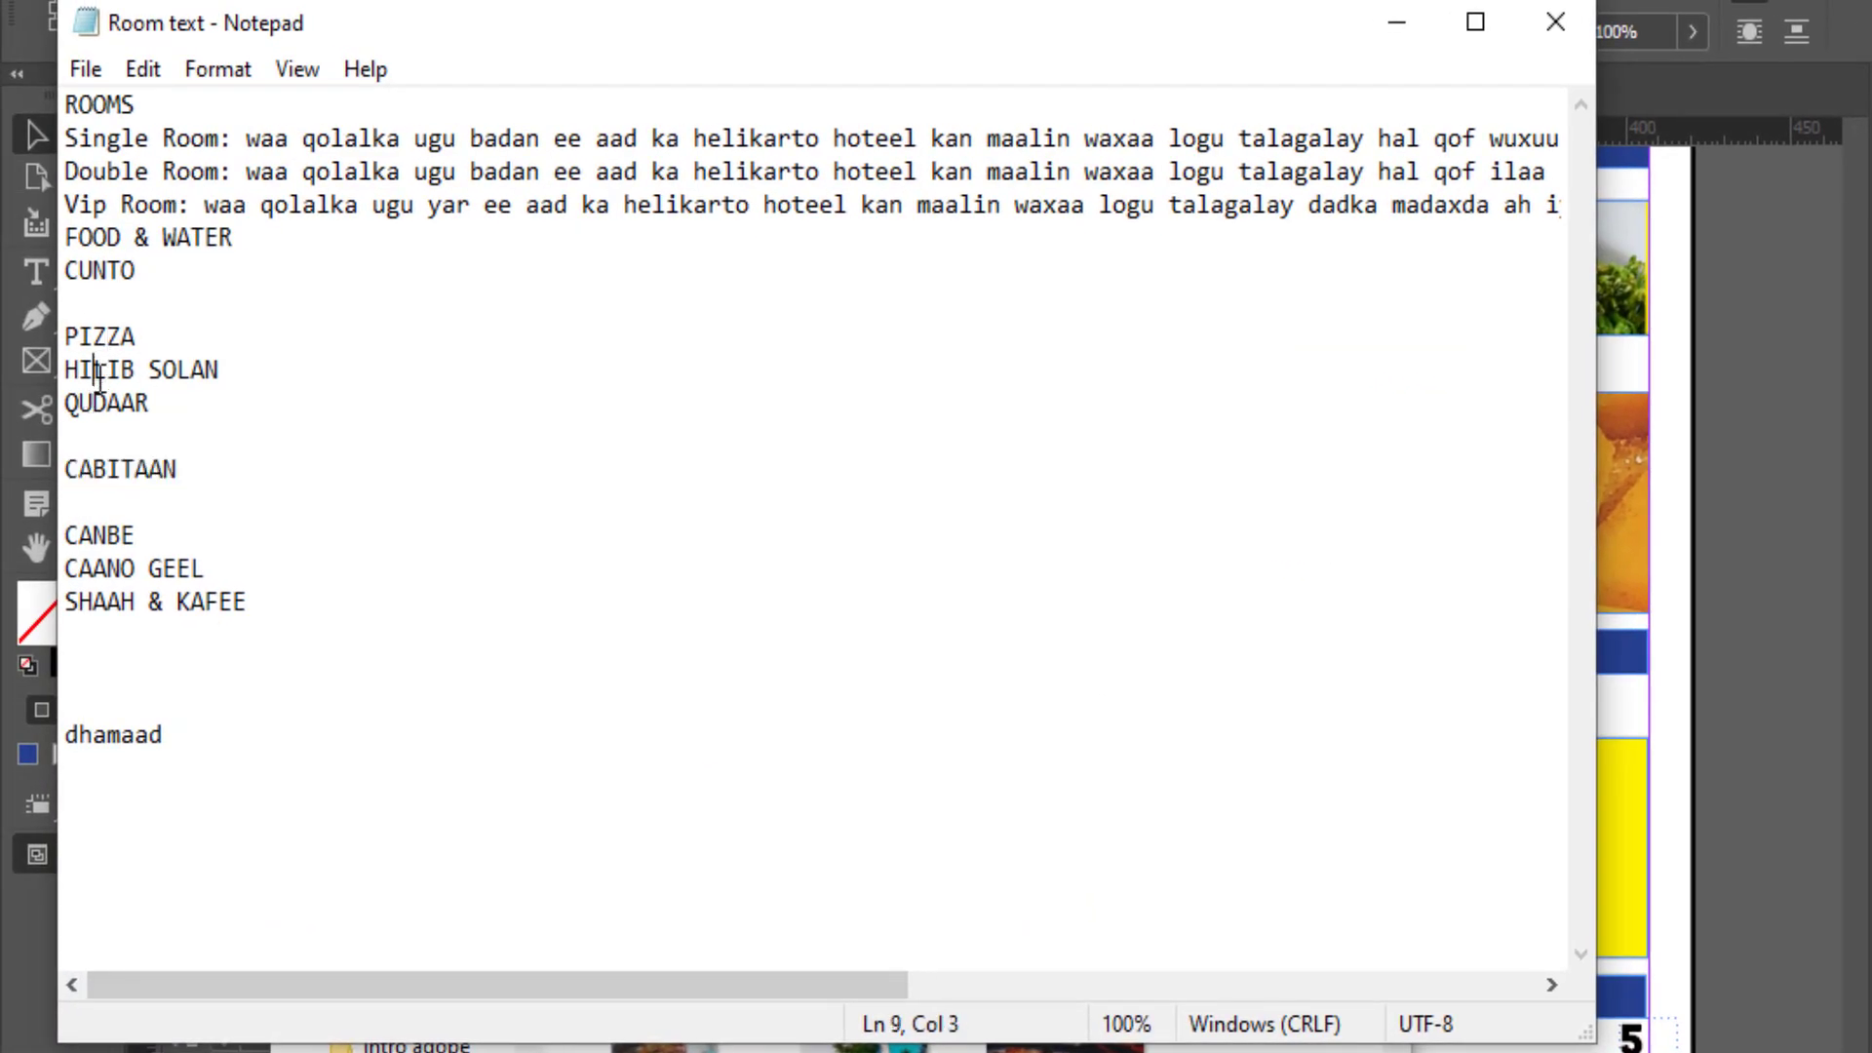
click(1397, 23)
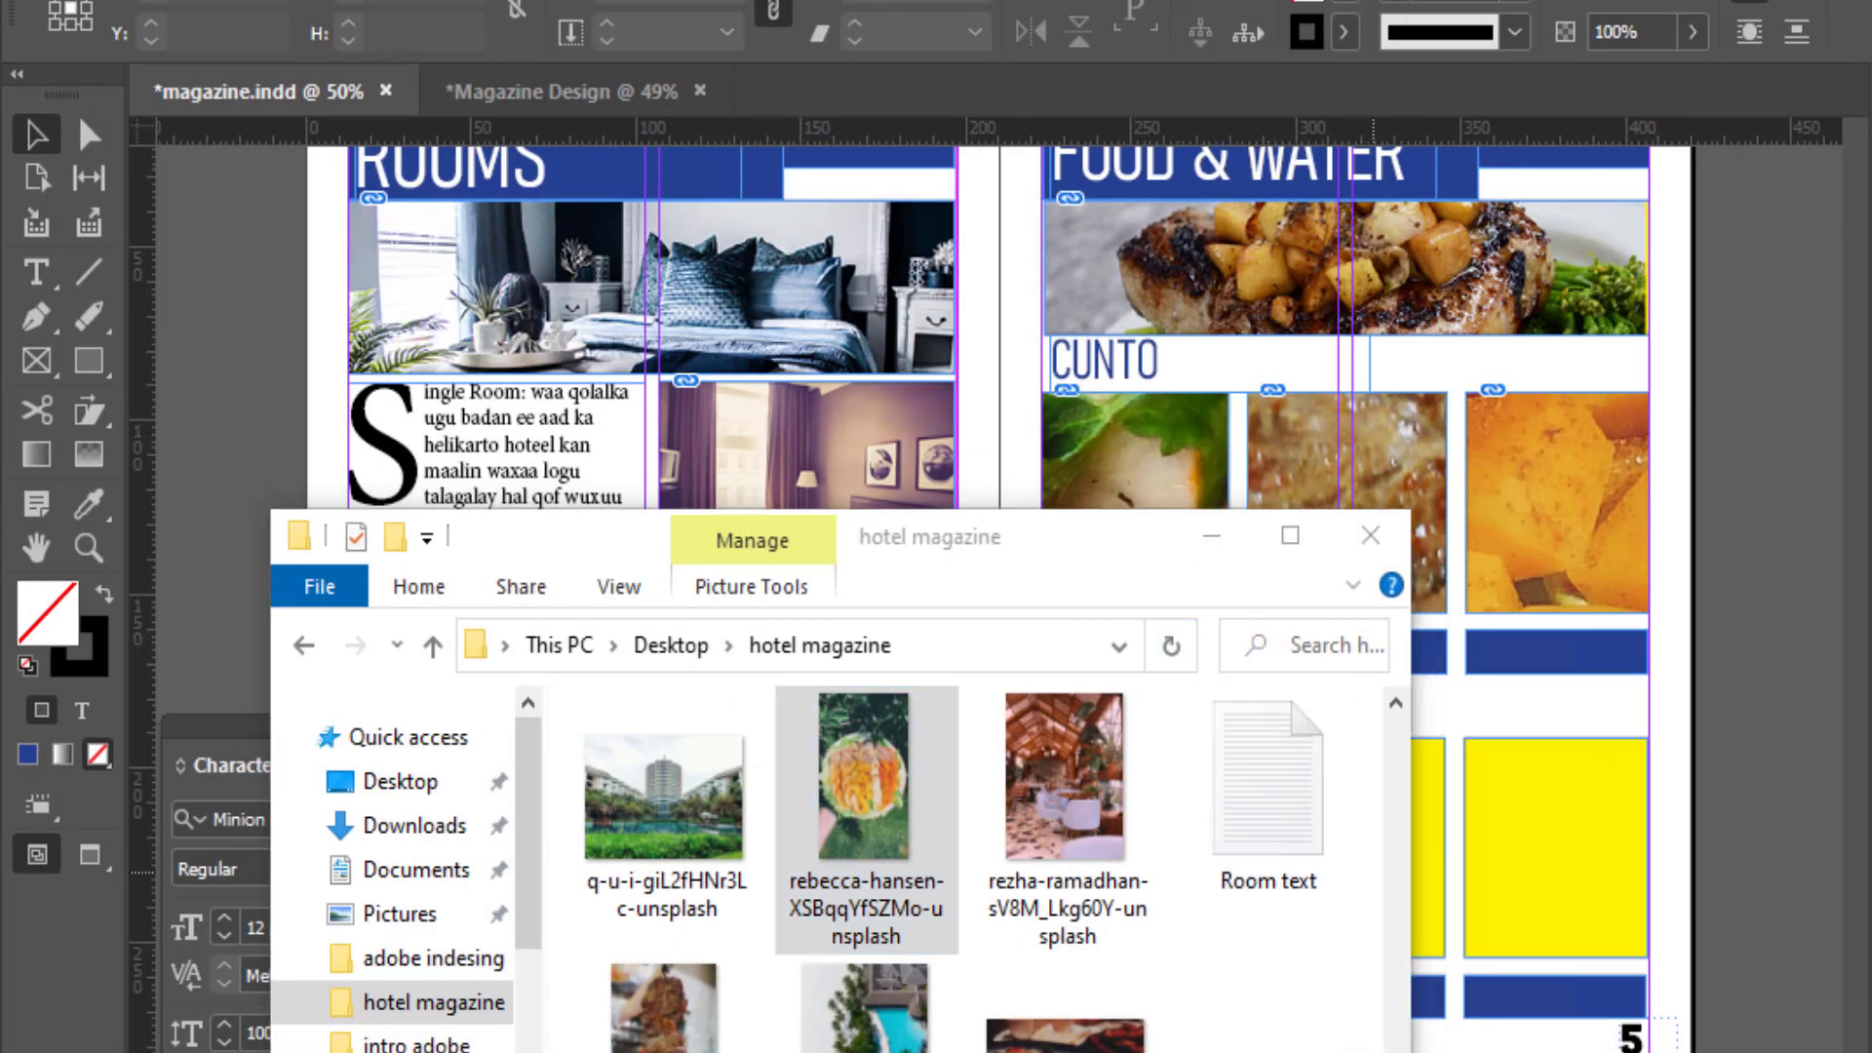
key(alt+Tab)
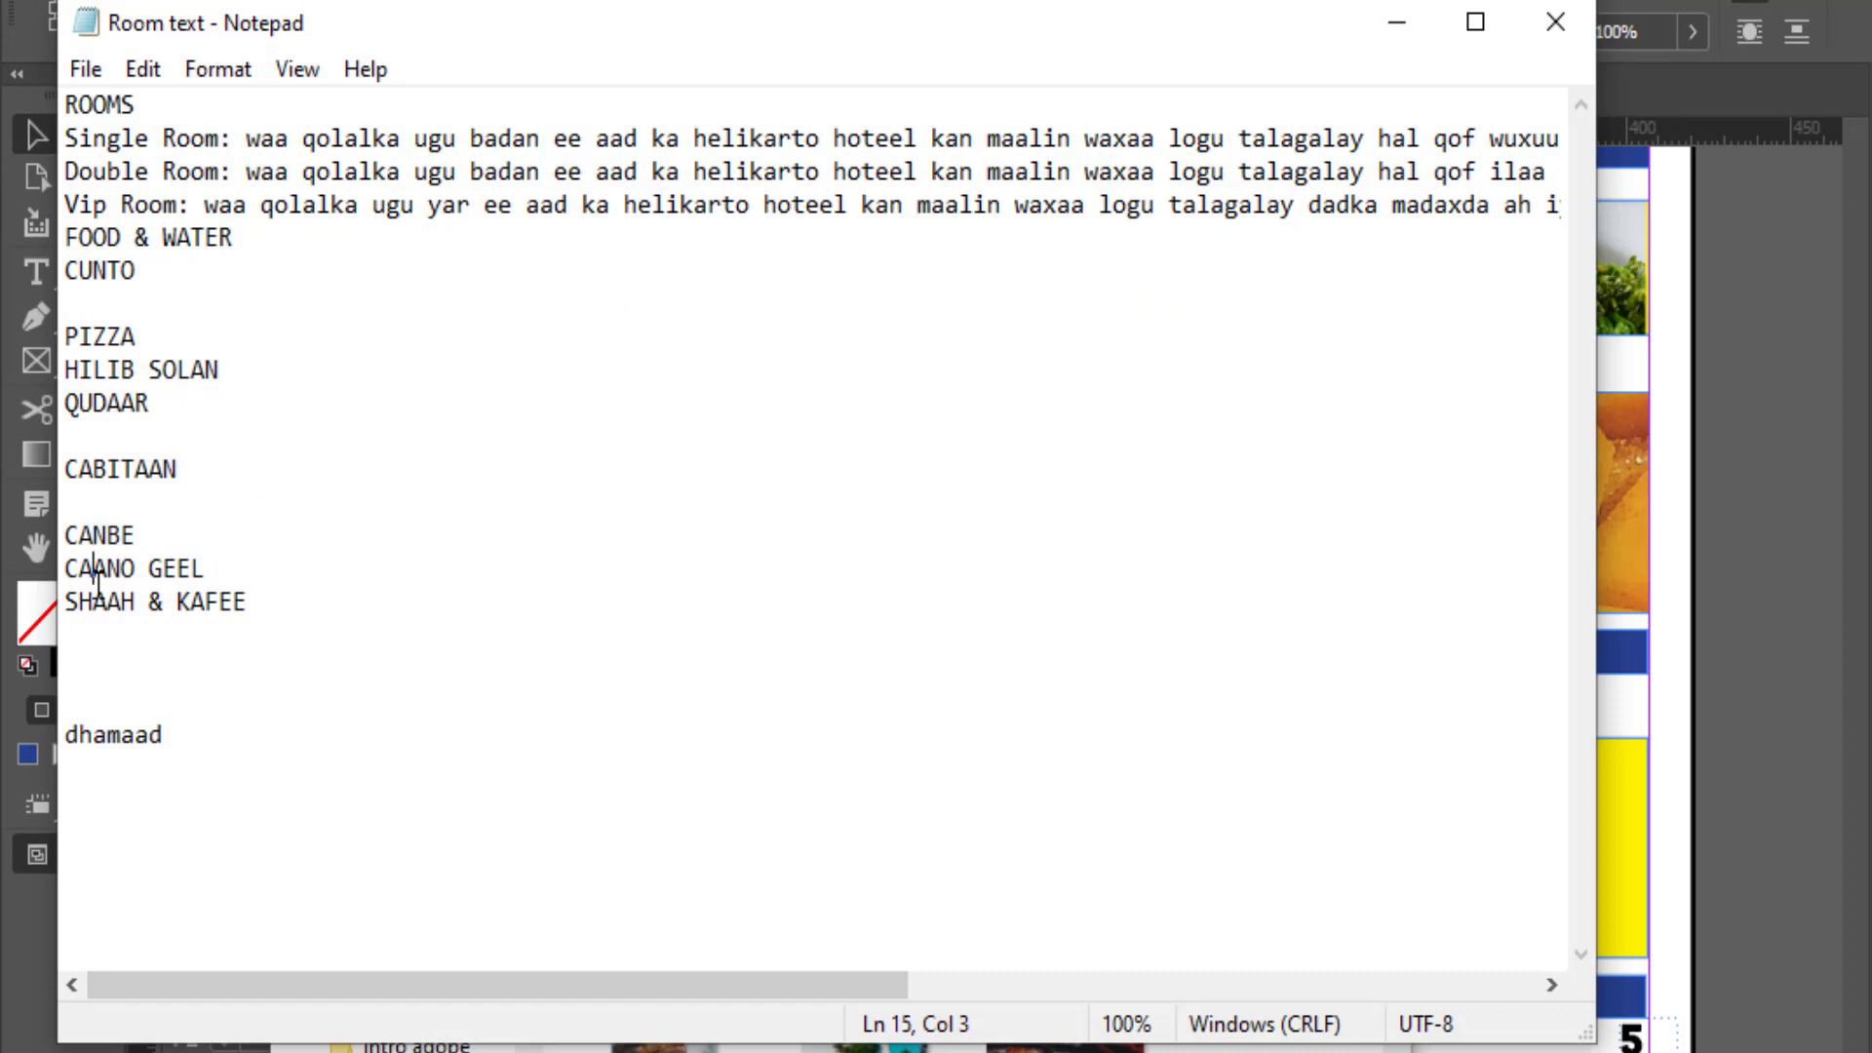
click(1397, 21)
mouse_move(1034, 553)
mouse_down()
mouse_move(647, 230)
mouse_move(566, 227)
mouse_up()
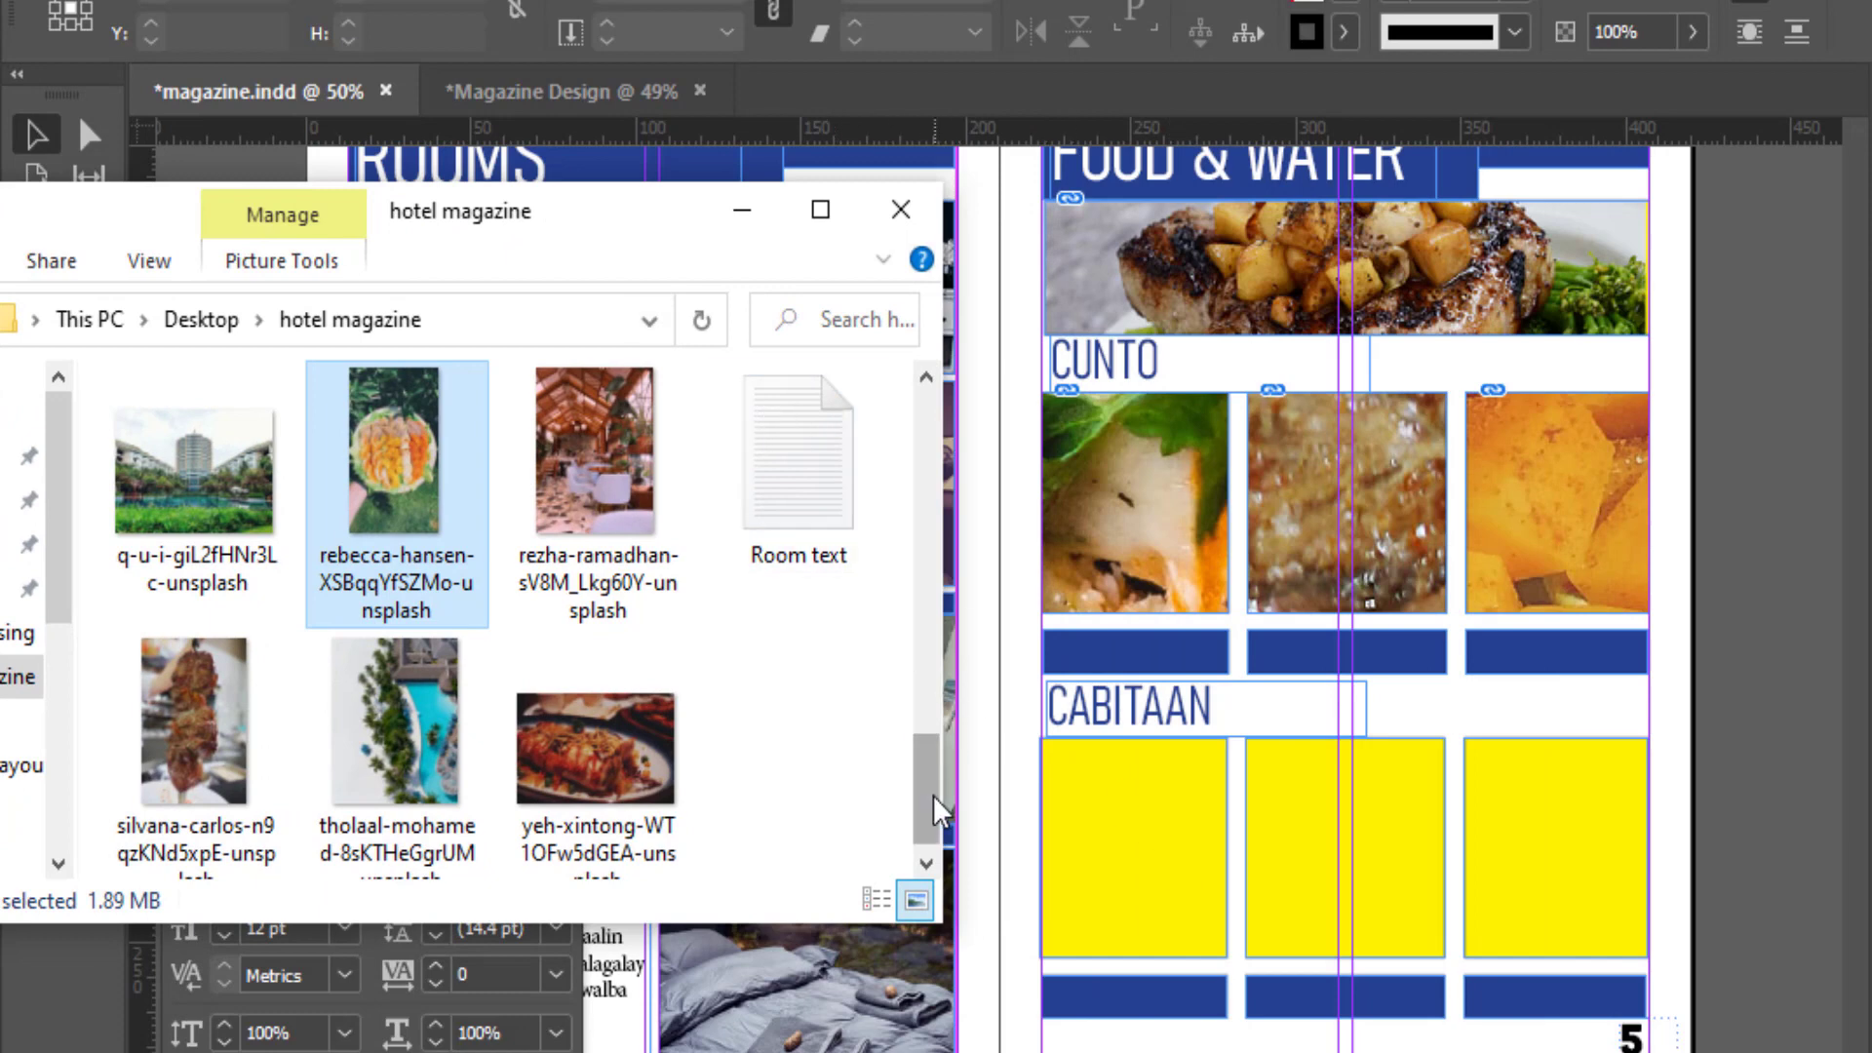
Step: Drag the juice, milk and coffee photos into the three CABITAAN frames, then minimise Explorer
mouse_move(927, 815)
mouse_down()
mouse_move(904, 624)
mouse_move(895, 824)
mouse_move(895, 429)
mouse_up()
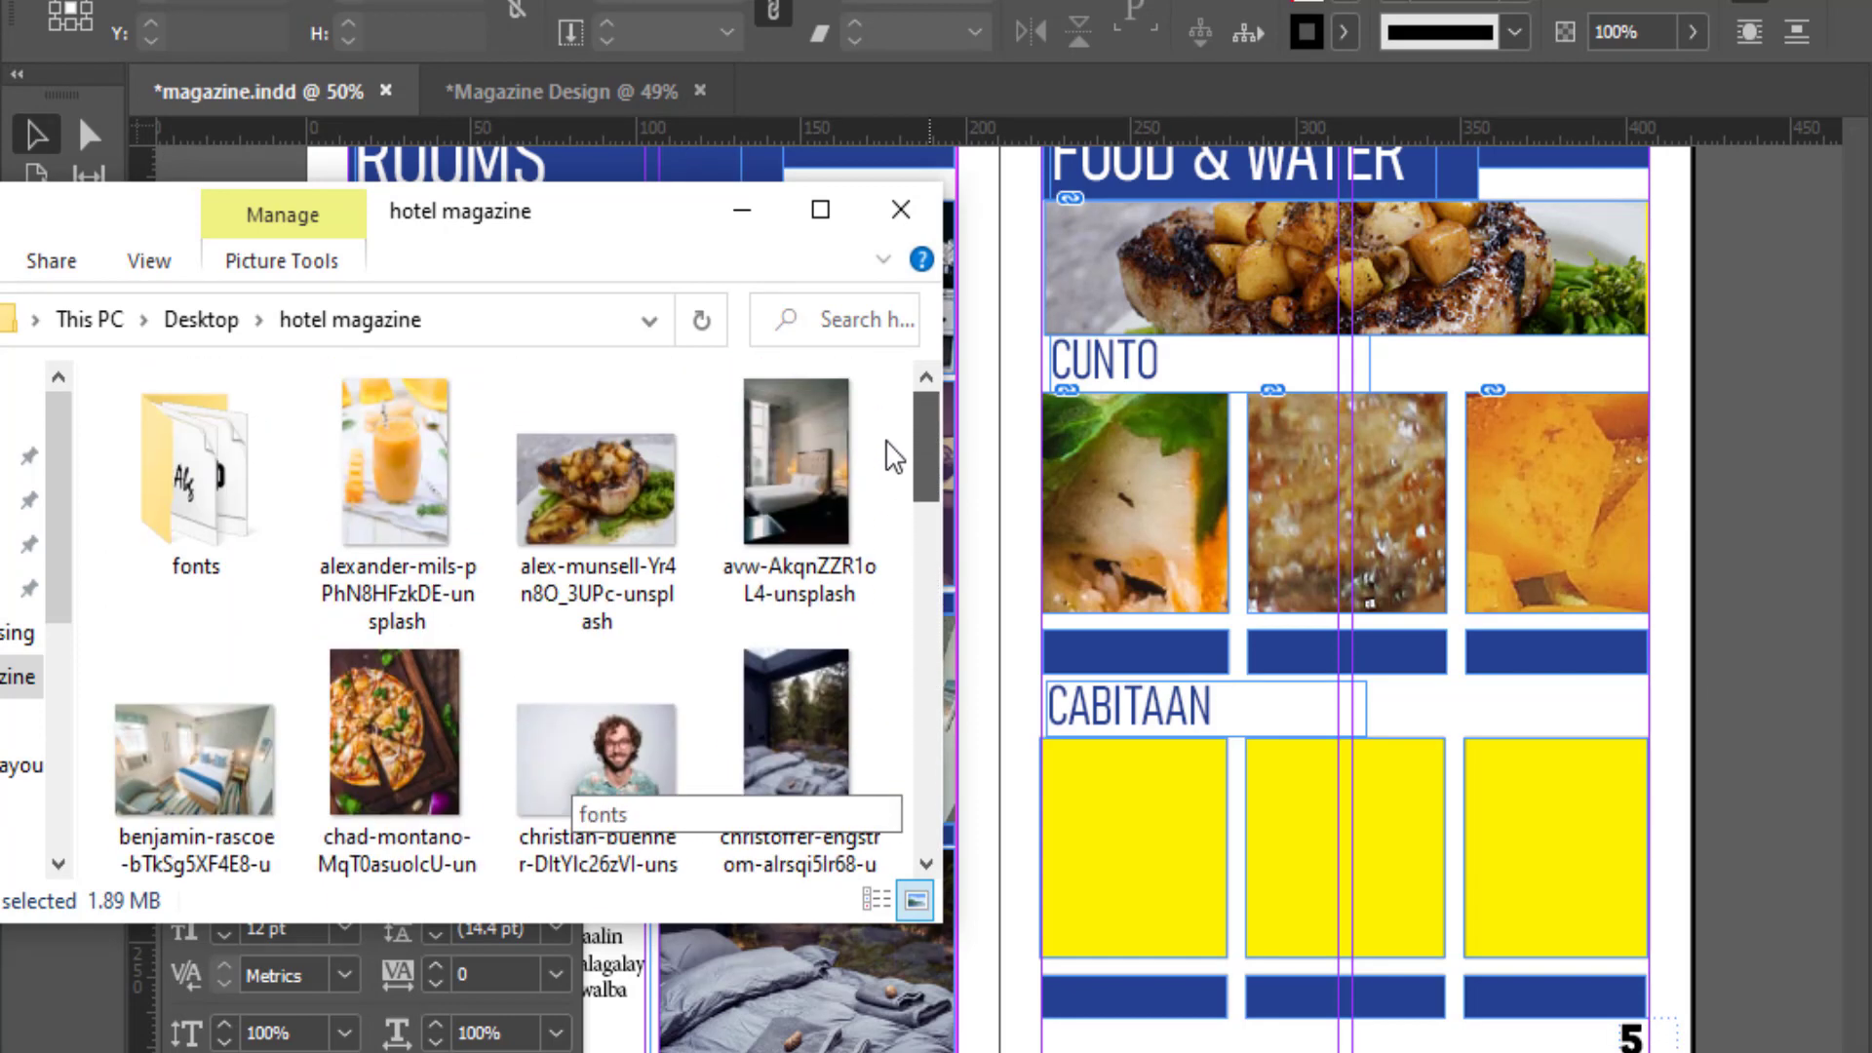
click(472, 493)
drag(1119, 961, 1121, 844)
drag(928, 472, 926, 709)
drag(395, 755, 1370, 858)
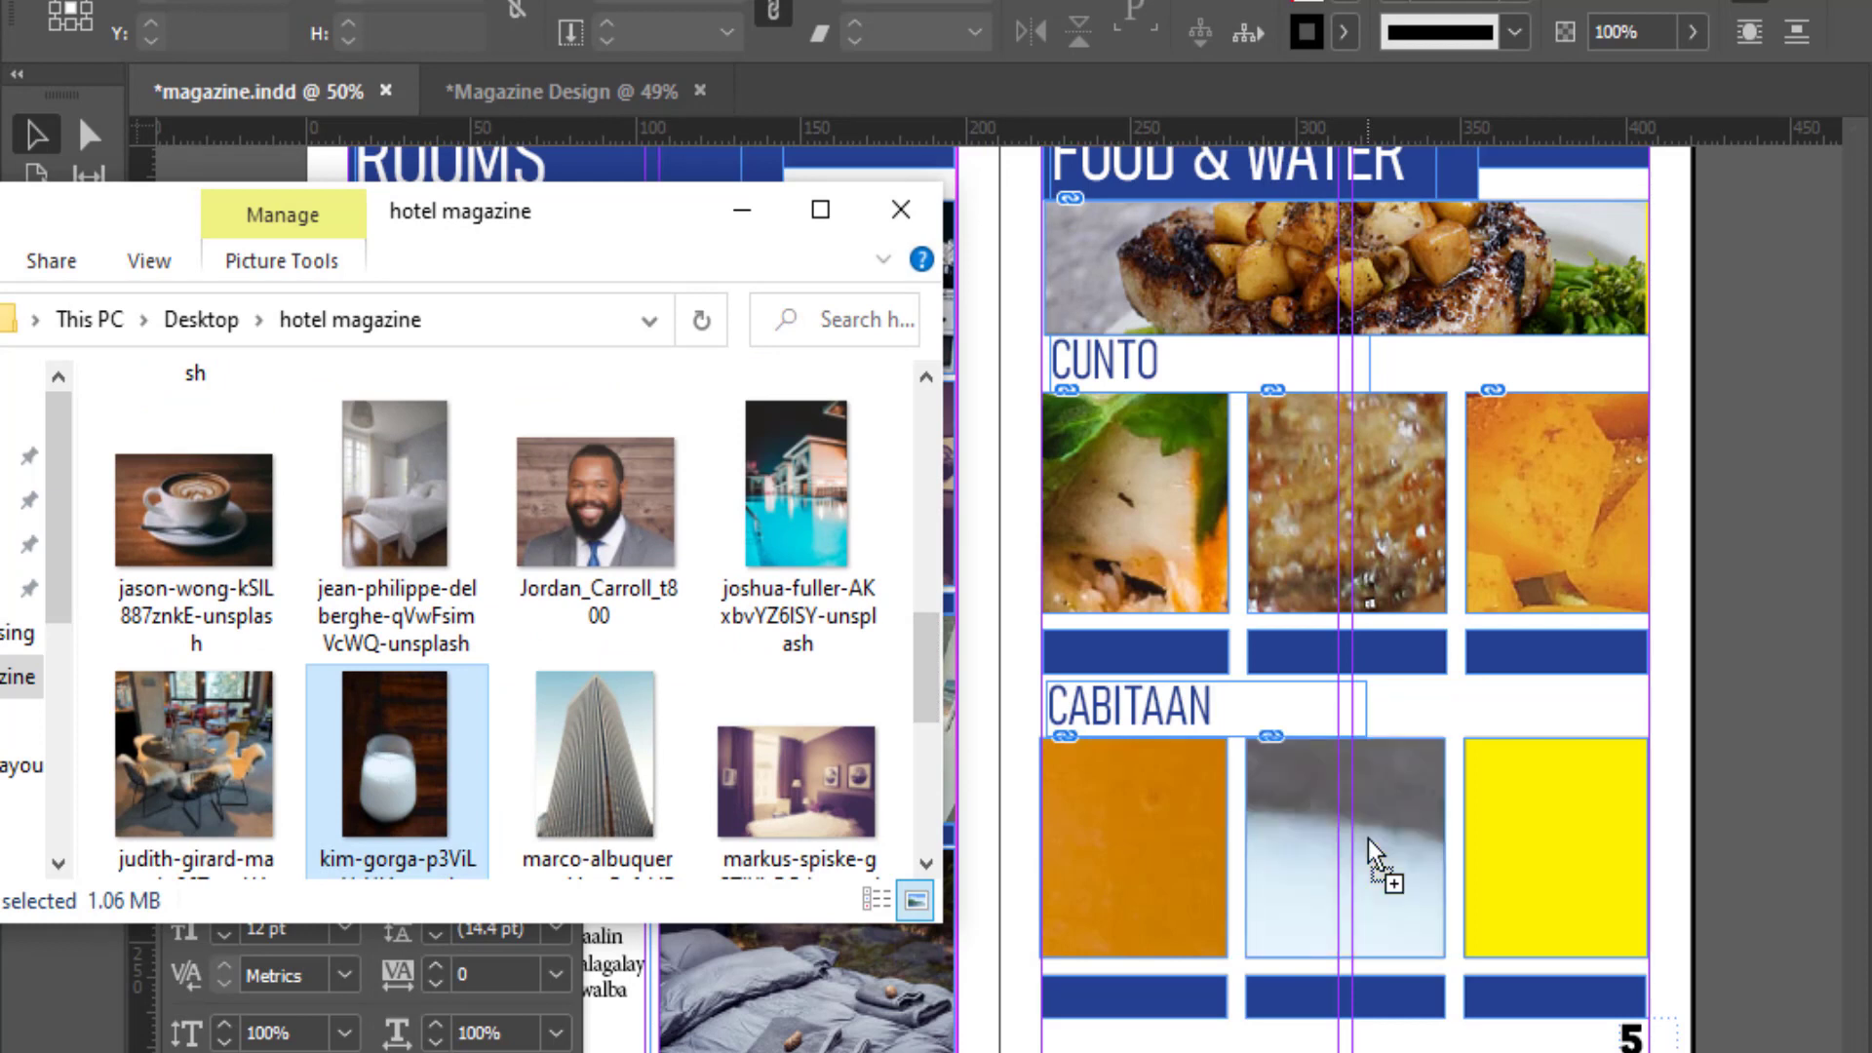
mouse_move(195, 526)
mouse_down()
mouse_move(765, 697)
mouse_move(1542, 843)
mouse_up()
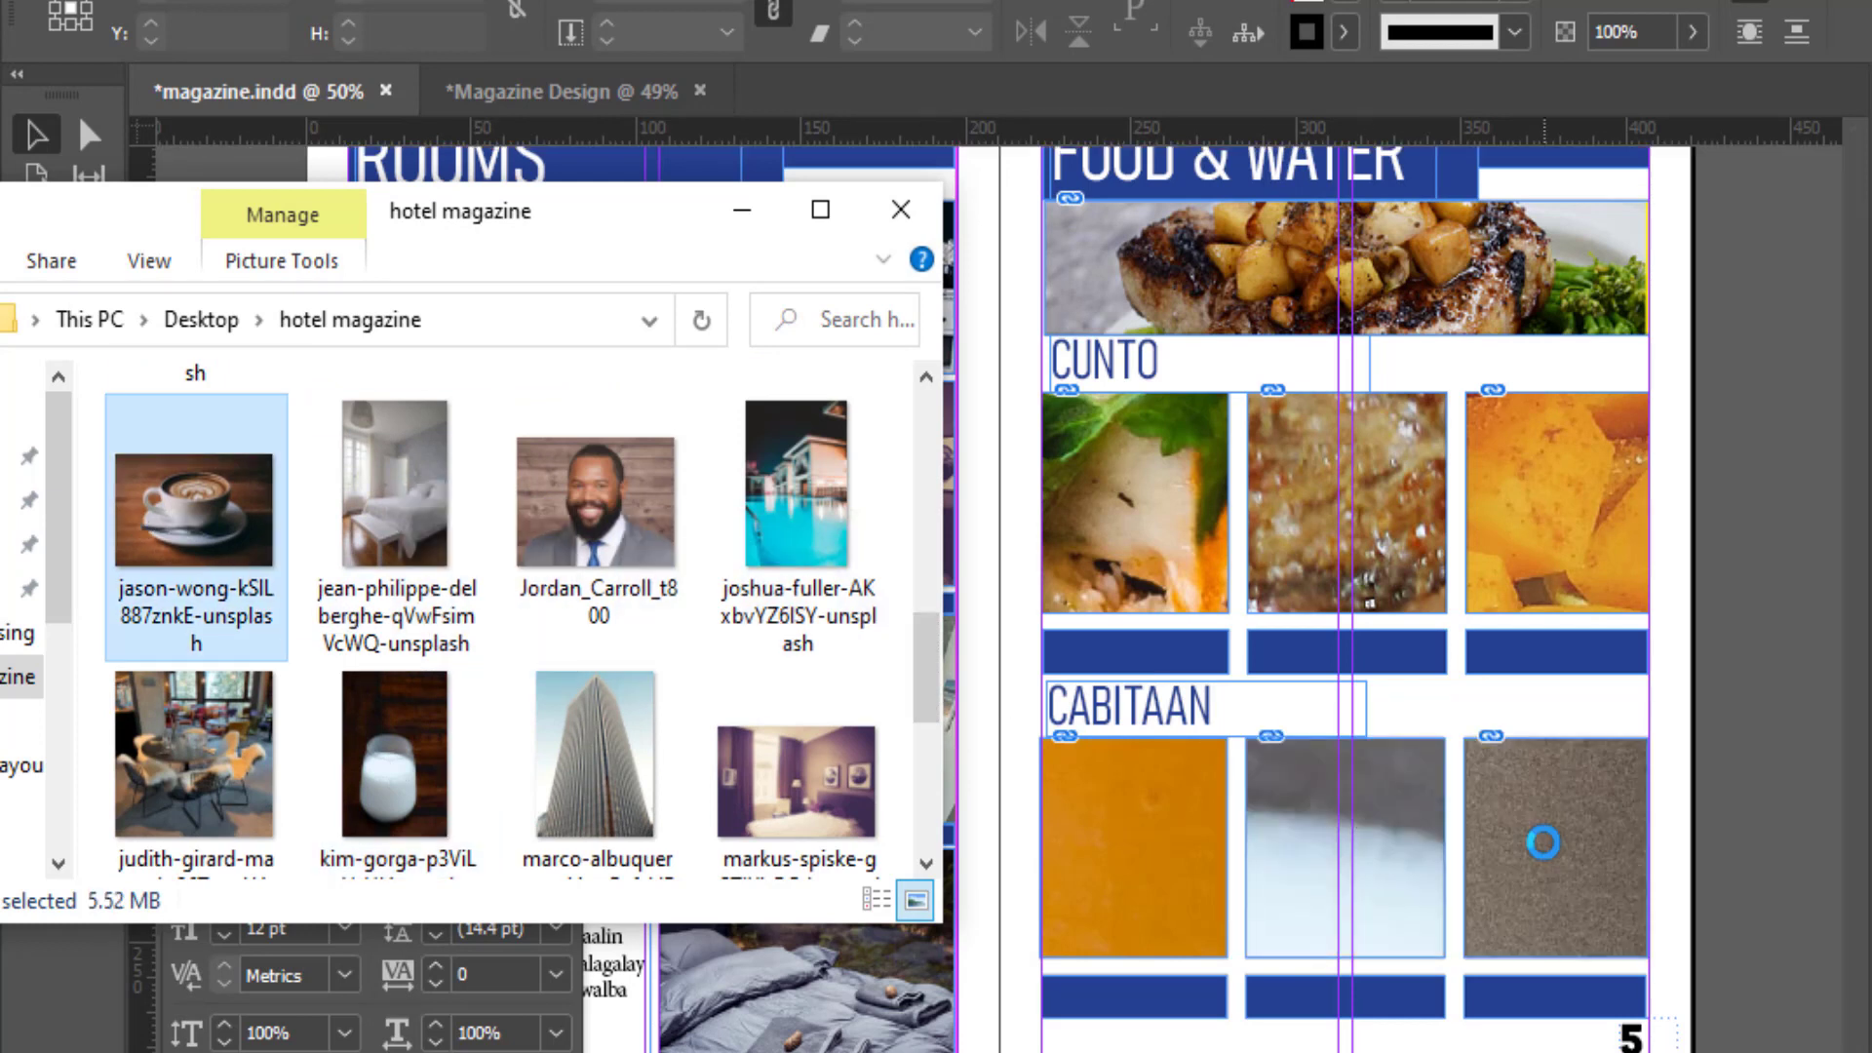
click(742, 210)
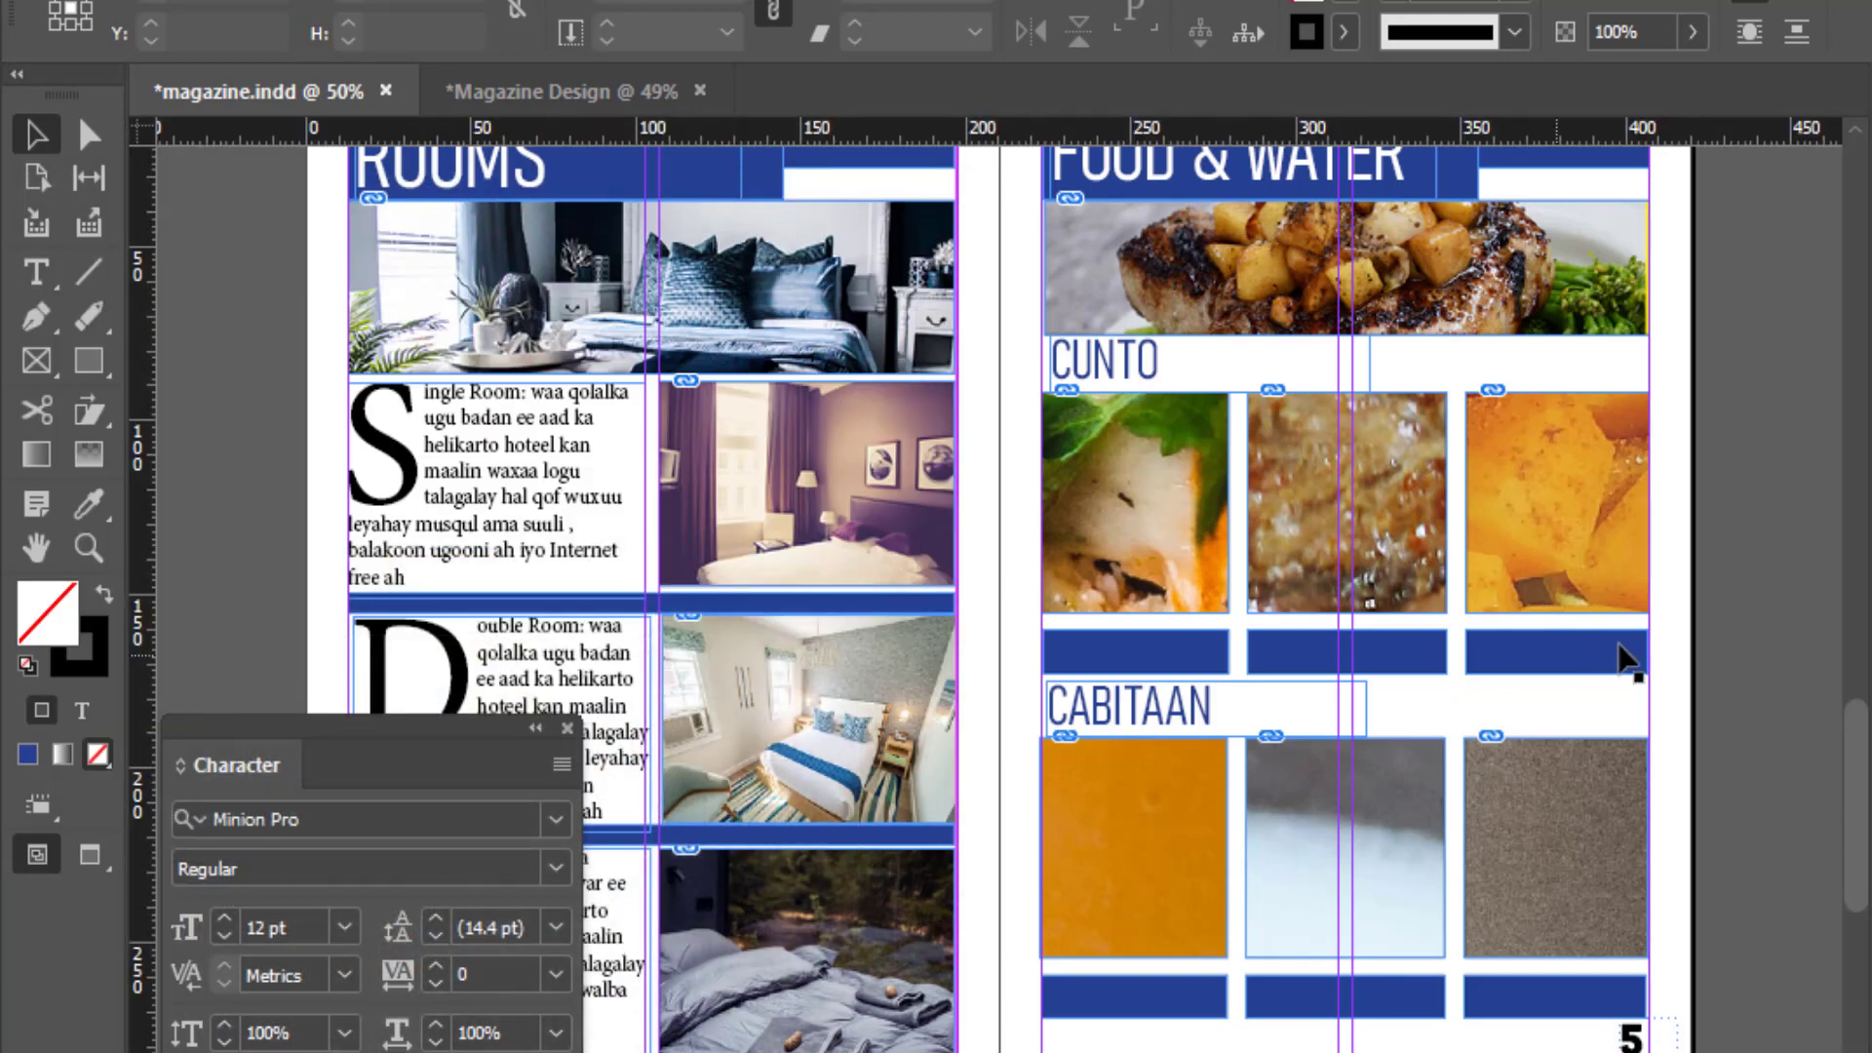
click(1121, 527)
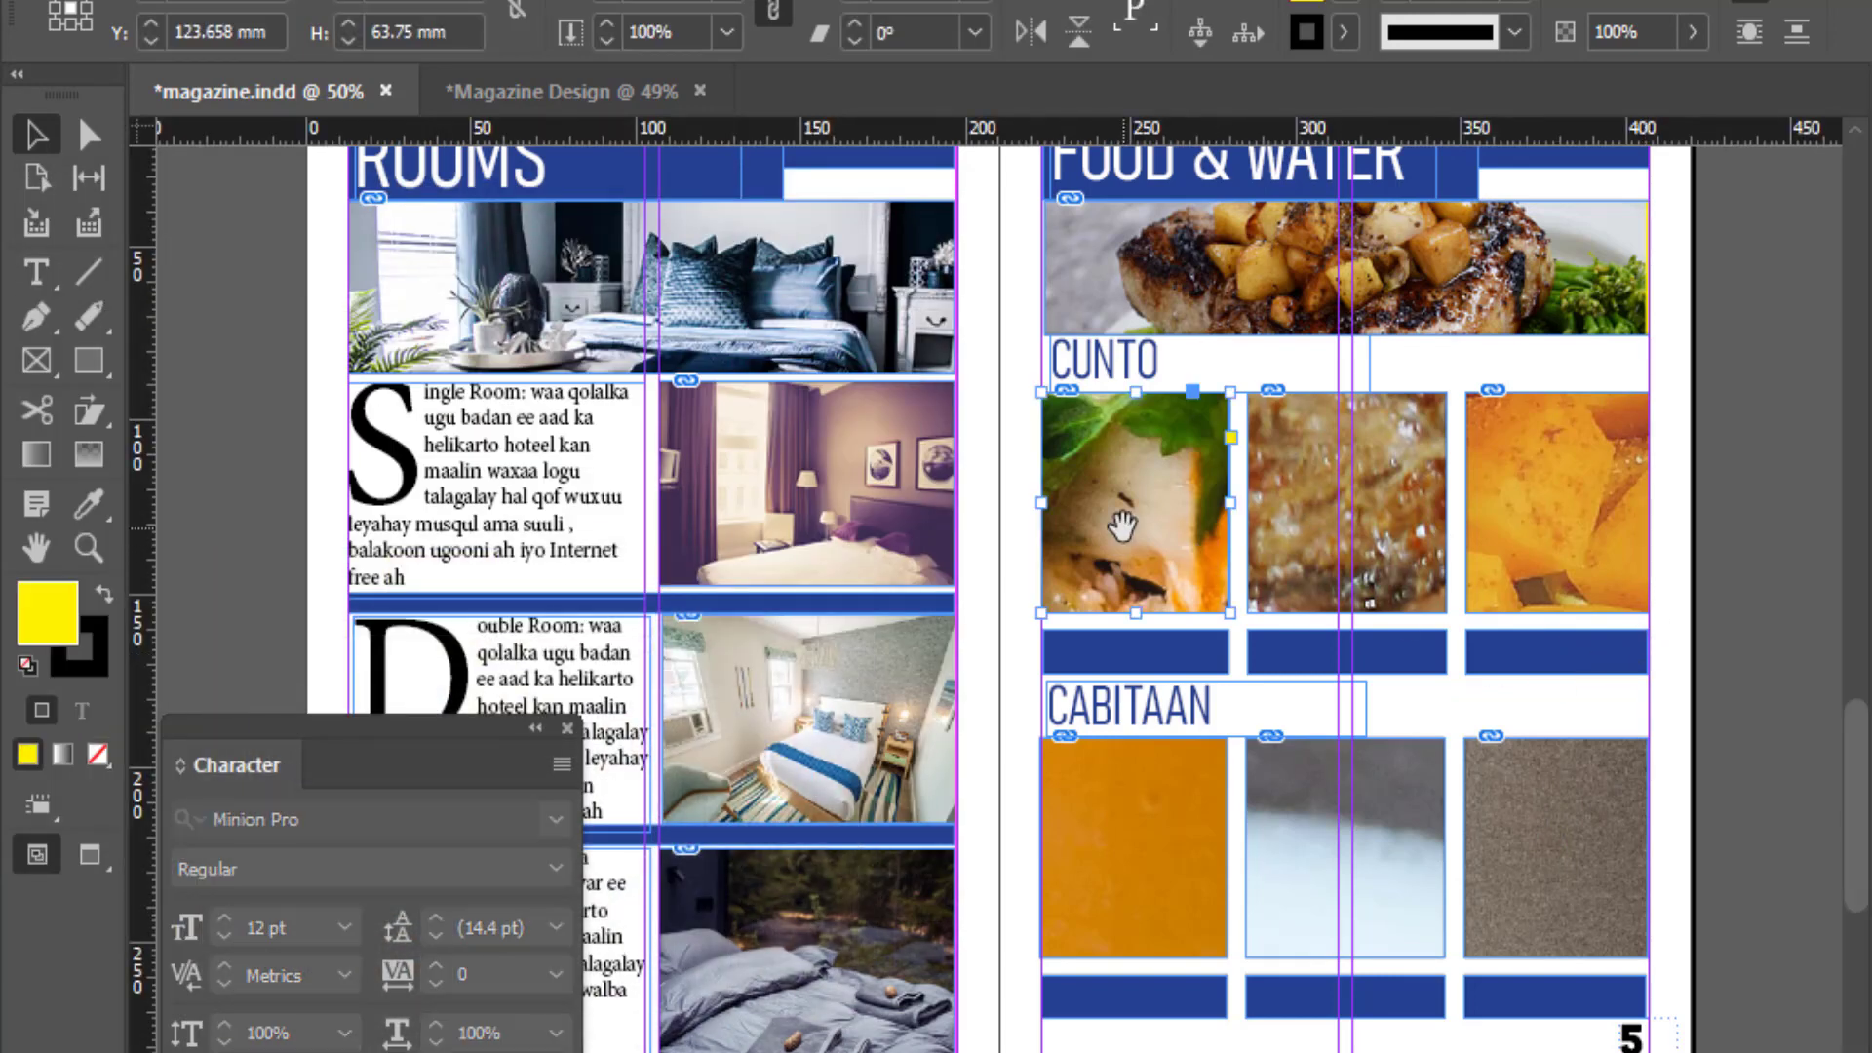
Step: Scale the oversized pizza photo down by its corners to fit the first CUNTO frame
click(1121, 526)
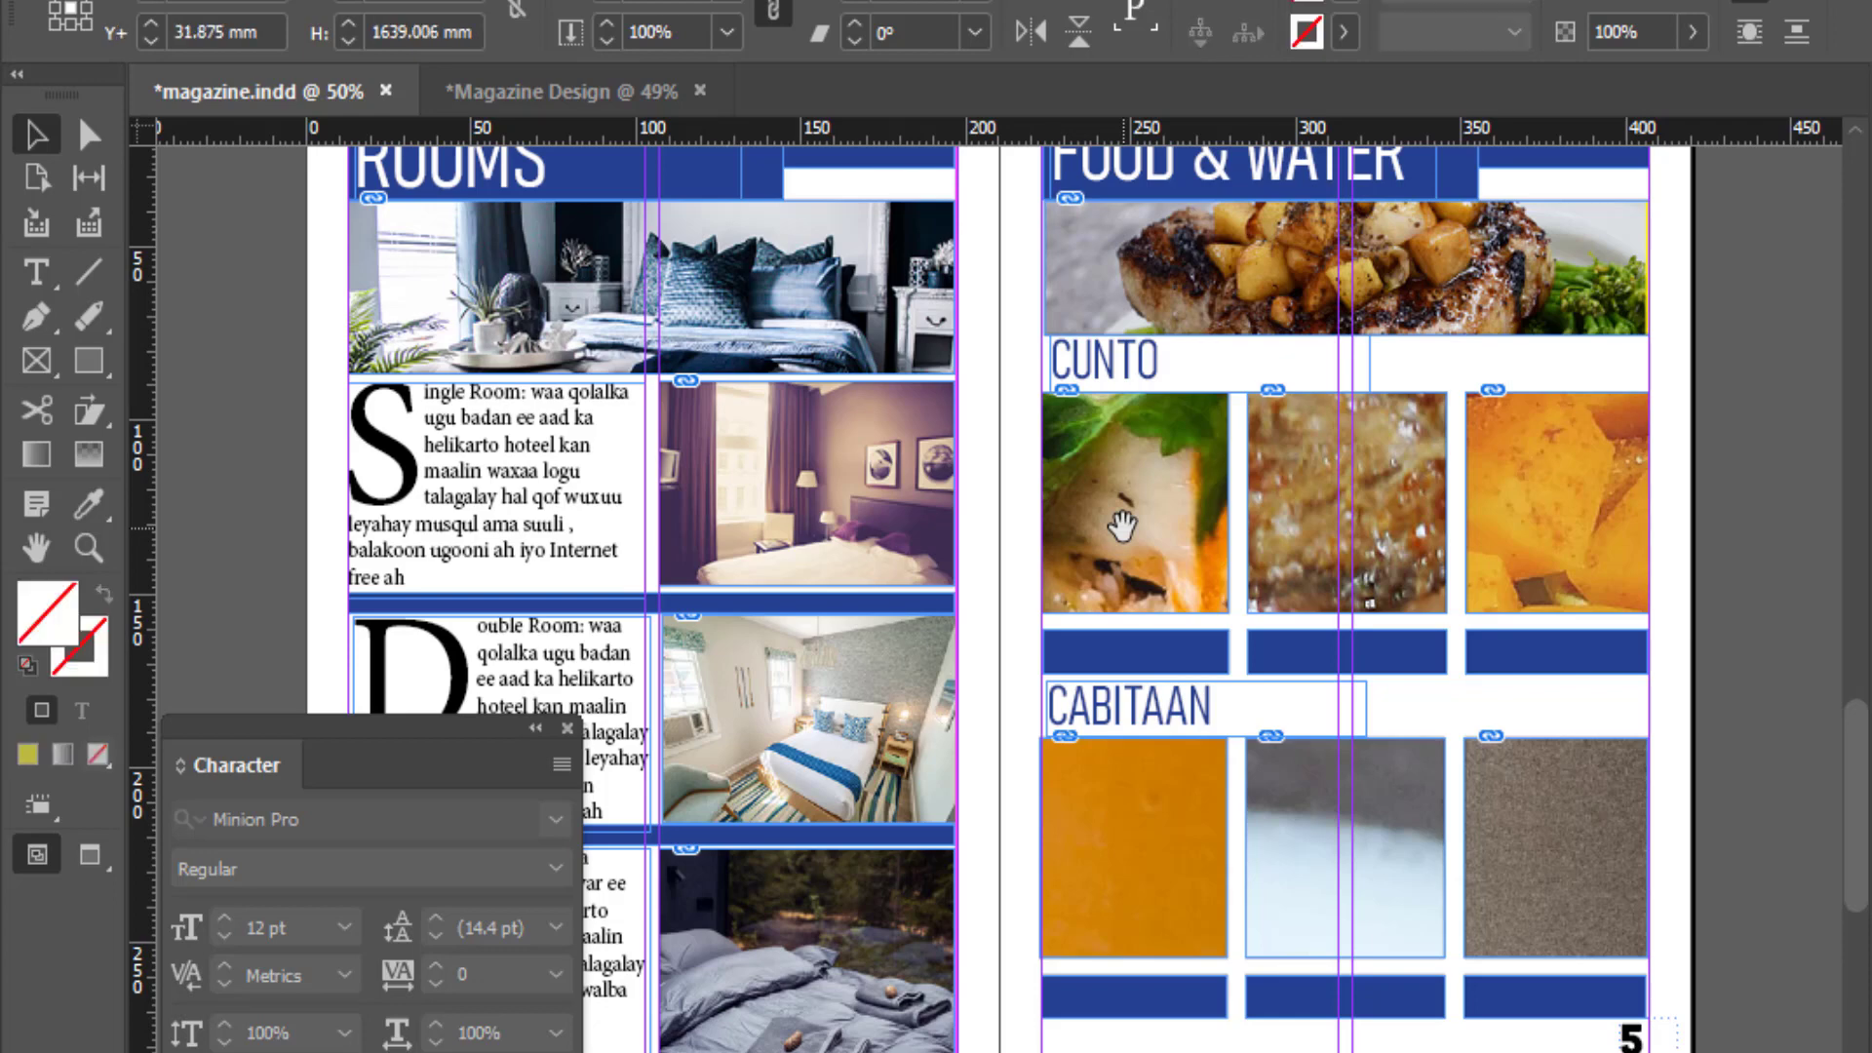
key(ctrl+minus)
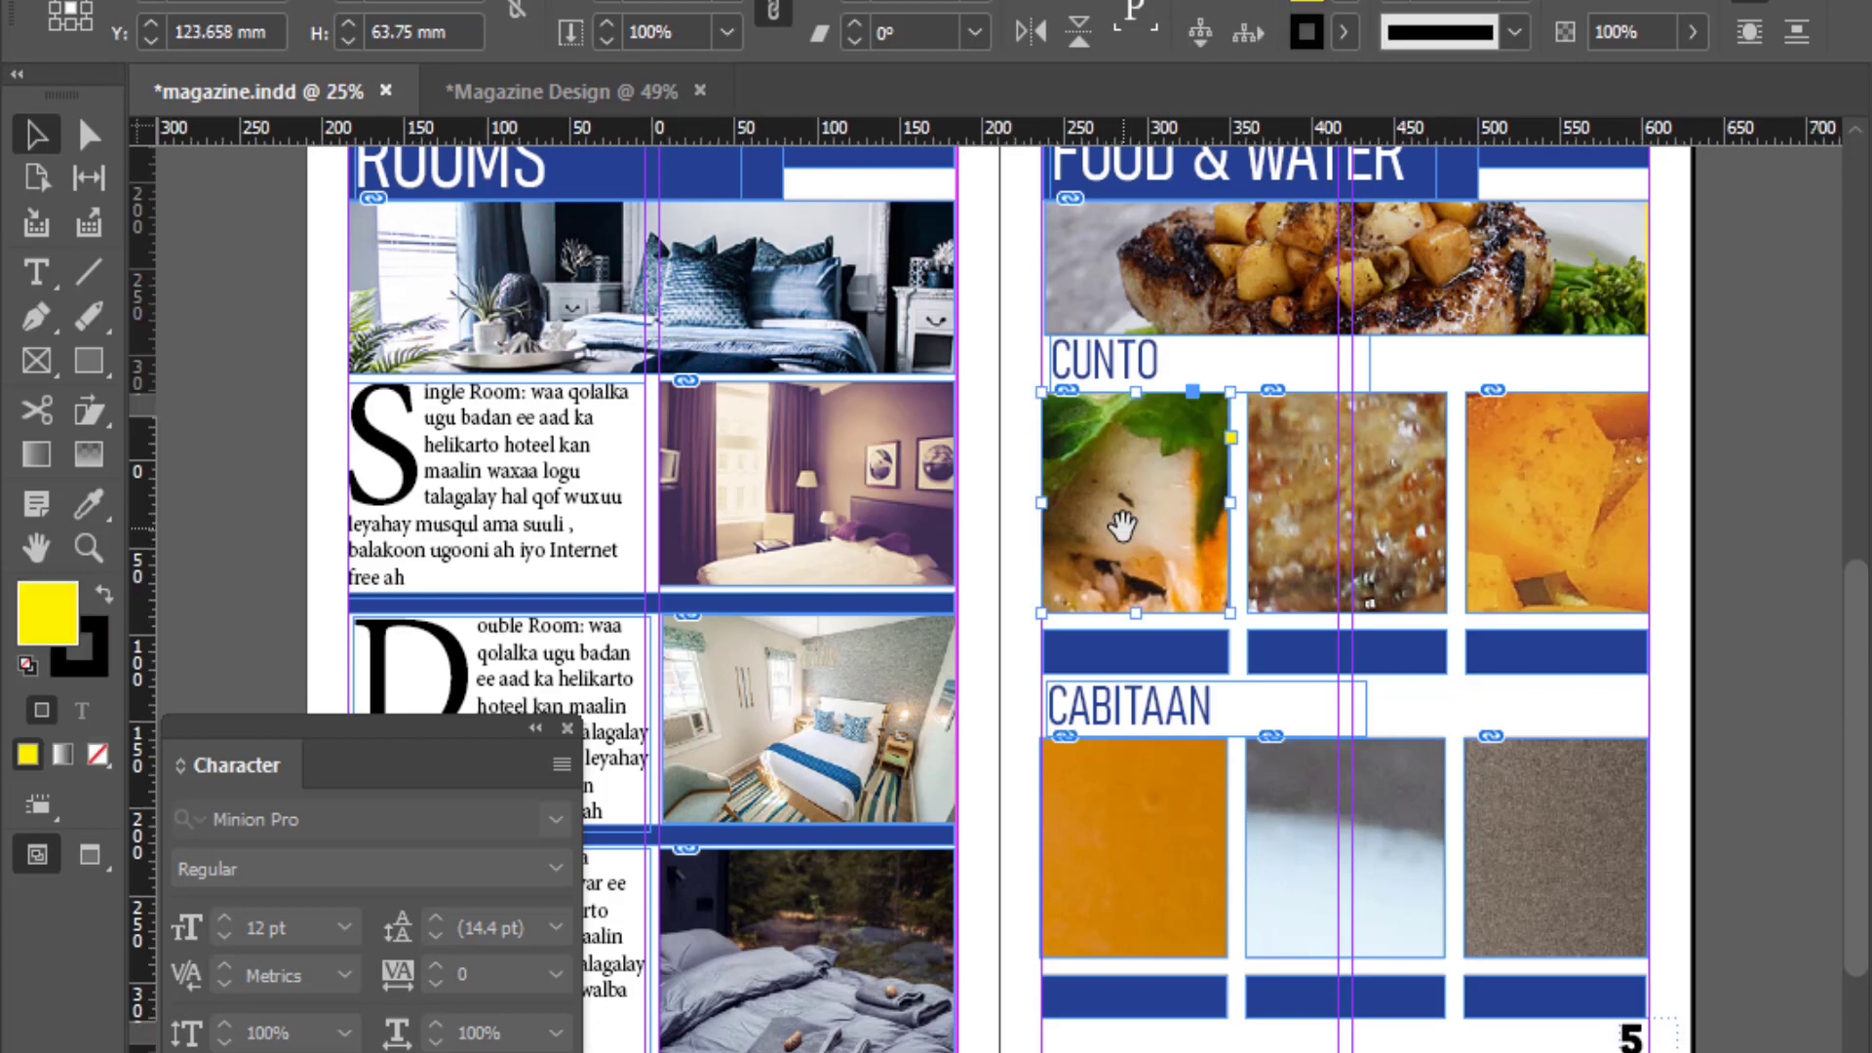
key(ctrl+minus)
key(ctrl+minus)
key(ctrl+minus)
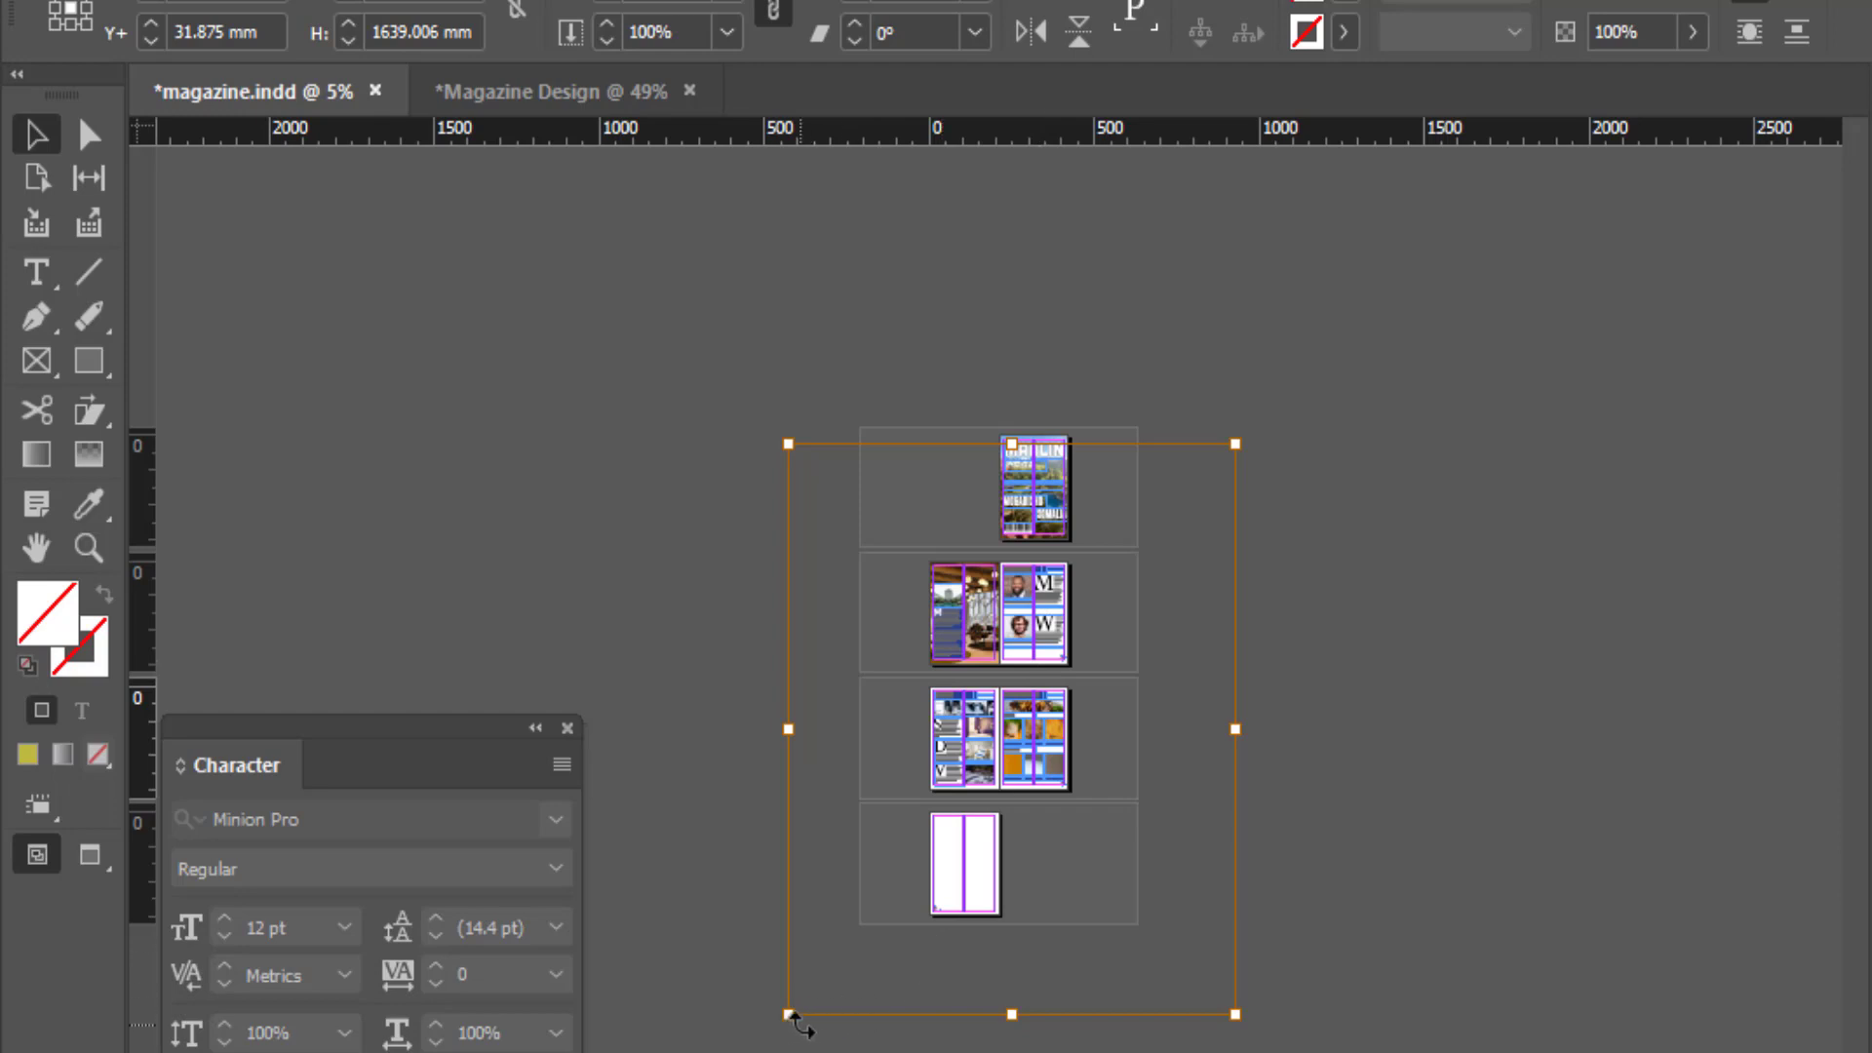
drag(785, 1014, 964, 830)
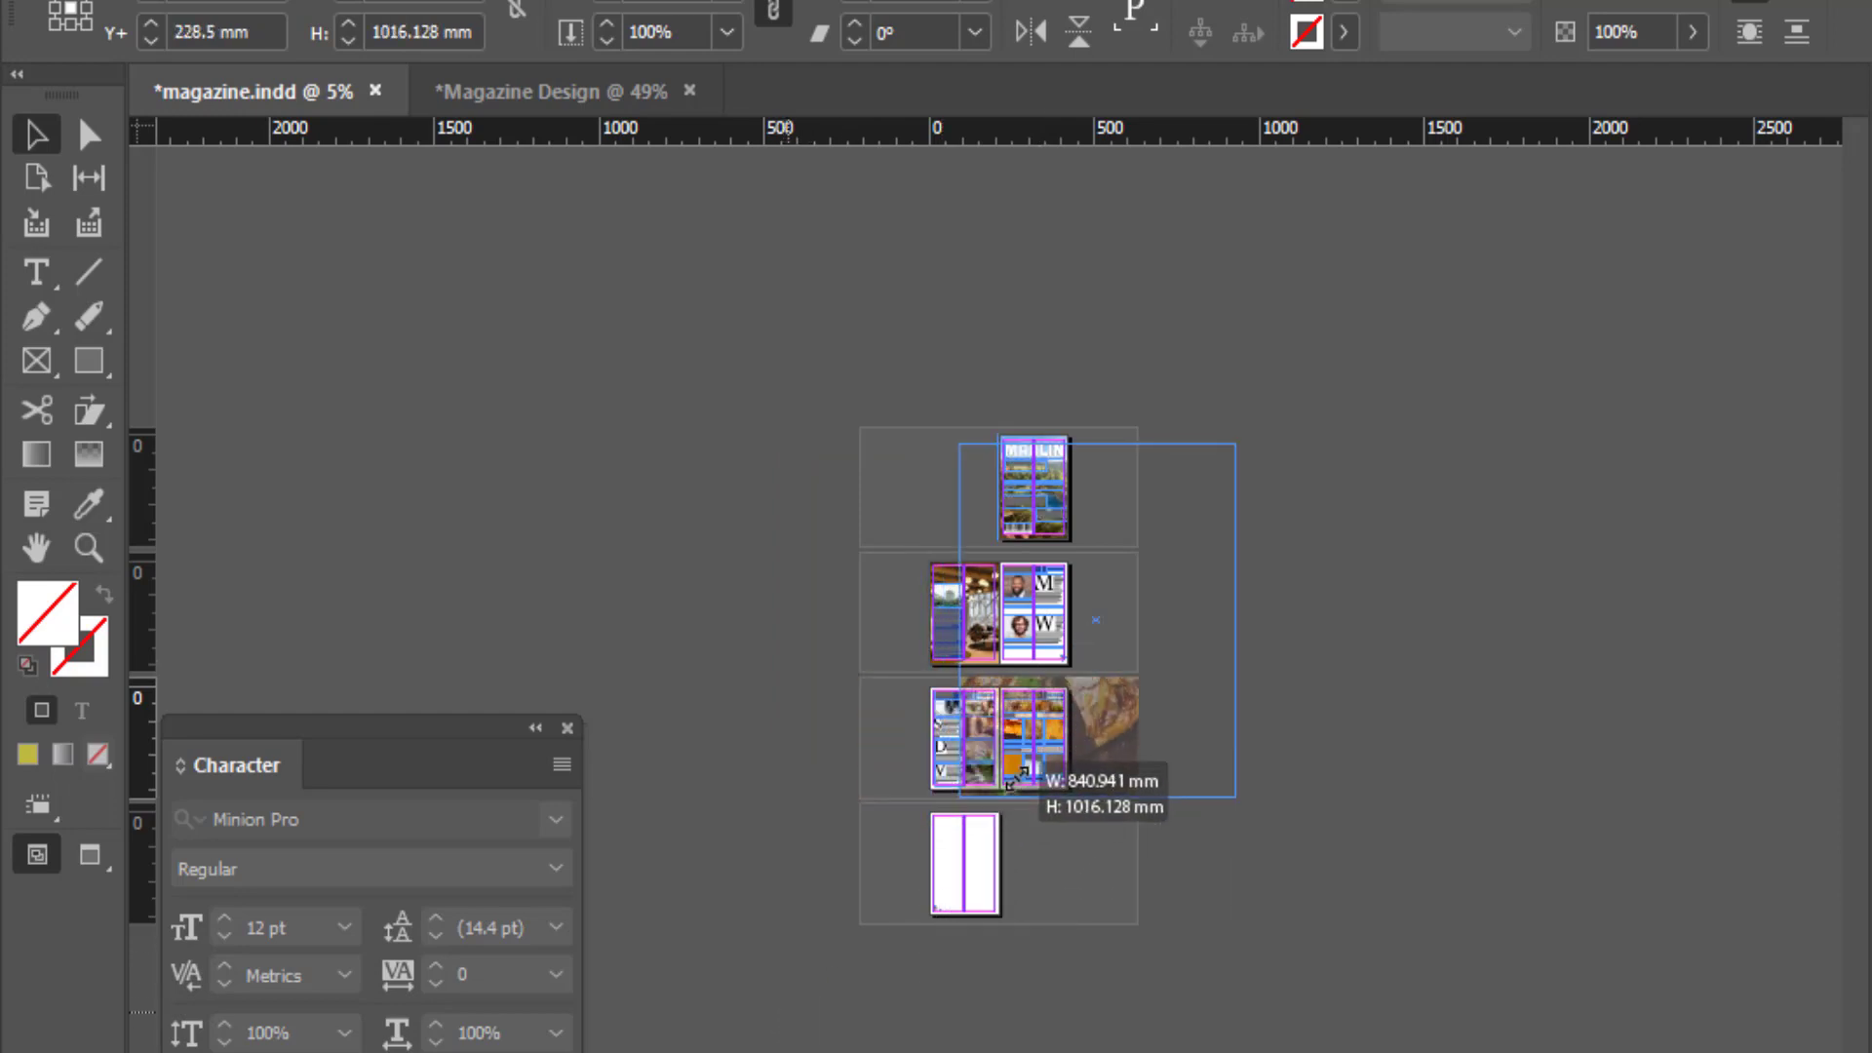
drag(964, 830, 975, 777)
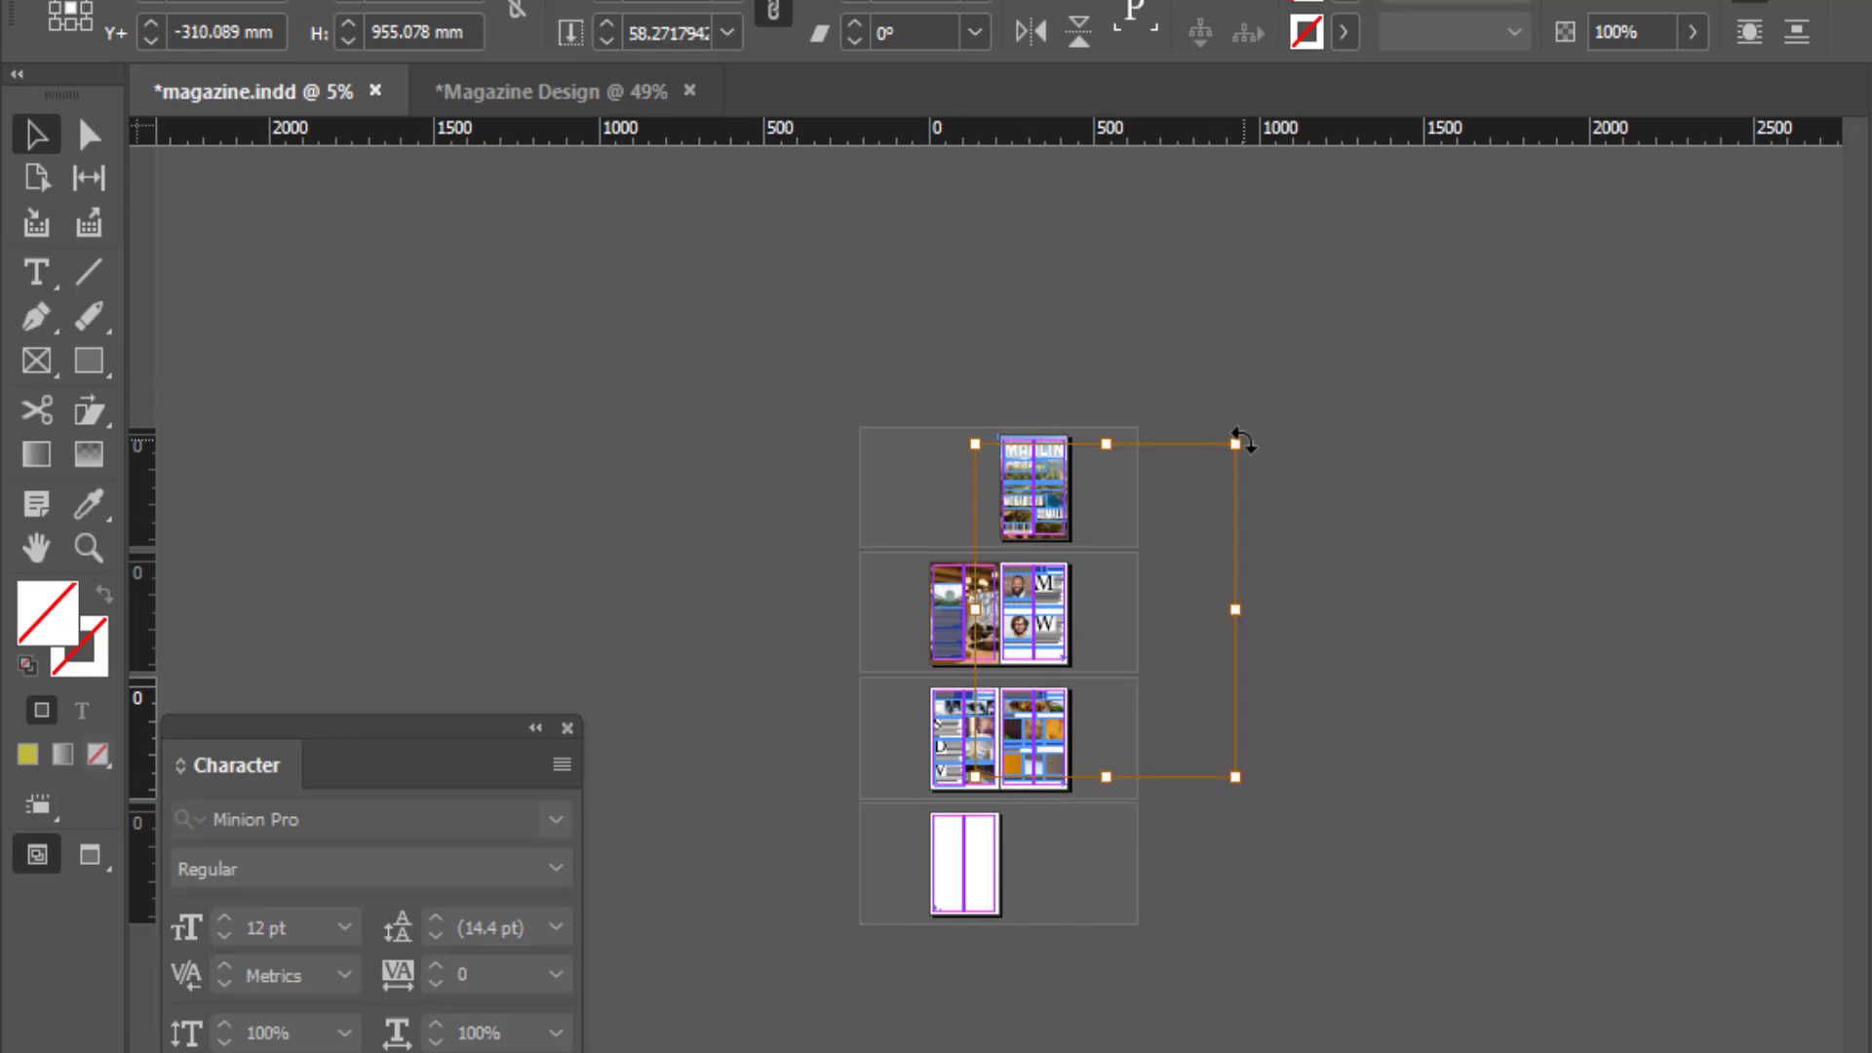
drag(1236, 444, 1048, 687)
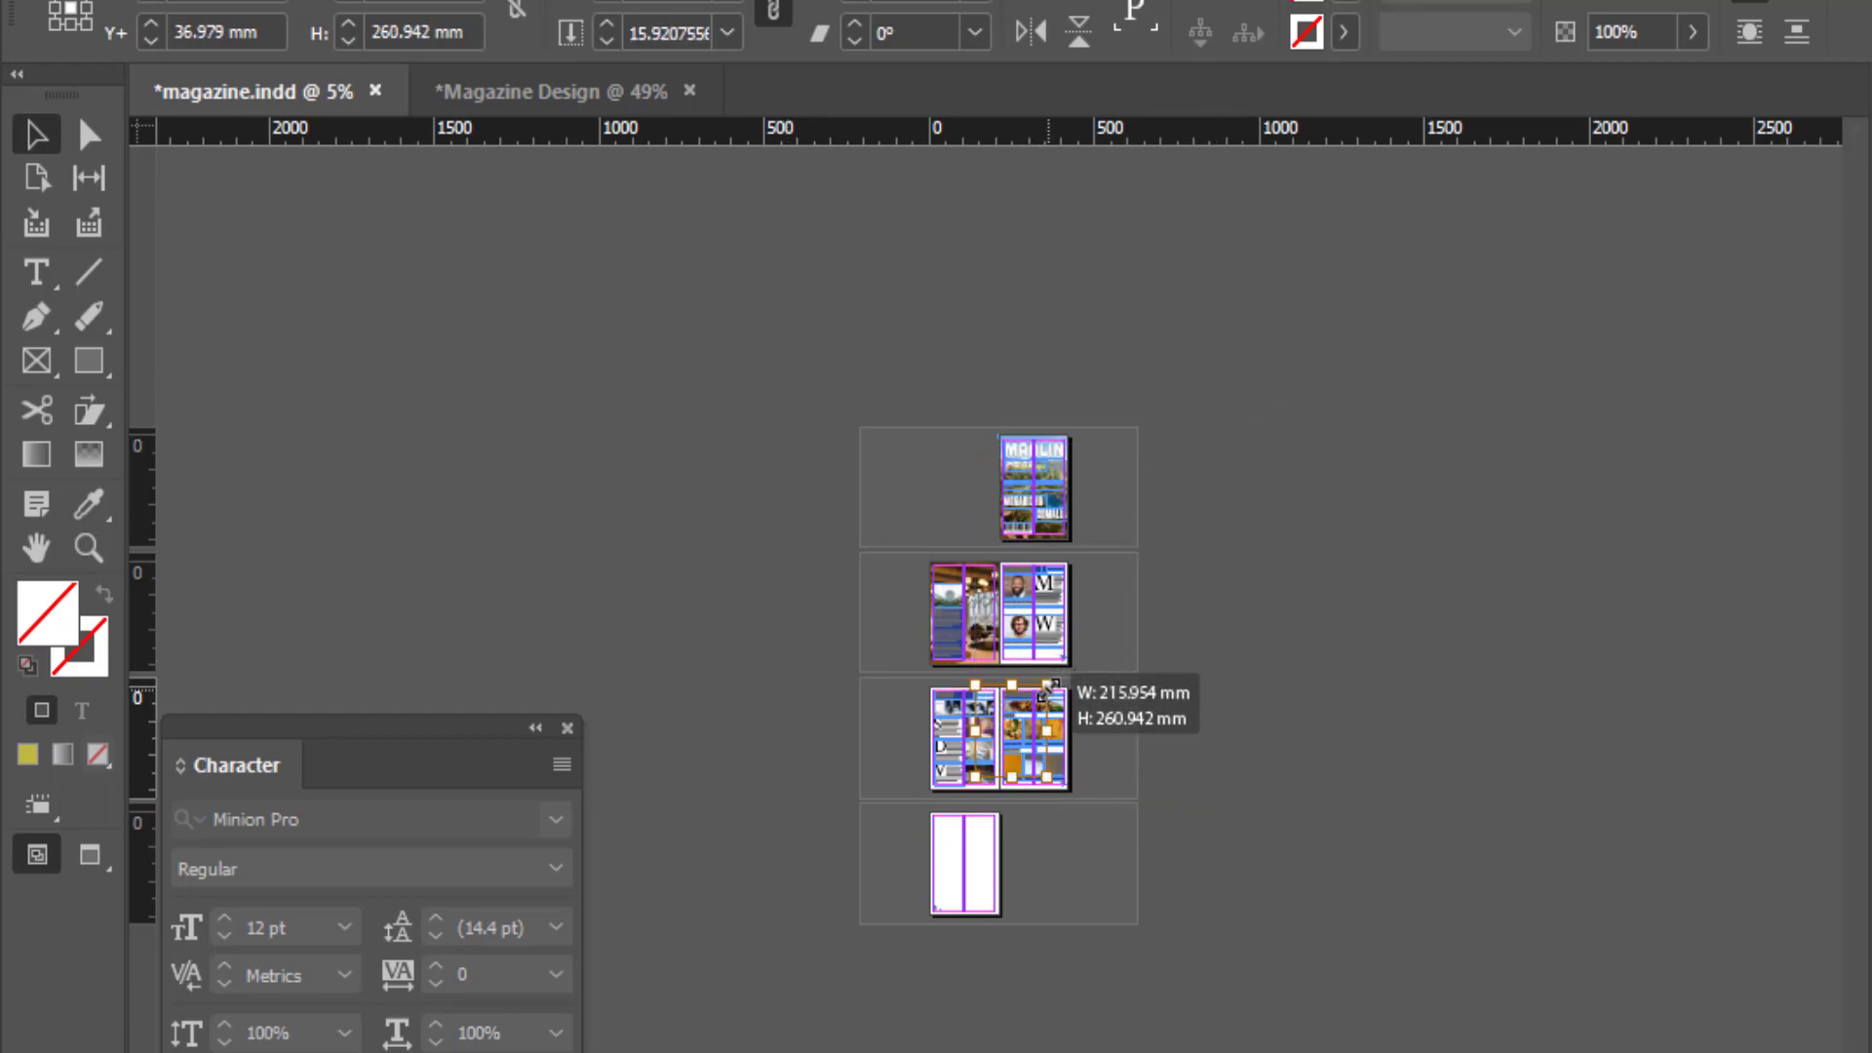
key(ctrl+equal)
key(ctrl+equal)
key(ctrl+equal)
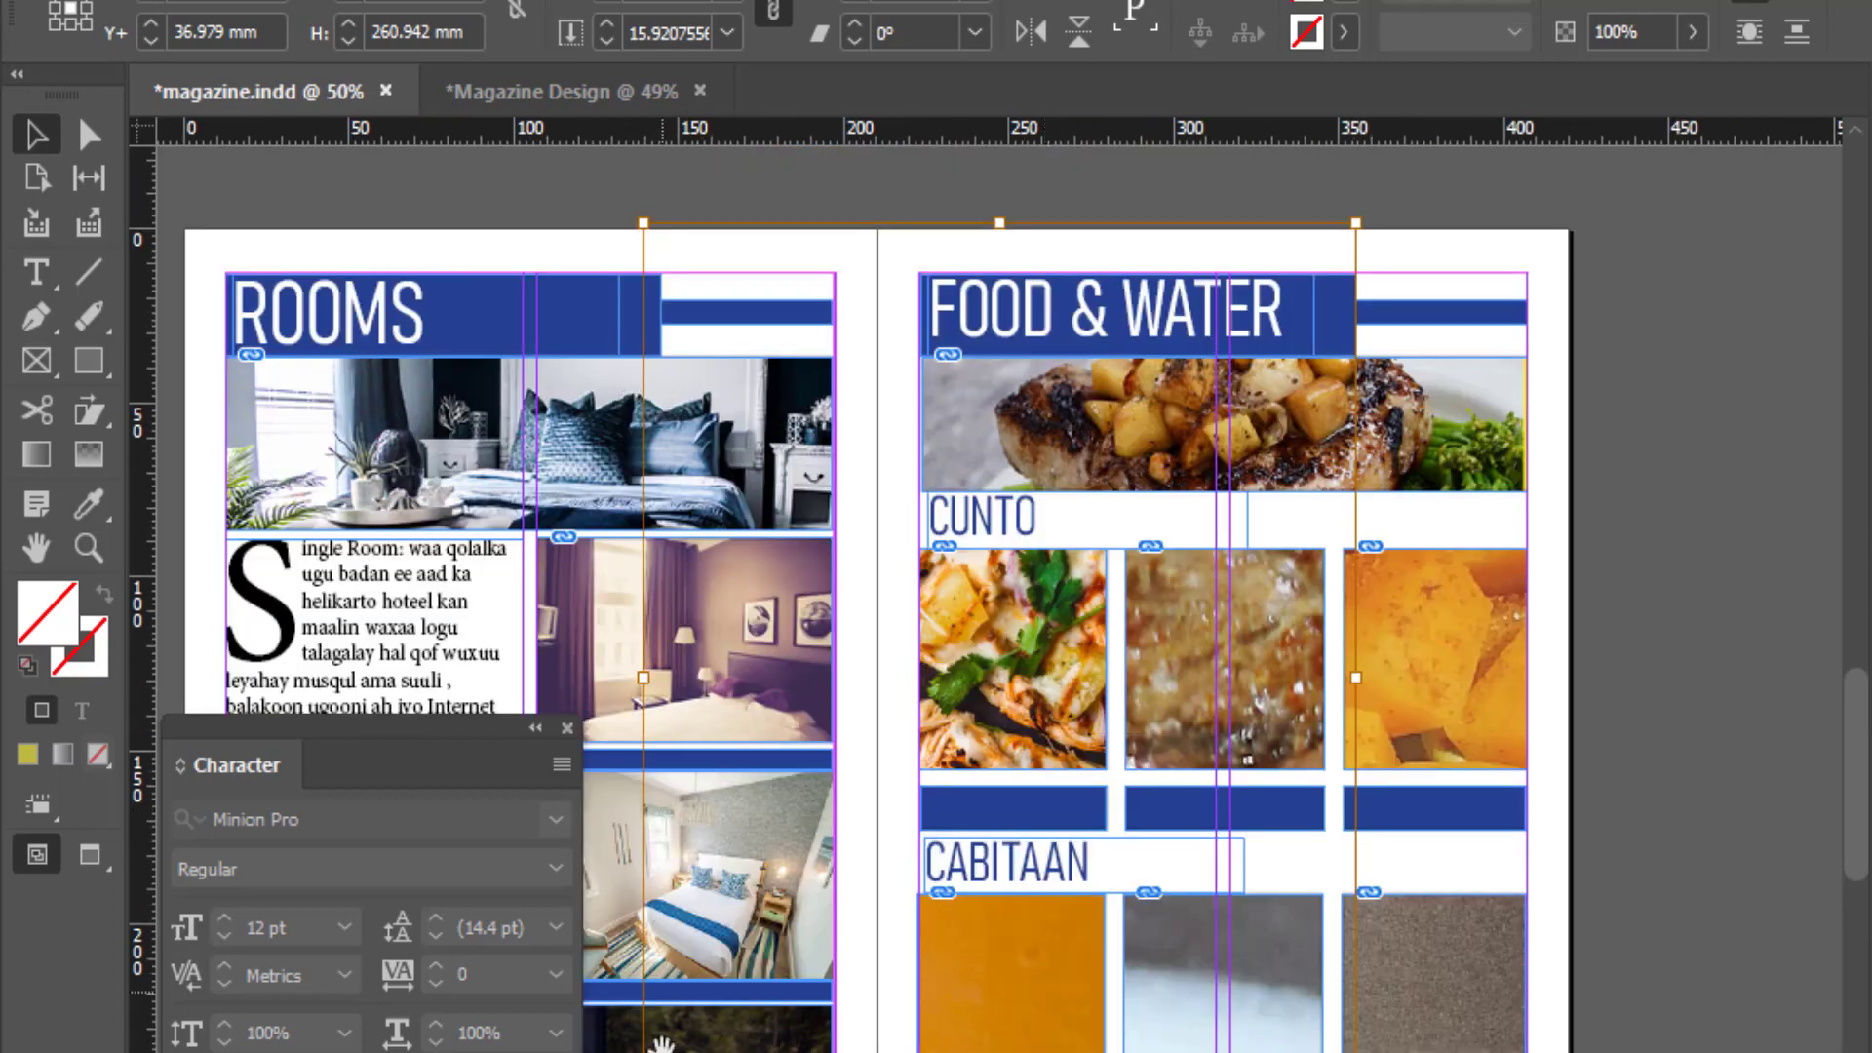
drag(642, 1048, 907, 788)
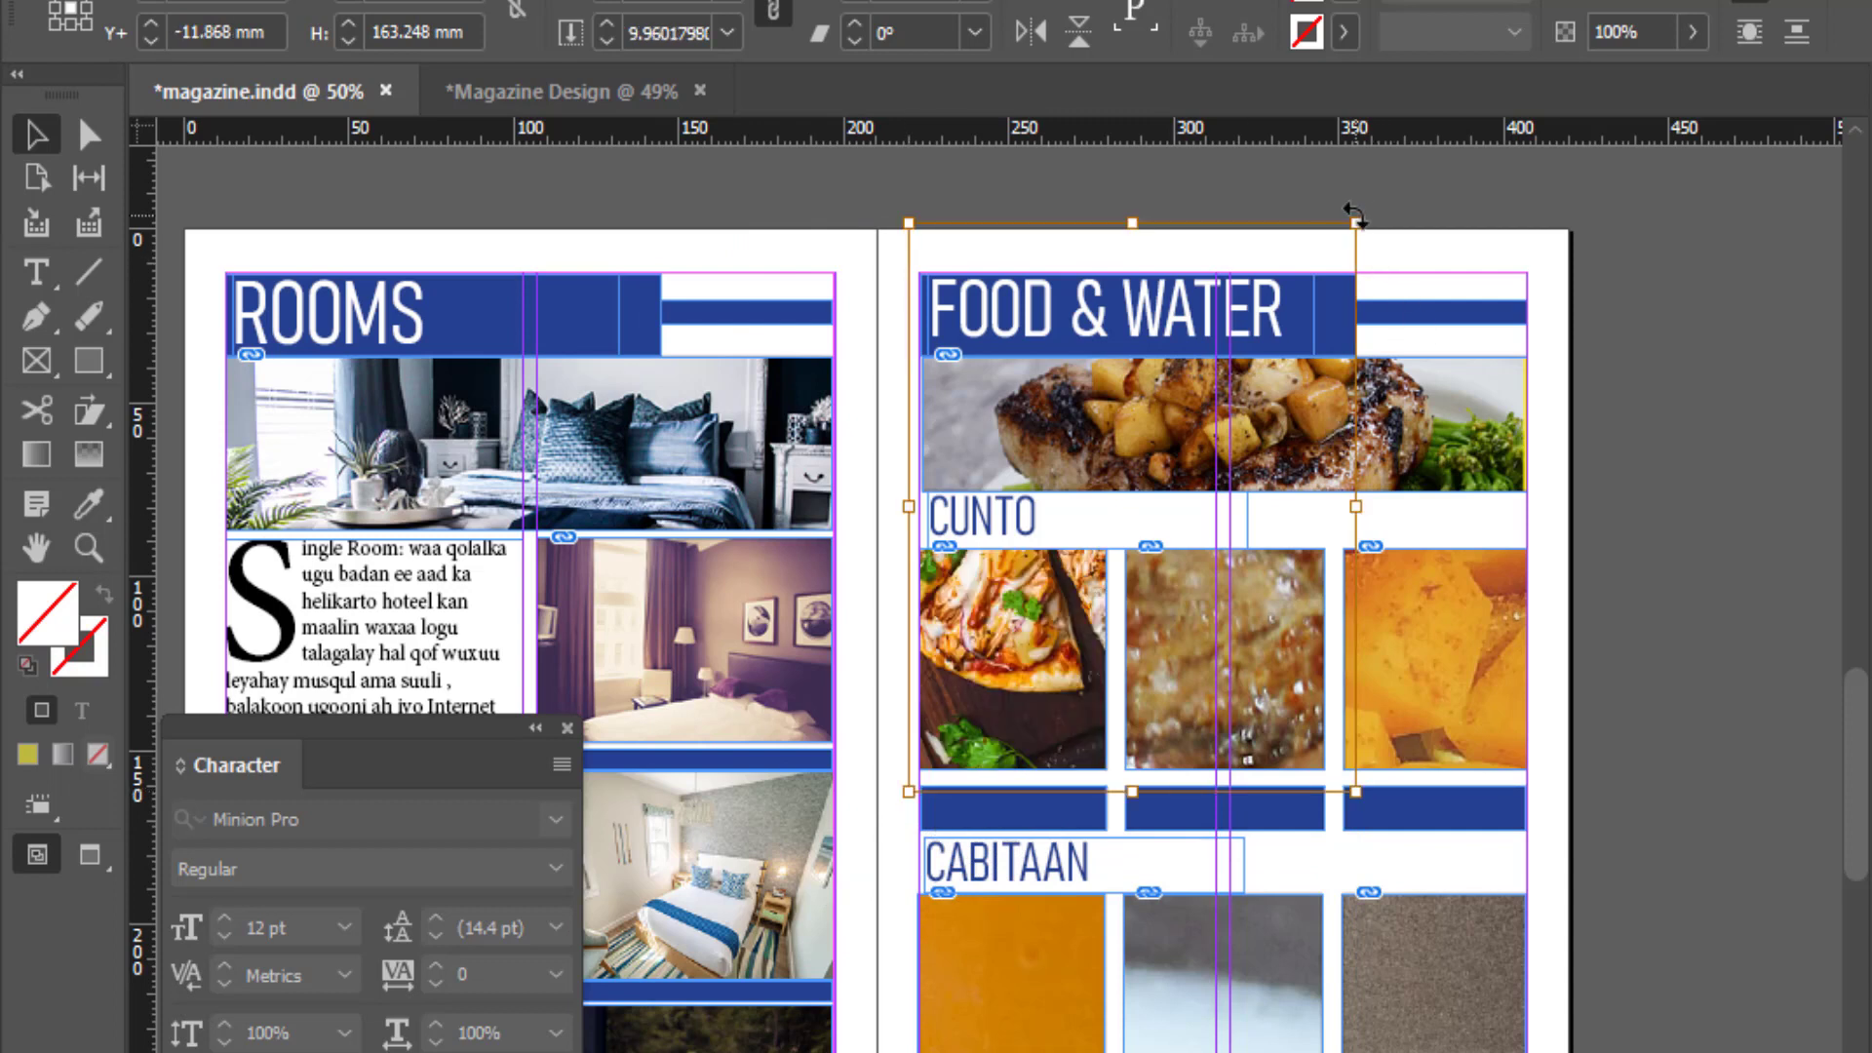
mouse_move(1355, 224)
mouse_down()
mouse_move(1150, 418)
mouse_move(1130, 510)
mouse_up()
click(1763, 576)
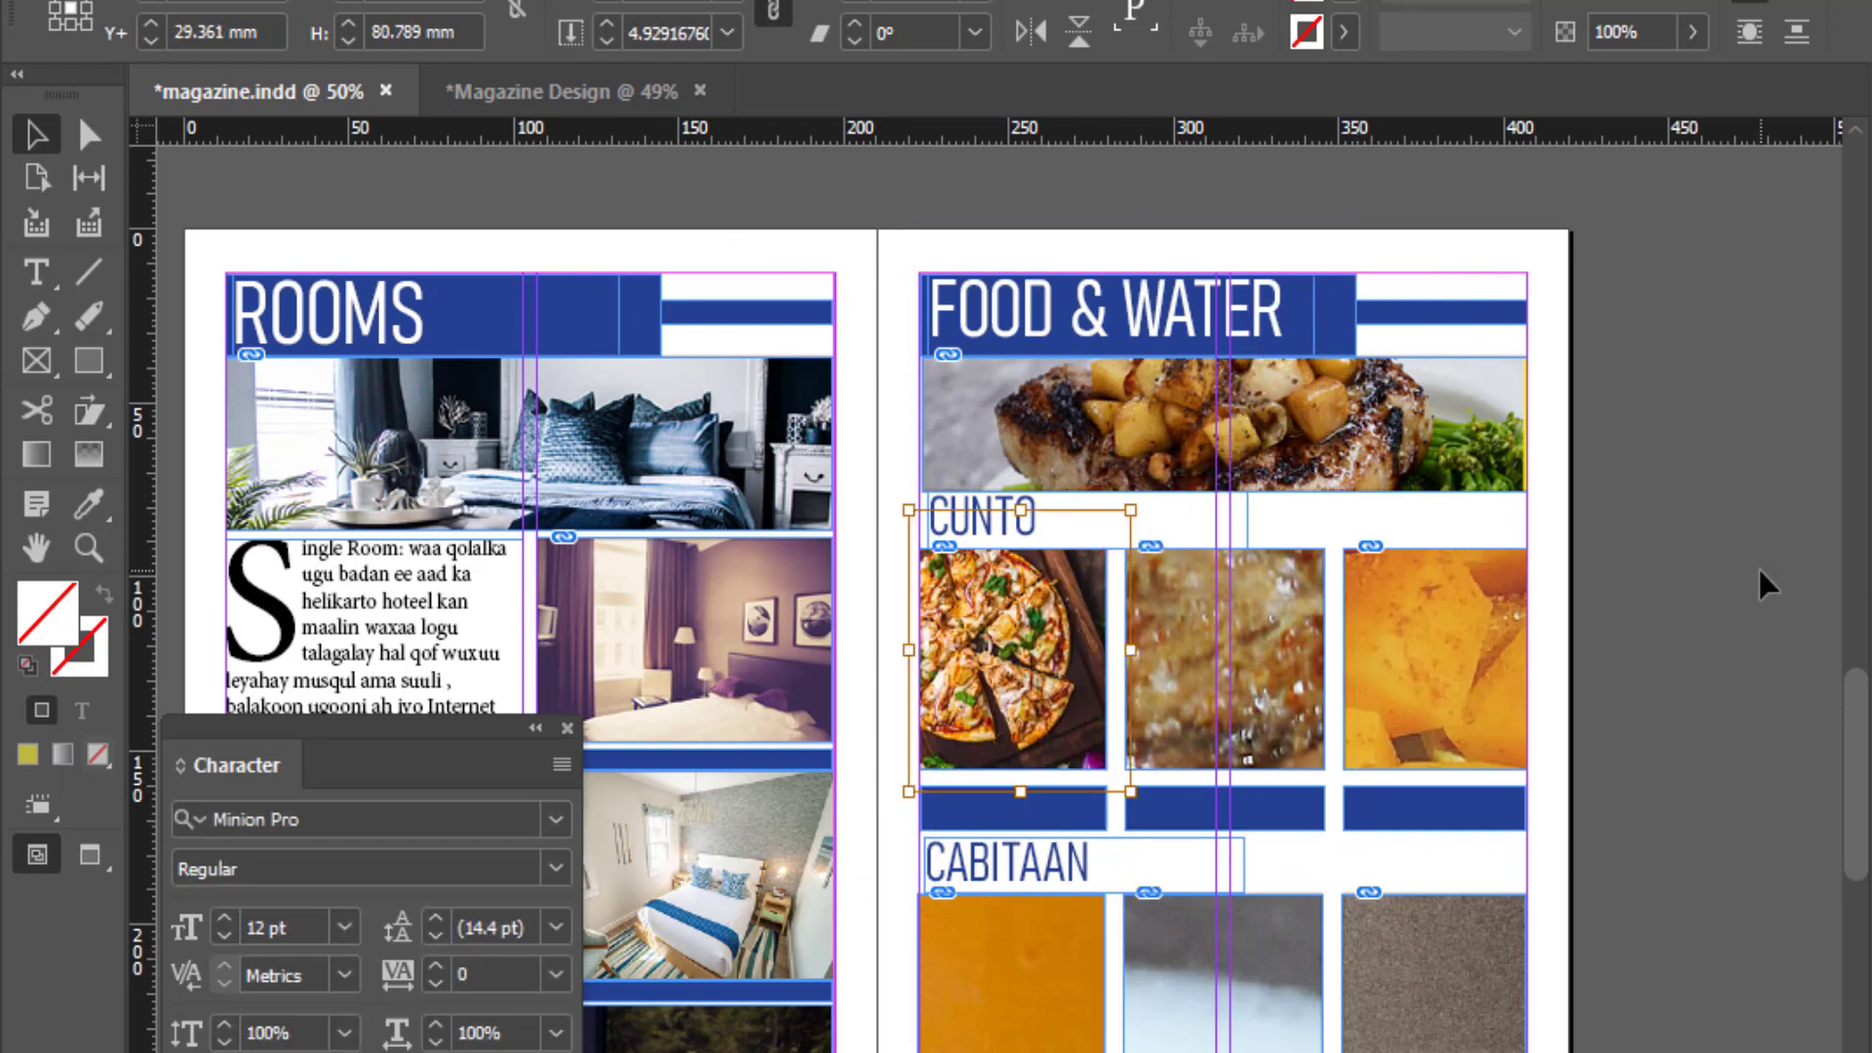
Step: Shrink the kebab and fruit platter photos to fit the second and third CUNTO frames
scroll(1642, 660, down, 3)
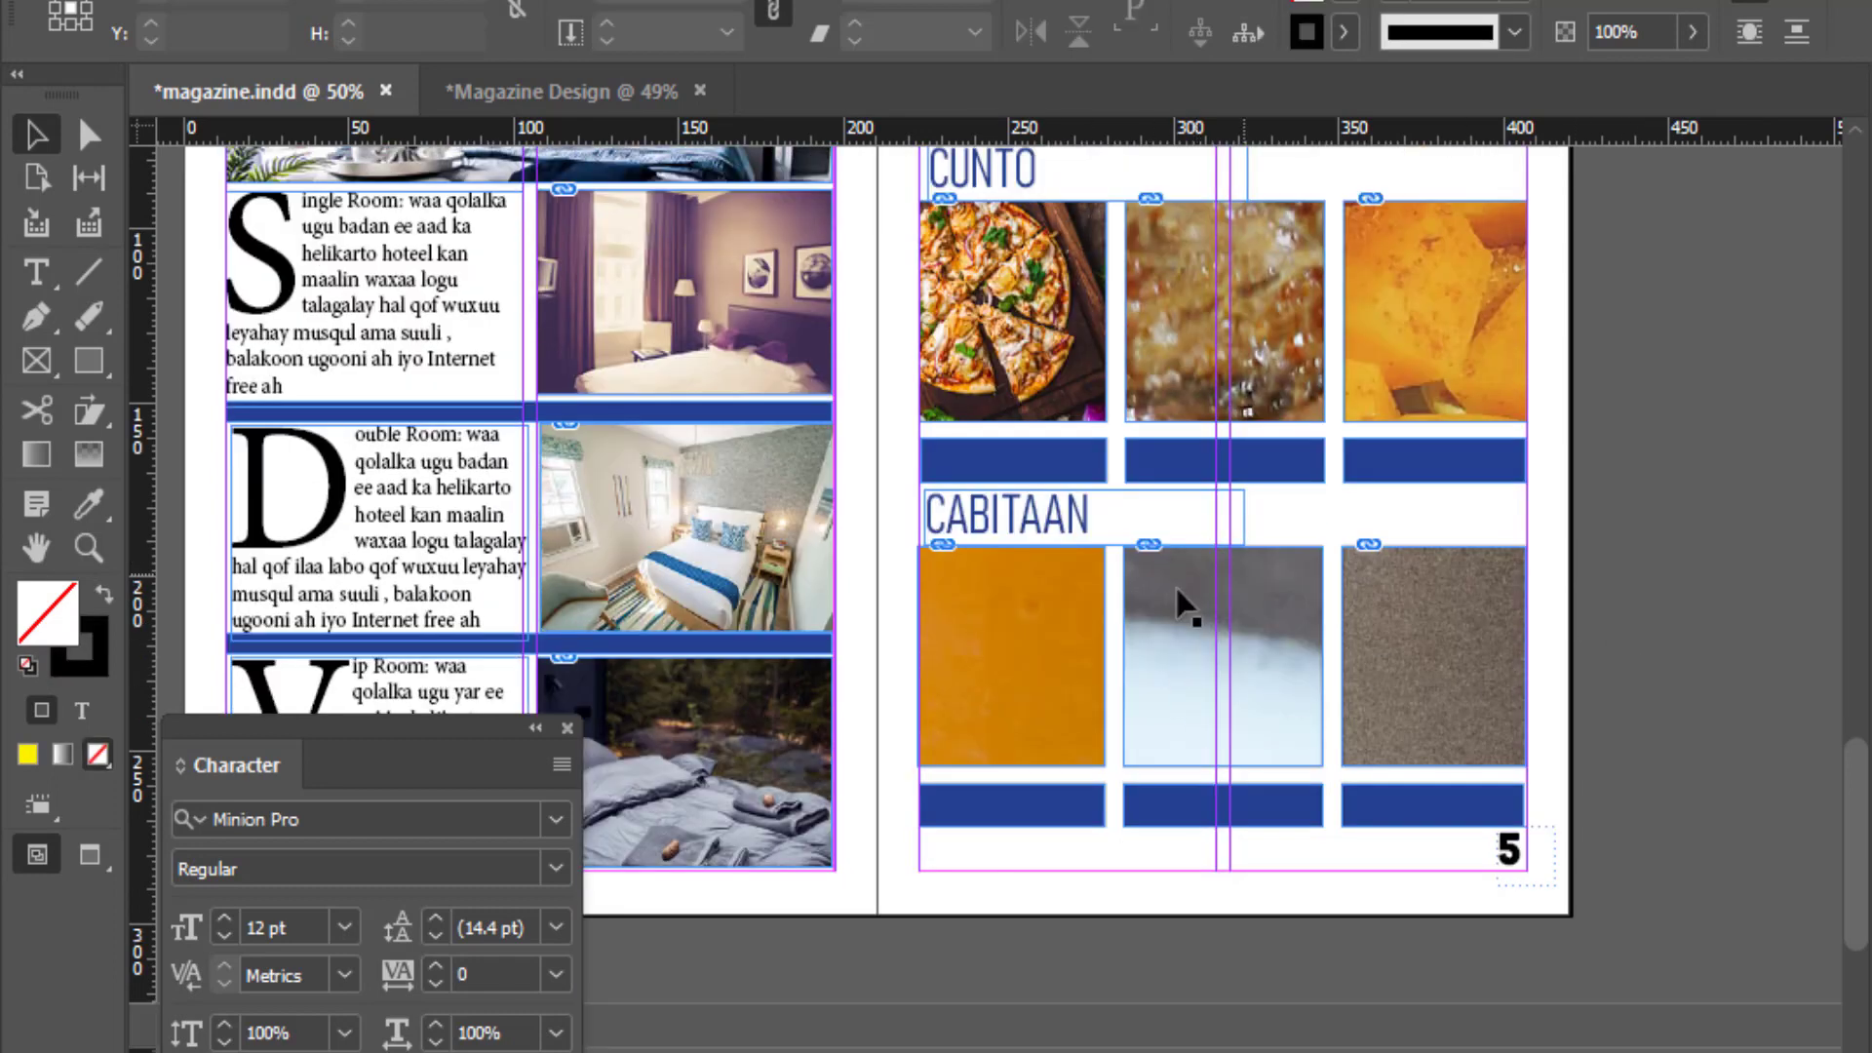
scroll(1182, 607, up, 1)
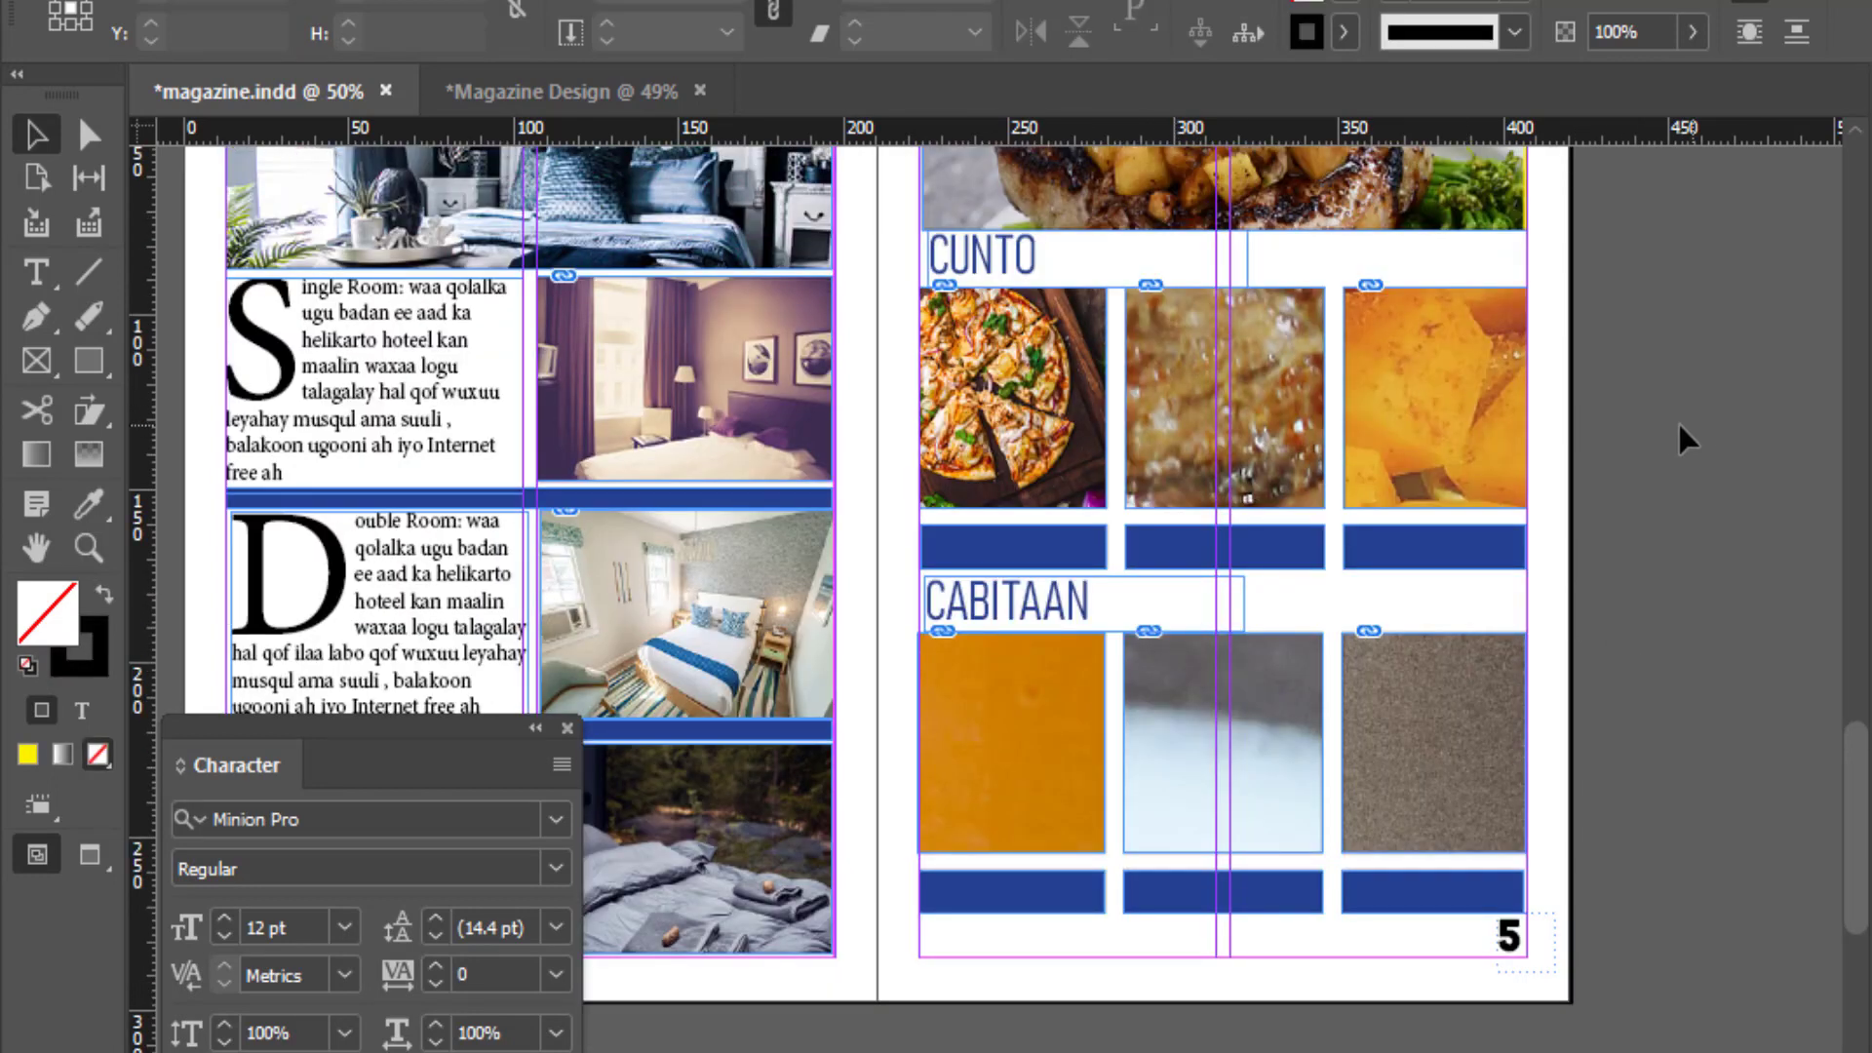
click(1263, 424)
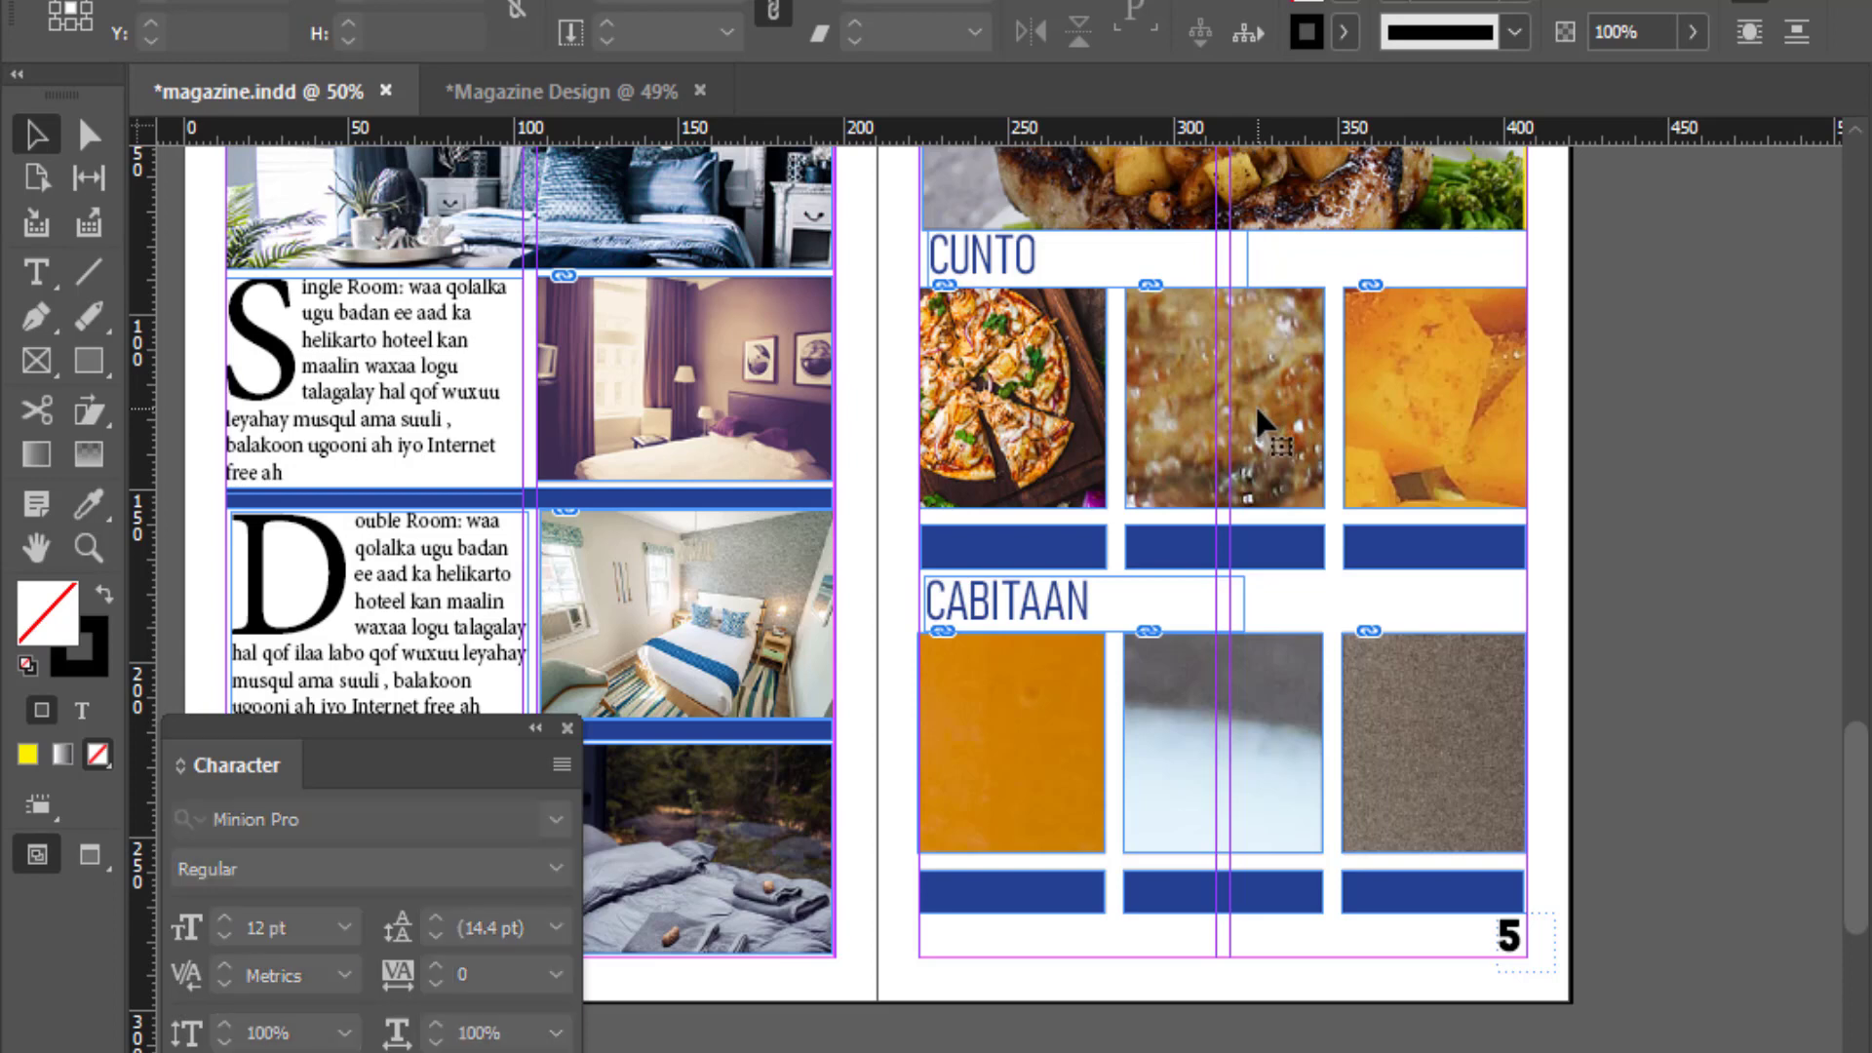
key(ctrl+minus)
key(ctrl+minus)
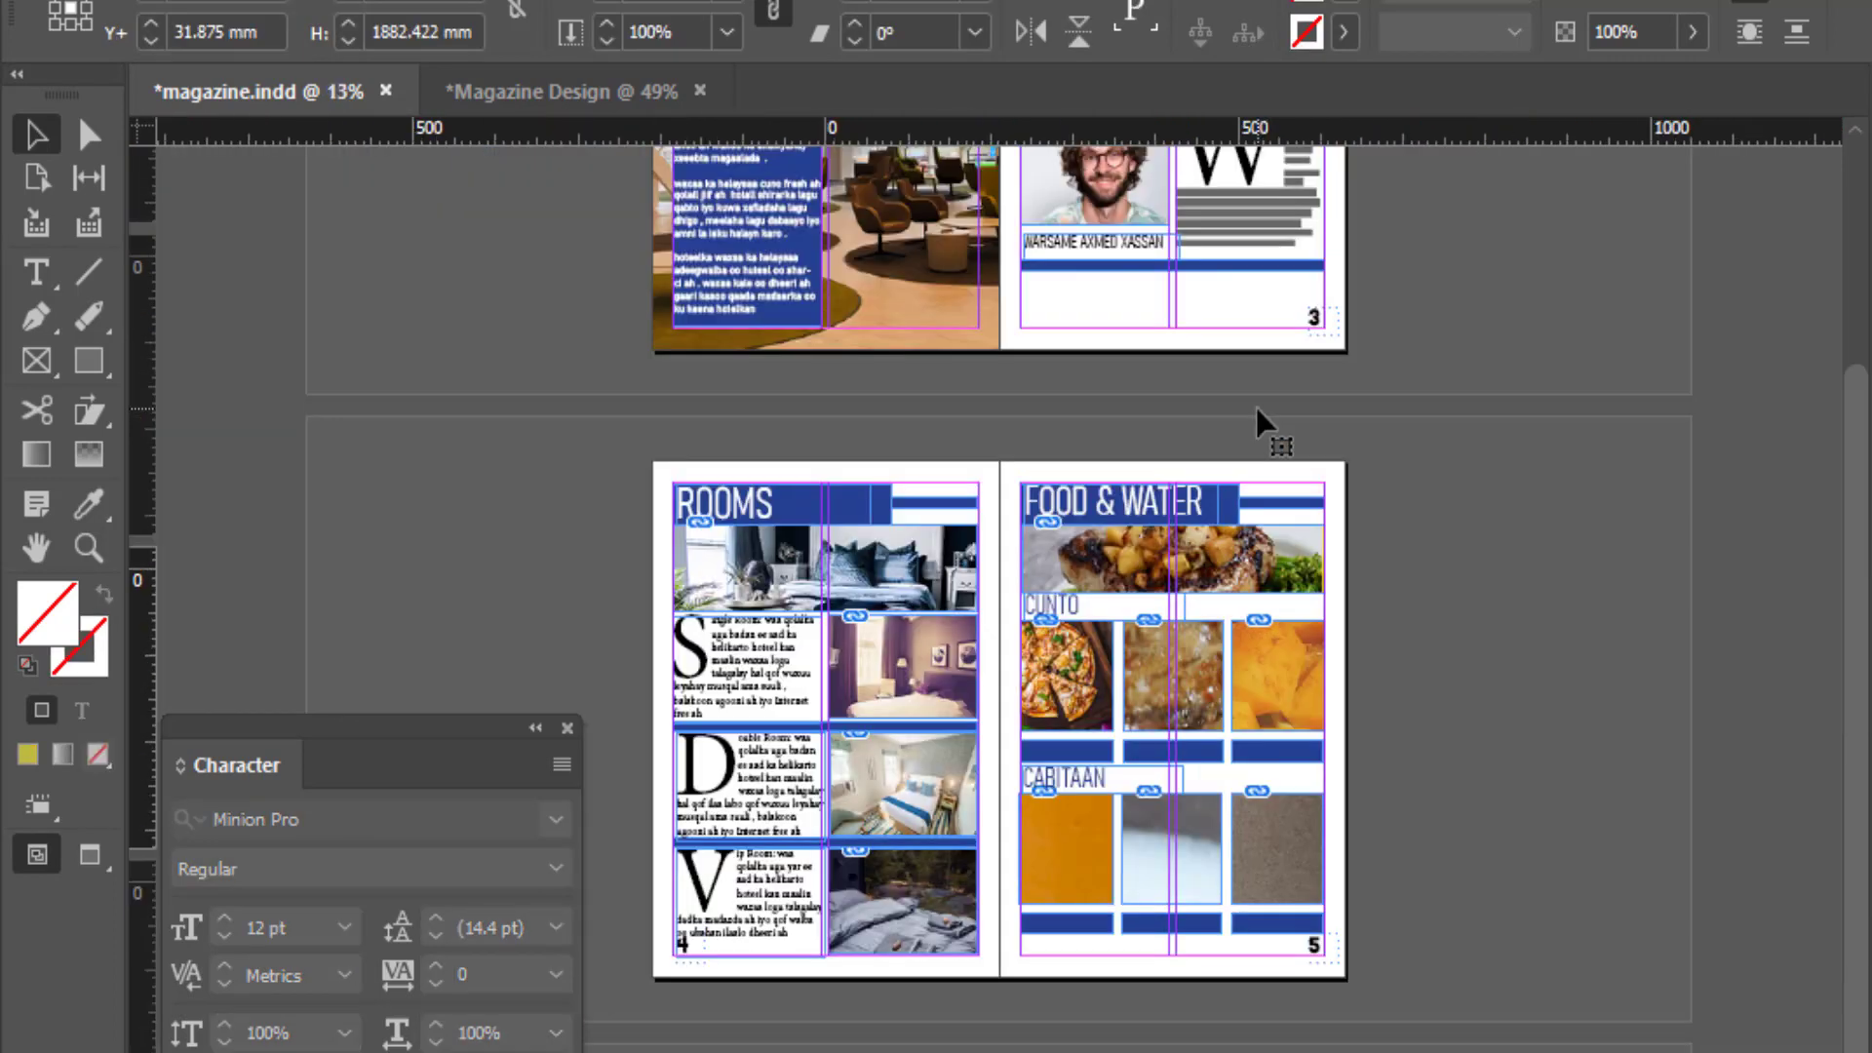
key(ctrl+minus)
drag(1237, 396, 952, 848)
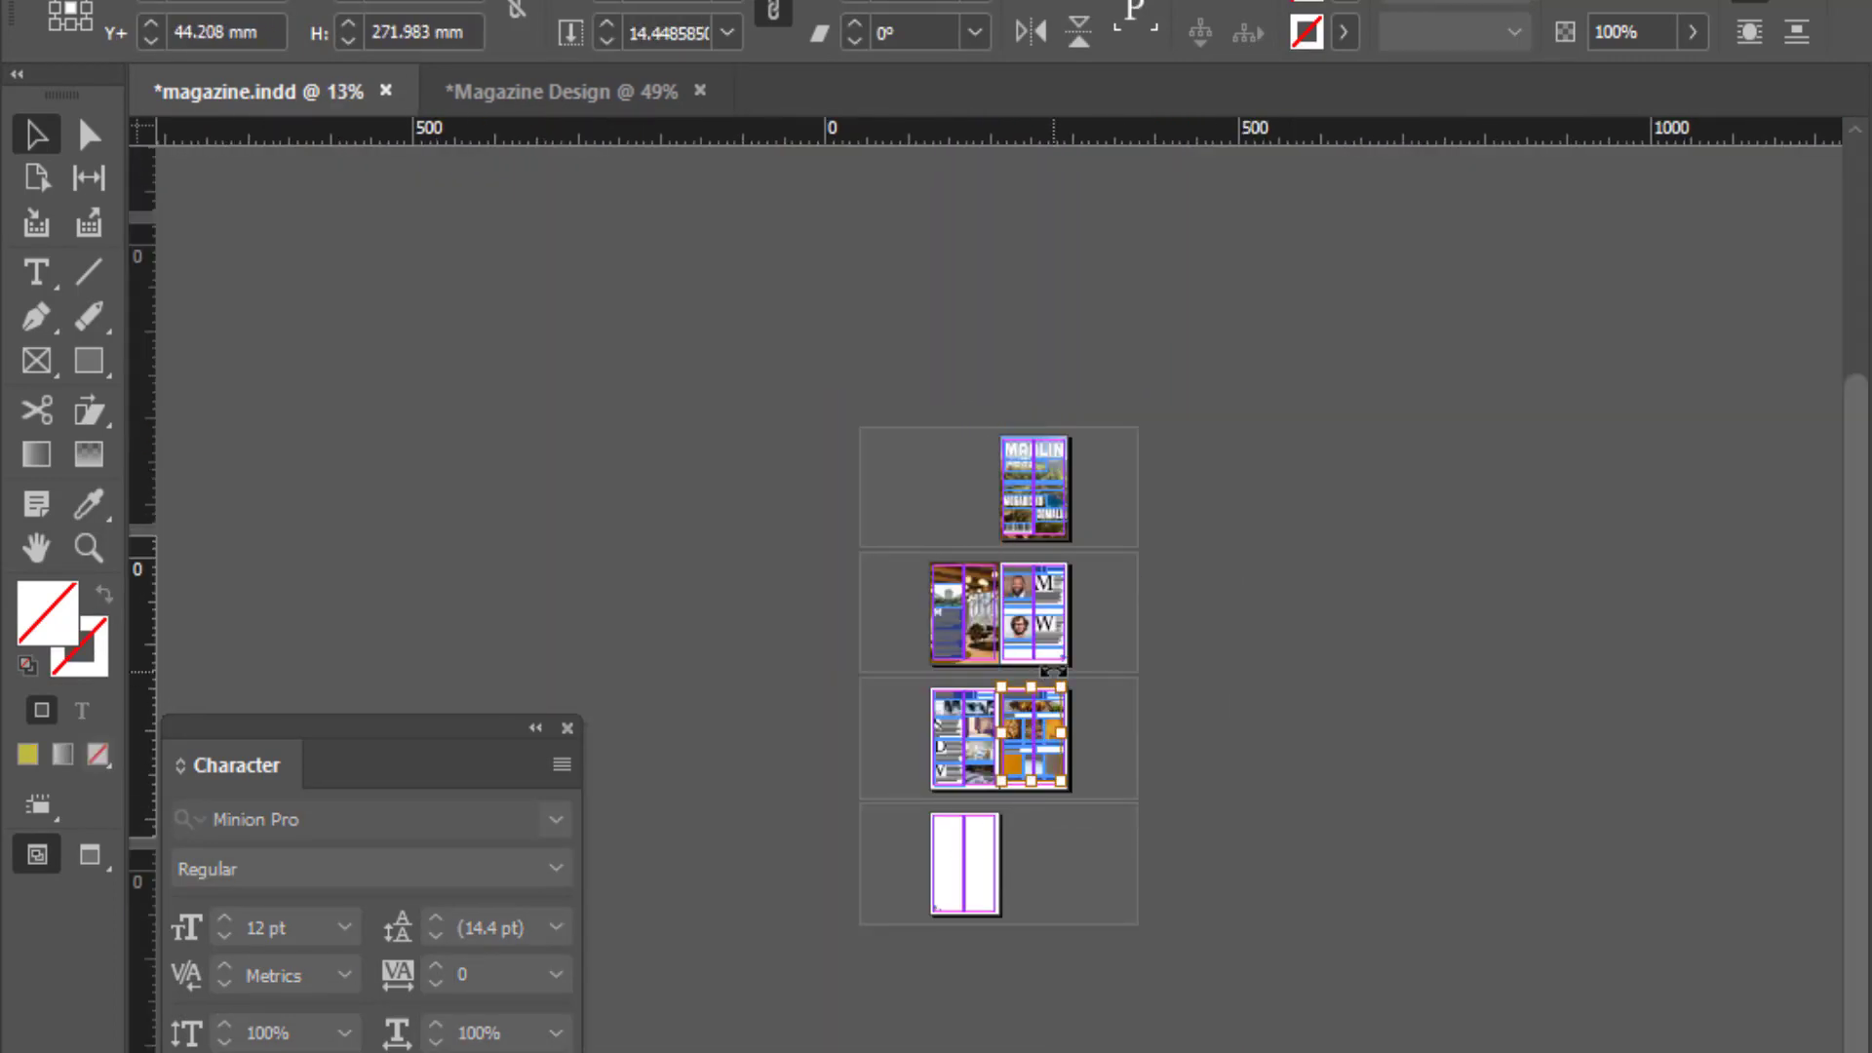
click(1067, 466)
drag(1067, 466, 1079, 695)
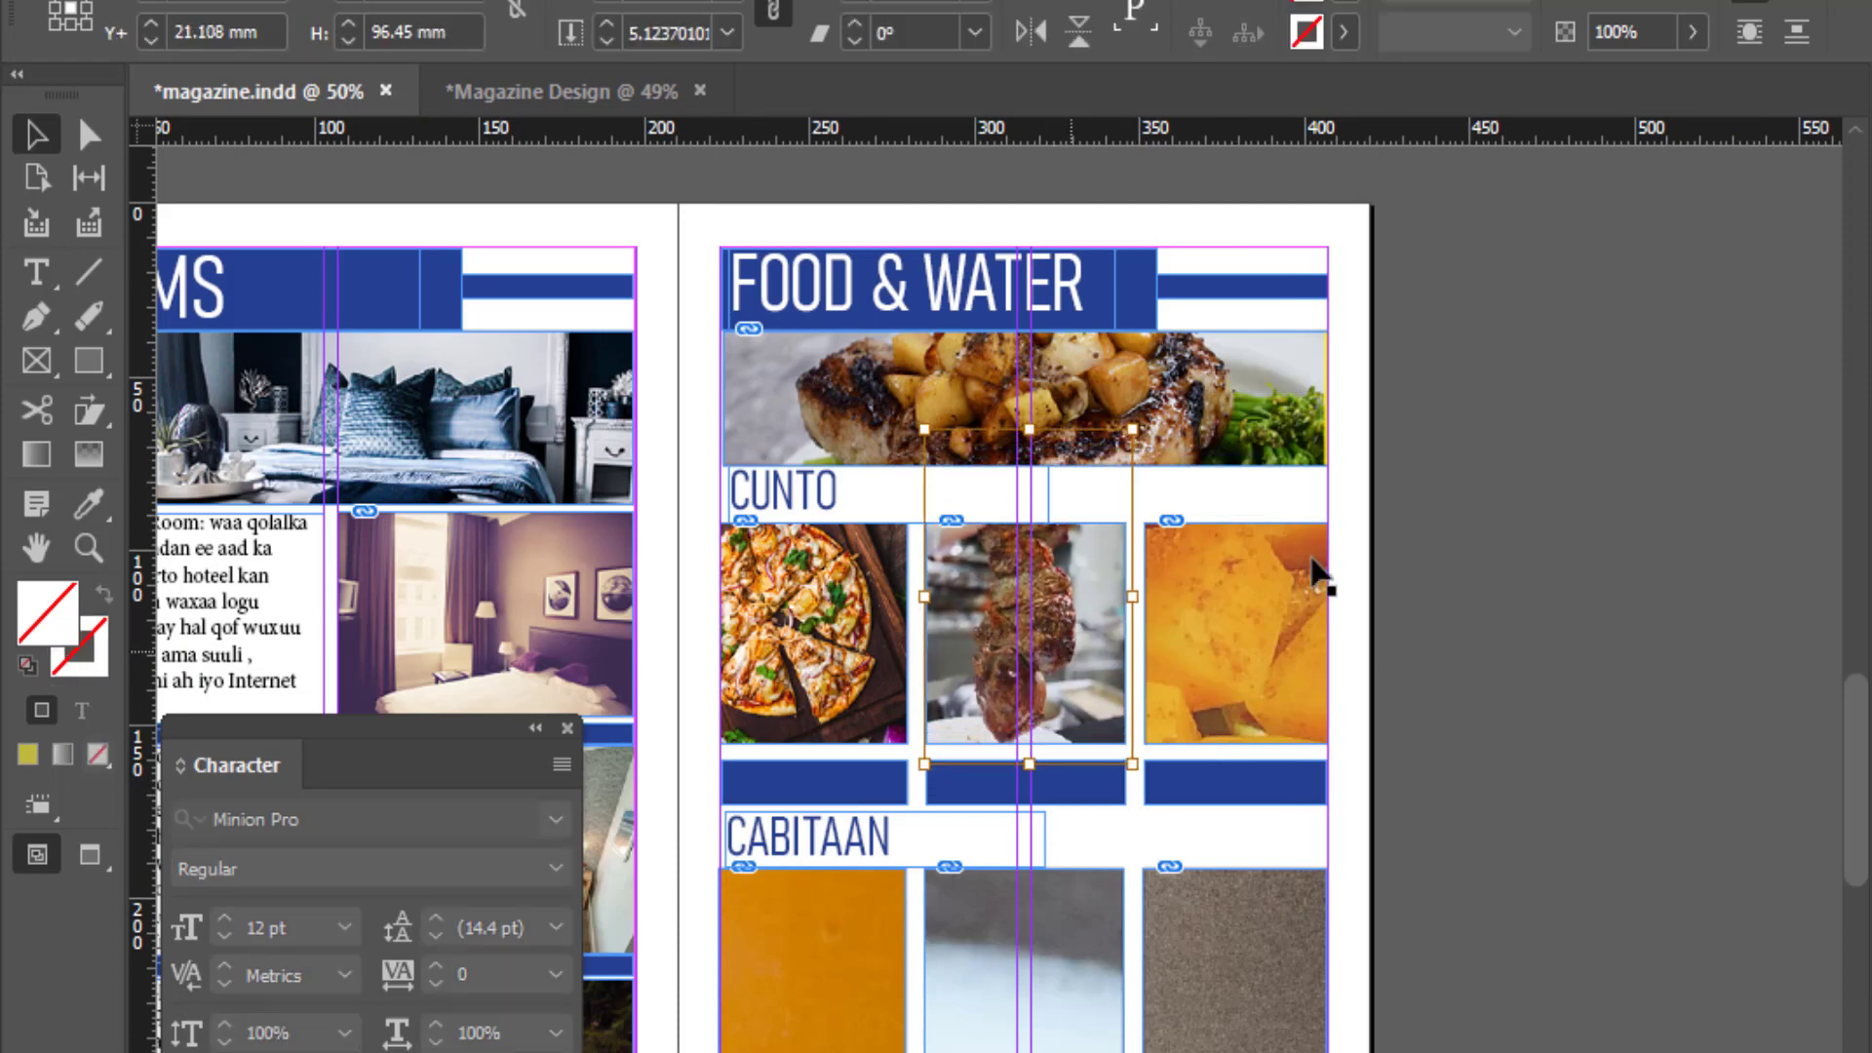
key(ctrl+minus)
key(ctrl+minus)
key(ctrl+minus)
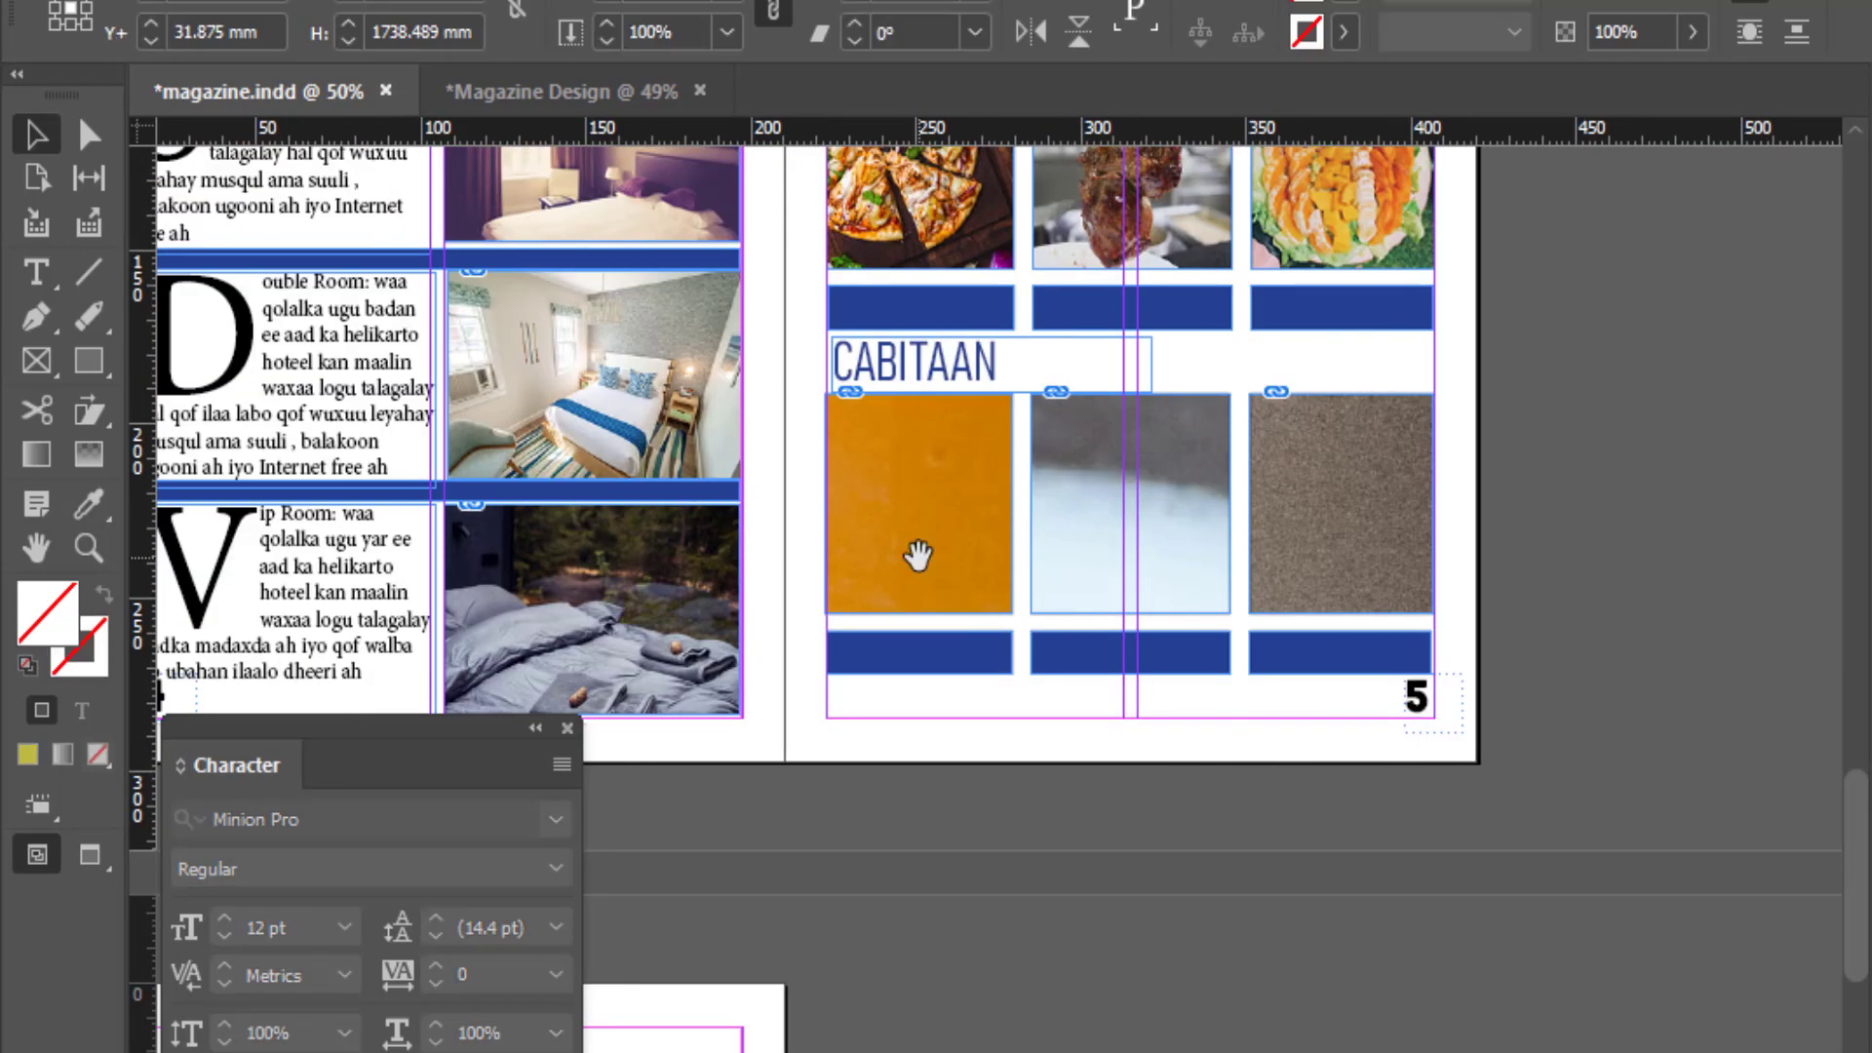
mouse_move(1079, 694)
mouse_down()
mouse_move(1201, 463)
mouse_move(997, 823)
mouse_move(1044, 711)
mouse_move(1115, 389)
mouse_move(1282, 680)
mouse_move(786, 919)
mouse_move(1097, 751)
mouse_move(865, 783)
mouse_move(1173, 566)
mouse_up()
key(ctrl+equal)
key(ctrl+equal)
key(ctrl+equal)
key(ctrl+minus)
key(ctrl+minus)
key(ctrl+minus)
key(ctrl+alt+2)
key(ctrl+alt+2)
key(ctrl+alt+2)
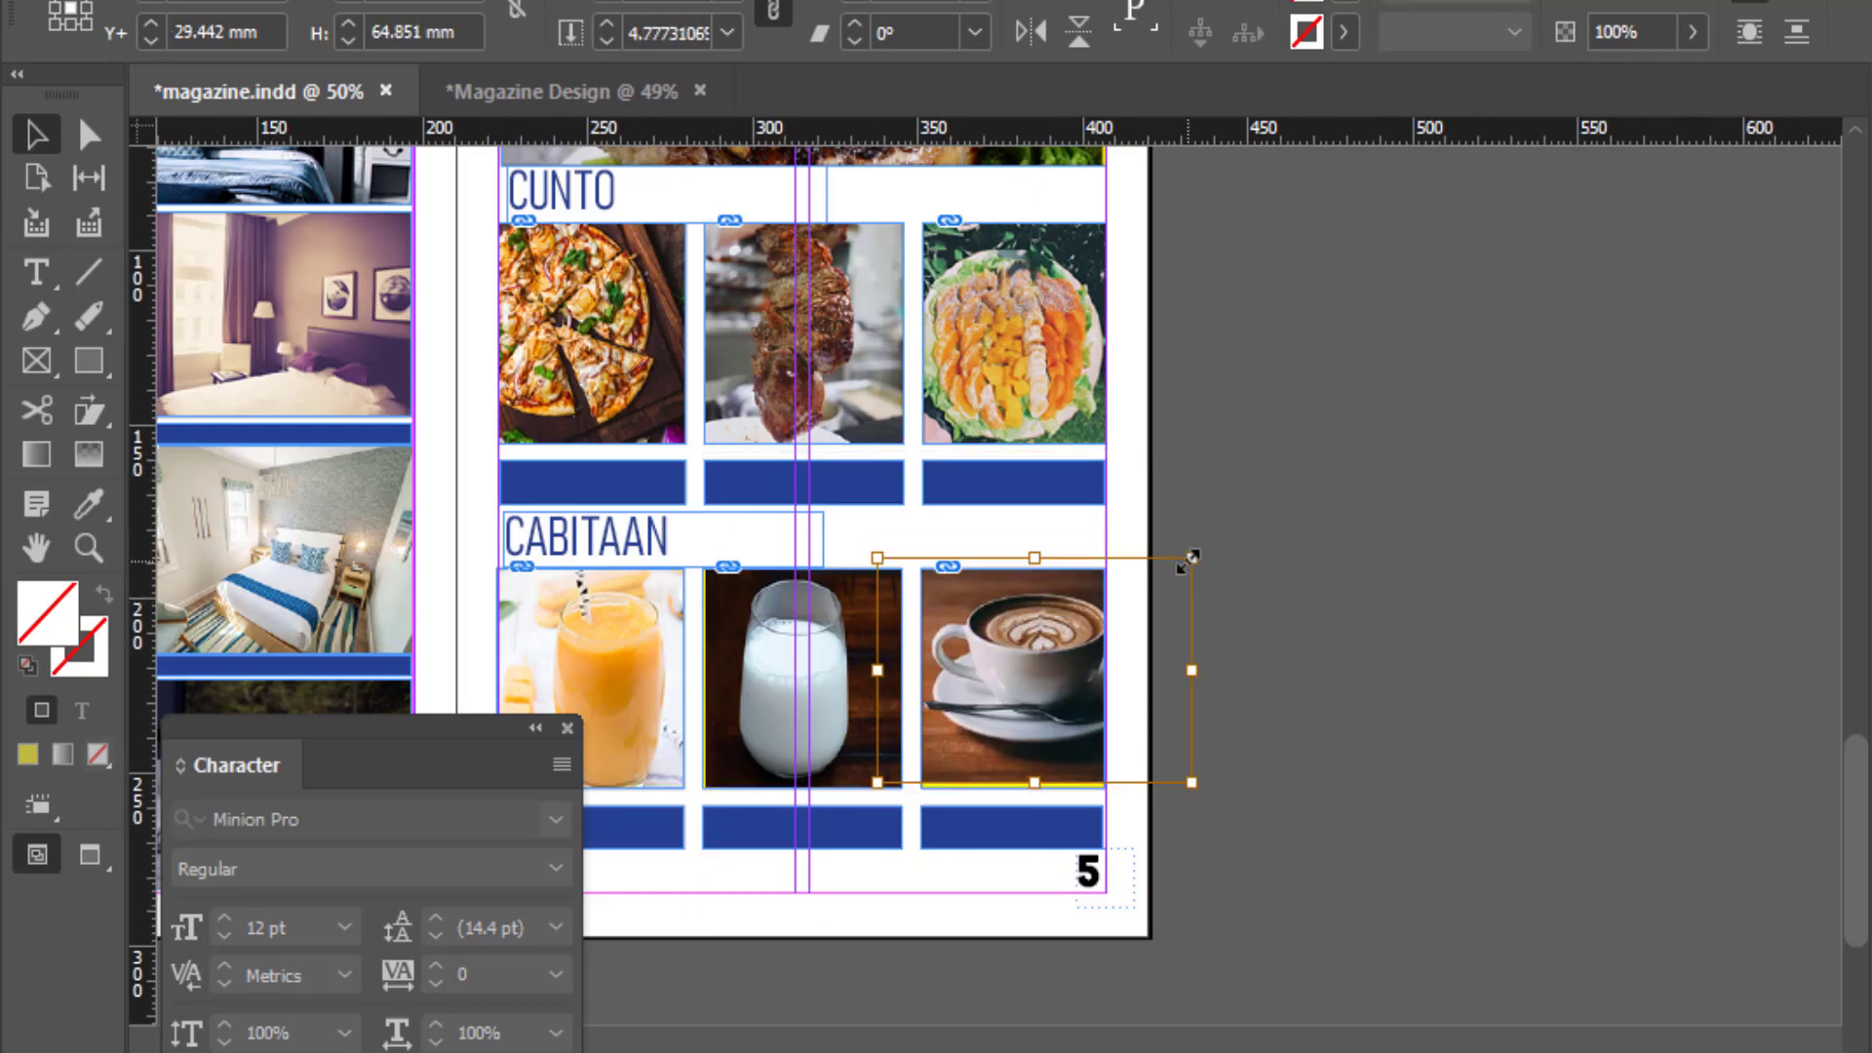
key(Delete)
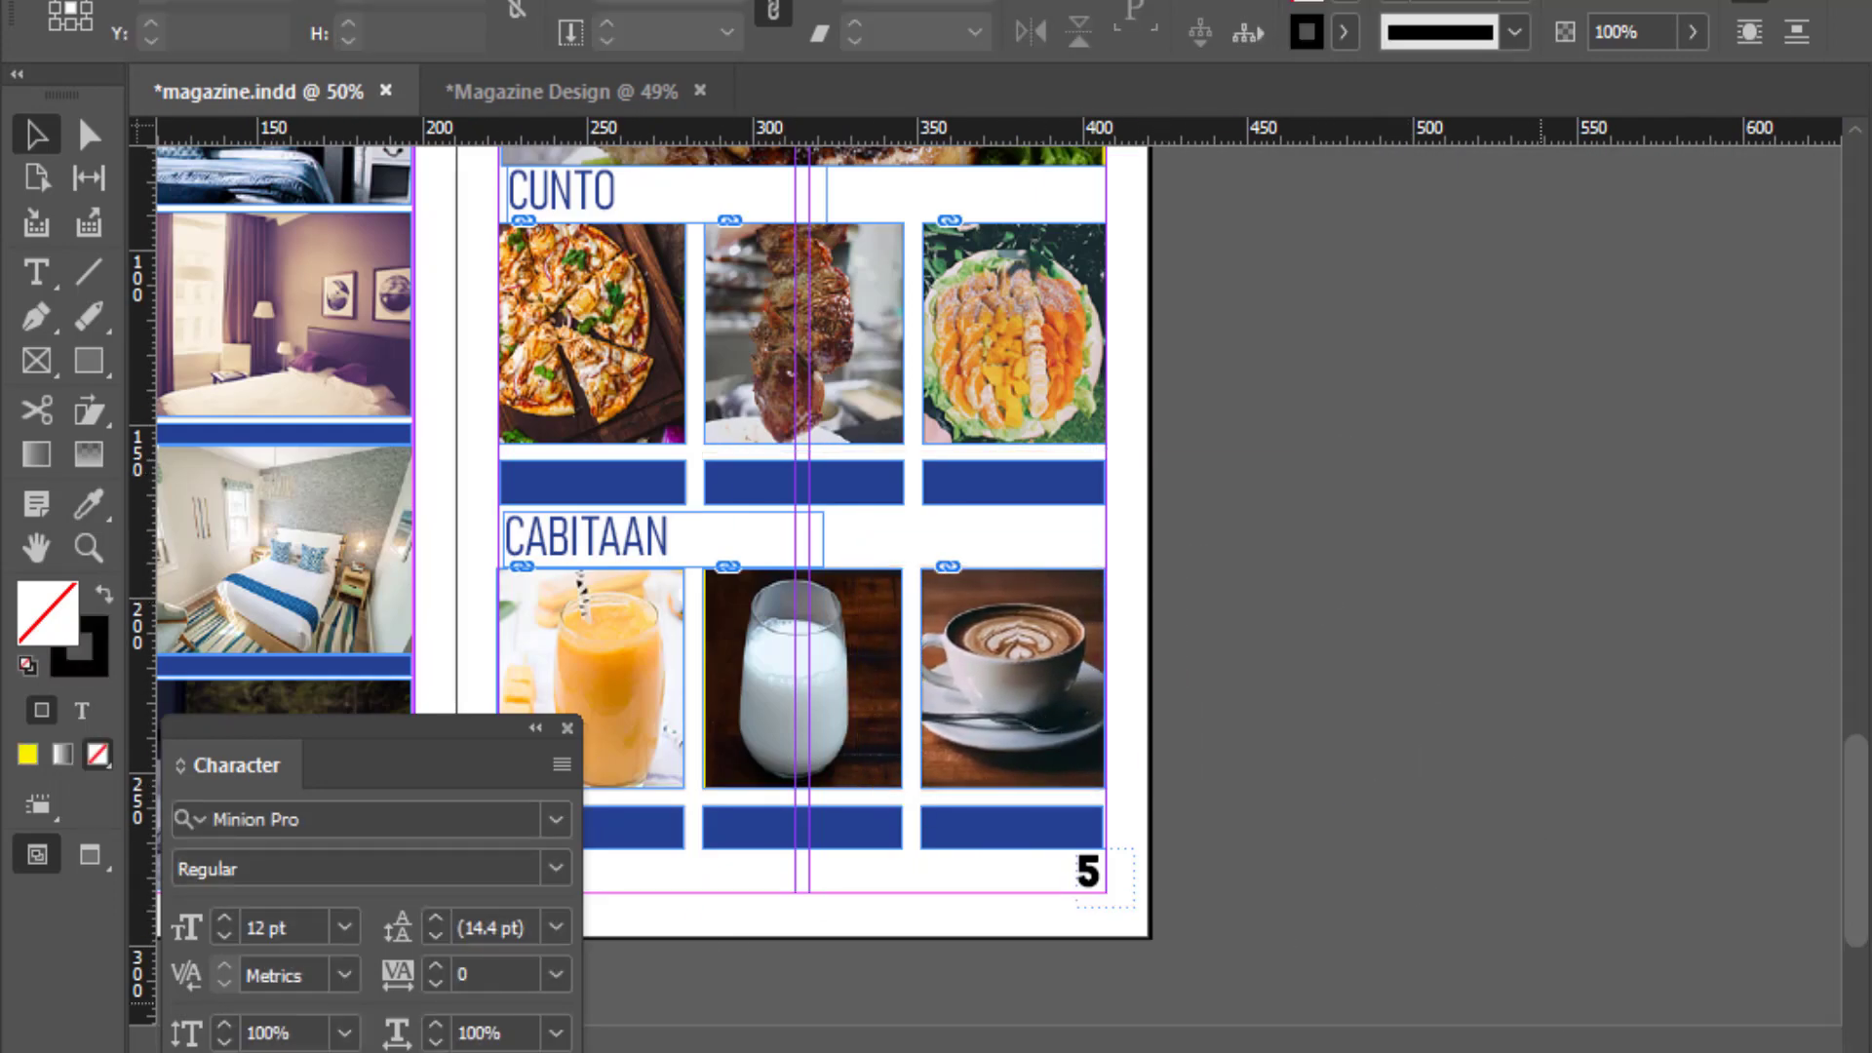
scroll(1385, 1014, left, 3)
scroll(1384, 1013, left, 3)
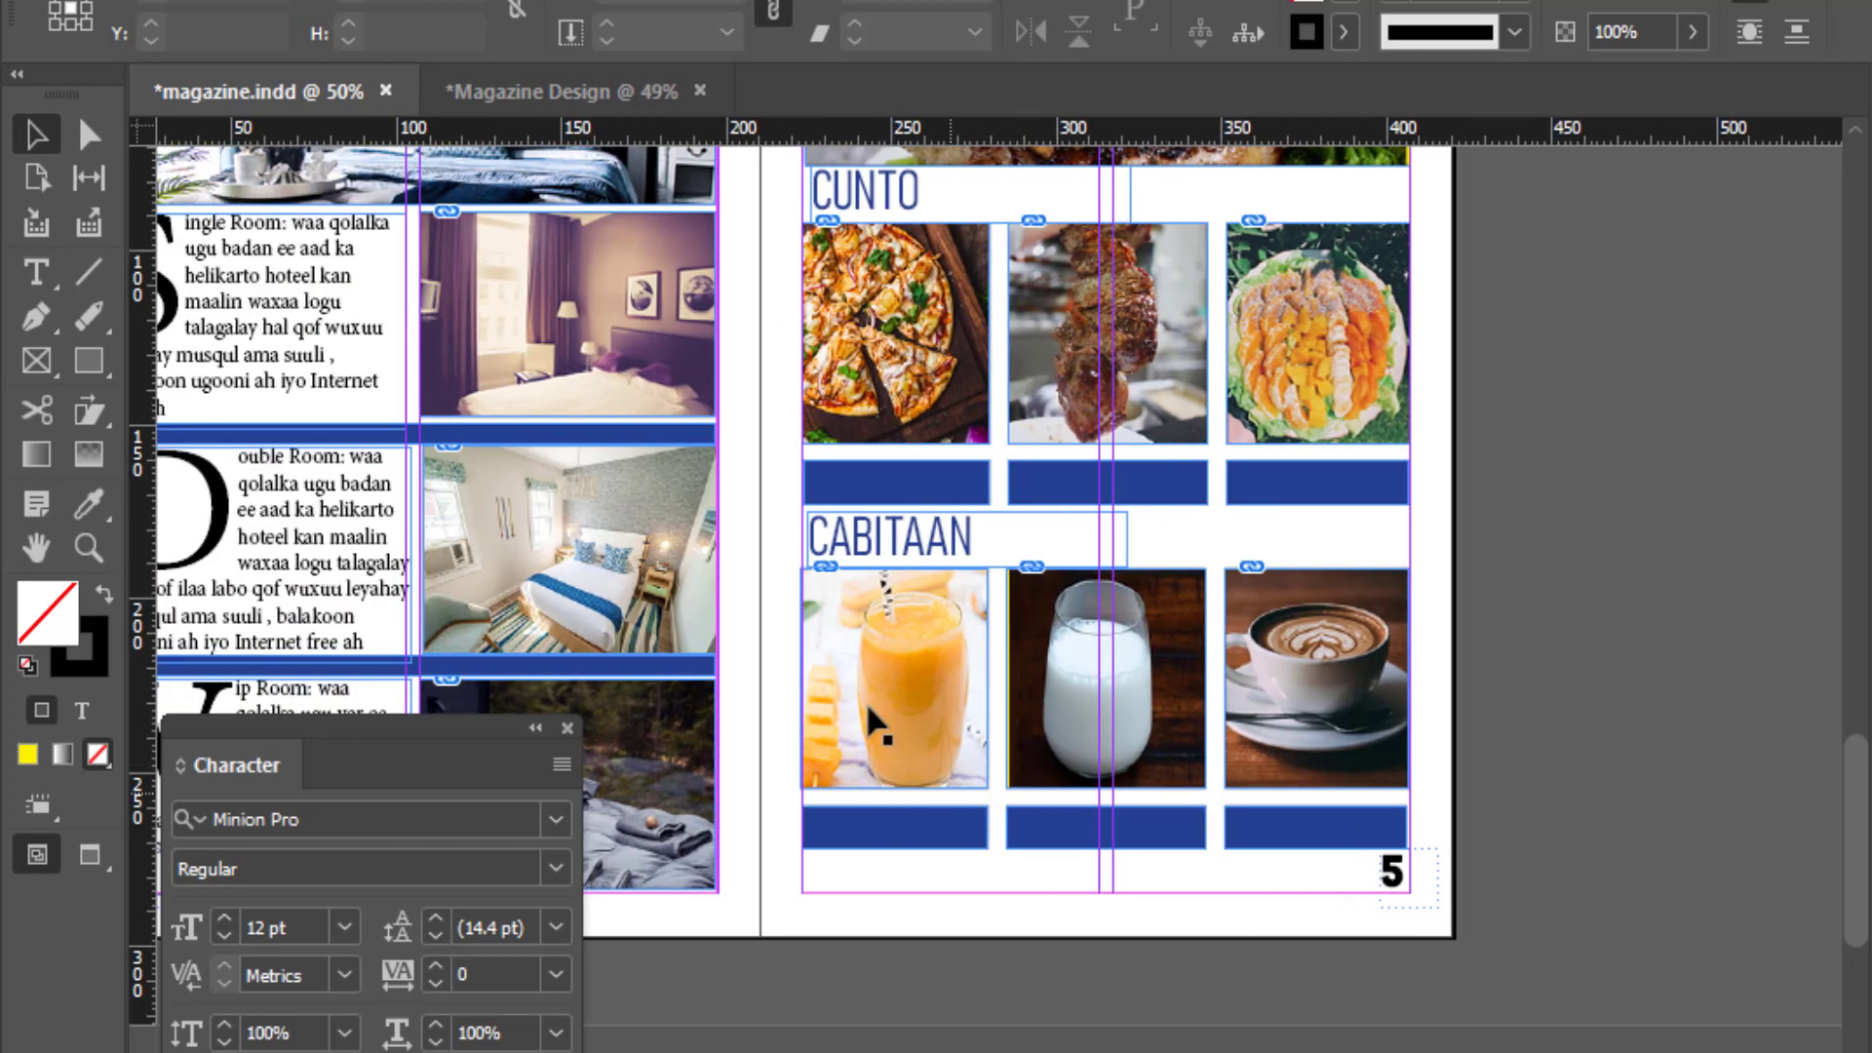
scroll(872, 726, up, 2)
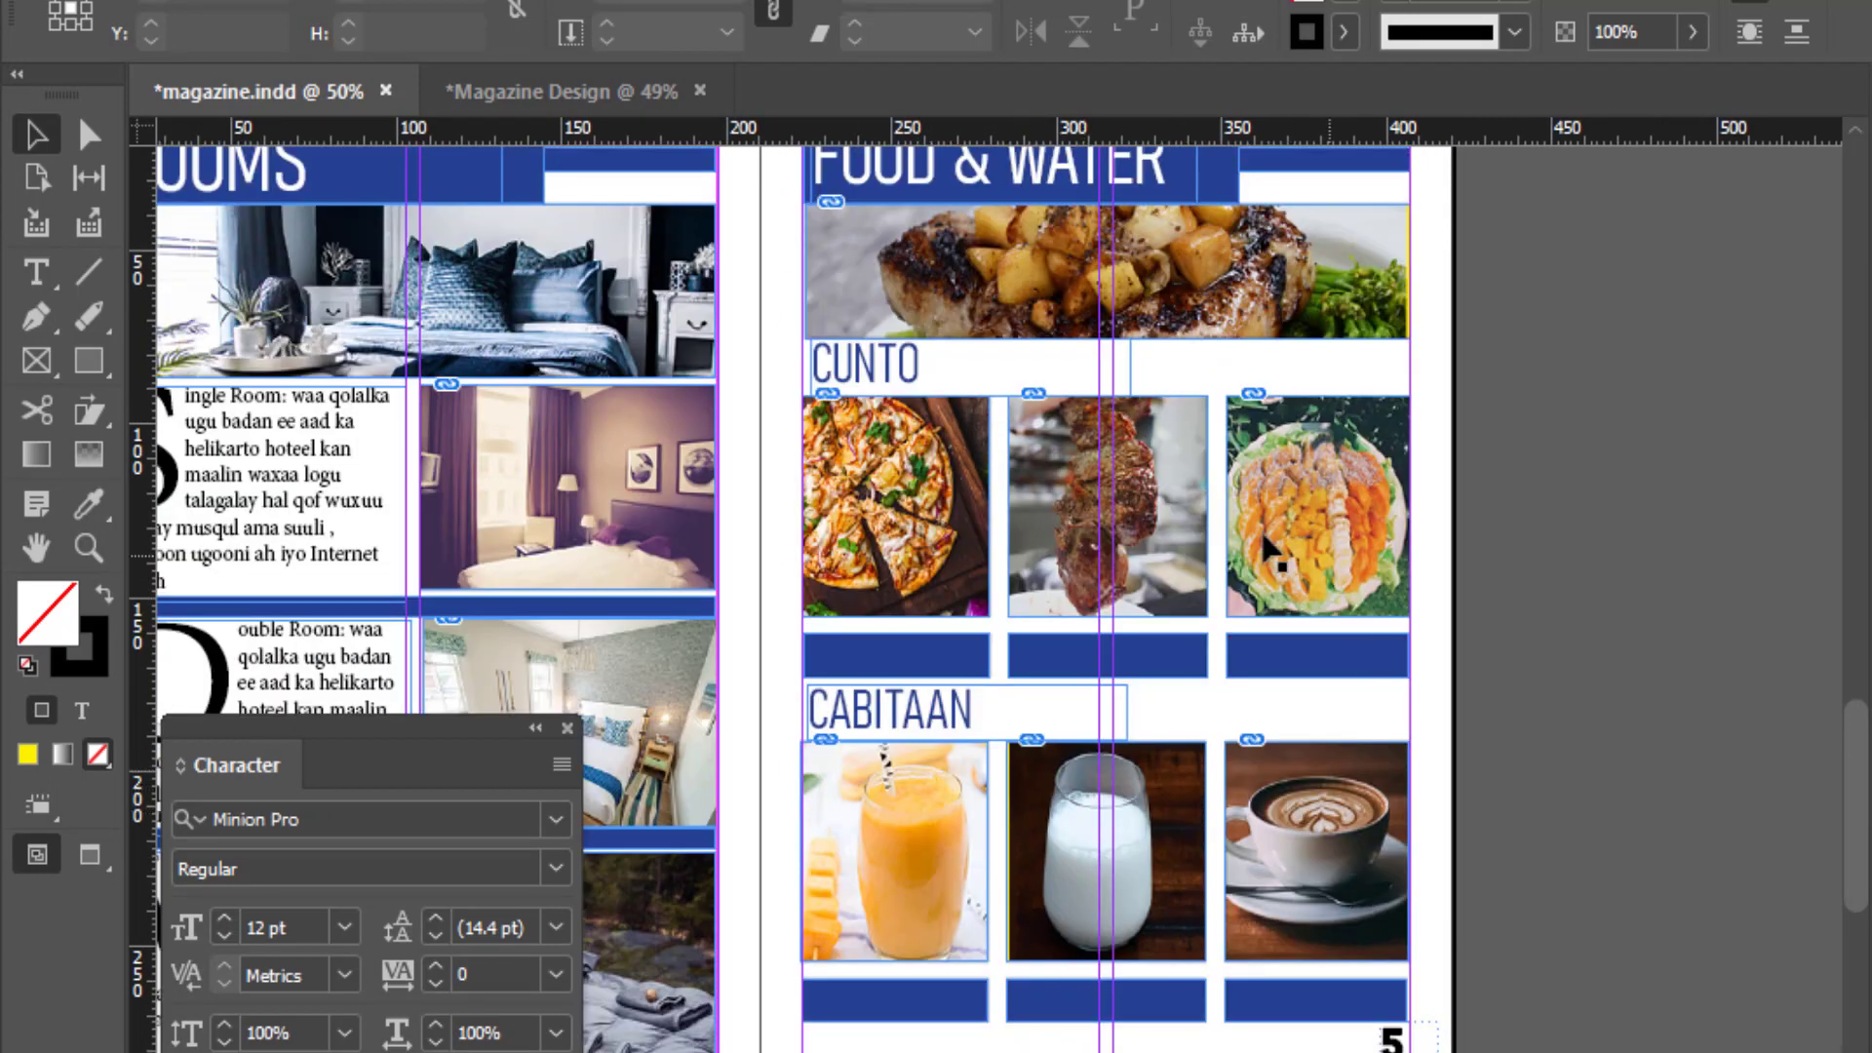
scroll(1267, 551, up, 1)
scroll(924, 644, up, 1)
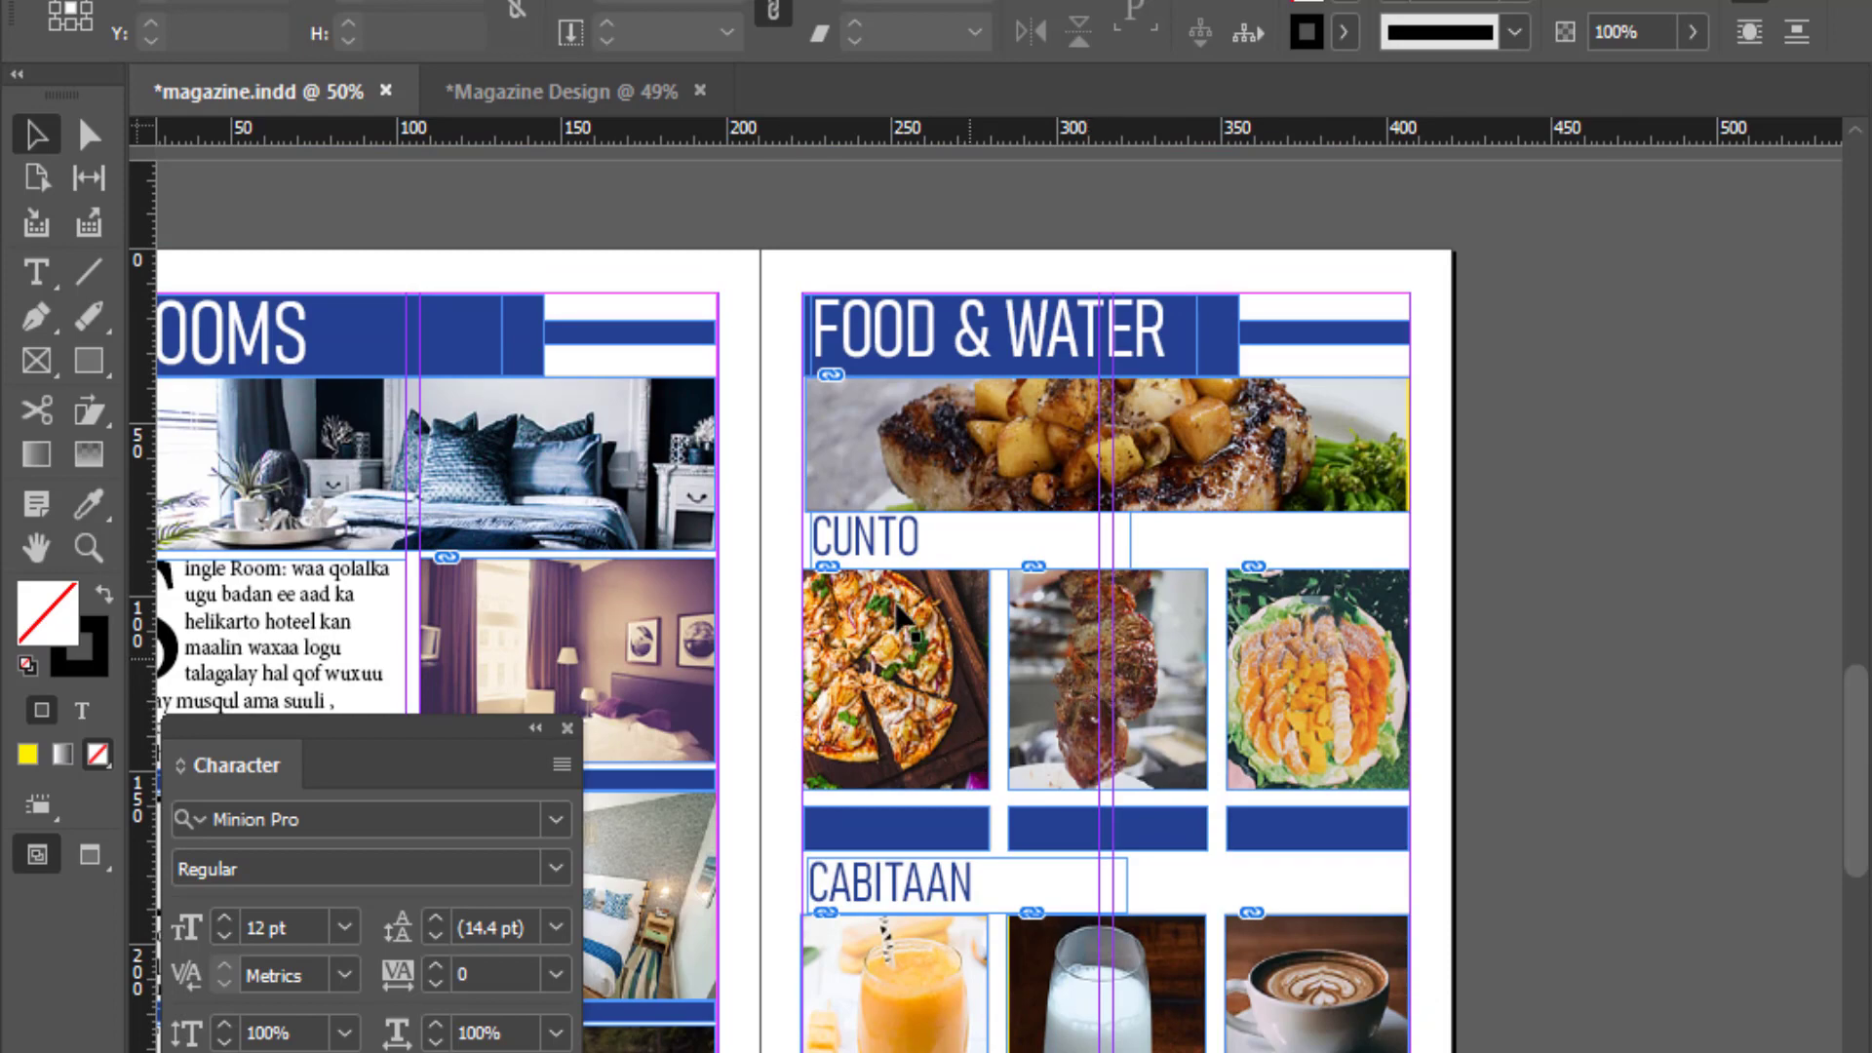
Step: Set the pizza and kebab photos to High Quality Display
click(1017, 448)
right_click(1017, 448)
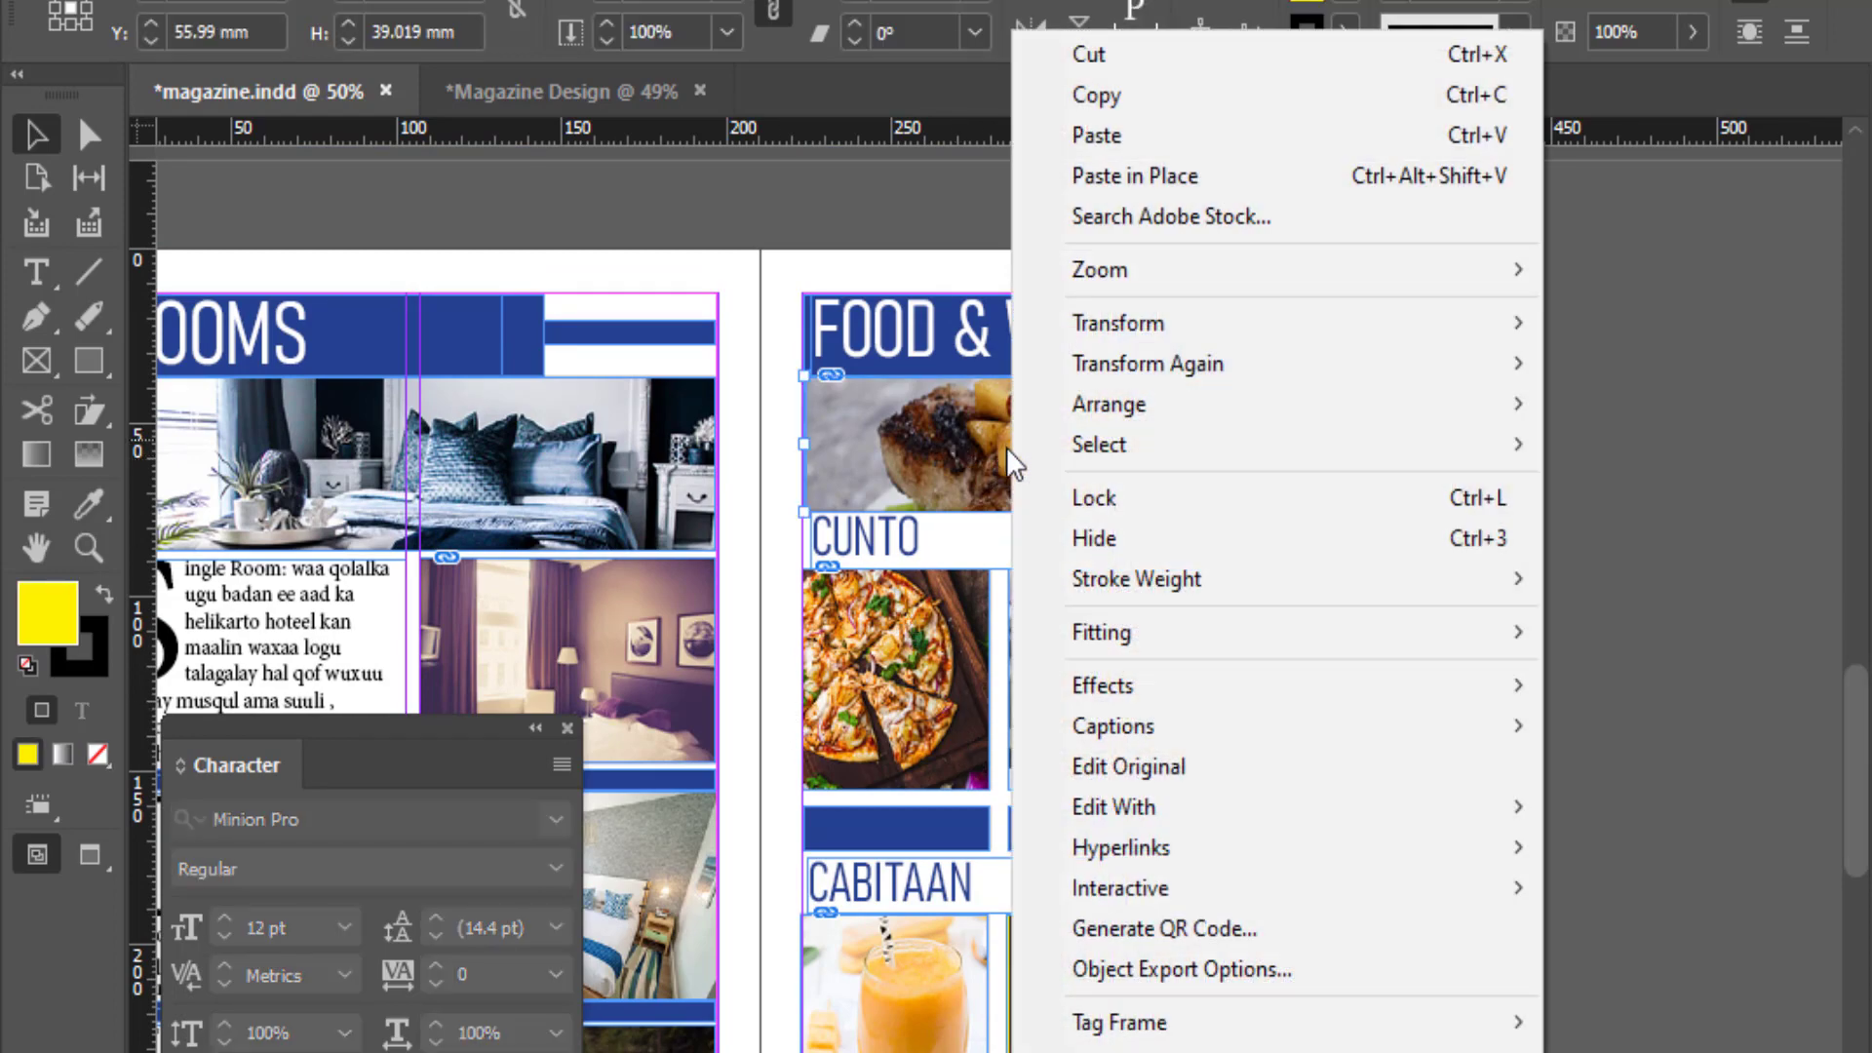
mouse_move(482, 913)
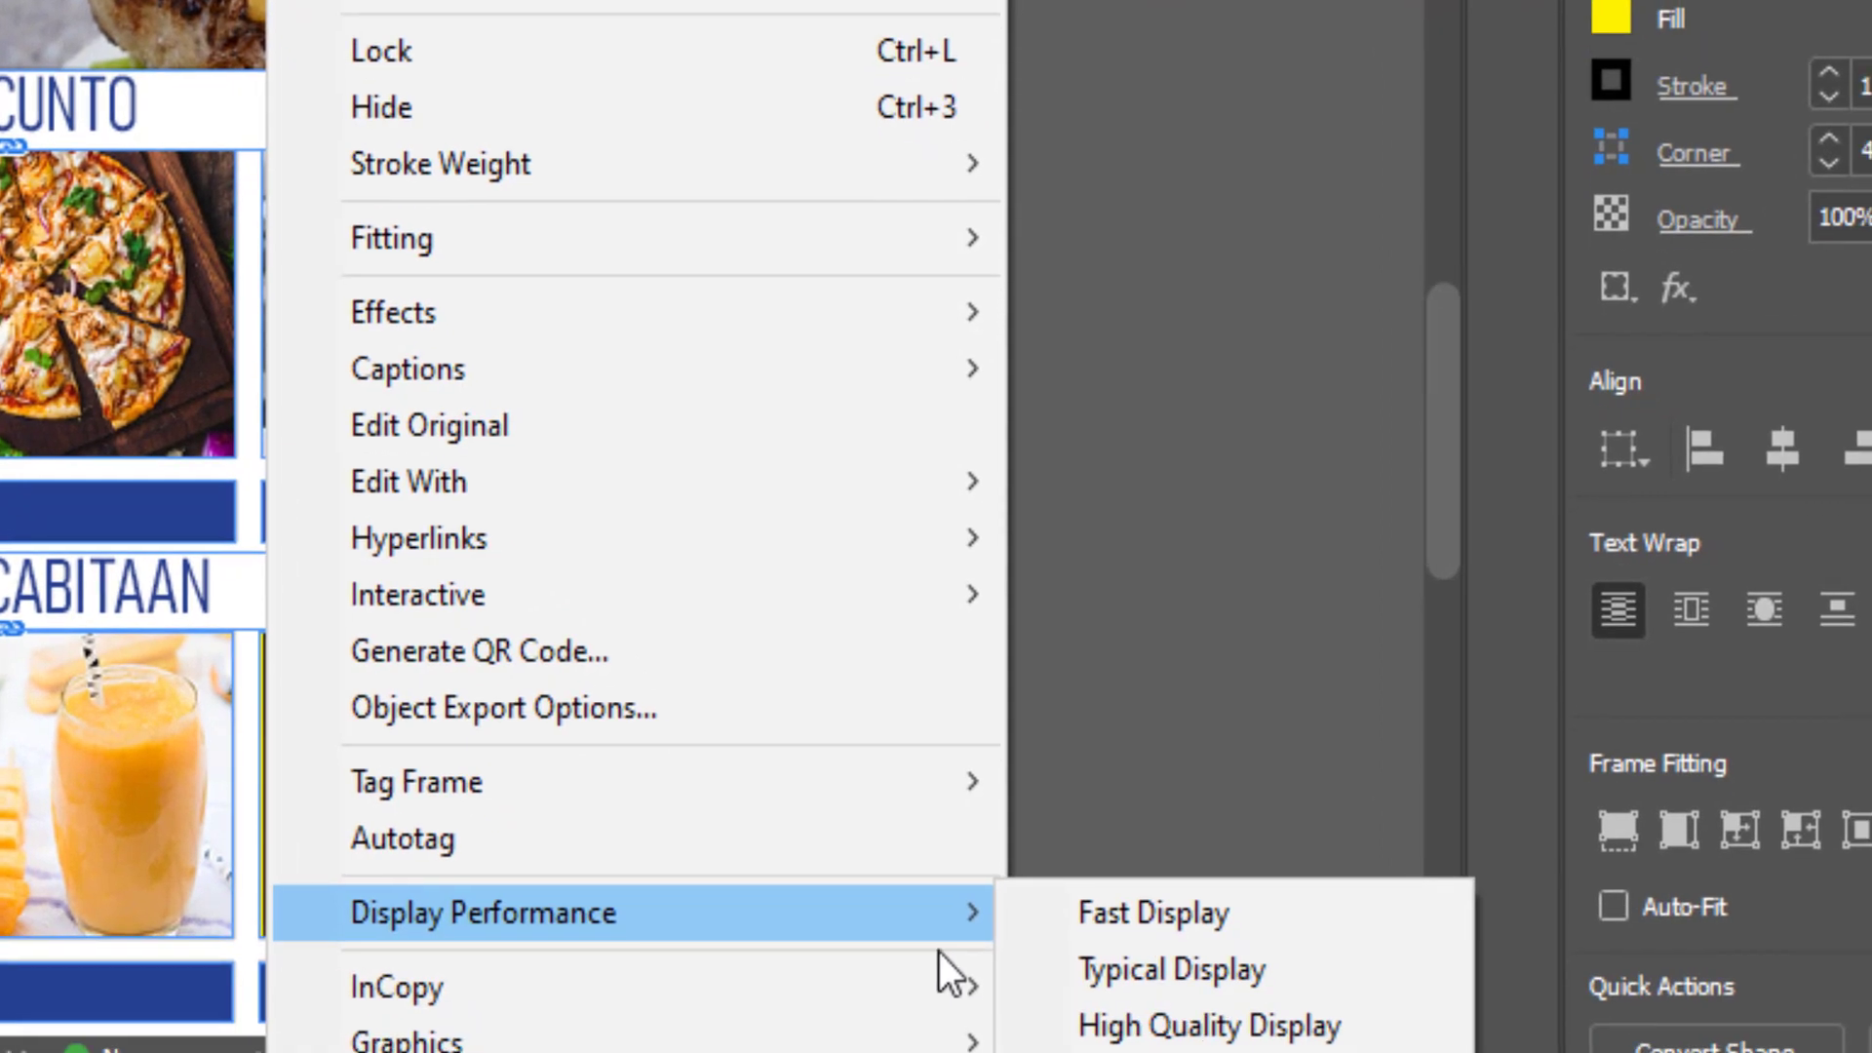
click(1121, 1004)
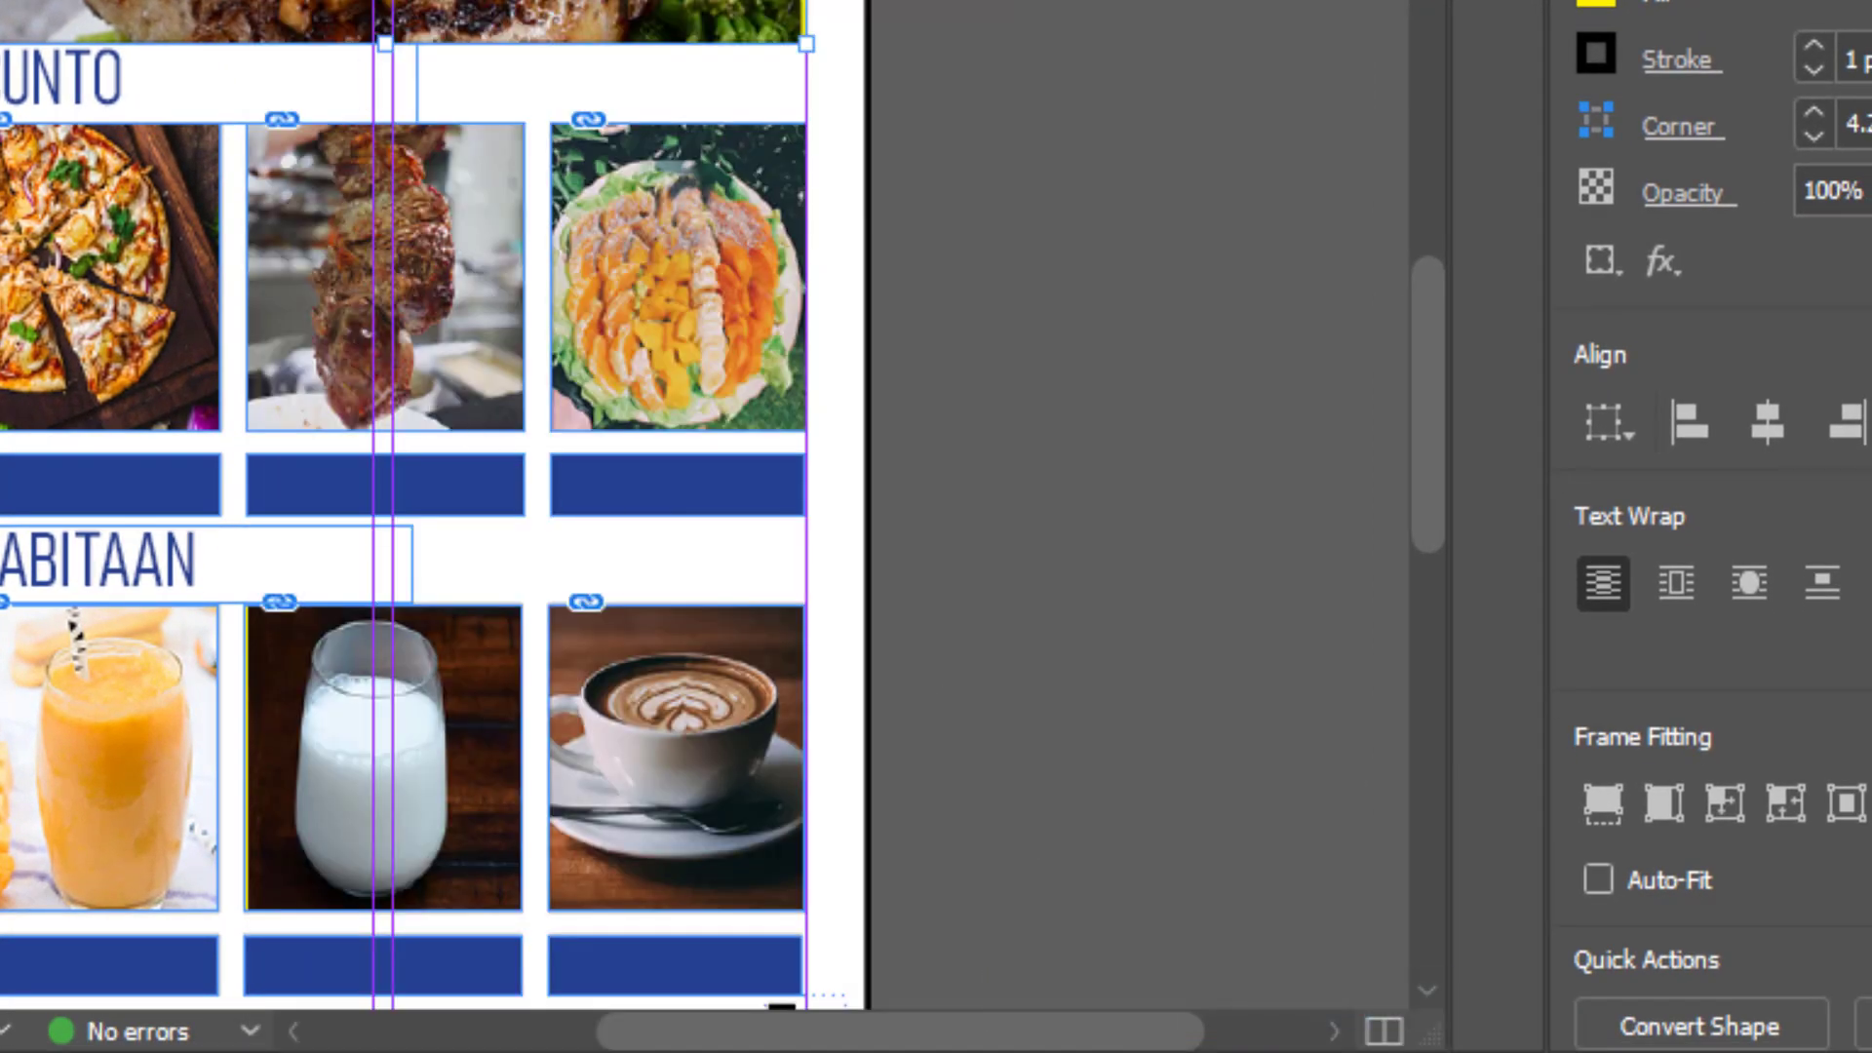
click(87, 257)
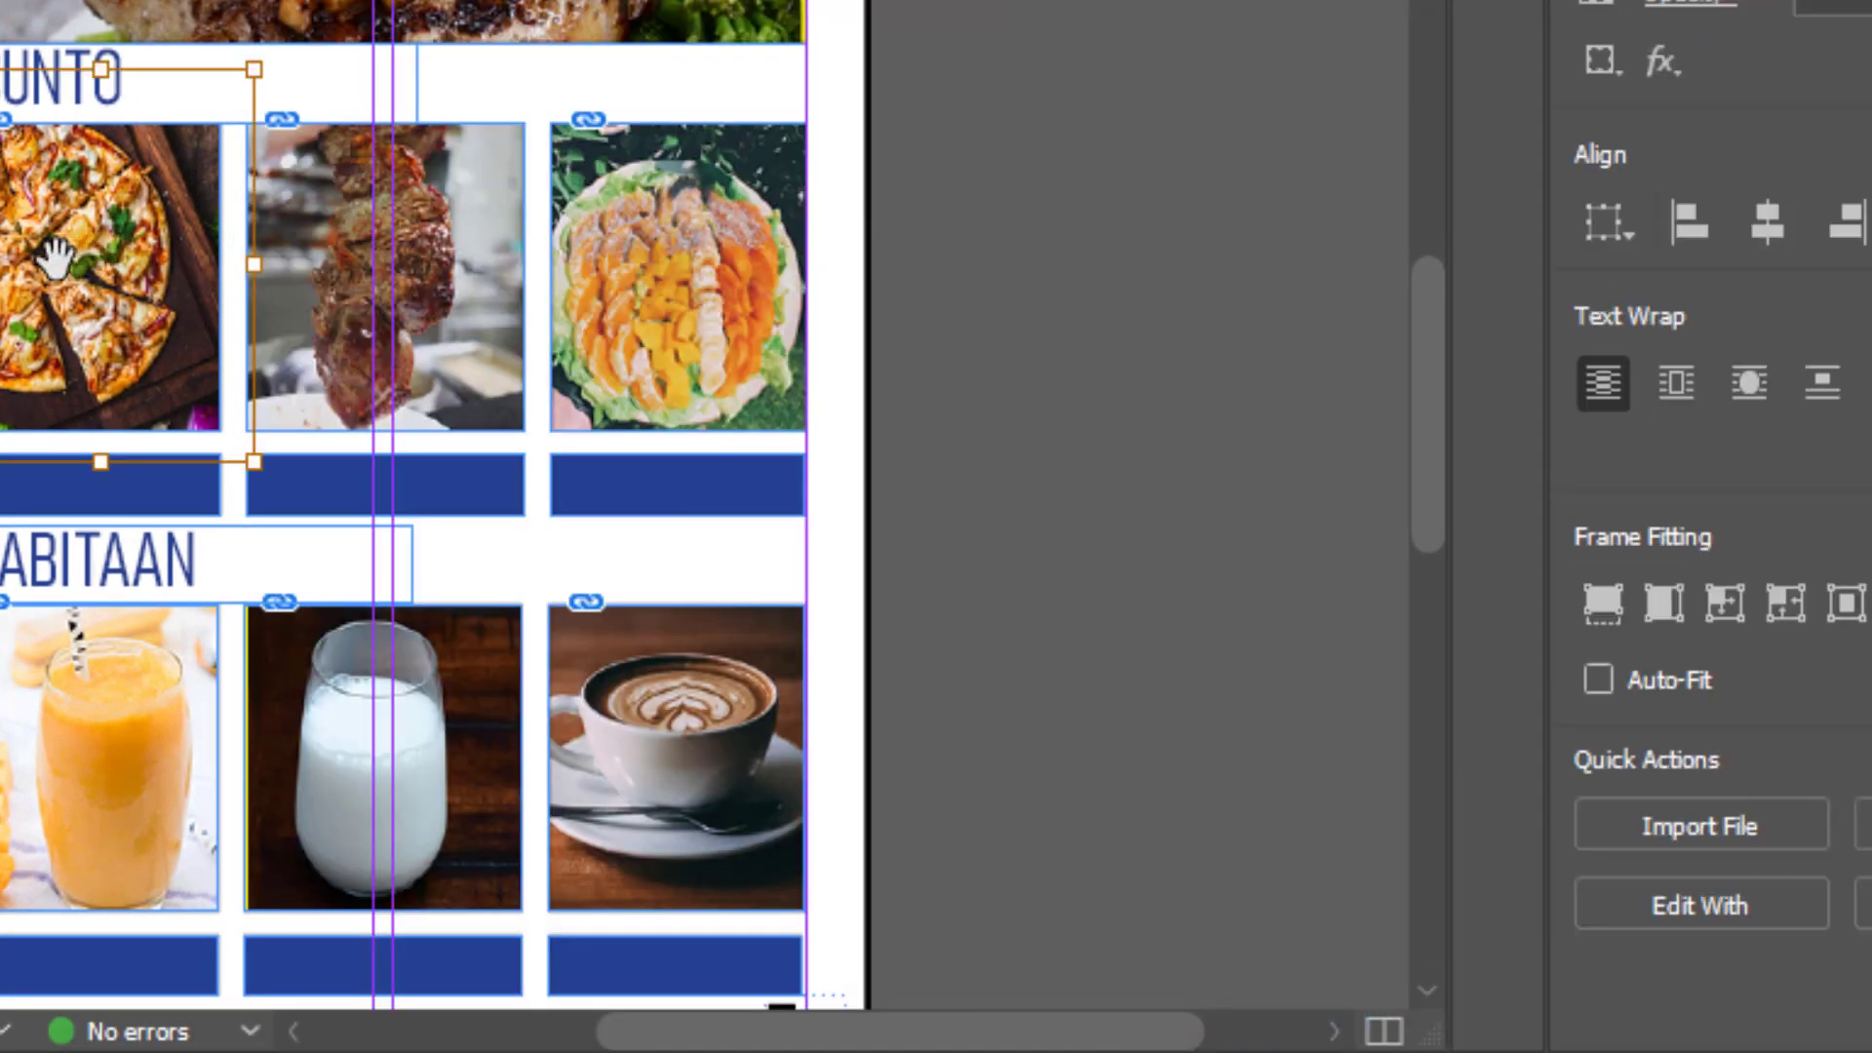
right_click(57, 283)
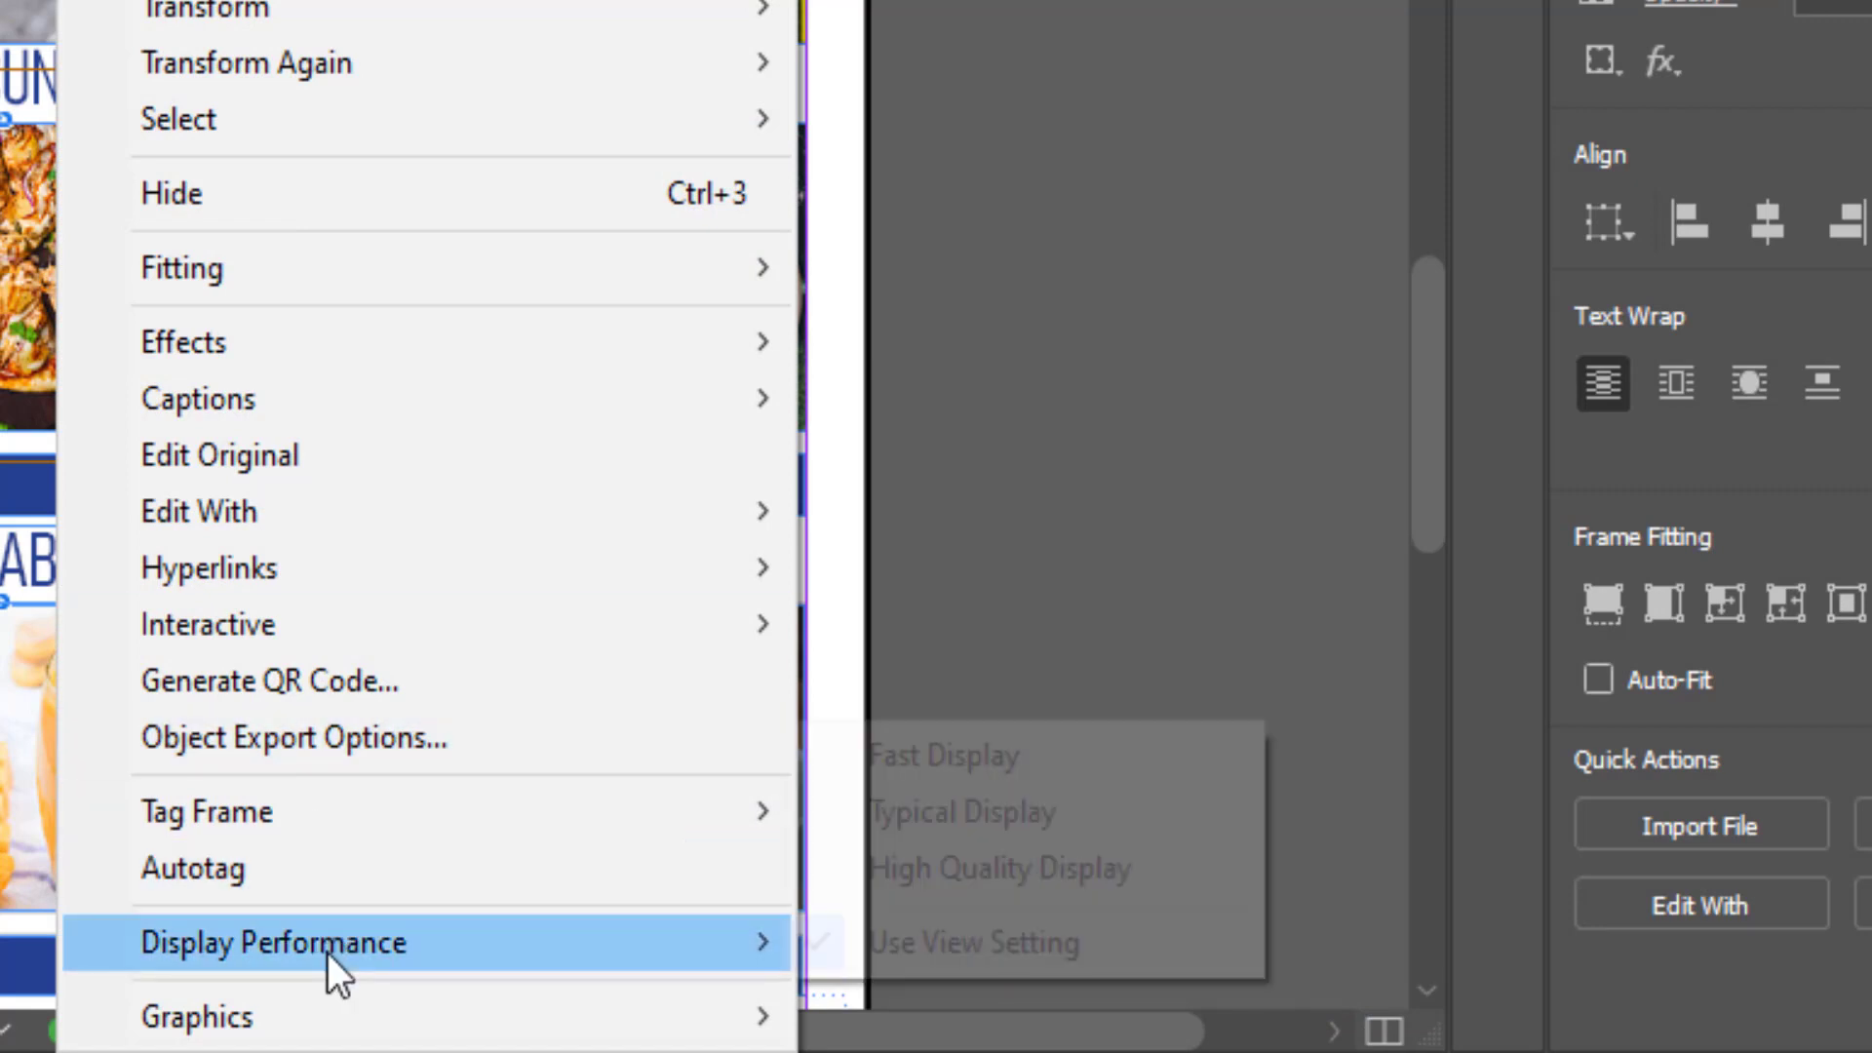
click(928, 877)
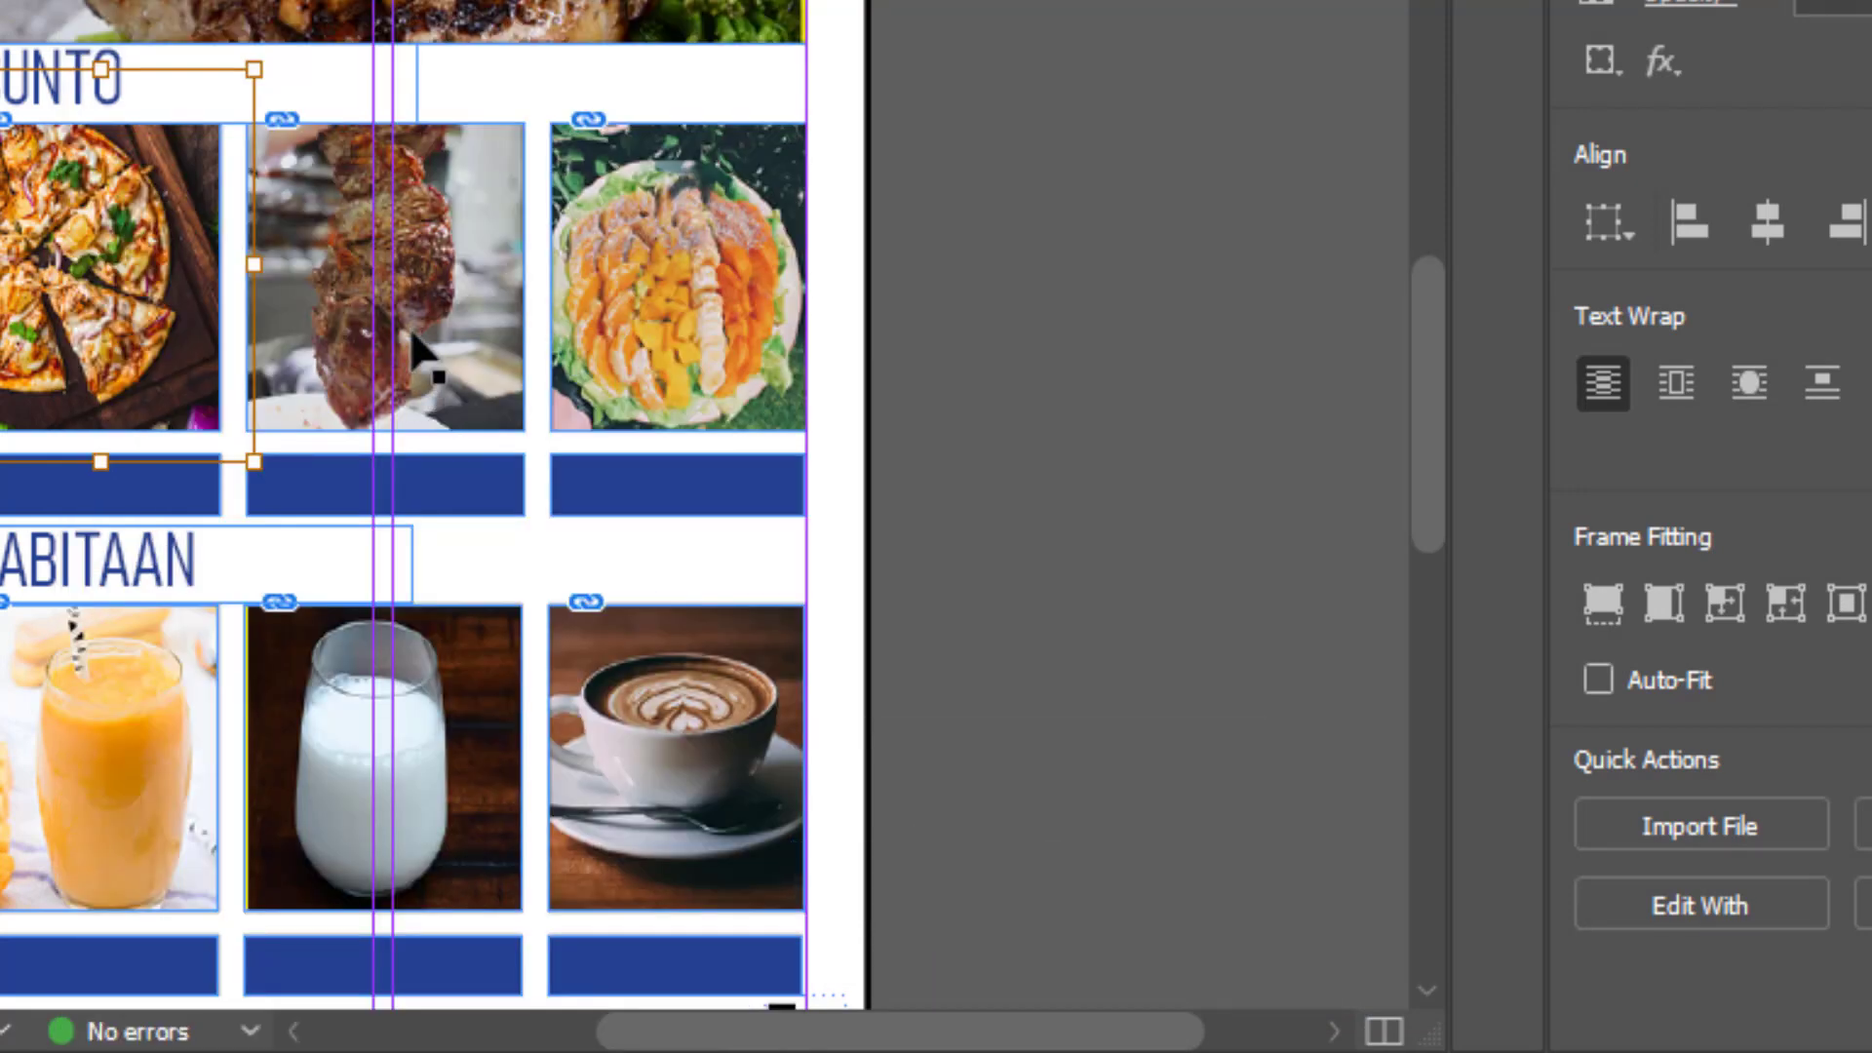
right_click(434, 269)
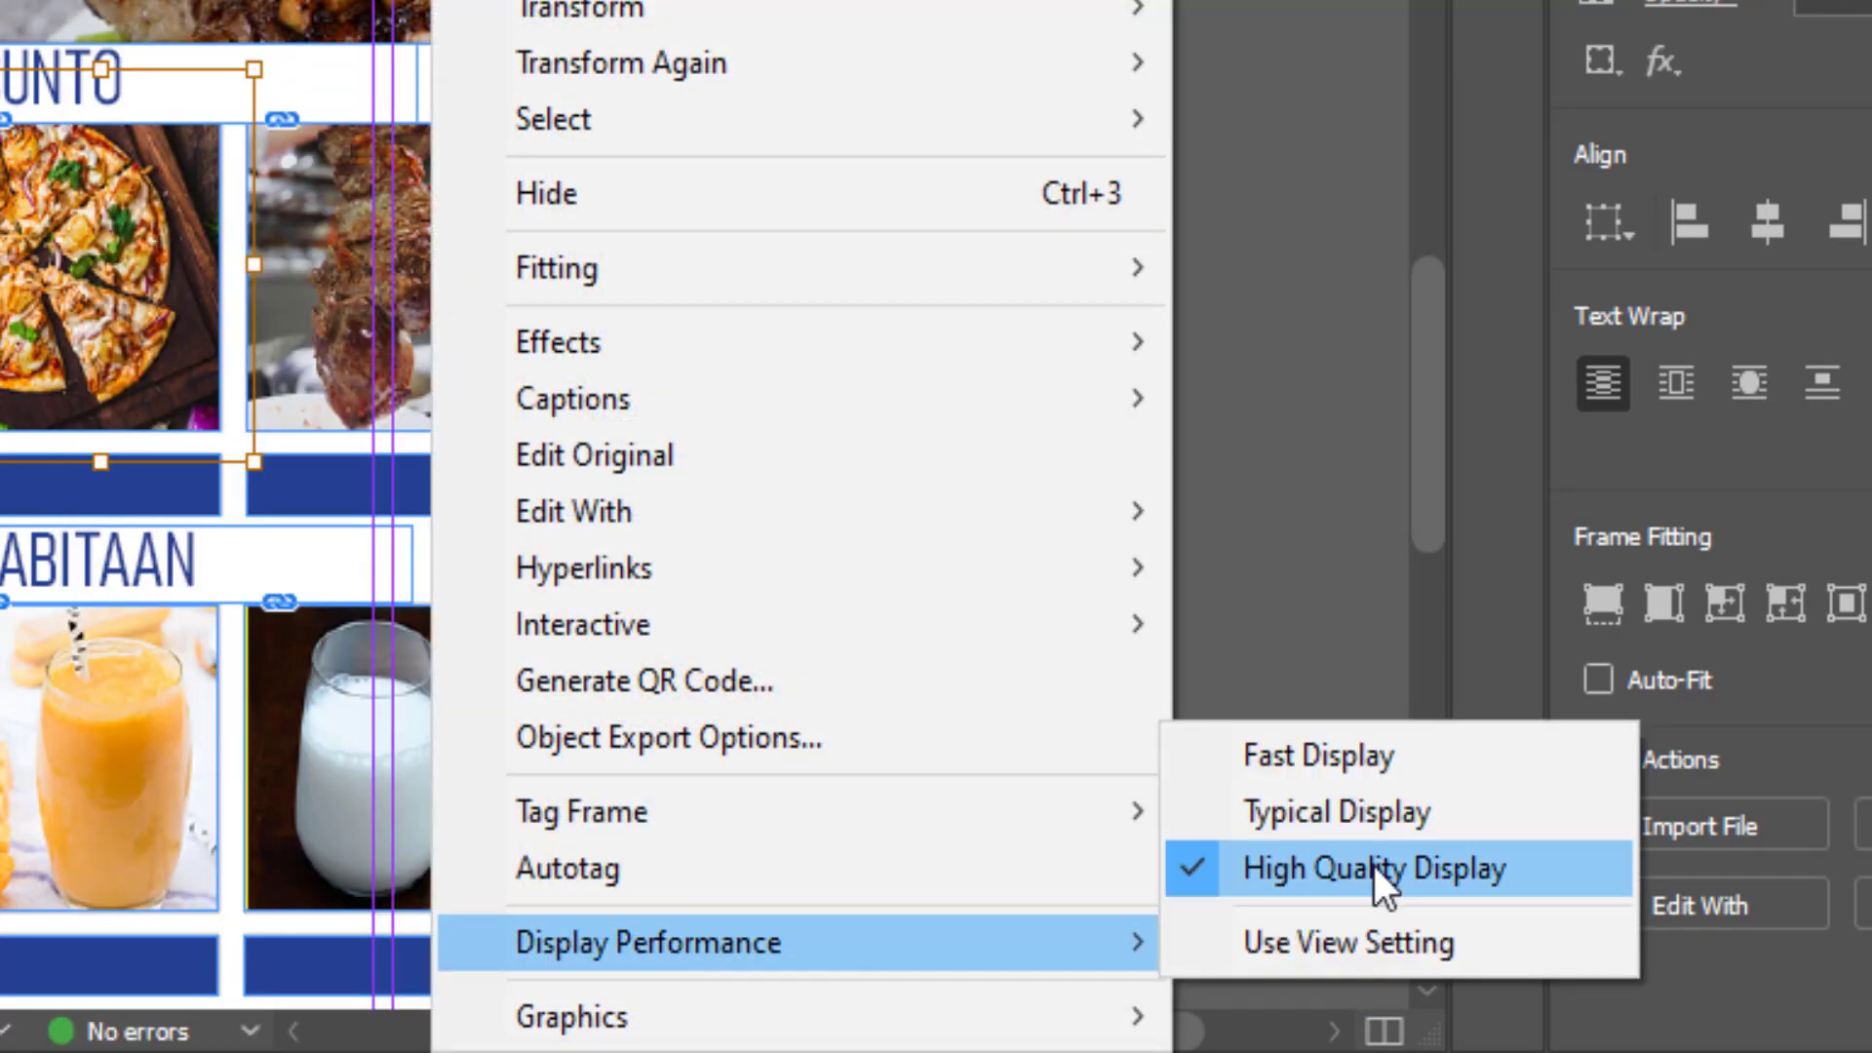
click(1345, 865)
Step: Switch the remaining page images to High Quality Display
right_click(709, 877)
right_click(94, 907)
right_click(652, 837)
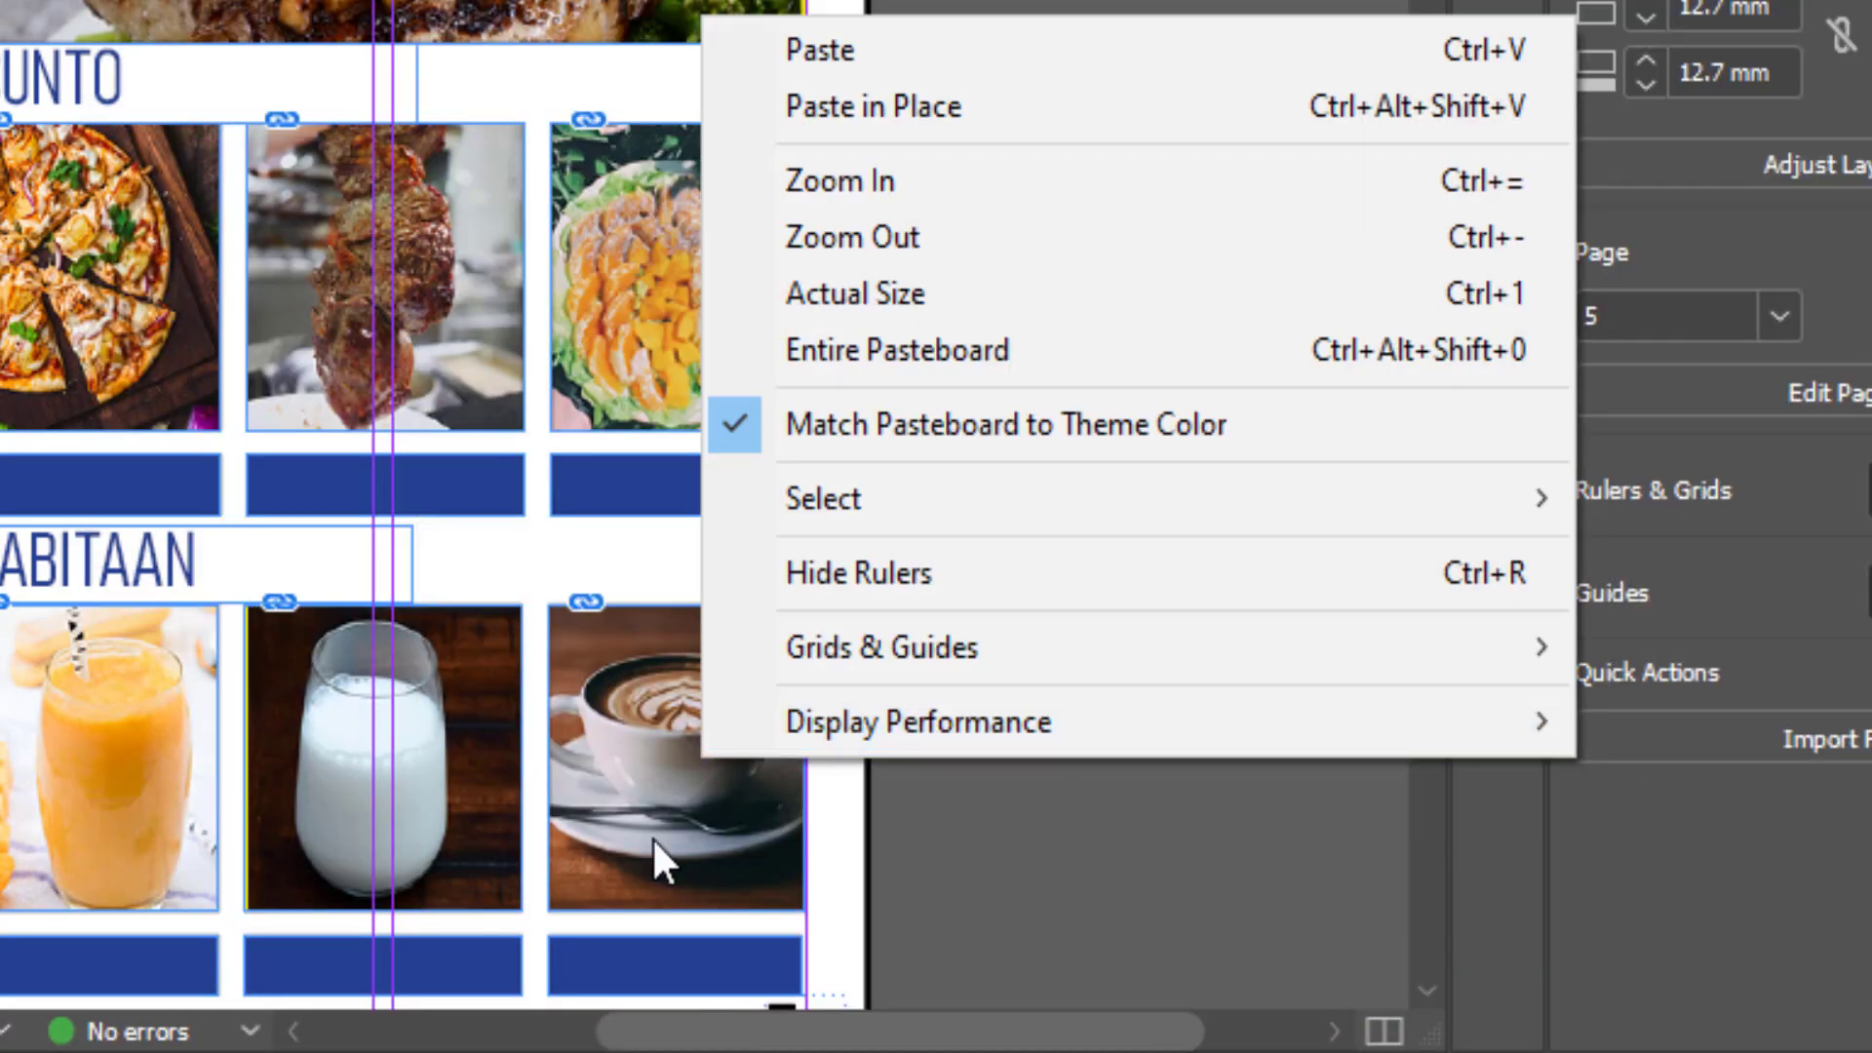
click(1069, 1011)
drag(1070, 1023, 771, 1030)
right_click(400, 30)
click(1306, 1003)
right_click(682, 877)
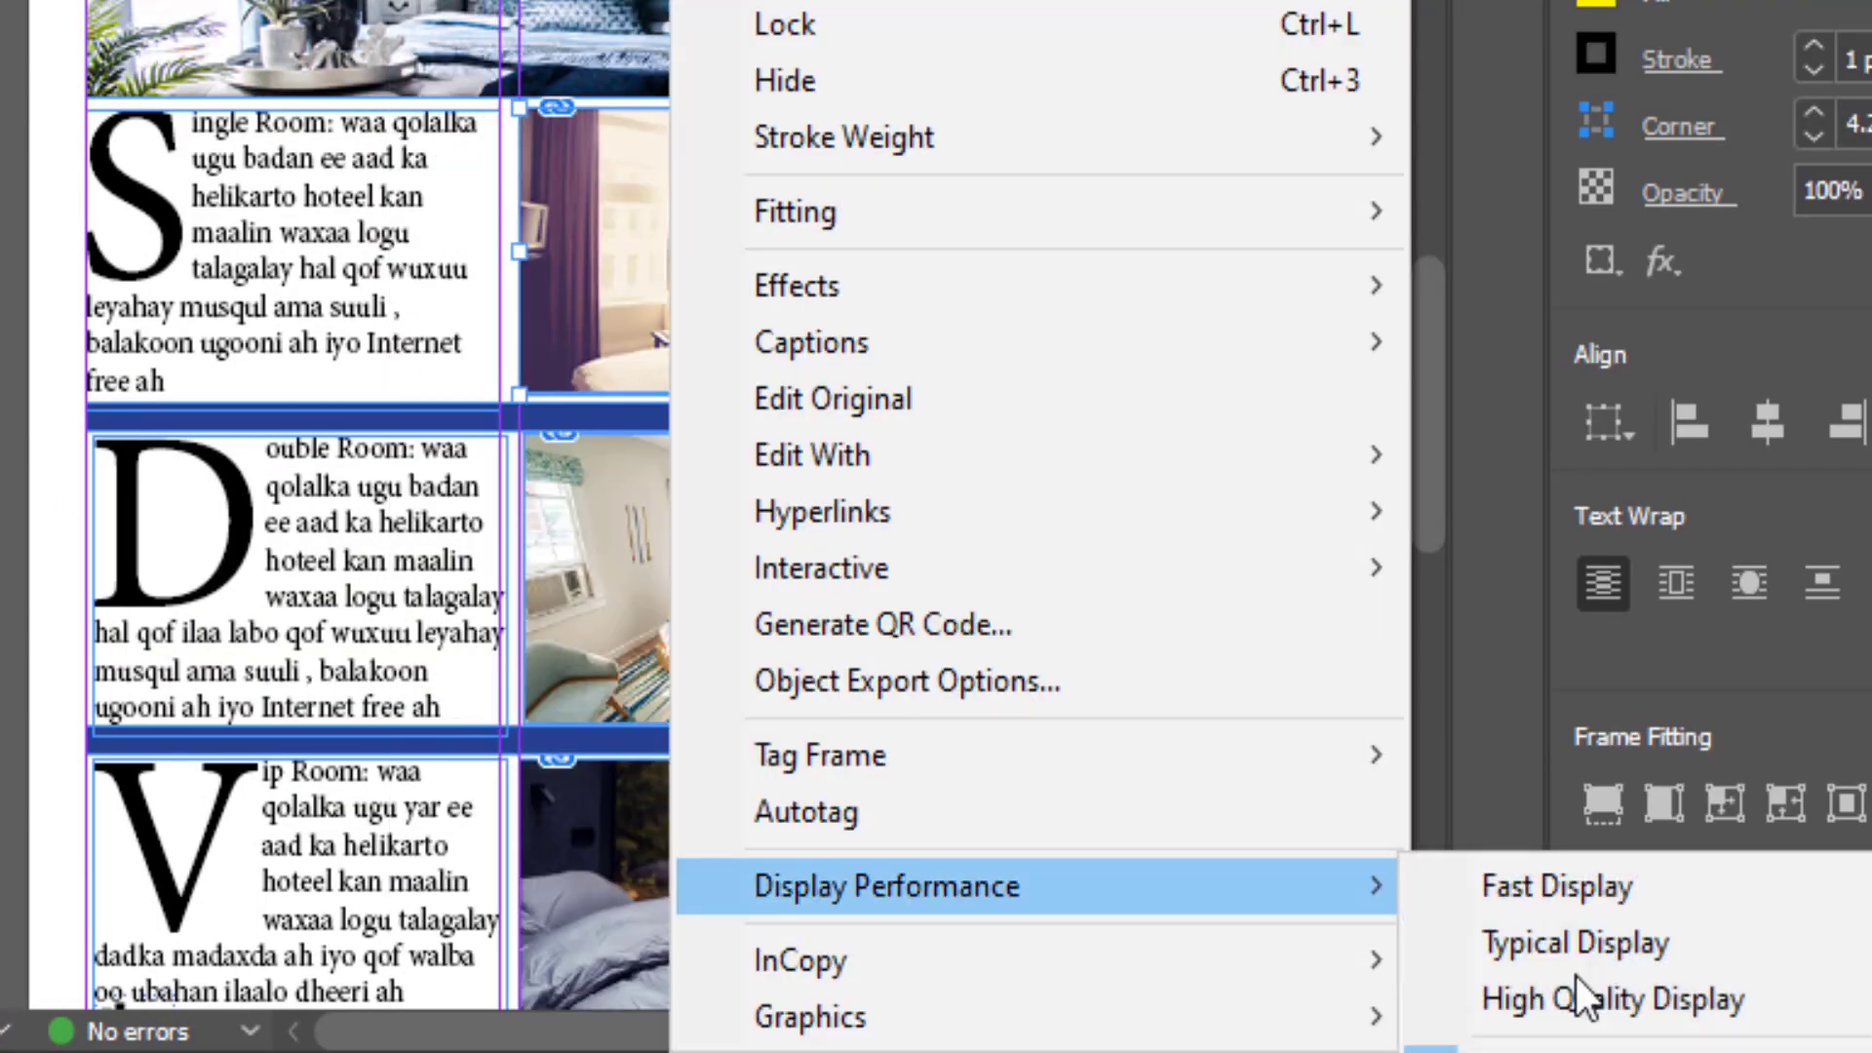
click(1484, 1003)
right_click(760, 916)
click(1472, 1003)
right_click(760, 878)
click(1776, 984)
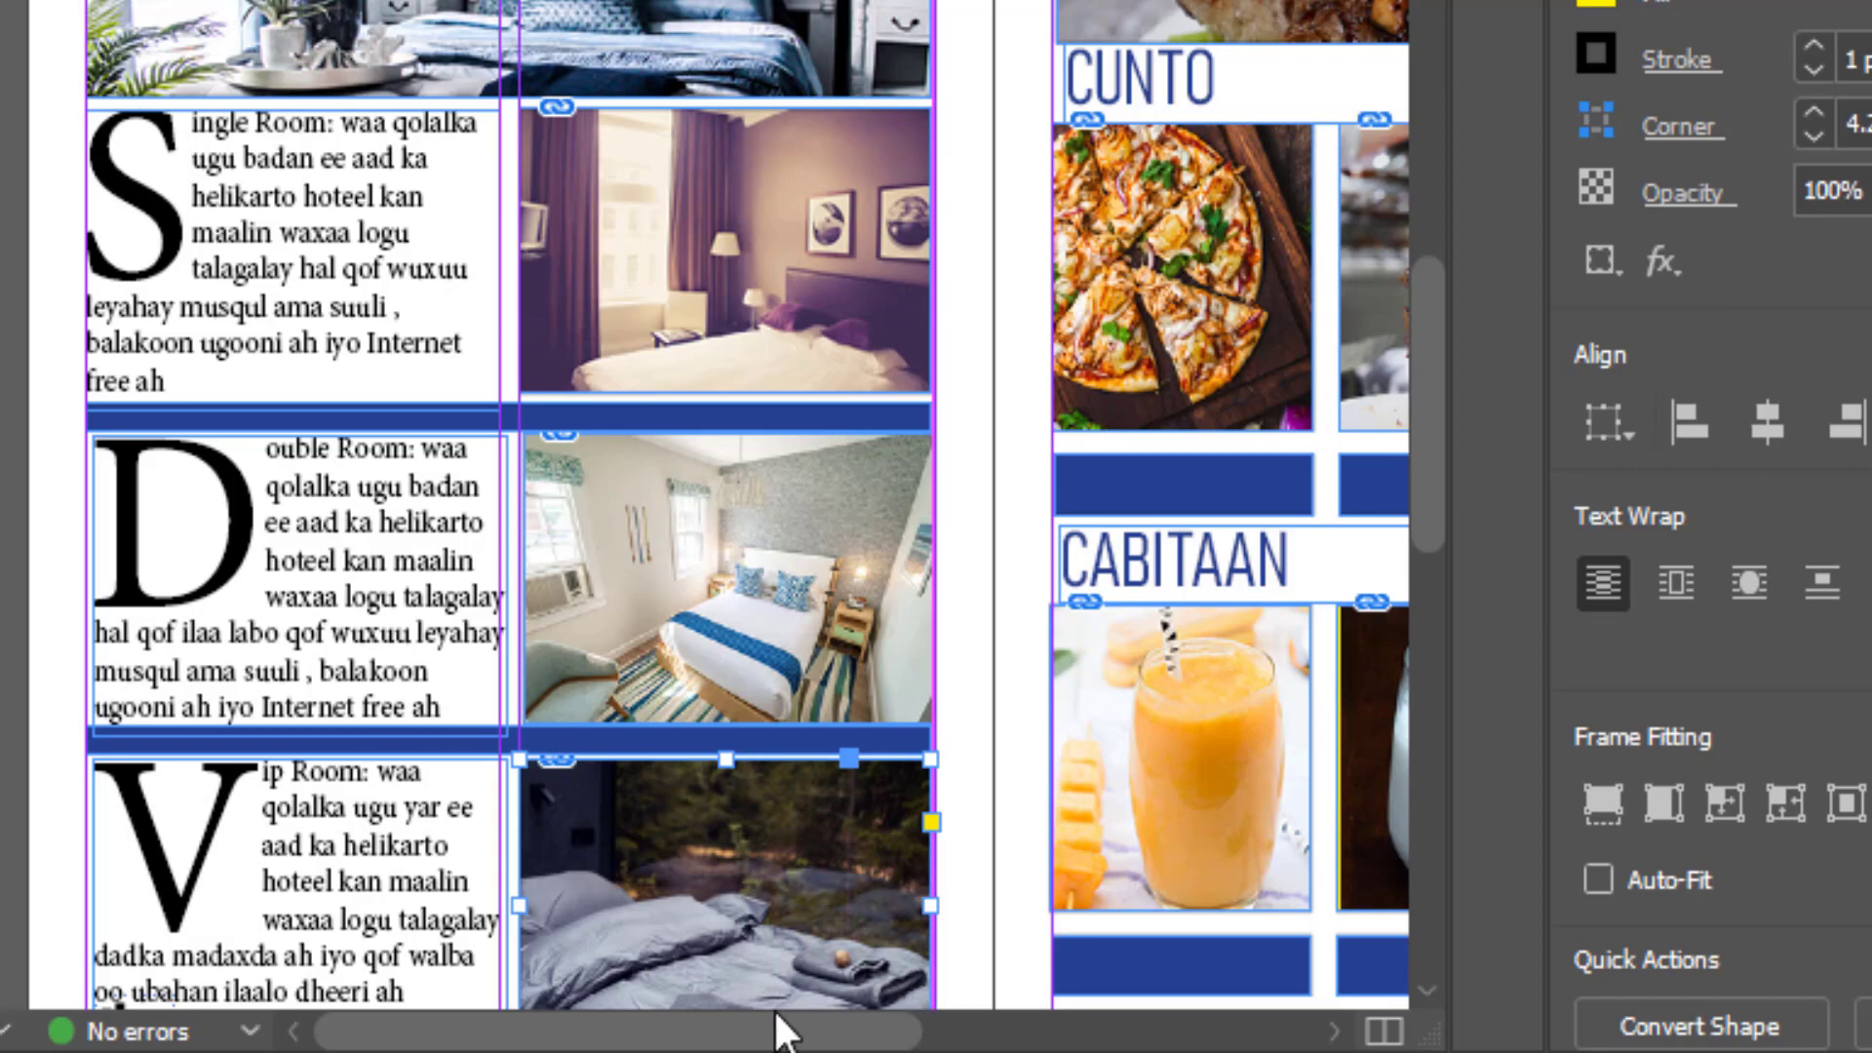
Step: Draw an empty text frame on the blue bar beneath the pizza photo
drag(766, 1033, 929, 1034)
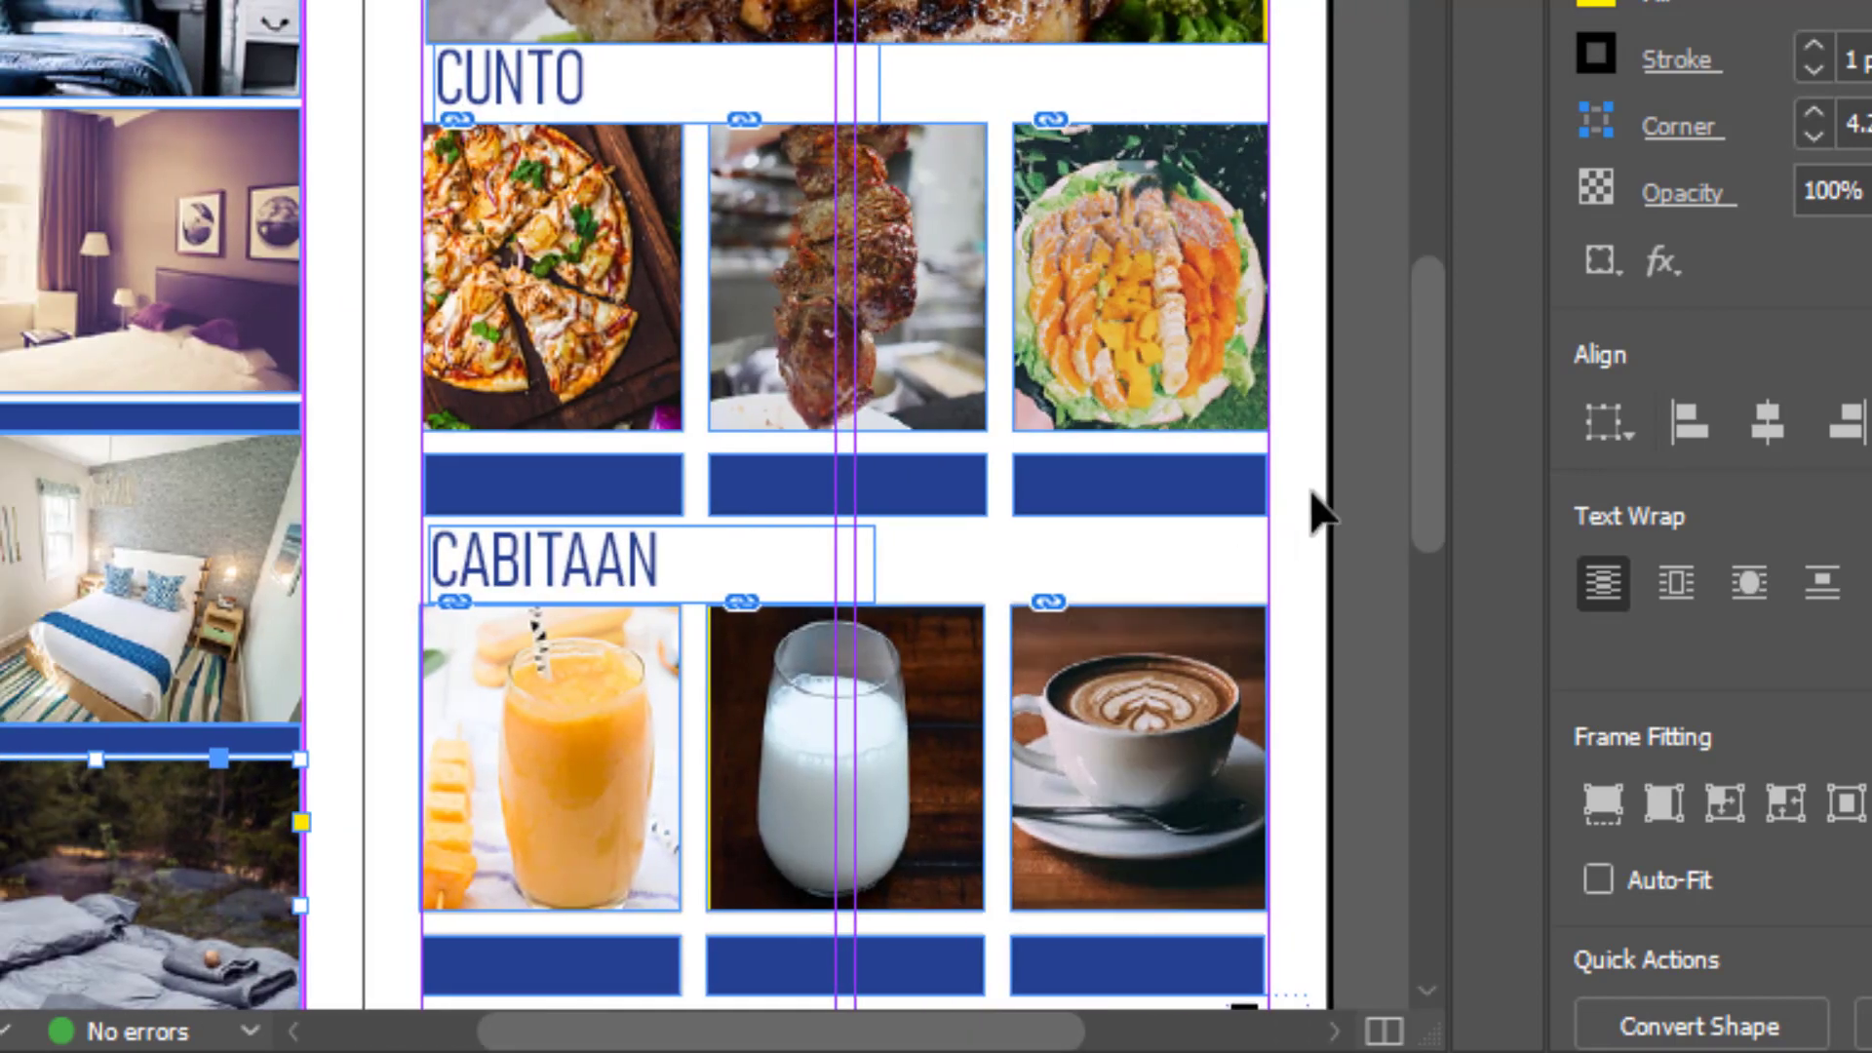
drag(1428, 436, 1426, 523)
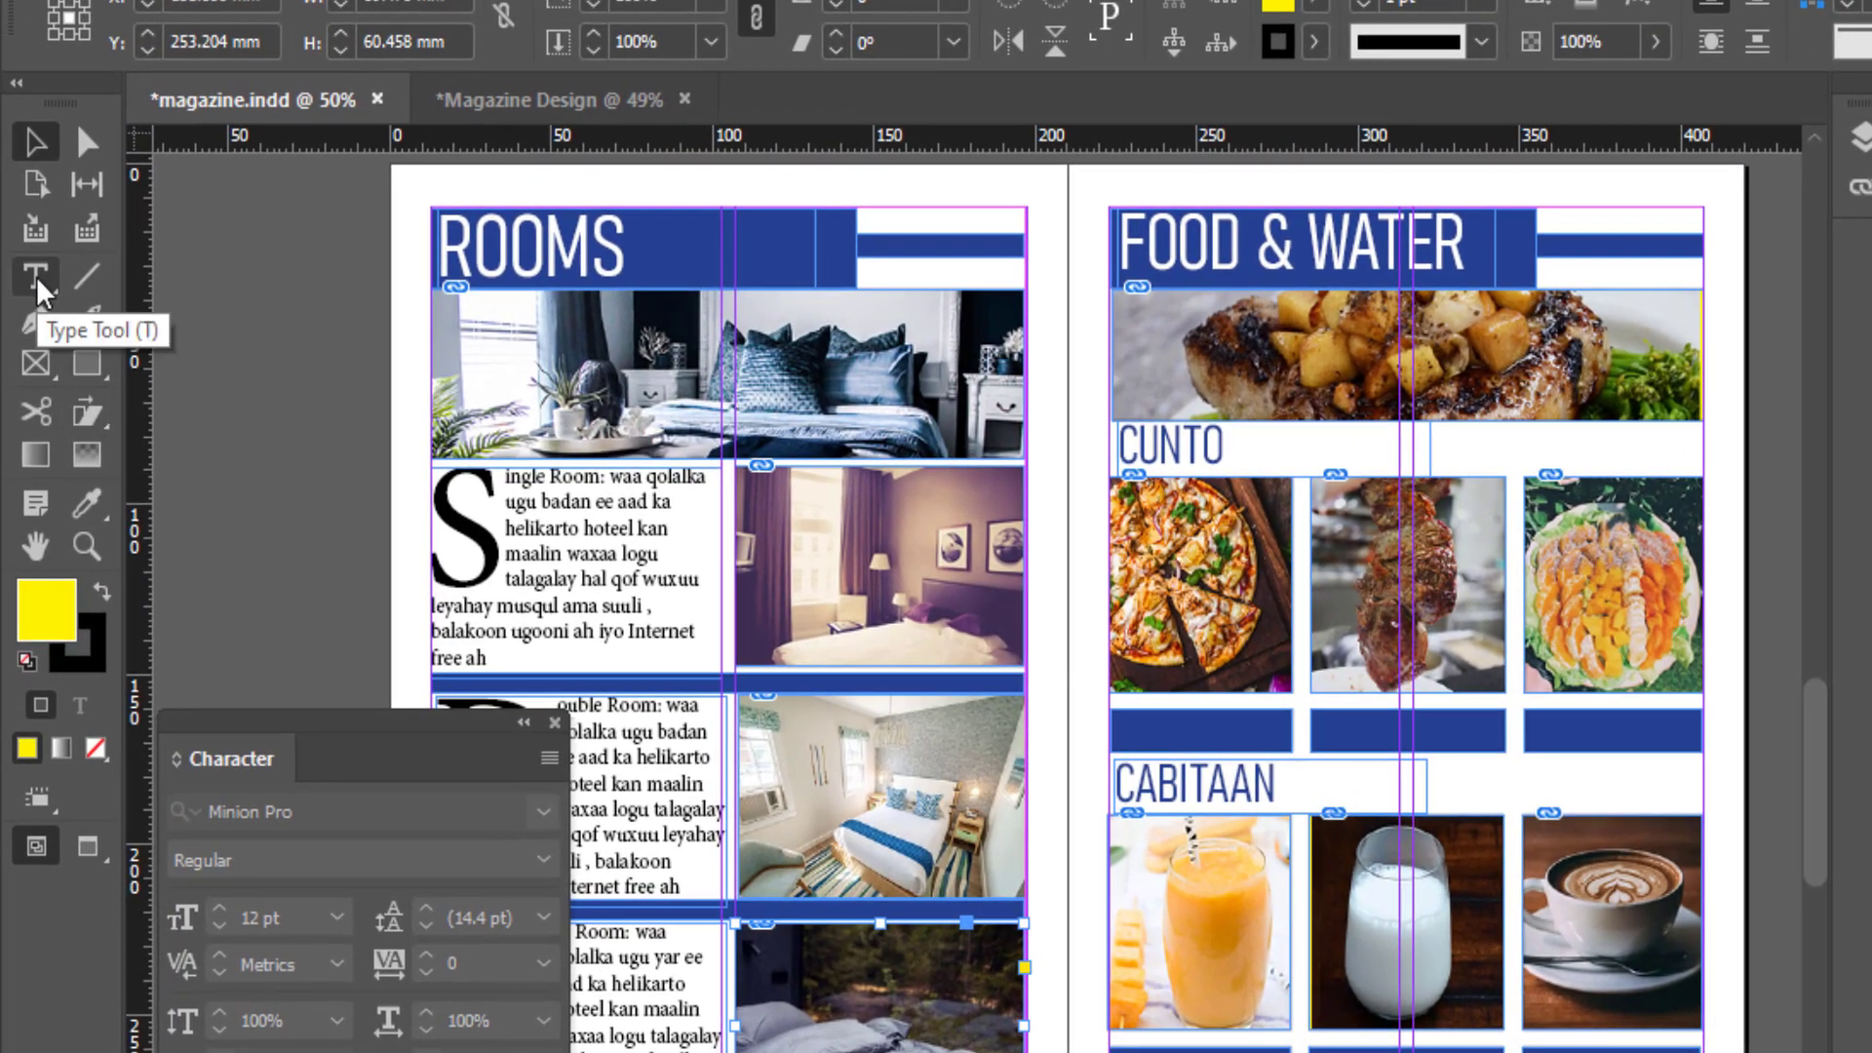
click(37, 278)
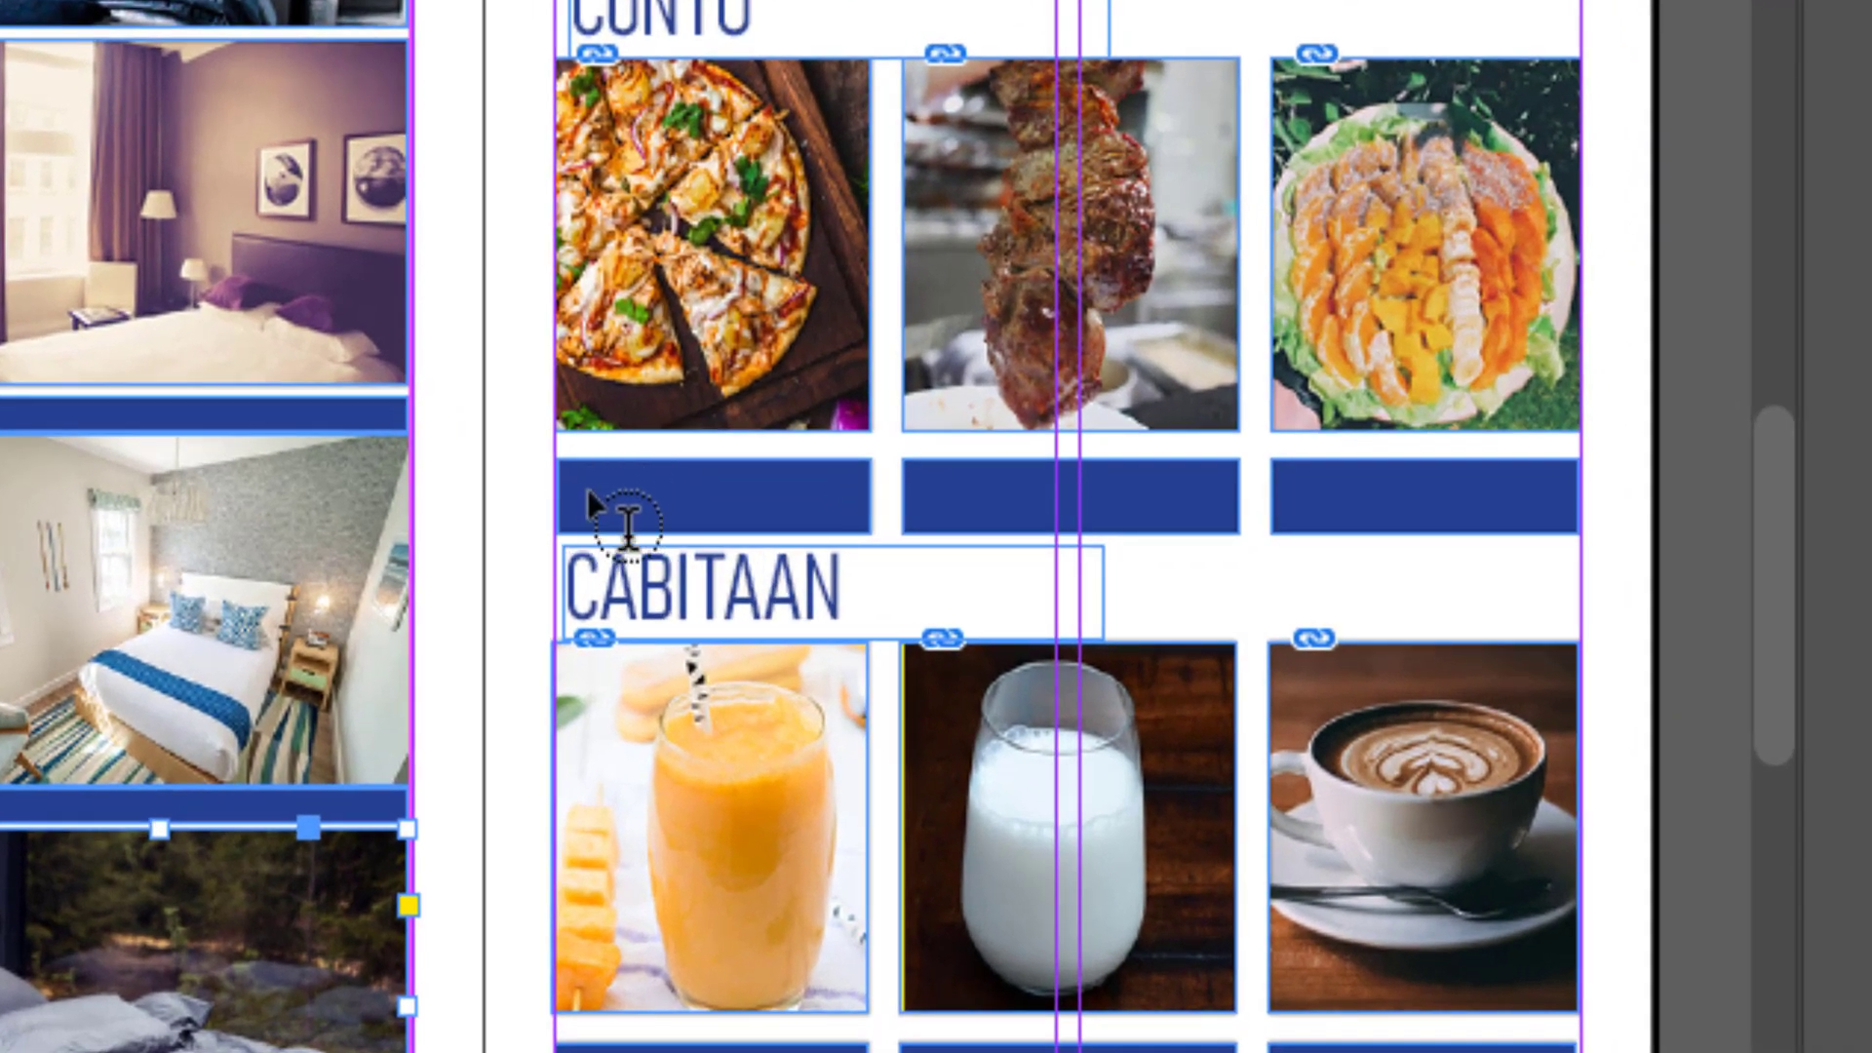
drag(594, 490, 593, 492)
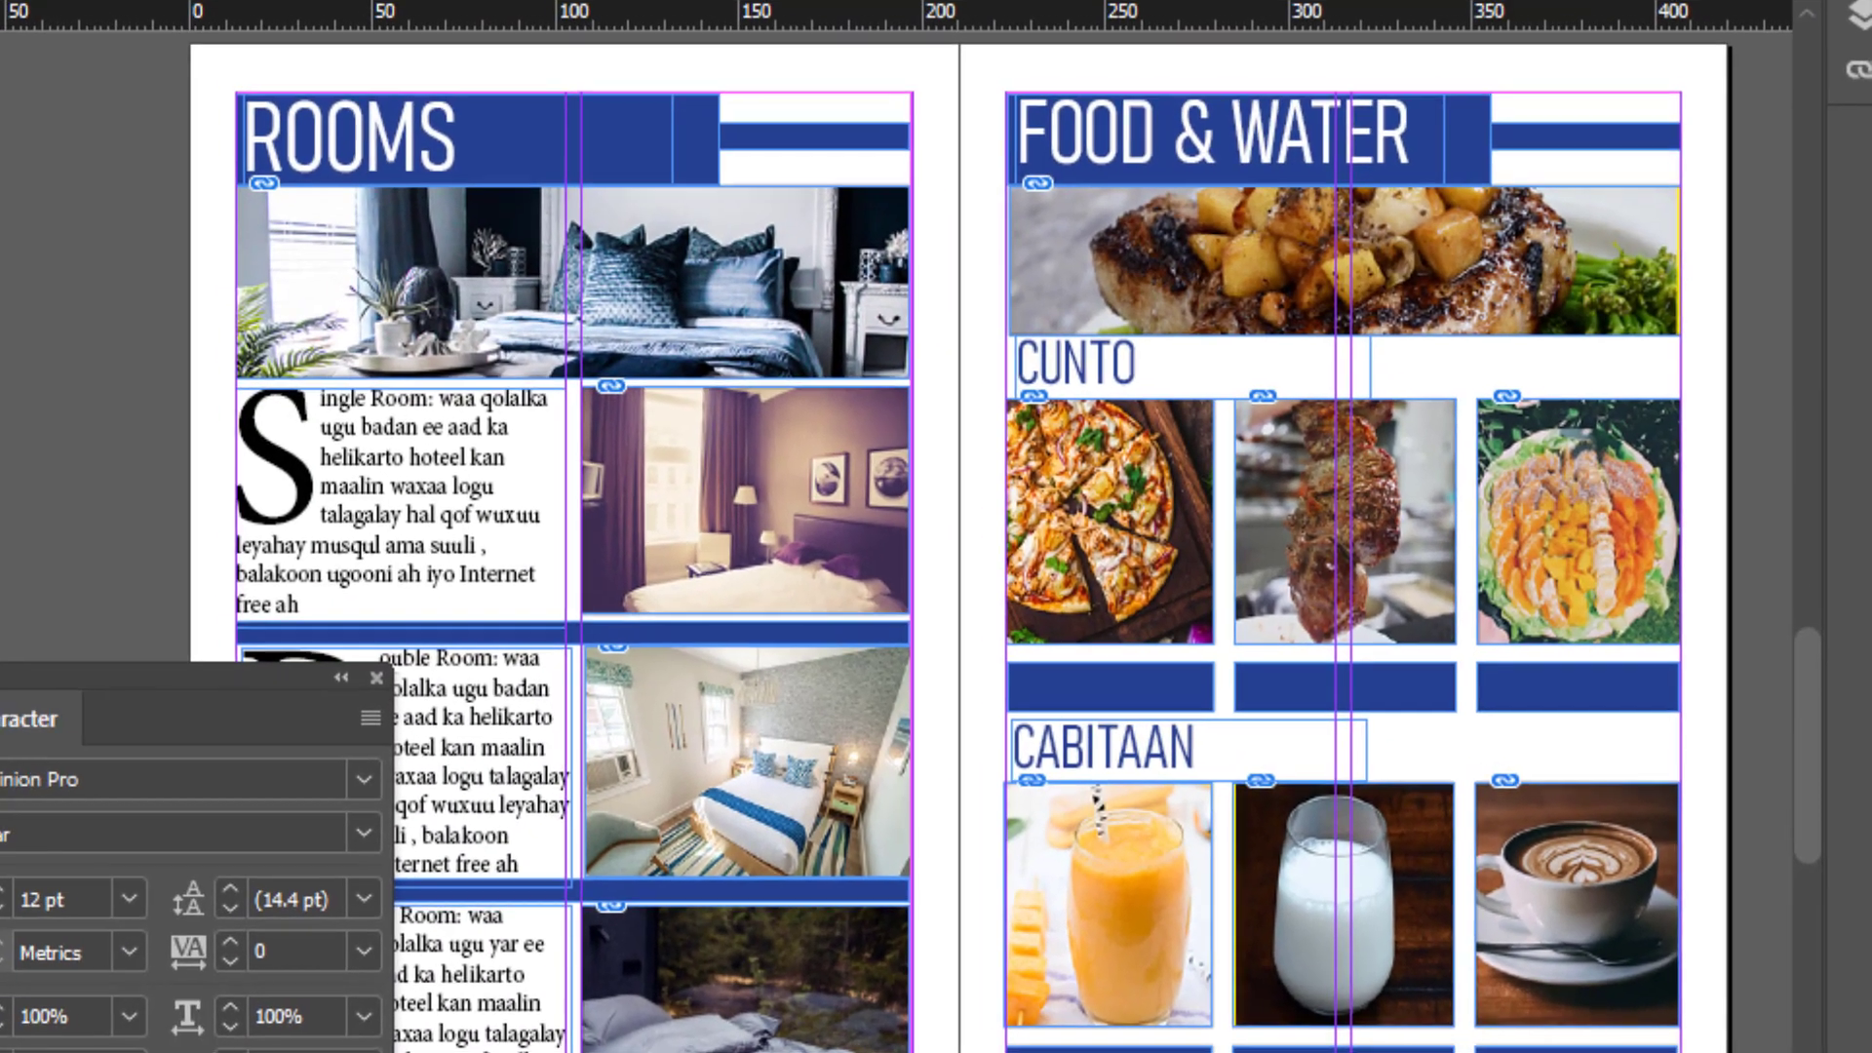
Step: Select and copy PIZZA in the Notepad room text, then minimise Notepad
key(alt+Tab)
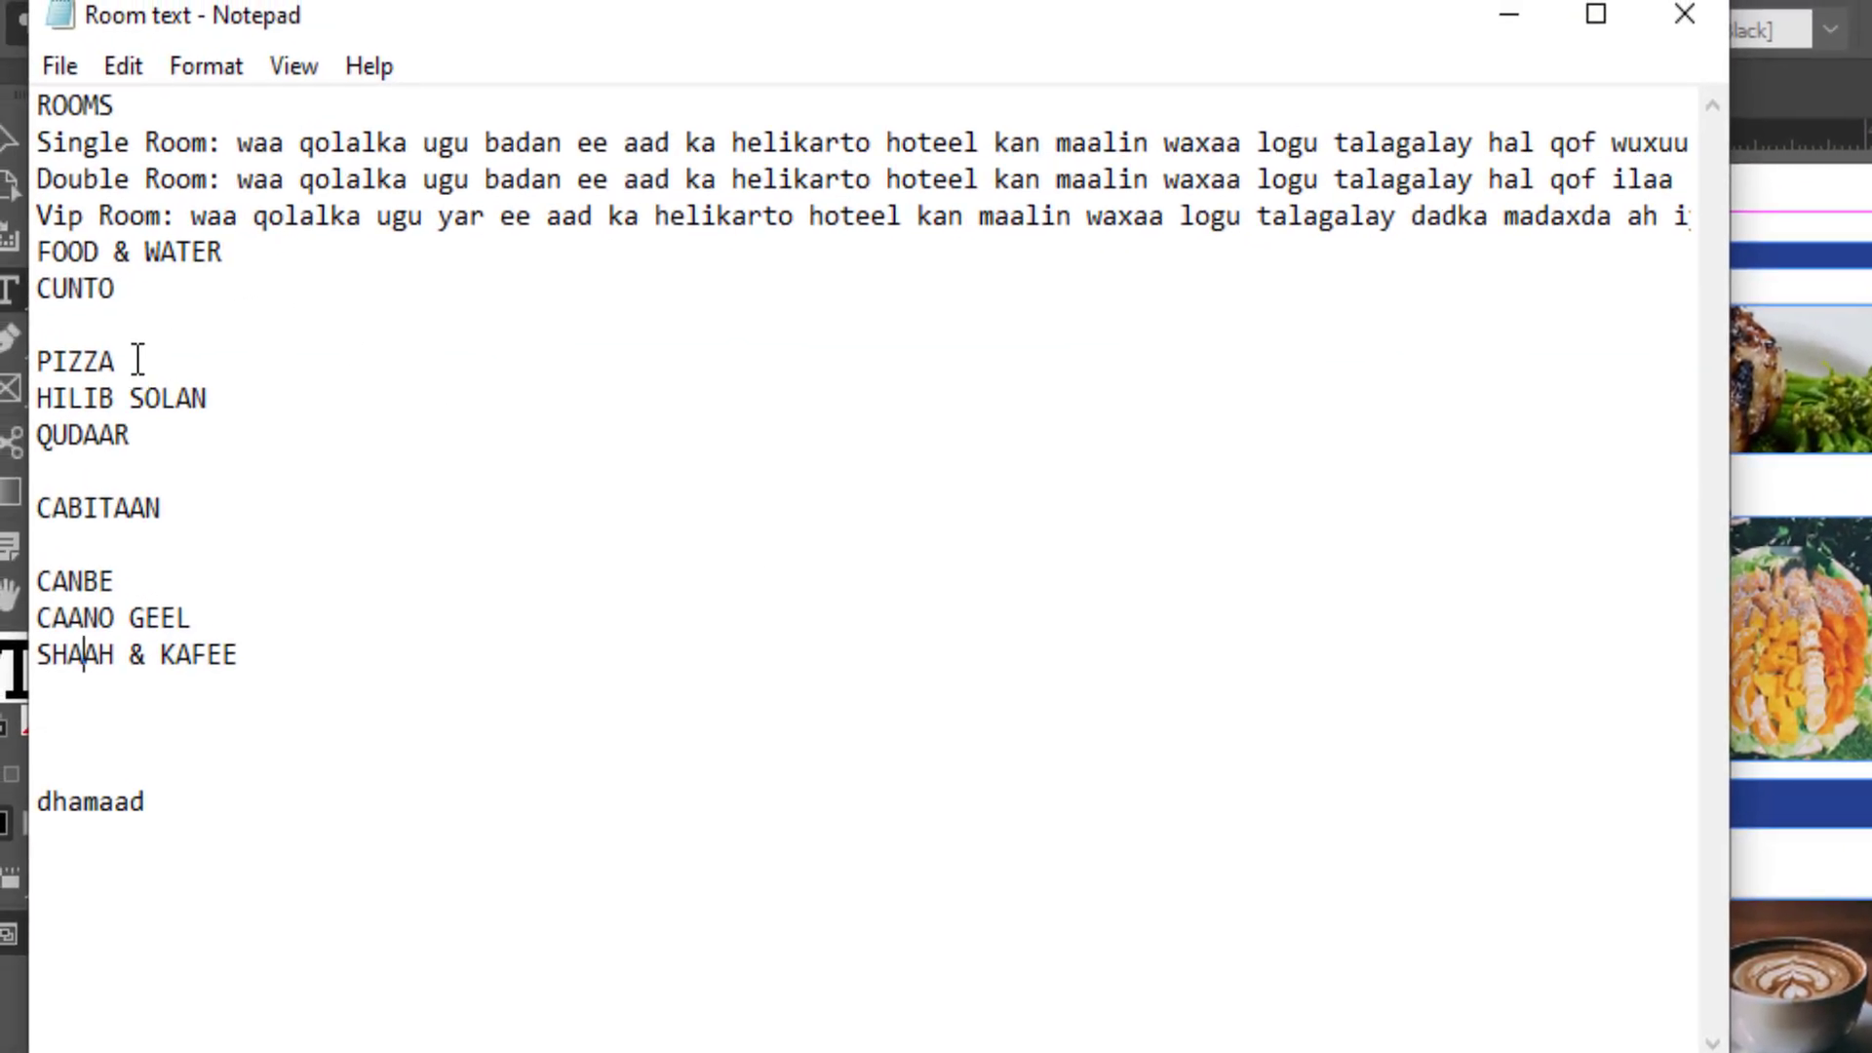
drag(137, 360, 67, 346)
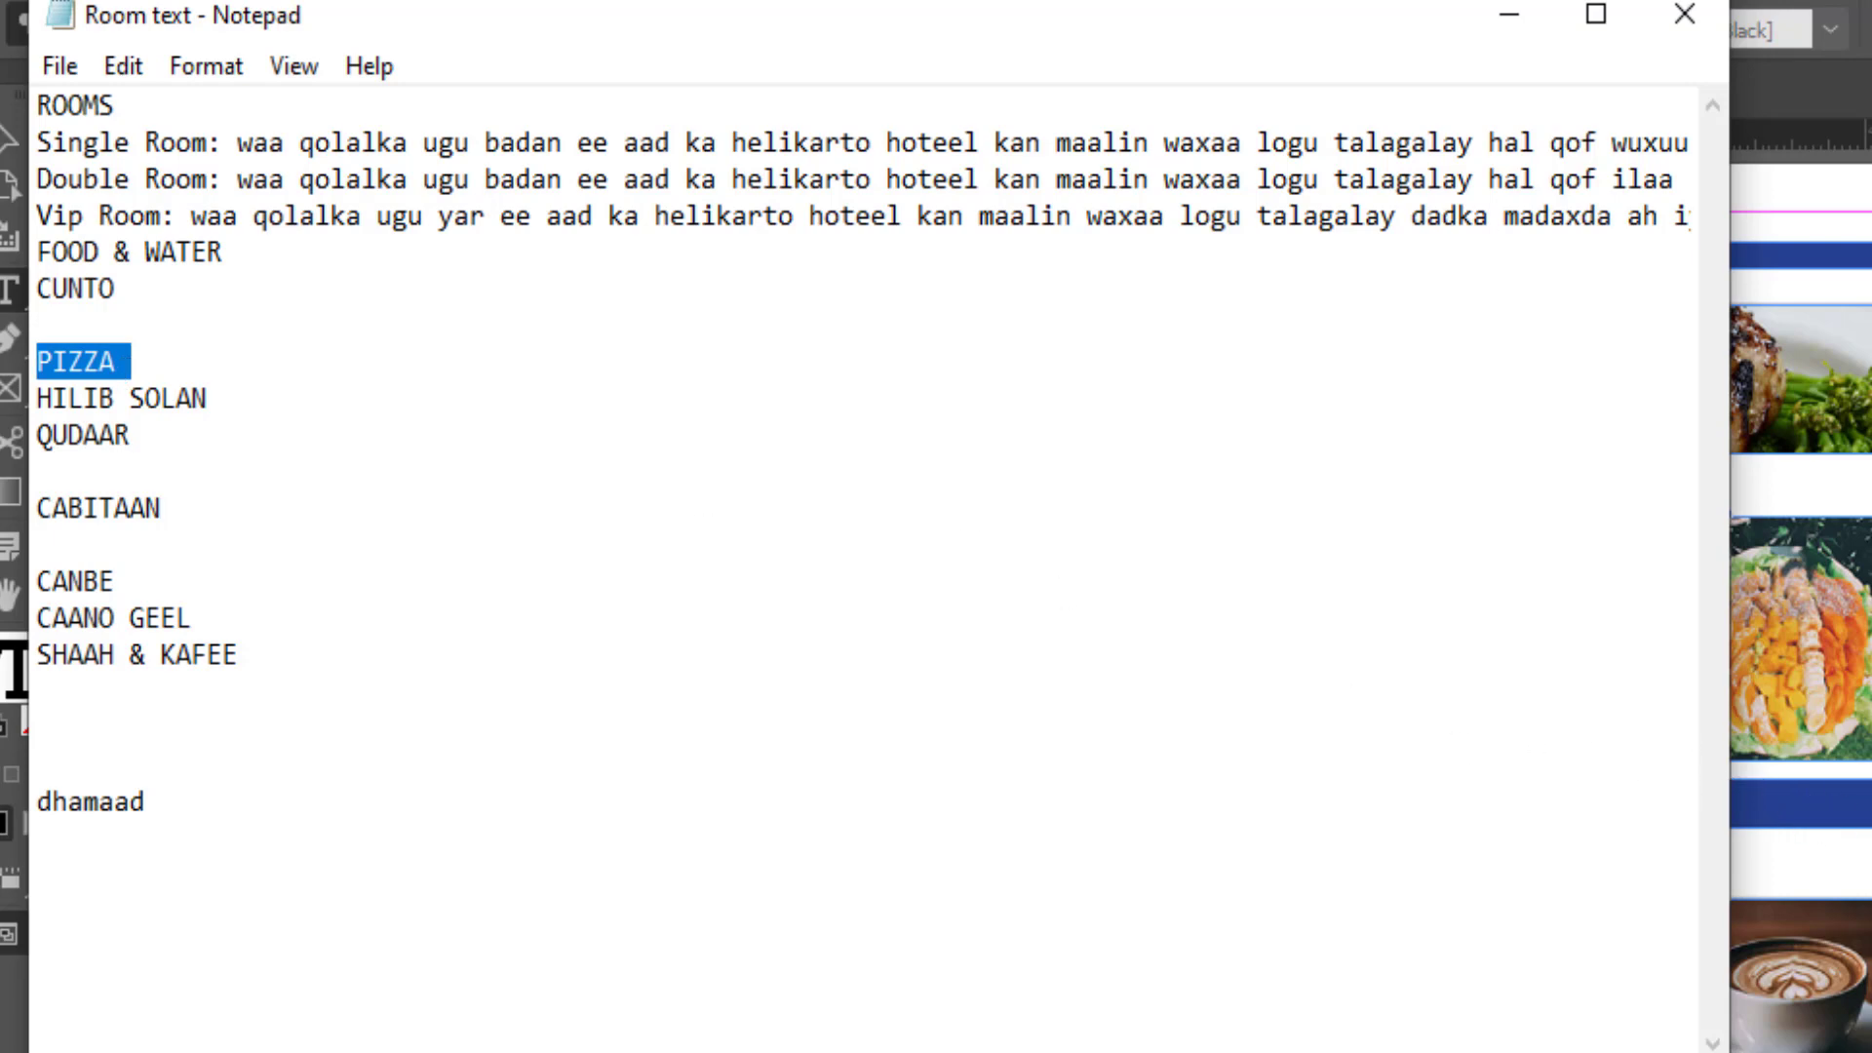
click(1509, 29)
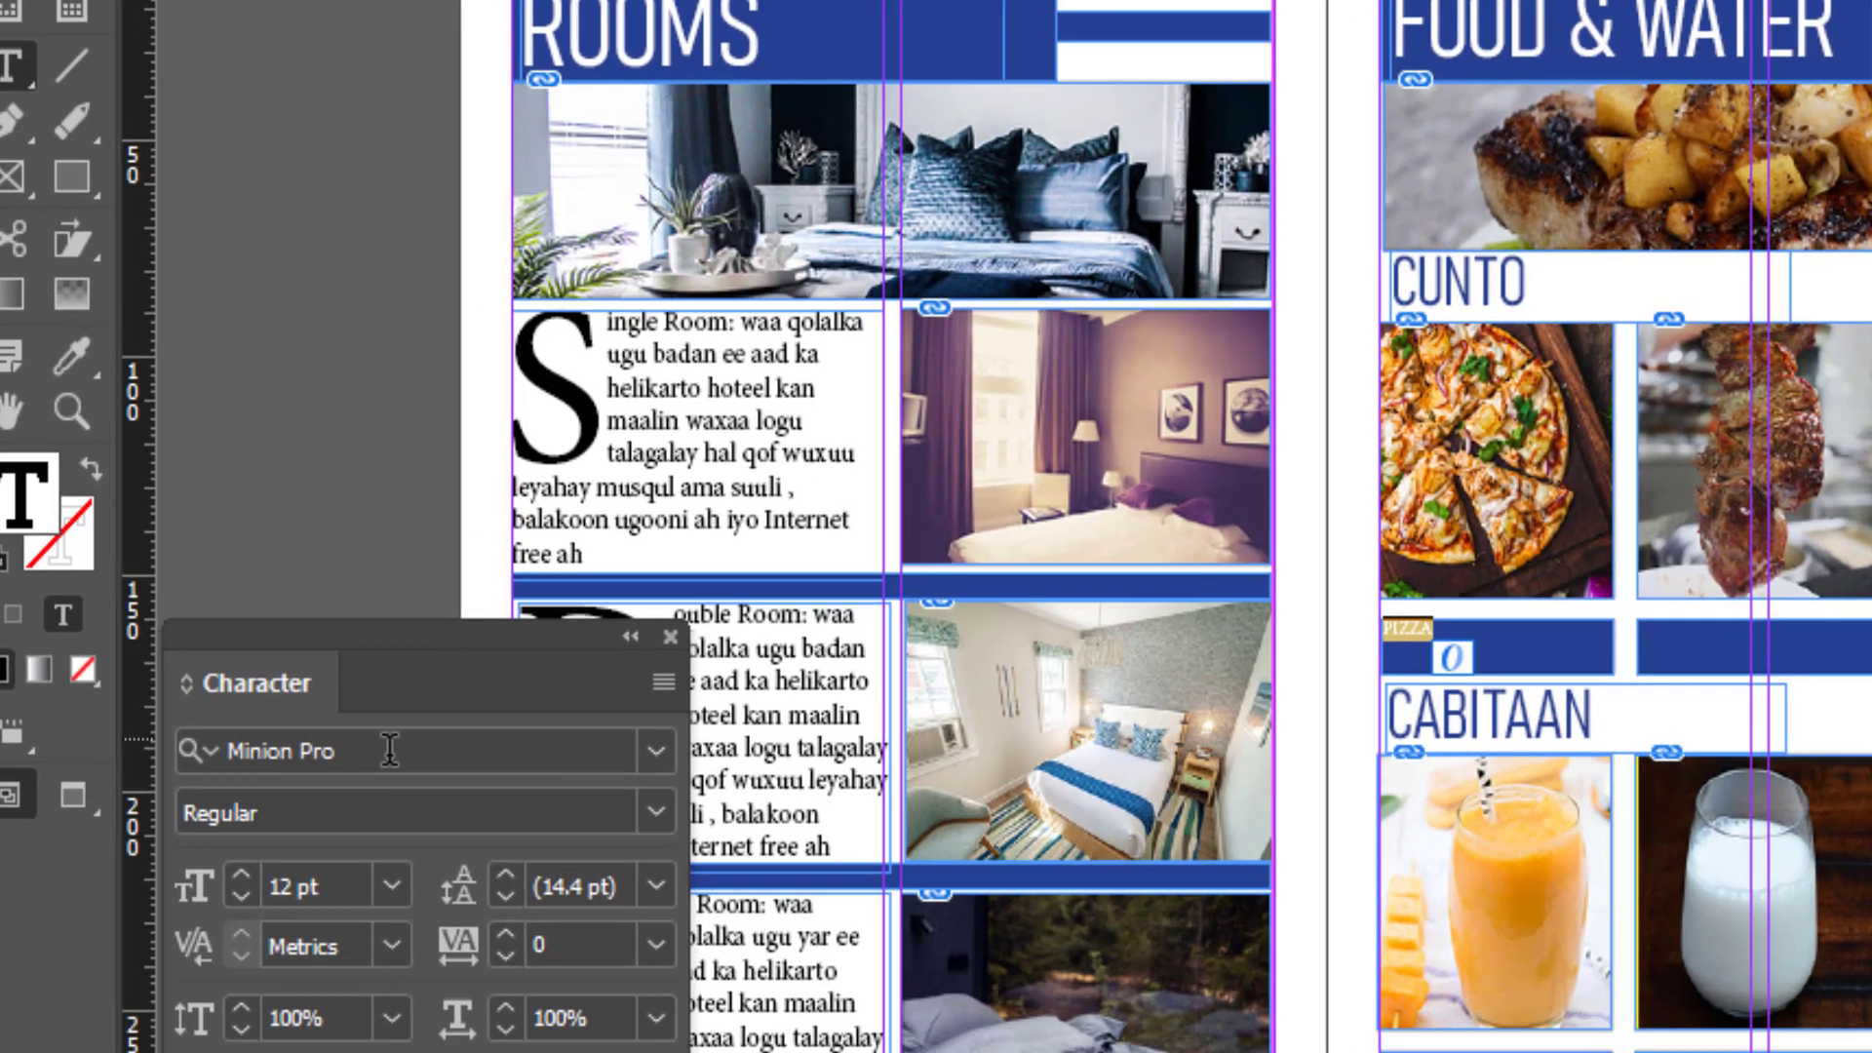
Step: Set the PIZZA label to Bahnschrift Bold and raise its size to 33 pt
click(342, 895)
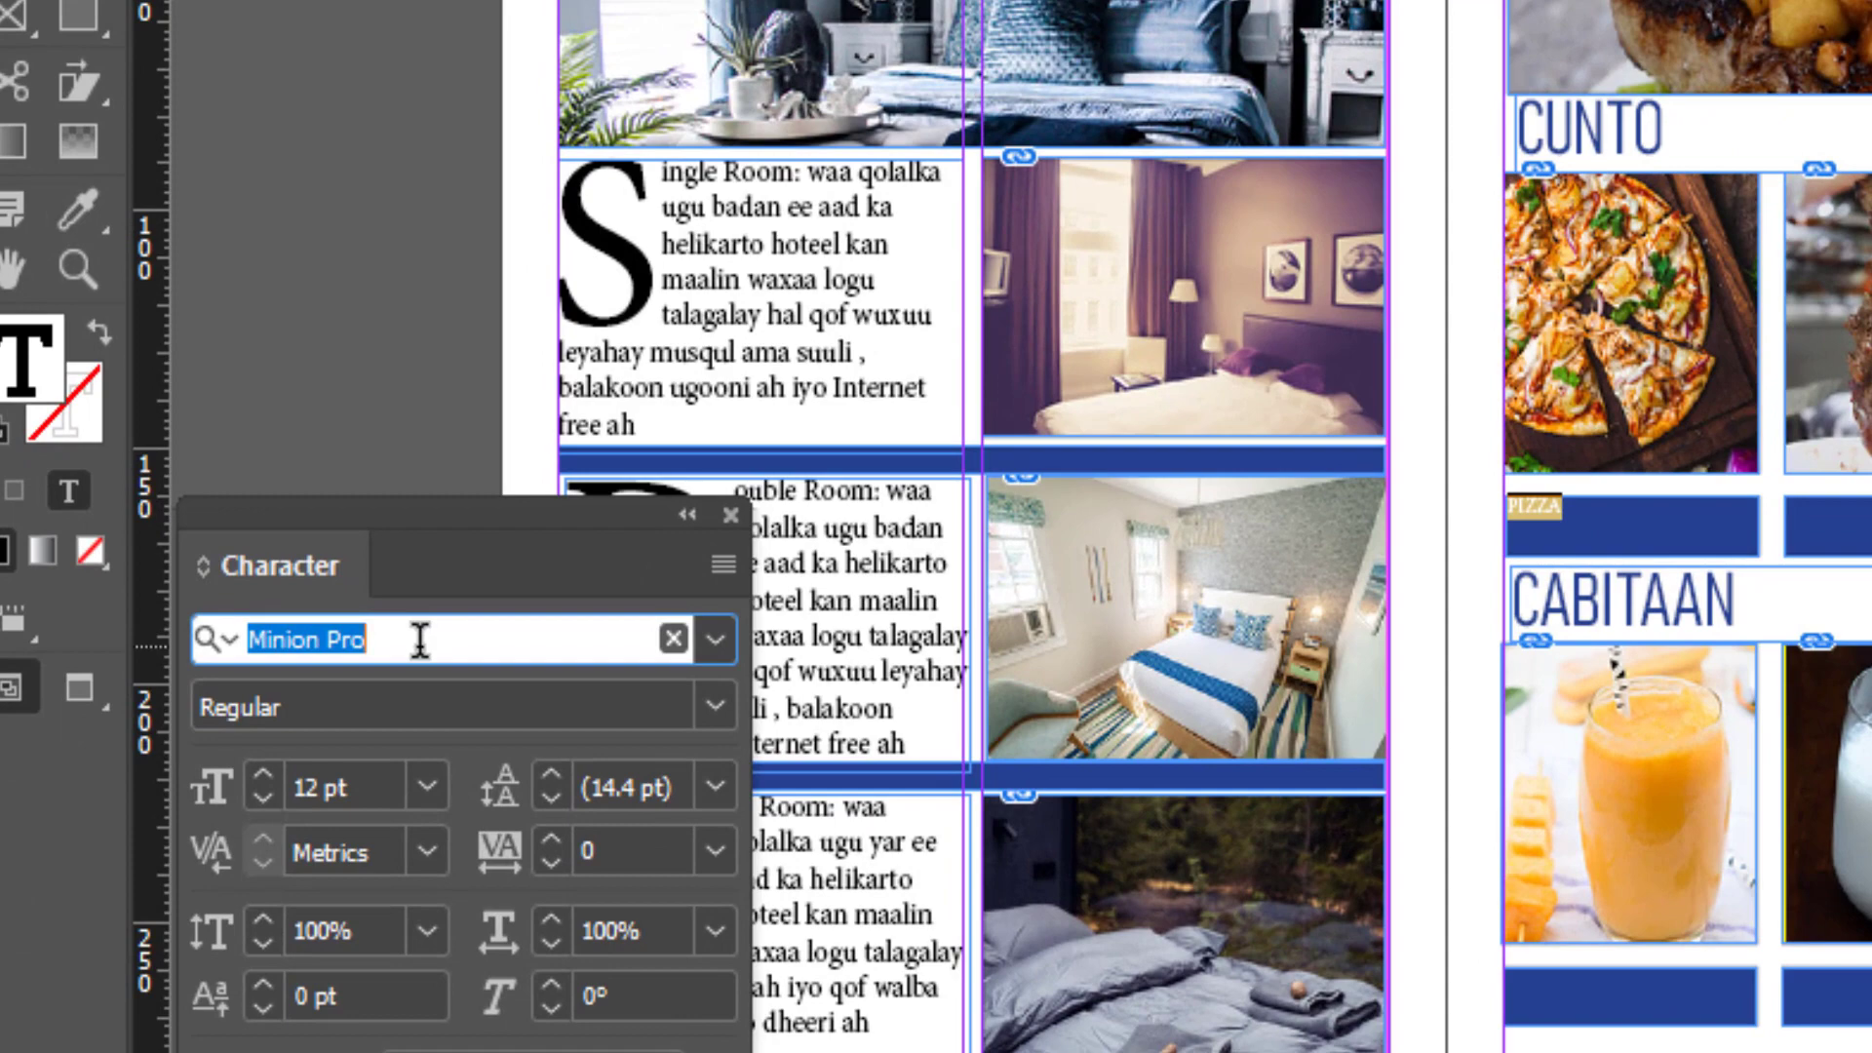
text(bah)
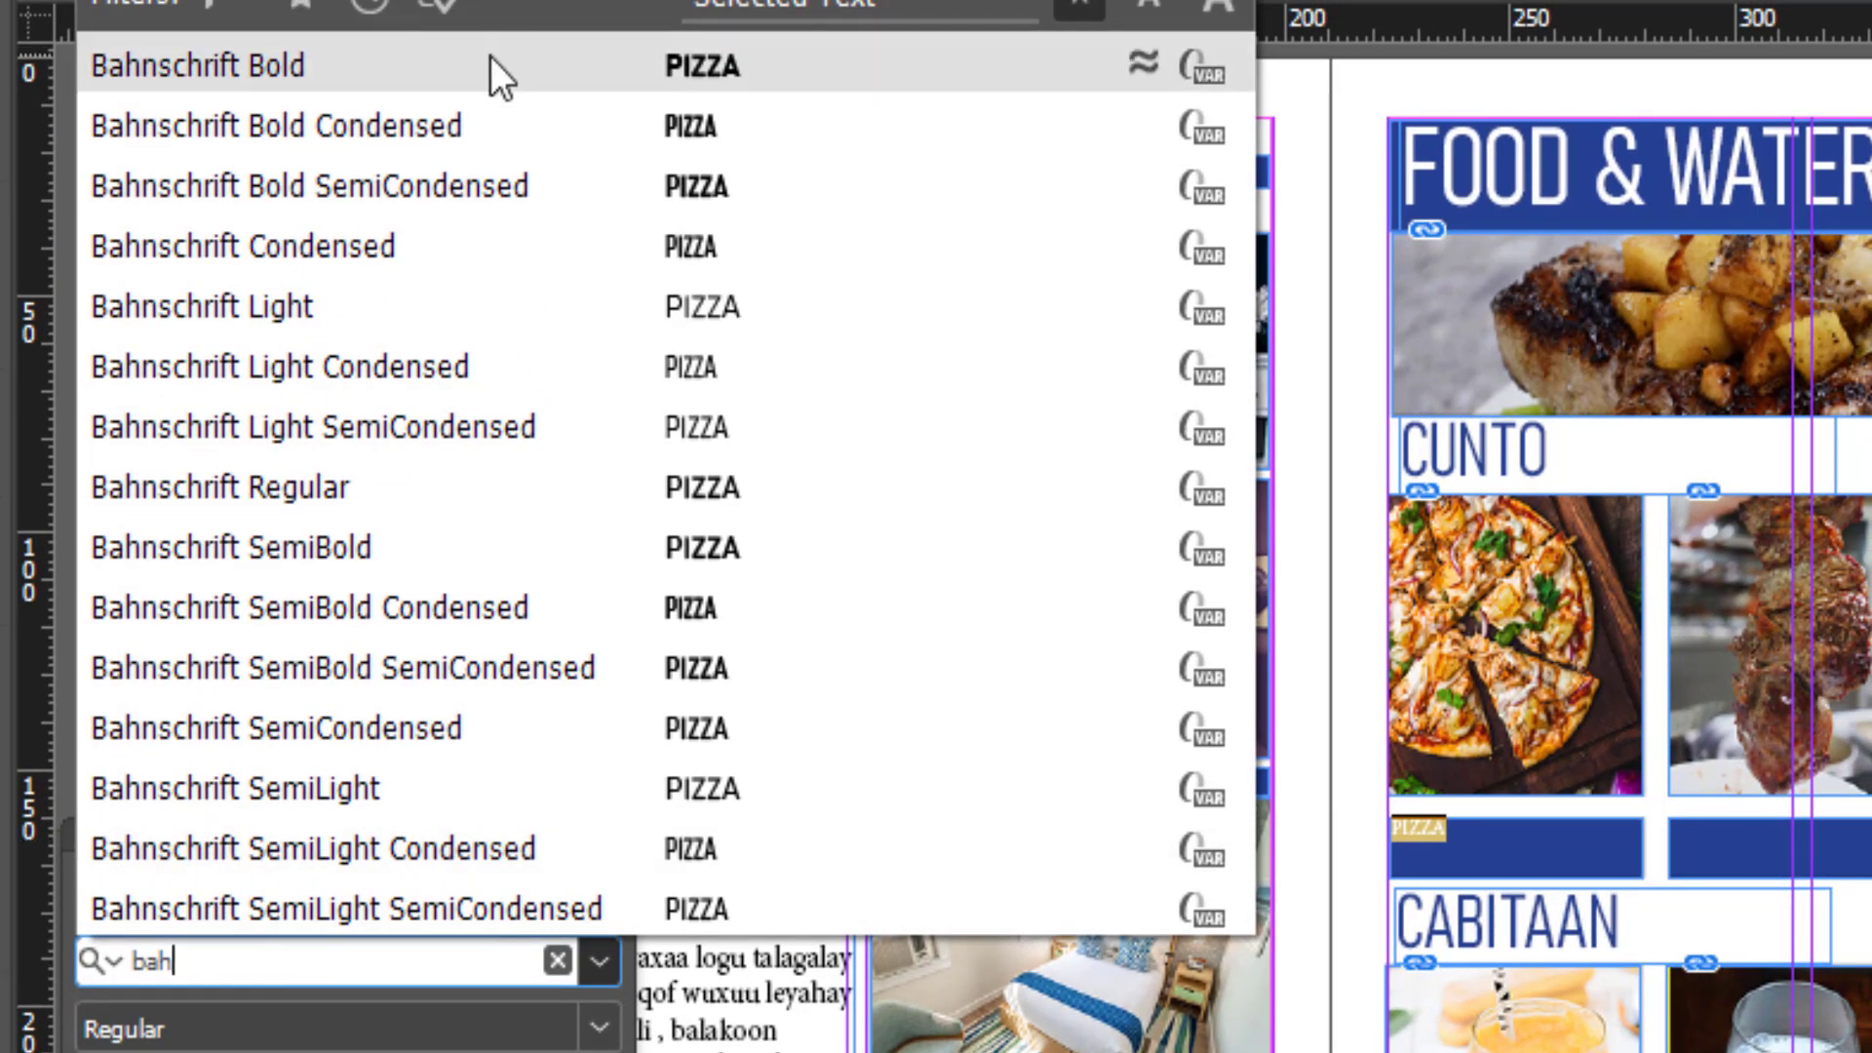
click(490, 65)
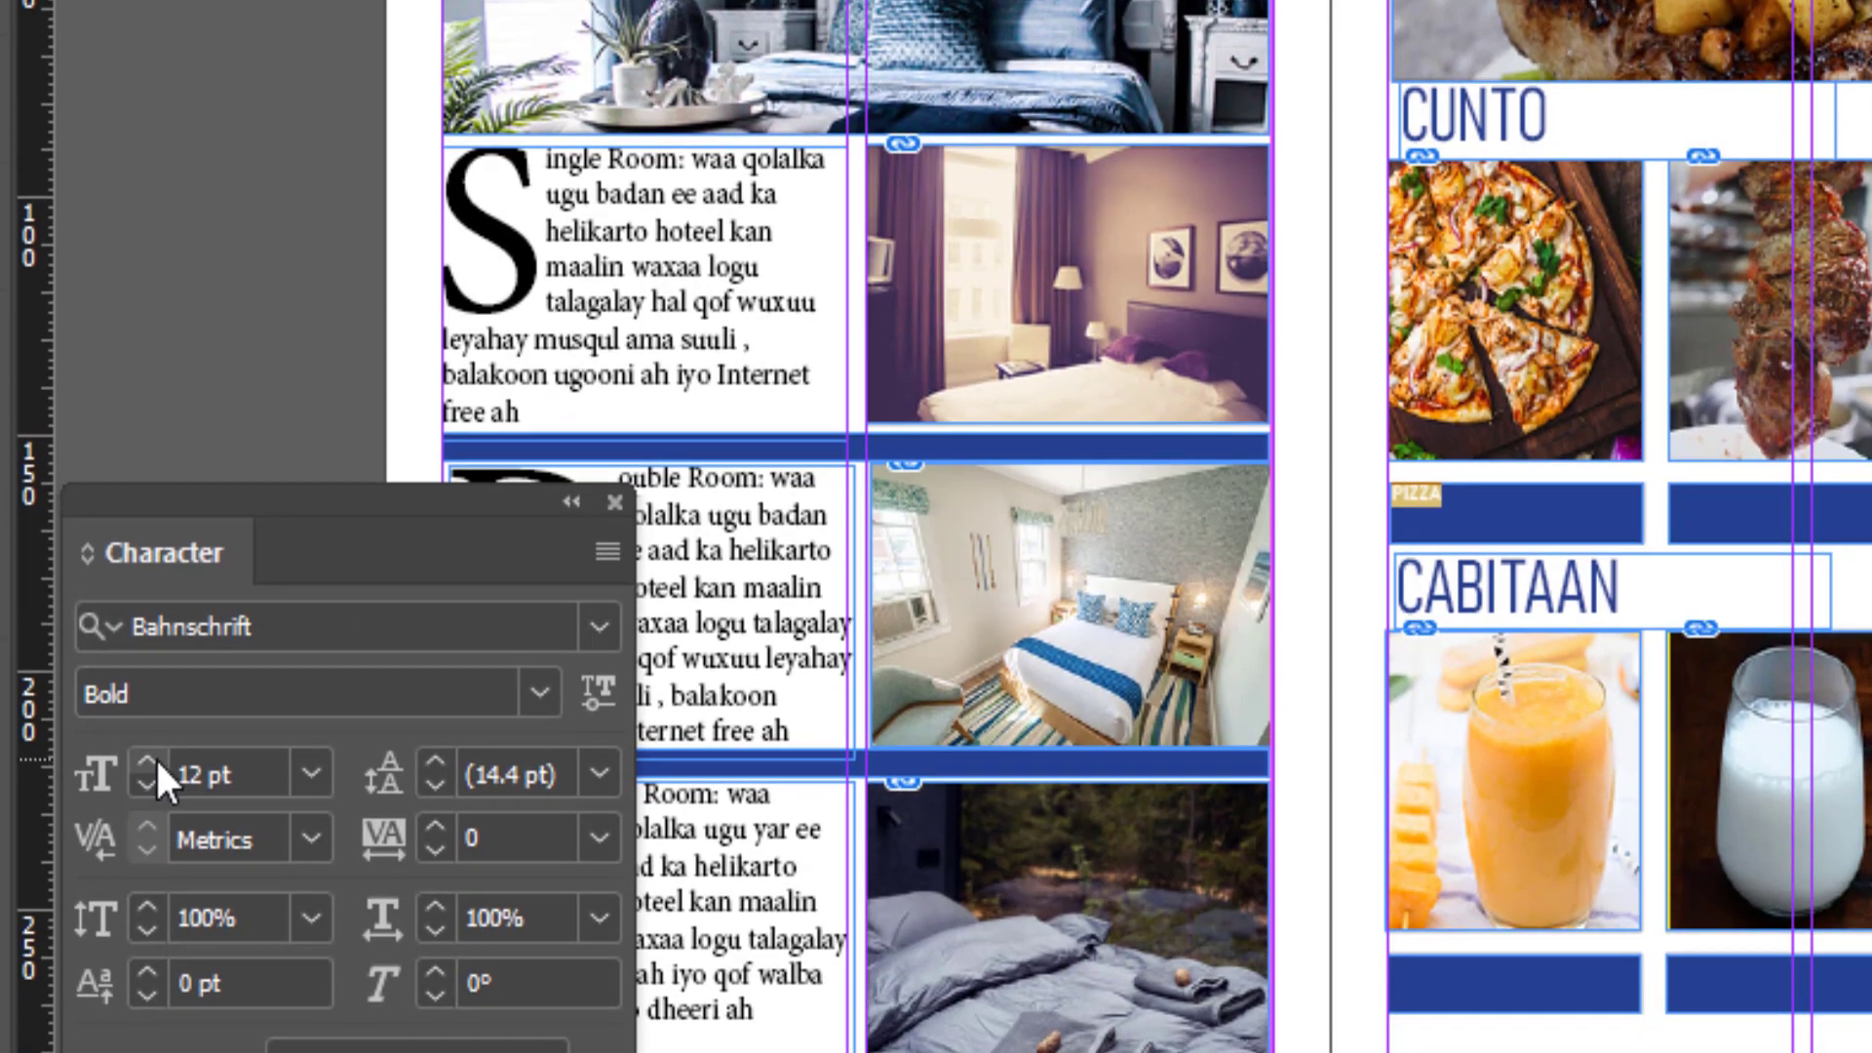
click(157, 762)
click(157, 763)
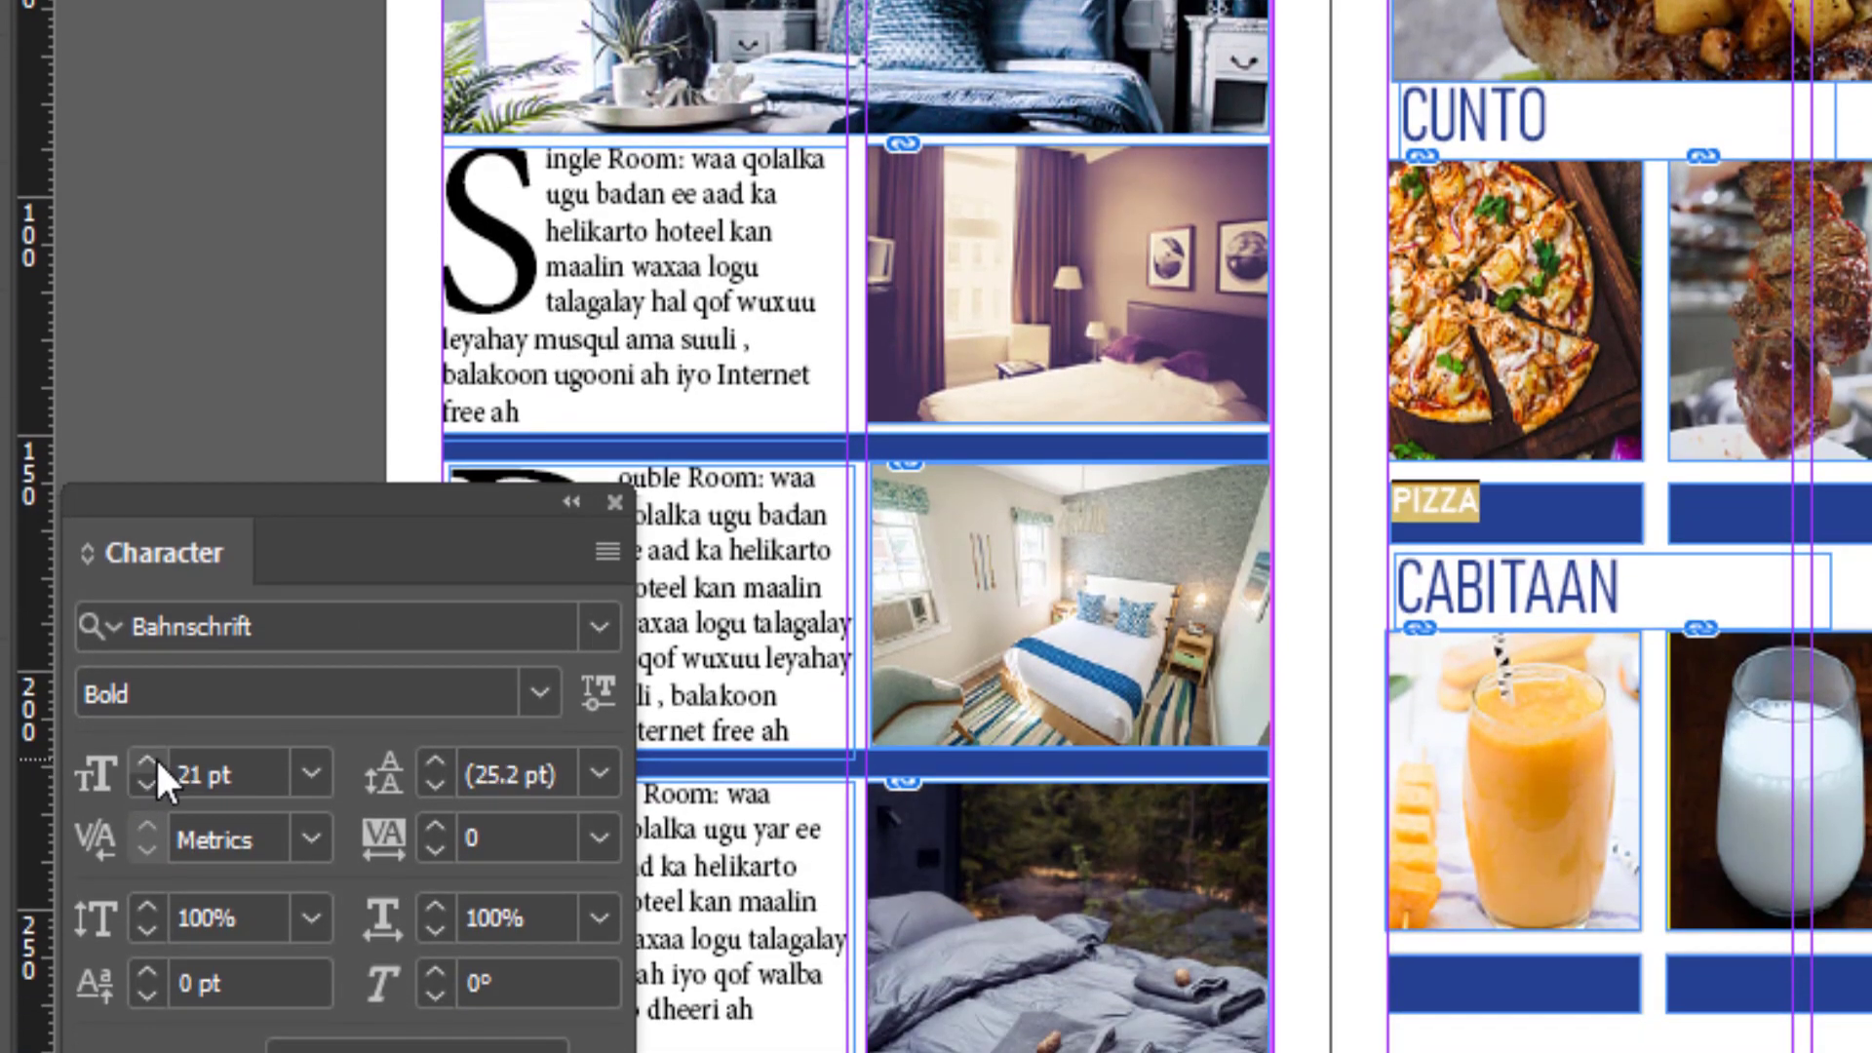
click(155, 759)
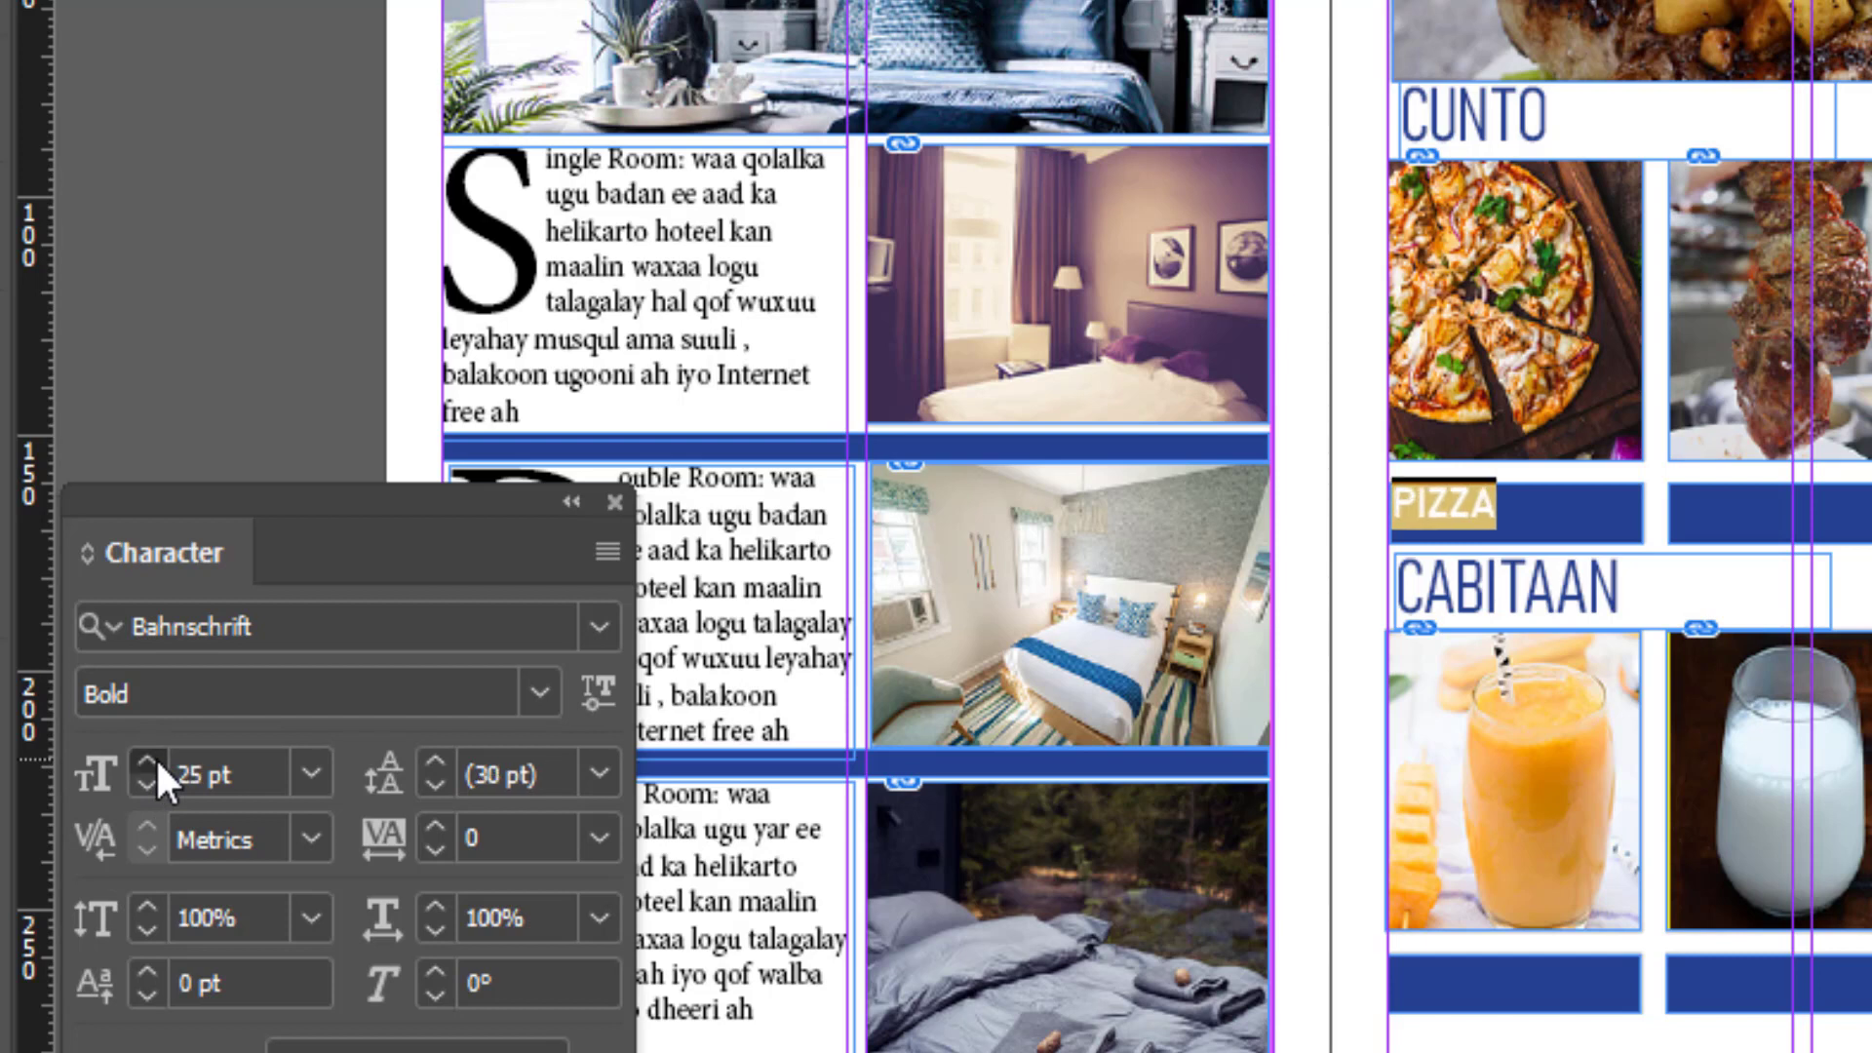
click(155, 760)
click(155, 760)
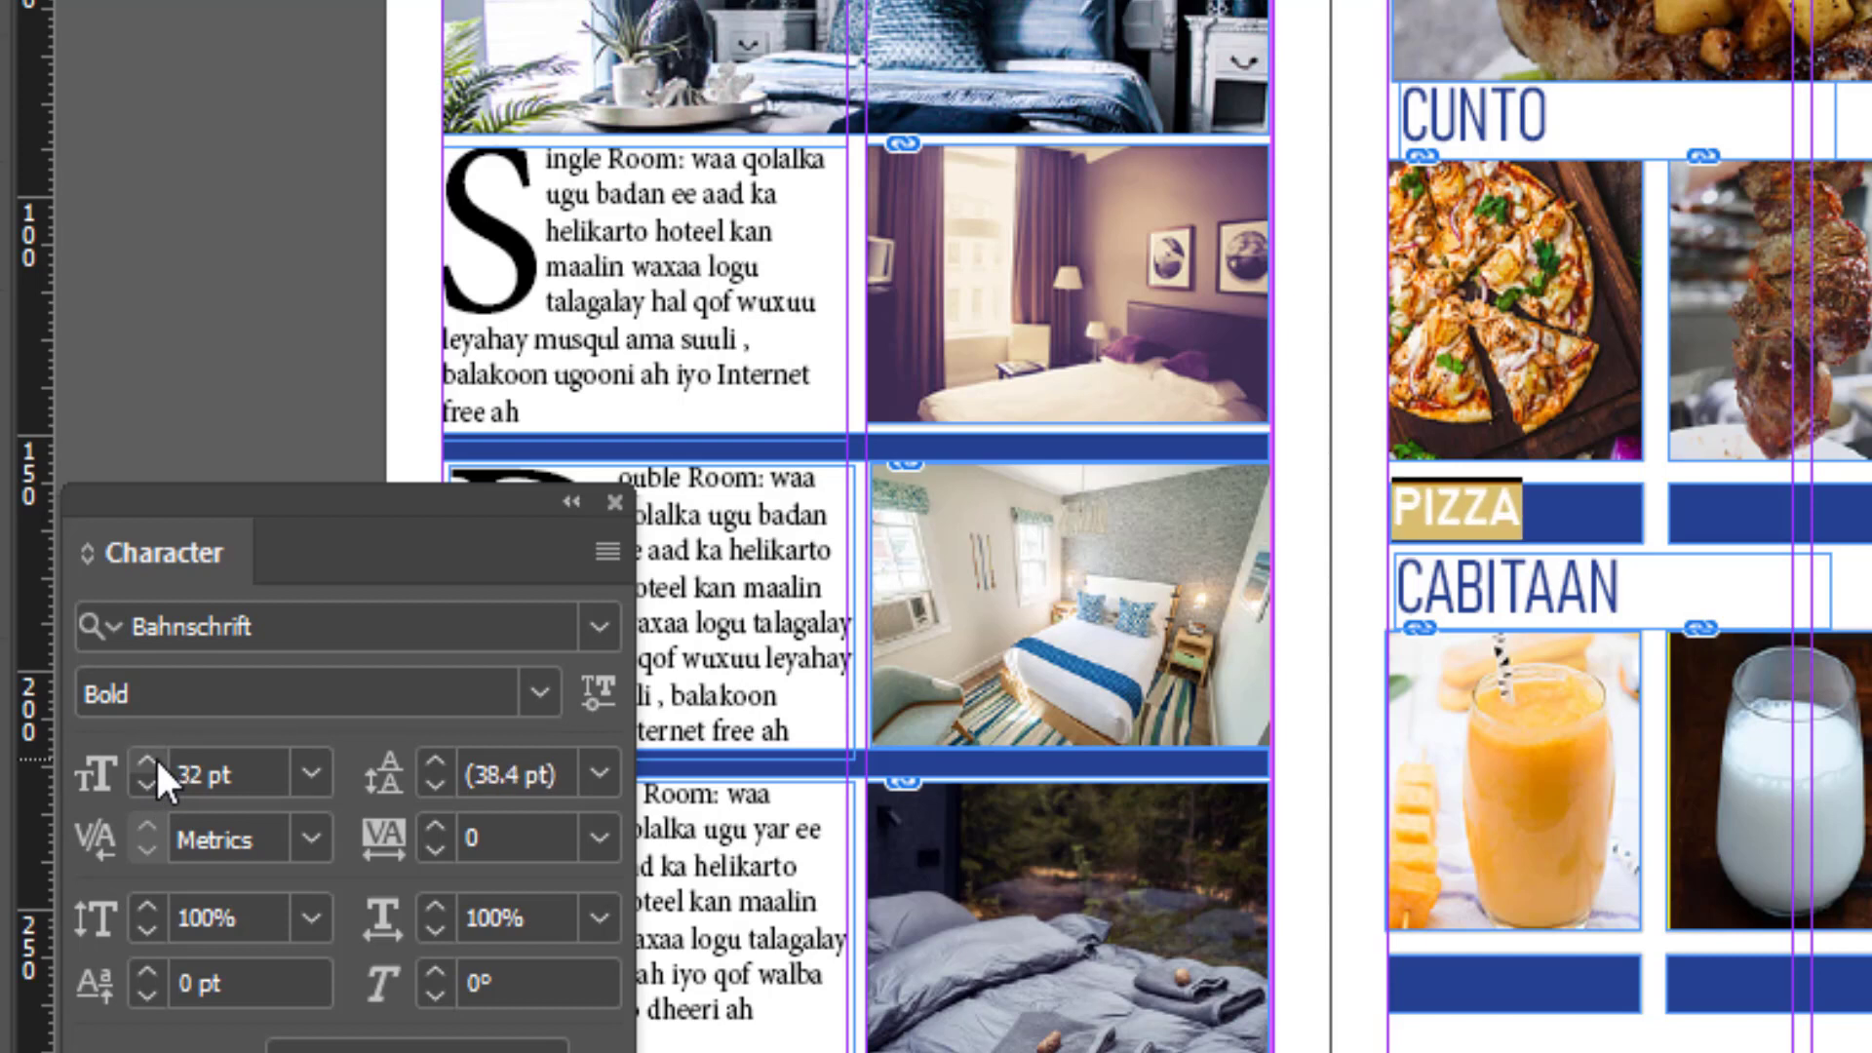
click(155, 760)
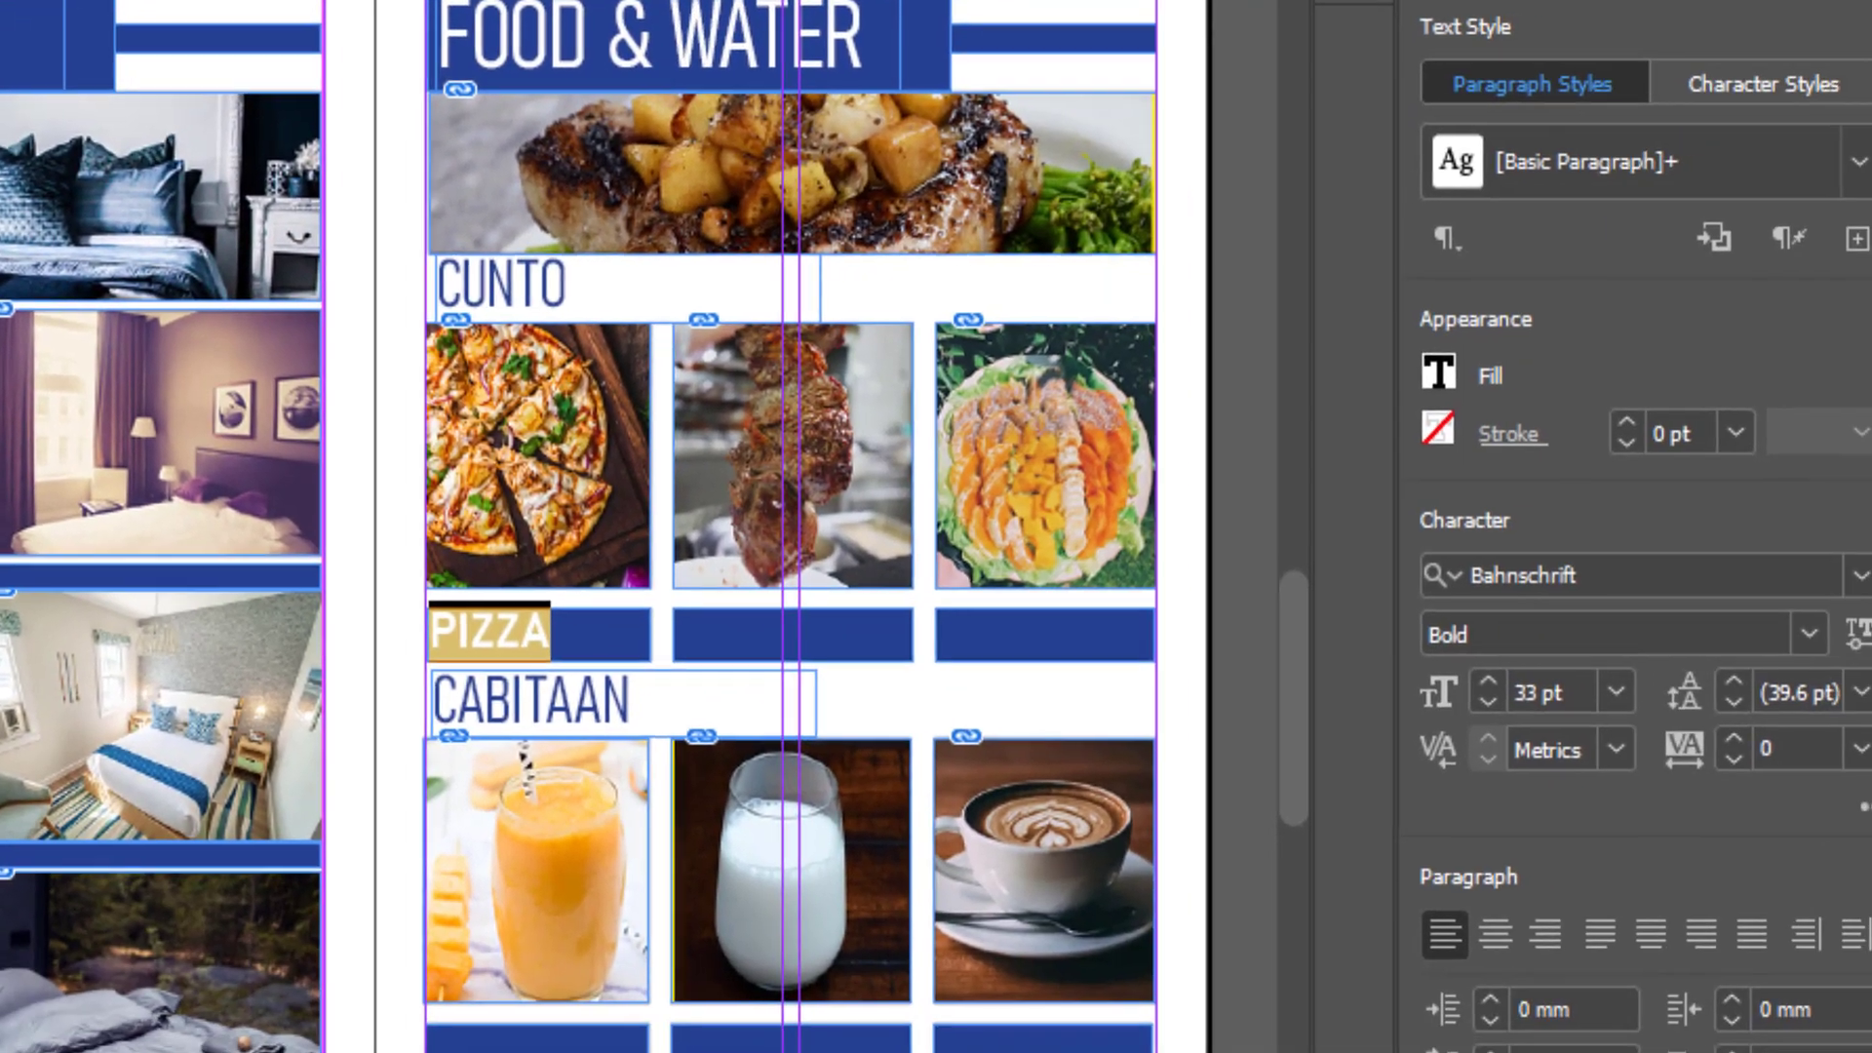
Step: Colour the PIZZA text white with the [Paper] swatch and return to editing it
click(1431, 368)
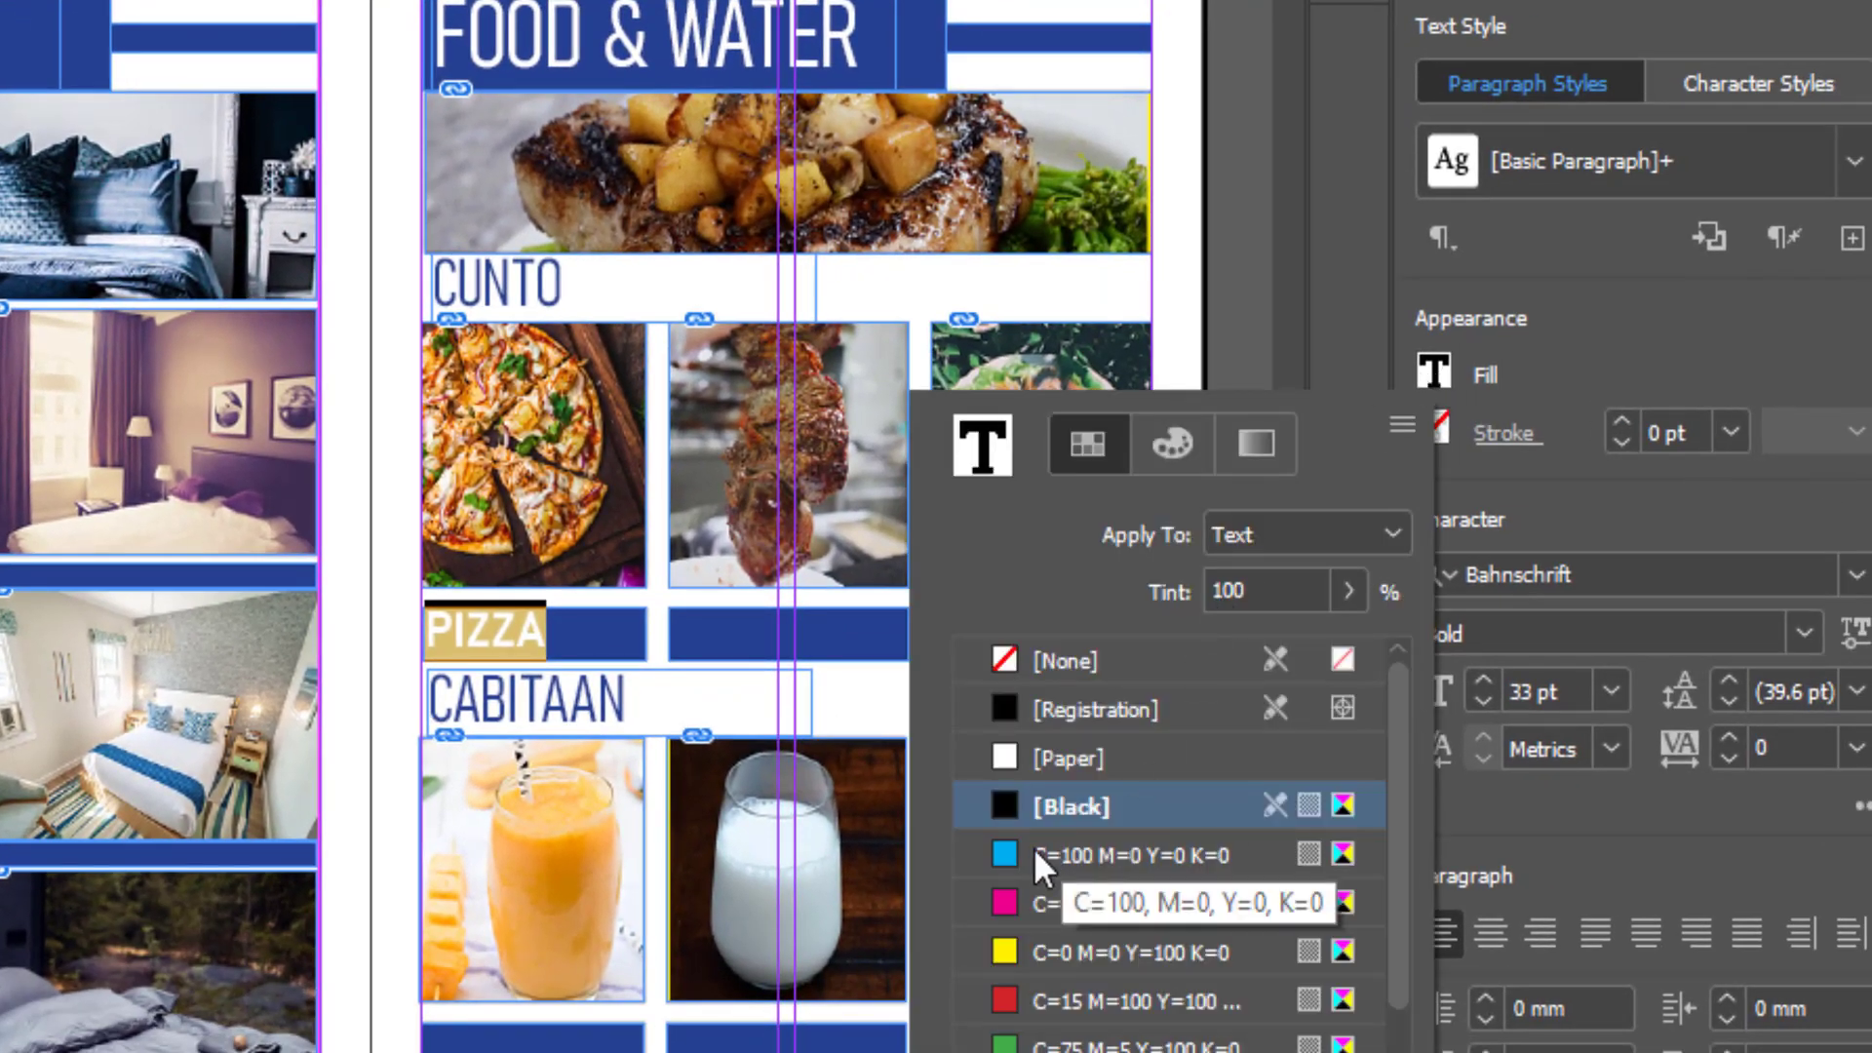
click(1004, 756)
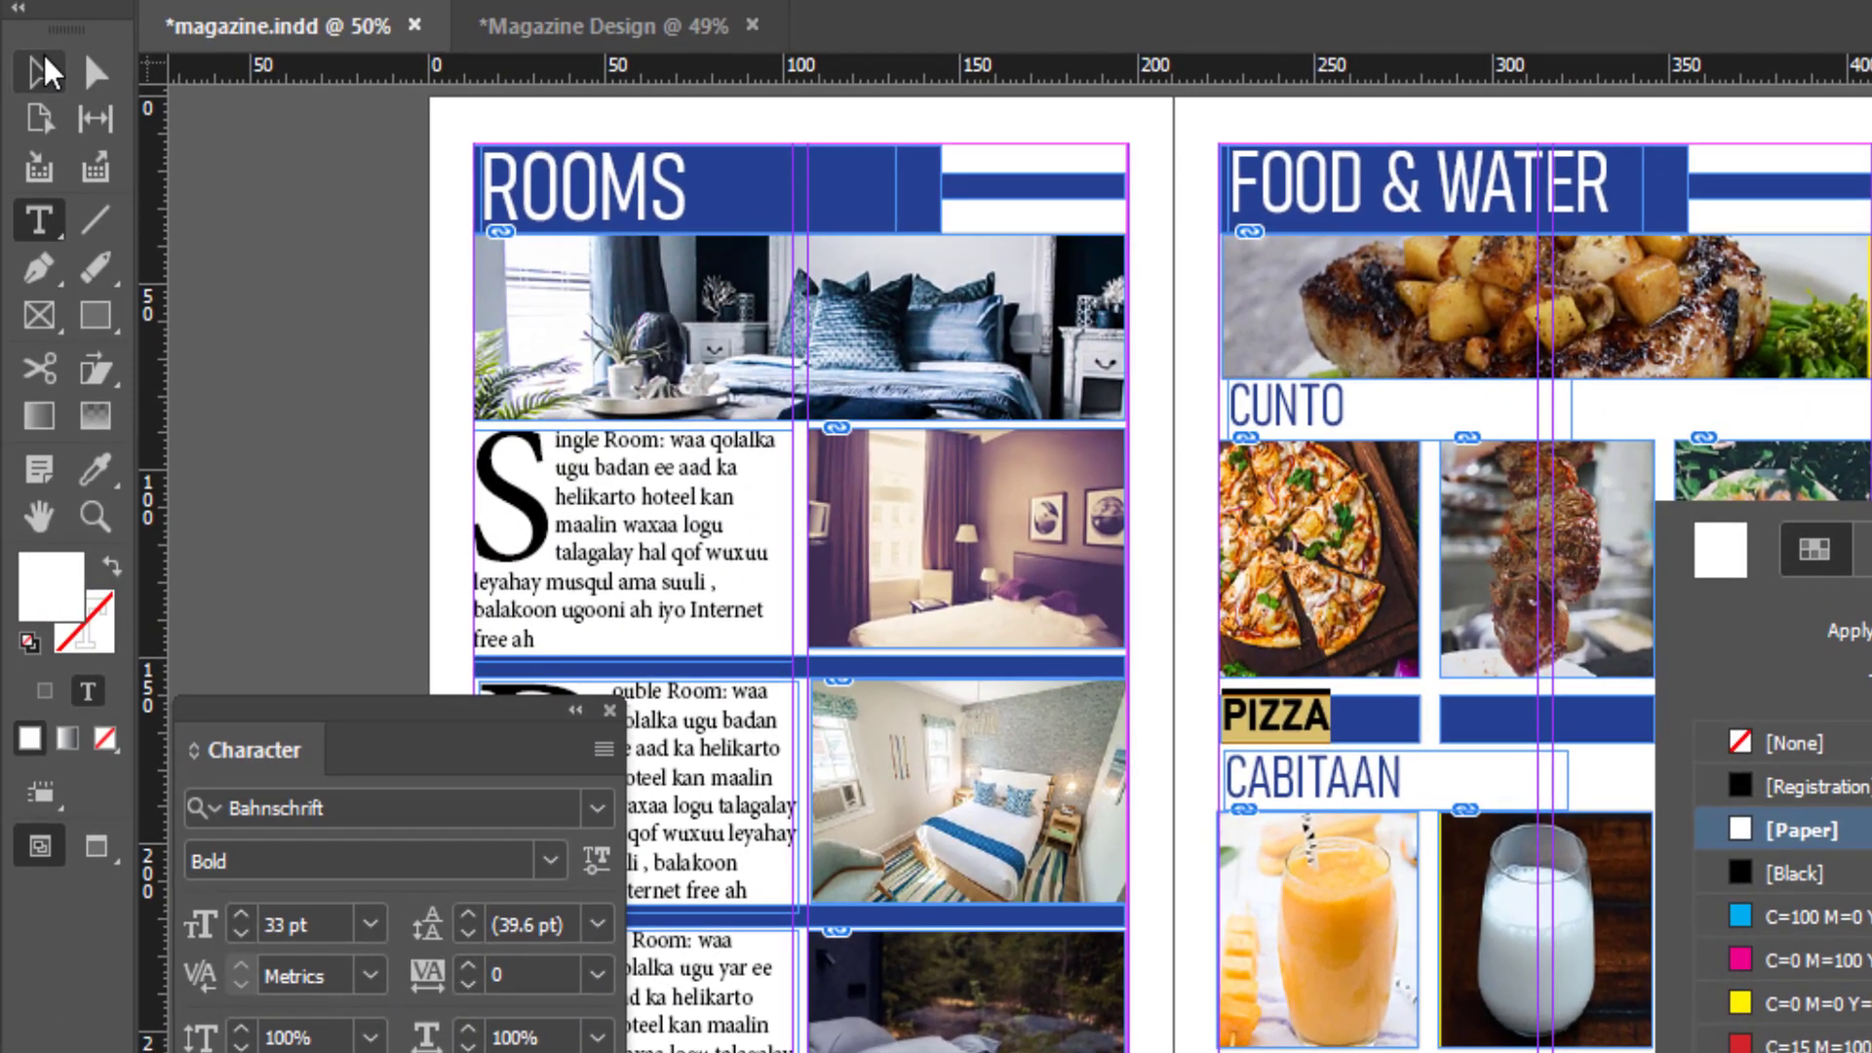
click(37, 72)
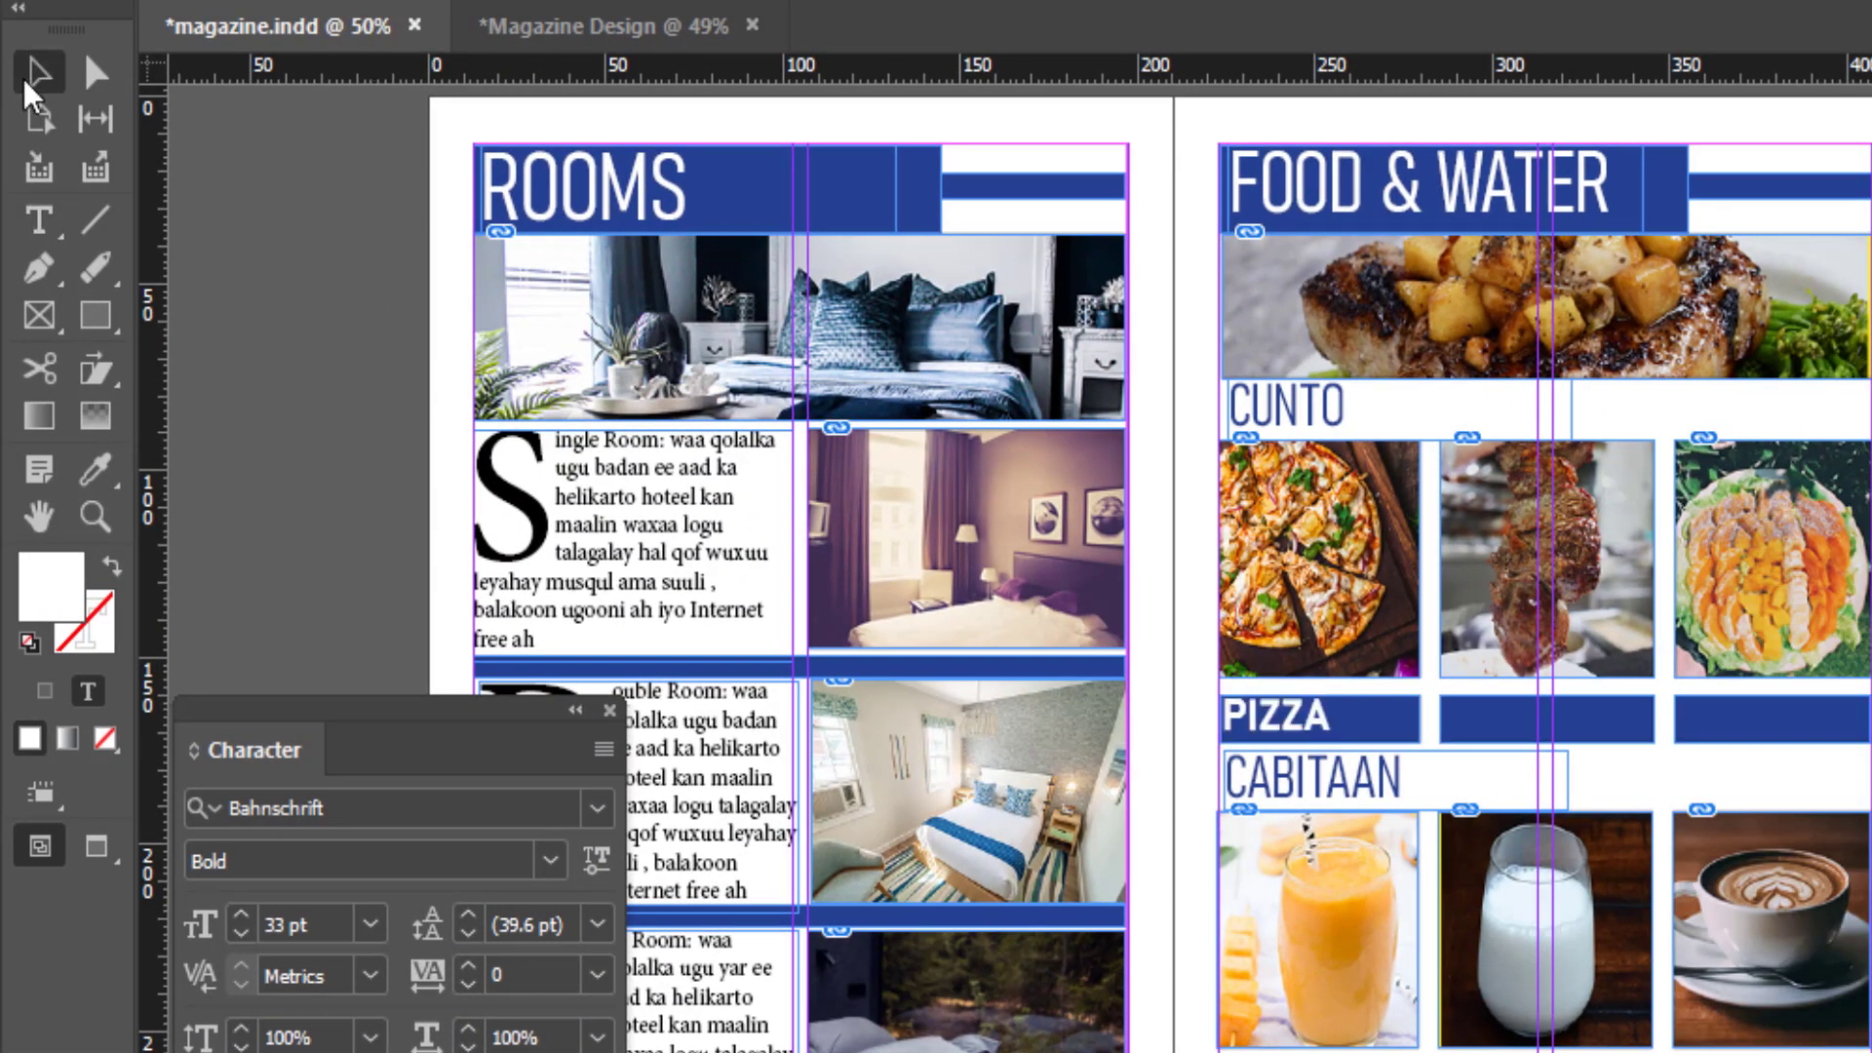
click(267, 410)
click(1276, 731)
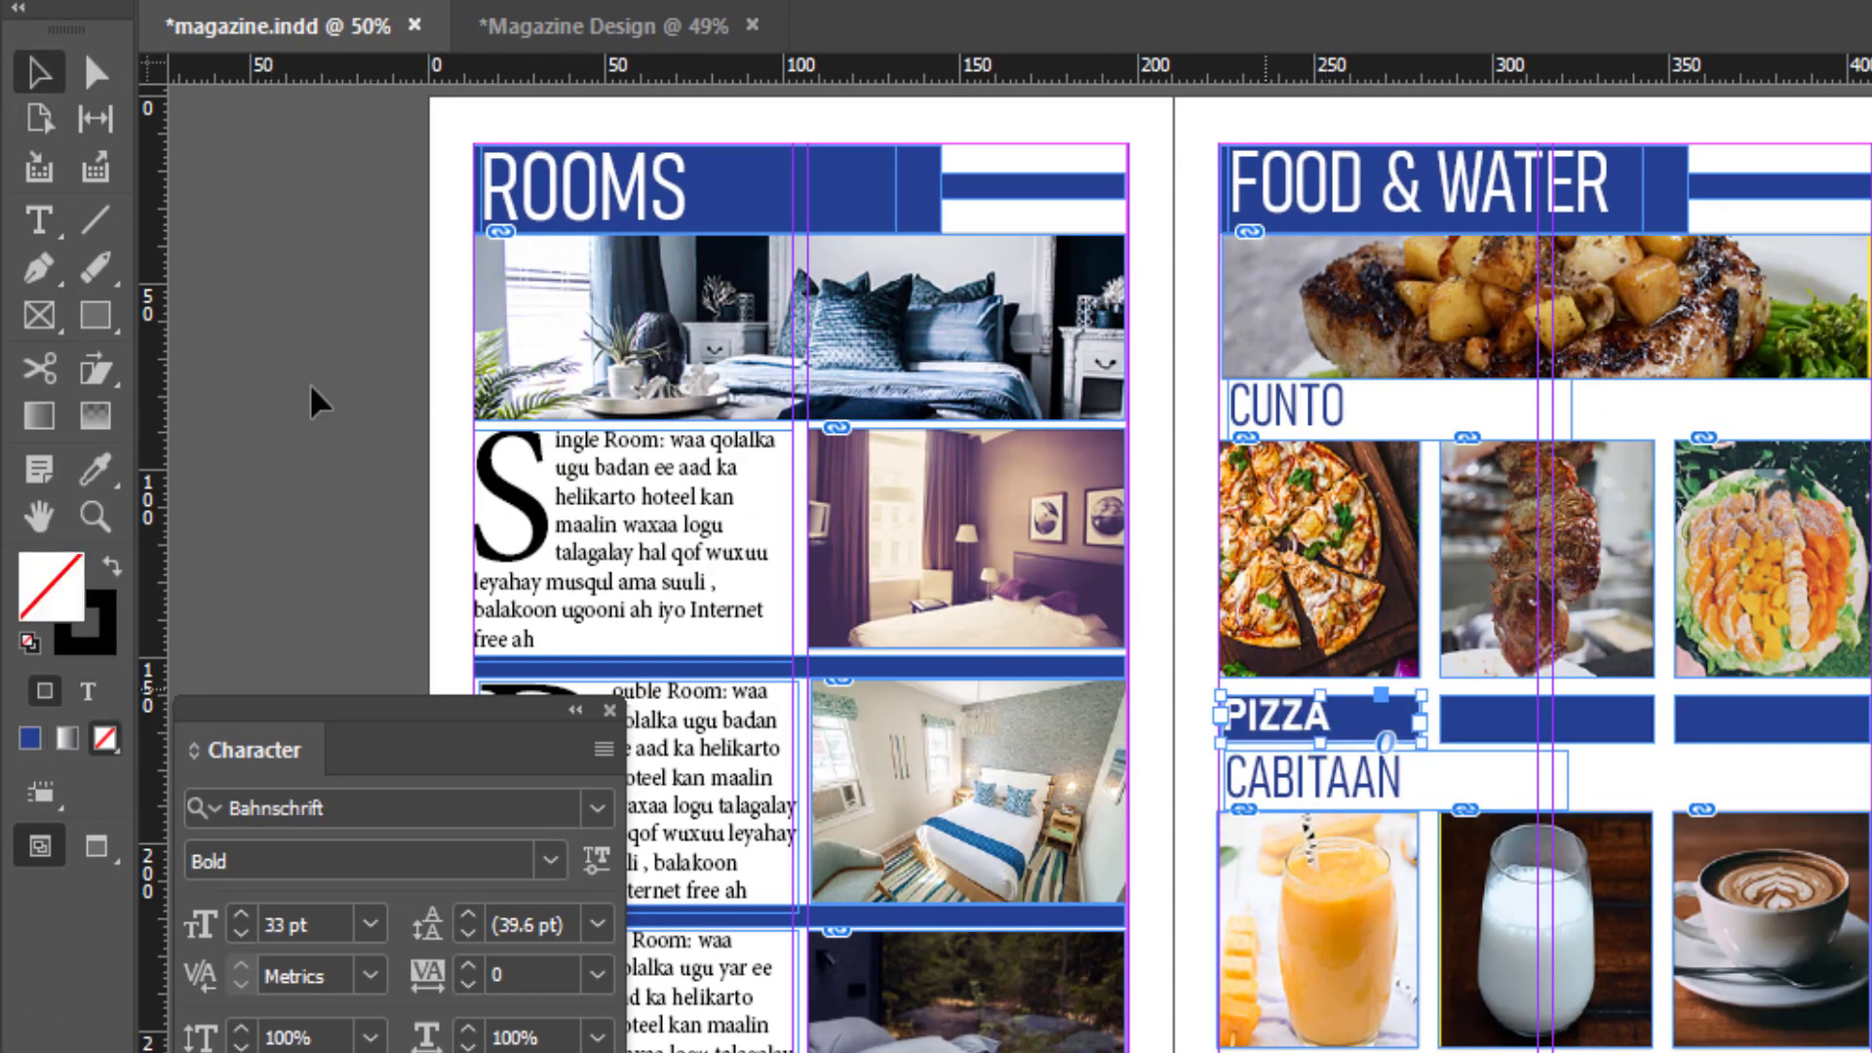
click(39, 220)
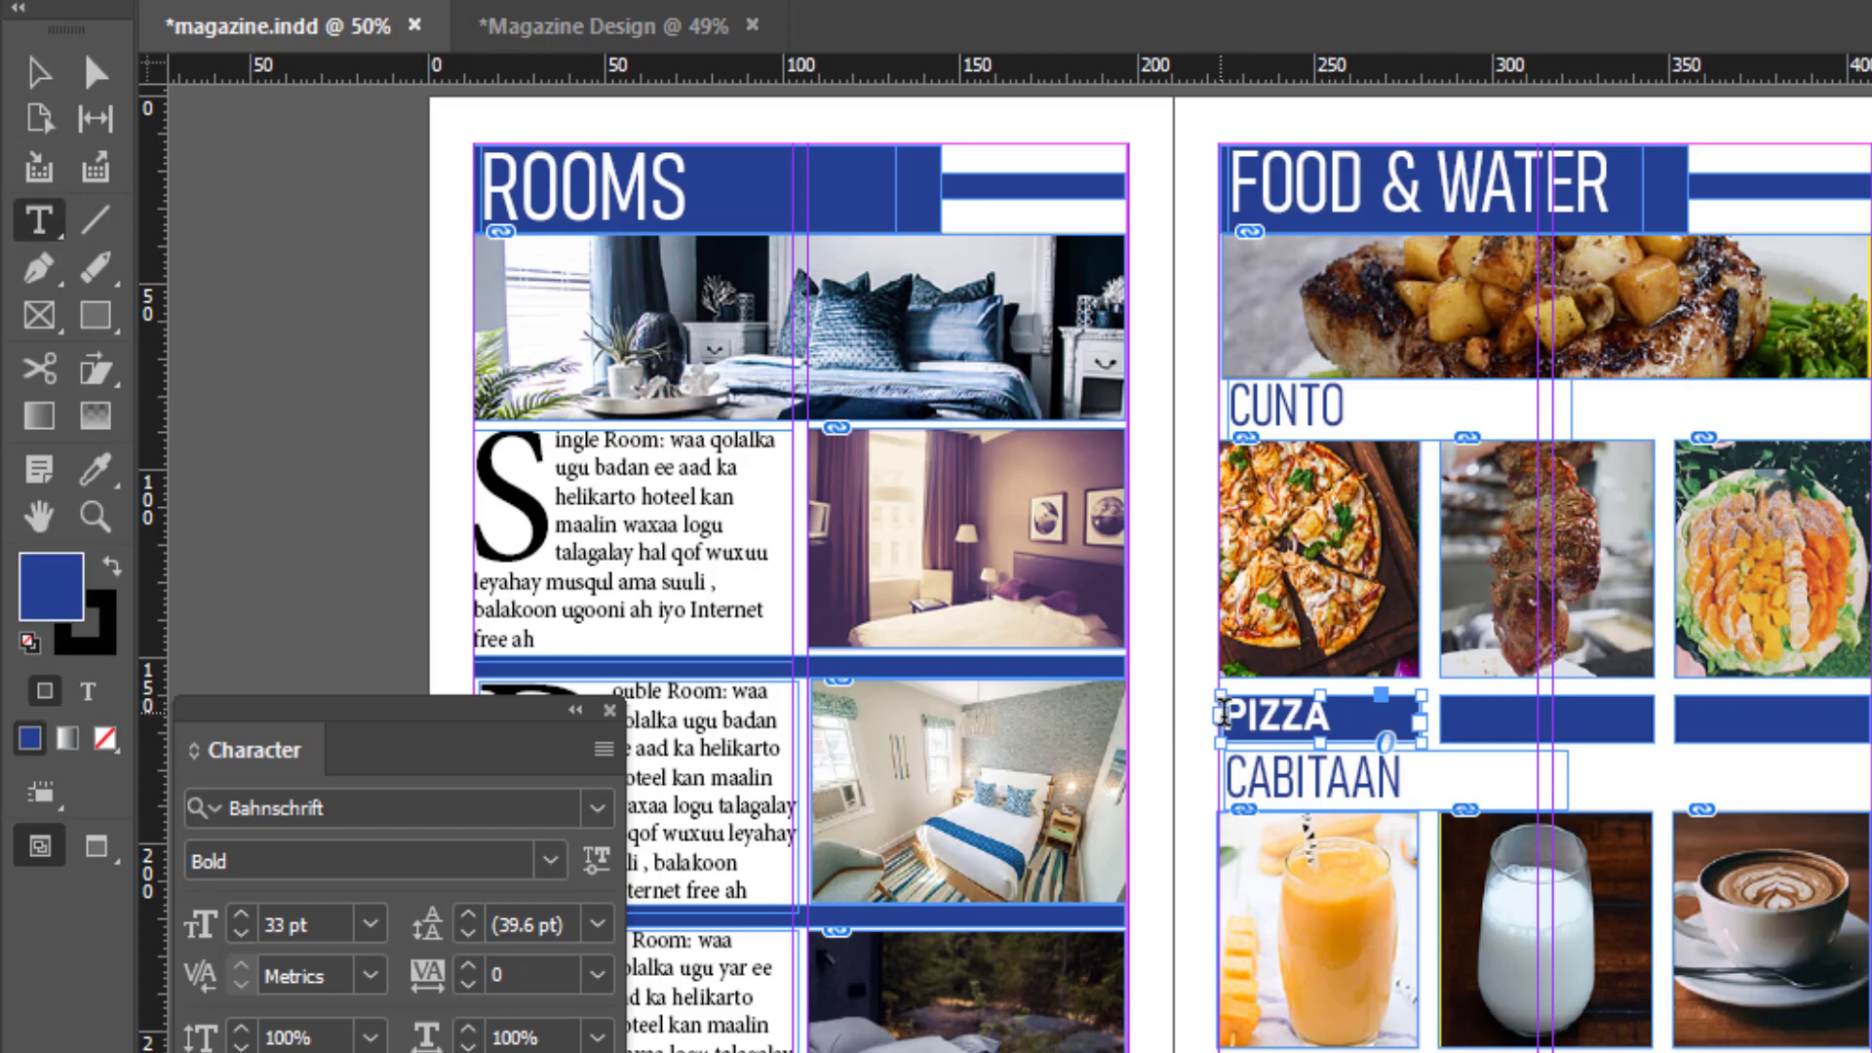
click(1227, 715)
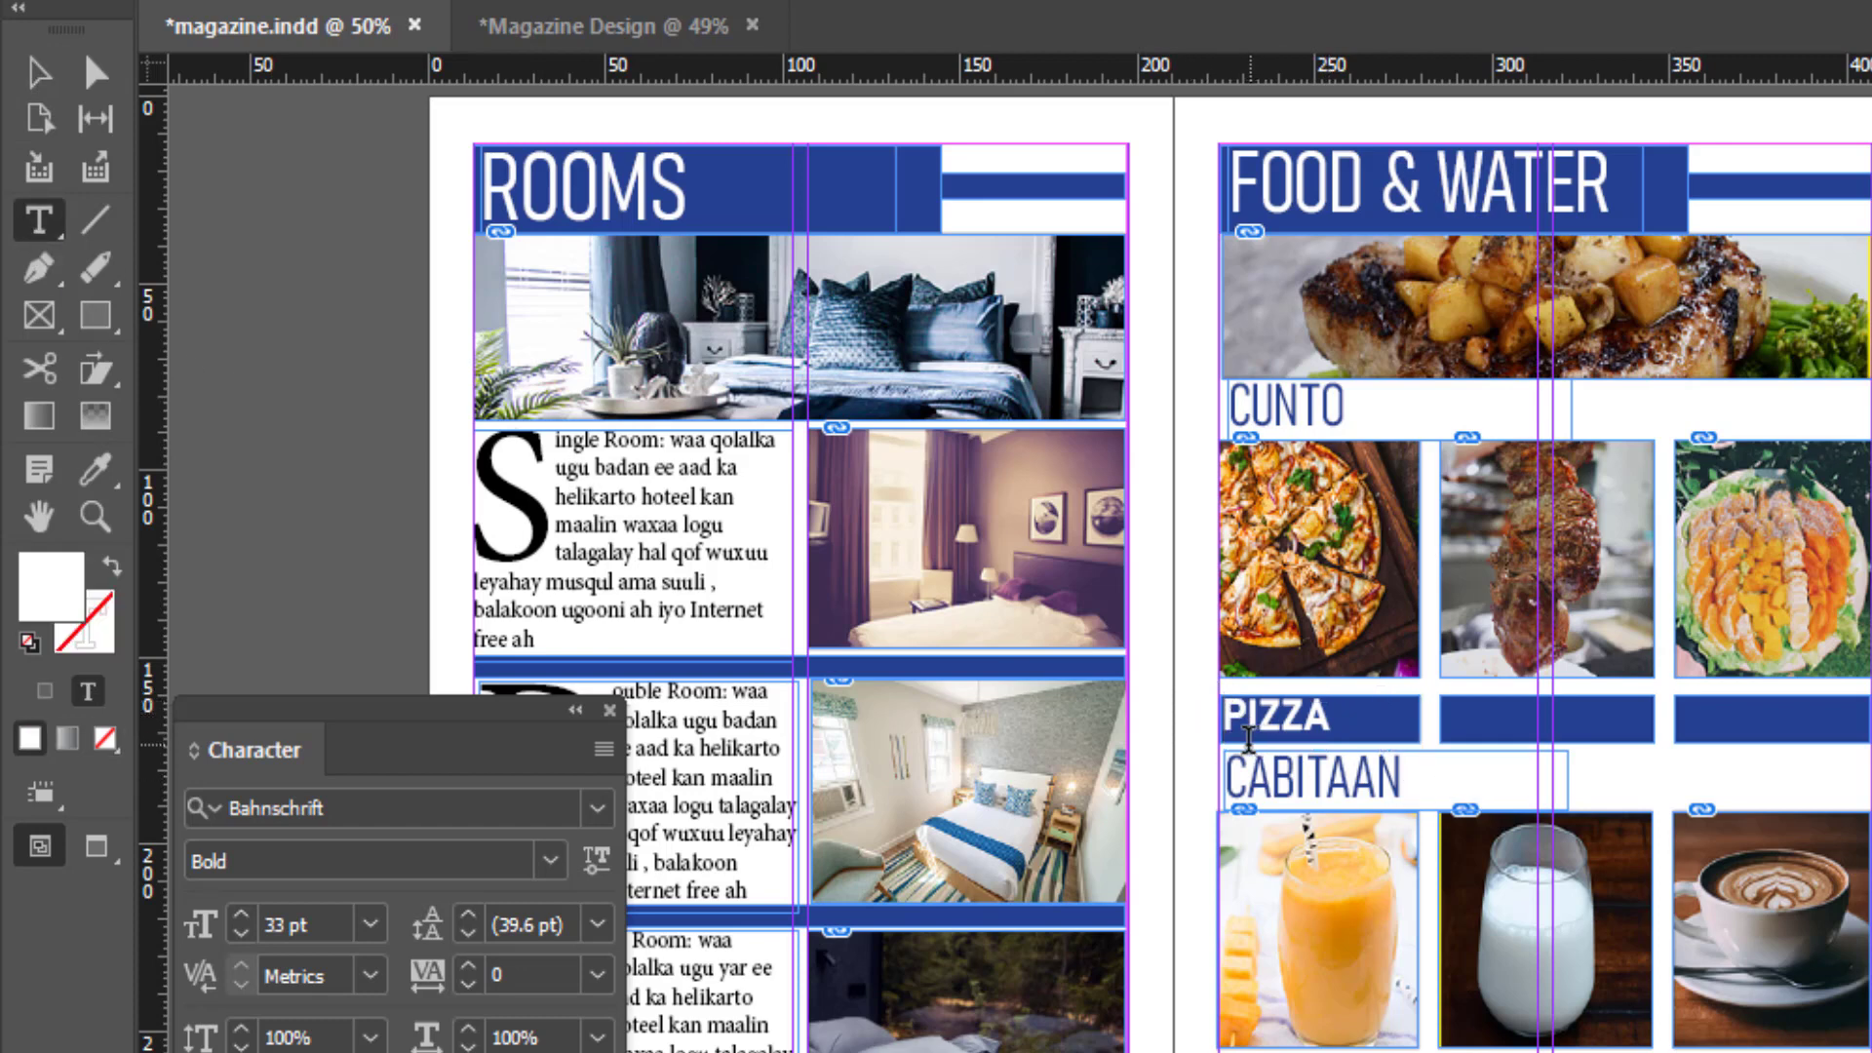
Step: Copy HILIB SOLAN from the notes into the blue bar beside PIZZA
click(1479, 718)
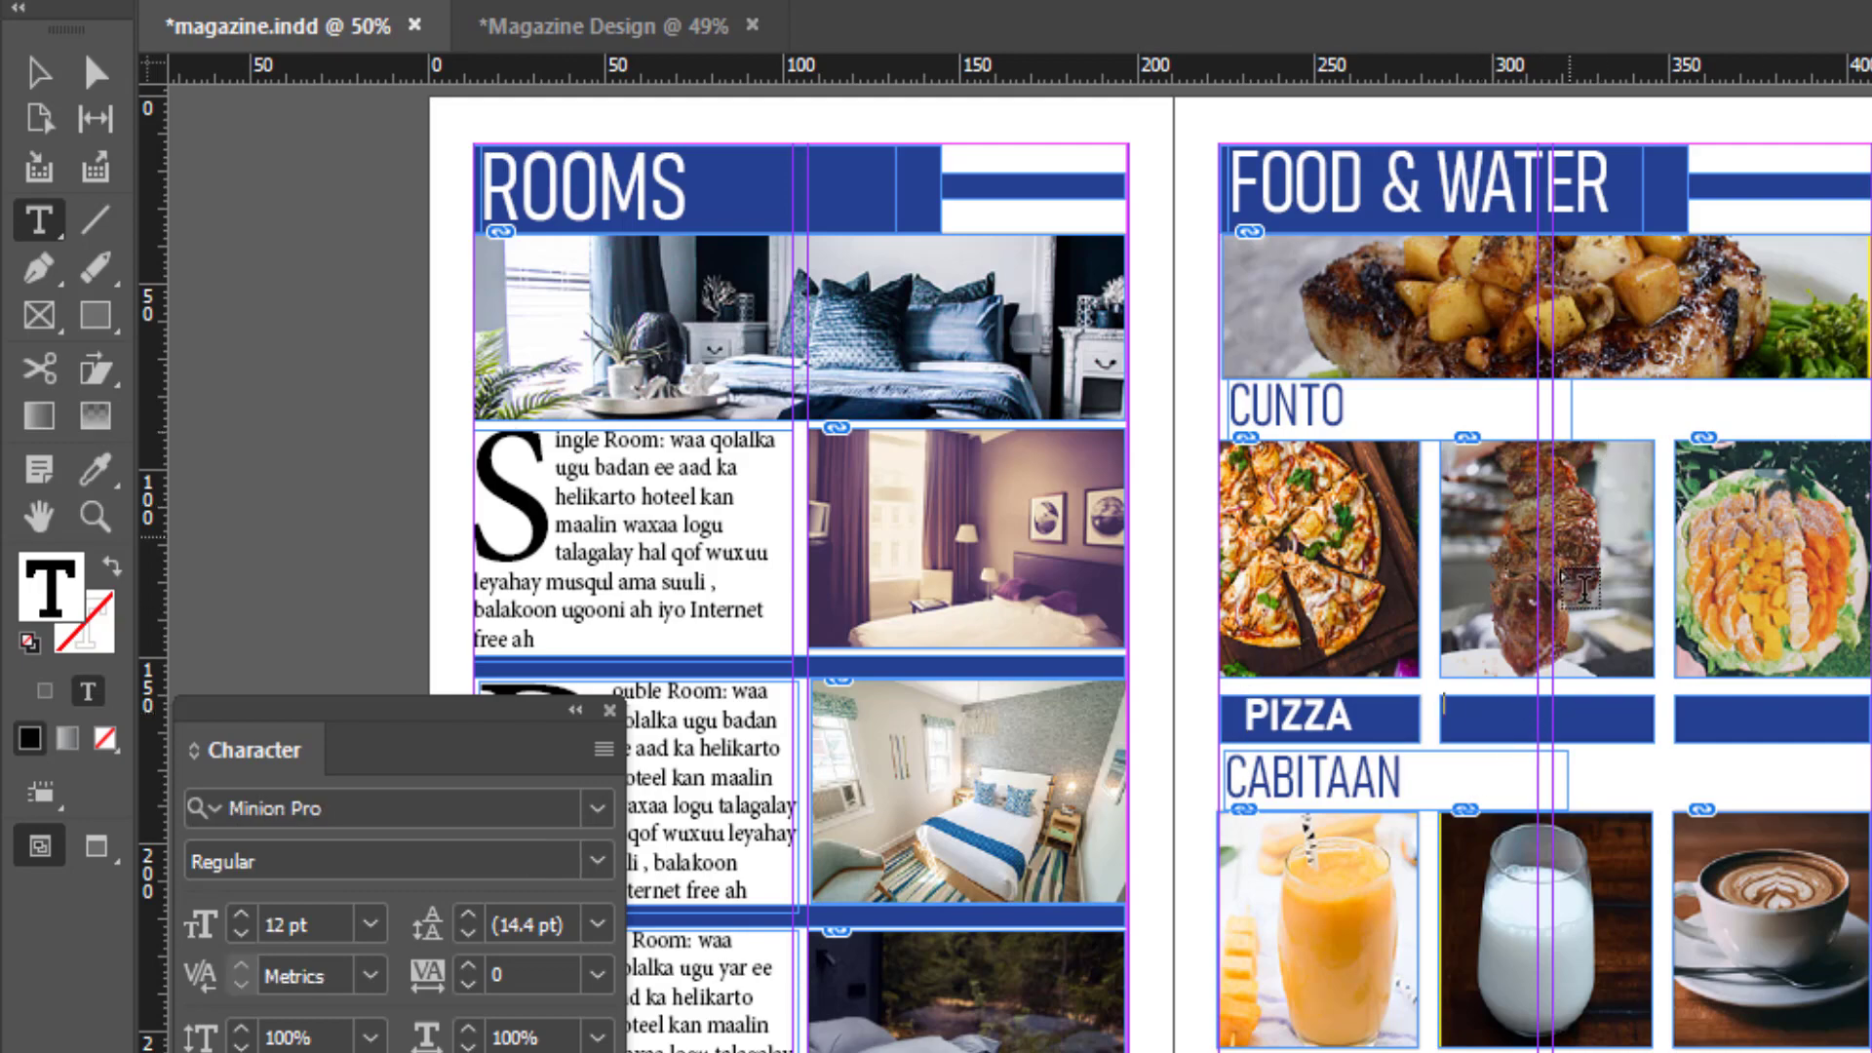
key(alt+Tab)
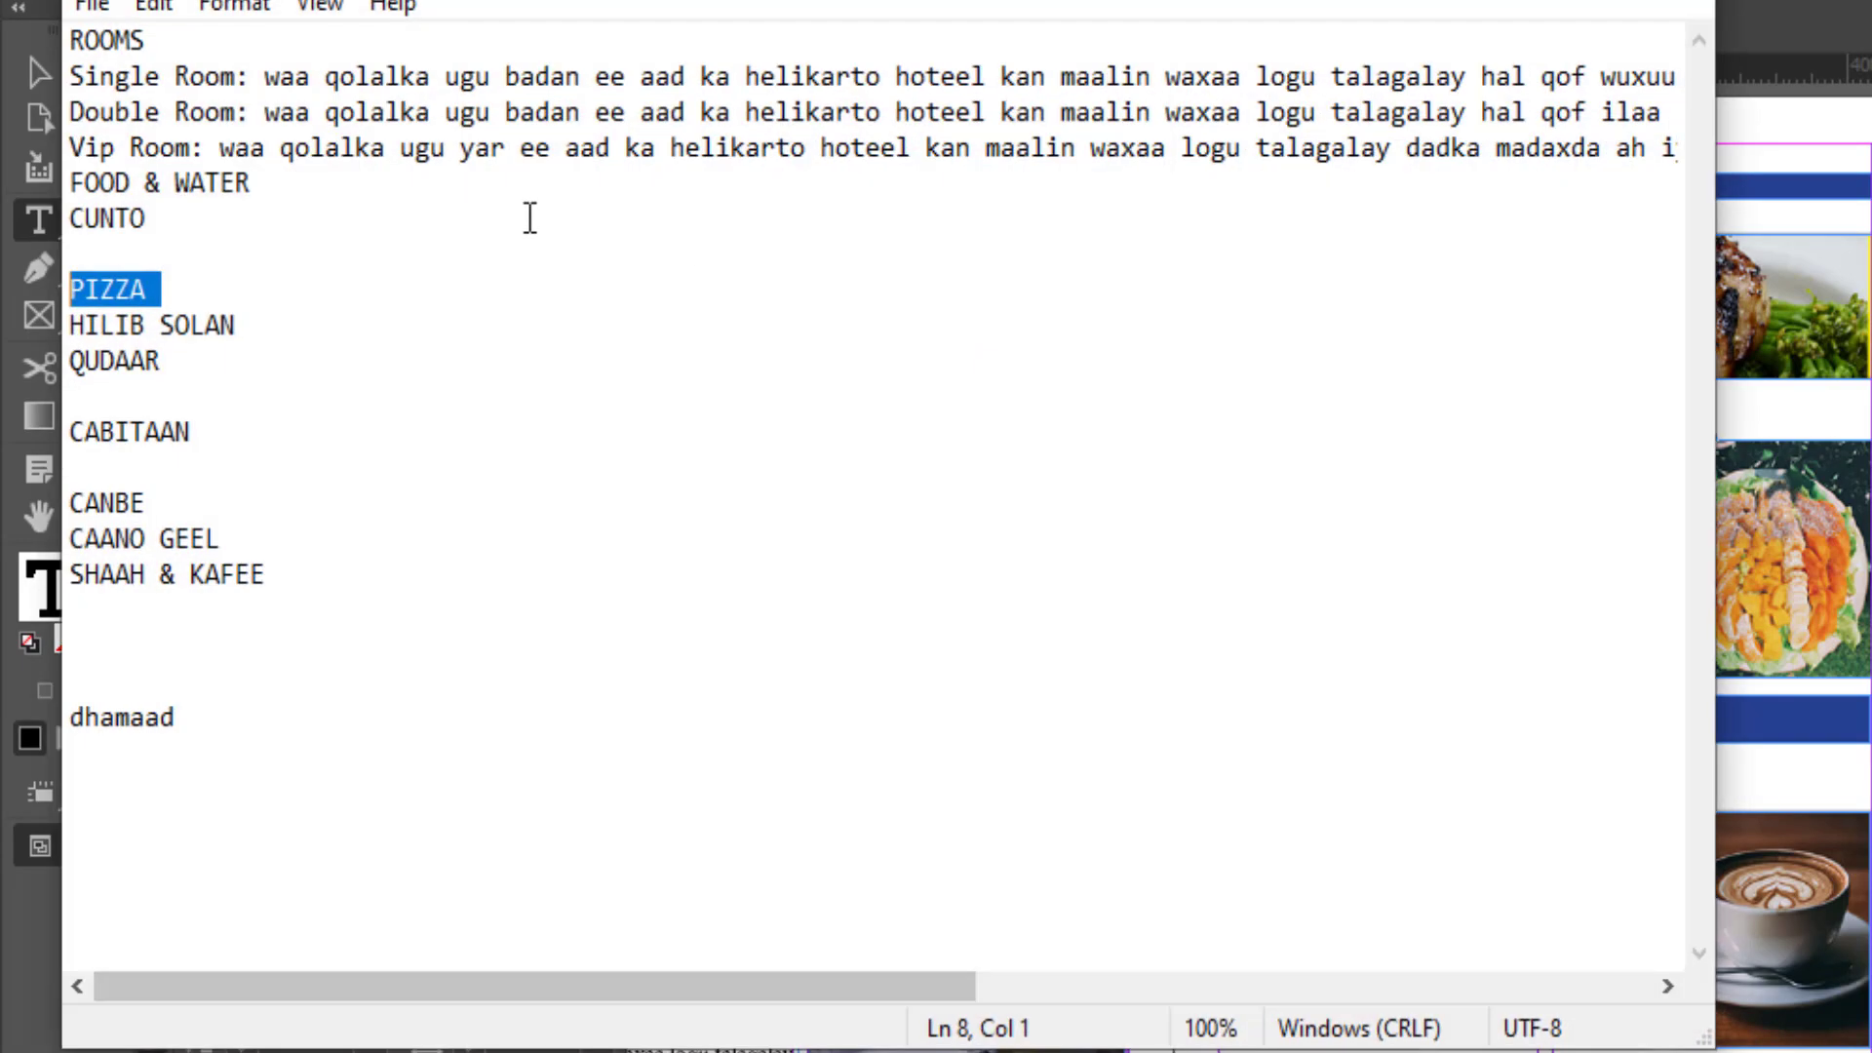
drag(256, 324, 36, 319)
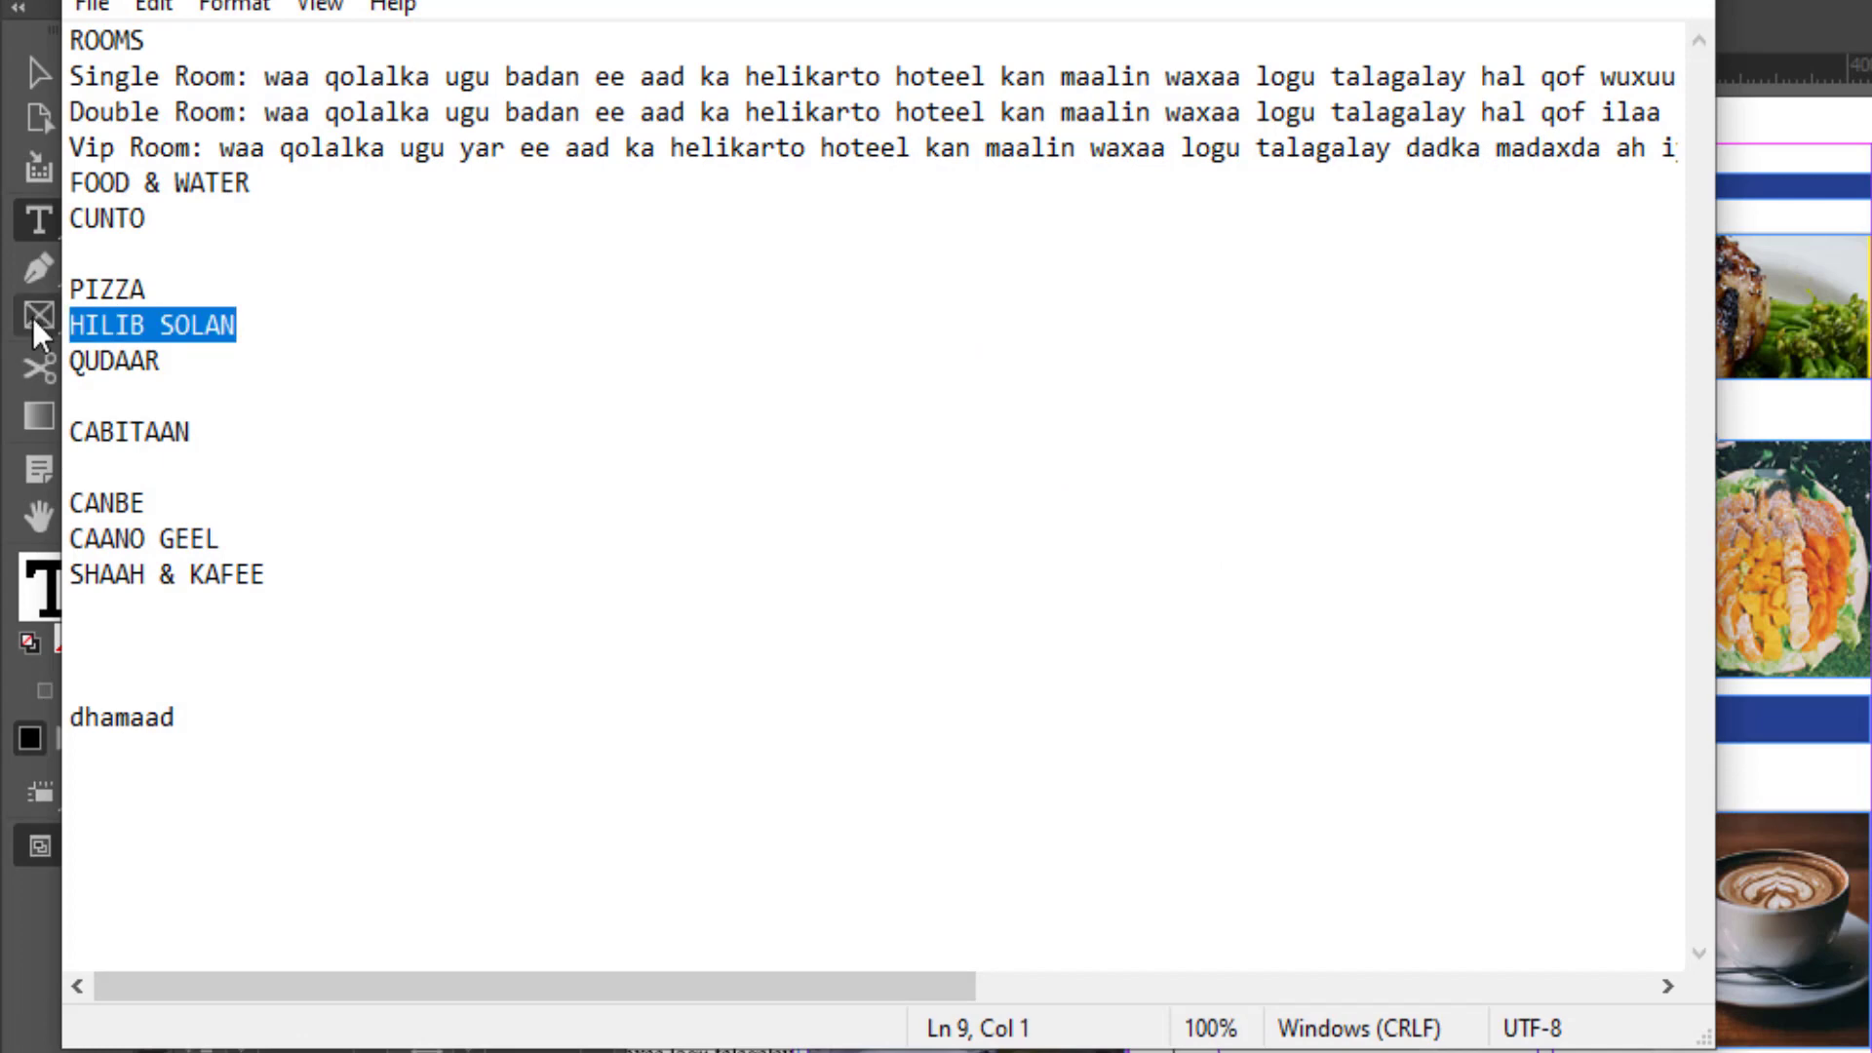
key(alt+Tab)
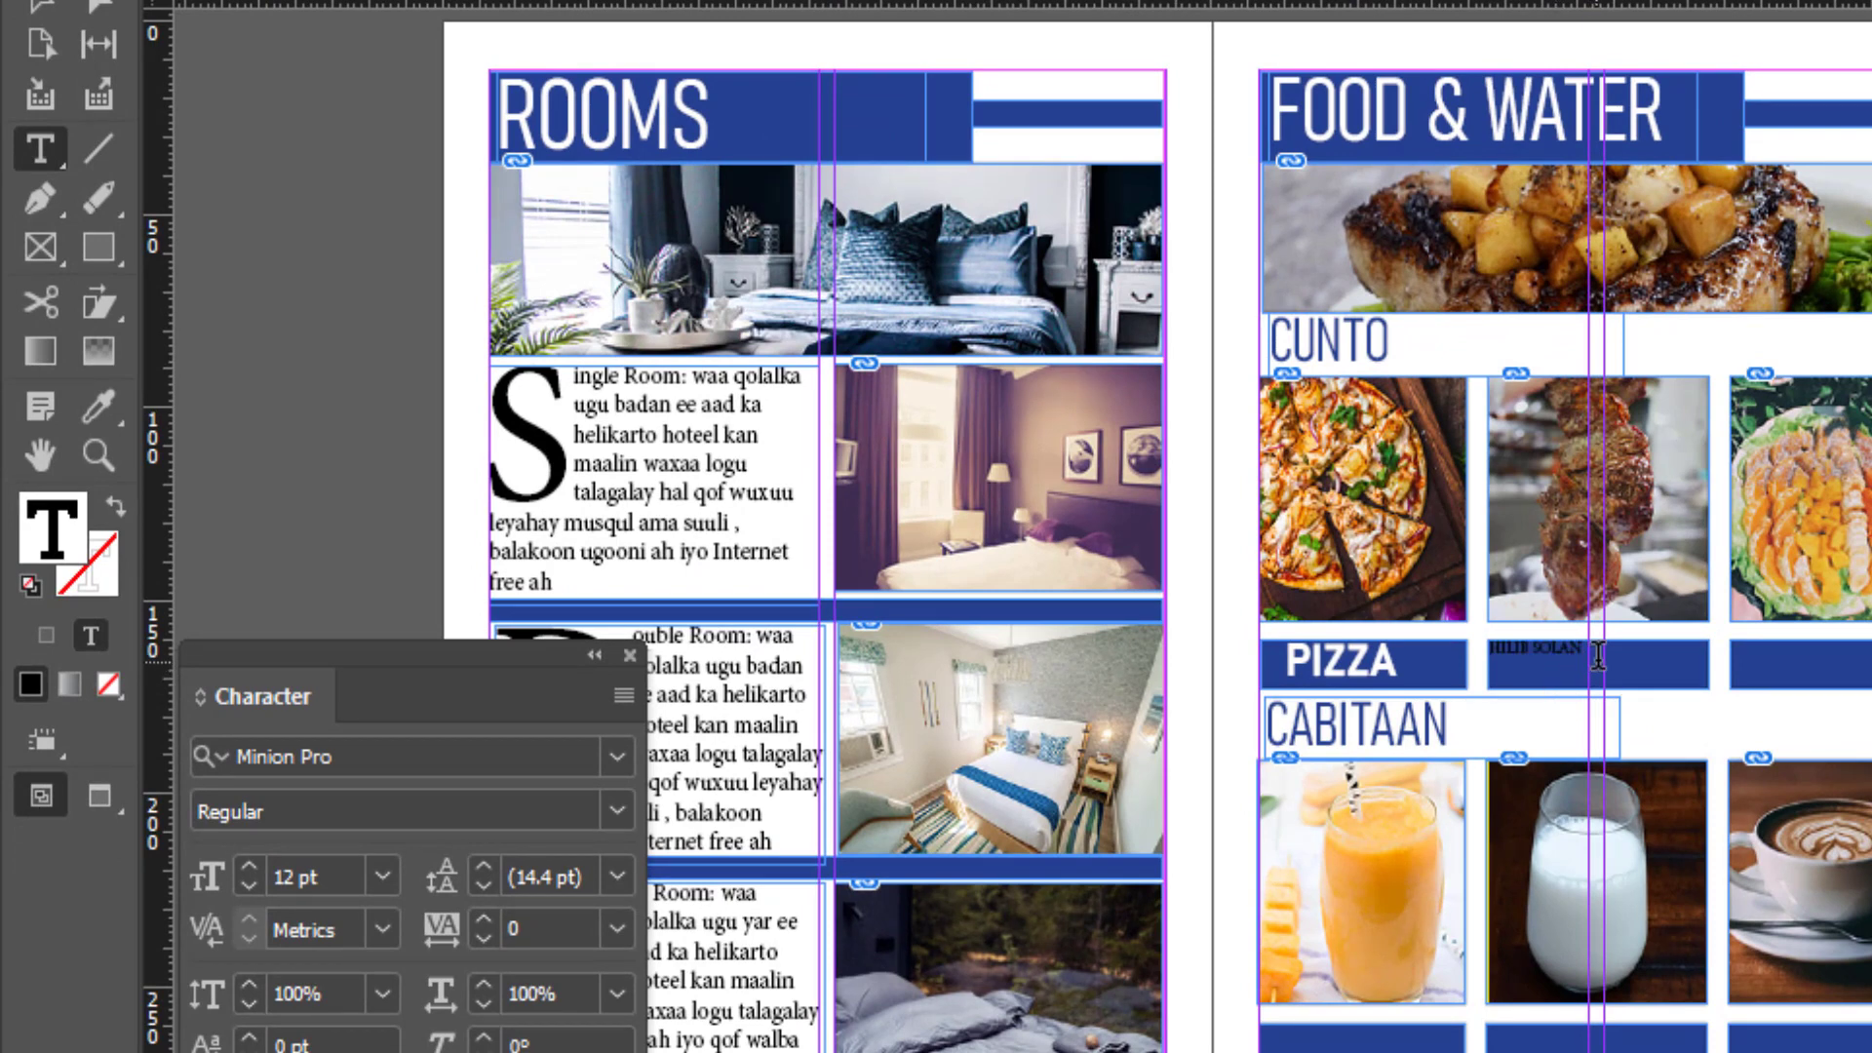
drag(1599, 656, 1506, 651)
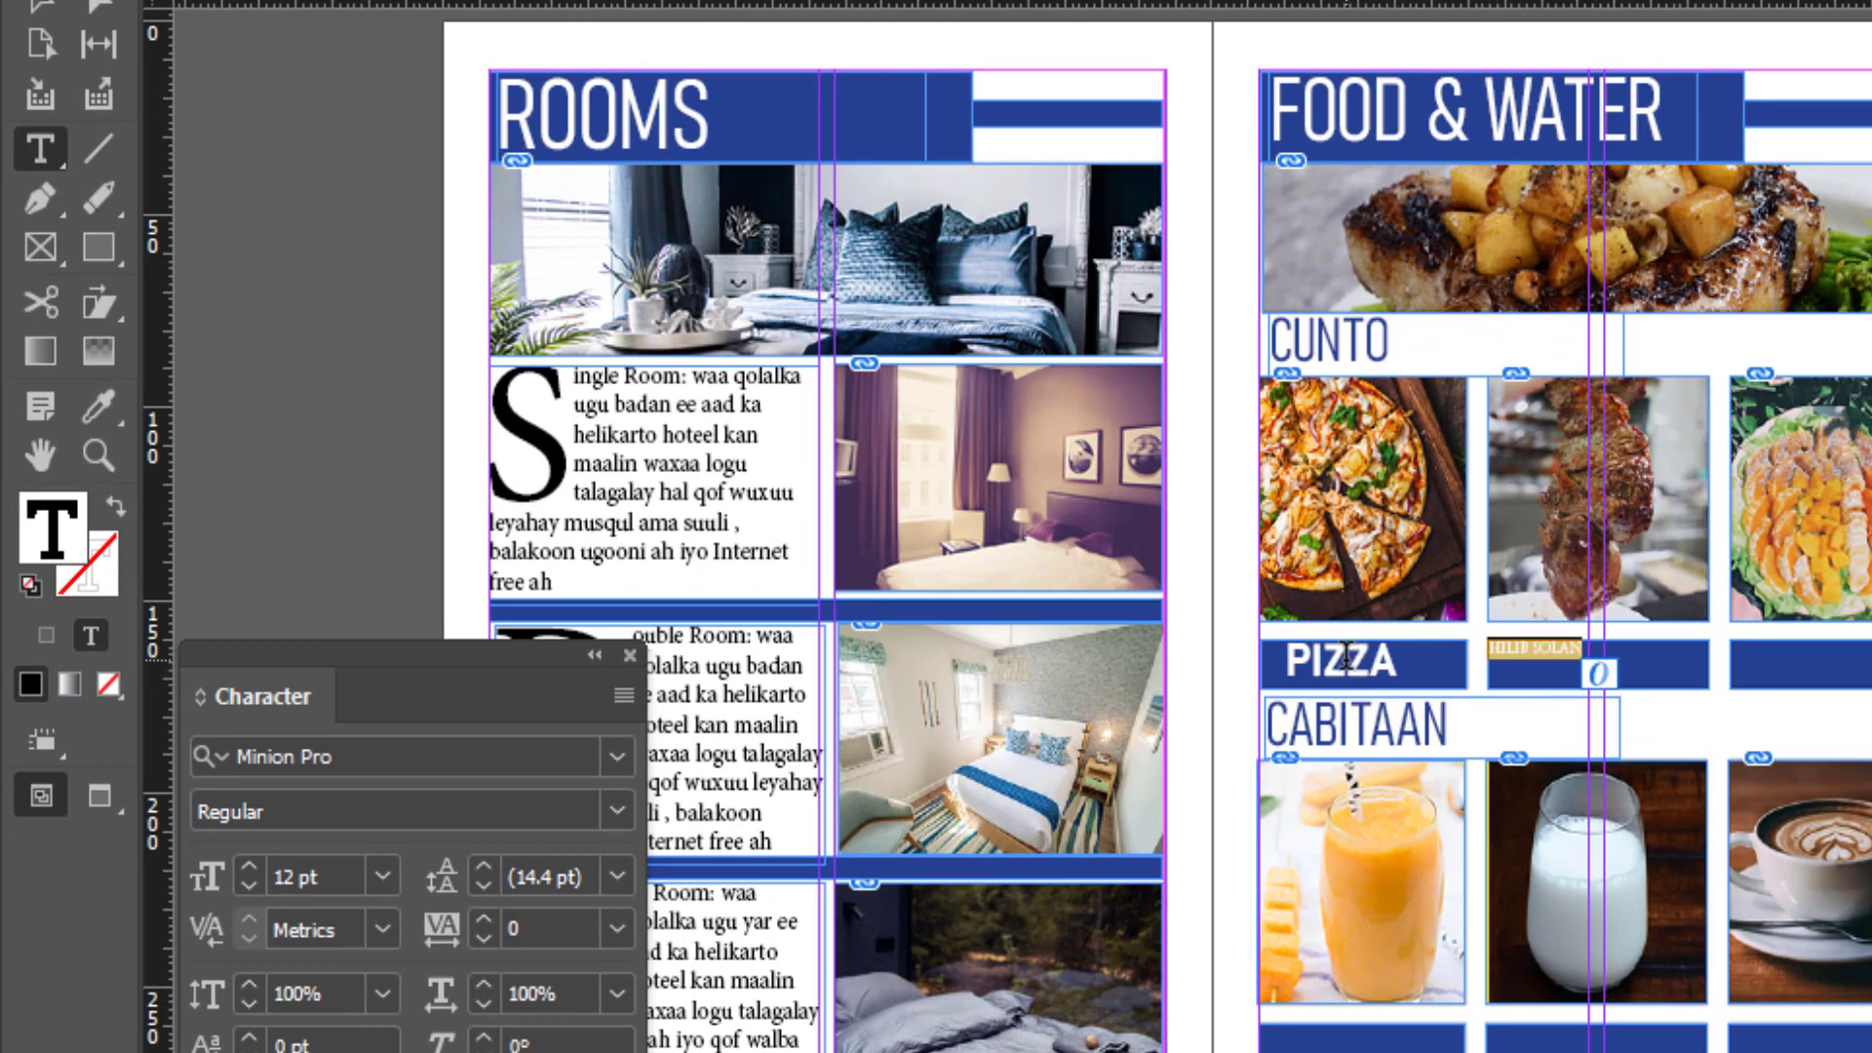
Step: Give HILIB SOLAN PIZZA's bold white formatting and reduce it to 26 pt
click(99, 405)
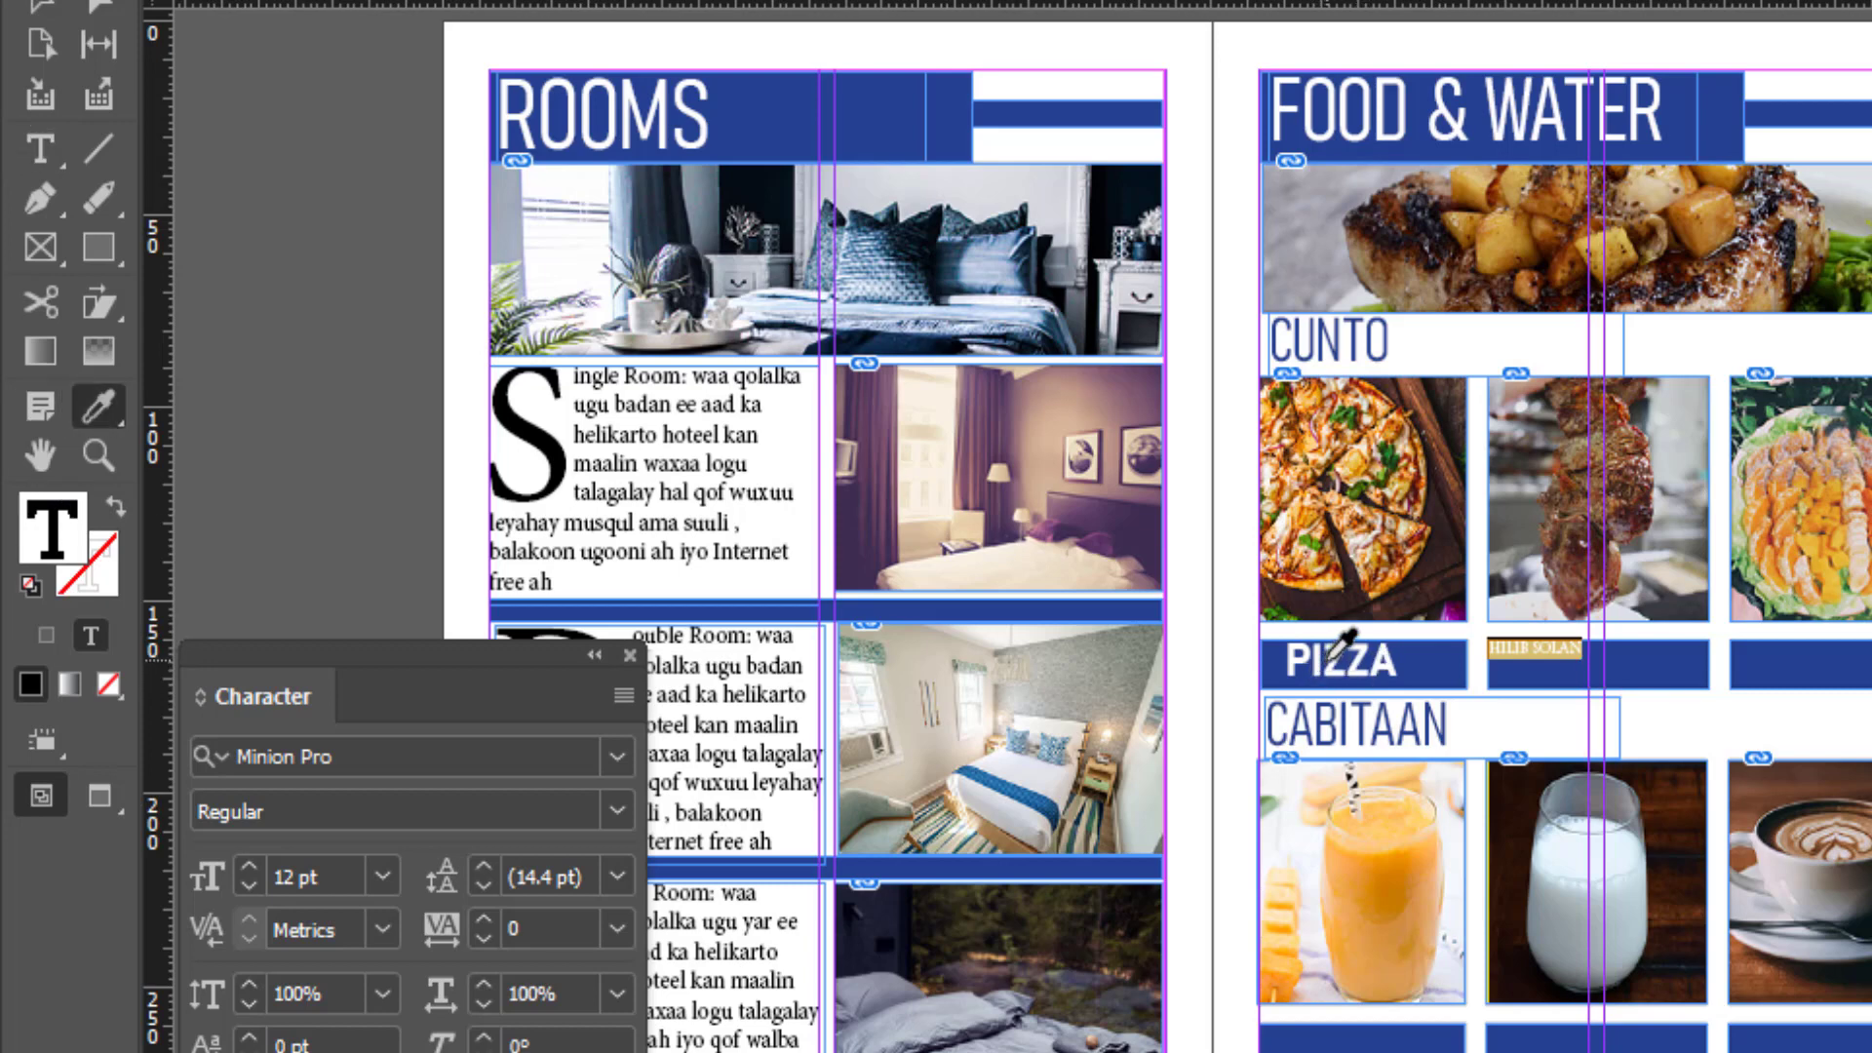
click(1333, 659)
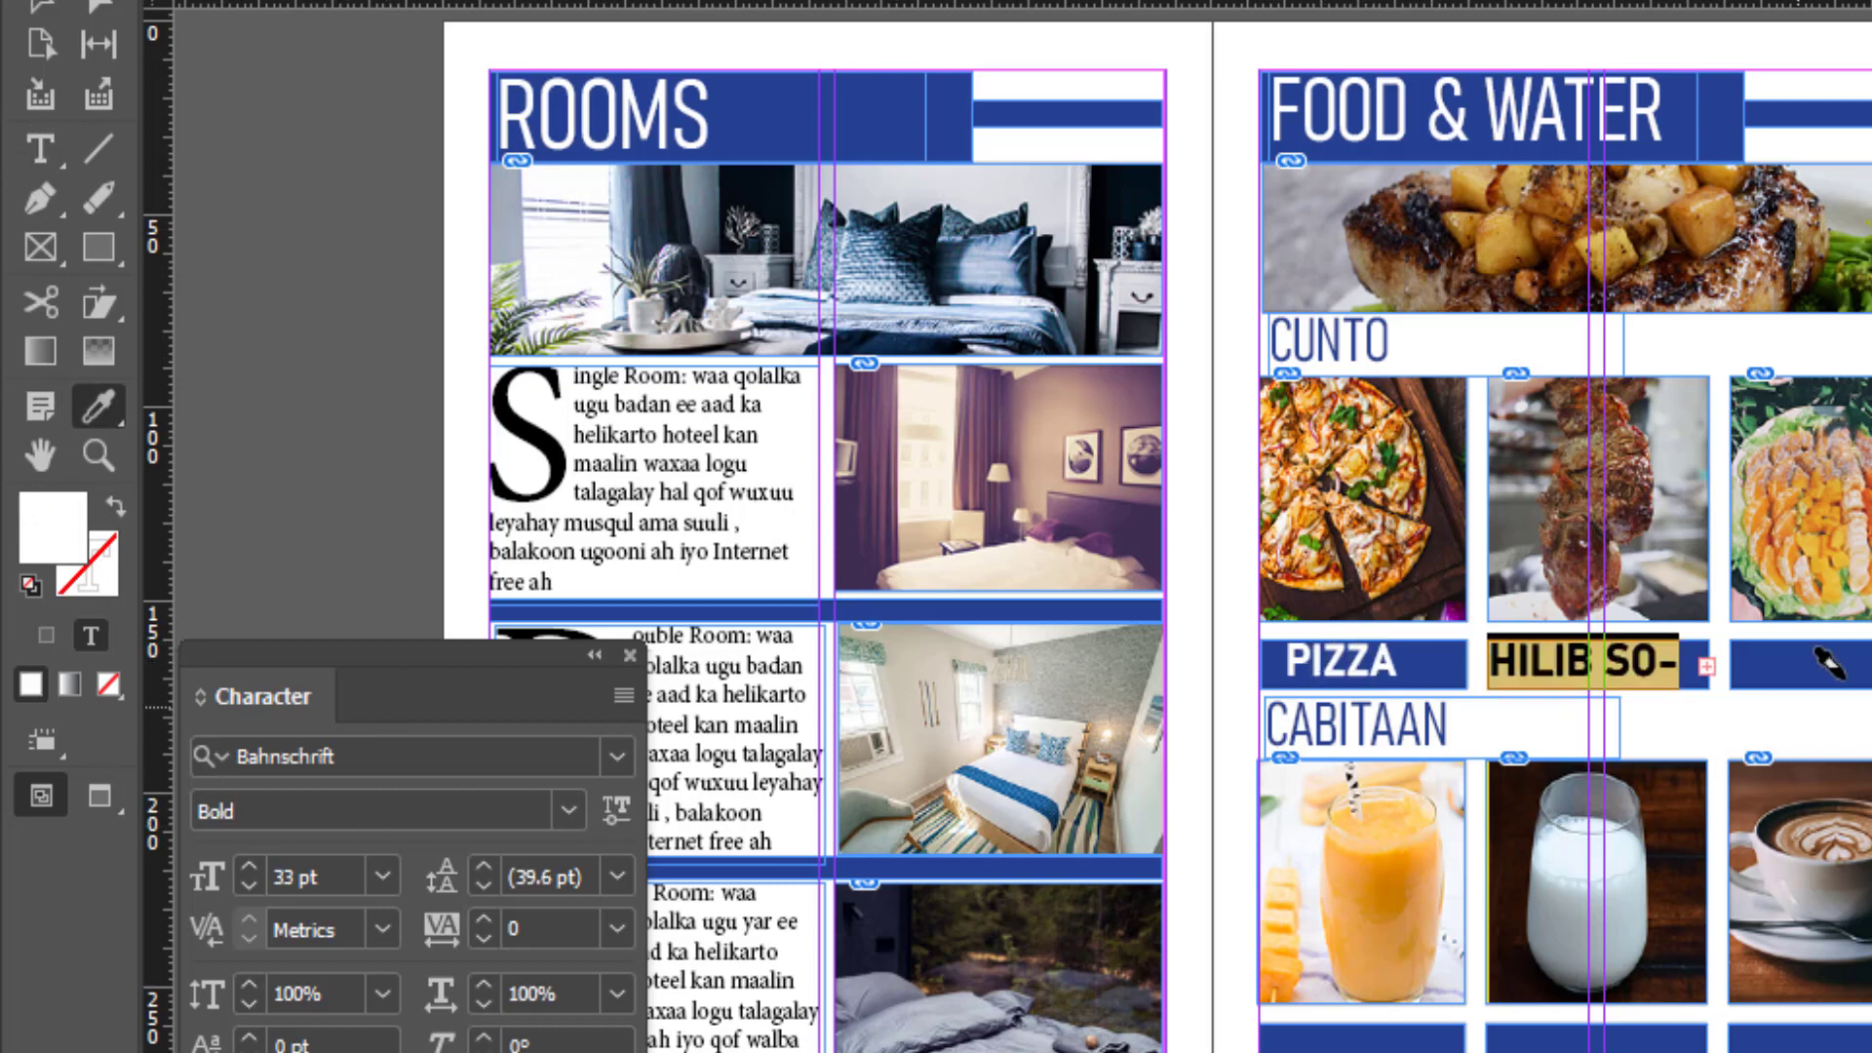
click(245, 886)
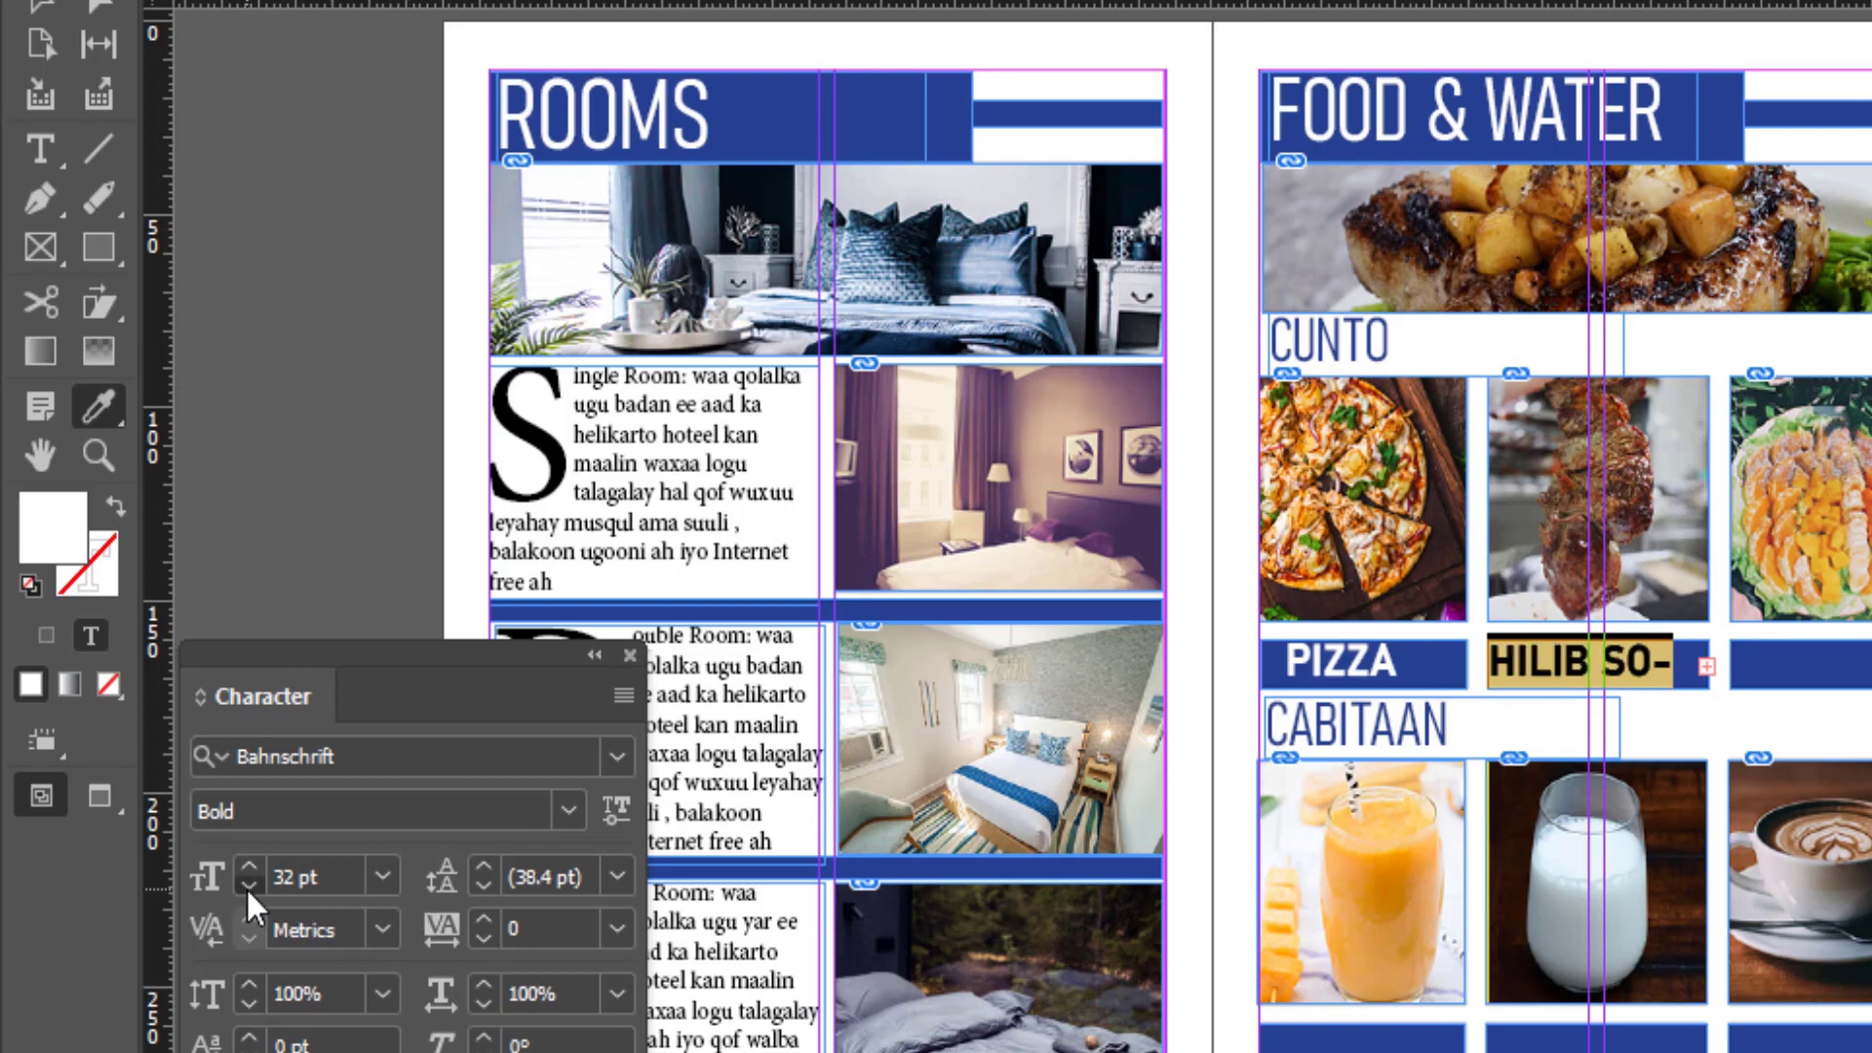
click(246, 886)
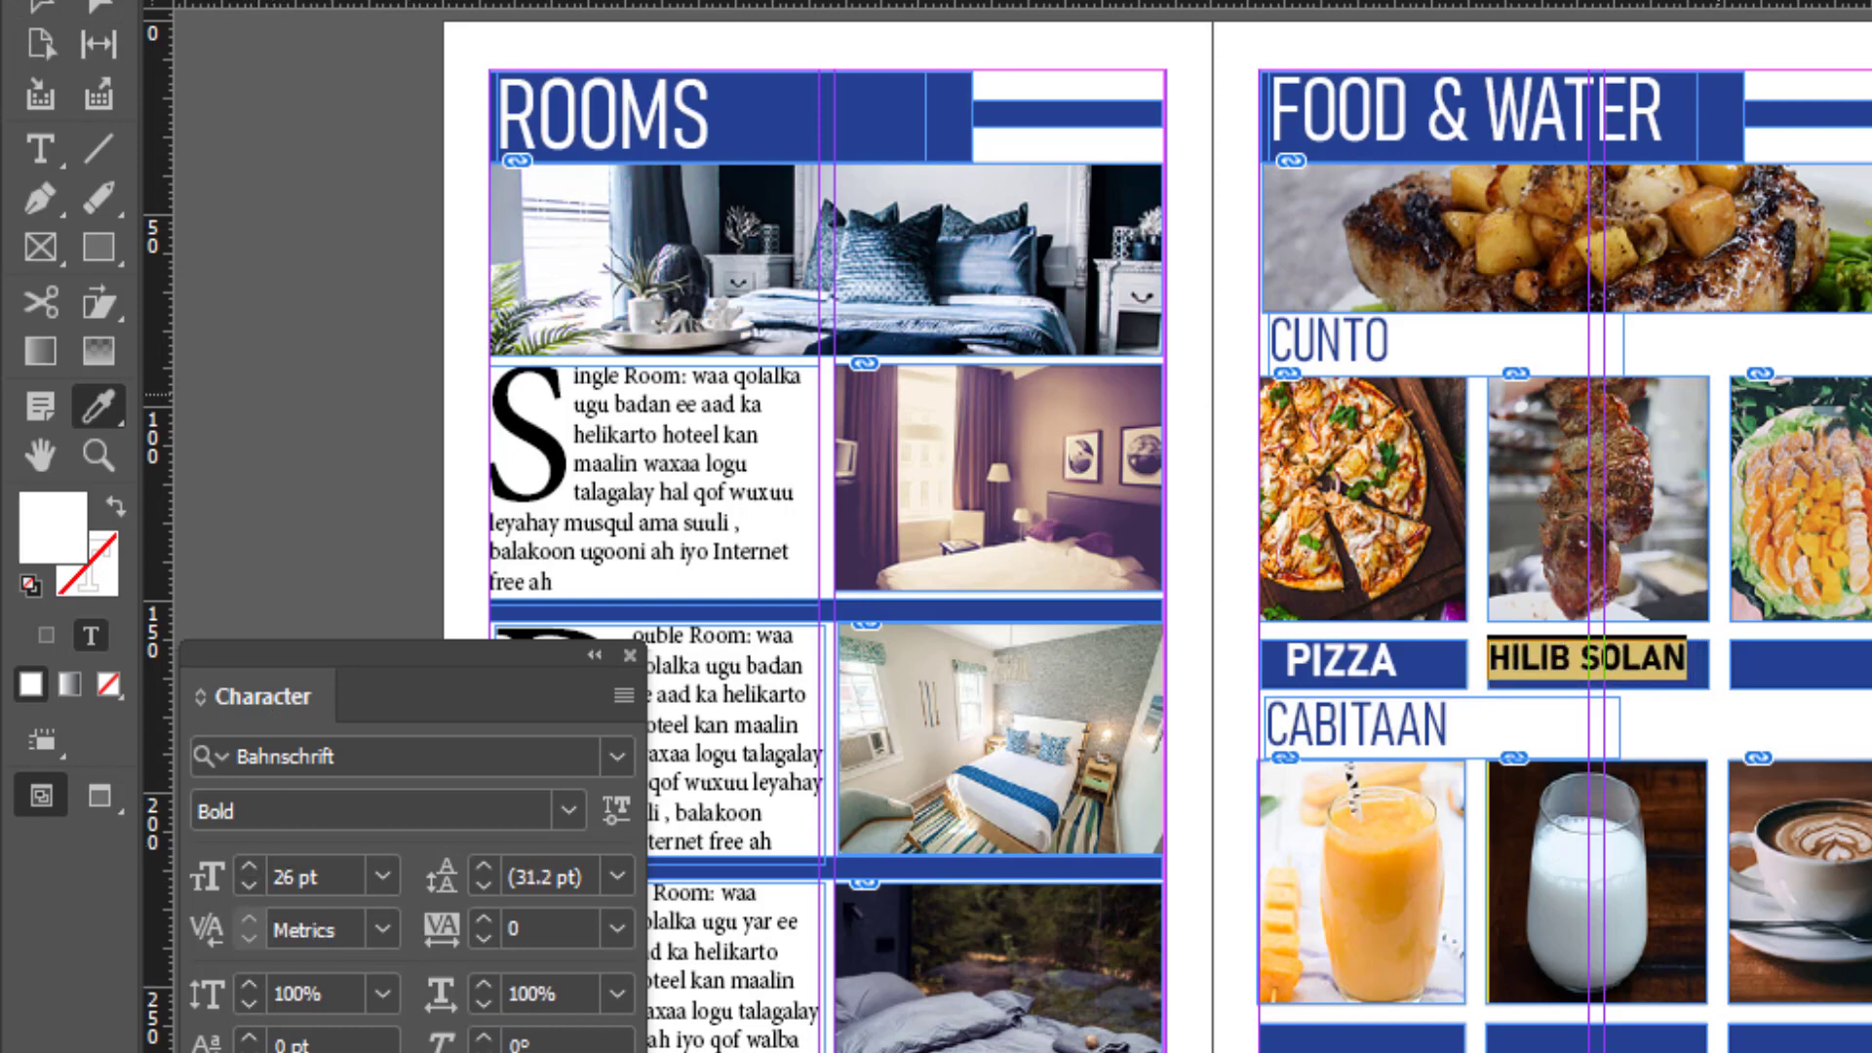
click(39, 10)
click(238, 173)
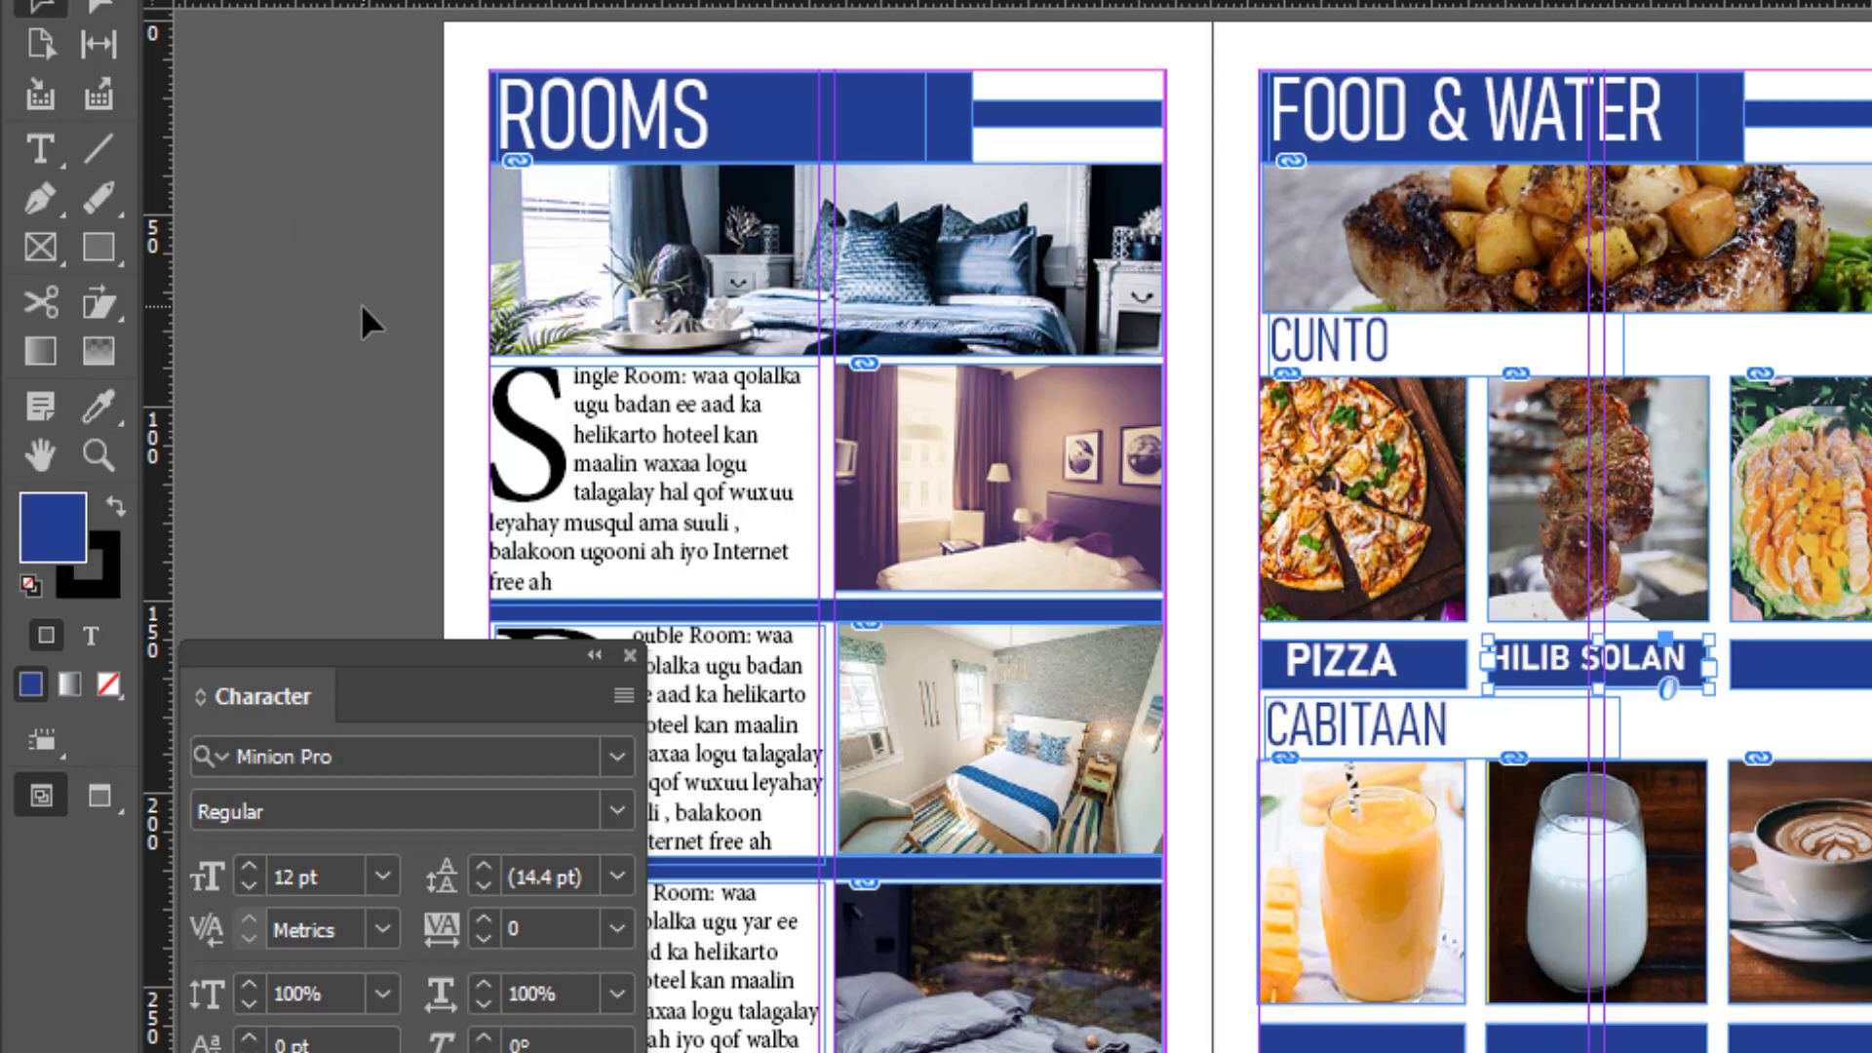
key(slash)
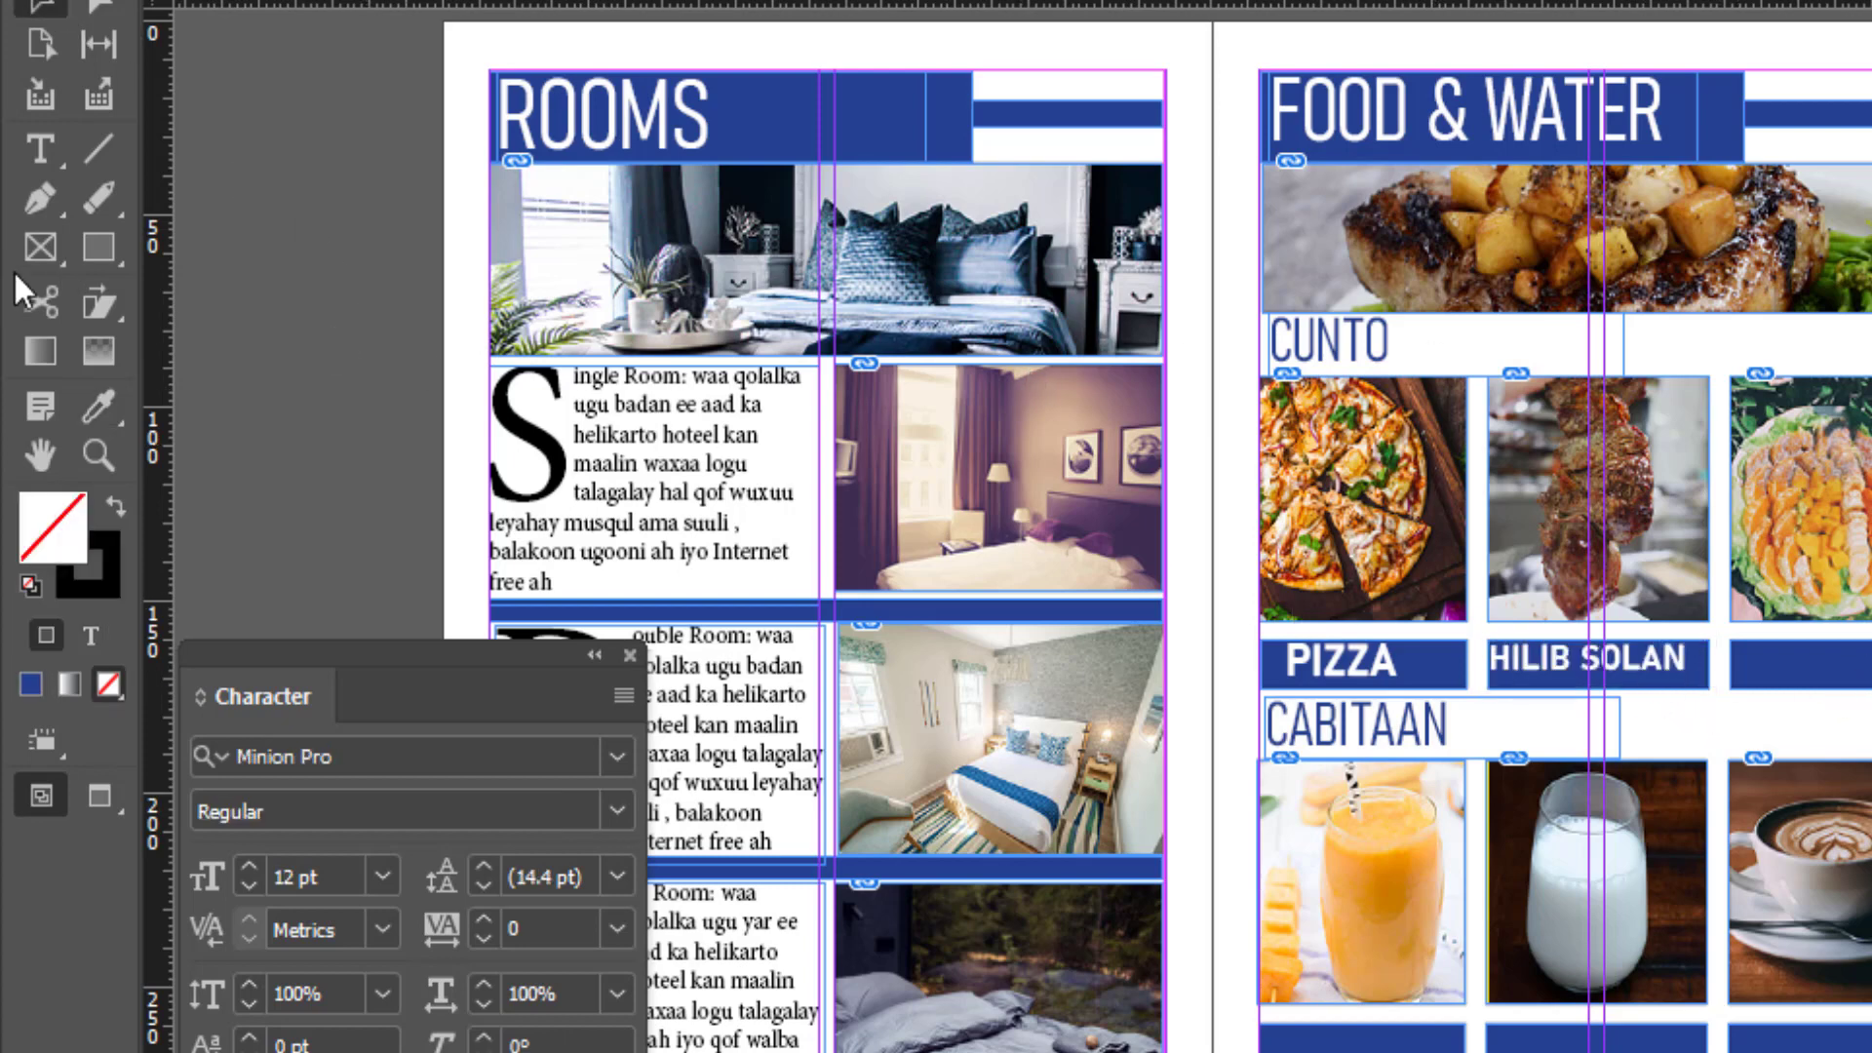
Step: Paste QUDAAR from the notes into the third blue bar under the food photos
click(40, 151)
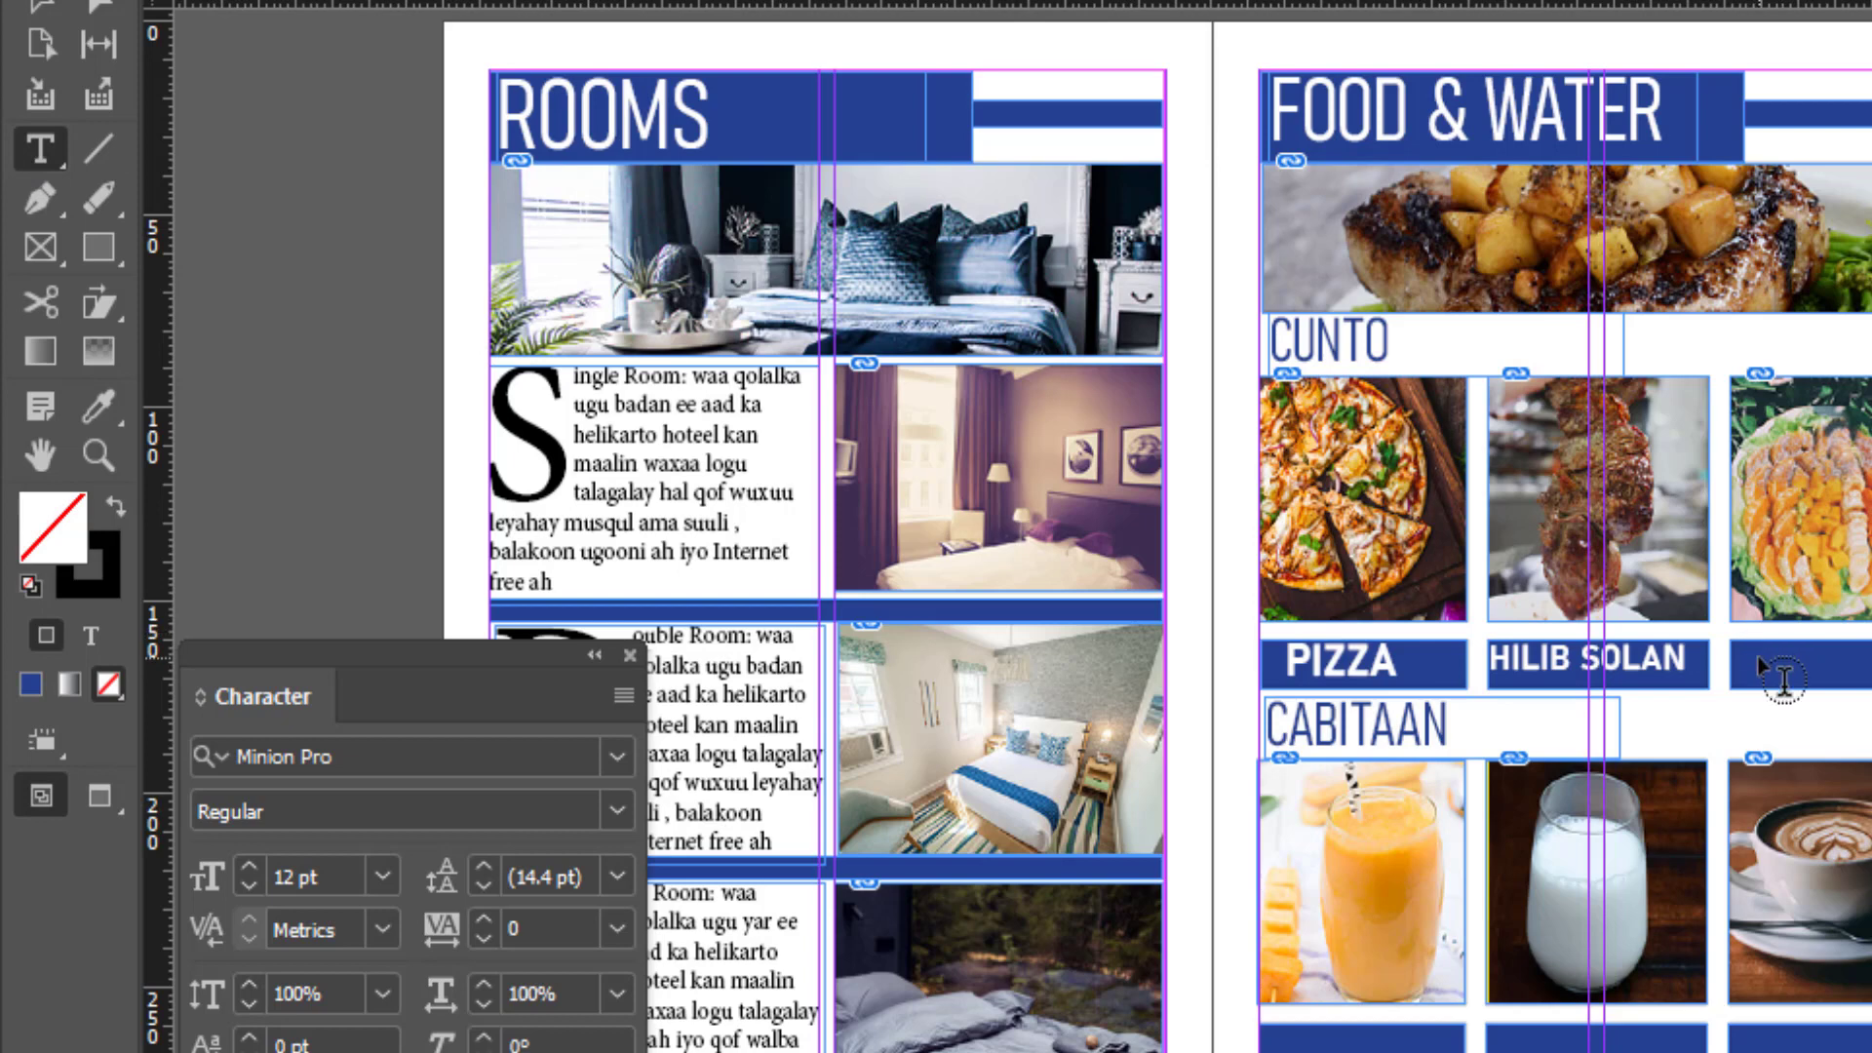
drag(1758, 659, 1780, 638)
key(alt+Tab)
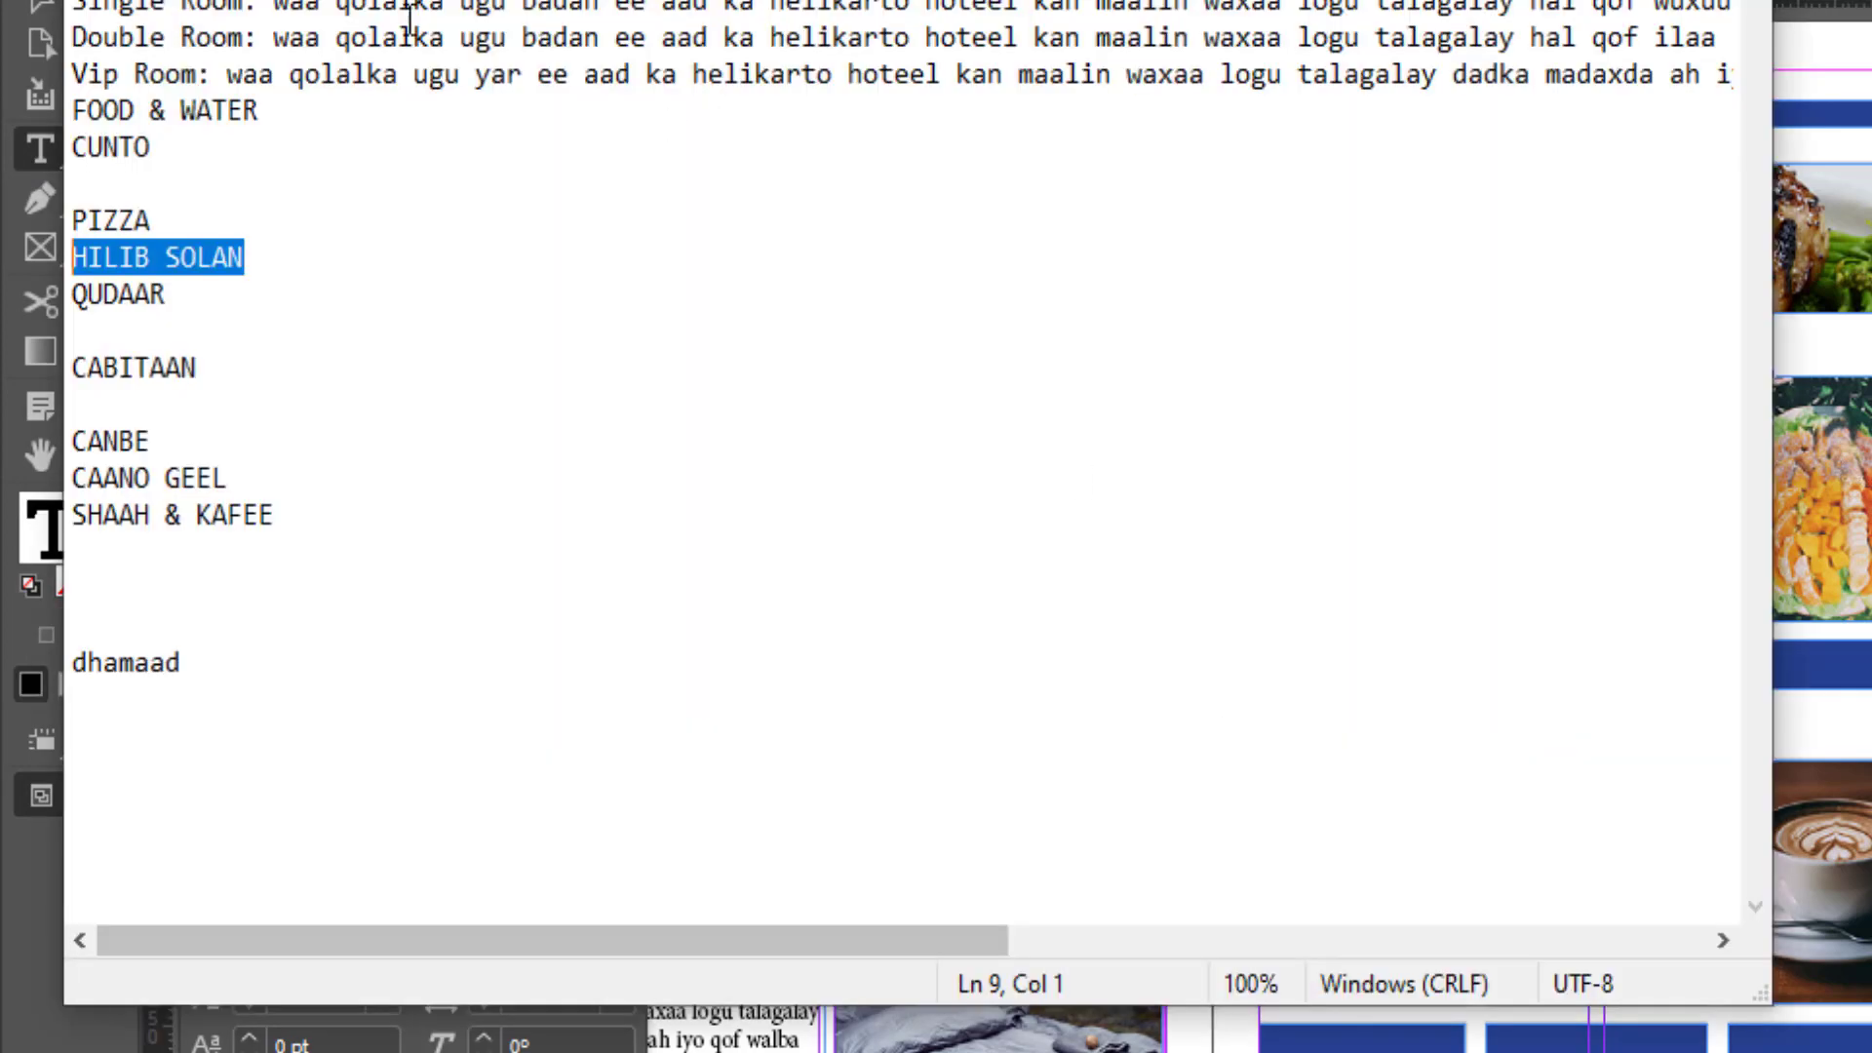
drag(168, 294, 73, 257)
click(192, 293)
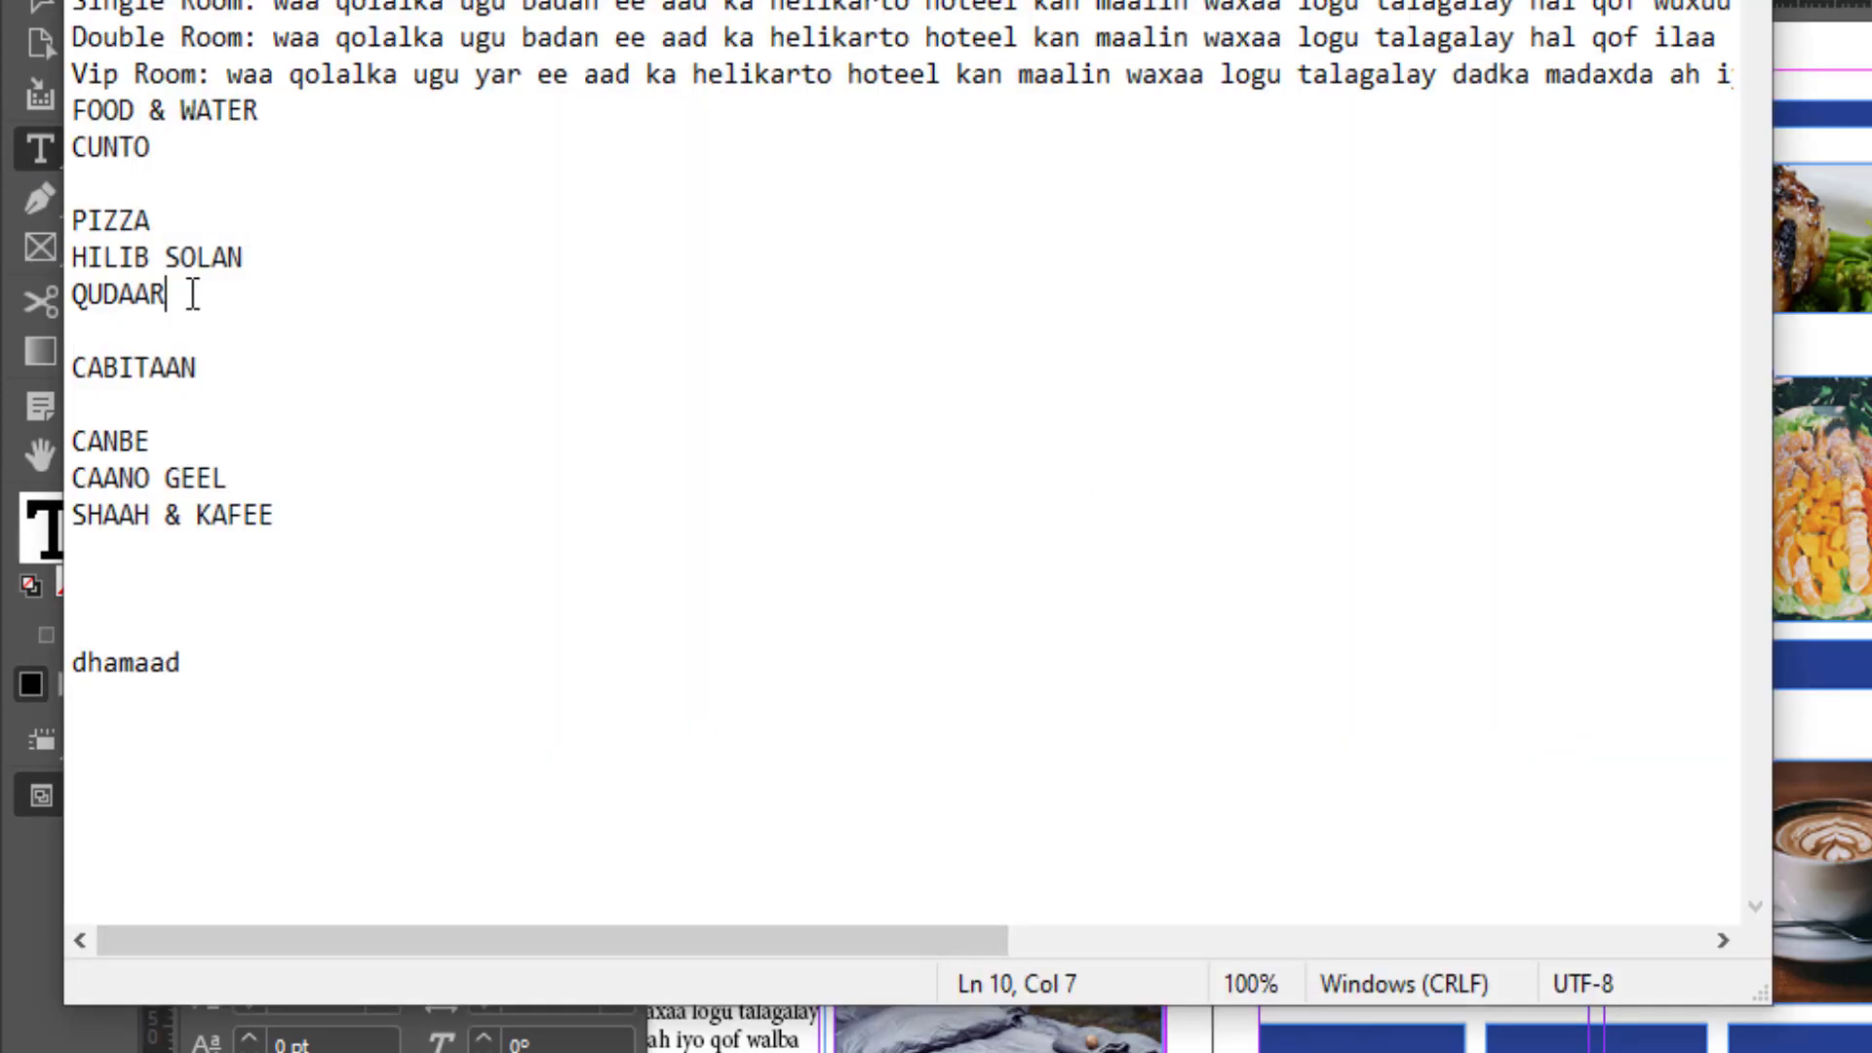
double_click(107, 283)
key(ctrl+c)
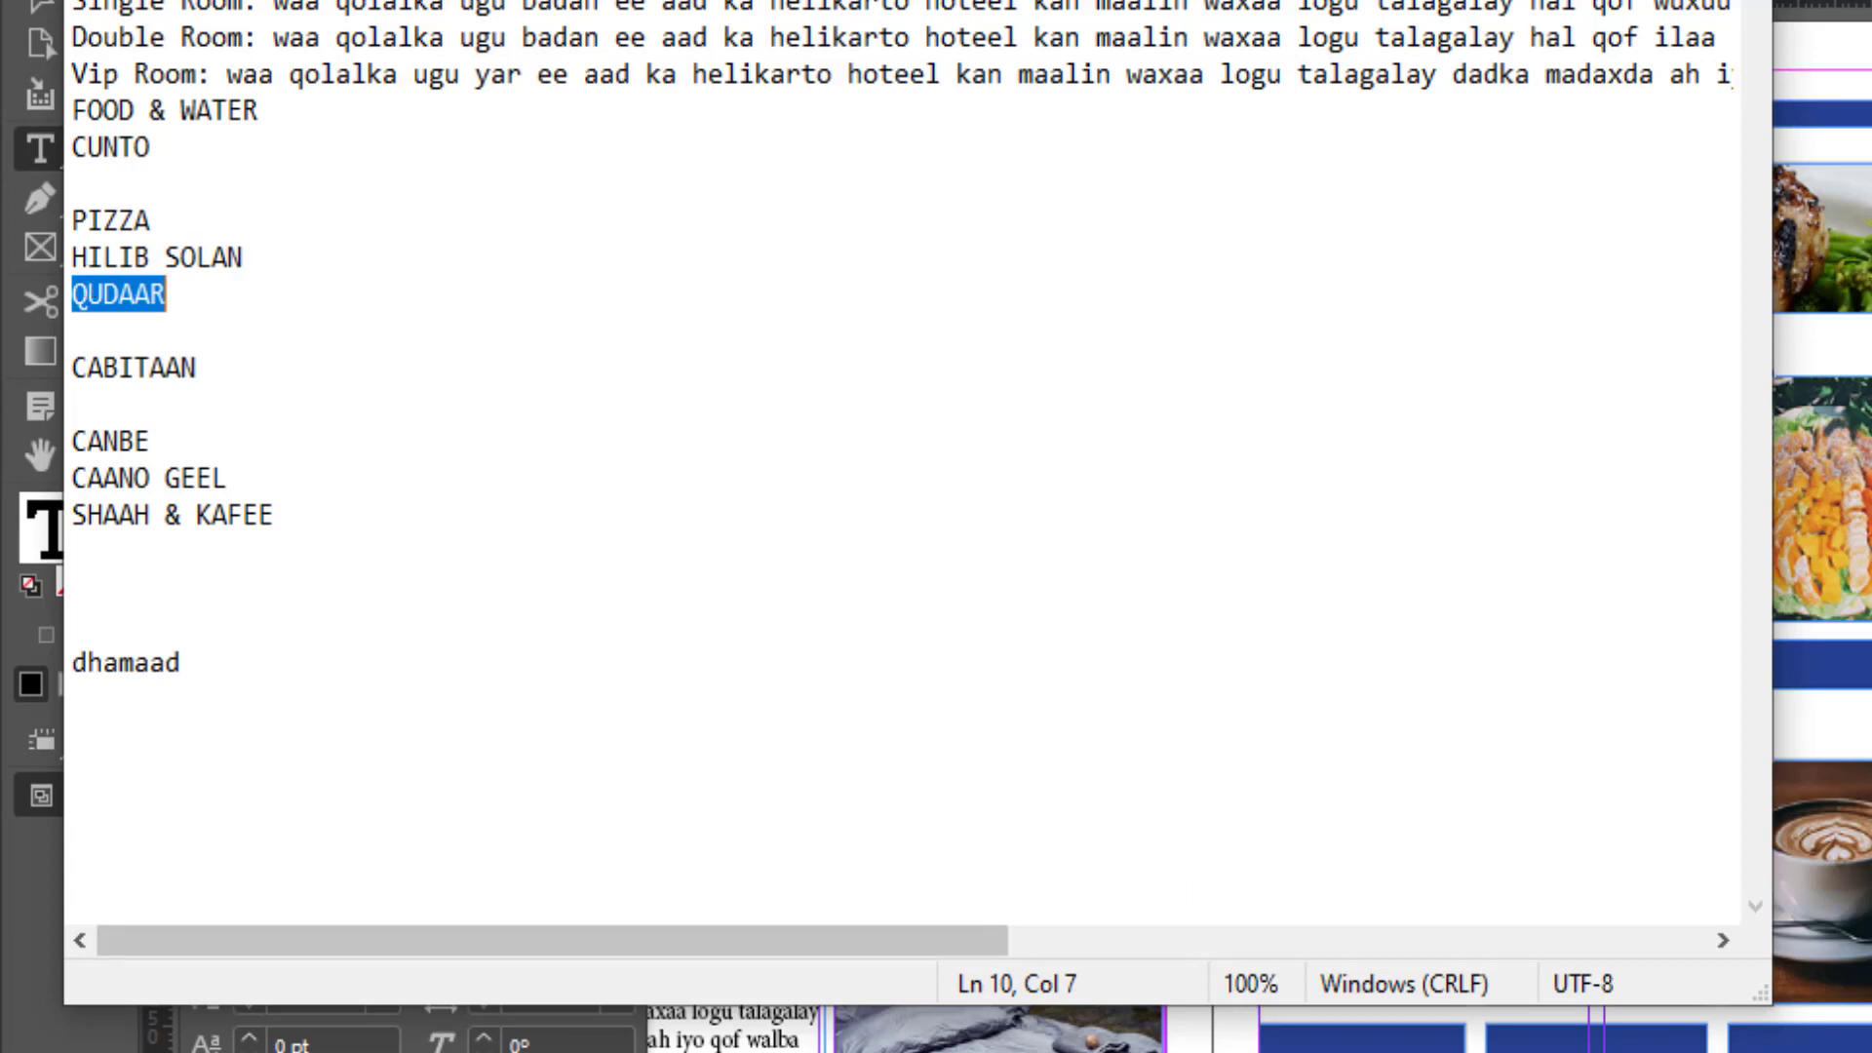
key(alt+Tab)
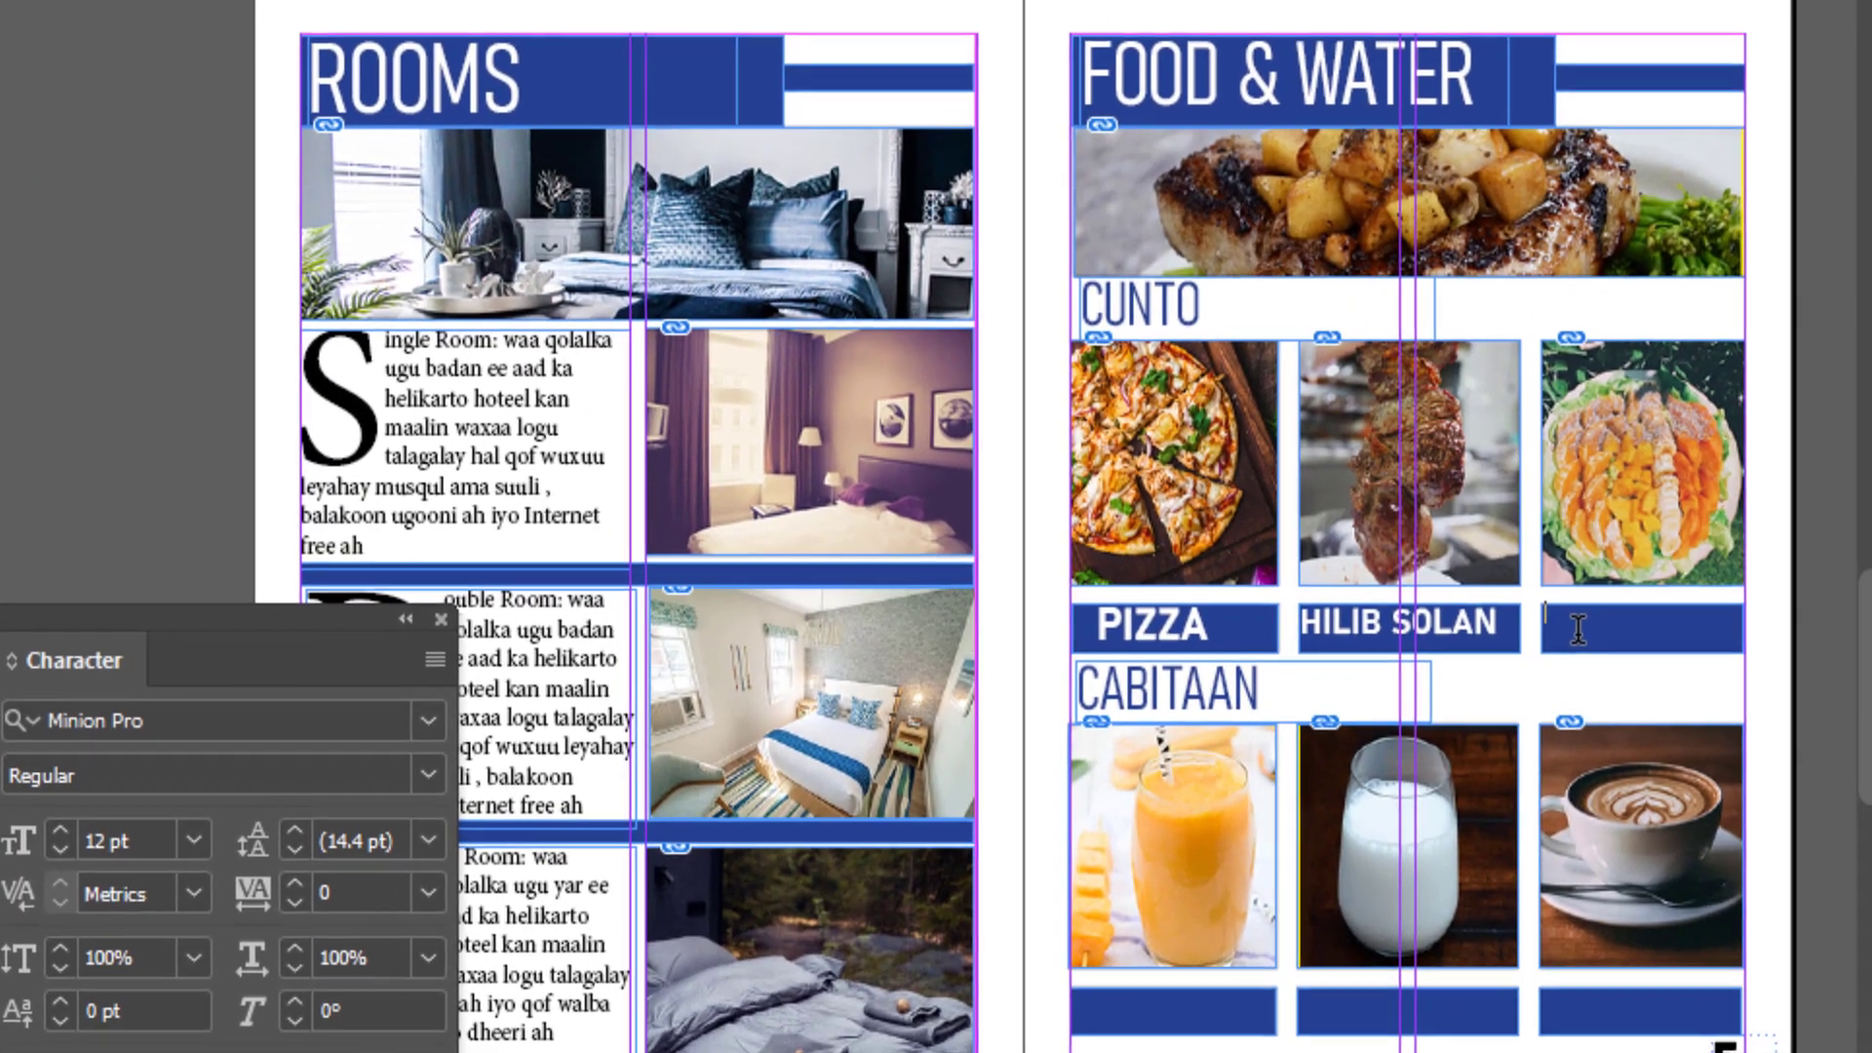
key(ctrl+v)
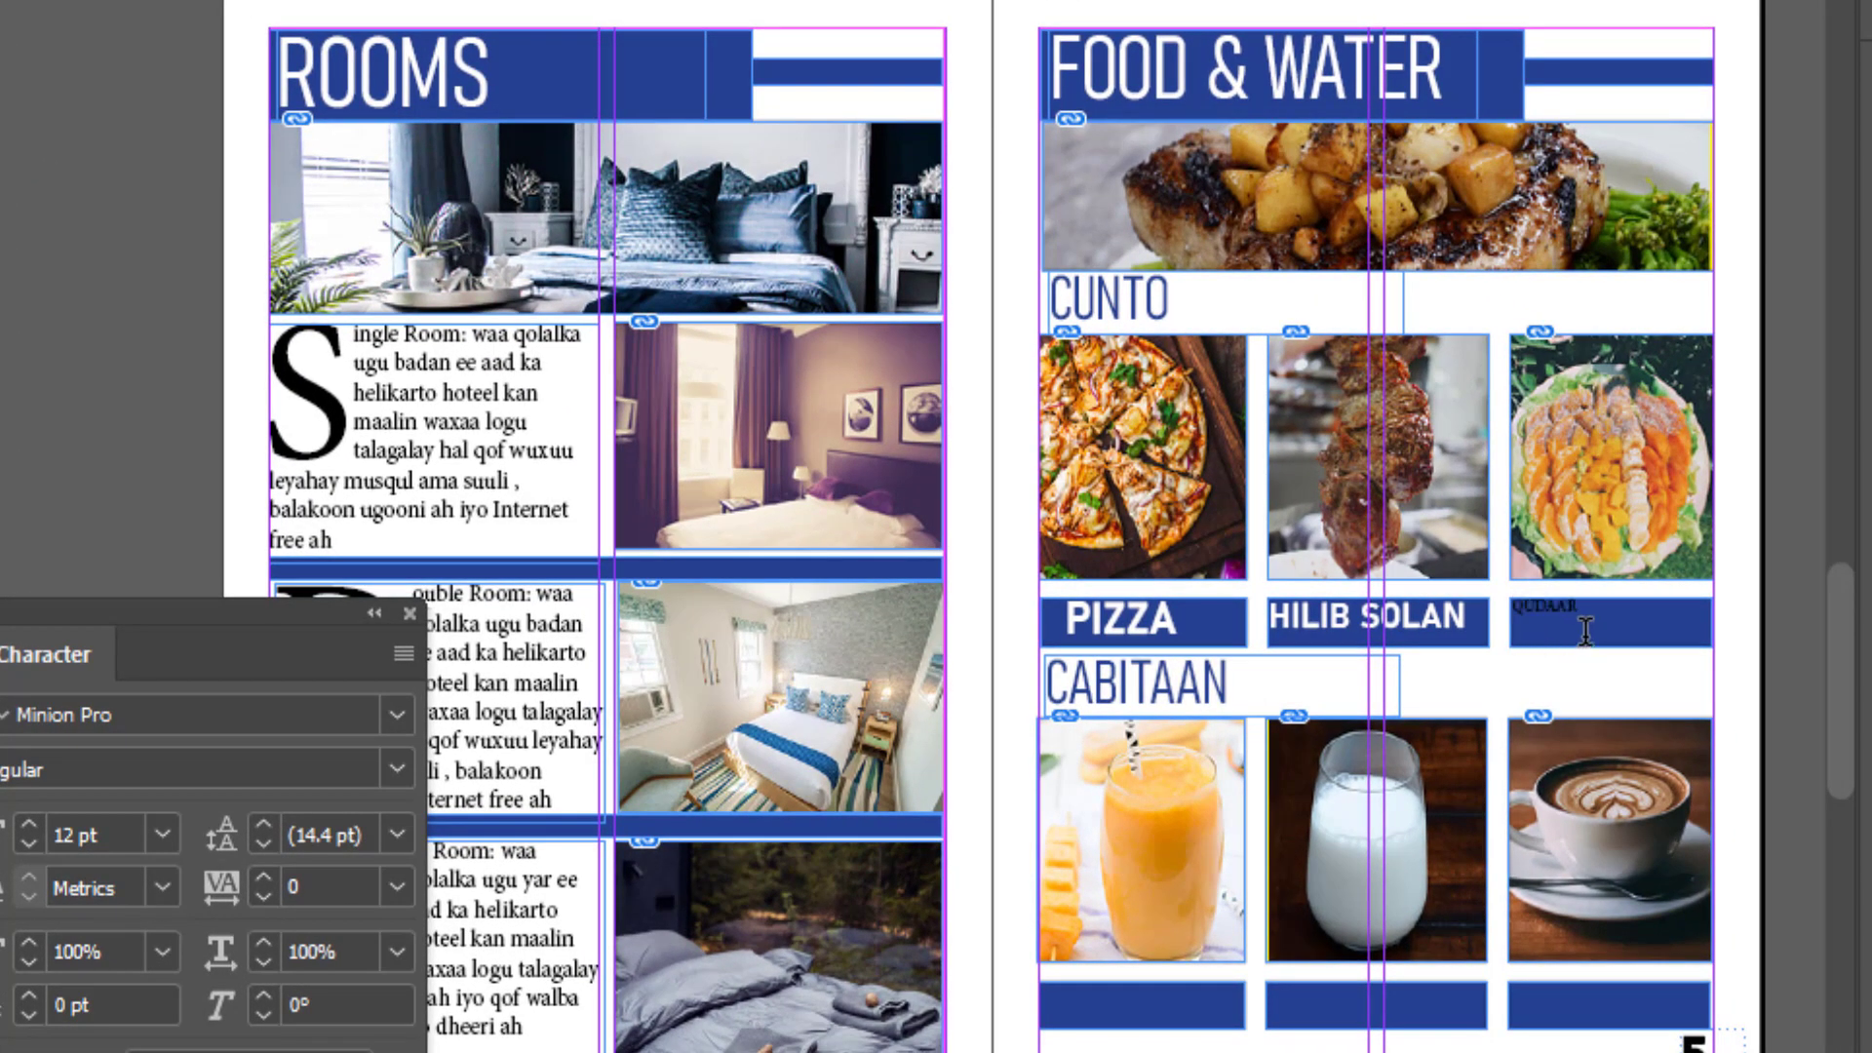
Step: Apply PIZZA's formatting to QUDAAR, making it white Bahnschrift Bold 33 pt
drag(1595, 606, 1477, 605)
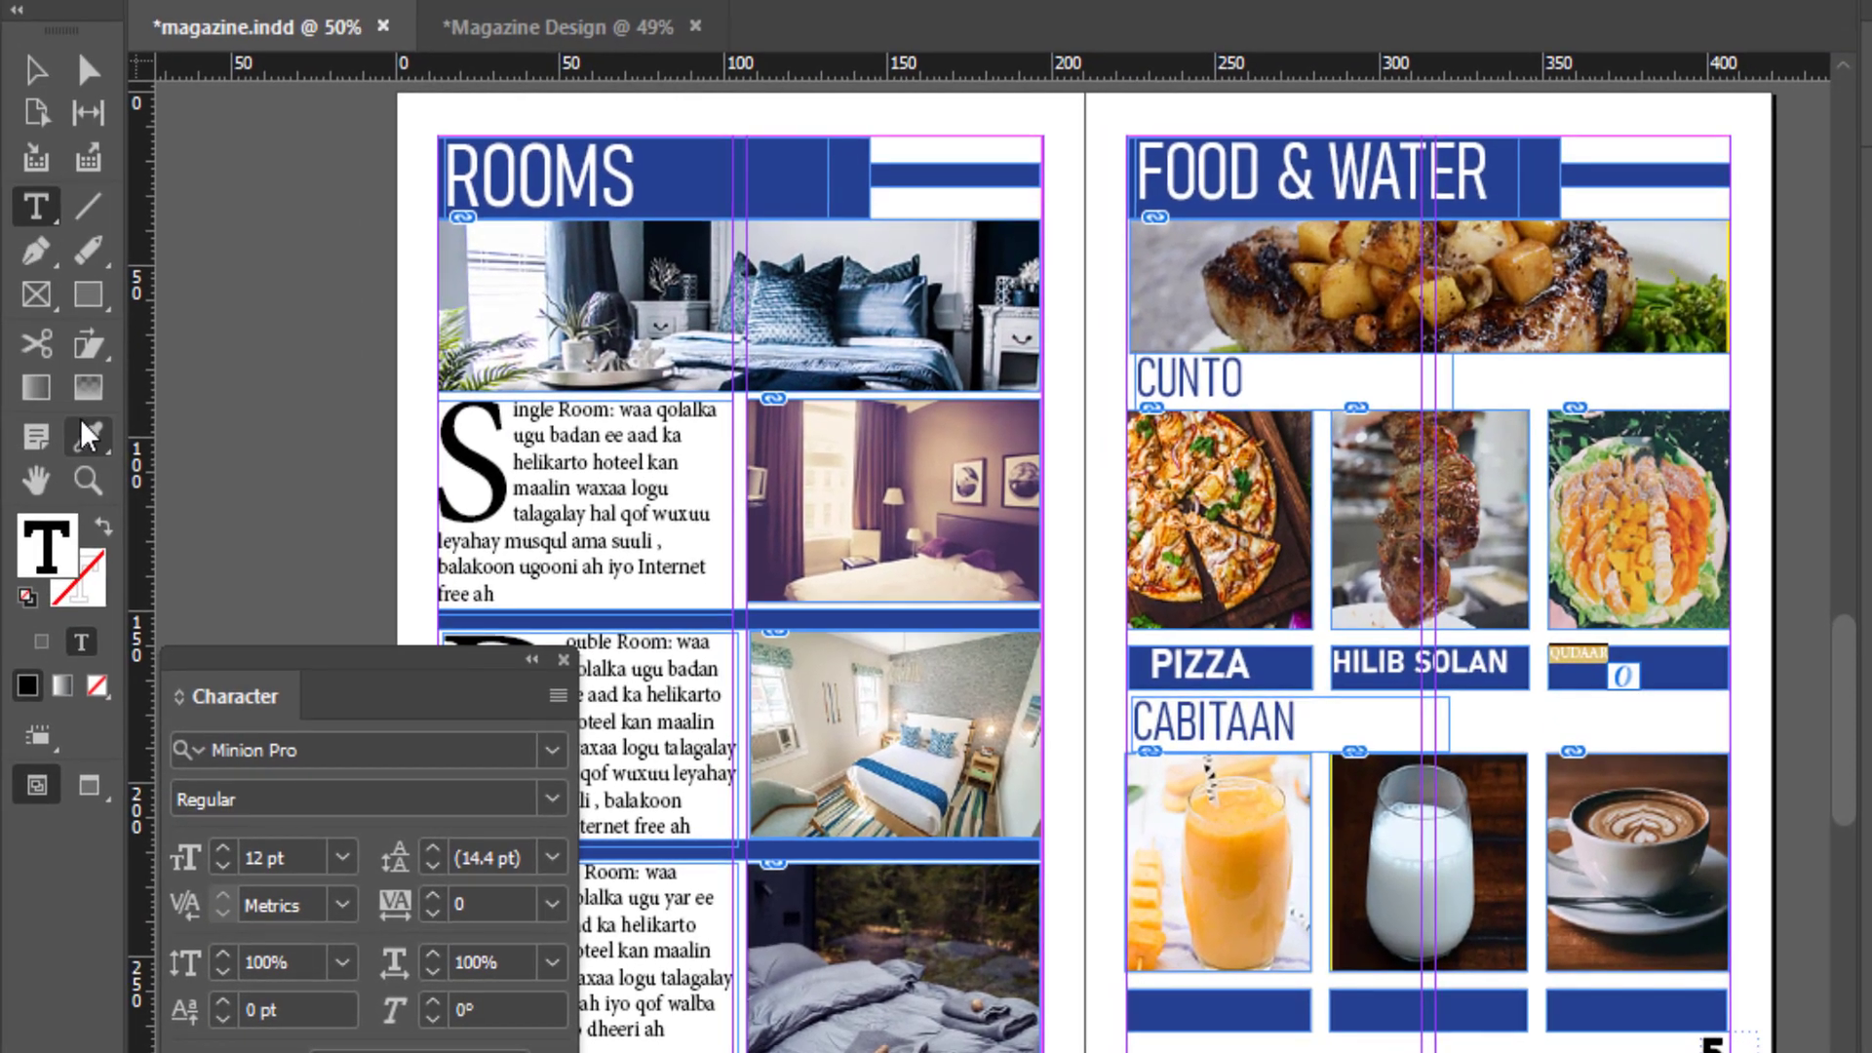
click(86, 436)
click(1219, 666)
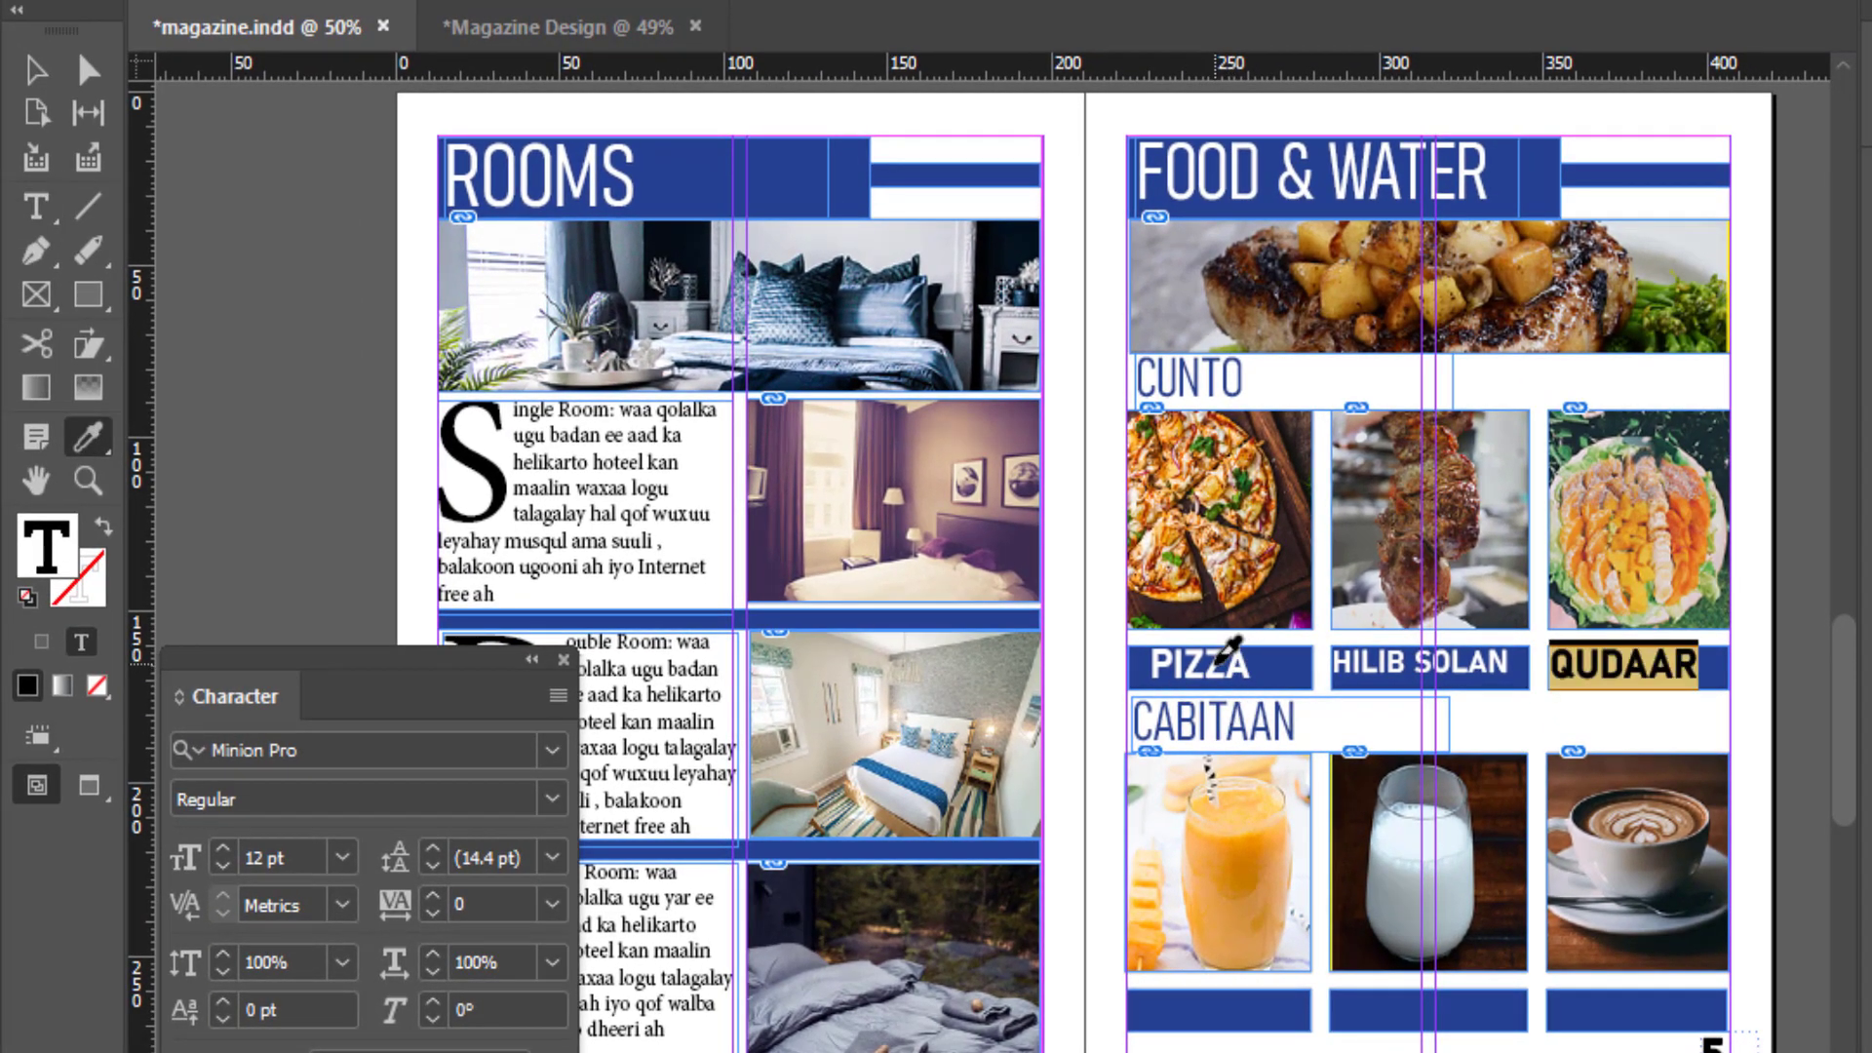
click(36, 70)
click(1623, 665)
scroll(1287, 907, down, 3)
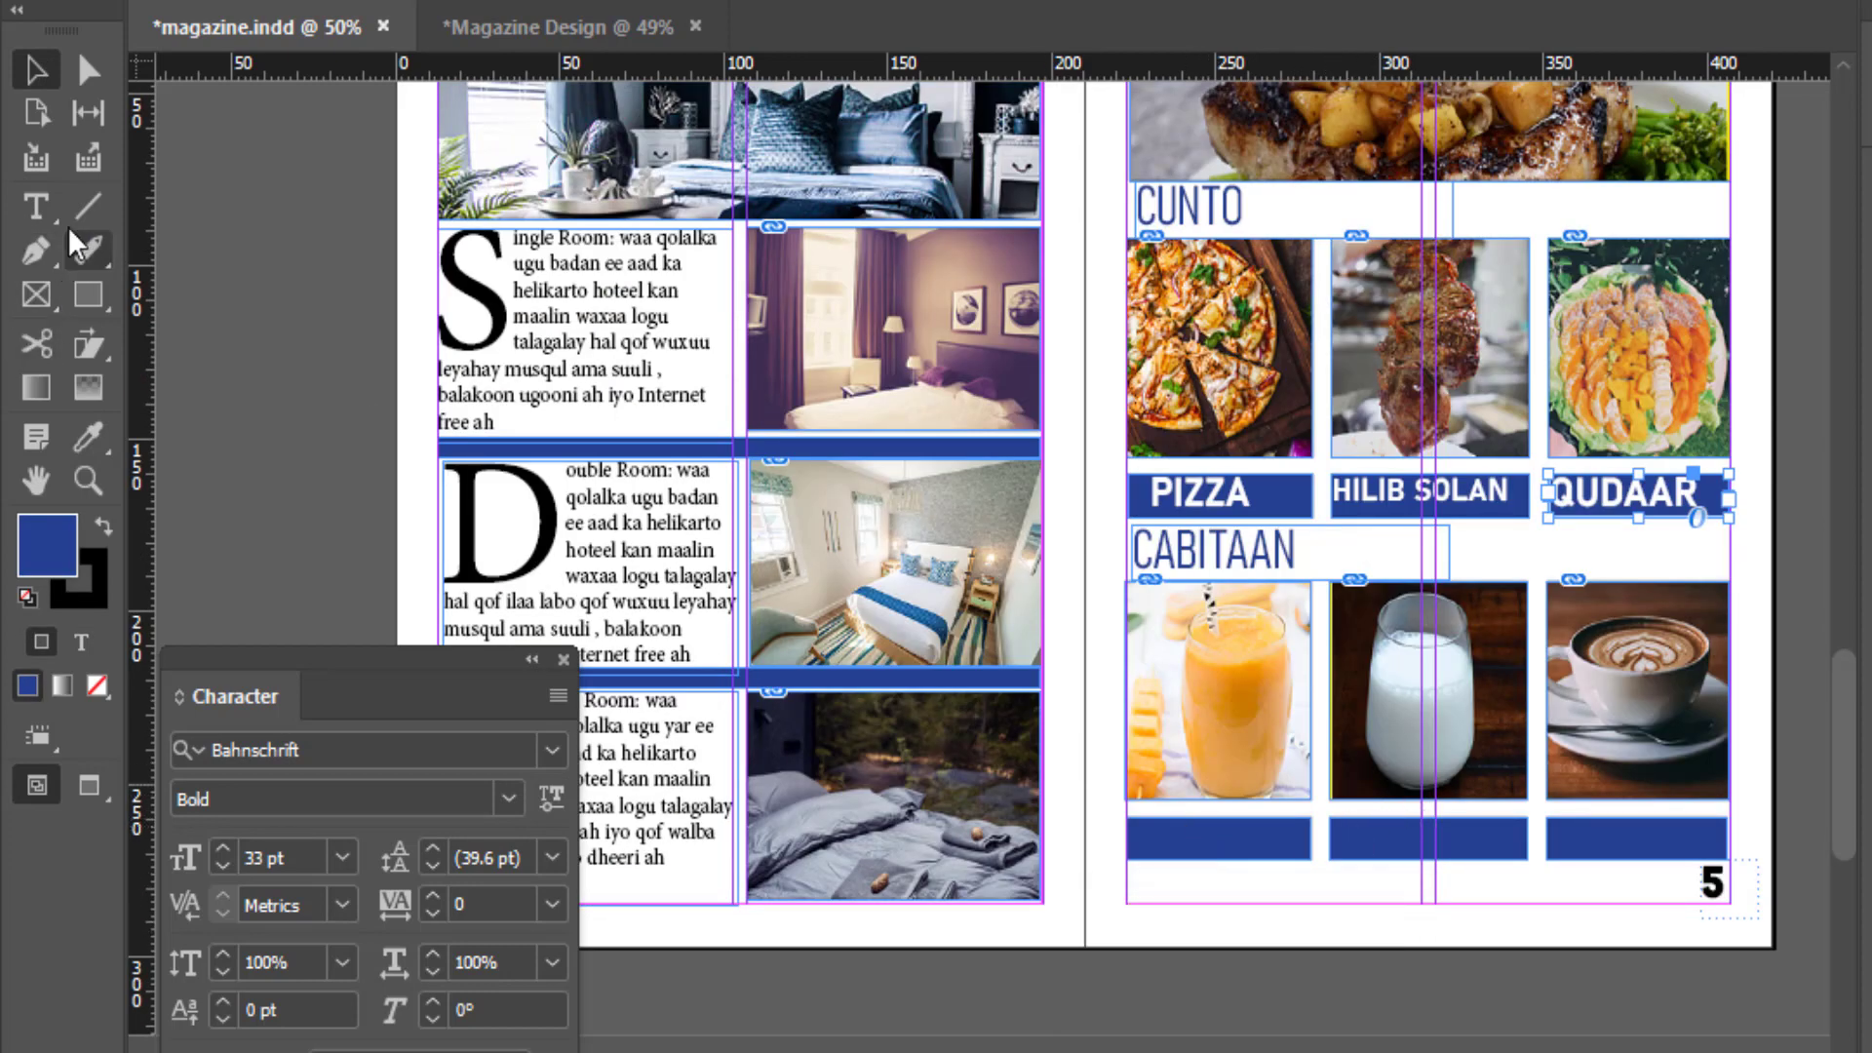
Step: Paste CANBE from the notes into the blue bar under the juice photo
click(37, 209)
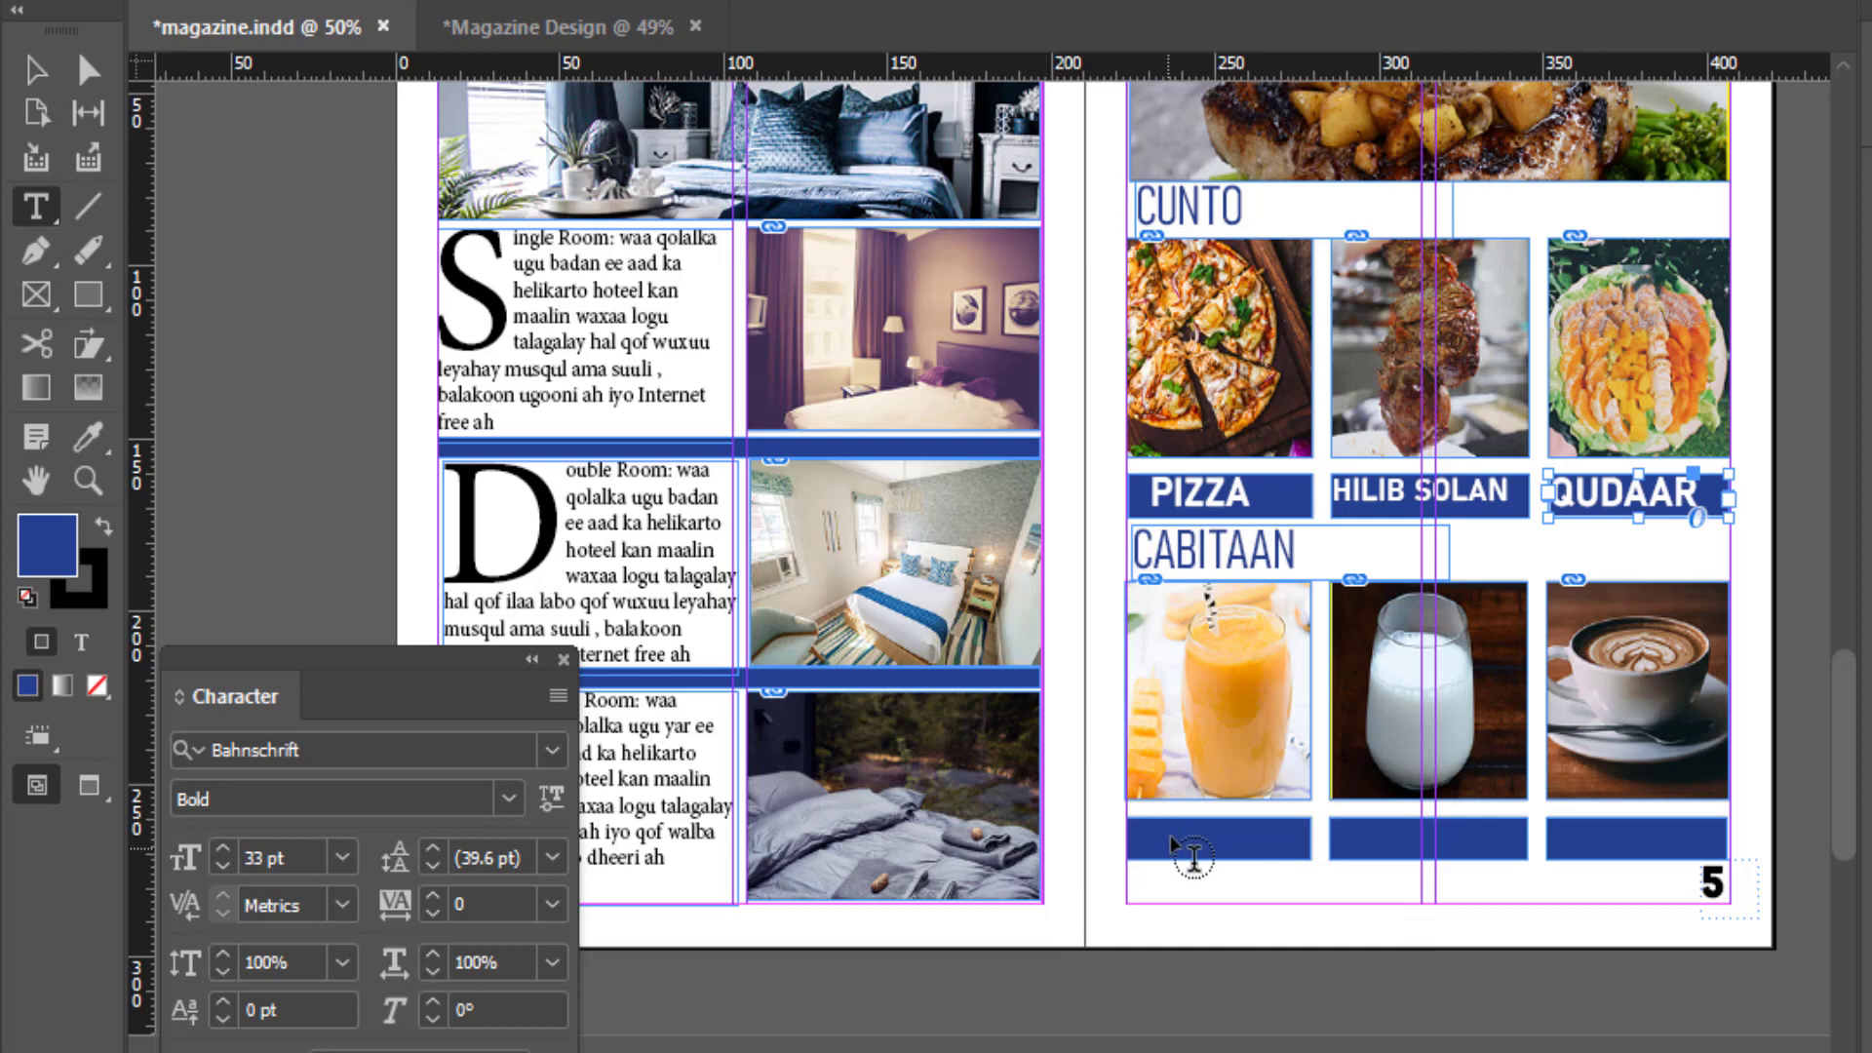
click(1191, 855)
key(alt+Tab)
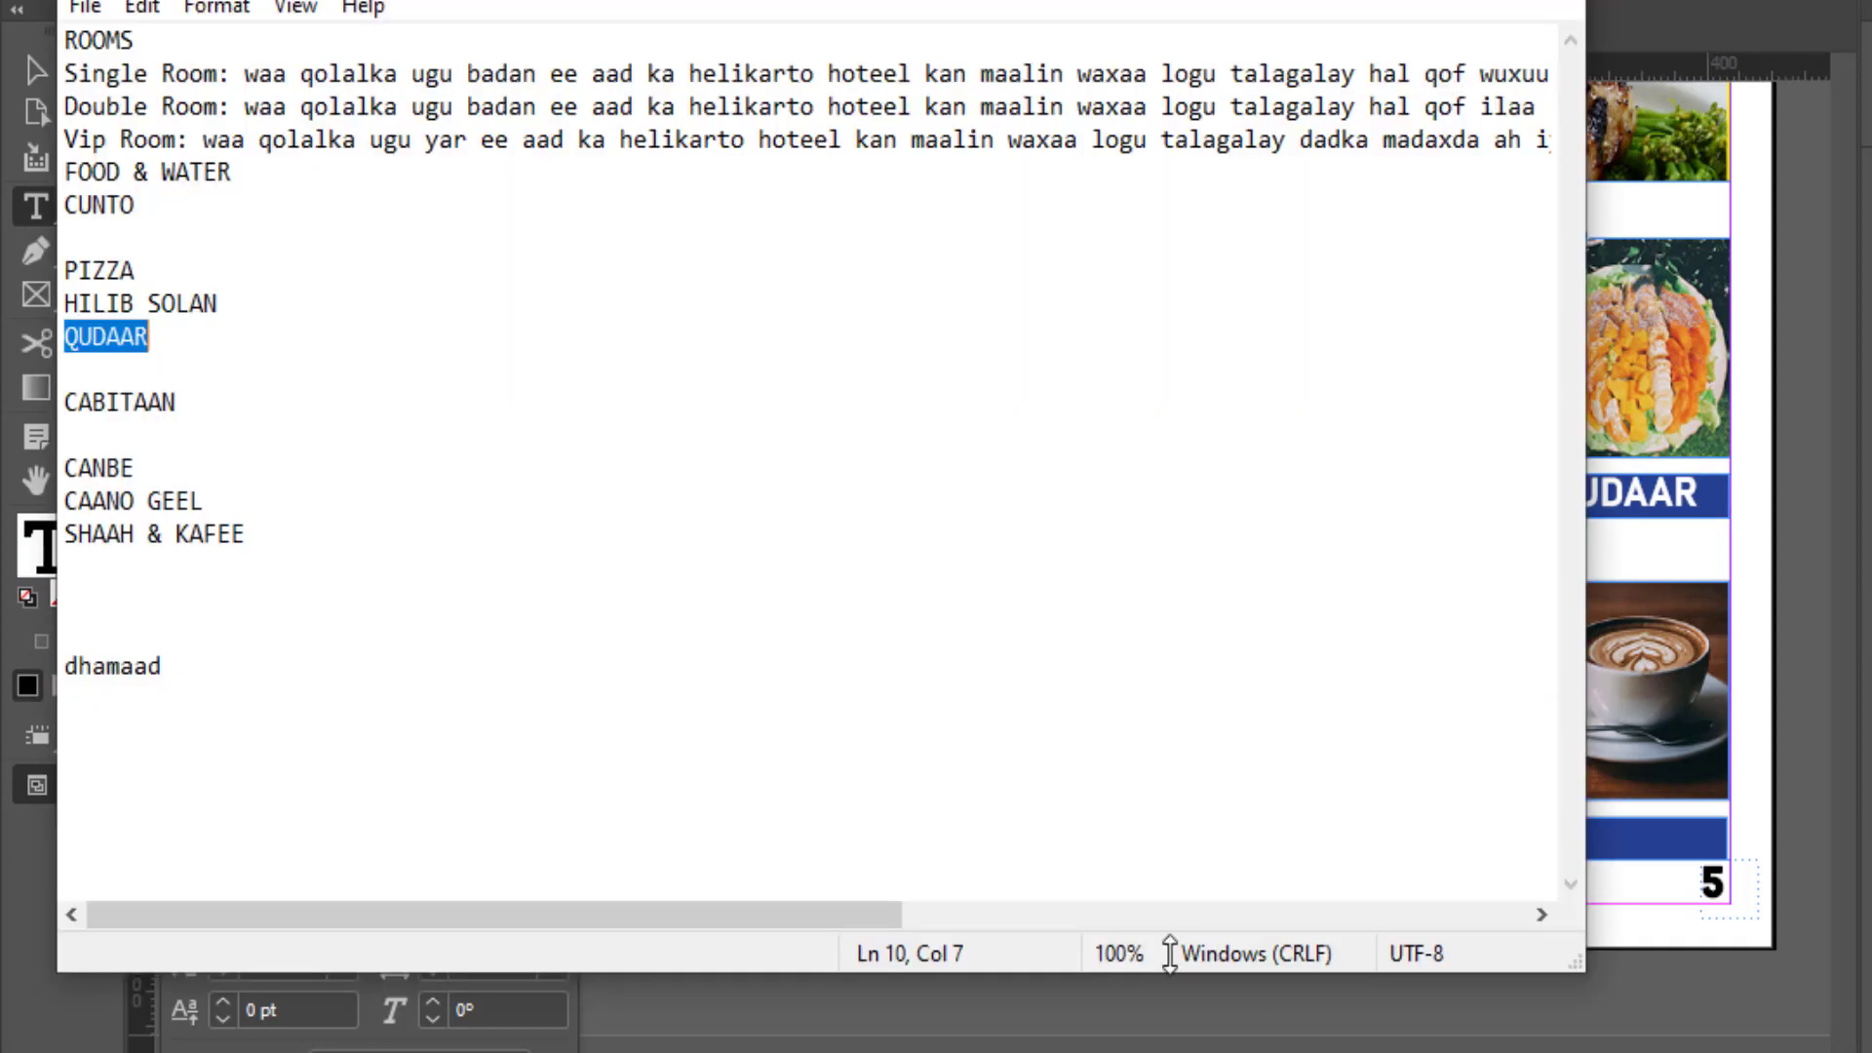
drag(137, 468, 37, 480)
key(ctrl+c)
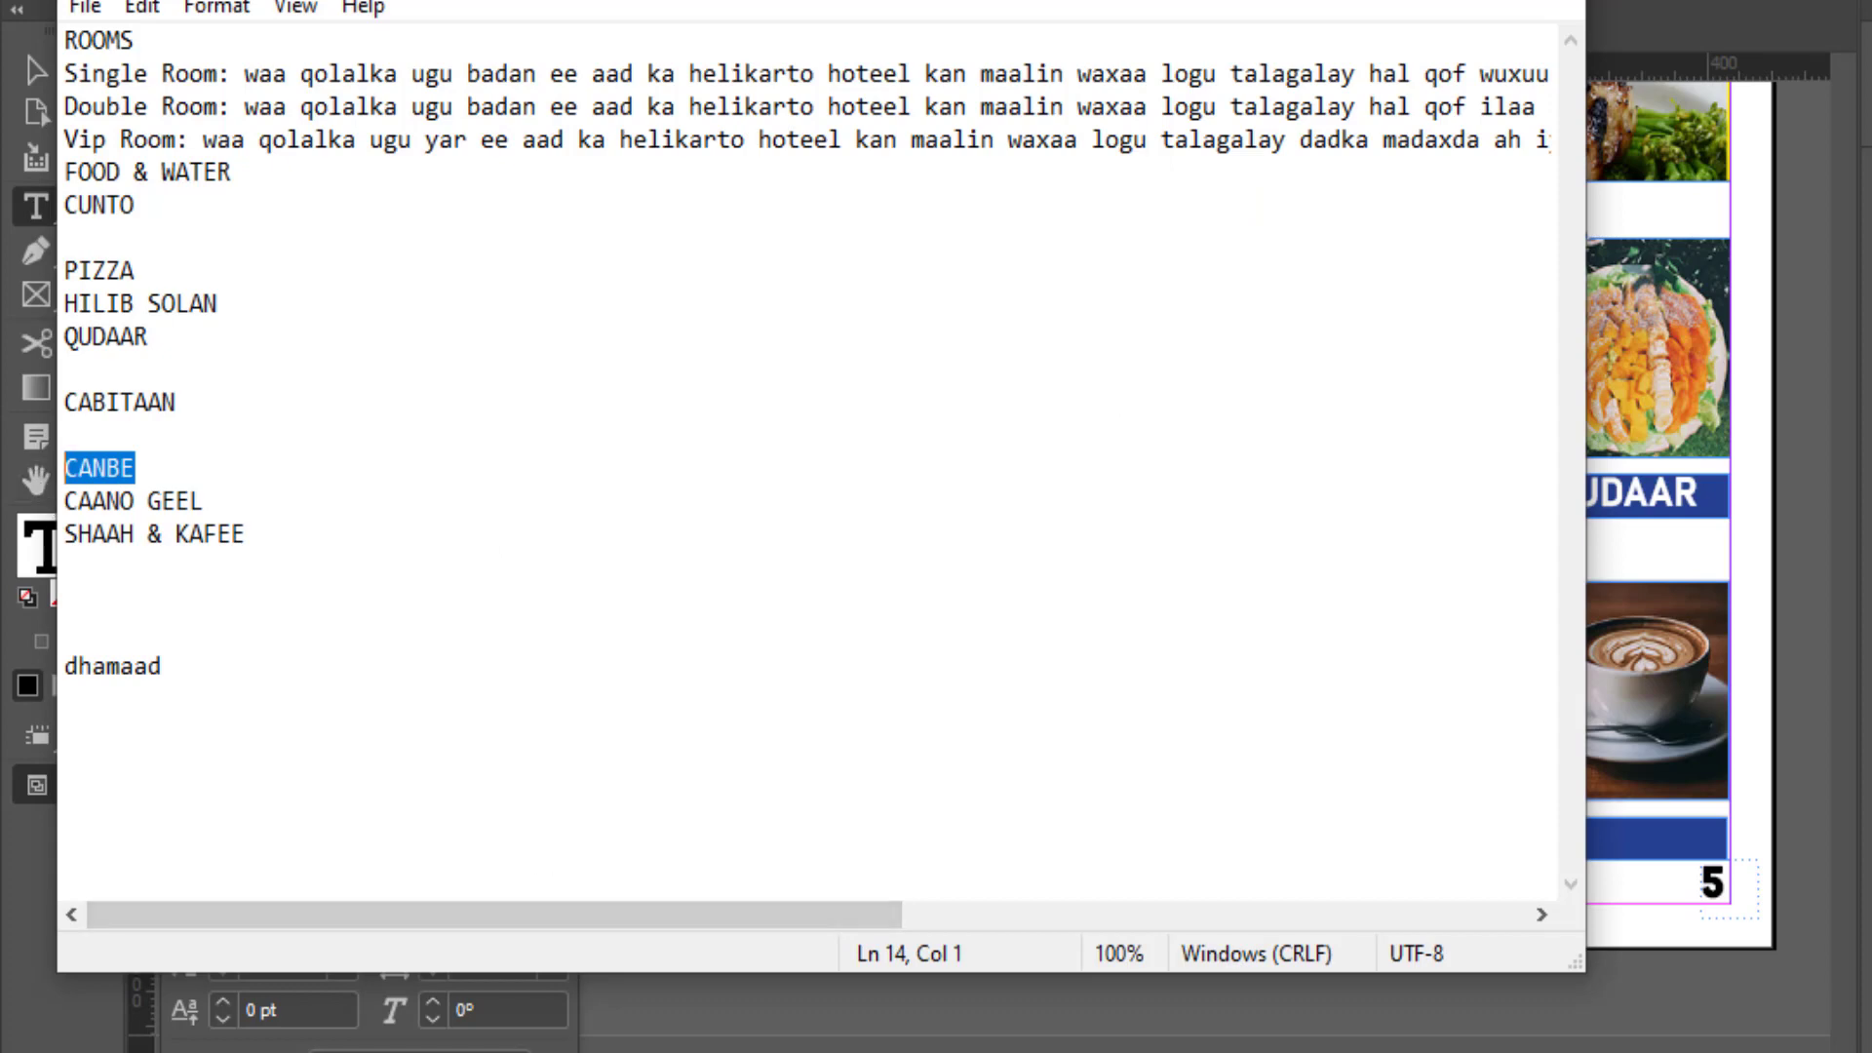
key(alt+Tab)
click(1182, 842)
key(ctrl+v)
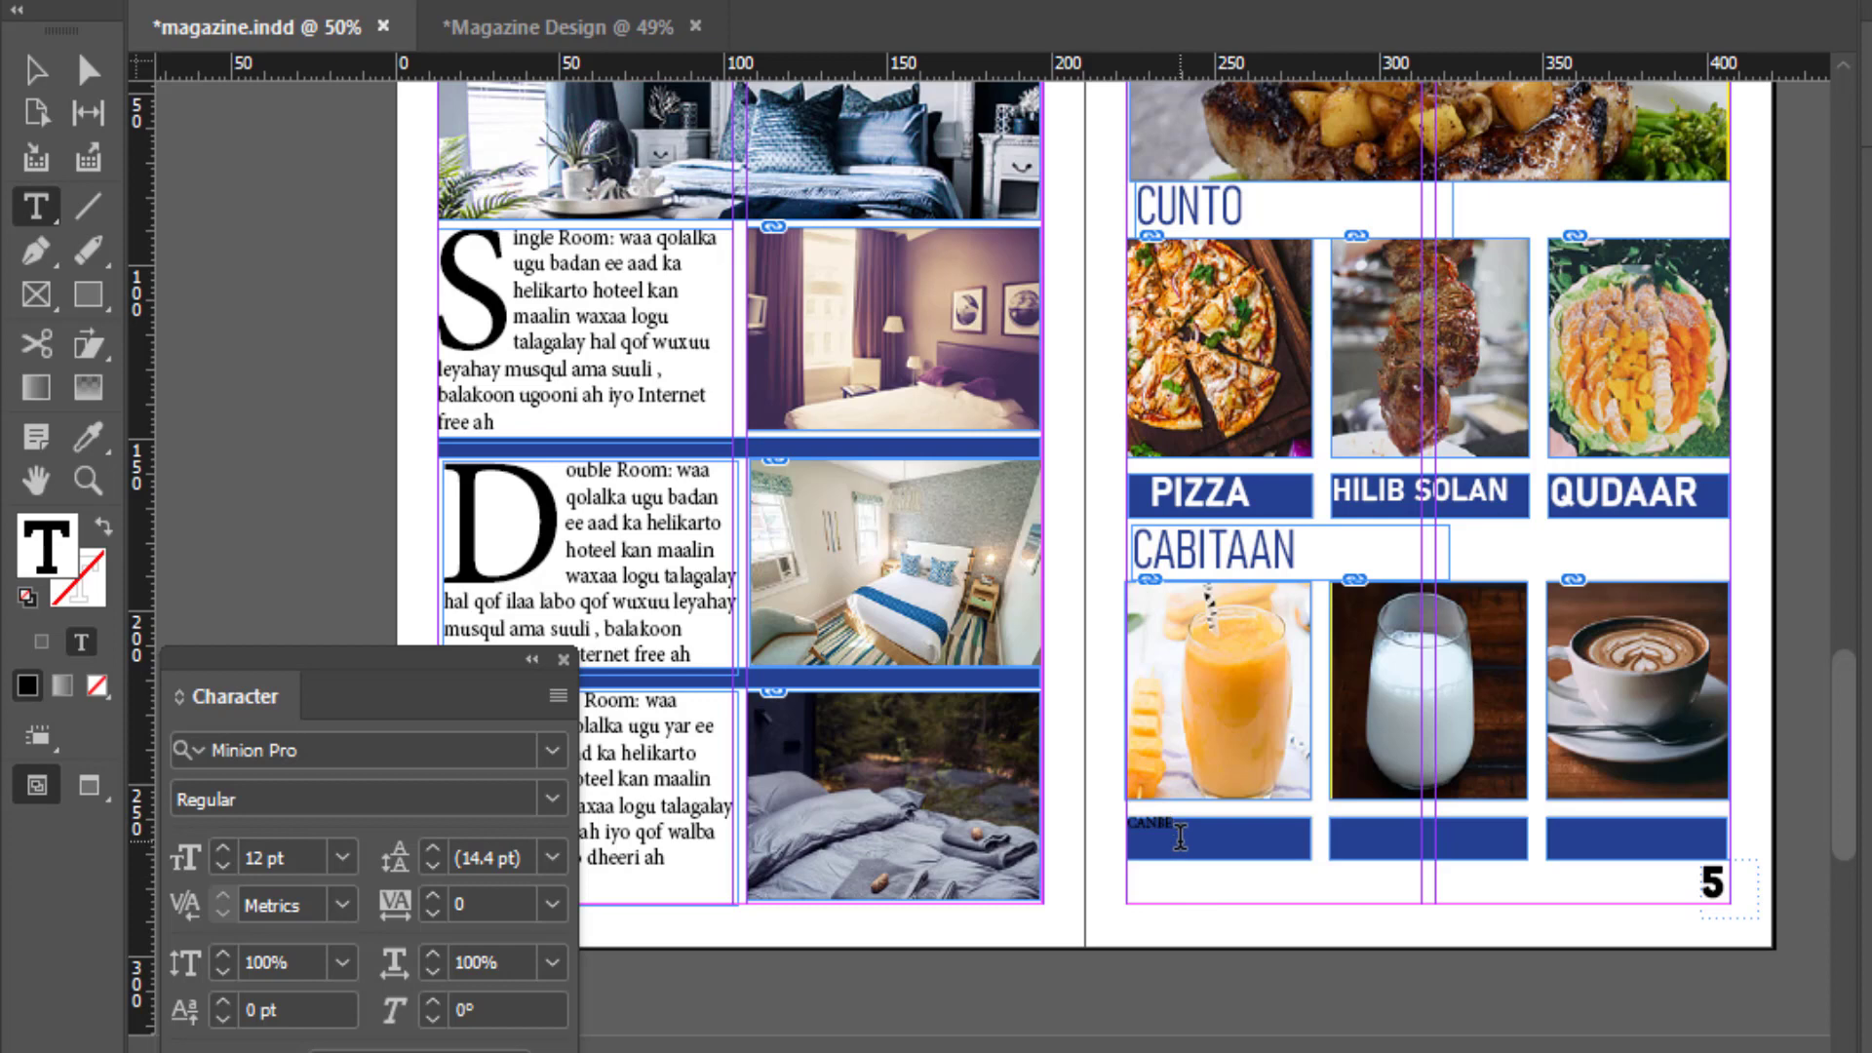
Step: Apply PIZZA's white Bahnschrift Bold 33 pt formatting to the CANBE label
drag(1180, 836, 1143, 822)
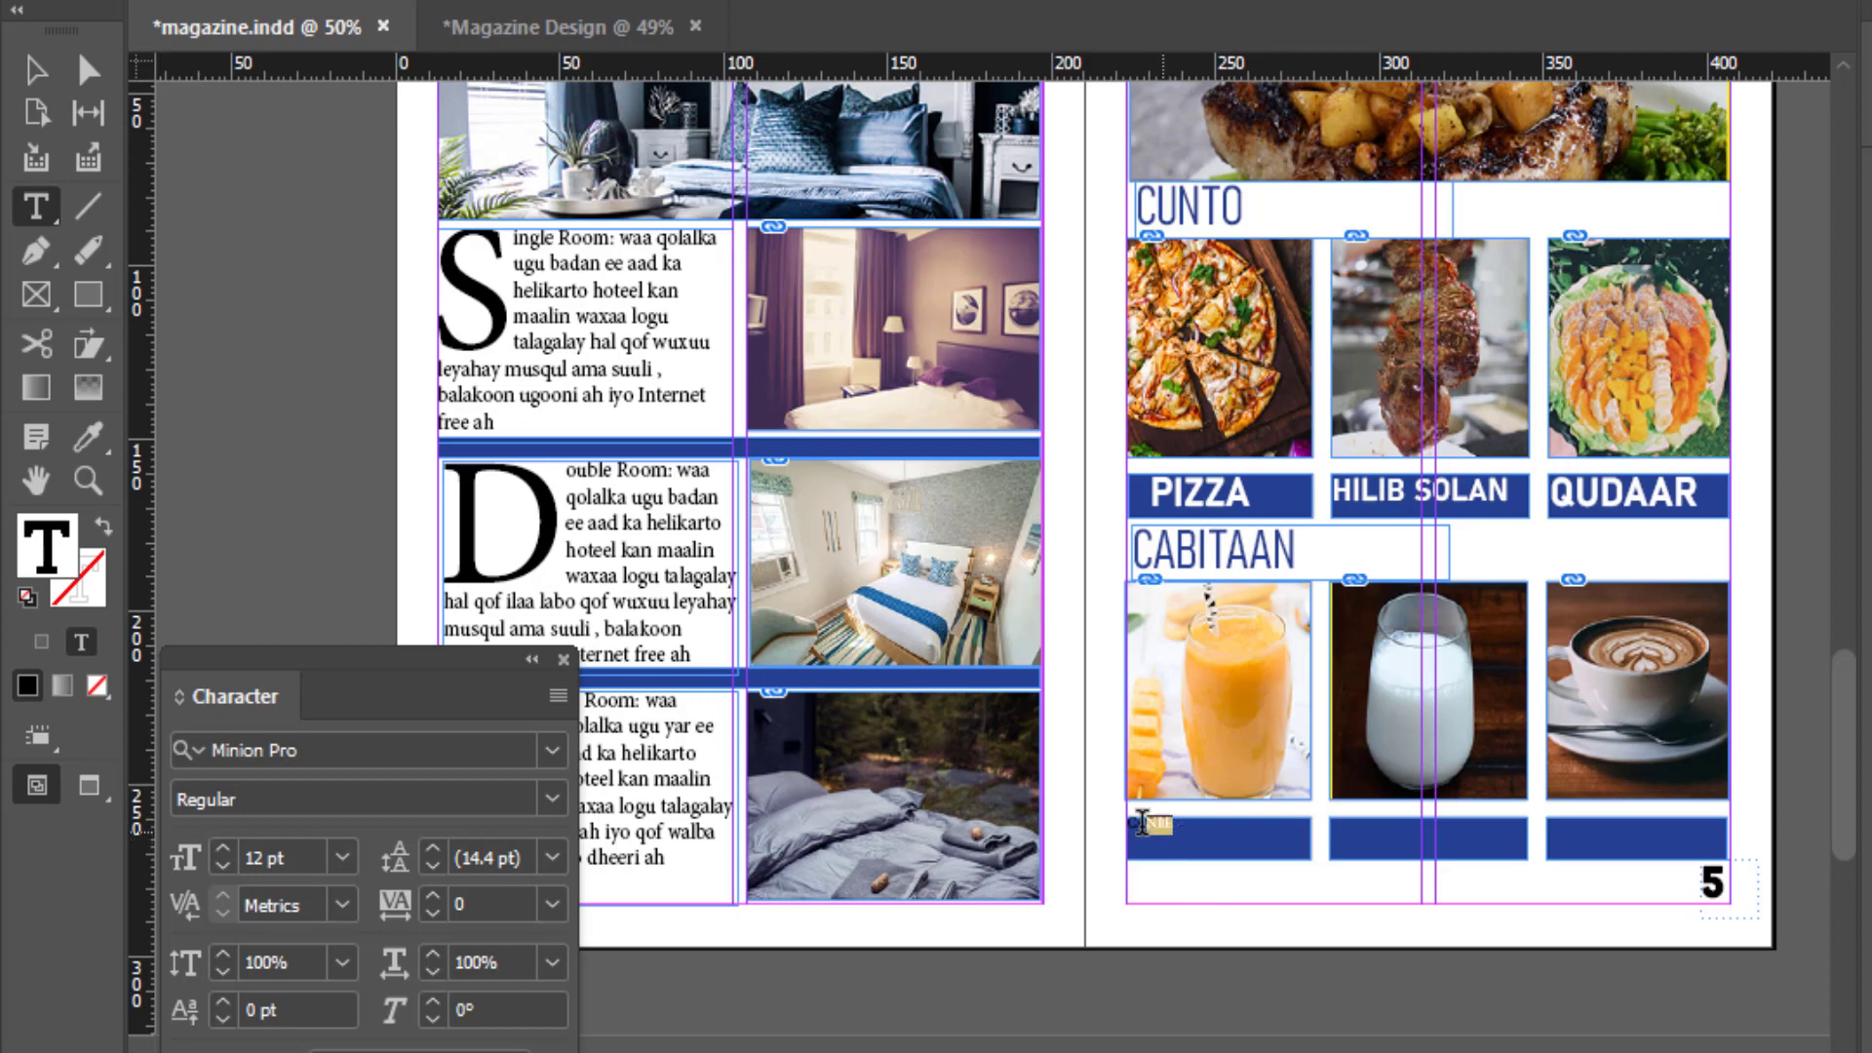
click(88, 436)
click(1199, 496)
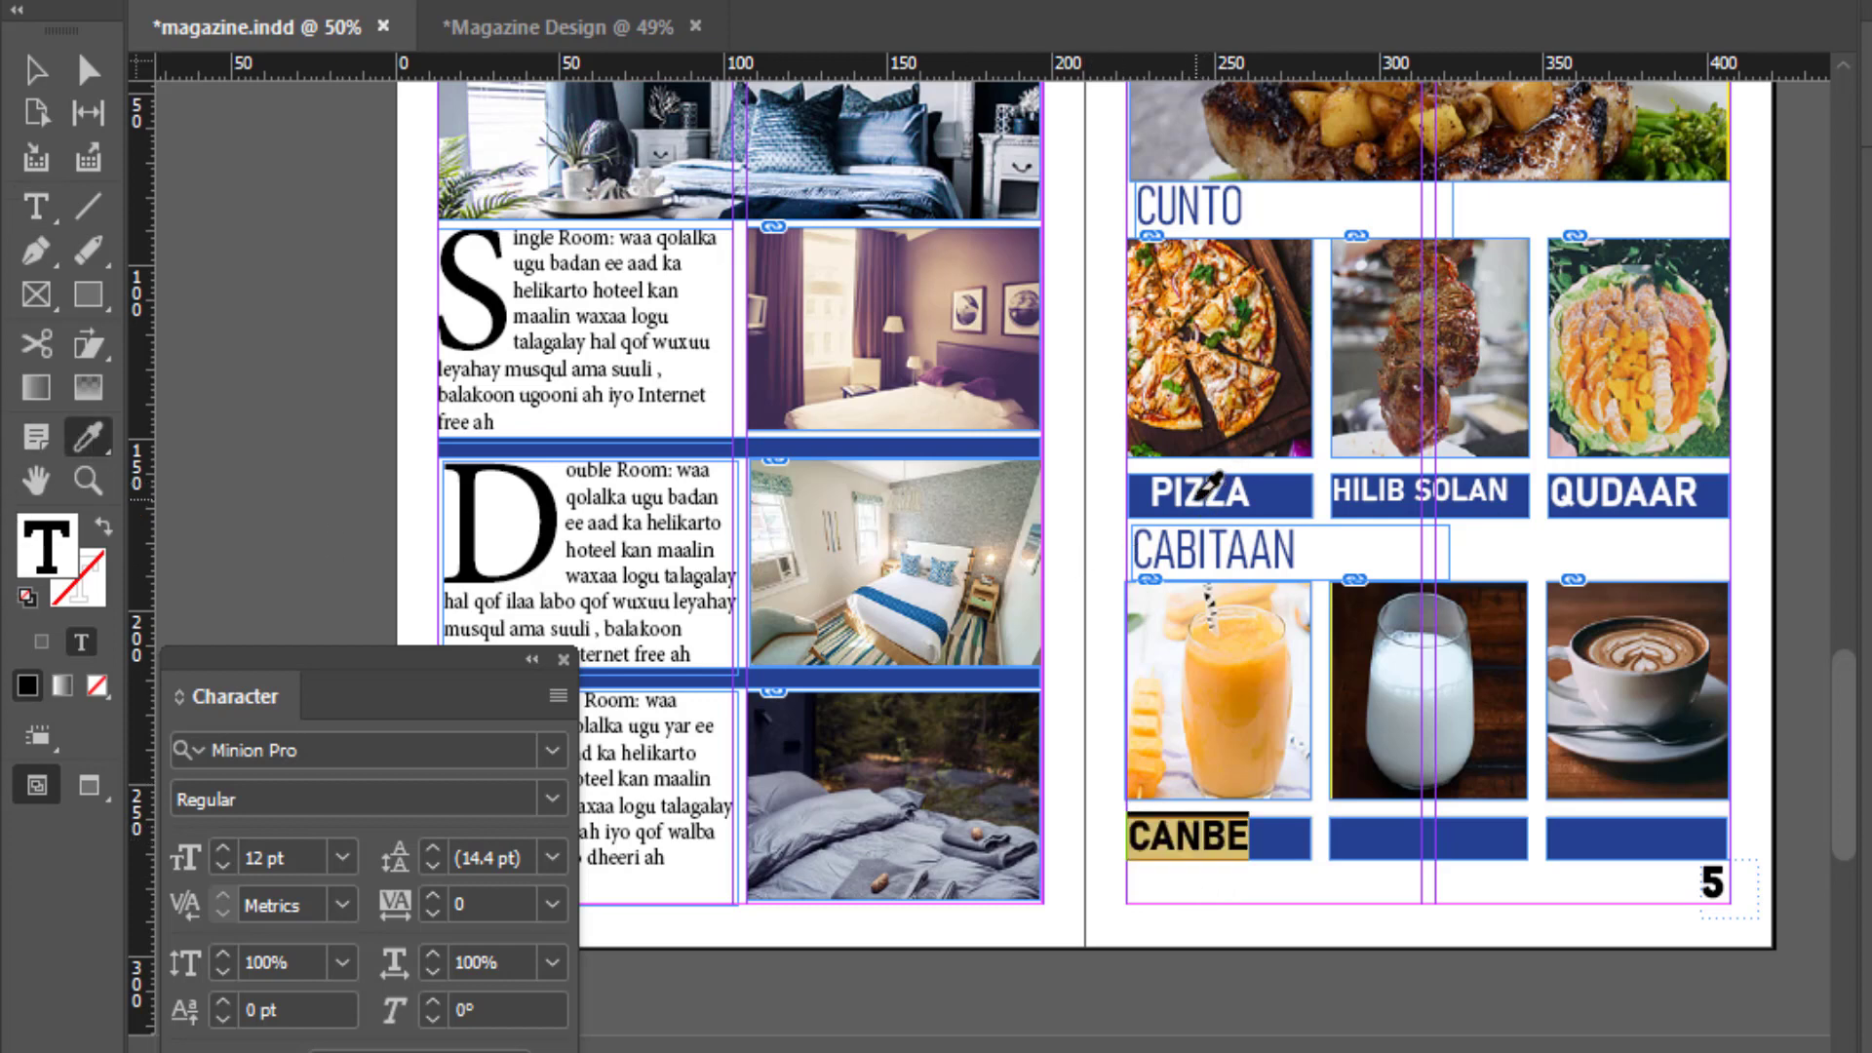
click(32, 68)
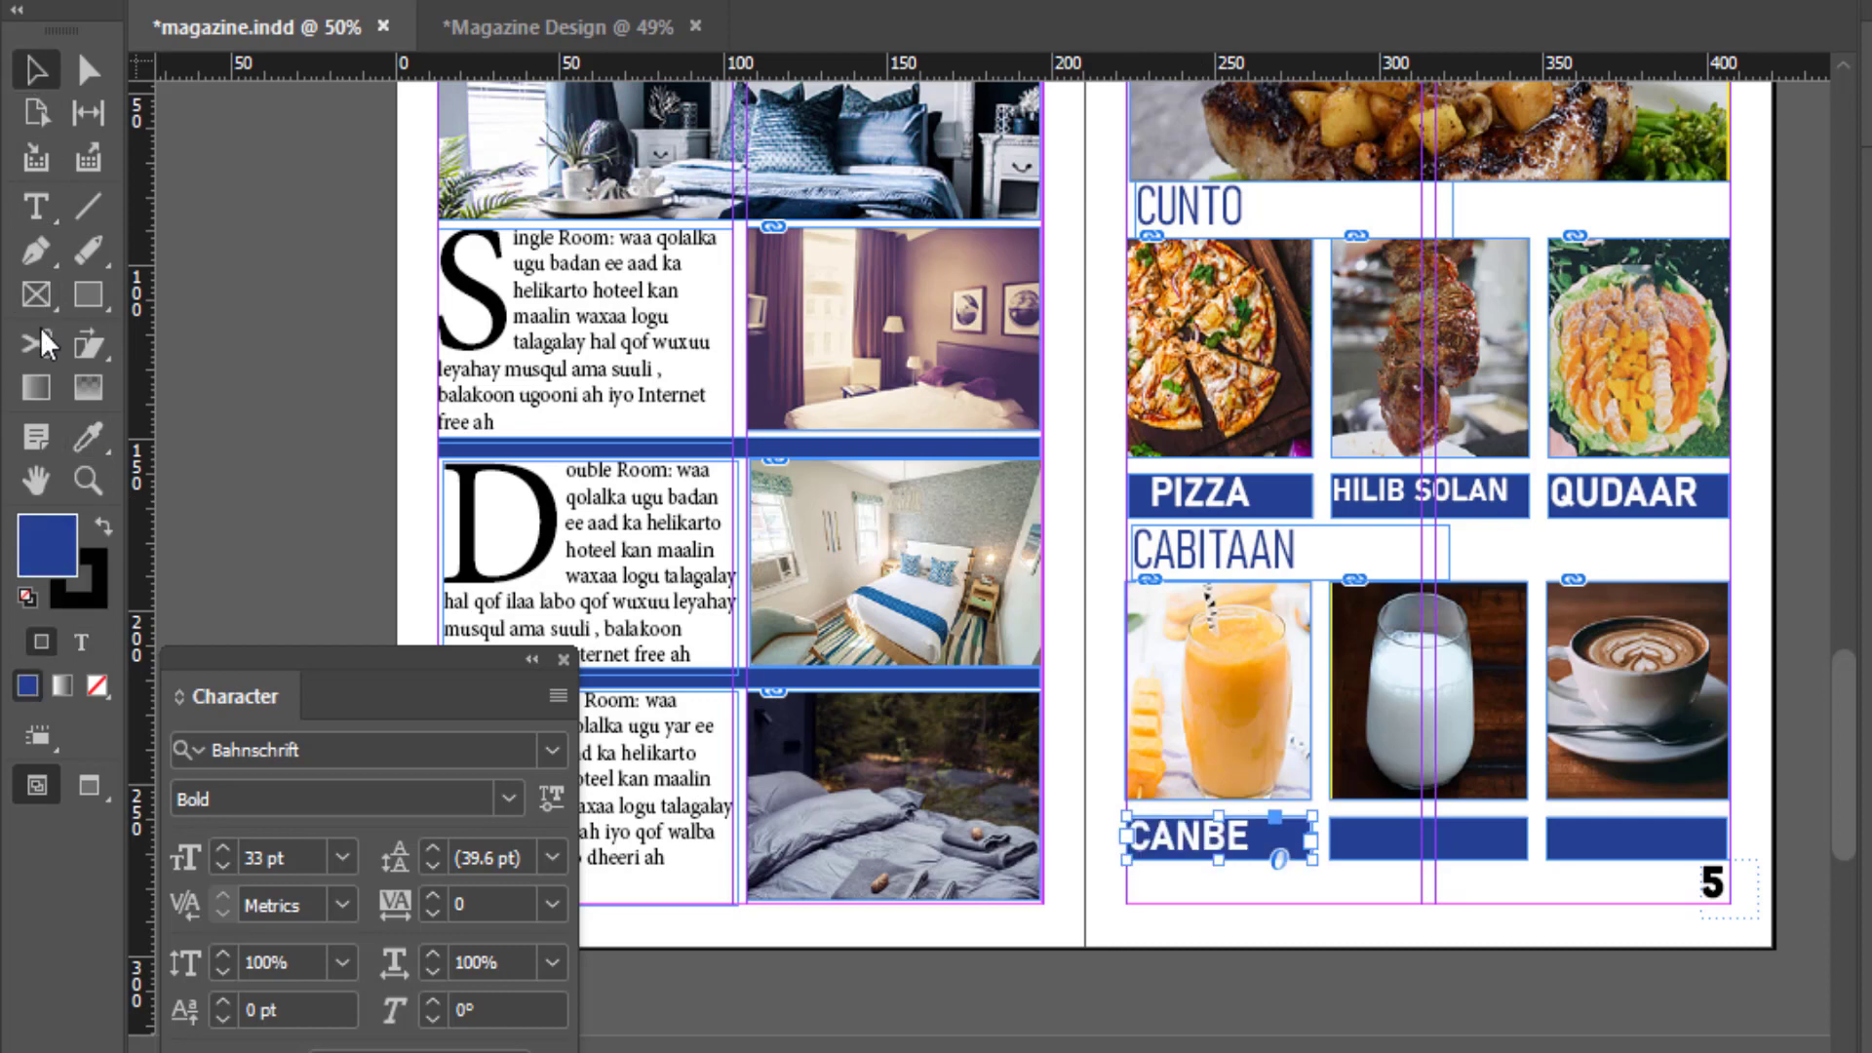
click(33, 209)
Step: Paste CAANO GEEL from the notes into the blue bar under the milk photo
click(1404, 841)
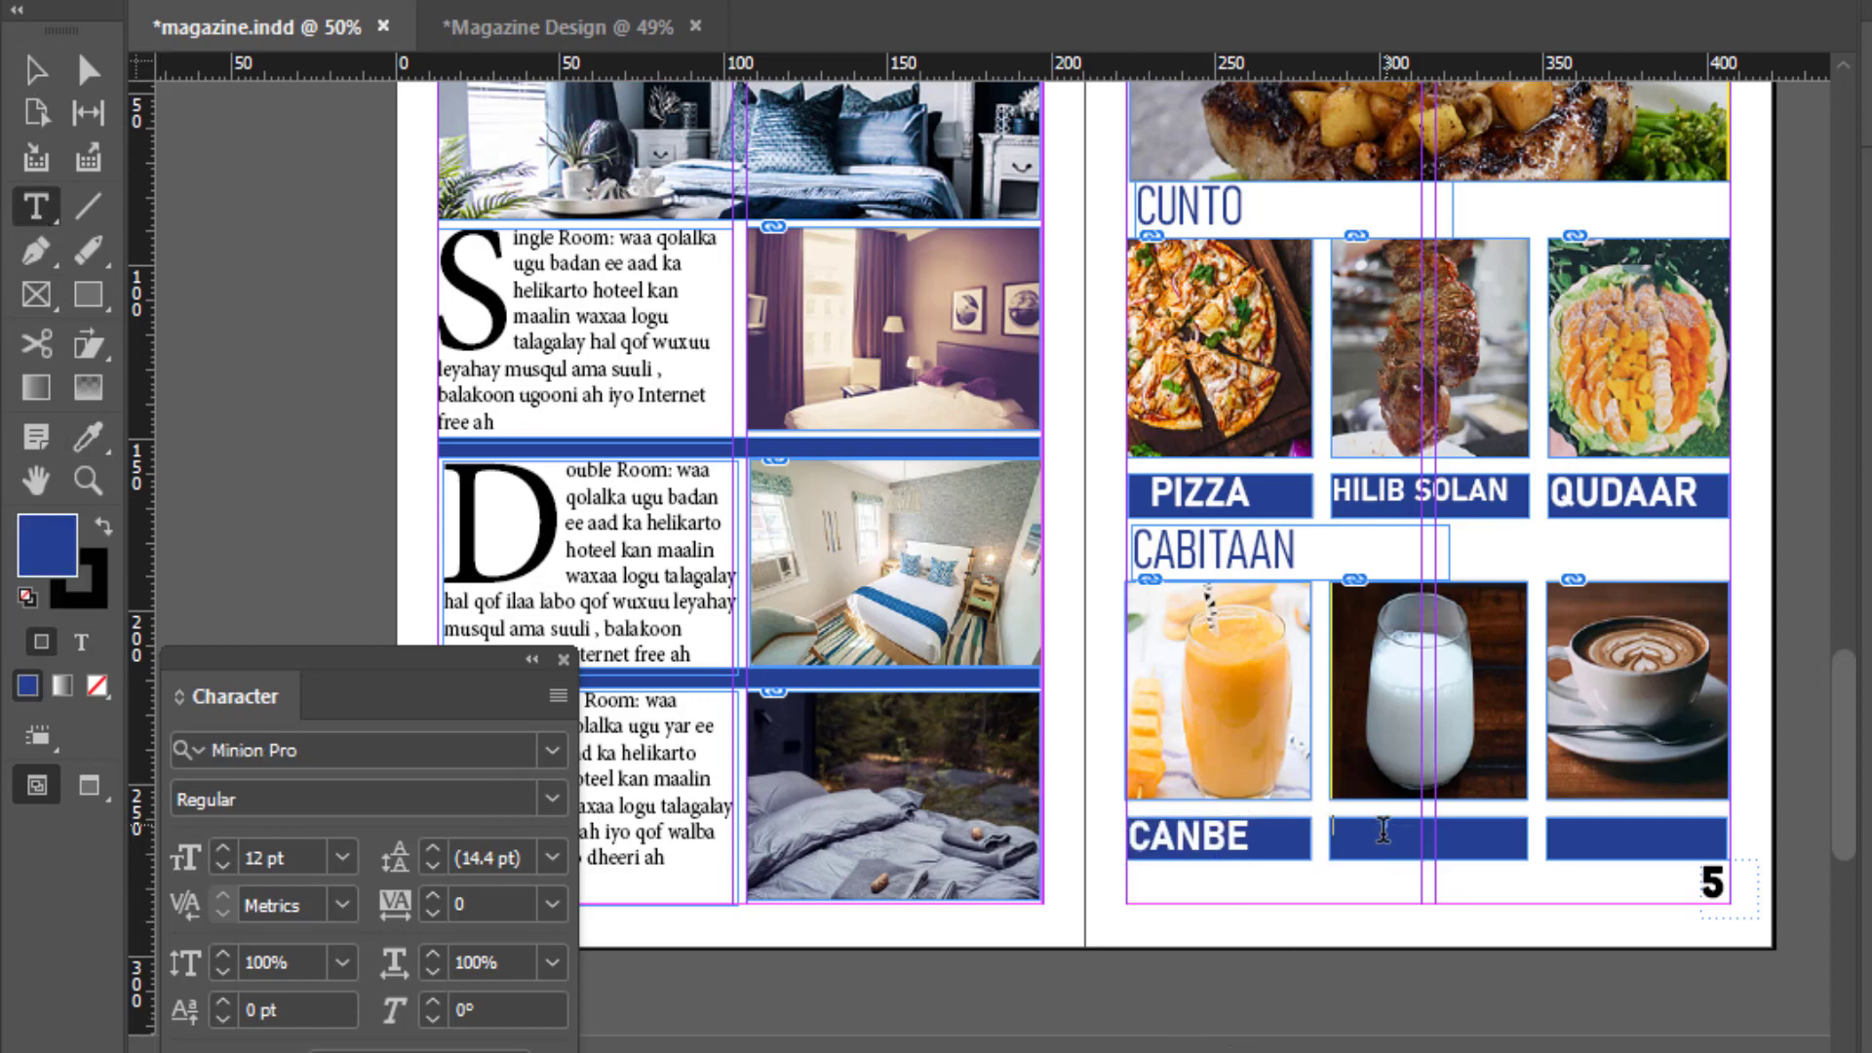
key(alt+Tab)
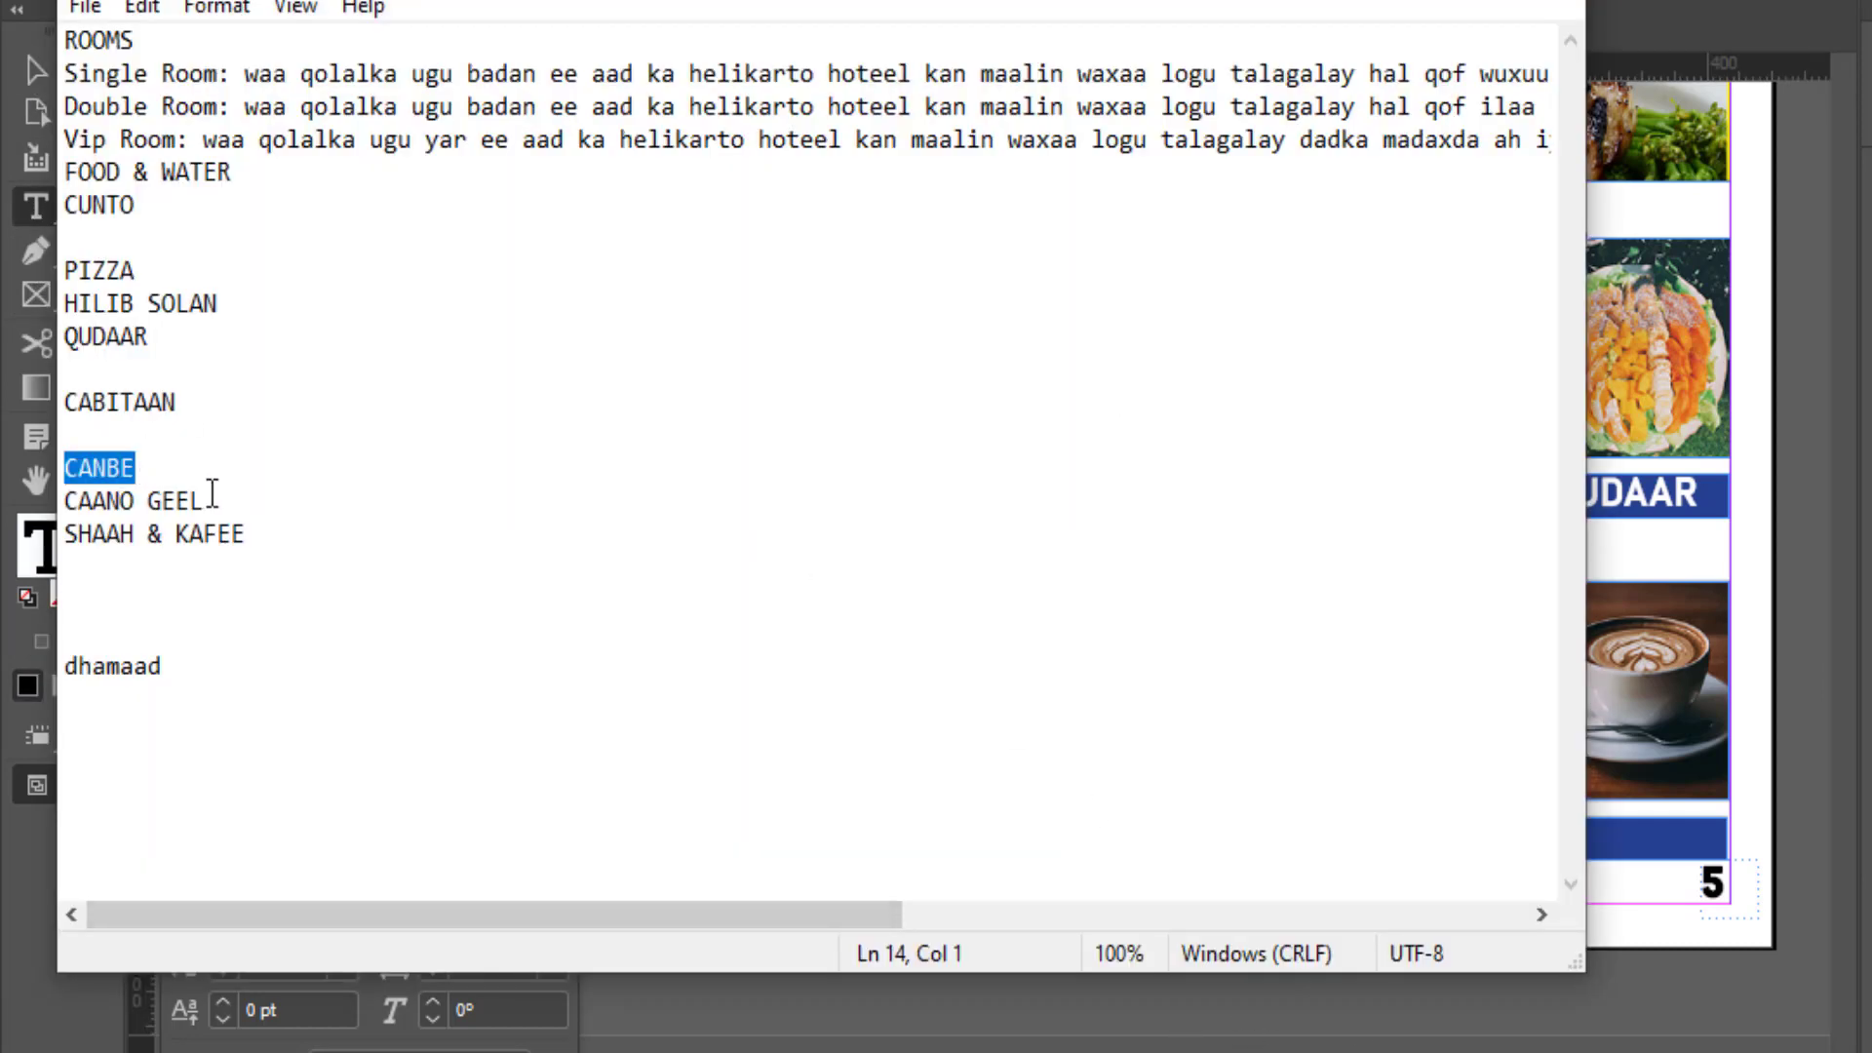
drag(212, 494, 67, 499)
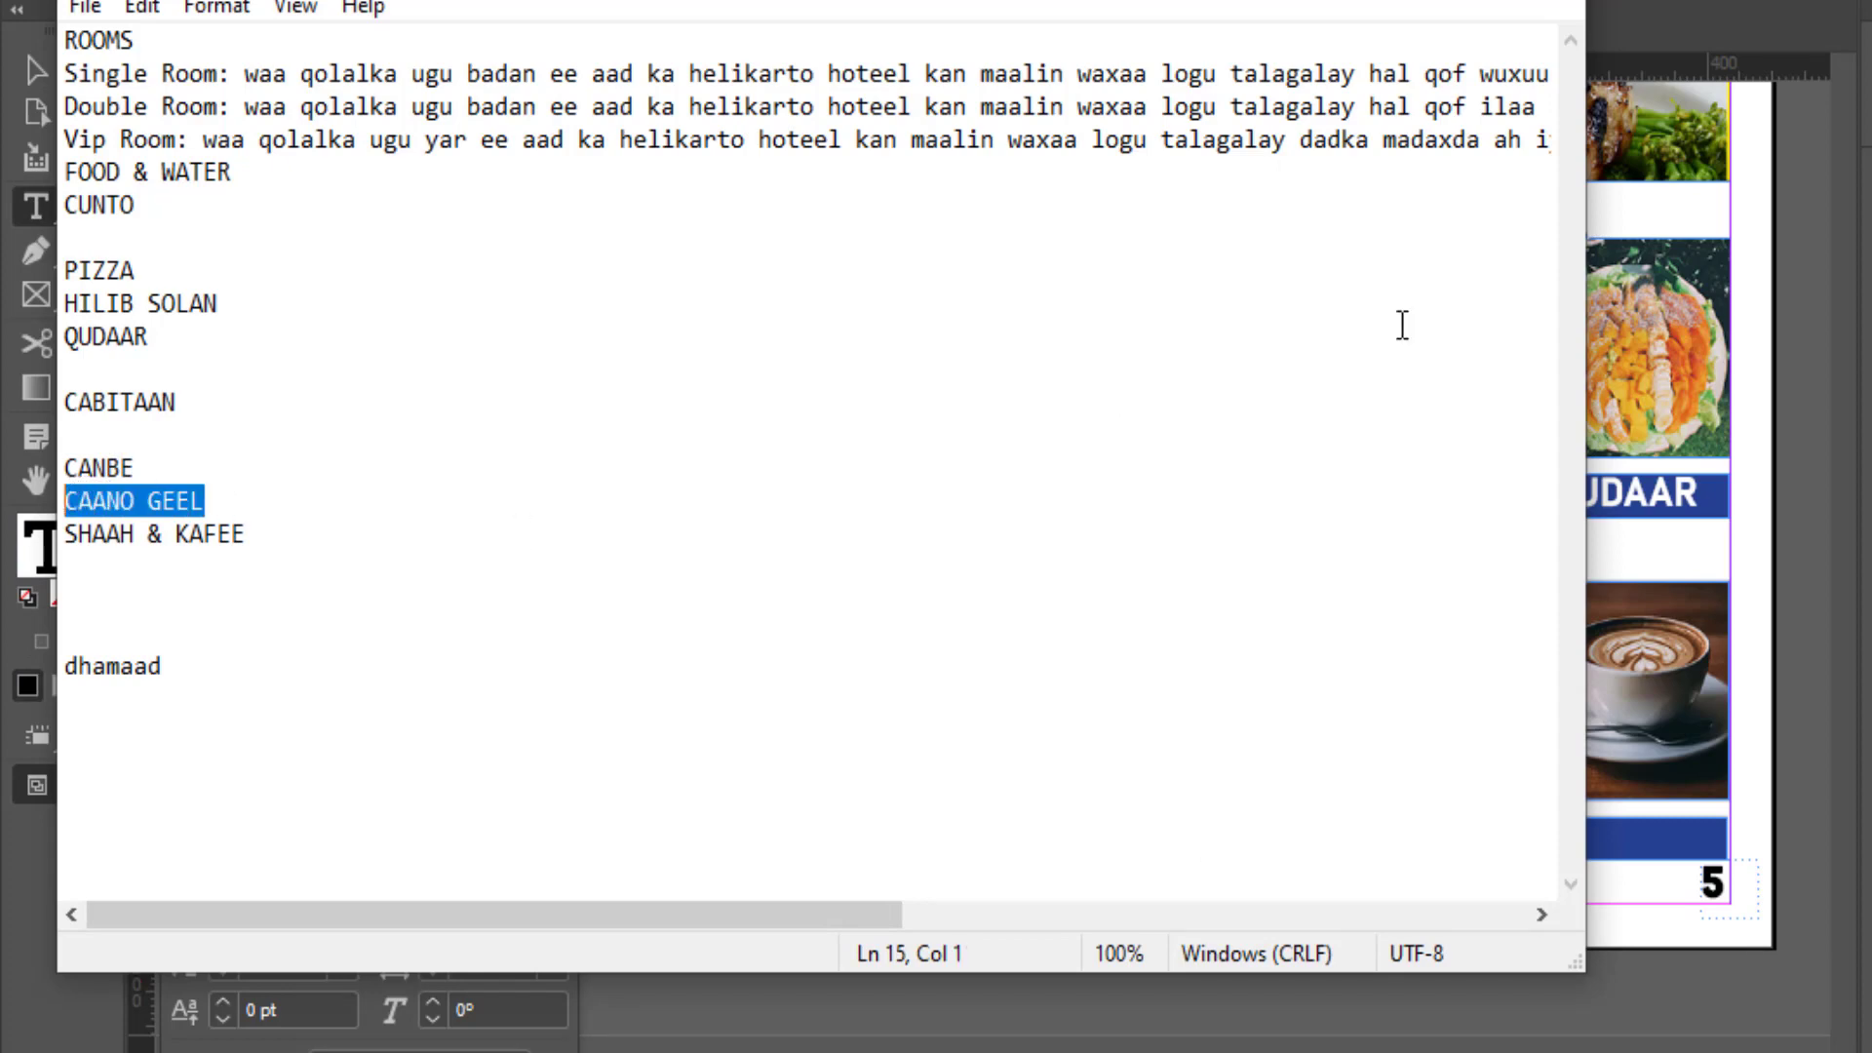
key(alt+Tab)
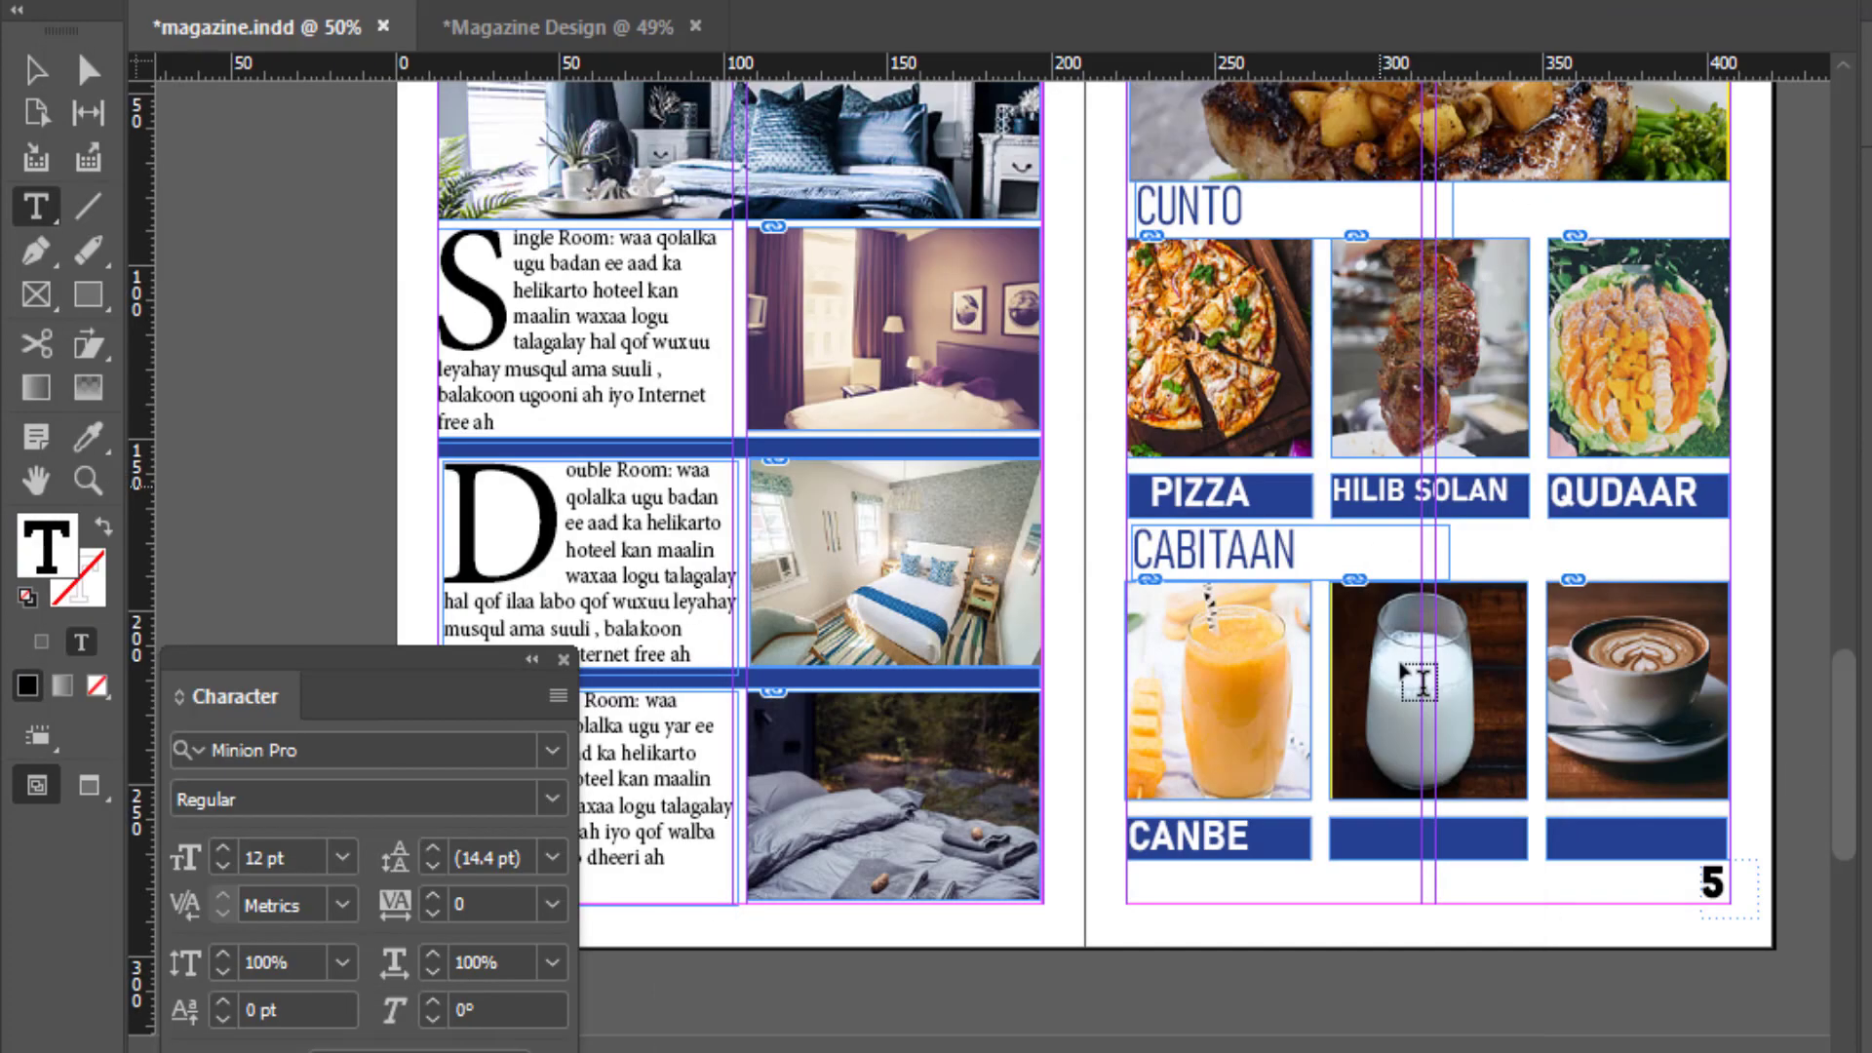
click(1386, 836)
text(CAANO GEEL)
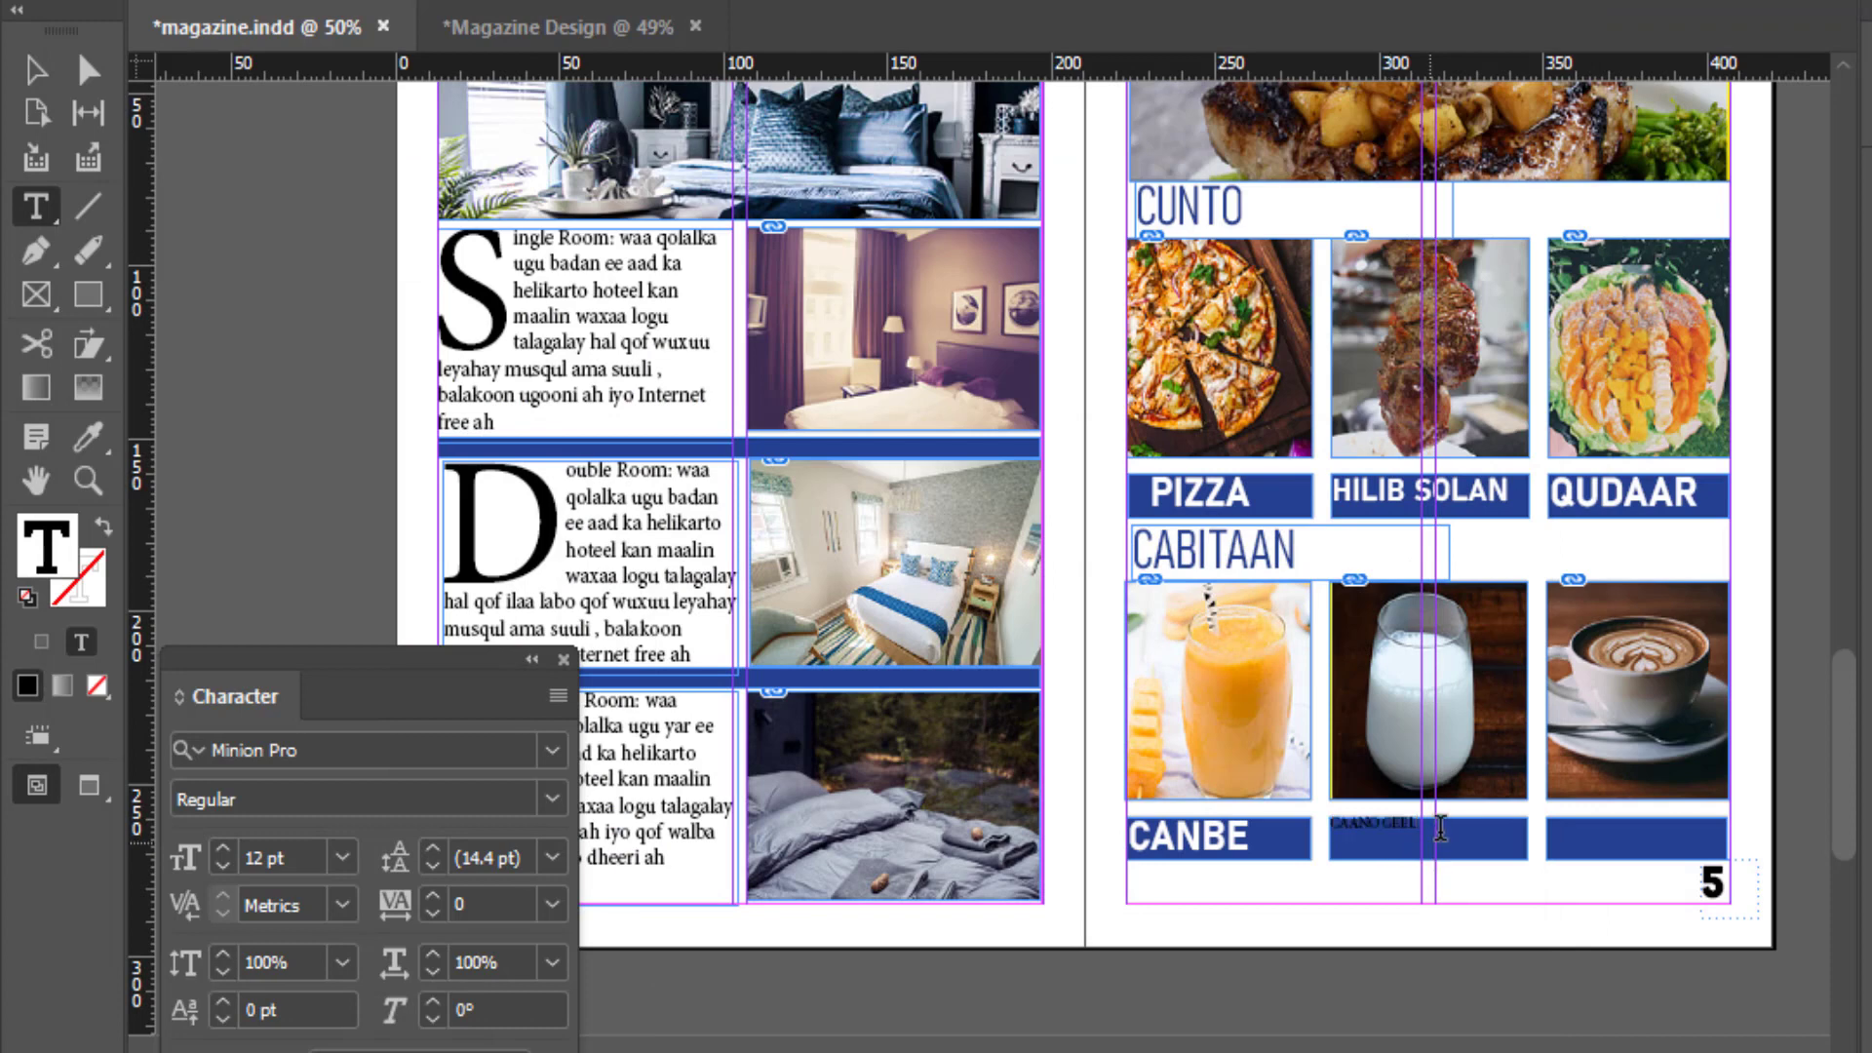
Step: Give CAANO GEEL the CANBE label's formatting and shrink it to 27 pt
key(ctrl+a)
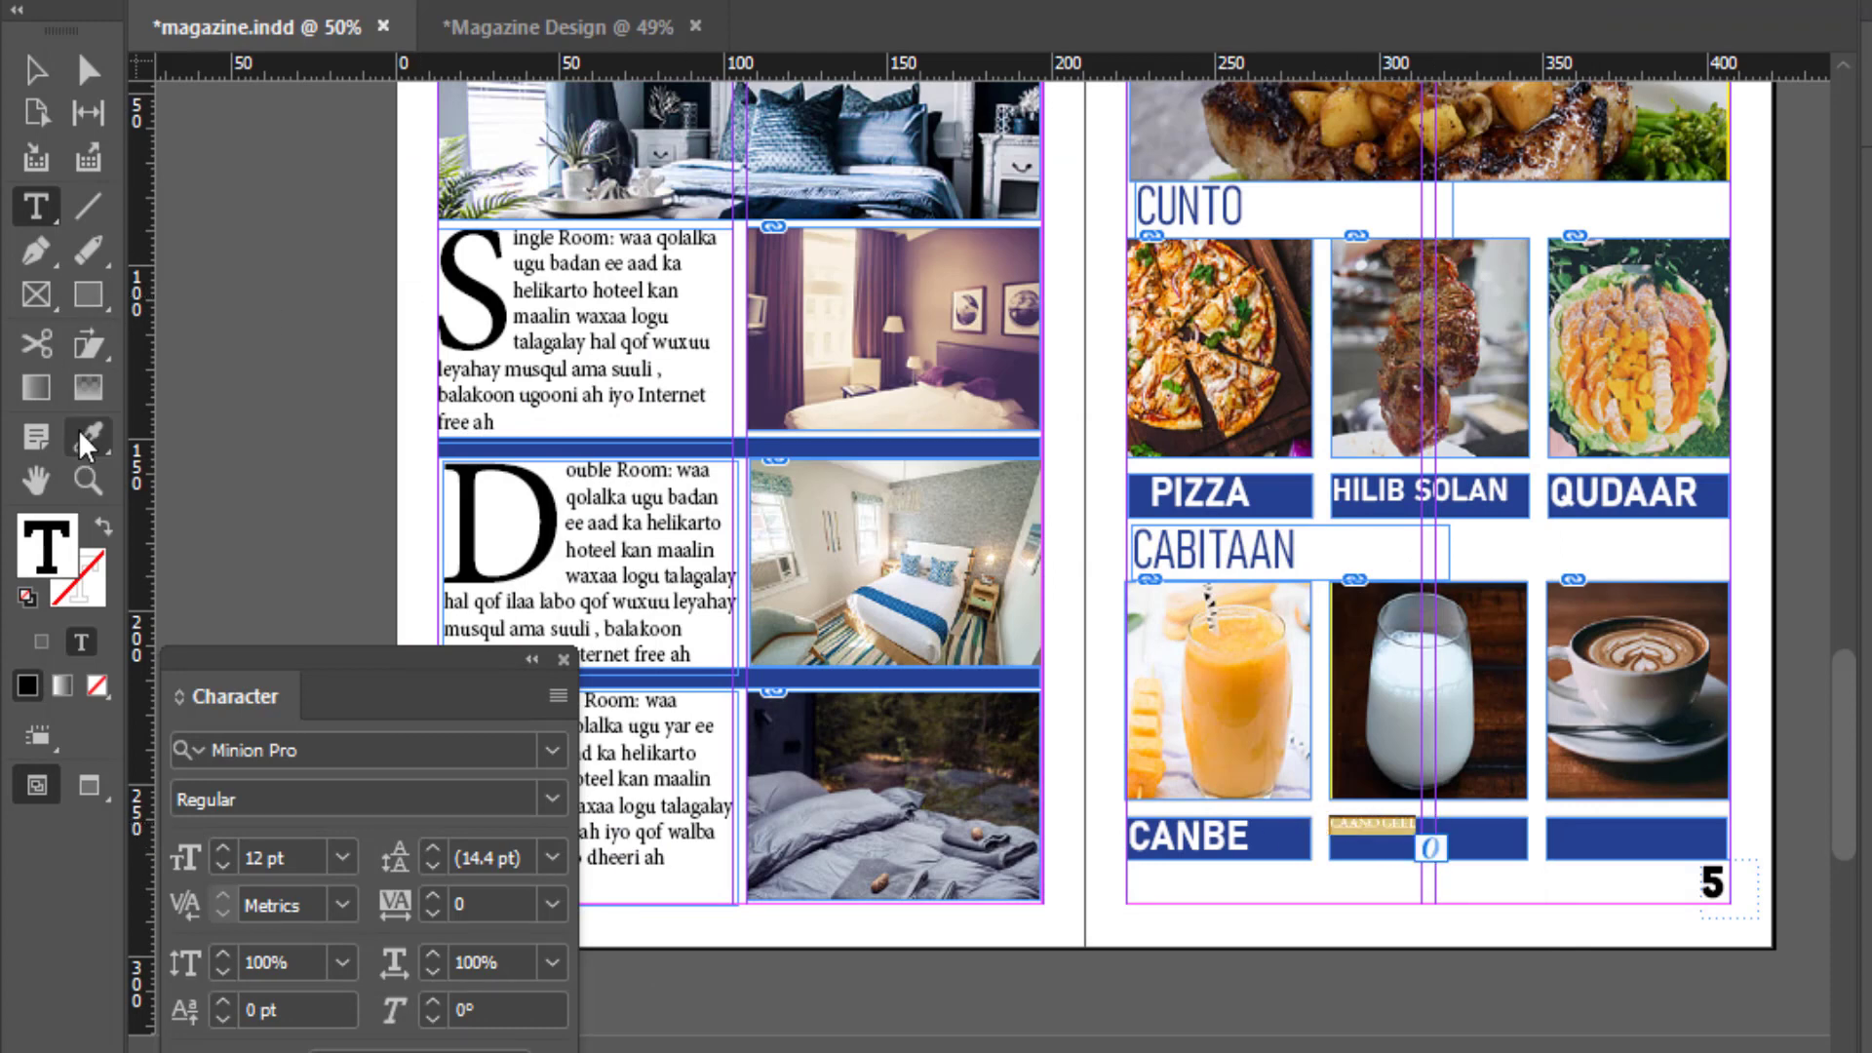
click(82, 438)
click(1221, 828)
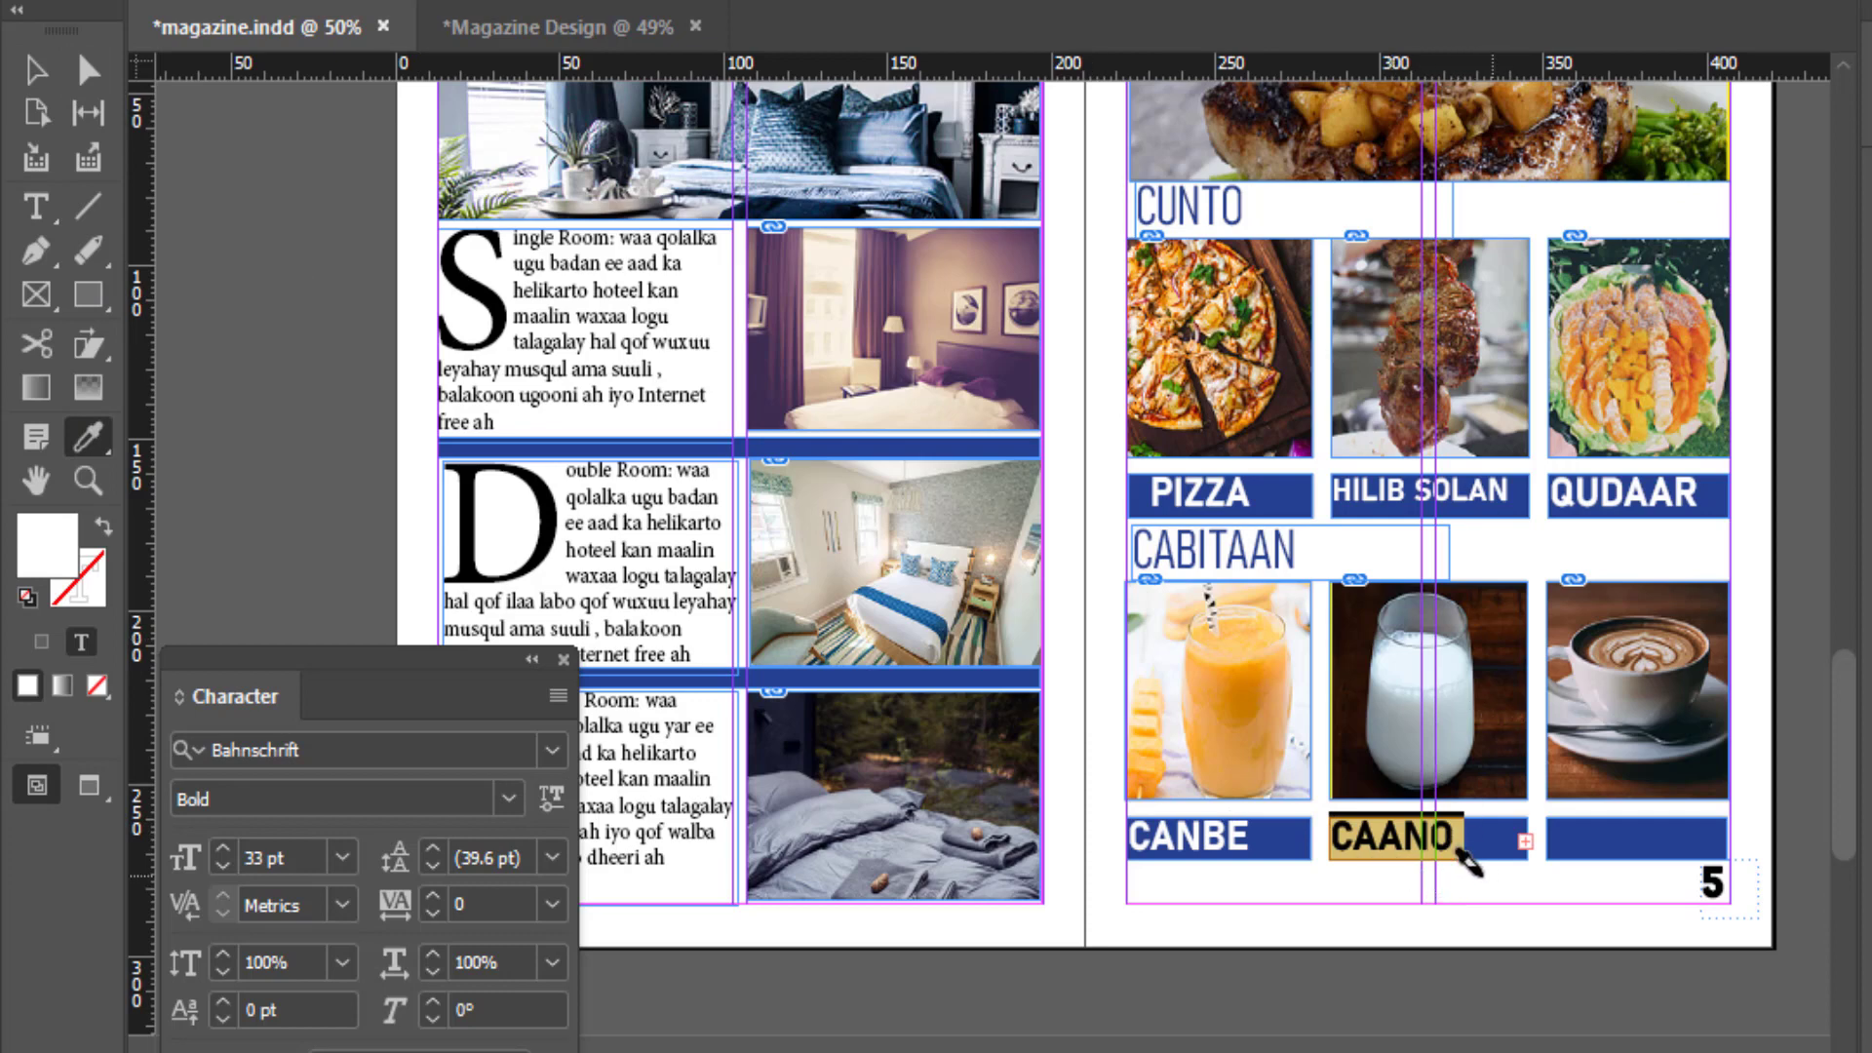
click(223, 868)
click(222, 868)
click(222, 868)
text(GEEL)
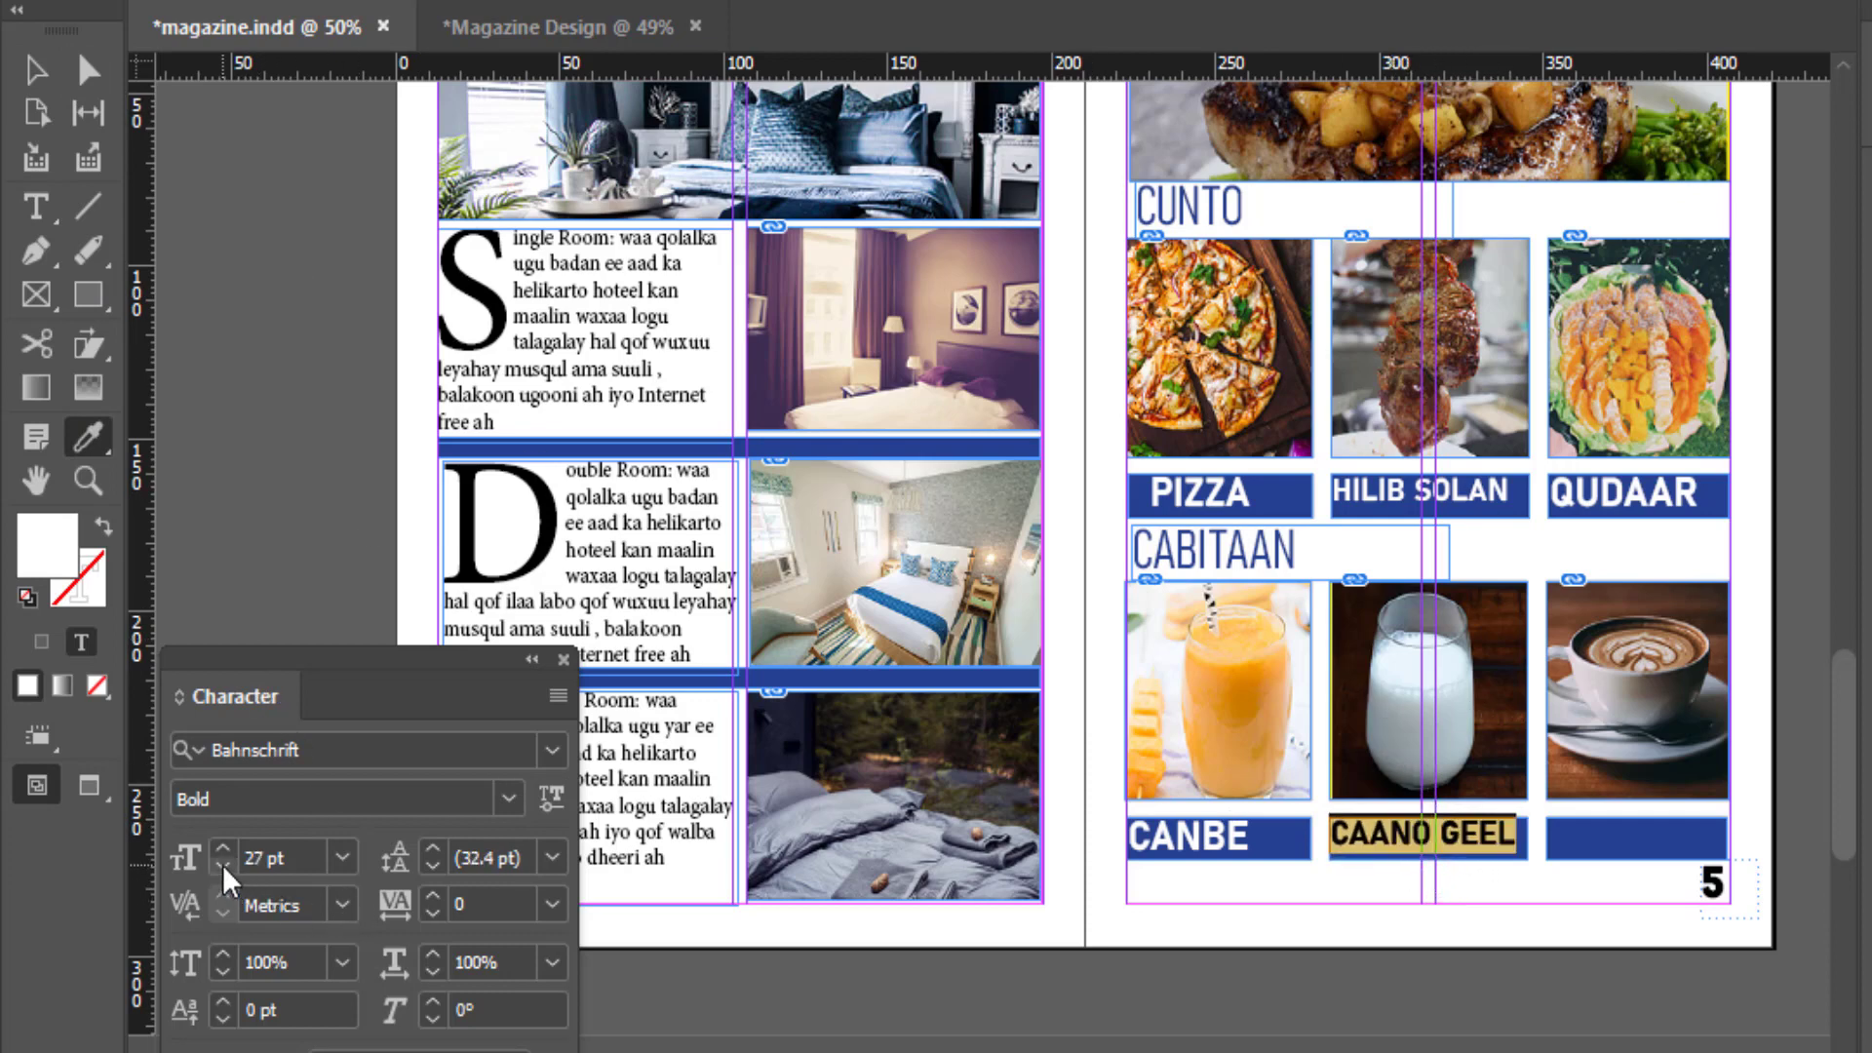
click(36, 206)
click(1633, 832)
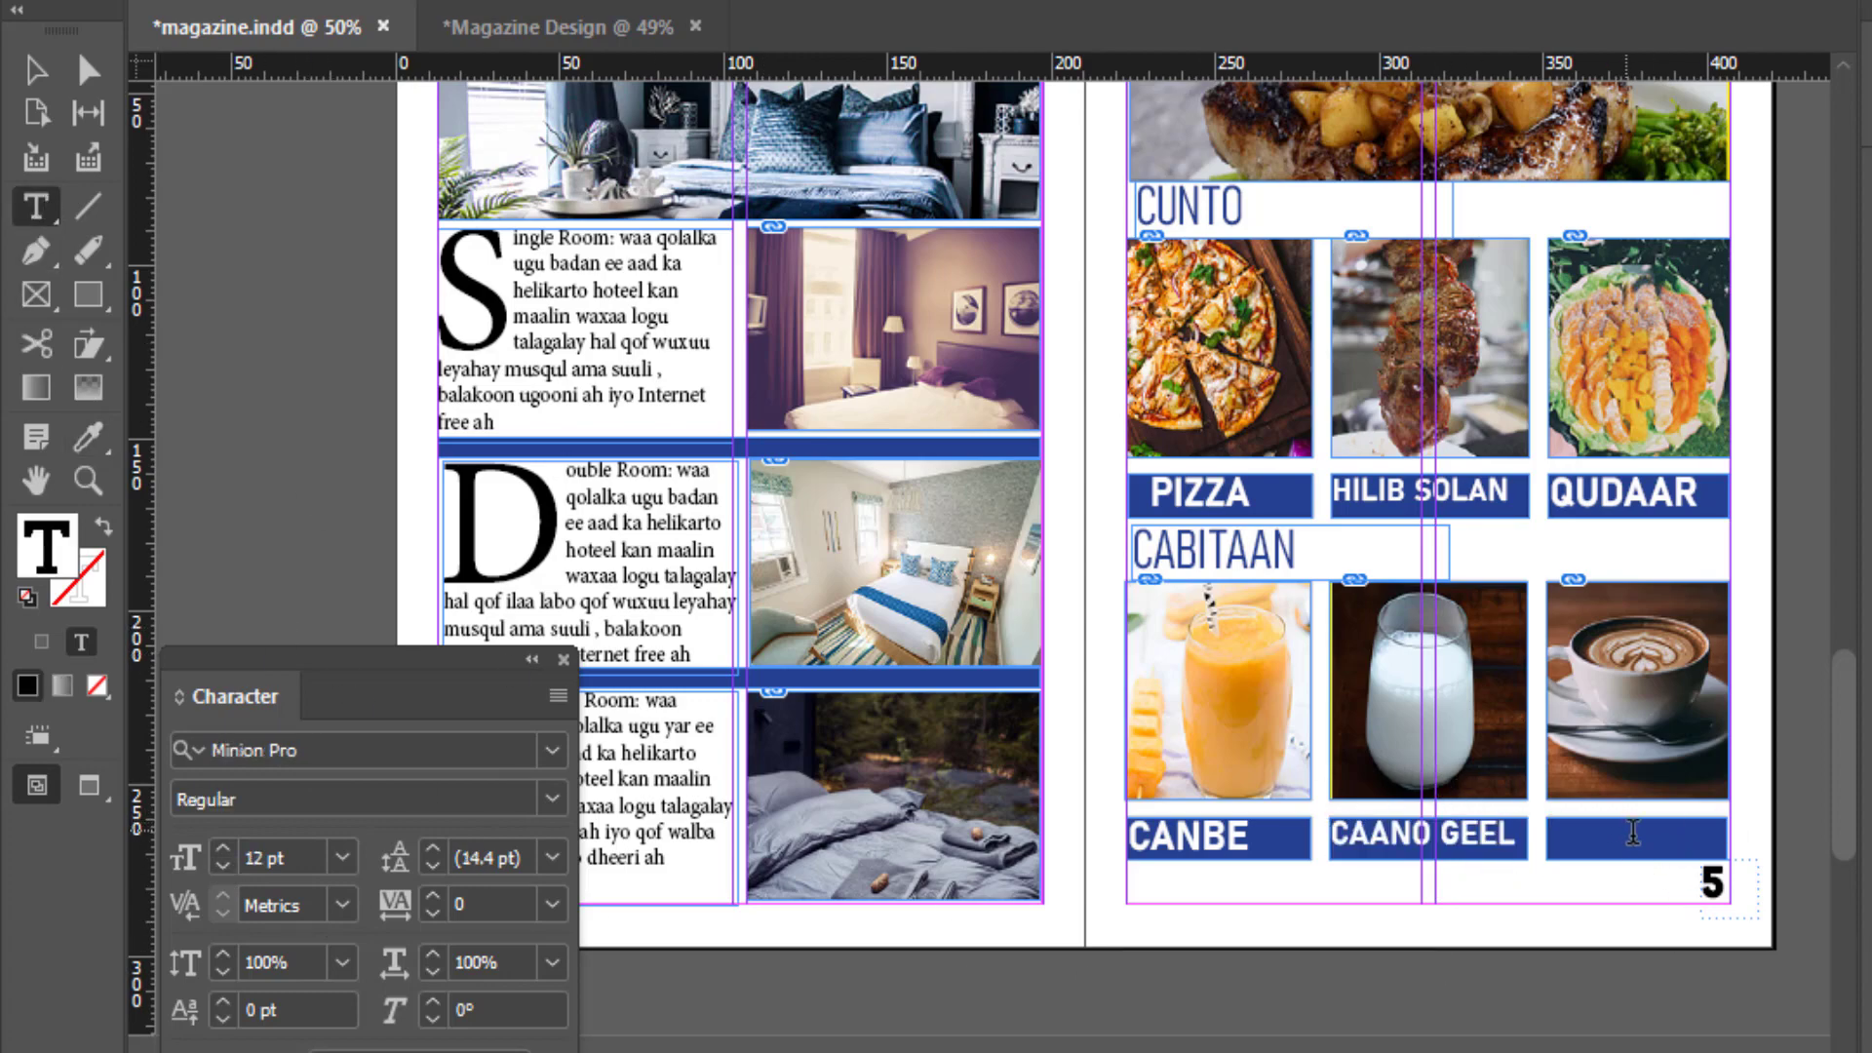
Step: Paste SHAAH & KAFEE from the notes into the empty bar under the coffee photo
key(alt+Tab)
drag(289, 535, 66, 533)
key(ctrl+c)
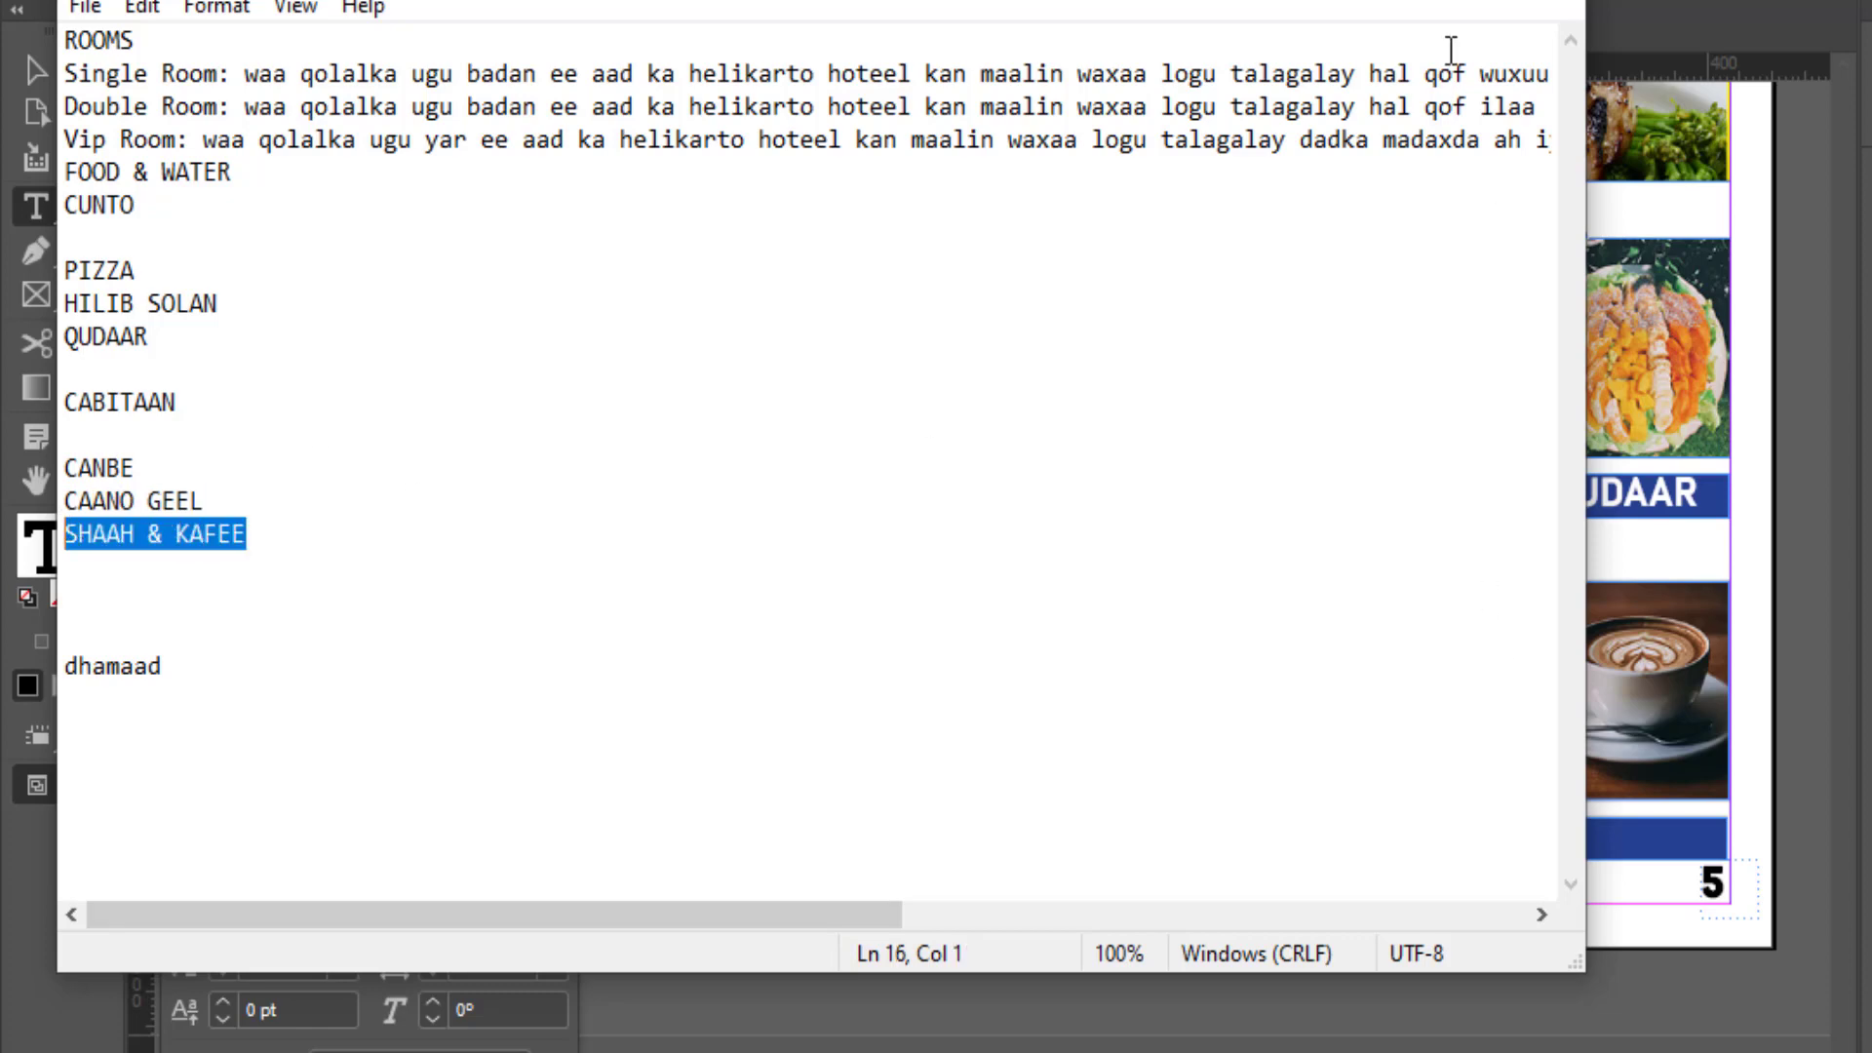
key(alt+Tab)
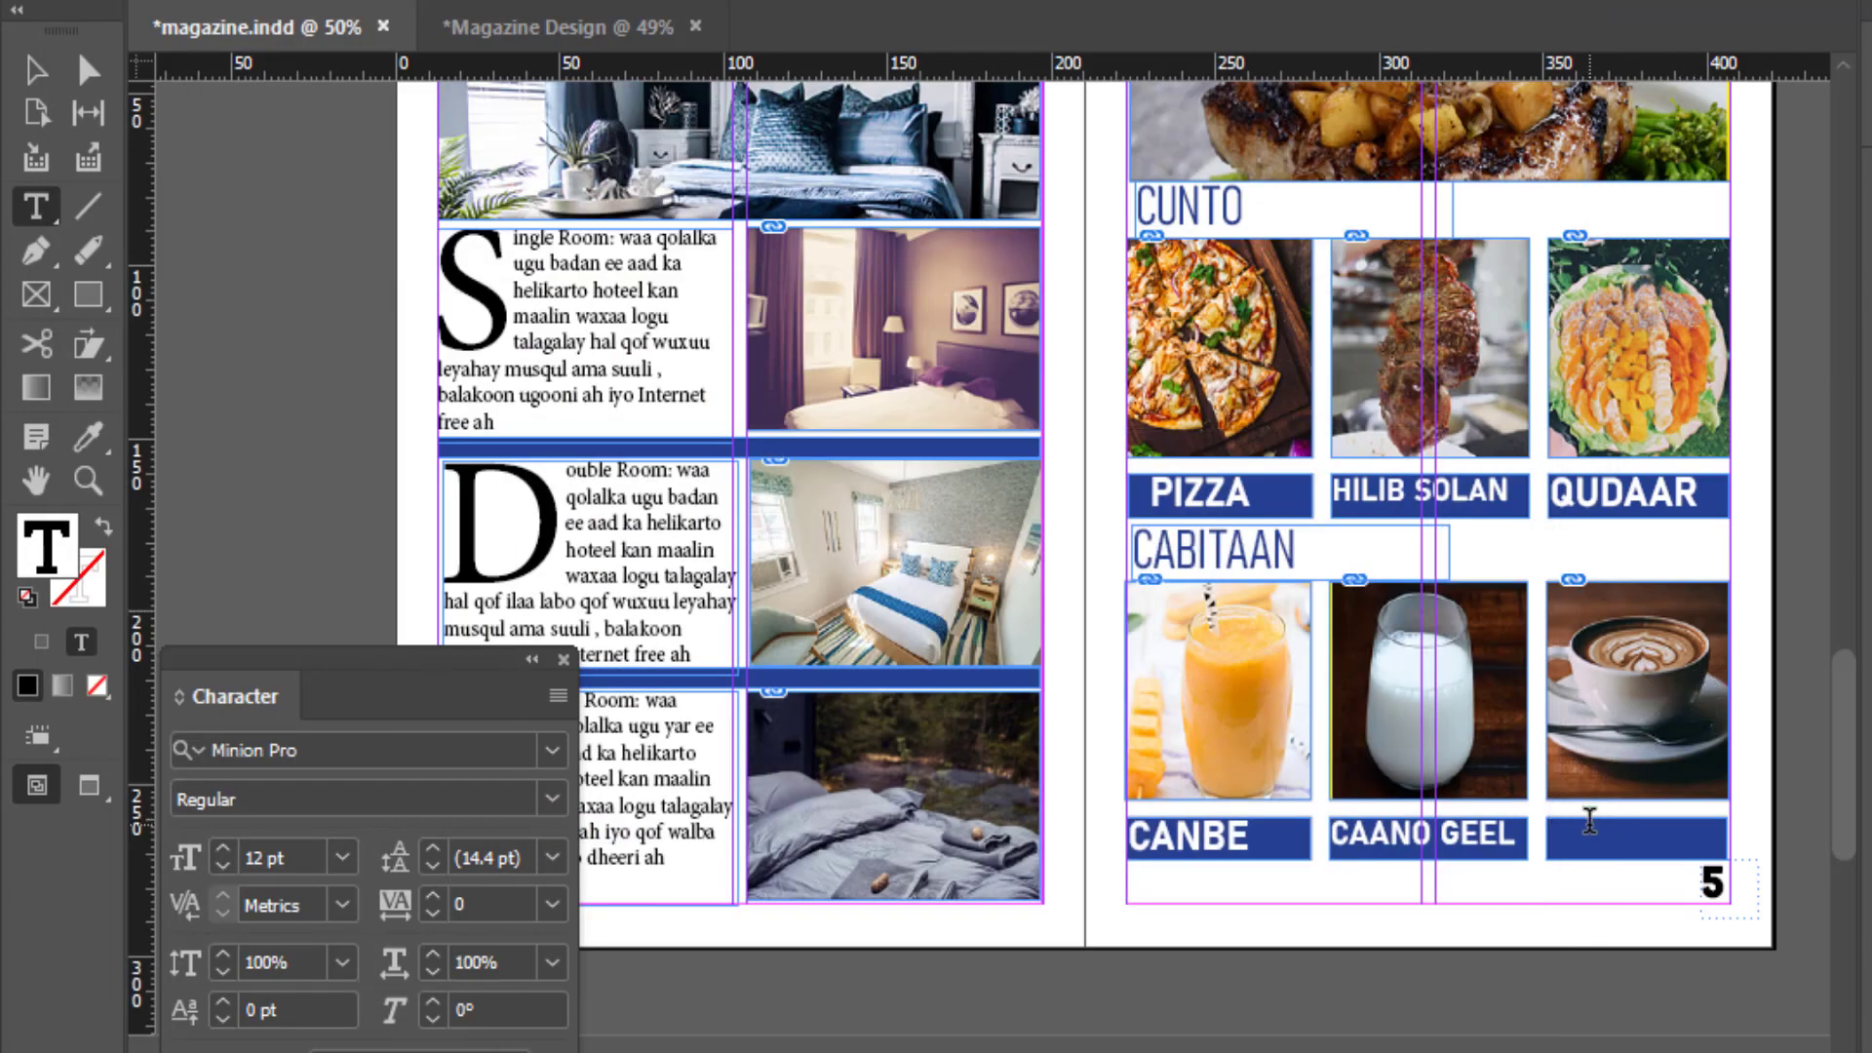
key(ctrl+v)
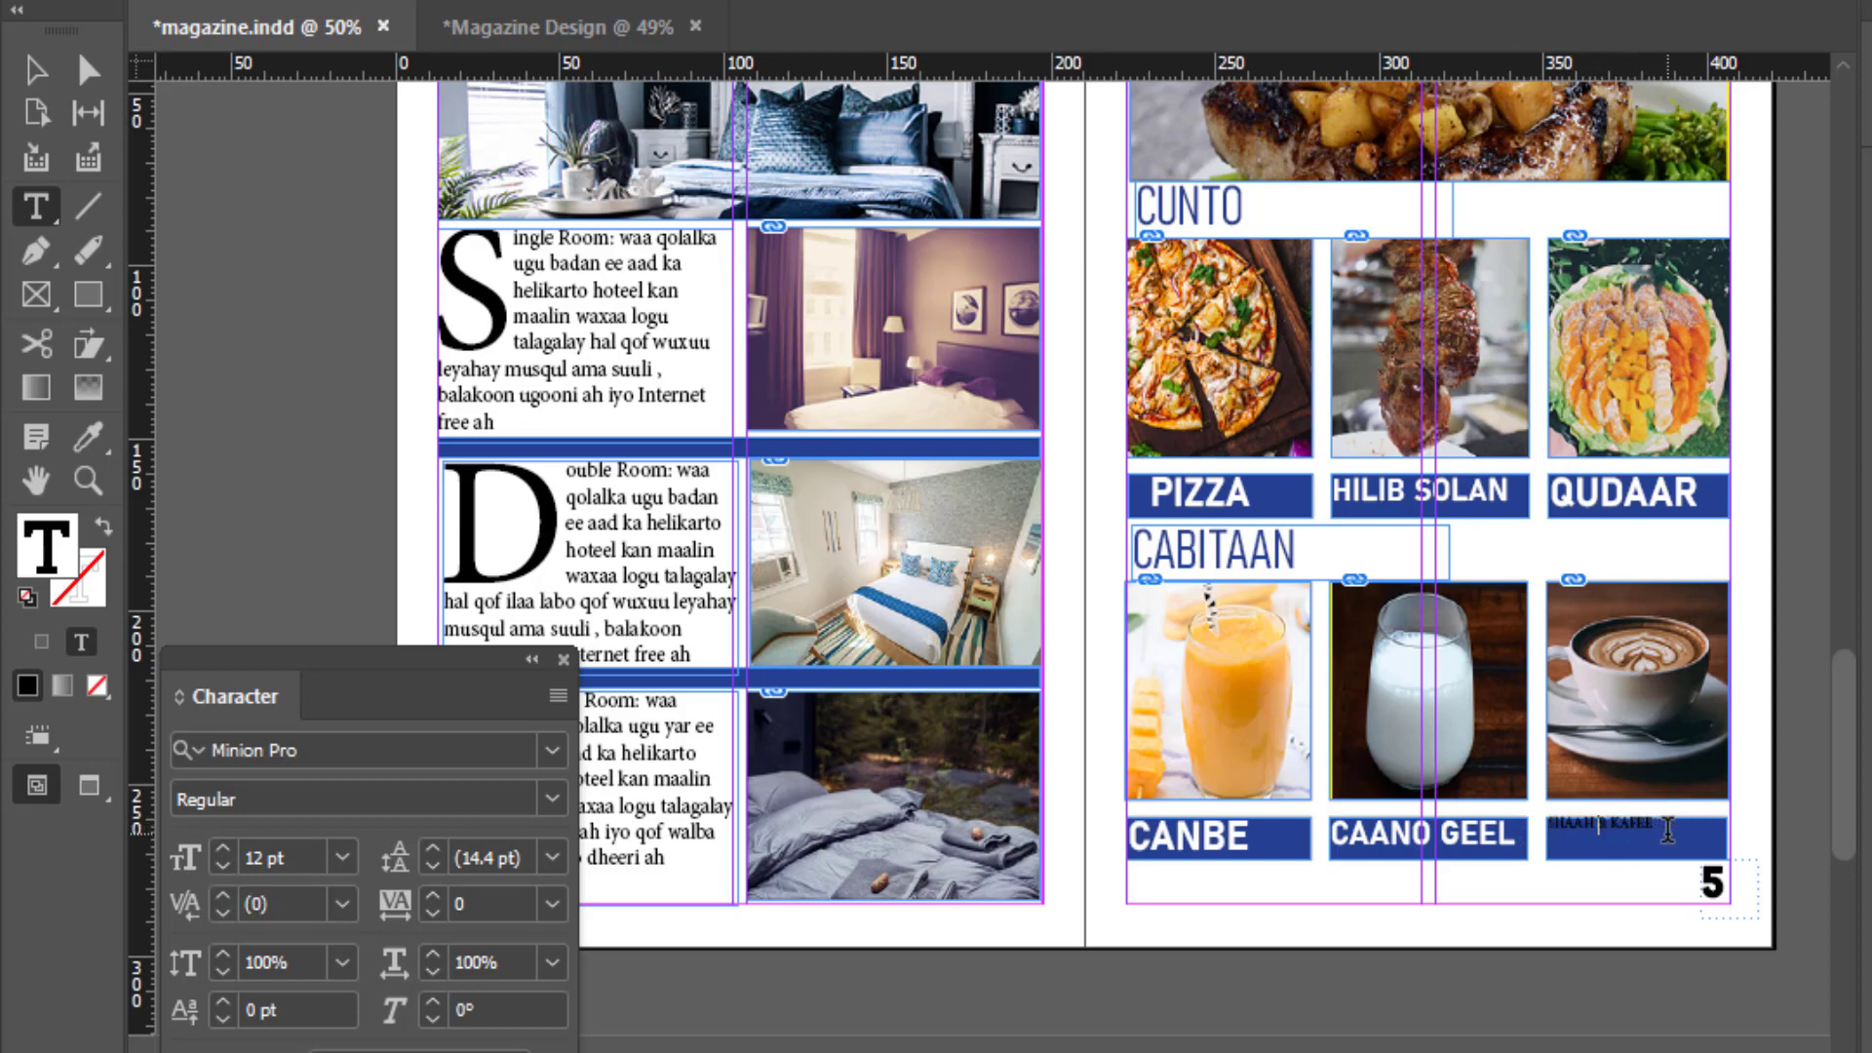
Step: Apply CAANO GEEL's bold white style to SHAAH & KAFEE and reduce it to 19 pt
double_click(1588, 821)
triple_click(1588, 822)
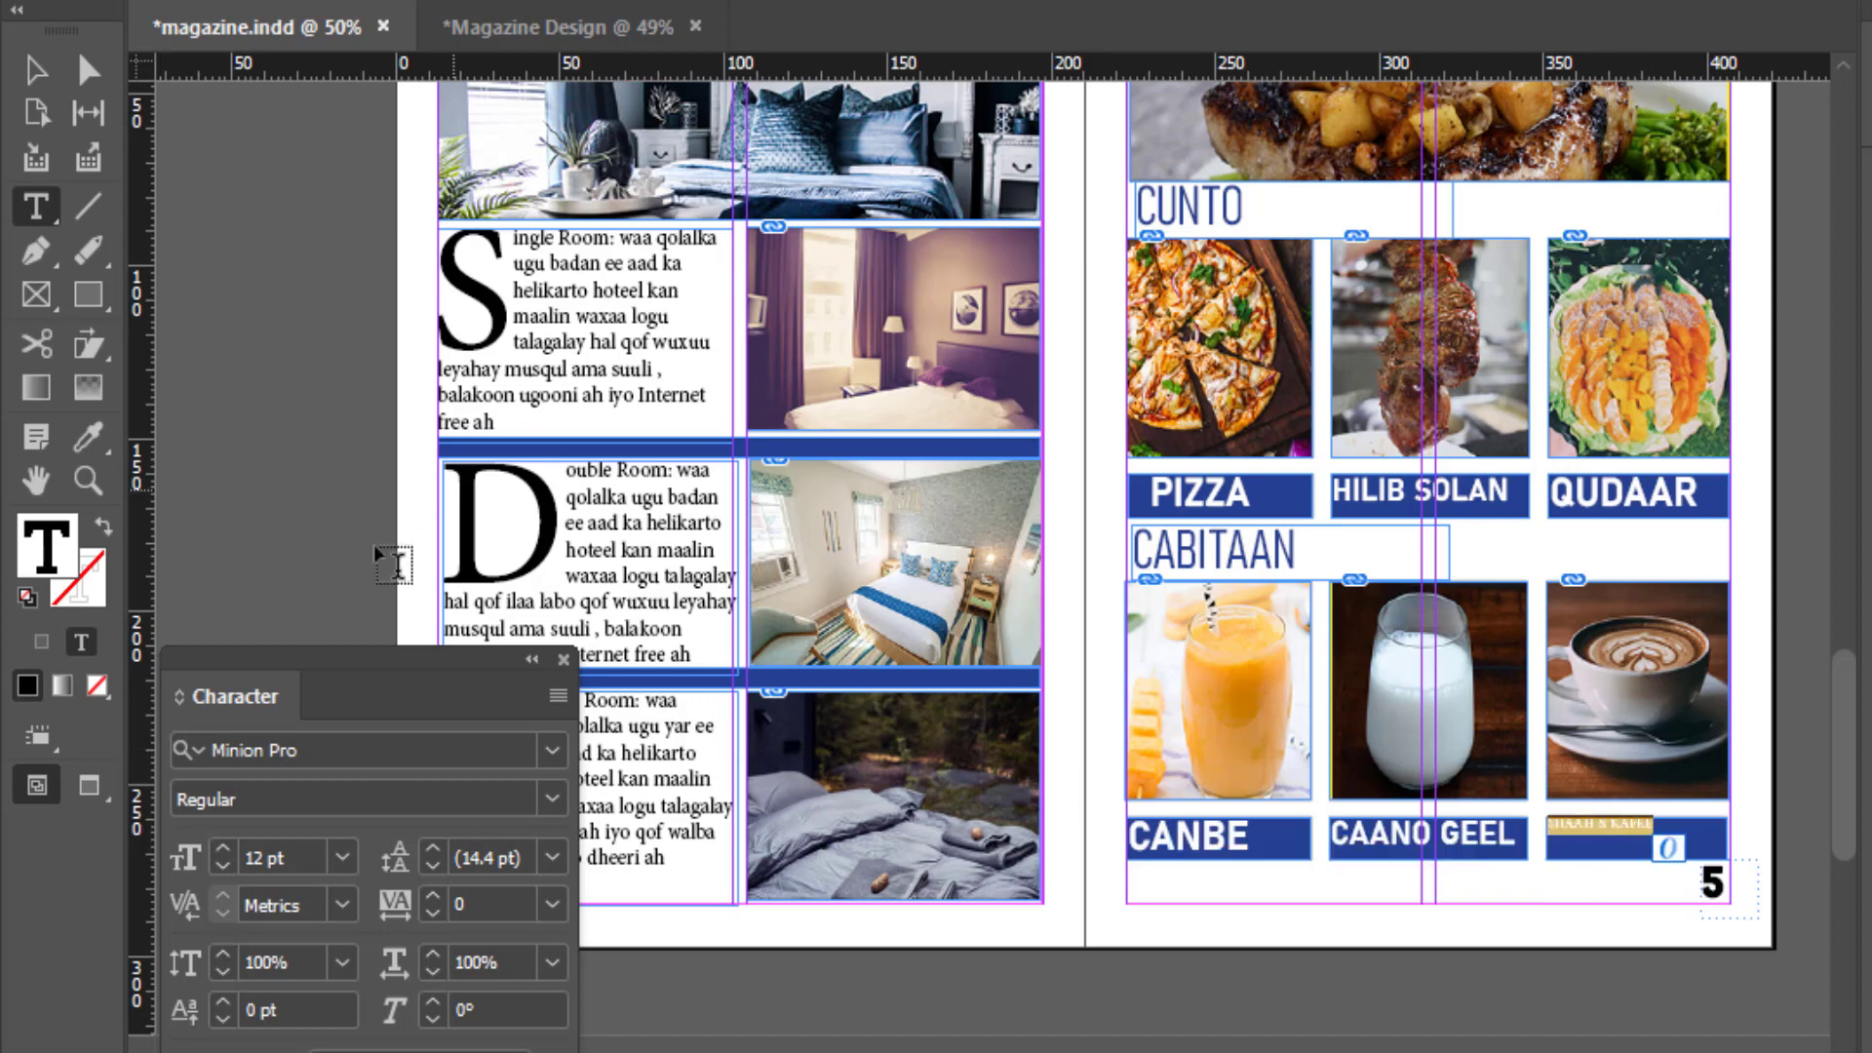
click(93, 438)
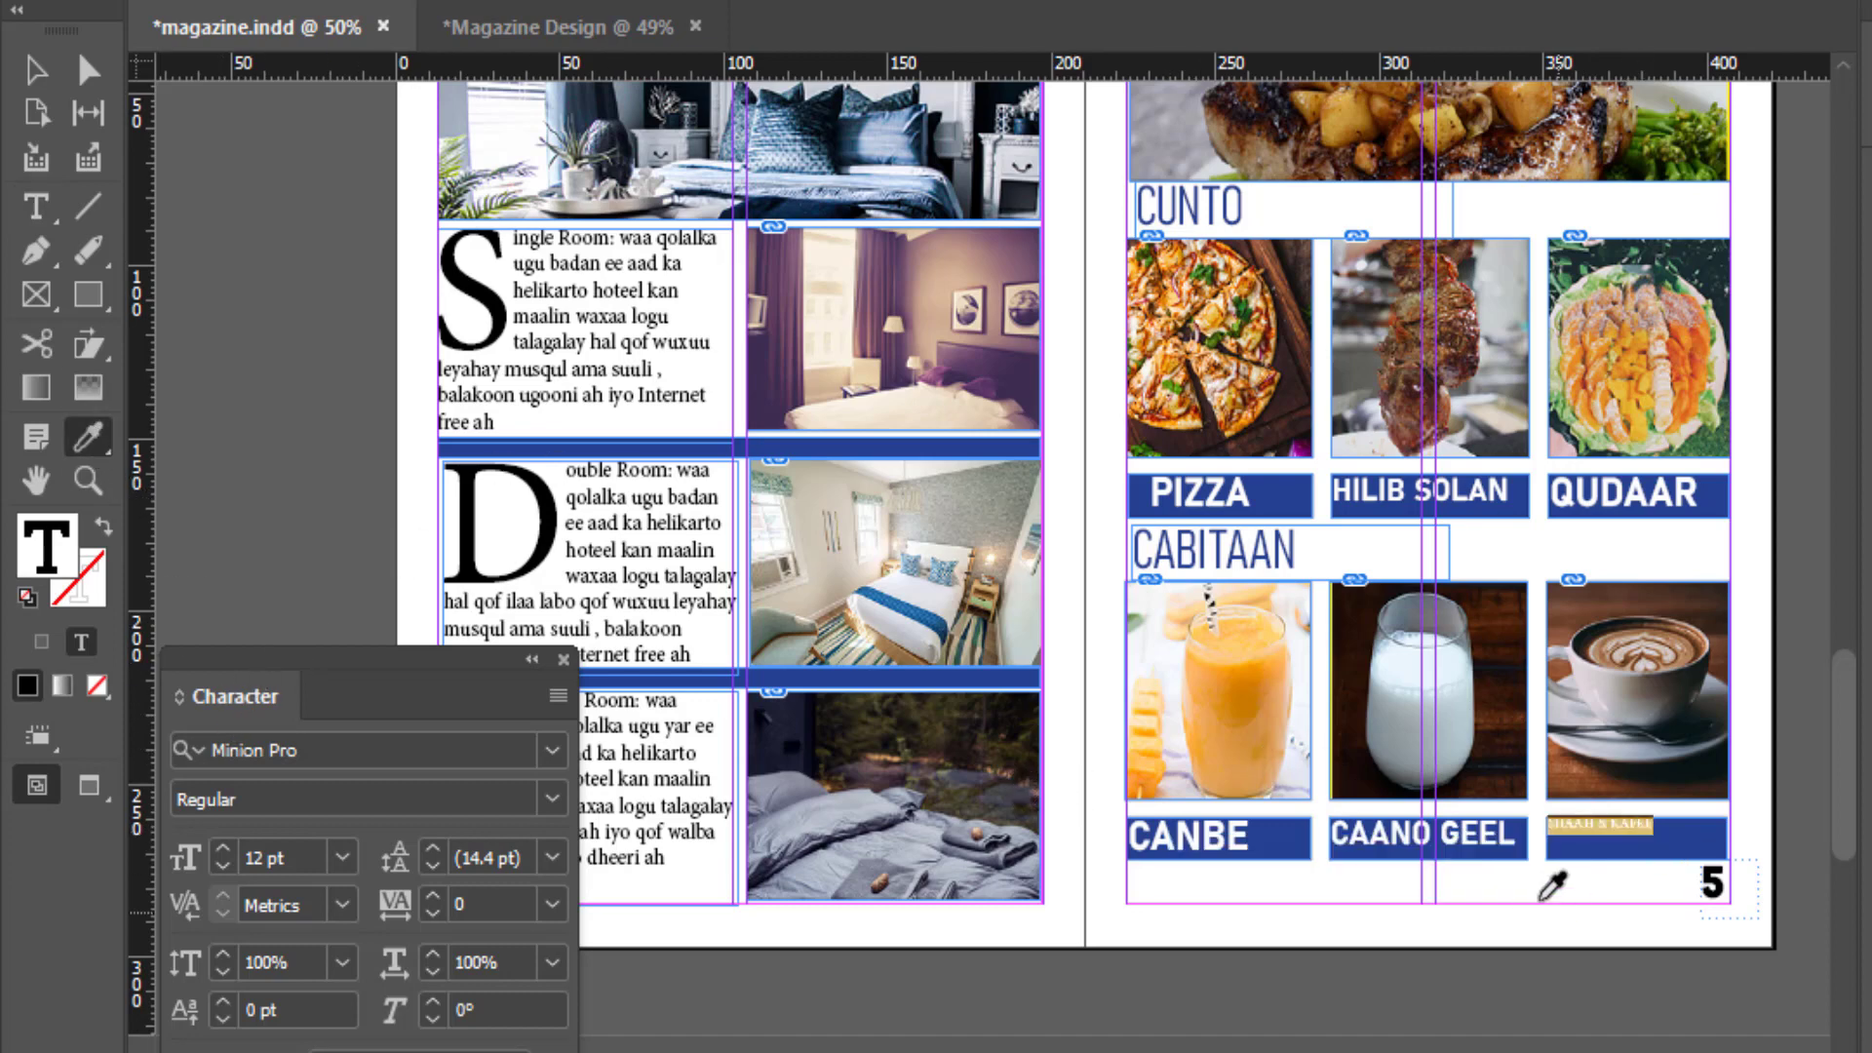
click(1460, 822)
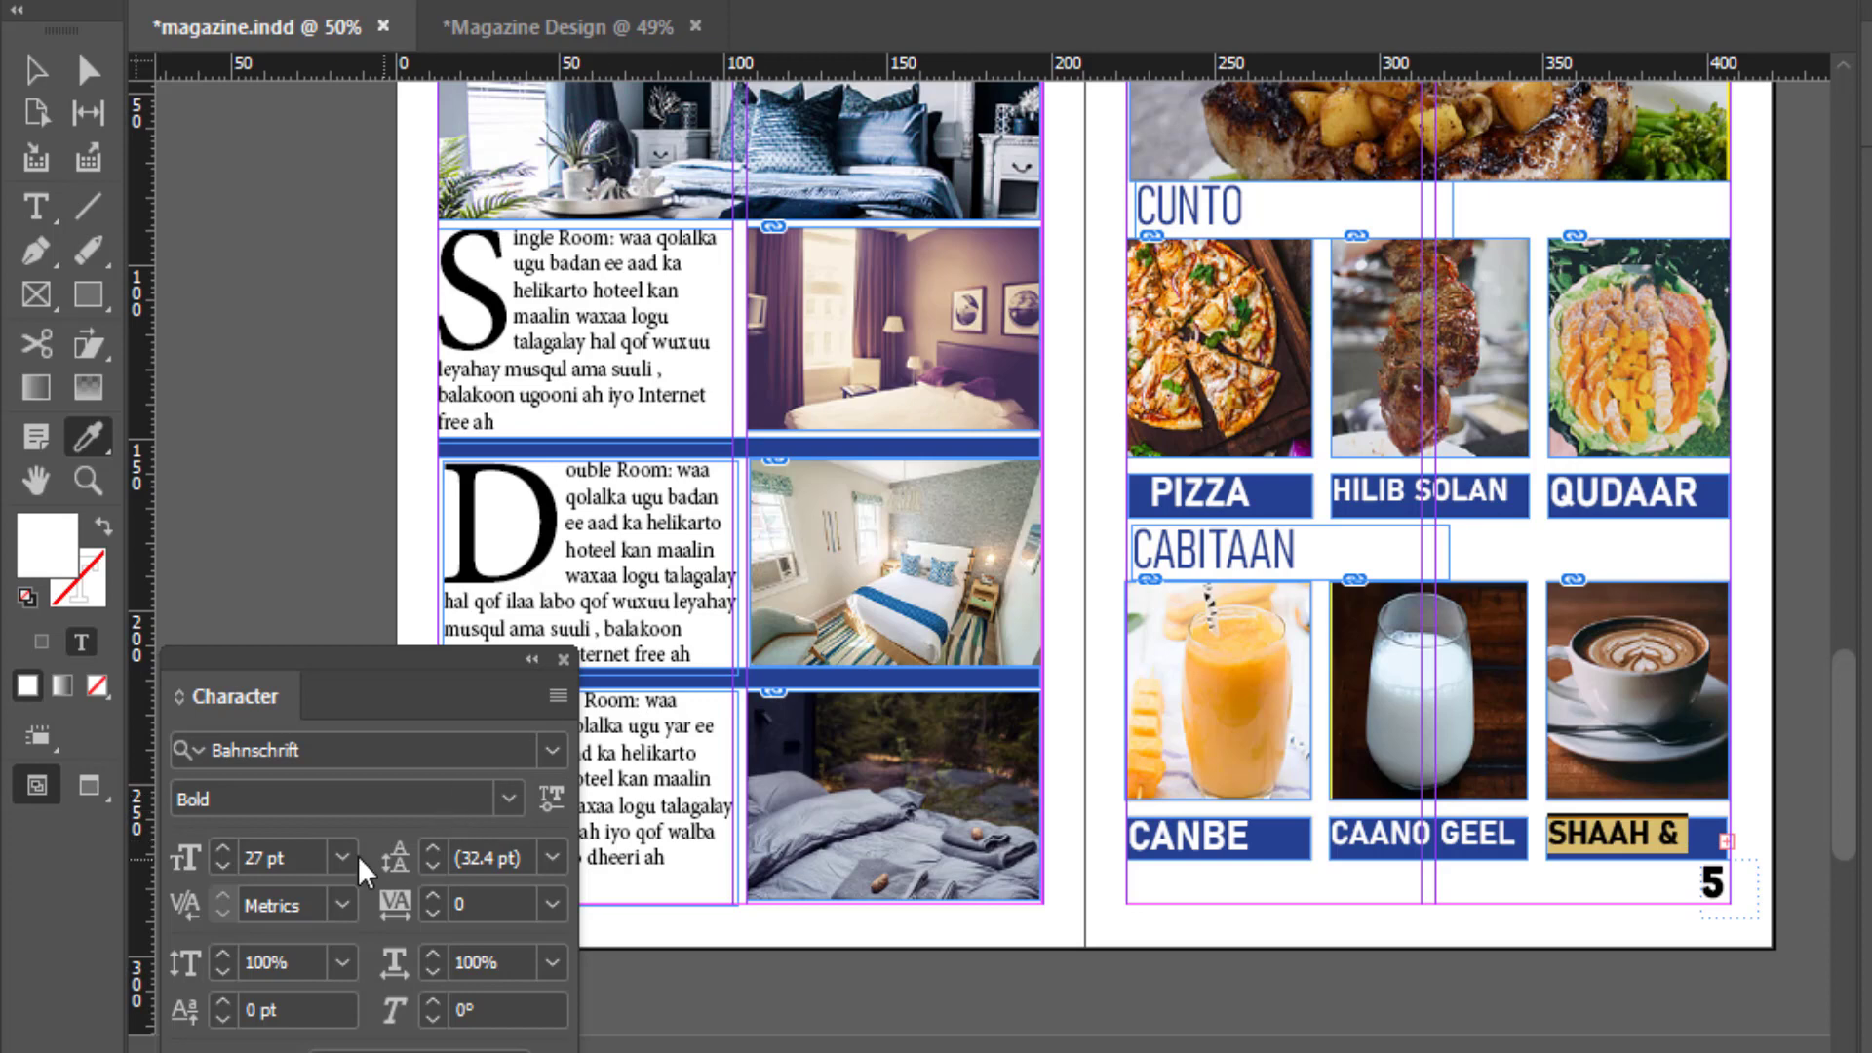
click(221, 867)
click(221, 868)
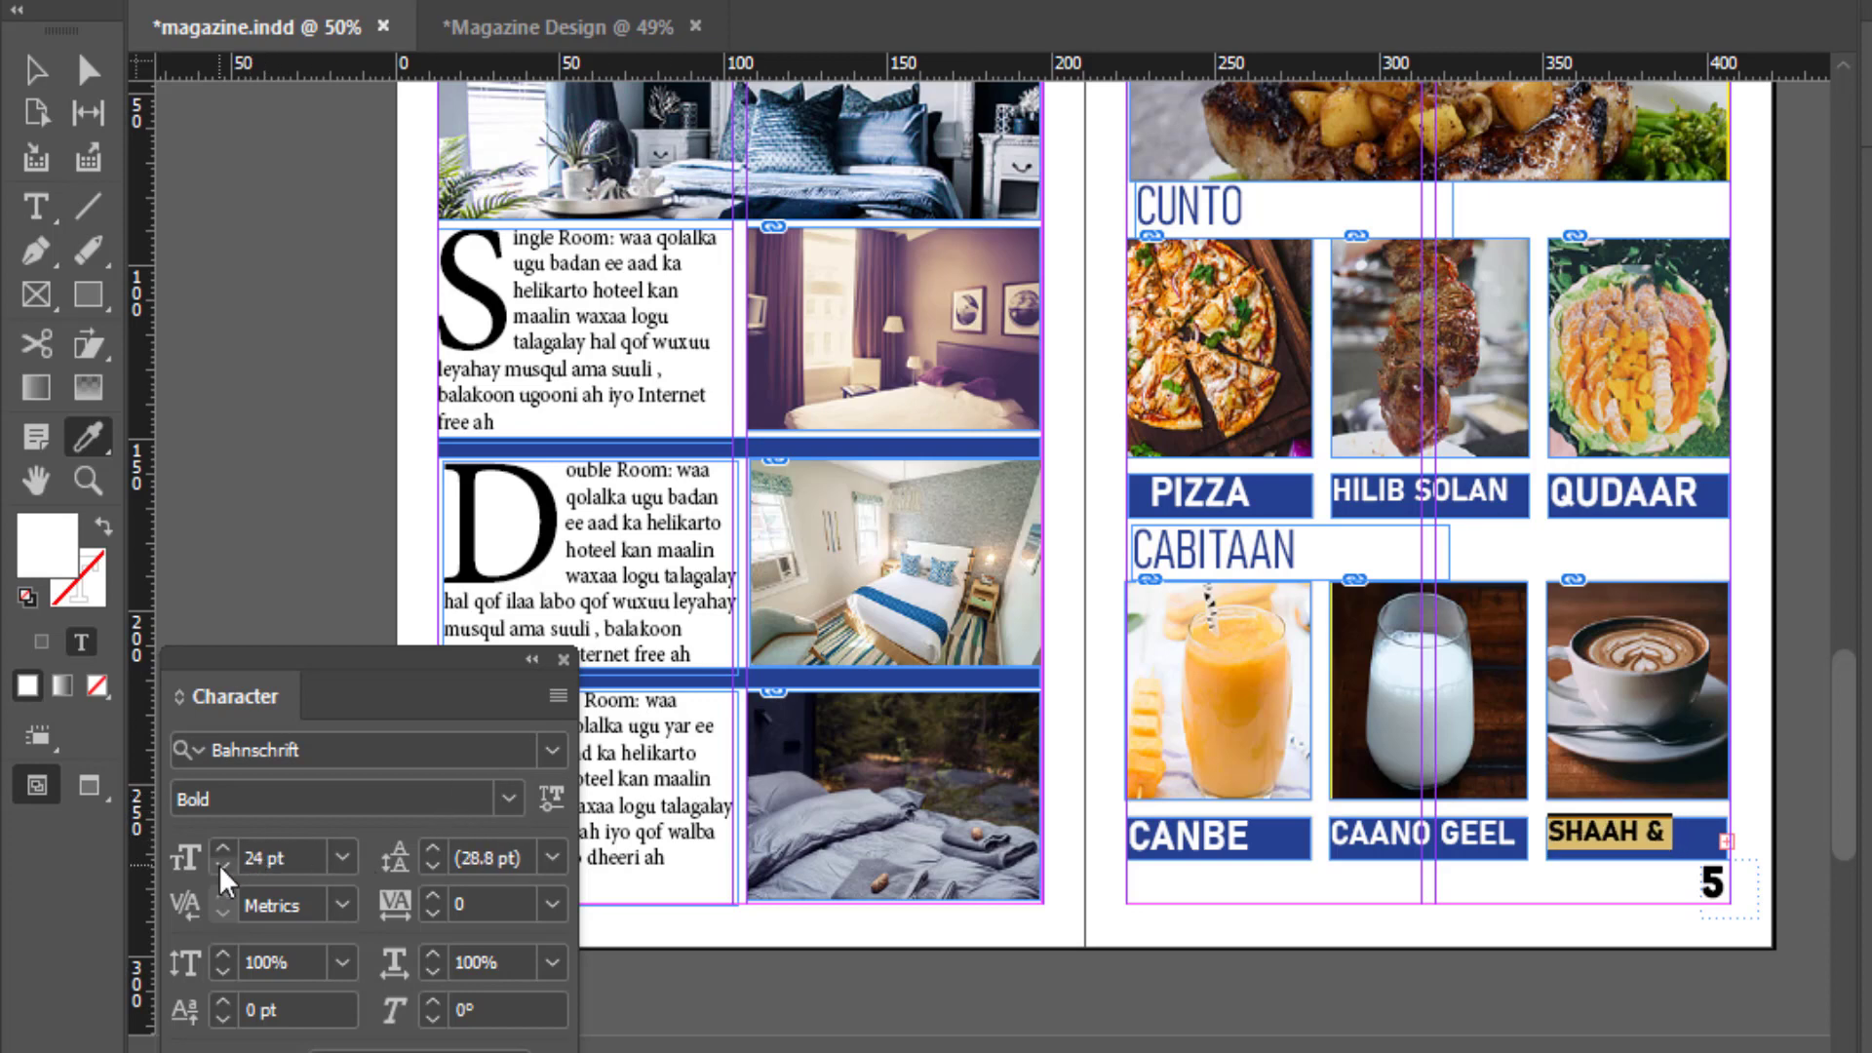
click(220, 868)
click(220, 868)
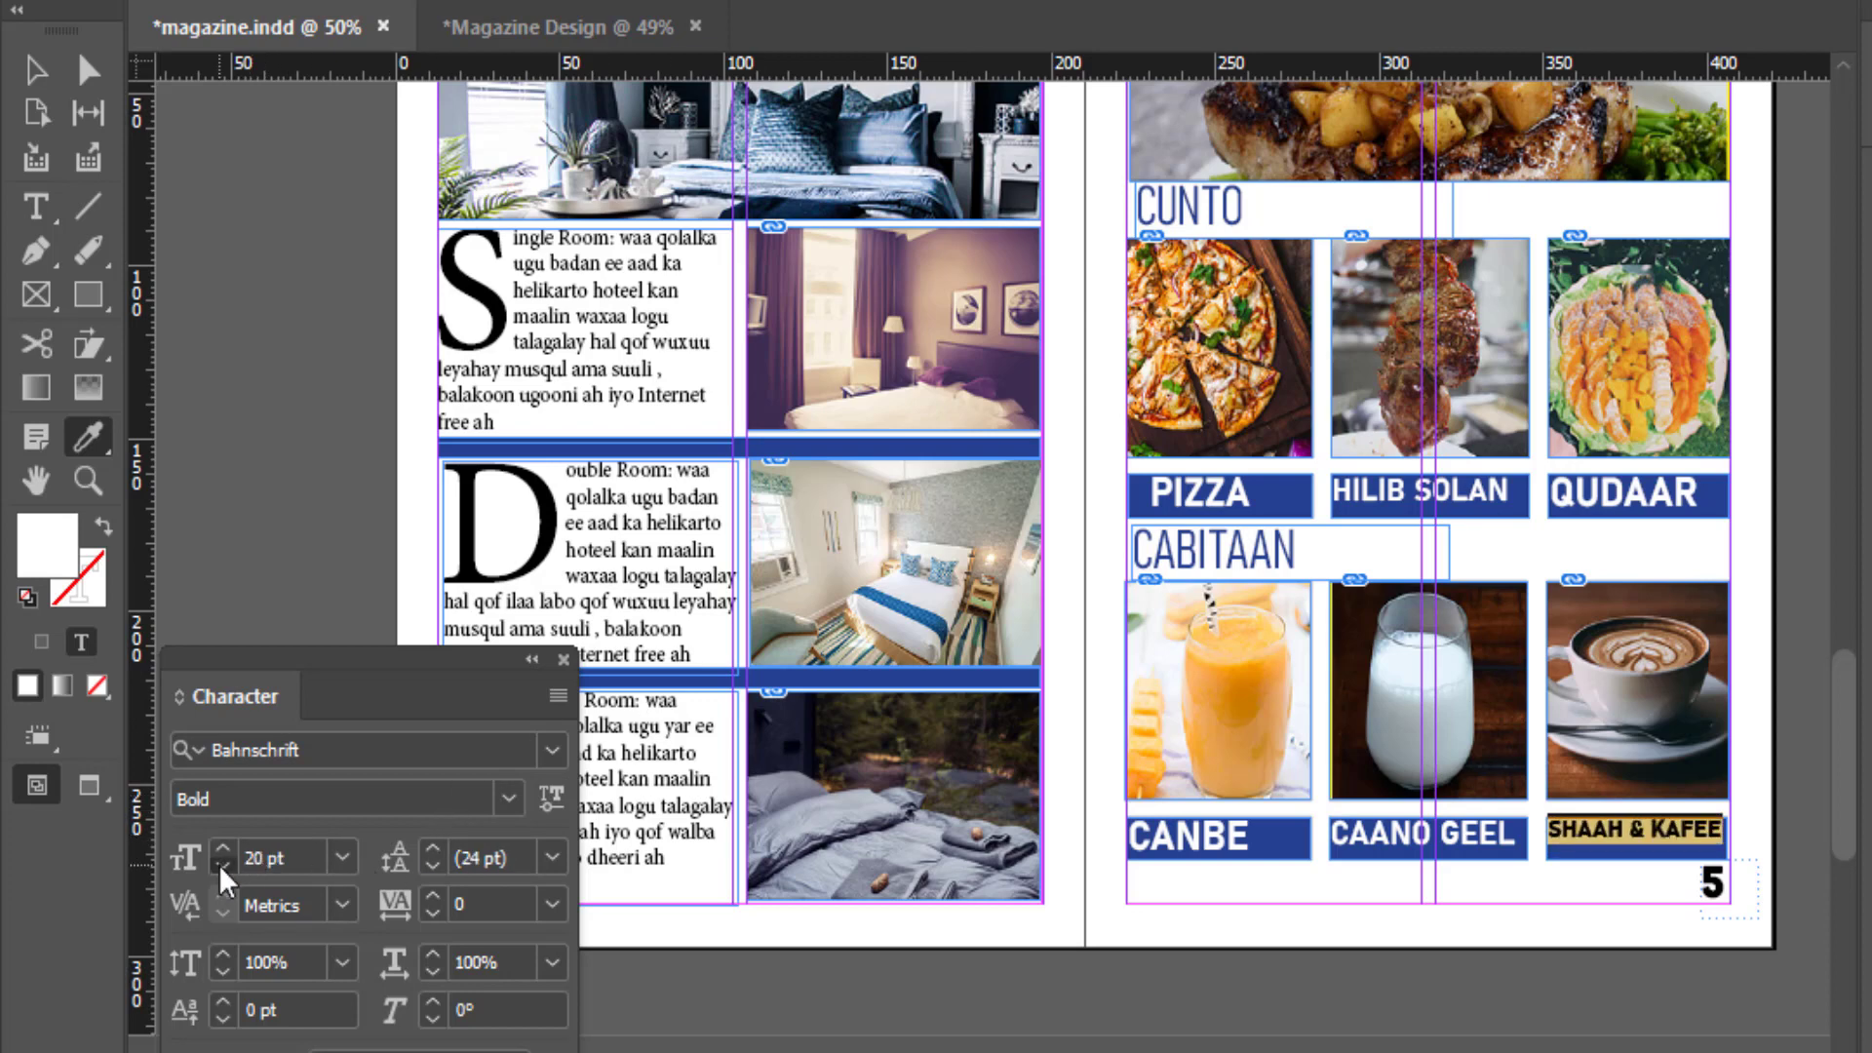
click(38, 72)
click(1379, 1004)
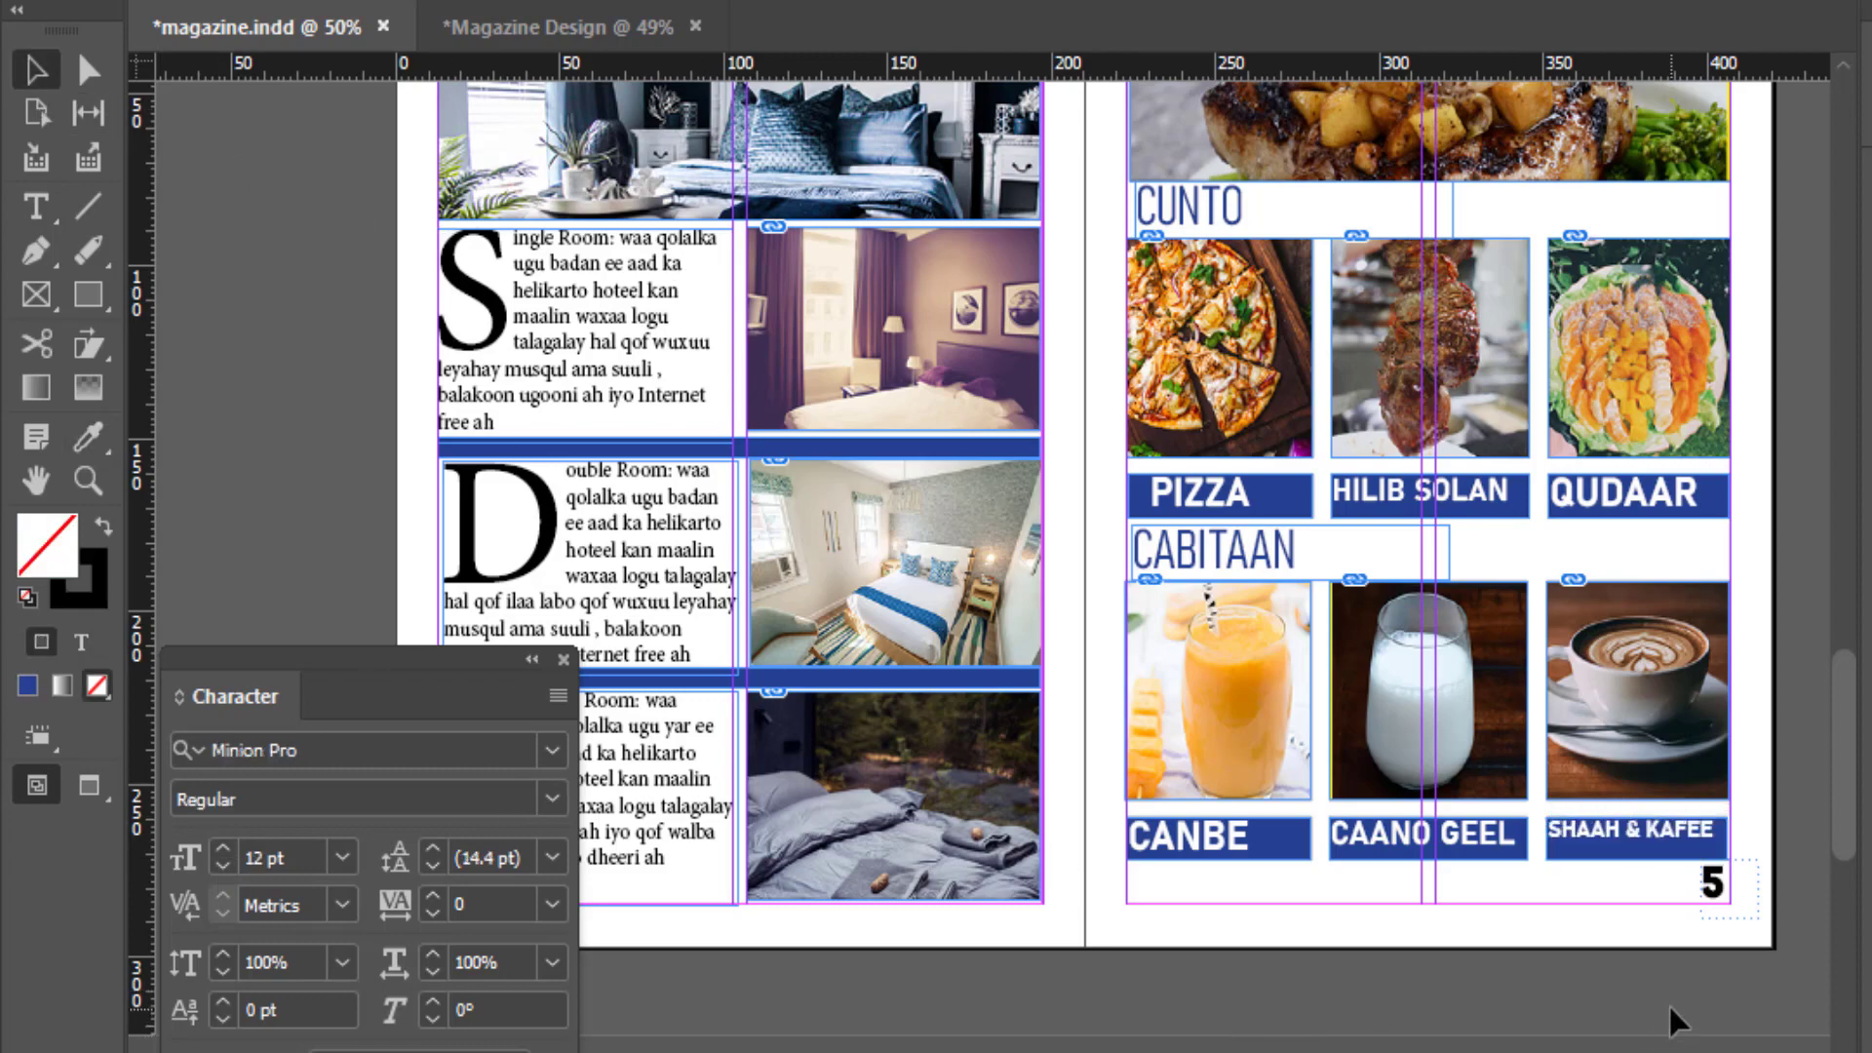
scroll(1690, 721, up, 3)
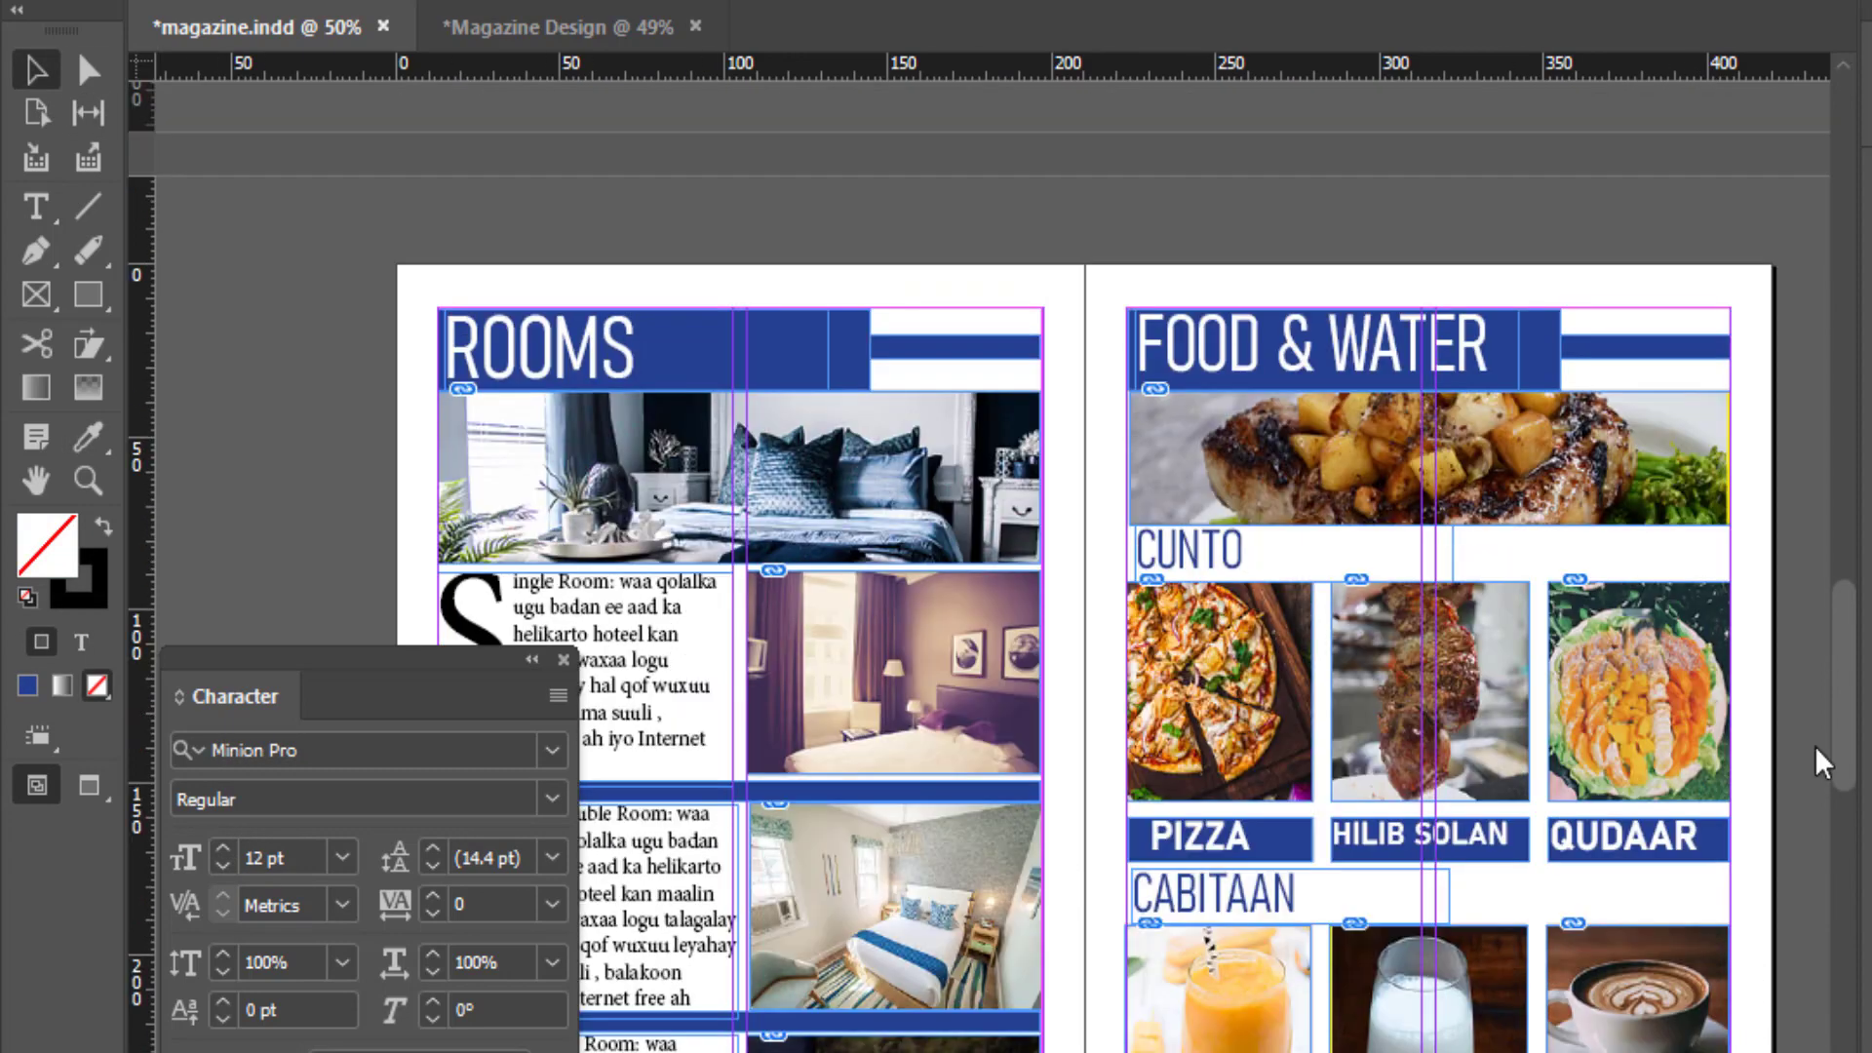
scroll(1336, 457, down, 2)
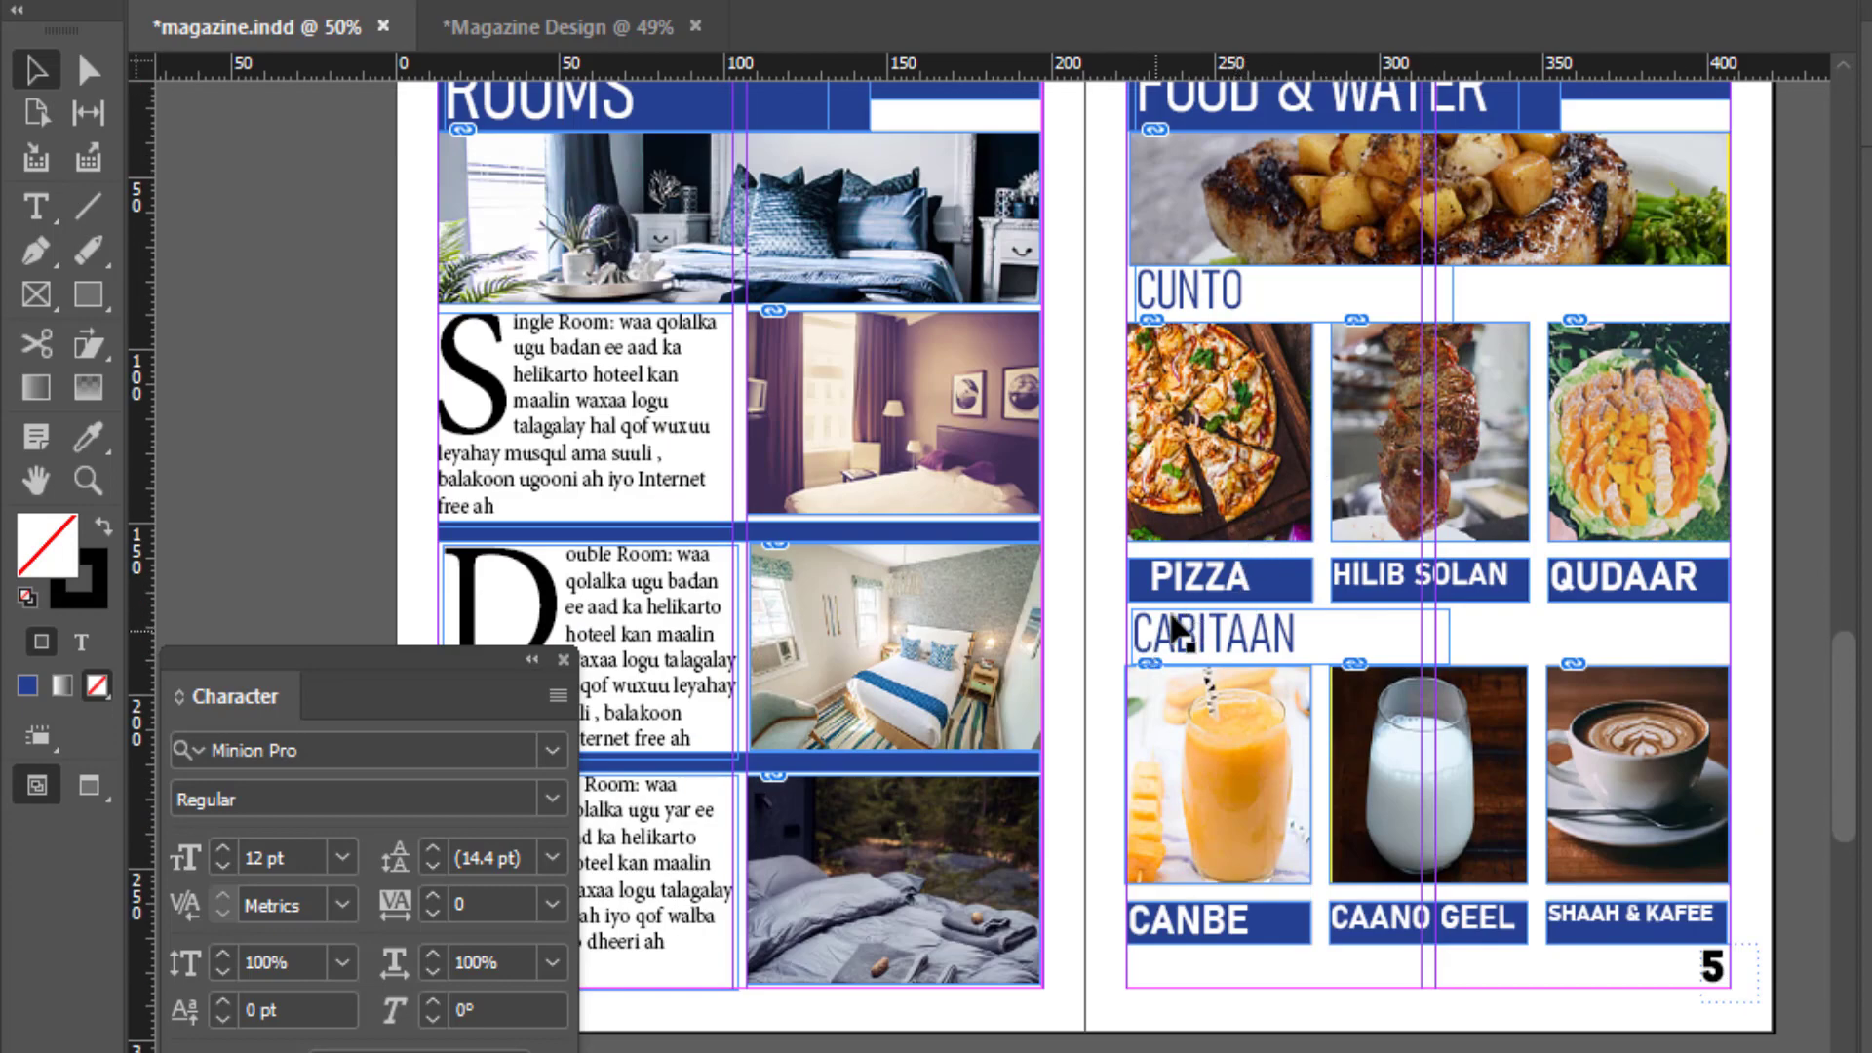
key(w)
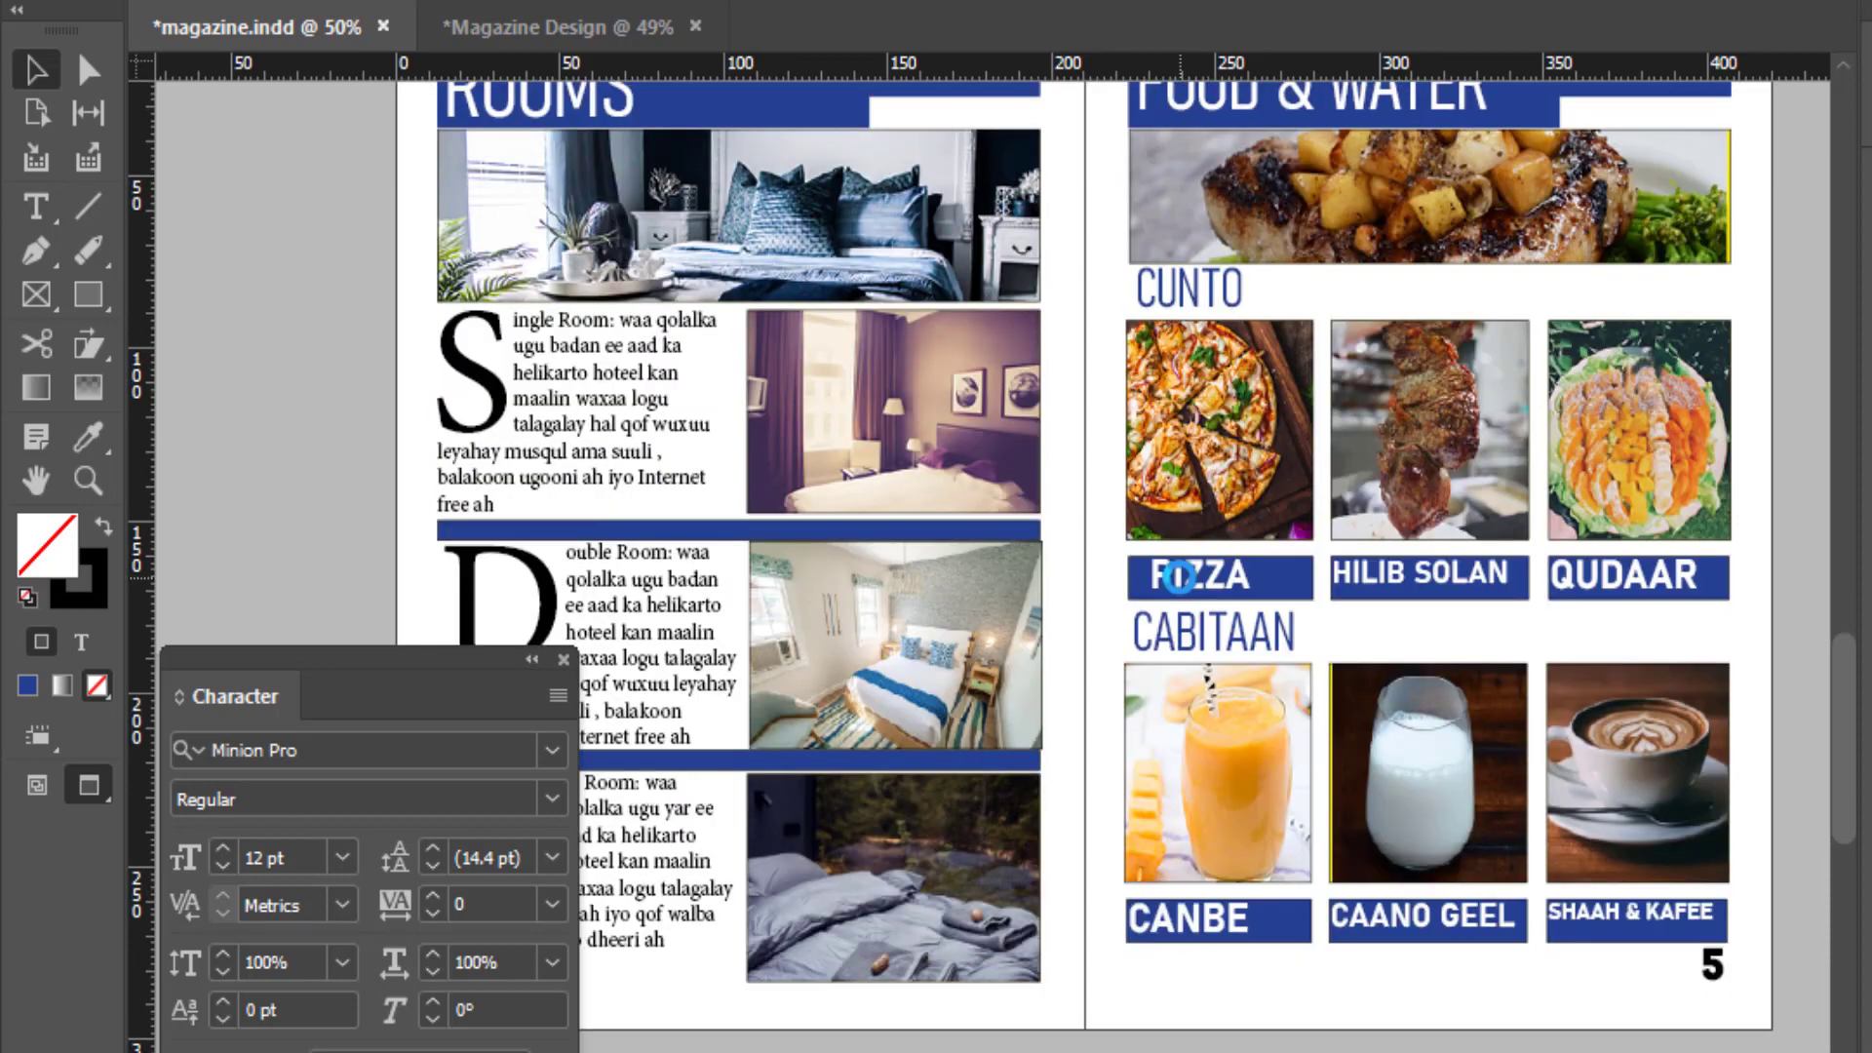
scroll(1178, 578, down, 5)
scroll(1160, 583, down, 4)
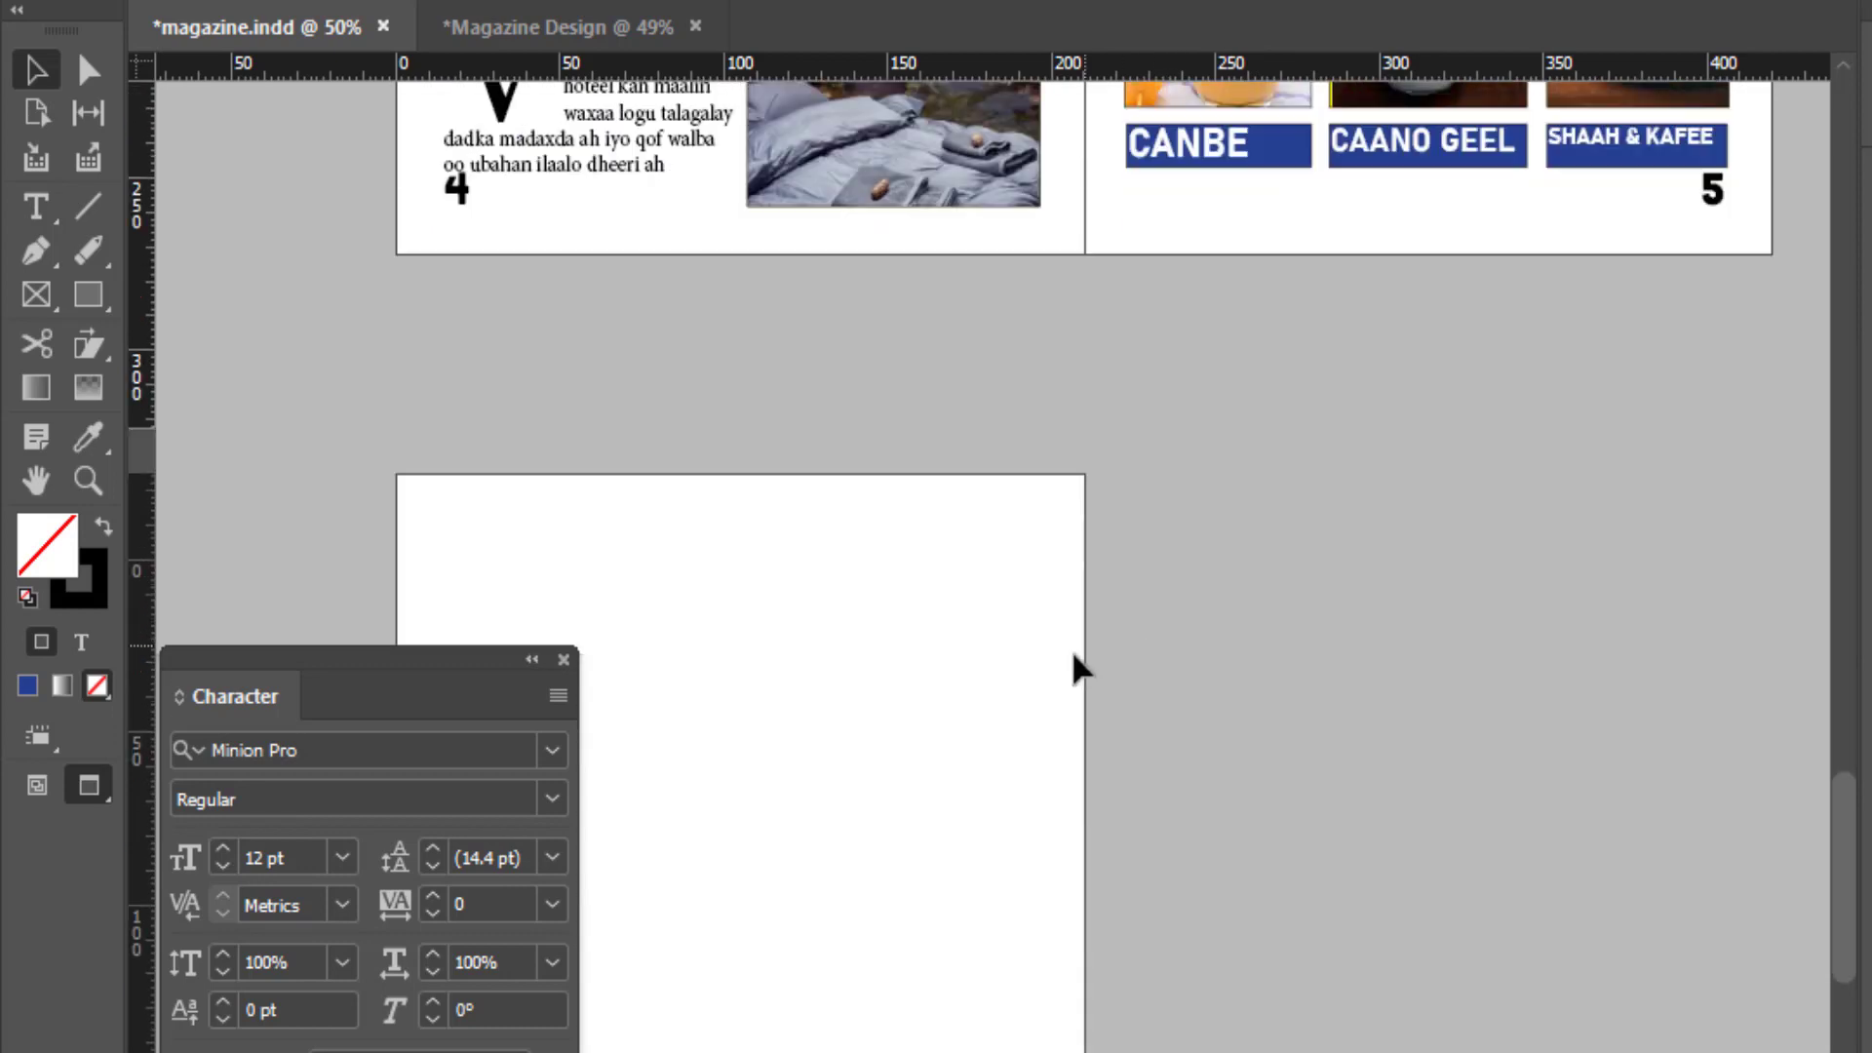
scroll(1073, 649, down, 5)
key(w)
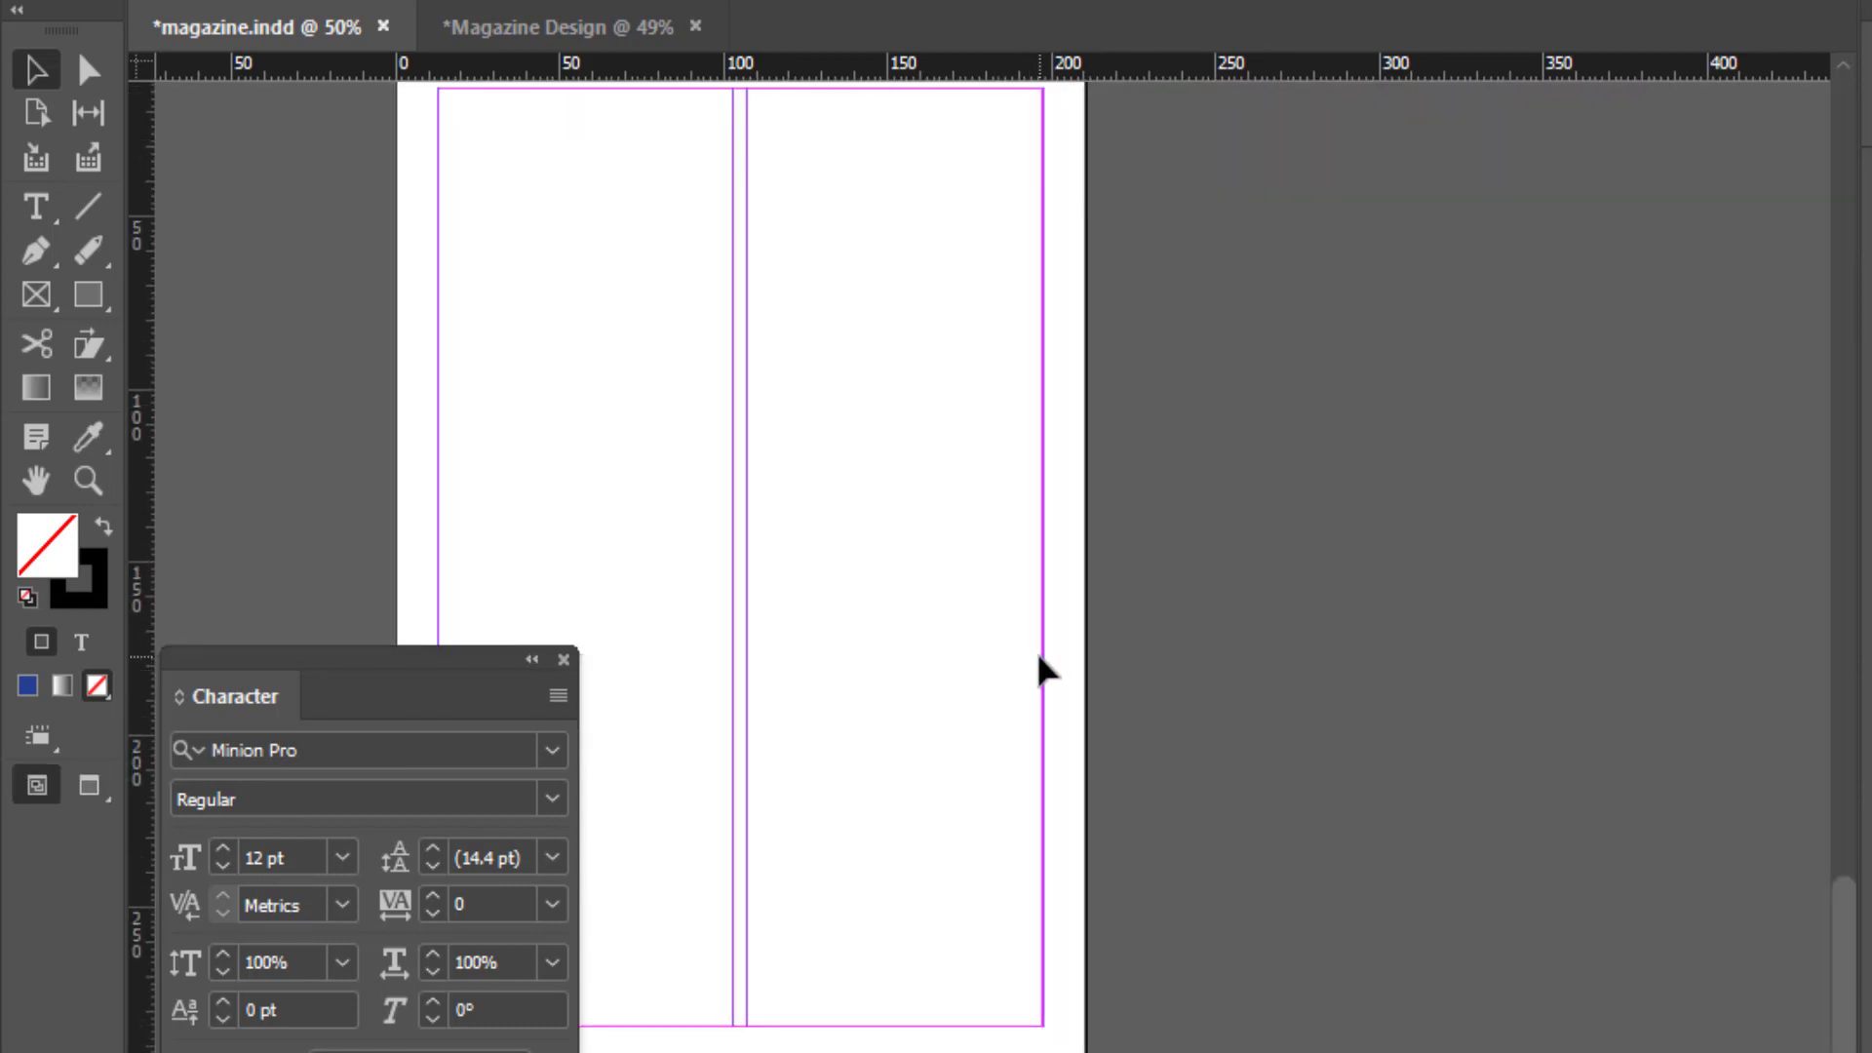
scroll(1039, 656, down, 1)
scroll(1039, 656, down, 1)
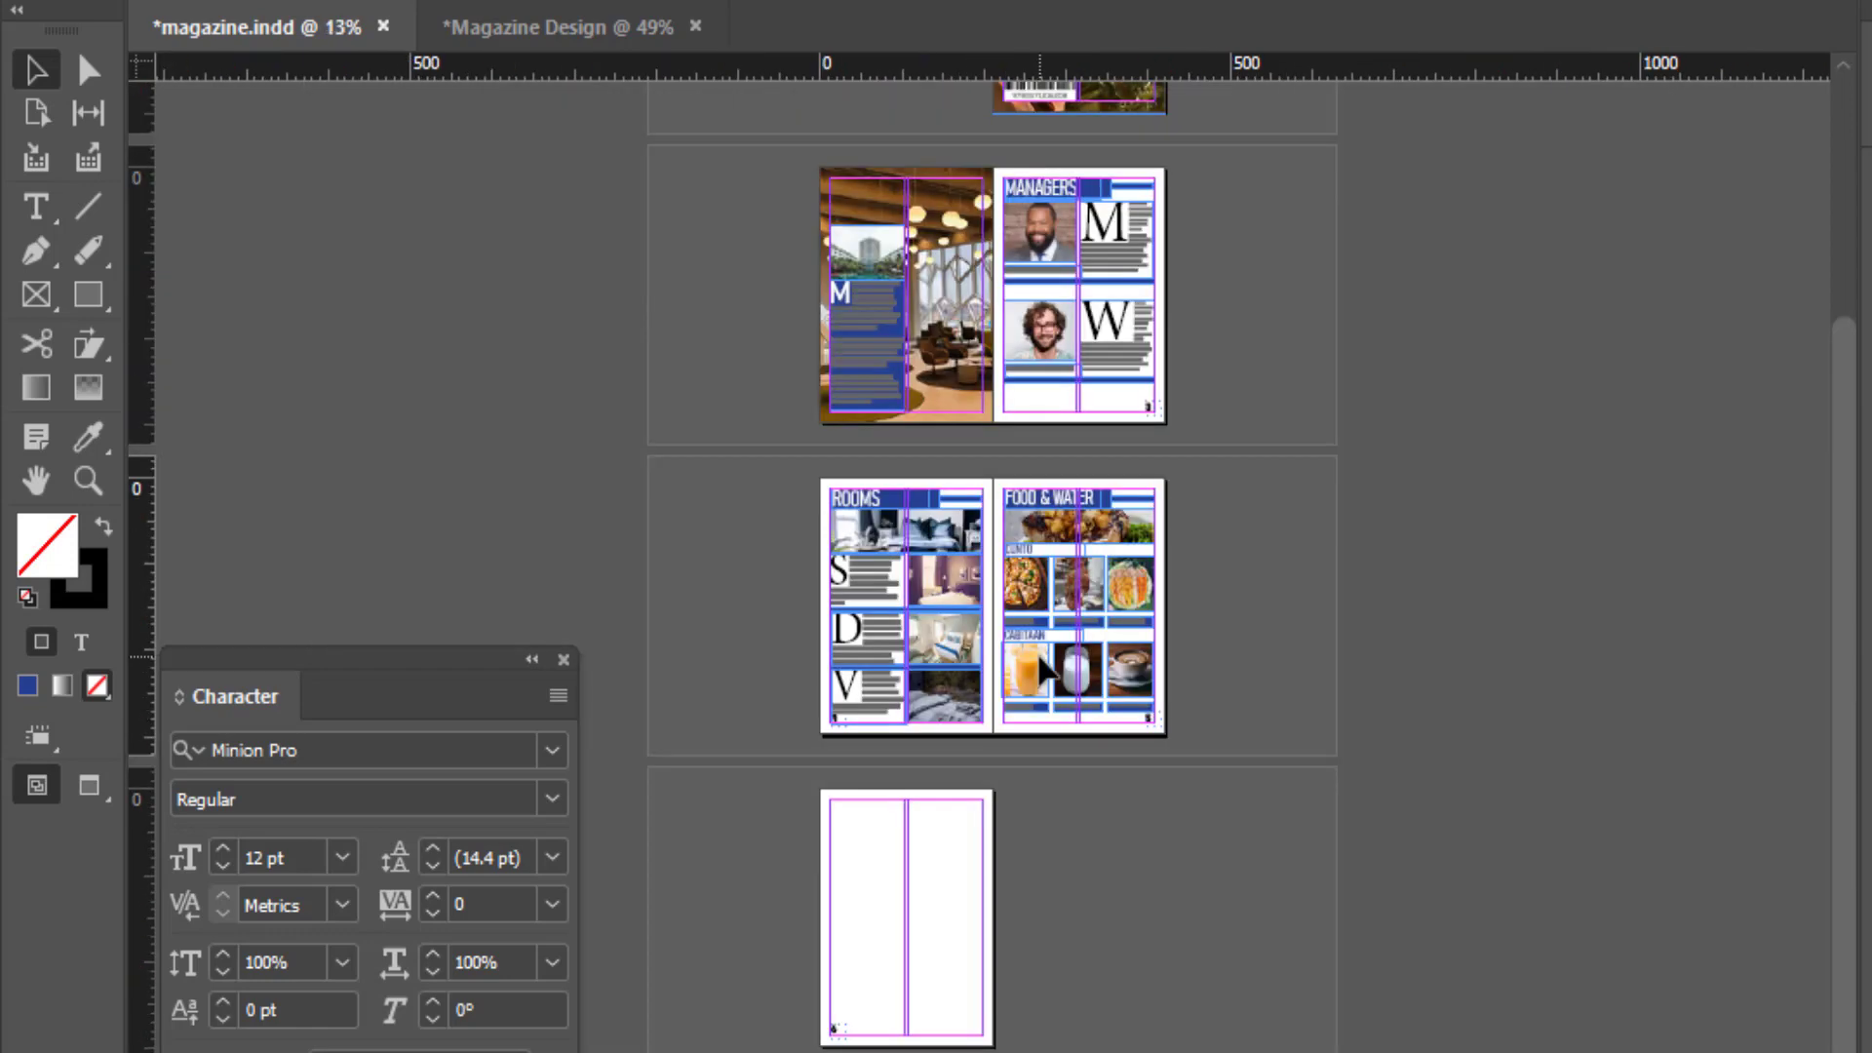
scroll(1232, 683, up, 3)
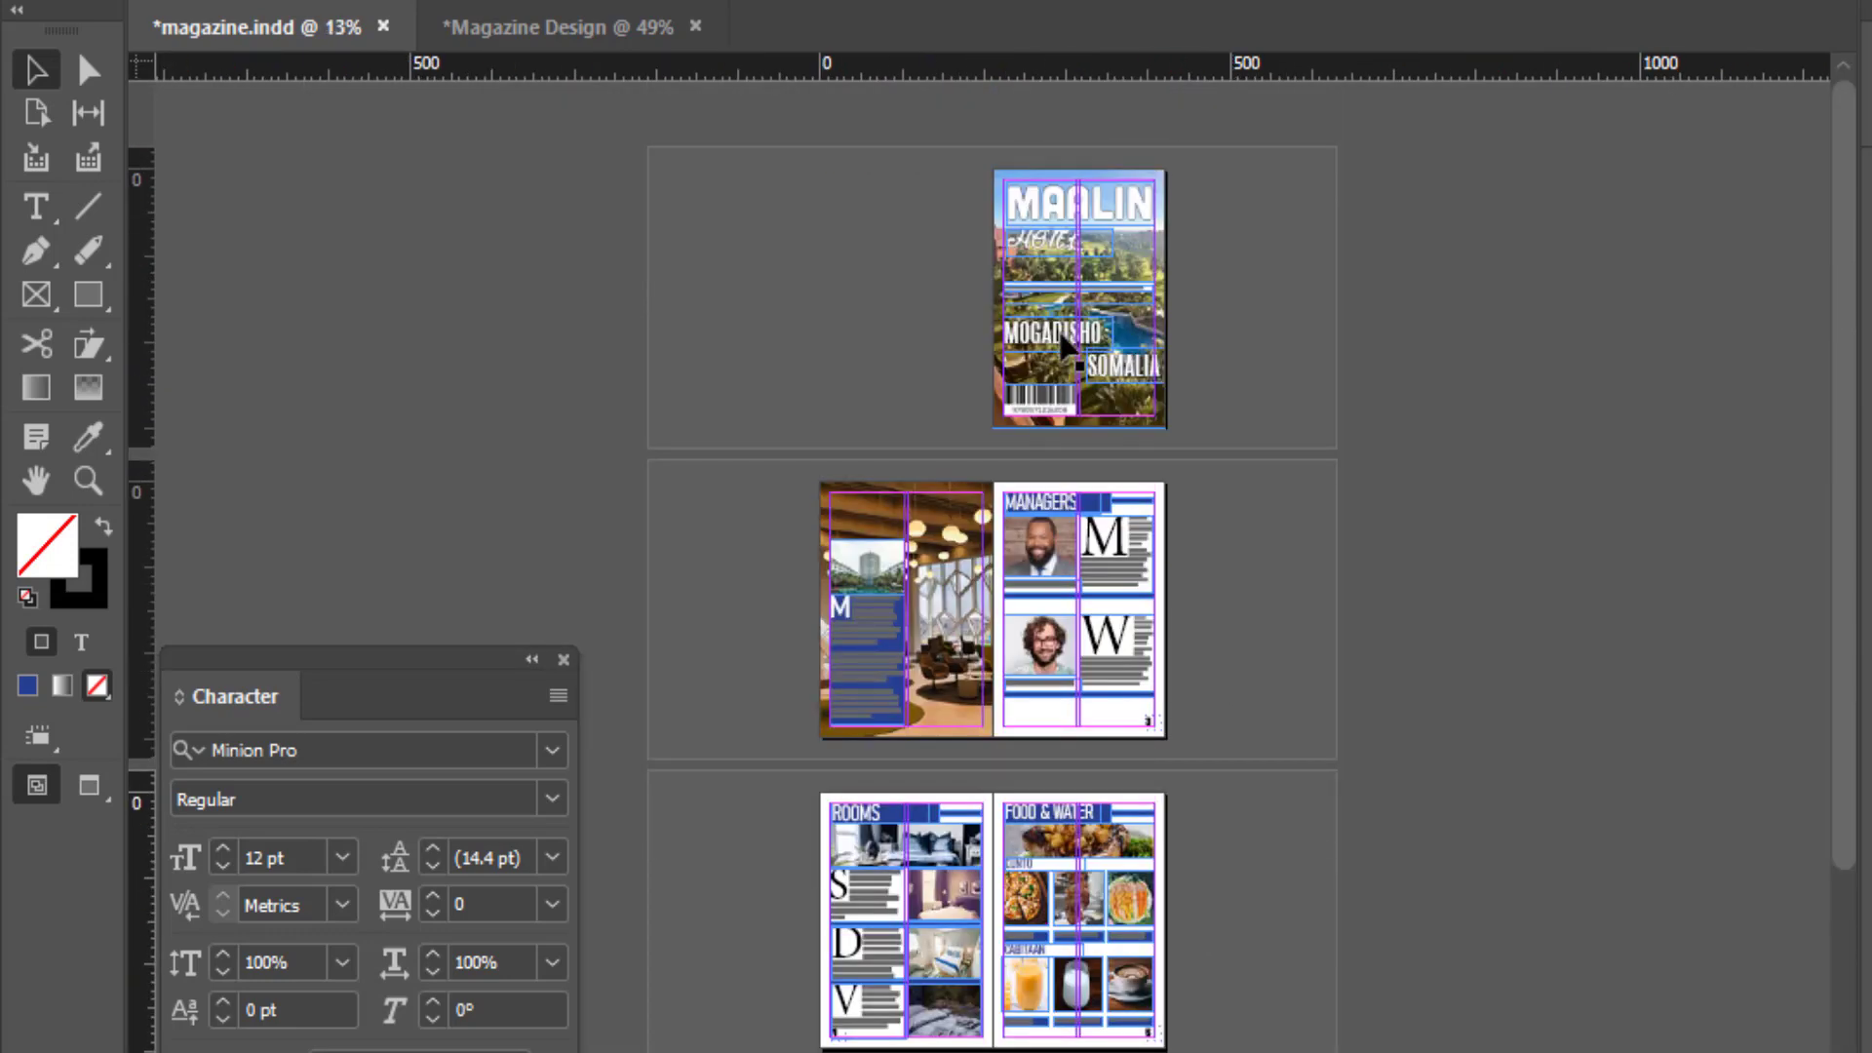
scroll(1160, 312, down, 3)
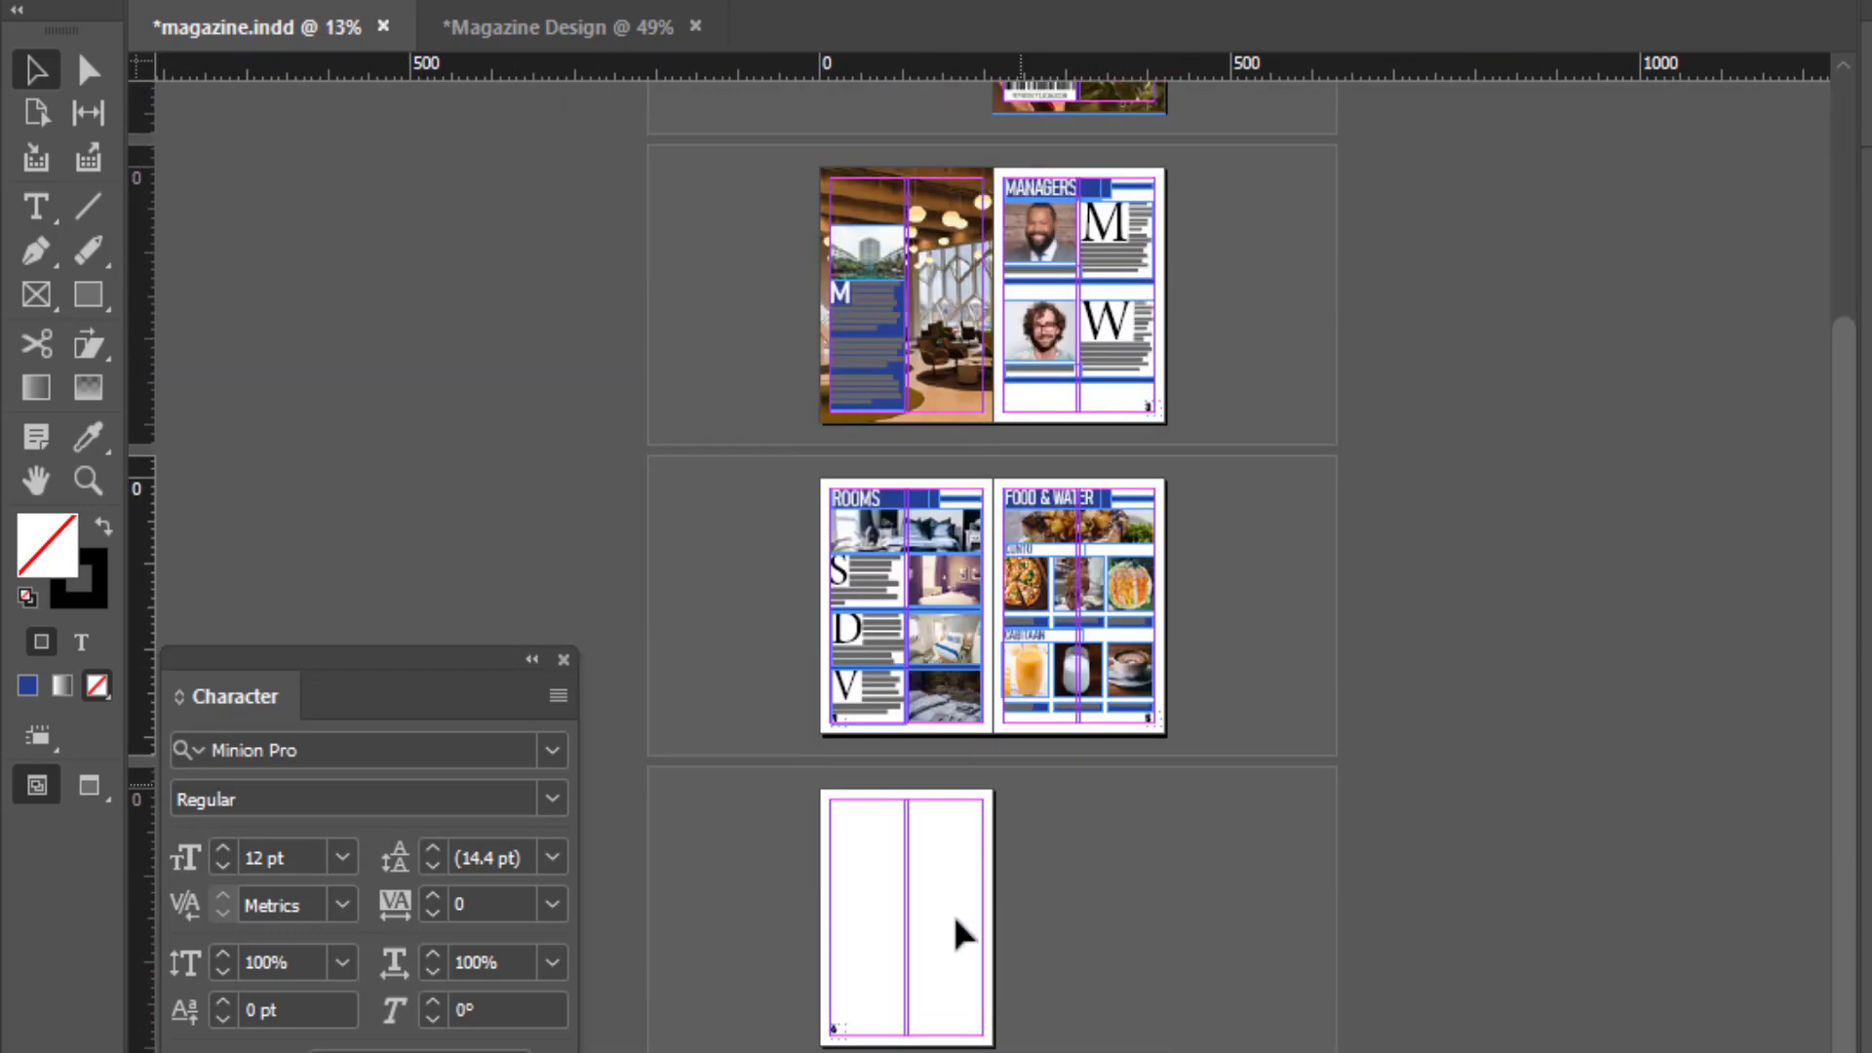
key(alt+Tab)
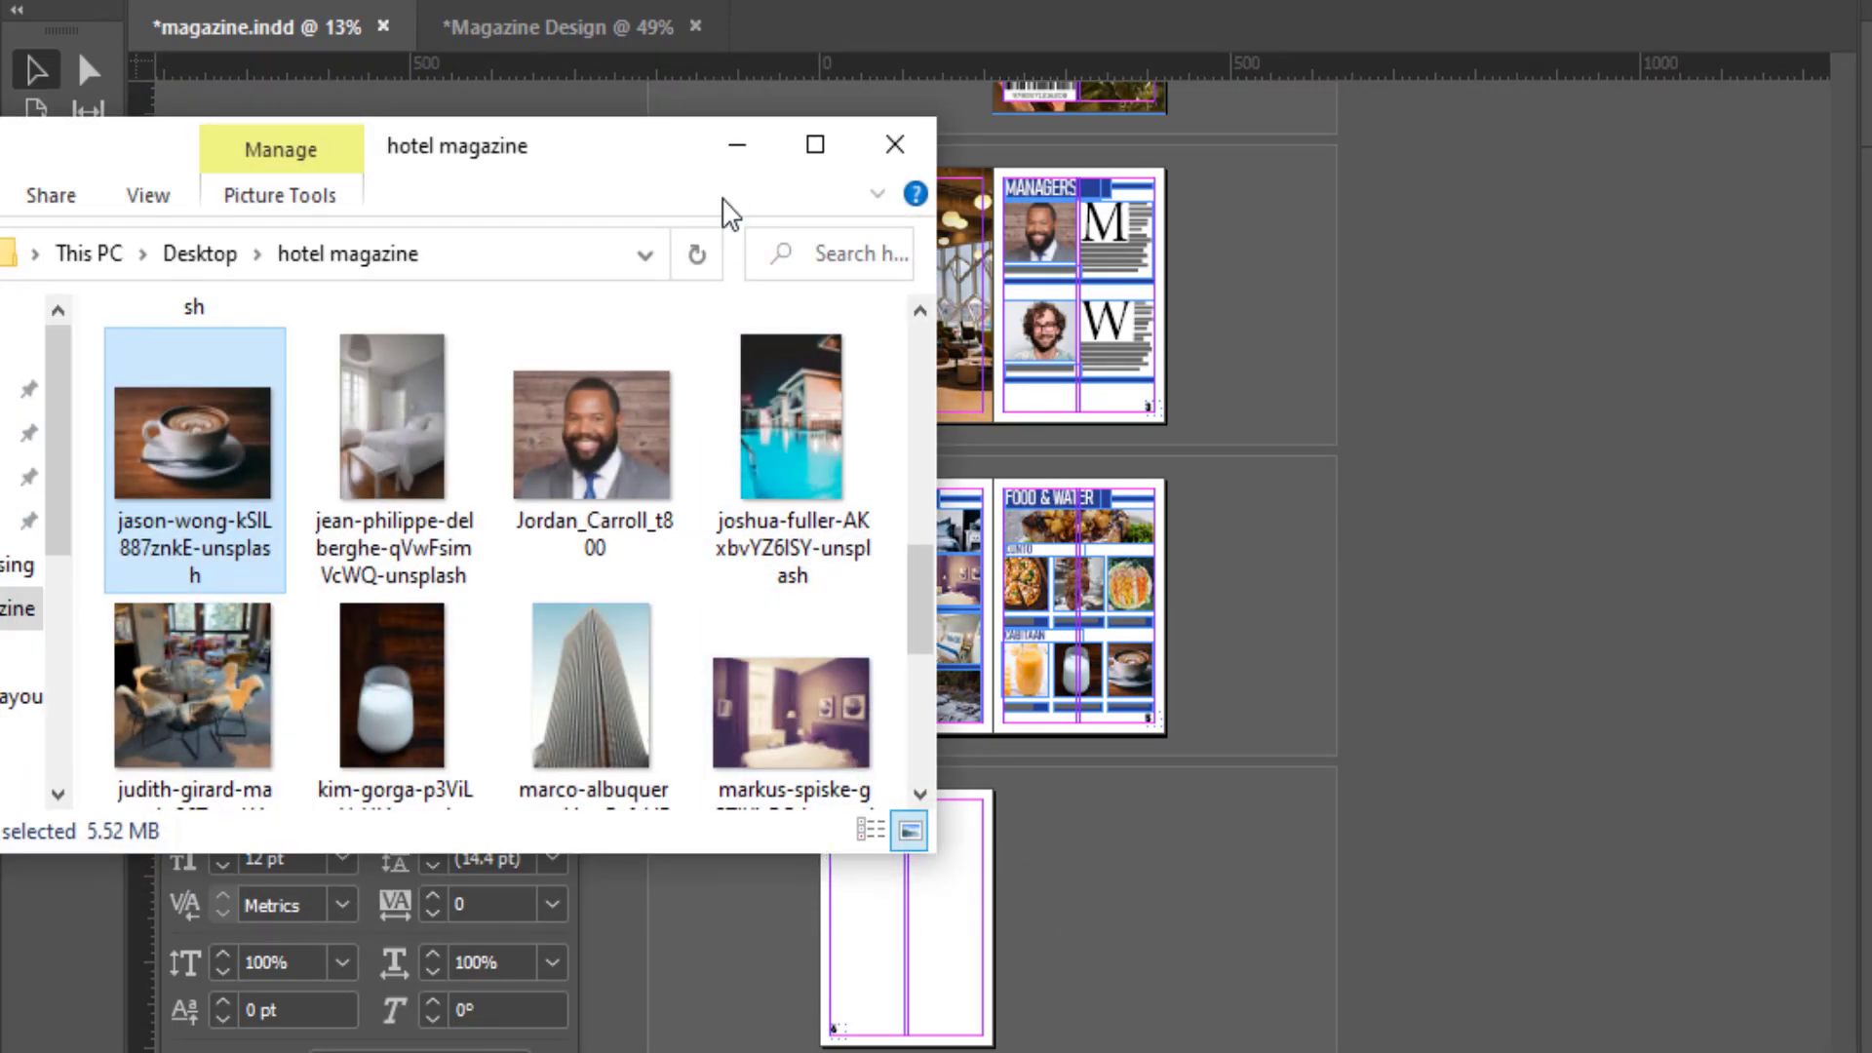
Step: Zoom in on the blank last page of the magazine
click(737, 147)
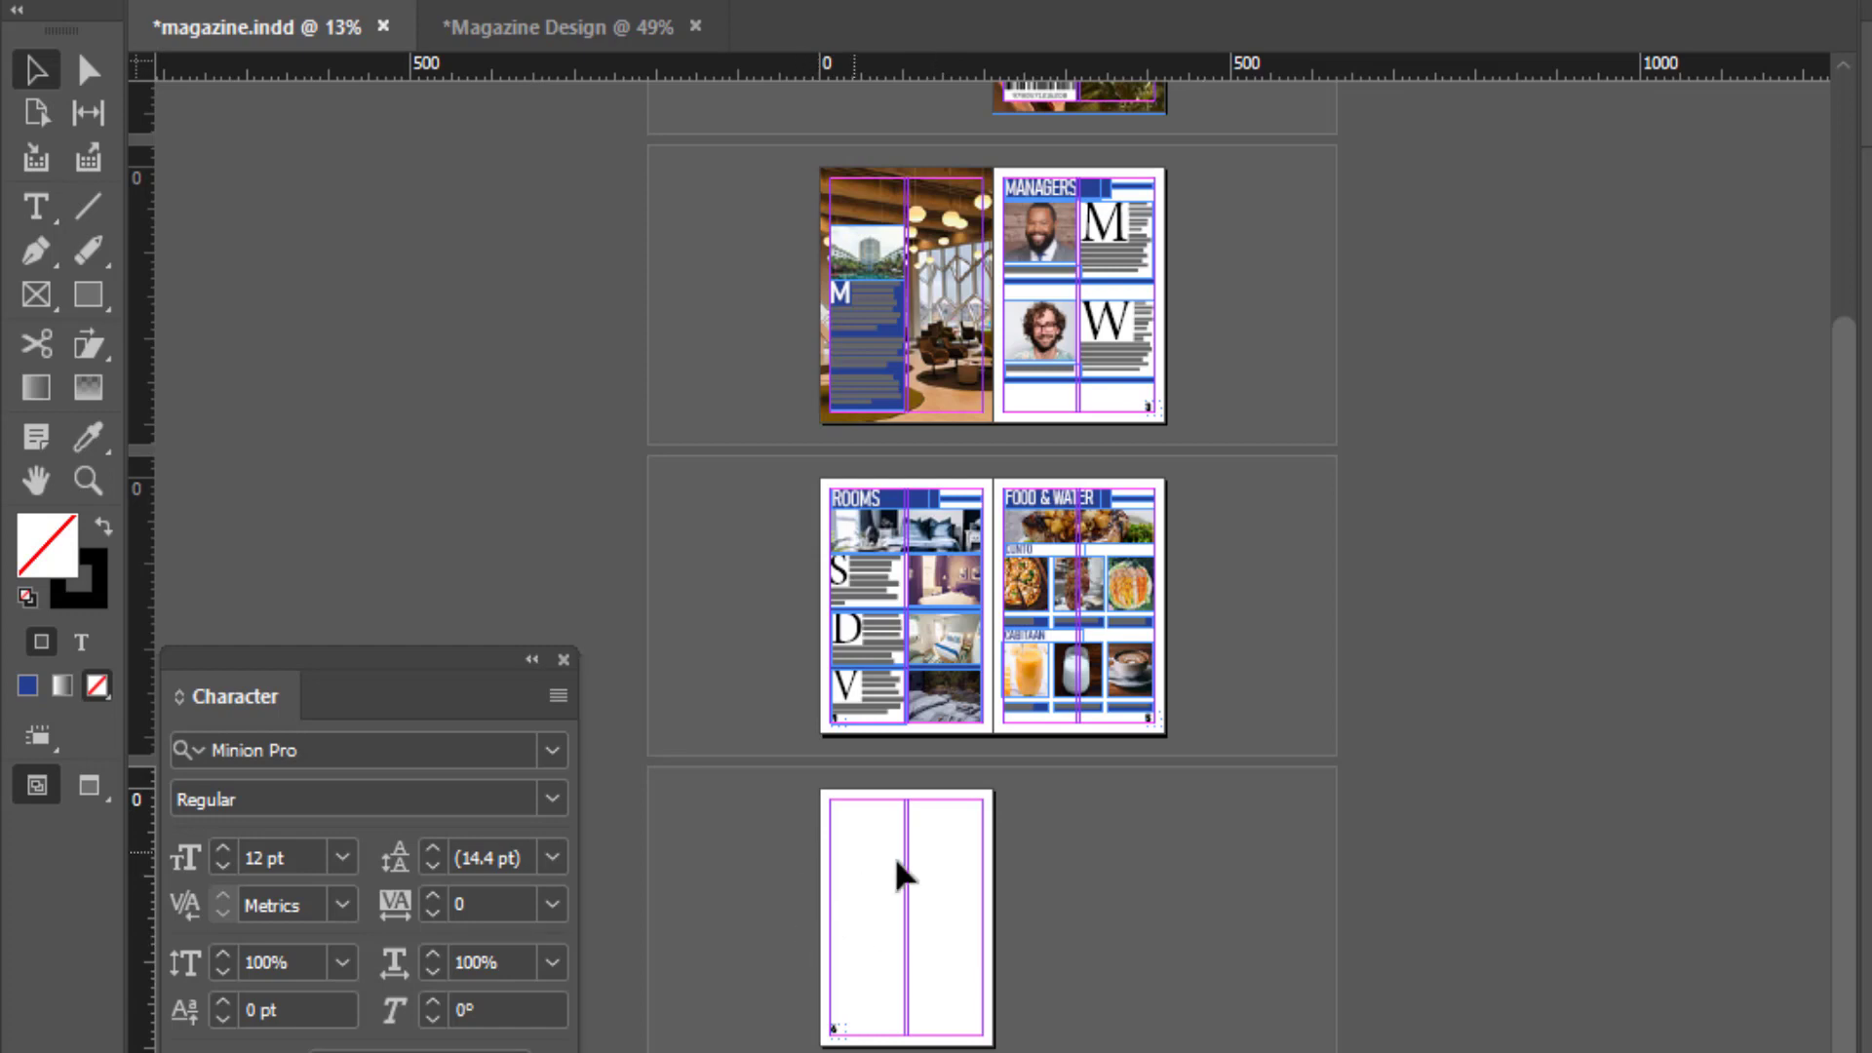
key(ctrl+equal)
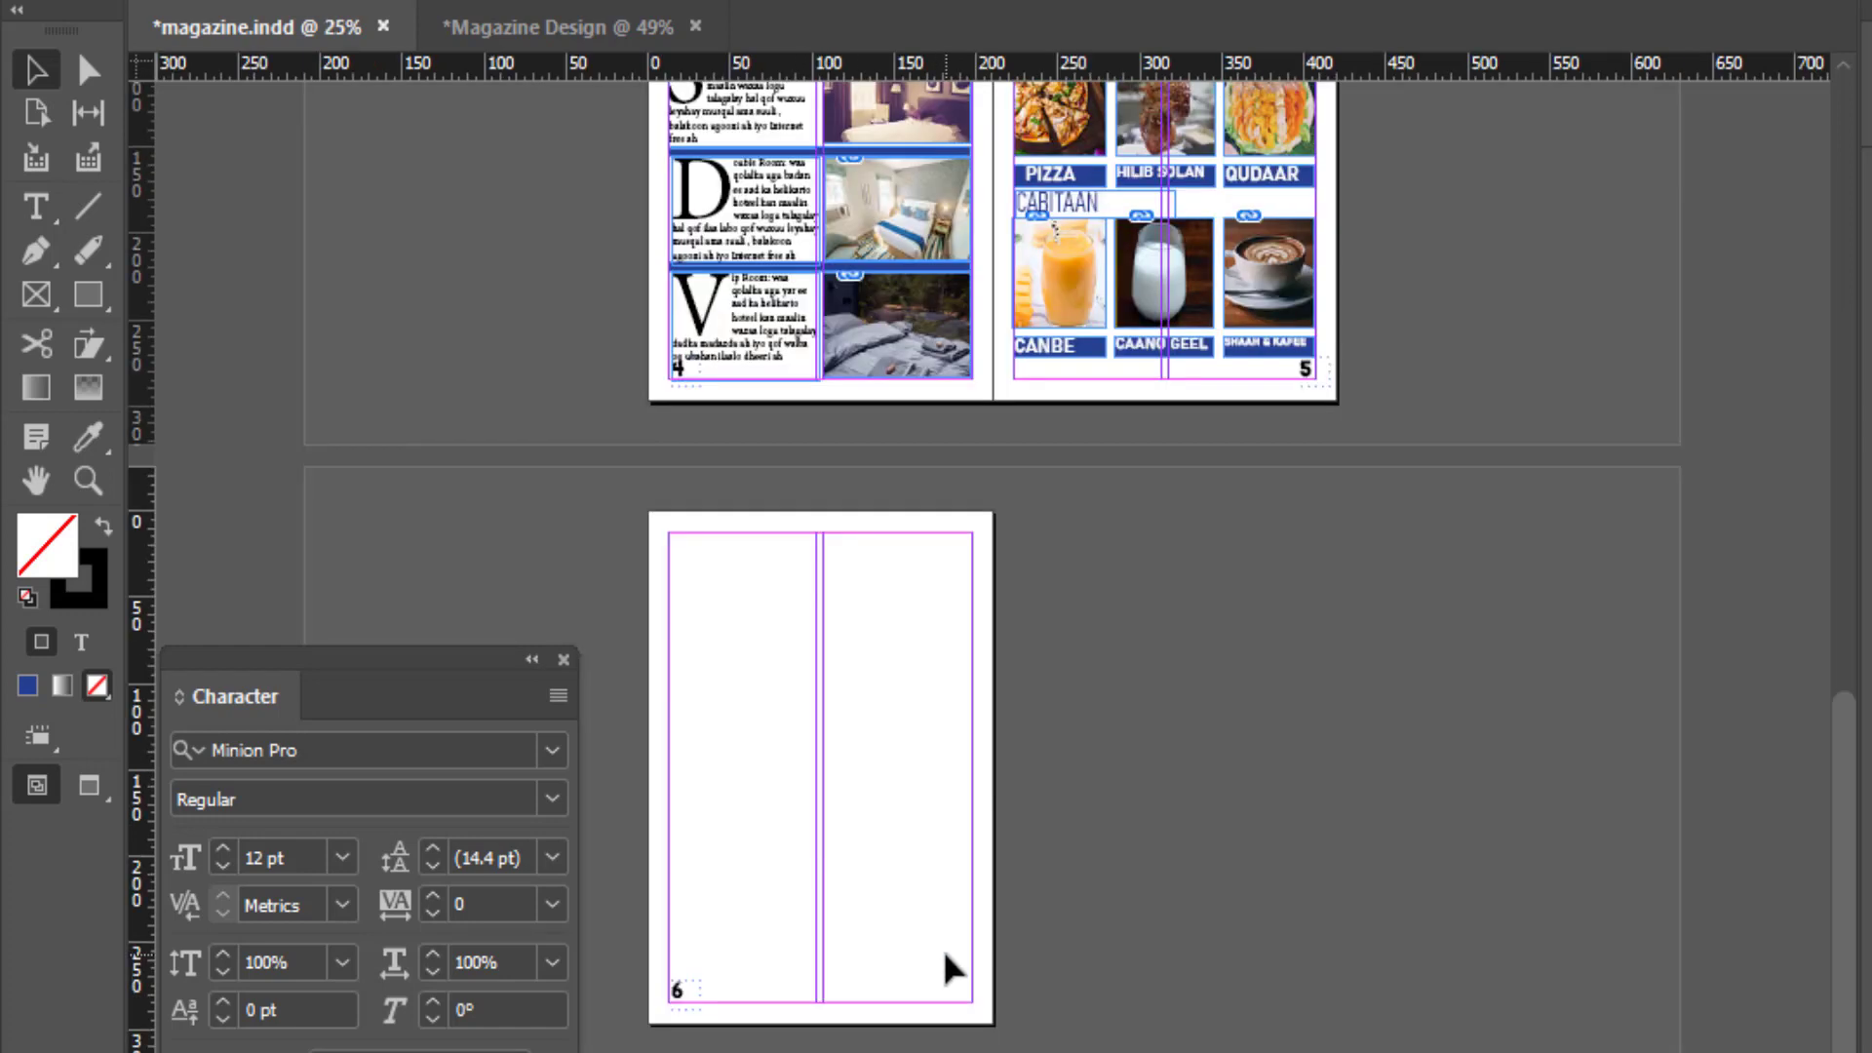
key(ctrl+equal)
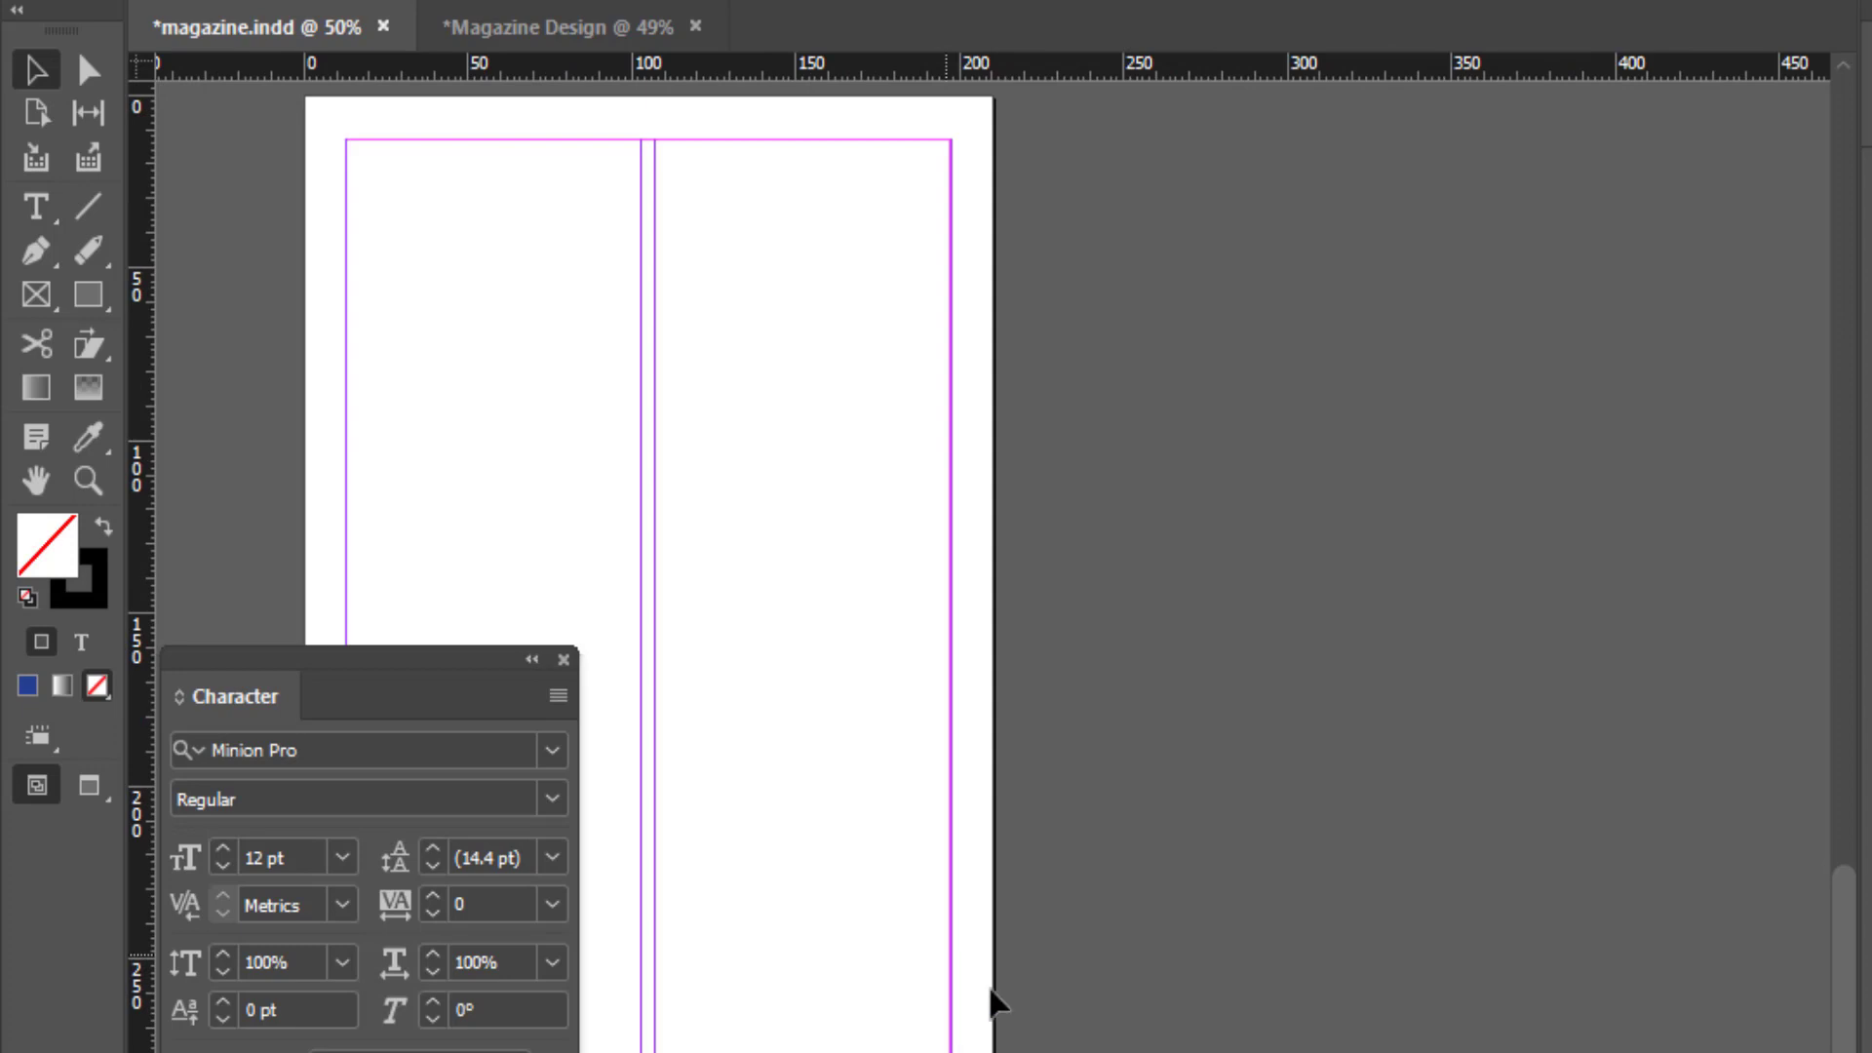
scroll(1346, 1034, left, 5)
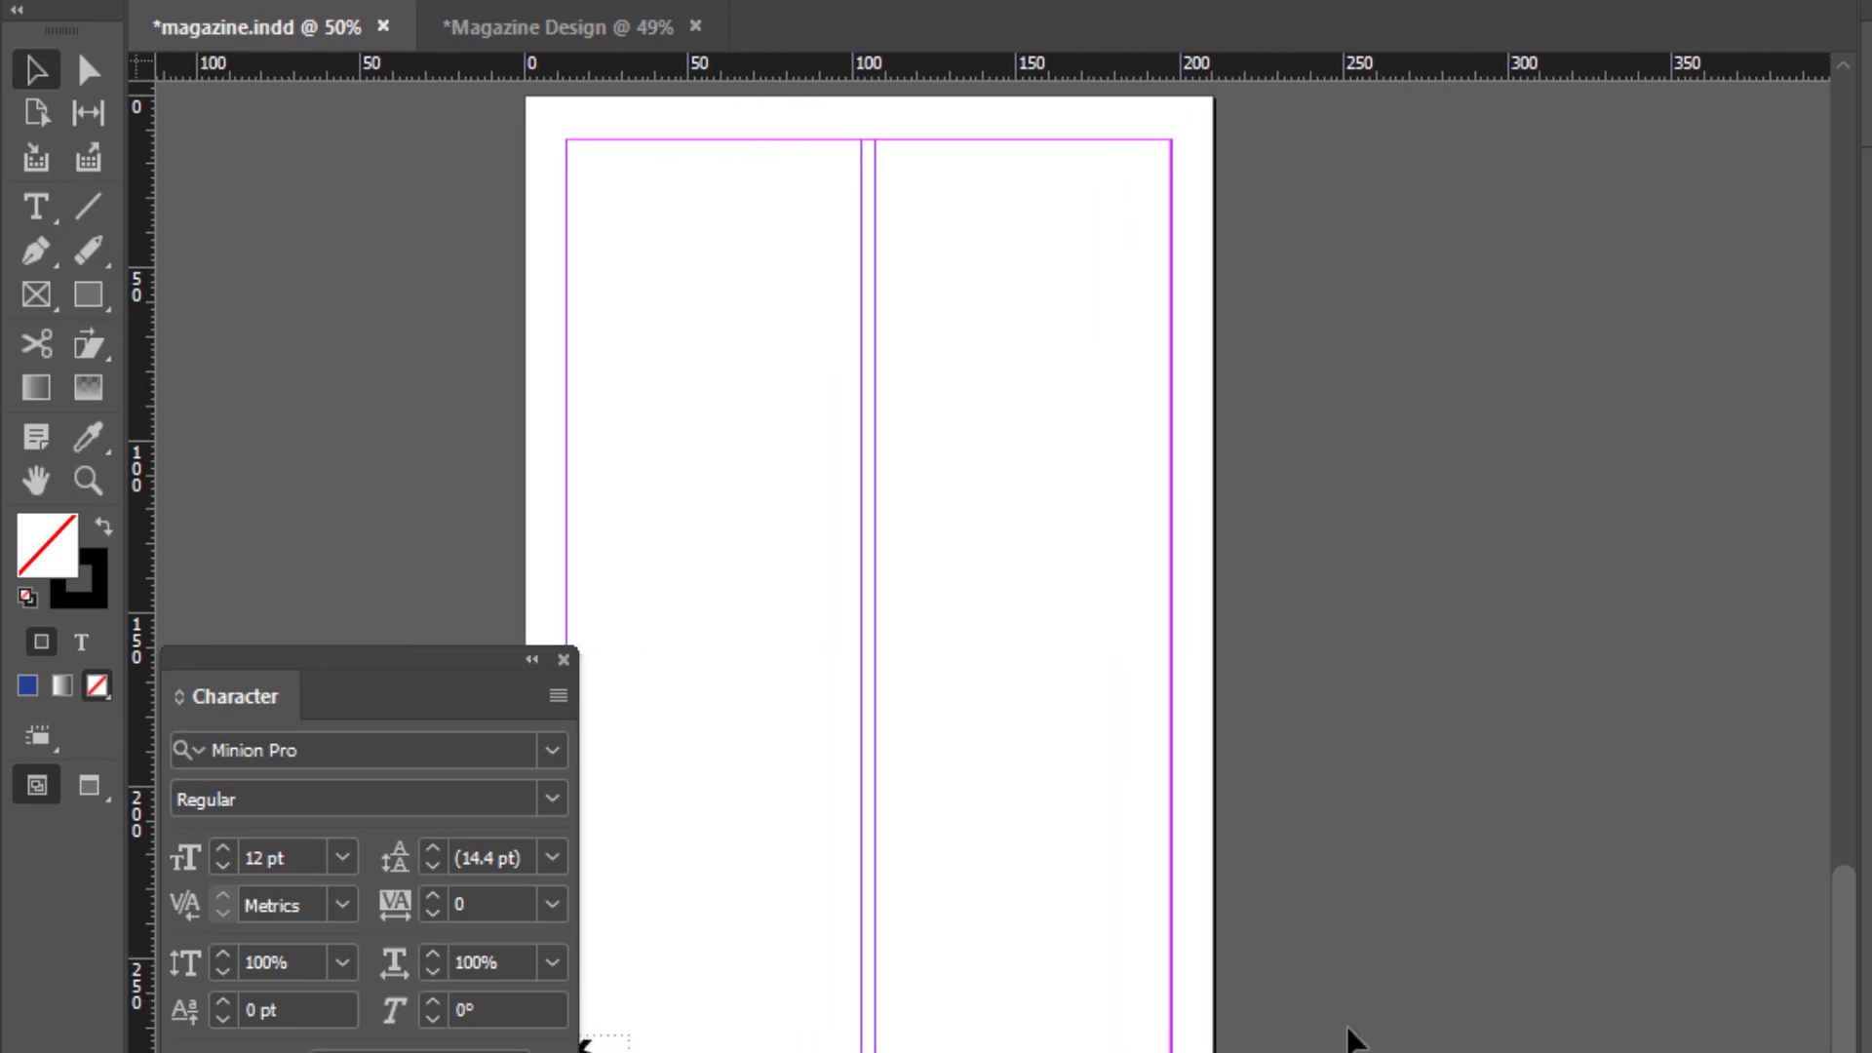
scroll(1429, 936, left, 3)
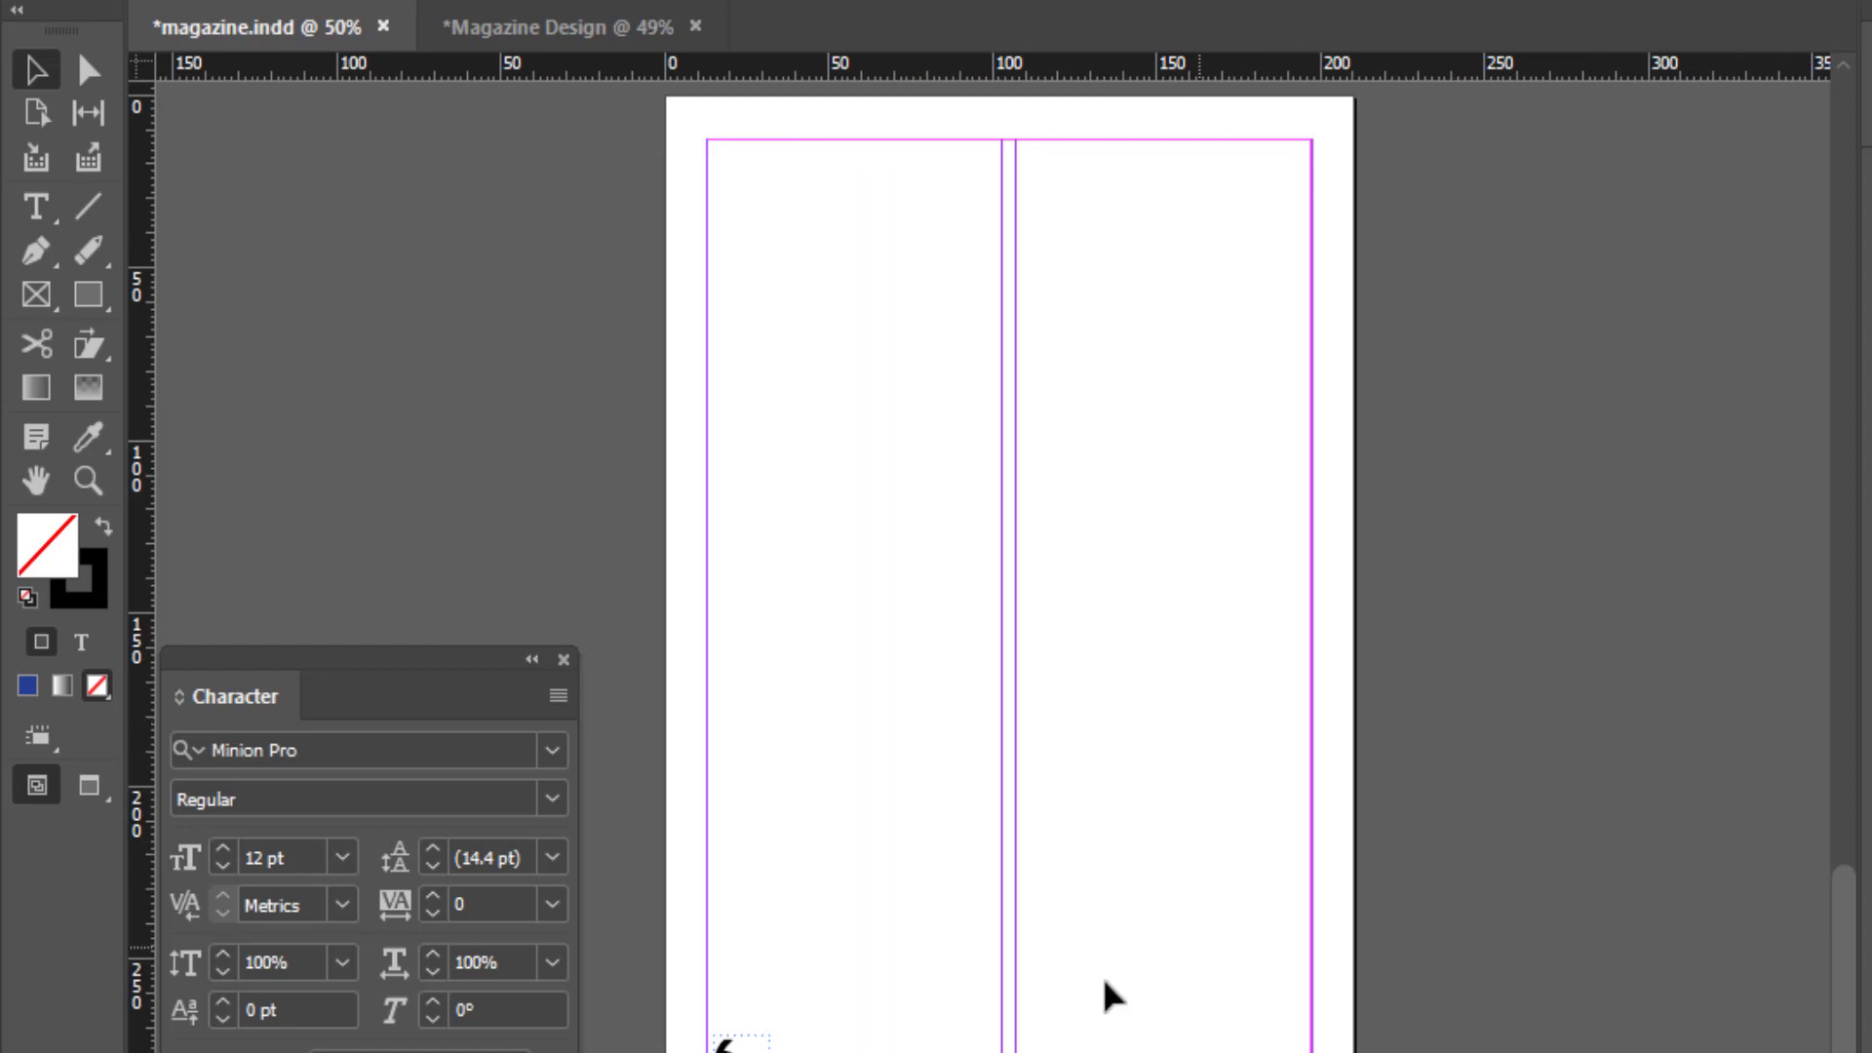
Step: Drag the eddi-aguirre courtyard café JPG from the folder onto the blank page 6
key(alt+Tab)
scroll(542, 398, down, 2)
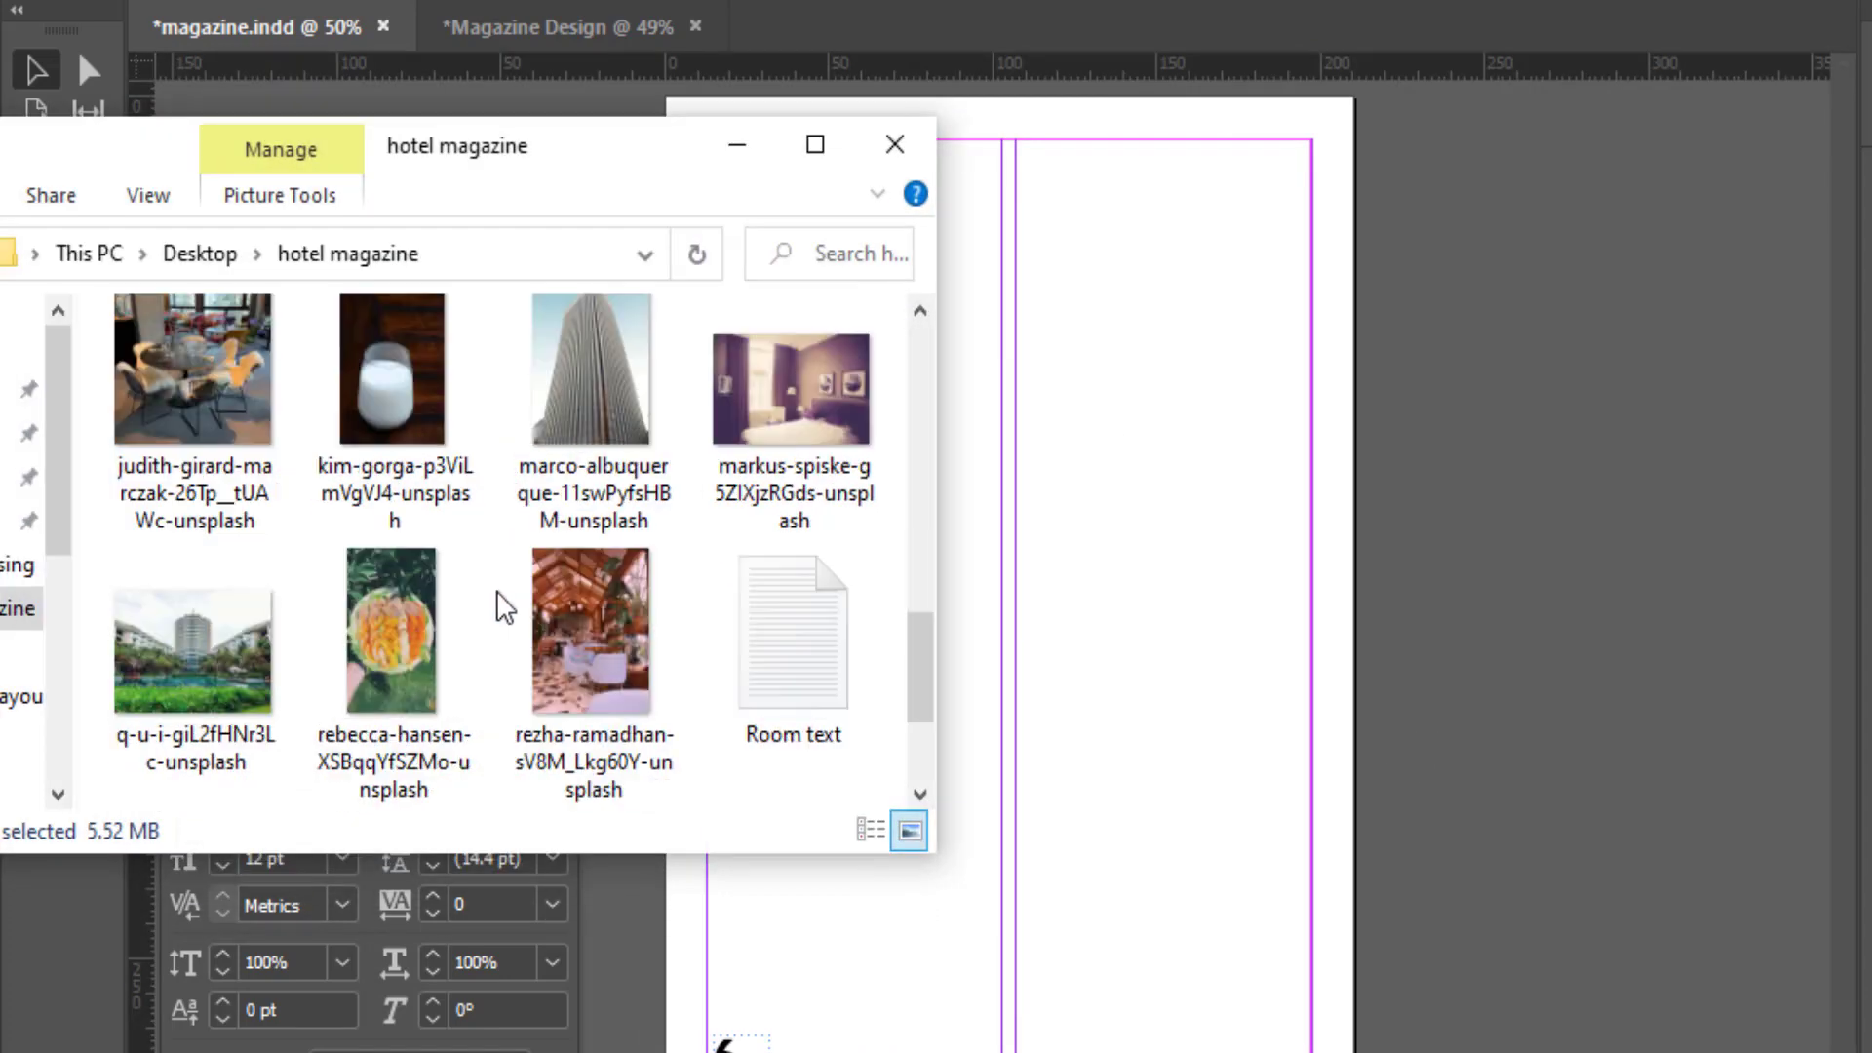
scroll(499, 629, down, 2)
scroll(406, 669, up, 2)
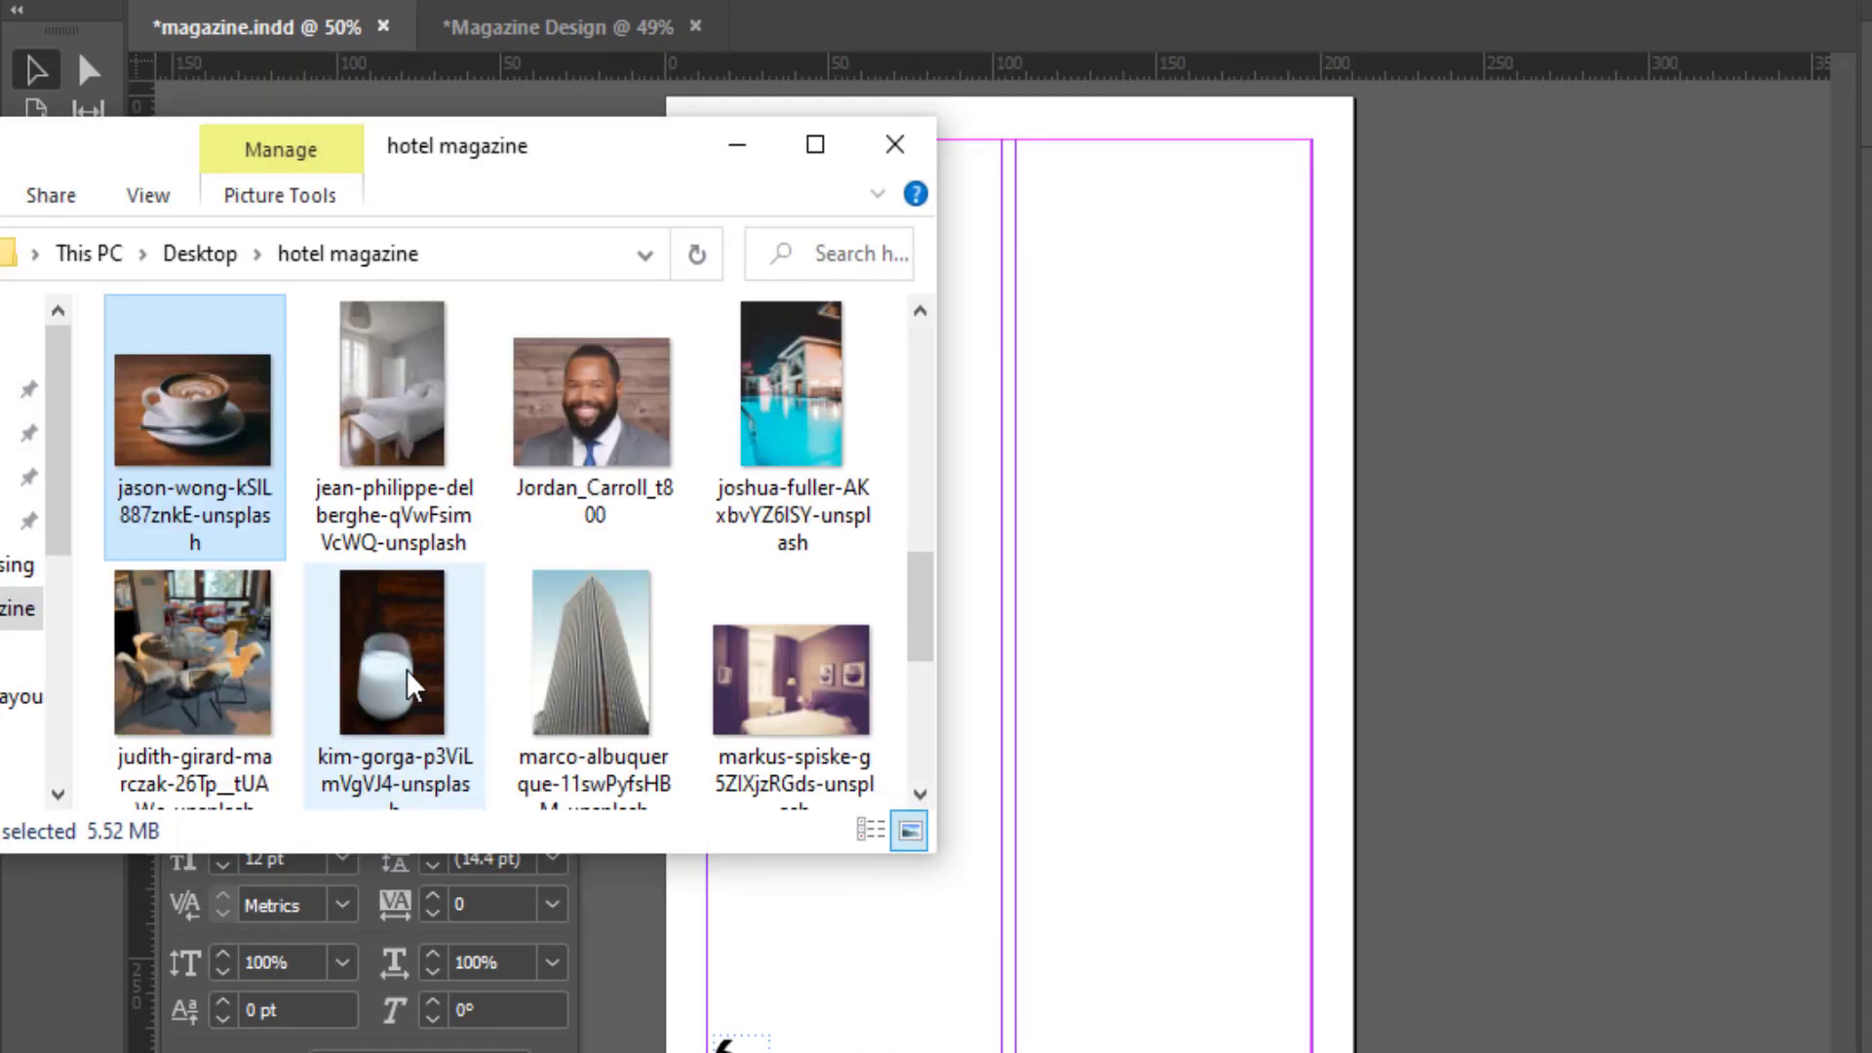
scroll(405, 669, down, 1)
scroll(406, 669, down, 1)
drag(909, 727, 937, 536)
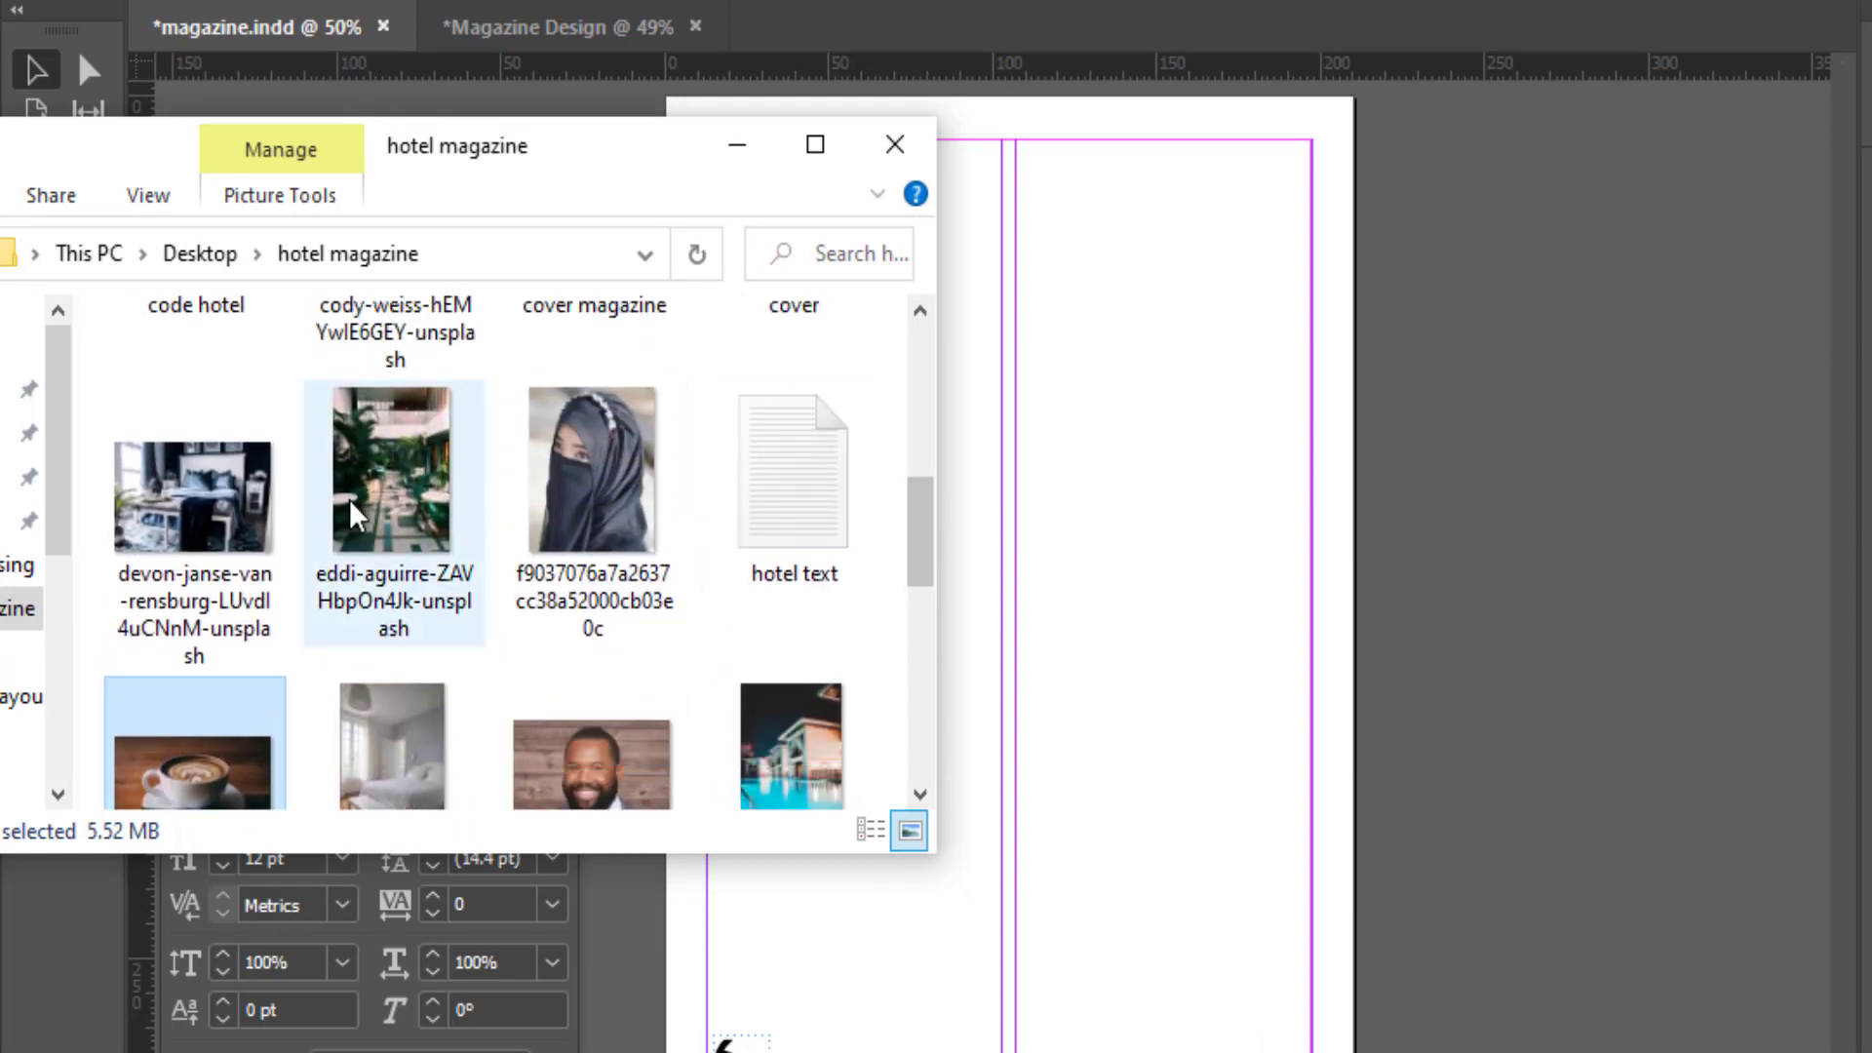
mouse_move(389, 471)
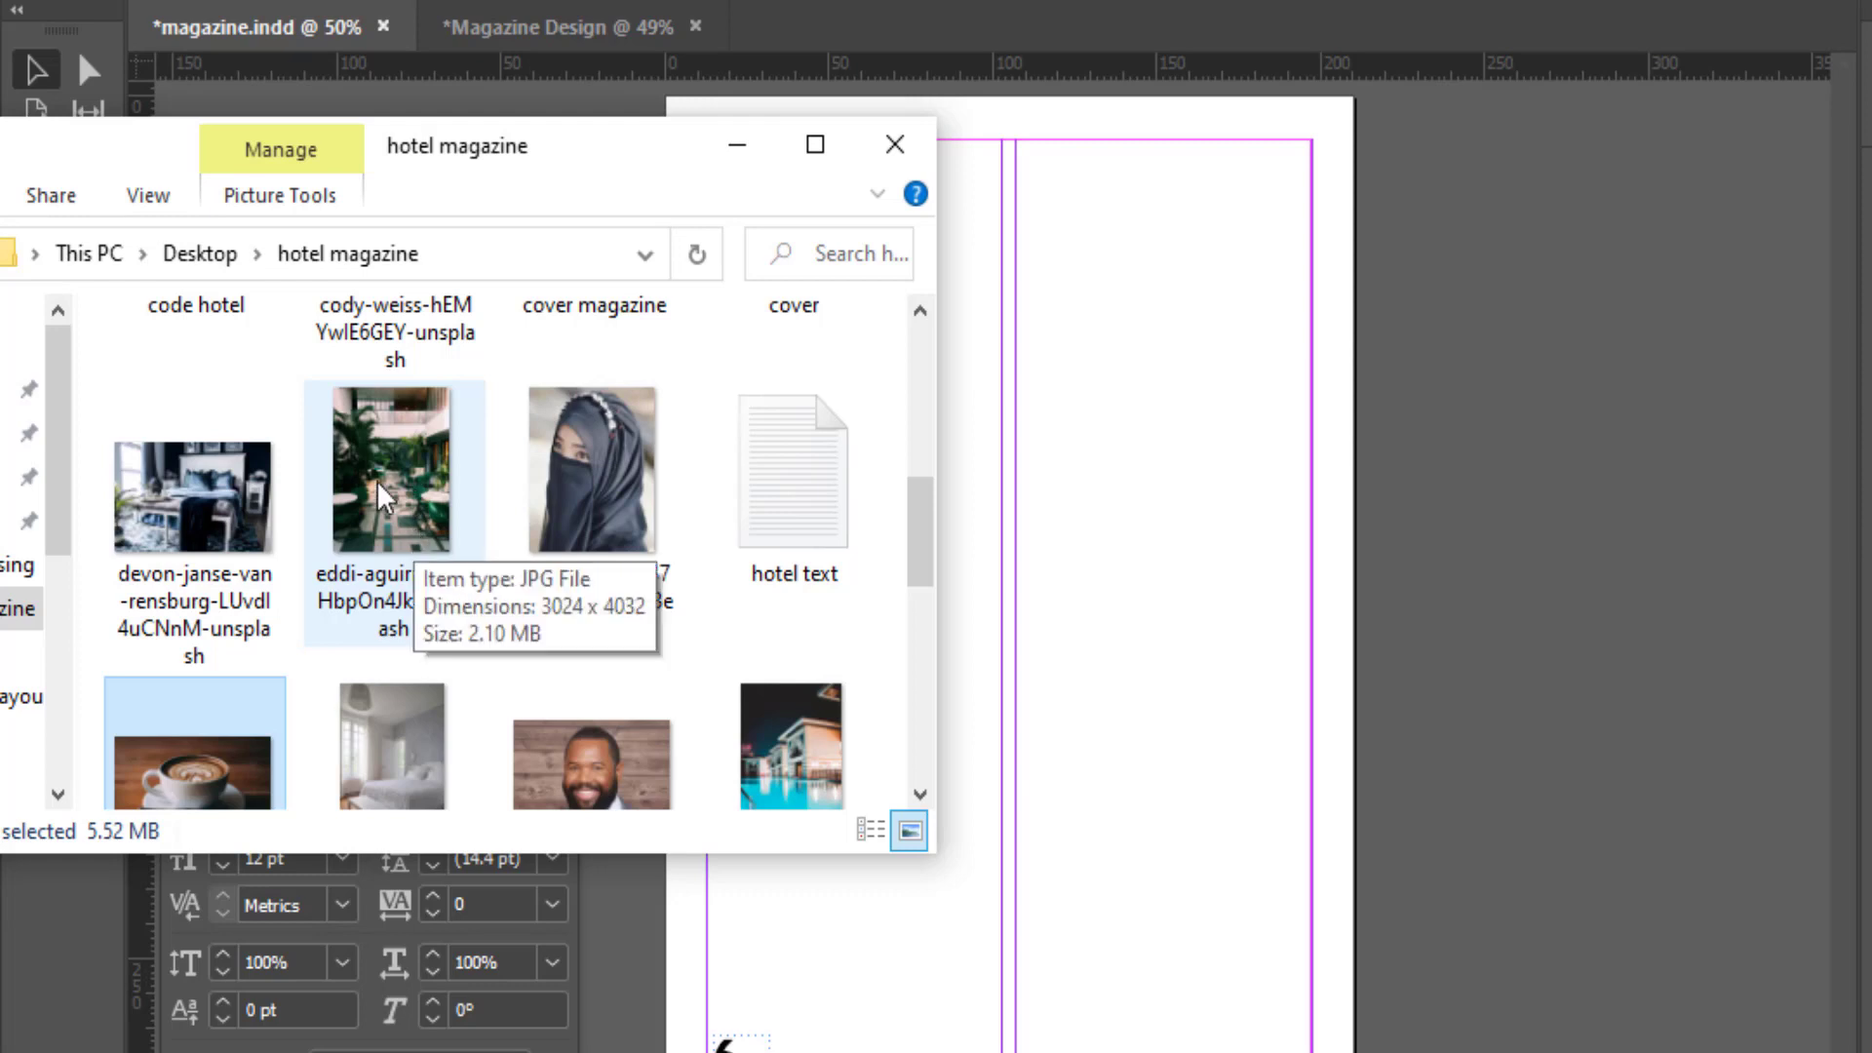
drag(376, 481, 928, 396)
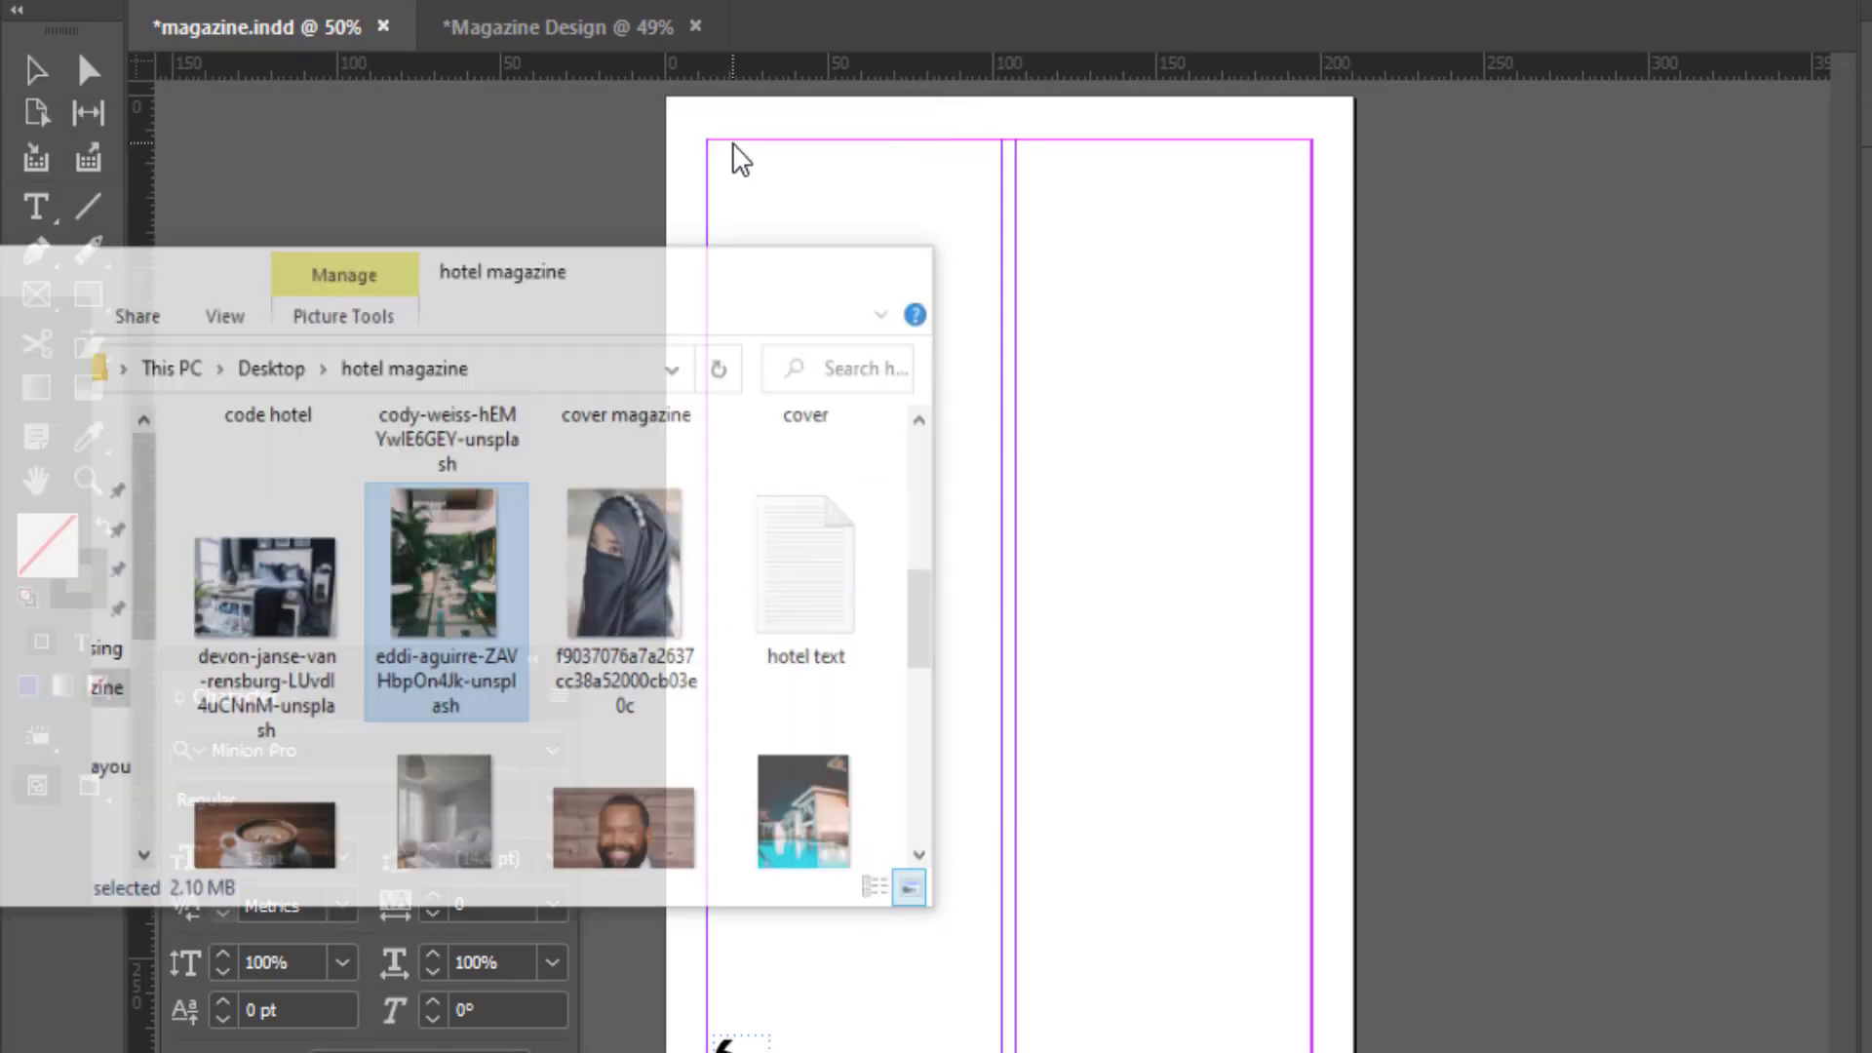
mouse_move(928, 396)
mouse_down()
mouse_move(671, 110)
mouse_move(768, 344)
mouse_move(1108, 982)
mouse_up()
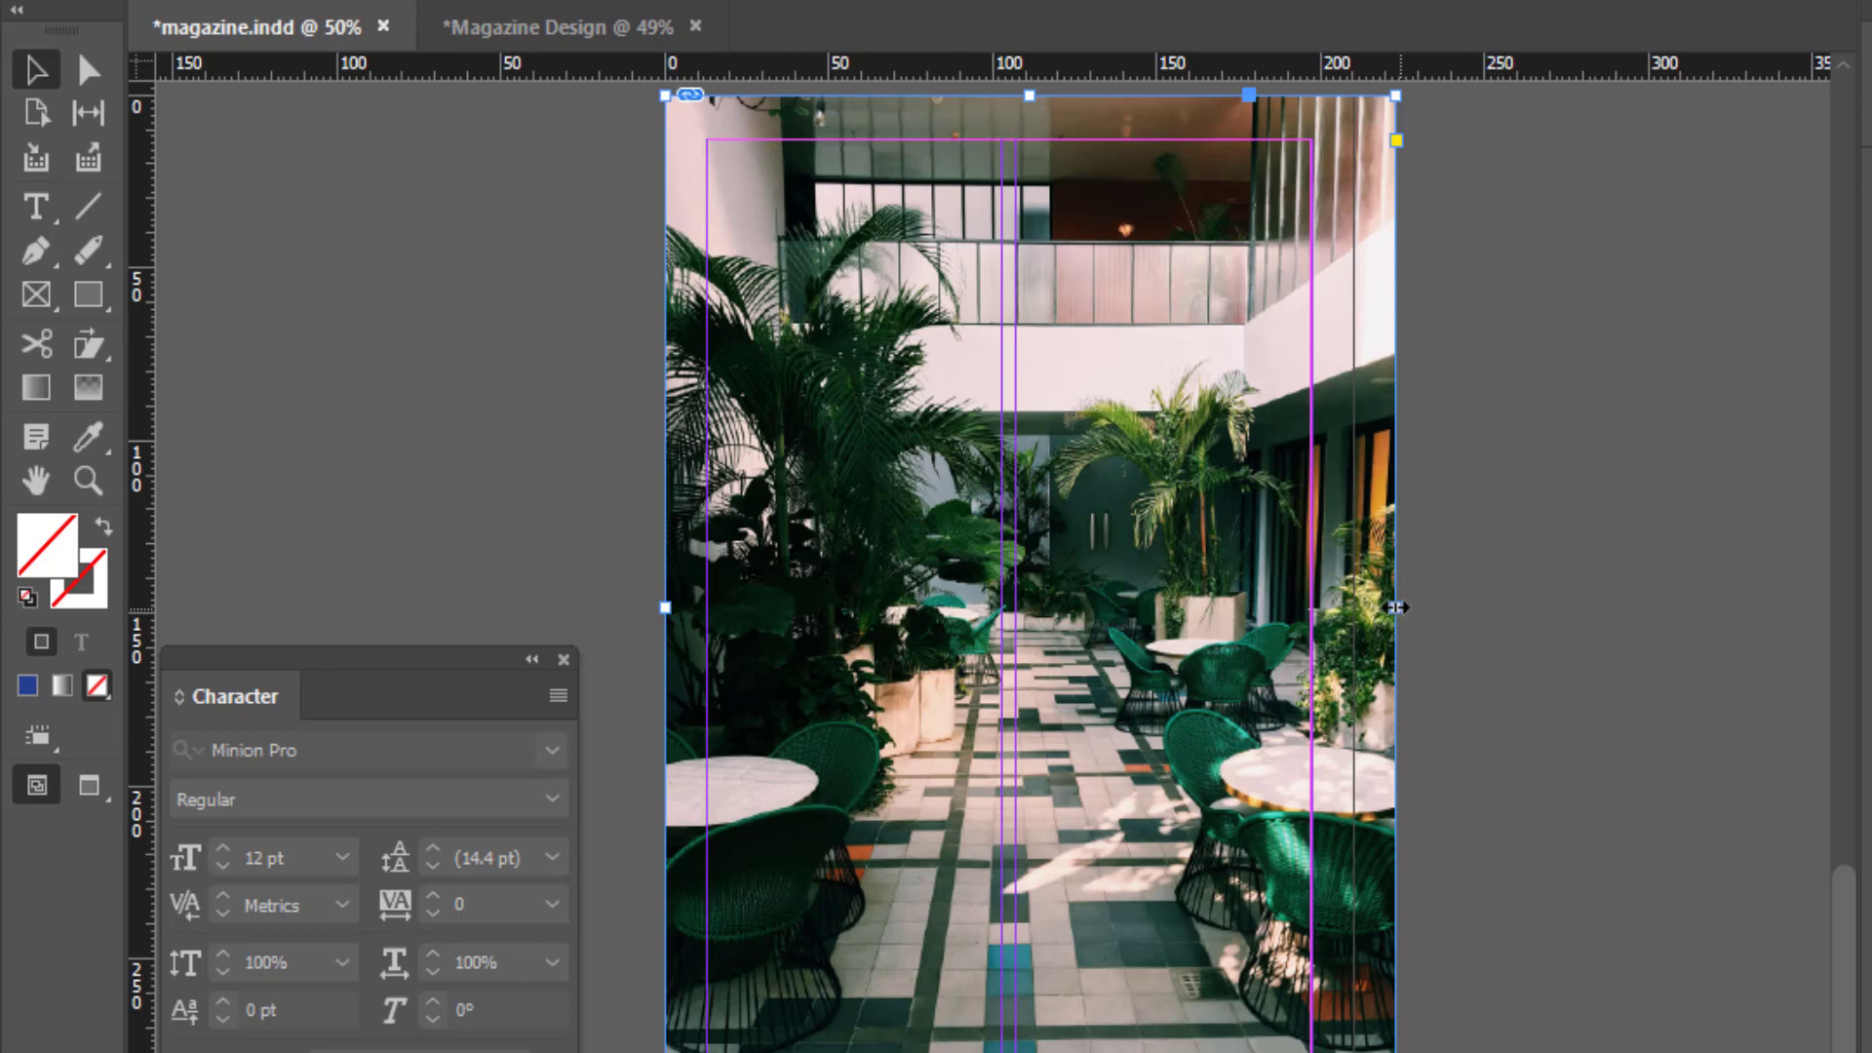
Step: Trim the courtyard photo frame to the page's right edge and zoom out
drag(1396, 607, 1353, 610)
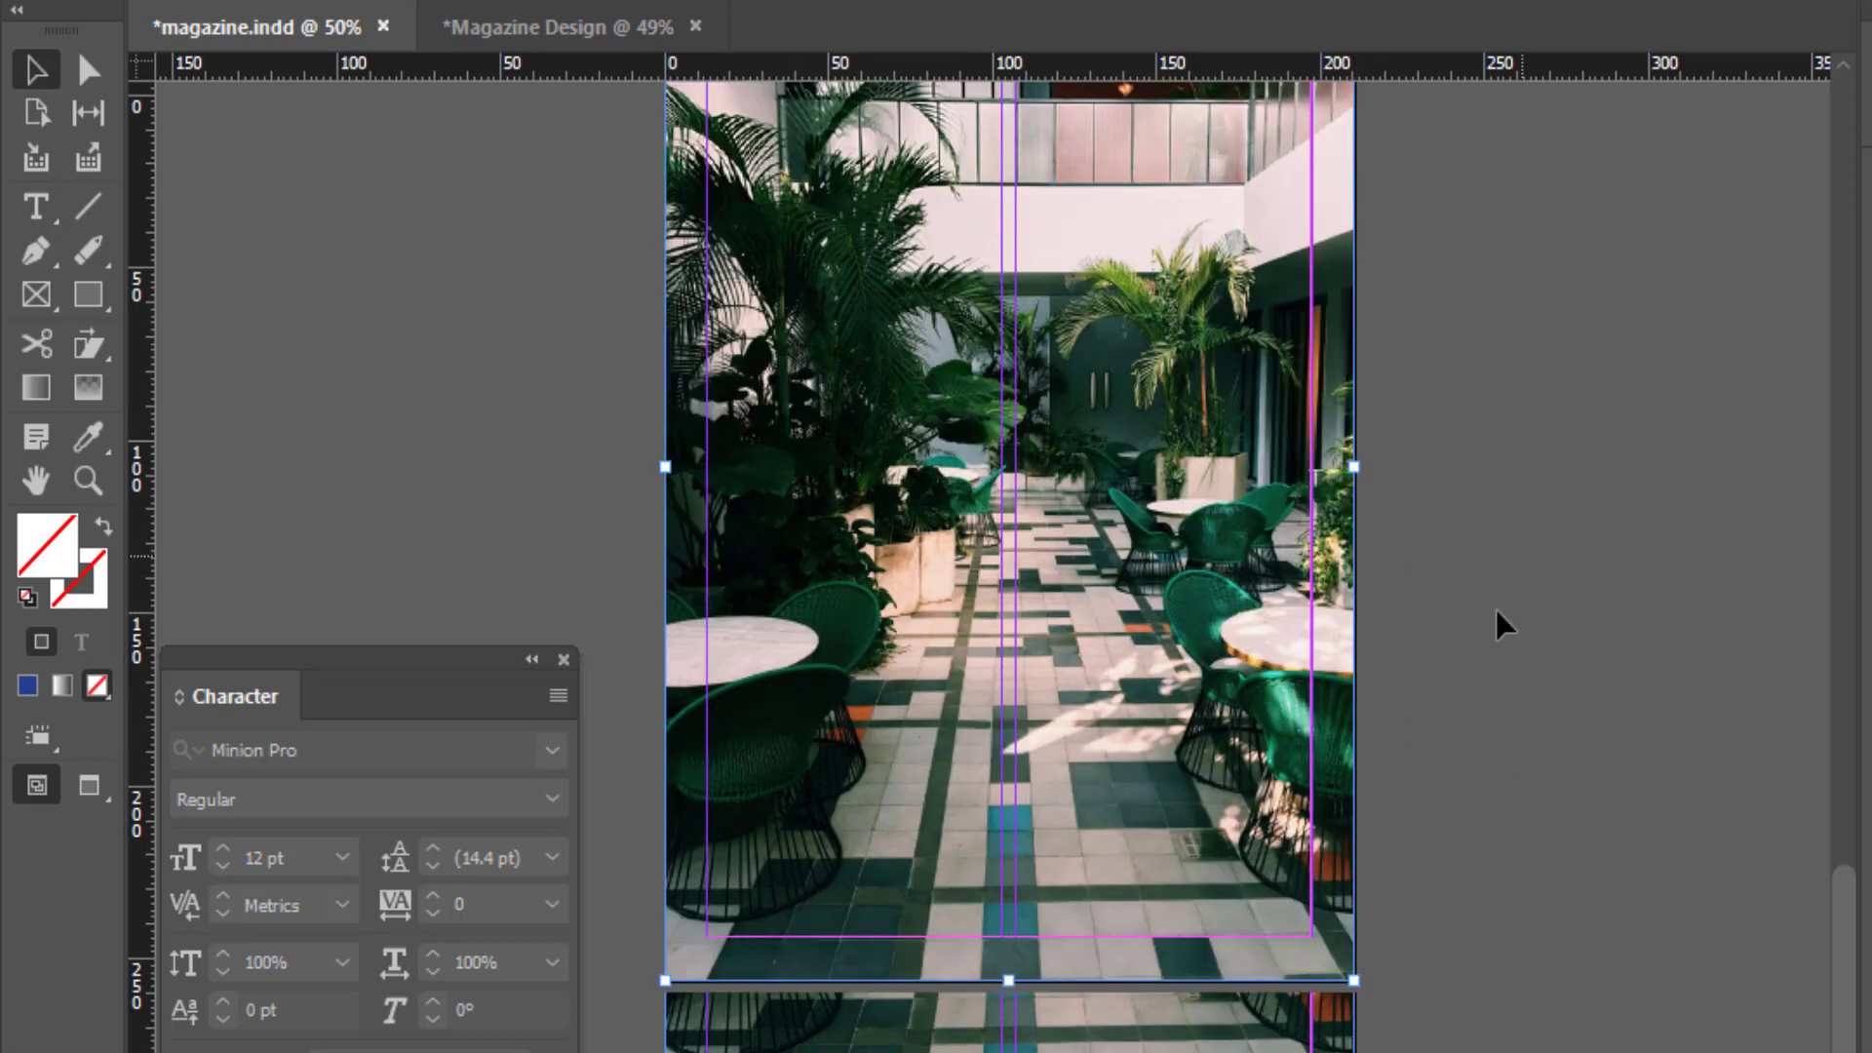
scroll(1404, 770, up, 3)
click(1460, 721)
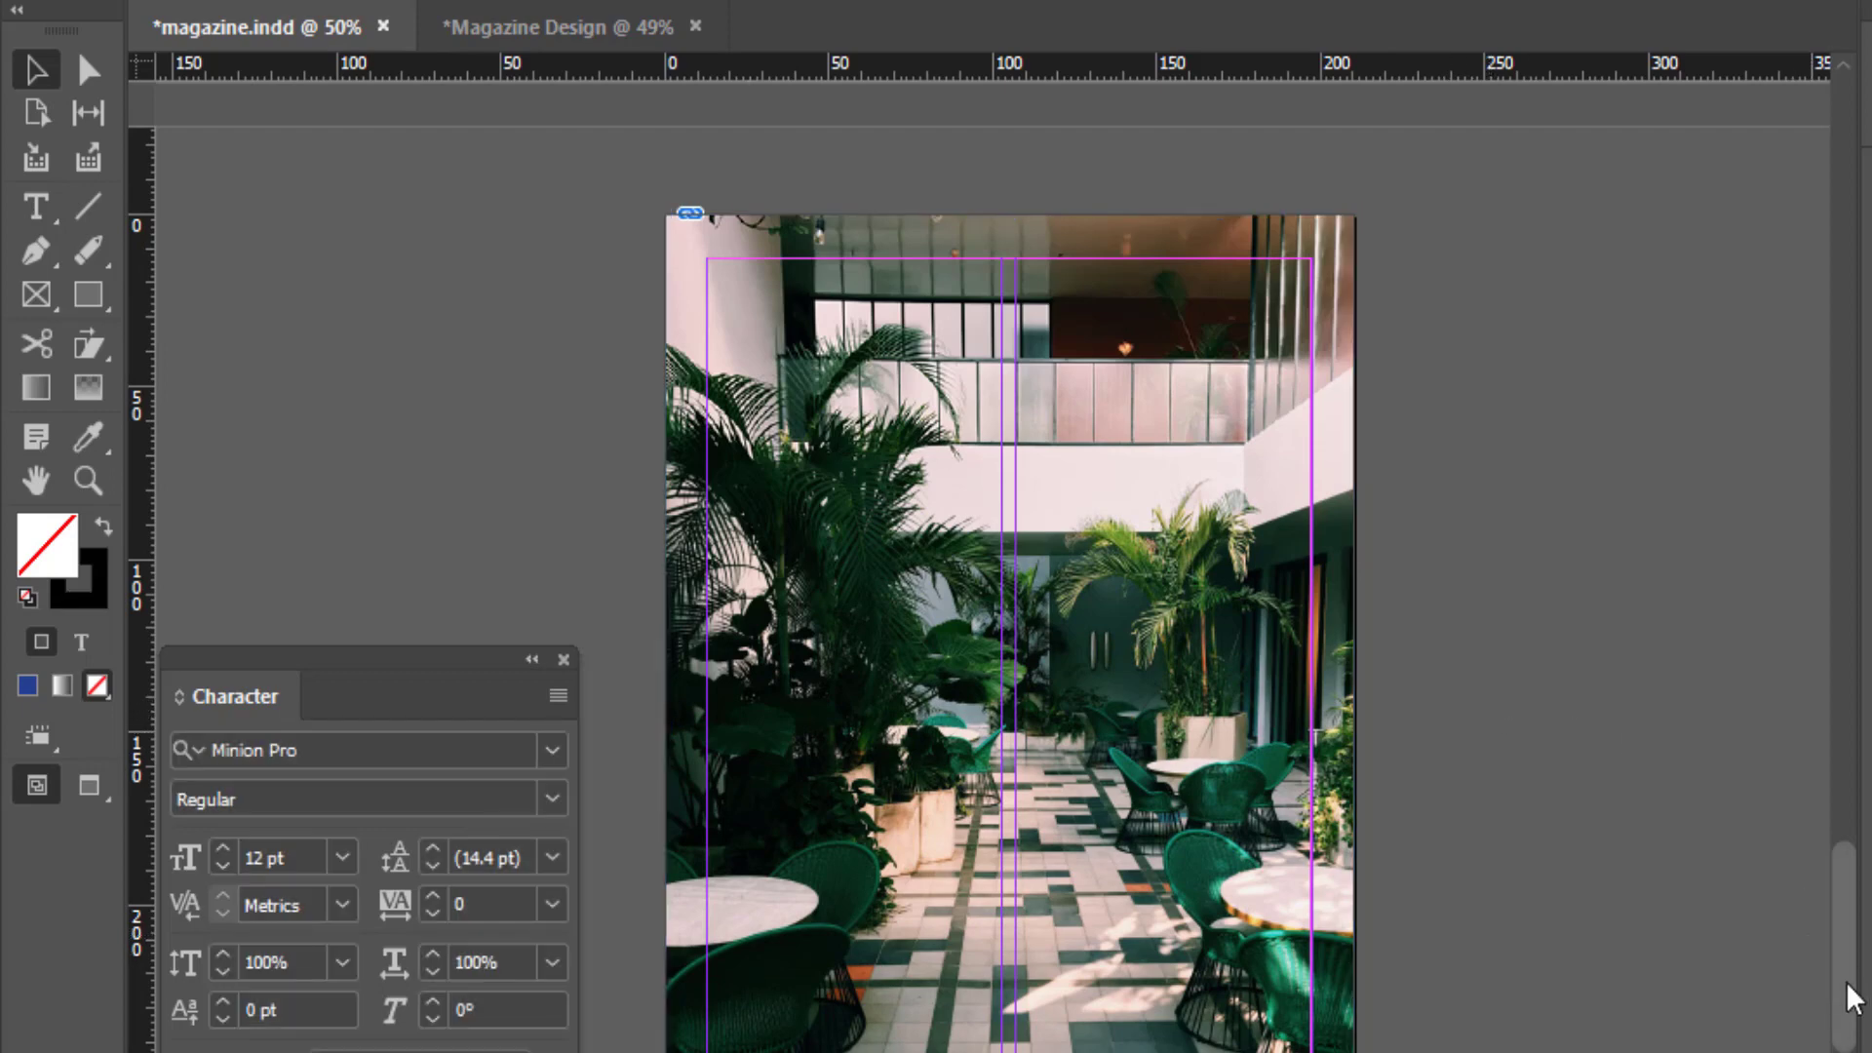
key(ctrl+minus)
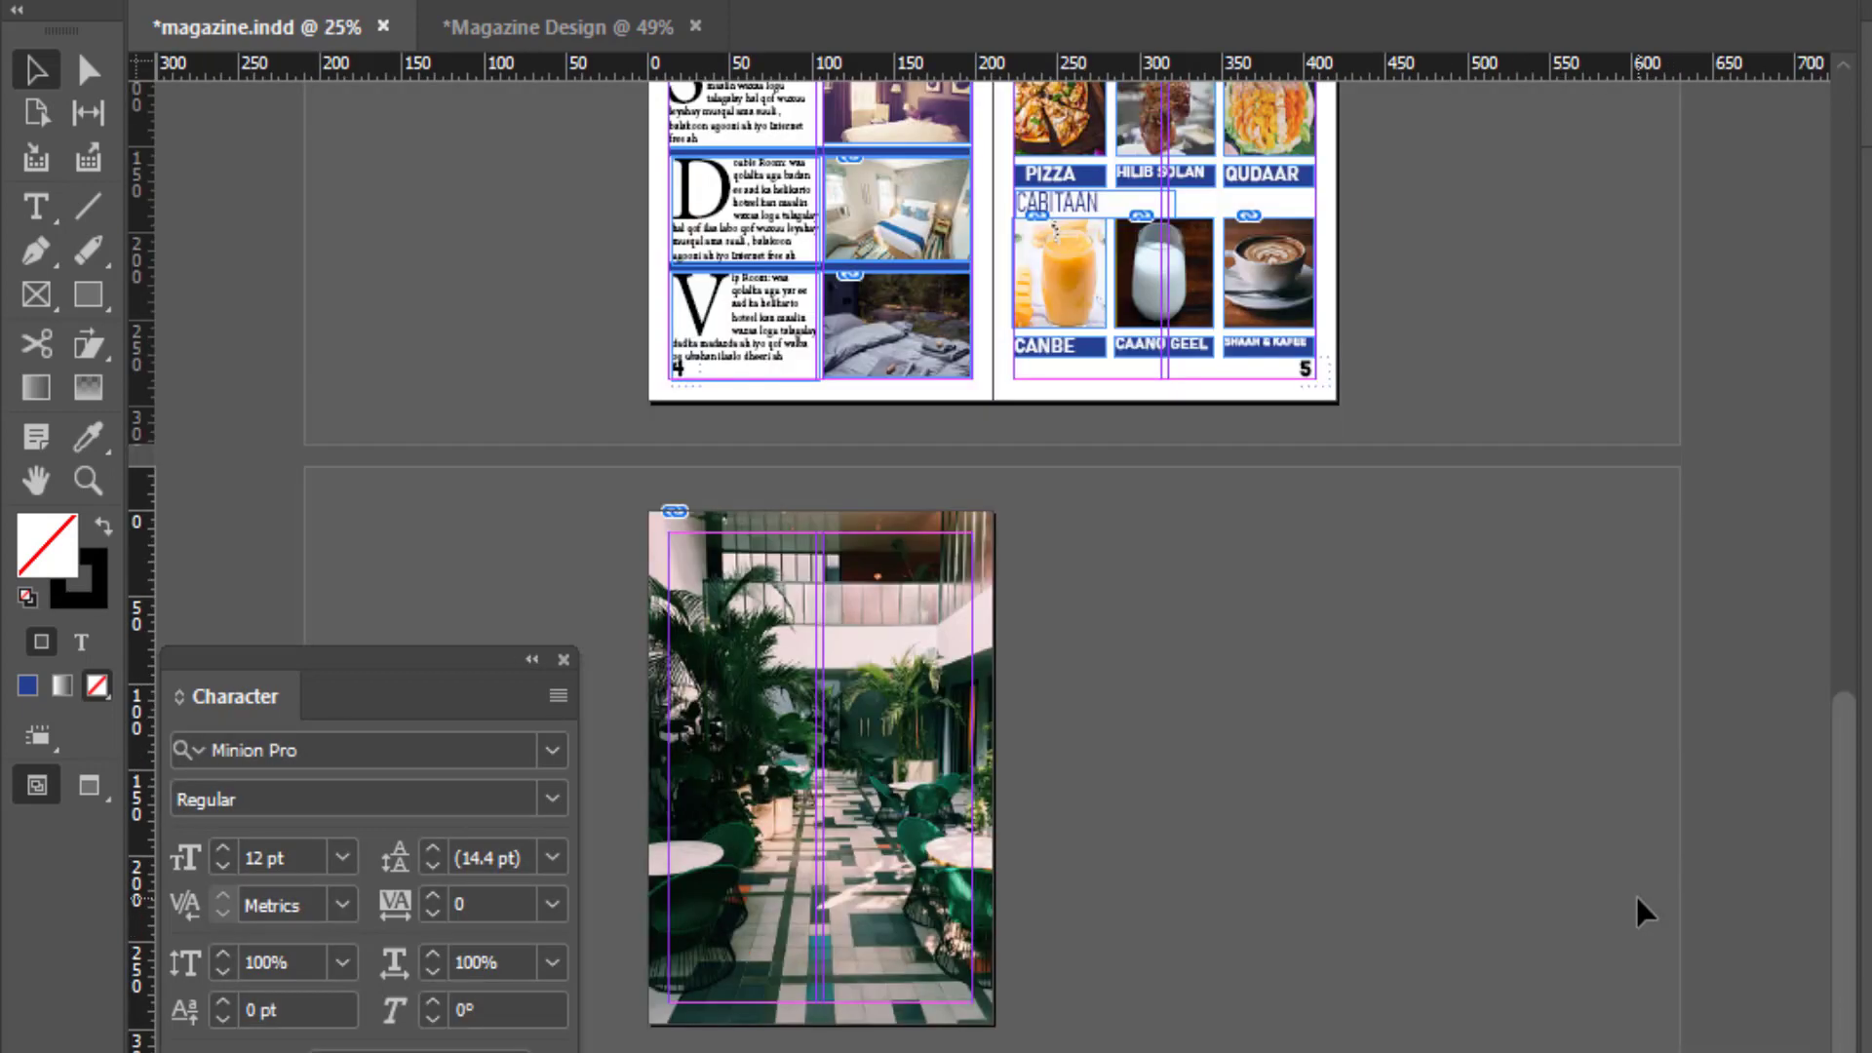
drag(1852, 1009, 1851, 335)
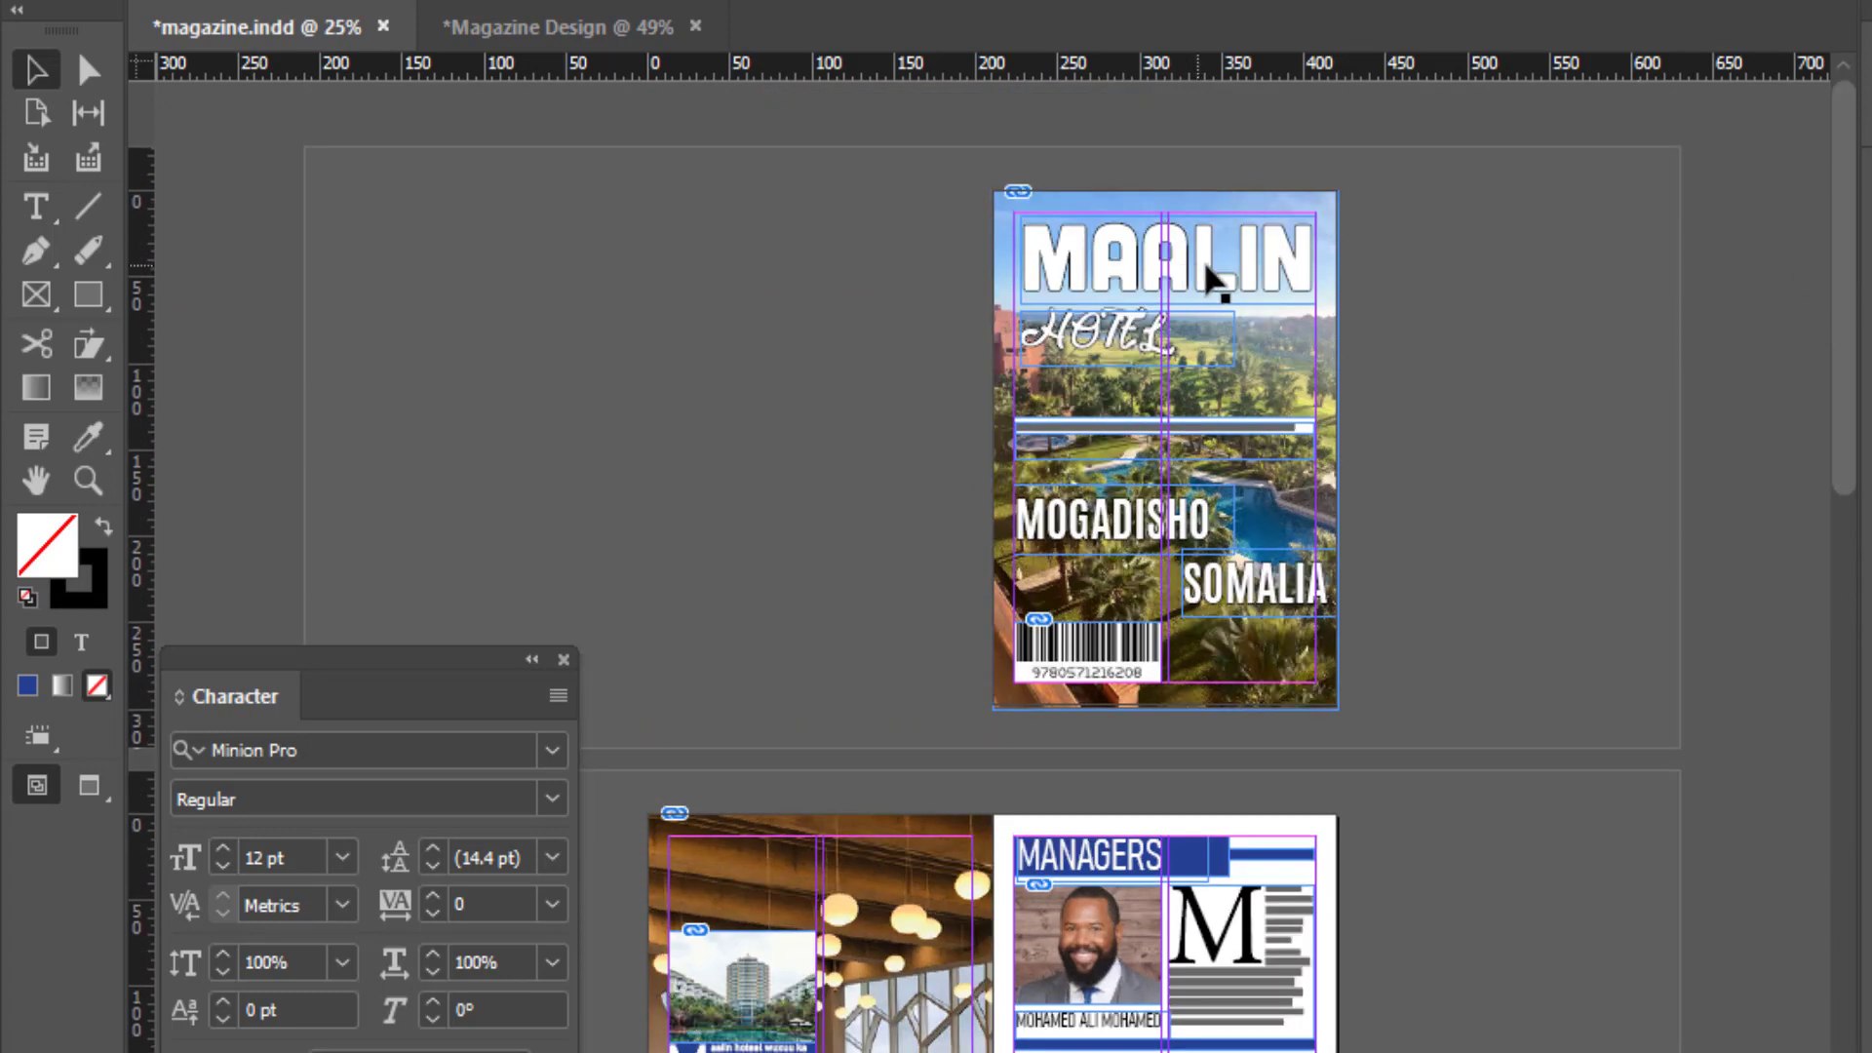
Step: Copy the MAALIN and HOTEL title frames from the cover onto the back page
click(1205, 280)
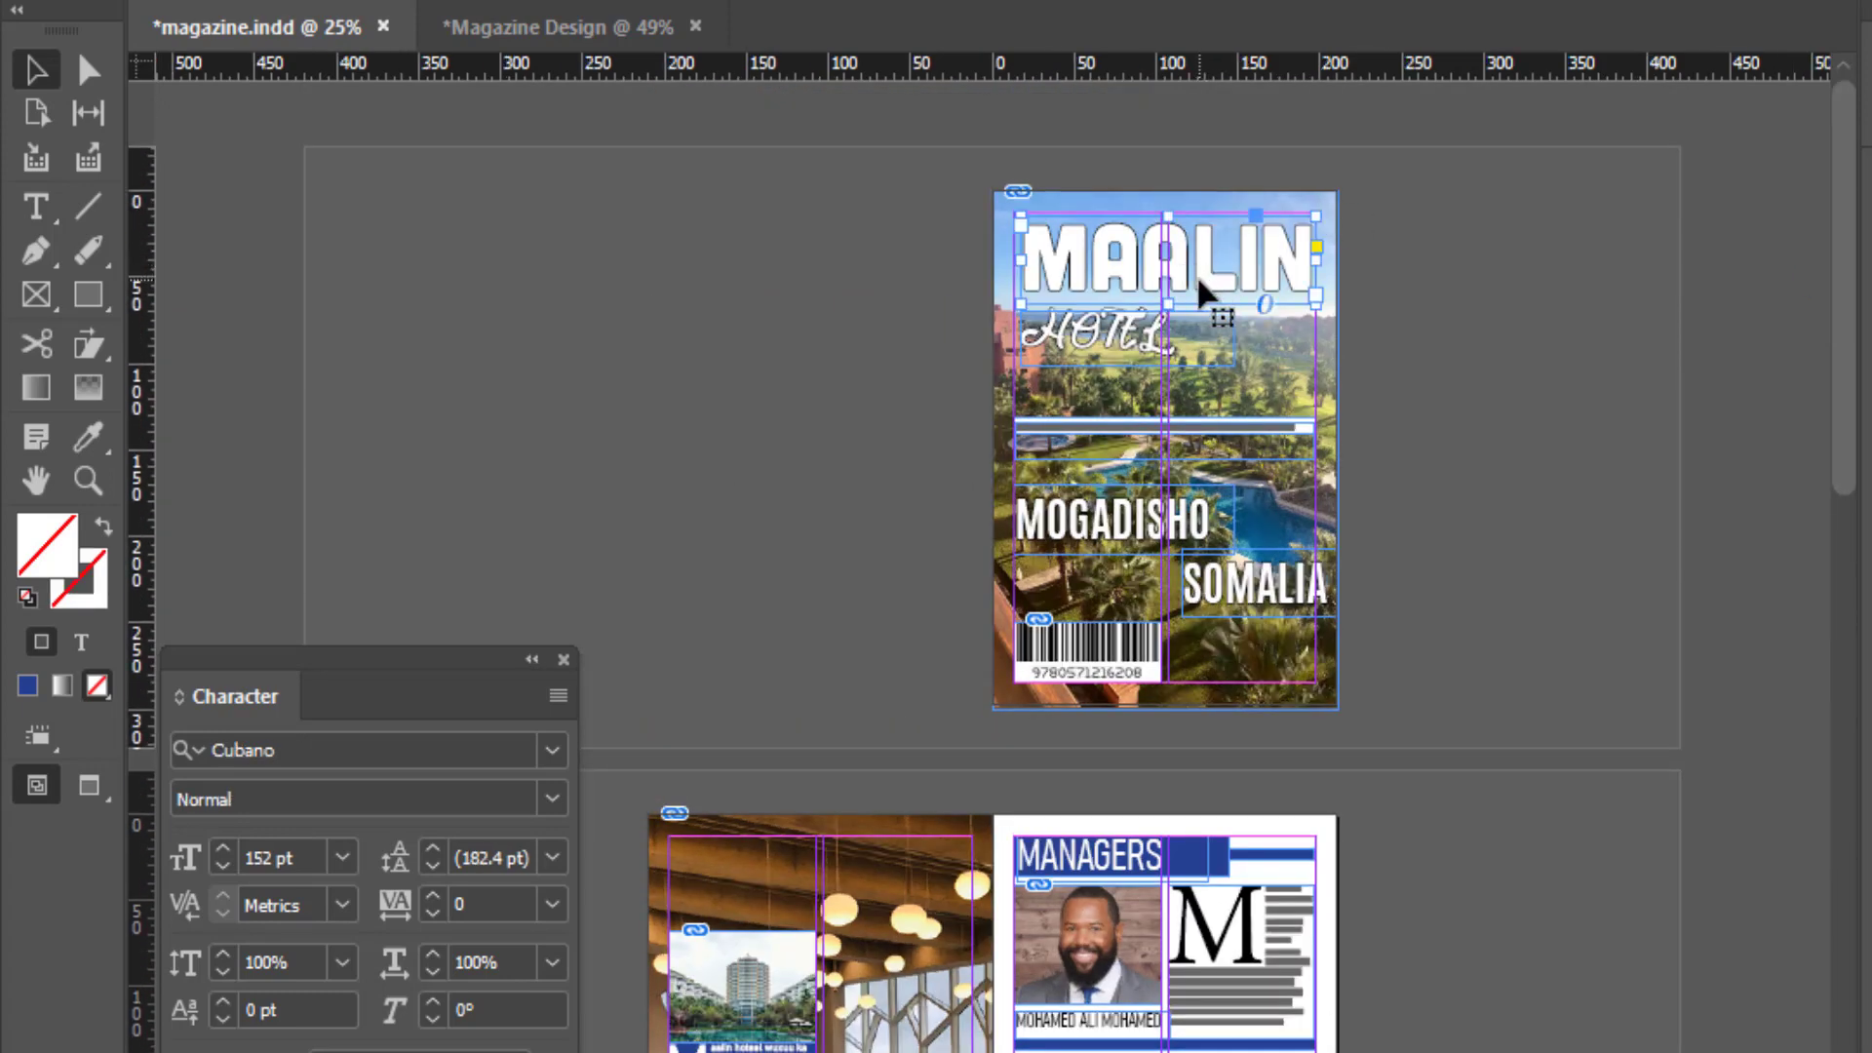
click(1131, 331)
shift+click(1131, 258)
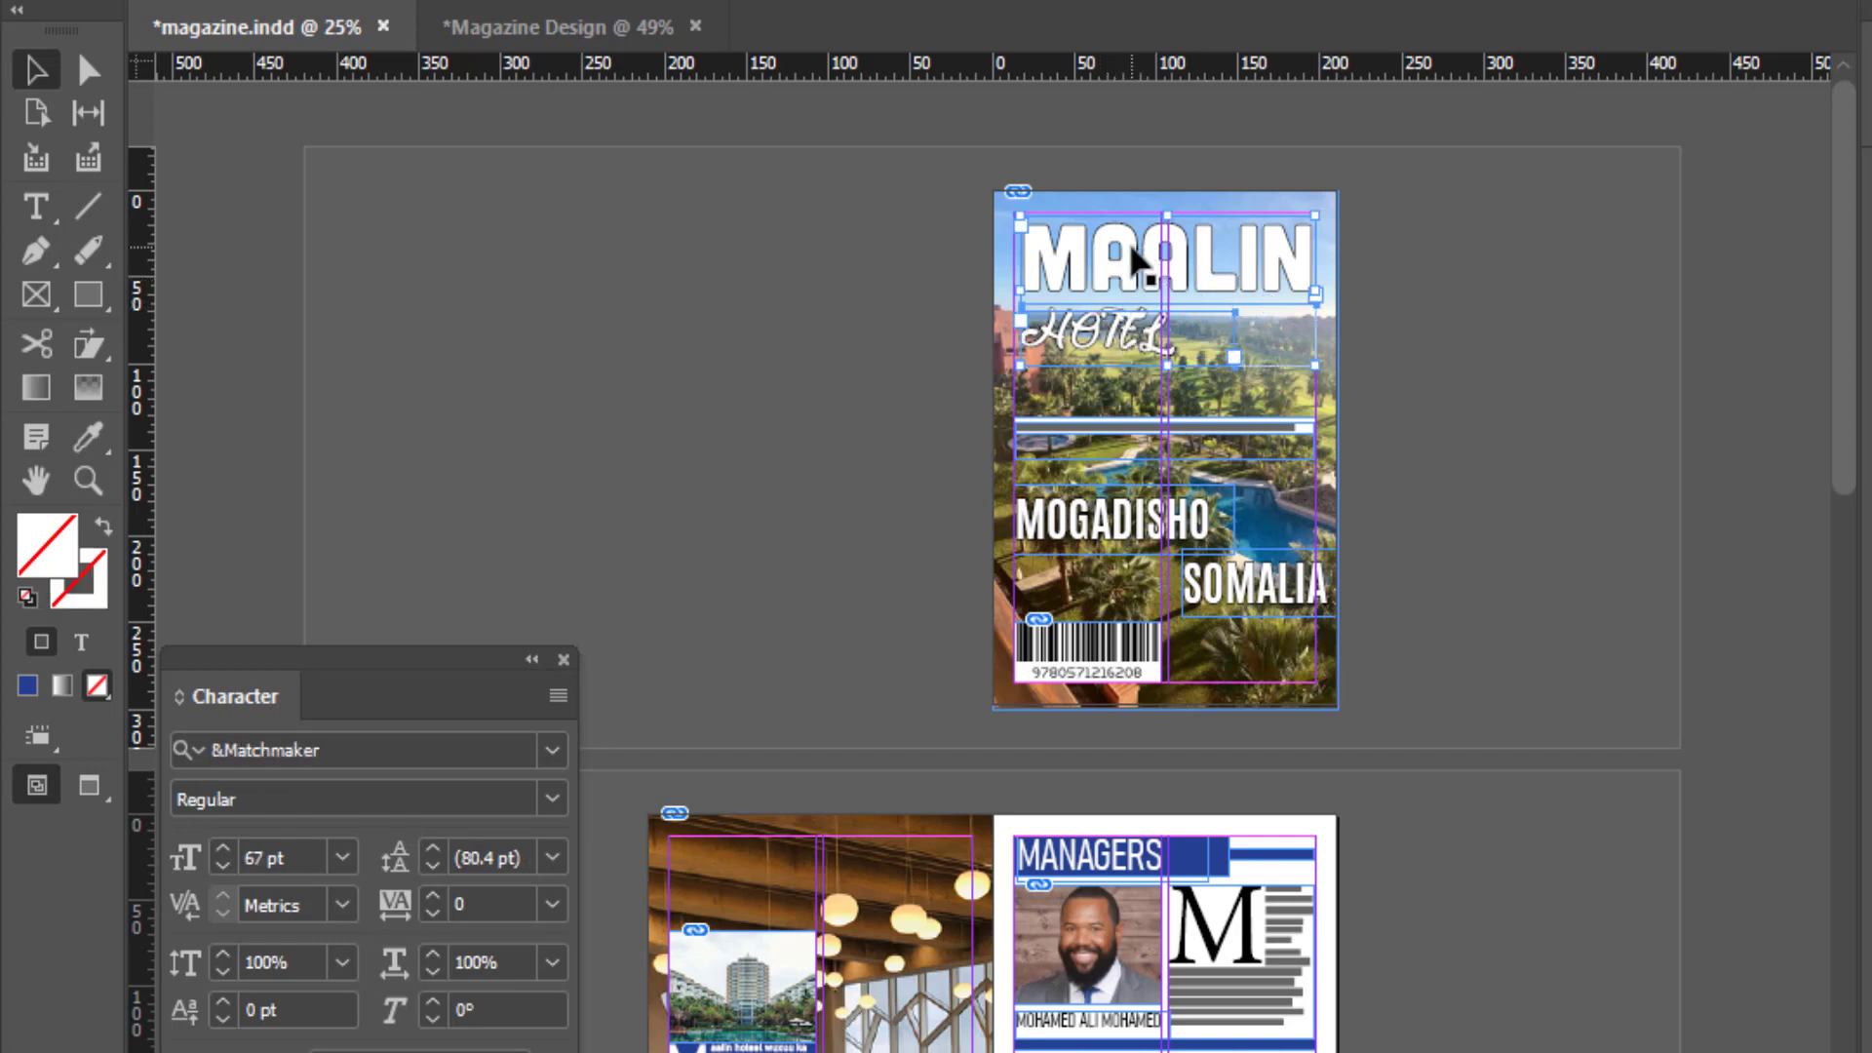
scroll(1131, 293, down, 2)
scroll(1145, 468, down, 8)
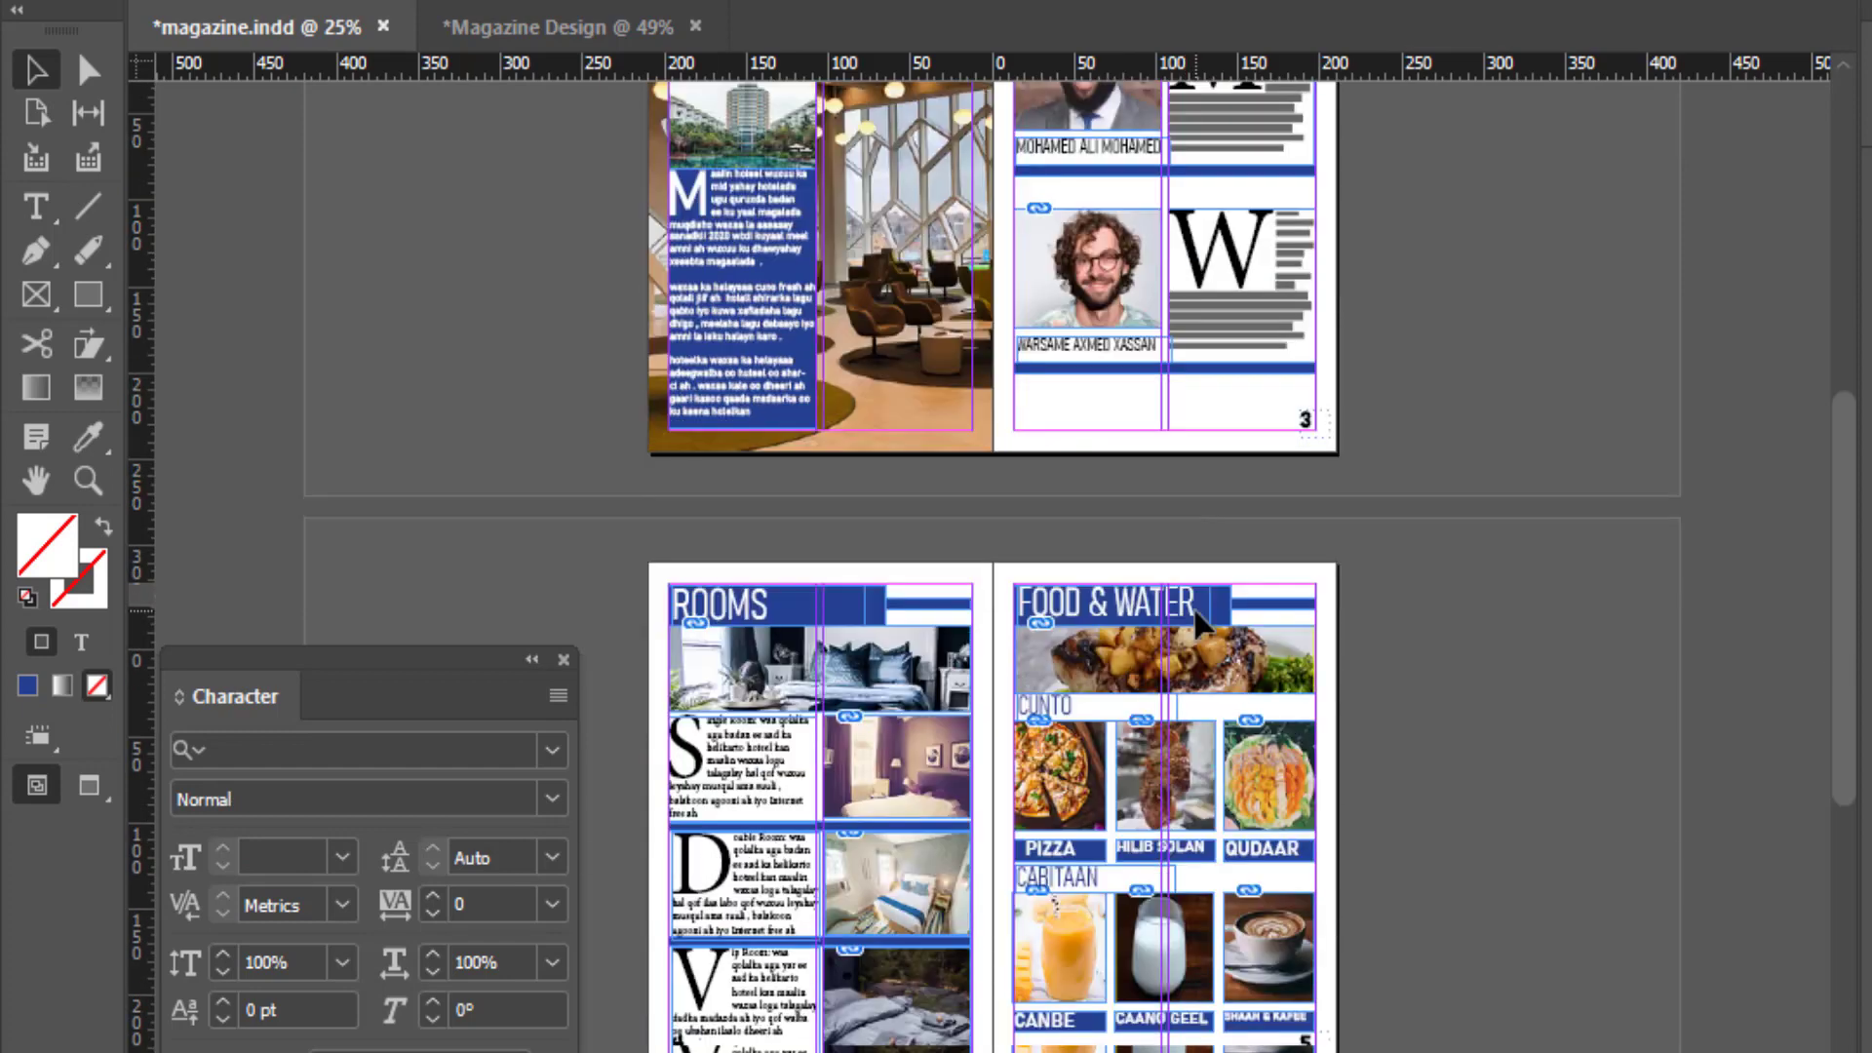
scroll(1161, 651, down, 8)
key(ctrl+equal)
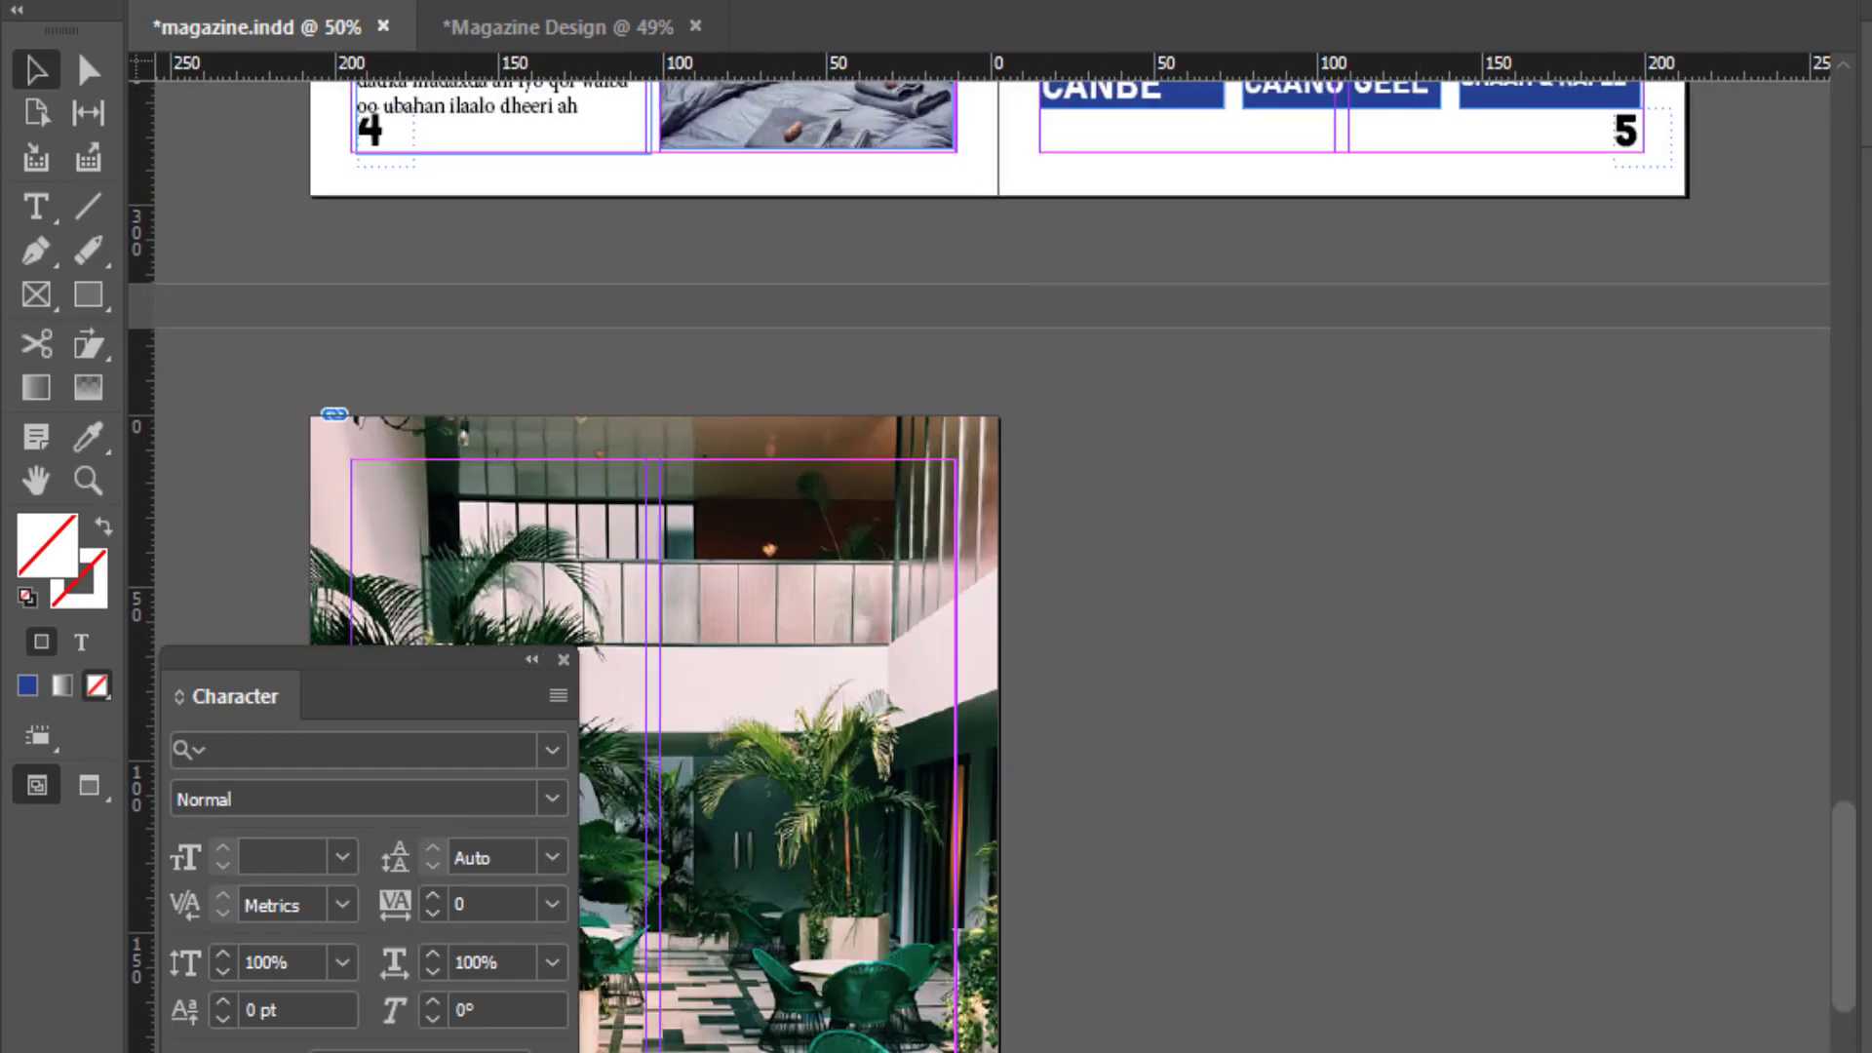
scroll(1520, 926, left, 5)
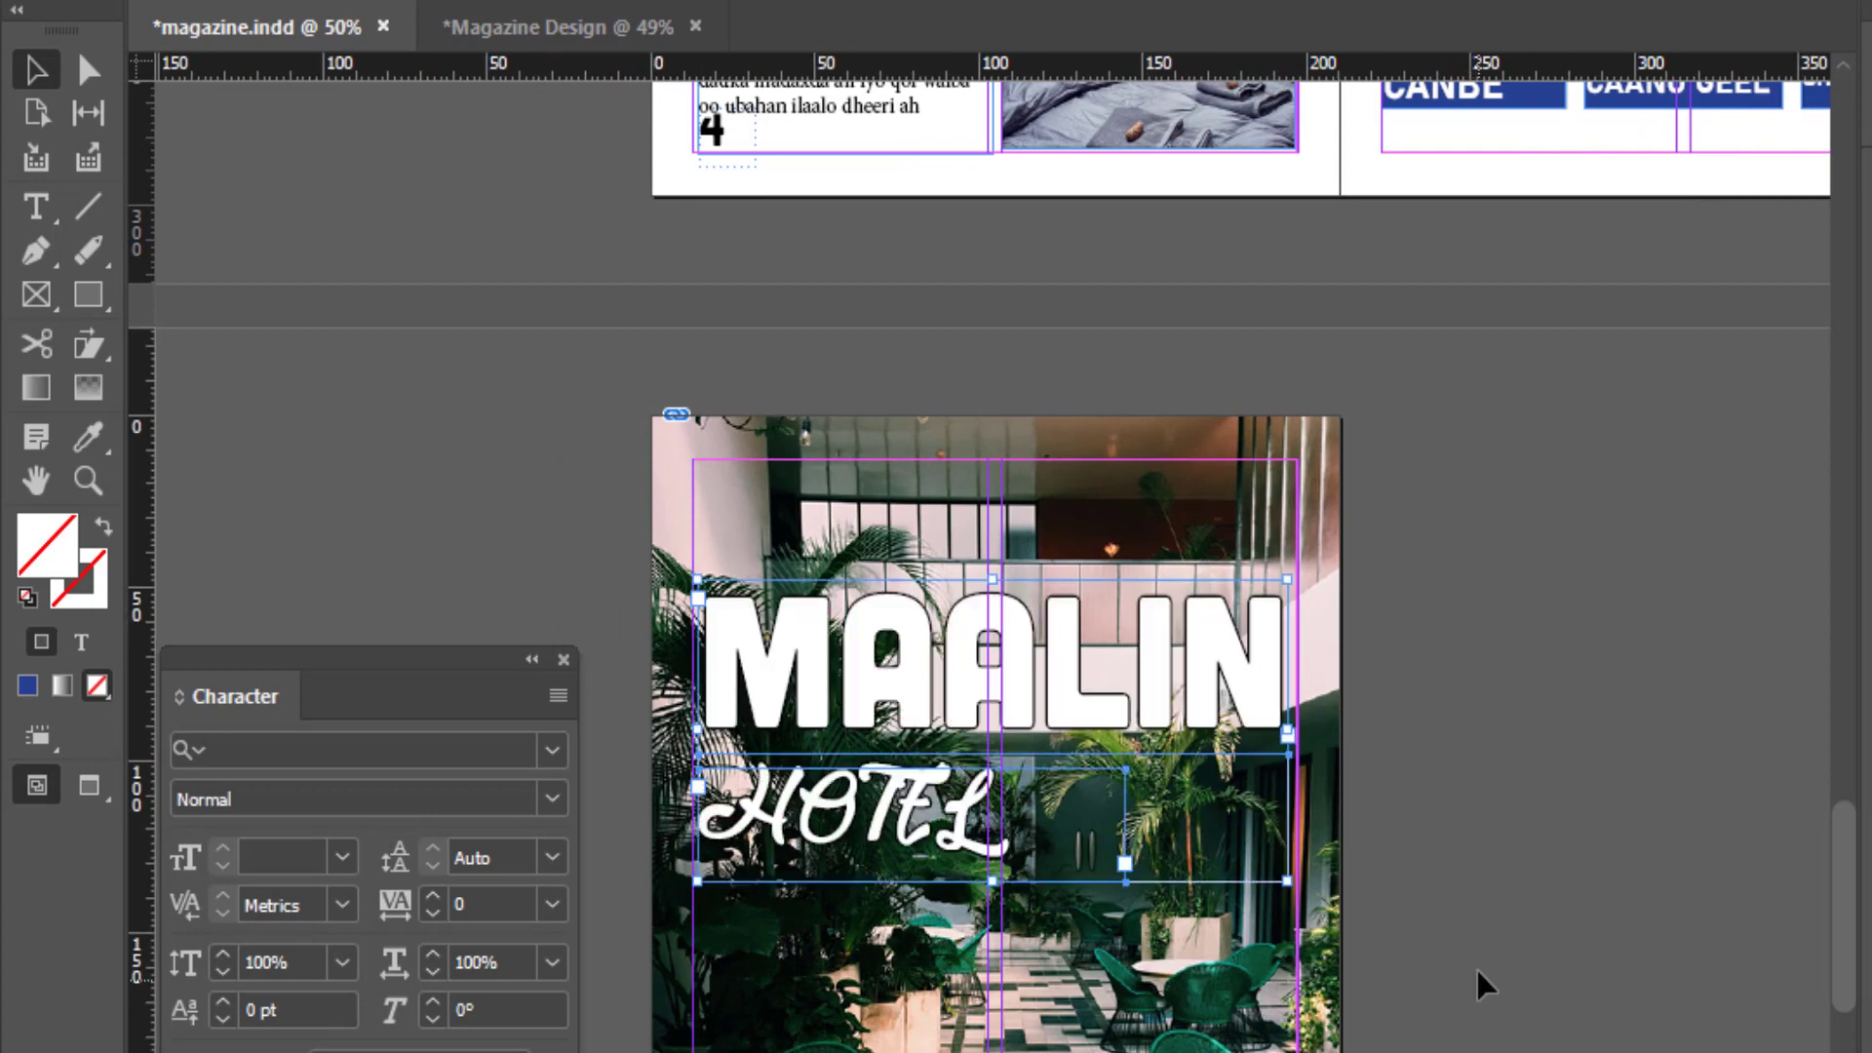
Step: Move the pasted MAALIN title down near the bottom of the back page
scroll(1477, 966, down, 5)
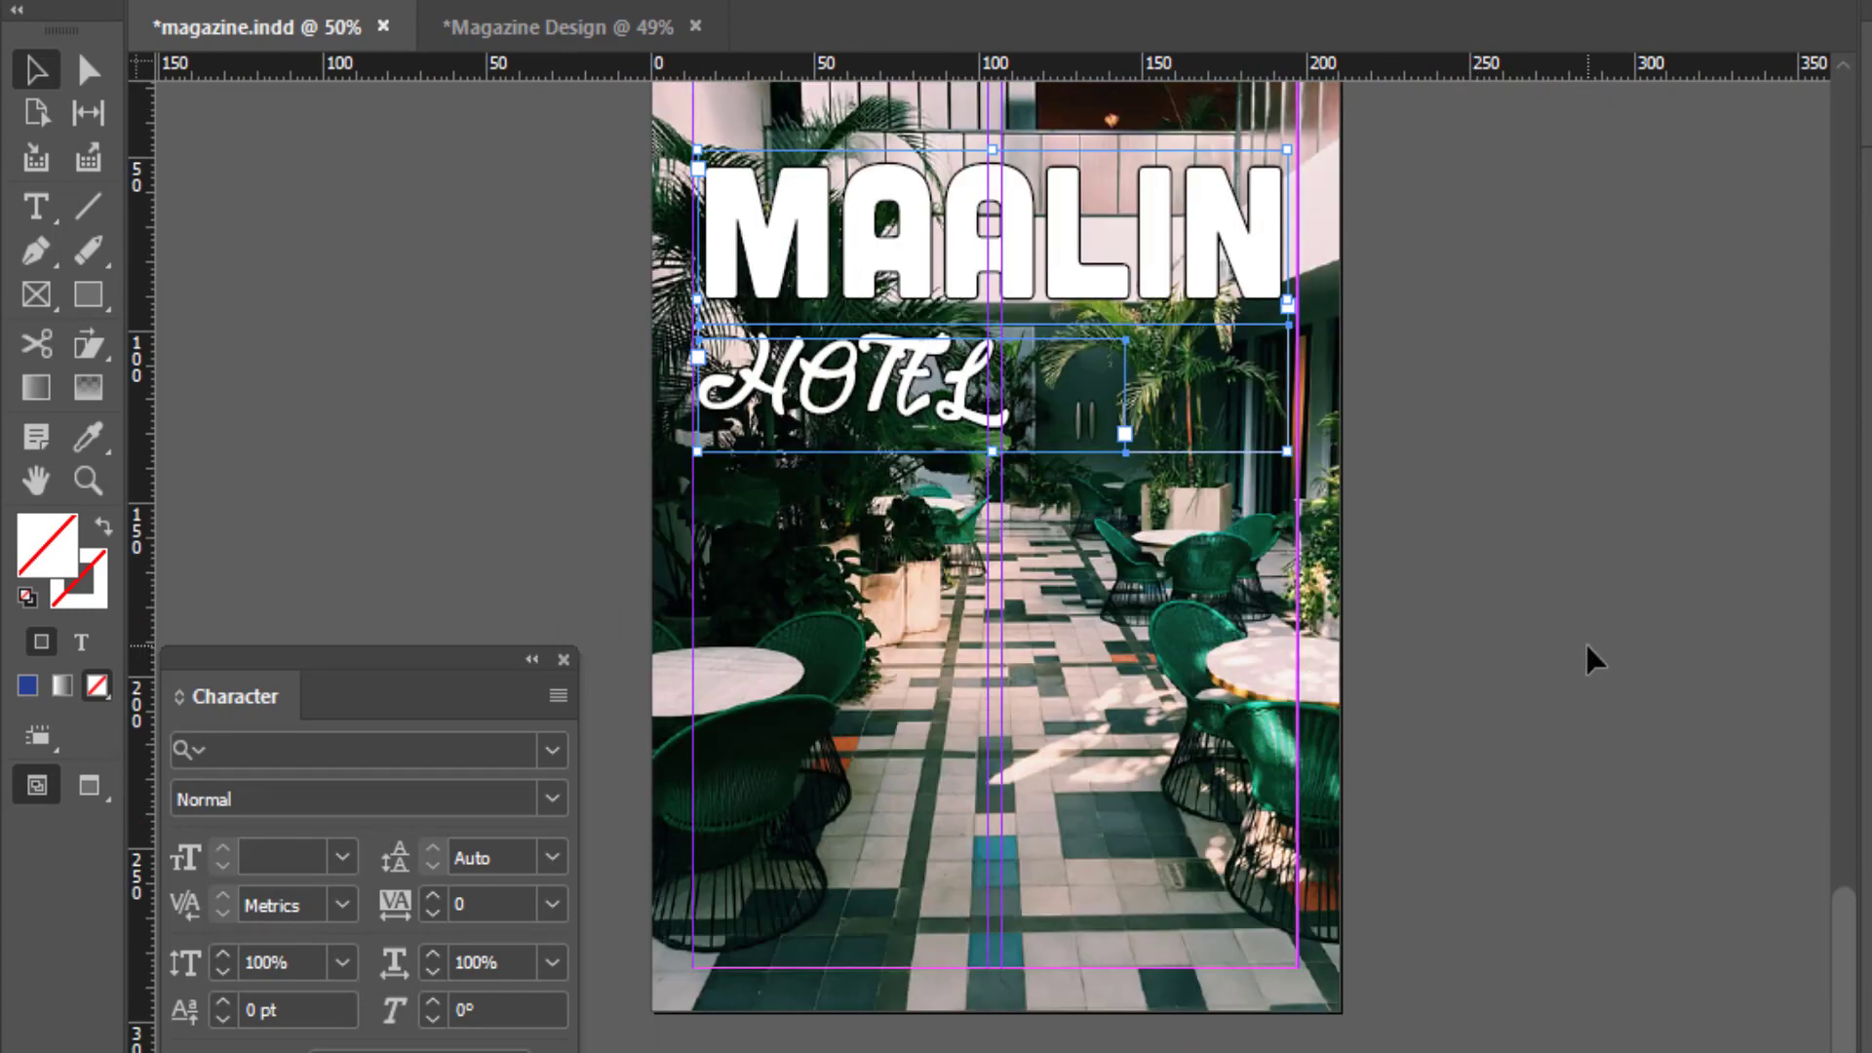
click(1552, 421)
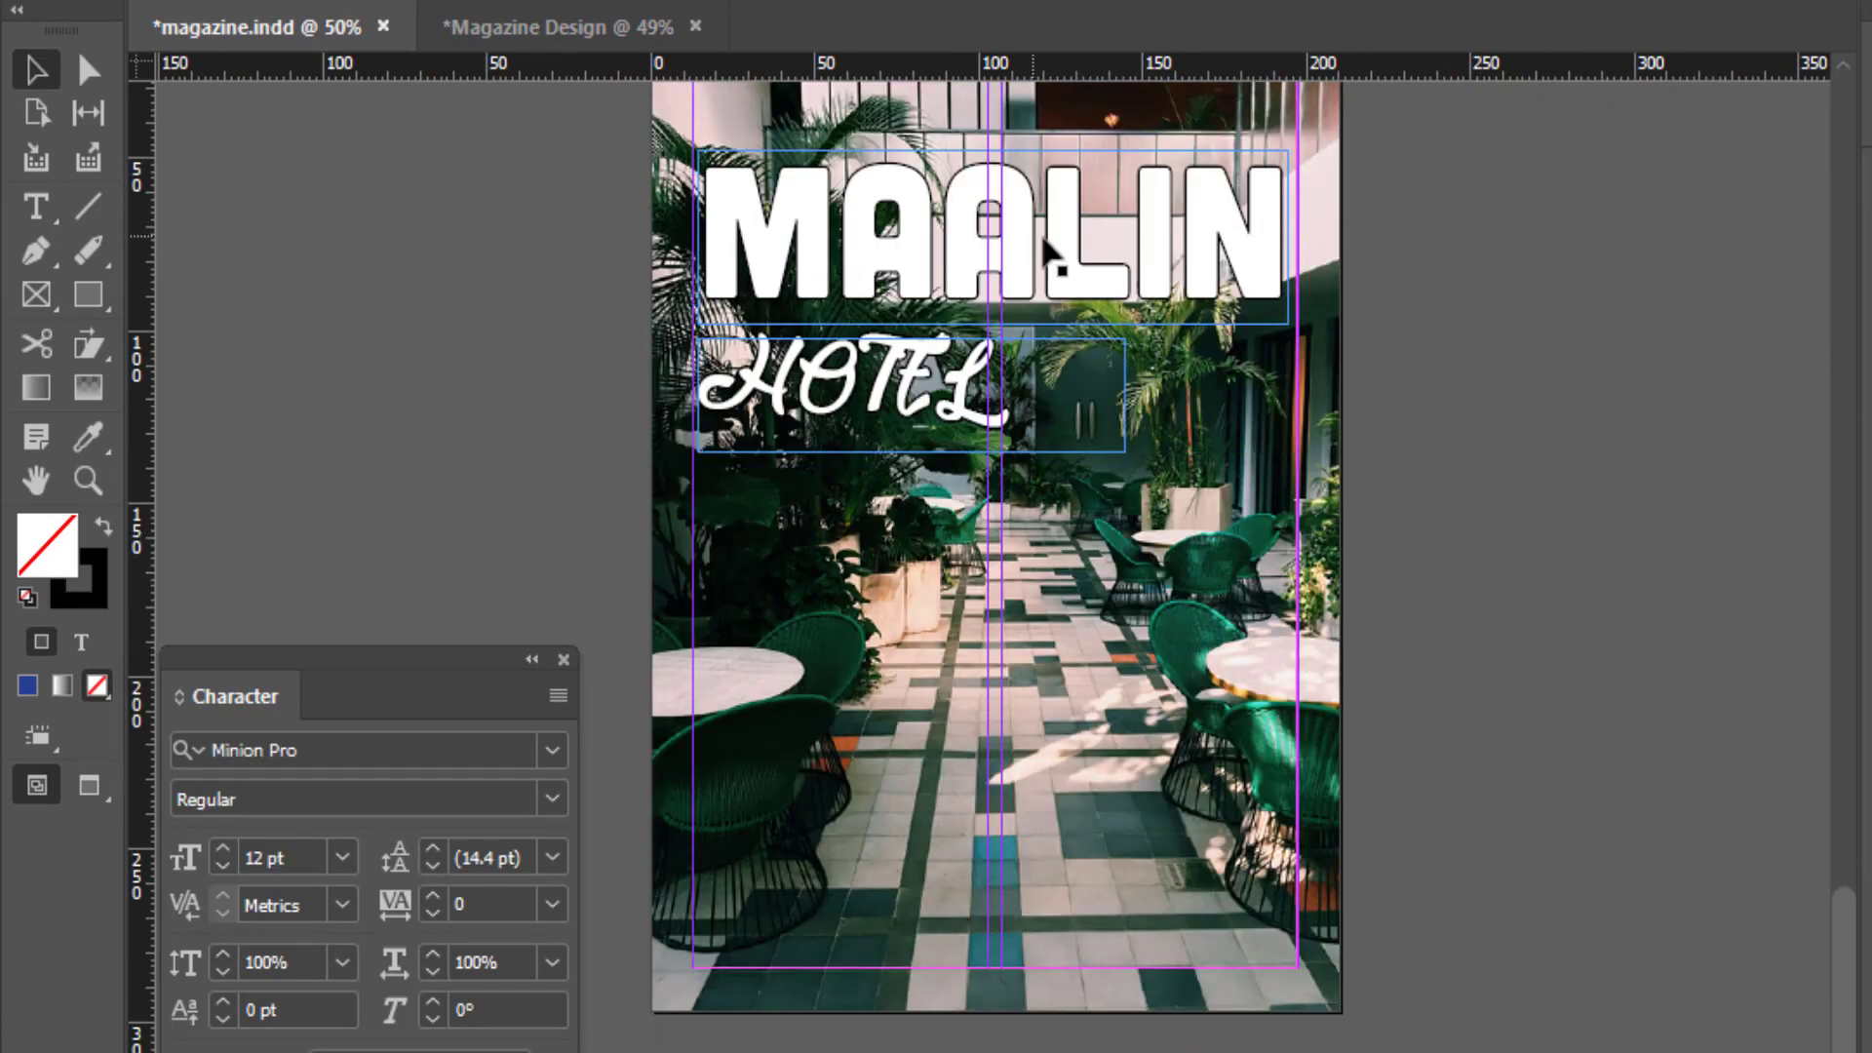
click(1068, 269)
drag(1068, 283, 1053, 910)
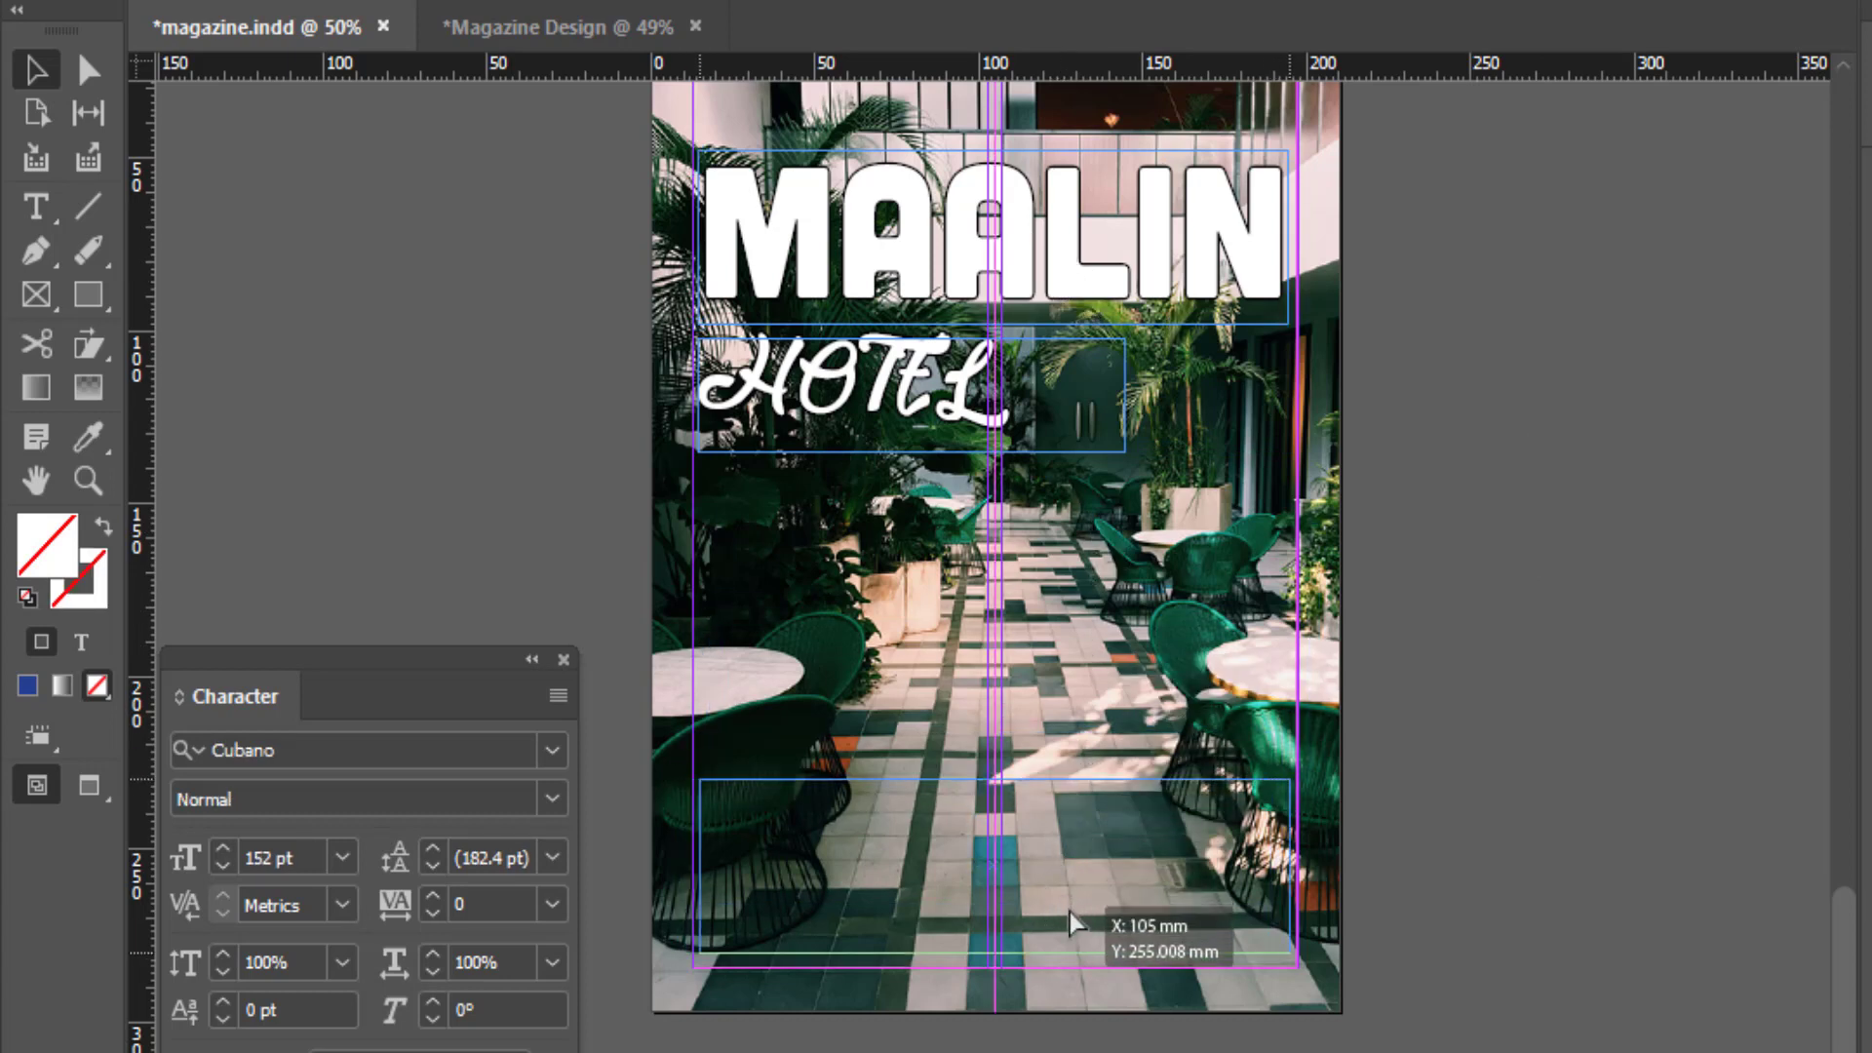
drag(1053, 909, 1023, 844)
Step: Enlarge the HOTEL text frame and select the word HOTEL for formatting
click(1404, 627)
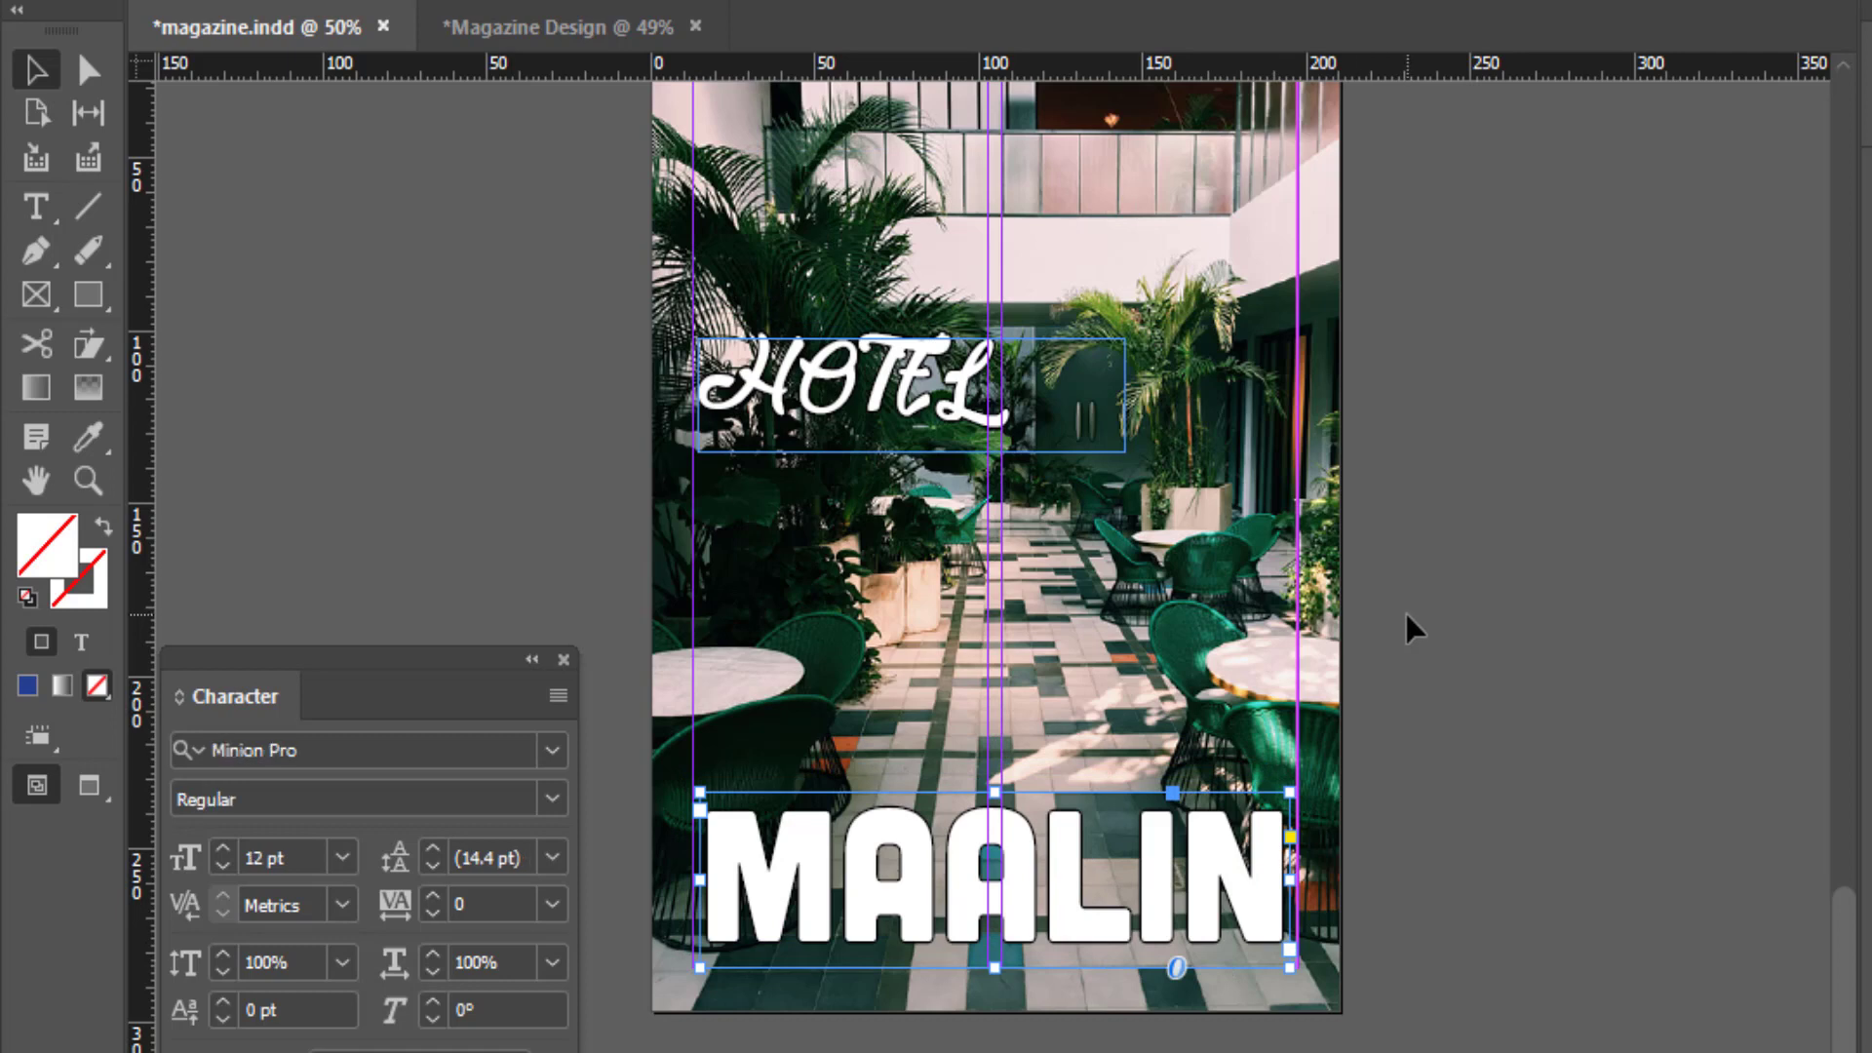
click(836, 380)
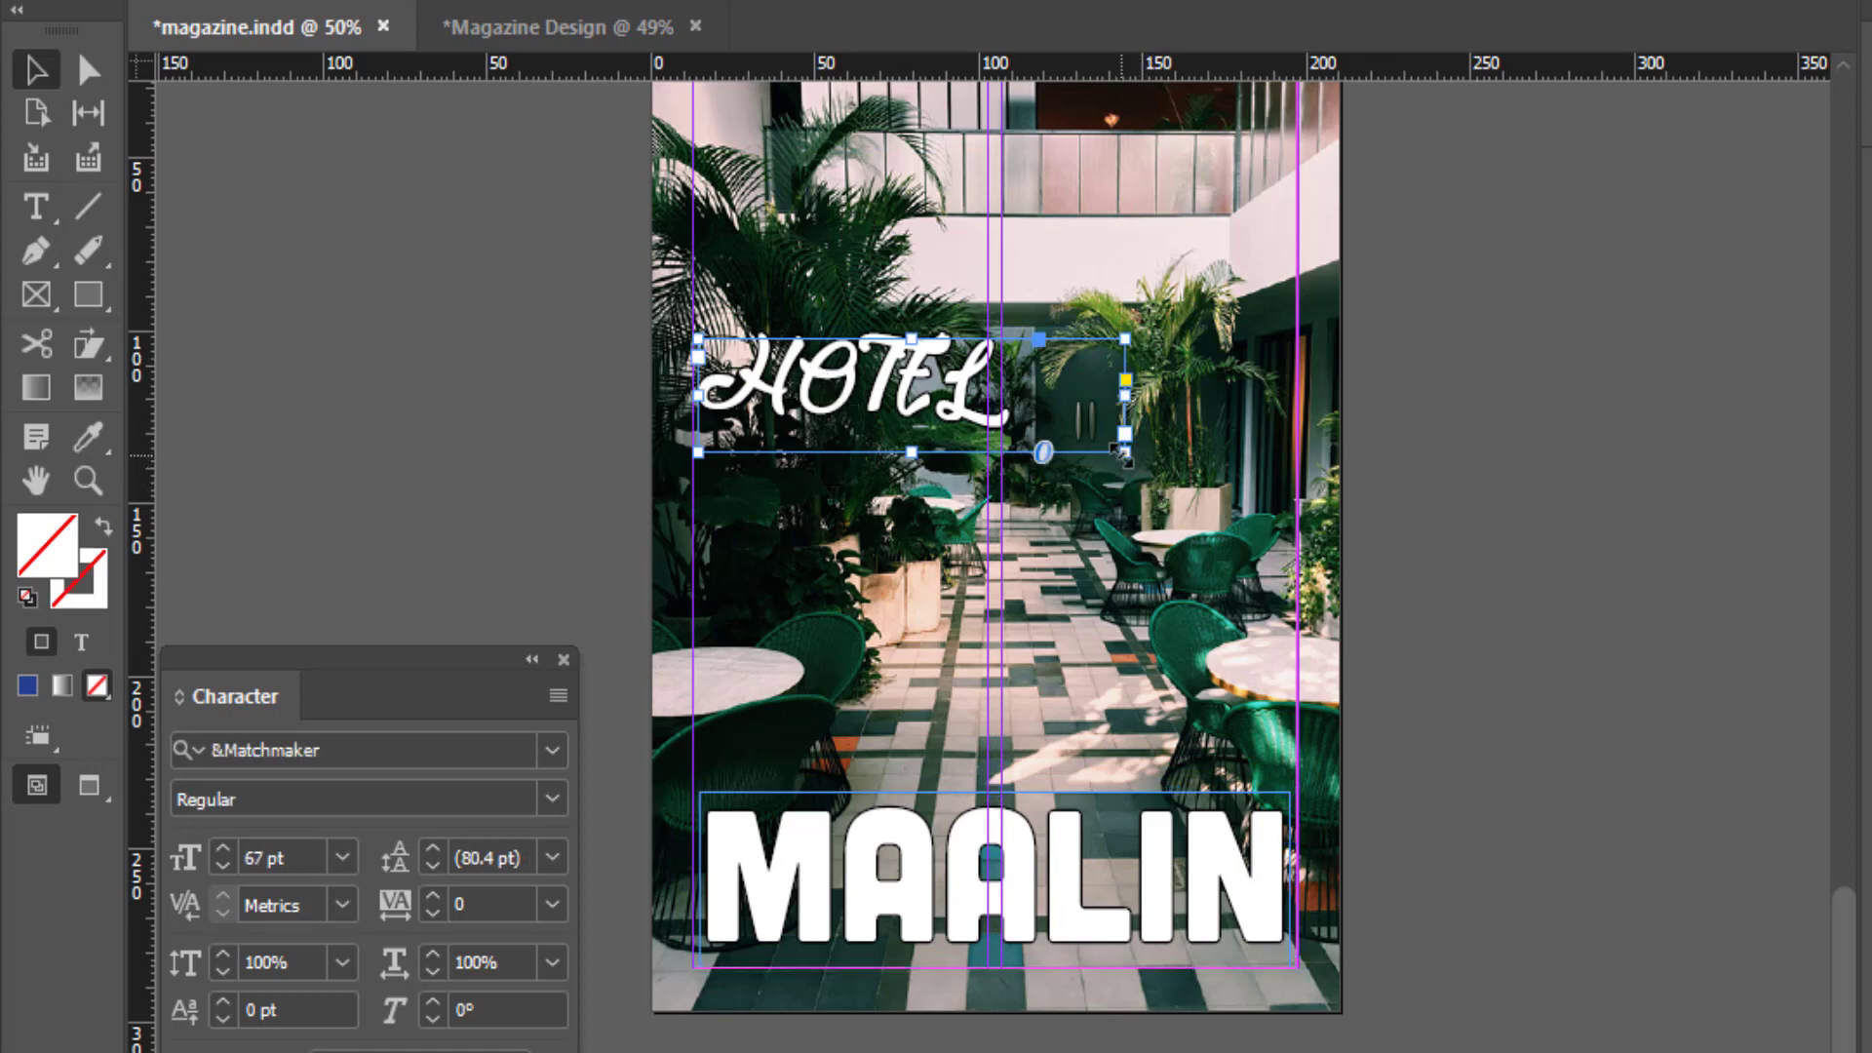
drag(1126, 451, 1279, 664)
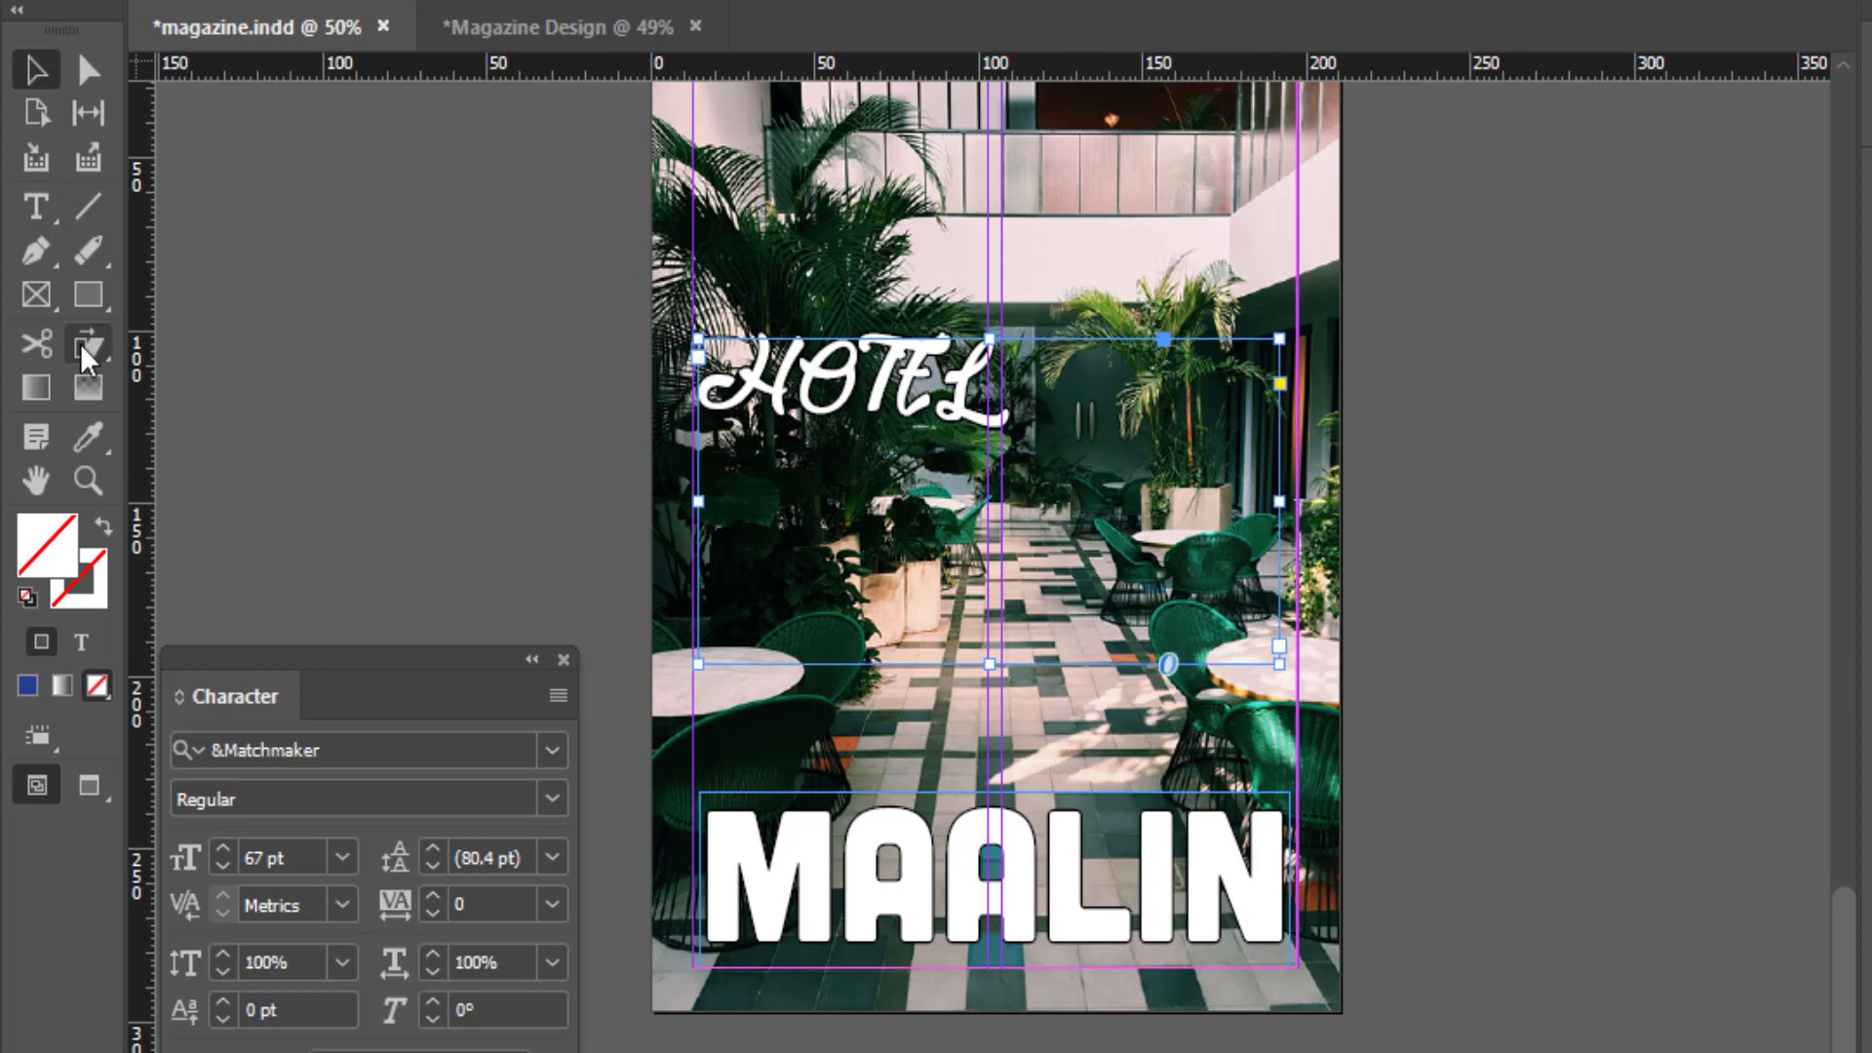
click(35, 206)
drag(1037, 429, 694, 385)
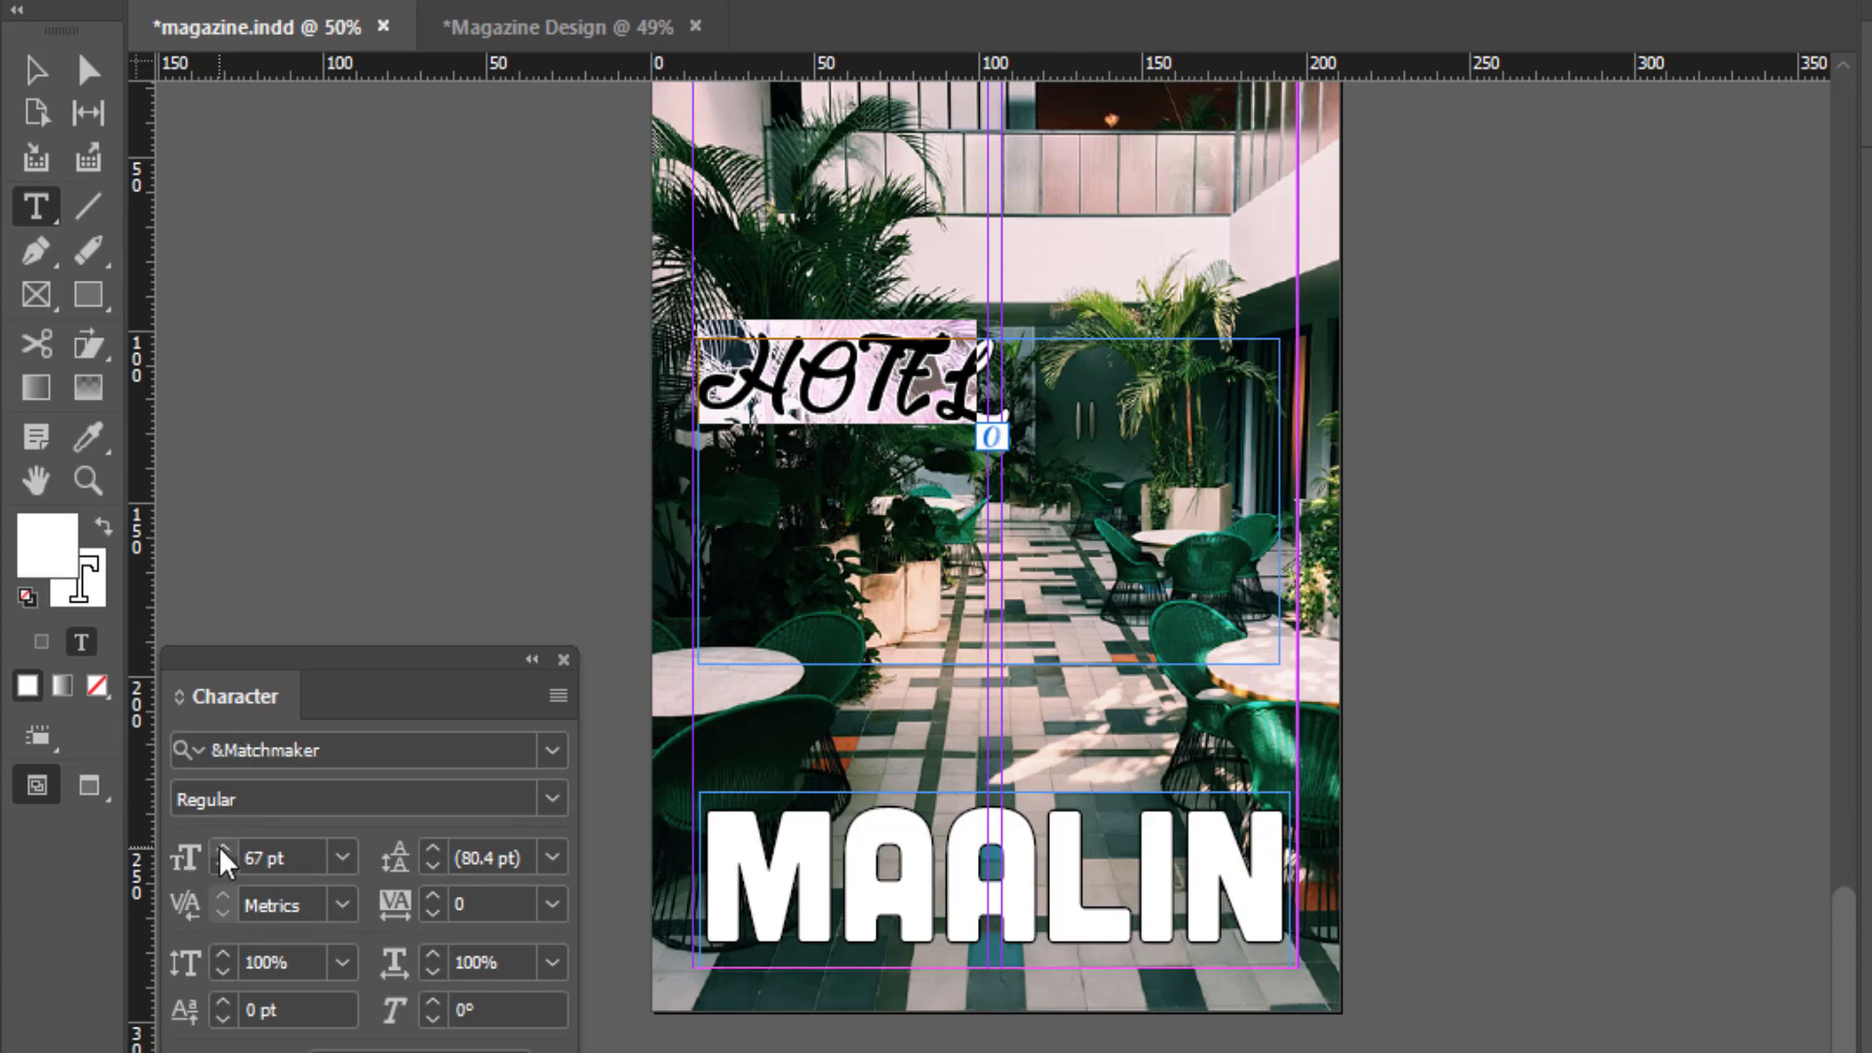
Step: Increase the HOTEL font size to 124 pt
click(223, 850)
click(223, 850)
click(223, 850)
click(223, 850)
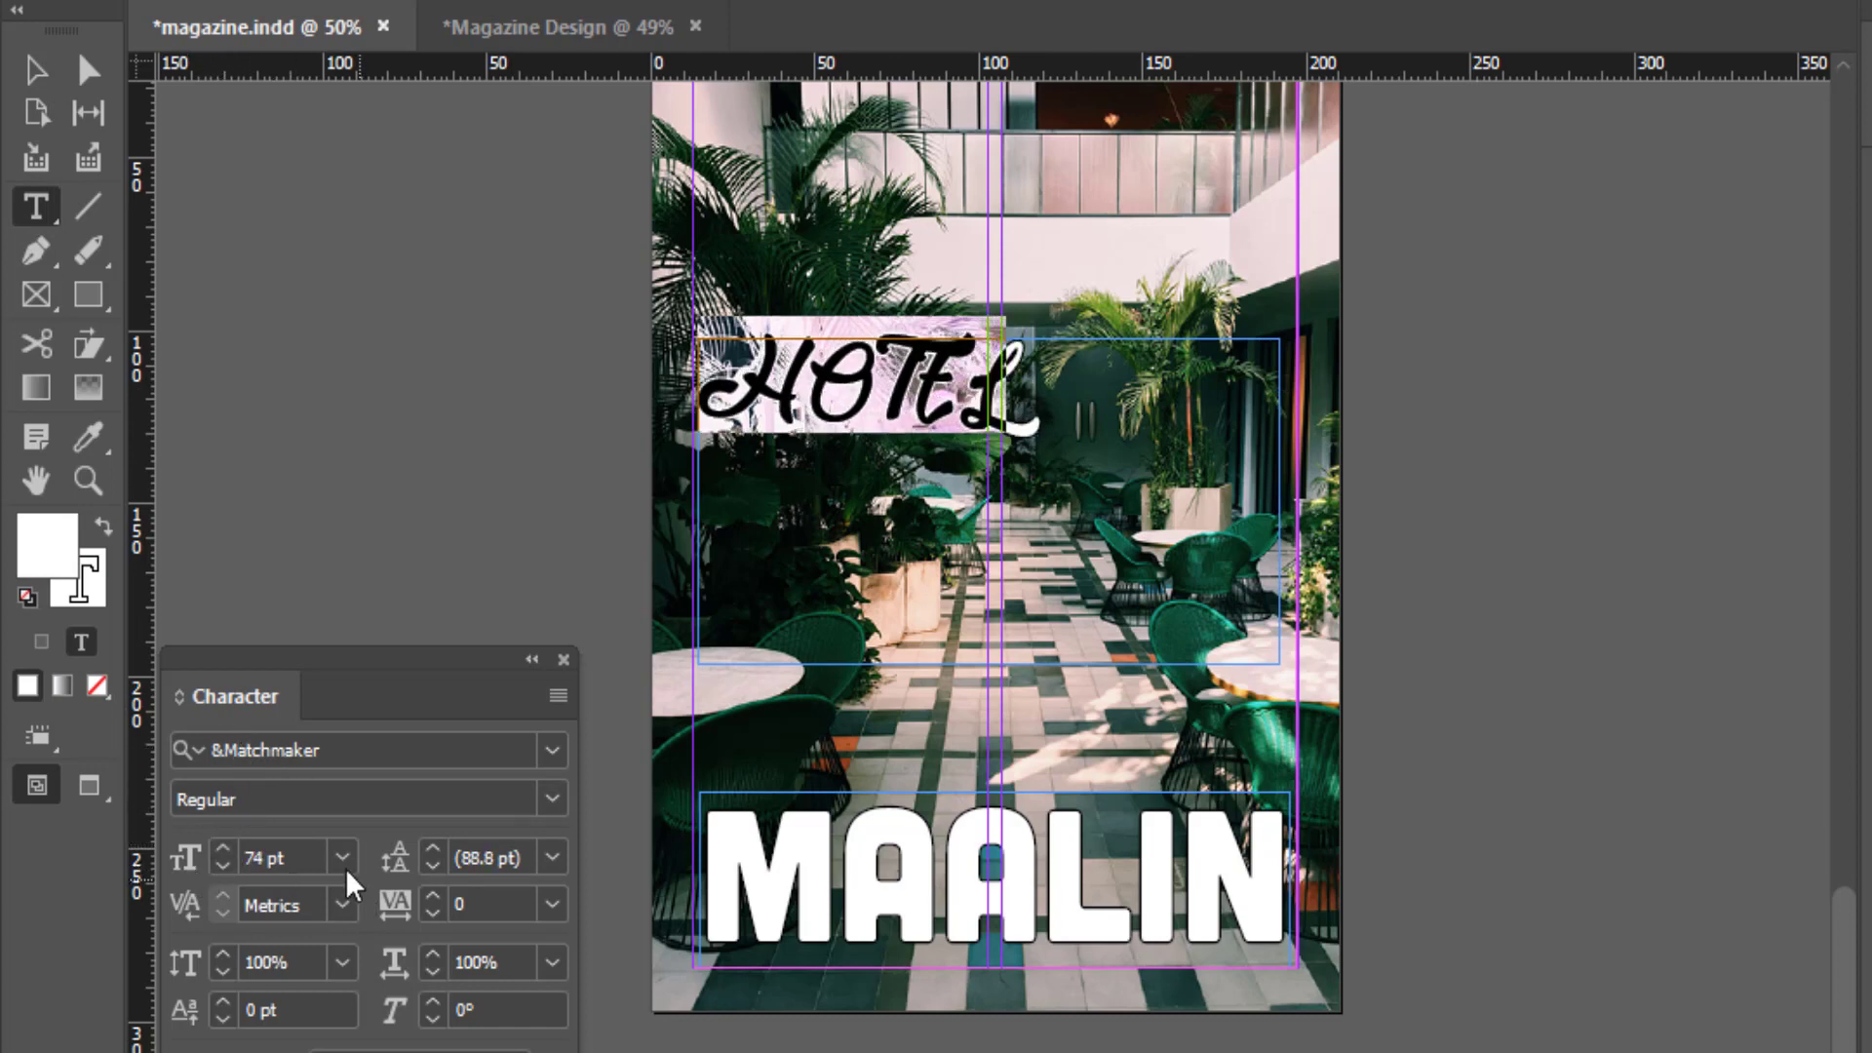
click(223, 851)
click(223, 850)
click(223, 849)
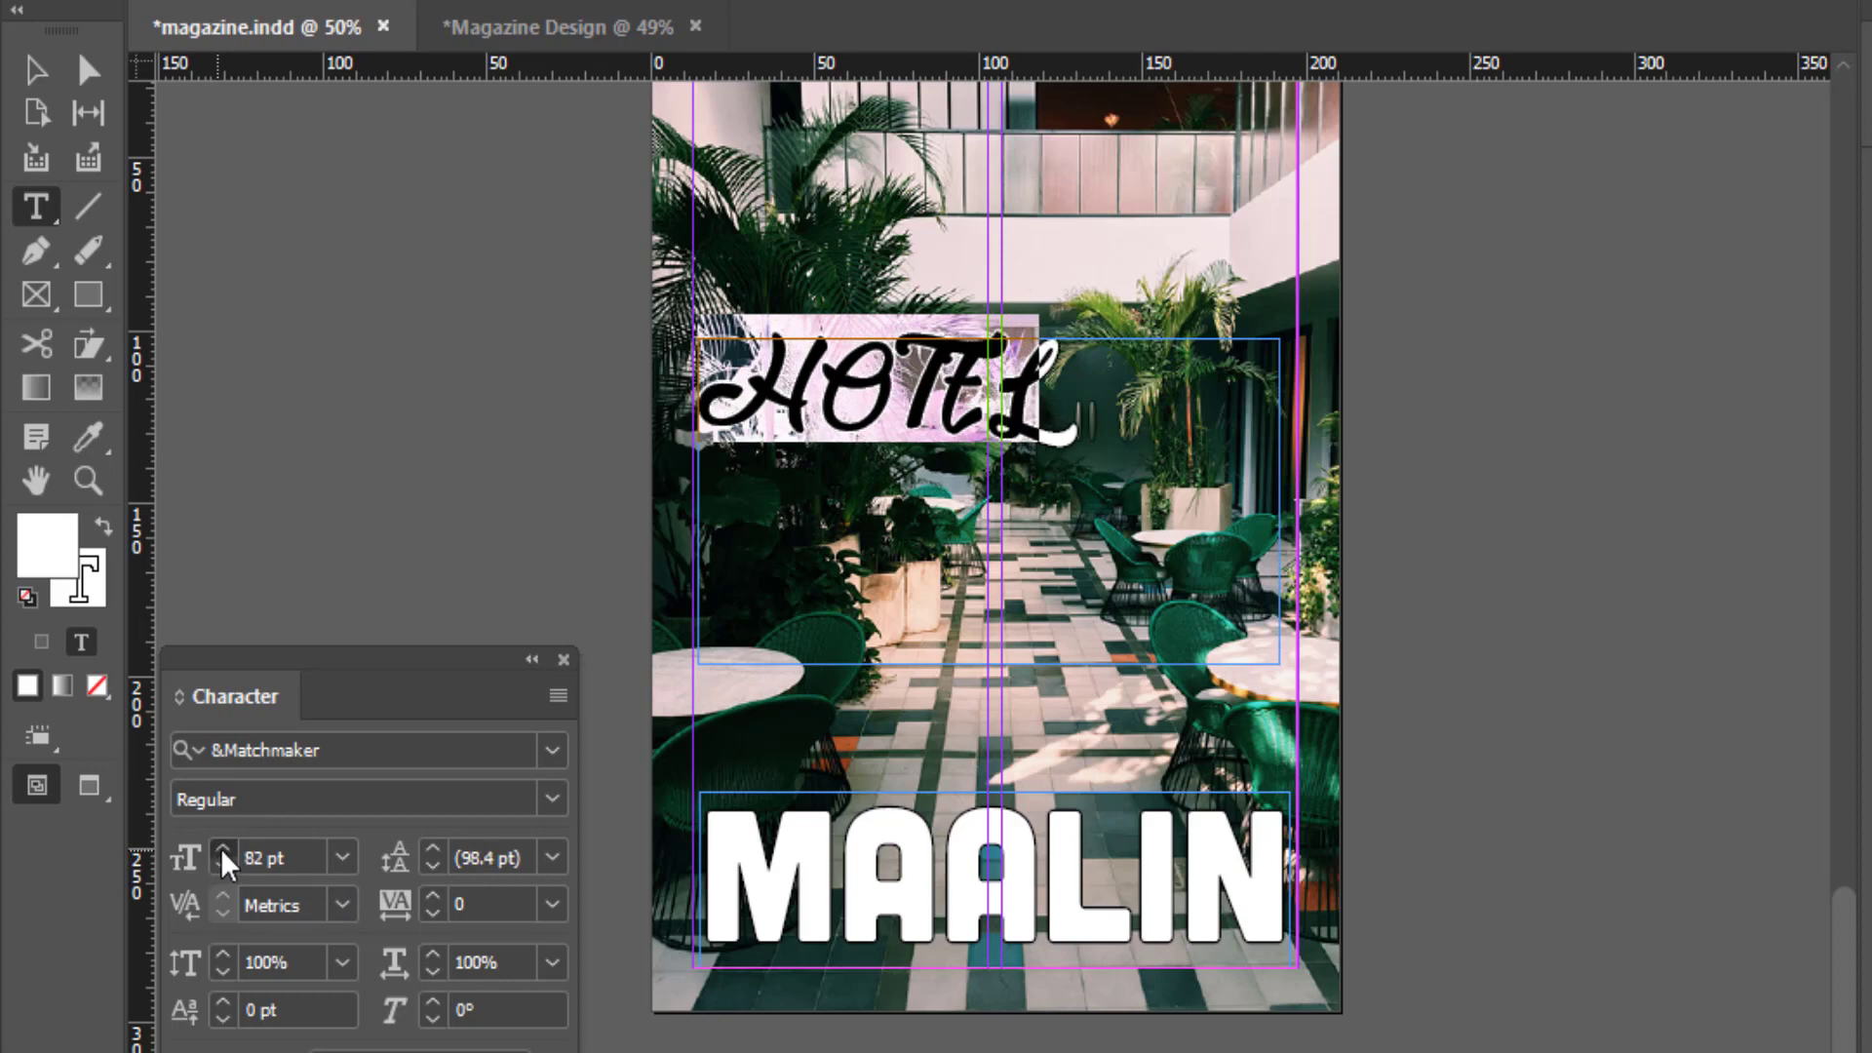
click(223, 850)
click(223, 849)
click(232, 848)
click(232, 848)
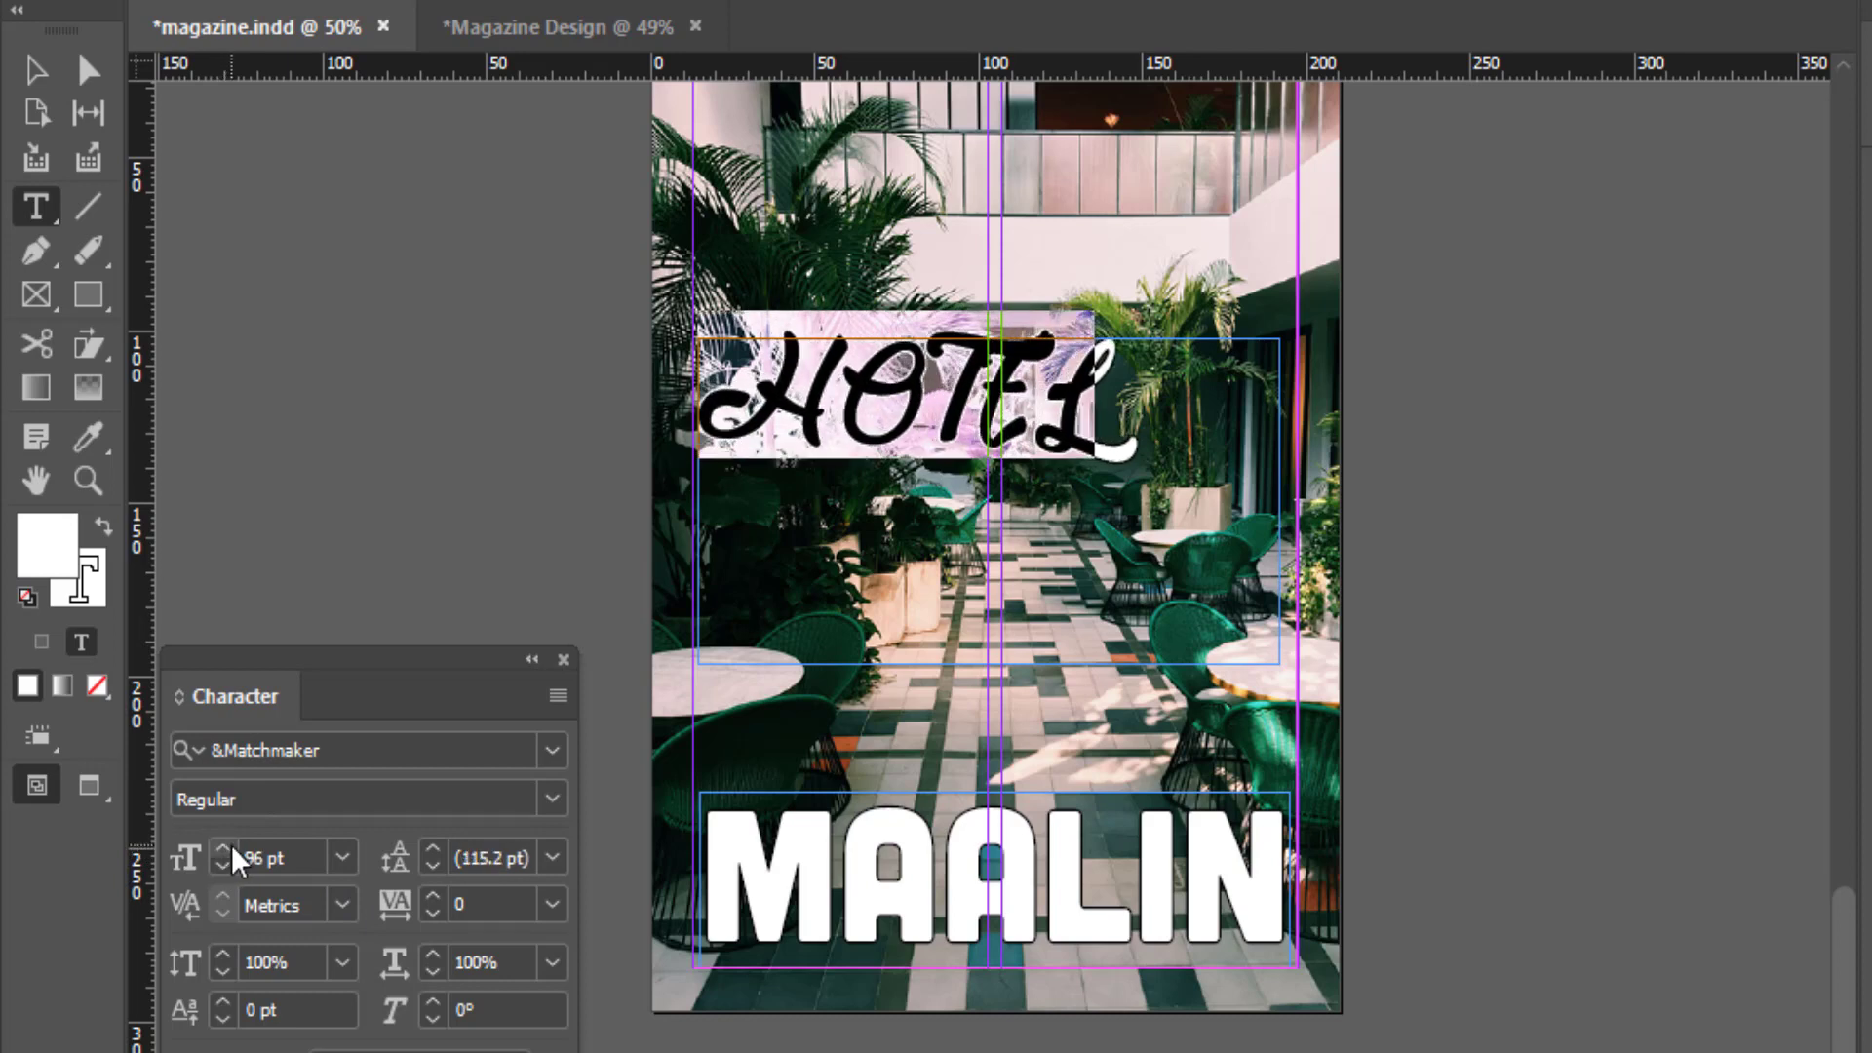
click(232, 849)
click(234, 848)
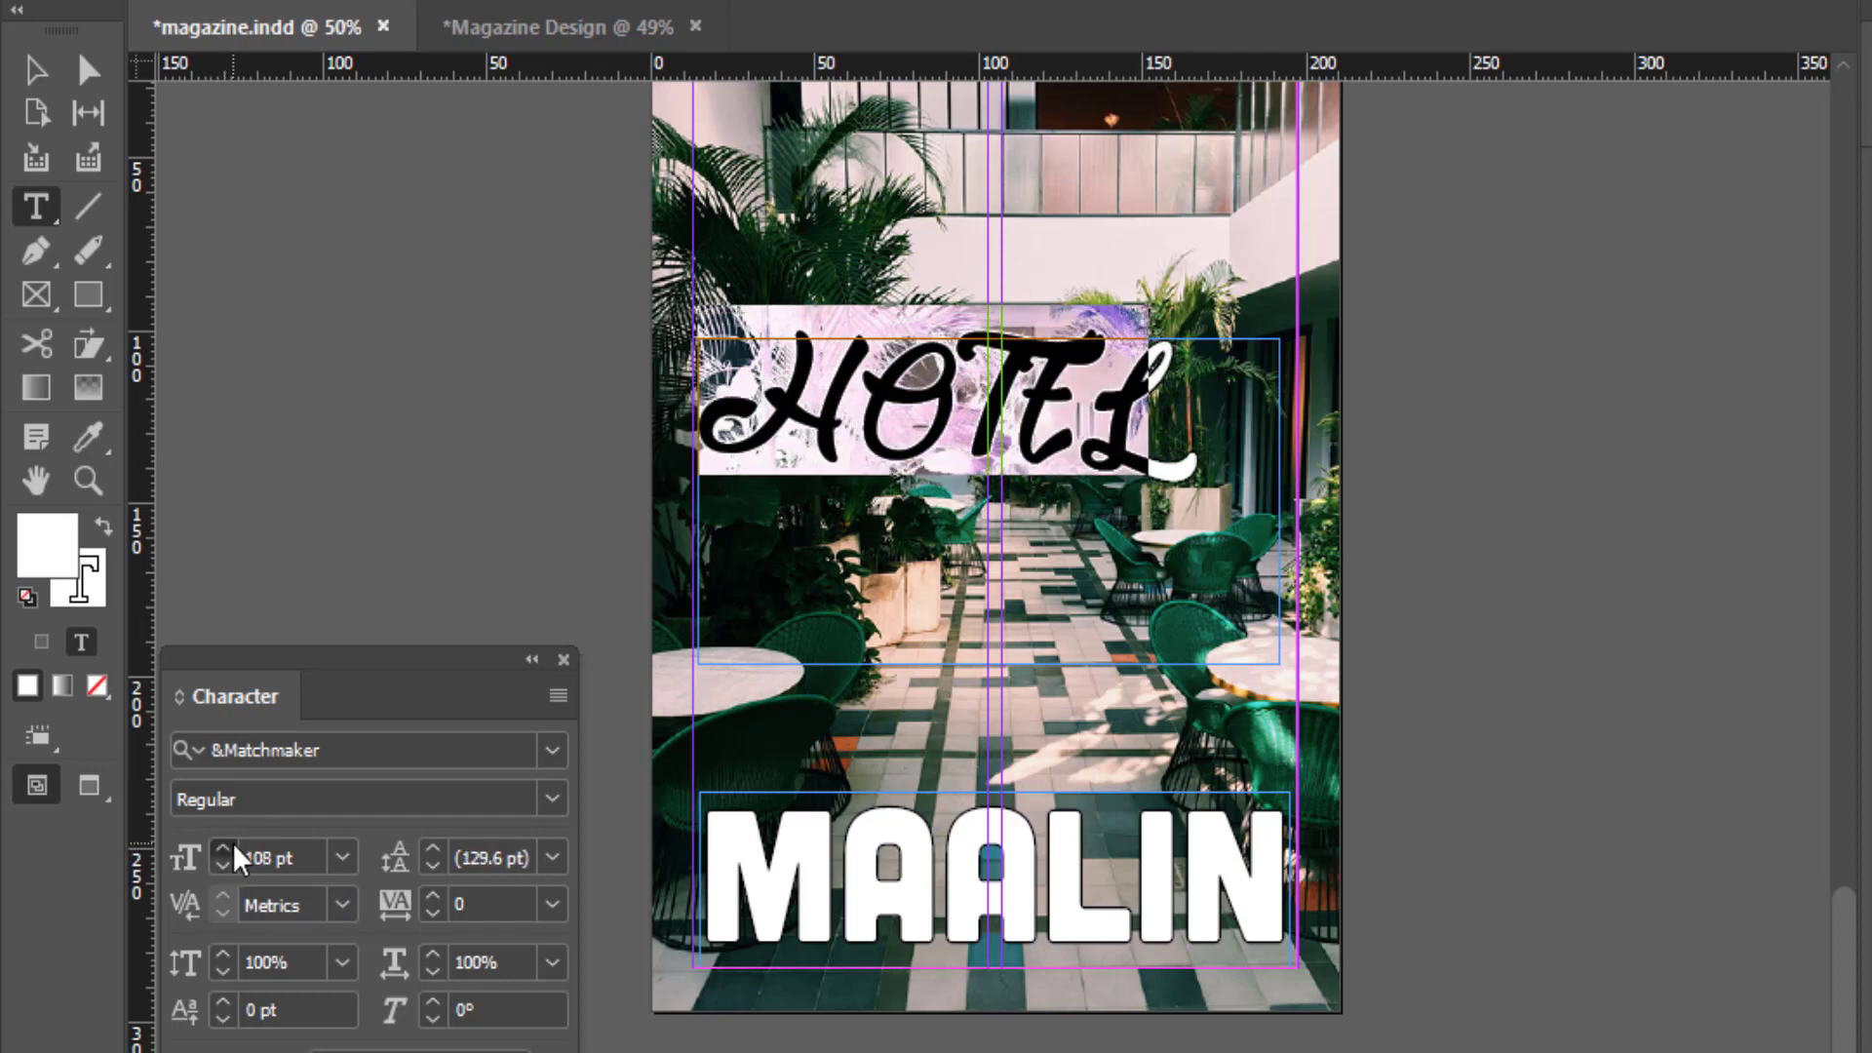
click(234, 848)
click(223, 848)
click(224, 848)
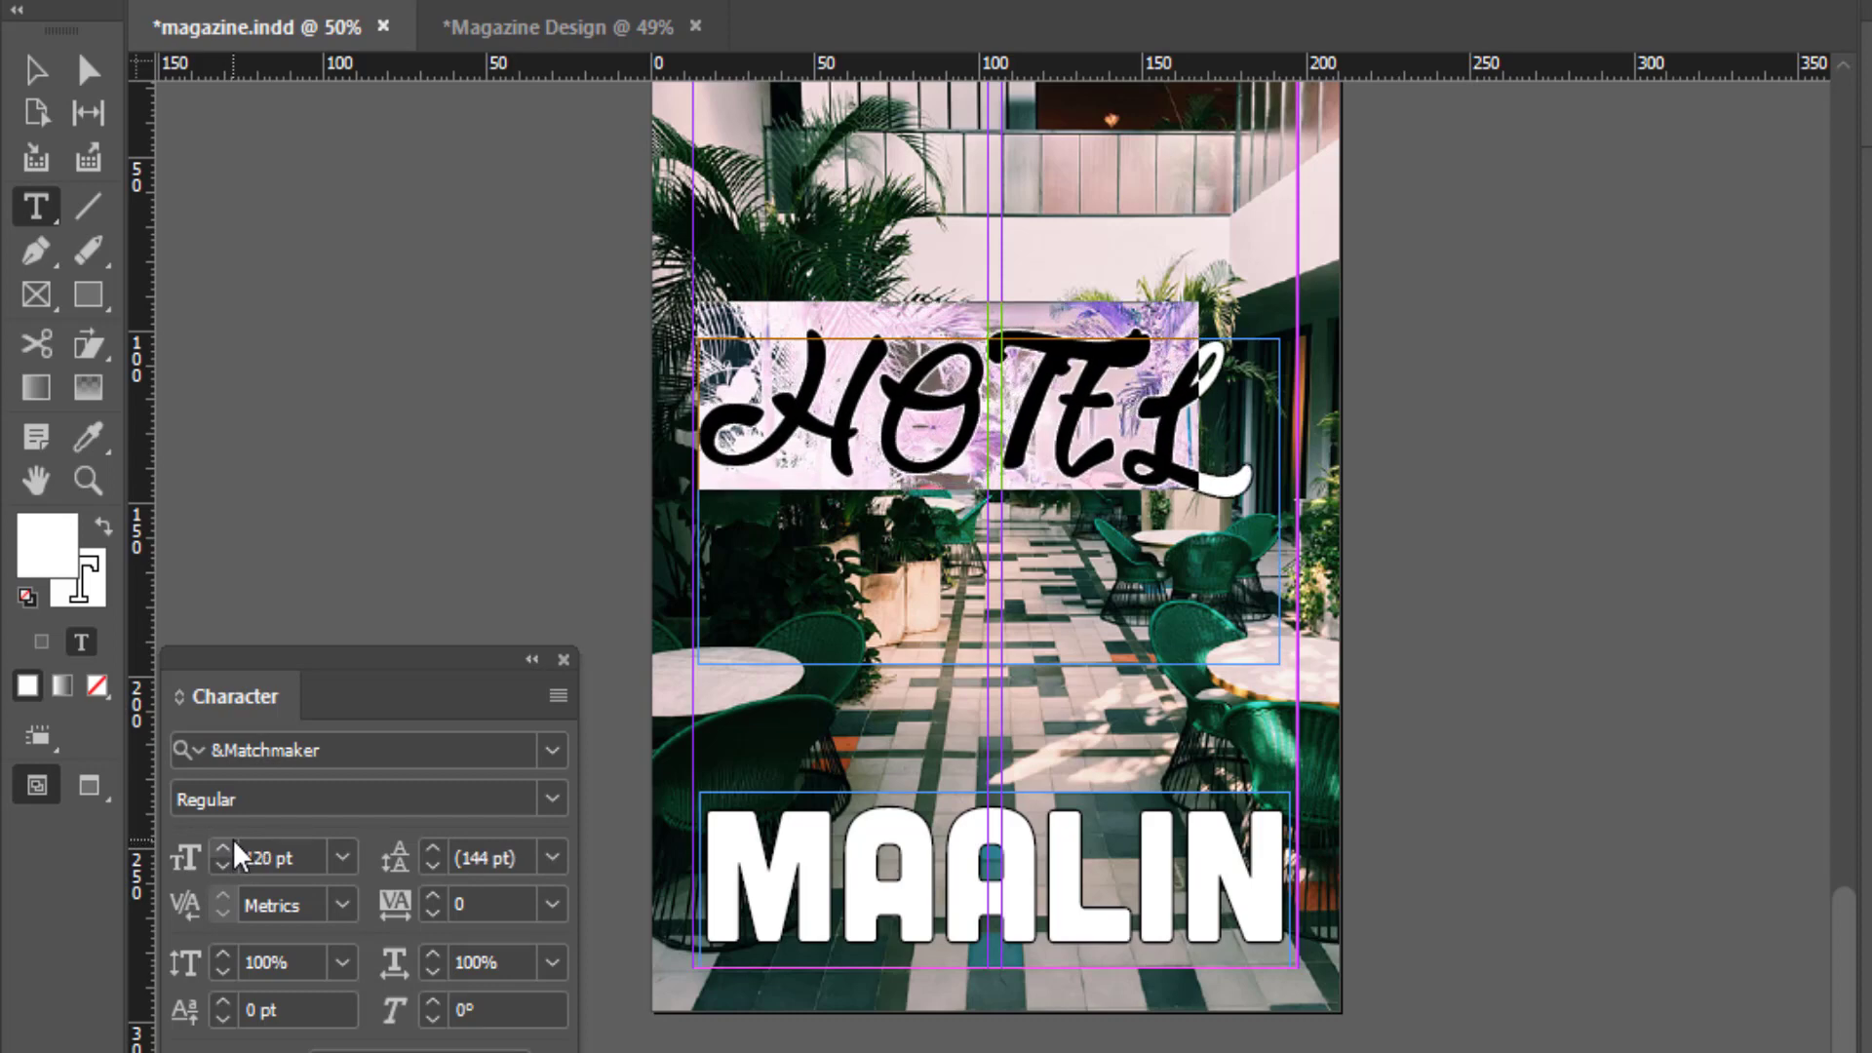
click(223, 848)
click(223, 848)
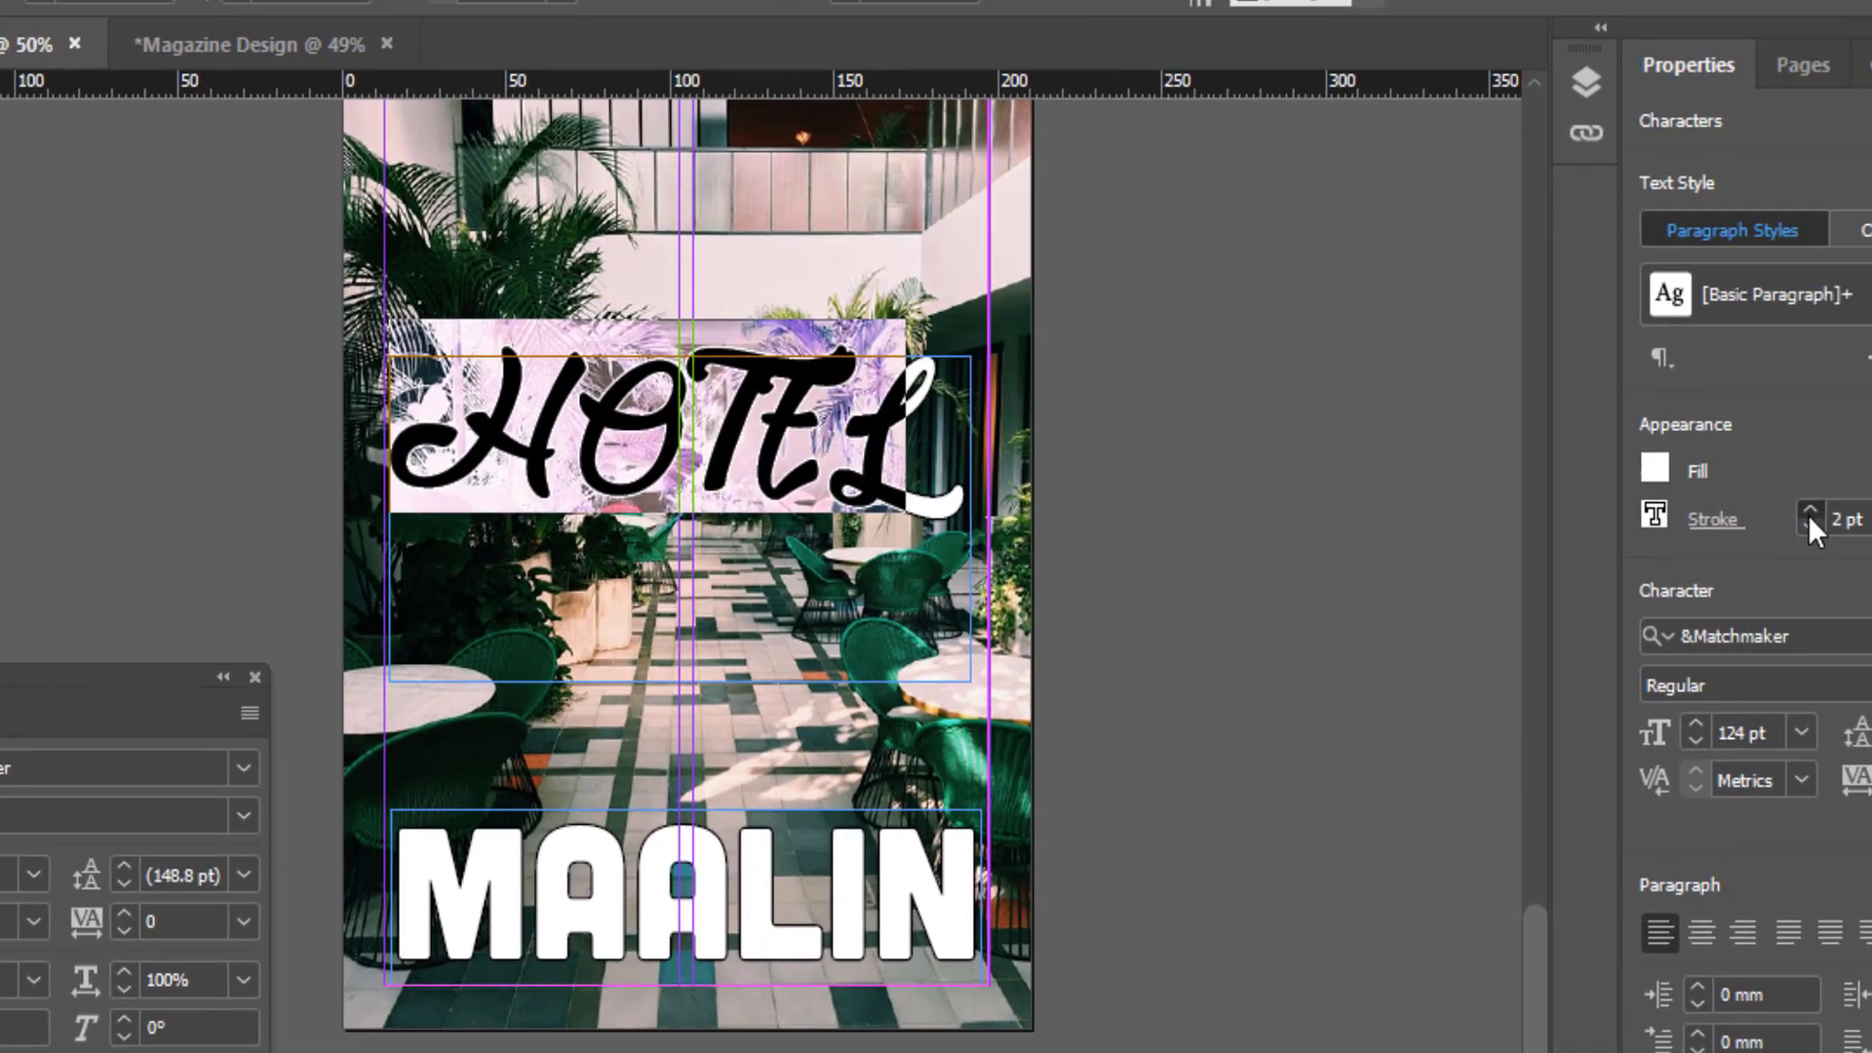
Step: Give HOTEL a 2 pt black outline and move it higher on the page
click(1628, 525)
click(1628, 525)
click(1628, 524)
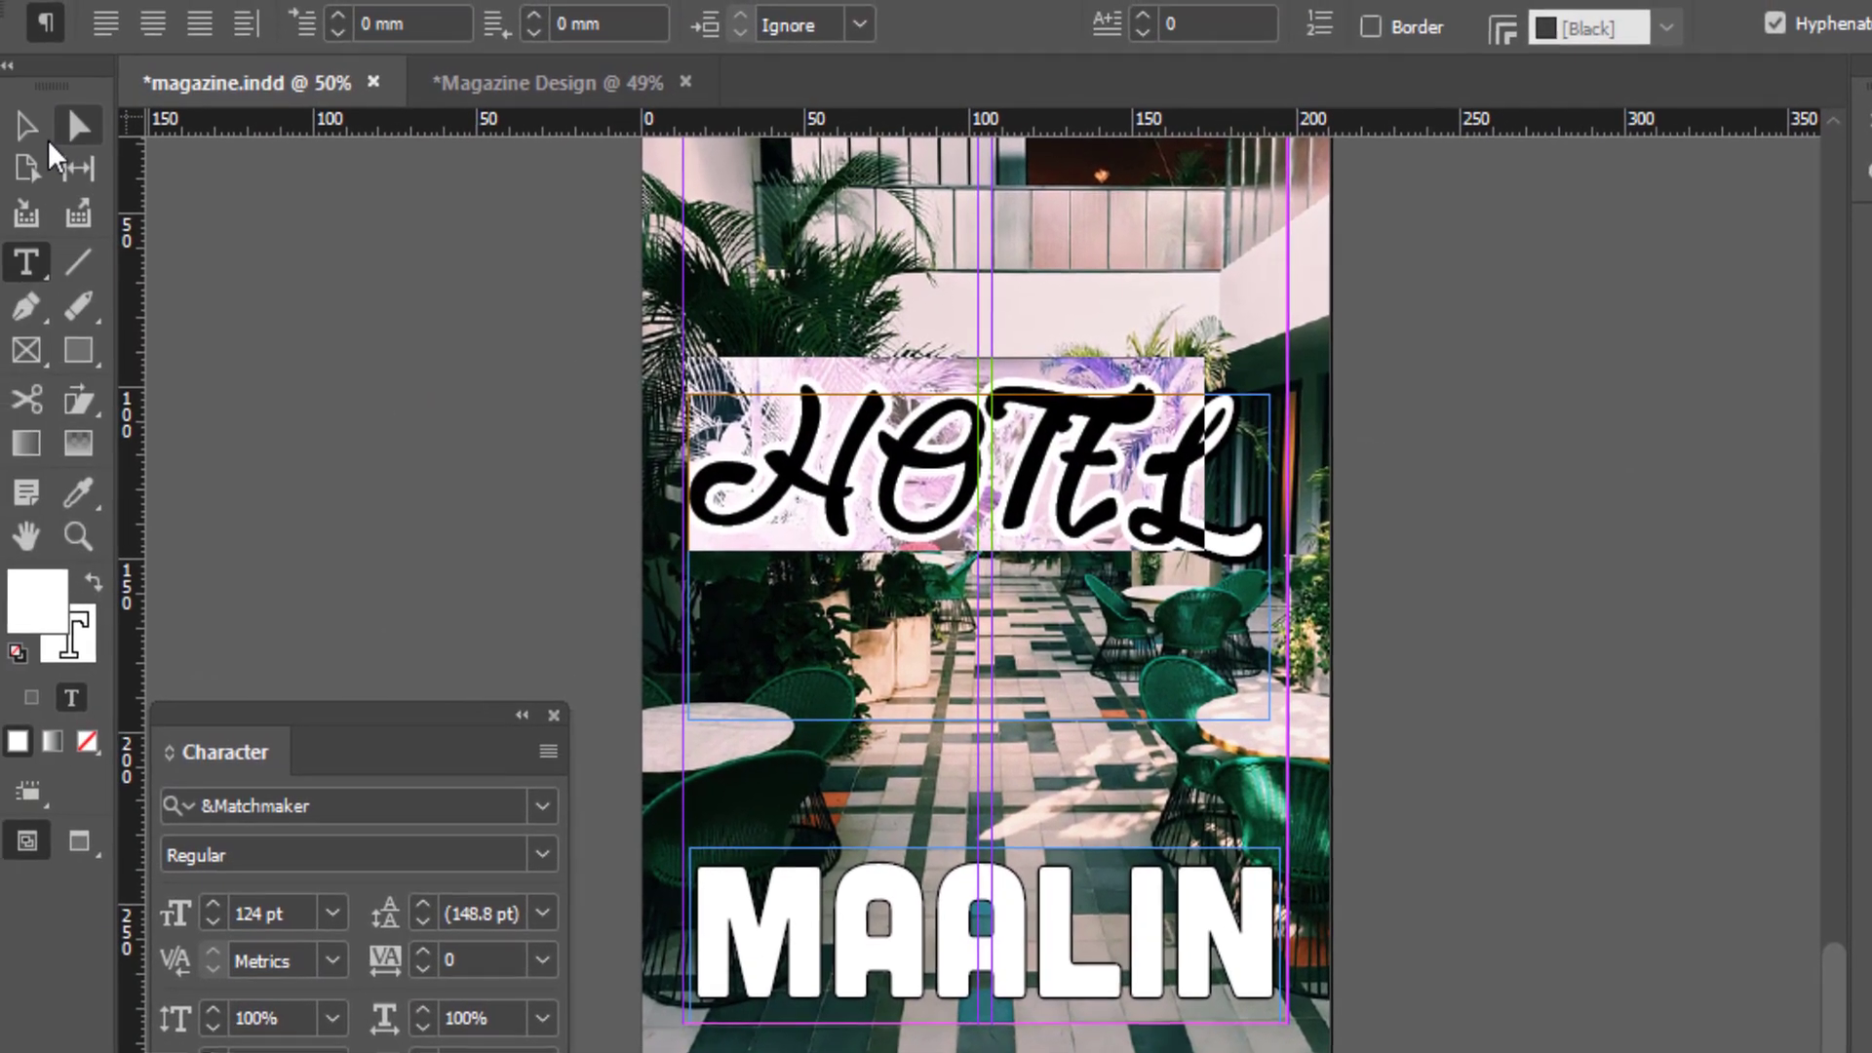
click(37, 127)
click(1418, 477)
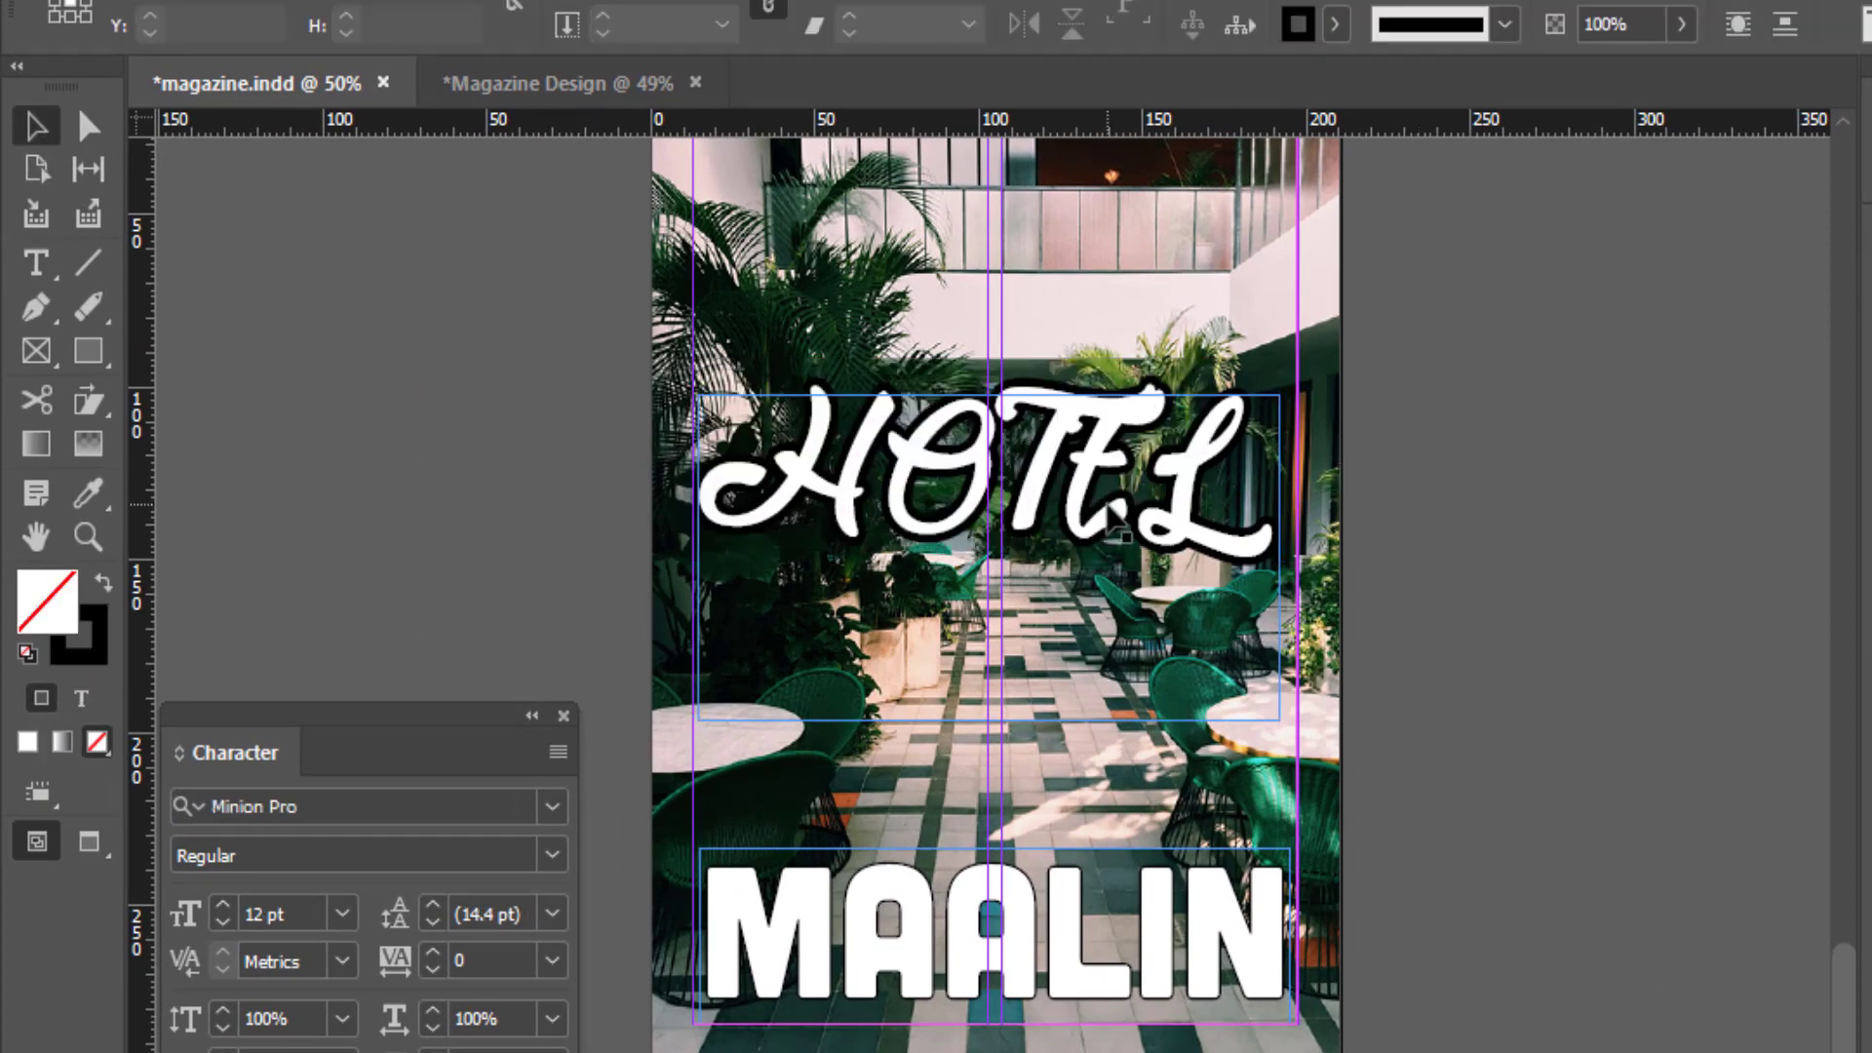
drag(1090, 493, 1107, 327)
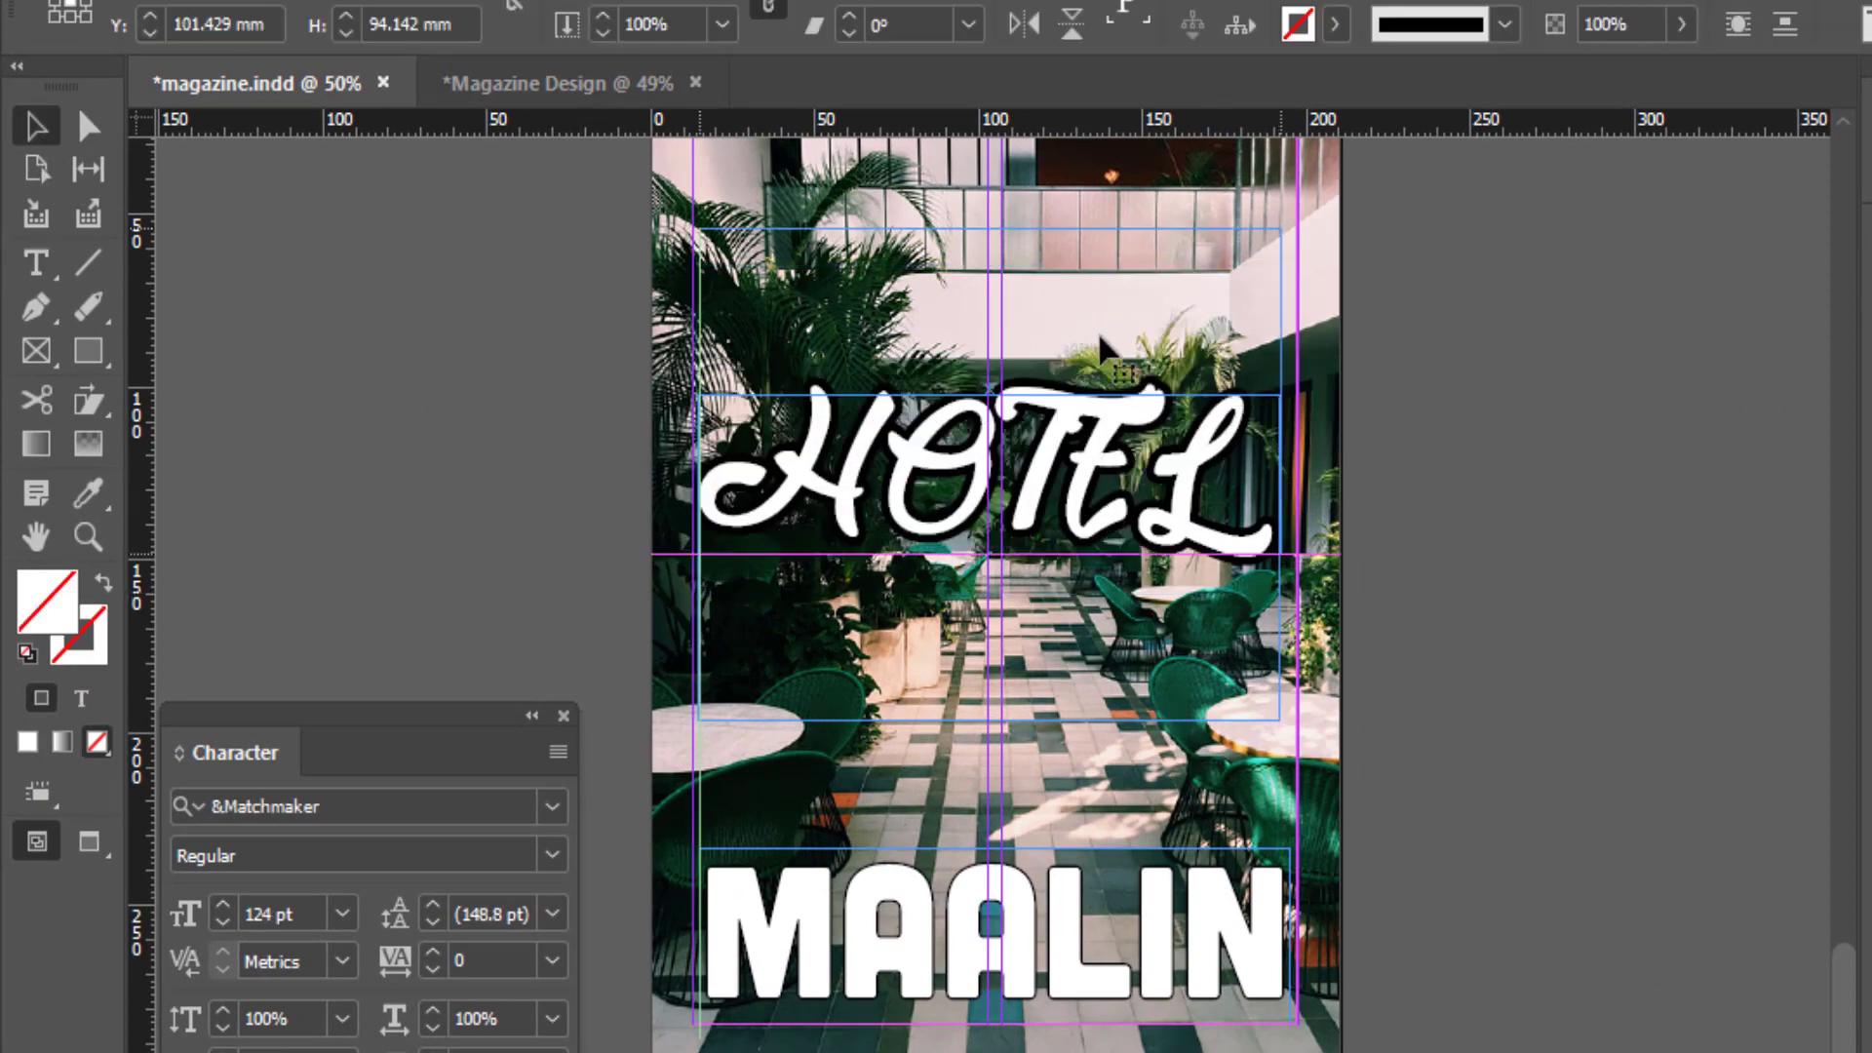
scroll(1107, 410, up, 3)
drag(1077, 565, 1079, 494)
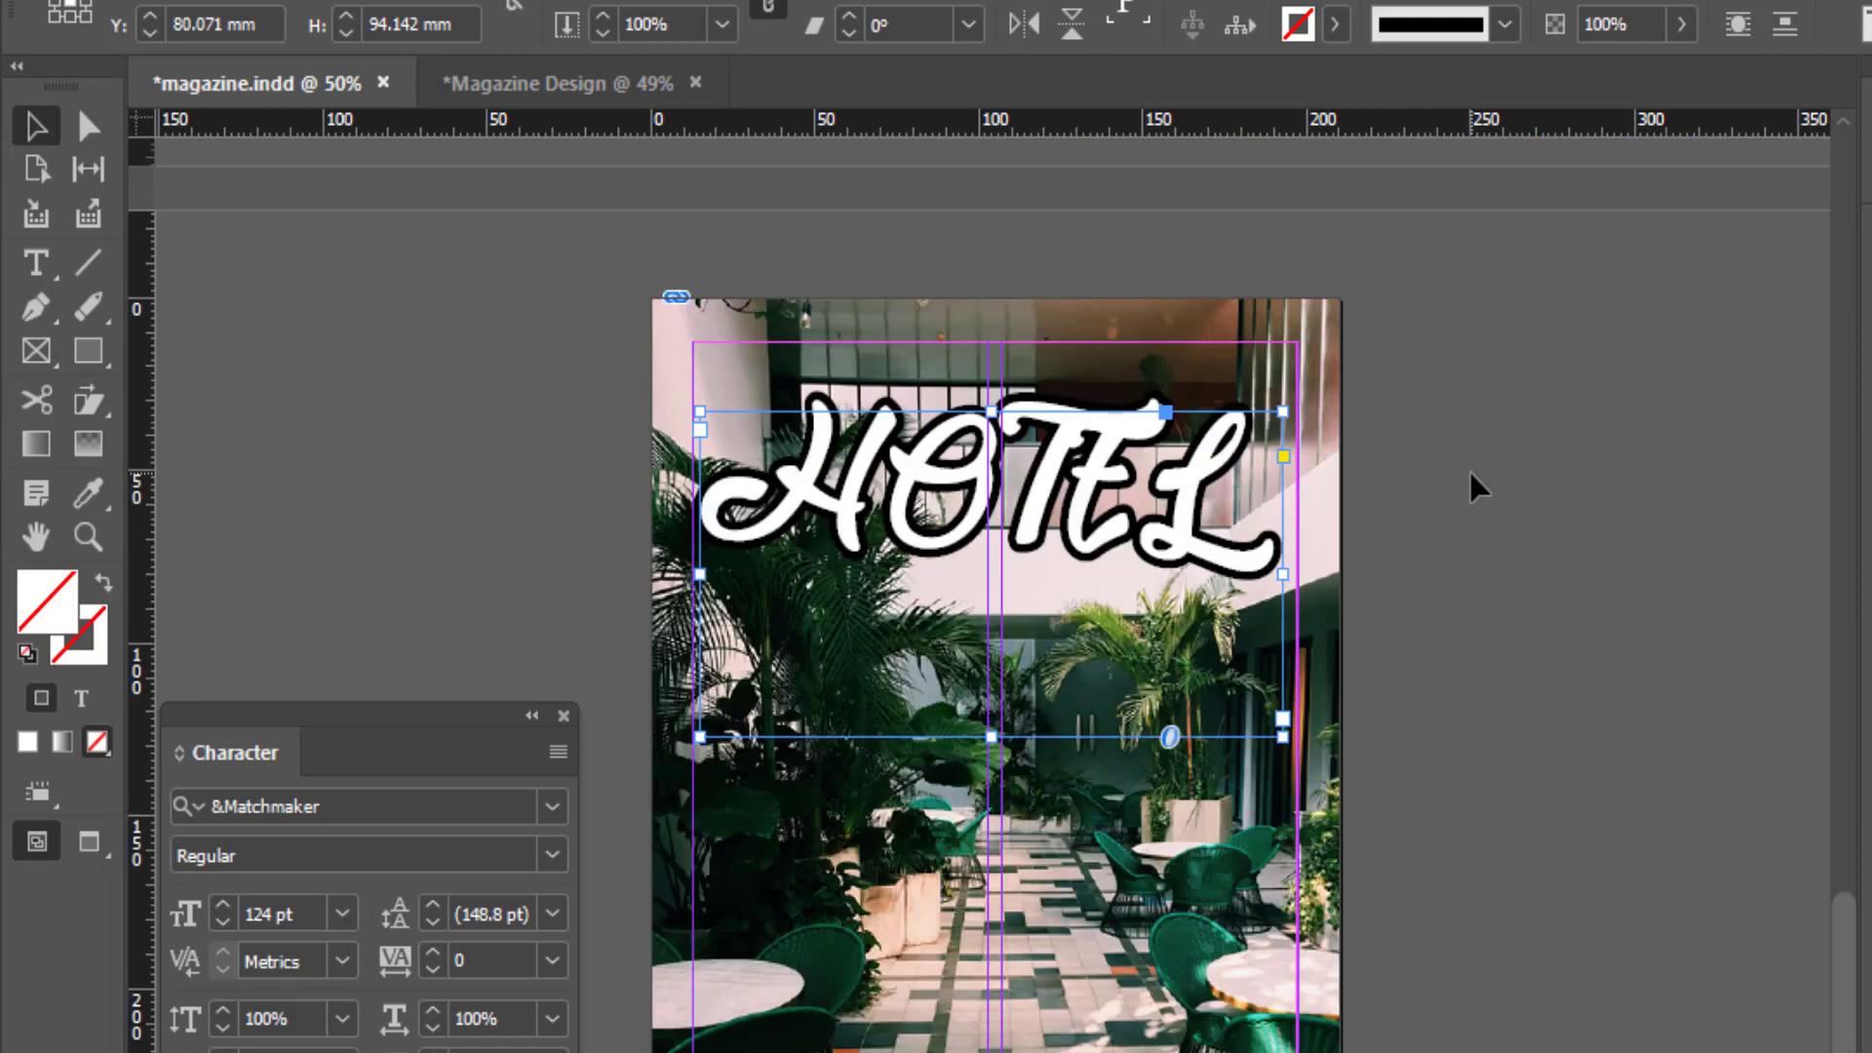
scroll(1471, 484, down, 3)
Step: Deselect the HOTEL frame and zoom out to view whole spreads
click(1536, 563)
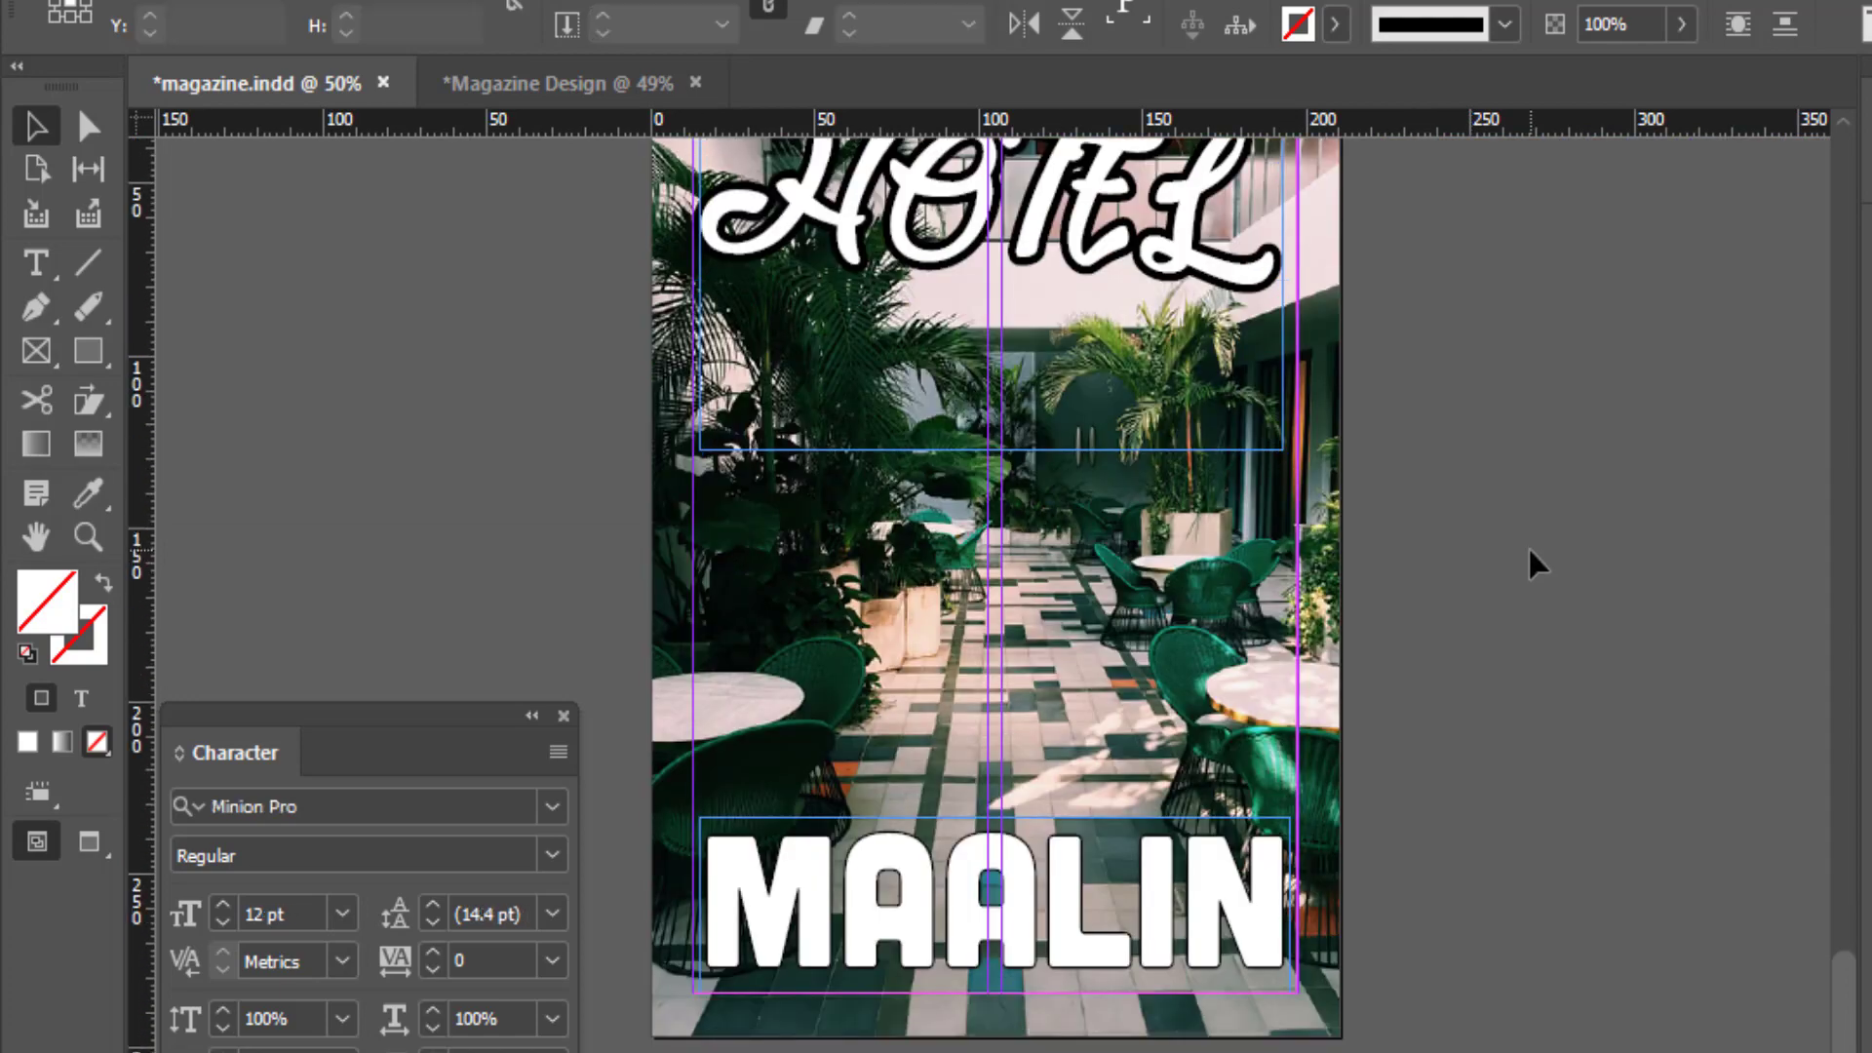
scroll(1097, 453, up, 3)
scroll(1437, 680, up, 6)
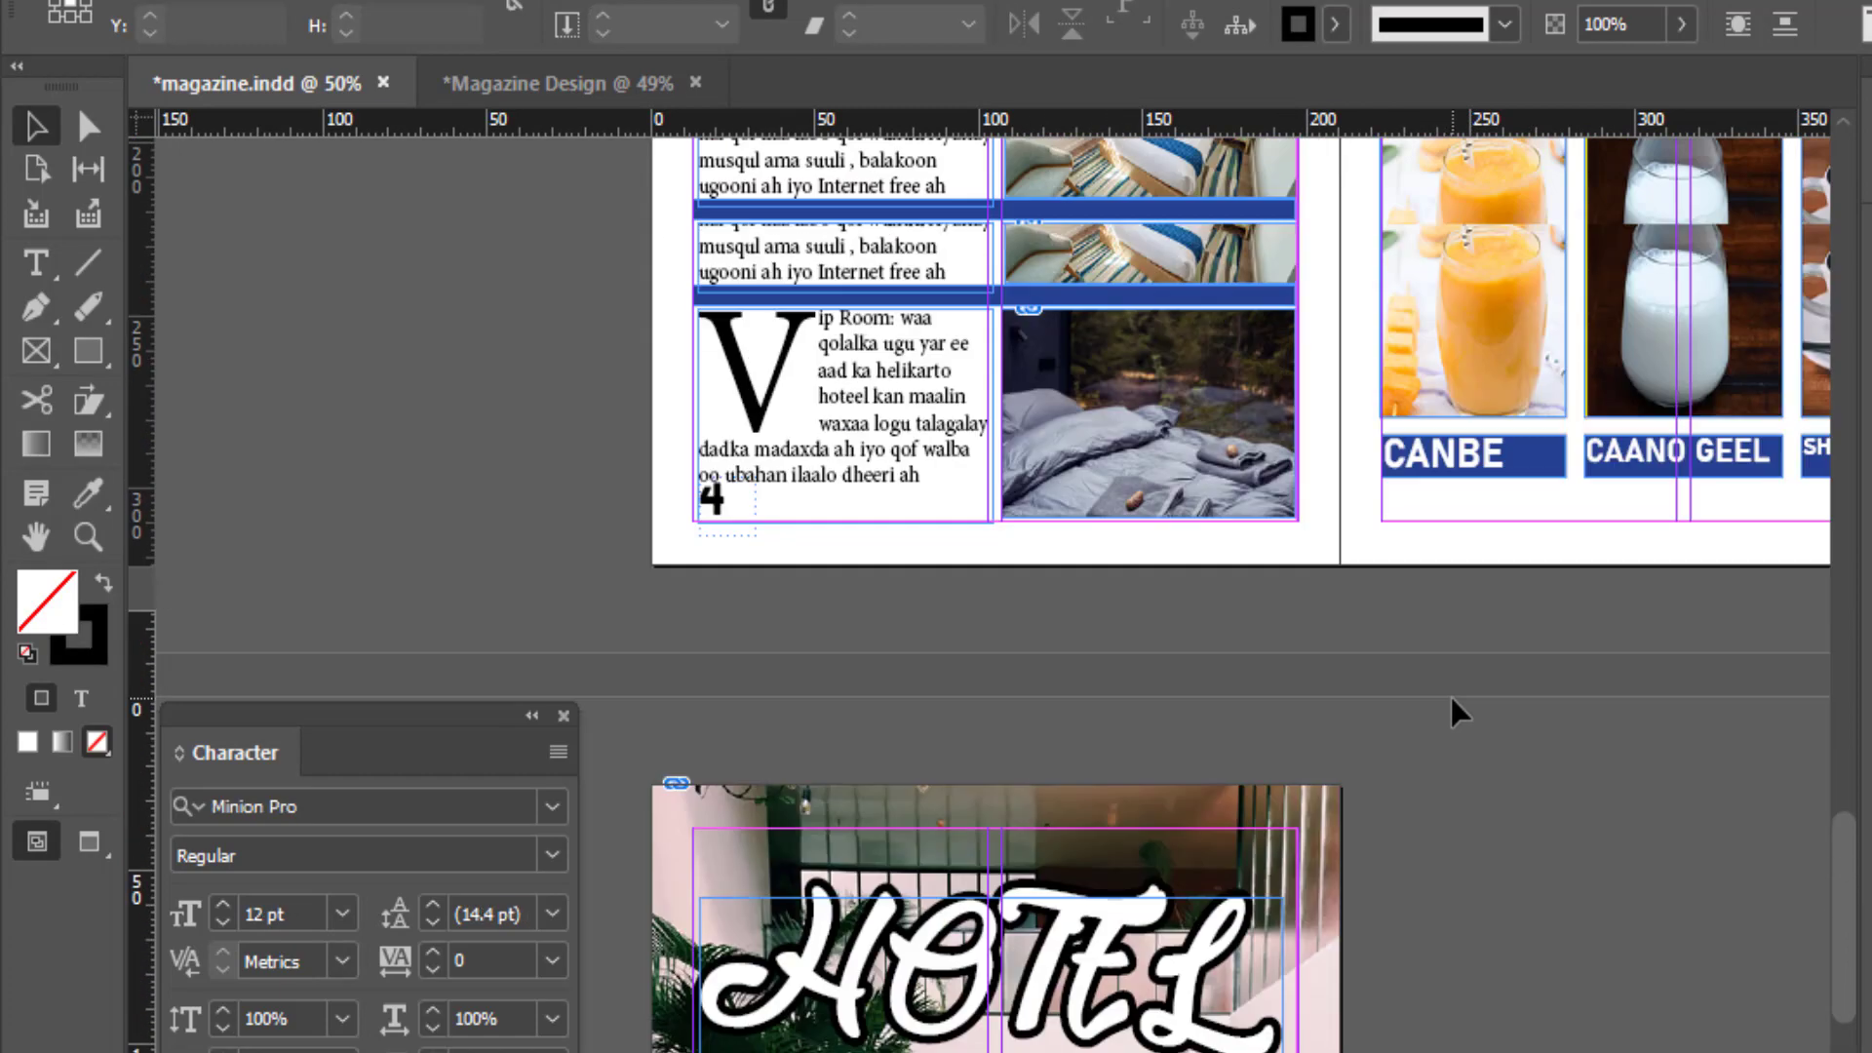
scroll(1453, 711, up, 6)
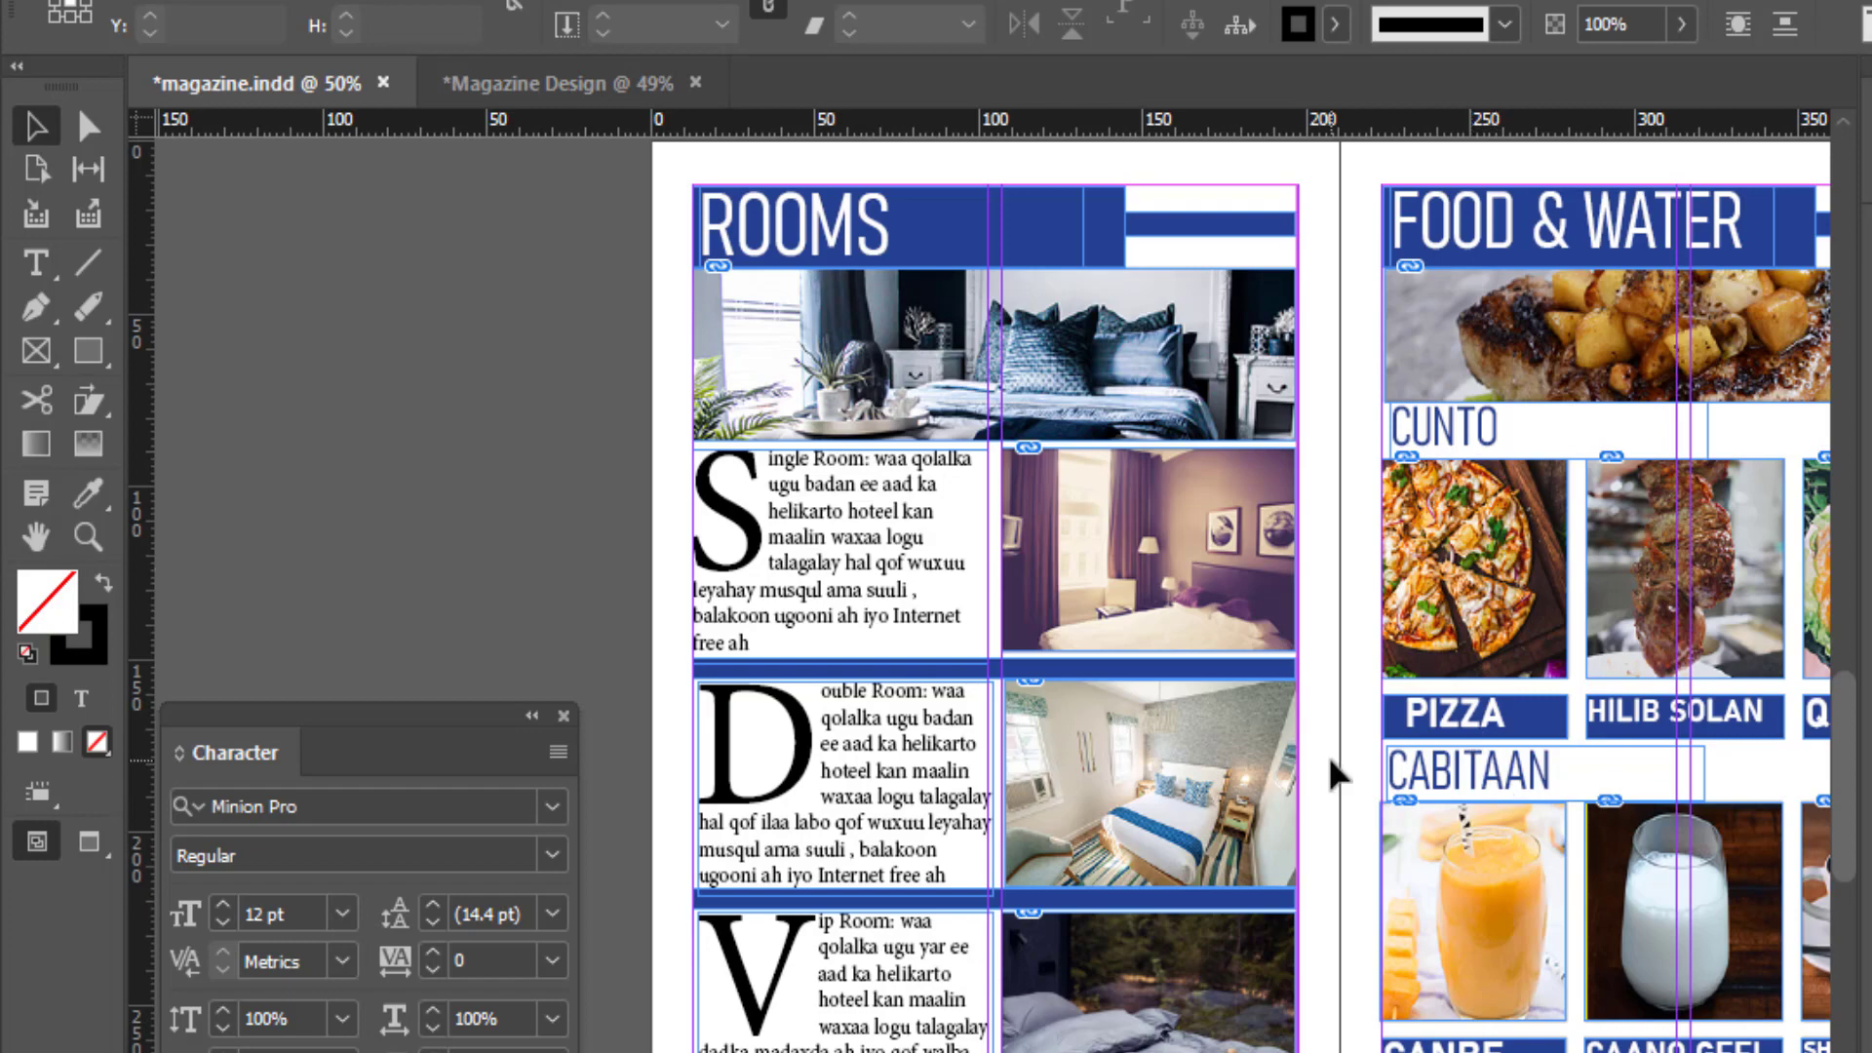
key(ctrl+minus)
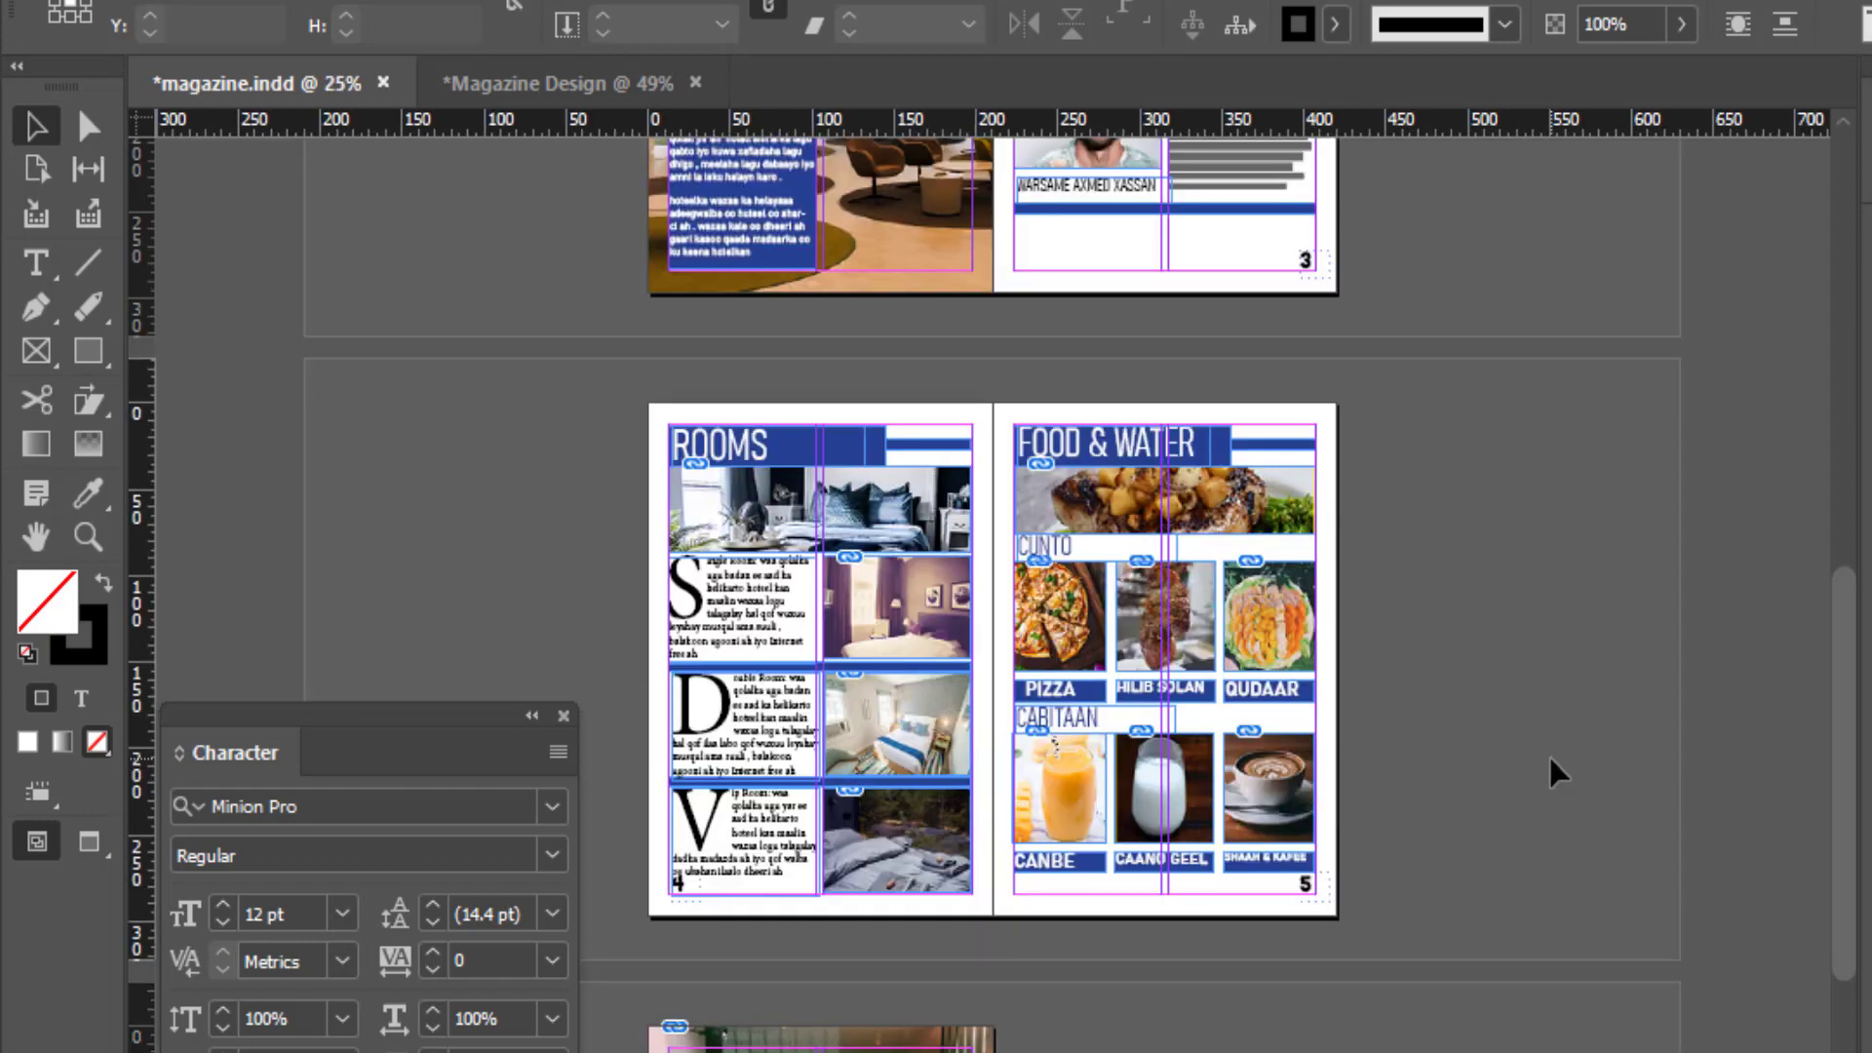
Step: Scroll up and down through the magazine's spreads to review all six pages
scroll(1604, 774, up, 3)
scroll(1603, 773, up, 3)
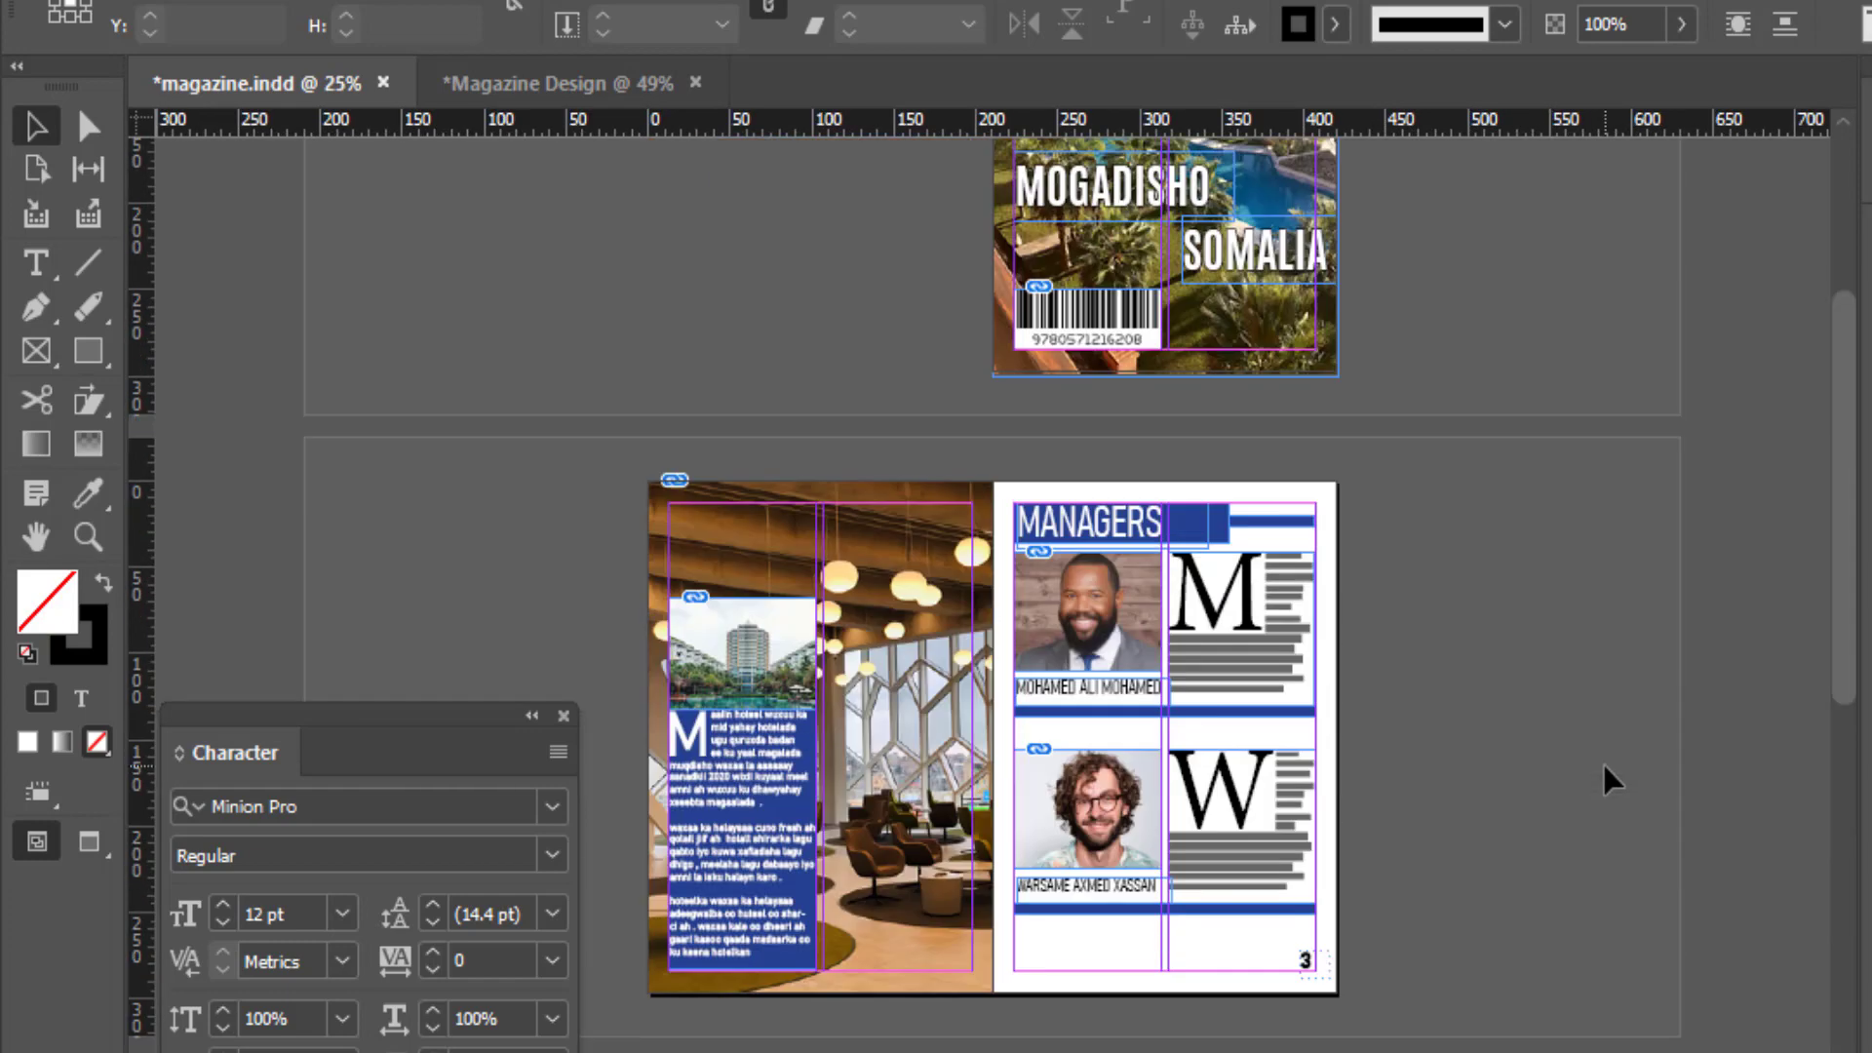
scroll(1609, 776, up, 3)
scroll(1606, 778, down, 3)
scroll(1608, 777, up, 1)
scroll(1608, 777, up, 2)
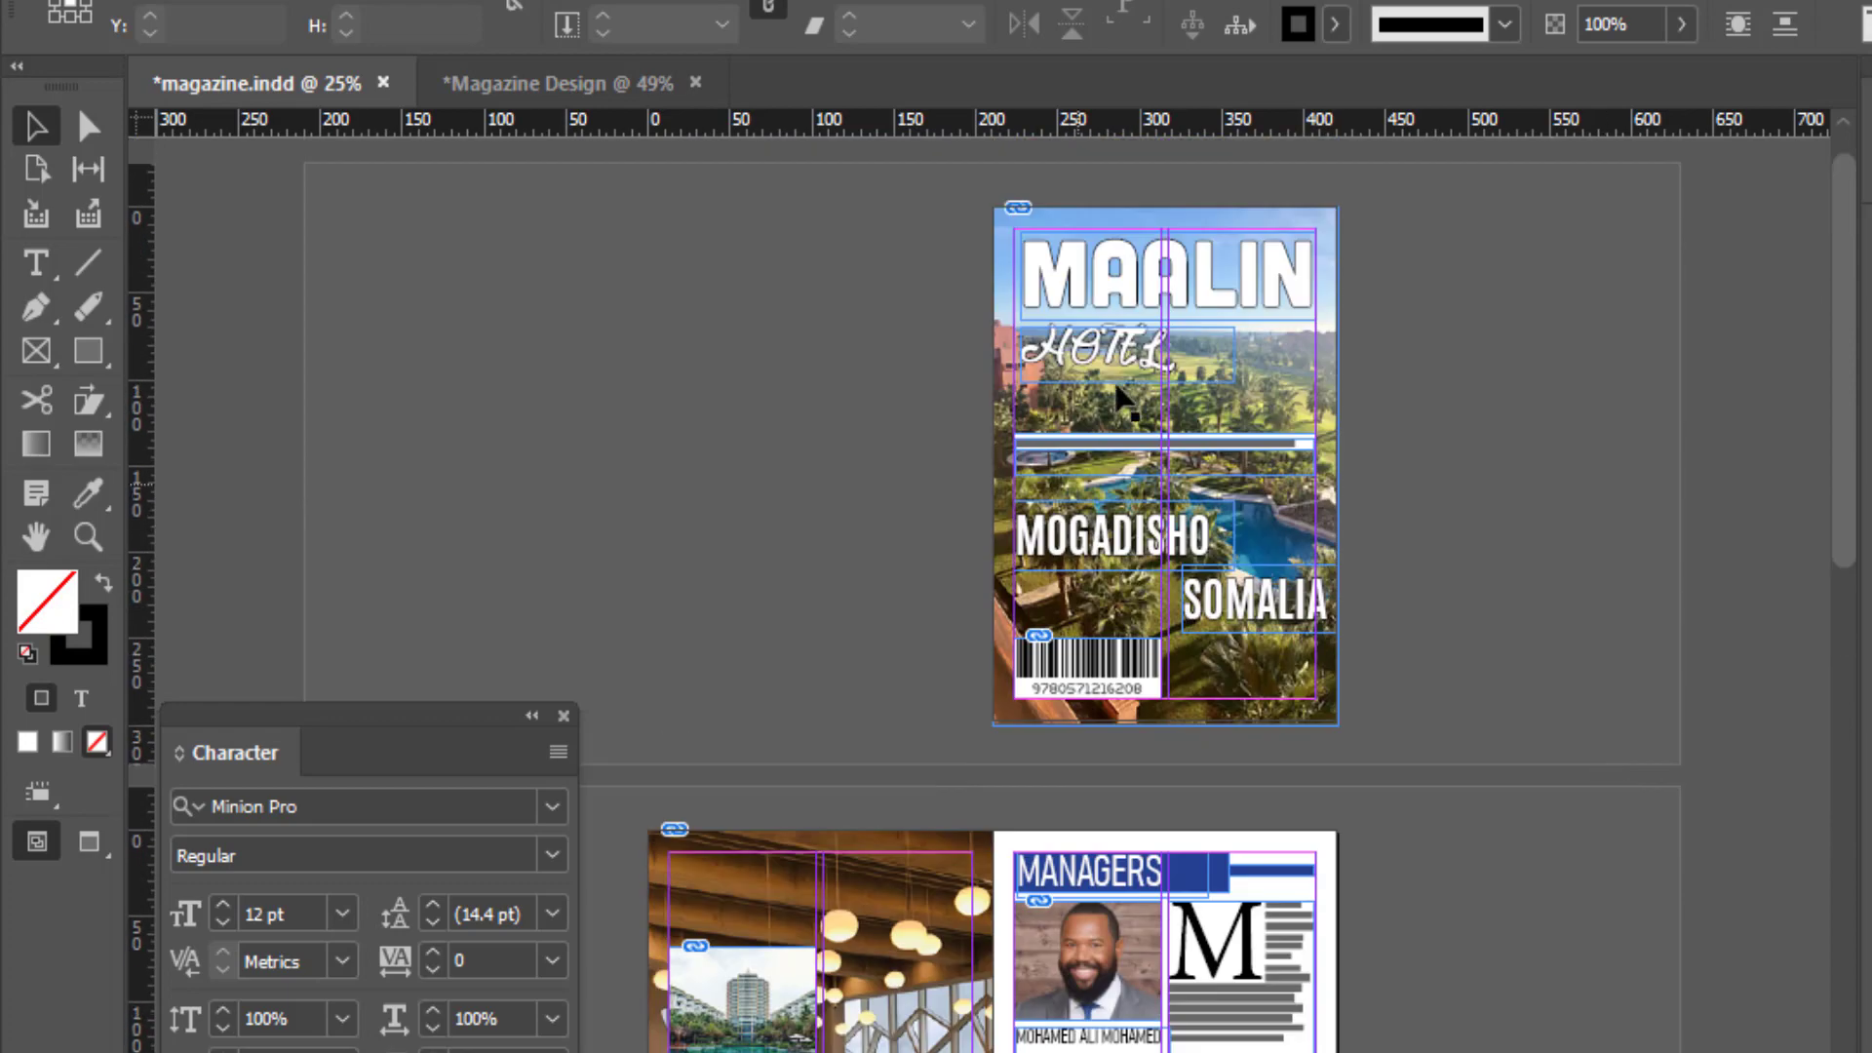
scroll(1155, 389, down, 3)
scroll(1248, 819, down, 3)
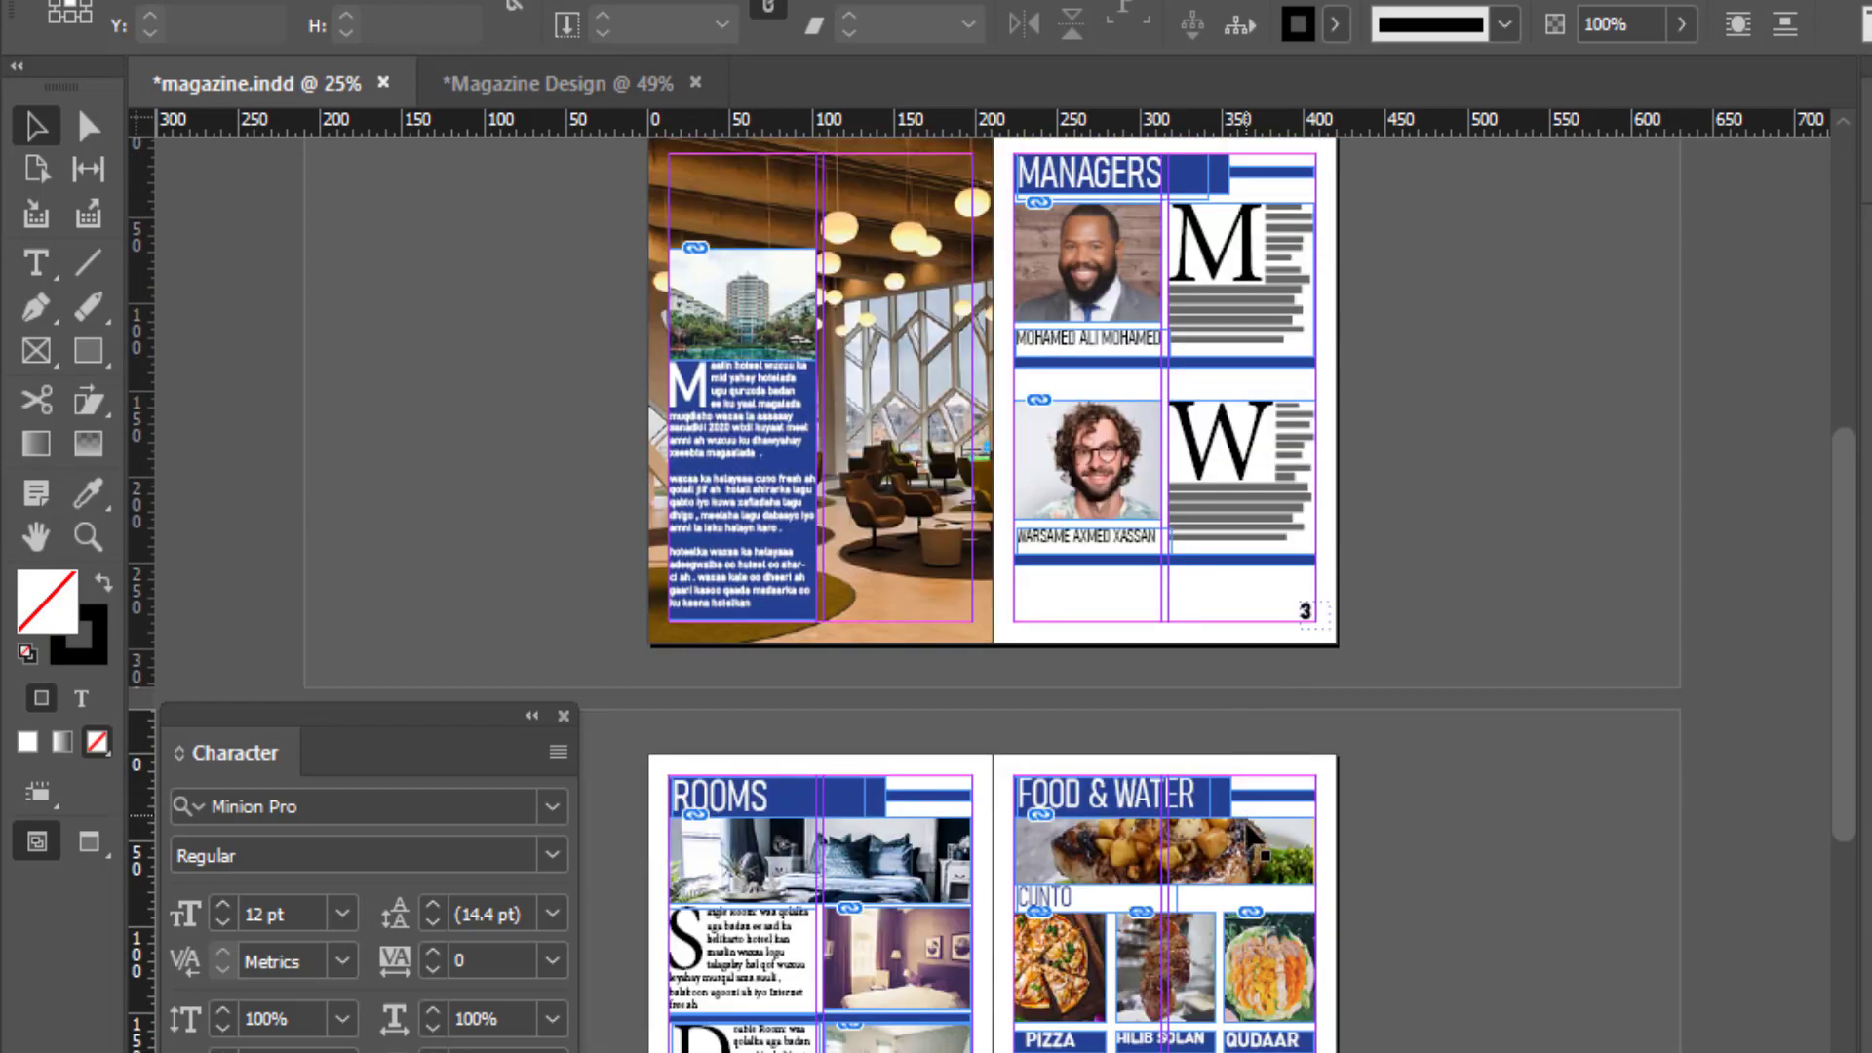
scroll(1169, 975, down, 3)
scroll(1189, 1002, down, 2)
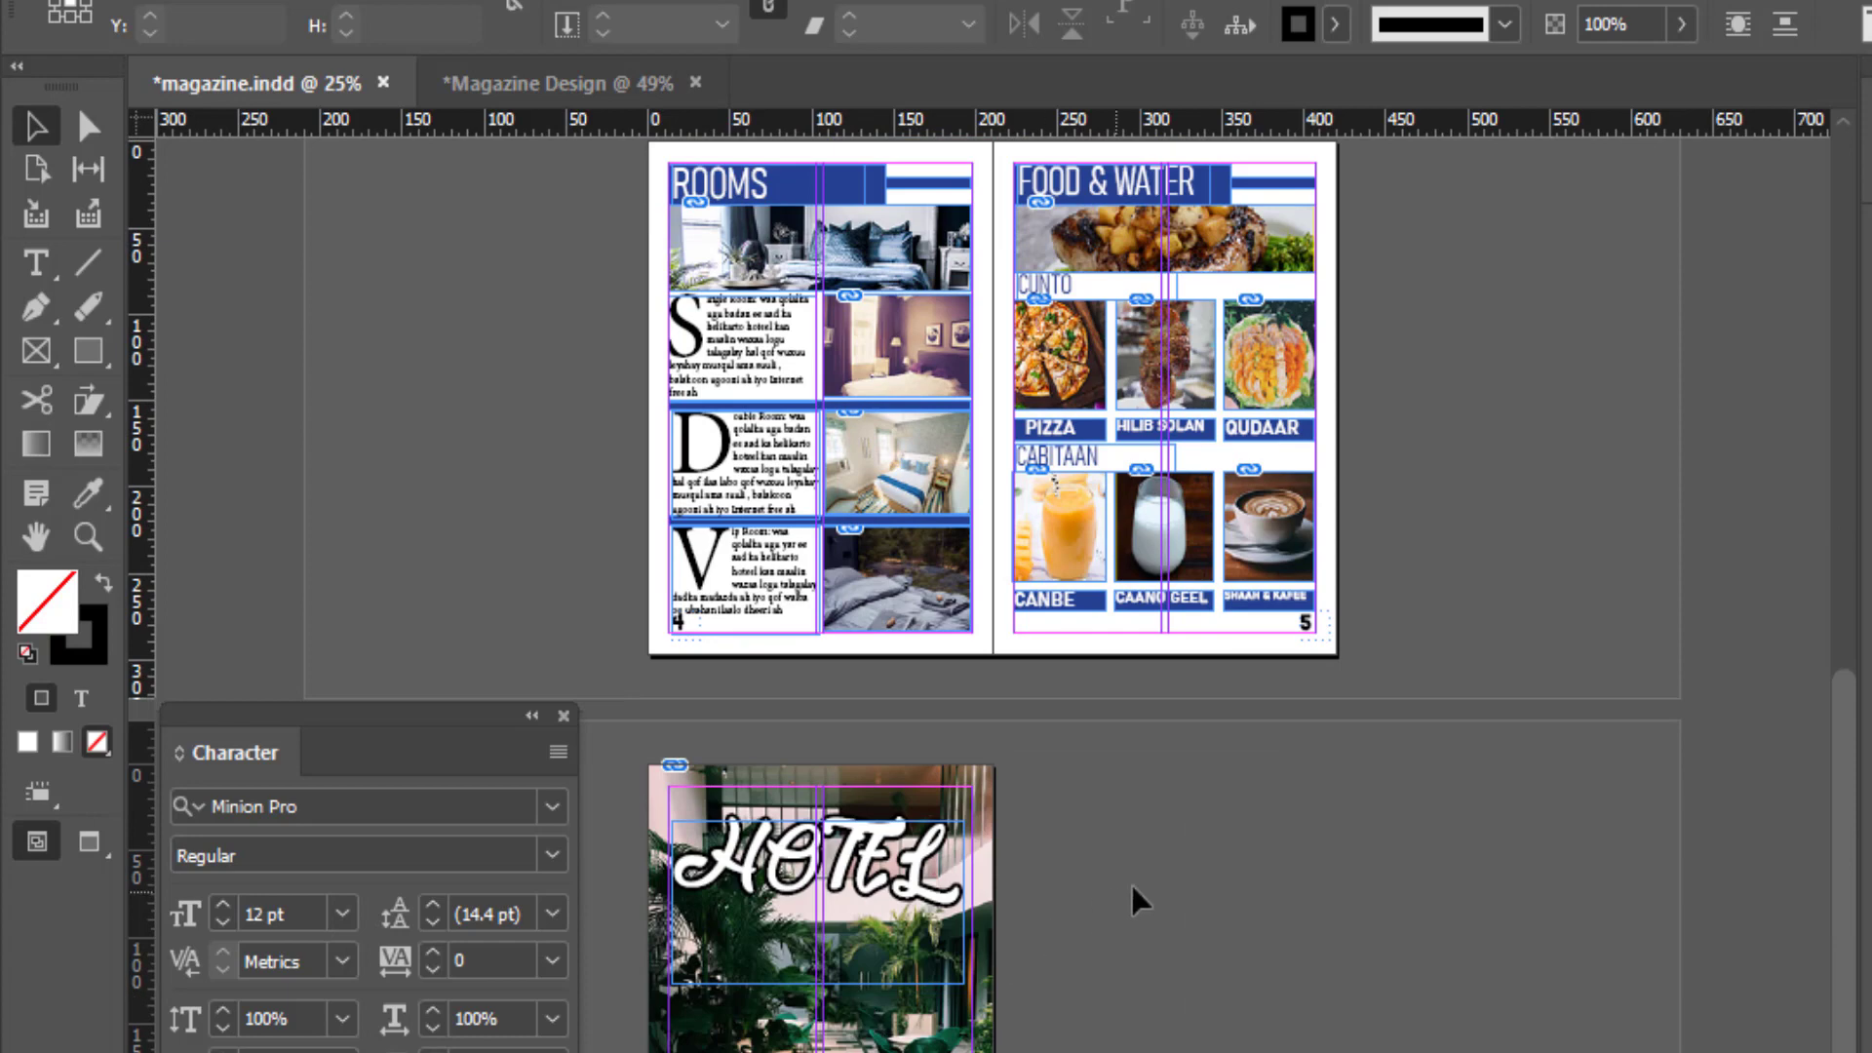
scroll(1131, 887, down, 2)
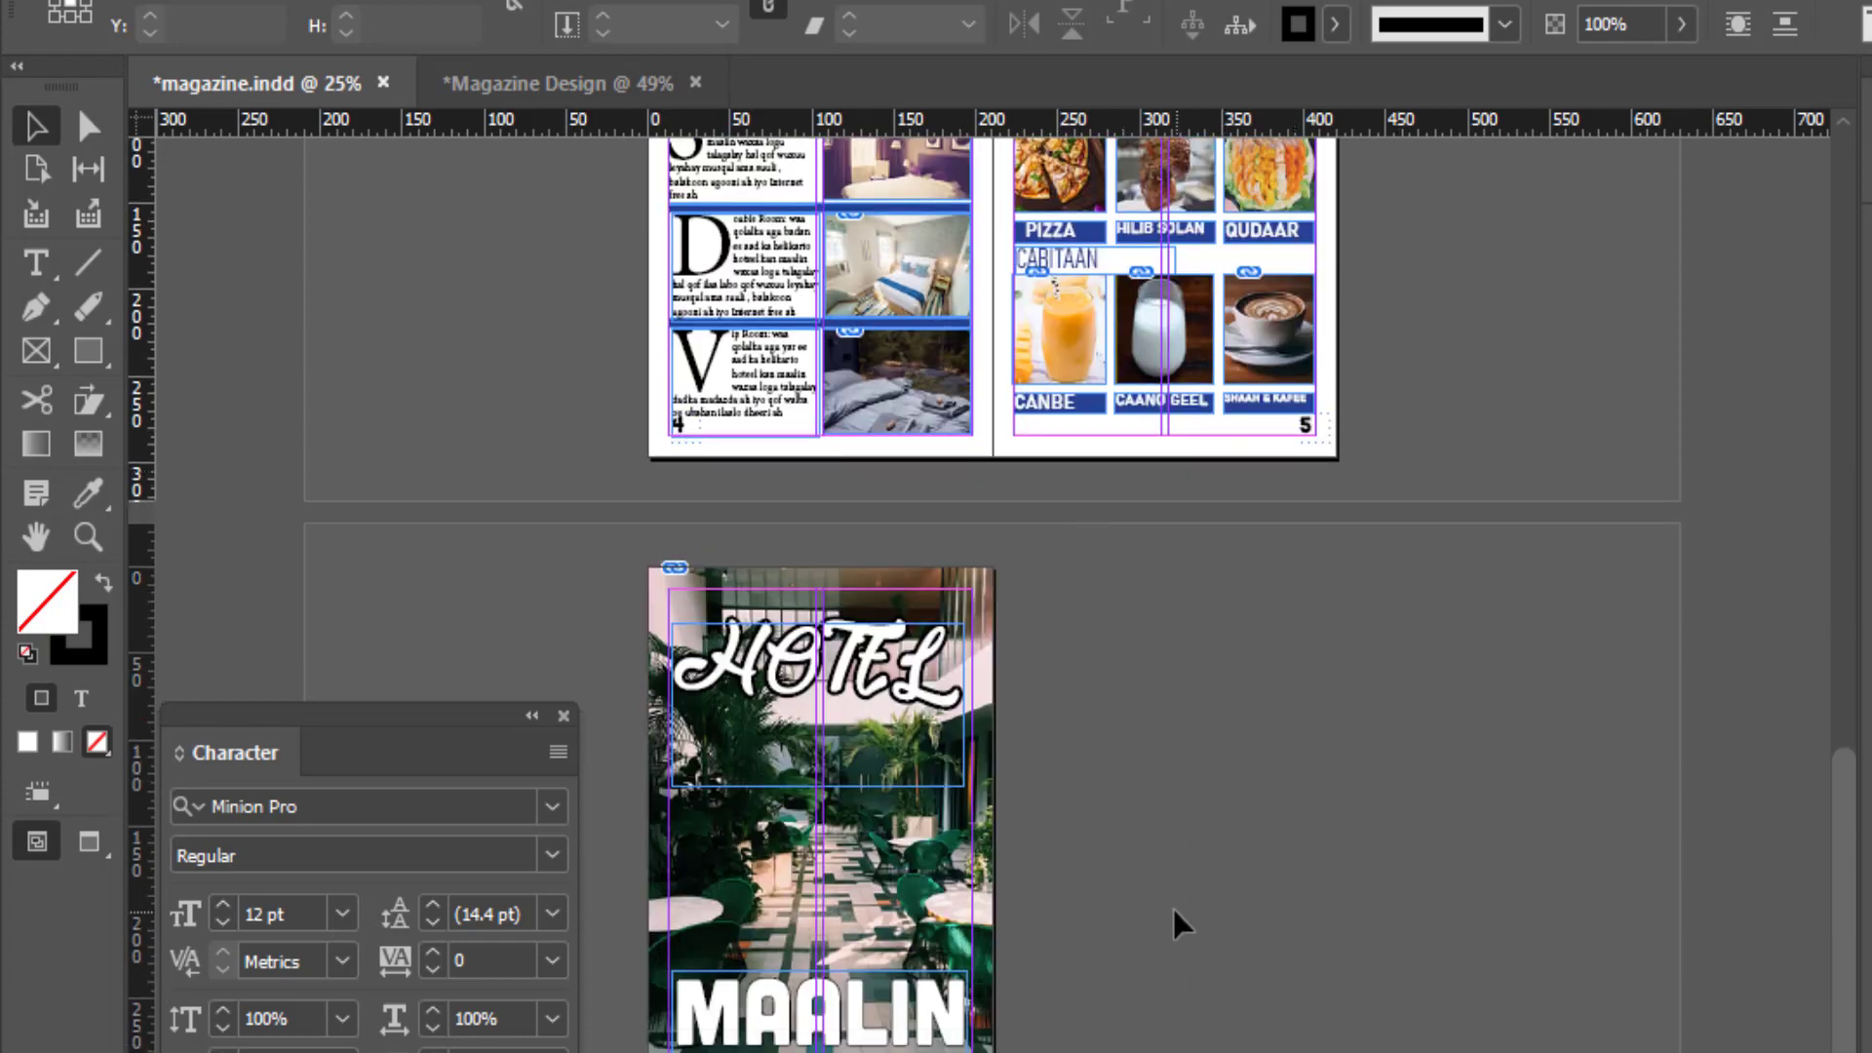
scroll(1387, 682, up, 2)
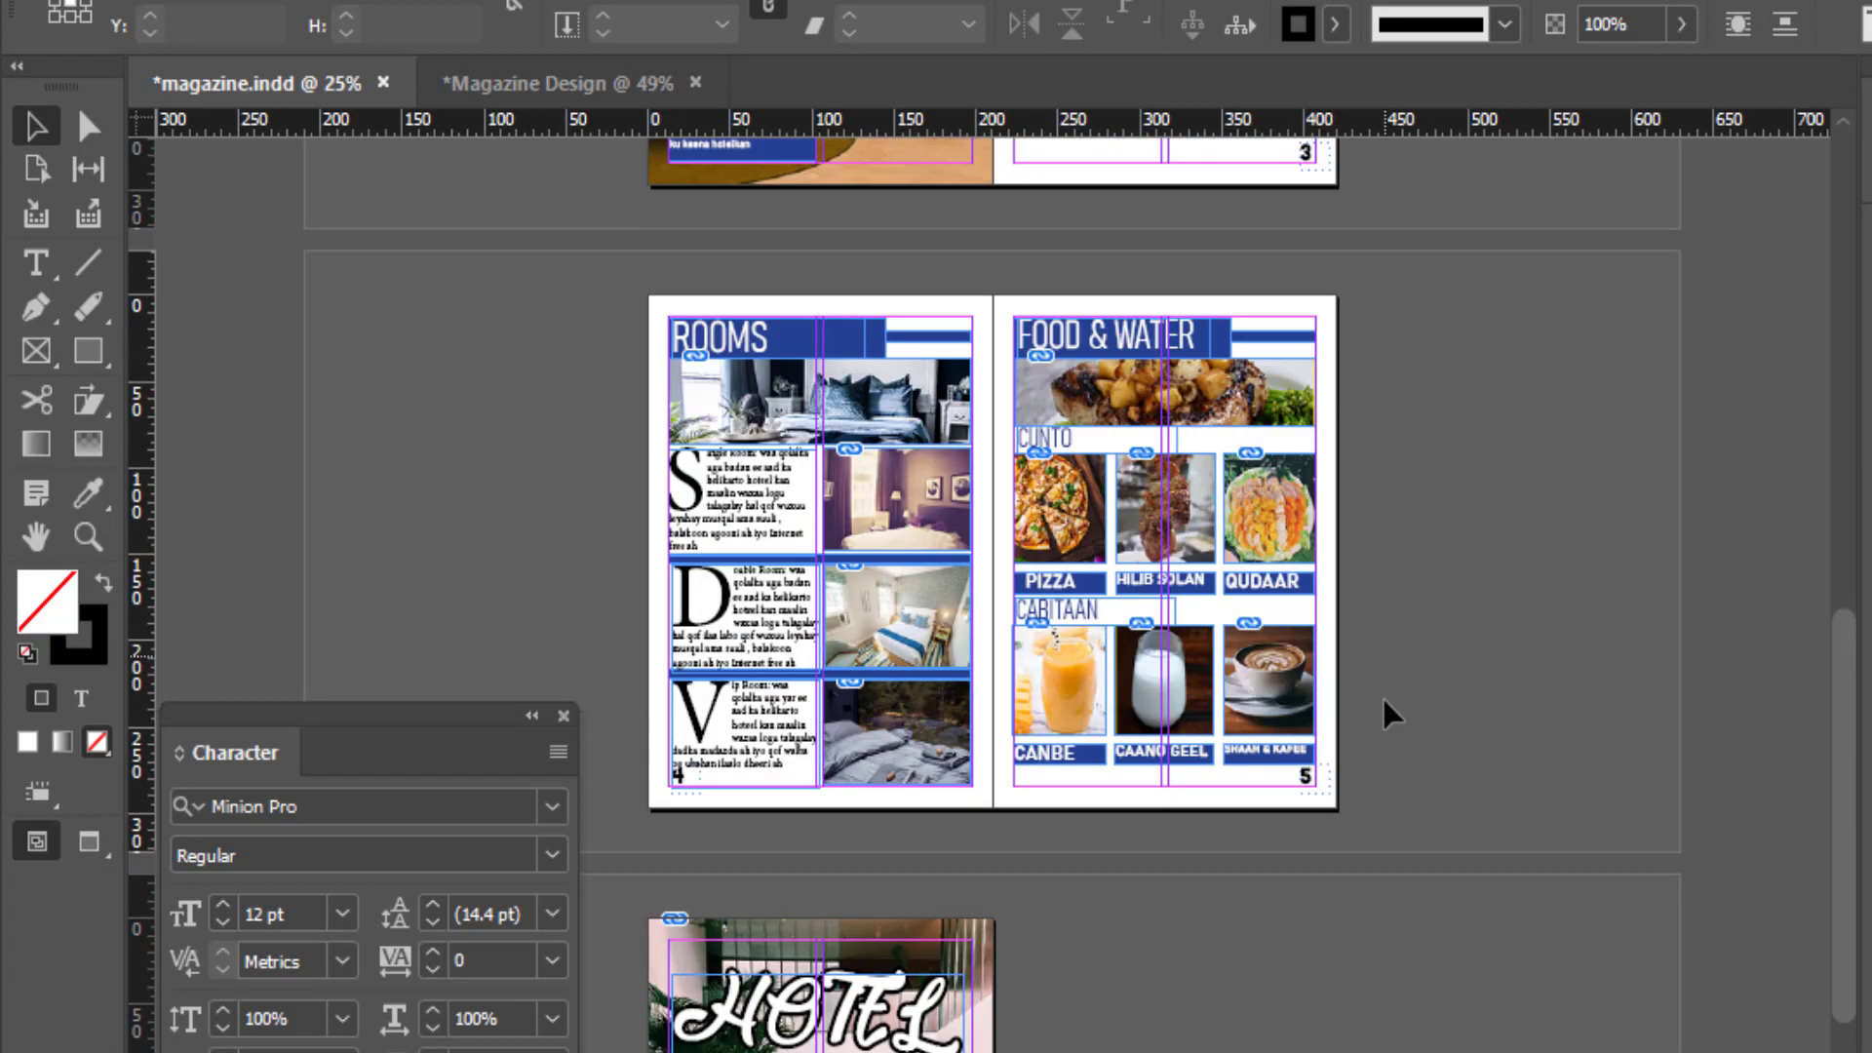
scroll(1391, 718, up, 2)
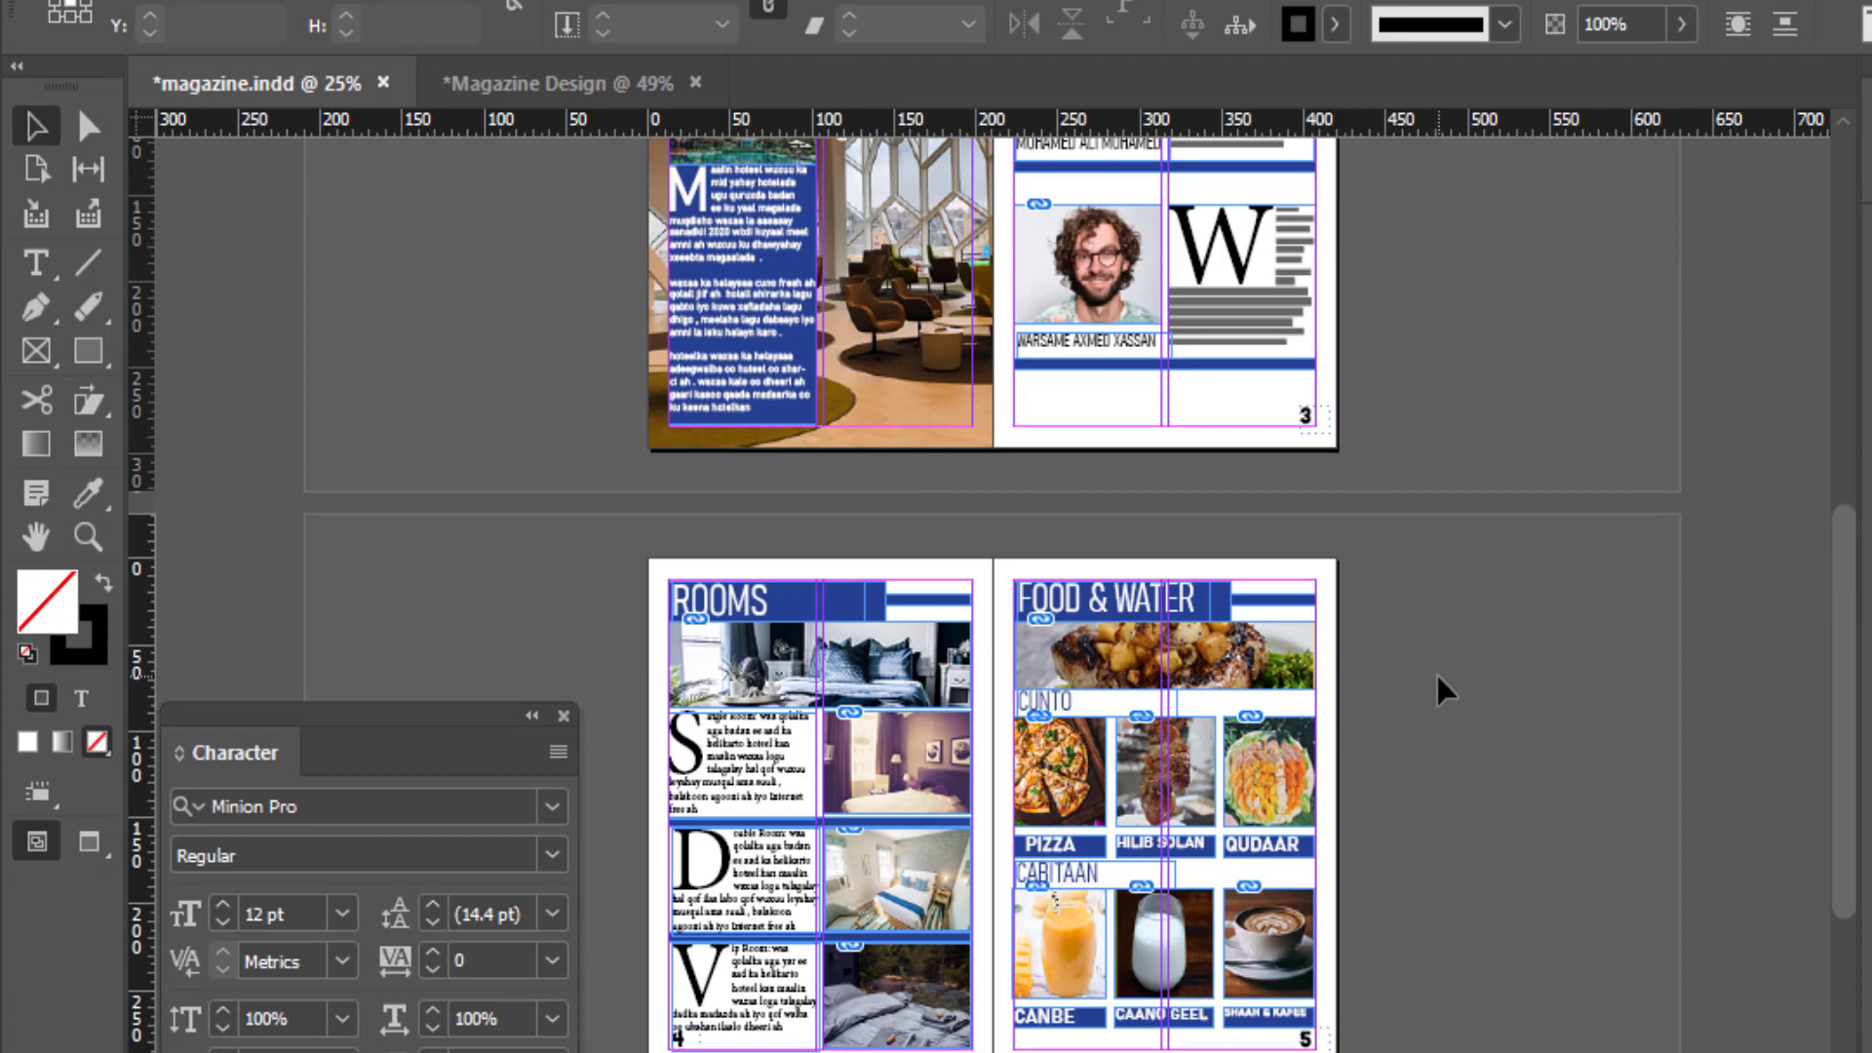
scroll(1502, 660, up, 2)
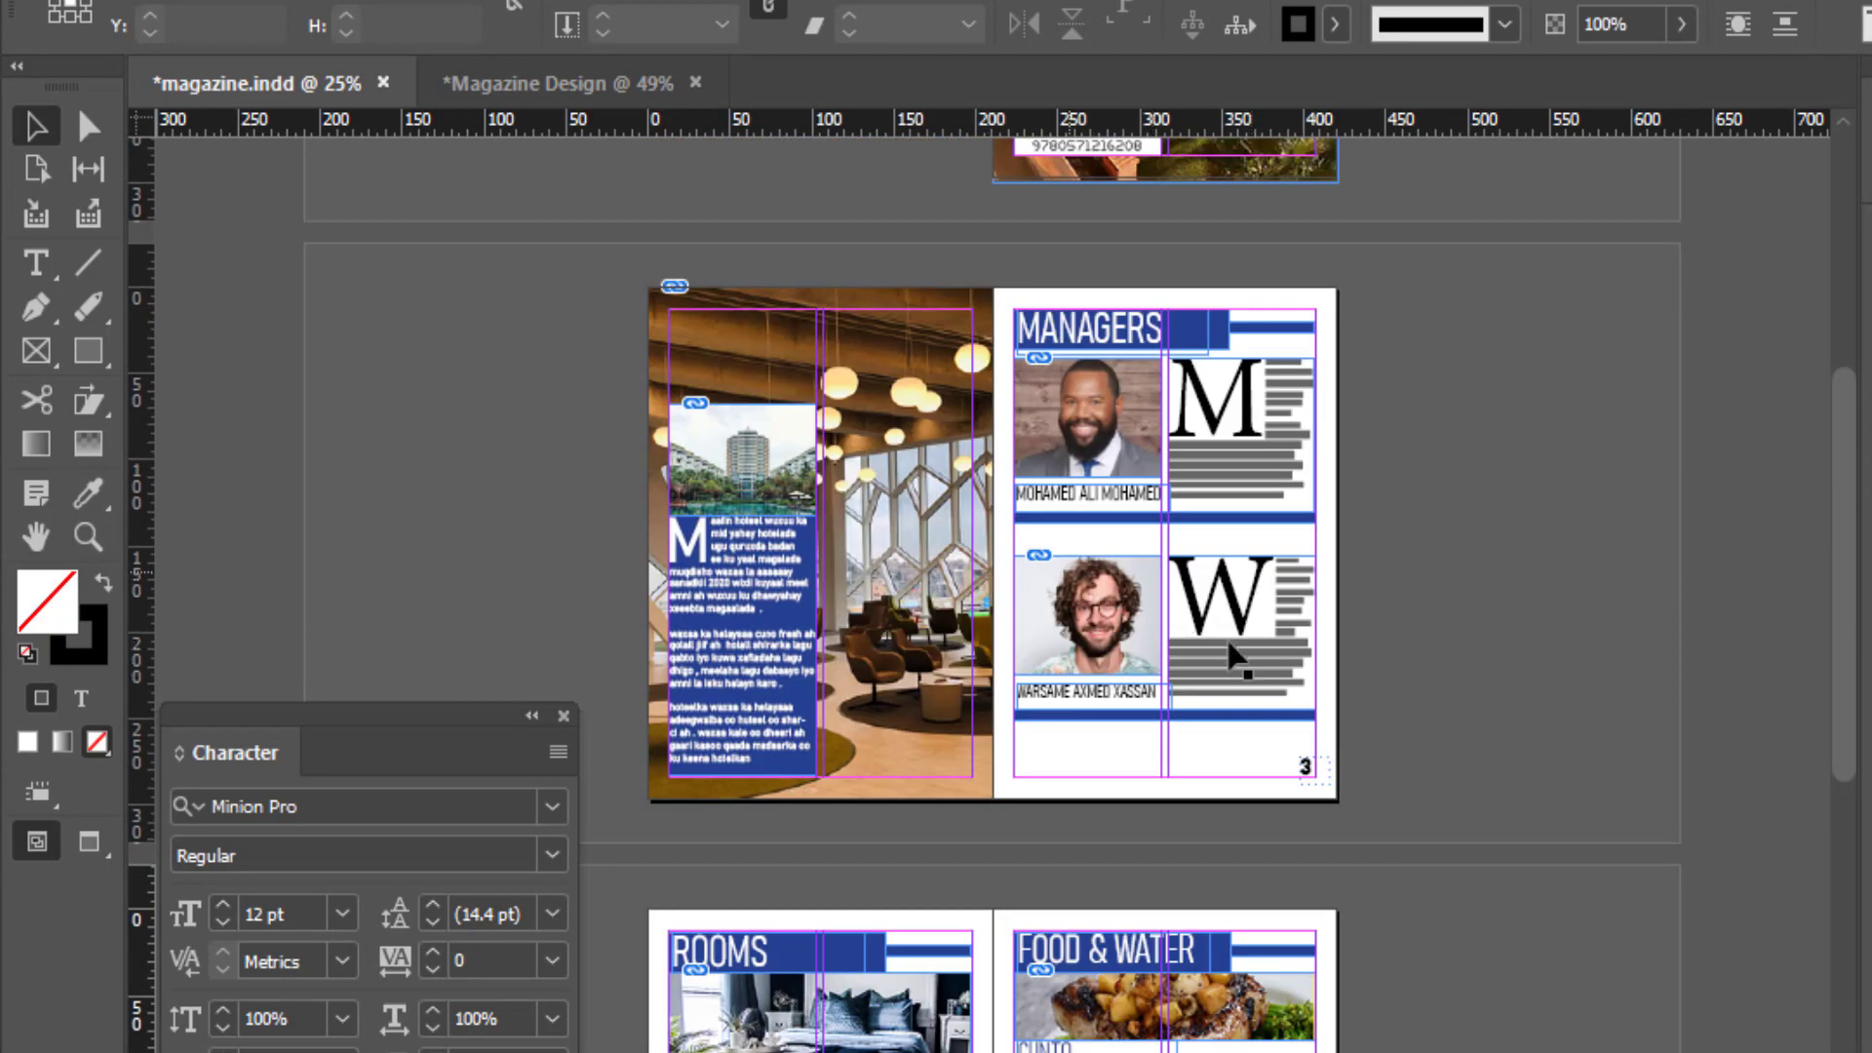
scroll(1238, 648, down, 2)
scroll(1297, 819, down, 2)
scroll(1362, 835, down, 3)
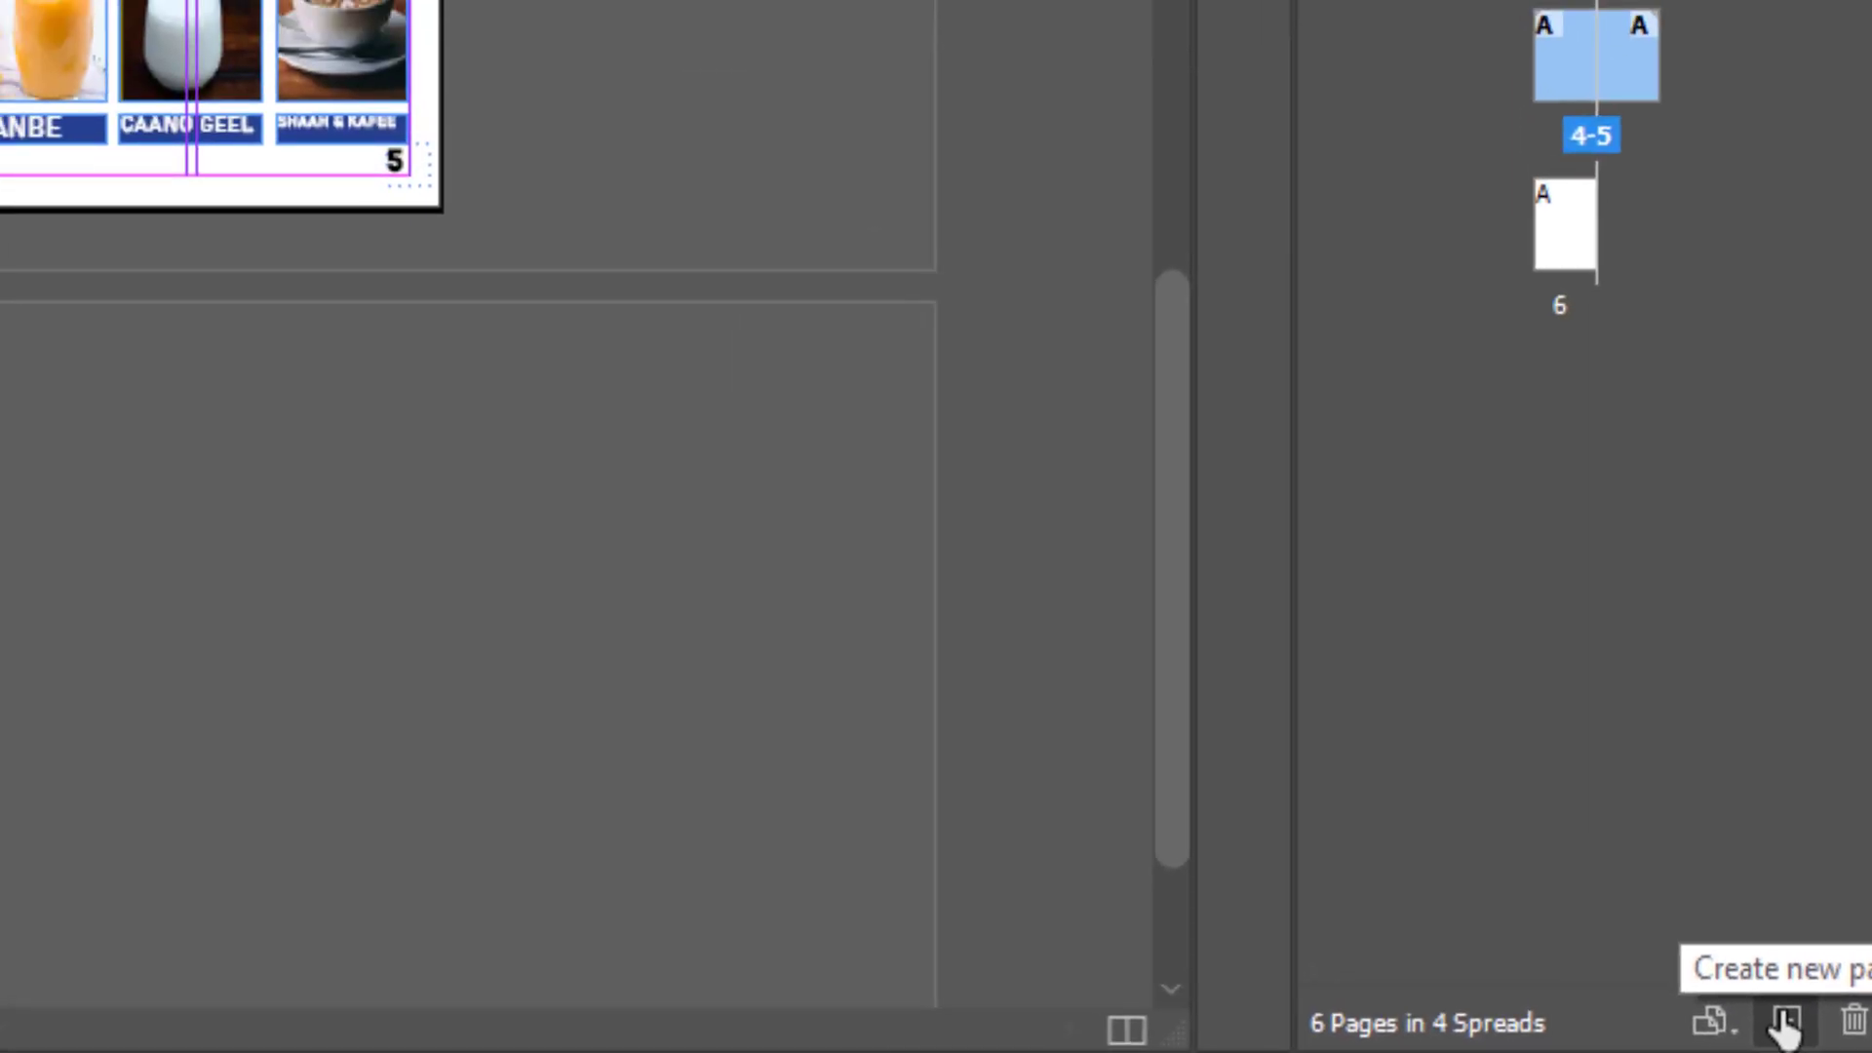
click(1784, 1019)
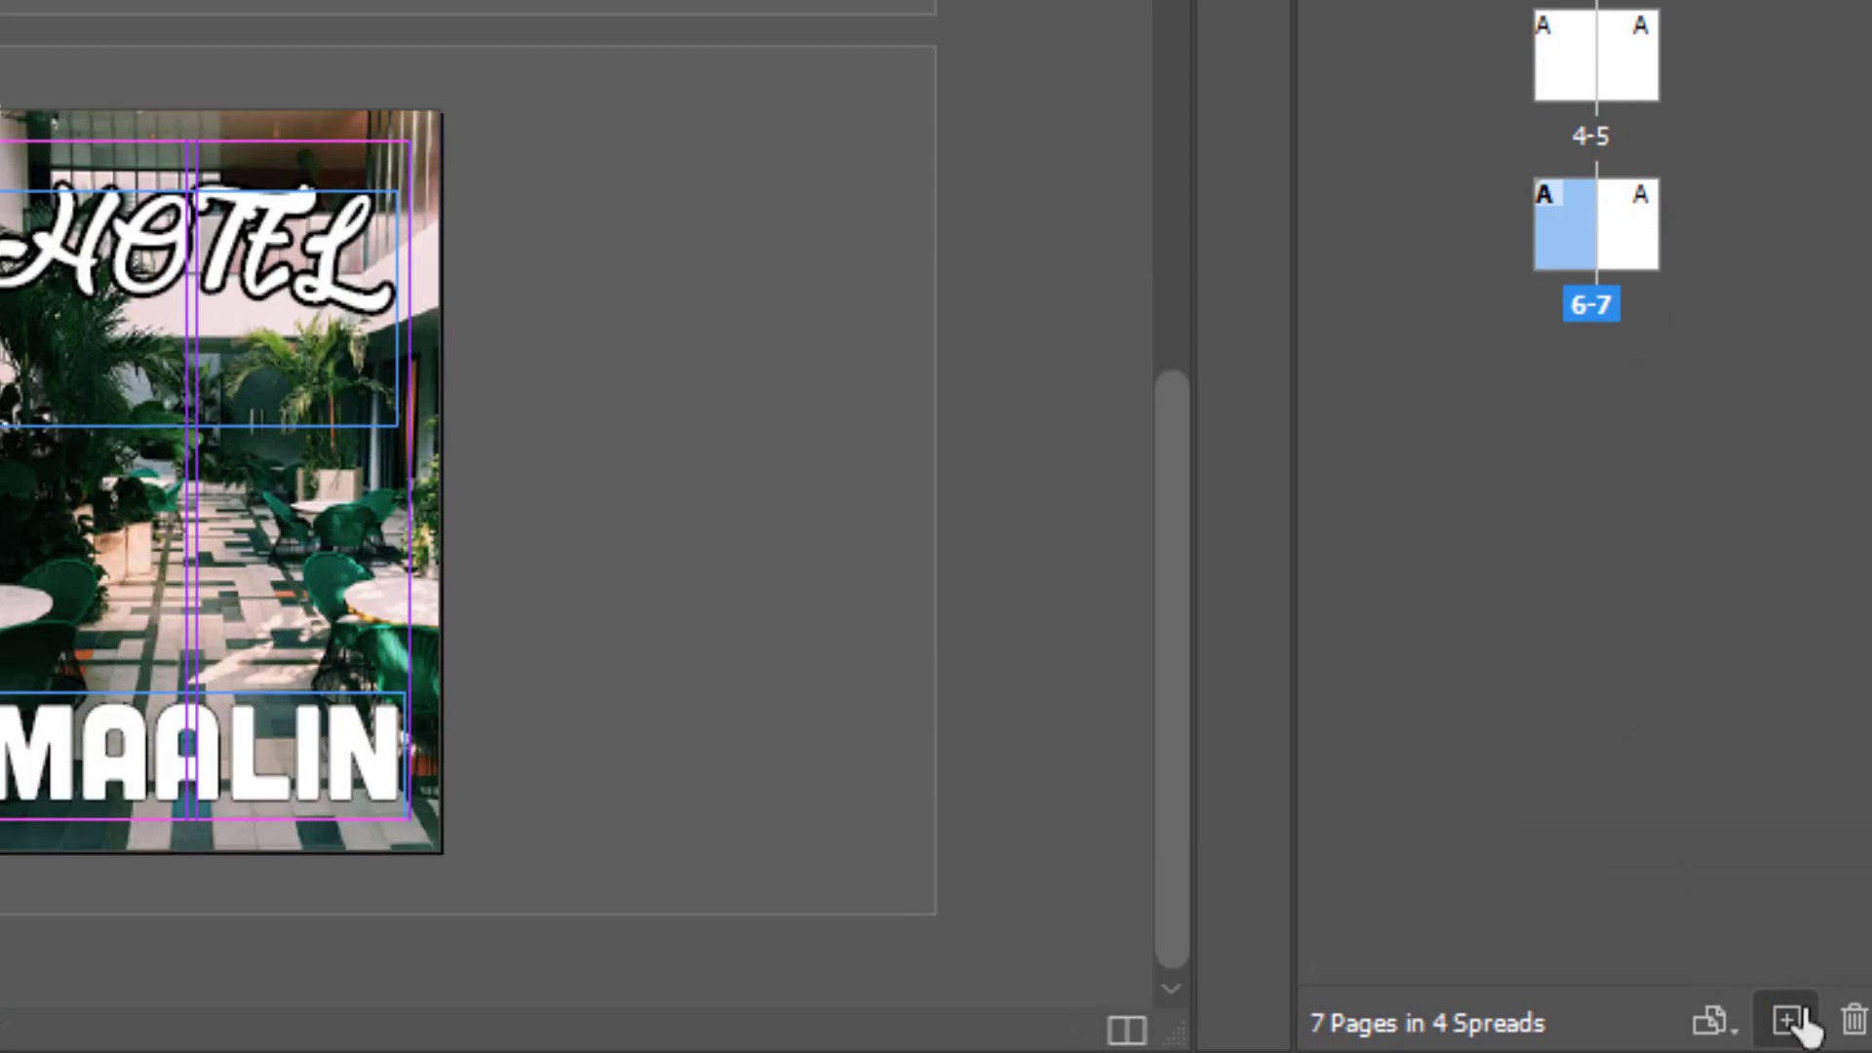
click(1789, 1022)
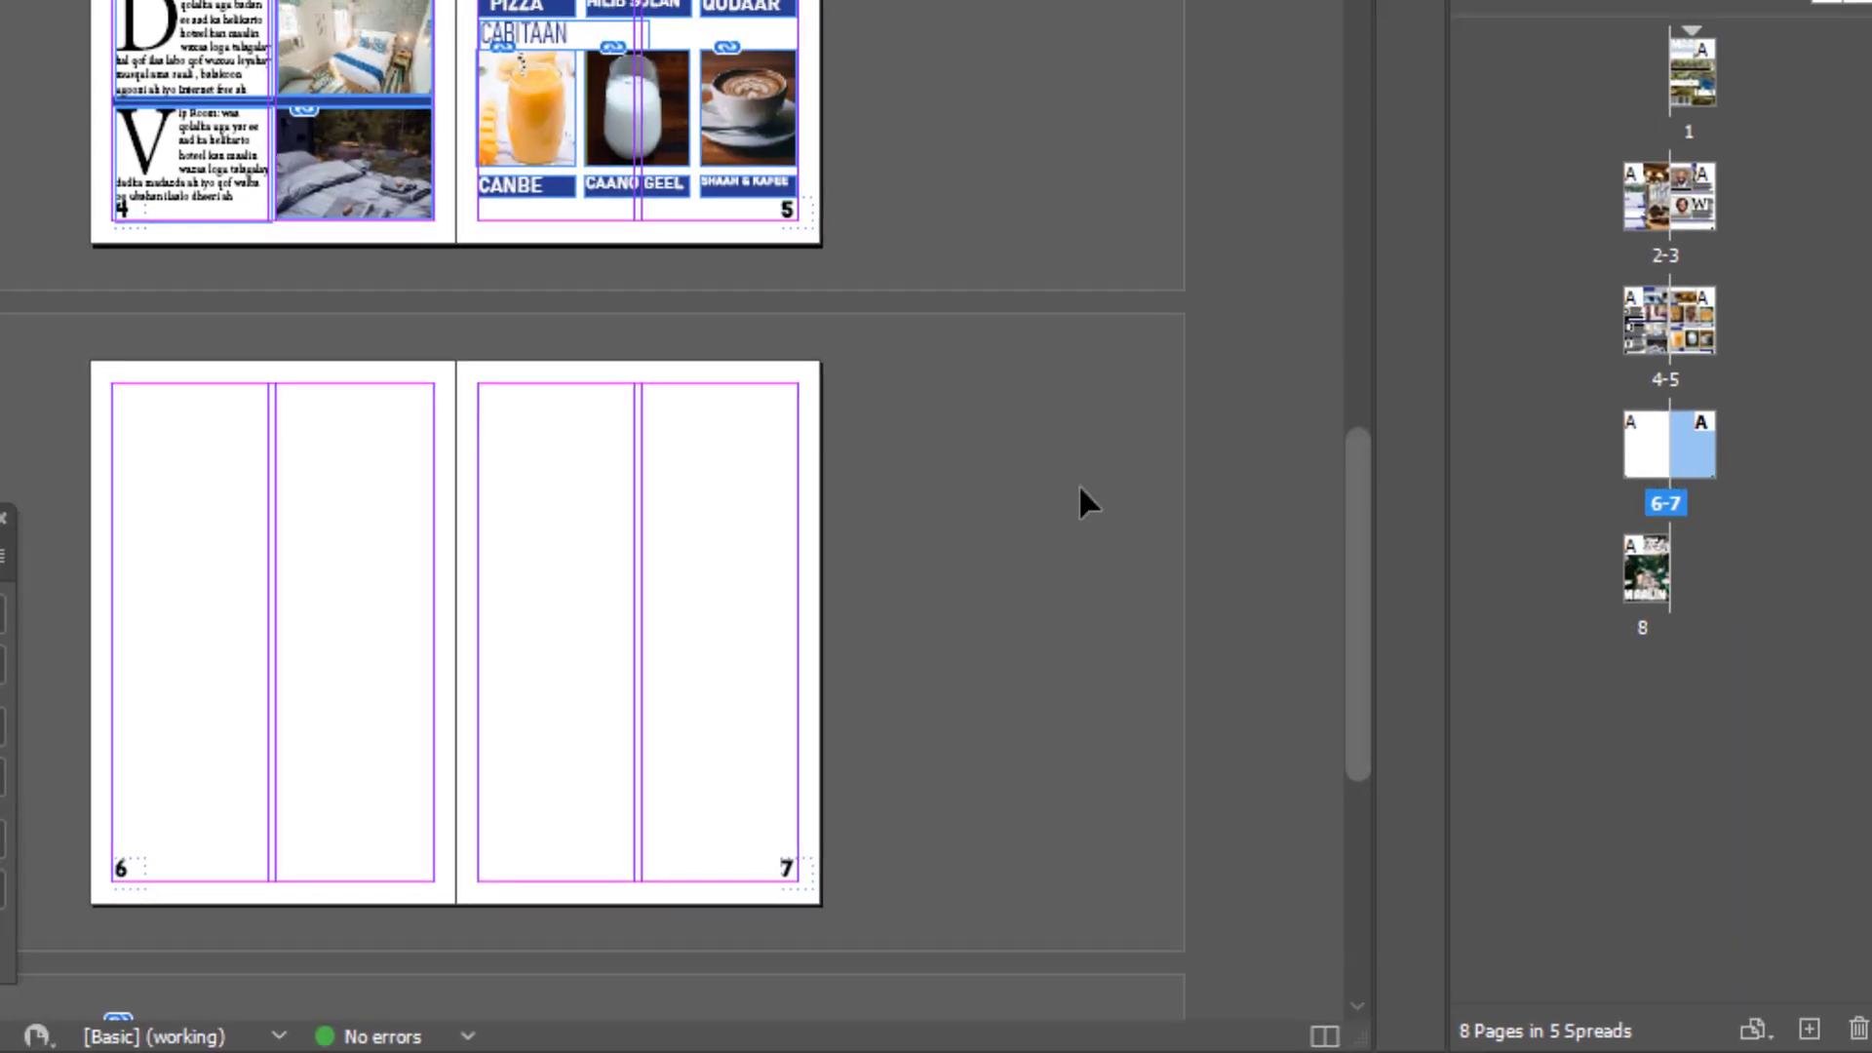
scroll(1082, 502, down, 3)
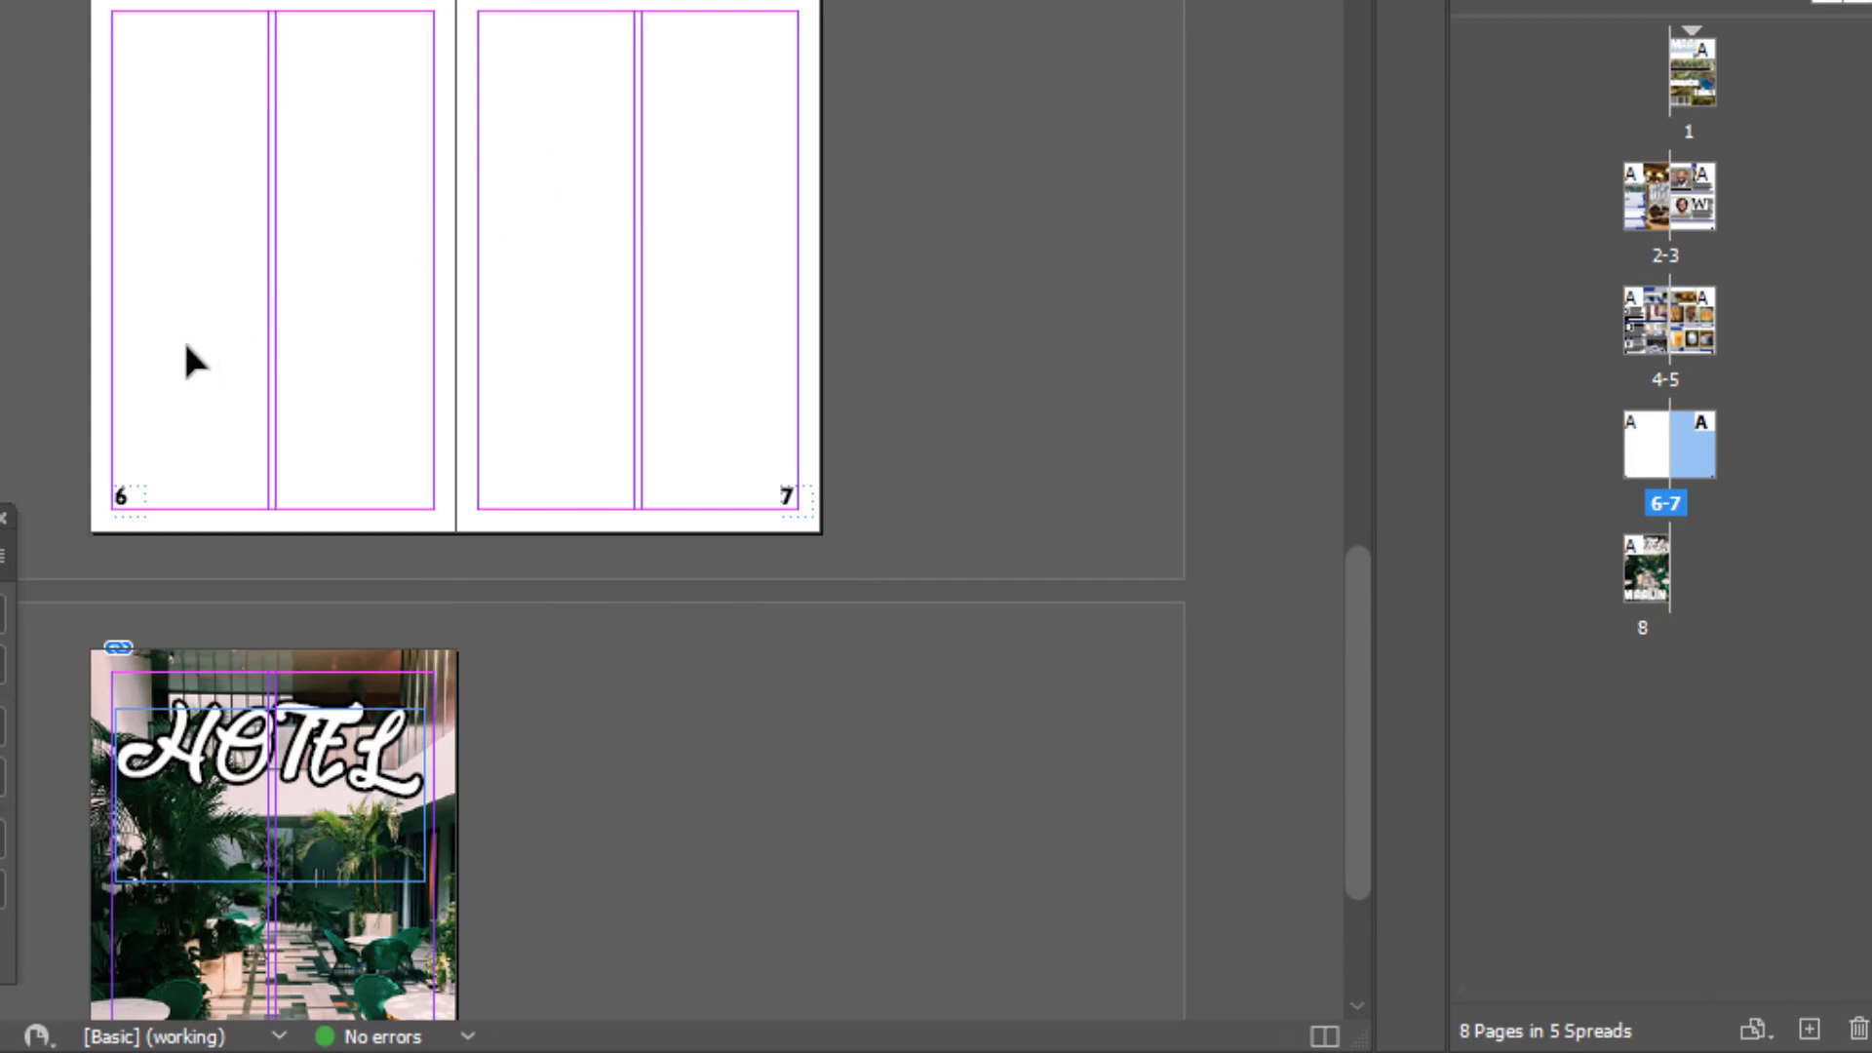
click(1855, 1026)
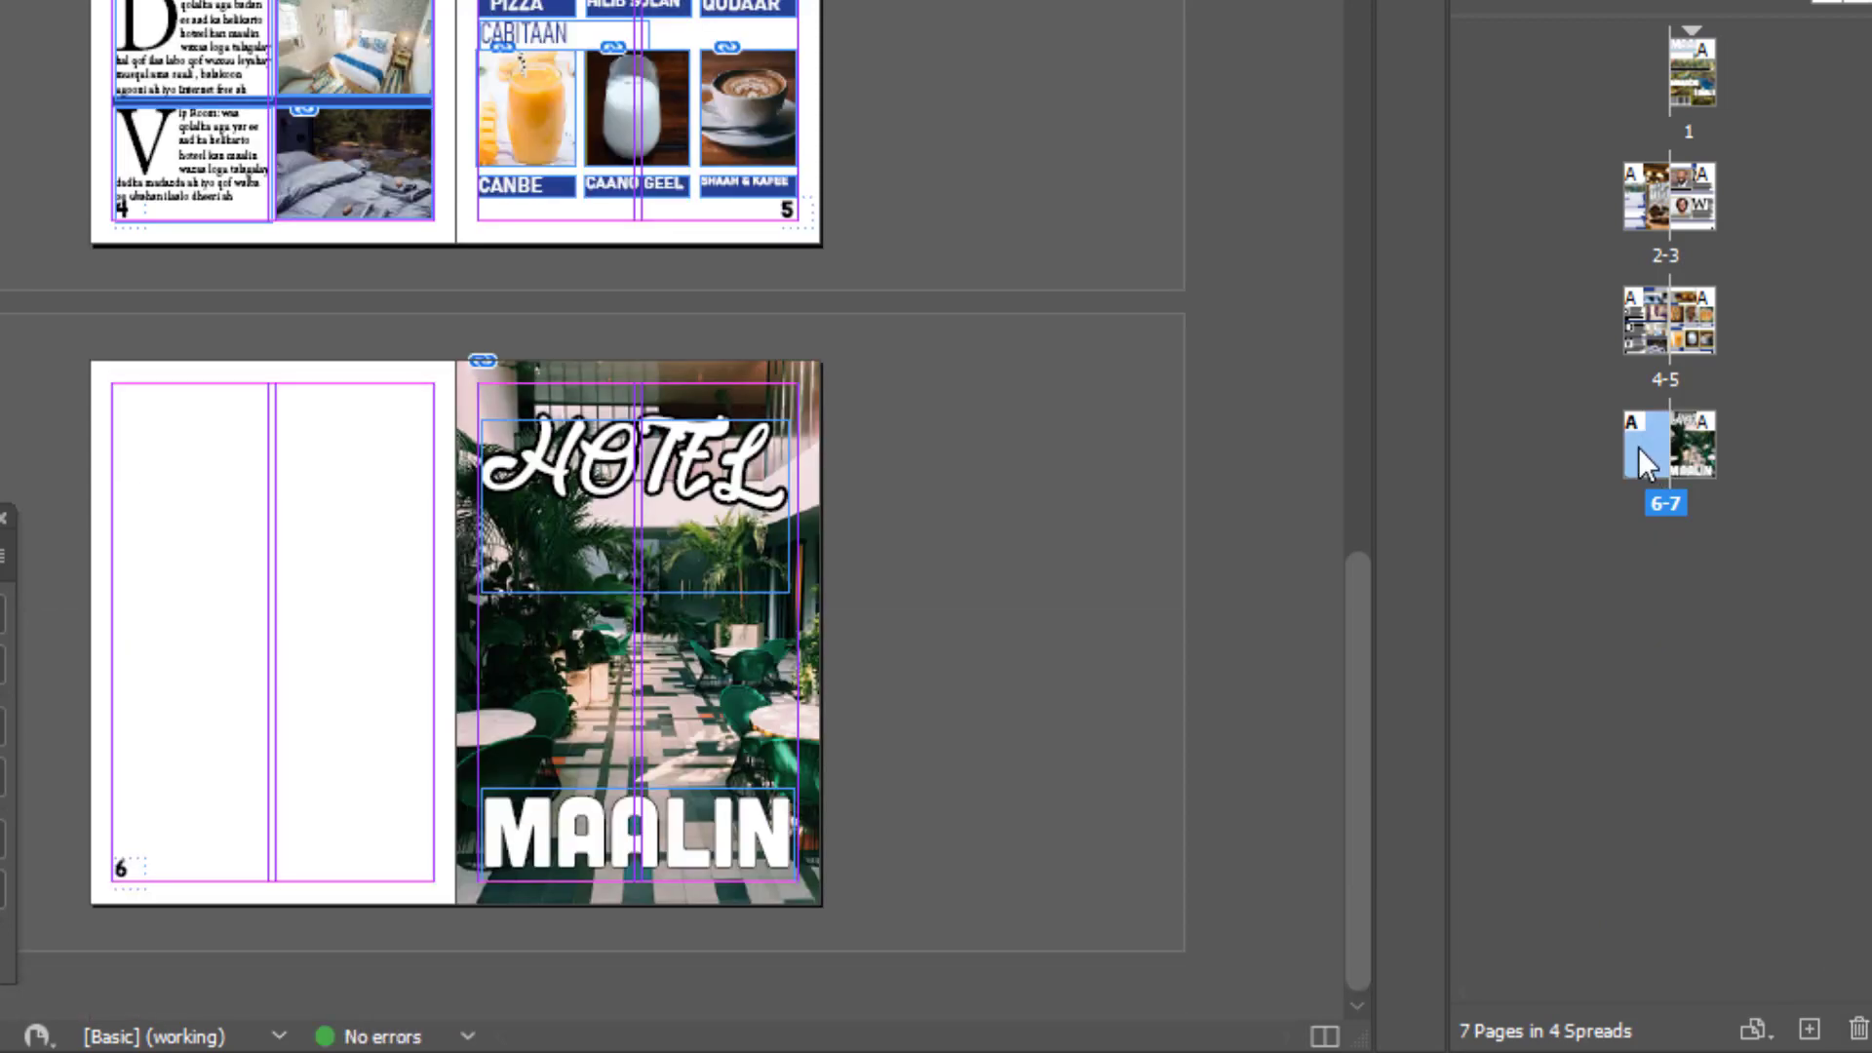
click(1855, 1027)
scroll(744, 685, up, 5)
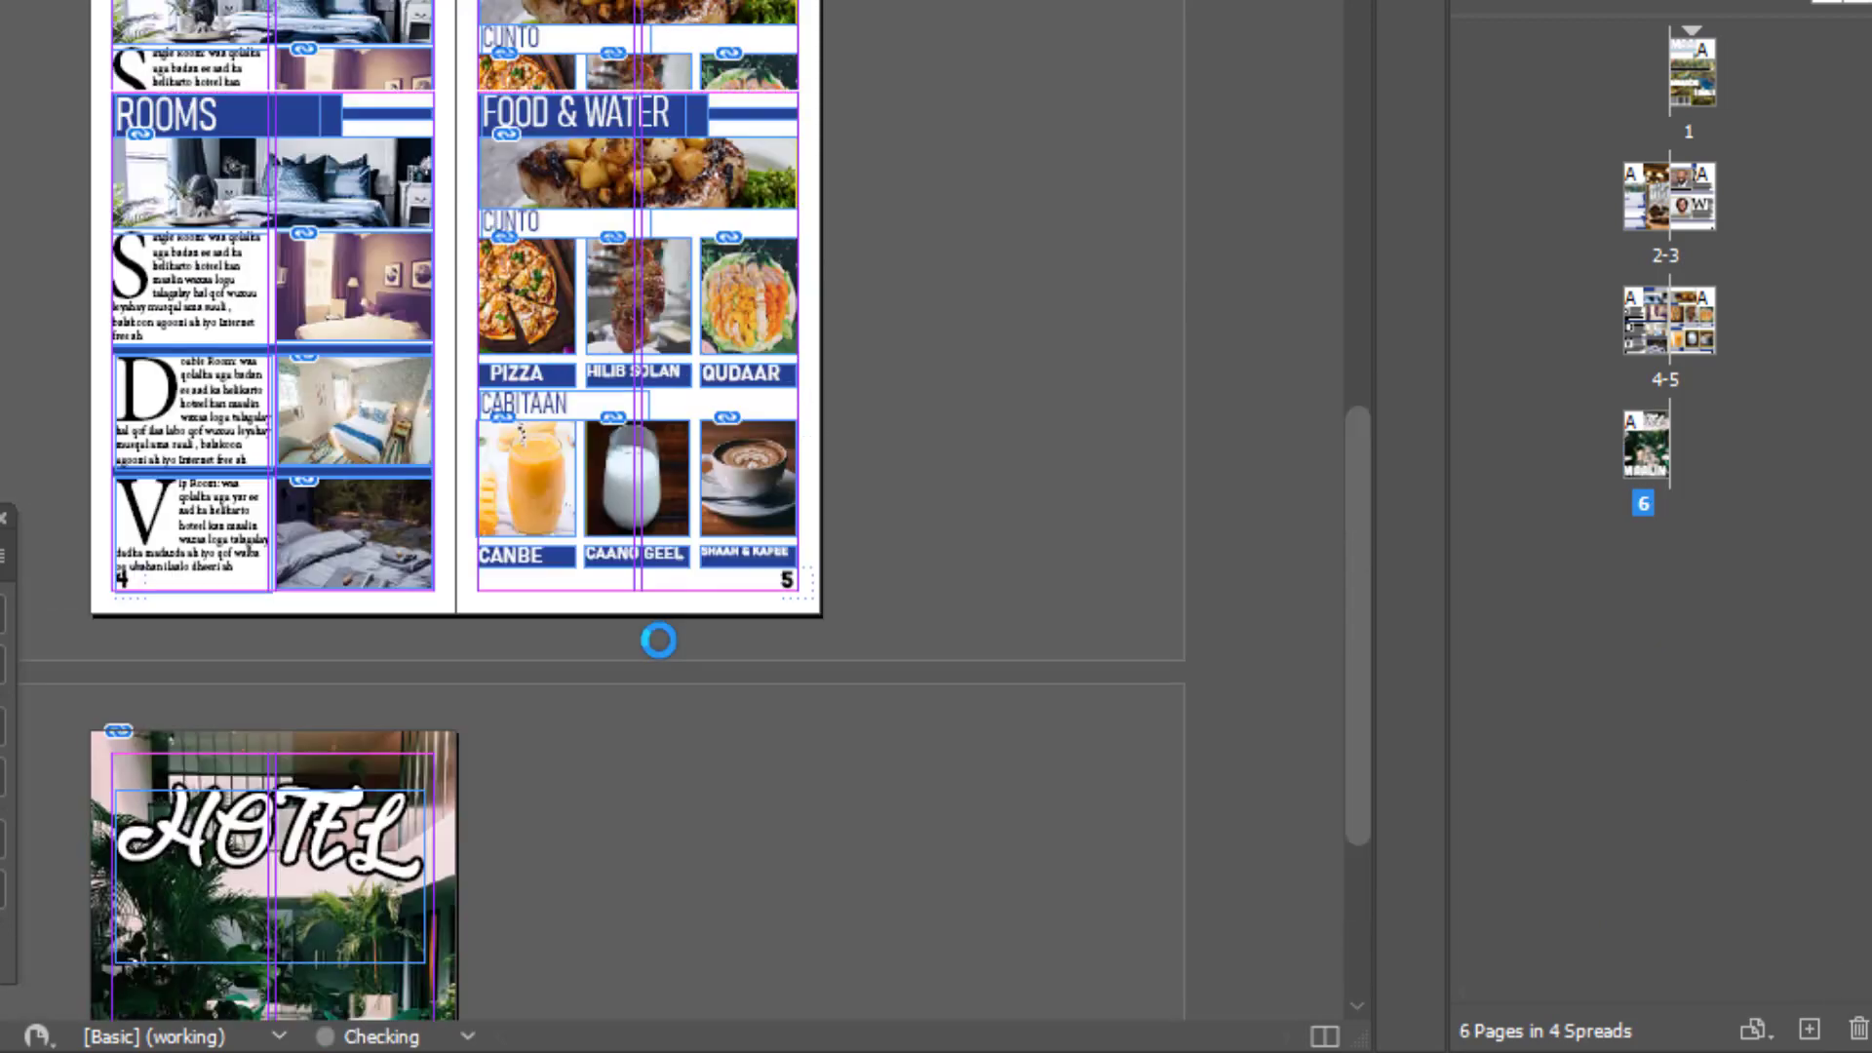
scroll(1517, 745, up, 5)
scroll(1517, 744, up, 2)
Step: Export all pages as an Adobe PDF (Print) file 'magazine 1' using the High Quality Print preset
scroll(1517, 744, up, 3)
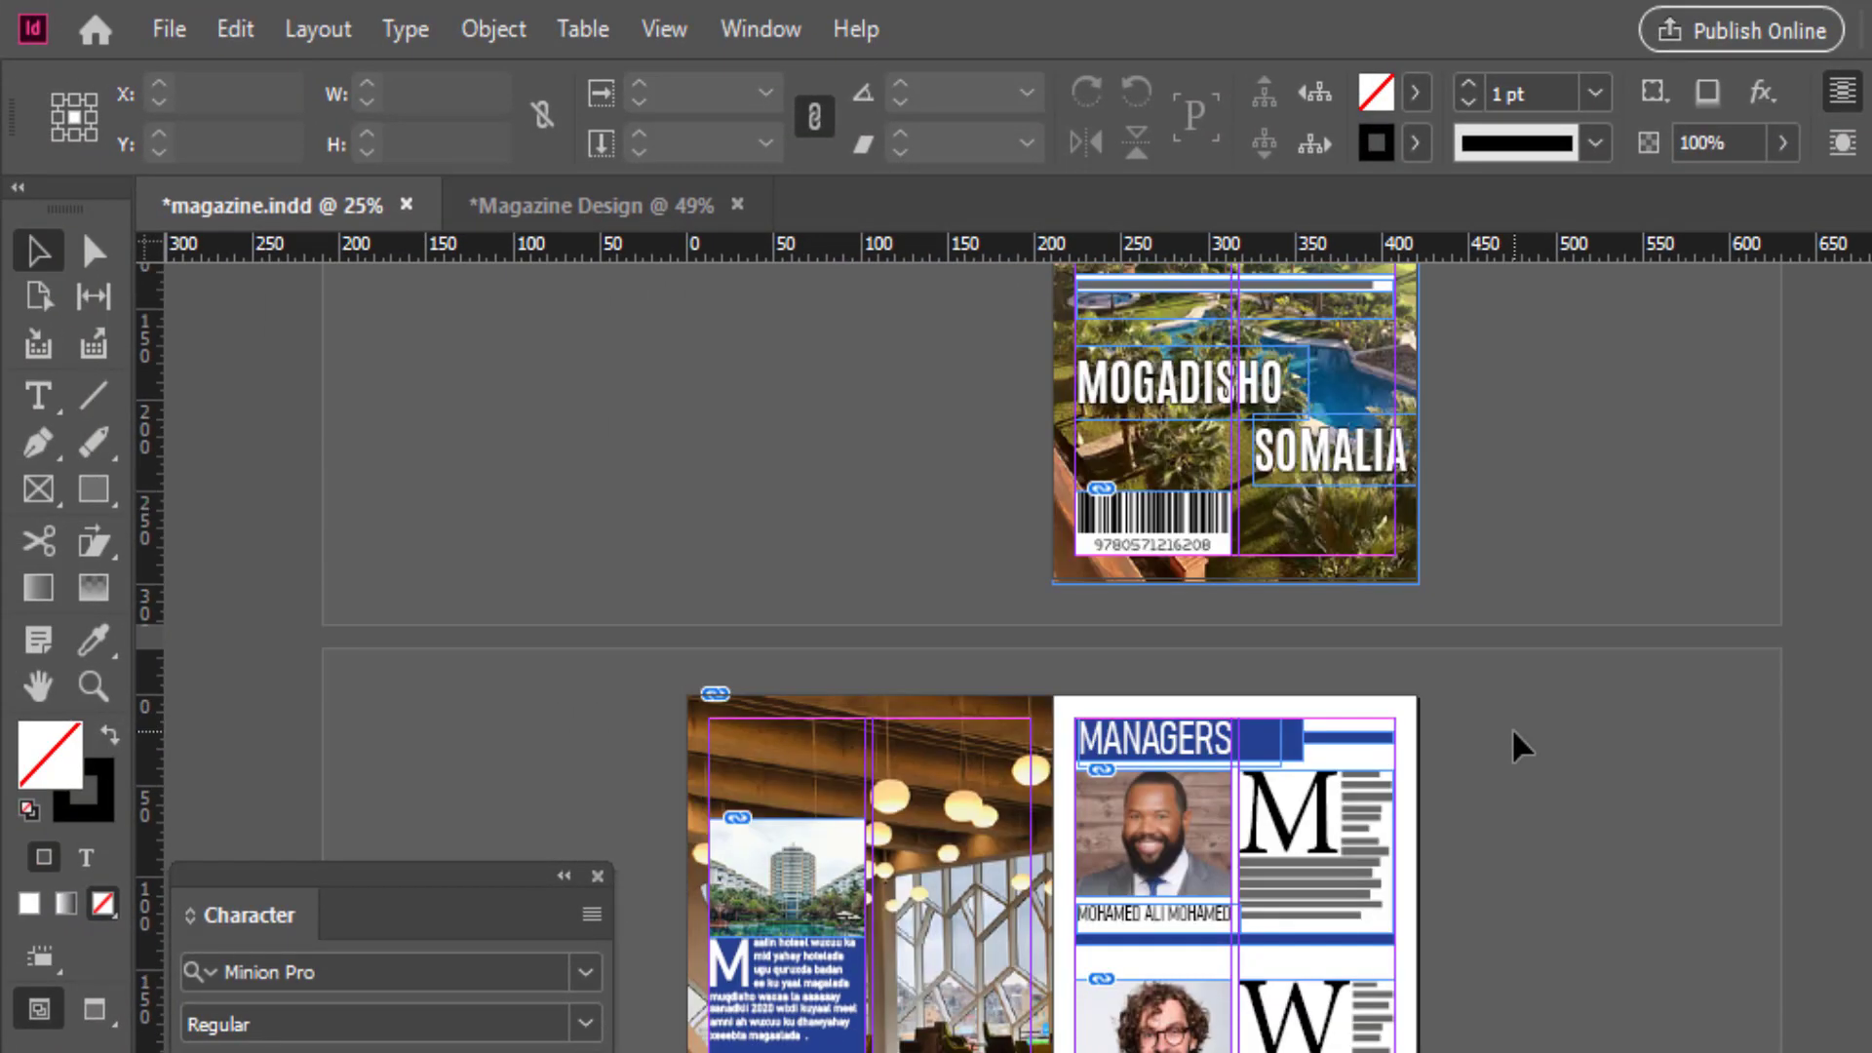
scroll(1517, 744, up, 2)
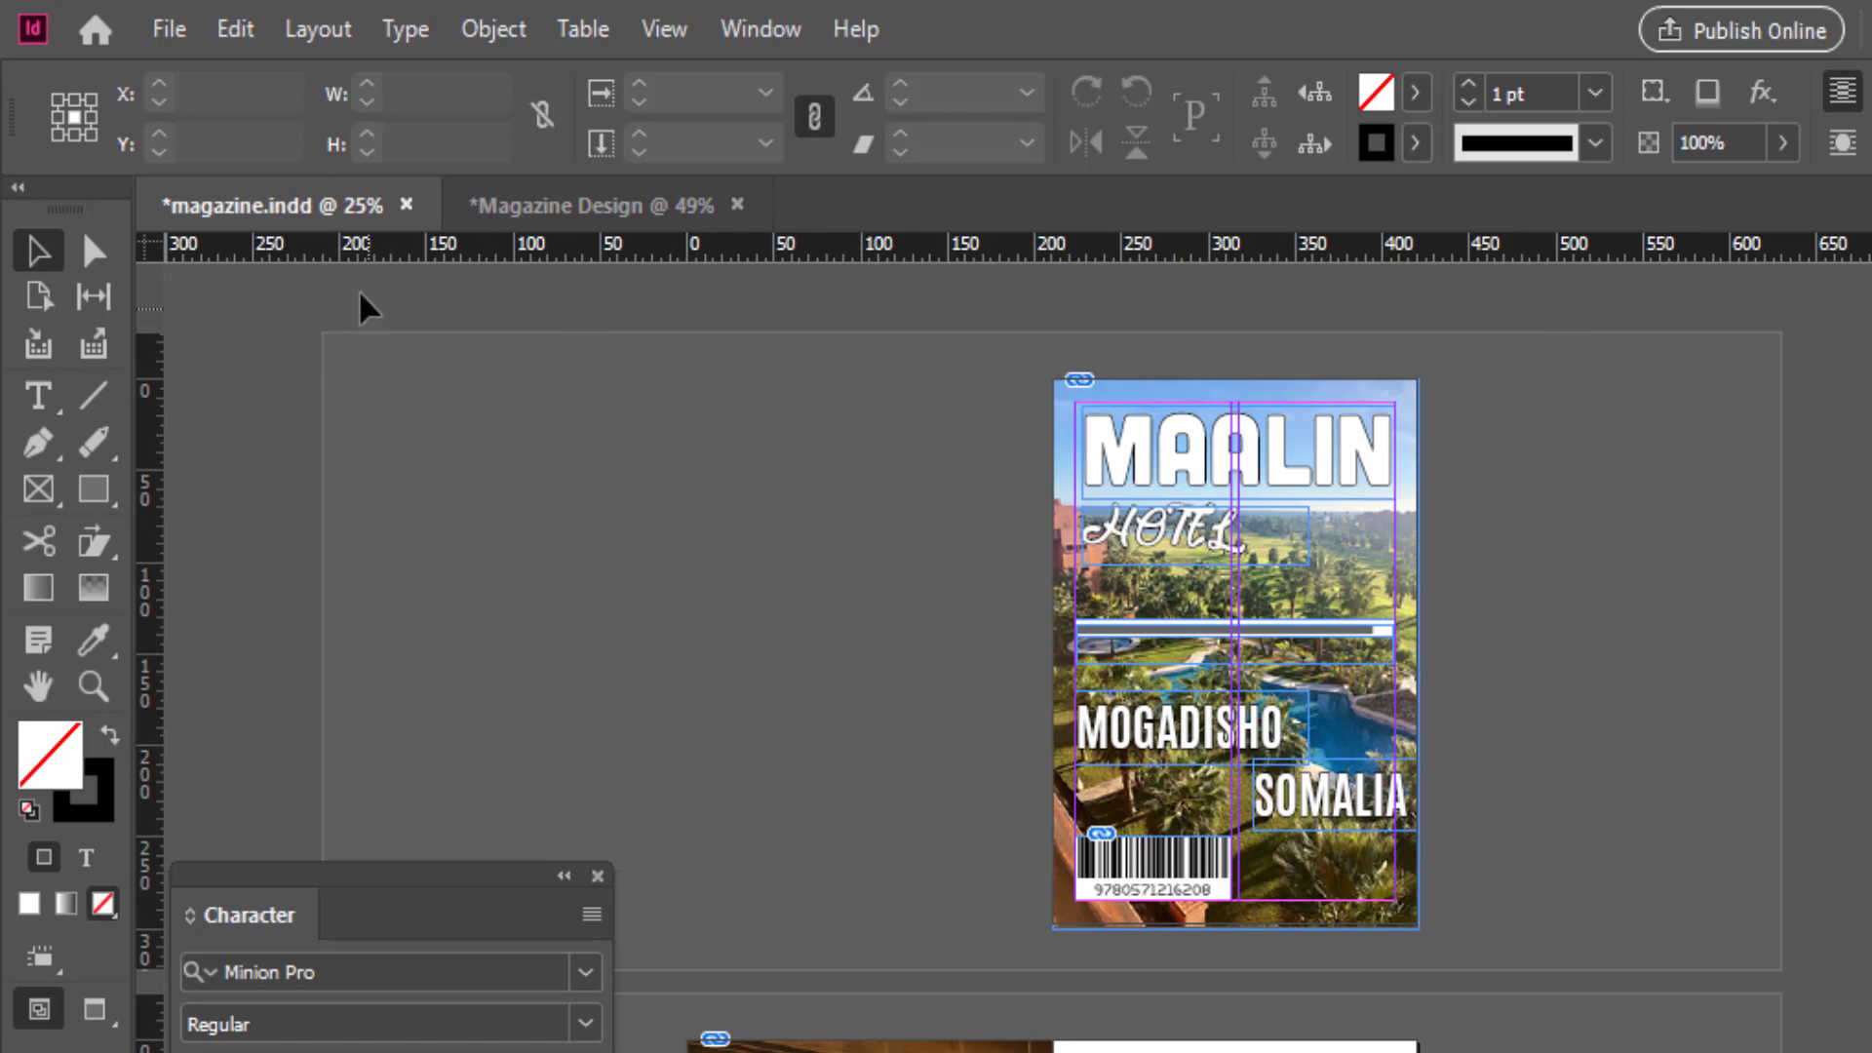
click(167, 29)
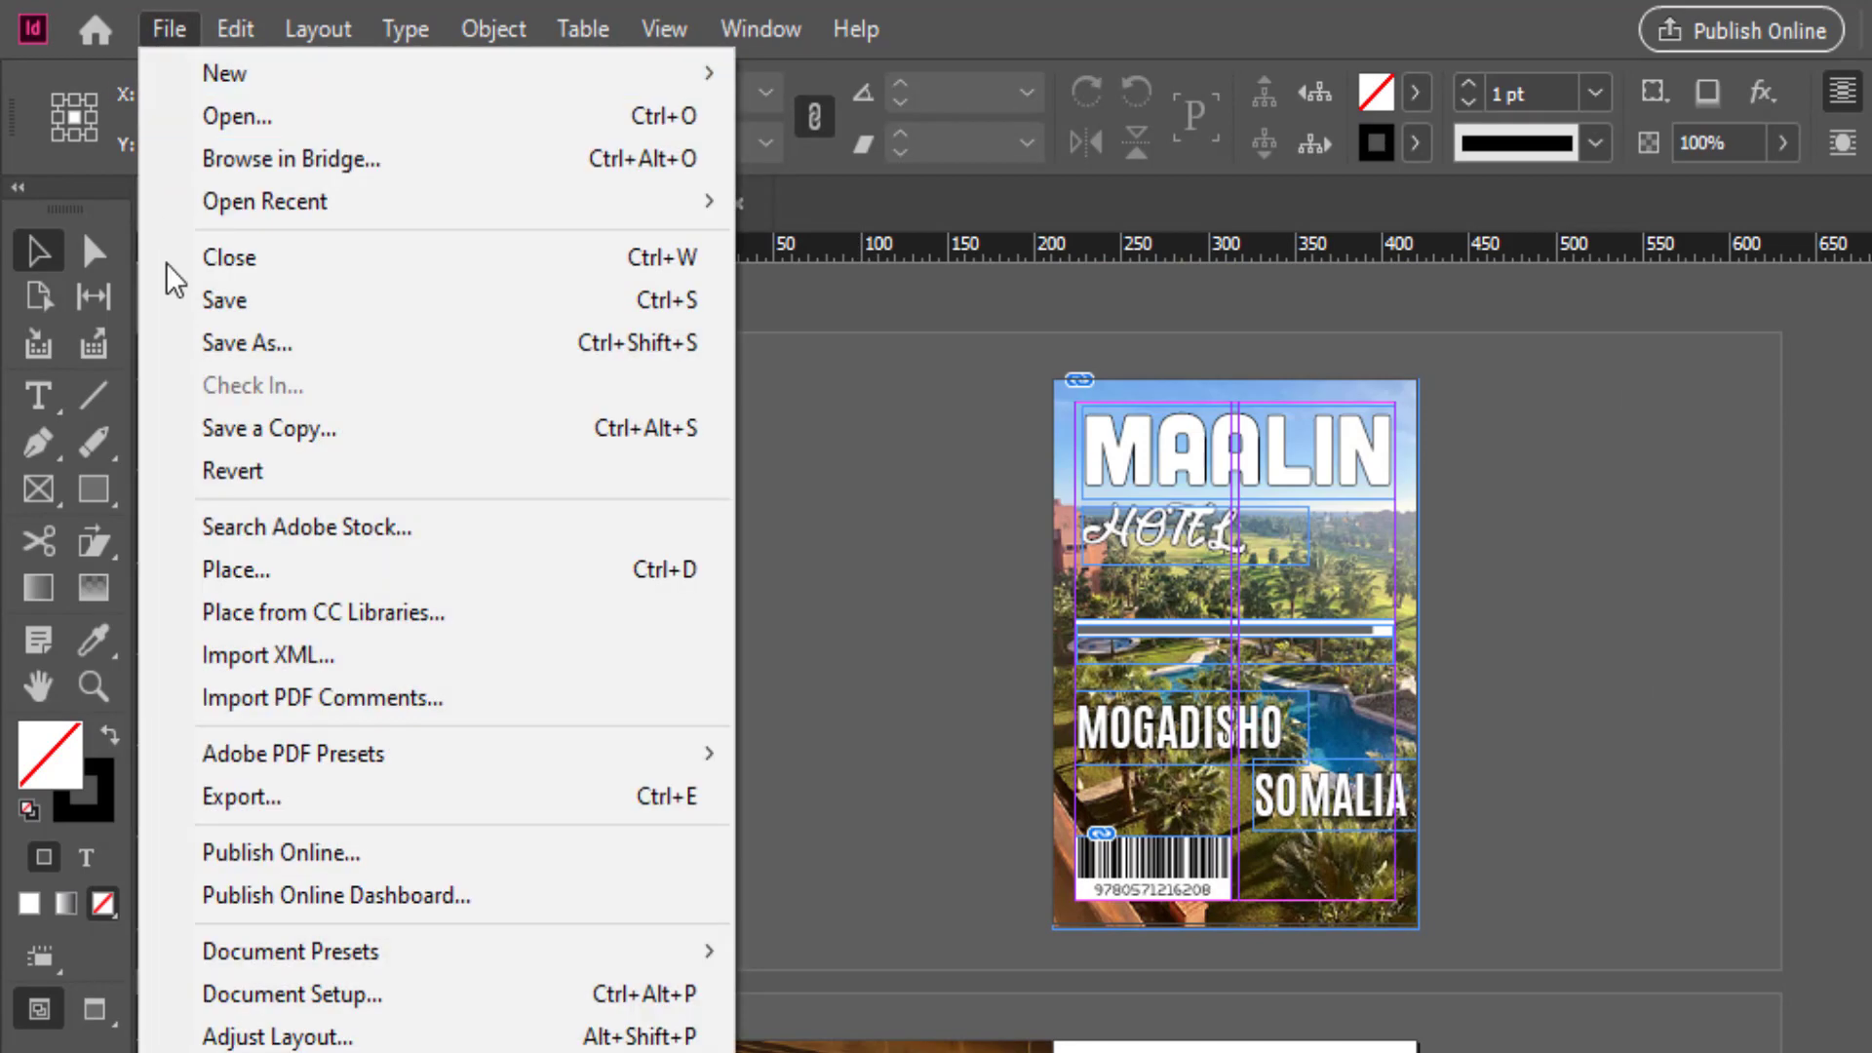
click(244, 799)
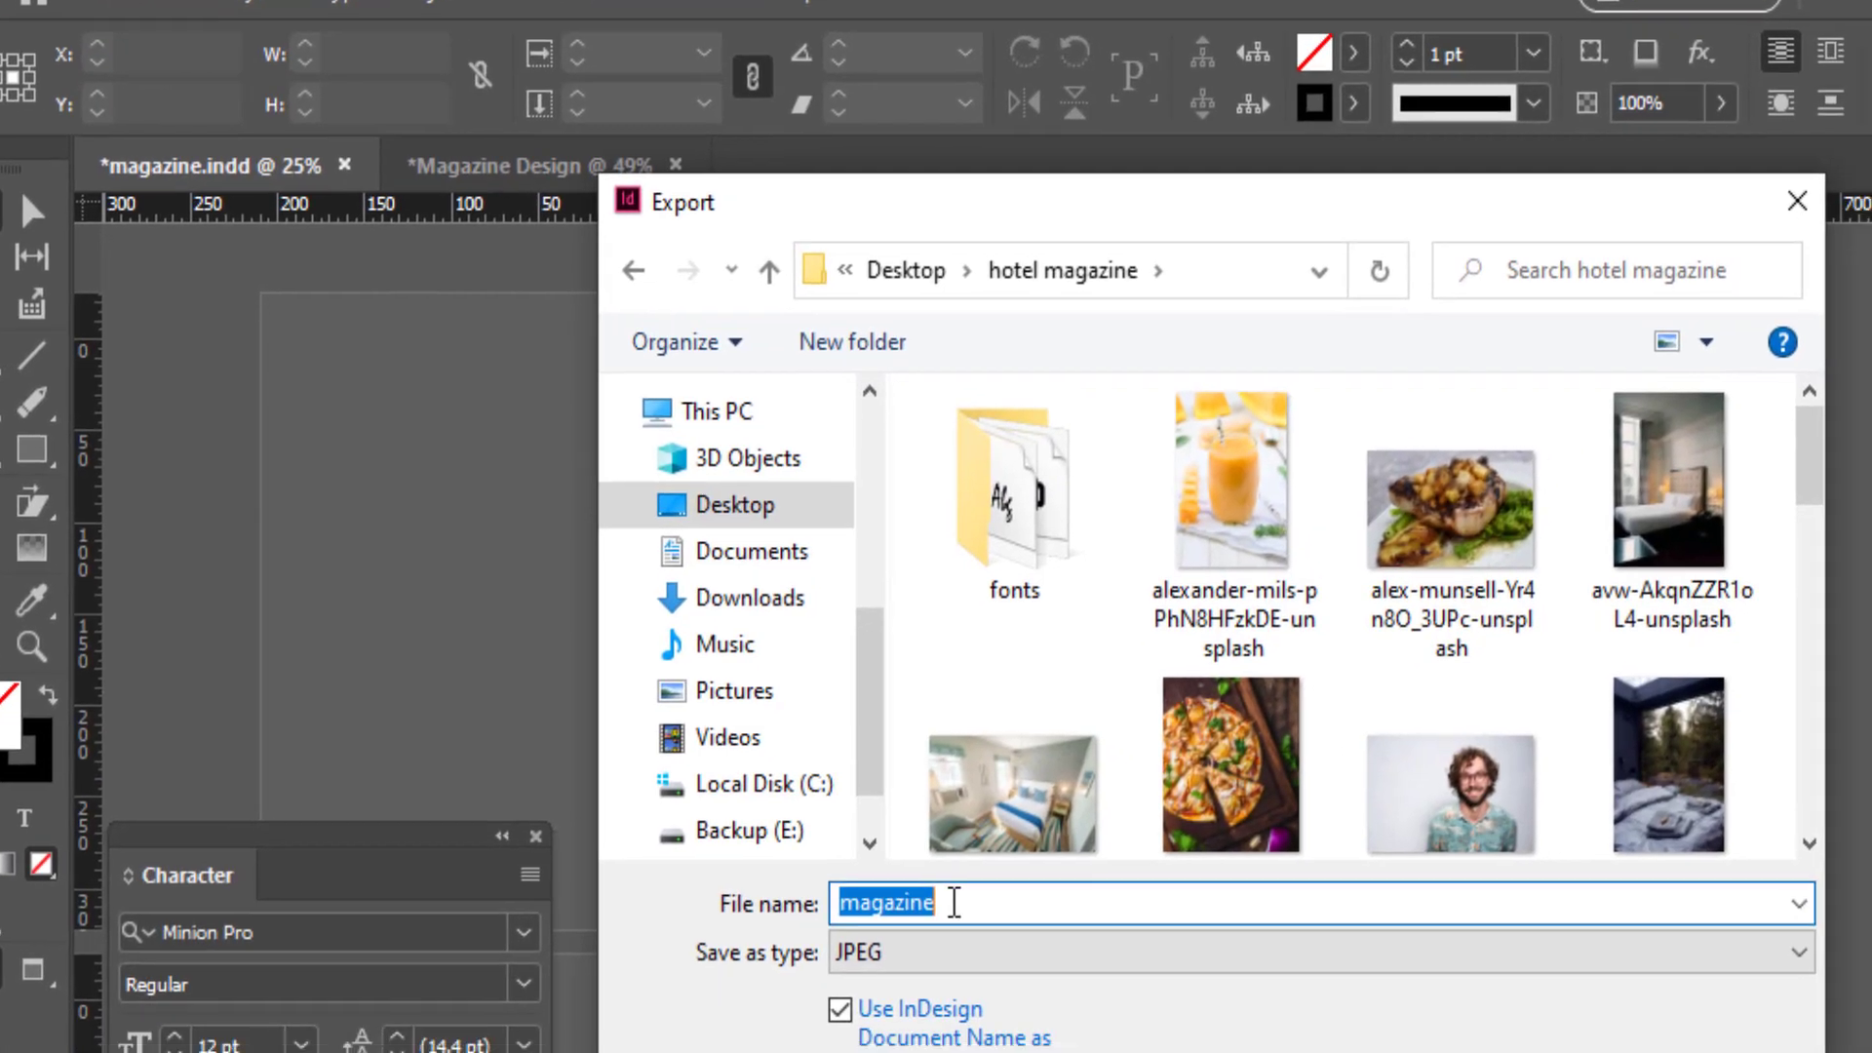
click(1026, 931)
text(1)
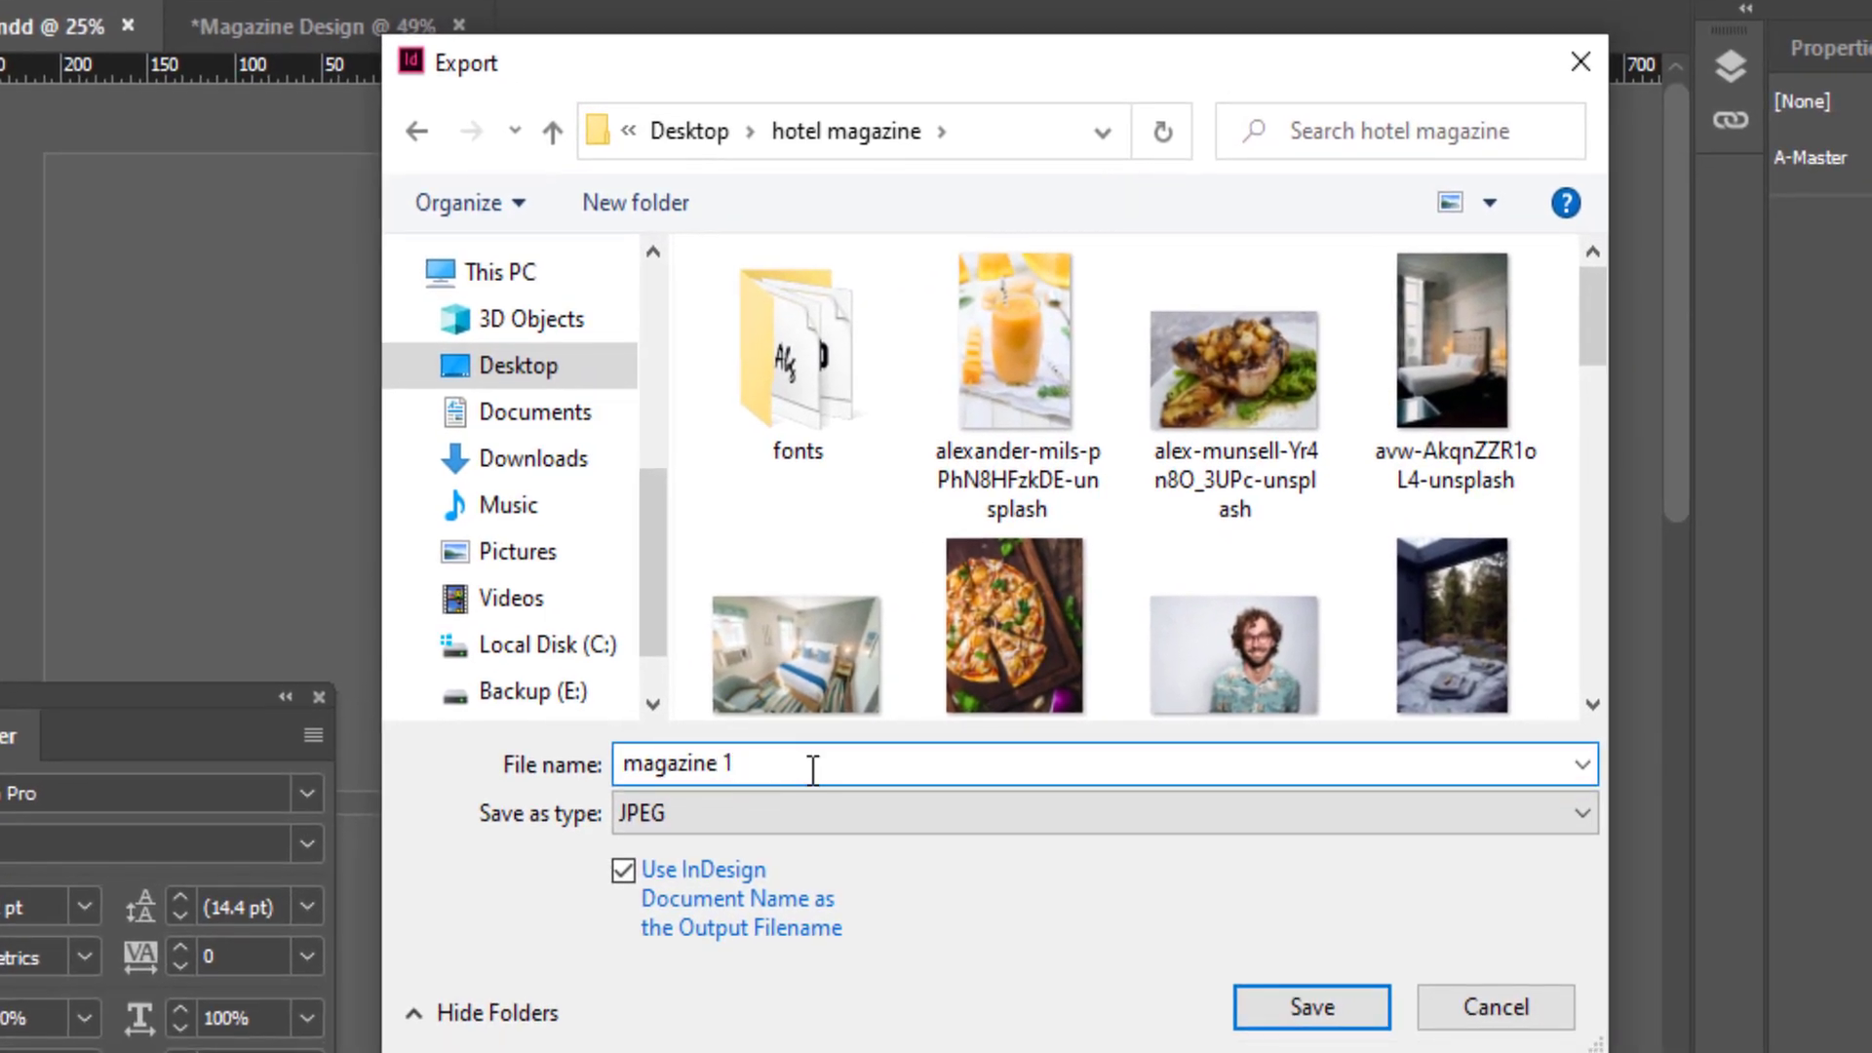
click(1569, 805)
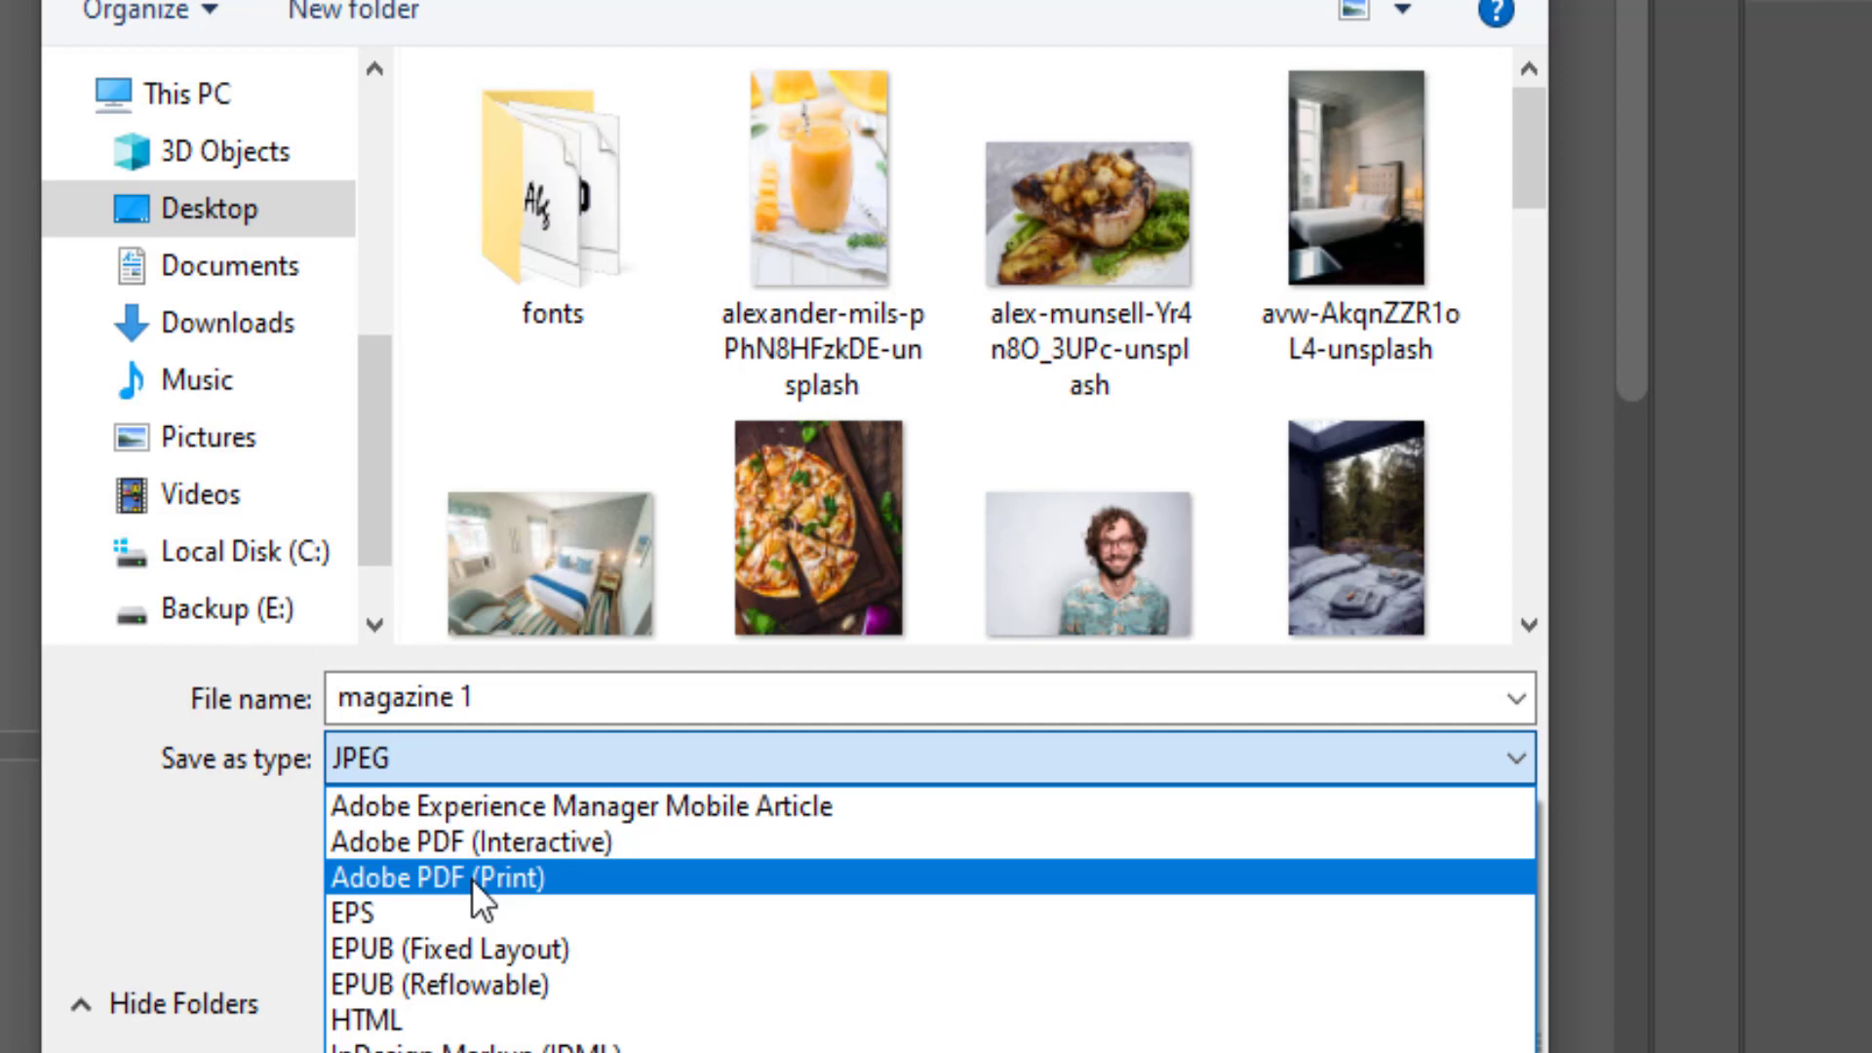
click(472, 880)
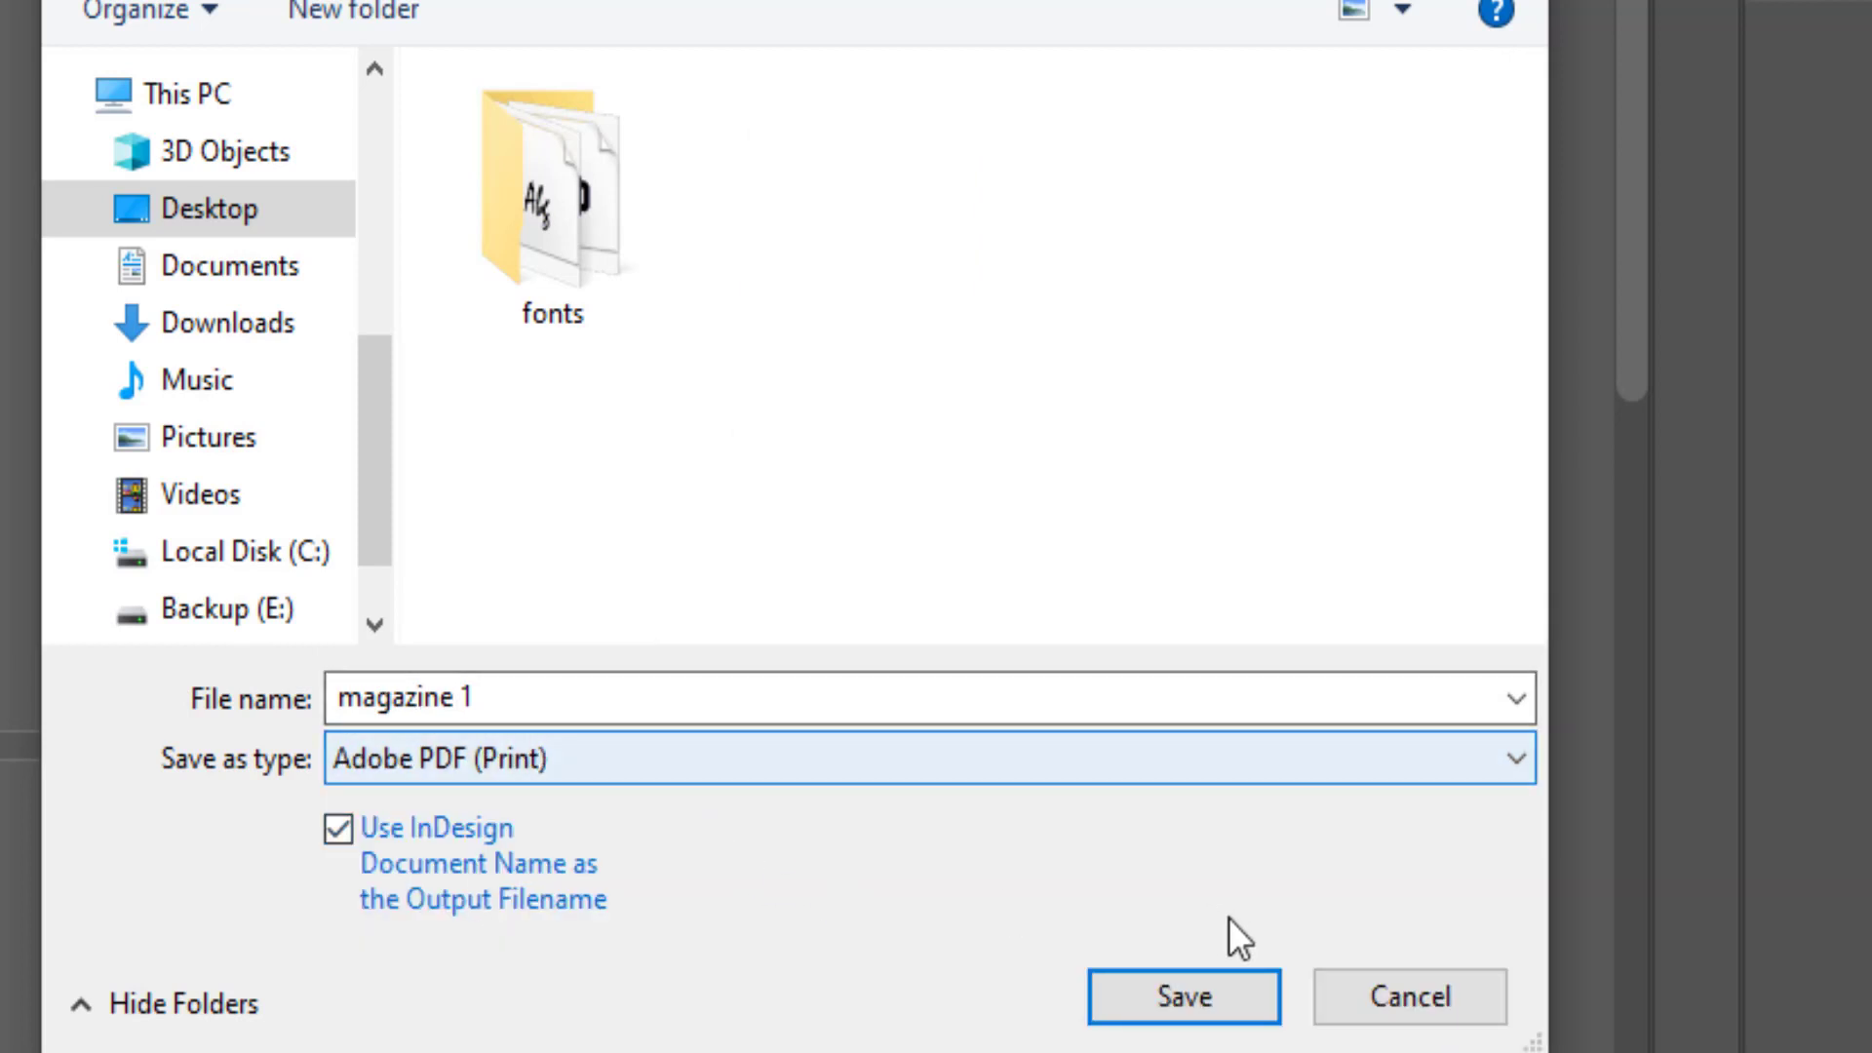
click(1192, 996)
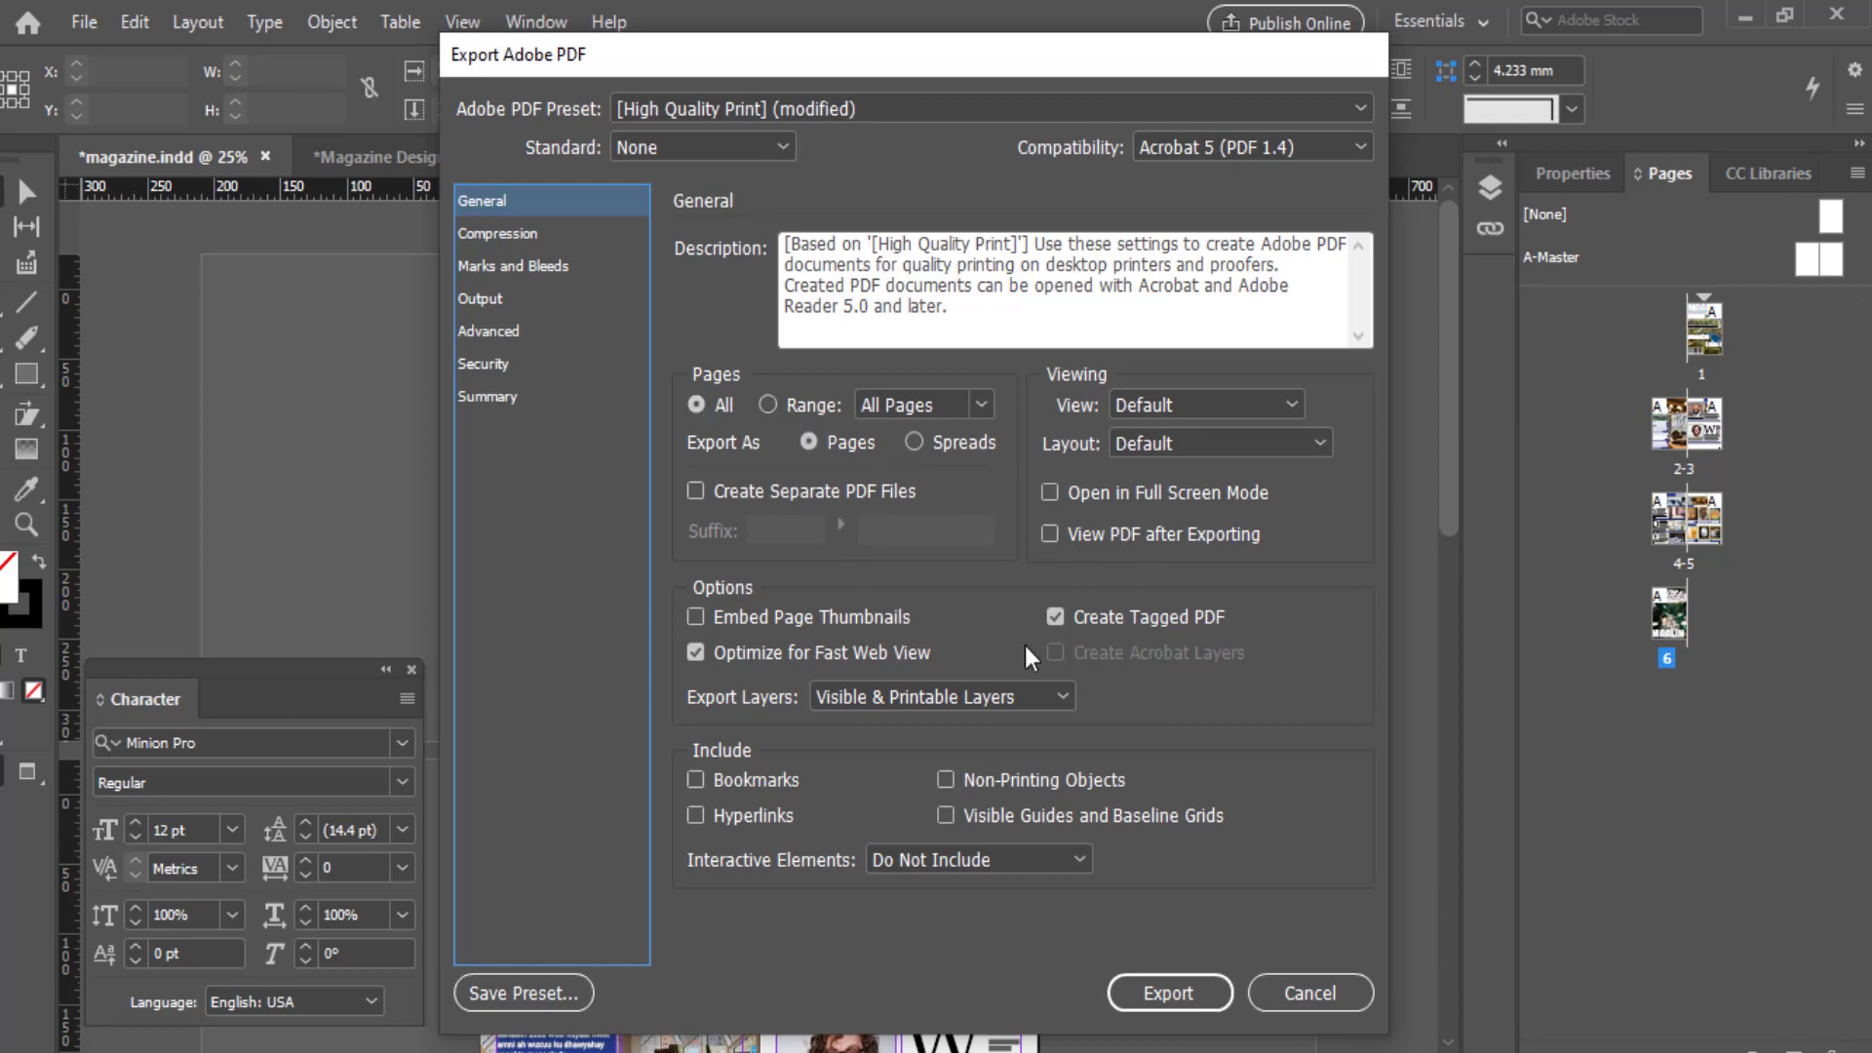
click(1169, 994)
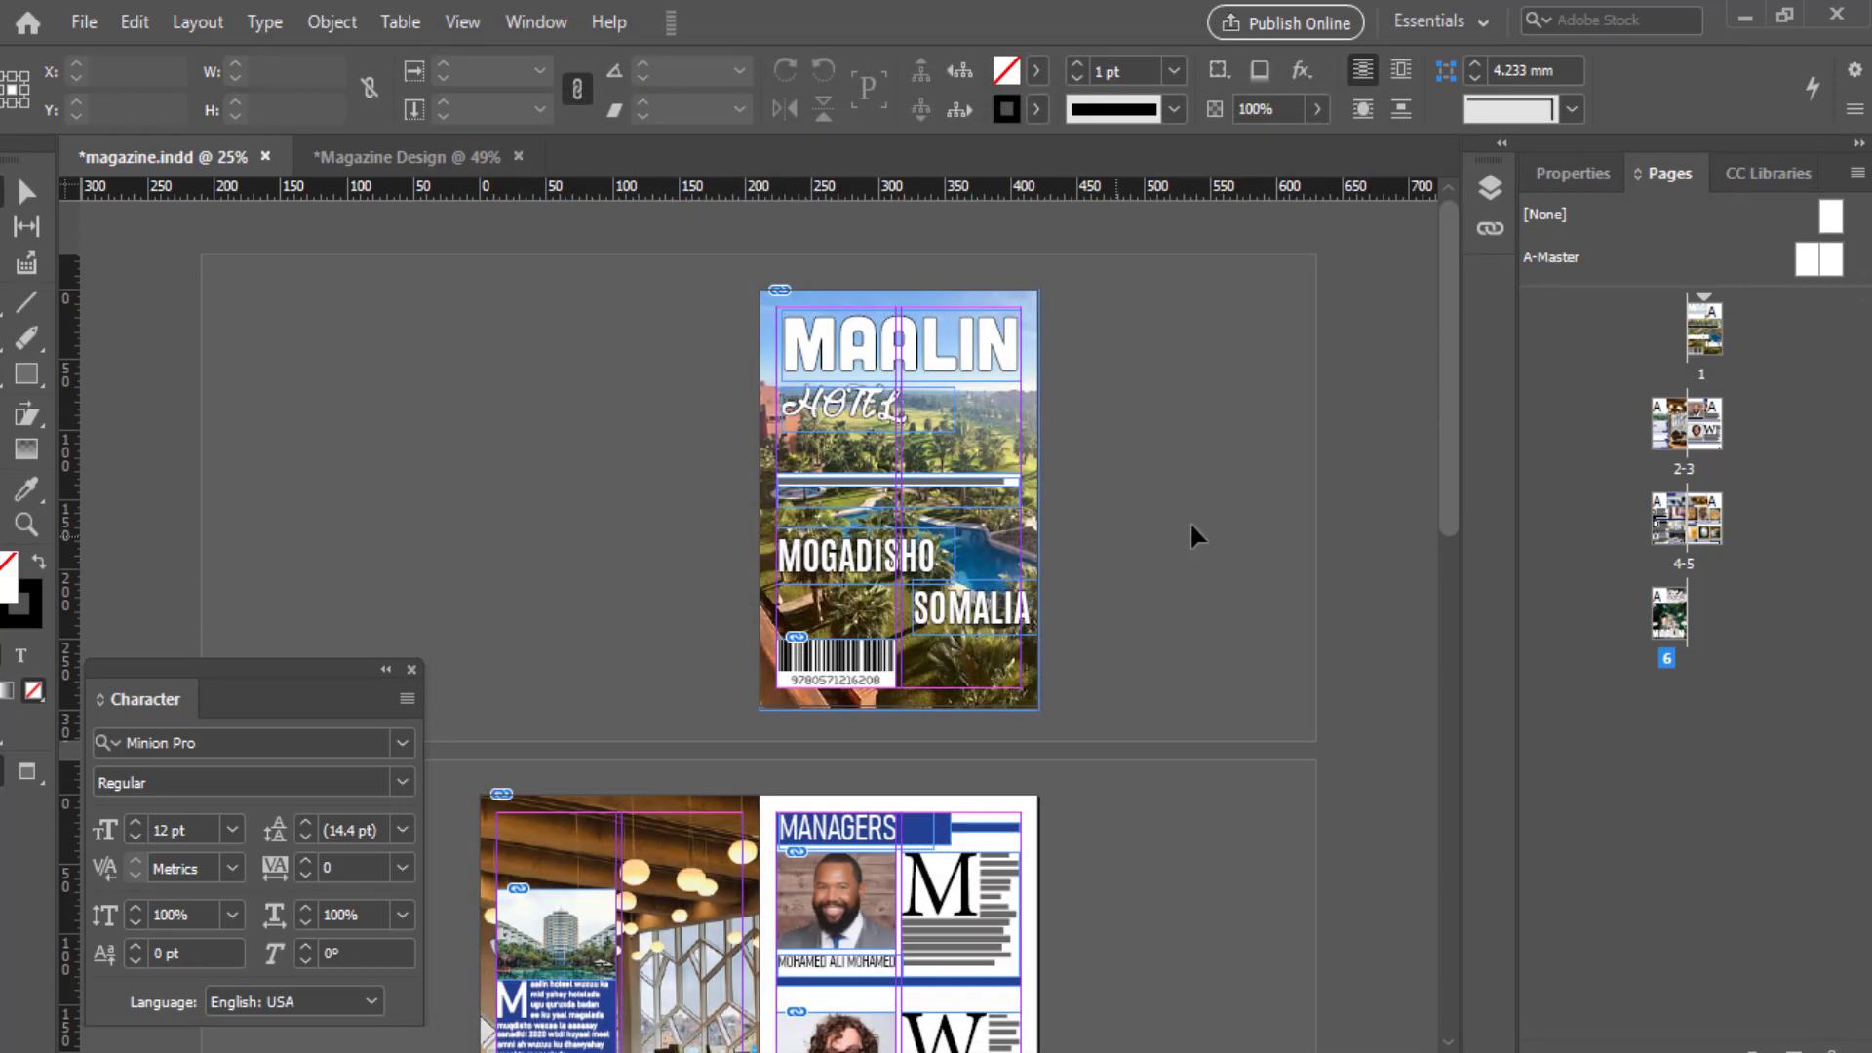
Step: Confirm the 'magazine 1' PDF in the maximized hotel magazine folder, then return to InDesign
key(alt+Tab)
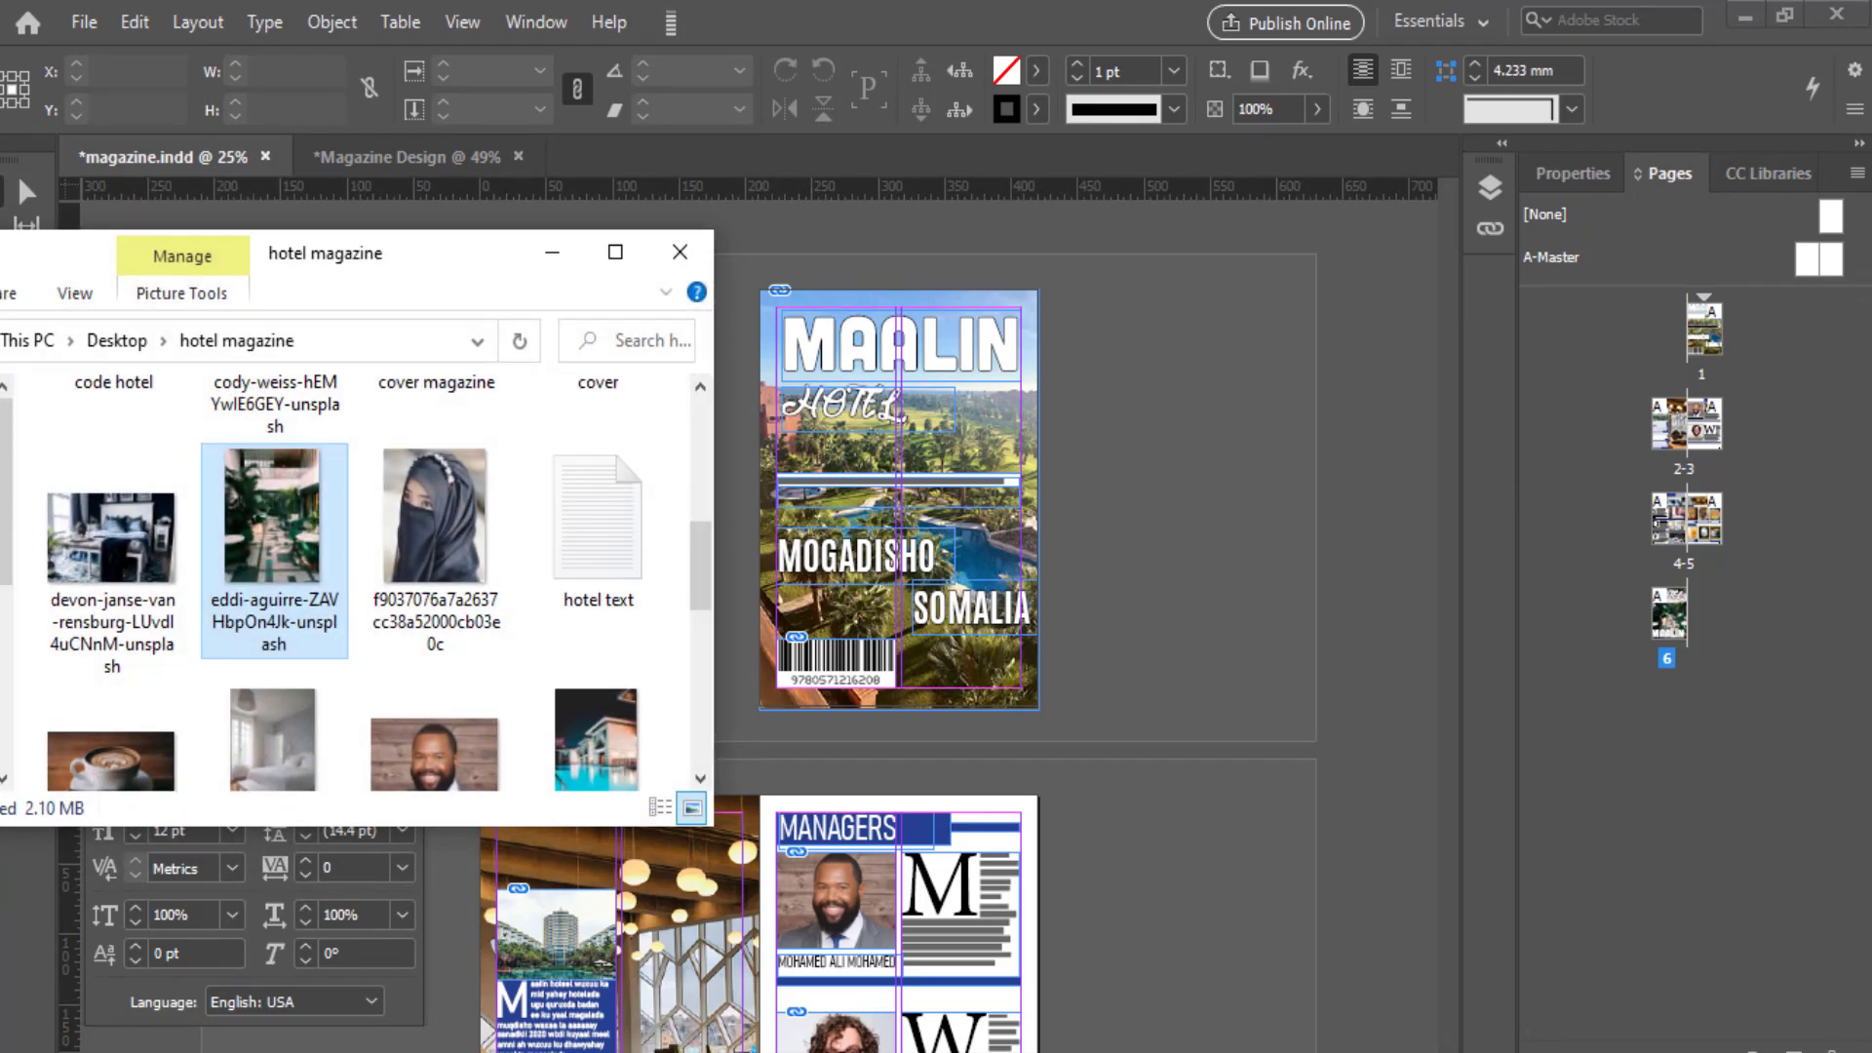
click(606, 271)
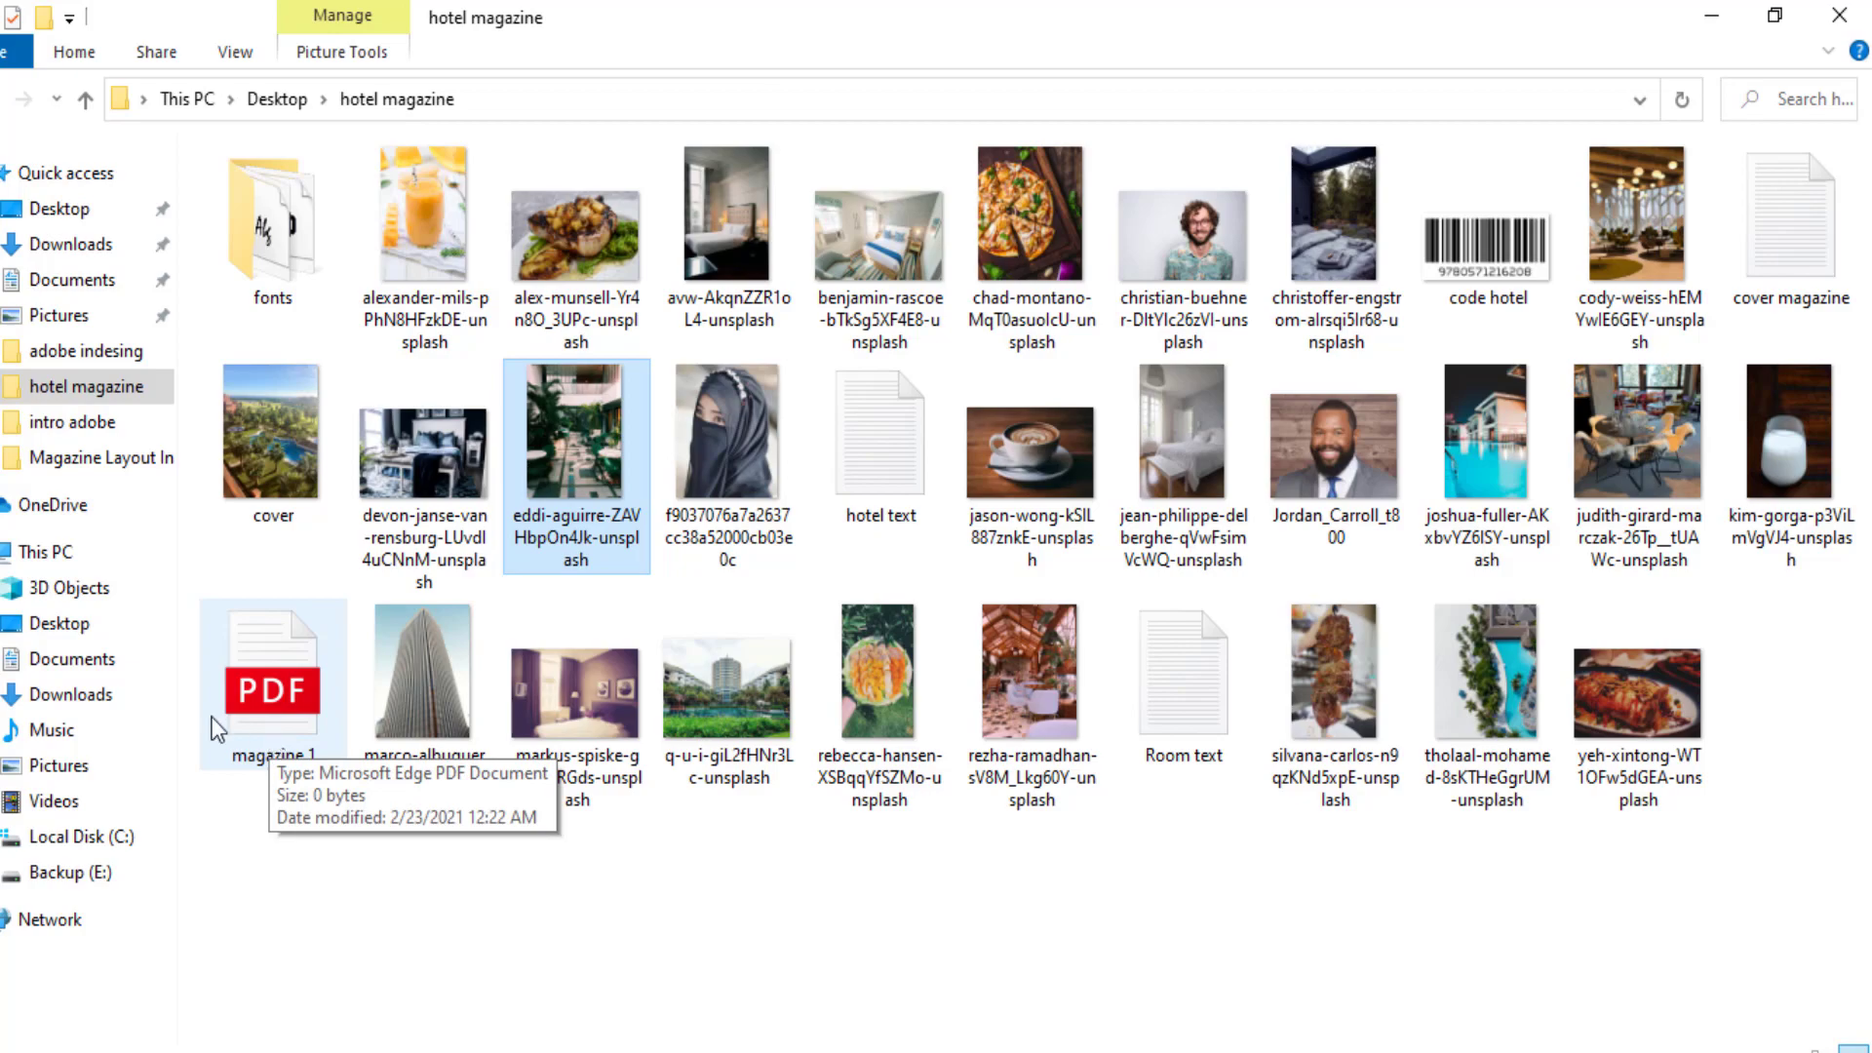
key(alt+Tab)
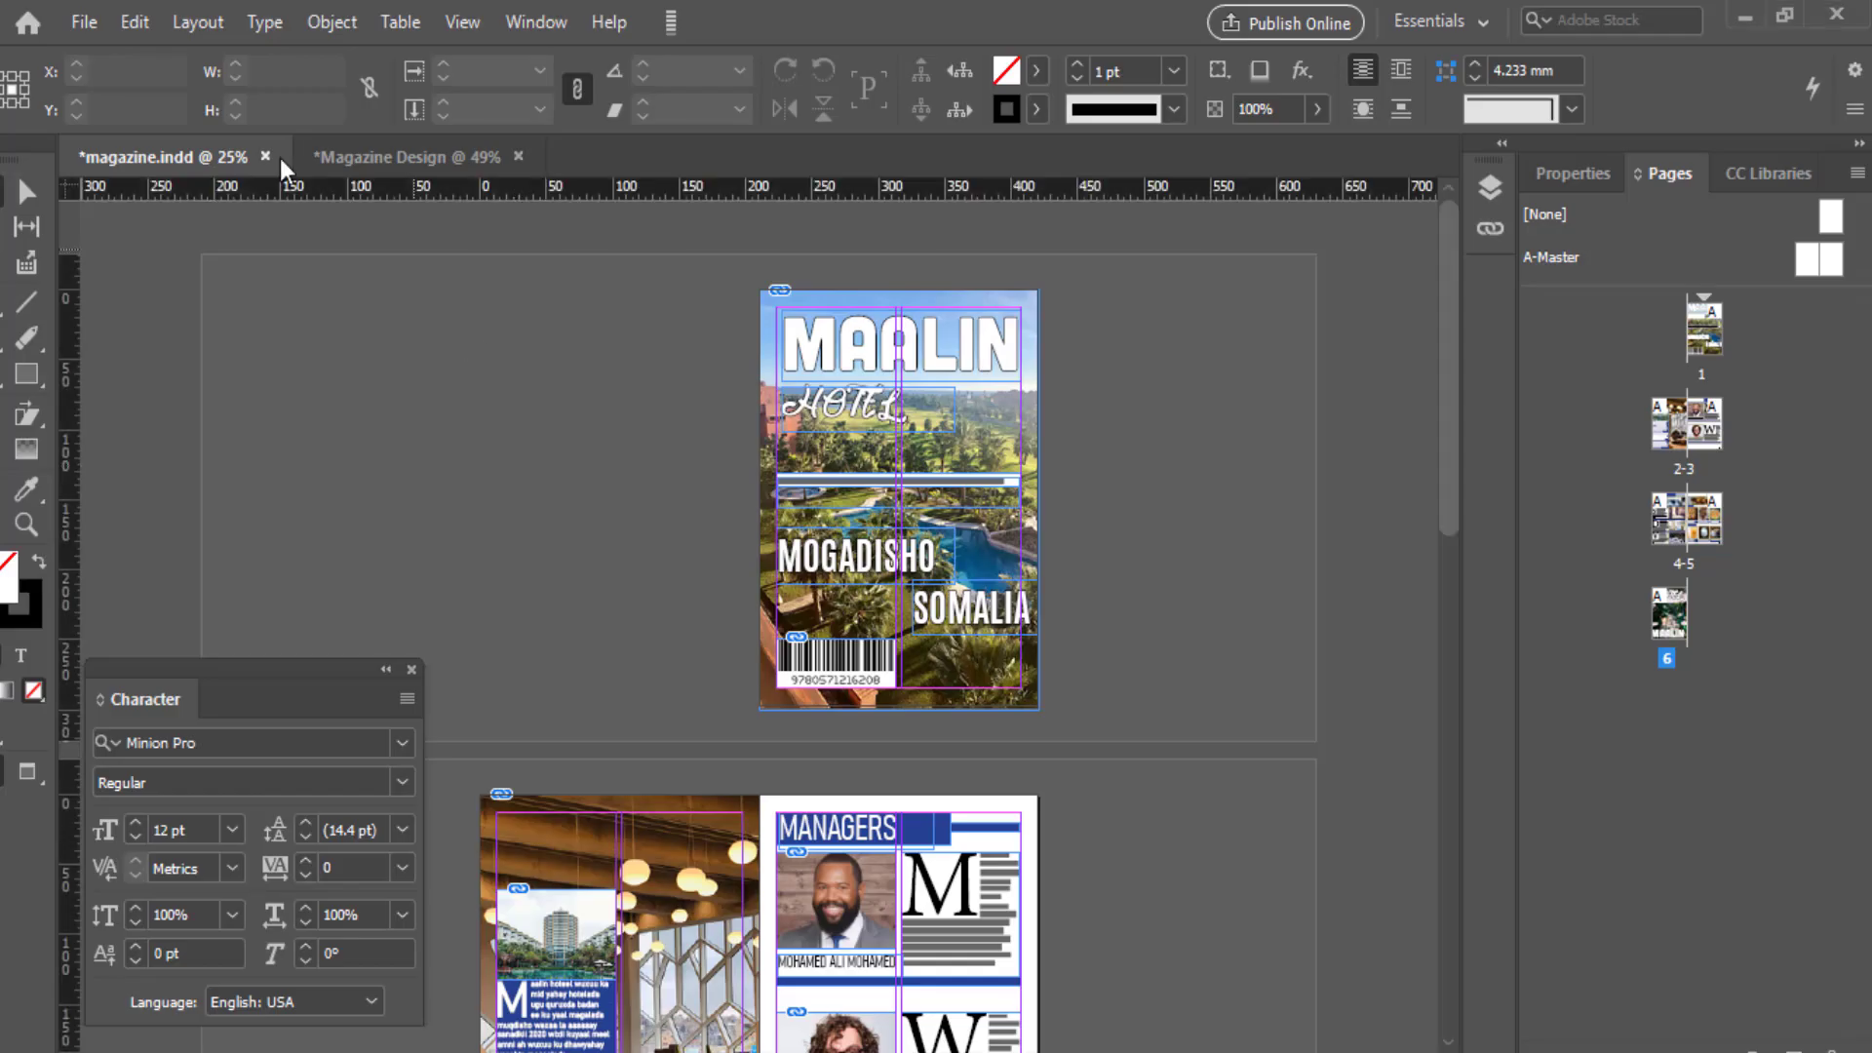
click(80, 21)
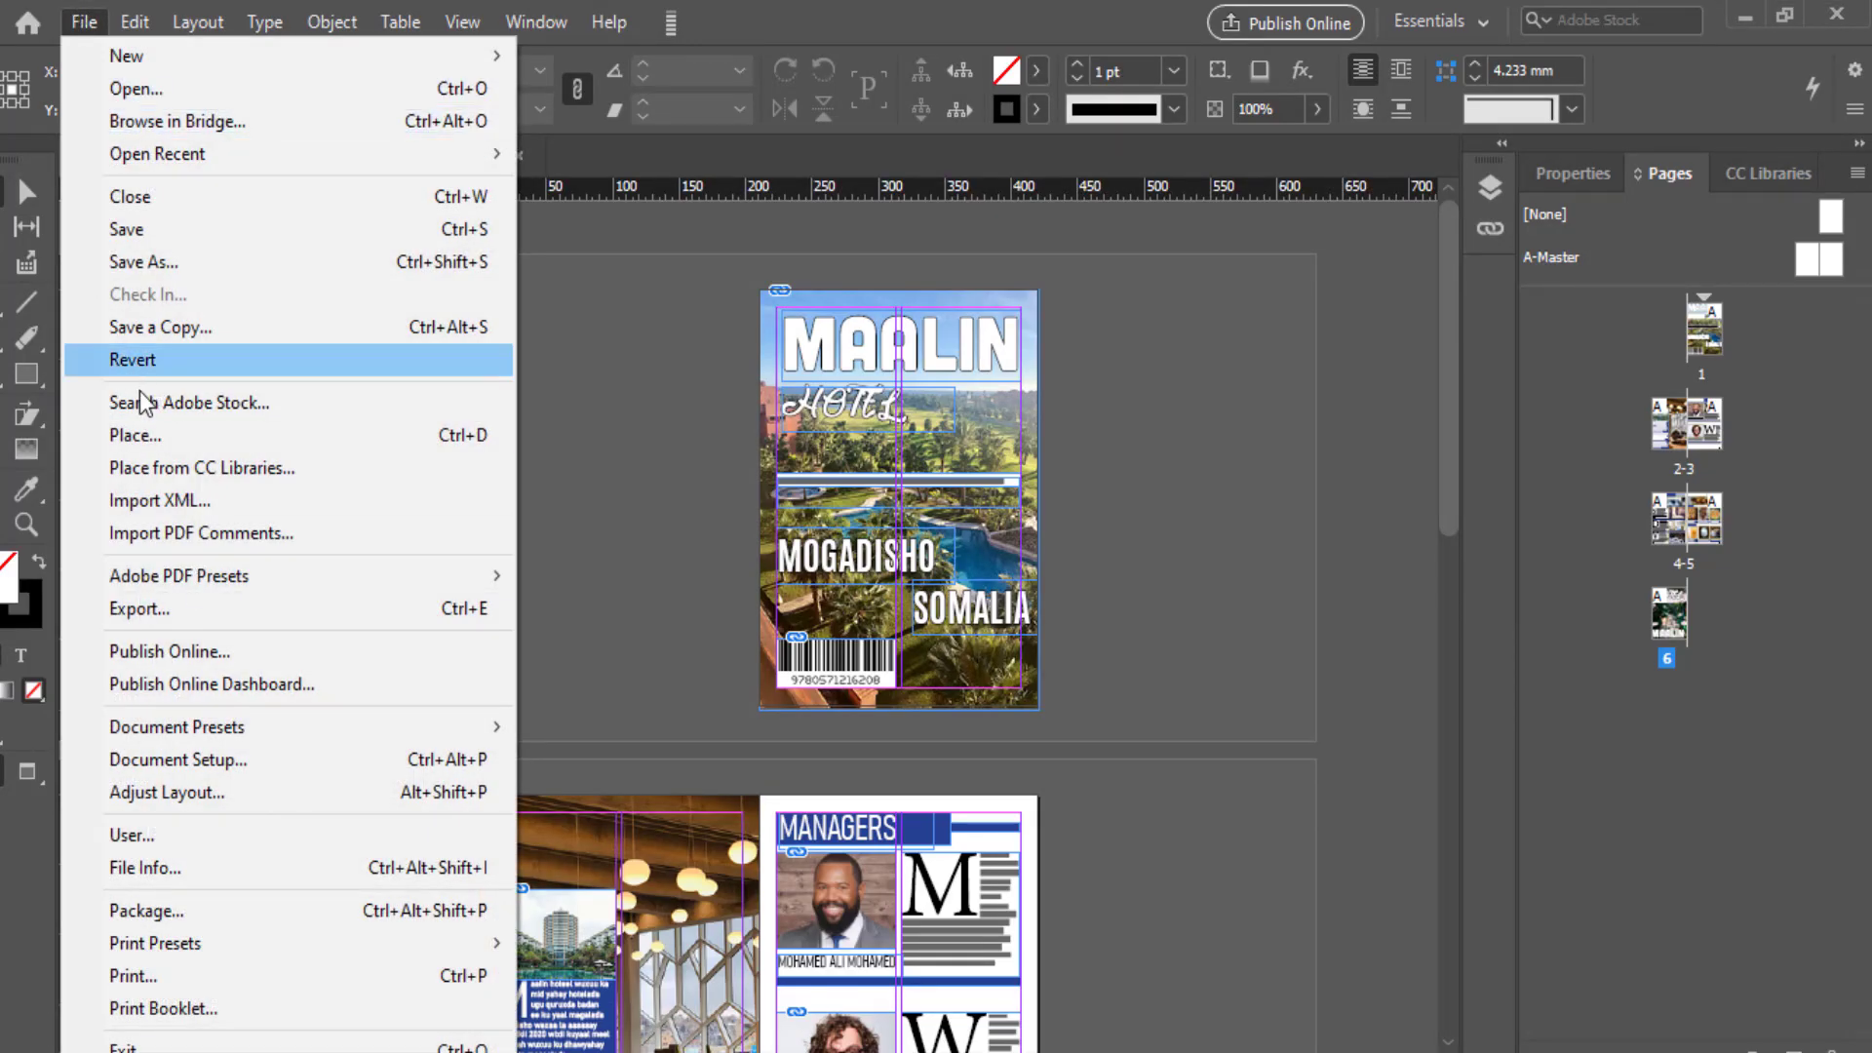
Step: Save the magazine as an InDesign 2020 document named 'magazine'
click(156, 268)
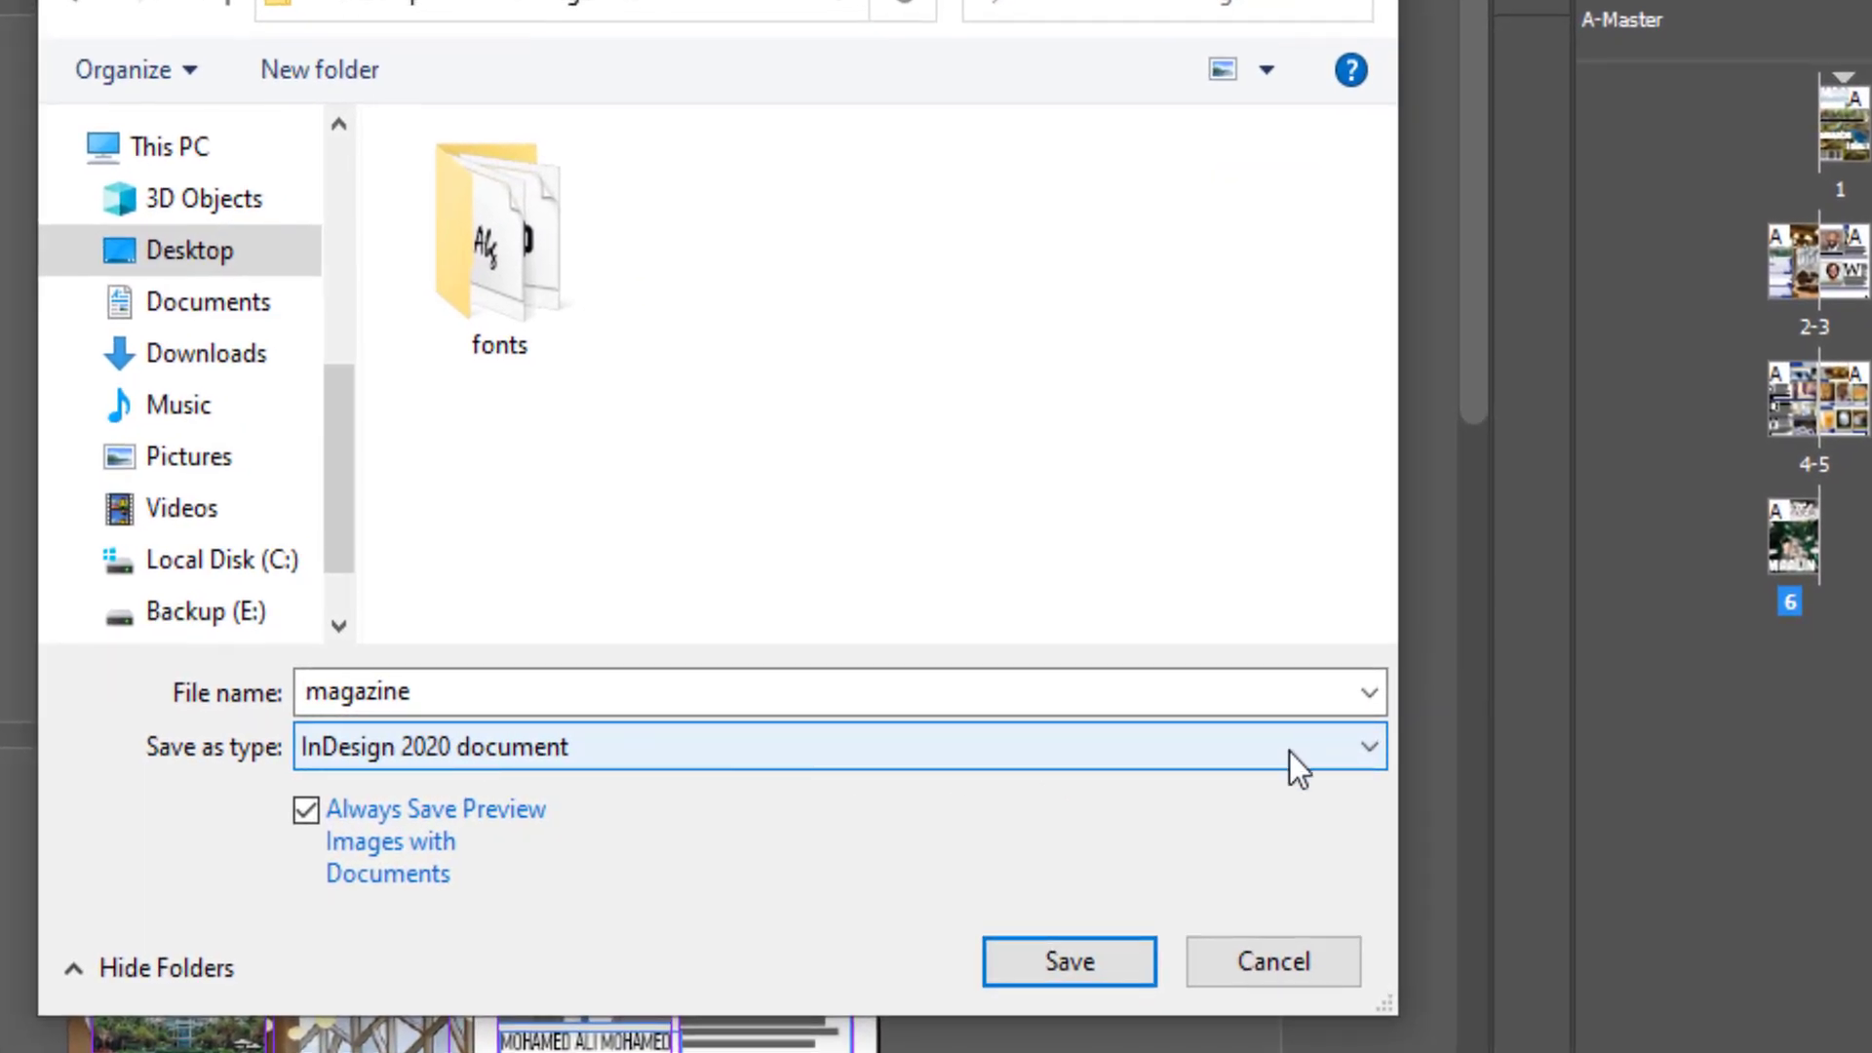
click(1360, 760)
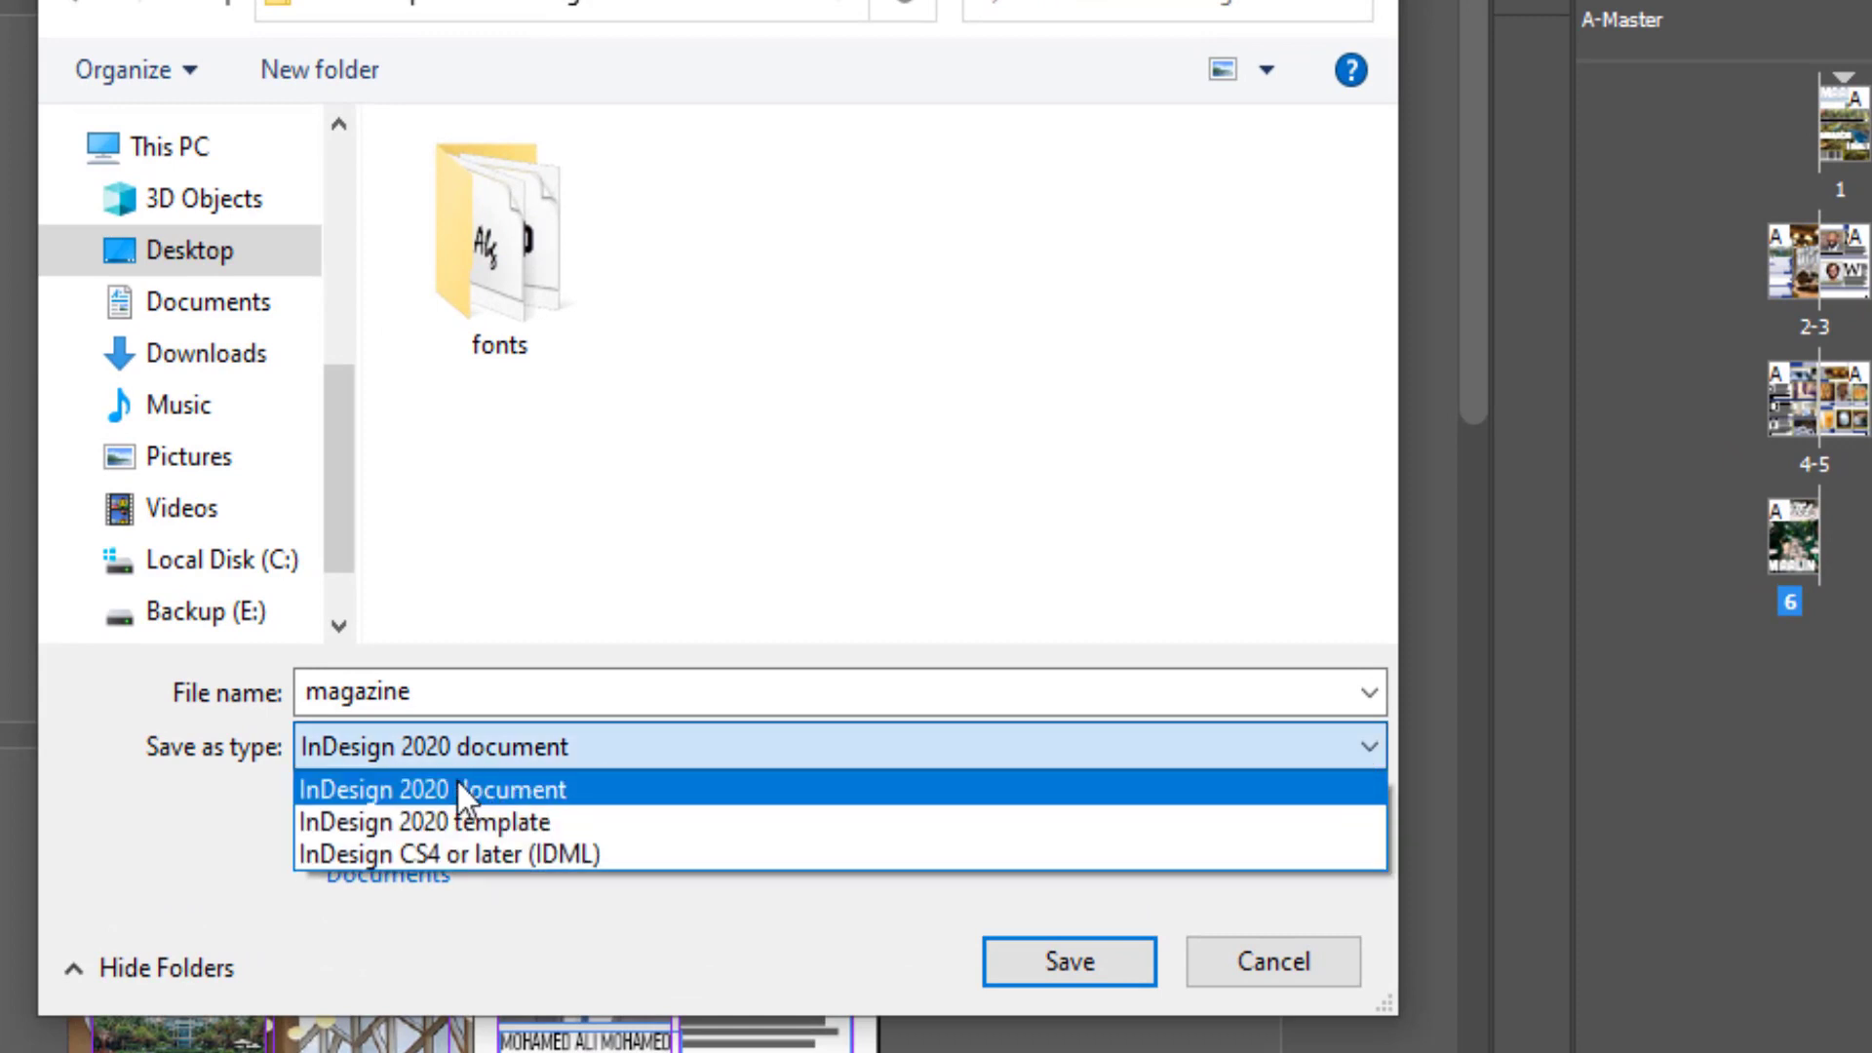
click(445, 798)
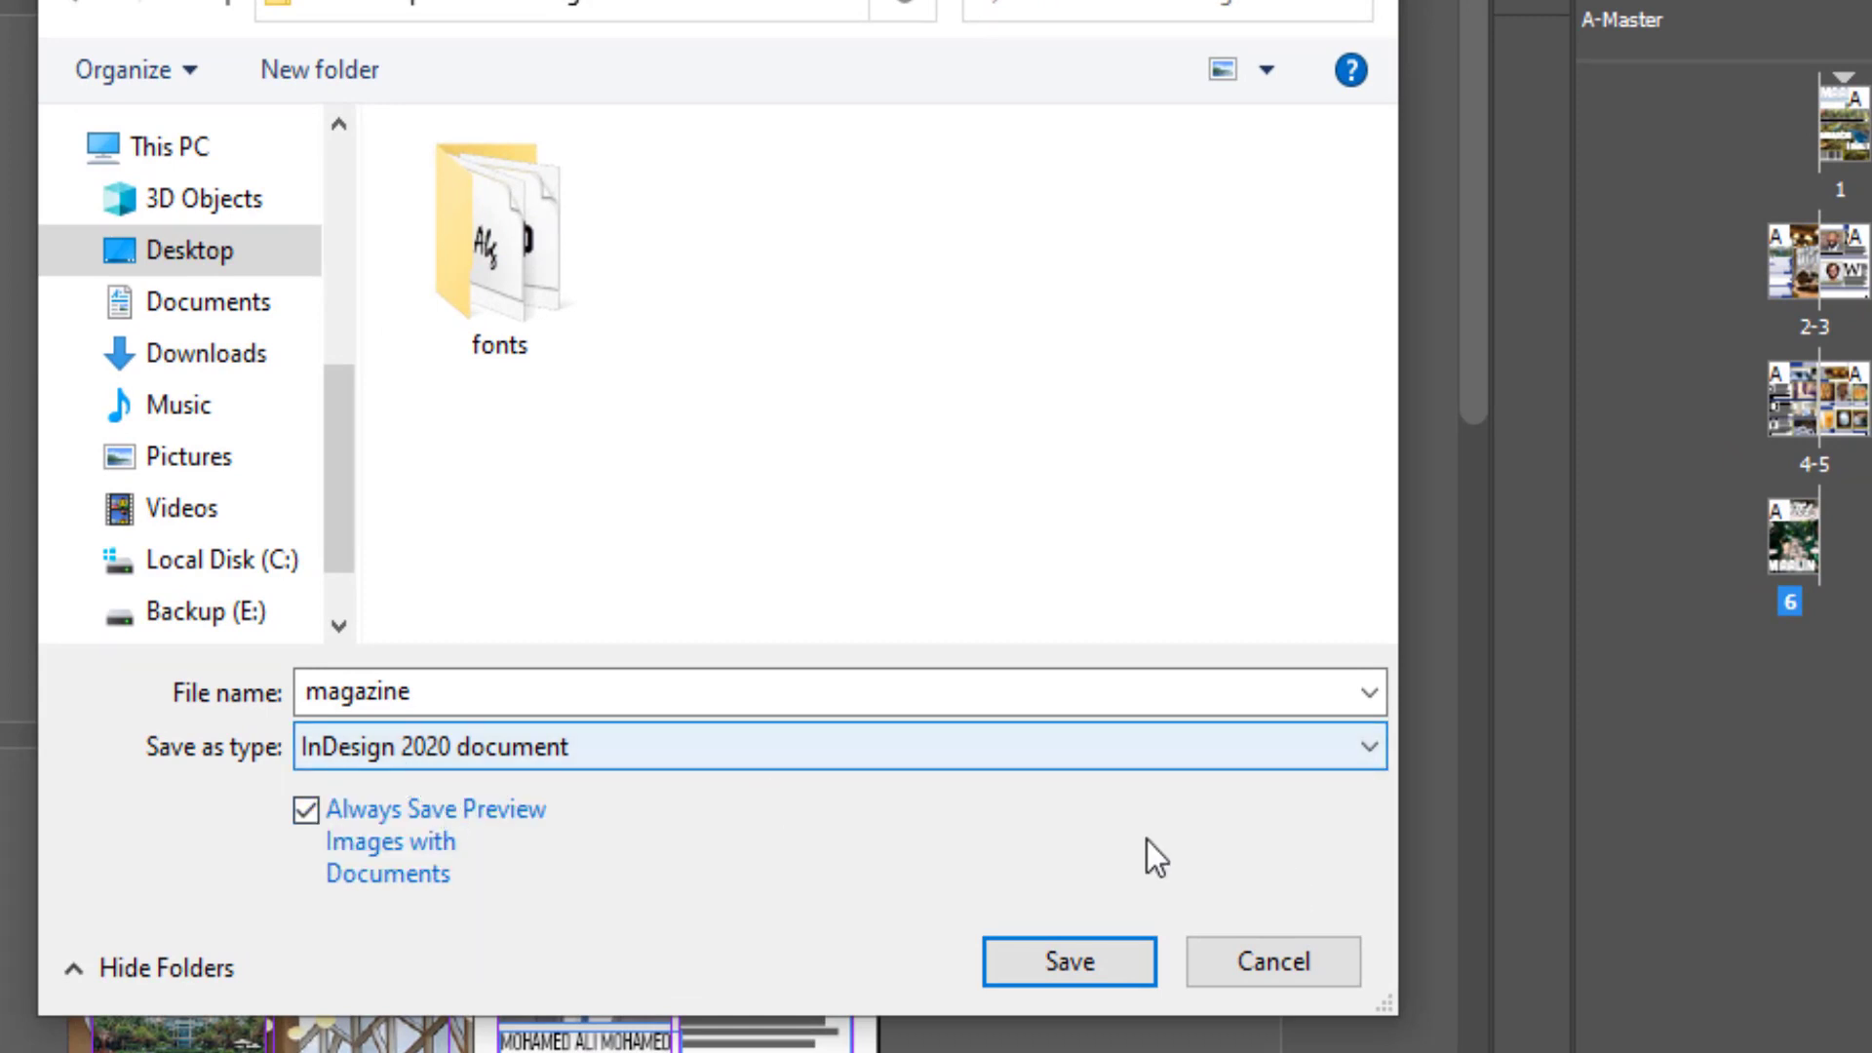
click(1063, 954)
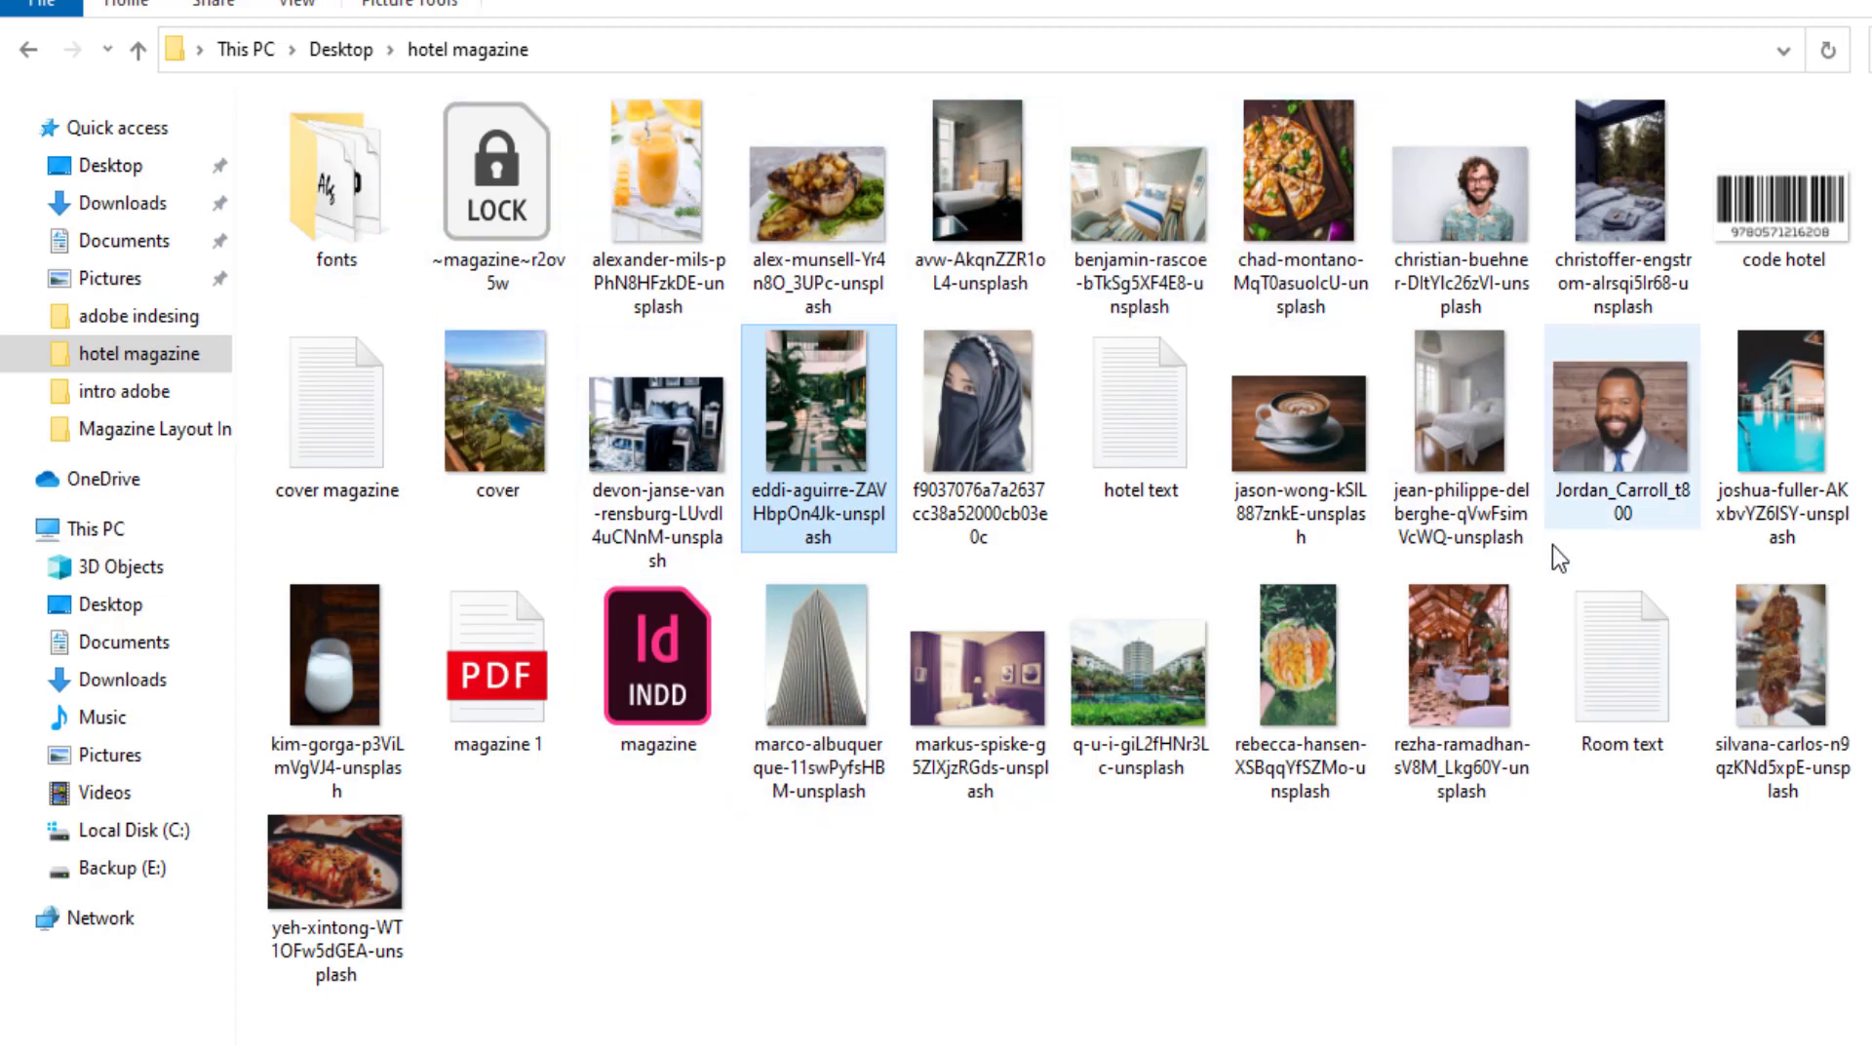
Step: View the fonts subfolder's font files, then return to the hotel magazine folder
double_click(365, 236)
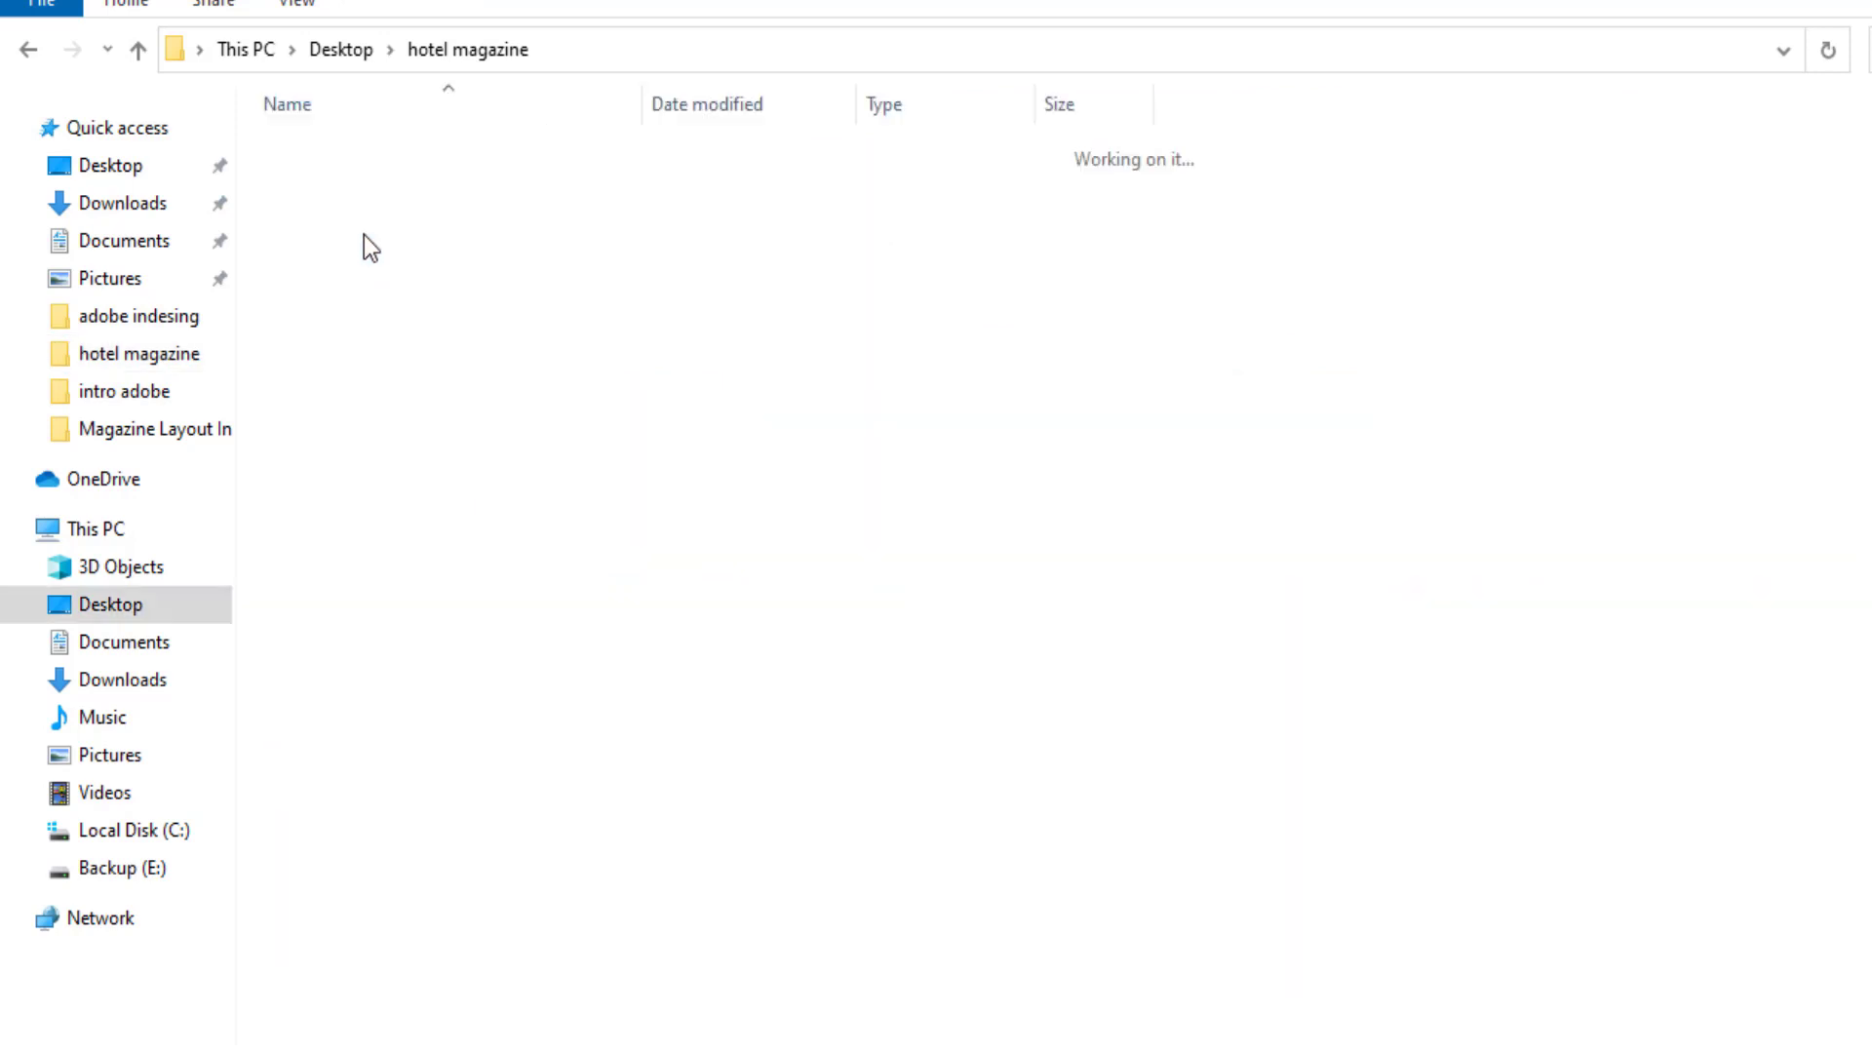
click(459, 49)
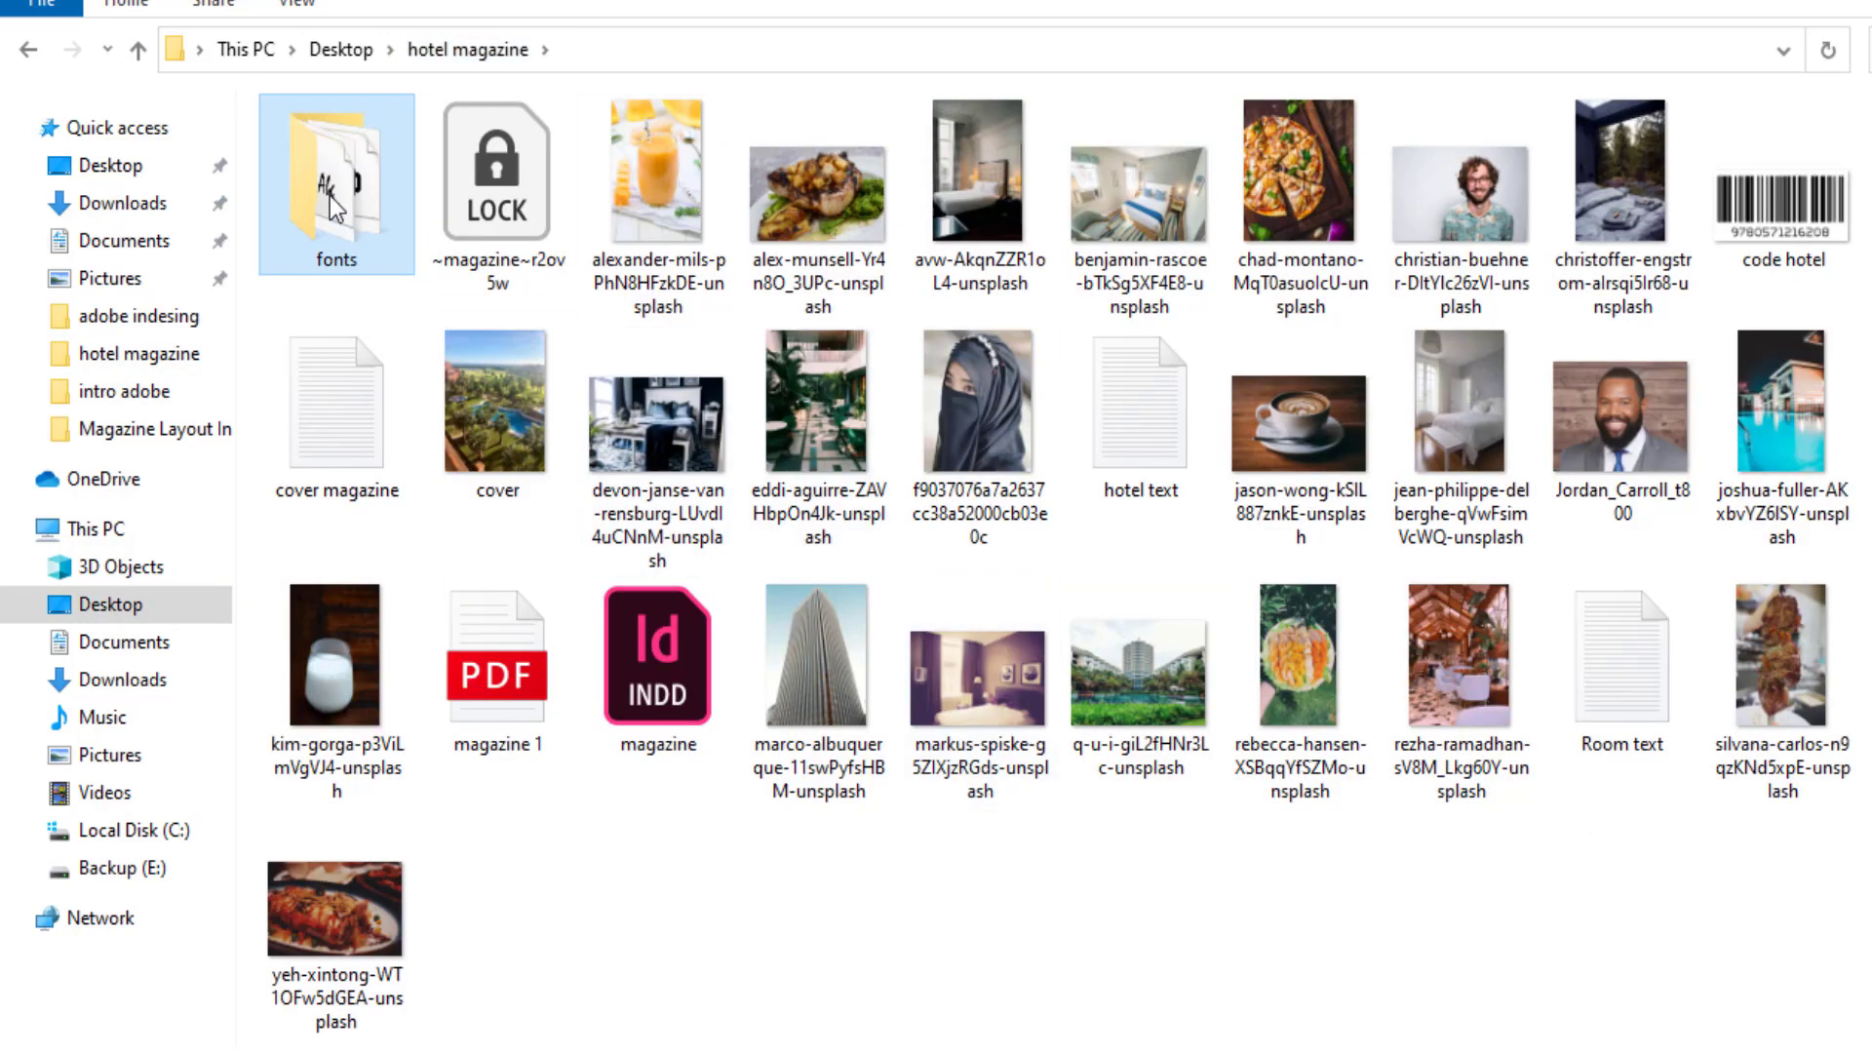